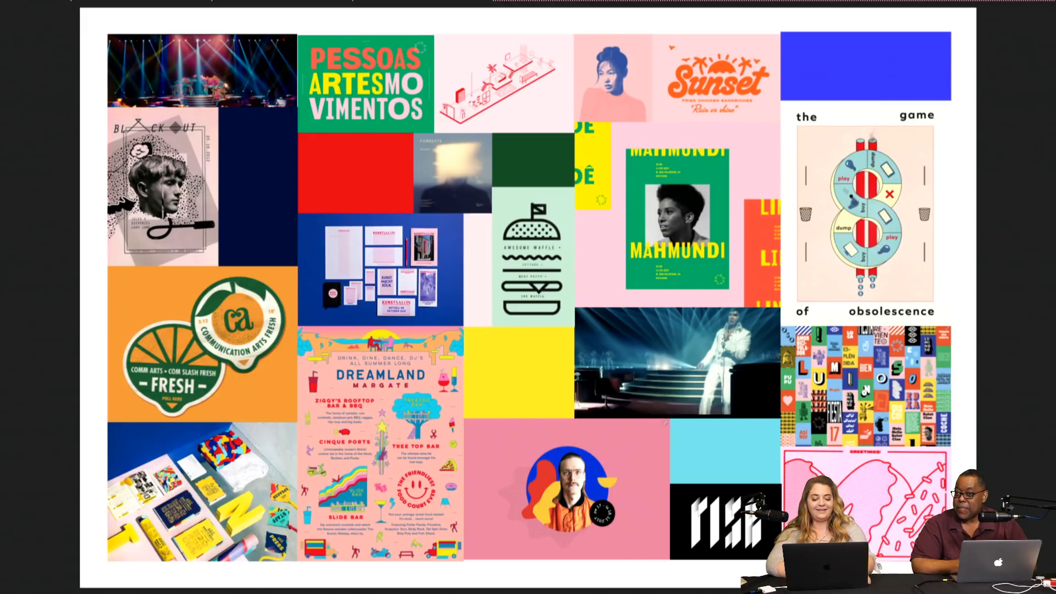
# Step: Put away the full-screen project brief PDF and switch to Illustrator with its document window maximized
pyautogui.press('Escape')
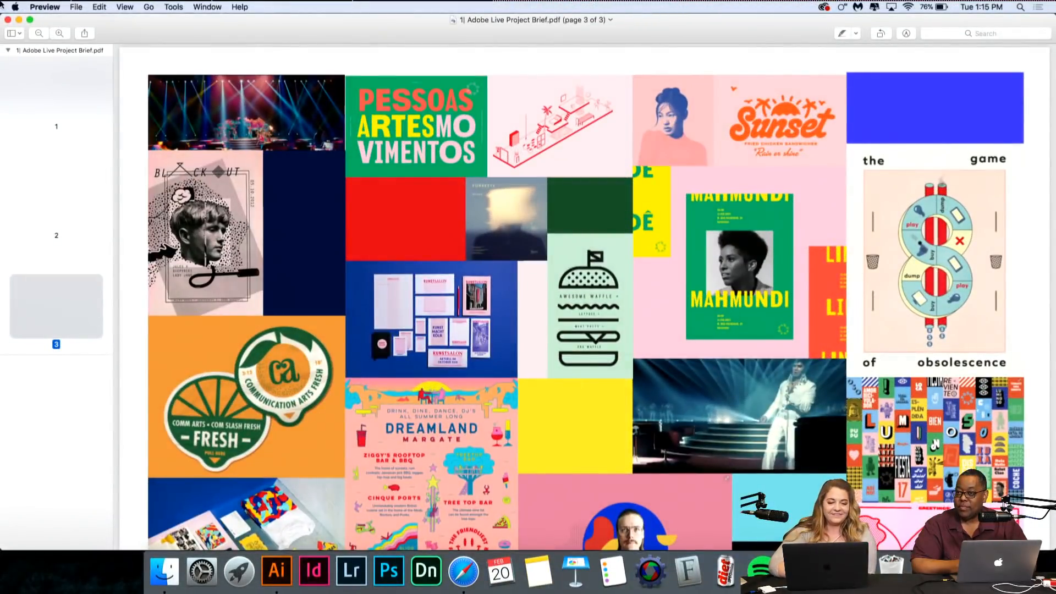
pyautogui.click(19, 20)
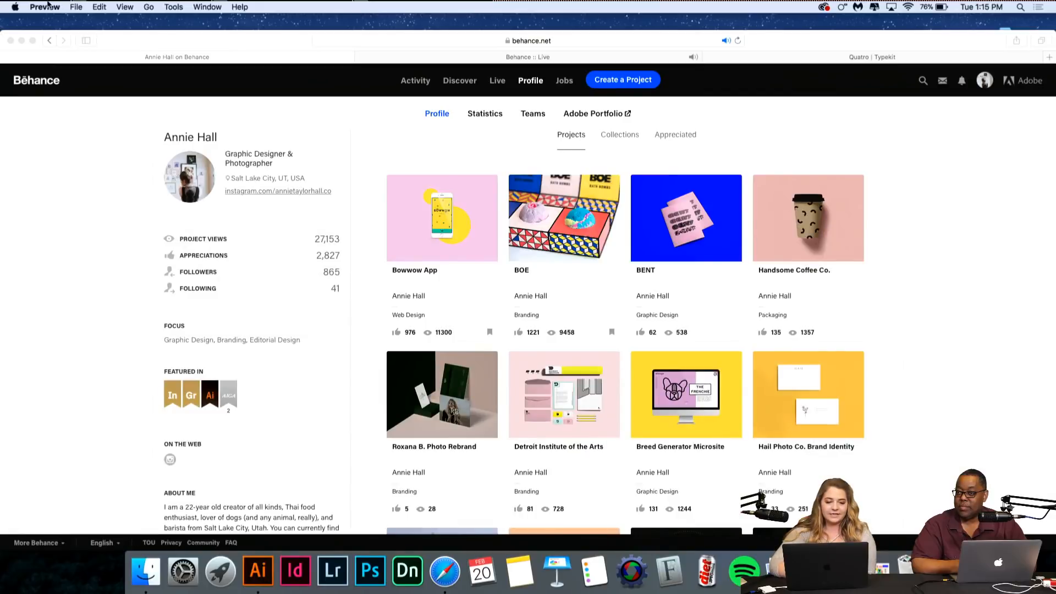
pyautogui.click(257, 572)
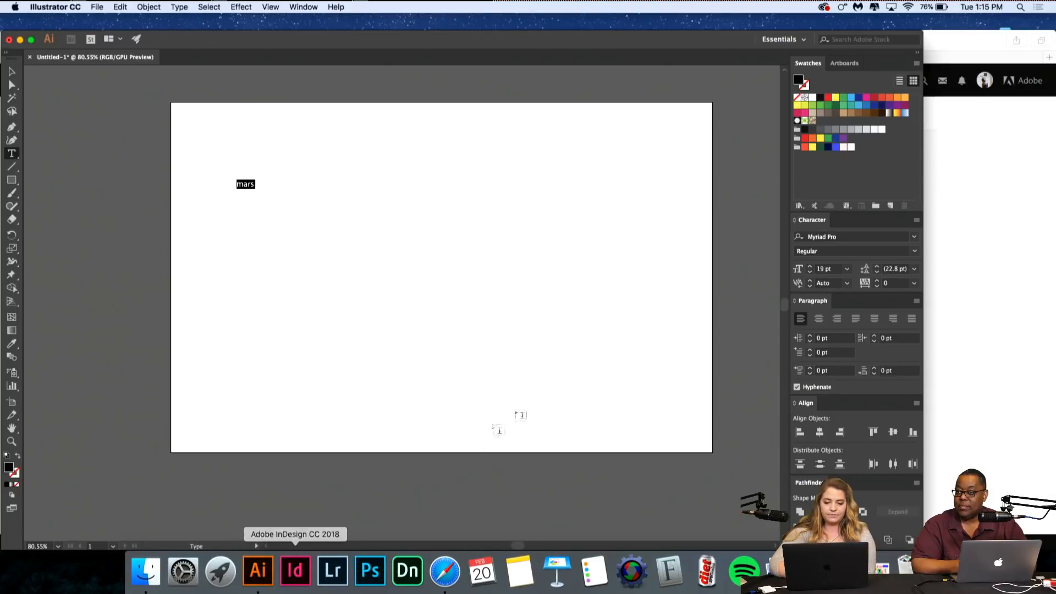
pyautogui.click(264, 193)
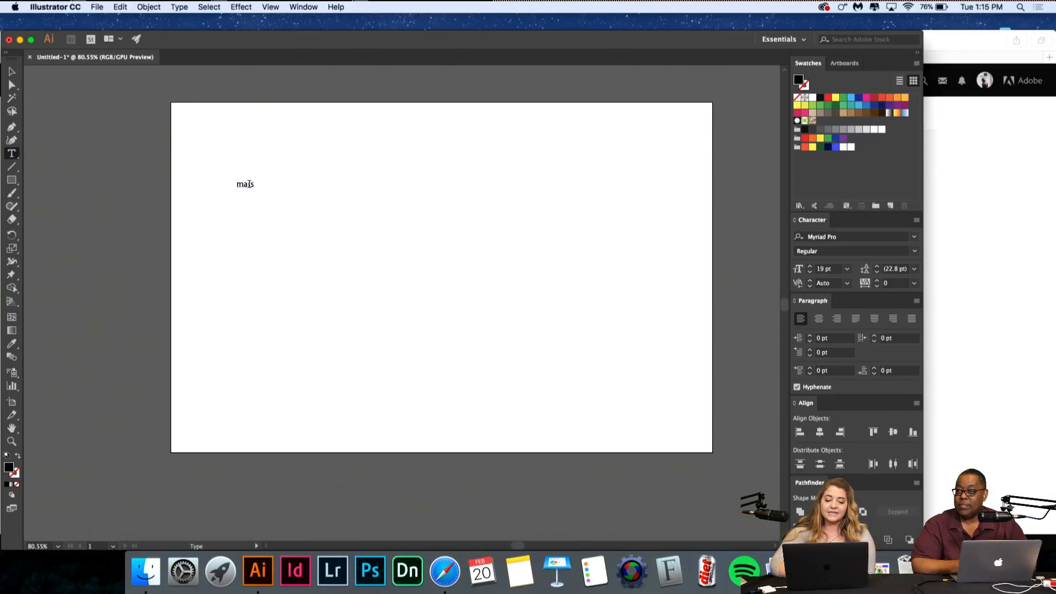
pyautogui.click(31, 41)
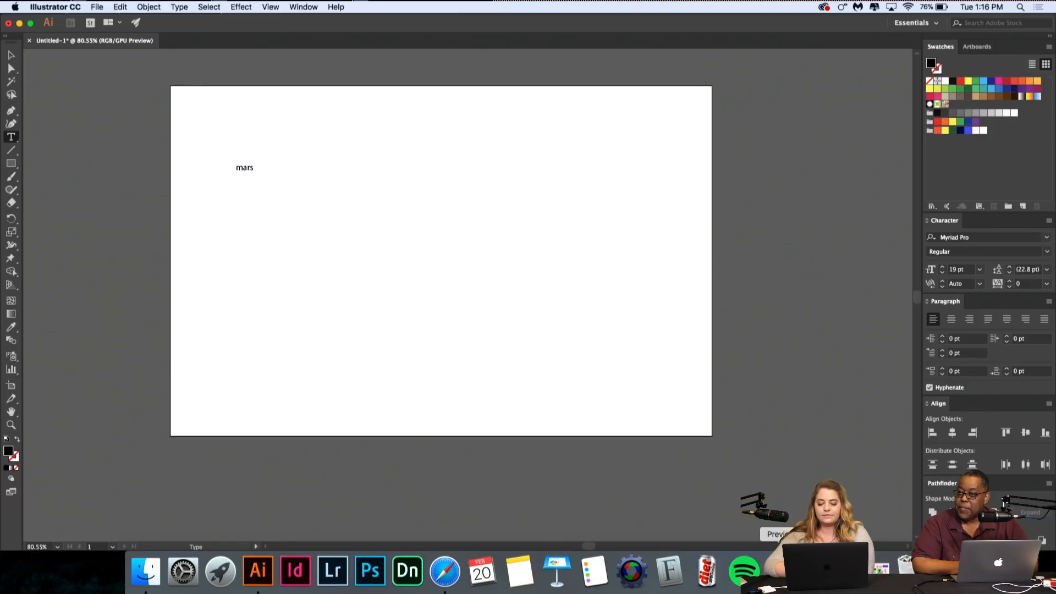
# Step: Review pages 2 and 1 of the project brief in Preview, and return to the word "mars" in Illustrator
pyautogui.click(782, 571)
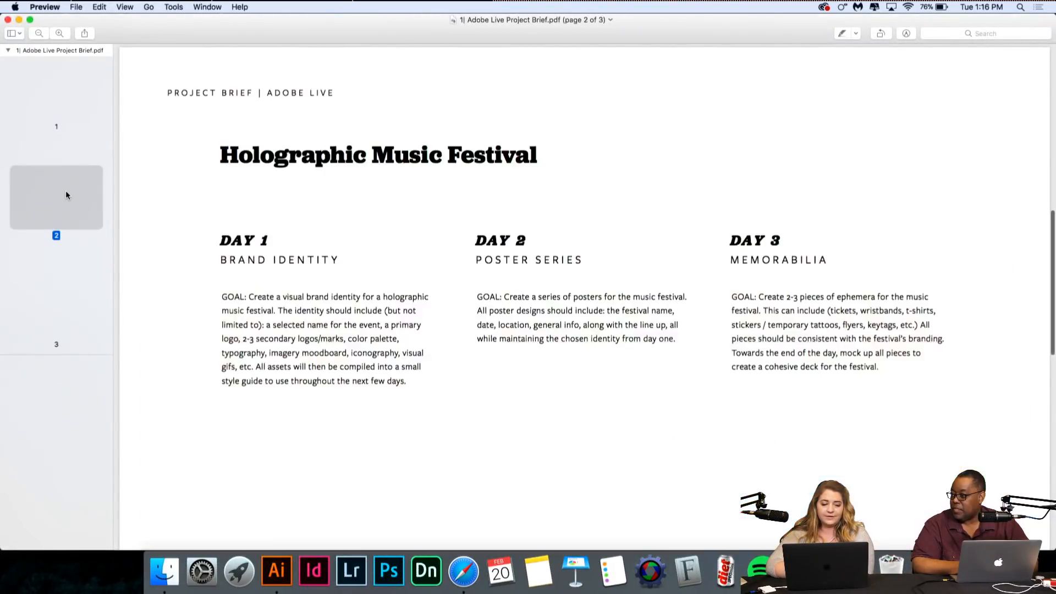
pyautogui.click(65, 191)
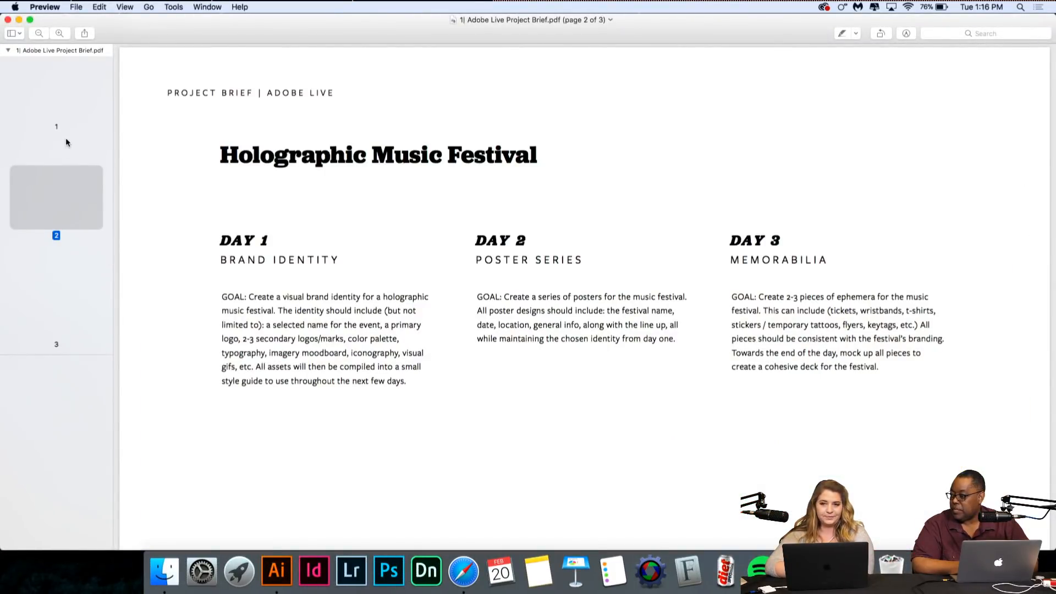
pyautogui.click(65, 126)
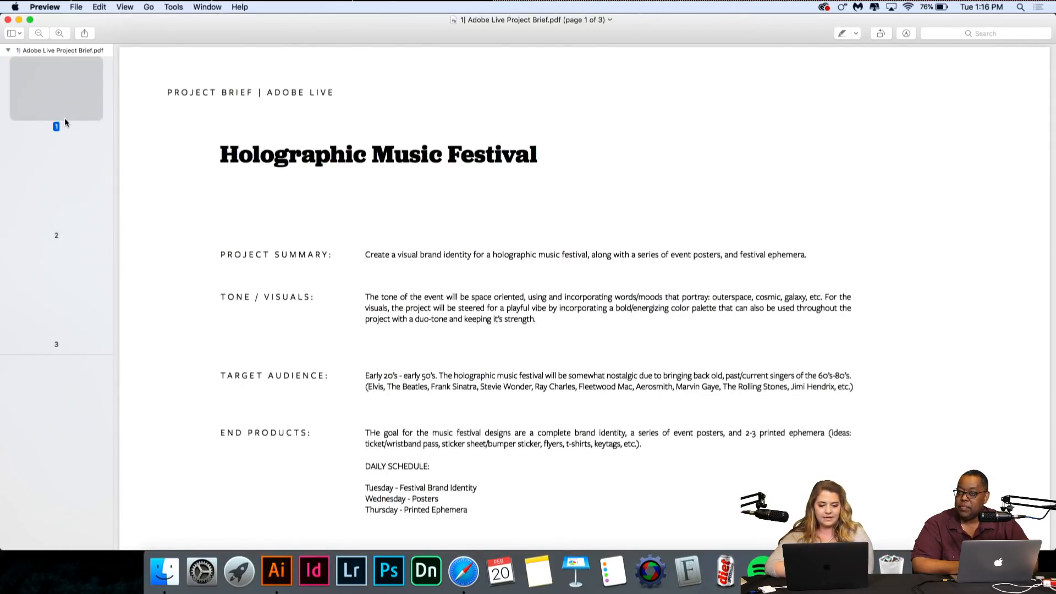
pyautogui.click(18, 20)
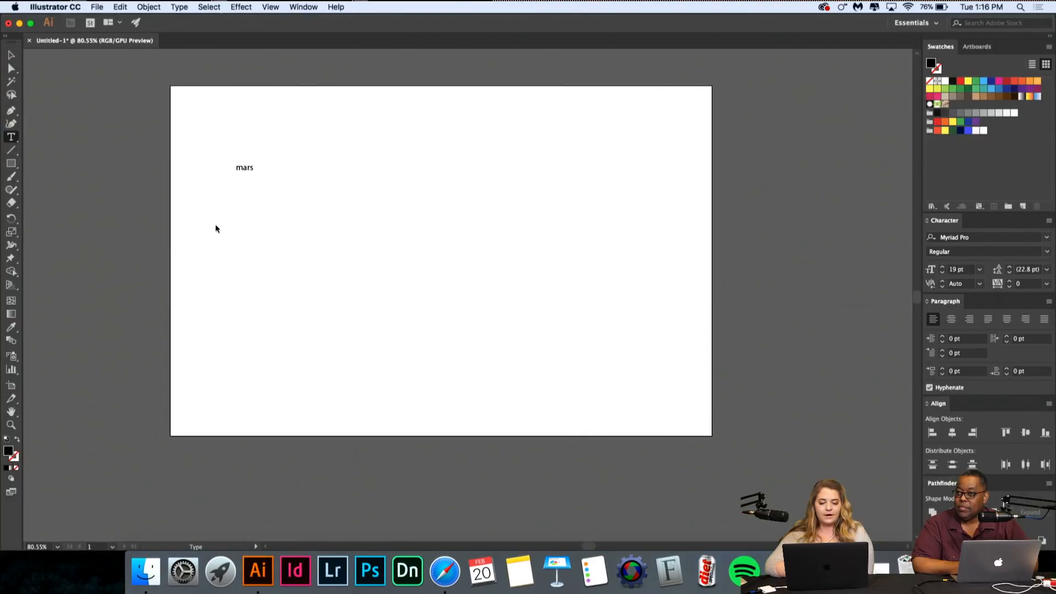
pyautogui.doubleClick(242, 168)
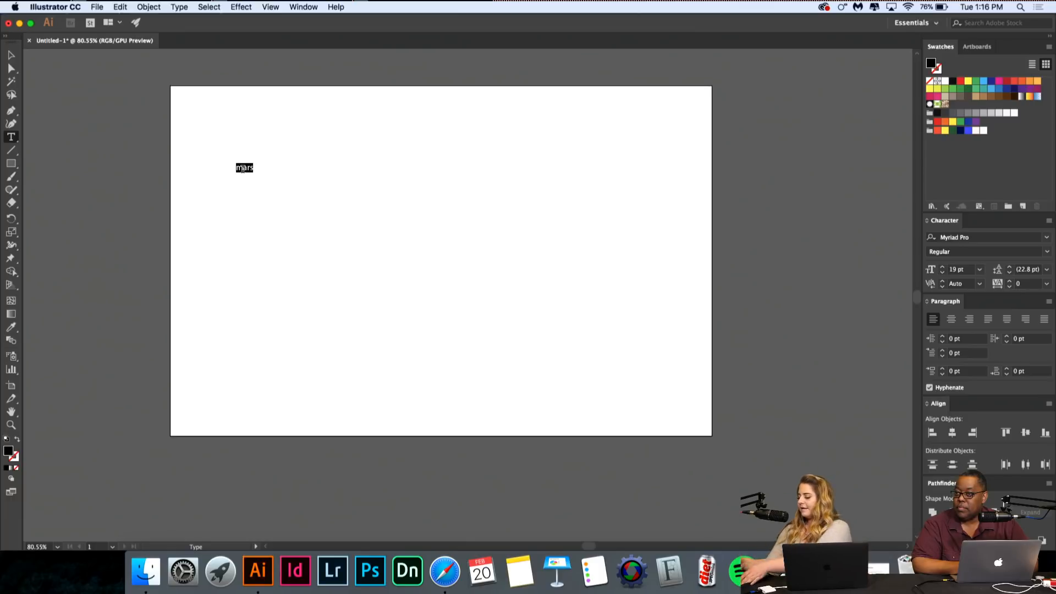
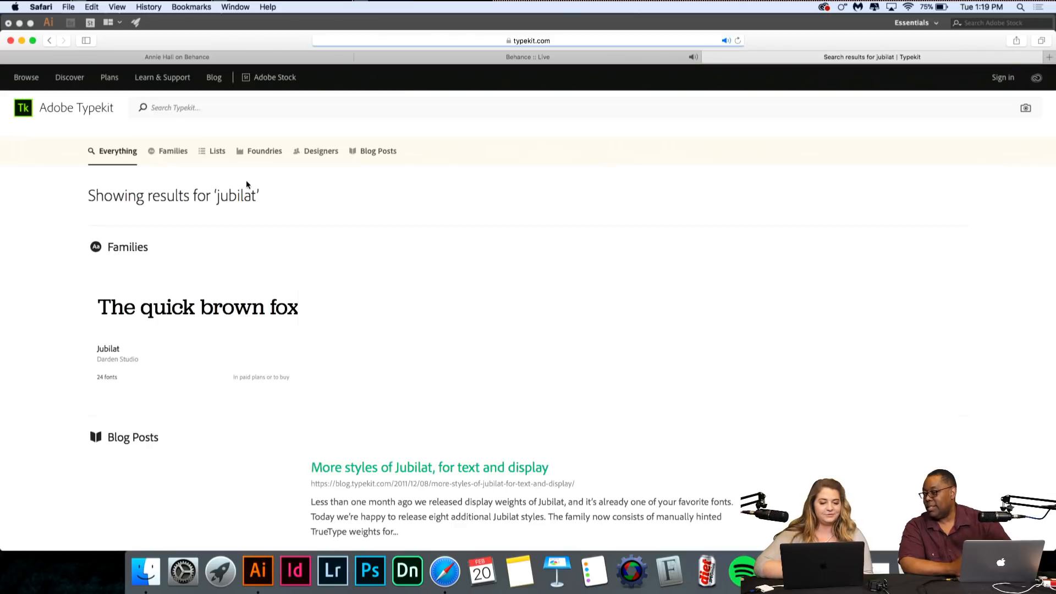
# Step: Open the Jubilat family on Typekit and preview its styles down to Black Italic with the sample text "mars"
pyautogui.click(234, 292)
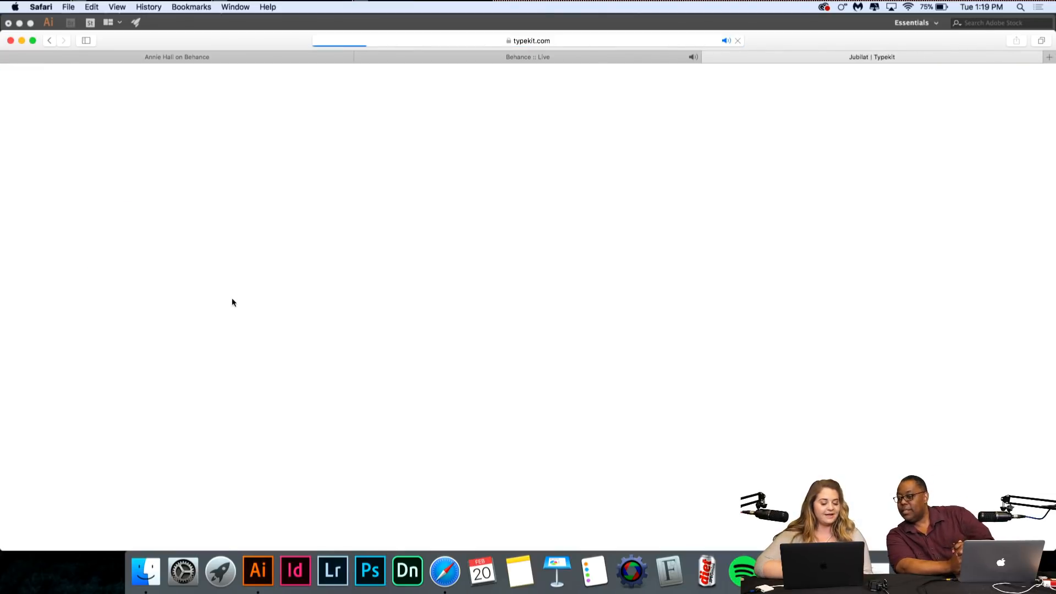
pyautogui.scroll(-5, 237, 275)
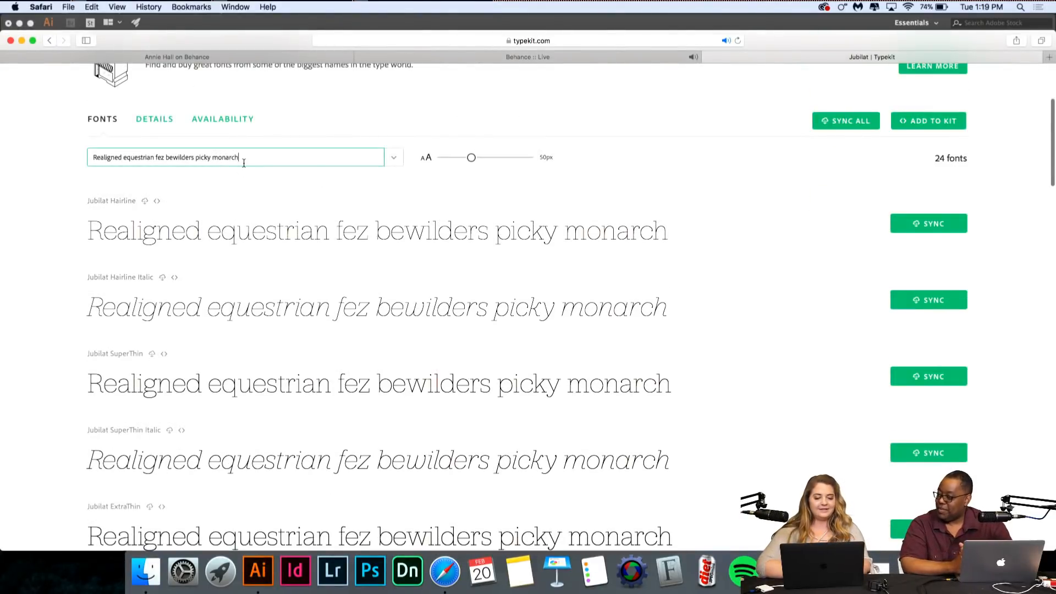
pyautogui.tripleClick(242, 163)
pyautogui.write('mars')
pyautogui.scroll(-10, 528, 303)
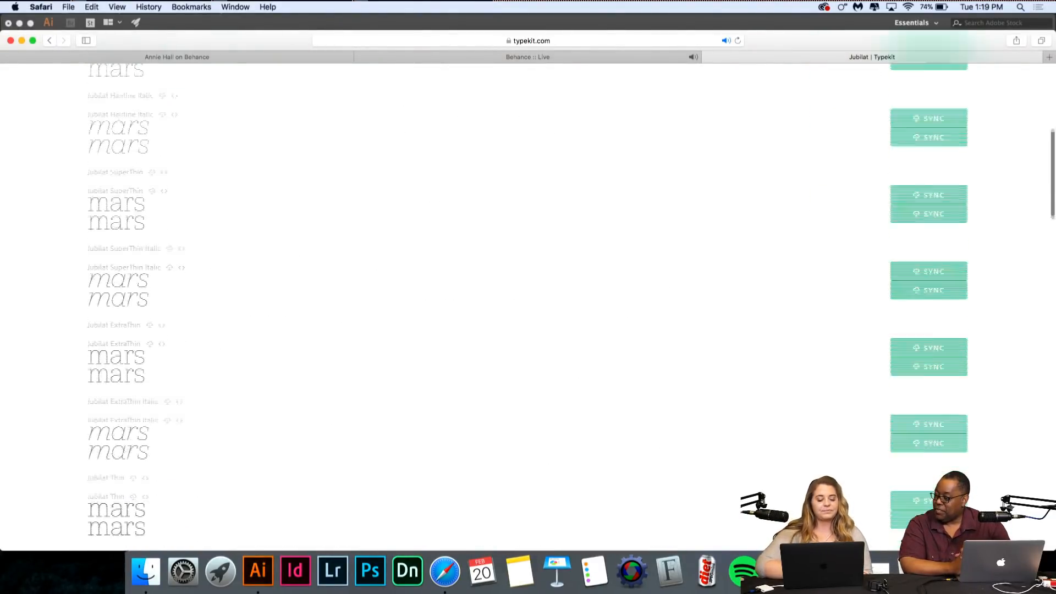
pyautogui.scroll(-10, 528, 303)
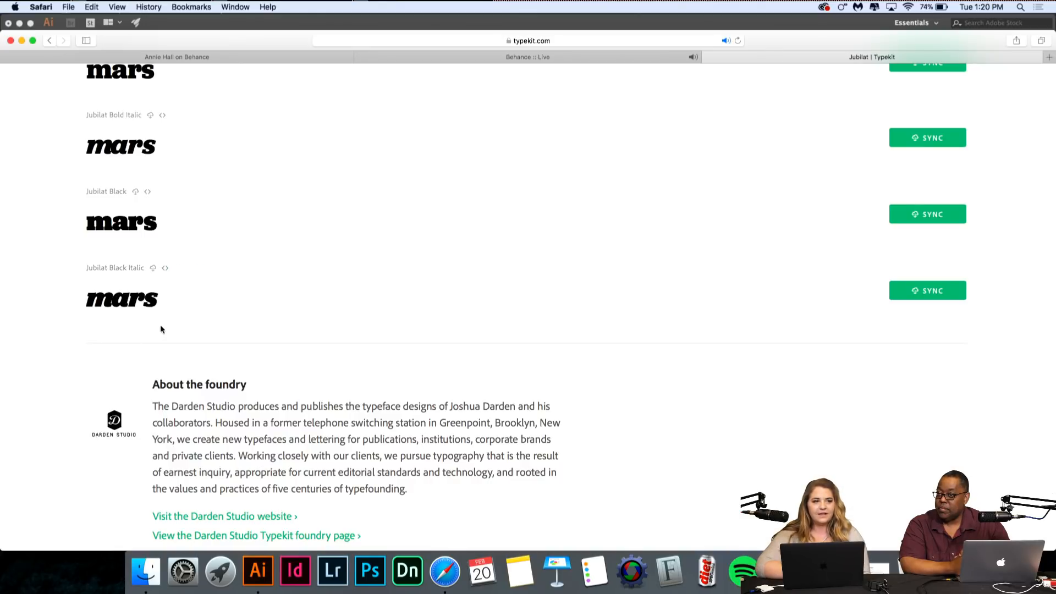
# Step: Switch to Illustrator and enlarge the word "mars", raising the font size to 32 pt and scaling the text to about 135 pt
pyautogui.click(258, 570)
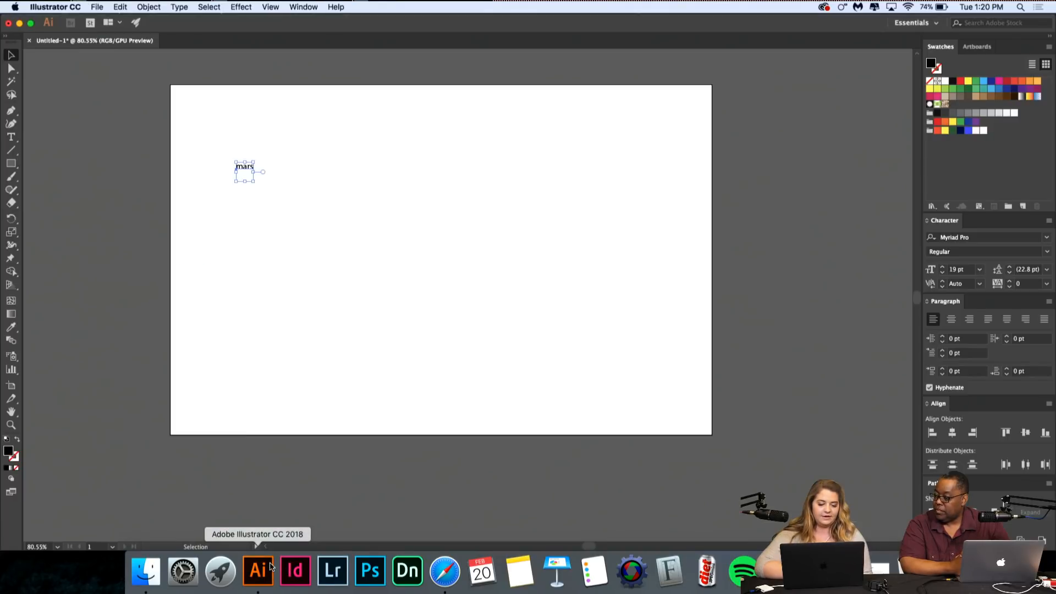
pyautogui.doubleClick(250, 167)
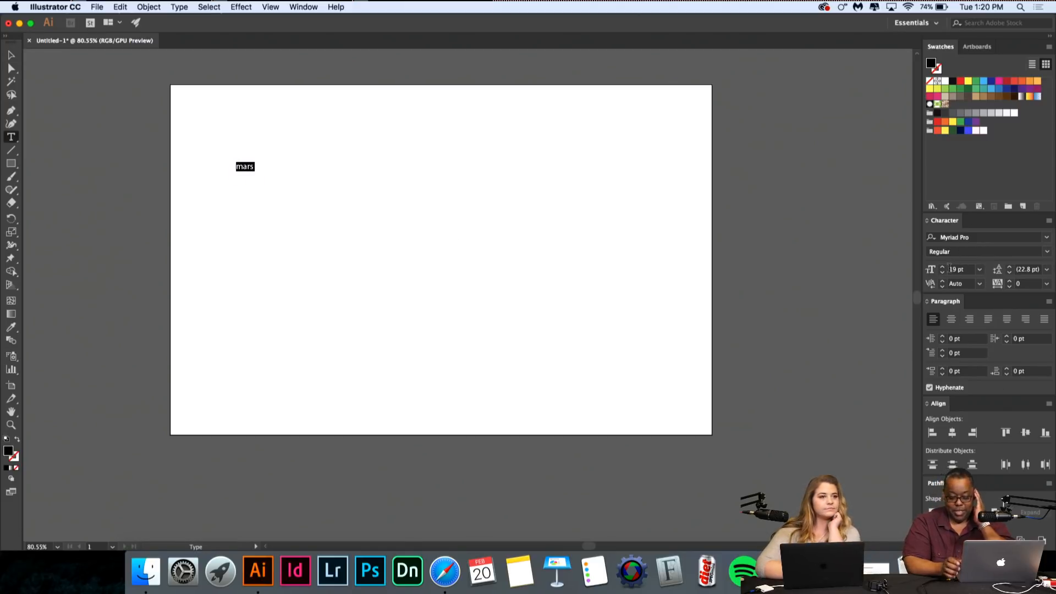
pyautogui.click(943, 267)
pyautogui.click(942, 268)
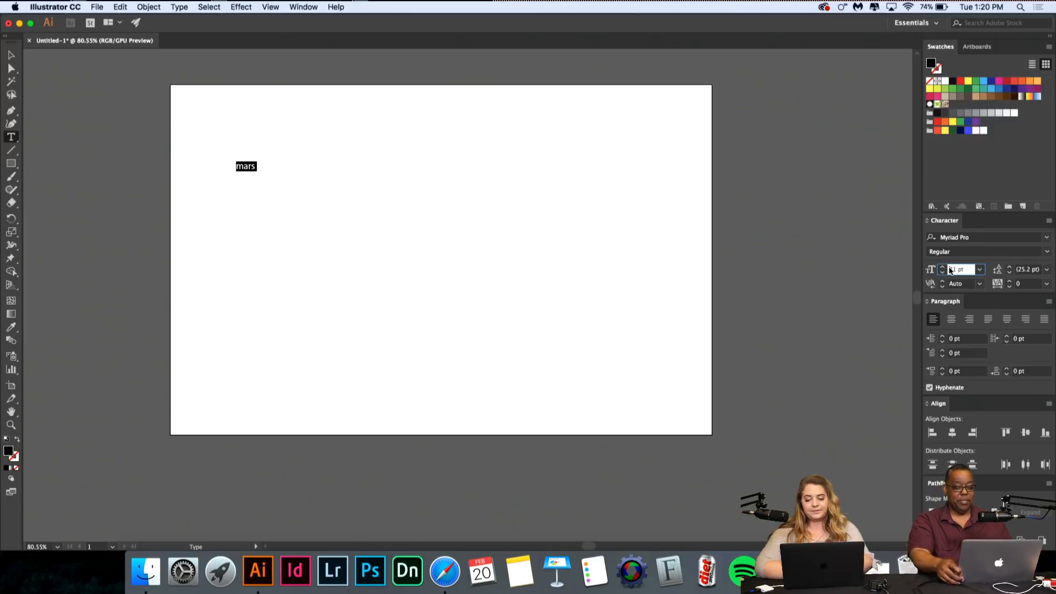
pyautogui.click(943, 268)
pyautogui.click(943, 268)
pyautogui.click(942, 268)
pyautogui.click(943, 268)
pyautogui.click(942, 268)
pyautogui.click(942, 268)
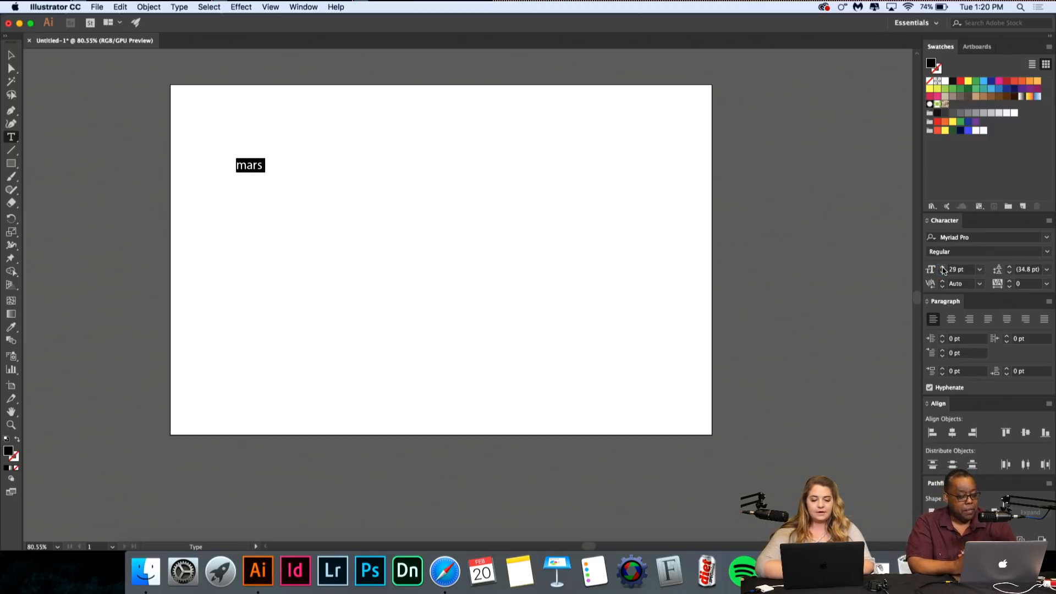
pyautogui.click(943, 268)
pyautogui.click(942, 268)
pyautogui.click(942, 268)
pyautogui.click(942, 268)
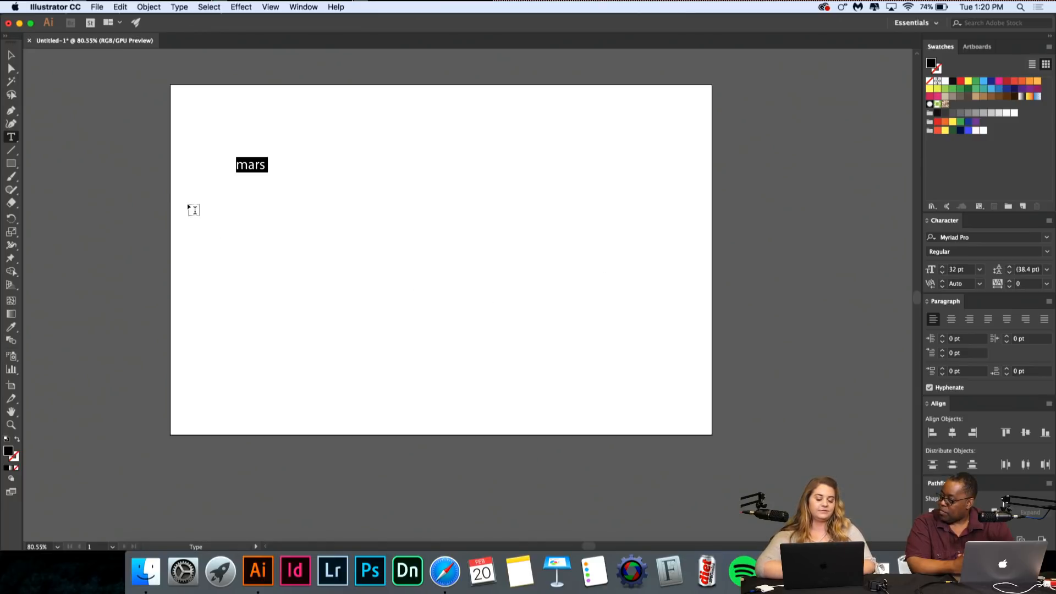
pyautogui.click(12, 54)
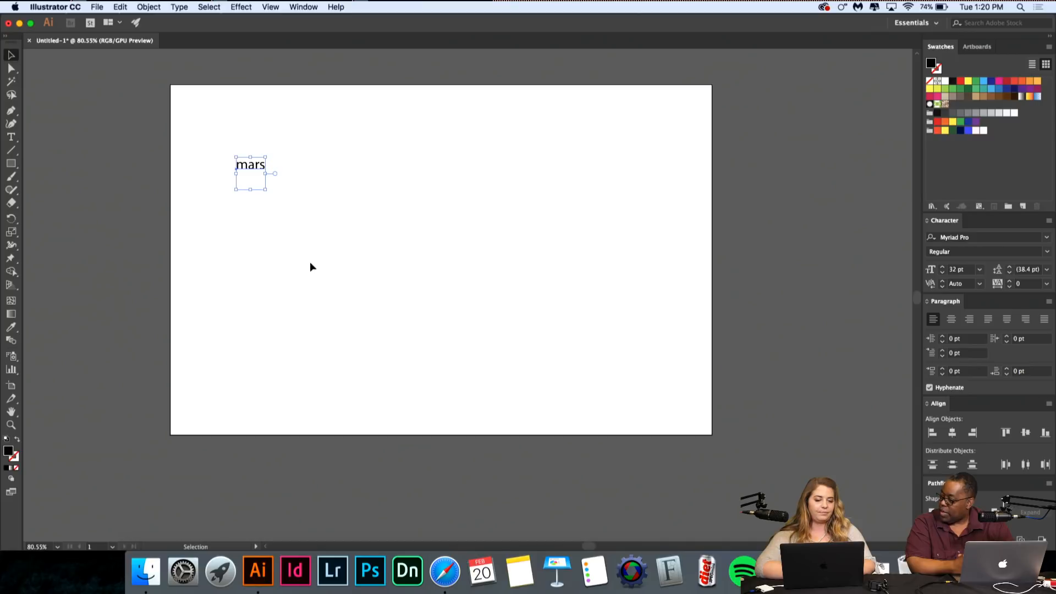
pyautogui.moveTo(268, 191); pyautogui.dragTo(352, 336)
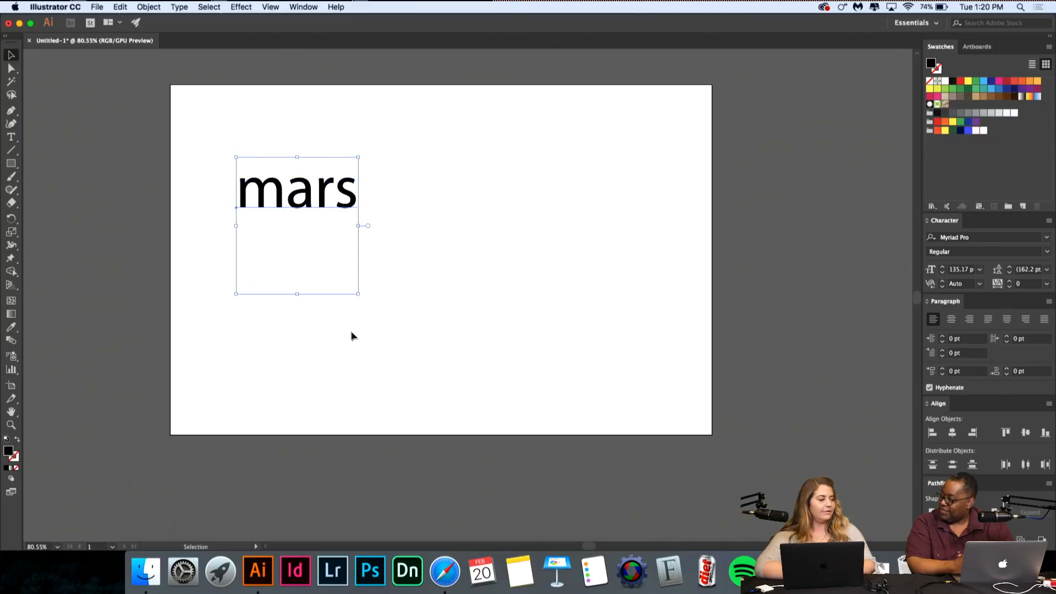
# Step: Replace the word "mars" with a single lowercase "m"
pyautogui.doubleClick(334, 198)
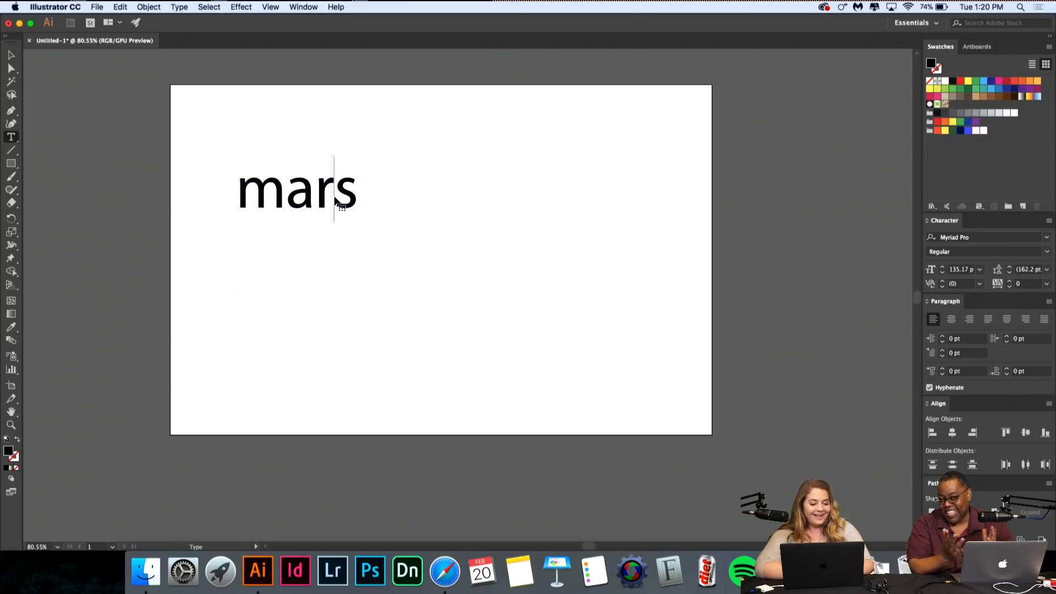
pyautogui.press('super+a')
pyautogui.write('m')
# Step: Set the letter "m" in the Jubilat Black Italic font
pyautogui.press('super+a')
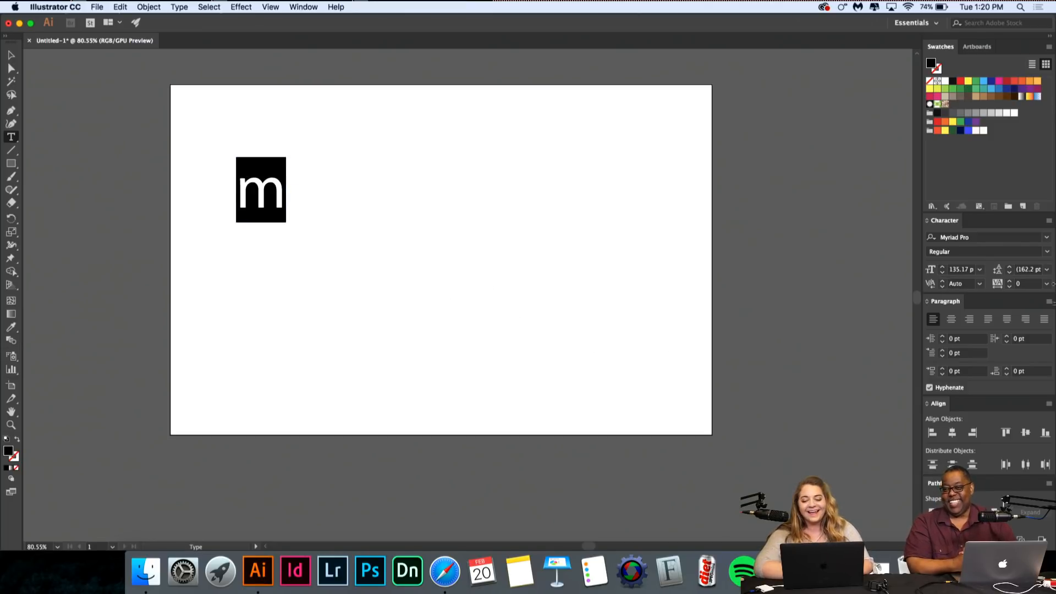
pyautogui.click(980, 237)
pyautogui.write('jubl')
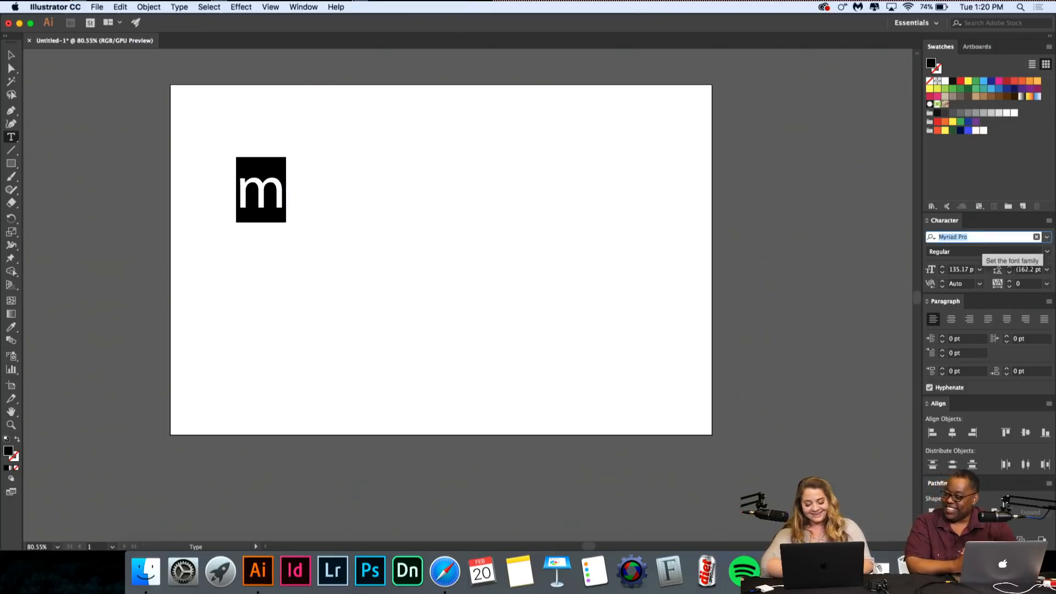
pyautogui.write('lat')
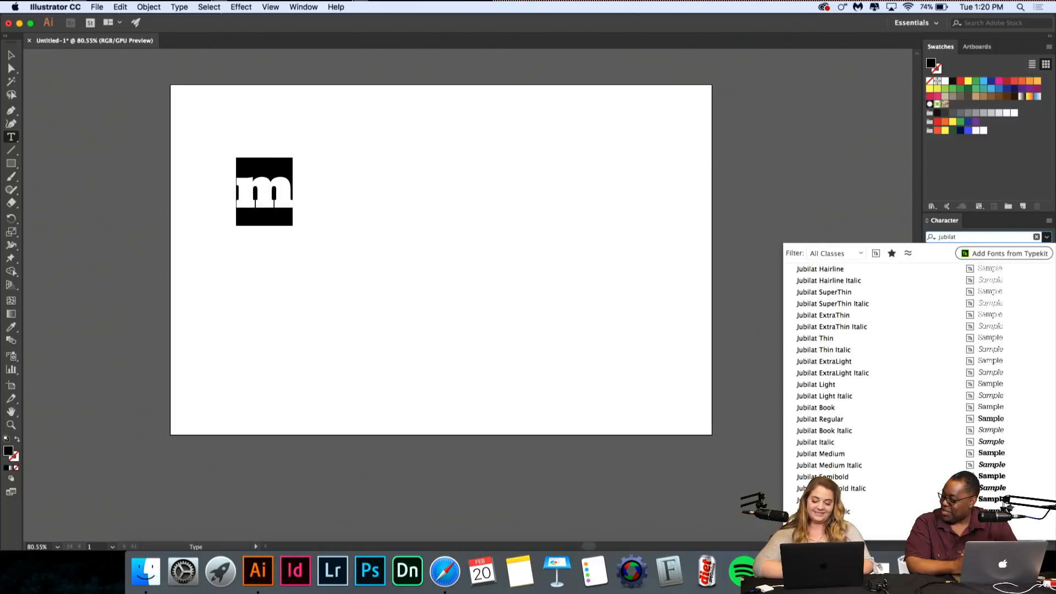
pyautogui.click(824, 535)
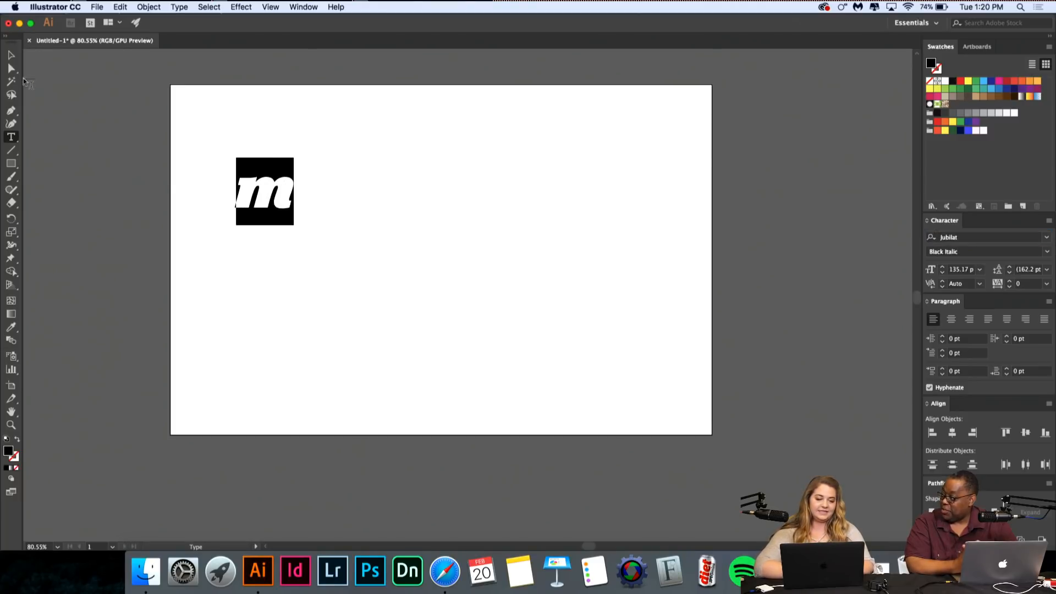
# Step: Scale the letter "m" up to about 325 pt and move it closer to the artboard's centre
pyautogui.click(11, 57)
pyautogui.moveTo(294, 224); pyautogui.dragTo(385, 330)
pyautogui.moveTo(388, 158); pyautogui.dragTo(379, 168)
pyautogui.moveTo(363, 209); pyautogui.dragTo(433, 188)
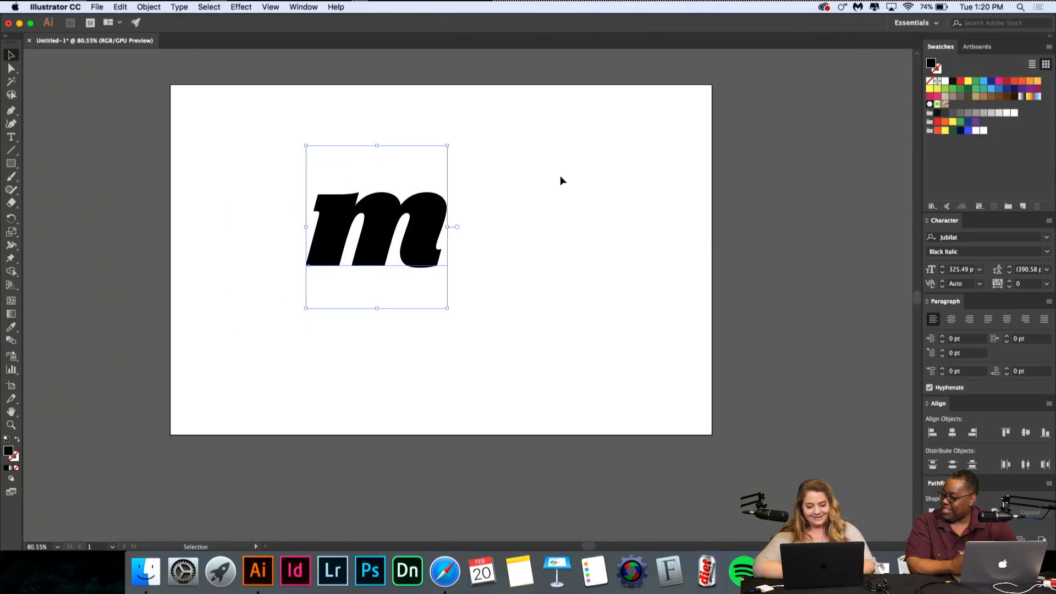
pyautogui.click(560, 176)
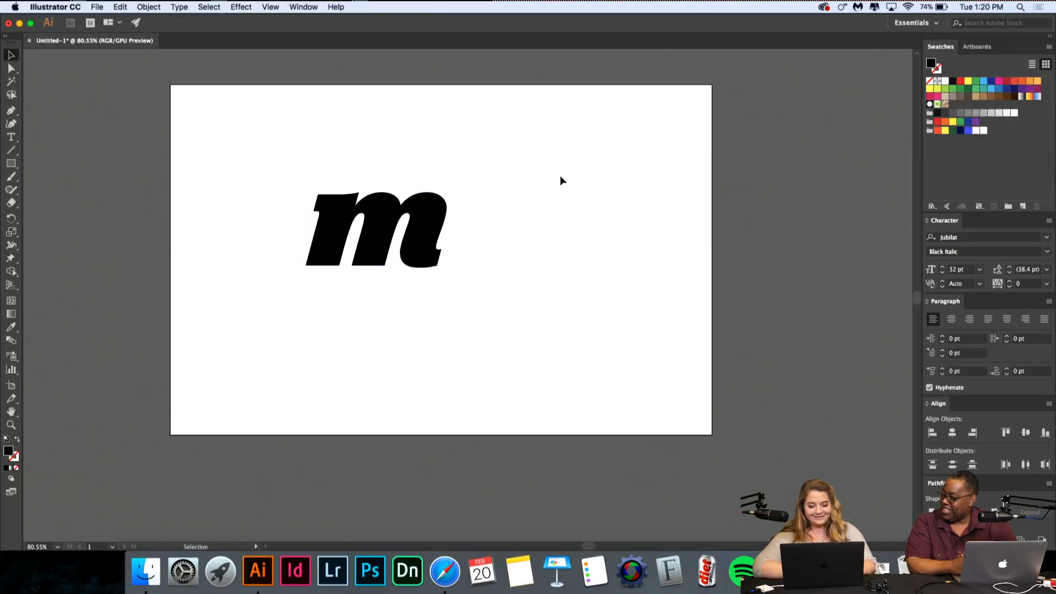
# Step: Scale the "m" down to about 288 pt, reposition it slightly lower, and place an editable copy to its right
pyautogui.click(427, 238)
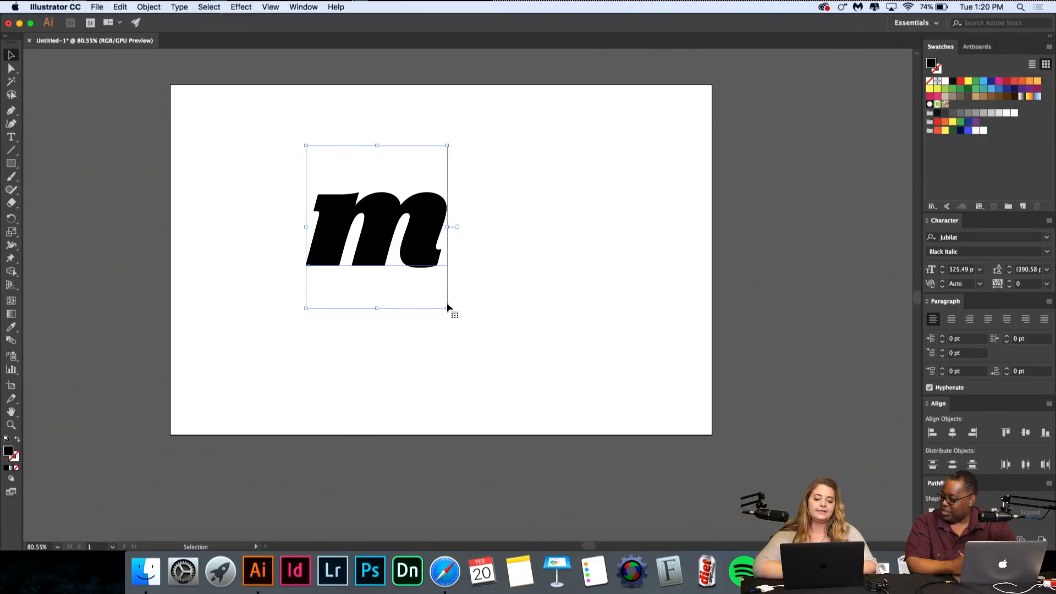
pyautogui.moveTo(448, 307); pyautogui.dragTo(432, 291)
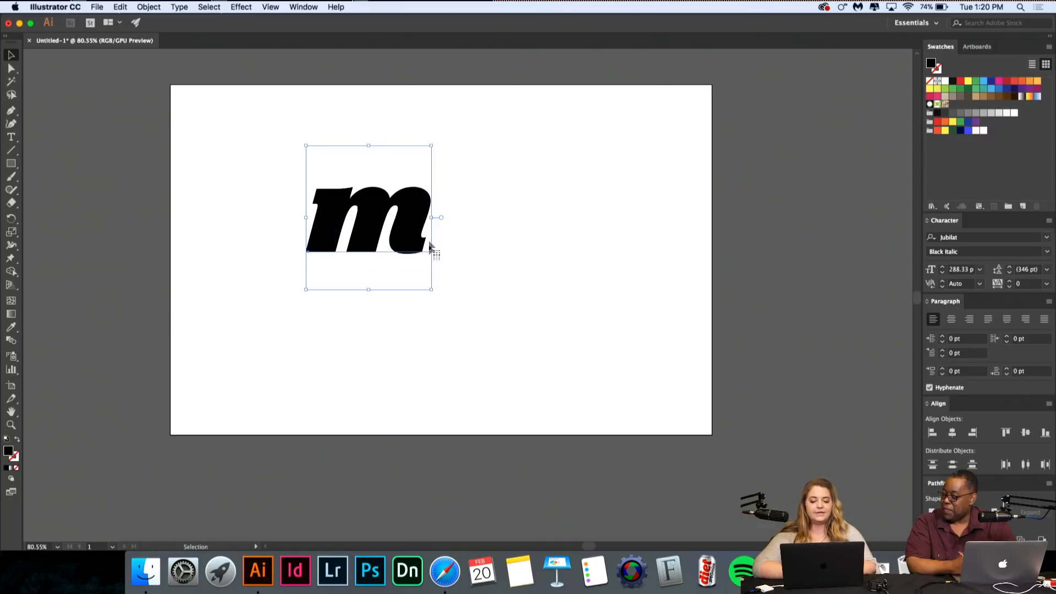
pyautogui.moveTo(430, 246); pyautogui.dragTo(403, 275)
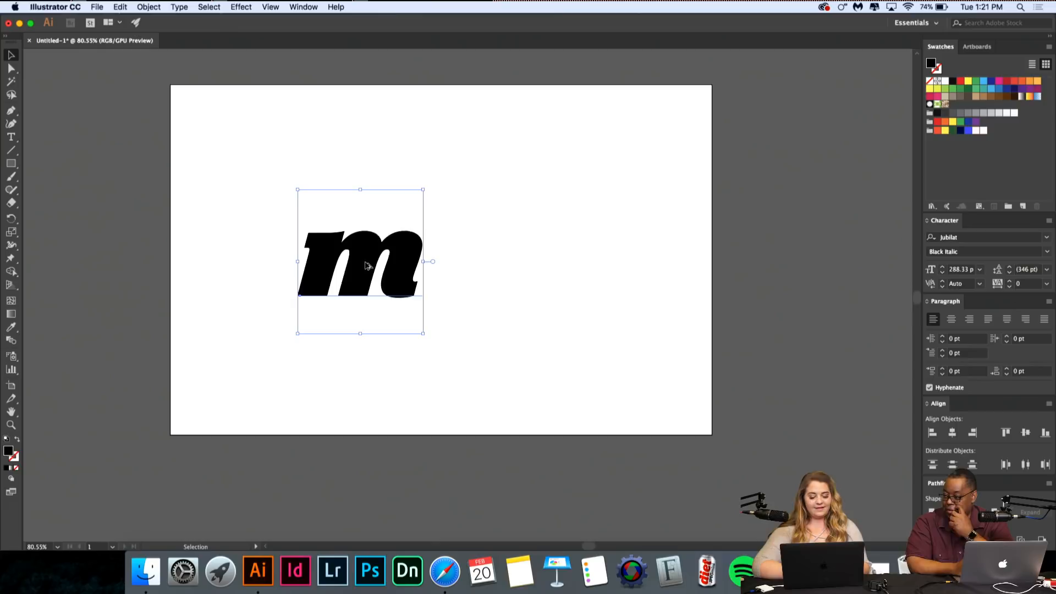
pyautogui.moveTo(367, 266); pyautogui.dragTo(573, 273)
pyautogui.doubleClick(598, 275)
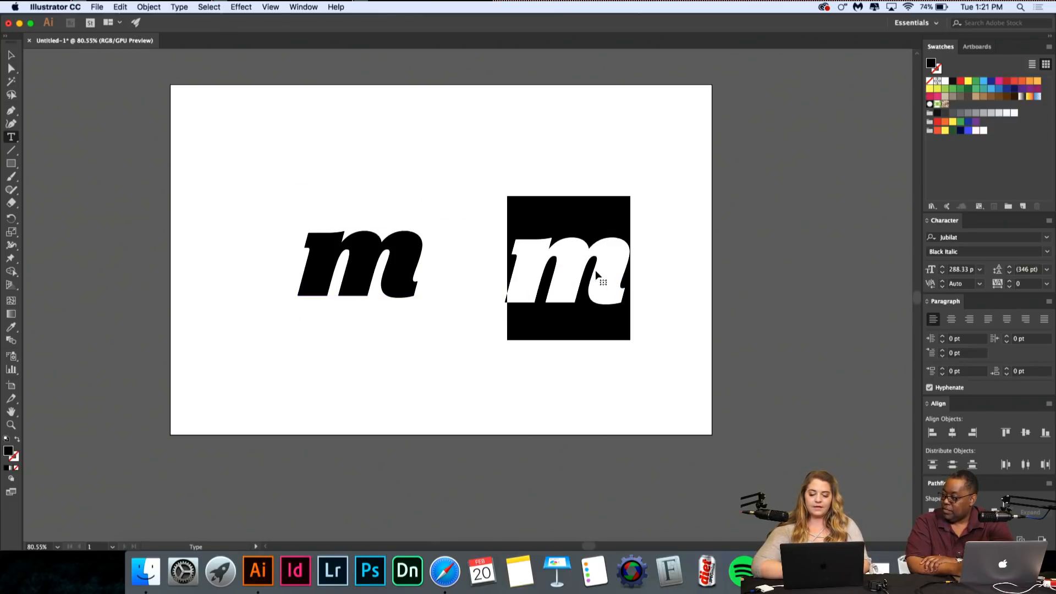
# Step: Switch to Safari and go back from the Jubilat family page to the Typekit search results
pyautogui.click(445, 571)
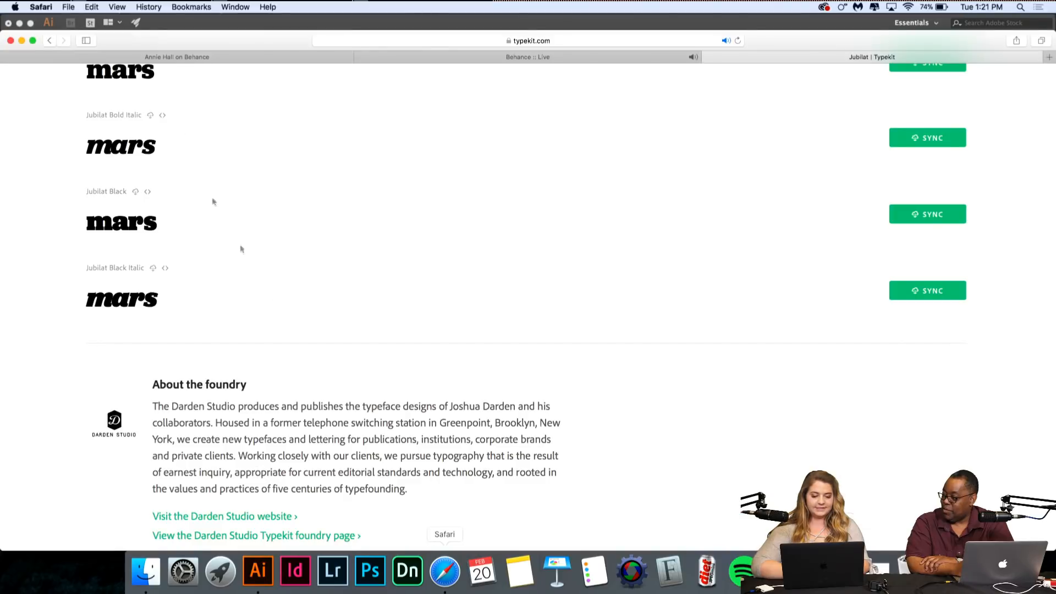
pyautogui.click(50, 41)
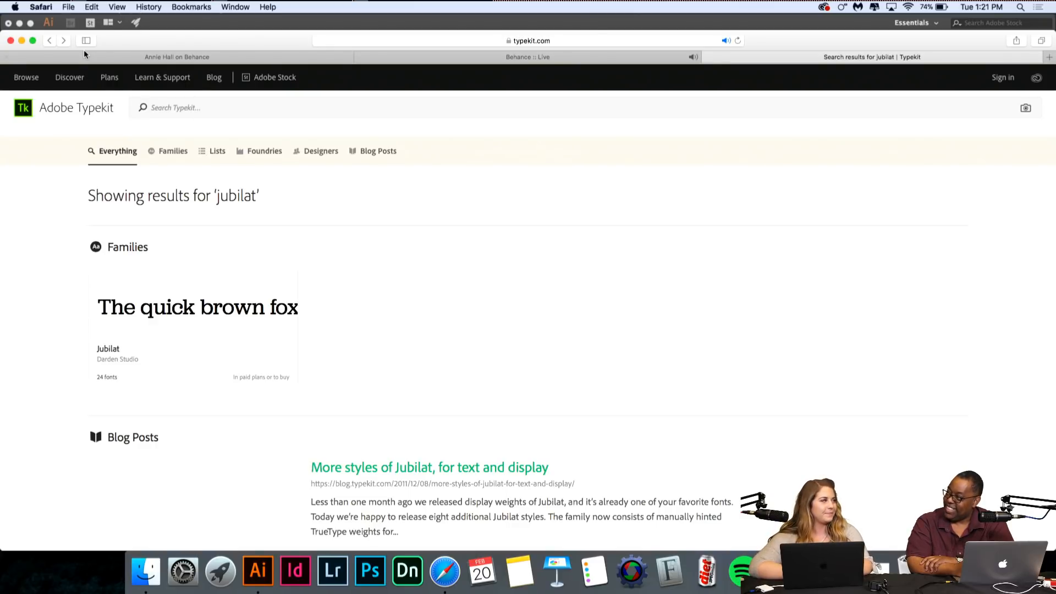
# Step: Return to the Quatro family page on Typekit and switch back to Illustrator
pyautogui.click(49, 41)
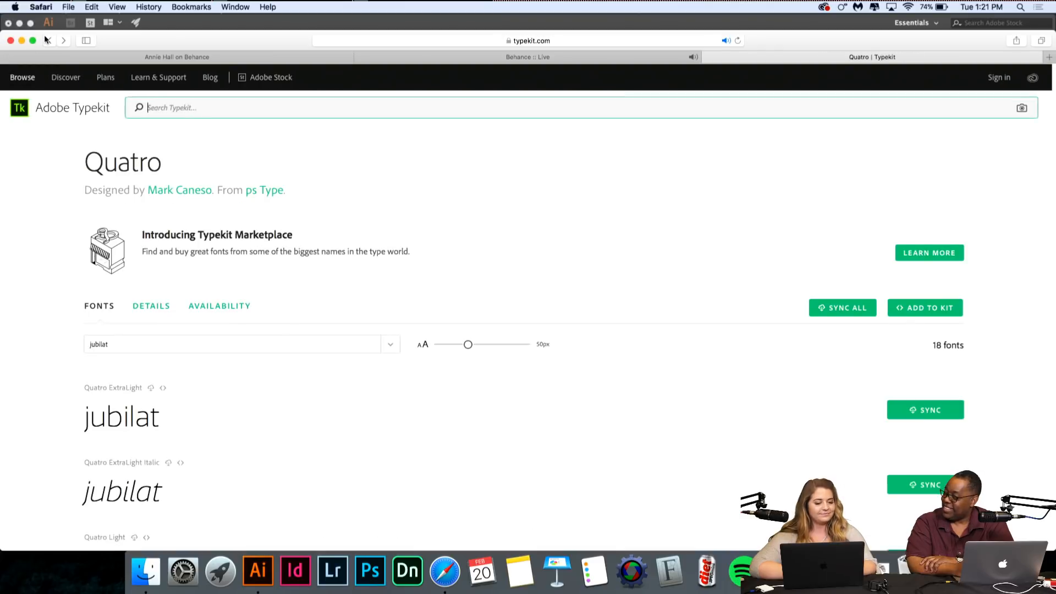
pyautogui.press('super+Tab')
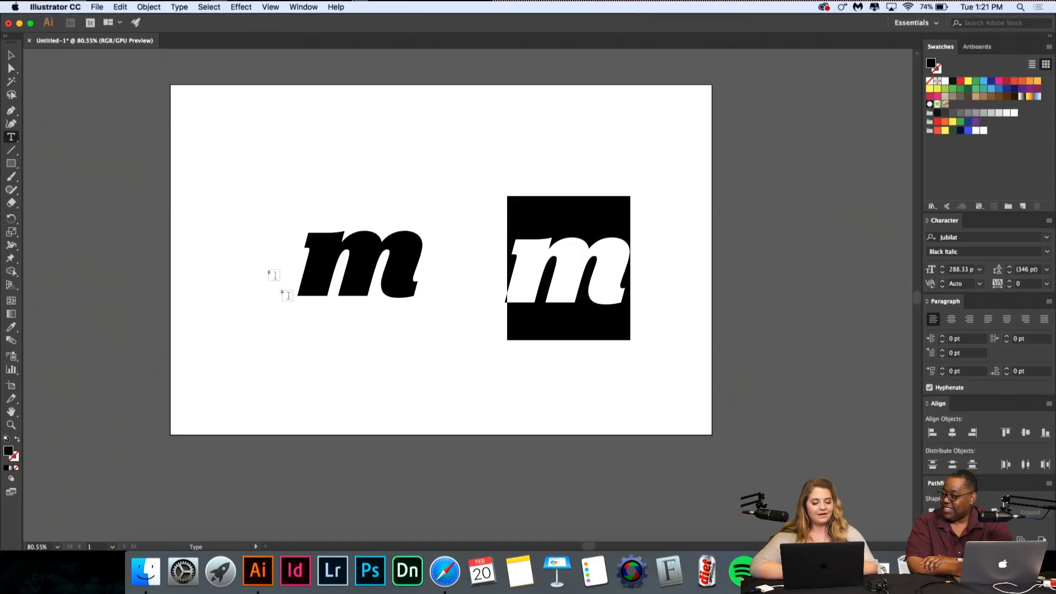
# Step: Retype the right-hand "m" and try to set it in Quatro Slab UltraBlack Italic
pyautogui.write('a')
pyautogui.press('BackSpace')
pyautogui.write('m')
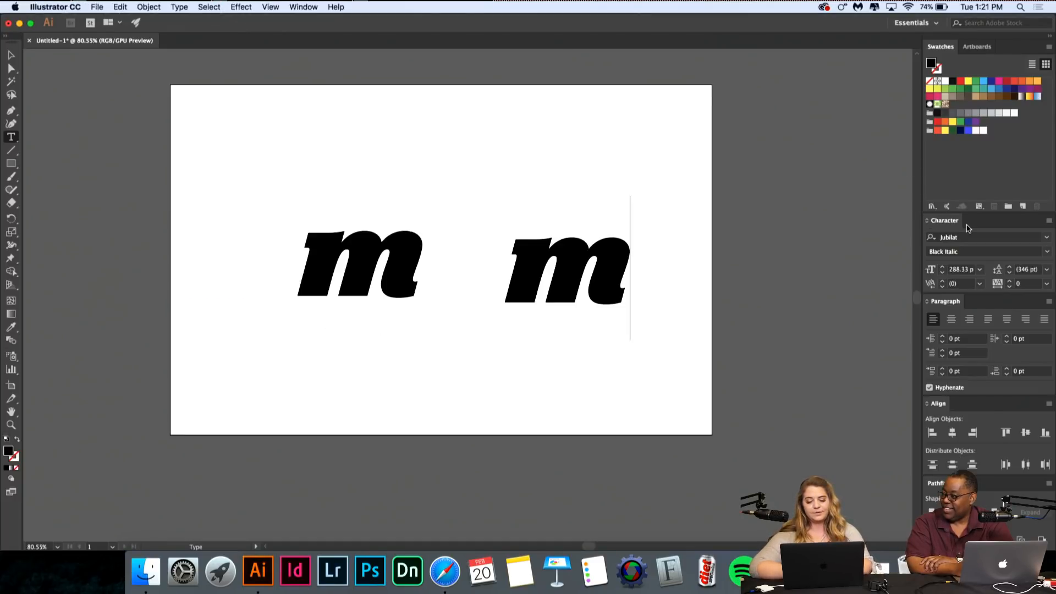
pyautogui.click(1015, 239)
pyautogui.write('quat')
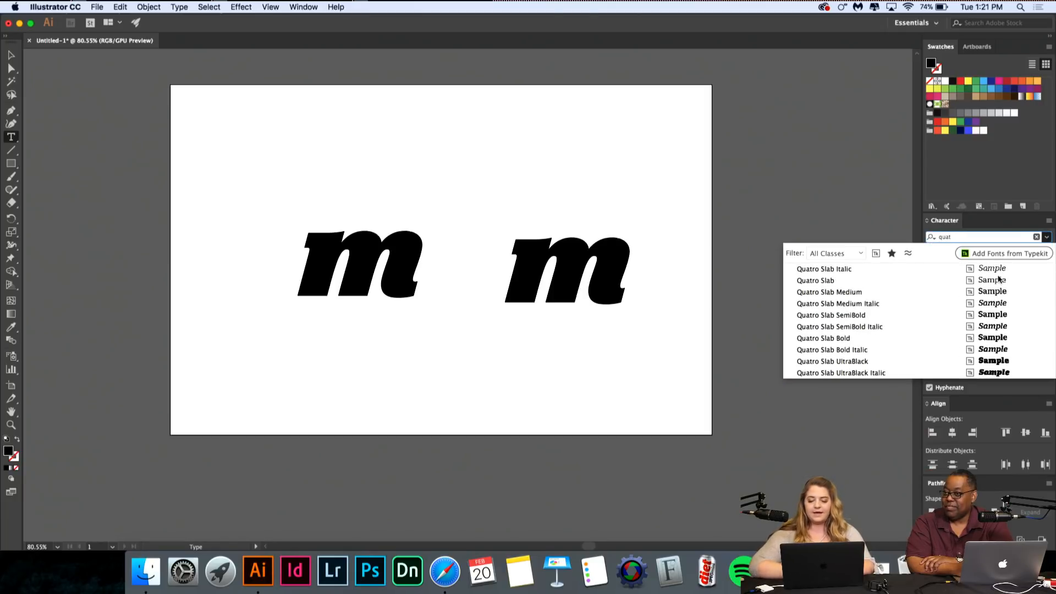
pyautogui.click(990, 372)
# Step: Set the right-hand "m" in the Quatro Slab UltraBlack Italic font
pyautogui.hotkey('shift', 'Left')
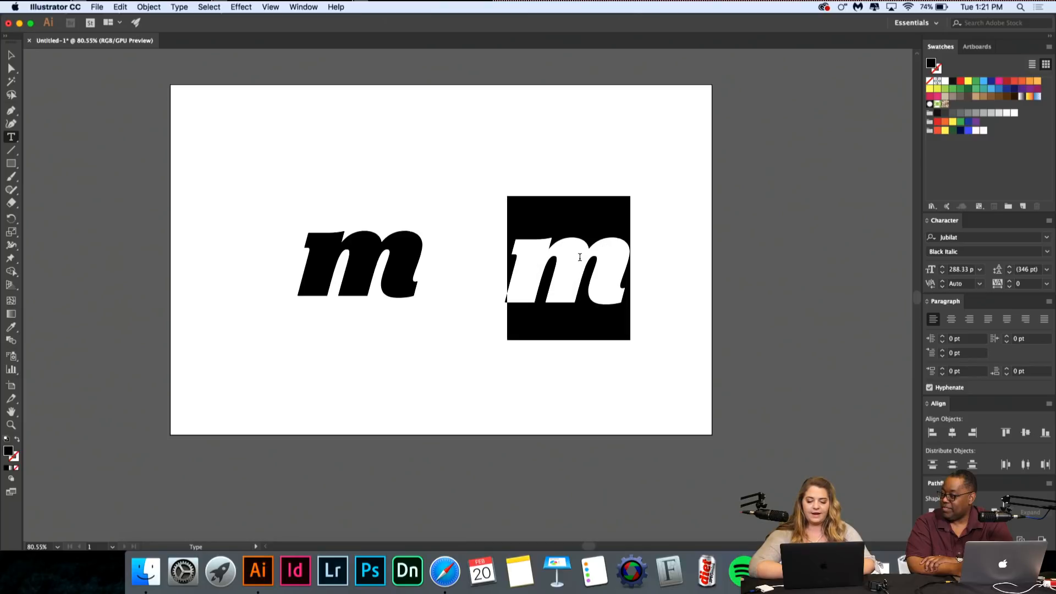
pyautogui.click(970, 240)
pyautogui.write('quat')
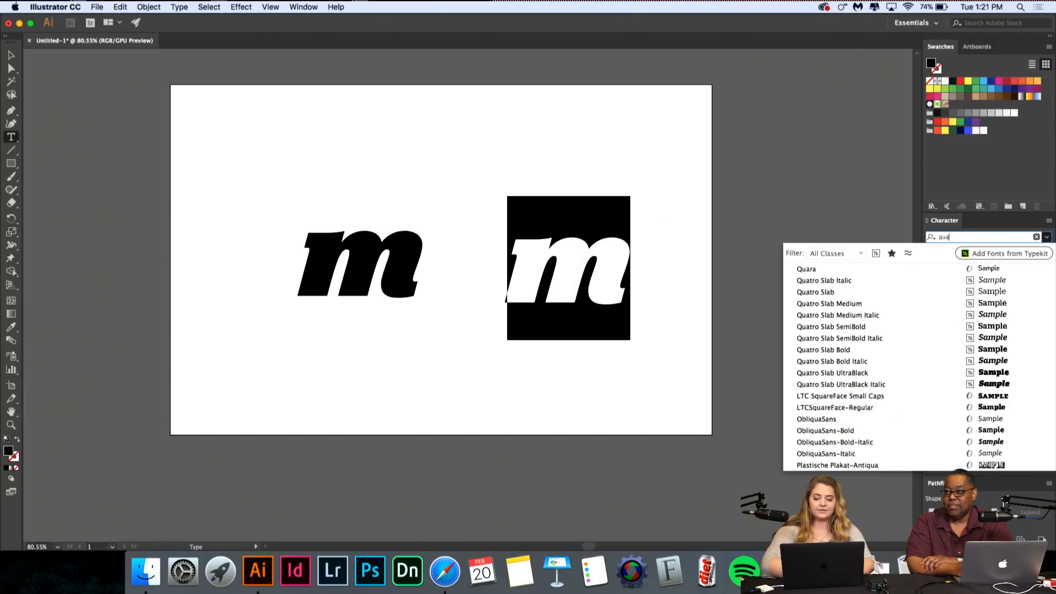
pyautogui.scroll(-1, 980, 374)
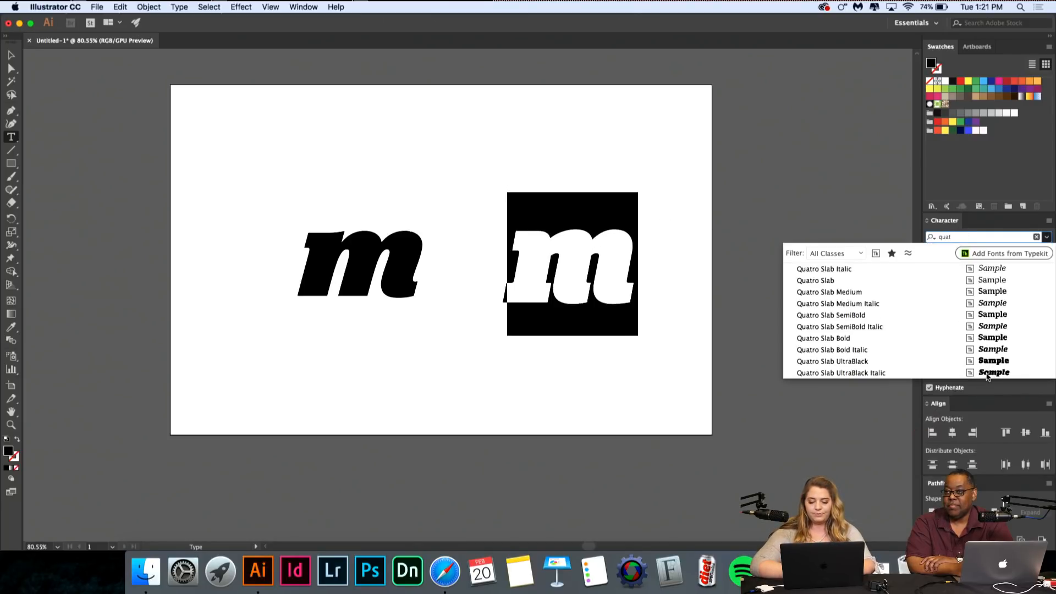
pyautogui.click(987, 373)
pyautogui.click(571, 293)
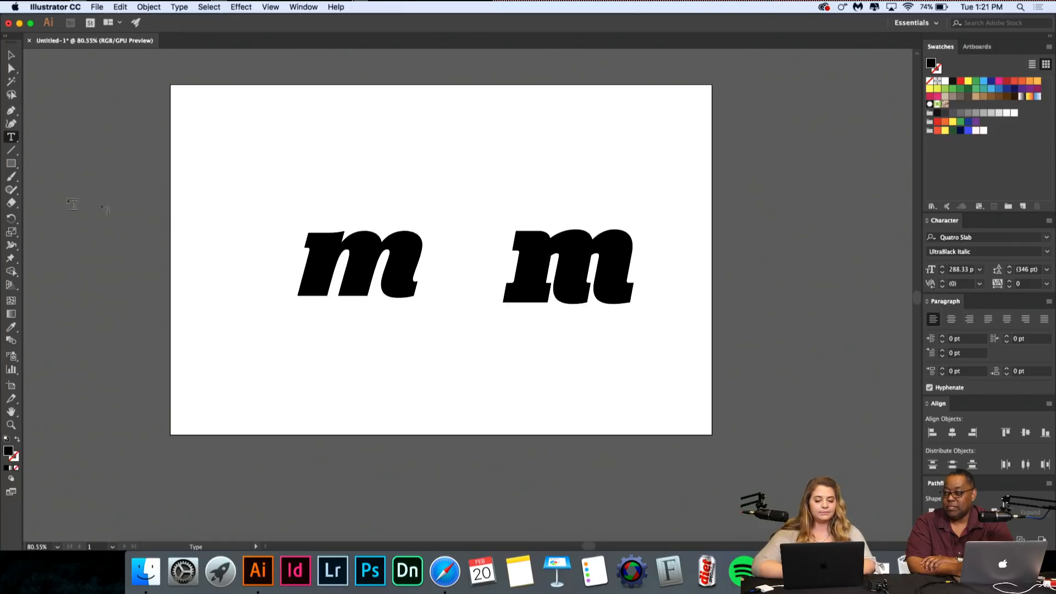
# Step: Move both letters together up and to the left on the artboard
pyautogui.click(11, 57)
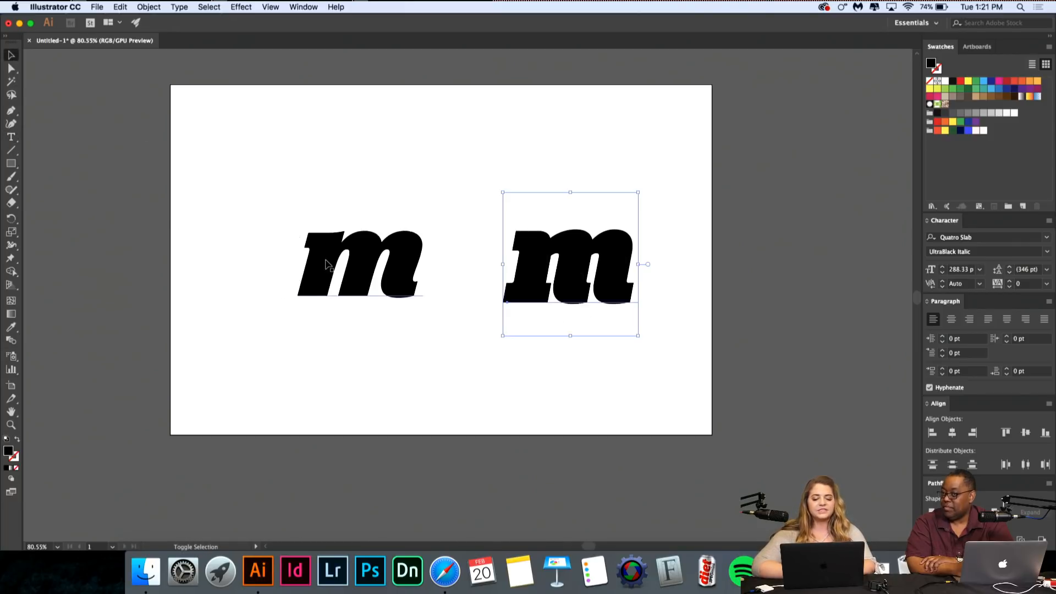
pyautogui.keyDown('shift'); pyautogui.click(355, 269); pyautogui.keyUp('shift')
pyautogui.moveTo(407, 283); pyautogui.dragTo(373, 242)
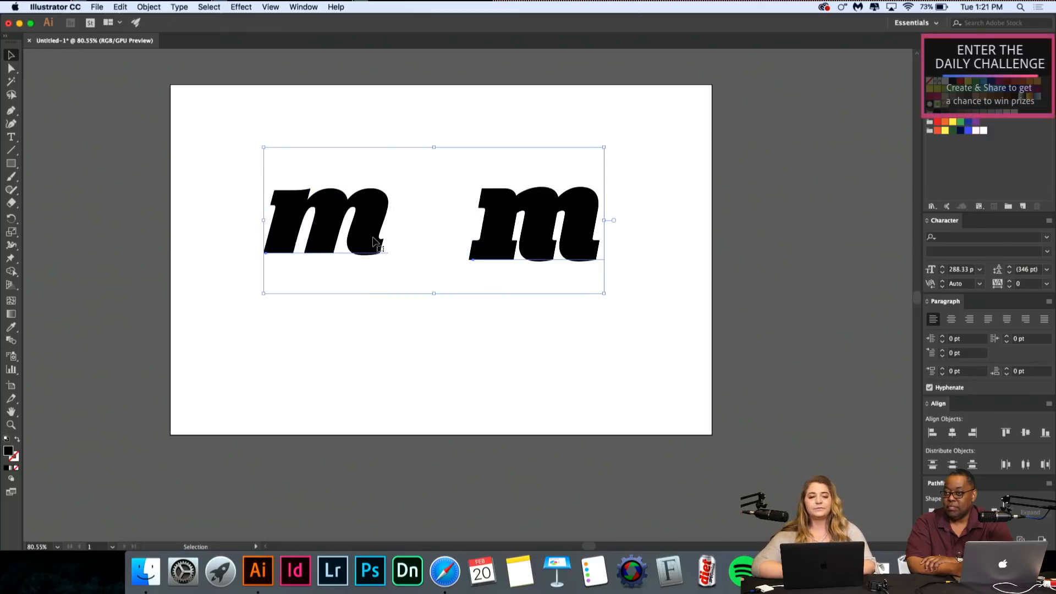
pyautogui.click(428, 348)
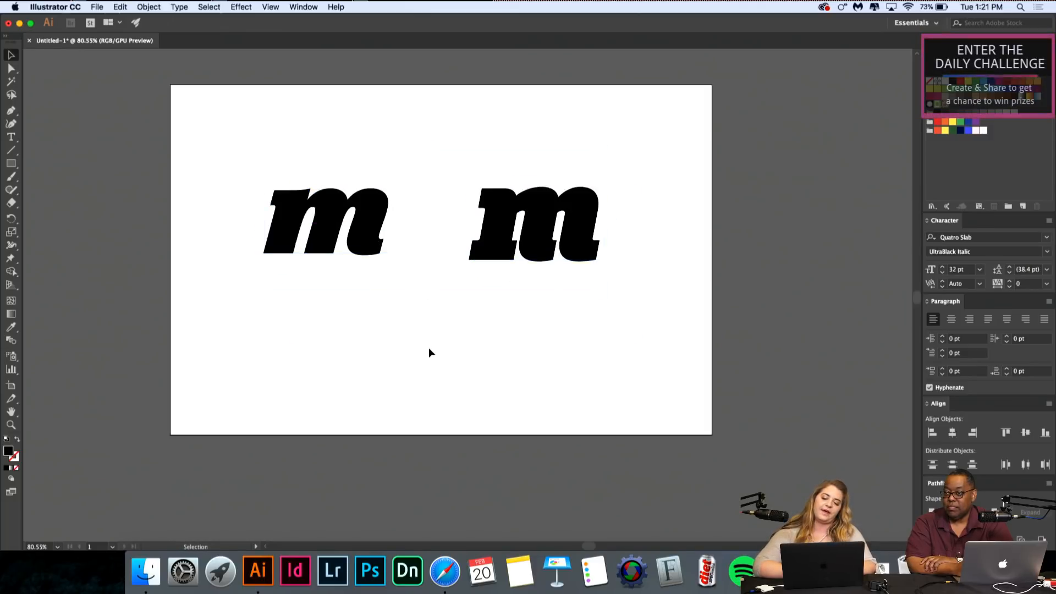
# Step: Expand both "m" letters into outlines with the Object and Fill options on
pyautogui.click(312, 205)
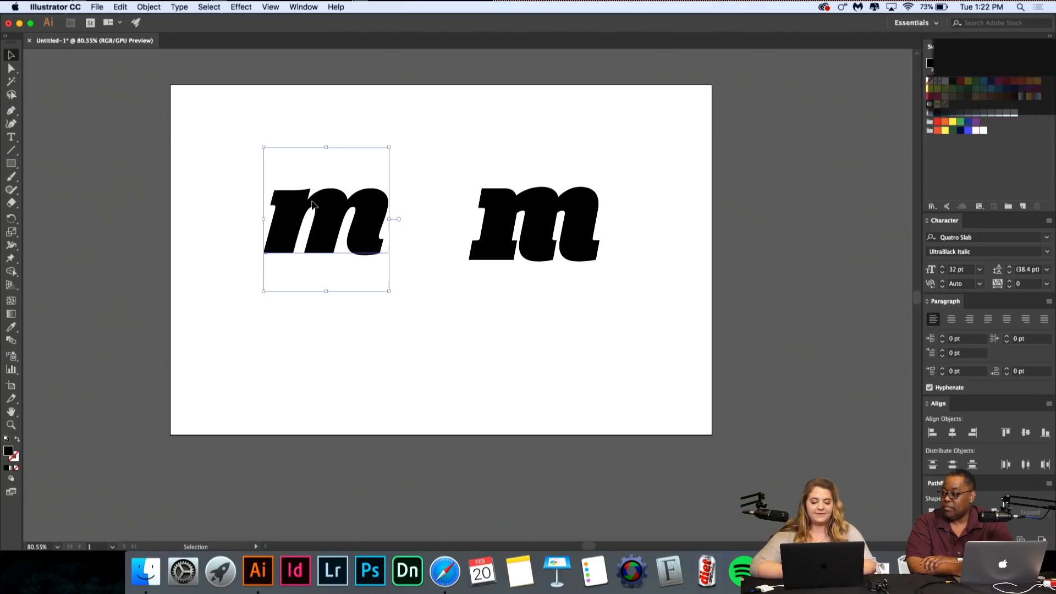
pyautogui.press('t')
pyautogui.click(11, 55)
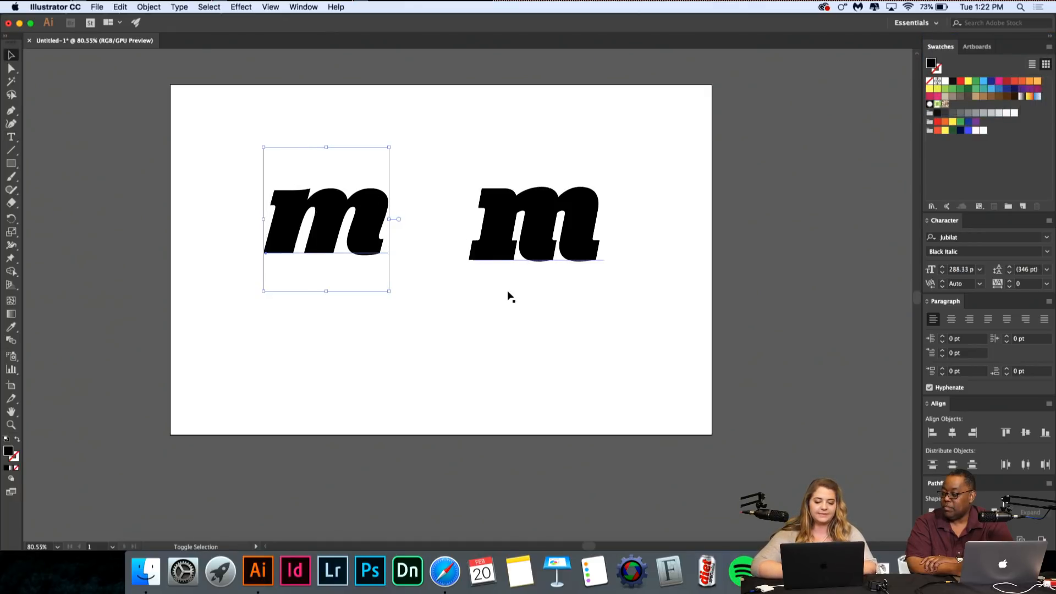
pyautogui.keyDown('shift'); pyautogui.click(538, 231); pyautogui.keyUp('shift')
pyautogui.click(149, 6)
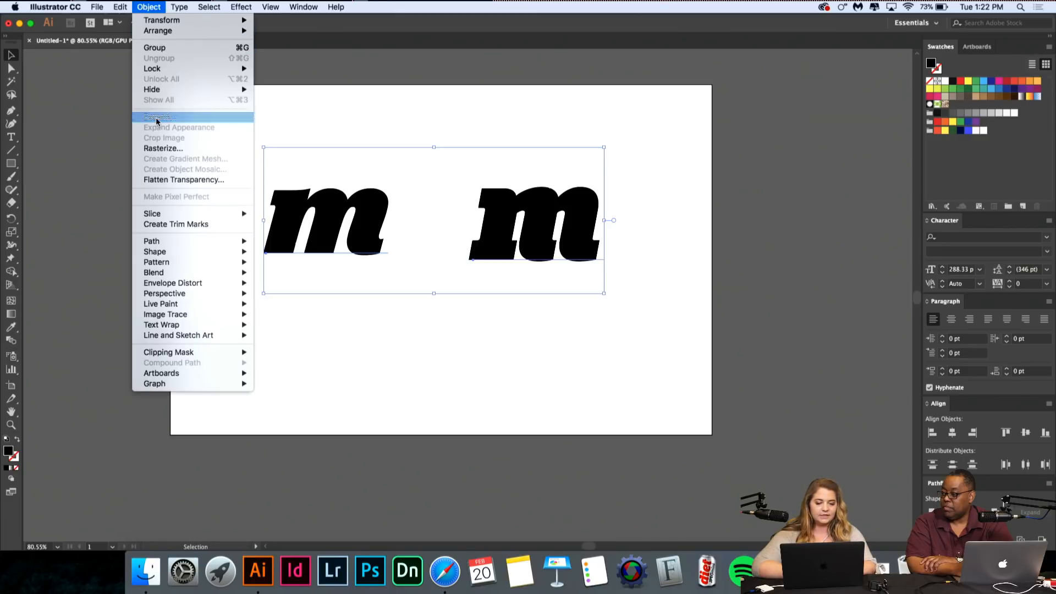
pyautogui.click(156, 119)
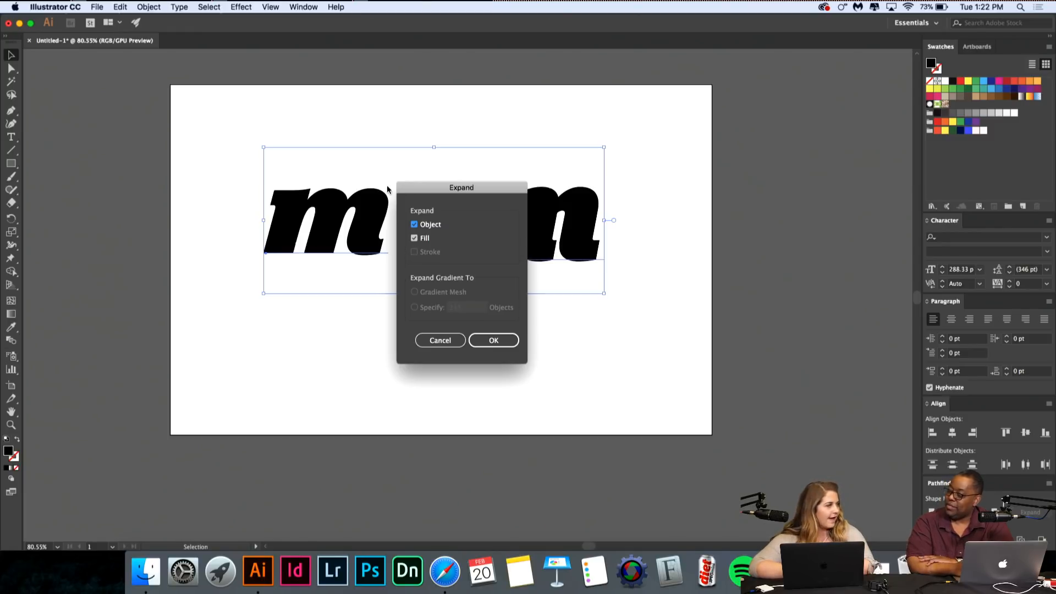
pyautogui.press('Return')
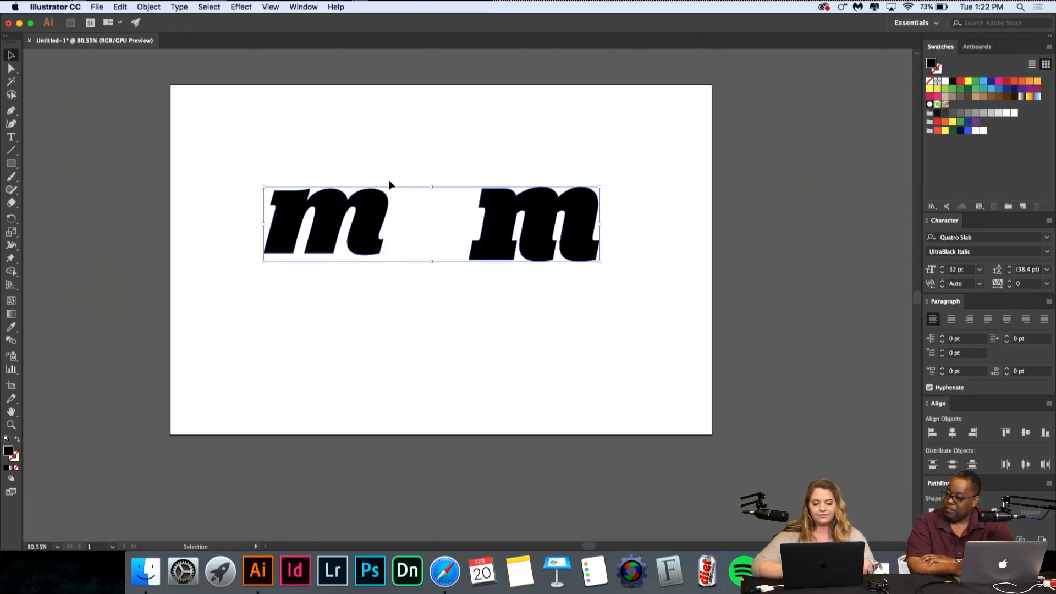
# Step: Move the outlined Jubilat "m" lower and slightly left, apart from the Quatro Slab "m"
pyautogui.click(424, 328)
pyautogui.moveTo(365, 216); pyautogui.dragTo(352, 272)
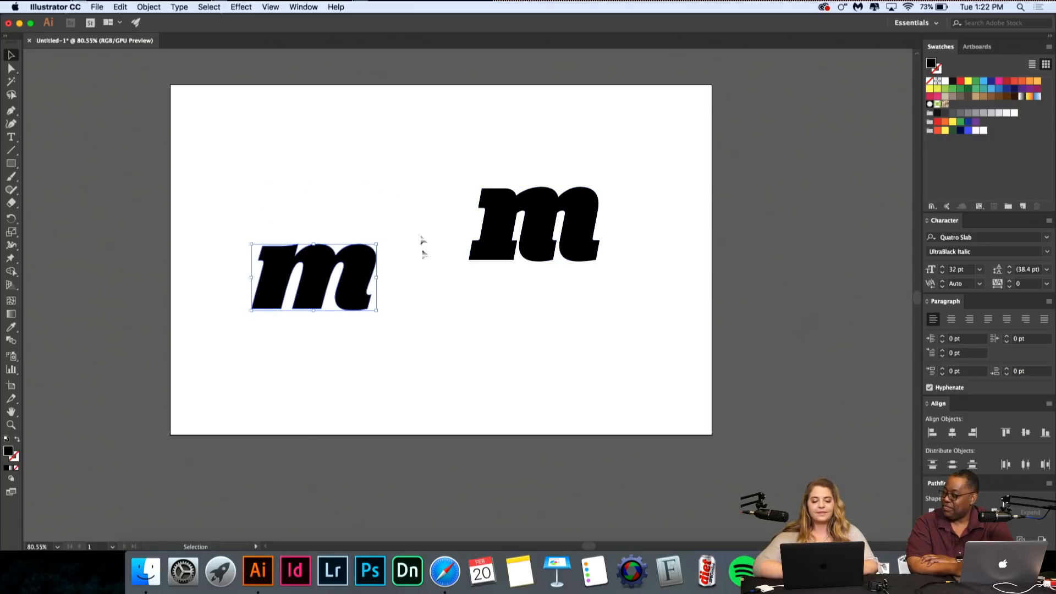
pyautogui.click(423, 380)
# Step: Try to extend the upper corner anchor of the Jubilat "m"'s tail horizontally to the right
pyautogui.hscroll(-3, 425, 376)
pyautogui.scroll(3, 424, 377)
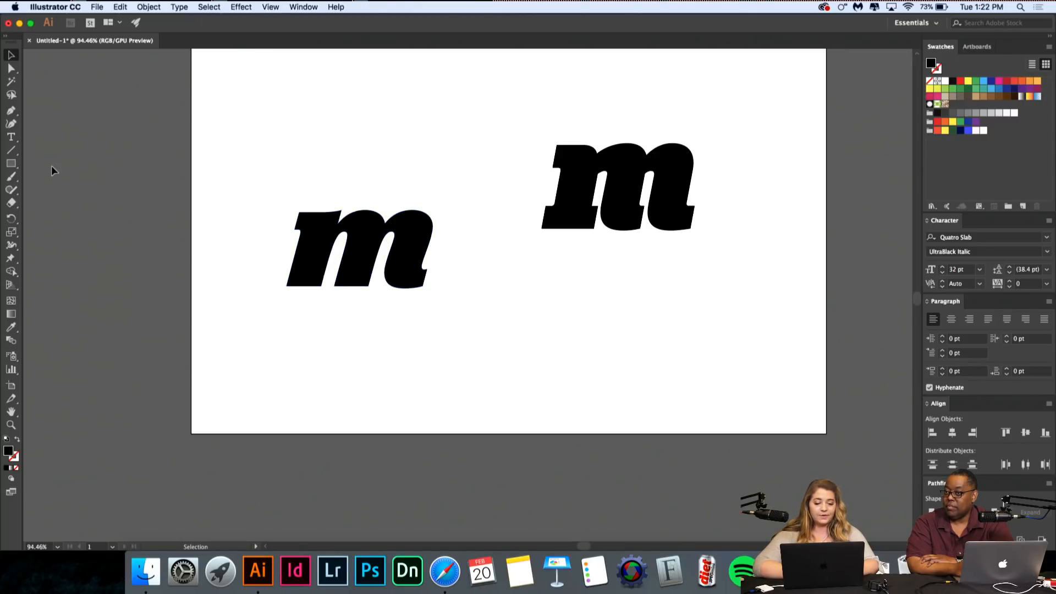
pyautogui.scroll(9, 490, 249)
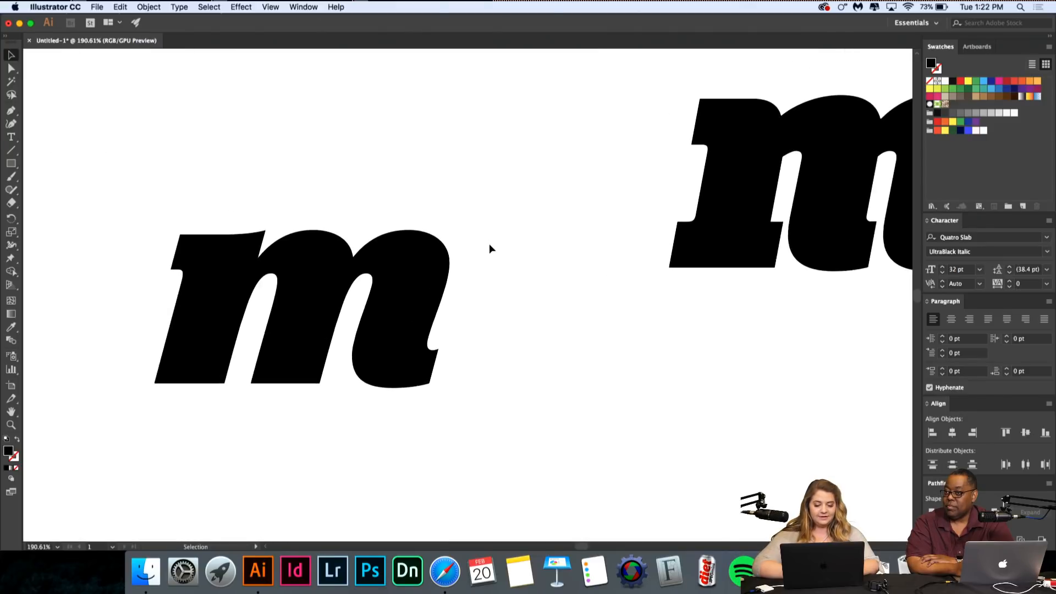
pyautogui.click(415, 357)
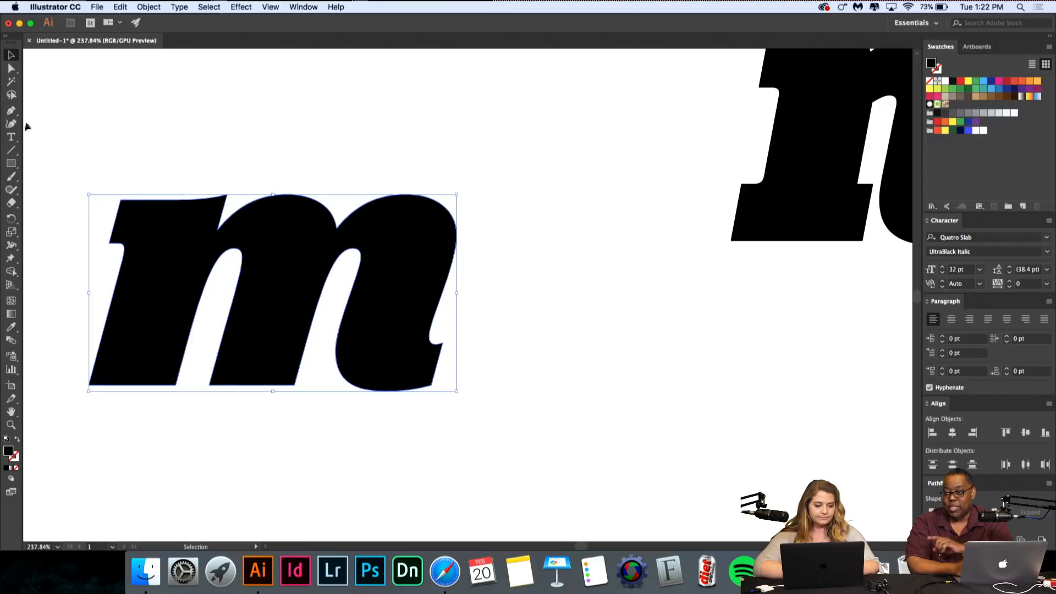
pyautogui.click(12, 111)
pyautogui.scroll(3, 479, 384)
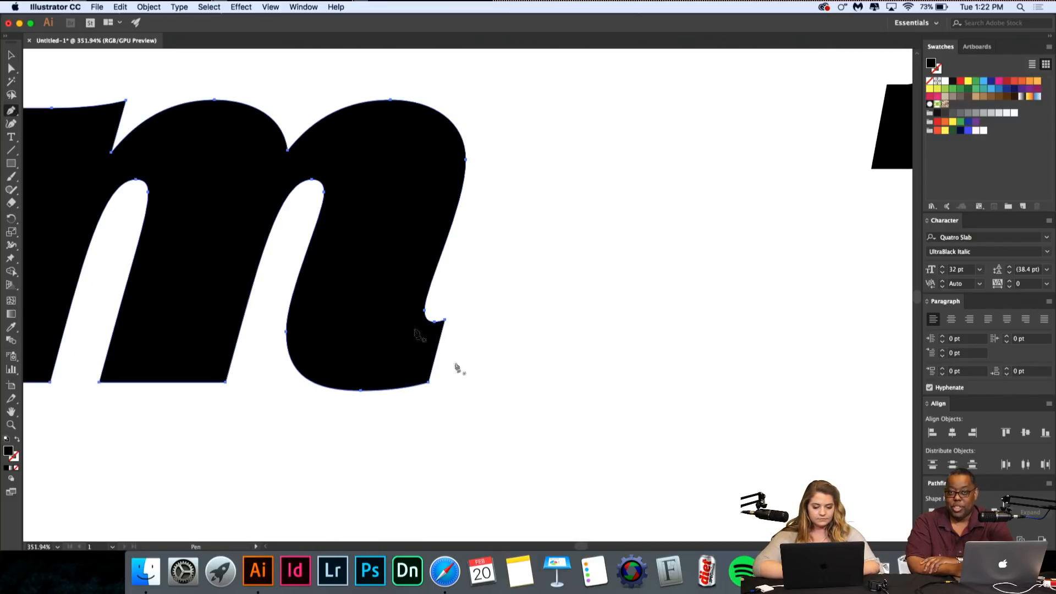
pyautogui.moveTo(445, 319); pyautogui.dragTo(523, 319)
pyautogui.press('super+z')
pyautogui.moveTo(445, 319); pyautogui.dragTo(486, 319)
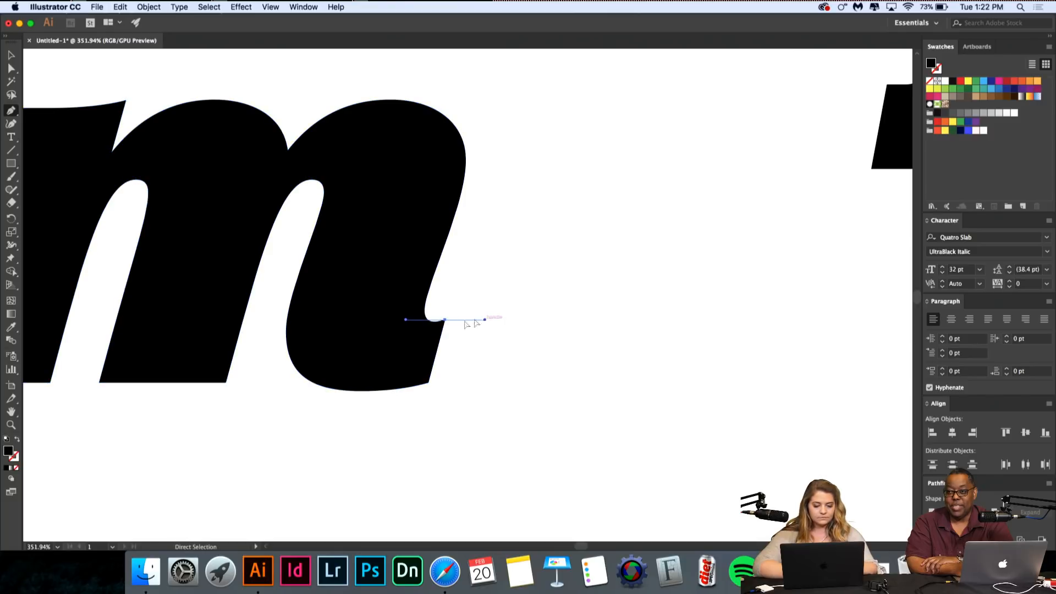
pyautogui.press('super+z')
# Step: Pull the upper corner of the Jubilat "m"'s tail out to the right with the Anchor Point tool
pyautogui.click(11, 110)
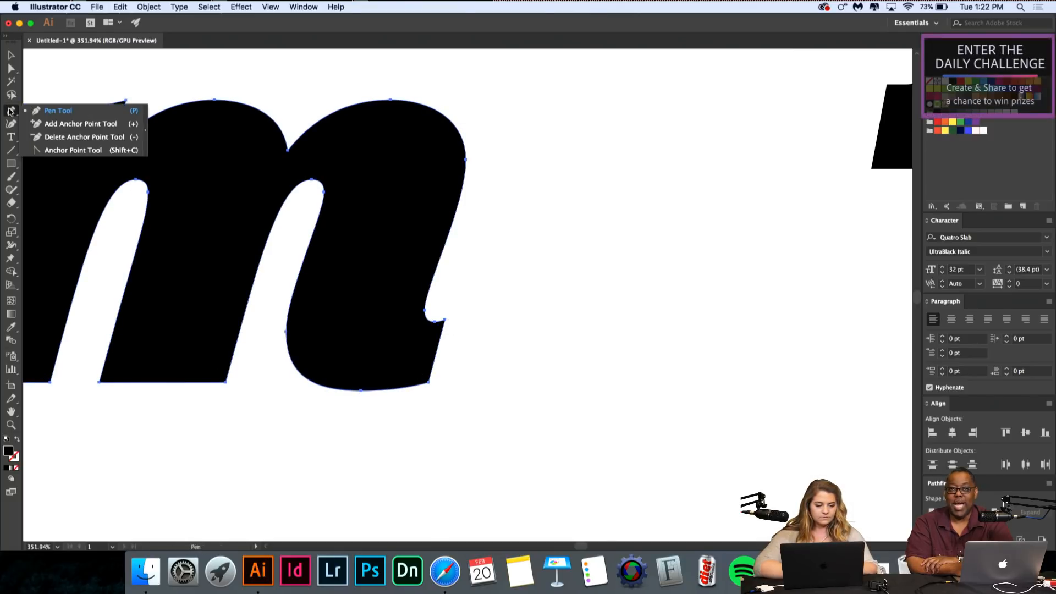
pyautogui.click(48, 150)
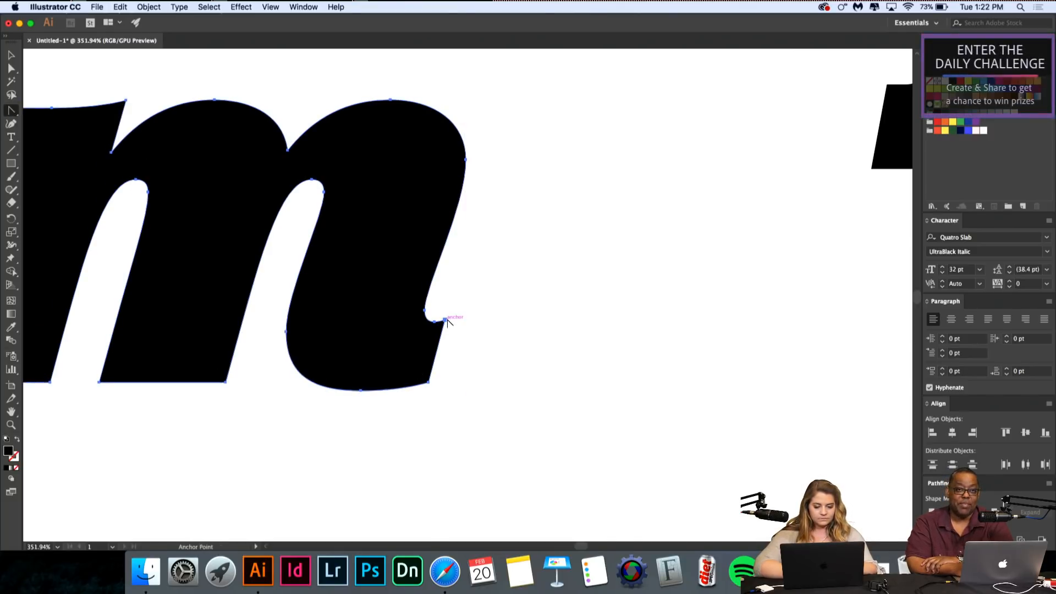
pyautogui.moveTo(444, 319); pyautogui.dragTo(486, 324)
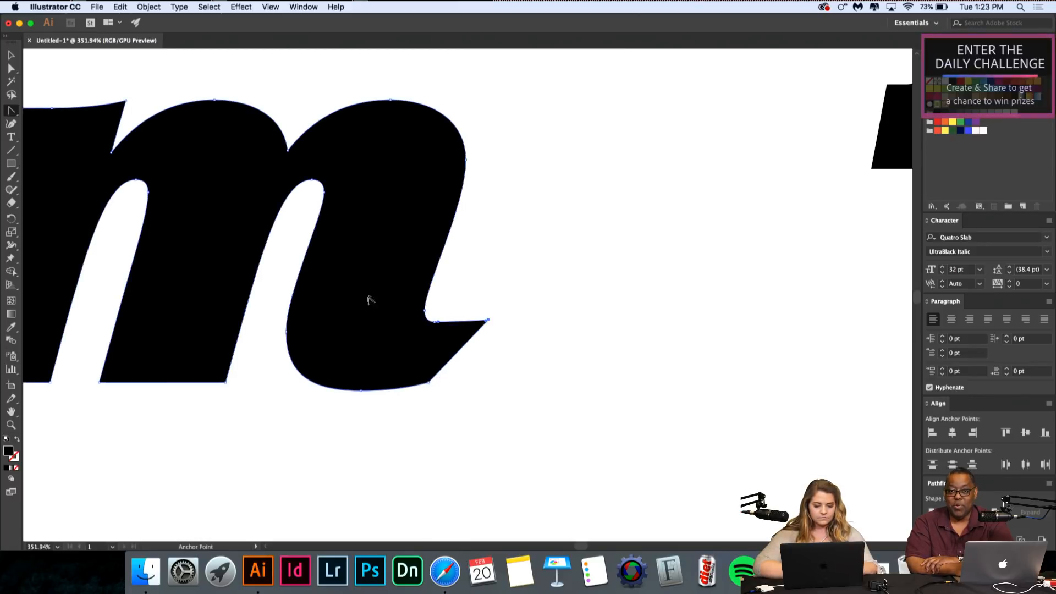
# Step: Delete the extra anchor point in the notch just above the extended tail of the "m"
pyautogui.click(11, 110)
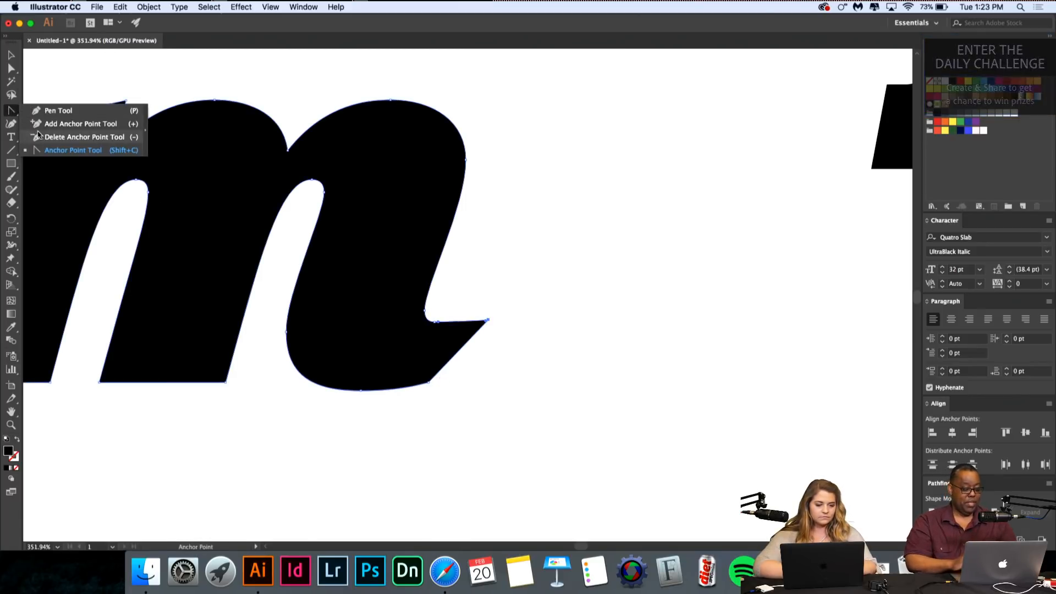
pyautogui.click(48, 137)
pyautogui.scroll(4, 440, 346)
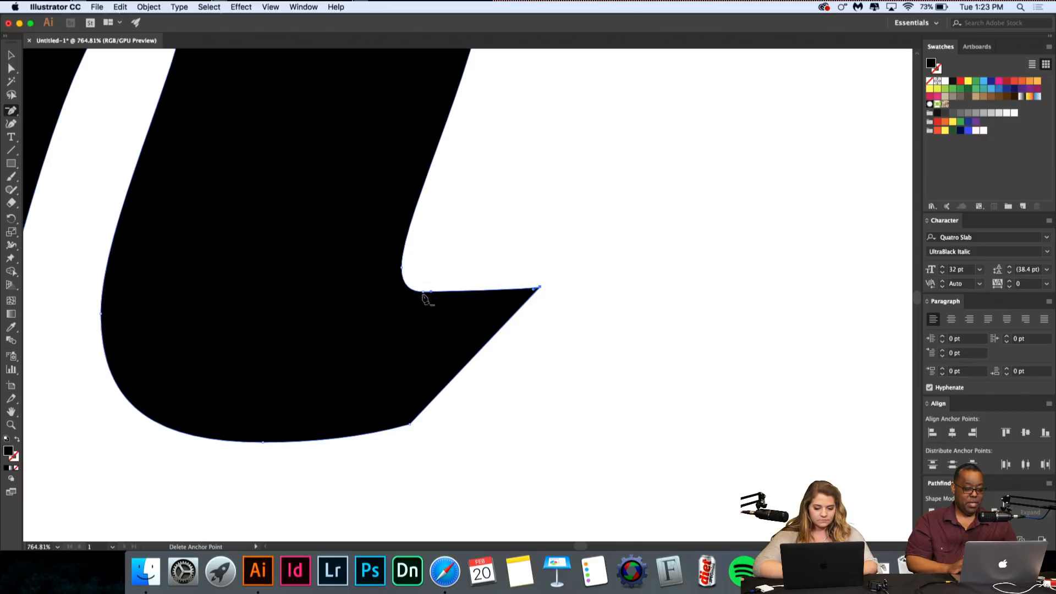
pyautogui.click(423, 292)
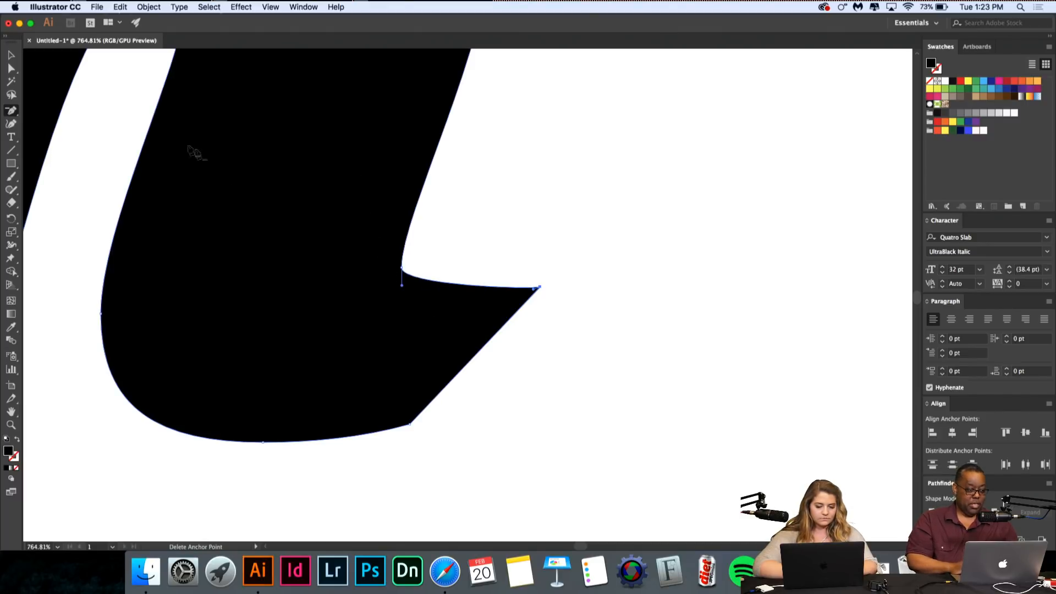
# Step: Lower the anchor on the underside of the "m"'s rounded tail with the Anchor Point tool
pyautogui.moveTo(11, 111); pyautogui.dragTo(49, 151)
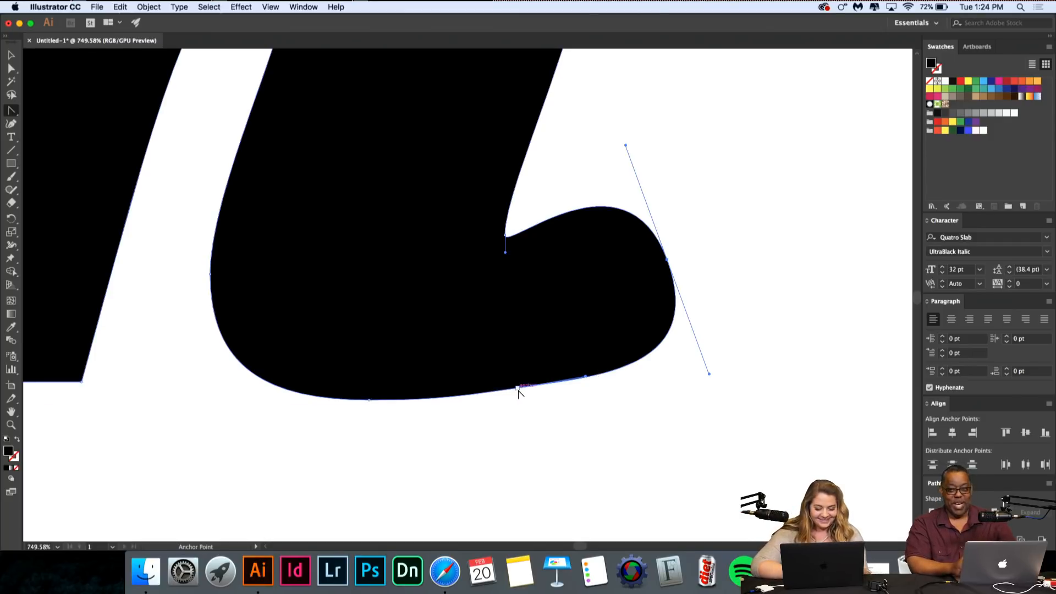
pyautogui.moveTo(518, 388); pyautogui.dragTo(432, 396)
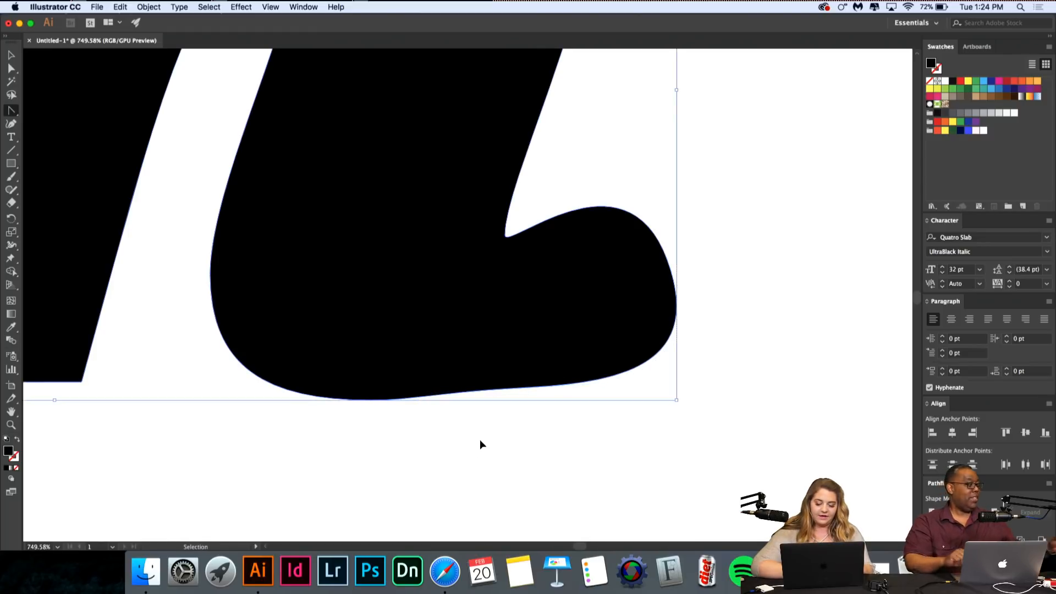
pyautogui.scroll(3, 479, 439)
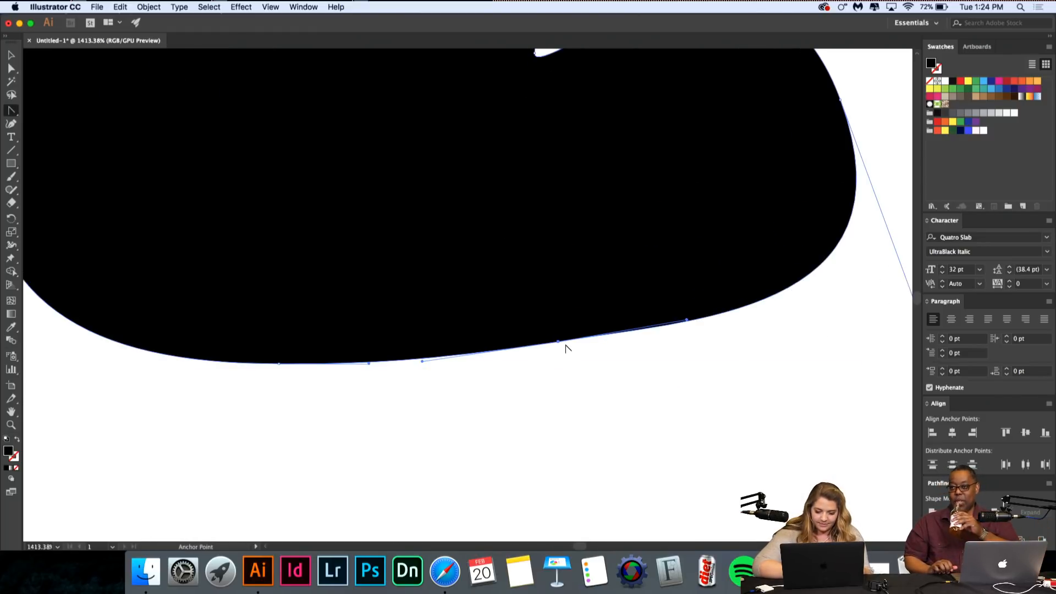
pyautogui.moveTo(558, 344); pyautogui.dragTo(556, 367)
pyautogui.scroll(-3, 556, 367)
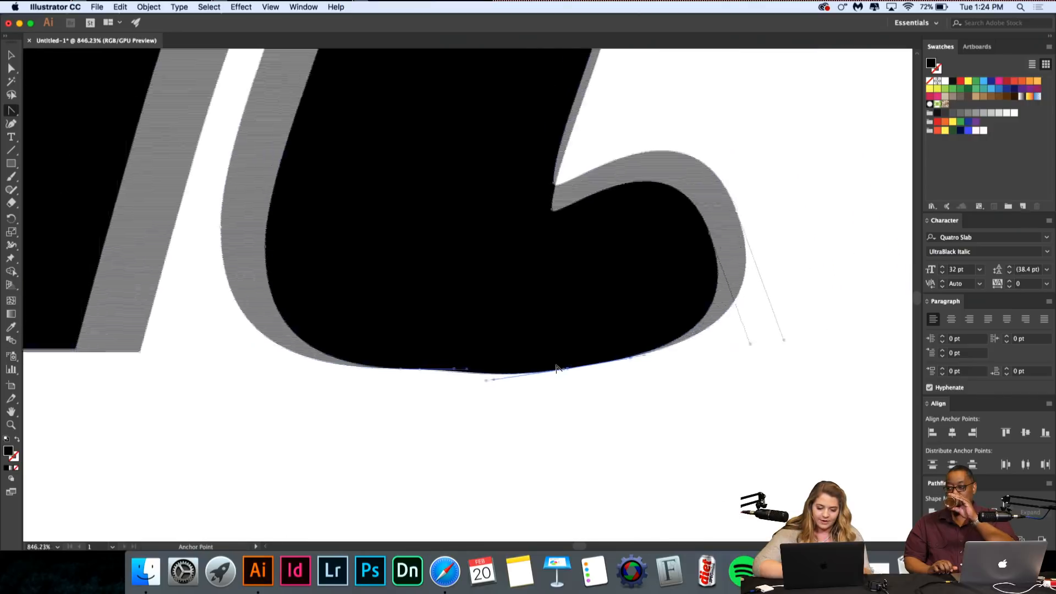
# Step: Smooth the "m"'s flat underside by adjusting the bottom anchor and raising the neighbouring anchor's inner curve handle
pyautogui.scroll(2, 547, 382)
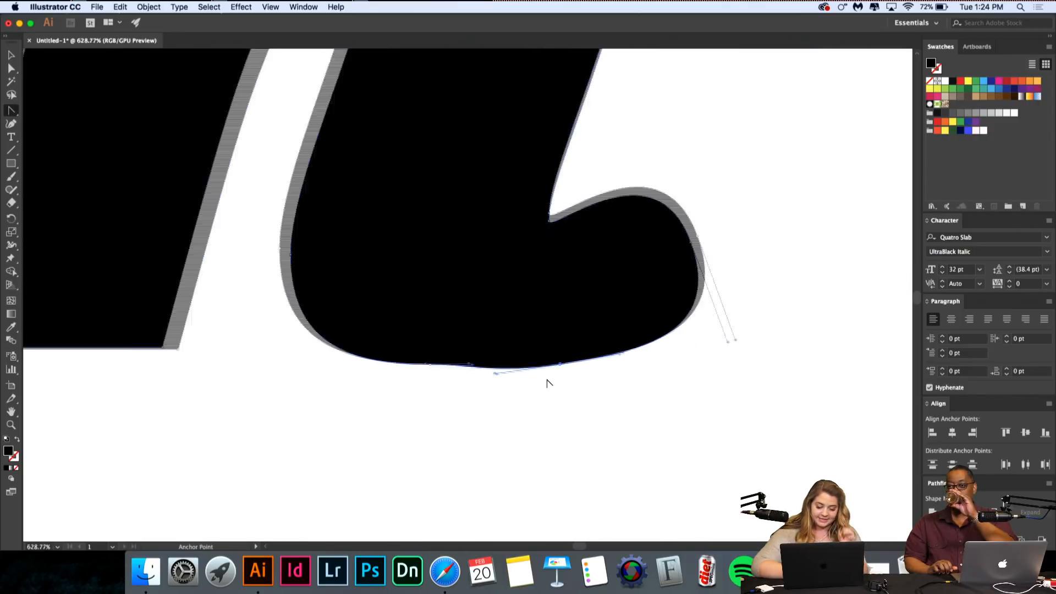
pyautogui.moveTo(410, 364); pyautogui.dragTo(674, 370)
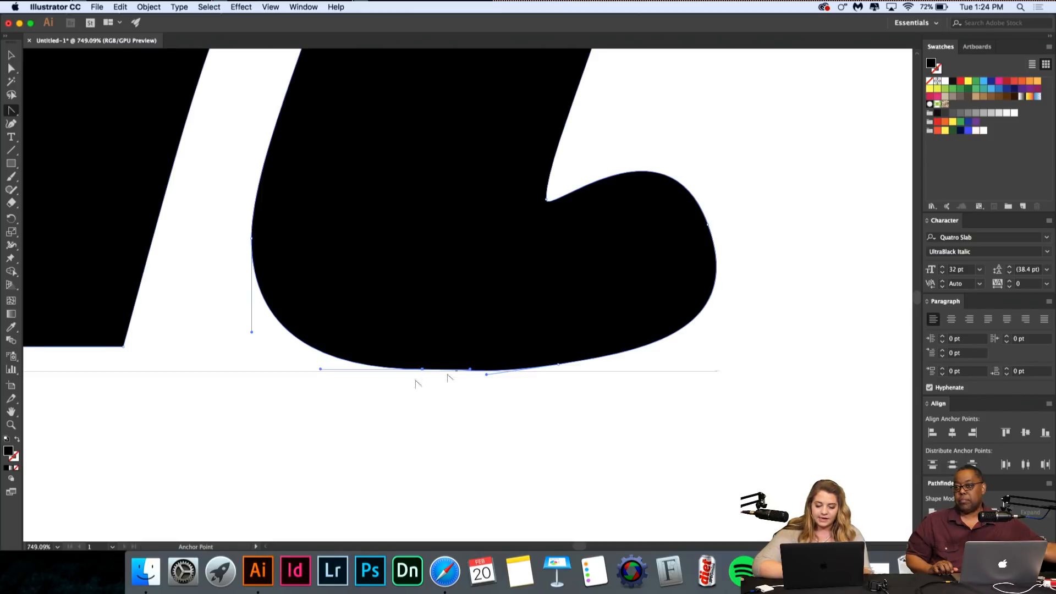
pyautogui.scroll(1, 479, 341)
pyautogui.scroll(2, 479, 341)
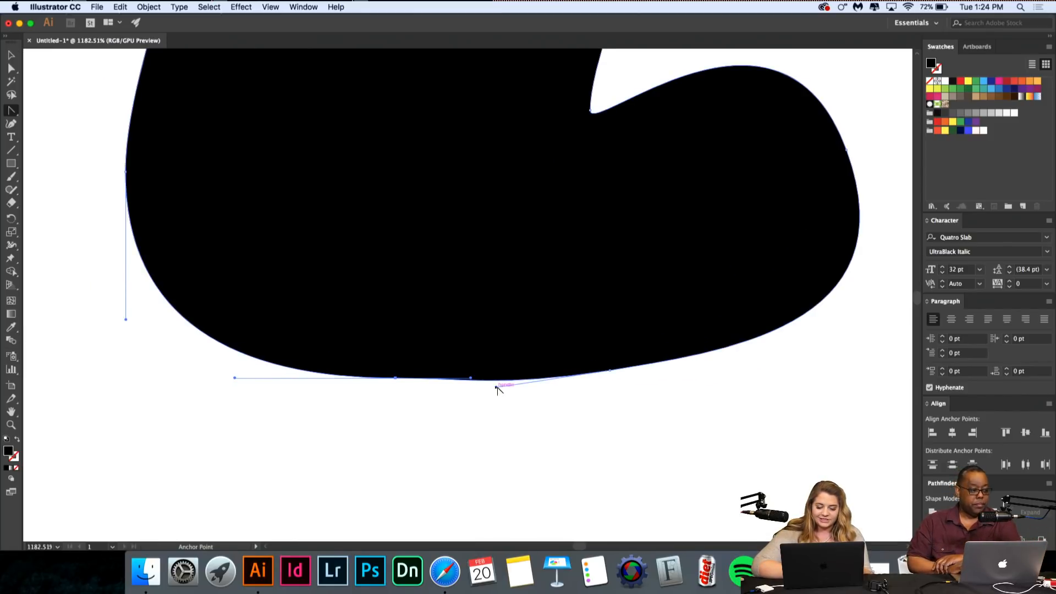
pyautogui.moveTo(495, 385); pyautogui.dragTo(496, 380)
pyautogui.scroll(-2, 496, 380)
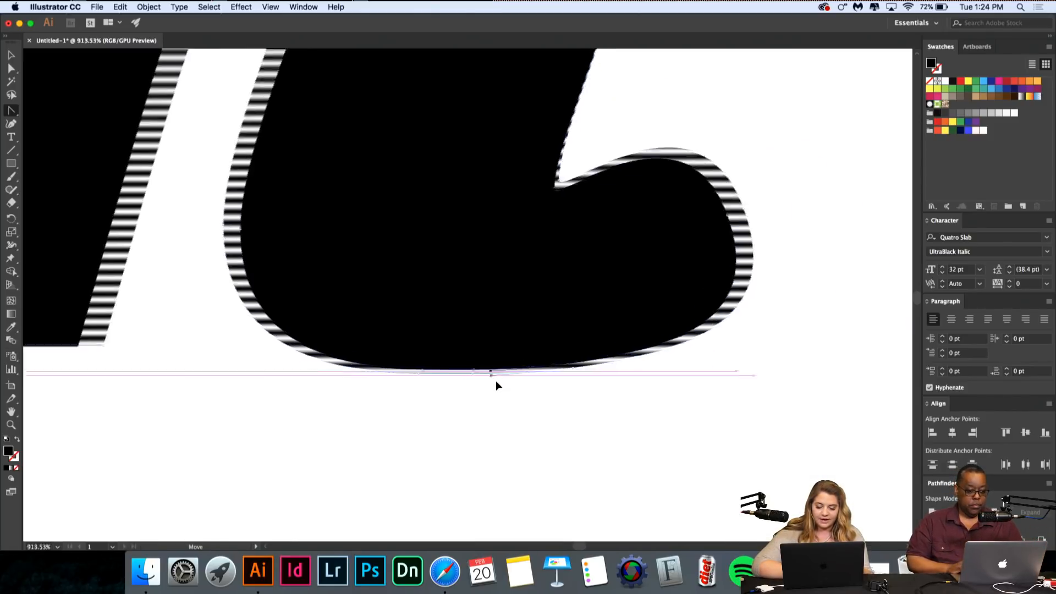
# Step: Extend the rounded end of the "m"'s tail to the right and reshape it with both handles of its outer anchor
pyautogui.moveTo(620, 296); pyautogui.dragTo(631, 302)
pyautogui.press('super+z')
pyautogui.click(619, 294)
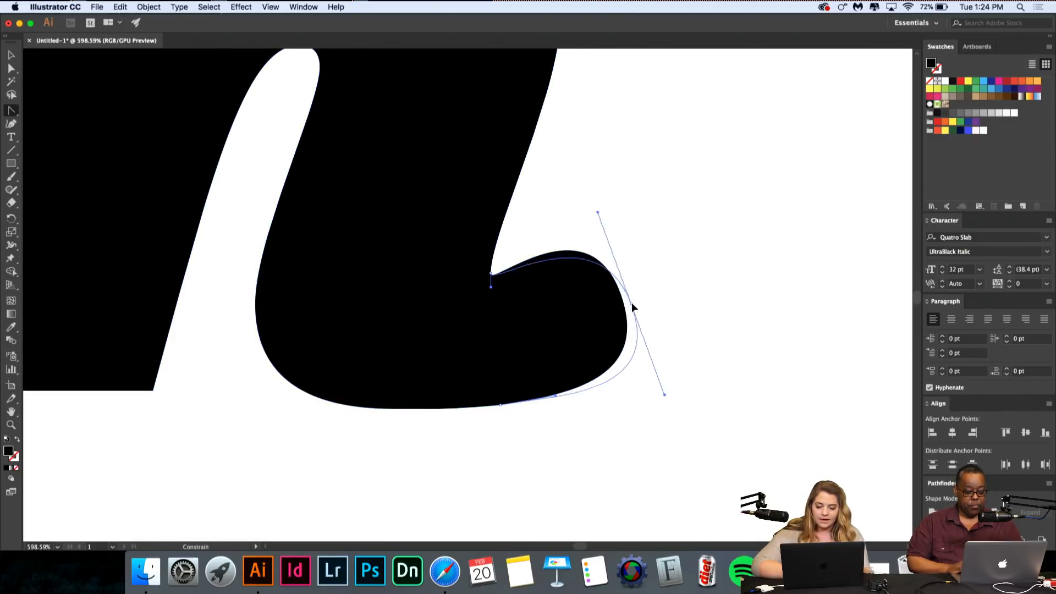
pyautogui.moveTo(599, 207)
pyautogui.mouseDown()
pyautogui.moveTo(587, 223)
pyautogui.moveTo(606, 210)
pyautogui.mouseUp()
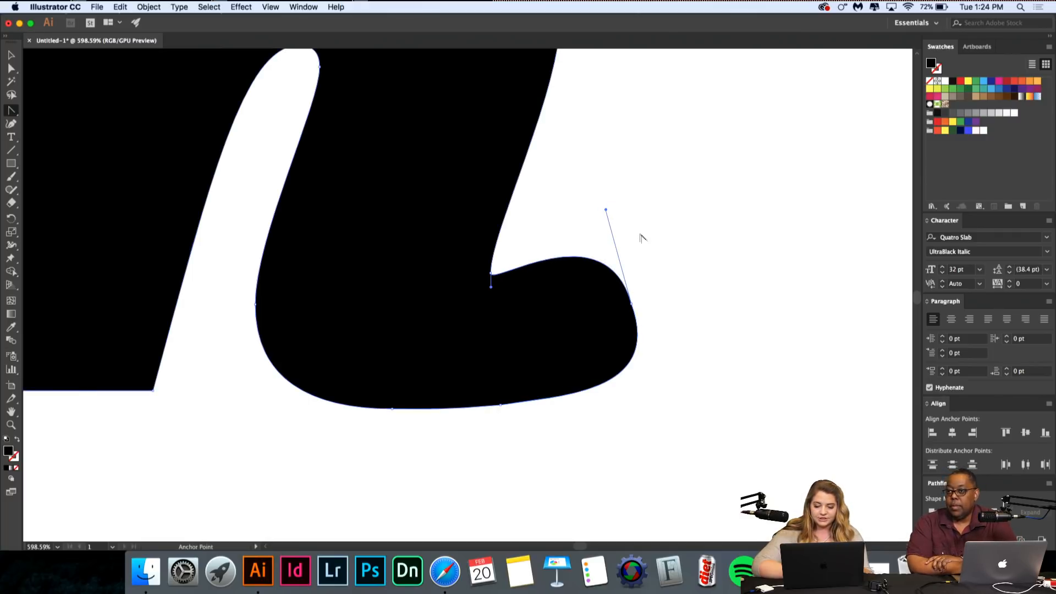
pyautogui.scroll(5, 605, 210)
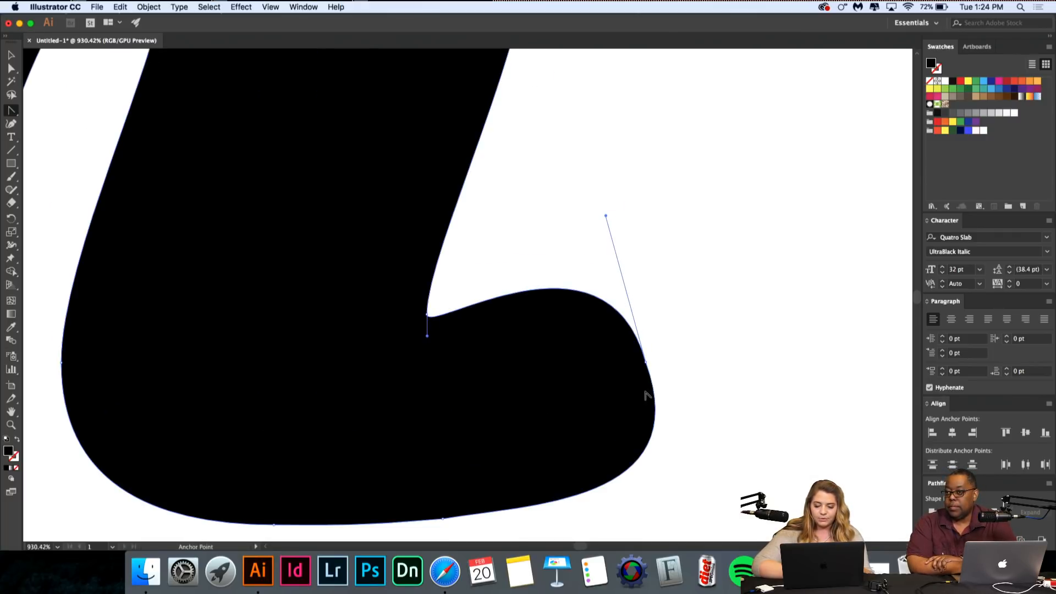
pyautogui.moveTo(645, 362); pyautogui.dragTo(659, 361)
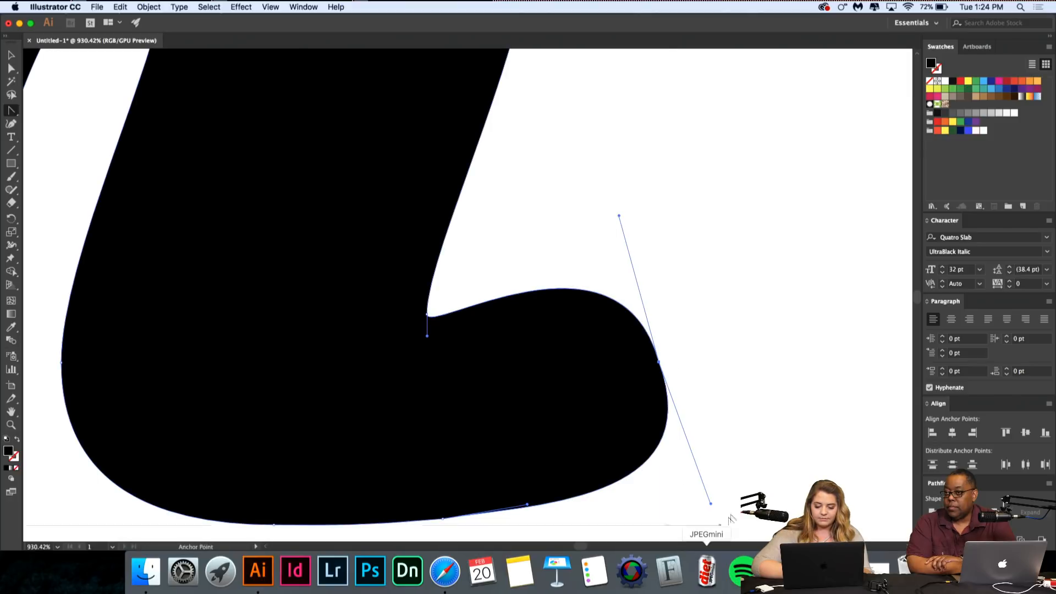
pyautogui.moveTo(712, 503); pyautogui.dragTo(692, 504)
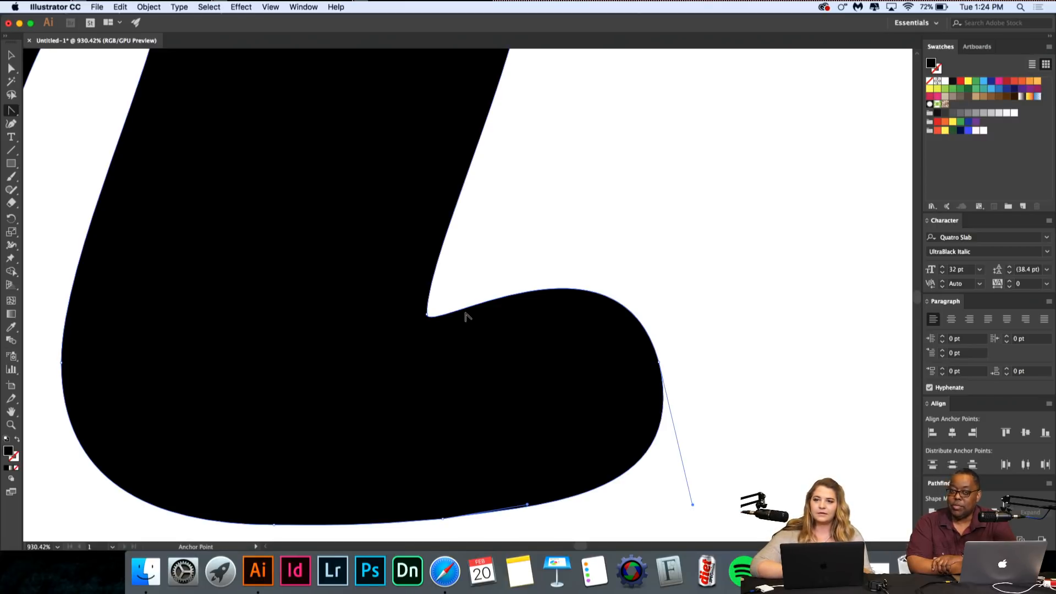
# Step: Deepen the notch above the tail, and pull the tail's outer anchor farther right with its upper handle angled inward
pyautogui.scroll(-3, 465, 316)
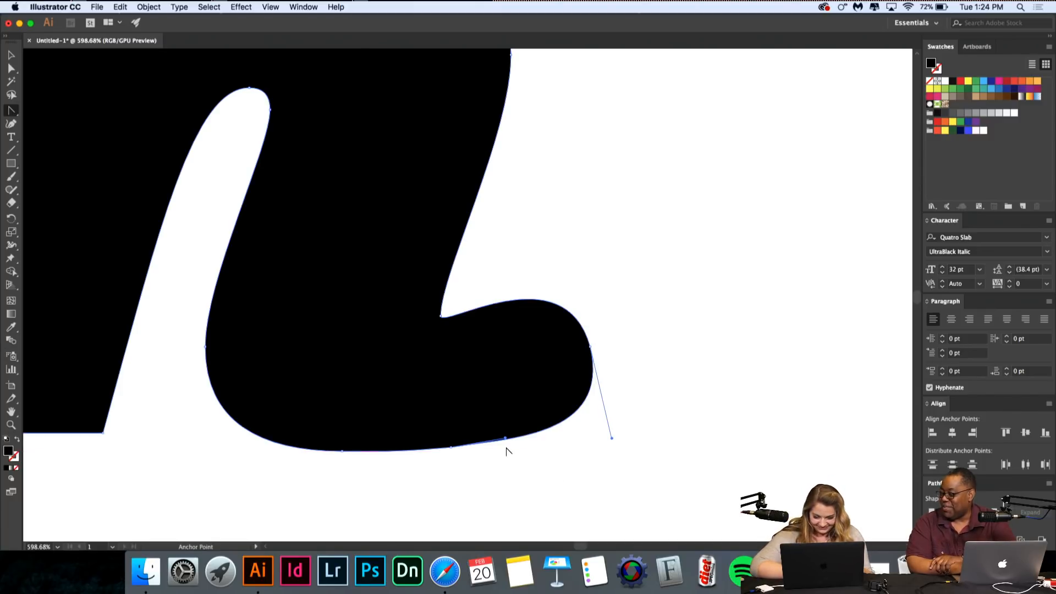
pyautogui.moveTo(441, 317); pyautogui.dragTo(435, 322)
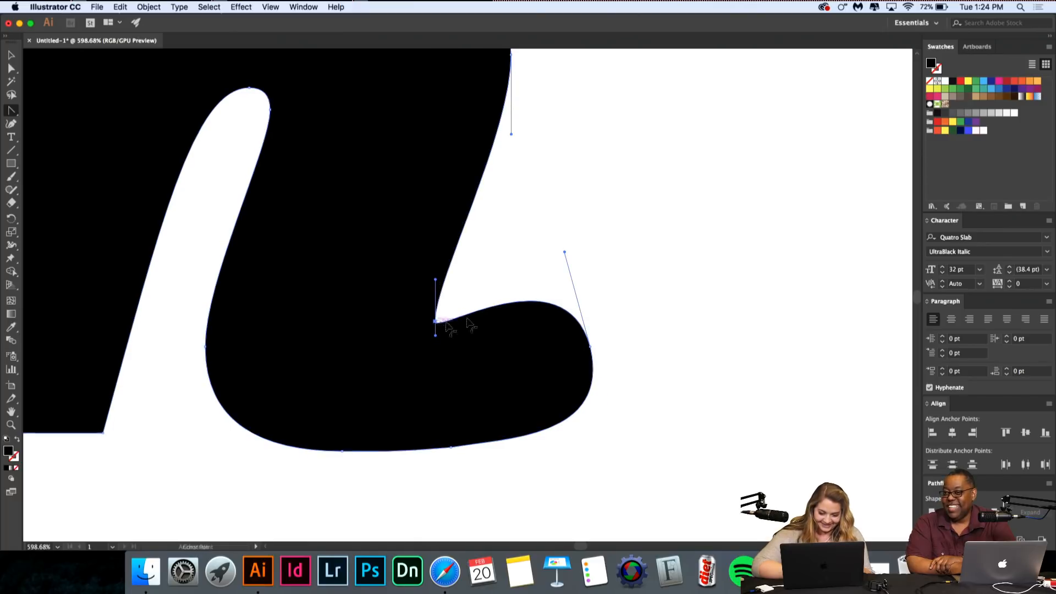
pyautogui.moveTo(563, 251)
pyautogui.mouseDown()
pyautogui.moveTo(586, 230)
pyautogui.moveTo(569, 241)
pyautogui.mouseUp()
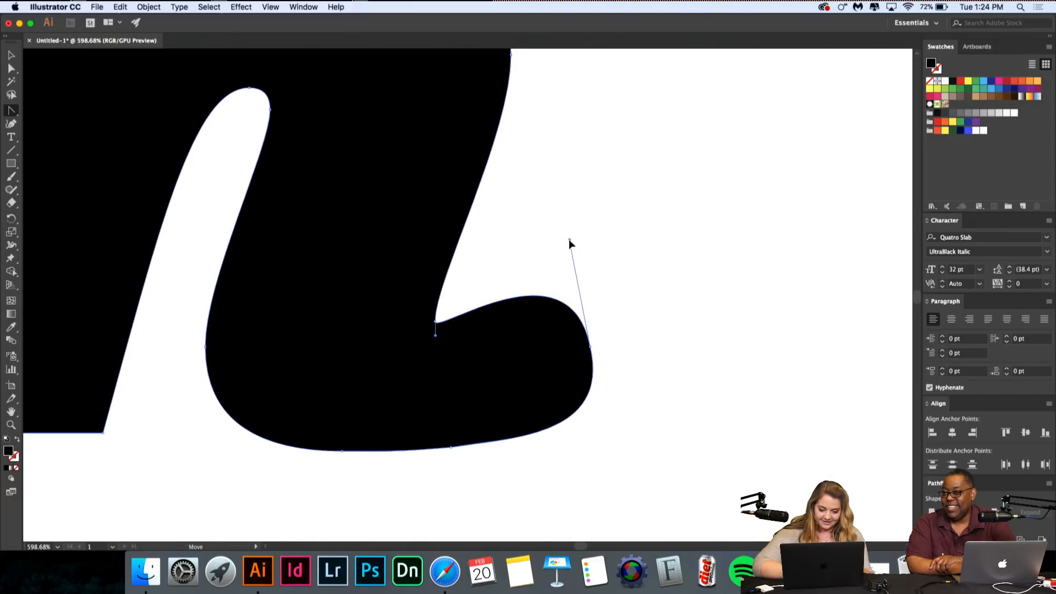
pyautogui.press('super+z')
pyautogui.moveTo(591, 347); pyautogui.dragTo(606, 346)
pyautogui.moveTo(580, 252); pyautogui.dragTo(564, 230)
pyautogui.scroll(1, 613, 380)
pyautogui.scroll(-2, 612, 380)
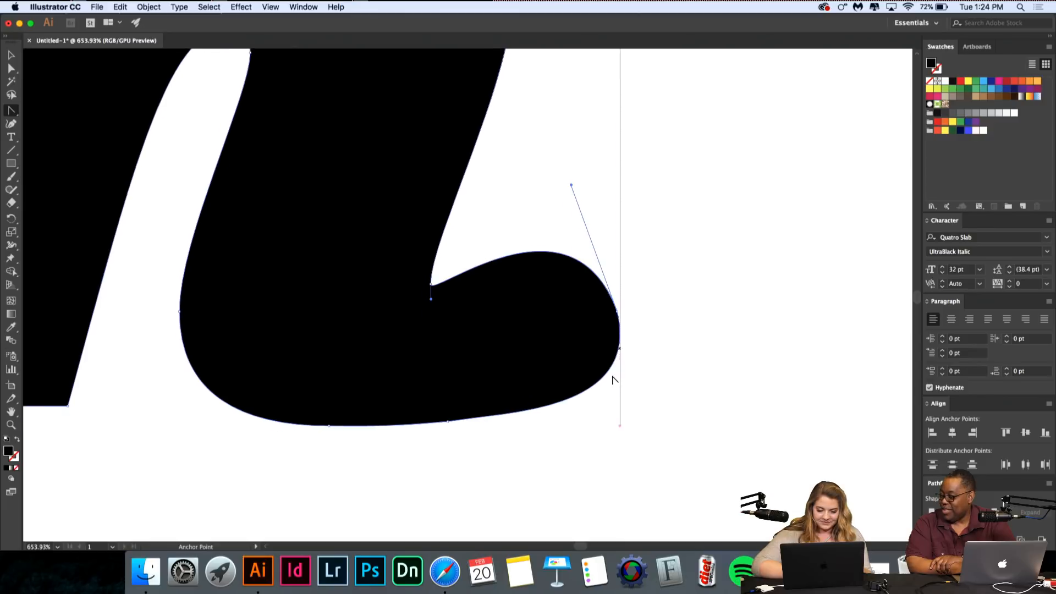
# Step: Lower the two anchors along the underside of the "m"'s final stem and tail to thicken the base
pyautogui.click(578, 392)
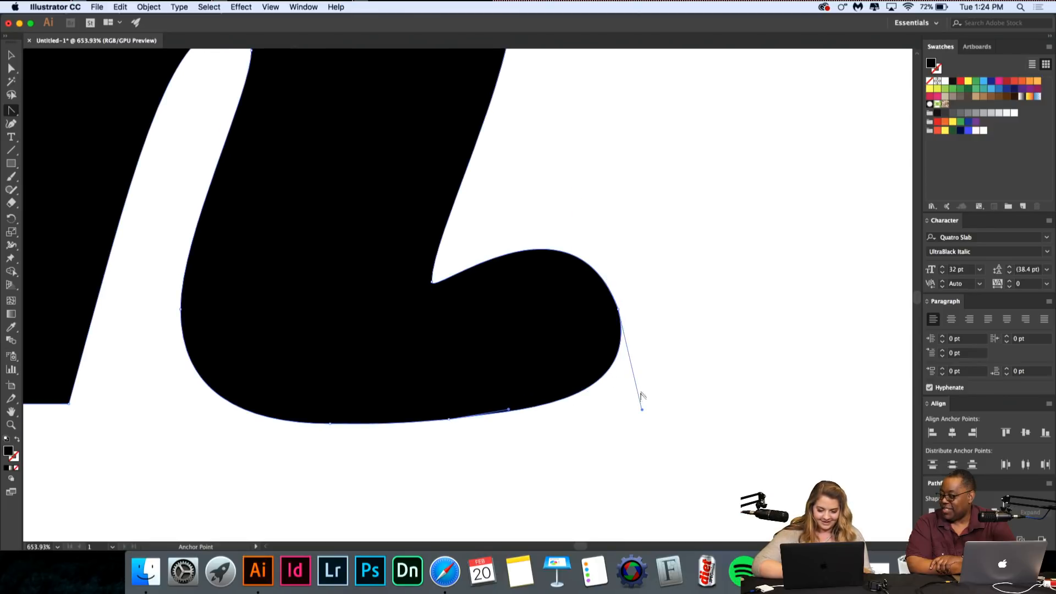
pyautogui.moveTo(642, 408)
pyautogui.mouseDown()
pyautogui.moveTo(627, 419)
pyautogui.moveTo(642, 409)
pyautogui.mouseUp()
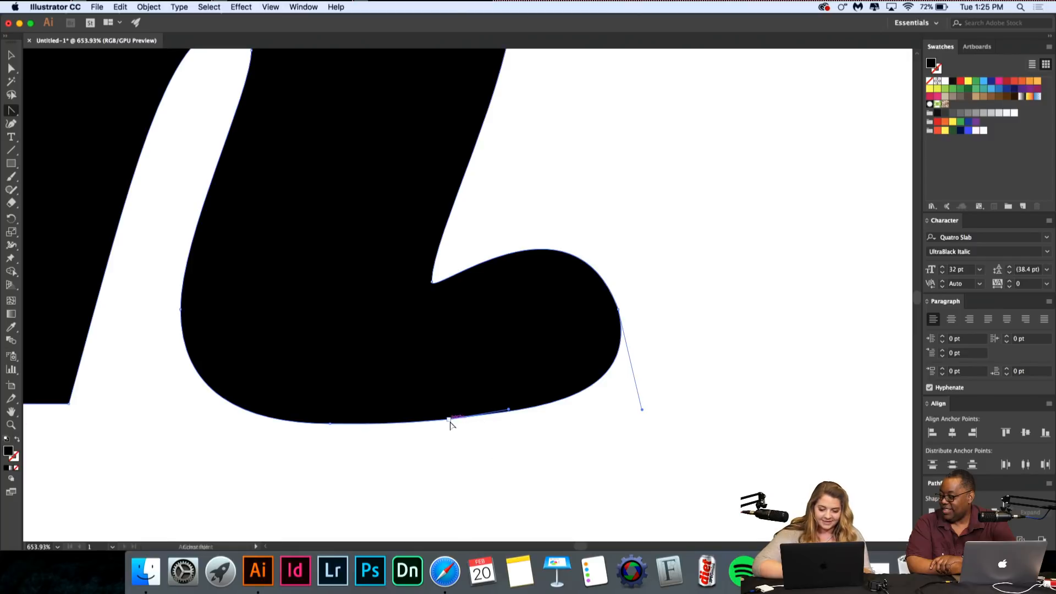
pyautogui.moveTo(448, 422)
pyautogui.mouseDown()
pyautogui.moveTo(449, 437)
pyautogui.moveTo(448, 421)
pyautogui.mouseUp()
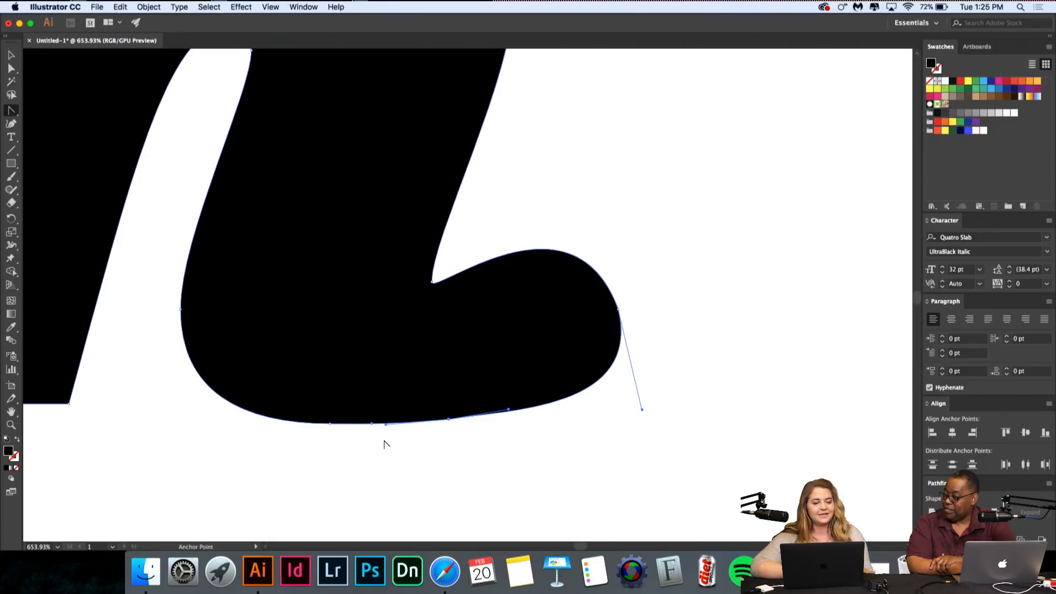
pyautogui.moveTo(330, 424); pyautogui.dragTo(328, 435)
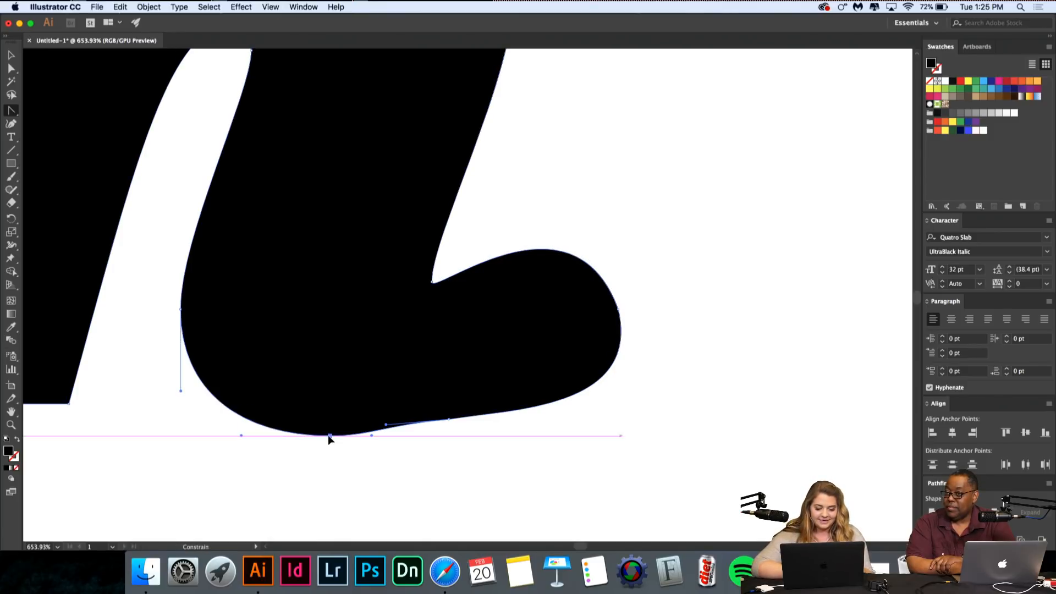
pyautogui.moveTo(449, 422); pyautogui.dragTo(386, 435)
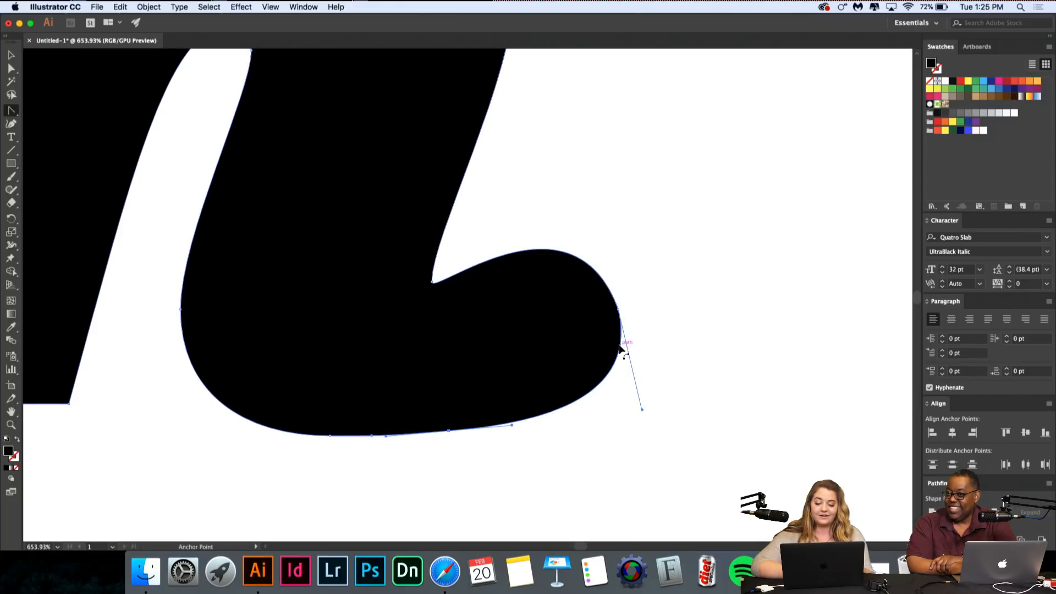
# Step: Try to pull the tail's outer anchor farther up and to the right
pyautogui.moveTo(620, 314); pyautogui.dragTo(632, 300)
pyautogui.scroll(-5, 632, 300)
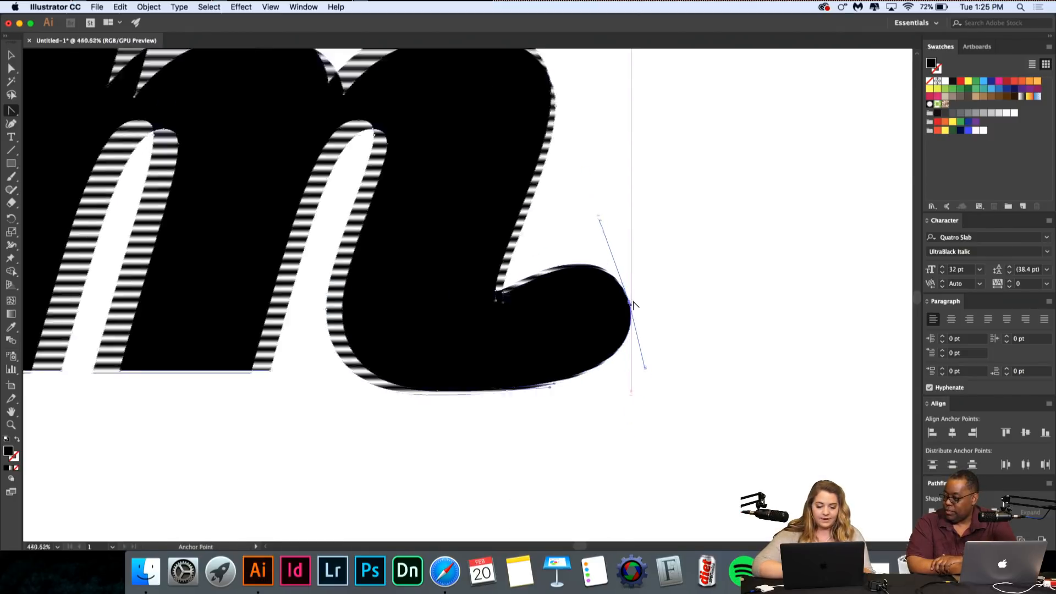
pyautogui.scroll(1, 658, 387)
pyautogui.press('super+z')
pyautogui.scroll(4, 653, 375)
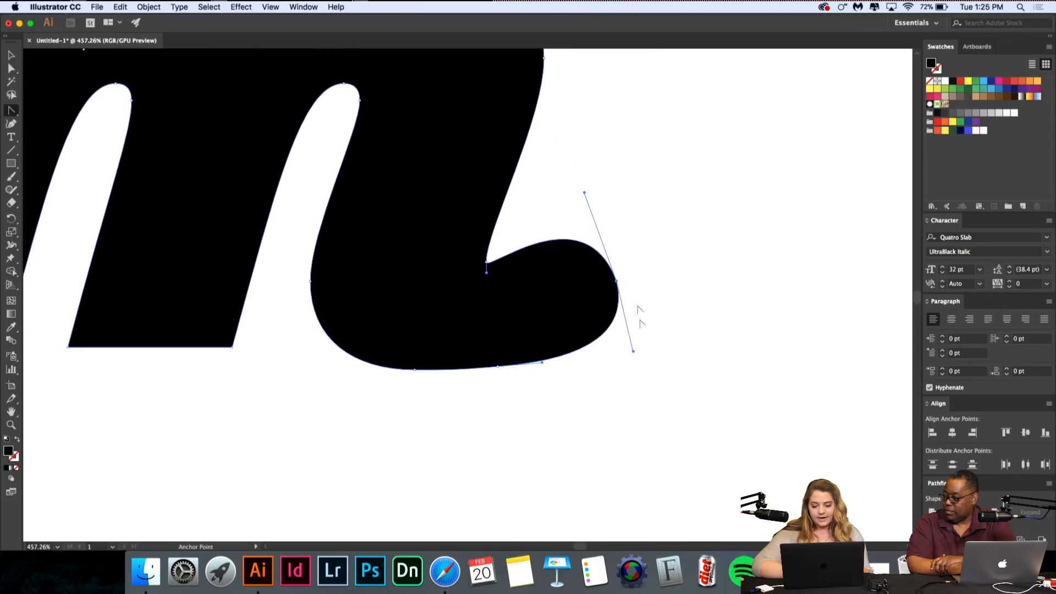
# Step: Shorten the "m"'s tail by moving its outer anchor inward toward the stem
pyautogui.moveTo(616, 281); pyautogui.dragTo(591, 285)
pyautogui.scroll(4, 573, 330)
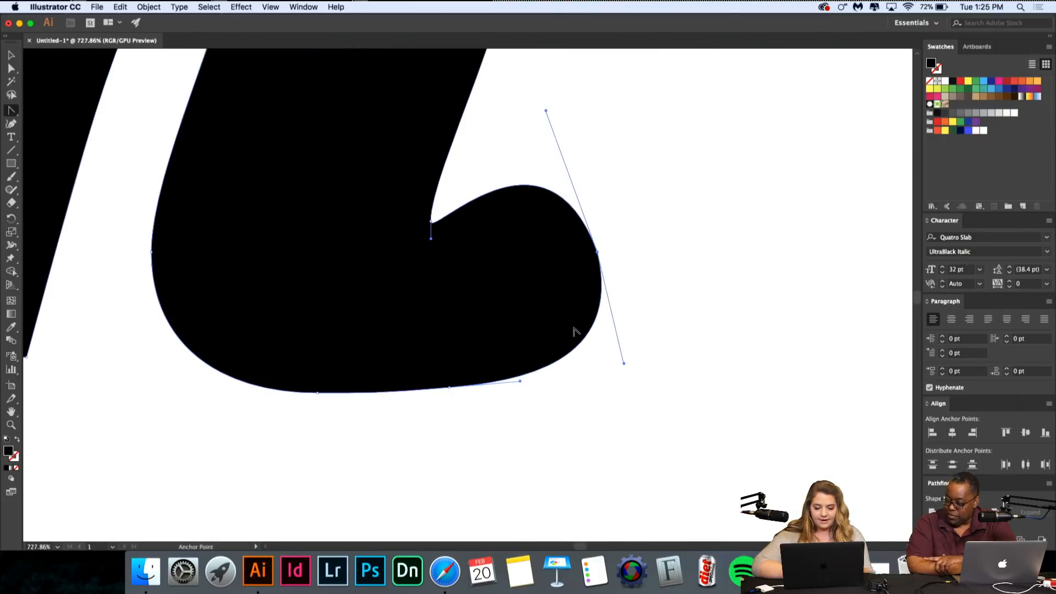
pyautogui.scroll(-6, 543, 413)
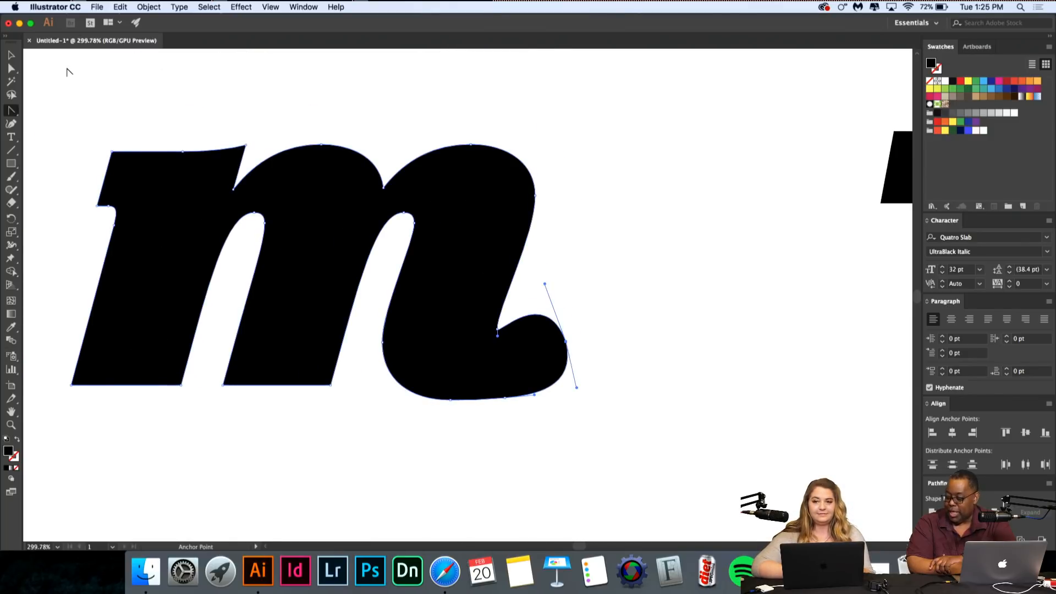
# Step: Try to move the anchor on the tail's underside down and to the right
pyautogui.scroll(3, 529, 407)
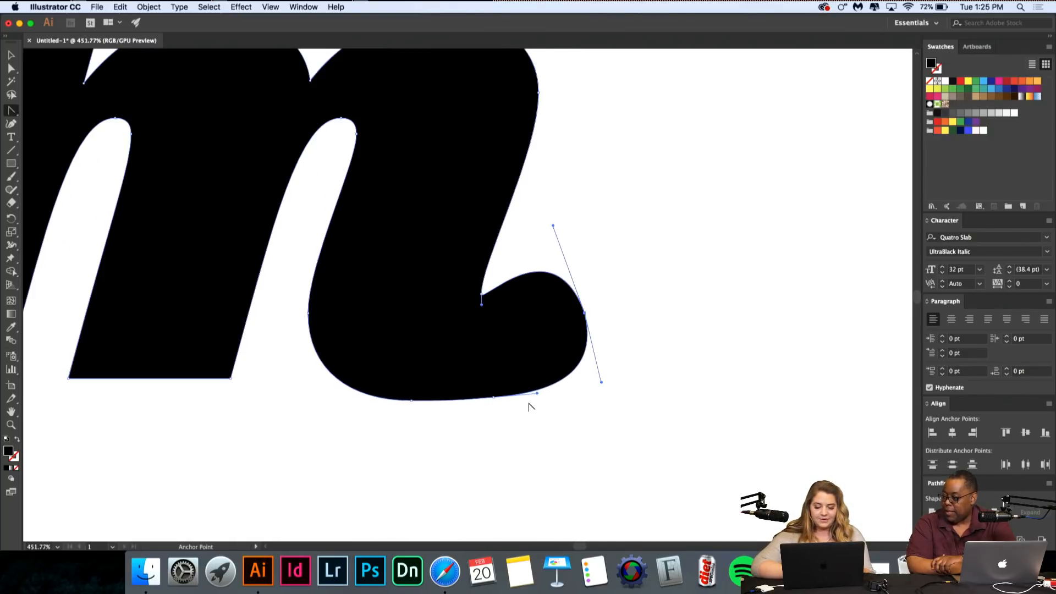
pyautogui.moveTo(493, 397); pyautogui.dragTo(505, 411)
pyautogui.press('super+z')
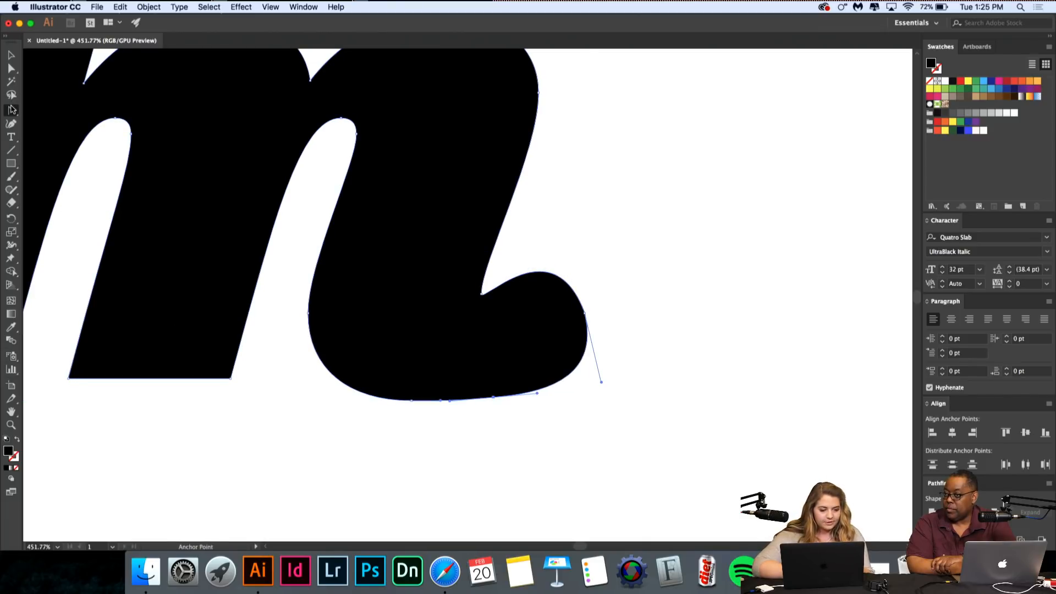
# Step: Delete the bottom anchor beneath the "m"'s final stem and select the remaining underside anchor with the Anchor Point tool
pyautogui.moveTo(12, 110); pyautogui.dragTo(39, 136)
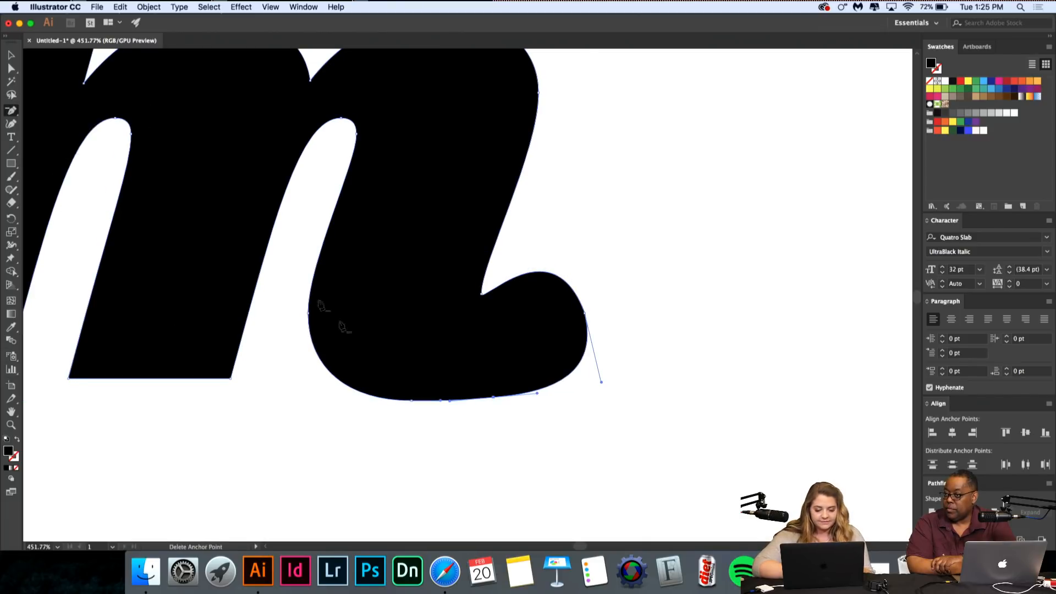
pyautogui.click(413, 400)
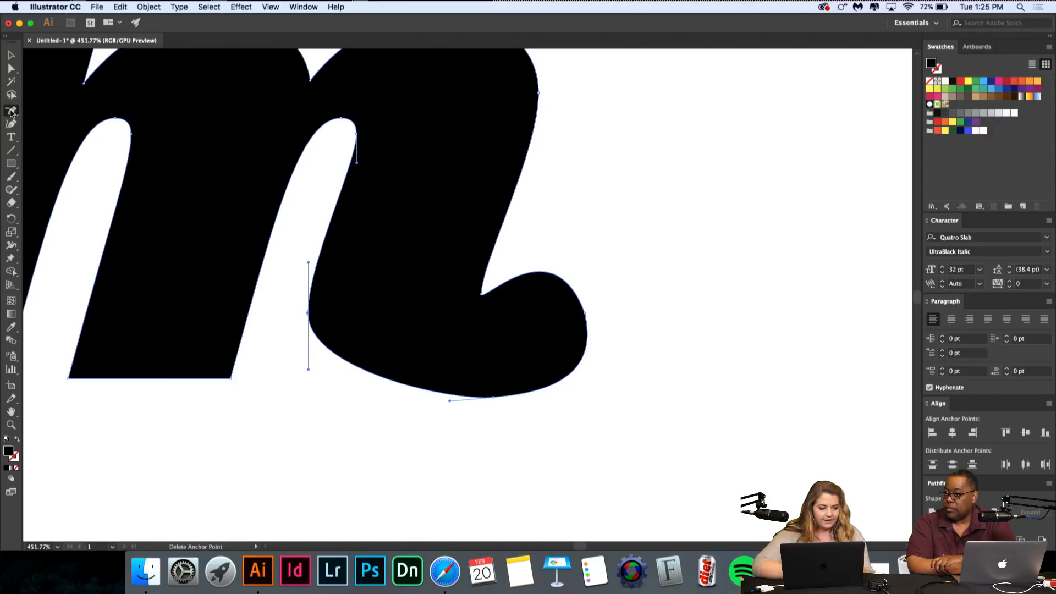
pyautogui.moveTo(12, 111); pyautogui.dragTo(47, 154)
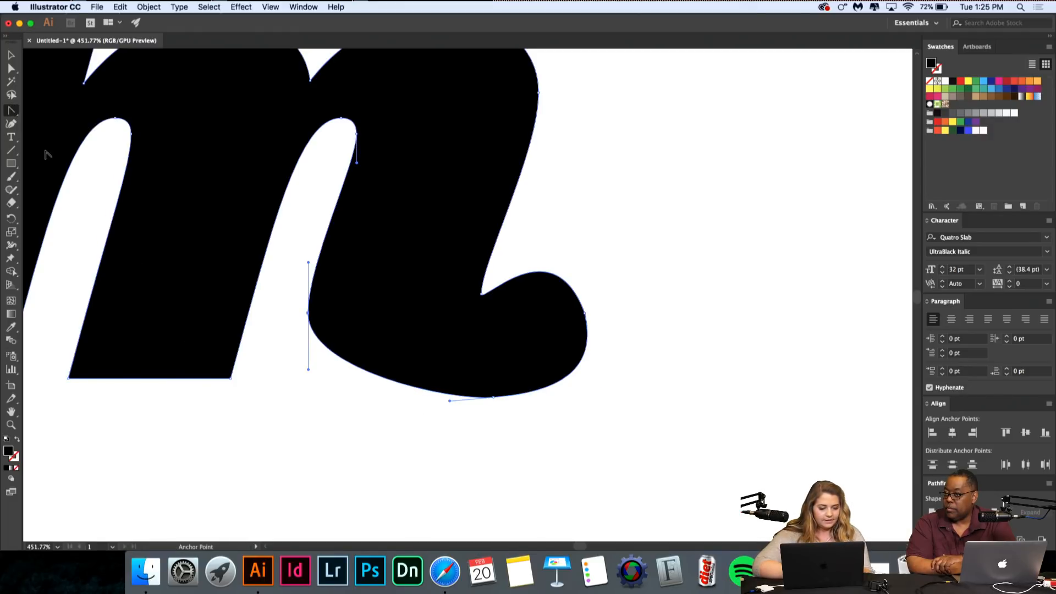
pyautogui.click(494, 400)
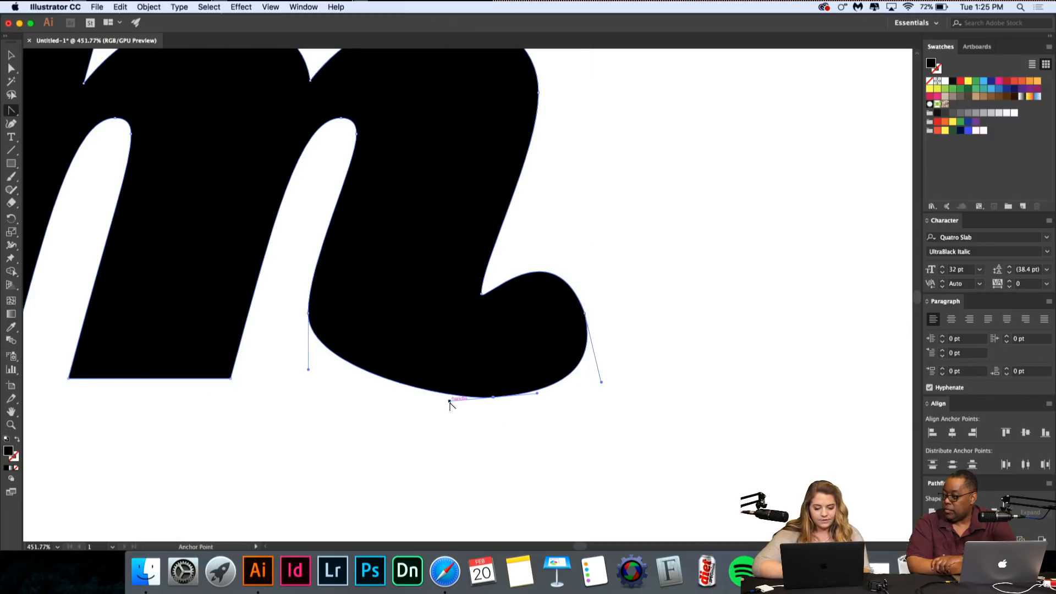
# Step: Redraw the curve handles of the tail's underside anchor as a nearly level pair to round the tail's lower corner
pyautogui.moveTo(449, 402); pyautogui.dragTo(363, 431)
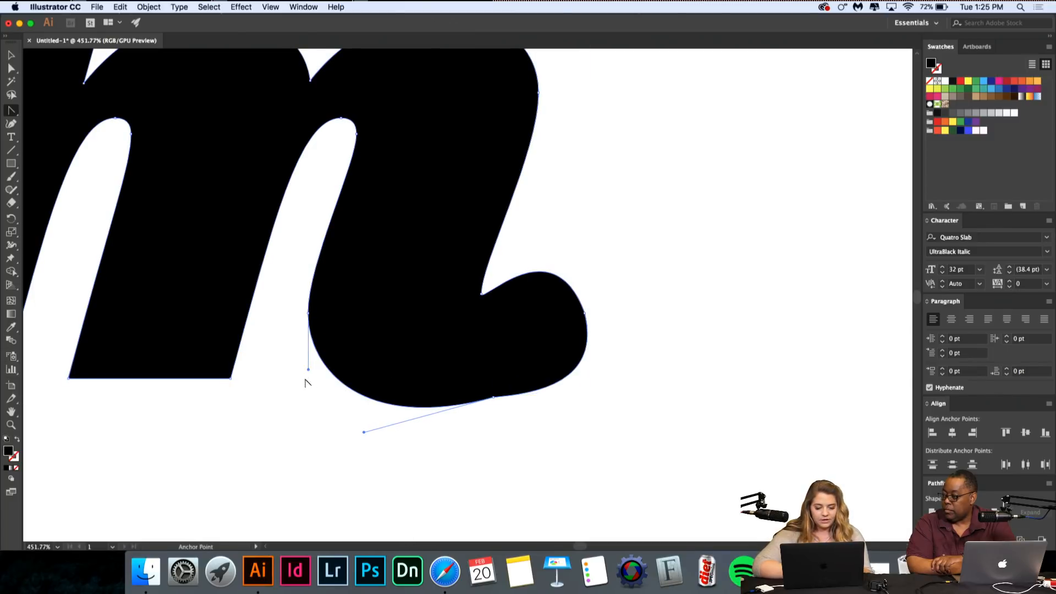
pyautogui.moveTo(308, 371); pyautogui.dragTo(351, 347)
pyautogui.press('super+z')
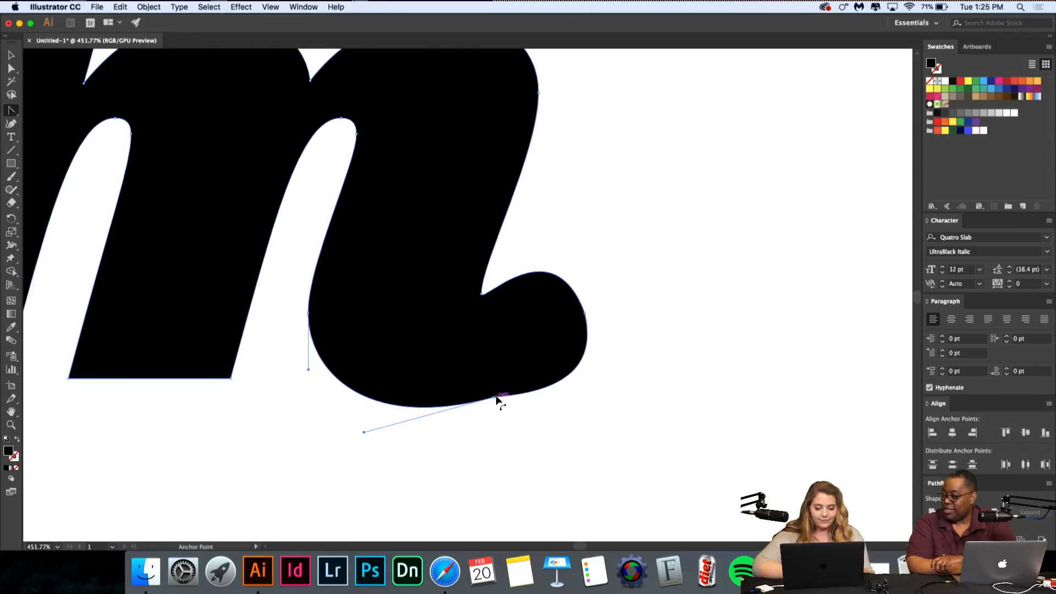
pyautogui.moveTo(494, 398); pyautogui.dragTo(427, 419)
pyautogui.scroll(4, 426, 420)
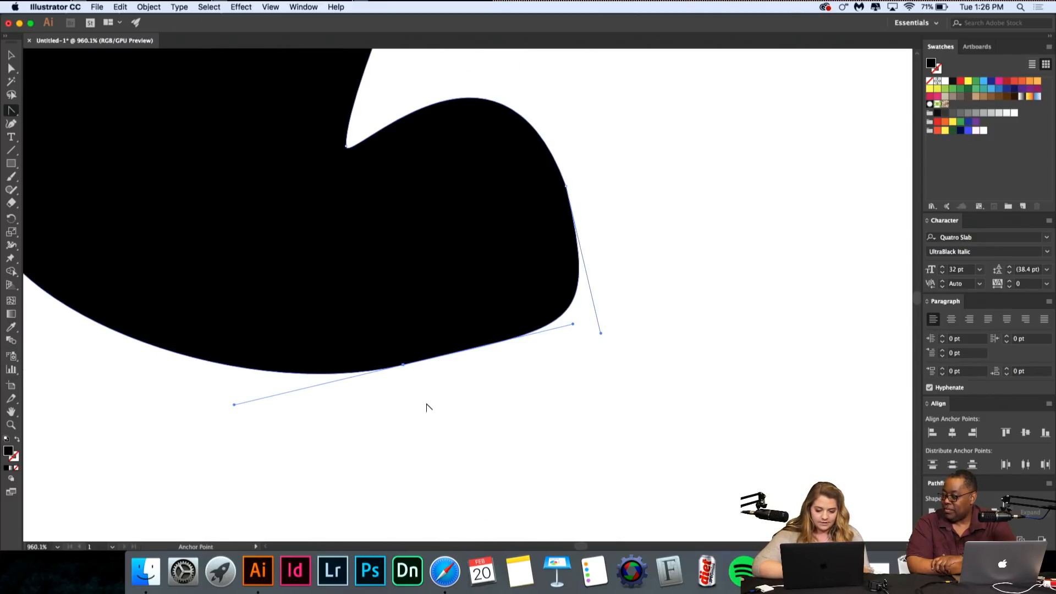
pyautogui.moveTo(403, 368); pyautogui.dragTo(328, 378)
pyautogui.moveTo(403, 369); pyautogui.dragTo(279, 379)
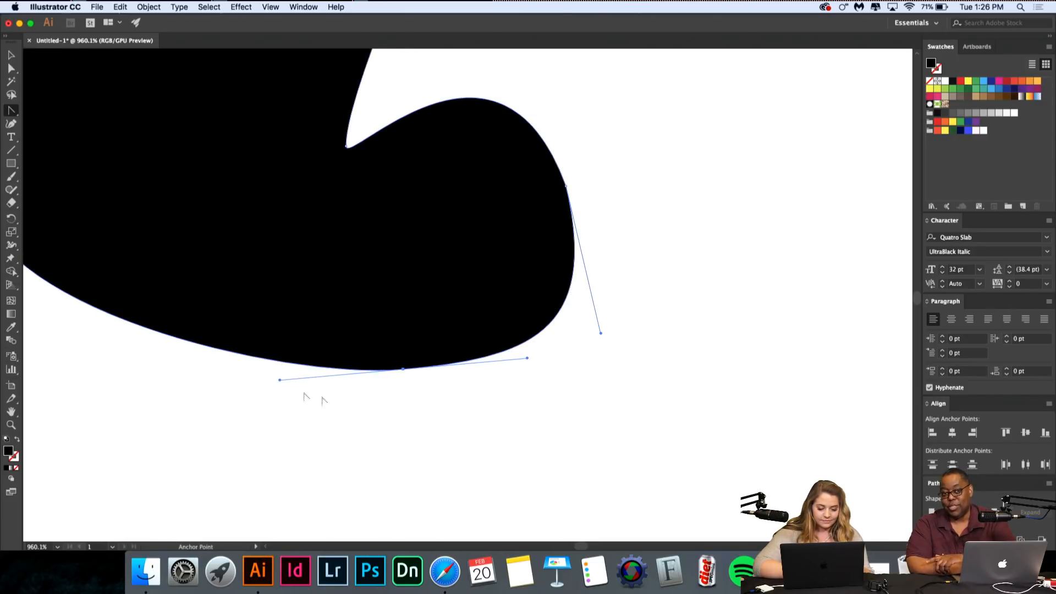
# Step: Reselect the whole "m" outline and switch back to the Anchor Point tool
pyautogui.scroll(-3, 401, 399)
pyautogui.click(11, 54)
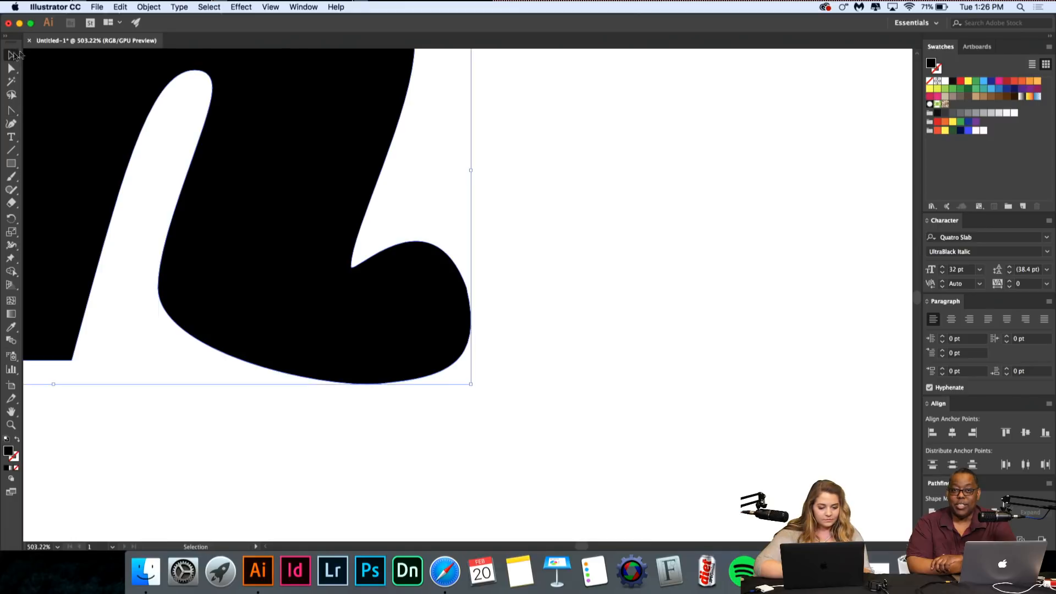
pyautogui.click(520, 179)
pyautogui.click(377, 323)
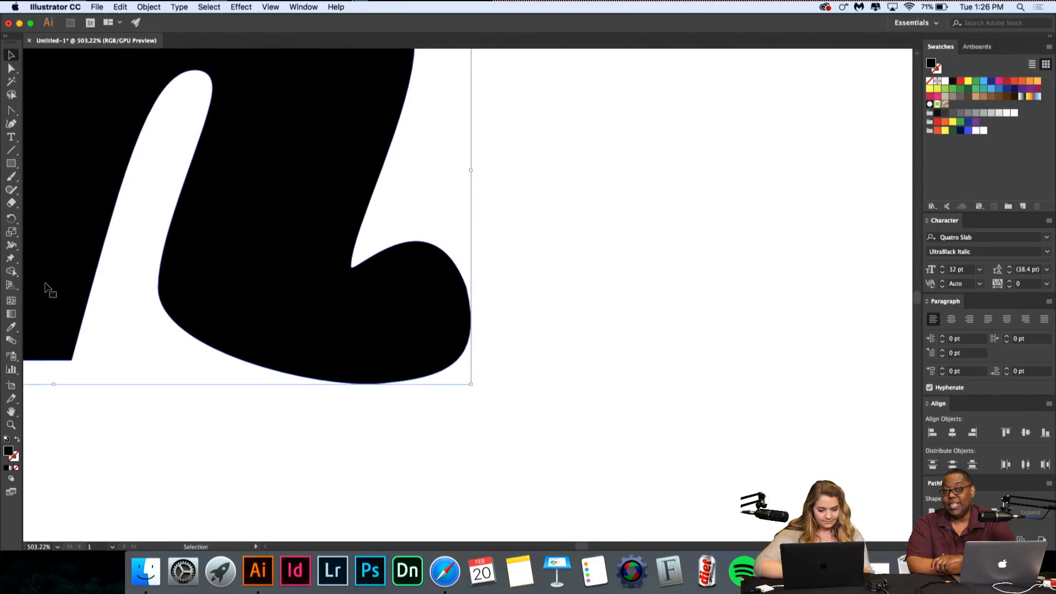
pyautogui.click(11, 109)
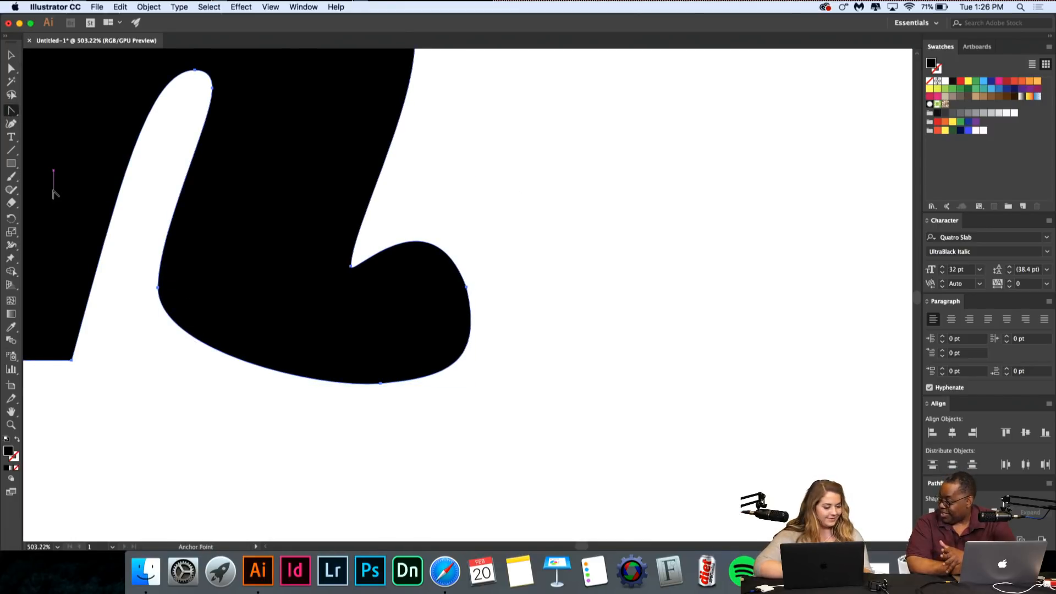
# Step: Try reshaping the tail's lower-left corner by redrawing the left anchor's handles and pulling the underside segment outward
pyautogui.moveTo(158, 286); pyautogui.dragTo(184, 170)
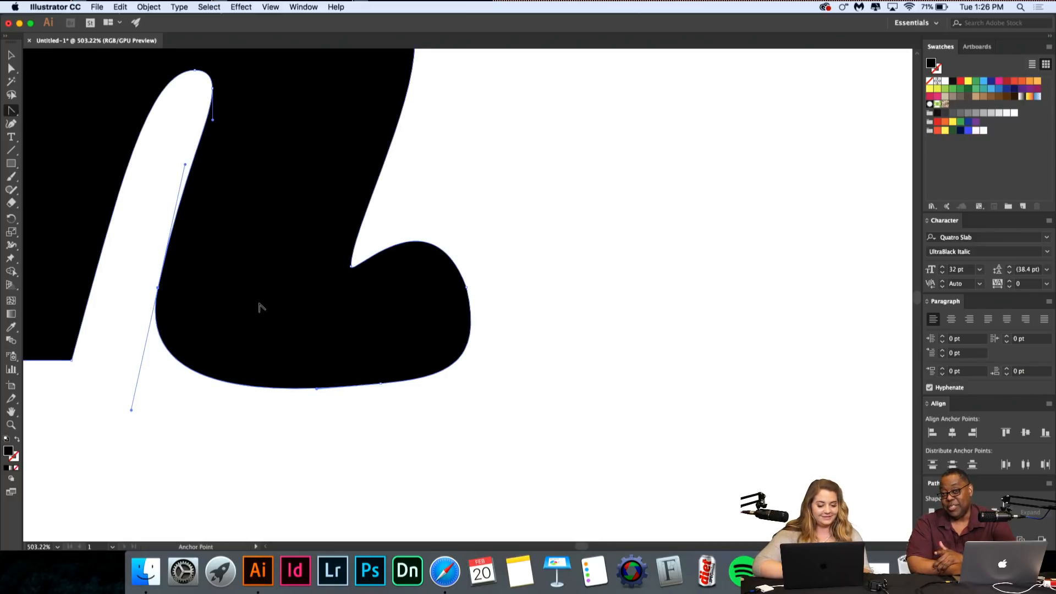
pyautogui.press('super+z')
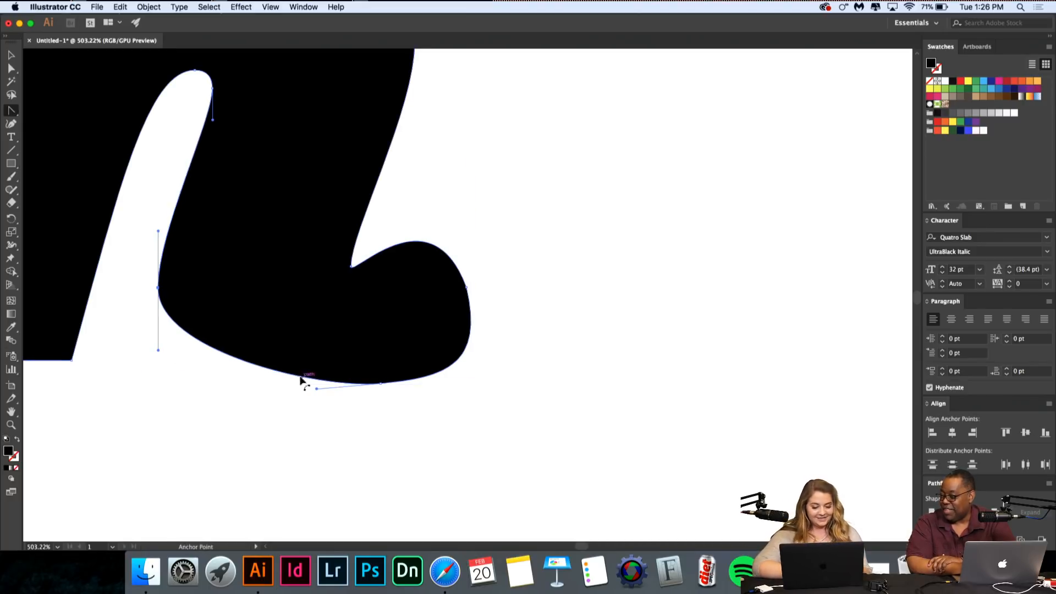
pyautogui.moveTo(299, 379); pyautogui.dragTo(282, 394)
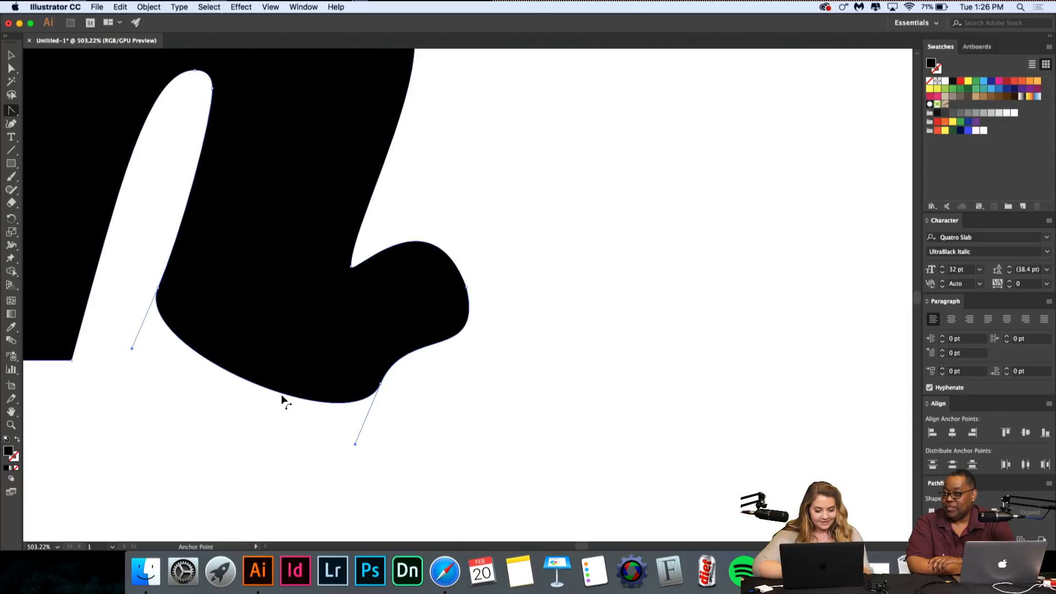
pyautogui.press('super+z')
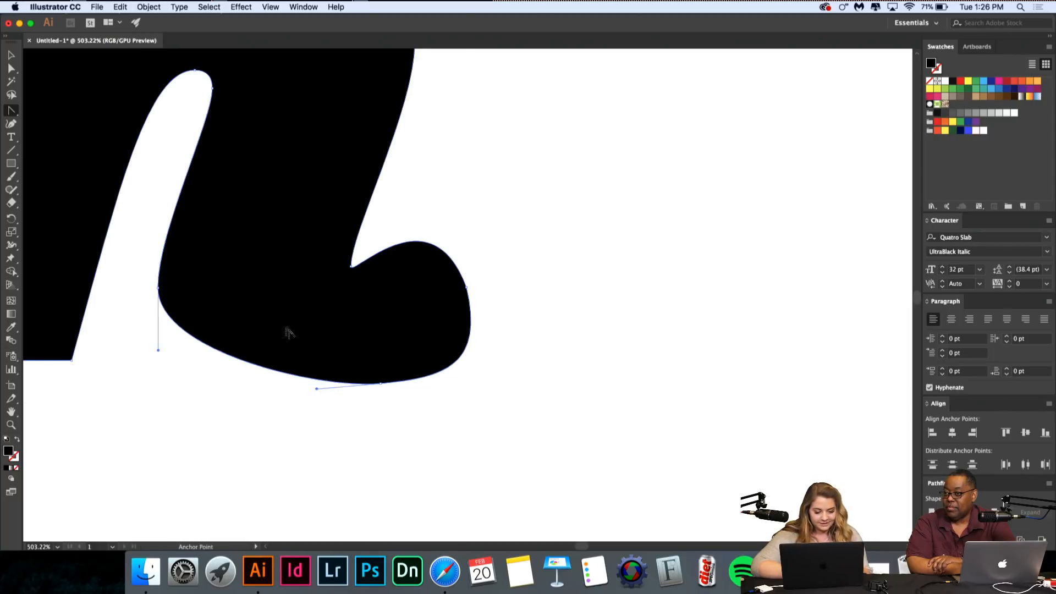
# Step: Move the tail's underside anchor slightly down and add an anchor on the curve between it and the stem's left anchor
pyautogui.keyDown('super'); pyautogui.click(380, 384); pyautogui.keyUp('super')
pyautogui.moveTo(382, 384); pyautogui.dragTo(380, 392)
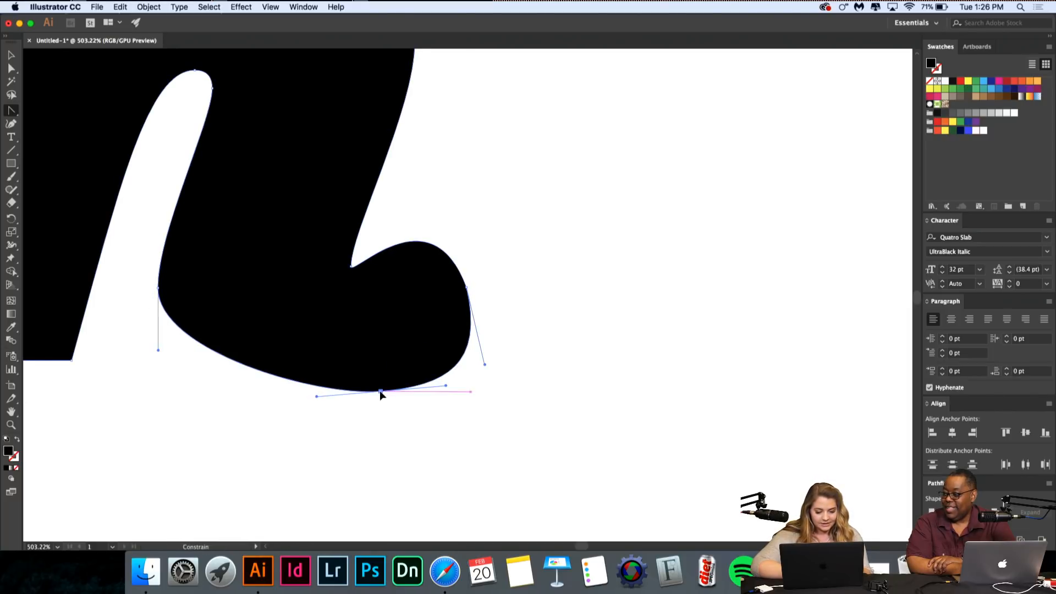
pyautogui.moveTo(11, 110); pyautogui.dragTo(37, 129)
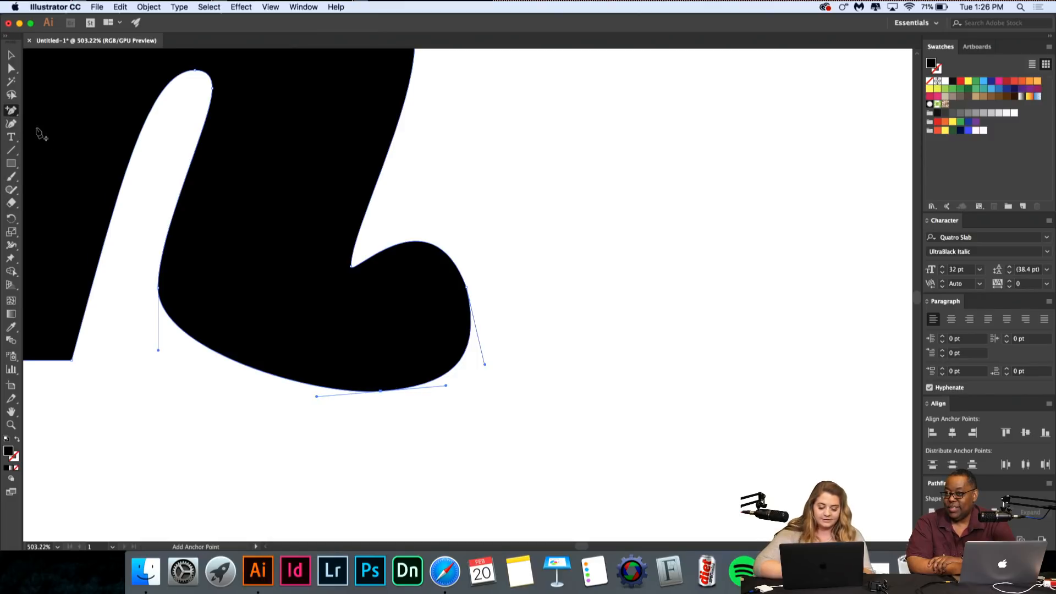
pyautogui.click(226, 357)
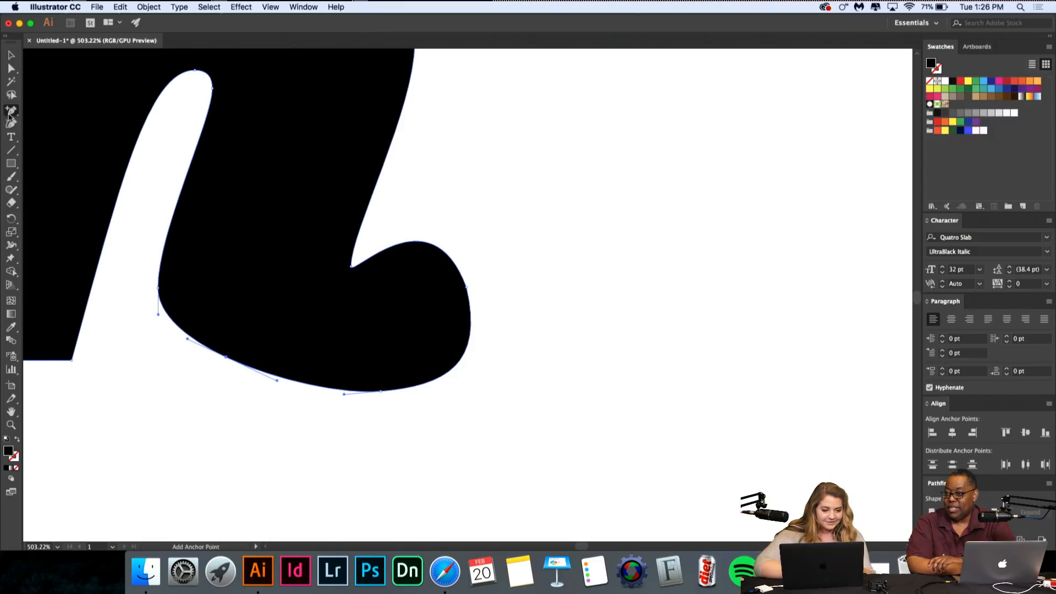
# Step: Pull the added anchor down with the Anchor Point tool to fill out the tail's lower-left curve and fine-tune its right handle
pyautogui.moveTo(9, 117); pyautogui.dragTo(39, 154)
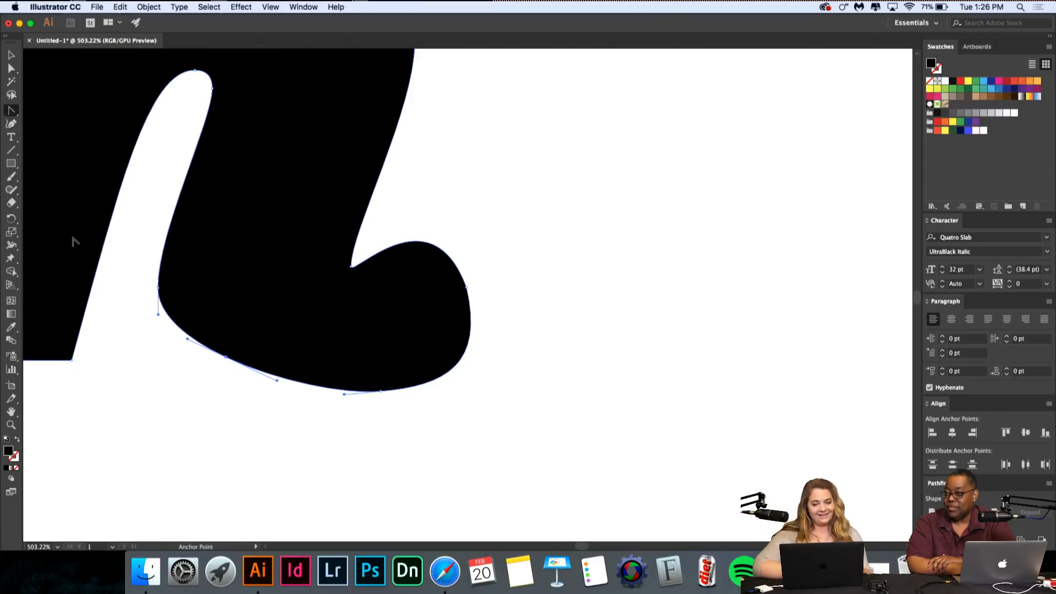
pyautogui.moveTo(226, 359); pyautogui.dragTo(215, 388)
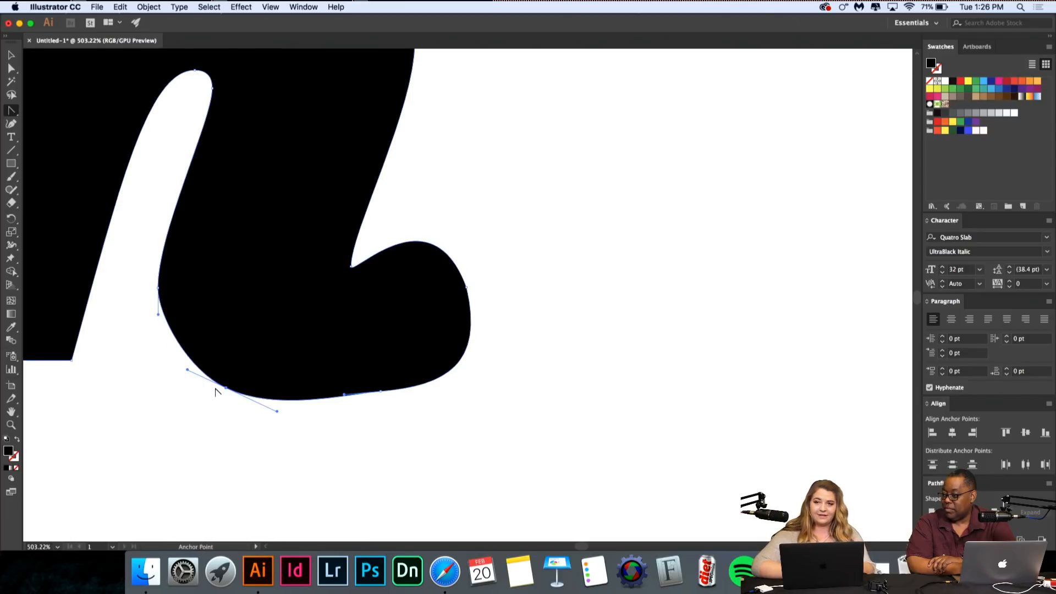
pyautogui.press('super+z')
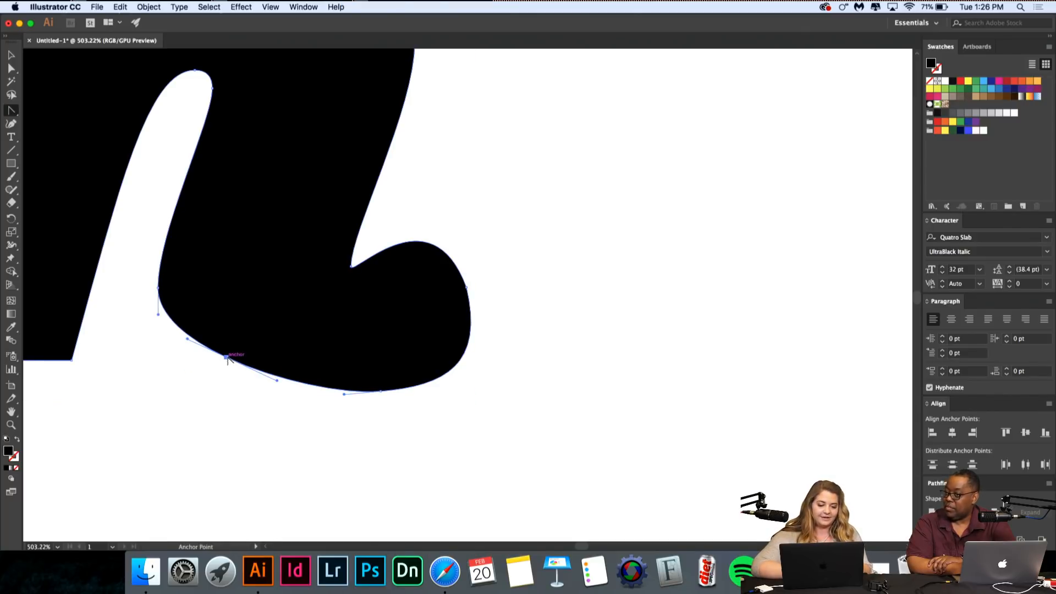
pyautogui.moveTo(226, 357); pyautogui.dragTo(220, 379)
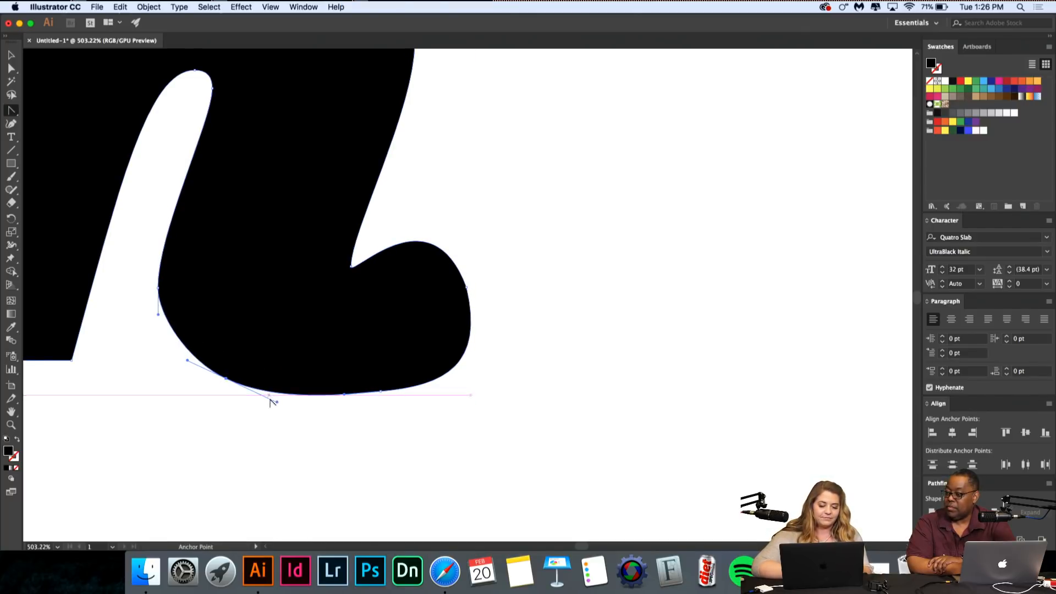
pyautogui.moveTo(277, 402)
pyautogui.mouseDown()
pyautogui.moveTo(283, 392)
pyautogui.moveTo(281, 400)
pyautogui.mouseUp()
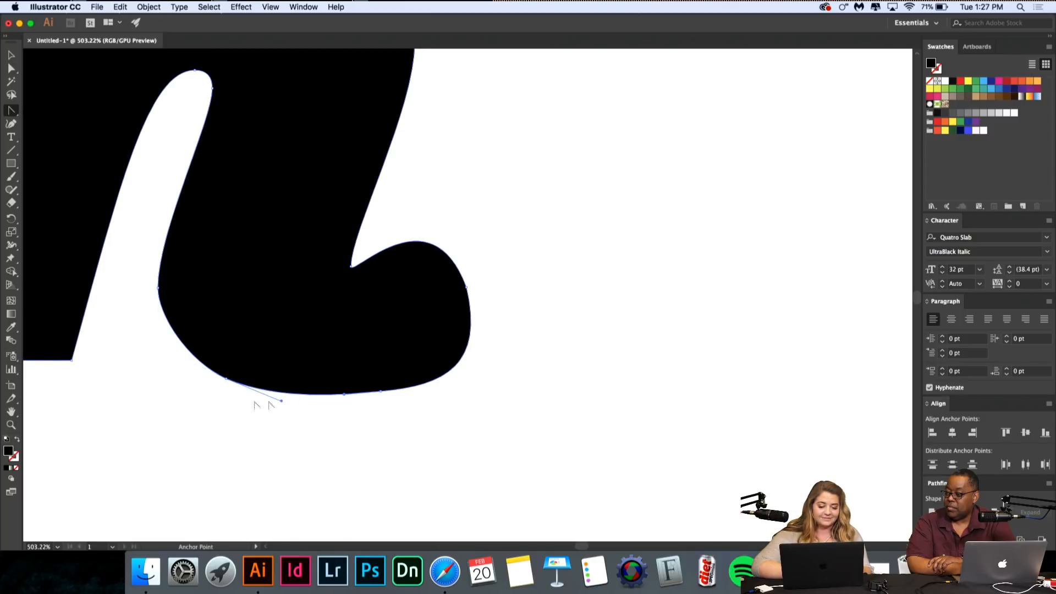
# Step: Redraw the handles of the final stem's lower-left anchor so they lean with the slant of the stem
pyautogui.click(157, 289)
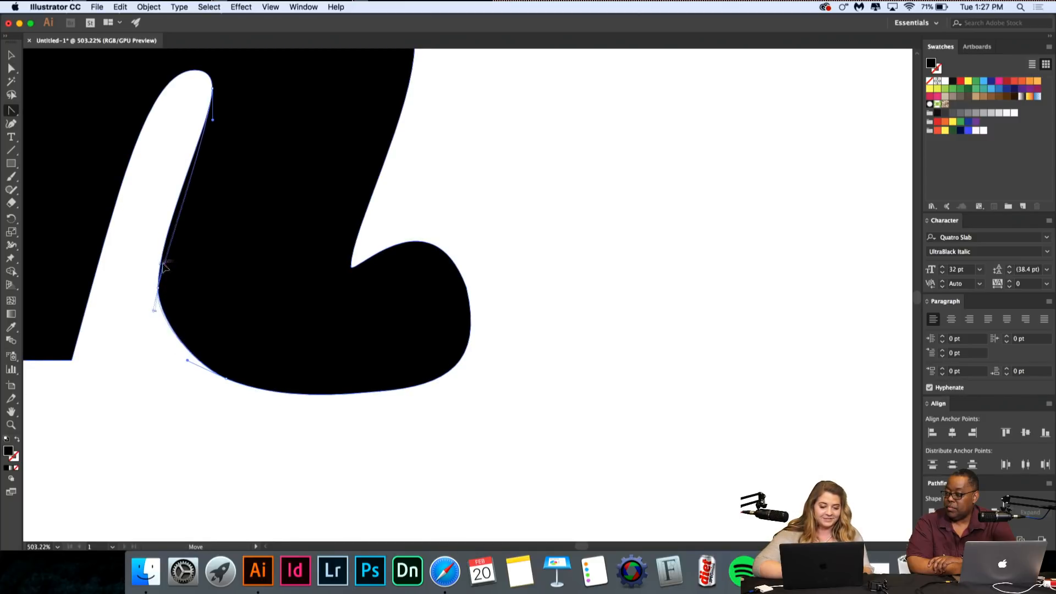
pyautogui.moveTo(167, 249); pyautogui.dragTo(166, 246)
pyautogui.scroll(-5, 295, 311)
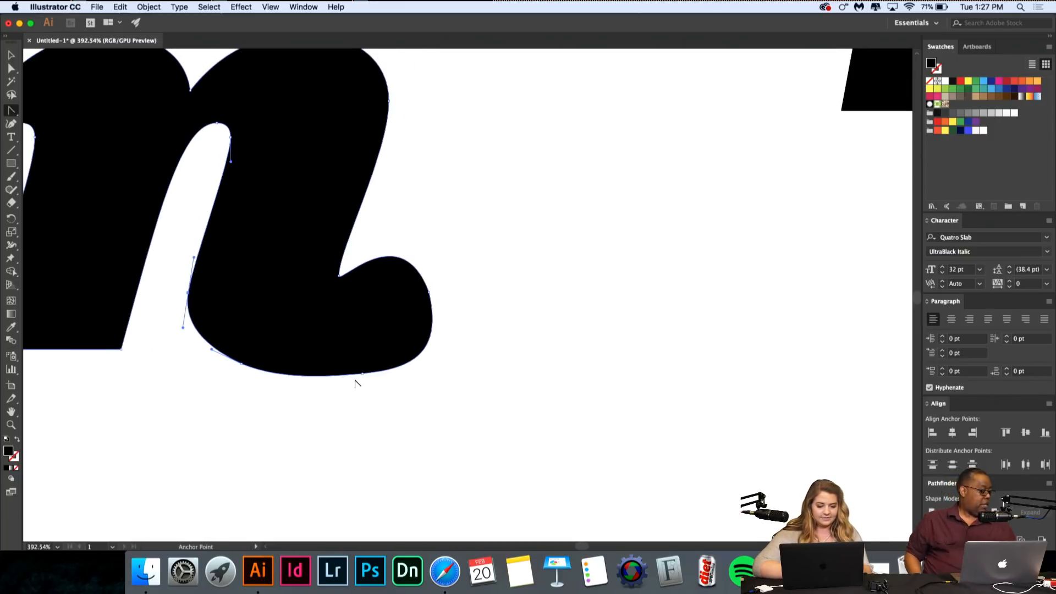
# Step: Shift the tail tip's outer anchor, the underside anchor and the inner notch anchor slightly left, adjusting the underside anchor's right handle
pyautogui.scroll(3, 356, 383)
pyautogui.scroll(3, 330, 302)
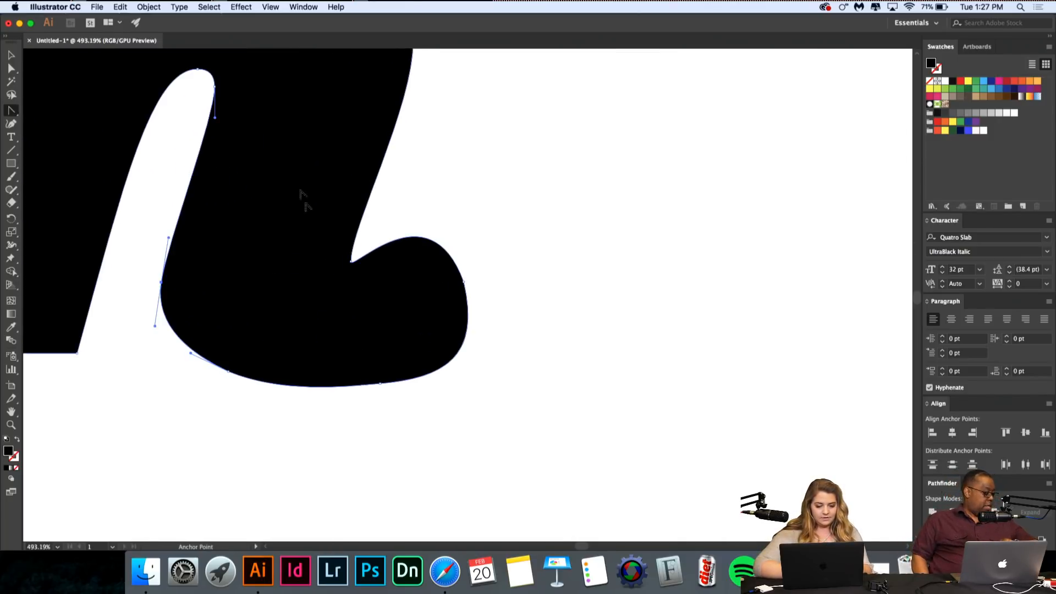
pyautogui.moveTo(463, 282); pyautogui.dragTo(455, 285)
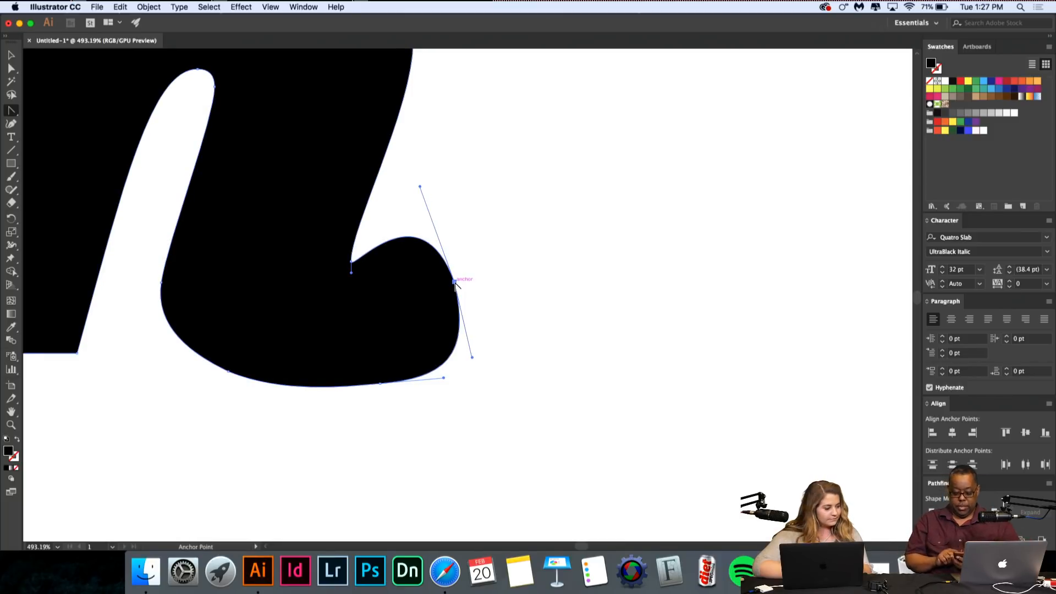
pyautogui.click(381, 384)
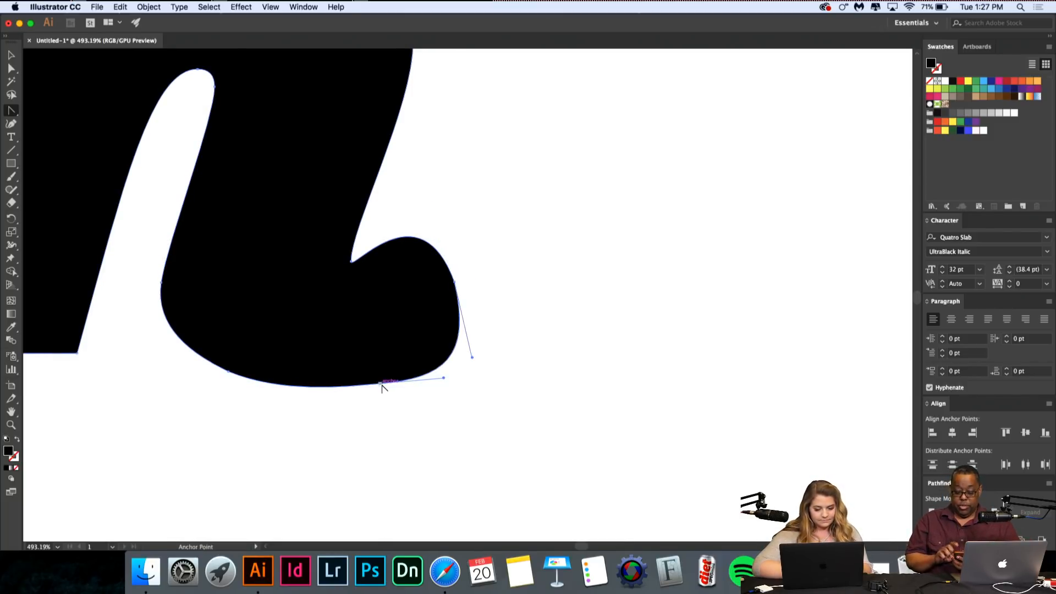
pyautogui.moveTo(381, 384); pyautogui.dragTo(371, 384)
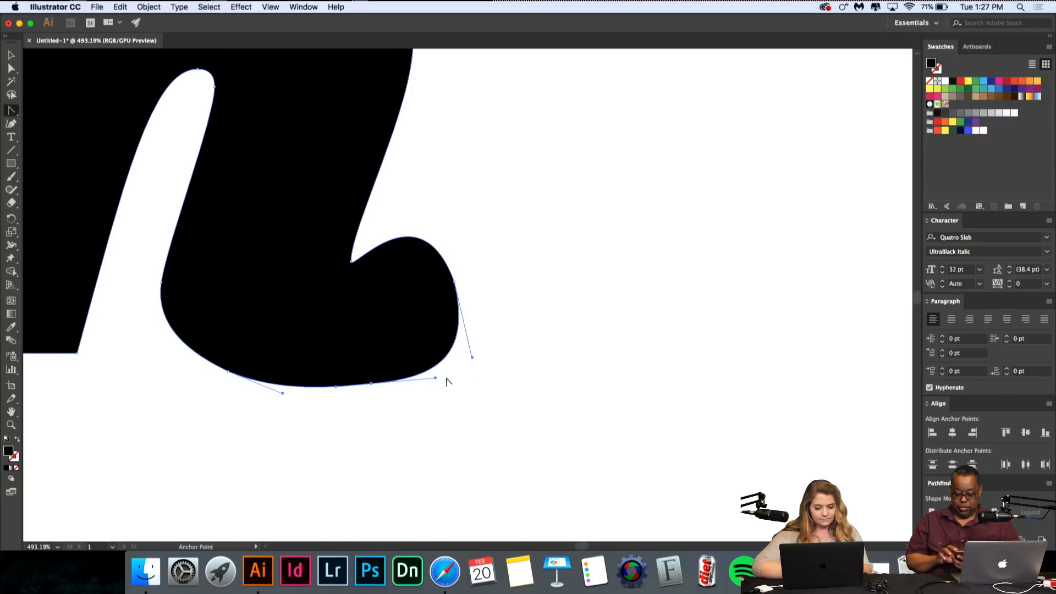
pyautogui.moveTo(435, 378)
pyautogui.mouseDown()
pyautogui.moveTo(426, 398)
pyautogui.moveTo(454, 355)
pyautogui.moveTo(437, 378)
pyautogui.mouseUp()
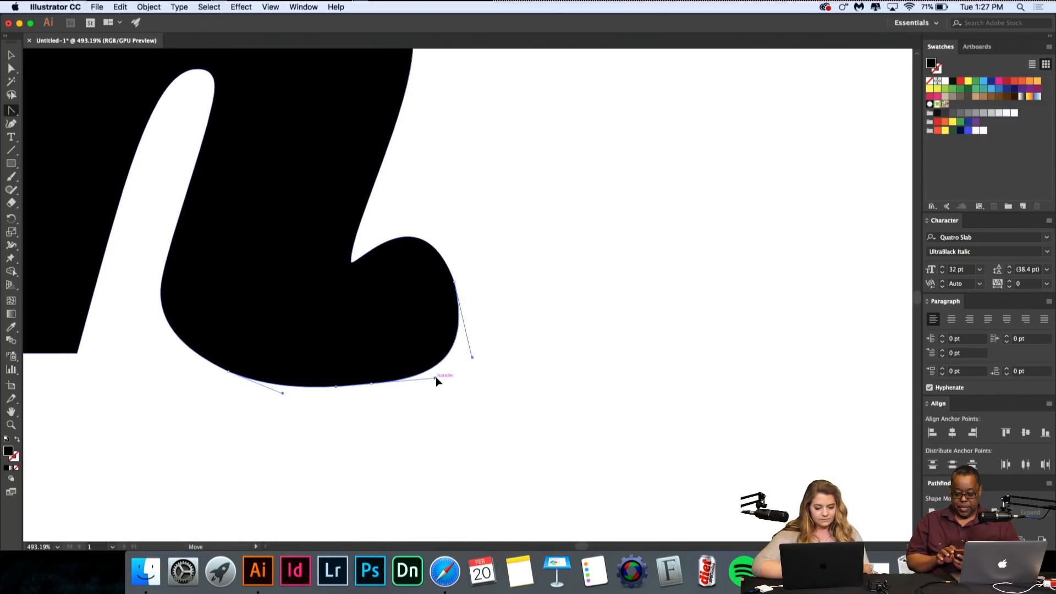
pyautogui.click(351, 264)
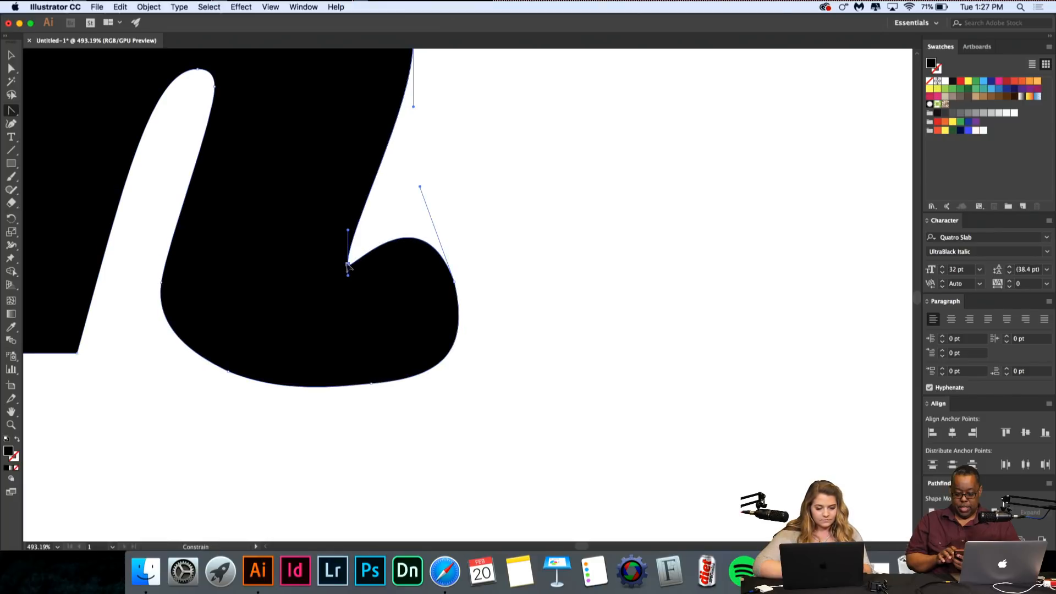
# Step: Try angling the inner notch anchor's handles along the tail and moving the tip's outer anchor outward
pyautogui.moveTo(348, 268); pyautogui.dragTo(366, 254)
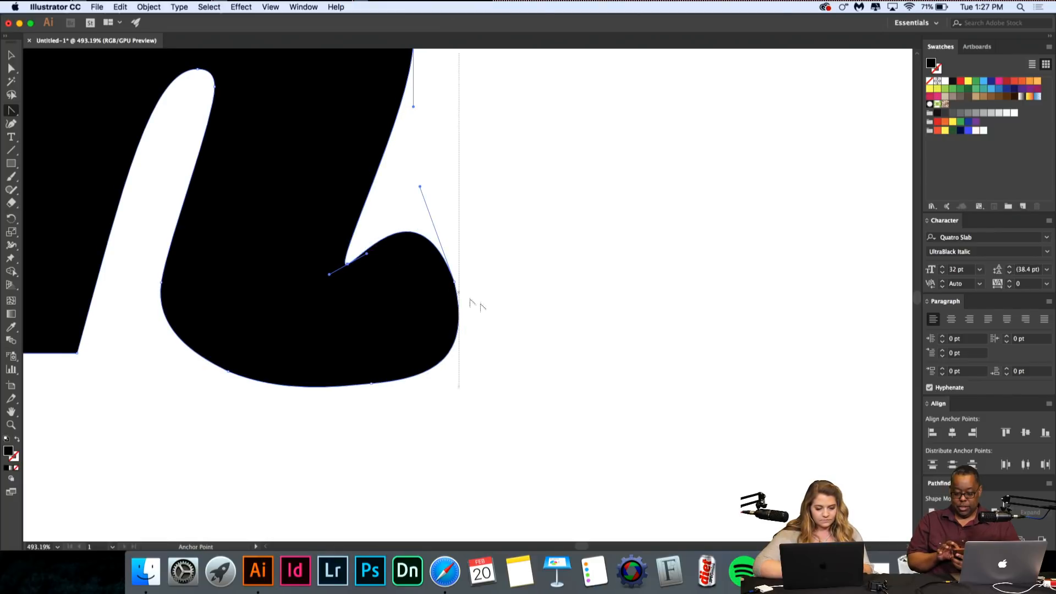
pyautogui.moveTo(454, 282); pyautogui.dragTo(462, 286)
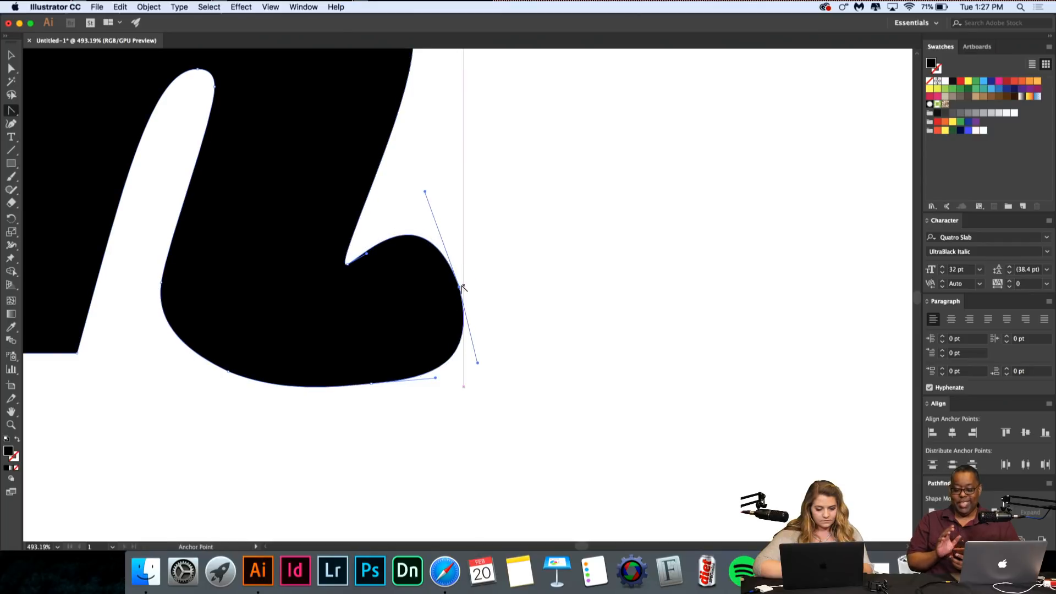
pyautogui.press('super+z')
pyautogui.press('super+z')
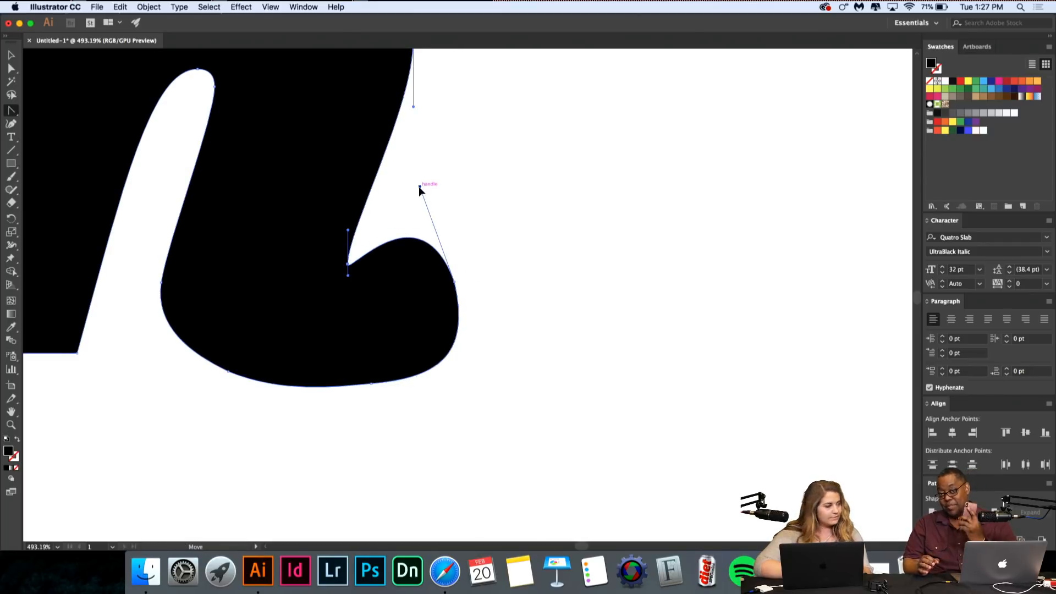
# Step: Redraw the handles of the tail tip's outer anchor as a straight diagonal pair to round the tip smoothly
pyautogui.moveTo(419, 187)
pyautogui.mouseDown()
pyautogui.moveTo(429, 177)
pyautogui.moveTo(402, 199)
pyautogui.mouseUp()
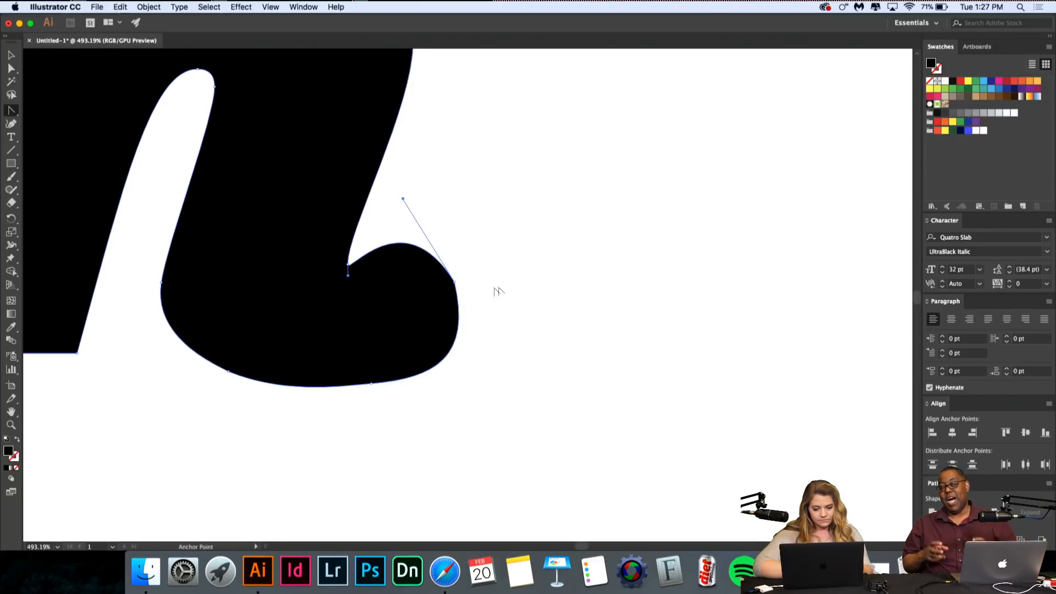
pyautogui.scroll(5, 455, 281)
pyautogui.moveTo(452, 293); pyautogui.dragTo(546, 507)
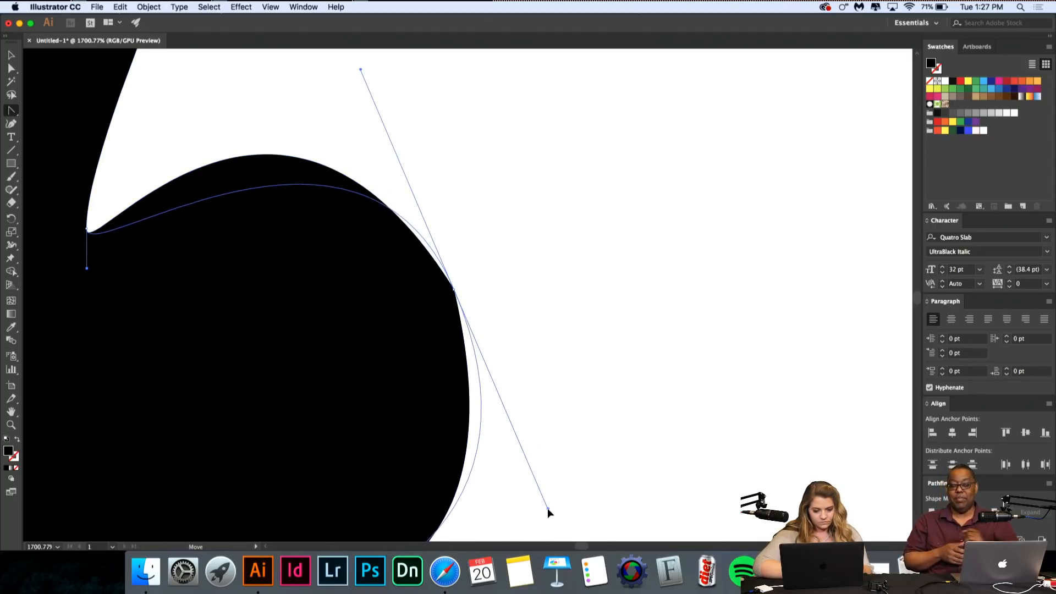
pyautogui.scroll(-2, 548, 510)
pyautogui.scroll(-1, 550, 507)
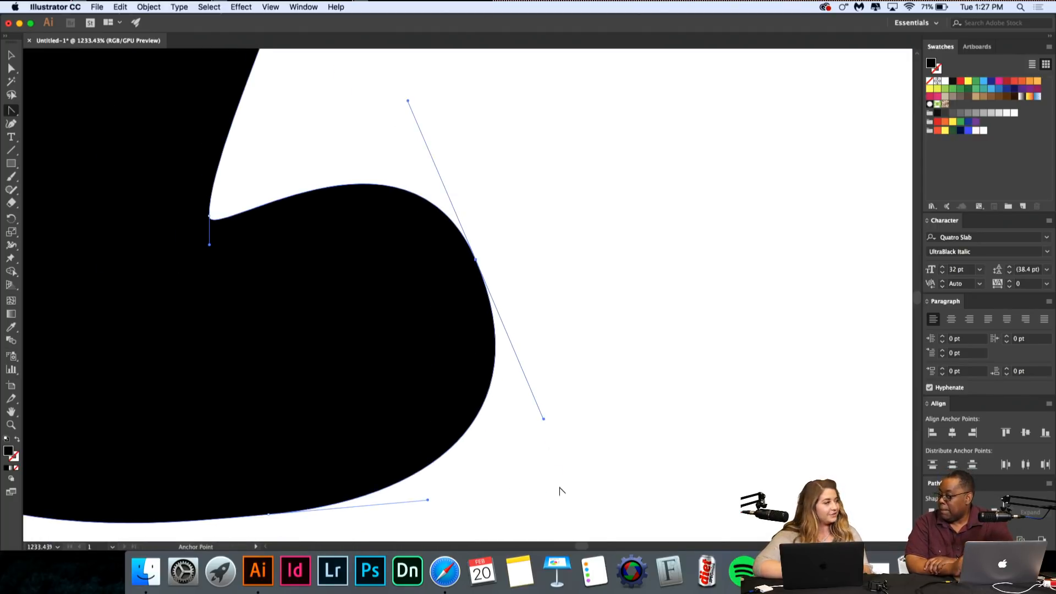
pyautogui.scroll(-2, 552, 419)
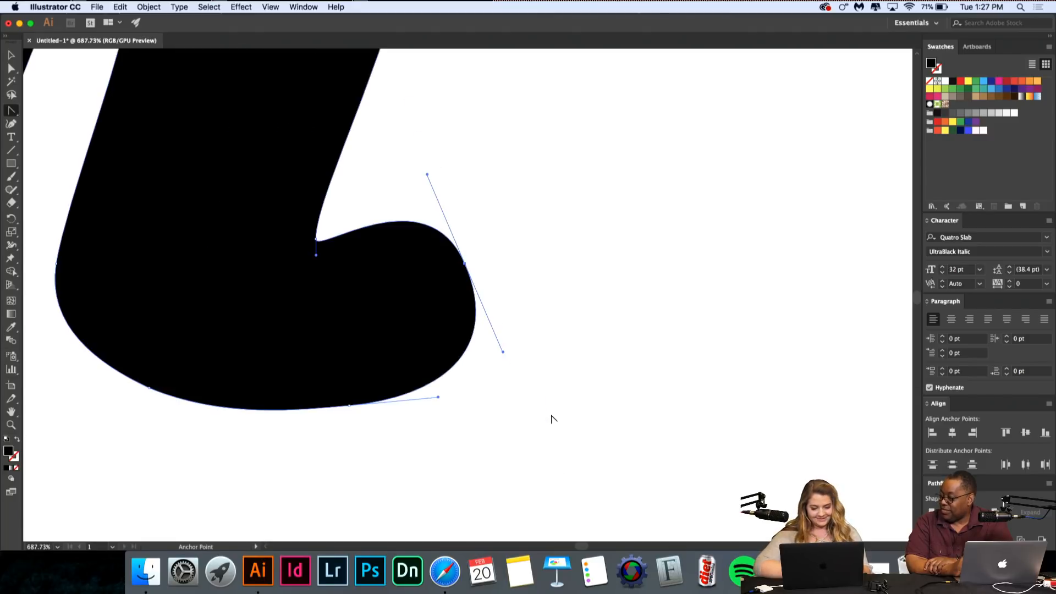
# Step: Redraw the stem's lower-left anchor handles along its slant and shift the two anchors on the tail's underside left
pyautogui.scroll(-2, 553, 419)
pyautogui.hscroll(-2, 553, 419)
pyautogui.scroll(2, 552, 416)
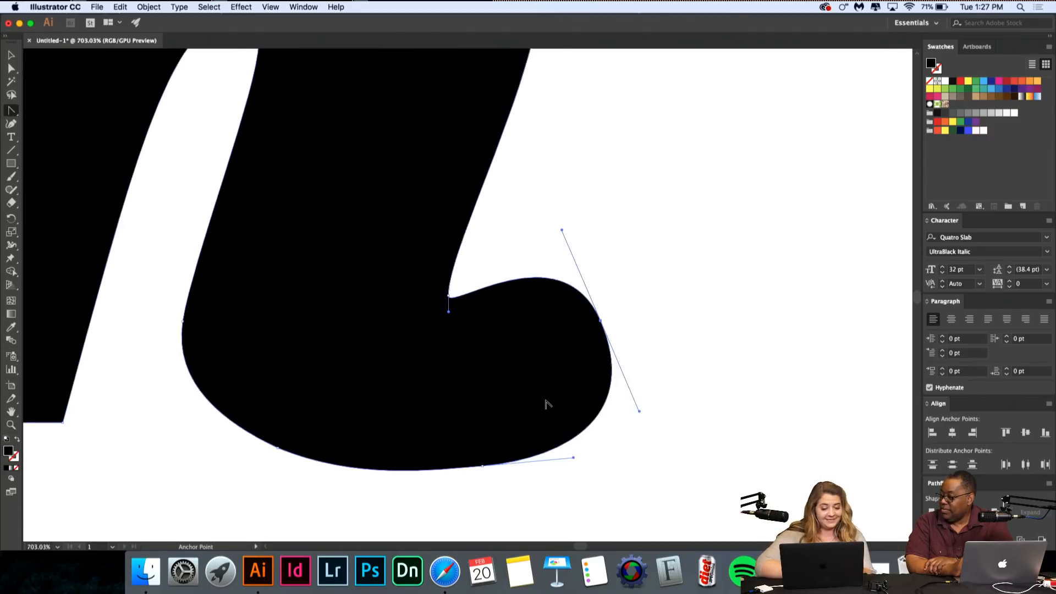
pyautogui.hscroll(-4, 547, 404)
pyautogui.moveTo(300, 308); pyautogui.dragTo(315, 205)
pyautogui.moveTo(392, 435); pyautogui.dragTo(382, 449)
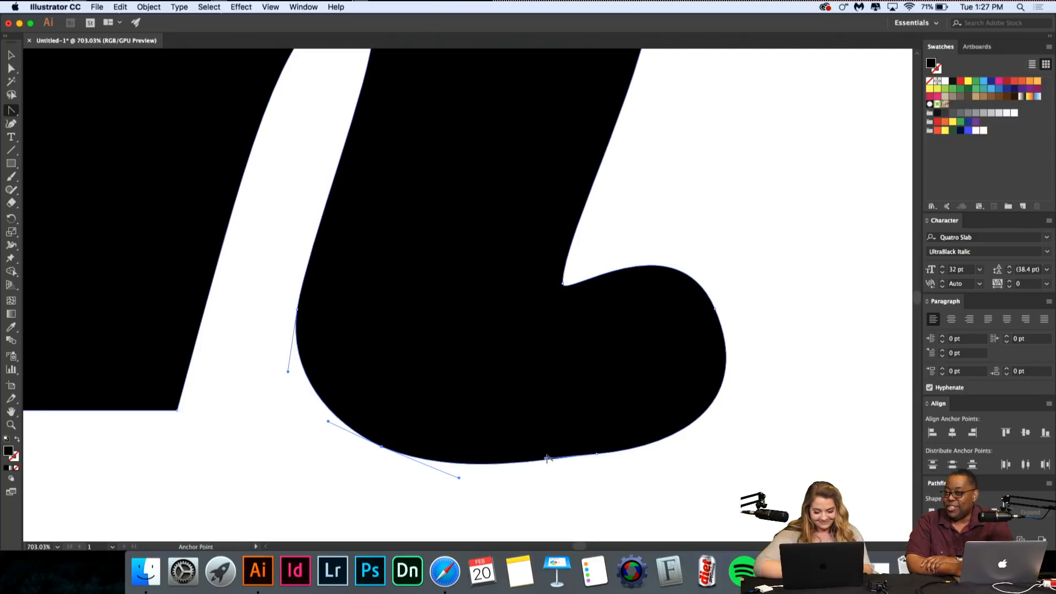
pyautogui.moveTo(599, 453); pyautogui.dragTo(524, 464)
# Step: Move the tail tip's outer anchor slightly left and raise the underside anchor's right handle to smooth the tip's lower curve
pyautogui.scroll(-10, 669, 336)
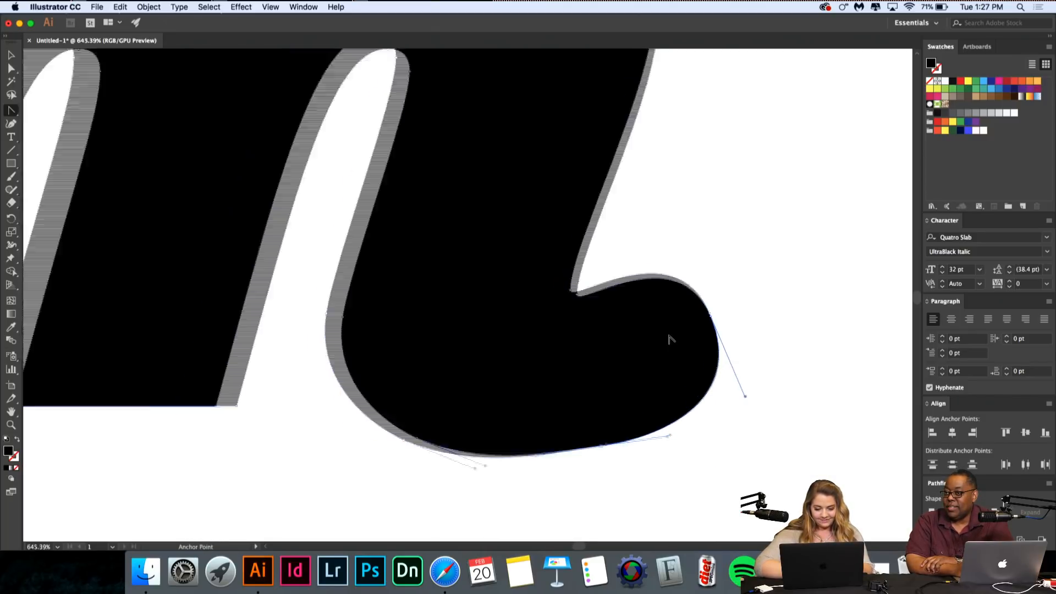
pyautogui.scroll(8, 719, 420)
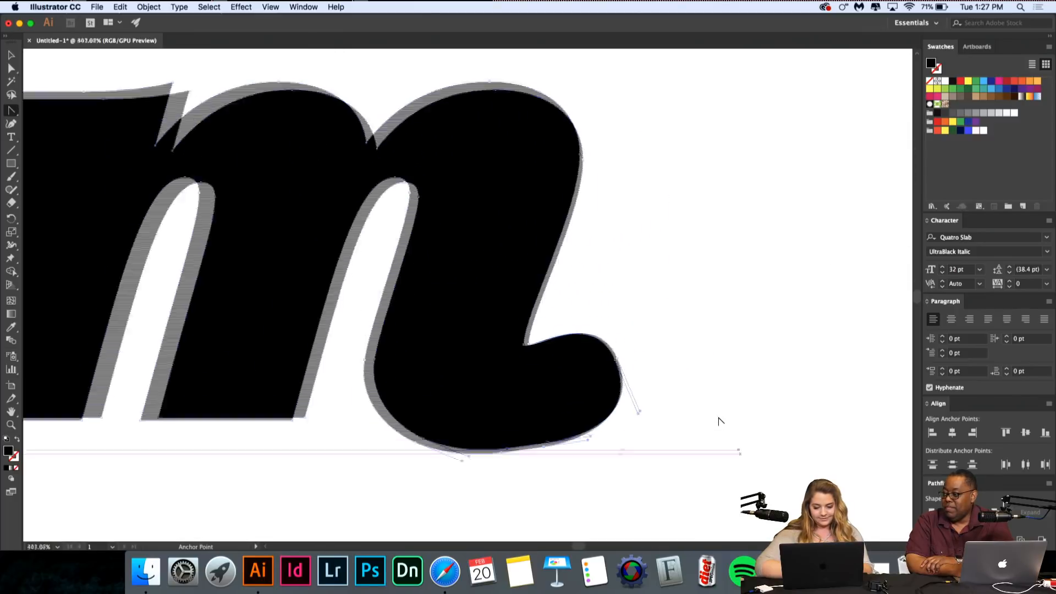
pyautogui.moveTo(617, 360); pyautogui.dragTo(604, 355)
pyautogui.scroll(-1, 605, 356)
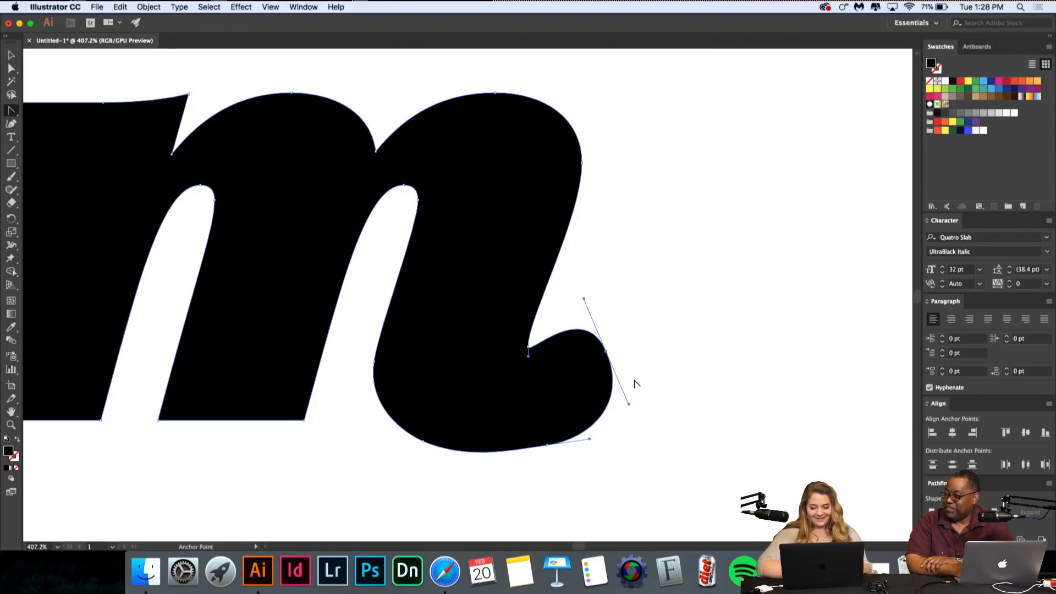
pyautogui.scroll(2, 628, 391)
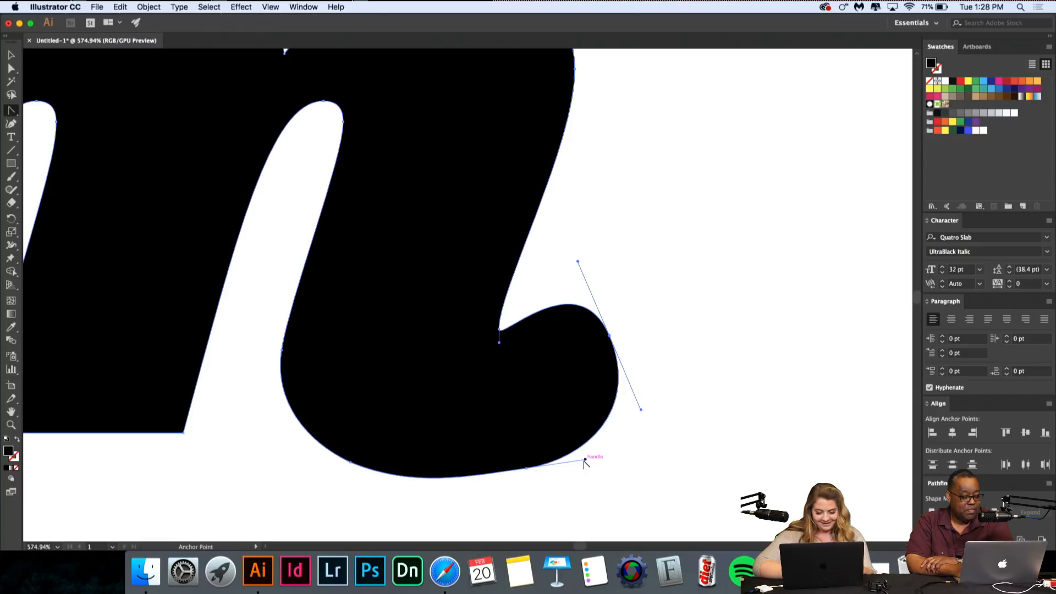
pyautogui.moveTo(585, 460); pyautogui.dragTo(587, 450)
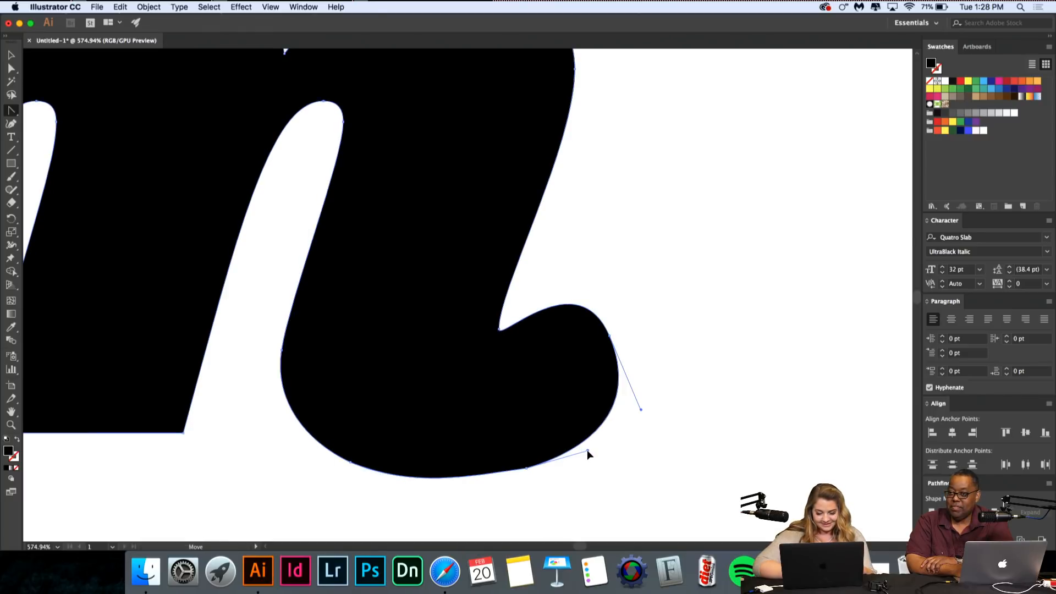
pyautogui.scroll(-6, 586, 450)
pyautogui.scroll(2, 586, 450)
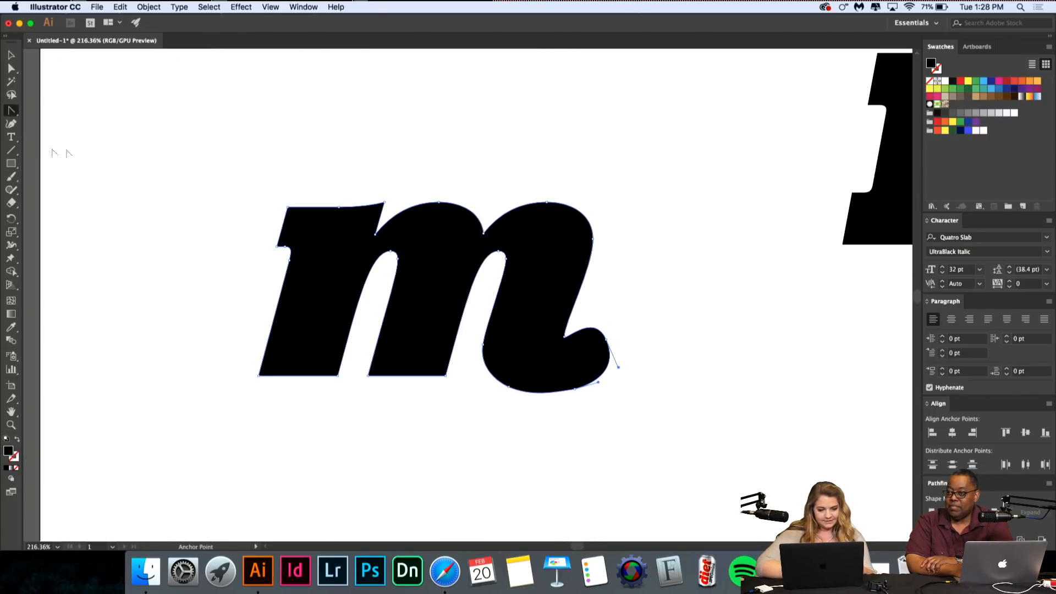
# Step: Nudge the anchor on the tail's underside slightly right and move the tail tip's outer anchor down and outward
pyautogui.press('v')
pyautogui.click(129, 159)
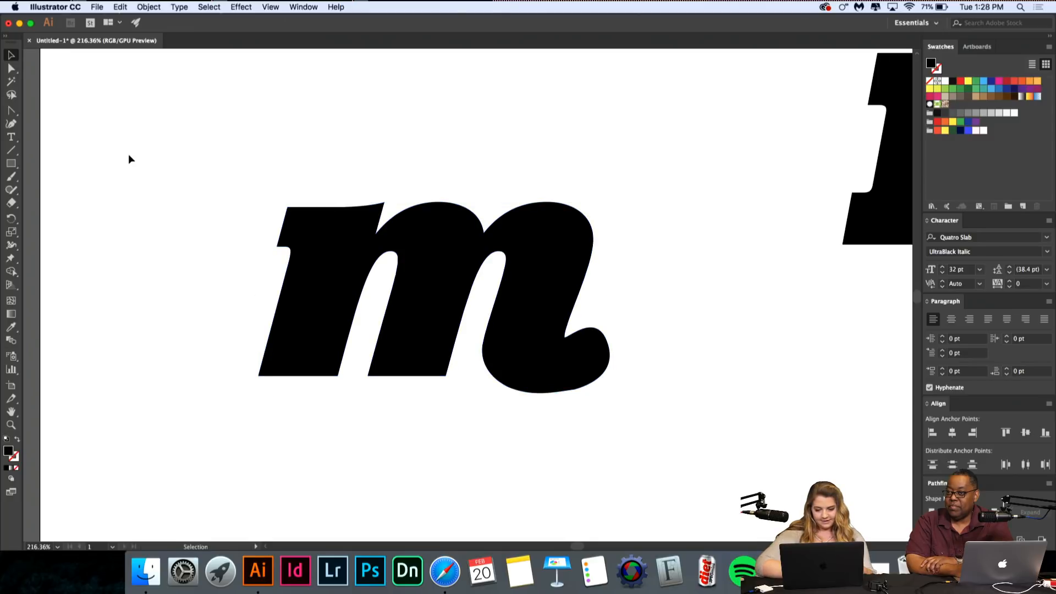
pyautogui.scroll(4, 573, 432)
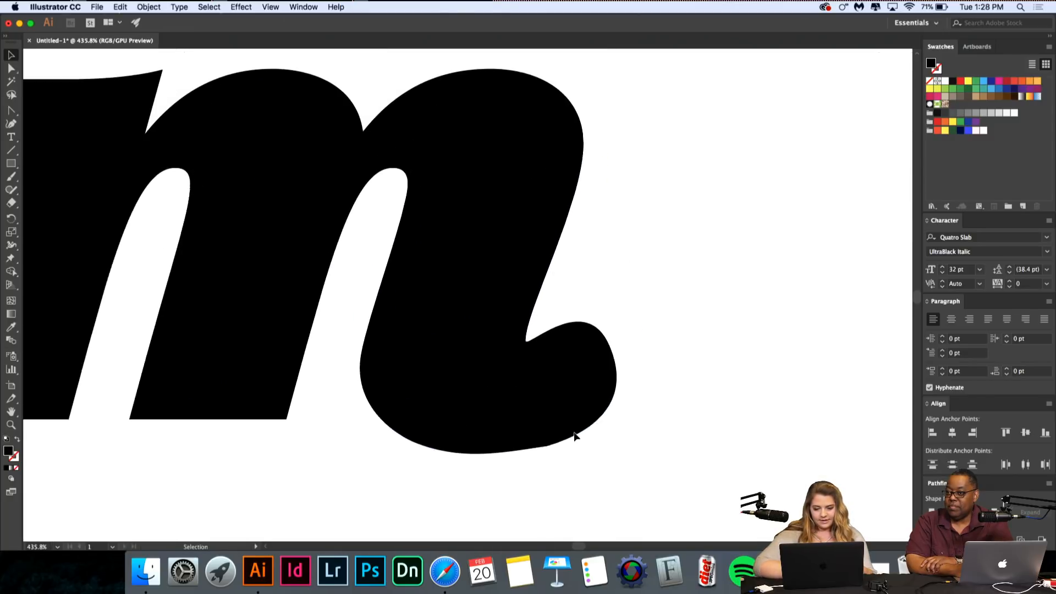
pyautogui.click(573, 431)
pyautogui.scroll(3, 564, 440)
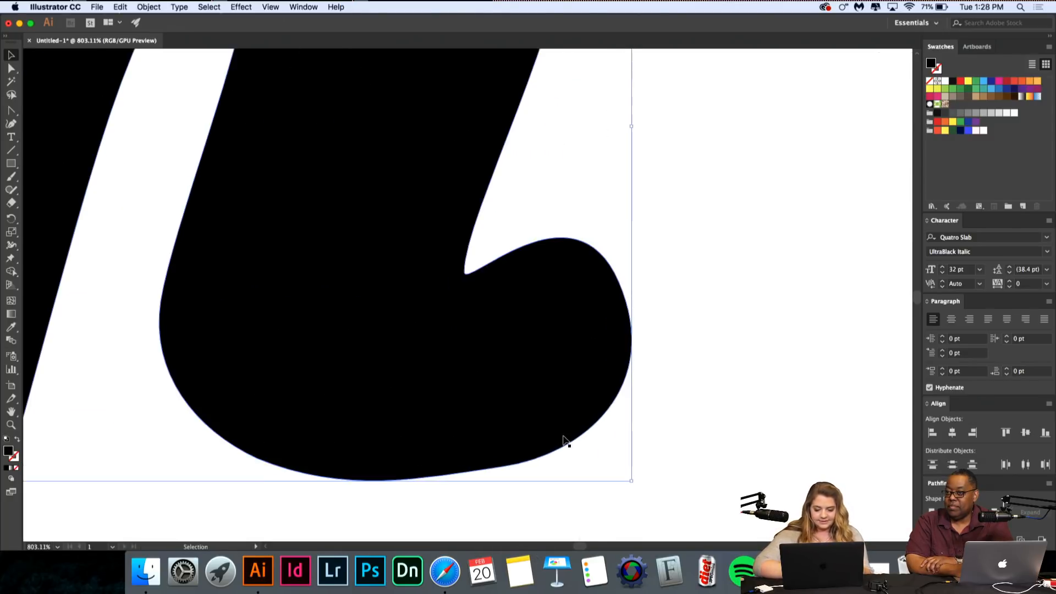
pyautogui.click(10, 112)
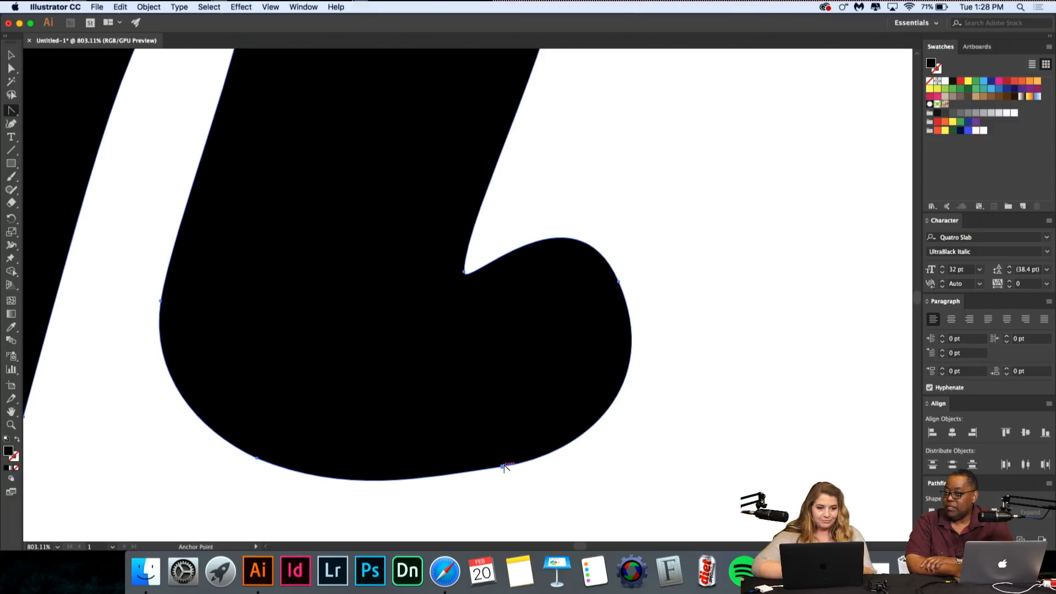
pyautogui.moveTo(504, 468)
pyautogui.mouseDown()
pyautogui.moveTo(491, 468)
pyautogui.moveTo(513, 465)
pyautogui.mouseUp()
pyautogui.scroll(-3, 590, 456)
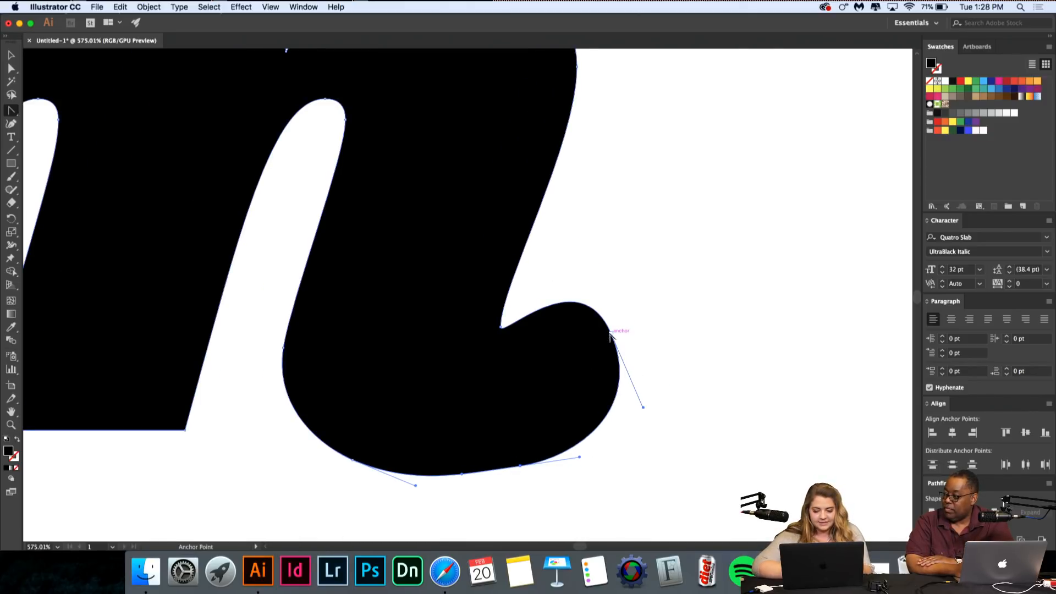
pyautogui.moveTo(611, 334); pyautogui.dragTo(623, 354)
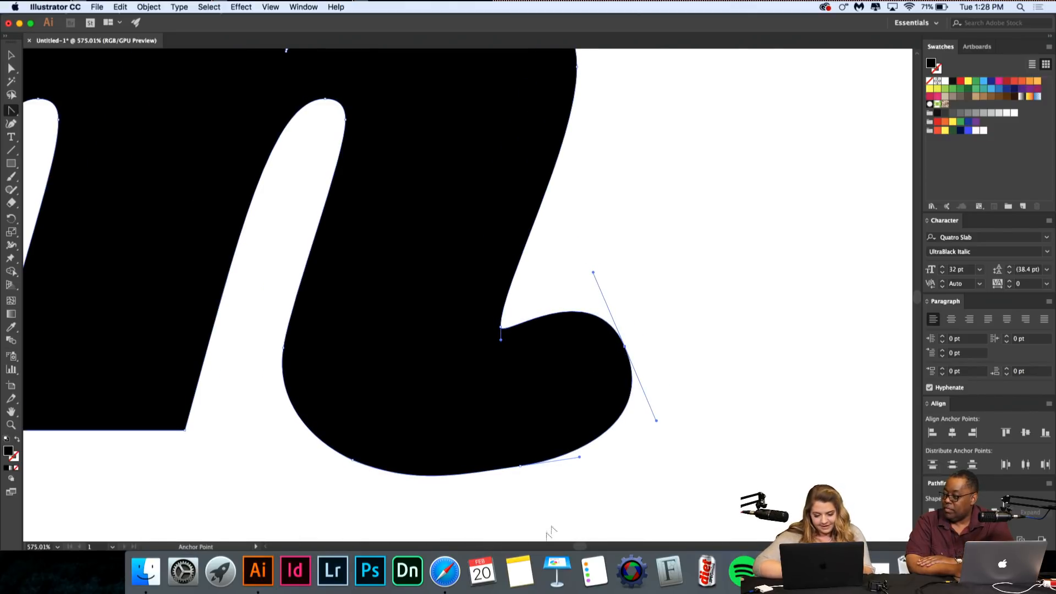
# Step: Raise the right handle of the tail's underside anchor slightly to smooth the curve toward the tip
pyautogui.scroll(3, 553, 483)
pyautogui.click(499, 458)
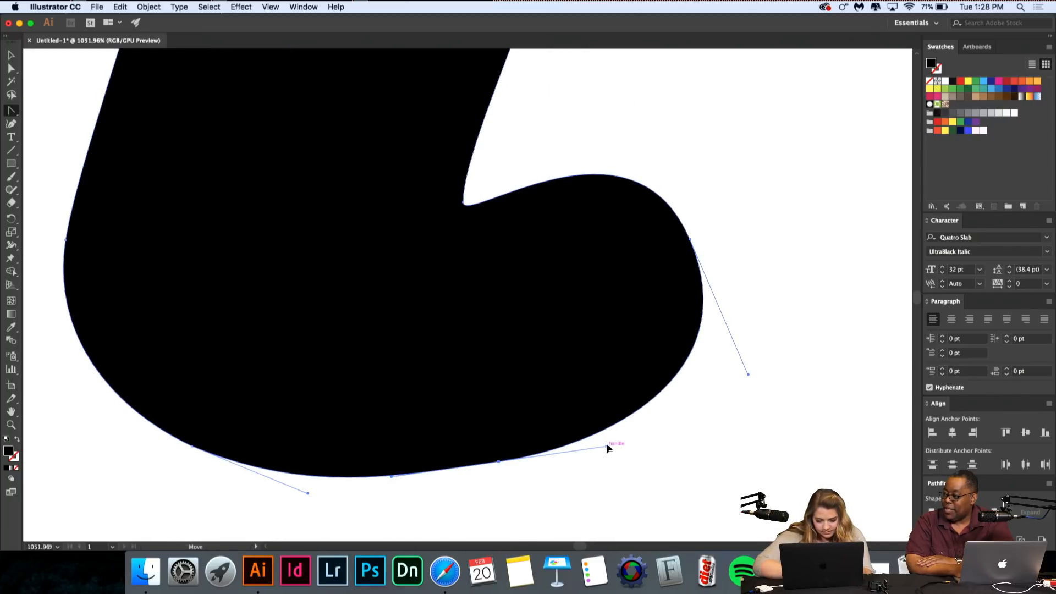
pyautogui.moveTo(607, 446); pyautogui.dragTo(607, 443)
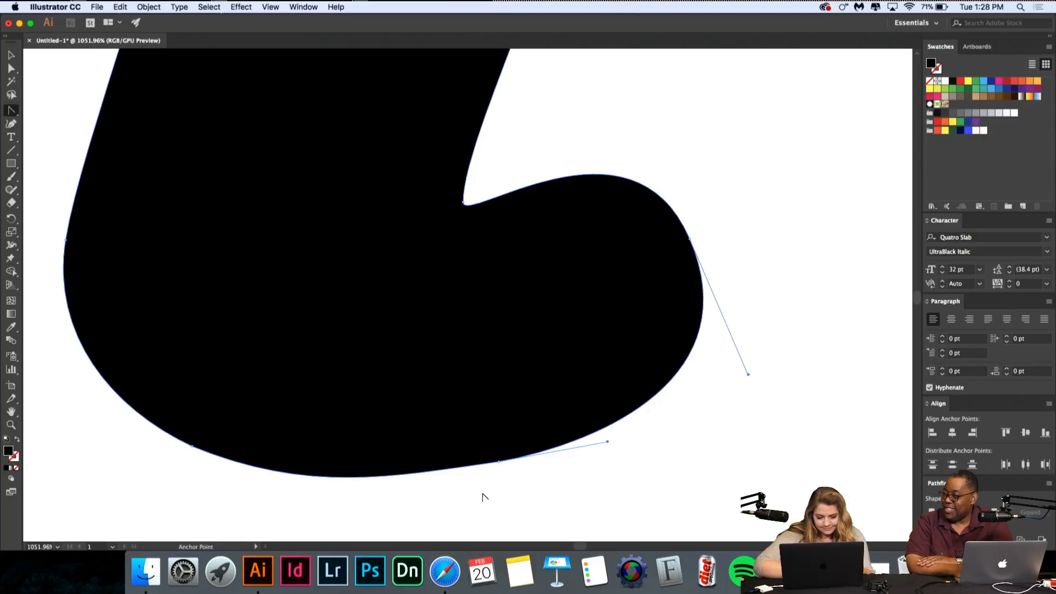
pyautogui.scroll(-1, 577, 425)
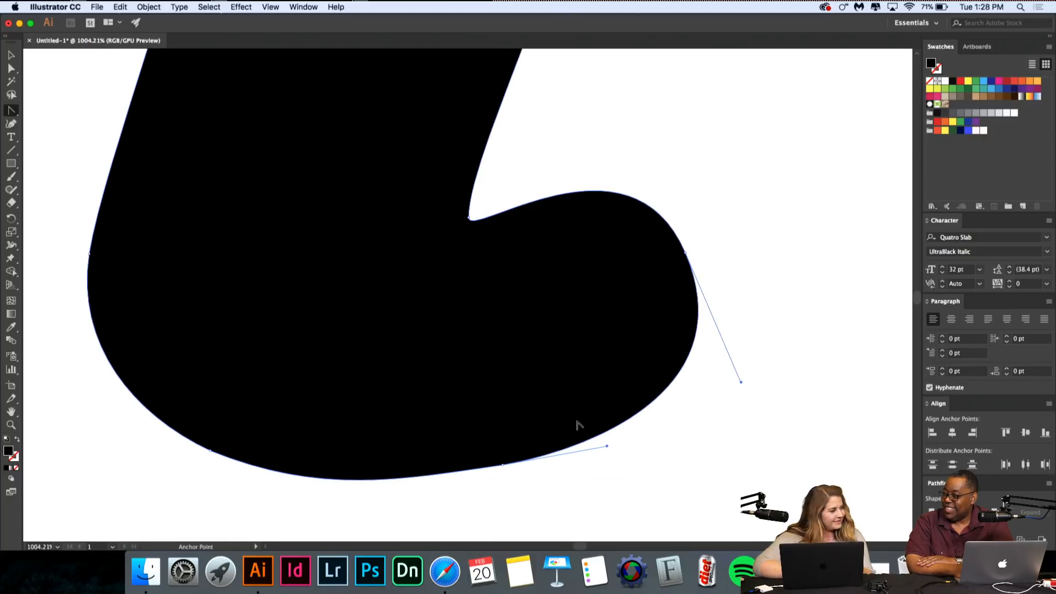
pyautogui.scroll(-5, 577, 425)
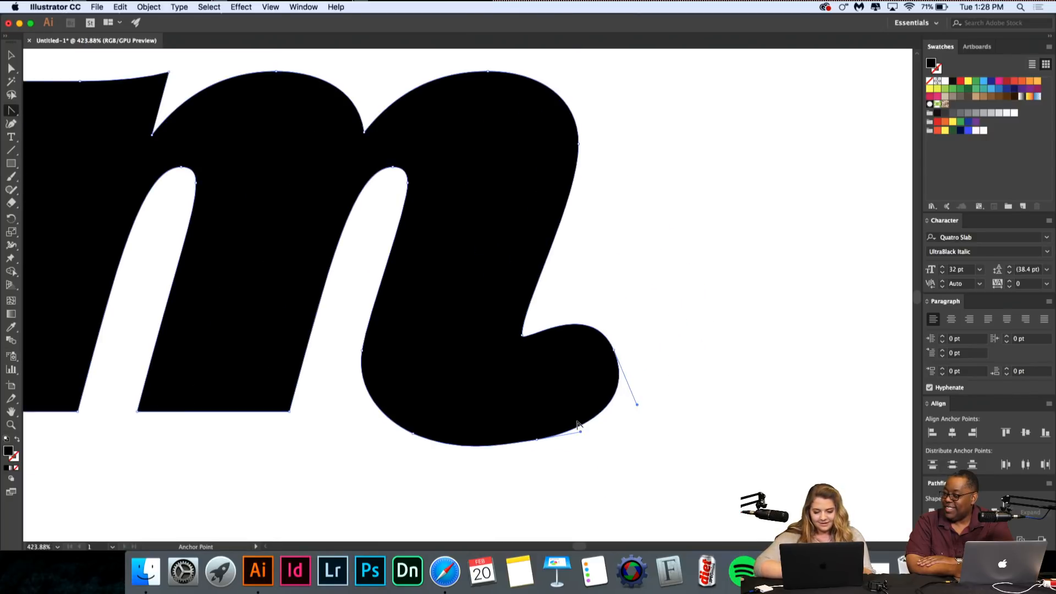
# Step: Lower the tail's underside anchor slightly, leave the inner notch anchor in place and deselect the letter
pyautogui.scroll(4, 574, 434)
pyautogui.moveTo(502, 450); pyautogui.dragTo(501, 456)
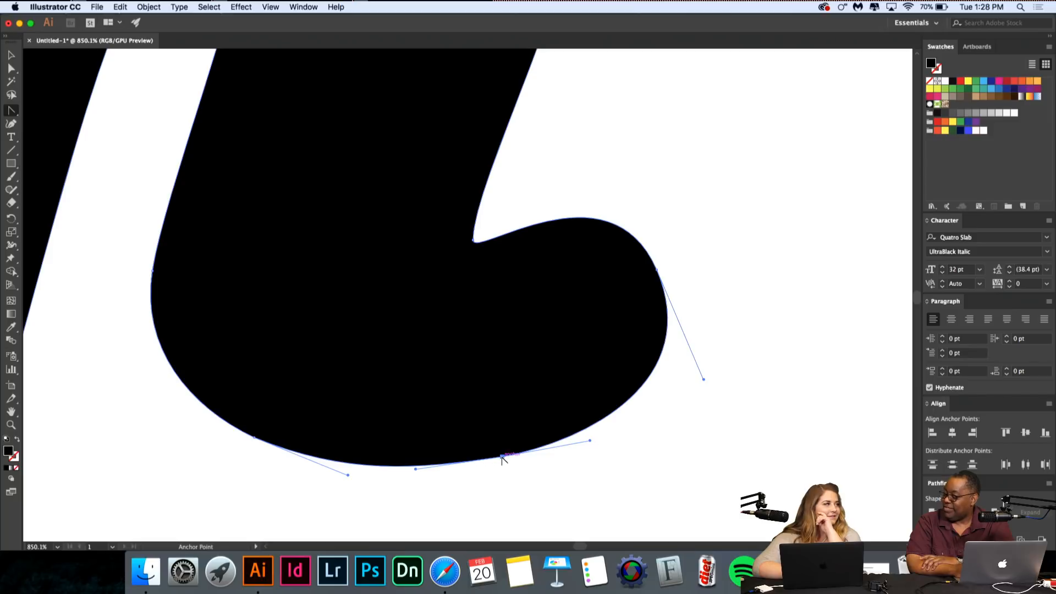
pyautogui.click(474, 241)
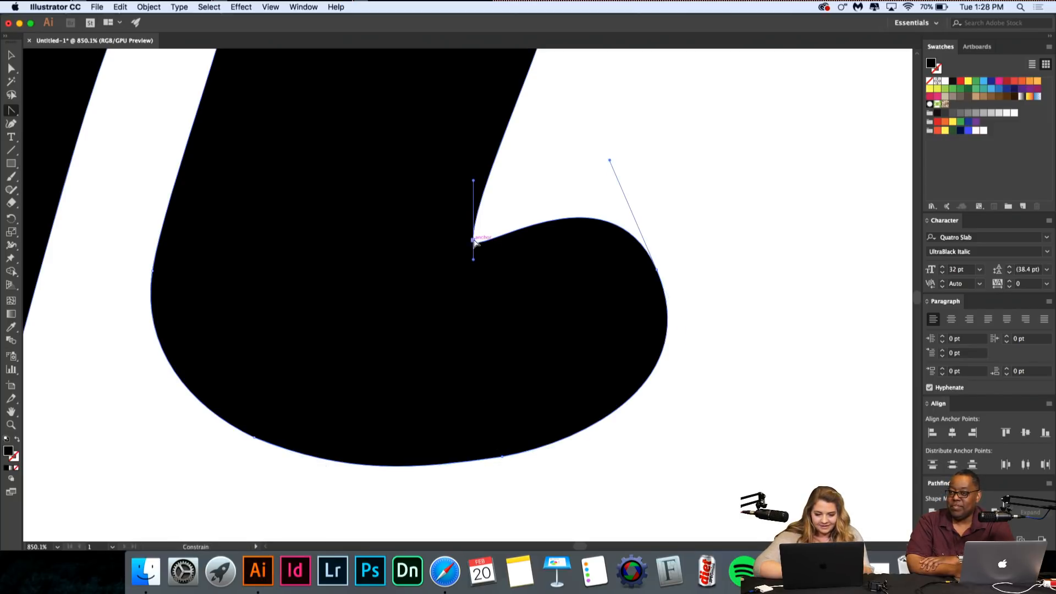
pyautogui.scroll(-5, 474, 240)
pyautogui.click(10, 55)
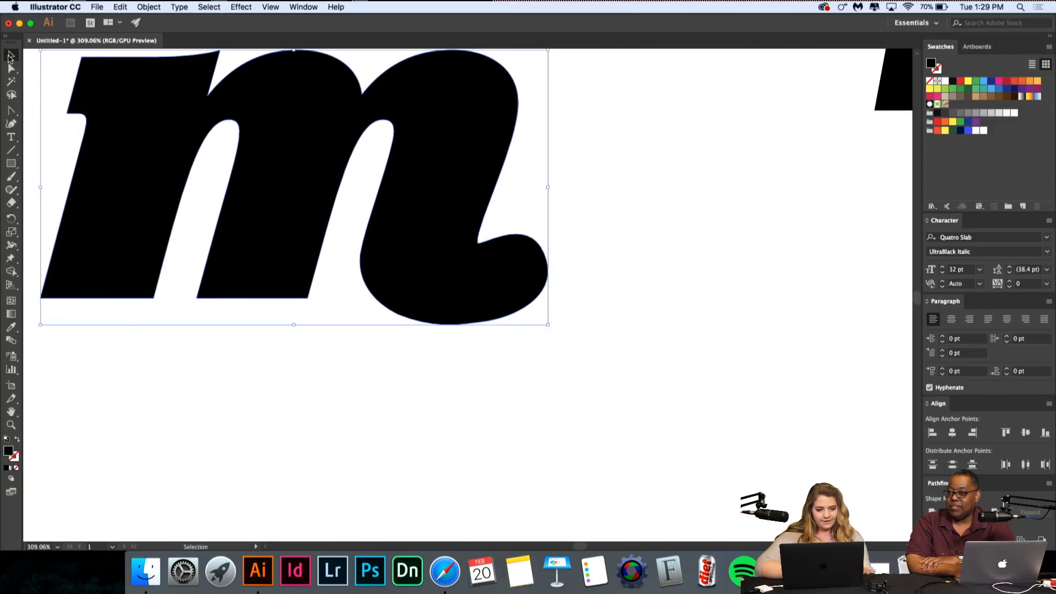
pyautogui.click(129, 350)
pyautogui.scroll(-4, 129, 350)
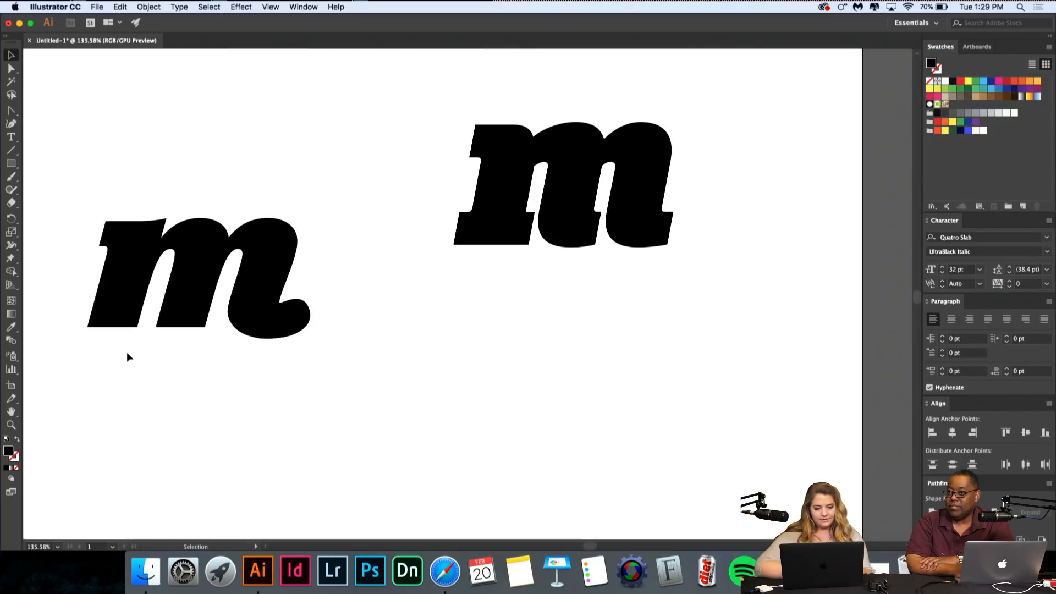
pyautogui.hscroll(-3, 127, 352)
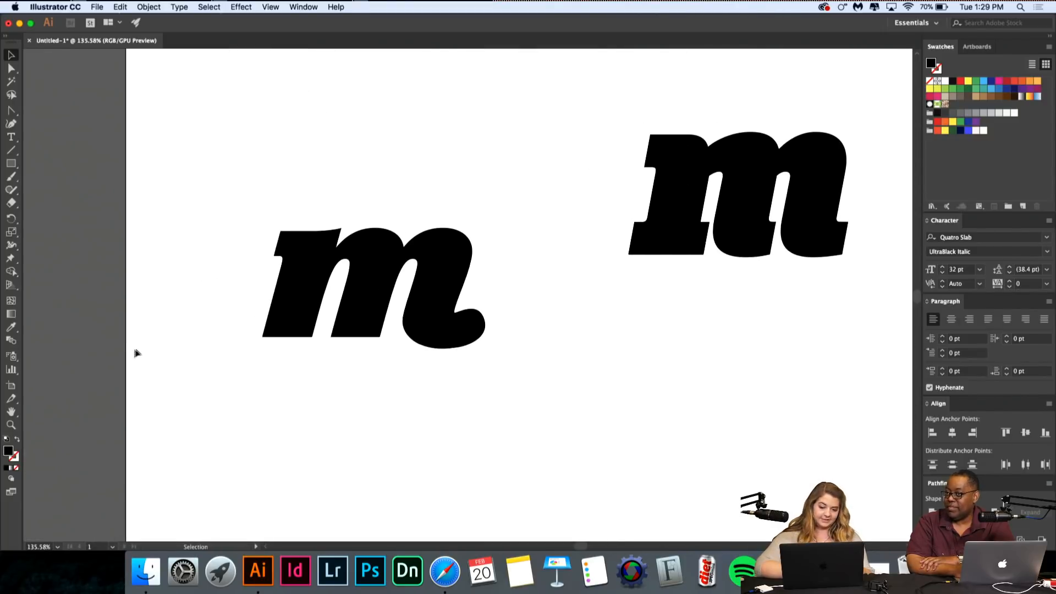
# Step: Move the tail tip's outer anchor slightly right and redraw its handles as a longer straight diagonal pair, then deselect the letter
pyautogui.scroll(6, 498, 285)
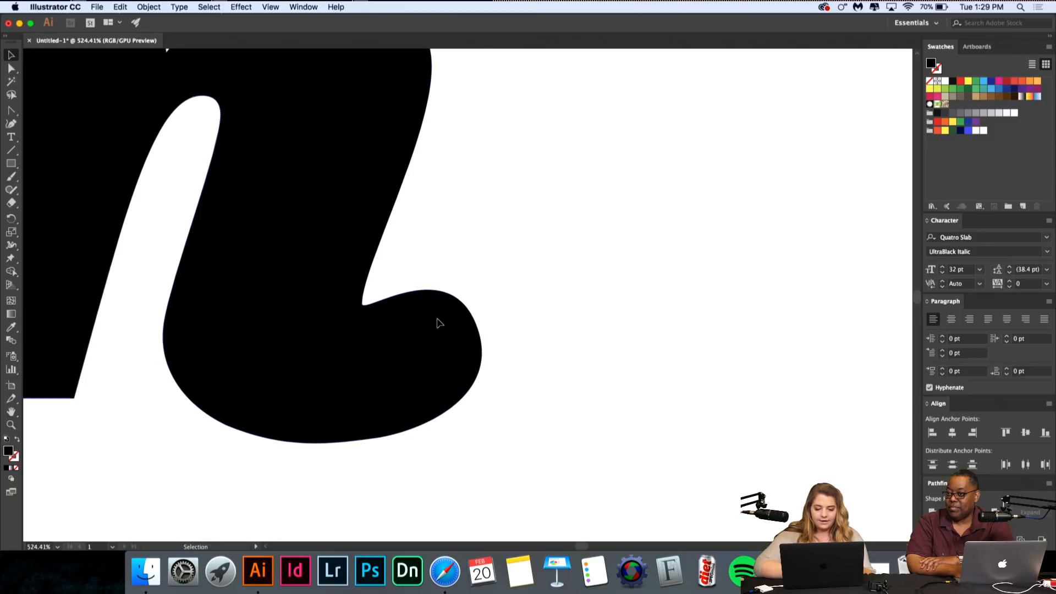
pyautogui.click(440, 323)
pyautogui.hotkey('shift', 'c')
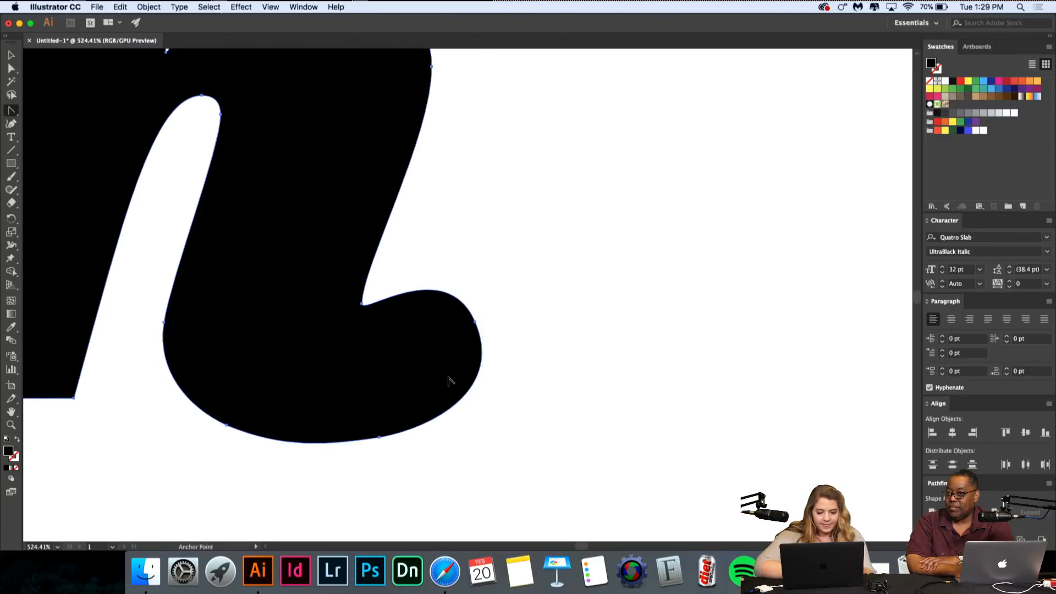
pyautogui.scroll(2, 448, 379)
pyautogui.moveTo(486, 306); pyautogui.dragTo(497, 306)
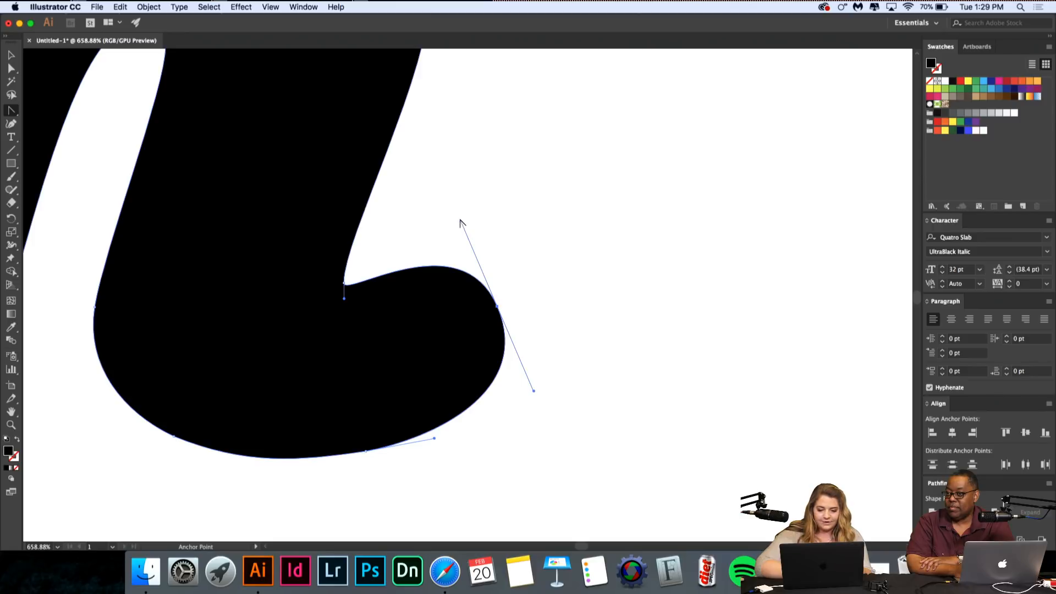
pyautogui.moveTo(461, 221); pyautogui.dragTo(465, 201)
pyautogui.press('super+z')
pyautogui.moveTo(497, 306); pyautogui.dragTo(541, 406)
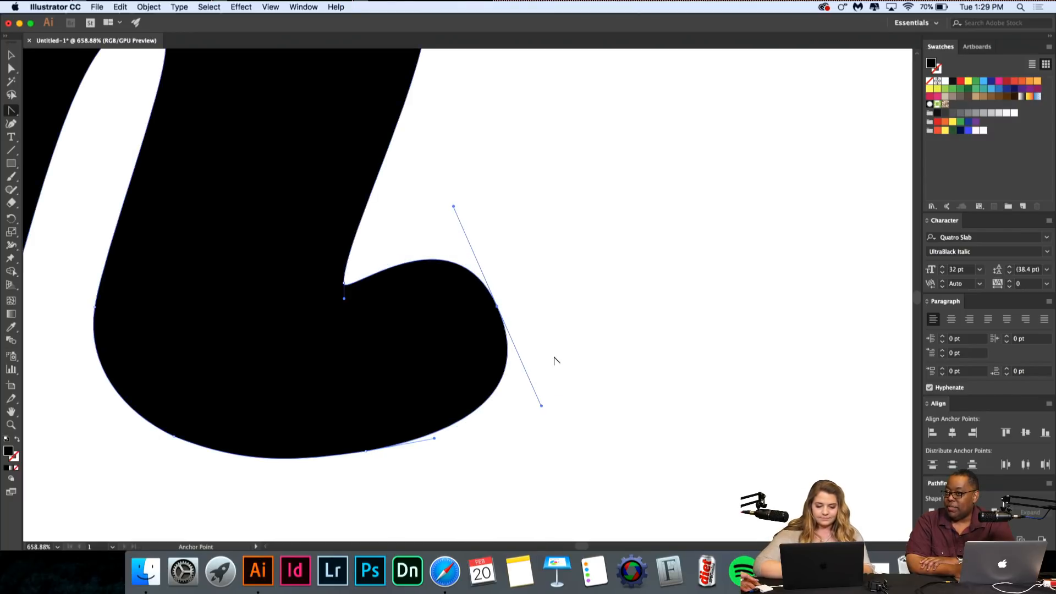
pyautogui.scroll(-5, 553, 359)
pyautogui.press('v')
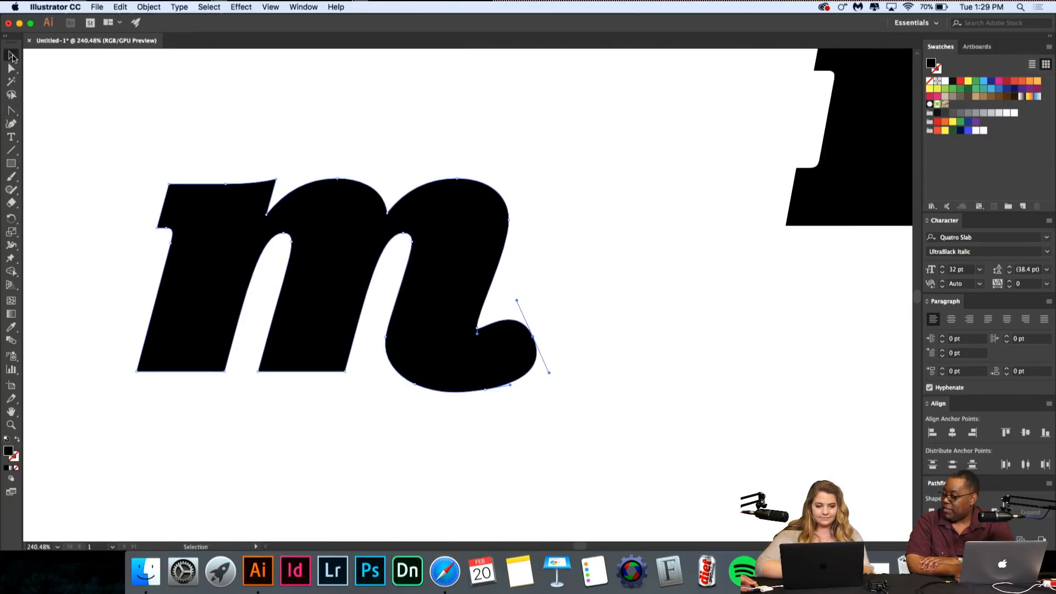
pyautogui.click(102, 132)
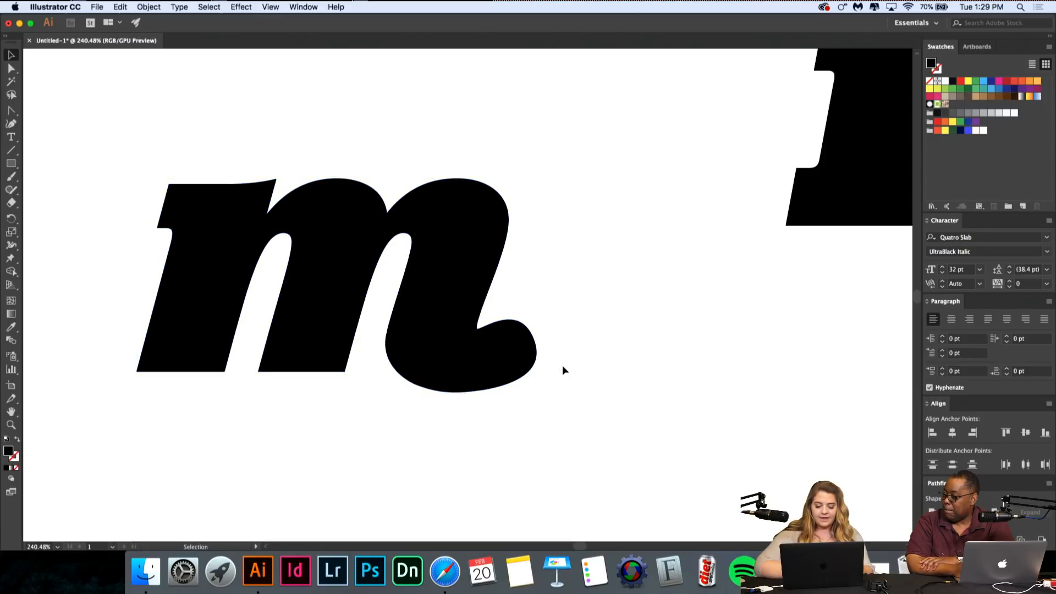
pyautogui.scroll(3, 559, 354)
pyautogui.scroll(3, 560, 349)
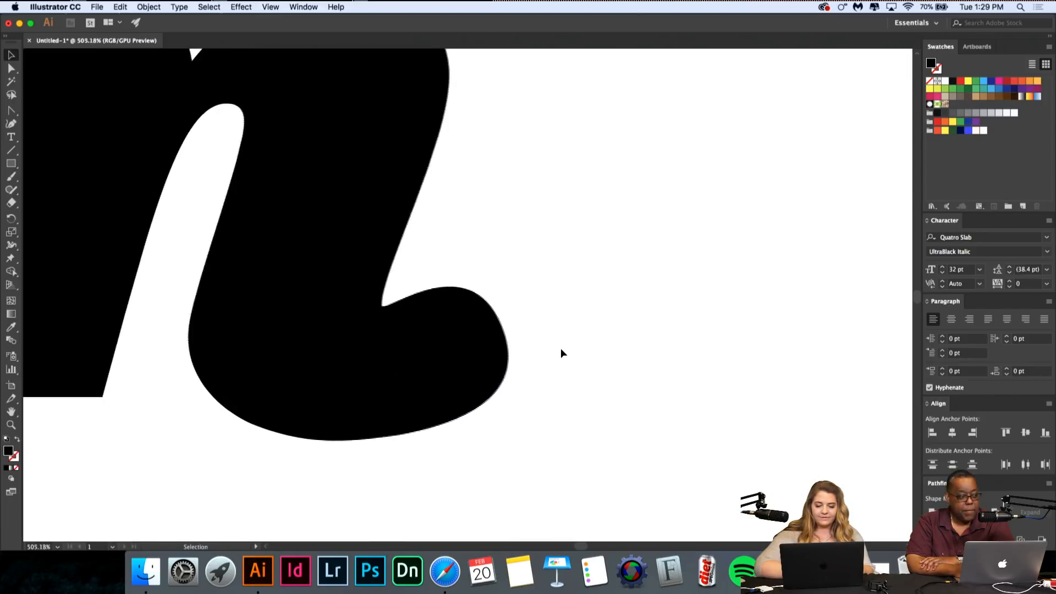
pyautogui.click(445, 315)
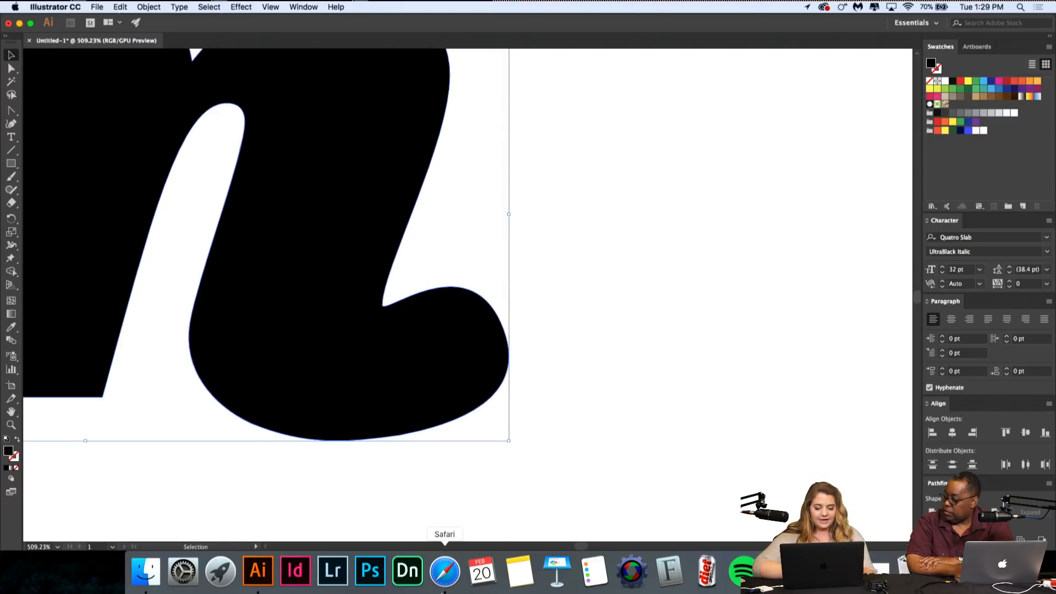
# Step: Switch to Safari, search Typekit for "cooper" and open the Cooper Black family to examine its letterforms
pyautogui.click(444, 572)
pyautogui.click(392, 115)
pyautogui.write('cooper')
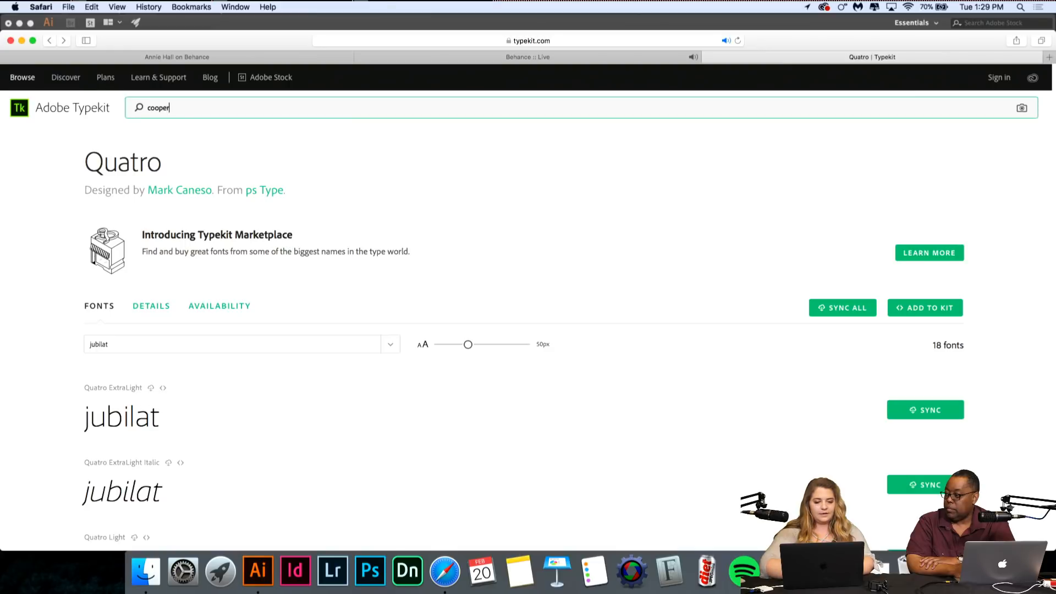
pyautogui.press('Return')
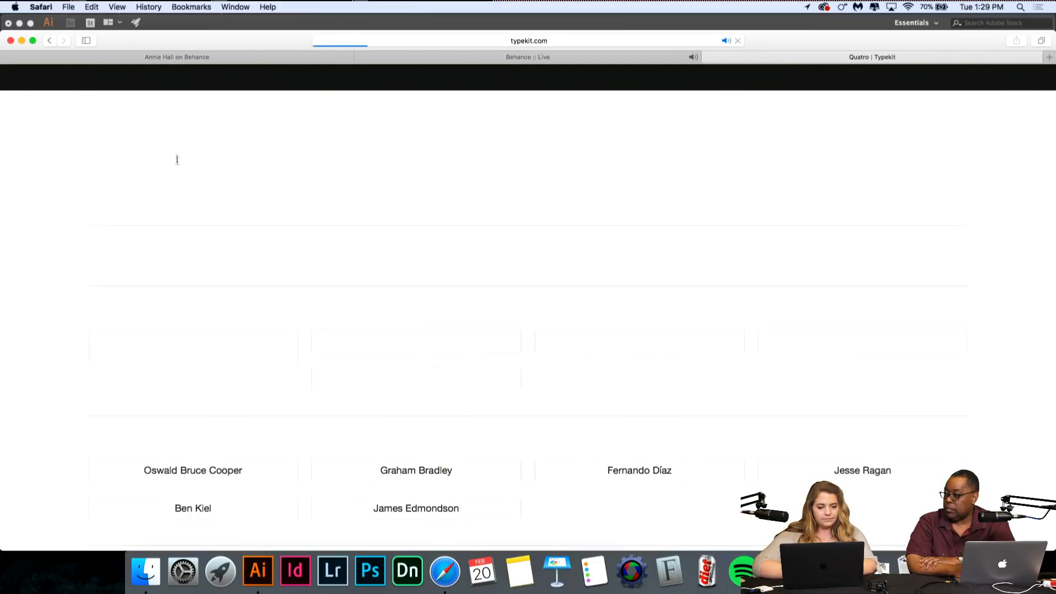
pyautogui.click(211, 303)
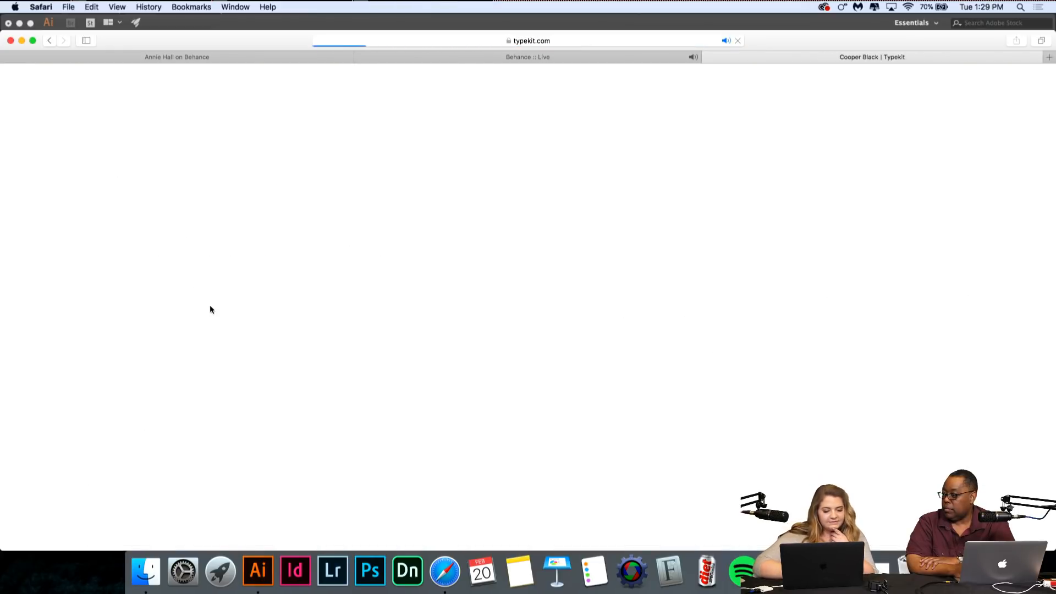
pyautogui.scroll(3, 285, 364)
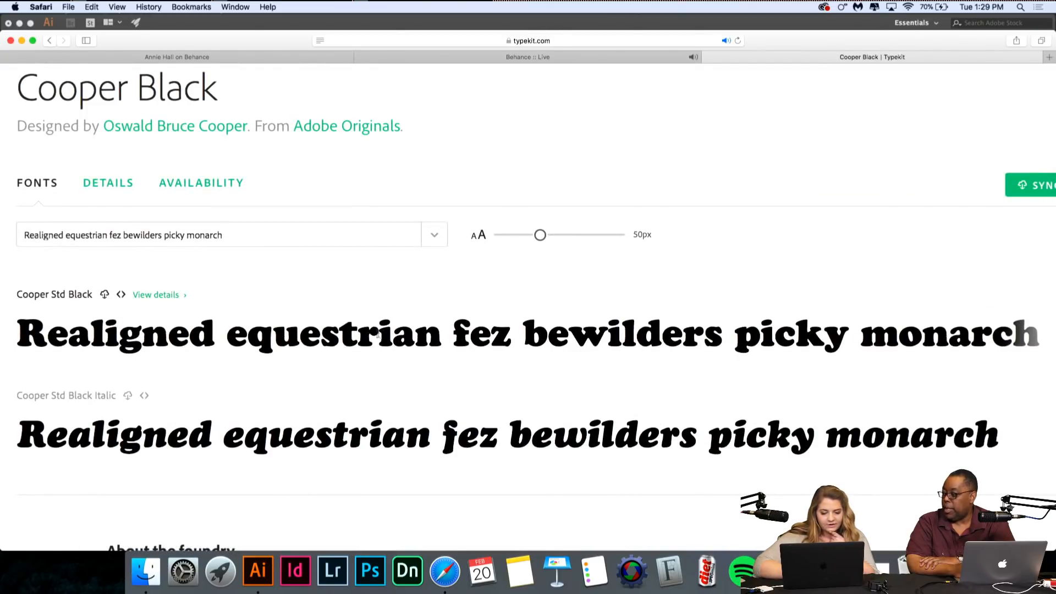
pyautogui.scroll(-3, 383, 323)
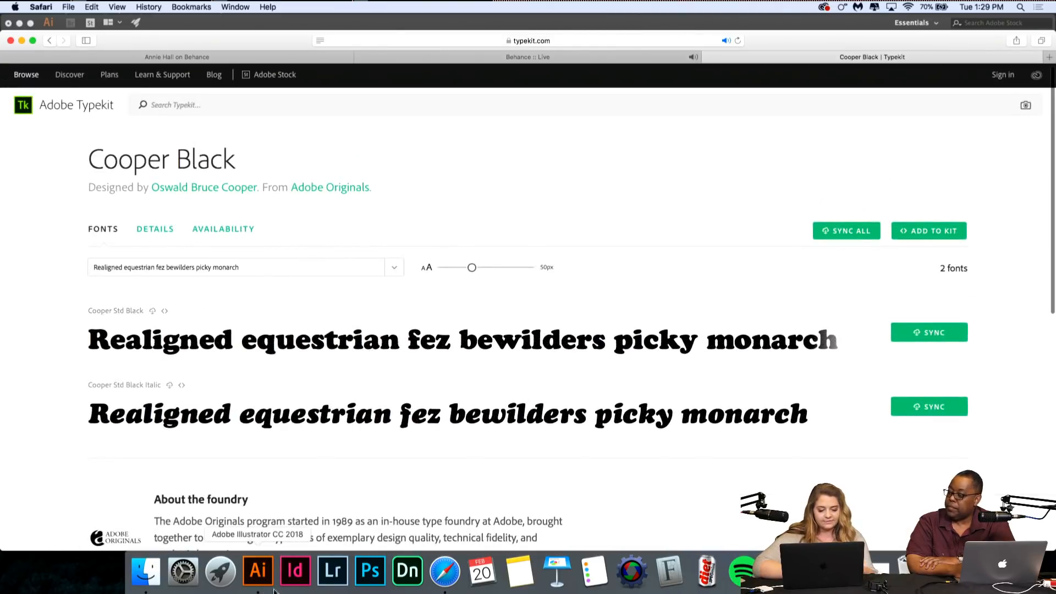
# Step: Return to Illustrator and shift the anchors on the underside of the m's tail slightly outward to round its lower curve
pyautogui.click(258, 588)
pyautogui.scroll(-10, 572, 266)
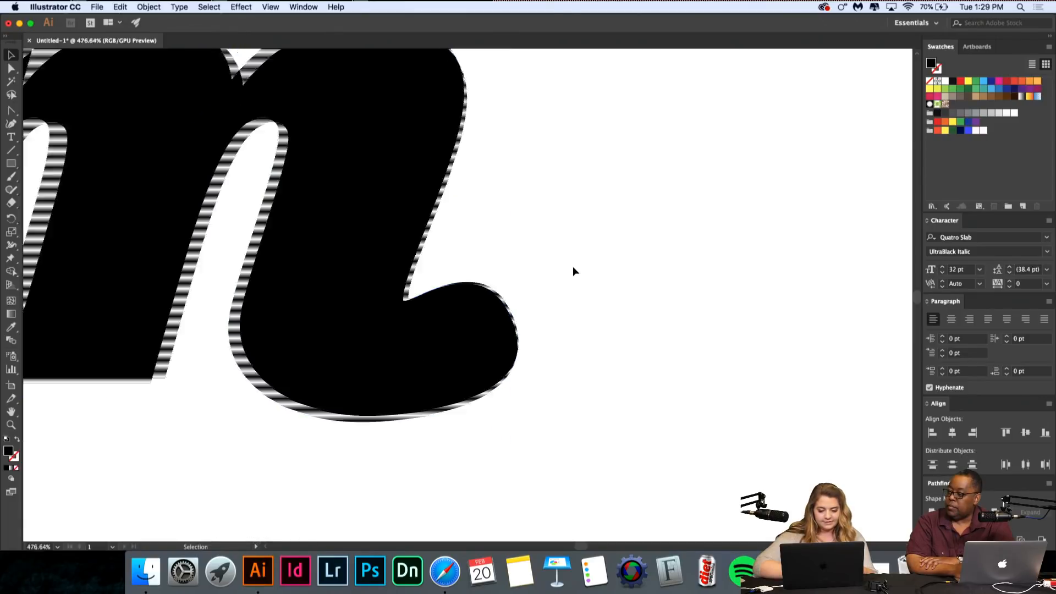
pyautogui.scroll(2, 576, 369)
pyautogui.scroll(3, 575, 367)
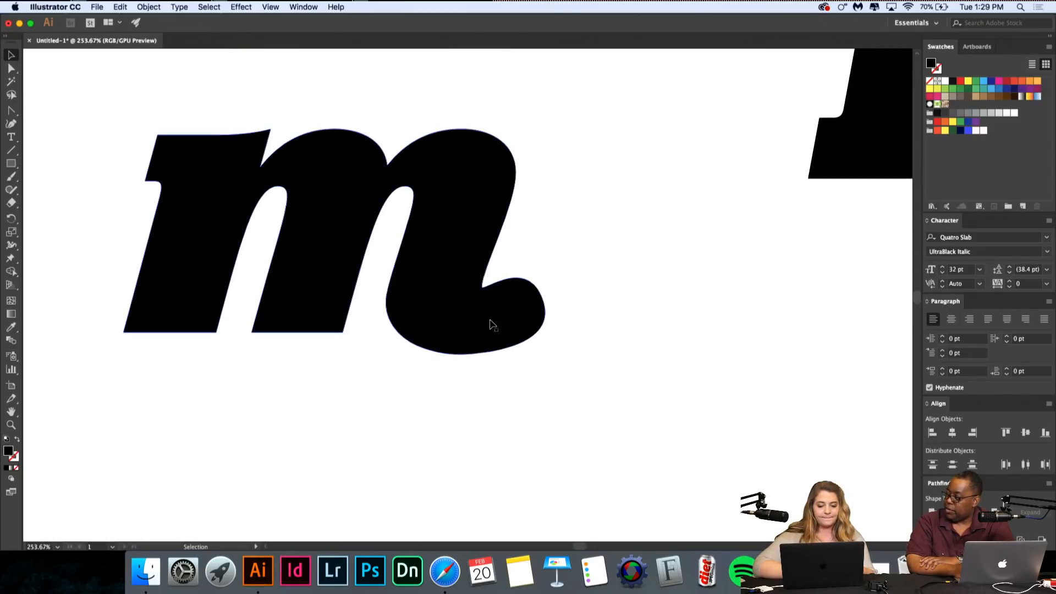
pyautogui.click(490, 325)
pyautogui.click(11, 110)
pyautogui.scroll(2, 499, 327)
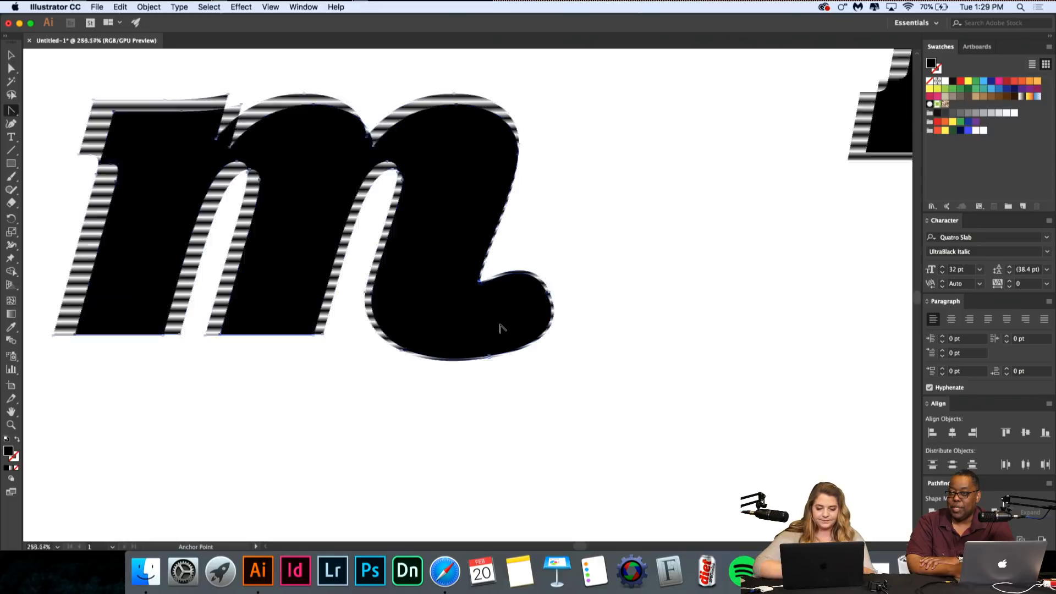
pyautogui.moveTo(487, 363); pyautogui.dragTo(491, 371)
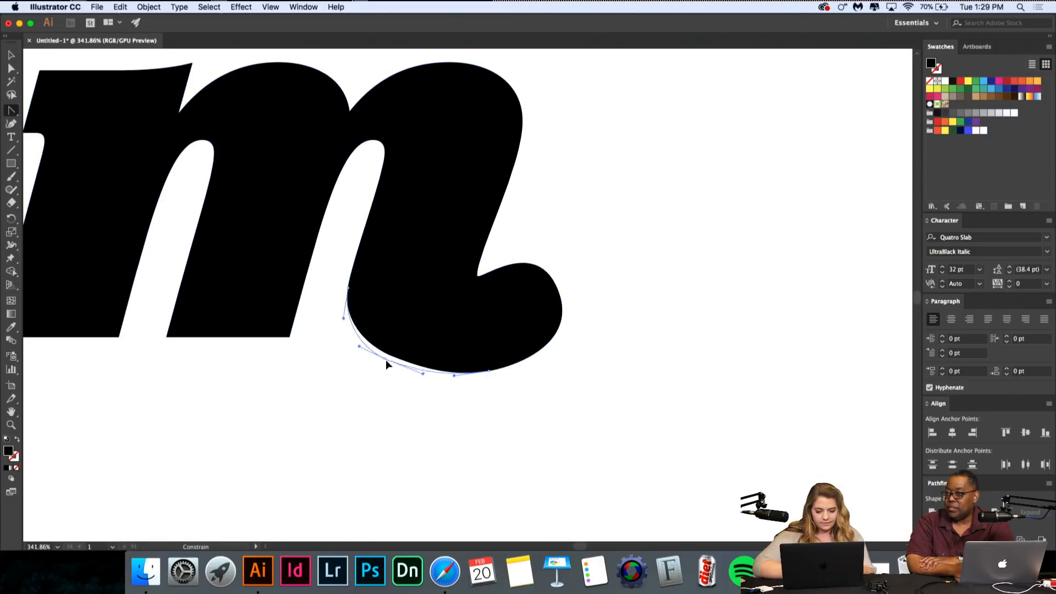
pyautogui.scroll(-2, 387, 361)
pyautogui.scroll(-1, 387, 361)
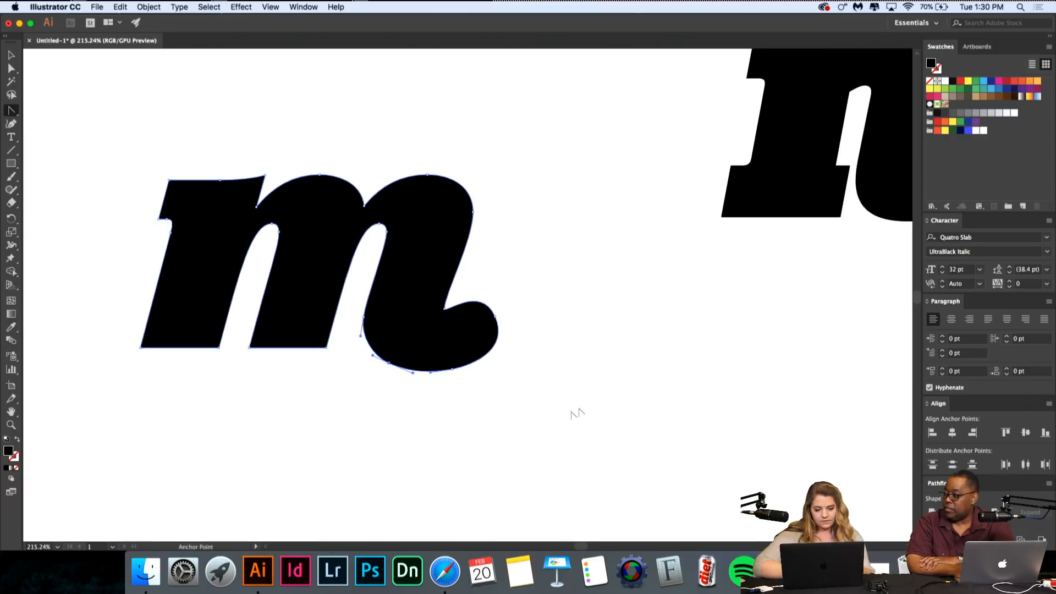
pyautogui.click(11, 55)
pyautogui.click(80, 103)
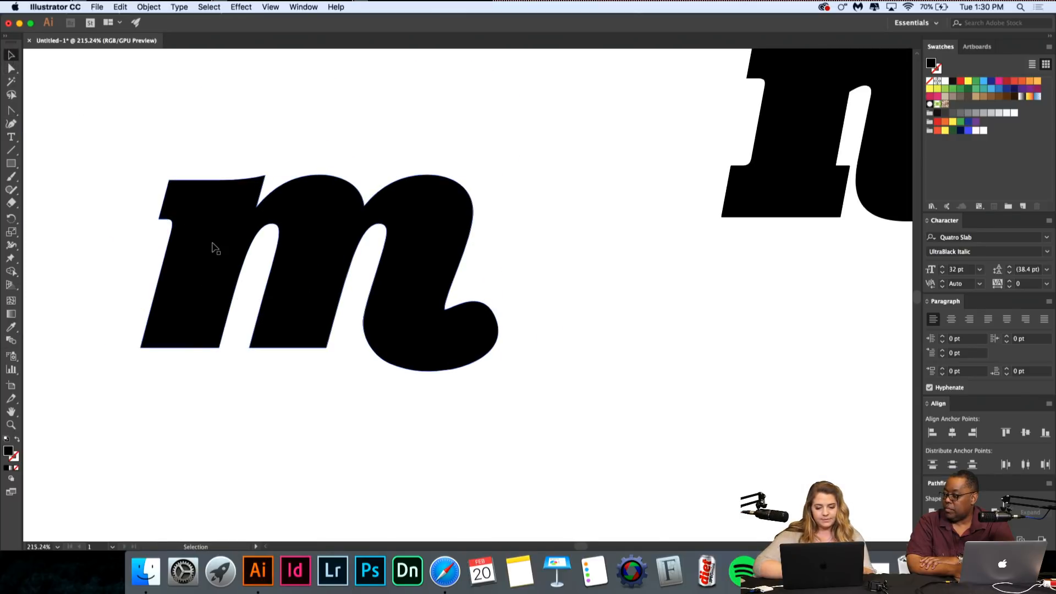
pyautogui.scroll(-1, 213, 247)
pyautogui.scroll(-3, 213, 247)
pyautogui.scroll(4, 434, 372)
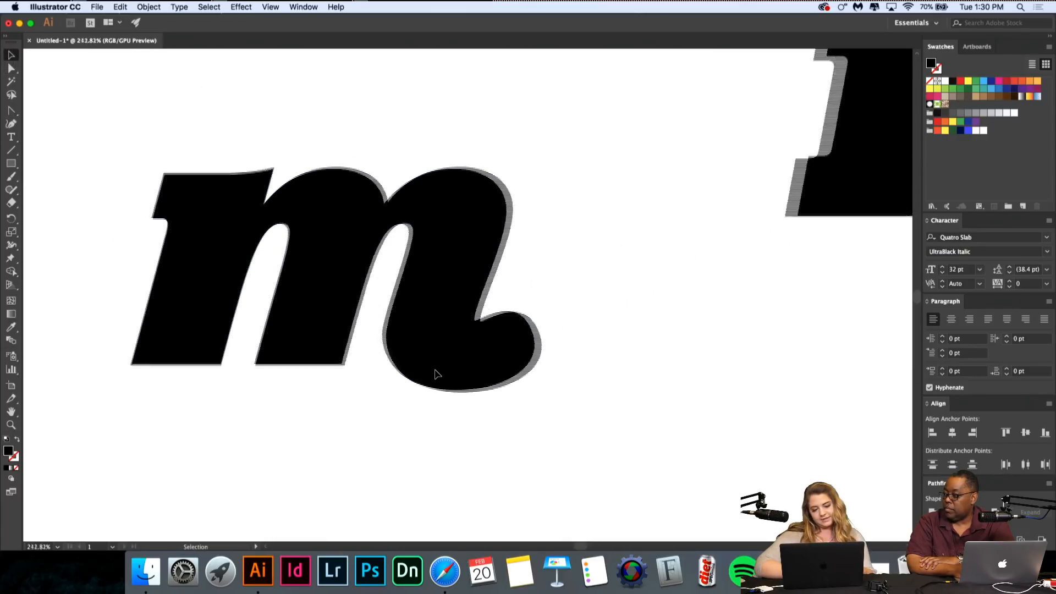
# Step: Select the custom m and pull the outer curve of its tail tip slightly outward with the Anchor Point tool
pyautogui.scroll(6, 435, 371)
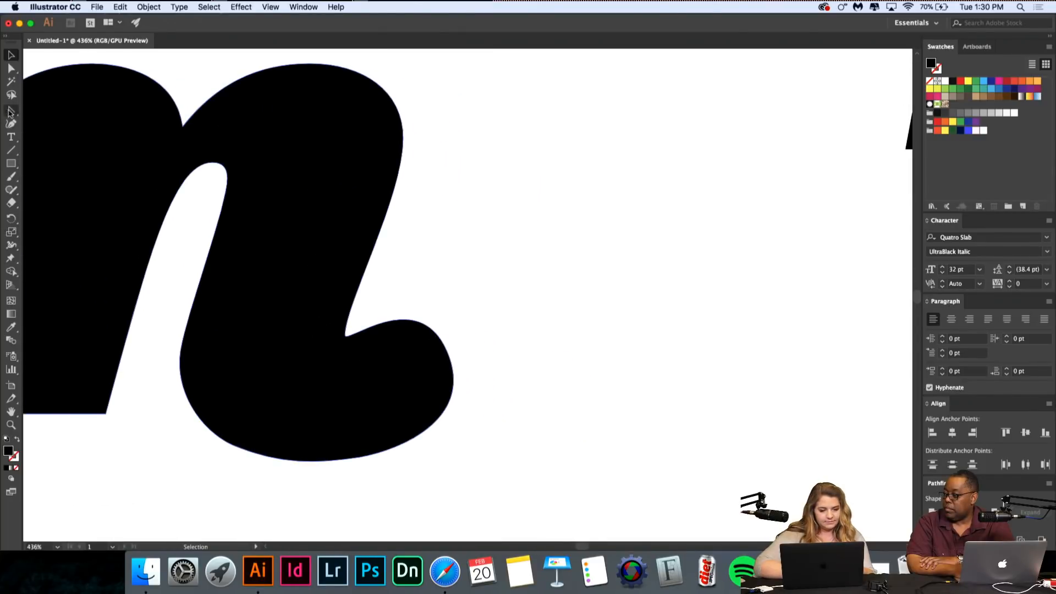
pyautogui.click(10, 111)
pyautogui.click(11, 55)
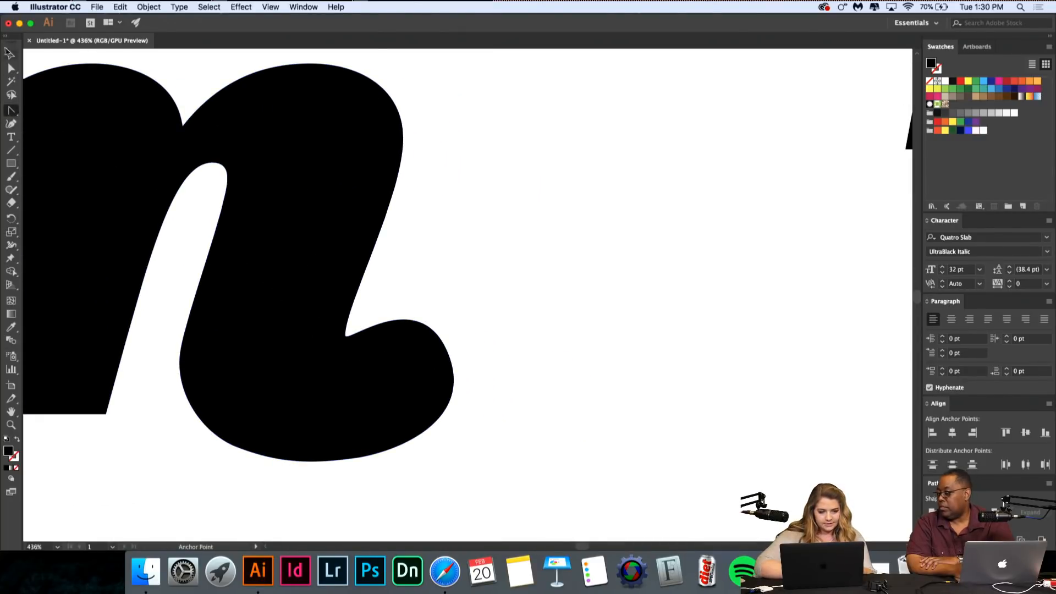
pyautogui.click(31, 99)
pyautogui.click(10, 112)
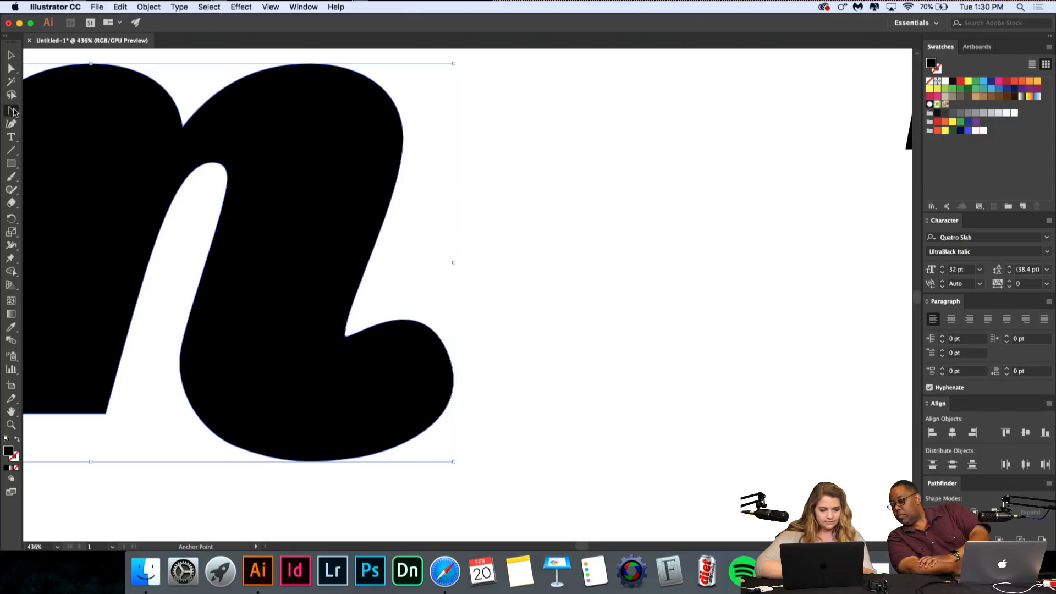
pyautogui.moveTo(449, 351); pyautogui.dragTo(454, 356)
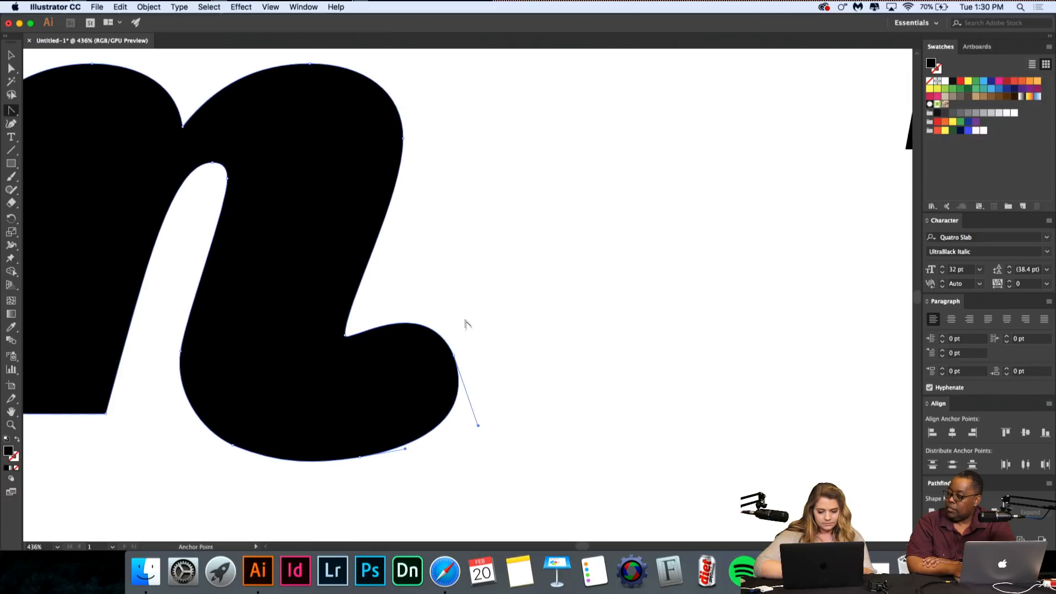
pyautogui.scroll(-3, 458, 343)
pyautogui.scroll(-1, 458, 344)
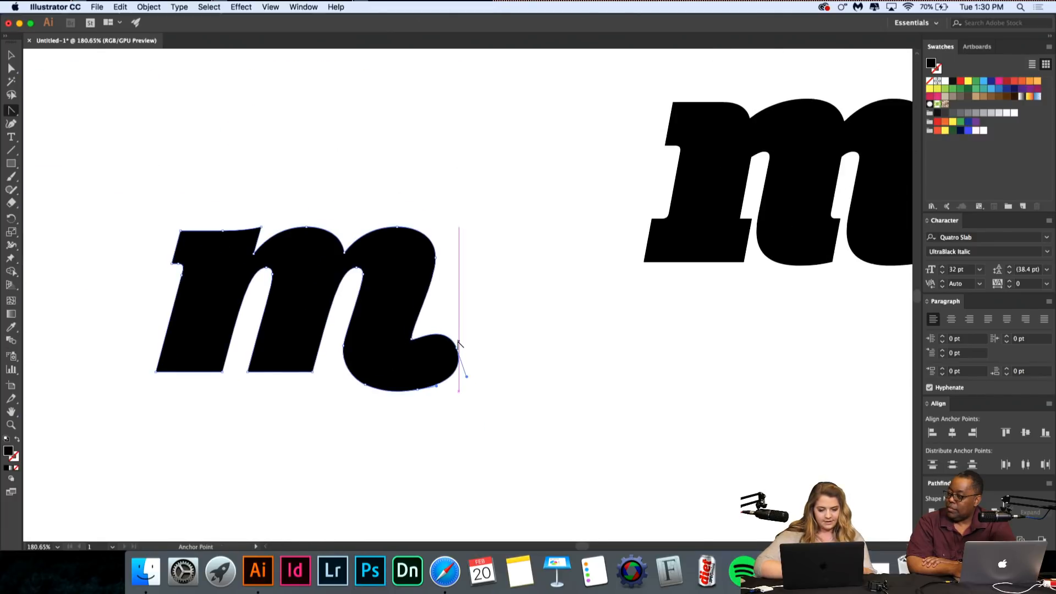
# Step: Redraw the tail tip's outer anchor handles as a longer diagonal pair to swell the tip, then deselect the letter
pyautogui.scroll(2, 459, 341)
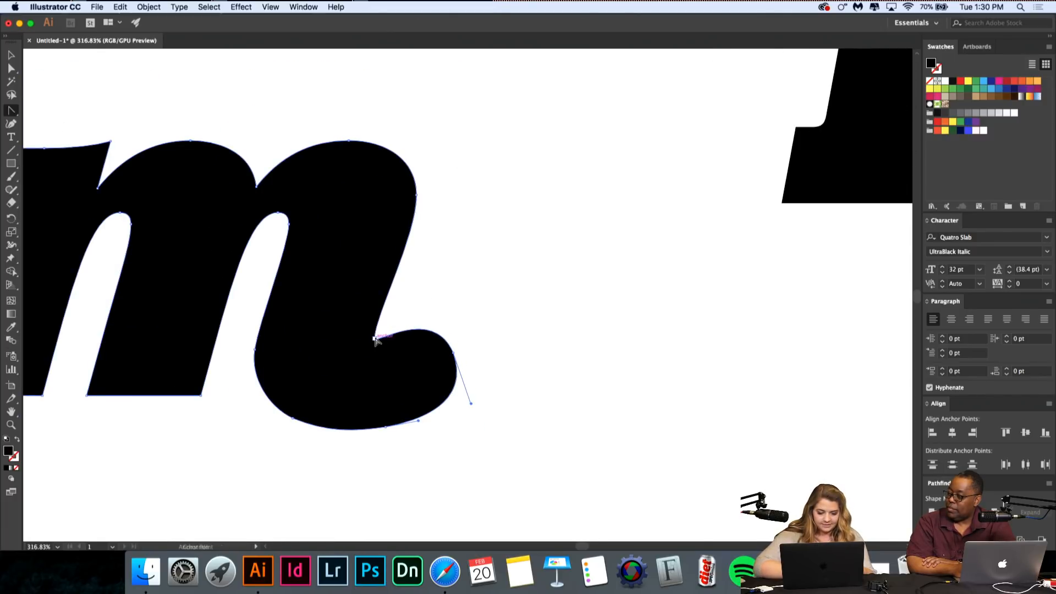
pyautogui.click(375, 340)
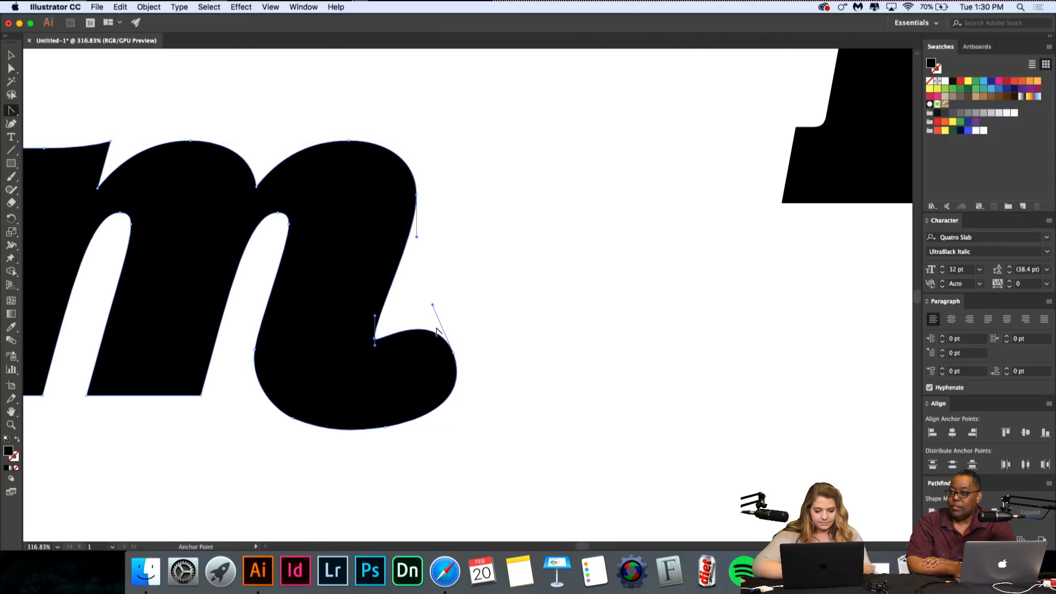
pyautogui.moveTo(453, 352); pyautogui.dragTo(476, 410)
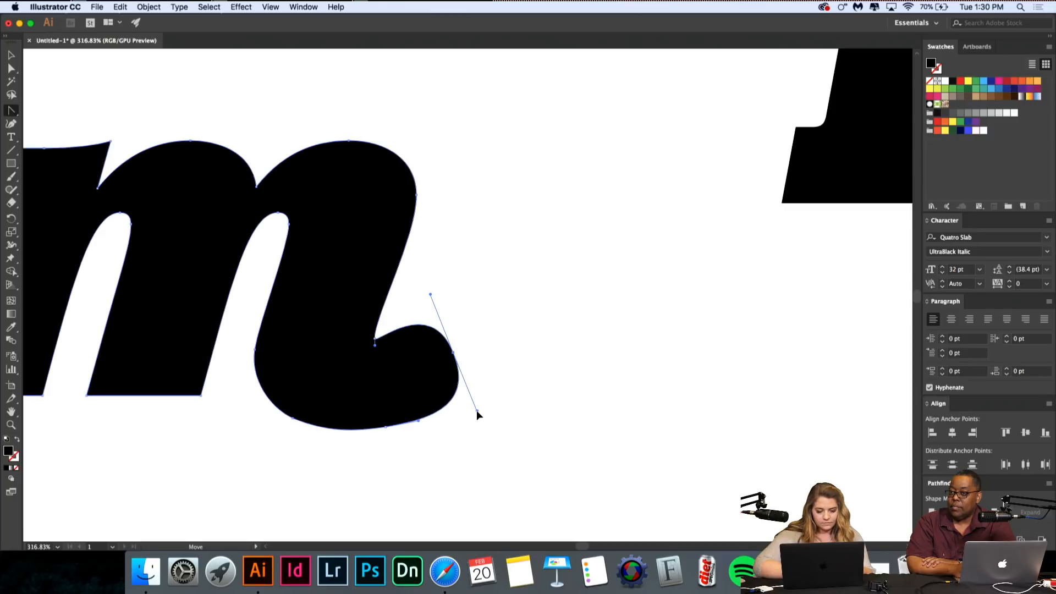
pyautogui.scroll(-2, 476, 411)
pyautogui.press('v')
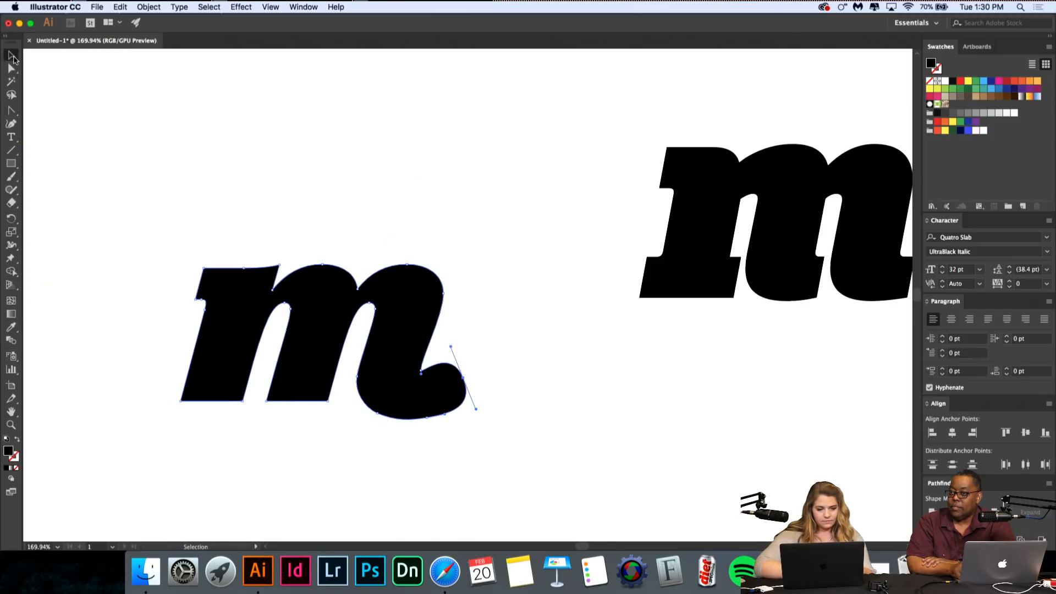
pyautogui.click(139, 156)
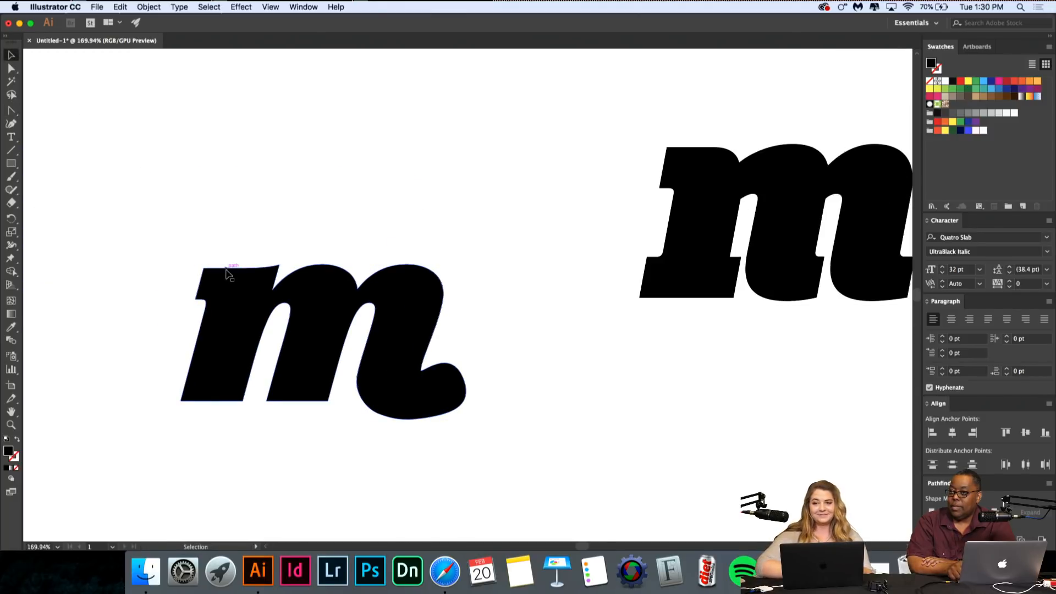
# Step: Examine the m's tail from afar and up close for unevenness in the tip and underside curves
pyautogui.scroll(2, 473, 386)
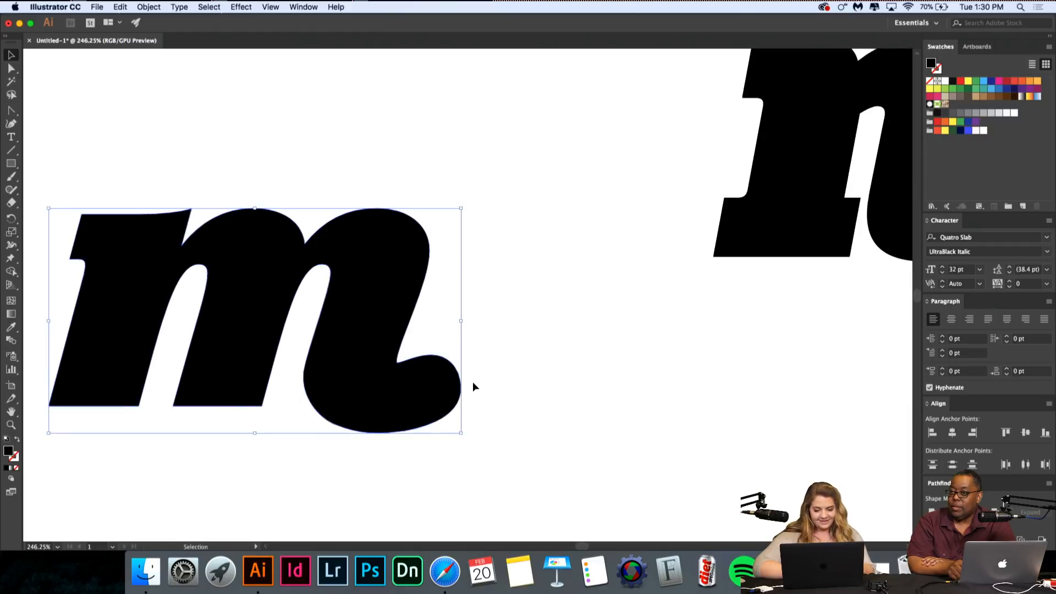
pyautogui.scroll(-2, 473, 381)
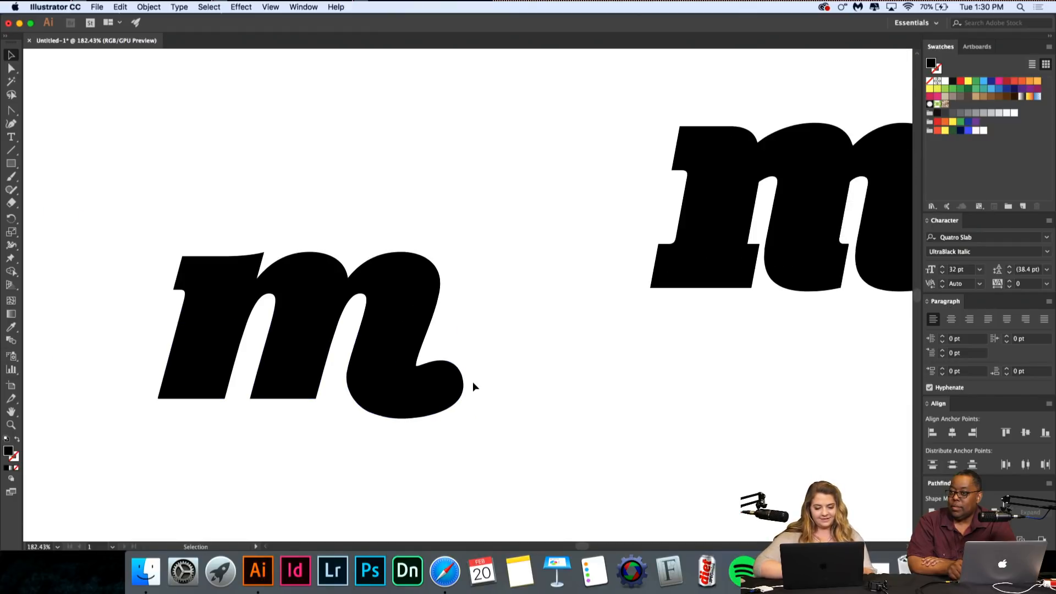
pyautogui.scroll(4, 473, 382)
pyautogui.click(423, 402)
pyautogui.scroll(3, 426, 404)
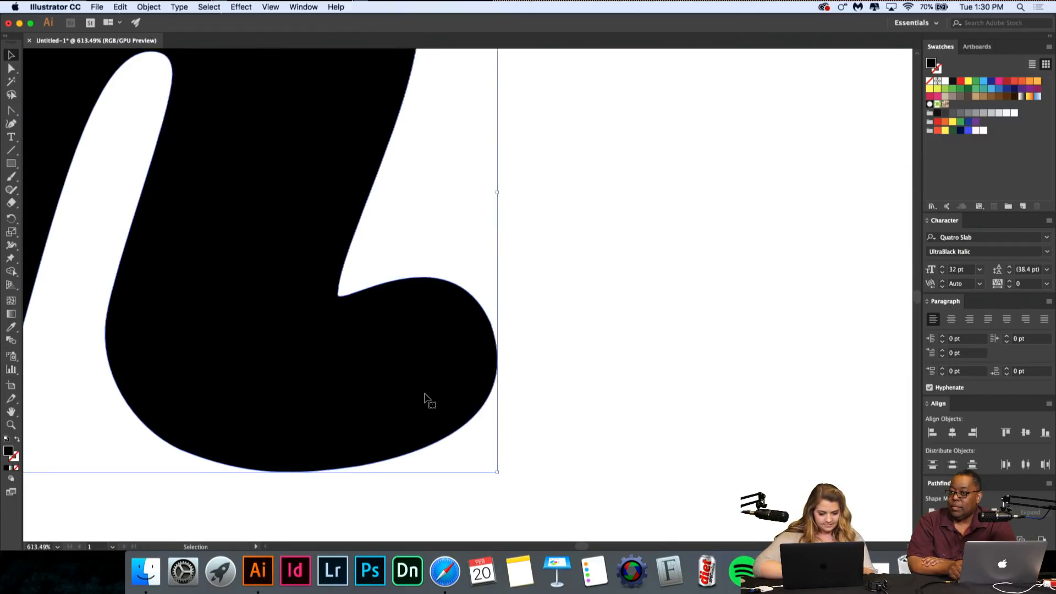
pyautogui.scroll(2, 424, 394)
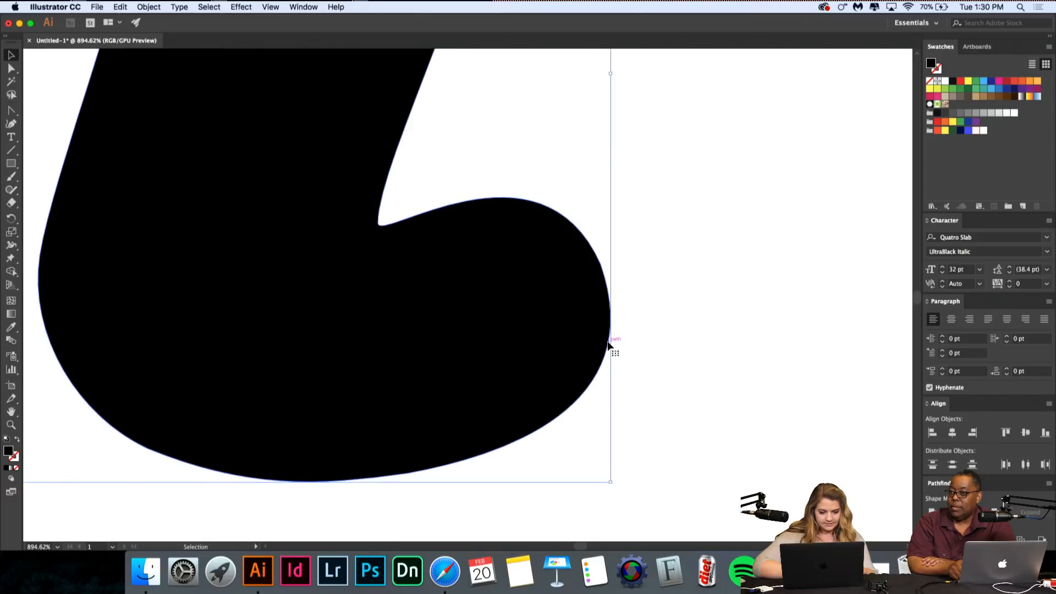
pyautogui.click(713, 215)
pyautogui.scroll(-3, 459, 386)
# Step: Swing the inner notch anchor's lower handle outward along the top of the tail to sharpen the notch, then deselect the letter
pyautogui.hotkey('shift', 'c')
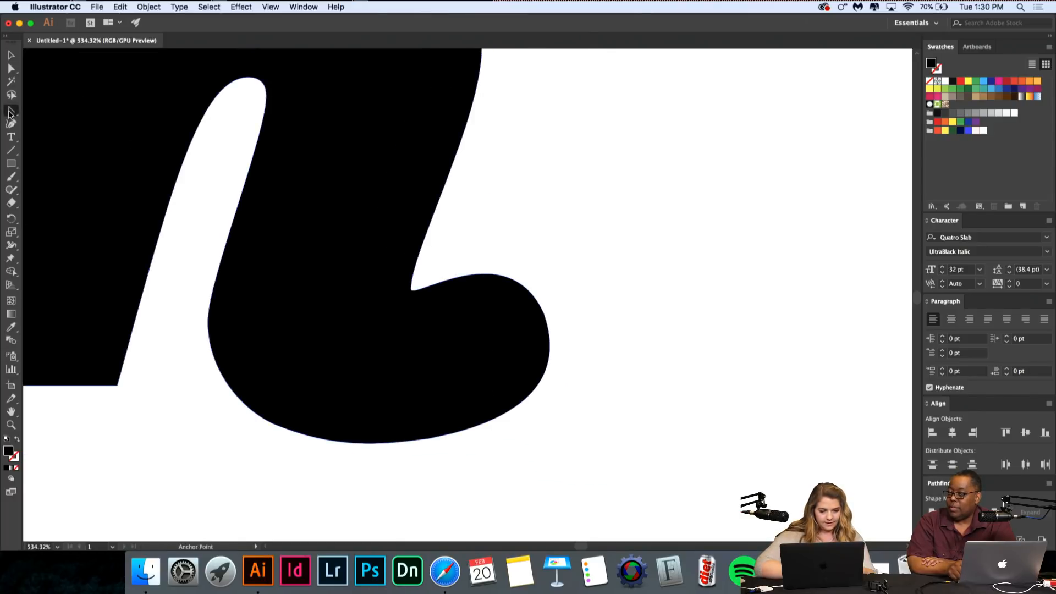
pyautogui.click(423, 287)
pyautogui.scroll(4, 423, 299)
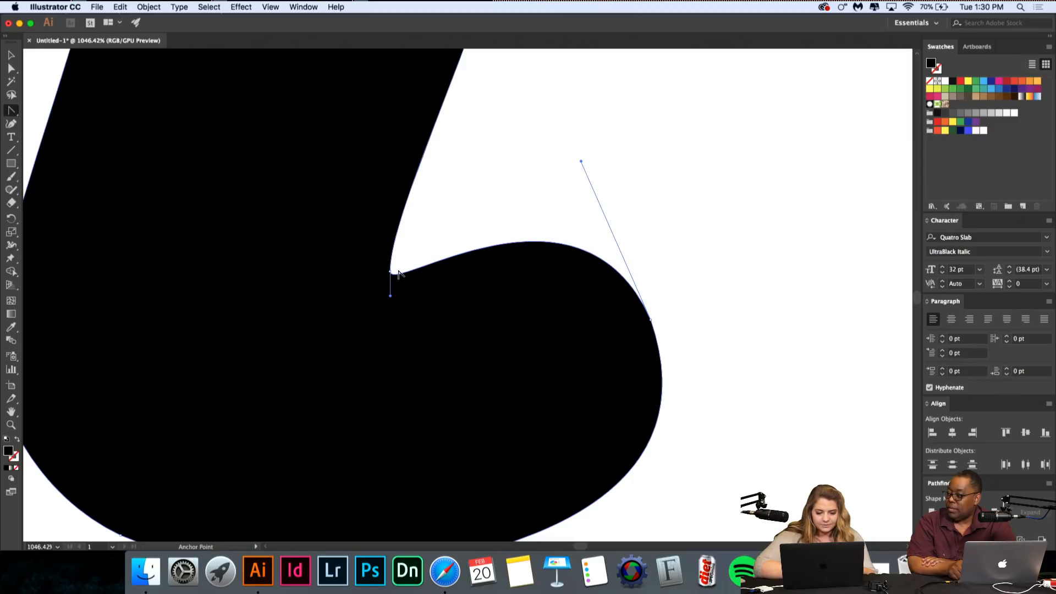
pyautogui.moveTo(390, 271); pyautogui.dragTo(436, 266)
pyautogui.scroll(-2, 436, 266)
pyautogui.scroll(5, 434, 264)
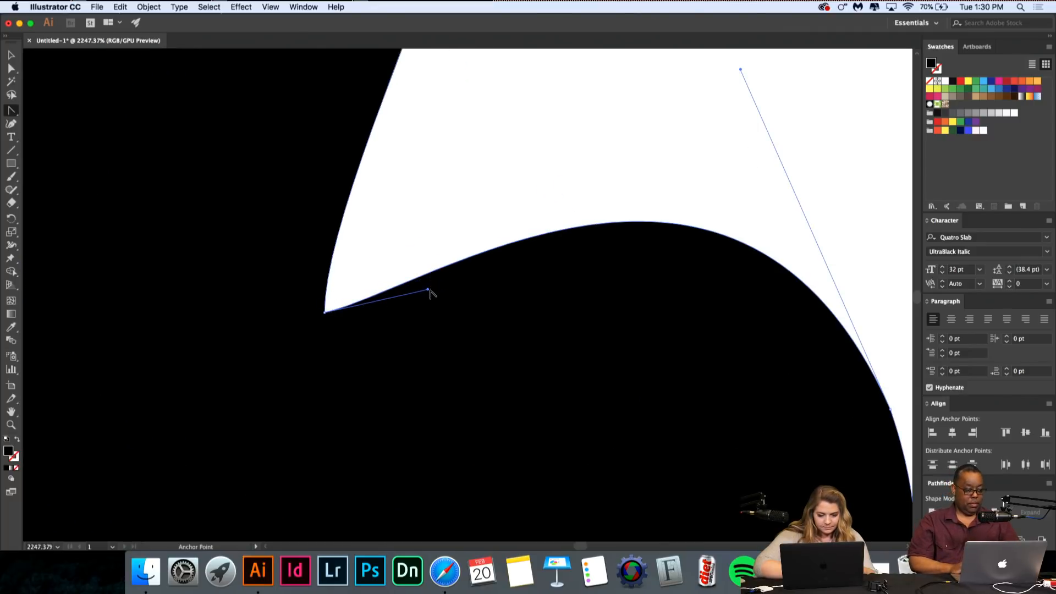
pyautogui.scroll(-6, 430, 273)
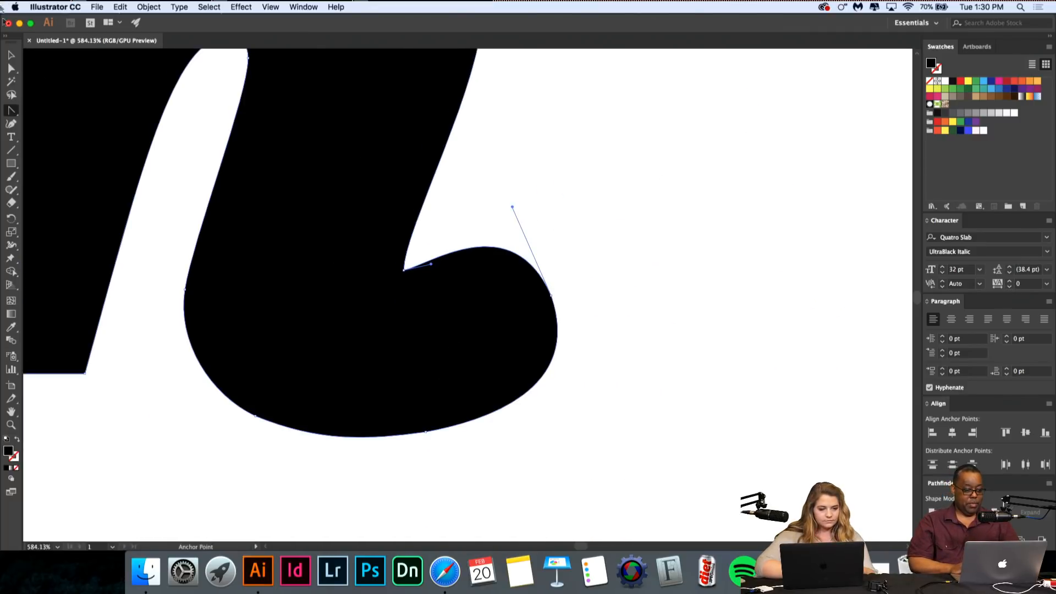
pyautogui.press('v')
pyautogui.scroll(-5, 587, 172)
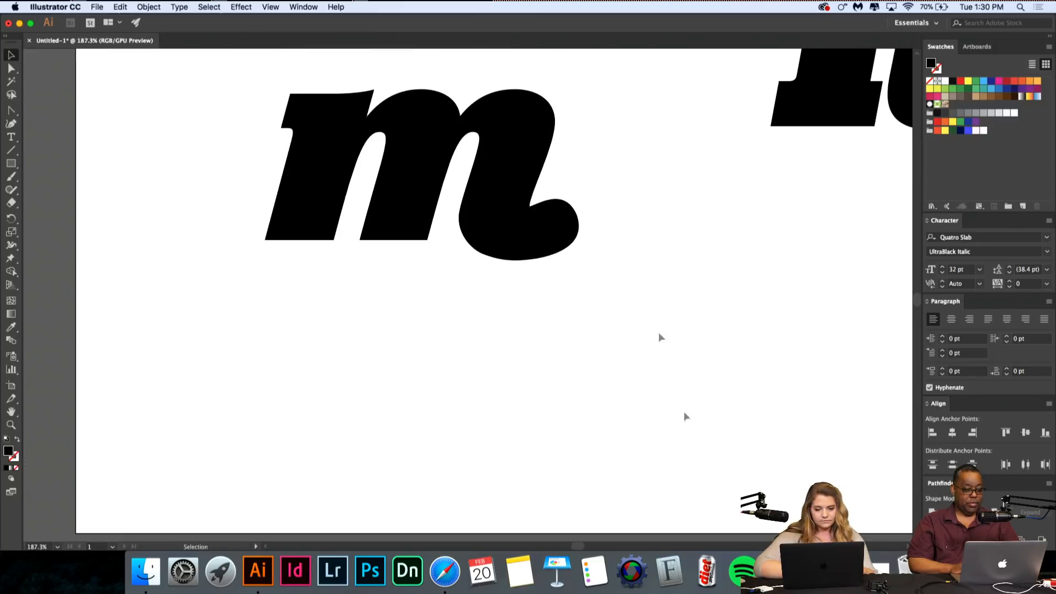
# Step: Reselect the m and redraw the tail tip's outer anchor handles as a slightly shorter, steeper diagonal pair
pyautogui.scroll(4, 684, 445)
pyautogui.scroll(2, 540, 377)
pyautogui.click(510, 381)
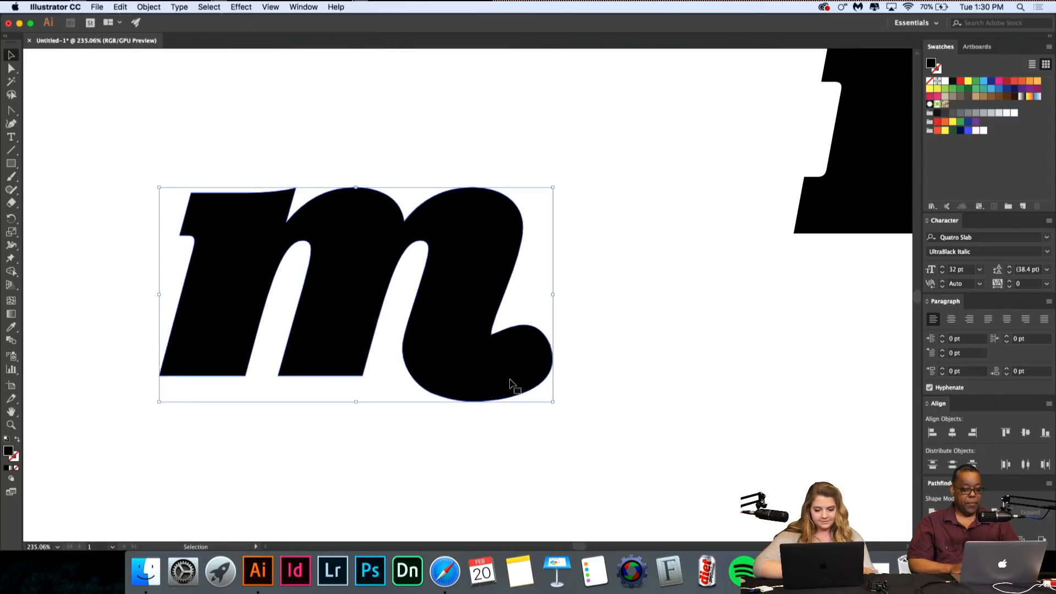
pyautogui.scroll(5, 510, 379)
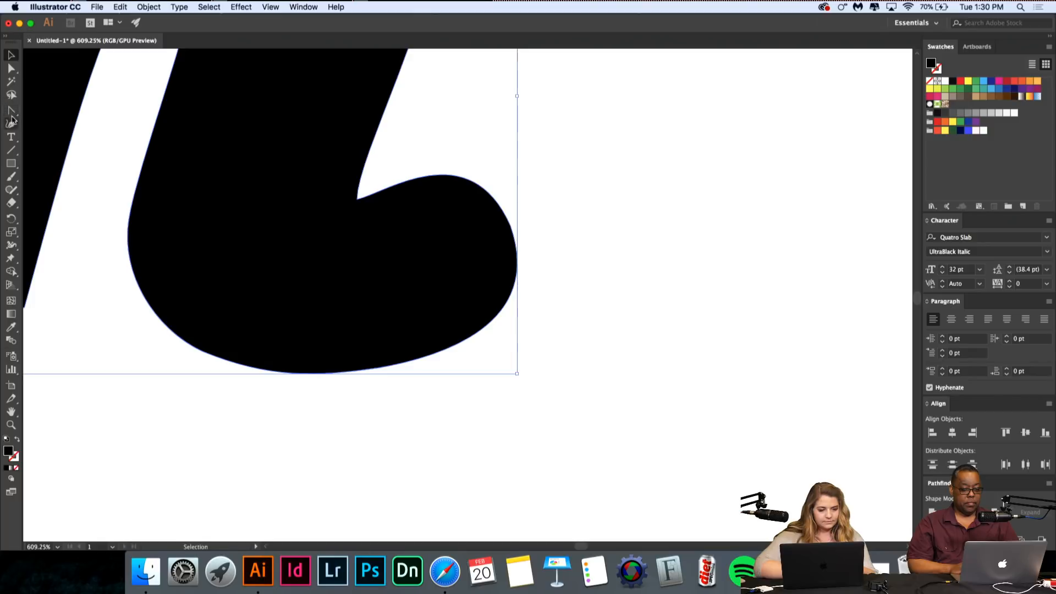
pyautogui.click(12, 115)
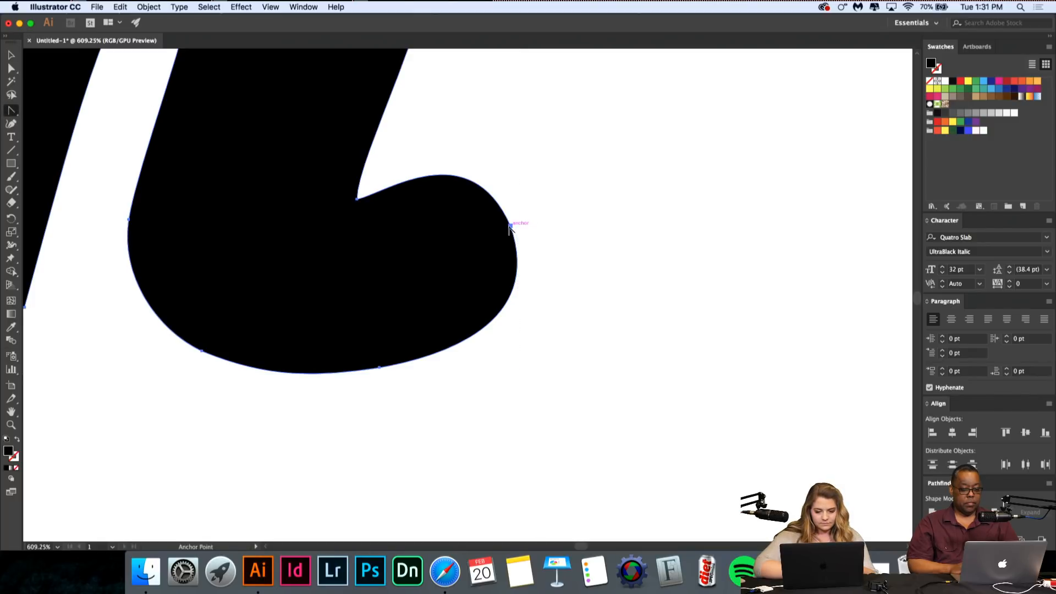
pyautogui.moveTo(510, 227); pyautogui.dragTo(553, 322)
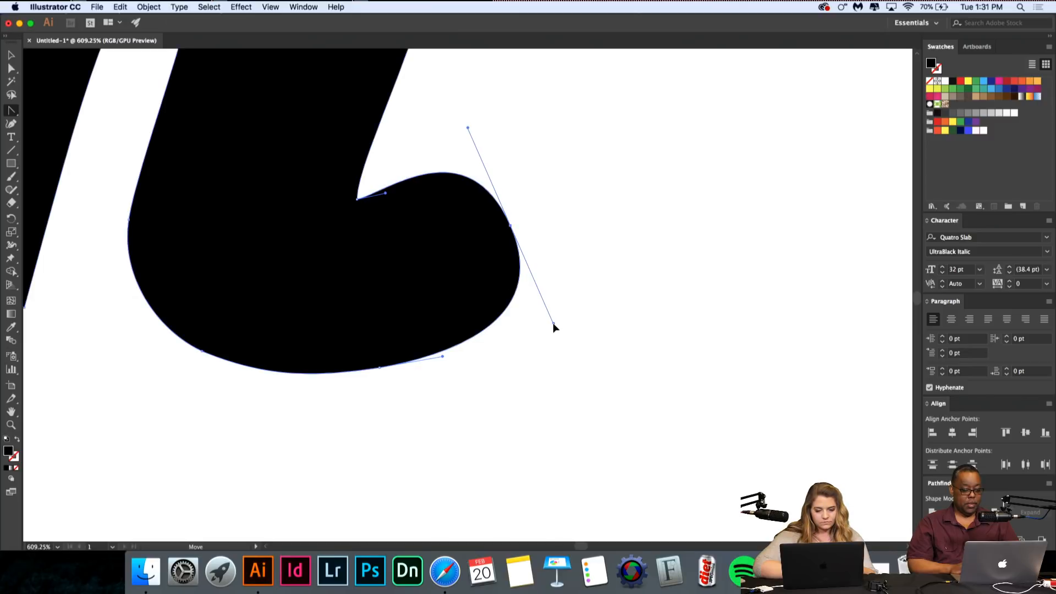
pyautogui.click(510, 226)
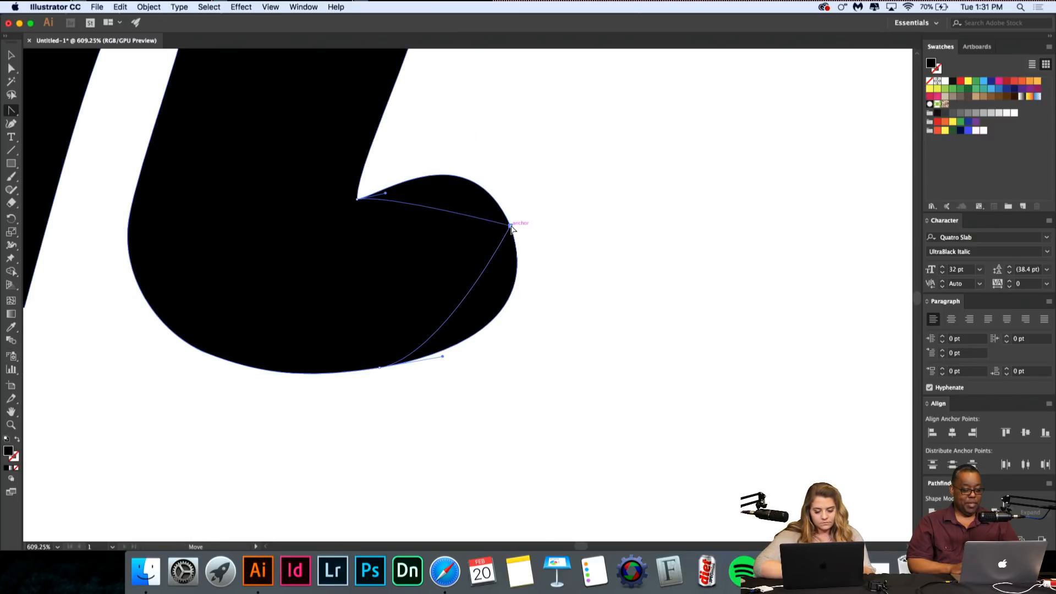
pyautogui.moveTo(511, 226); pyautogui.dragTo(544, 313)
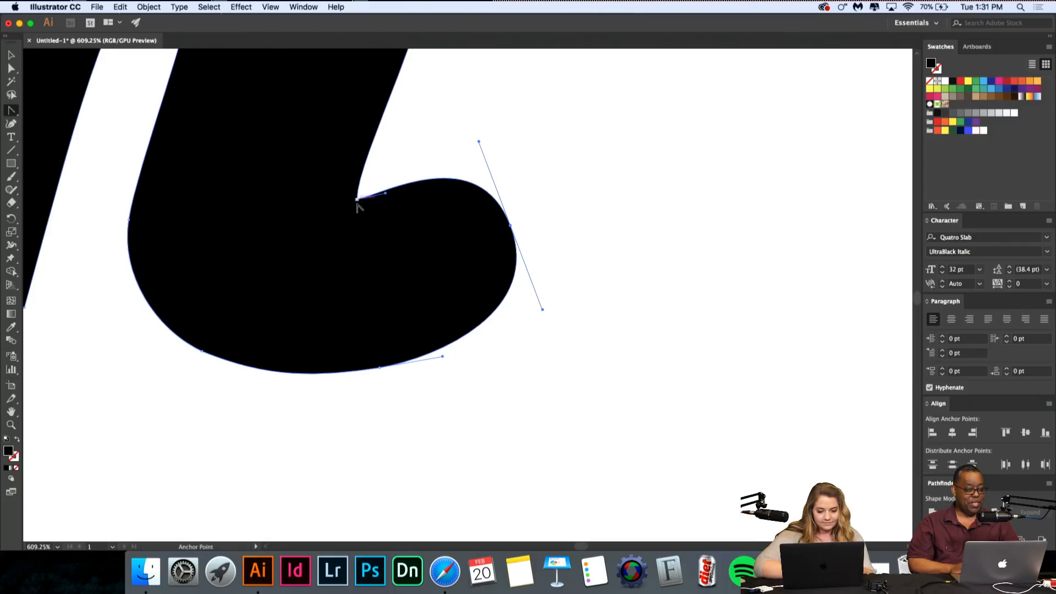
# Step: Give the inner notch anchor very short diagonal handles, extend the tail tip's upper handle slightly, and deselect the letter
pyautogui.moveTo(358, 203); pyautogui.dragTo(352, 205)
pyautogui.scroll(-5, 400, 298)
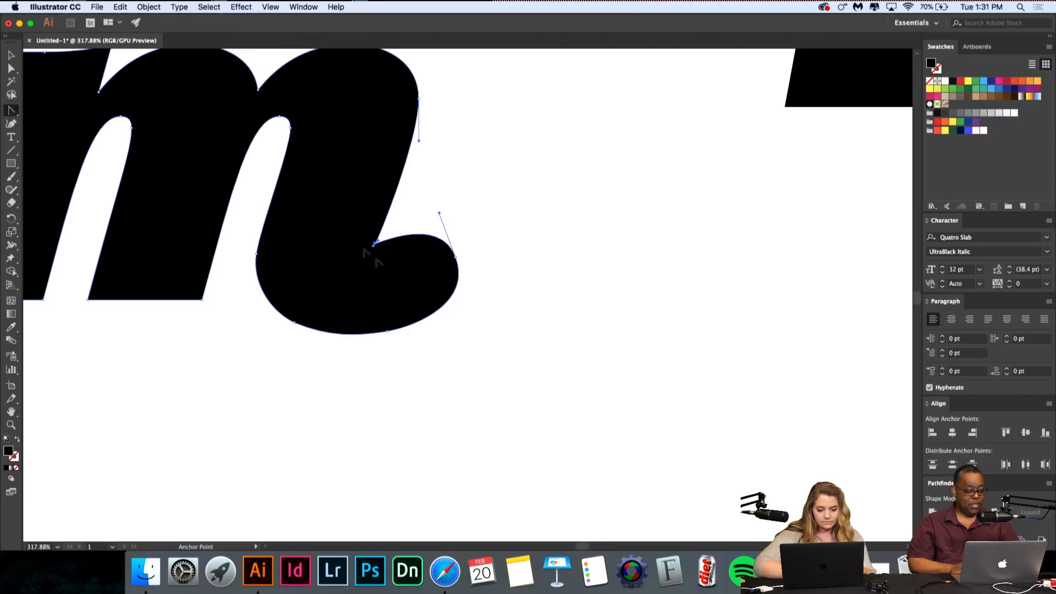
pyautogui.scroll(4, 440, 275)
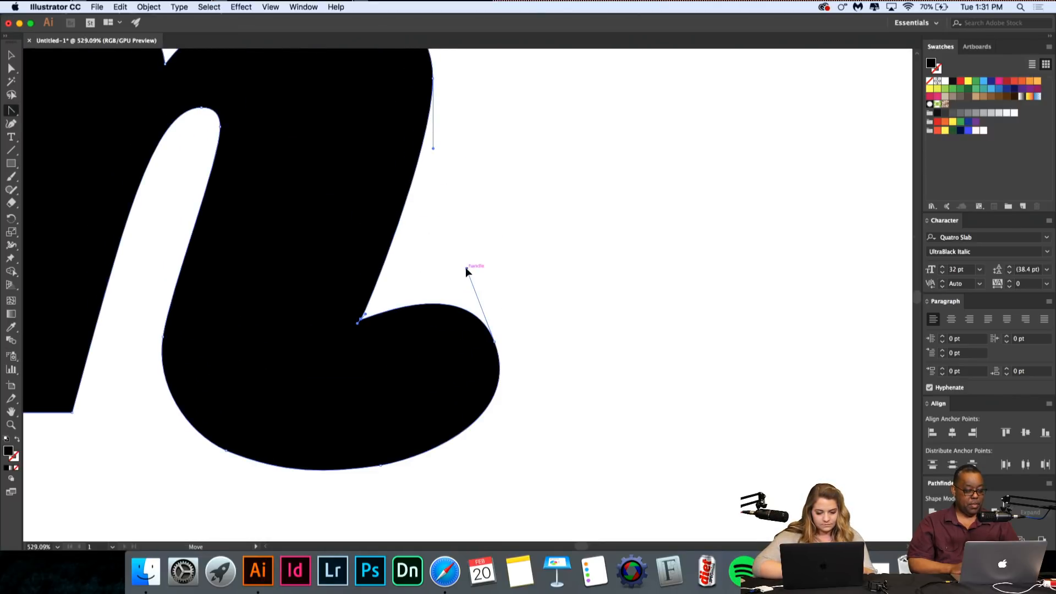
pyautogui.moveTo(467, 269)
pyautogui.mouseDown()
pyautogui.moveTo(447, 279)
pyautogui.moveTo(461, 264)
pyautogui.mouseUp()
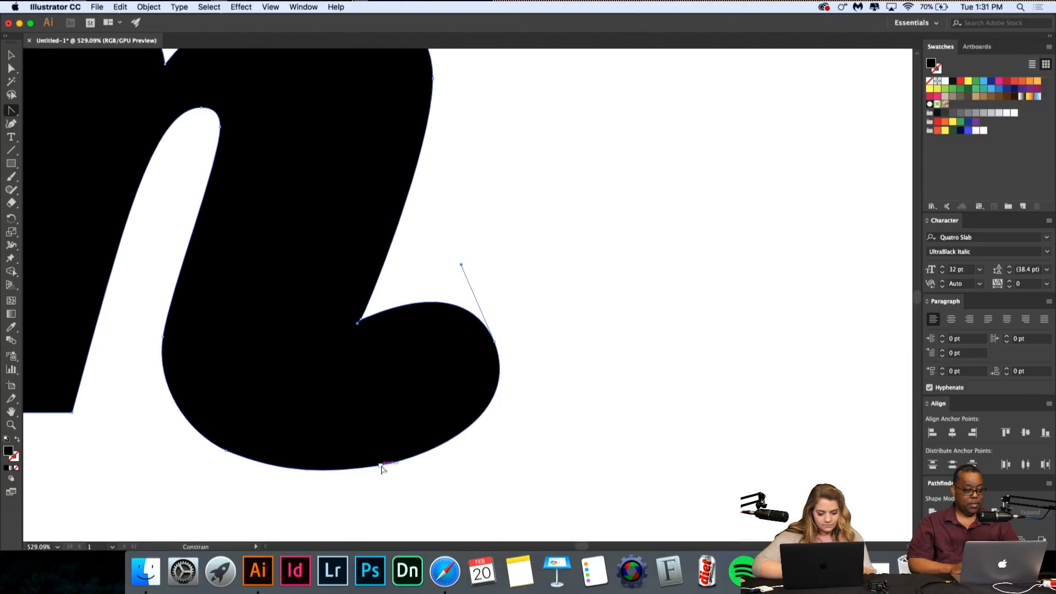
pyautogui.scroll(-5, 380, 469)
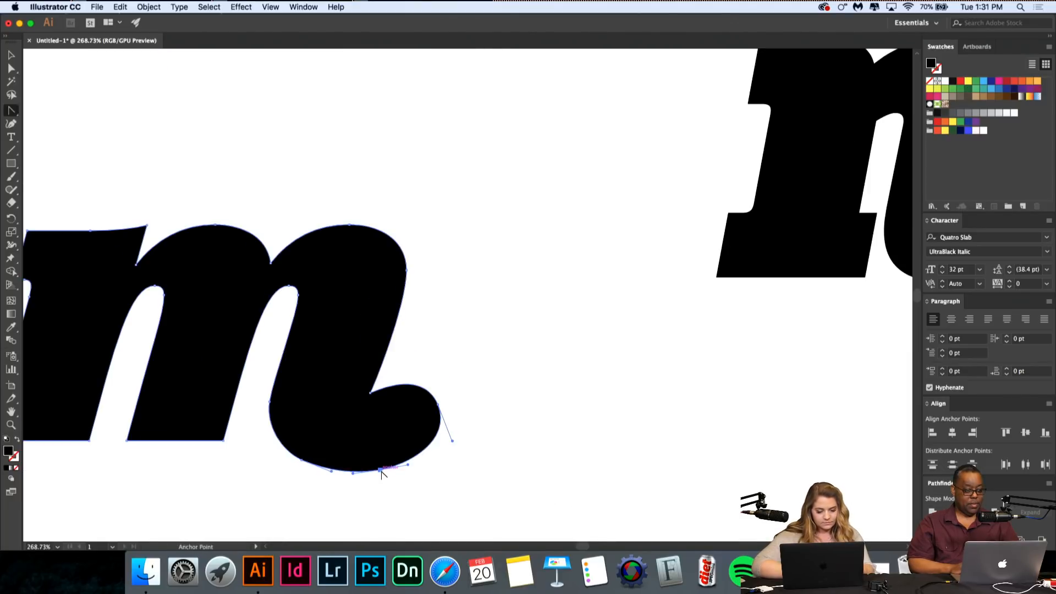
pyautogui.click(11, 55)
pyautogui.click(115, 131)
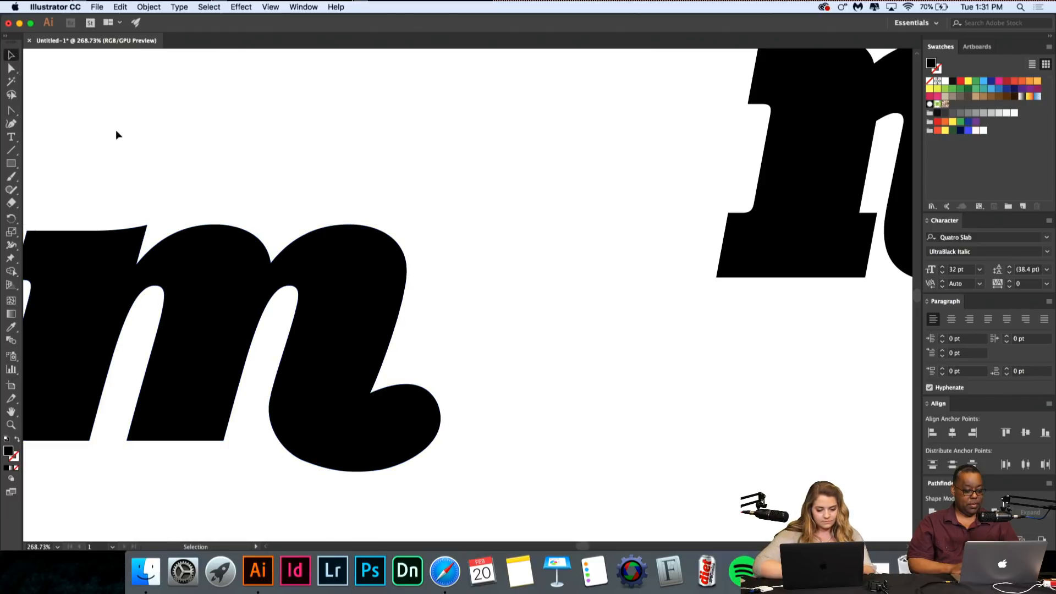
# Step: Undo the last edit to the m and deselect the letter
pyautogui.scroll(-5, 318, 176)
pyautogui.press('super+z')
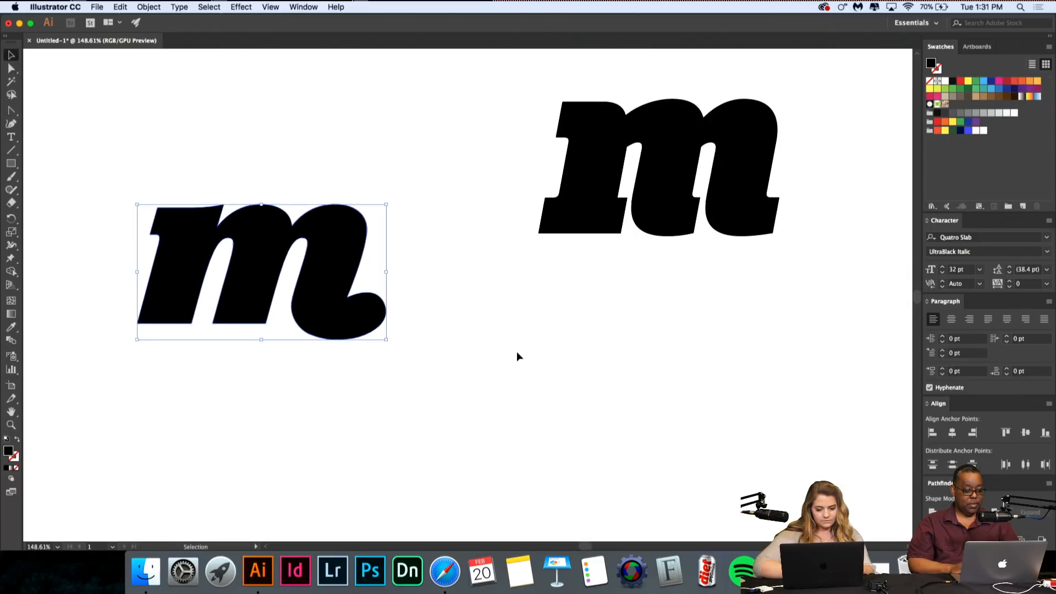
pyautogui.click(517, 352)
# Step: Reselect the m and redraw the handles of the anchor at the tail's lower-left bend as a diagonal pair following the curve
pyautogui.scroll(10, 516, 350)
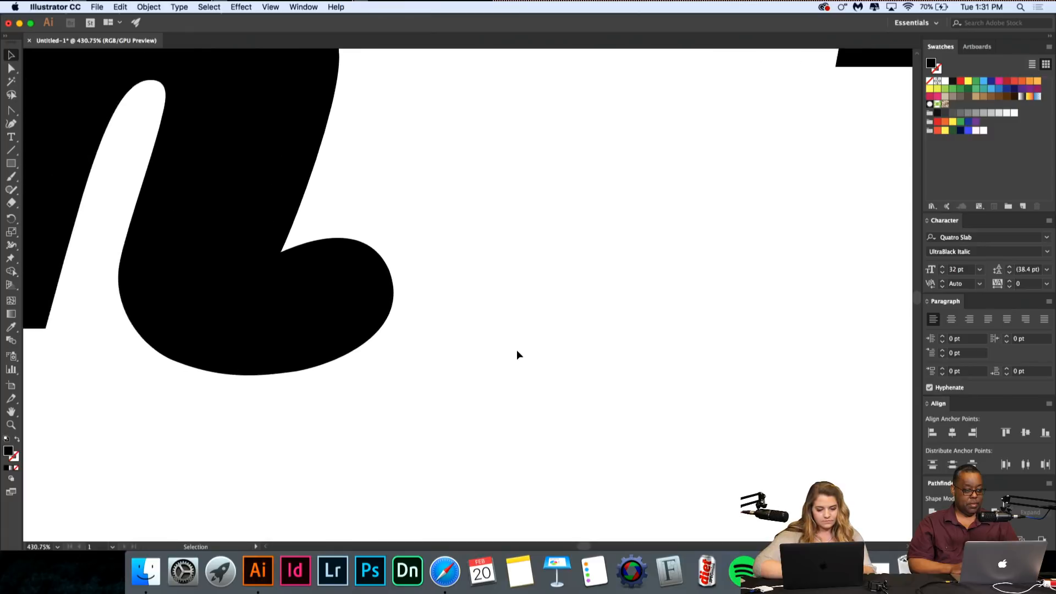
pyautogui.click(491, 341)
pyautogui.scroll(-2, 491, 341)
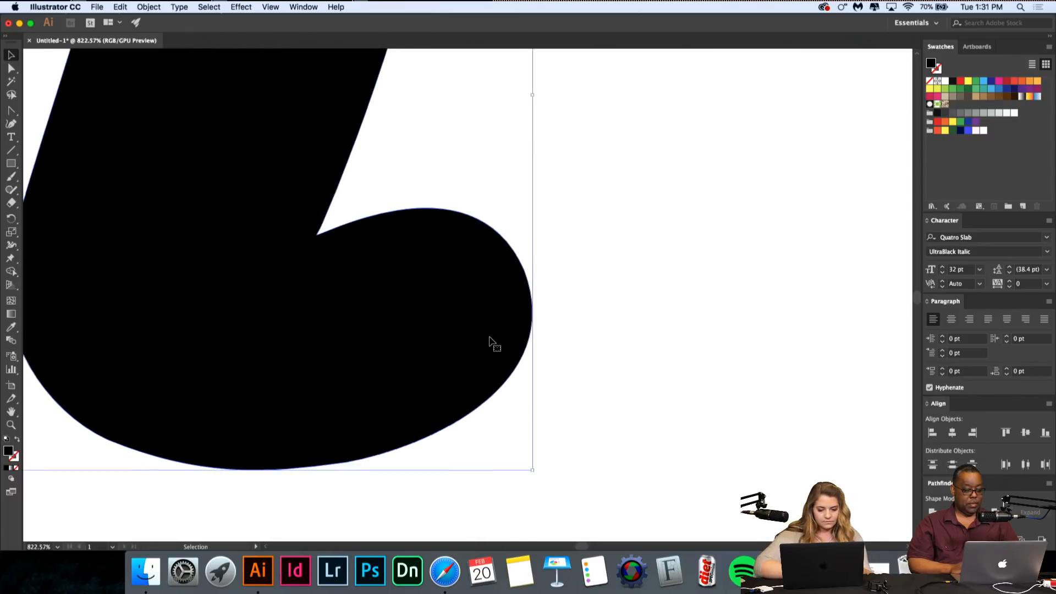
pyautogui.click(15, 111)
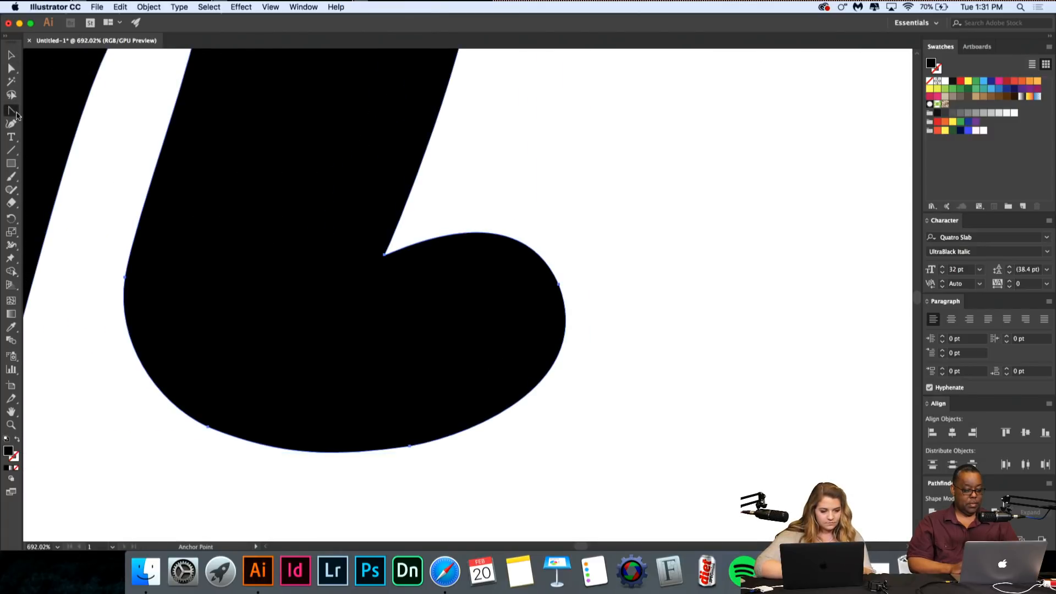
pyautogui.moveTo(209, 428); pyautogui.dragTo(155, 402)
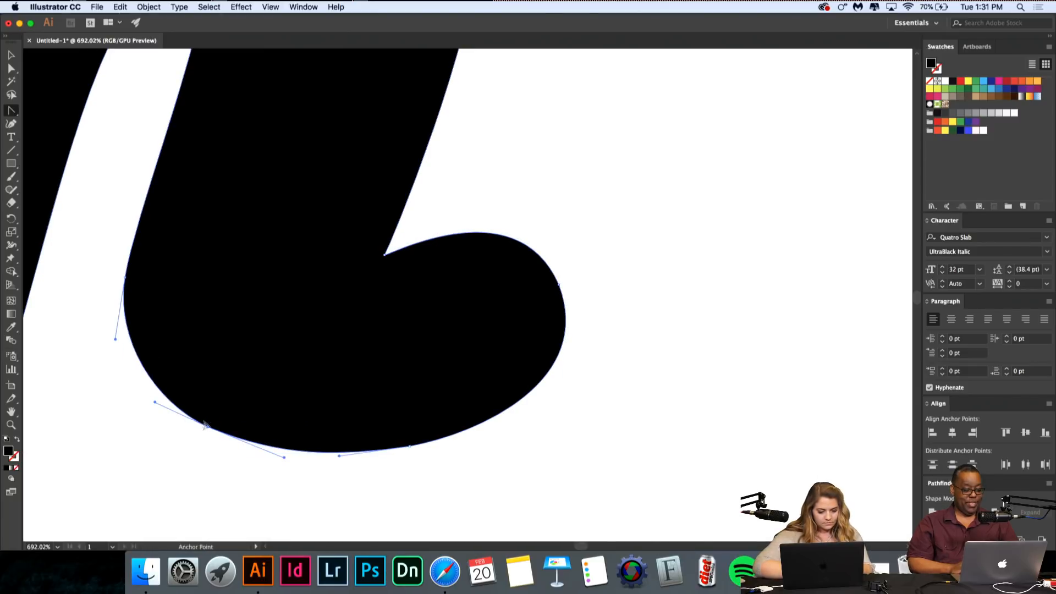
# Step: Fine-tune the handles of the anchor at the tail's lower-left bend, and try a longer, more vertical handle on the anchor above it before undoing that
pyautogui.moveTo(208, 433); pyautogui.dragTo(210, 426)
pyautogui.scroll(-1, 210, 425)
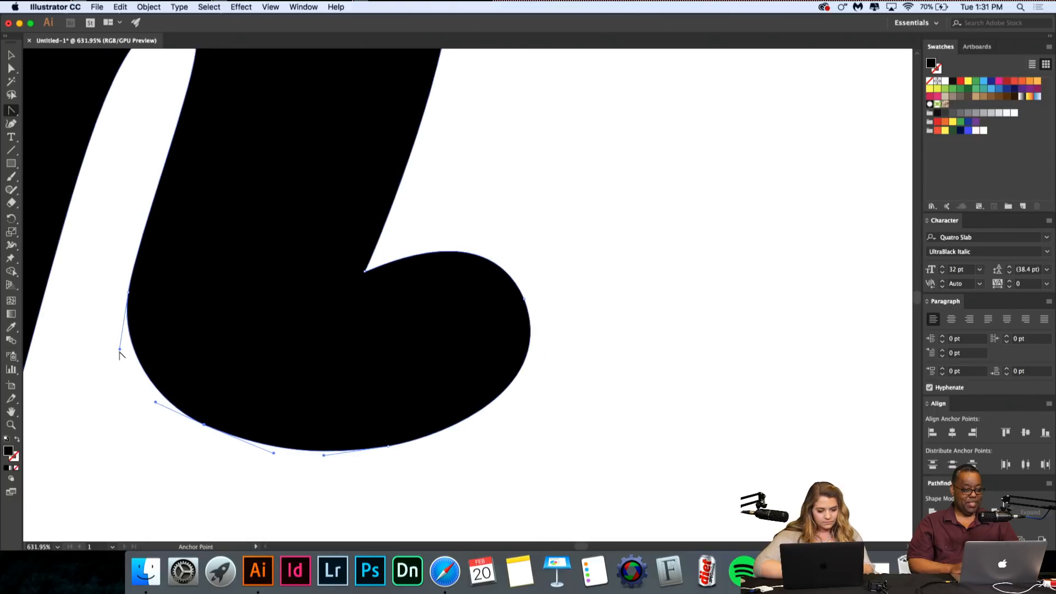
pyautogui.moveTo(119, 352); pyautogui.dragTo(125, 369)
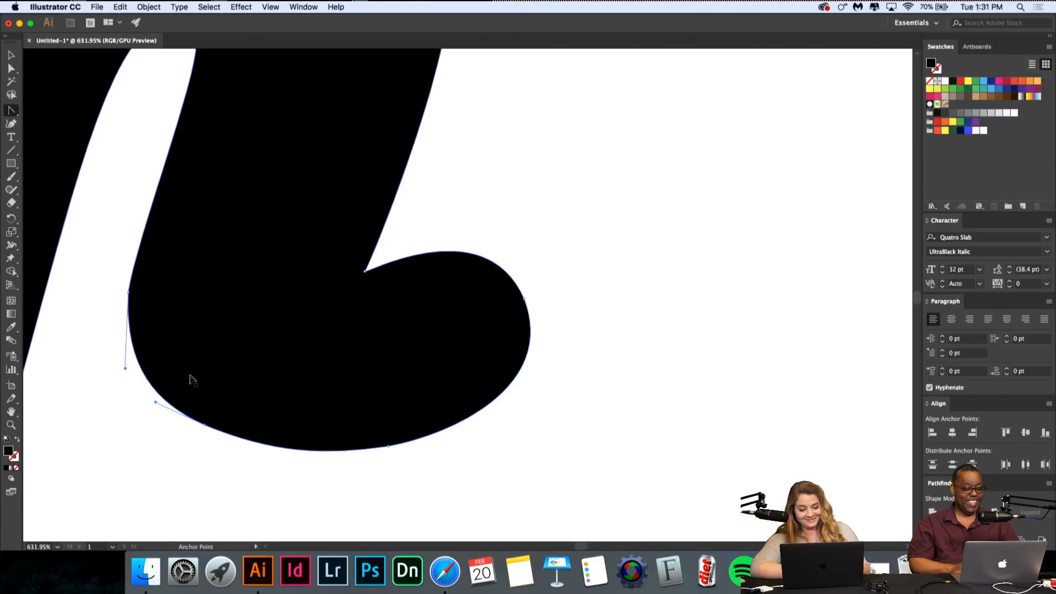
pyautogui.press('super+z')
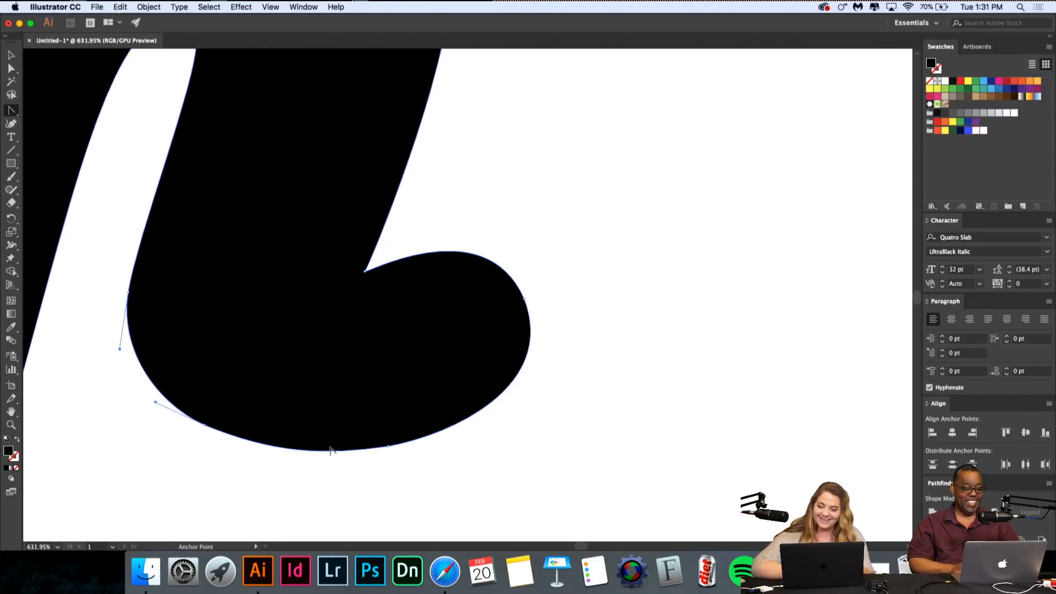
# Step: Redraw the tail tip's outer anchor handles as a steeper diagonal pair, shorten the bottom anchor's handles, and deselect the letter
pyautogui.scroll(-8, 431, 349)
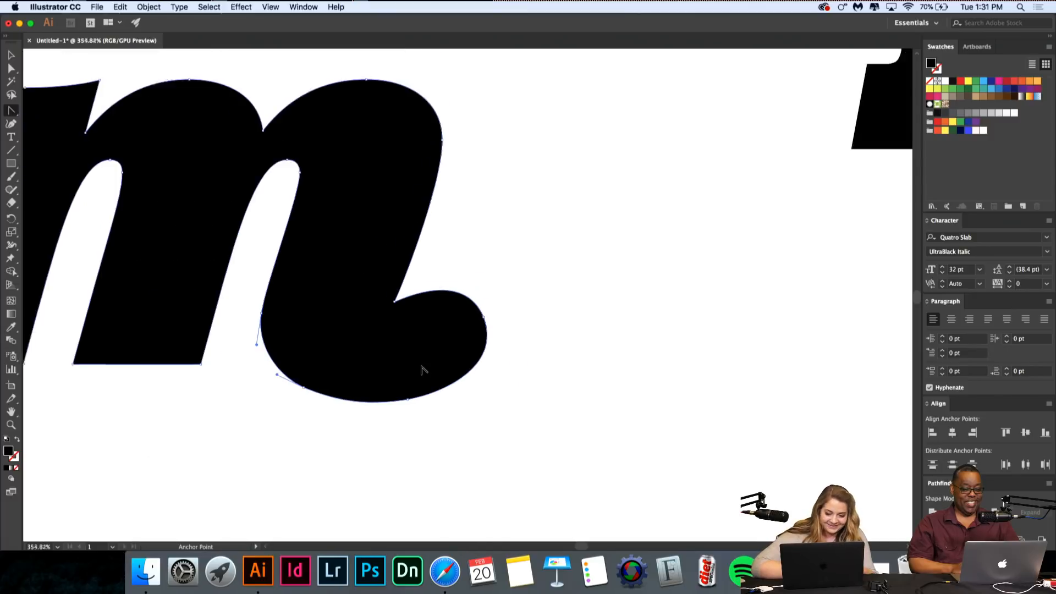
pyautogui.scroll(5, 480, 396)
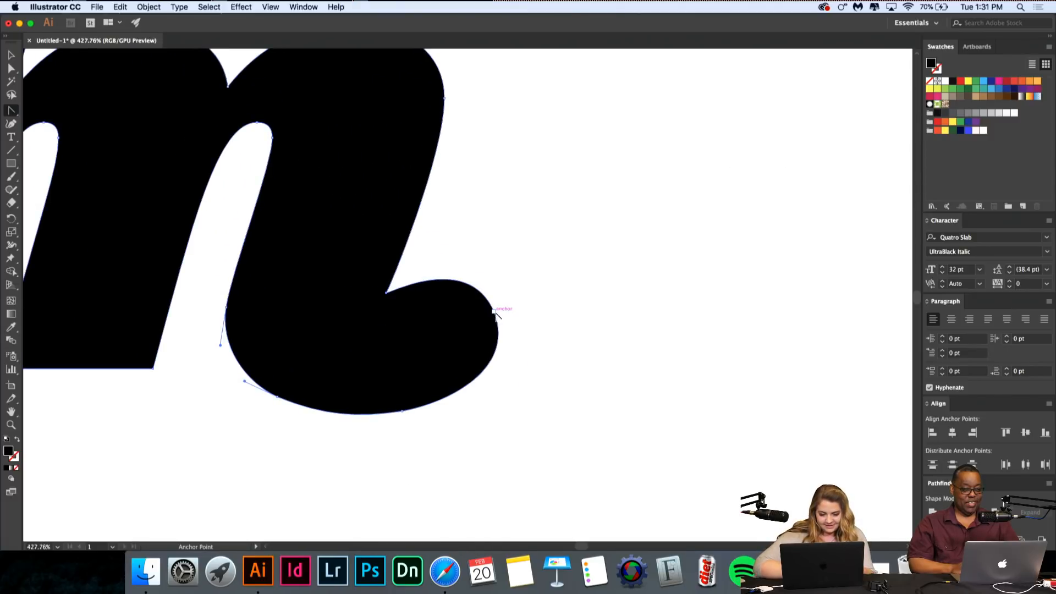
pyautogui.moveTo(493, 312); pyautogui.dragTo(507, 375)
pyautogui.press('super+z')
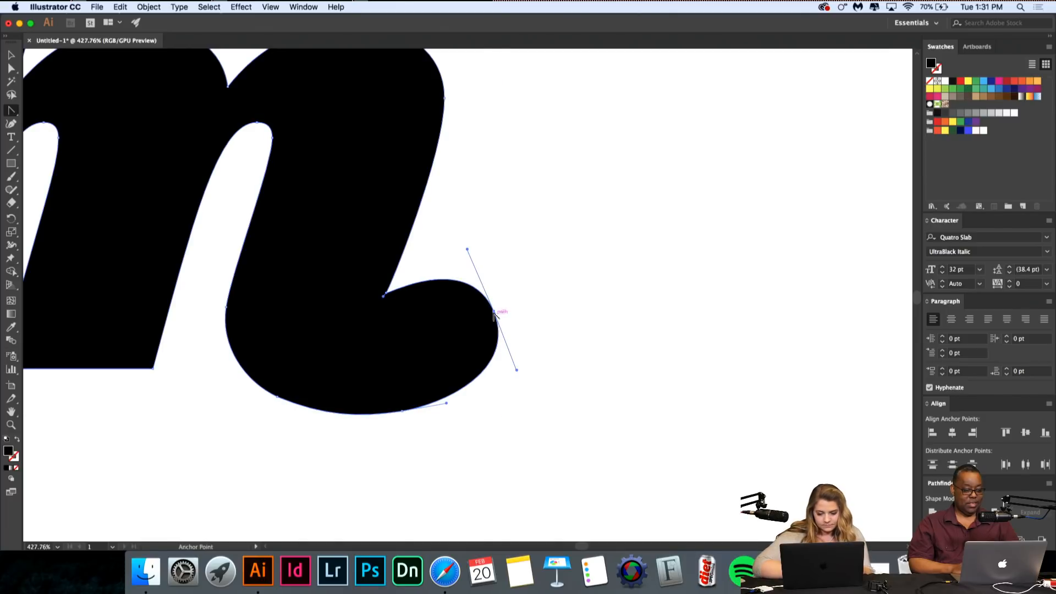
pyautogui.moveTo(494, 314); pyautogui.dragTo(516, 374)
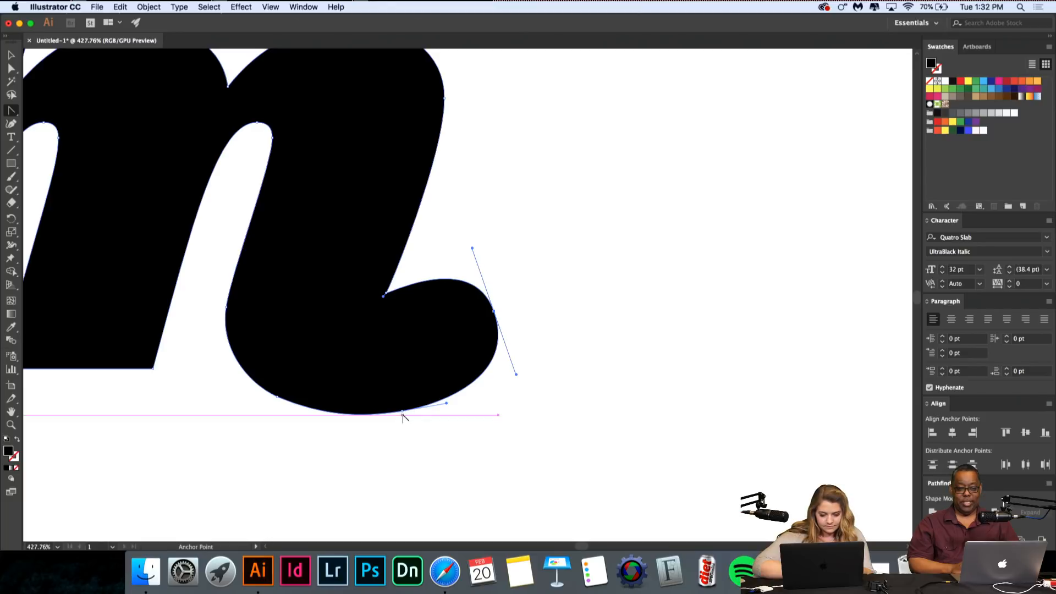
pyautogui.moveTo(402, 411); pyautogui.dragTo(403, 408)
pyautogui.scroll(-5, 421, 391)
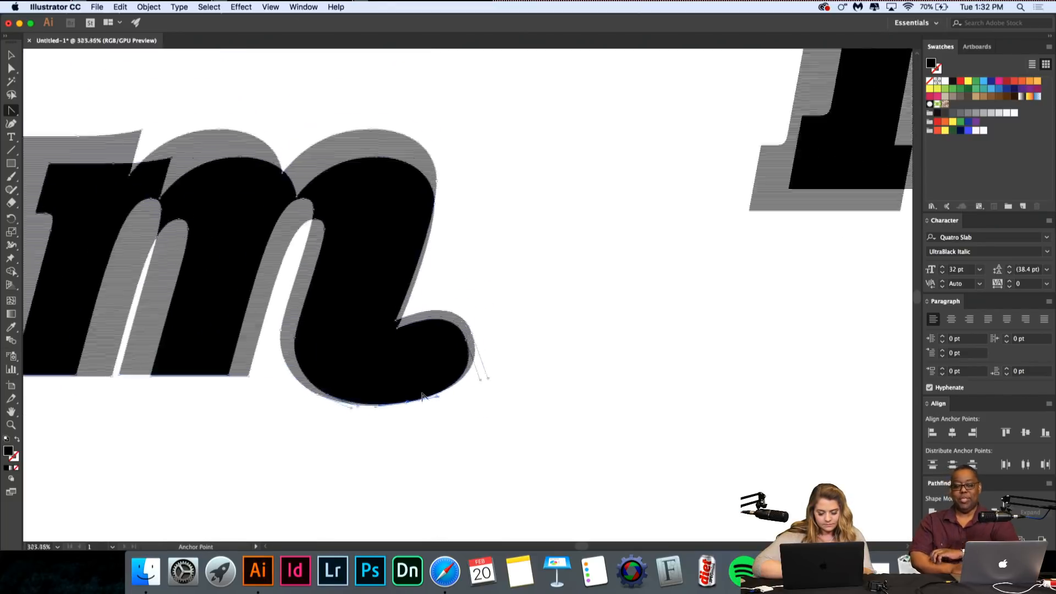
pyautogui.press('v')
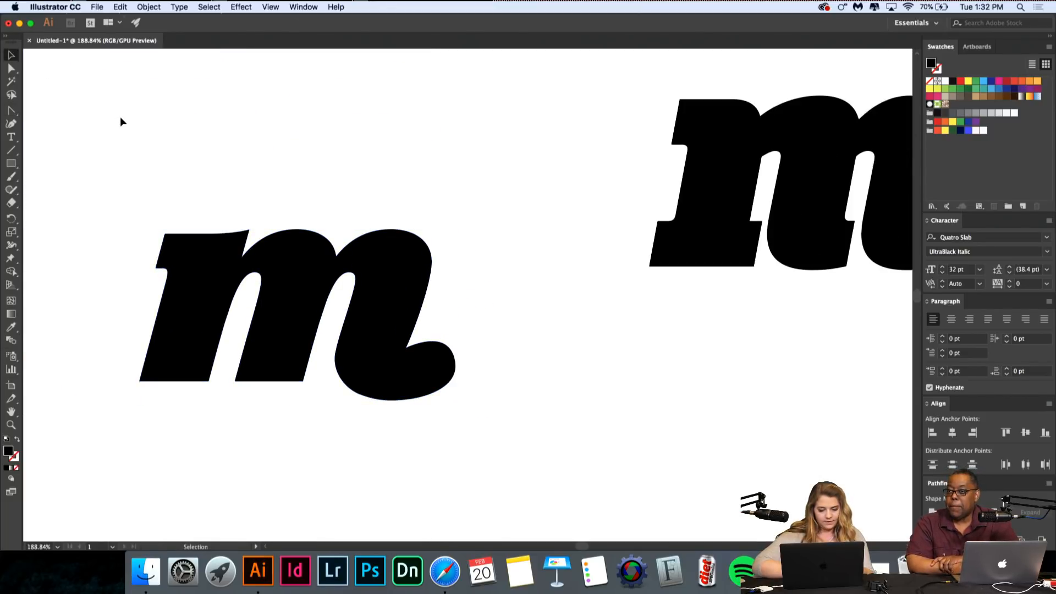
# Step: Duplicate the customized m above and slightly right of the original, and deselect the copy
pyautogui.scroll(-3, 364, 242)
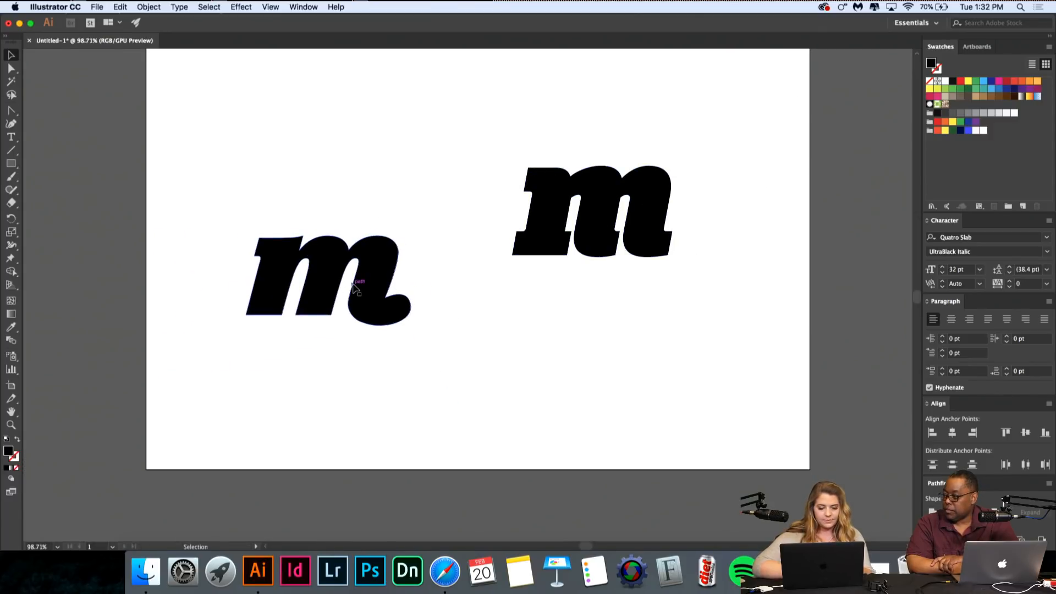
pyautogui.scroll(1, 414, 342)
pyautogui.moveTo(367, 266); pyautogui.dragTo(418, 141)
pyautogui.scroll(3, 417, 144)
pyautogui.click(486, 126)
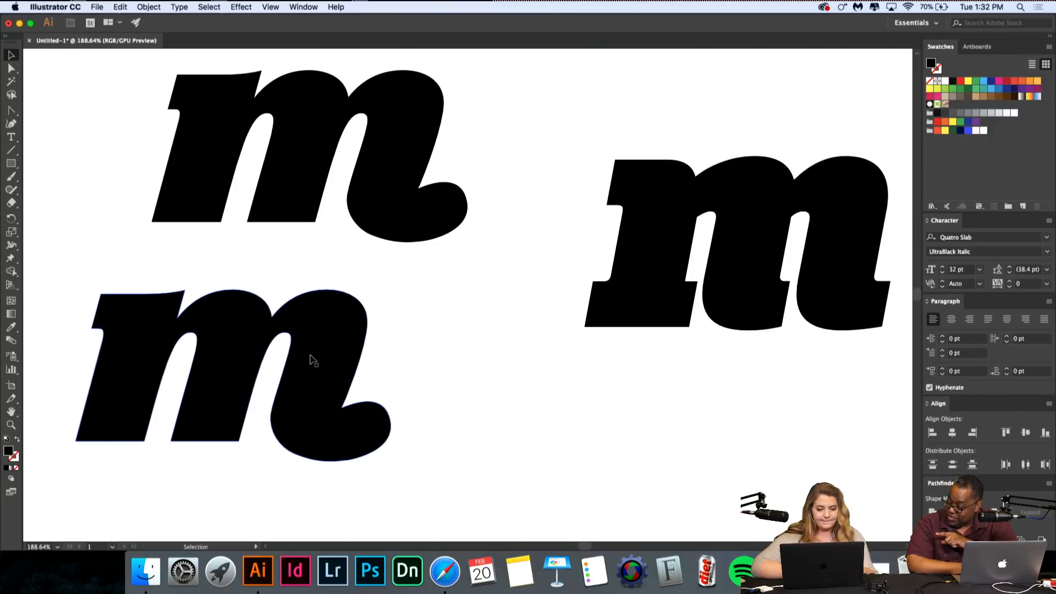
# Step: Delete the slab-serif m that stands beside the two customized letters
pyautogui.click(701, 219)
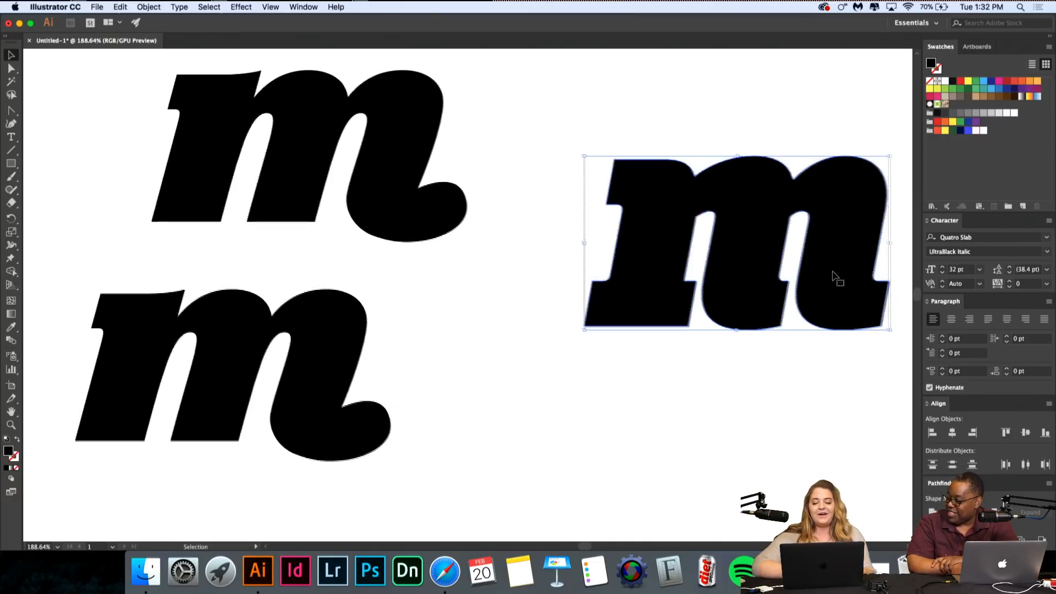
pyautogui.hscroll(3, 839, 266)
pyautogui.scroll(-3, 838, 266)
pyautogui.scroll(2, 838, 266)
pyautogui.press('super+shift+a')
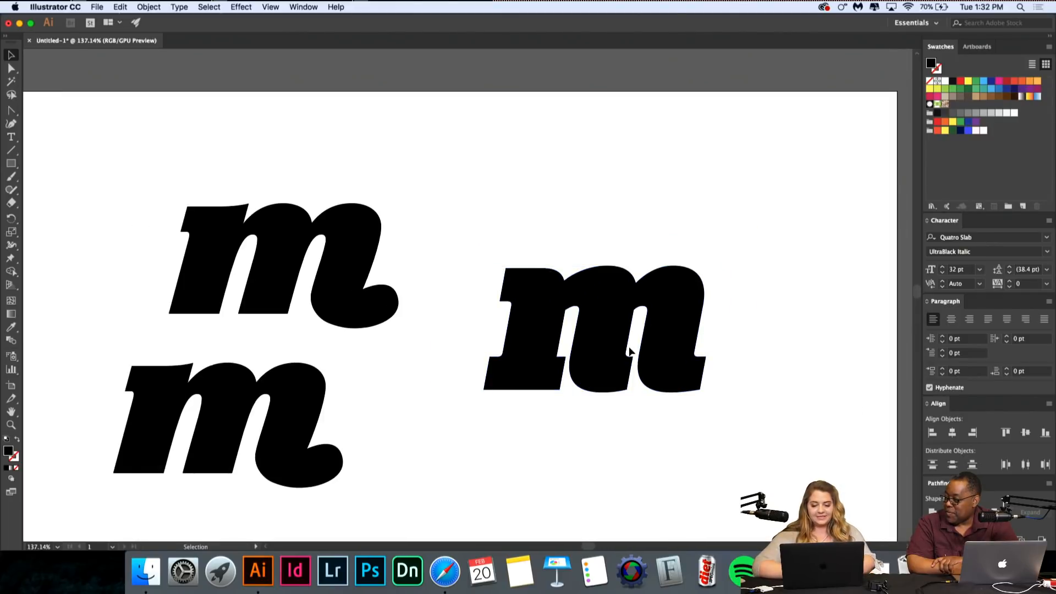
pyautogui.moveTo(585, 365); pyautogui.dragTo(688, 229)
pyautogui.press('Delete')
# Step: Add a new point text reading "m" in the empty area beside the customized letters
pyautogui.click(11, 139)
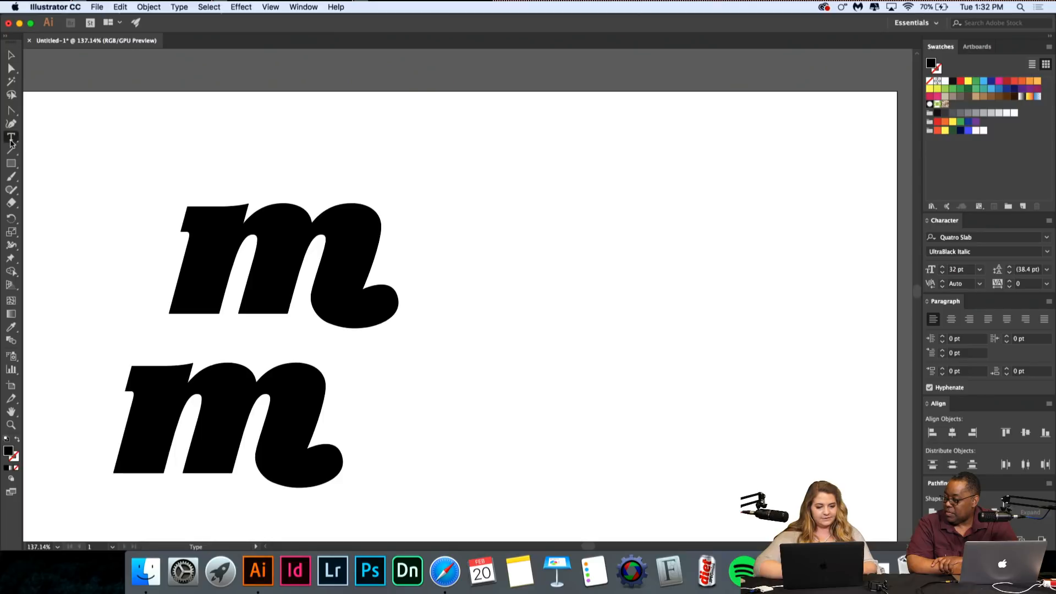
pyautogui.click(606, 308)
pyautogui.write('m')
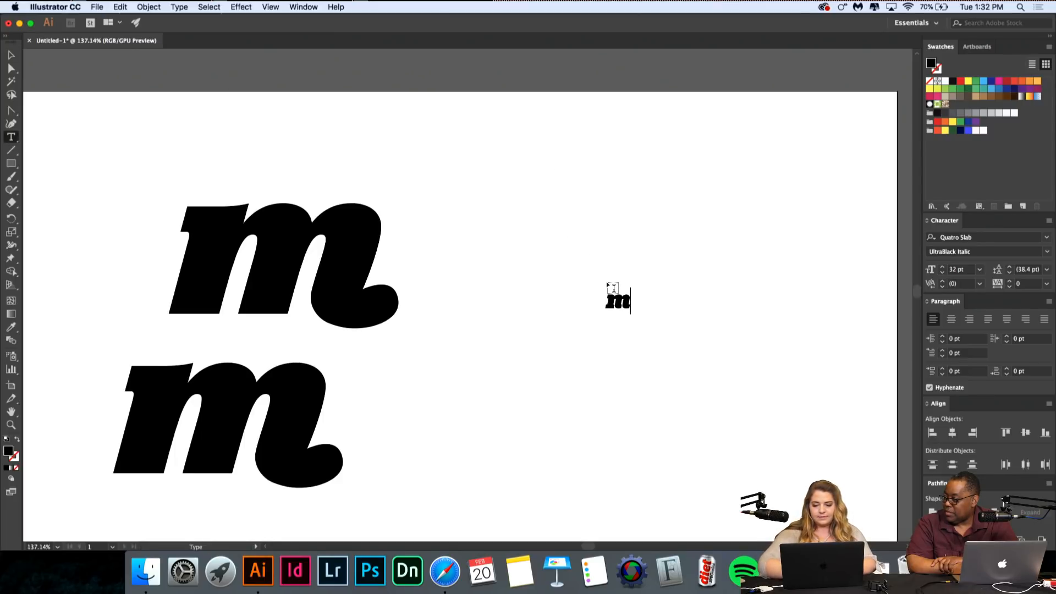
pyautogui.press('Escape')
# Step: Set the new m's font to Jubilat Black Italic
pyautogui.click(1009, 238)
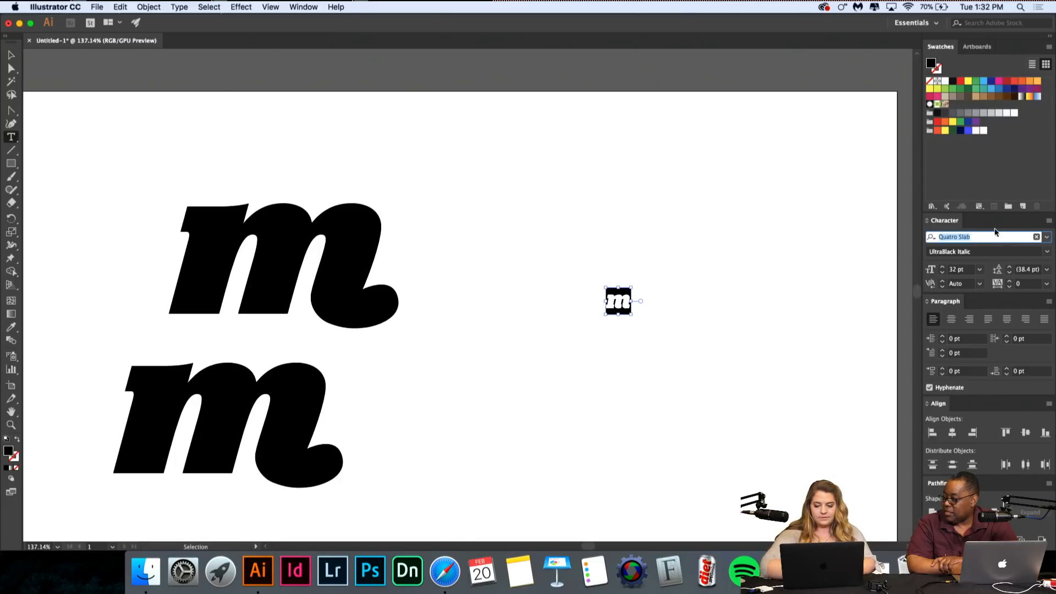
pyautogui.write('juhbi')
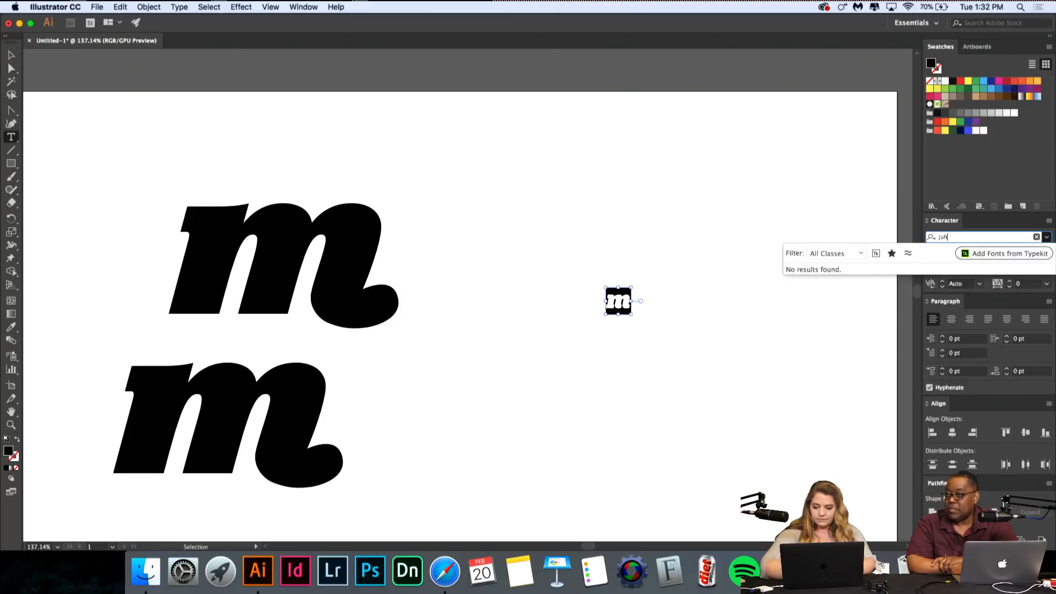
pyautogui.press('BackSpace')
pyautogui.press('BackSpace')
pyautogui.write('bil')
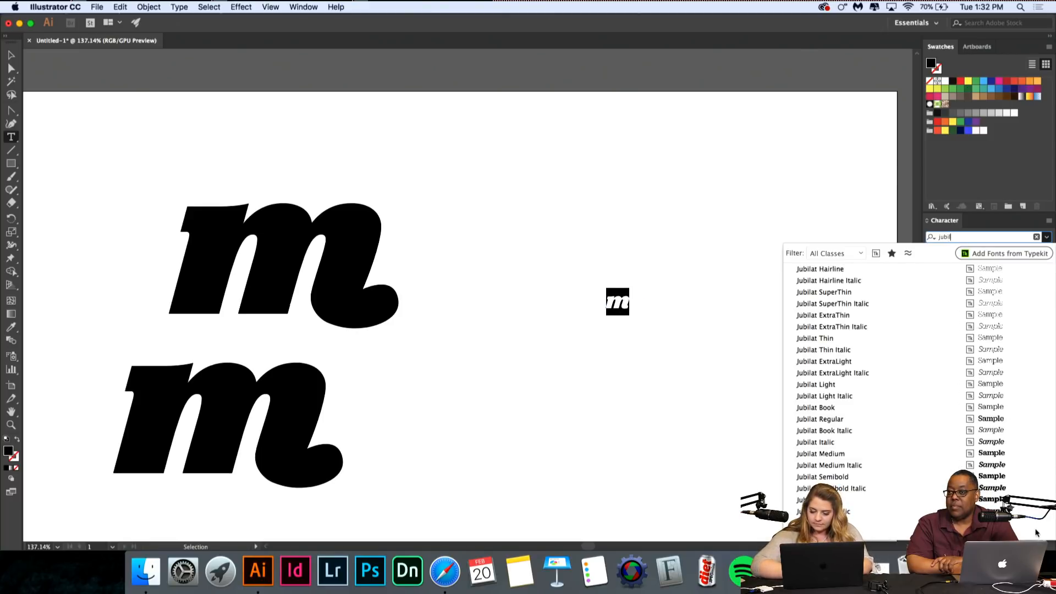
pyautogui.click(1036, 533)
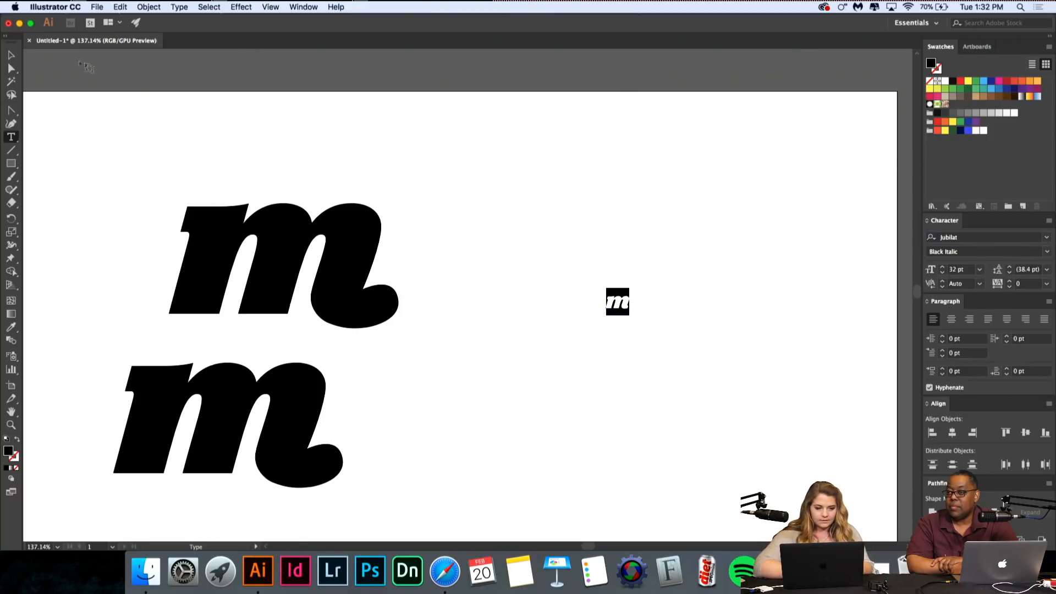
# Step: Scale the new m up to about 272 pt, place it beside the two customized letters, and deselect it
pyautogui.click(7, 56)
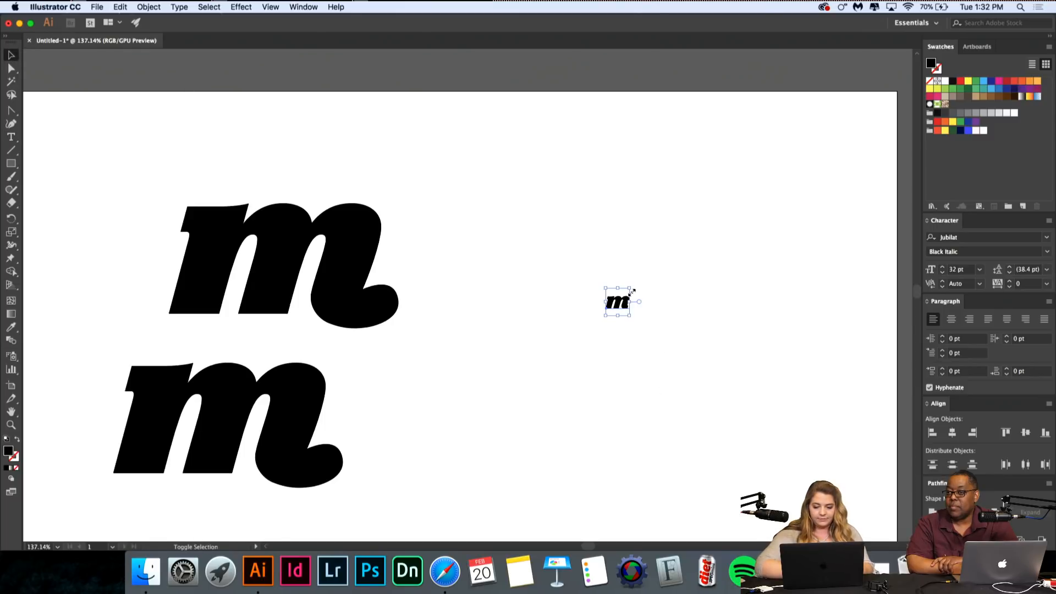
pyautogui.moveTo(631, 289); pyautogui.dragTo(806, 85)
pyautogui.moveTo(789, 208); pyautogui.dragTo(736, 304)
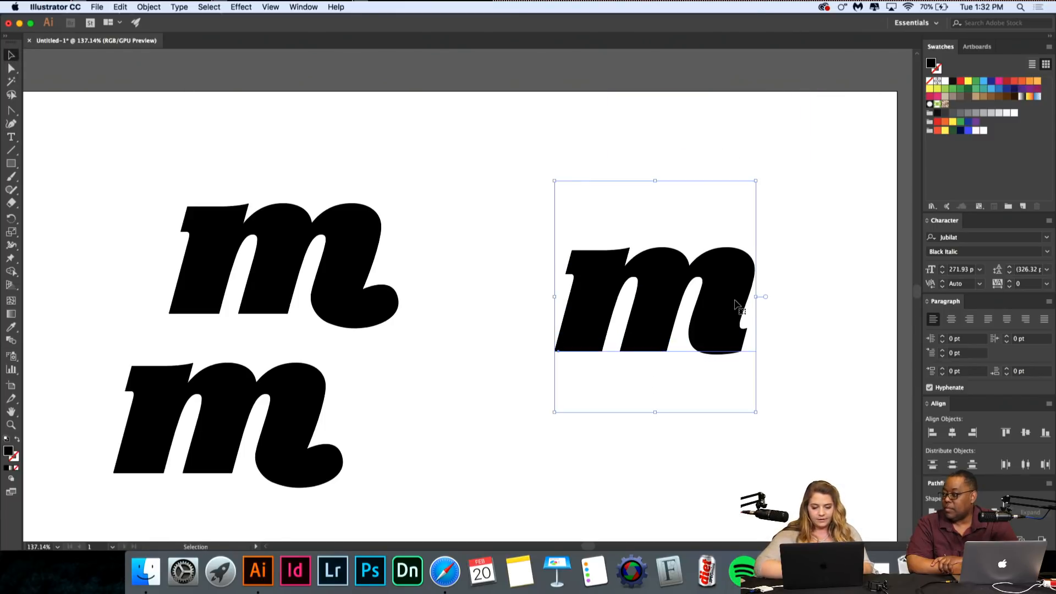
pyautogui.scroll(-3, 751, 312)
pyautogui.hscroll(4, 751, 312)
pyautogui.click(726, 304)
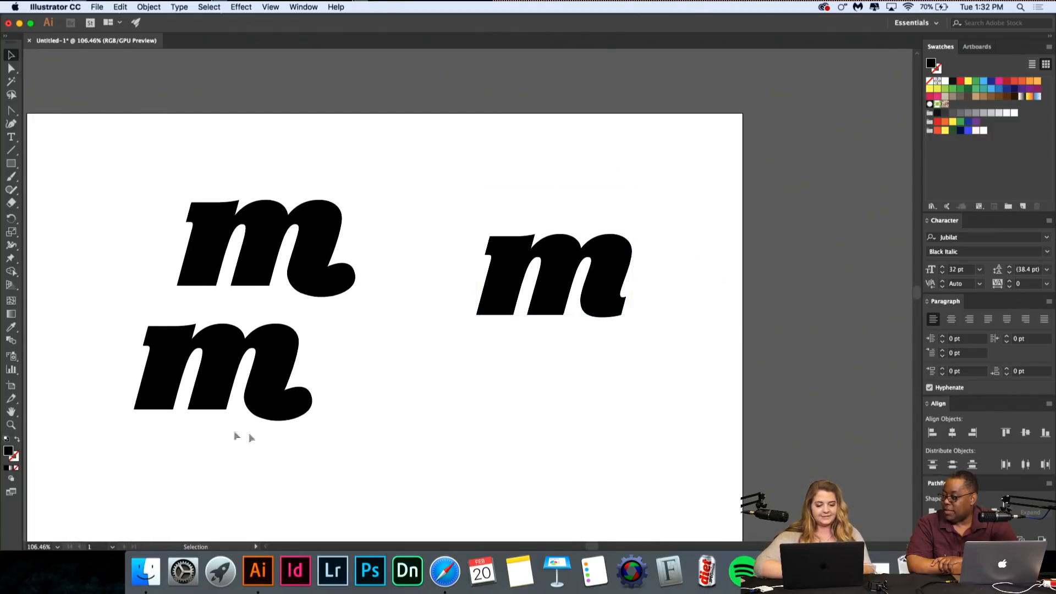
# Step: Switch from the Anchor Point tool to the Pen tool with the upper m selected, and deselect the letter
pyautogui.scroll(10, 365, 438)
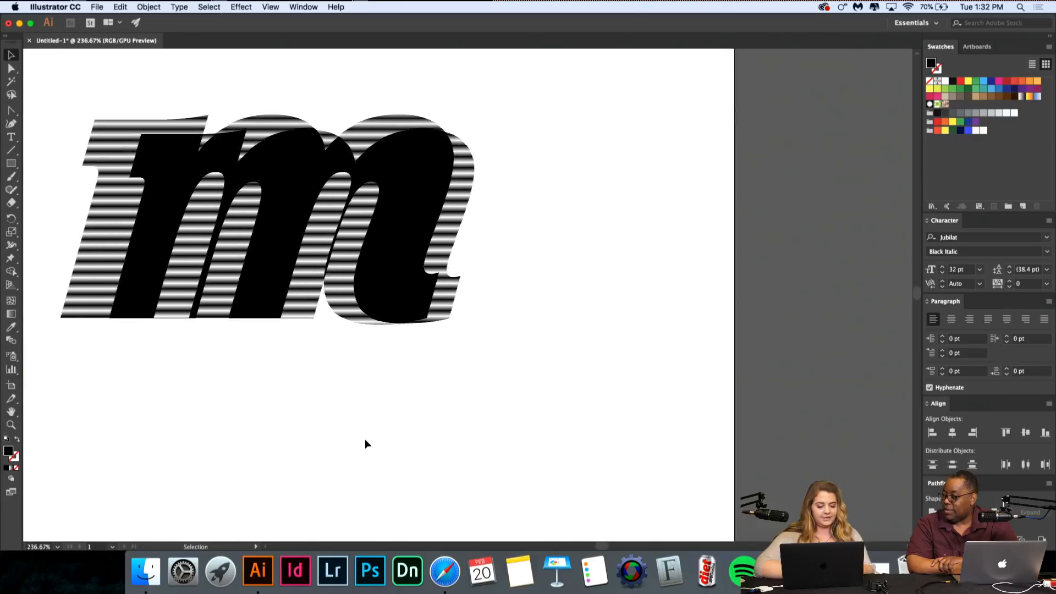
pyautogui.hscroll(-15, 364, 438)
pyautogui.scroll(-3, 364, 437)
pyautogui.scroll(-10, 417, 333)
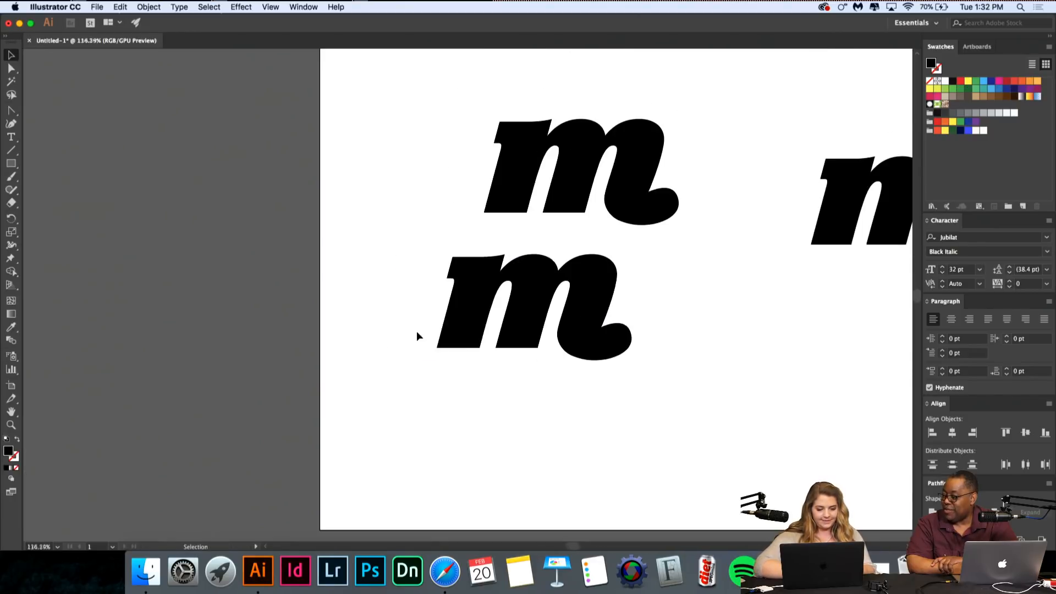
pyautogui.hscroll(3, 506, 361)
pyautogui.click(552, 200)
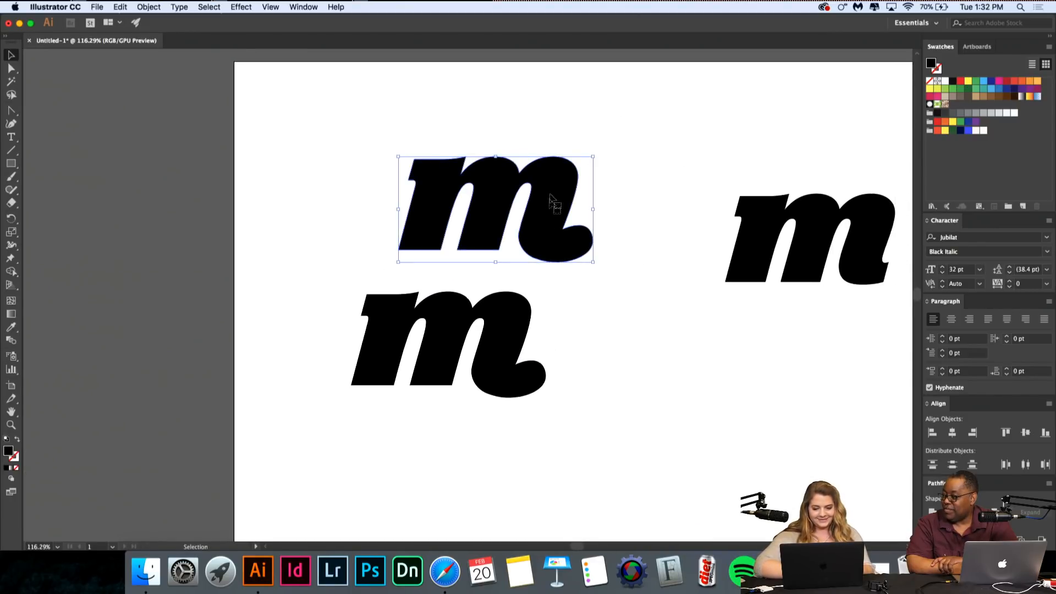
pyautogui.click(11, 113)
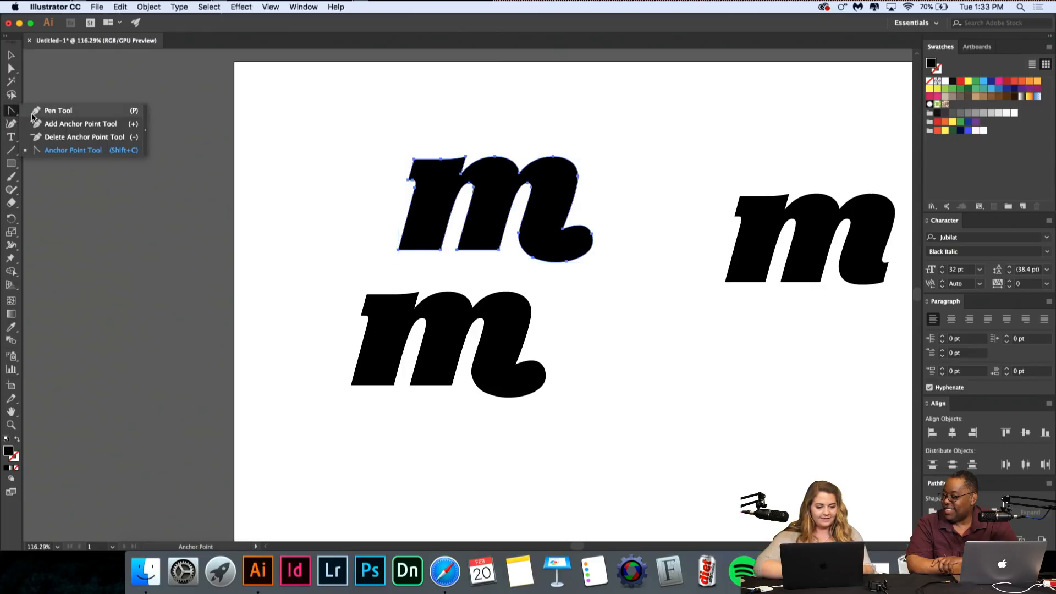
pyautogui.click(34, 114)
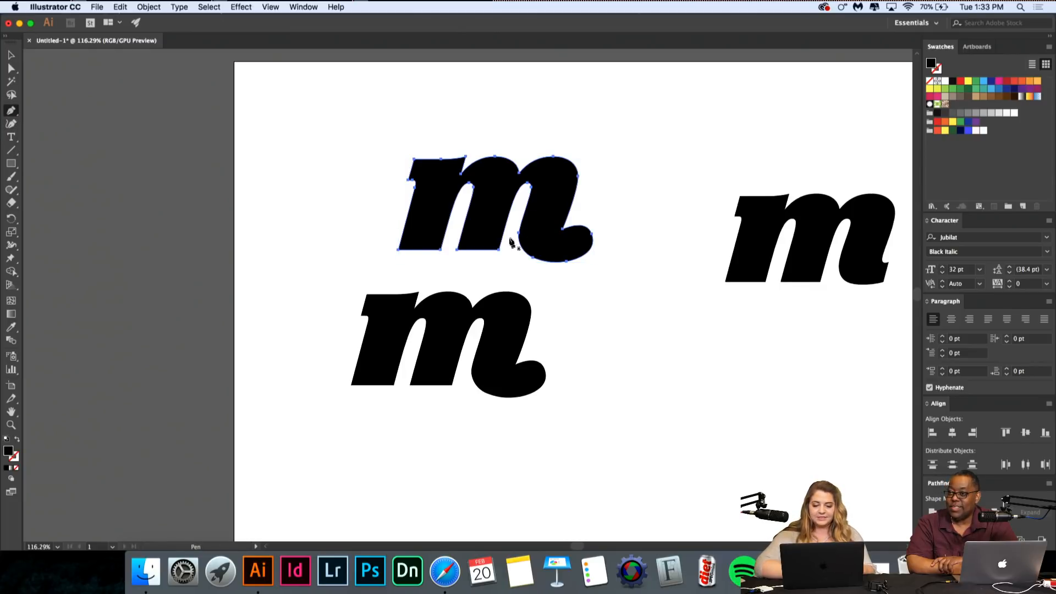
pyautogui.click(10, 56)
pyautogui.click(75, 110)
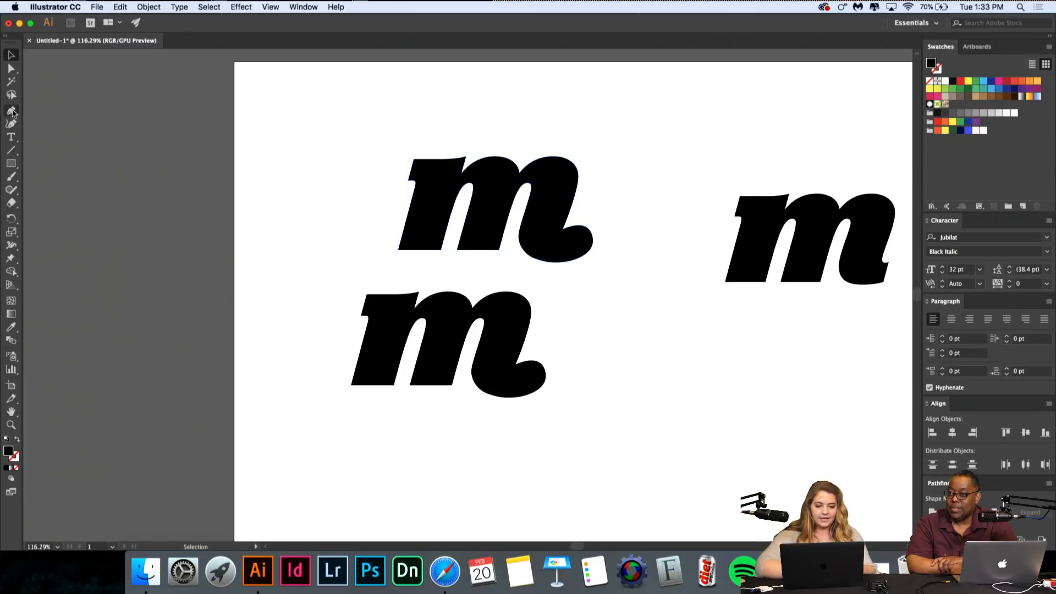
# Step: Draw a closed black Pen shape covering the whole upper m except its curved tail
pyautogui.click(10, 112)
pyautogui.click(514, 241)
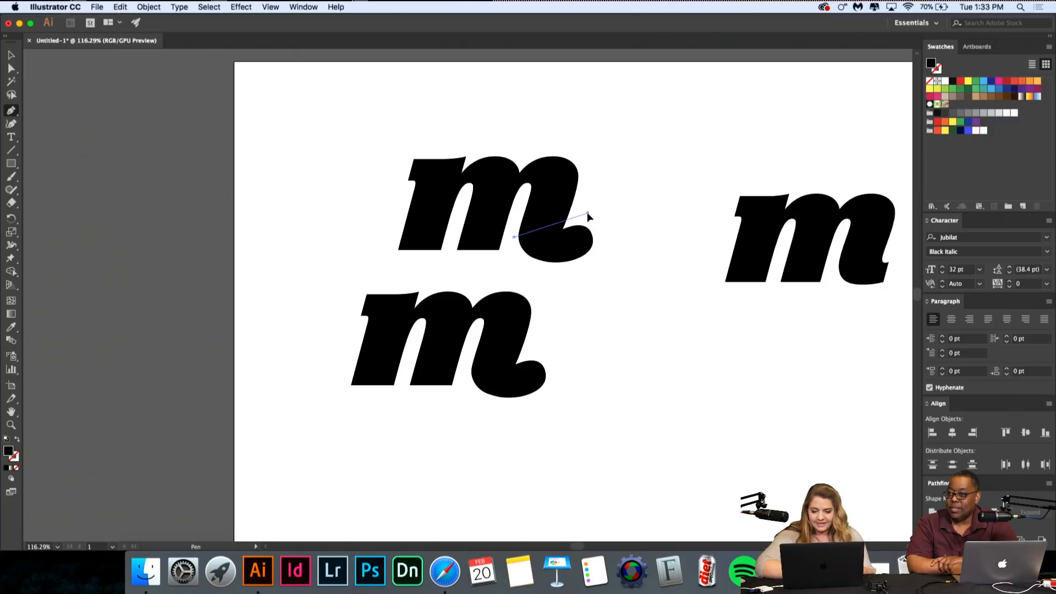
pyautogui.click(587, 213)
pyautogui.click(609, 138)
pyautogui.moveTo(664, 175); pyautogui.dragTo(654, 190)
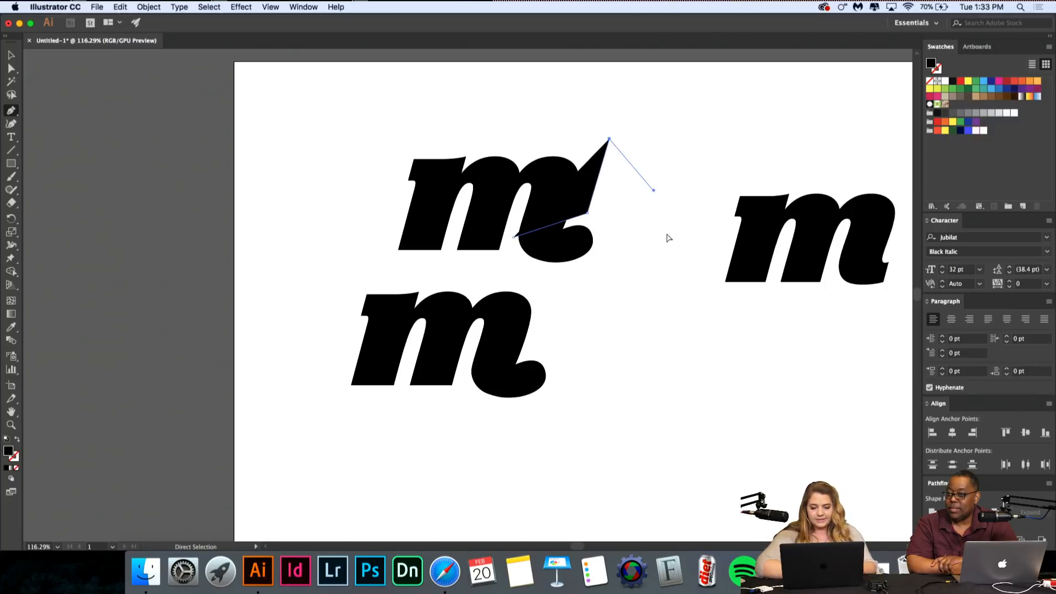
pyautogui.moveTo(500, 108); pyautogui.dragTo(368, 135)
pyautogui.click(372, 212)
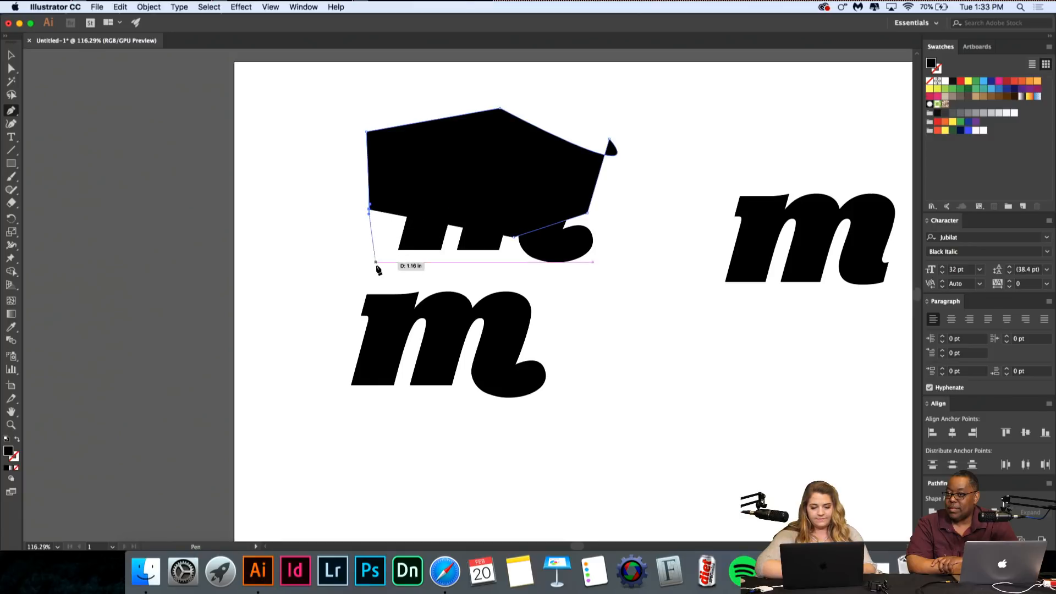
pyautogui.click(376, 265)
pyautogui.click(514, 266)
pyautogui.click(513, 237)
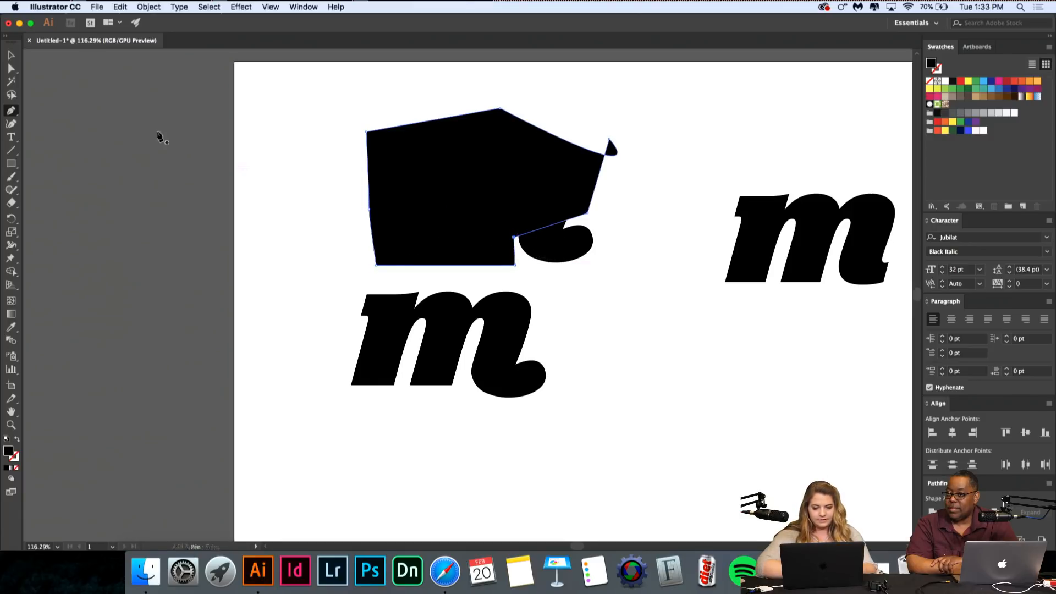
# Step: Select the cover shape and the upper m and subtract the front shape, leaving only the curved tail piece
pyautogui.click(11, 55)
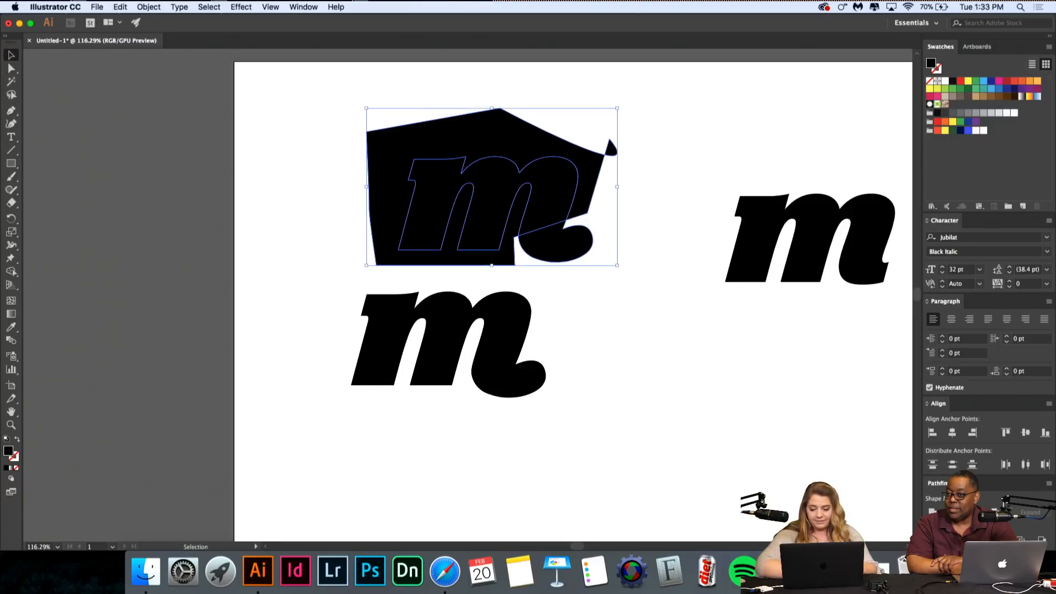
pyautogui.press('super+z')
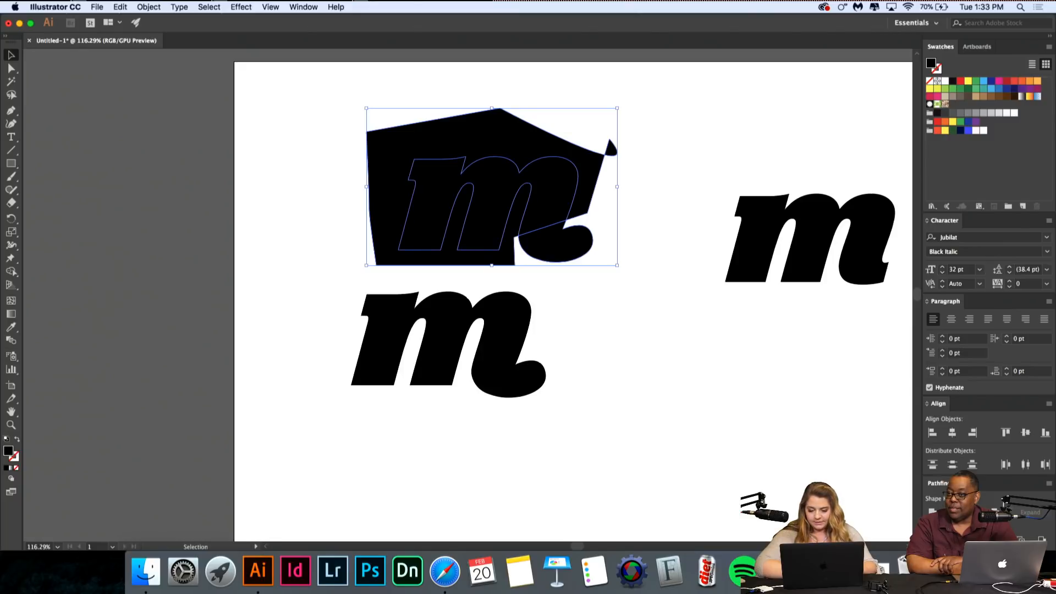
pyautogui.click(952, 512)
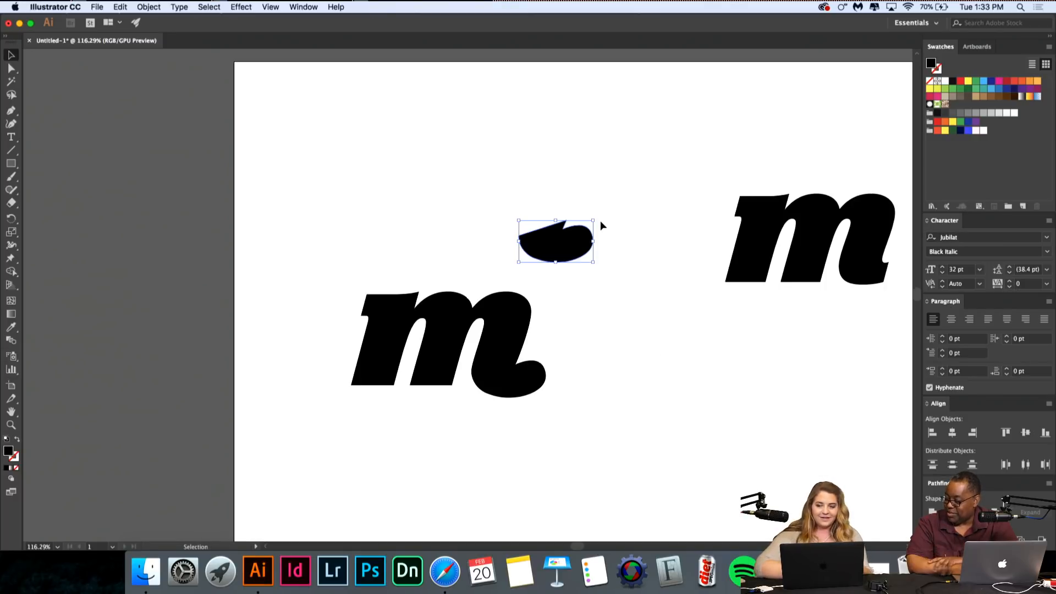
# Step: Rotate the isolated tail piece 180° and place it over the first stem's upper serif on the m
pyautogui.moveTo(600, 220); pyautogui.dragTo(491, 262)
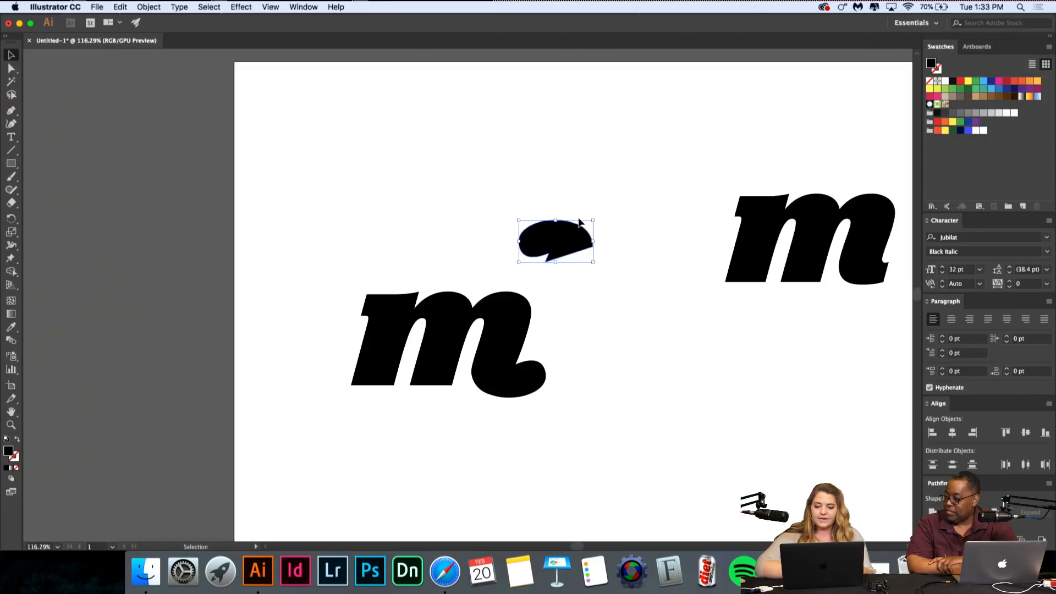
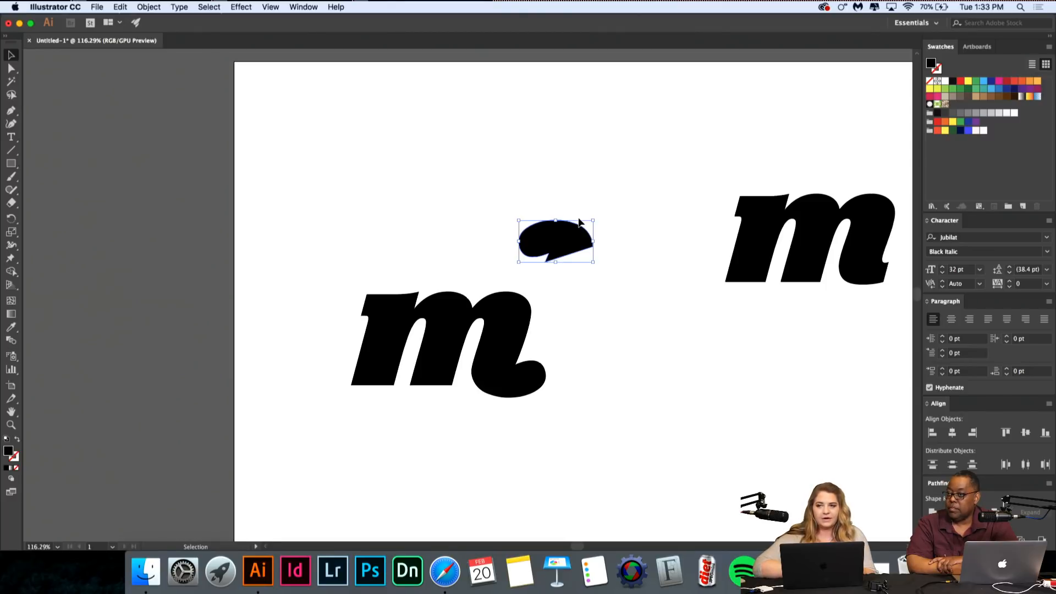
pyautogui.moveTo(569, 245); pyautogui.dragTo(400, 311)
pyautogui.scroll(6, 395, 306)
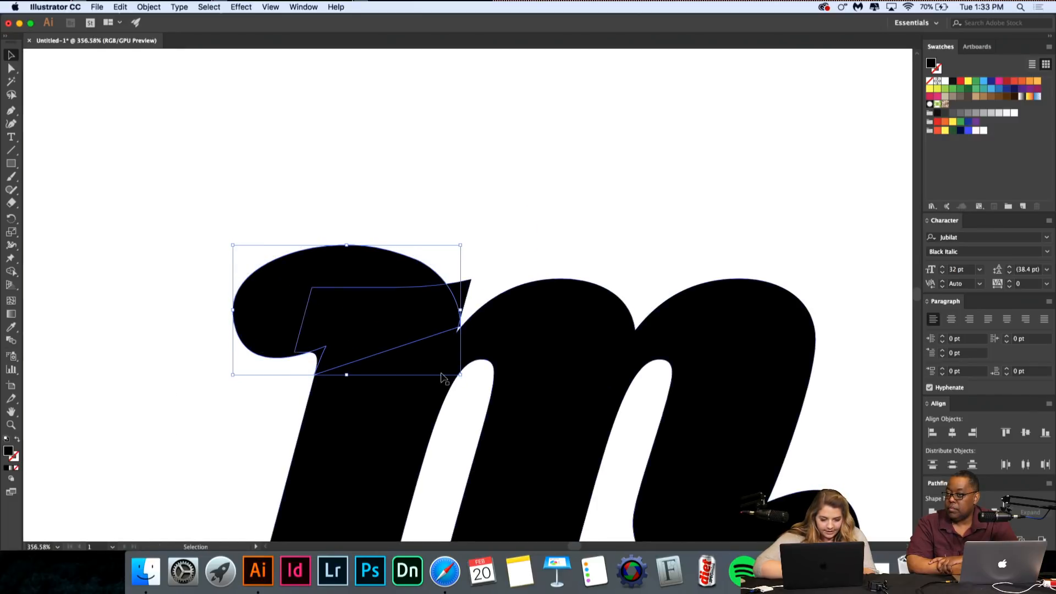
# Step: Shift the tail piece so it meets the notch beside the first stem, tilt it about 3° more, and deselect it
pyautogui.scroll(4, 398, 308)
pyautogui.moveTo(448, 264); pyautogui.dragTo(498, 266)
pyautogui.hscroll(-1, 436, 296)
pyautogui.moveTo(545, 182); pyautogui.dragTo(488, 228)
pyautogui.click(543, 172)
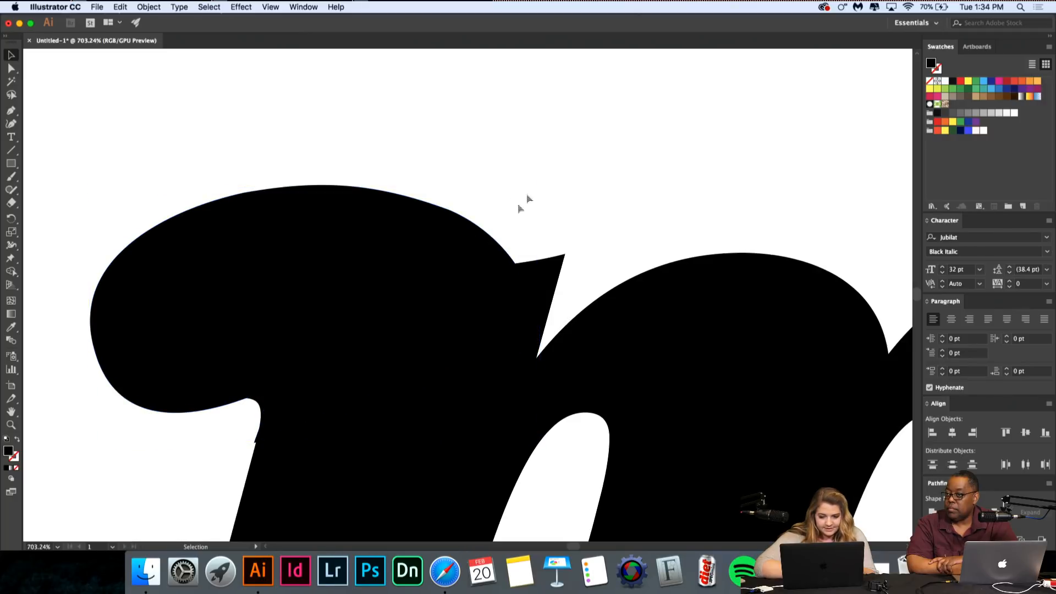
# Step: Nudge the tail piece up, scale it slightly to about 1.63 by 0.941 in, and deselect it
pyautogui.click(478, 240)
pyautogui.moveTo(539, 175); pyautogui.dragTo(534, 170)
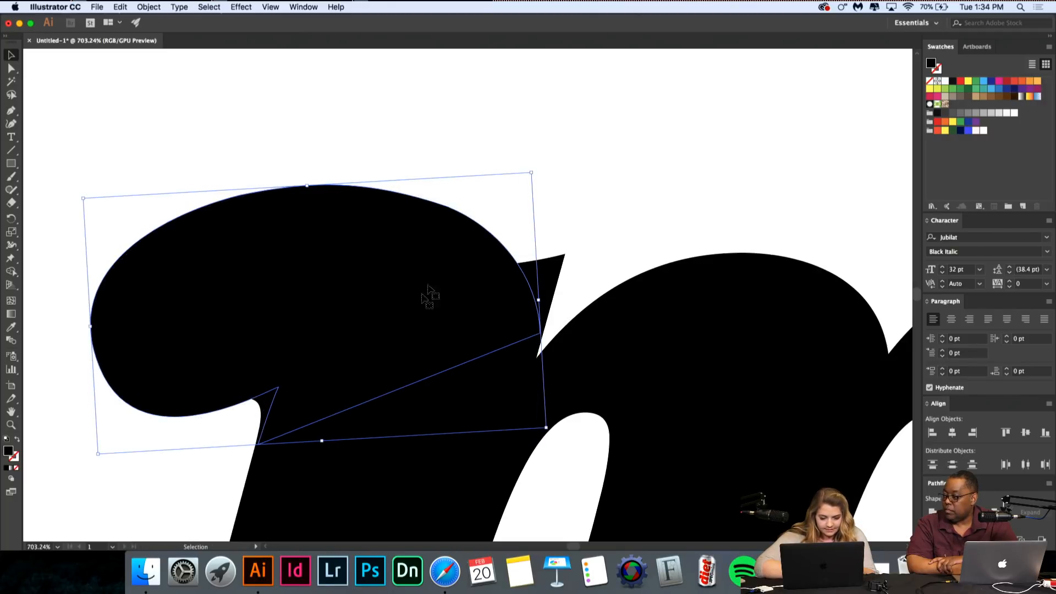
pyautogui.moveTo(417, 311); pyautogui.dragTo(435, 302)
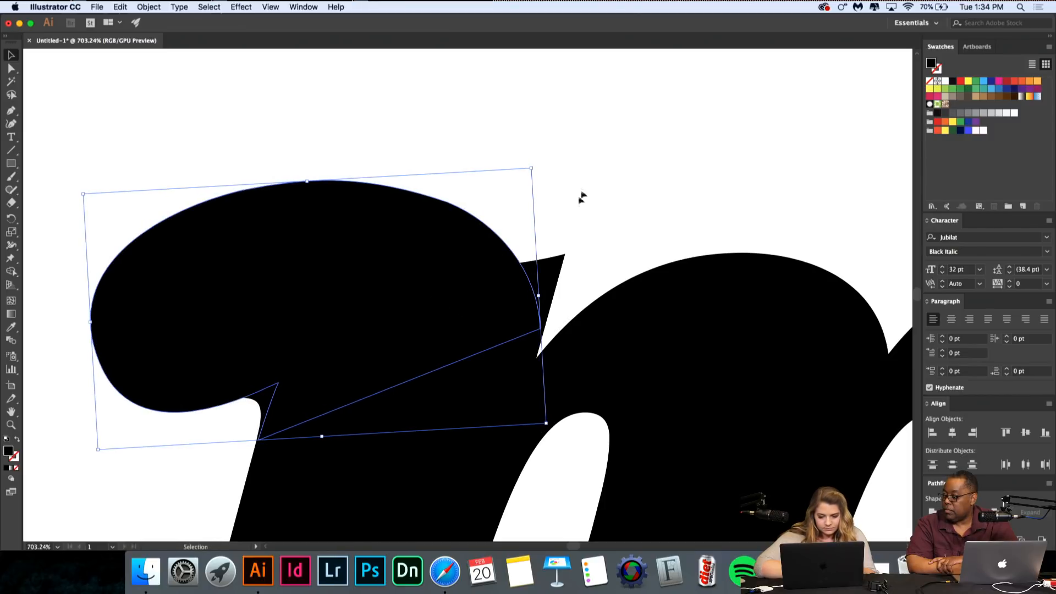
pyautogui.moveTo(532, 168); pyautogui.dragTo(535, 165)
pyautogui.click(609, 166)
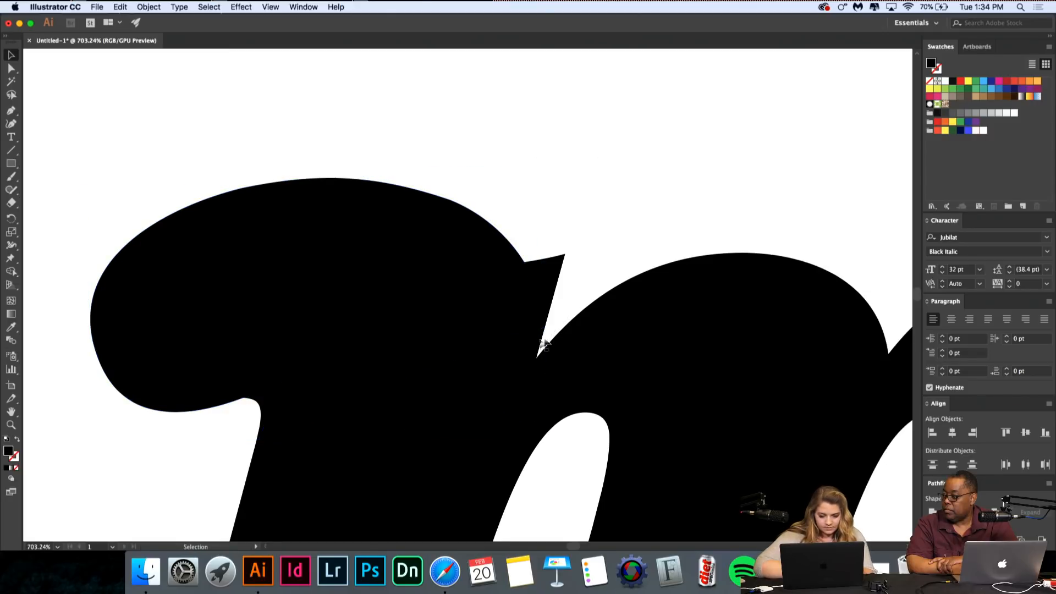
# Step: Examine how the rotated tail piece fits the m's first stem, both as a whole letter and up close
pyautogui.press('super+0')
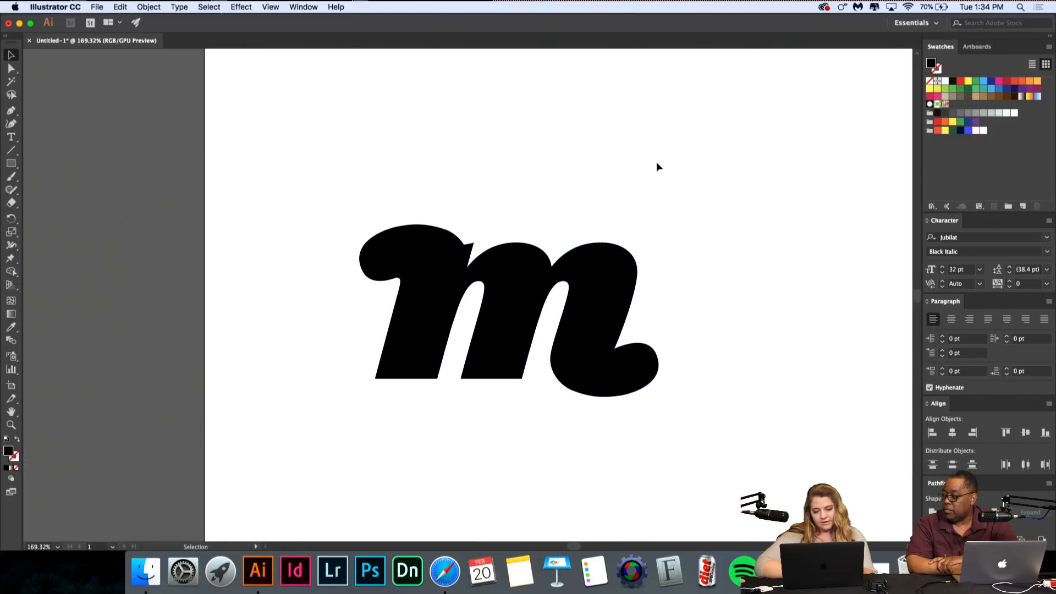
pyautogui.scroll(-3, 659, 164)
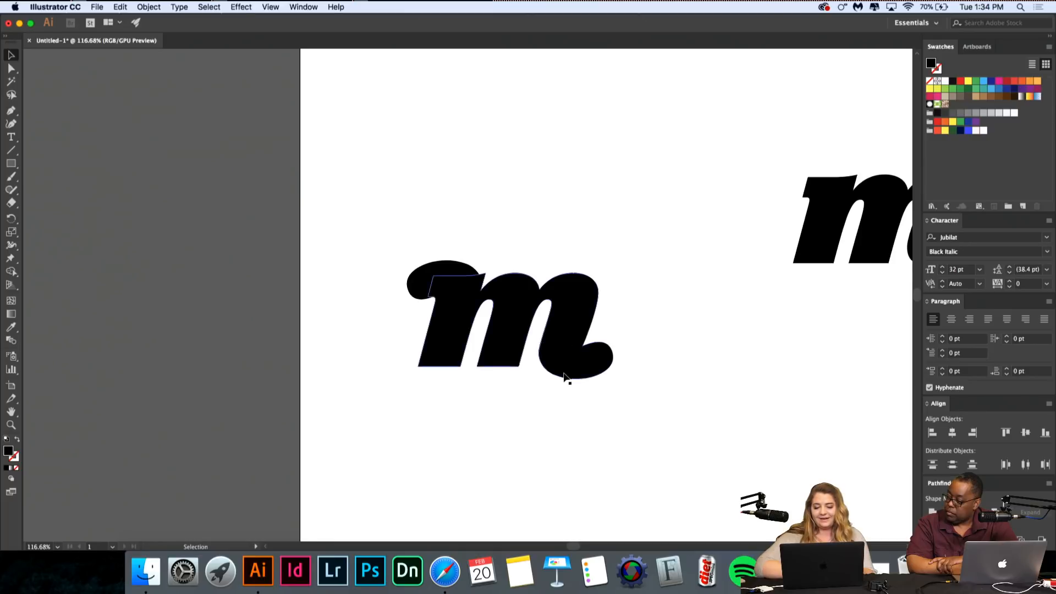
pyautogui.scroll(4, 550, 373)
pyautogui.scroll(3, 412, 223)
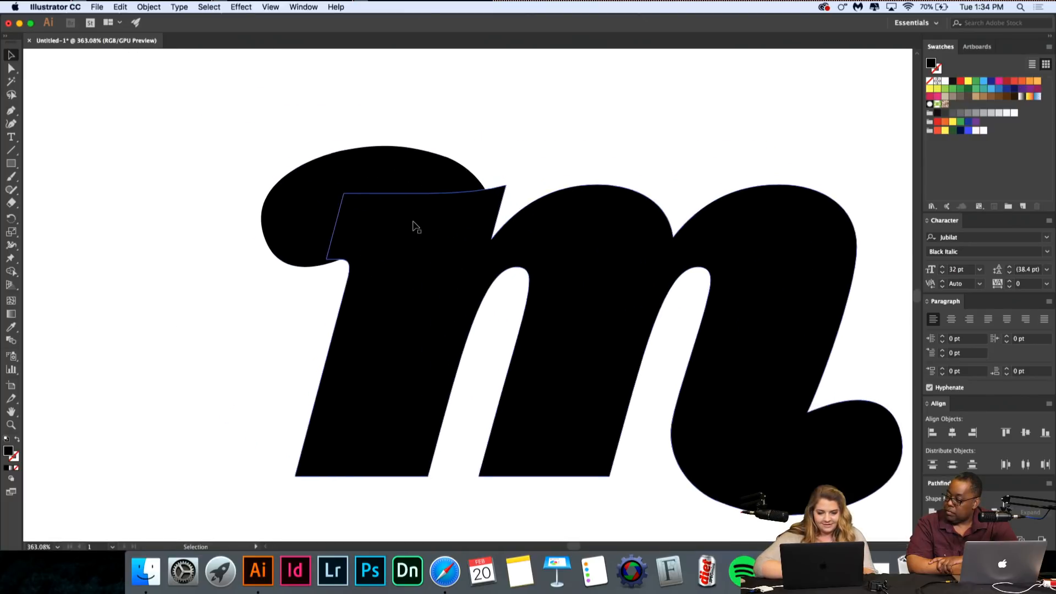
pyautogui.moveTo(401, 194); pyautogui.dragTo(389, 197)
pyautogui.scroll(-4, 501, 108)
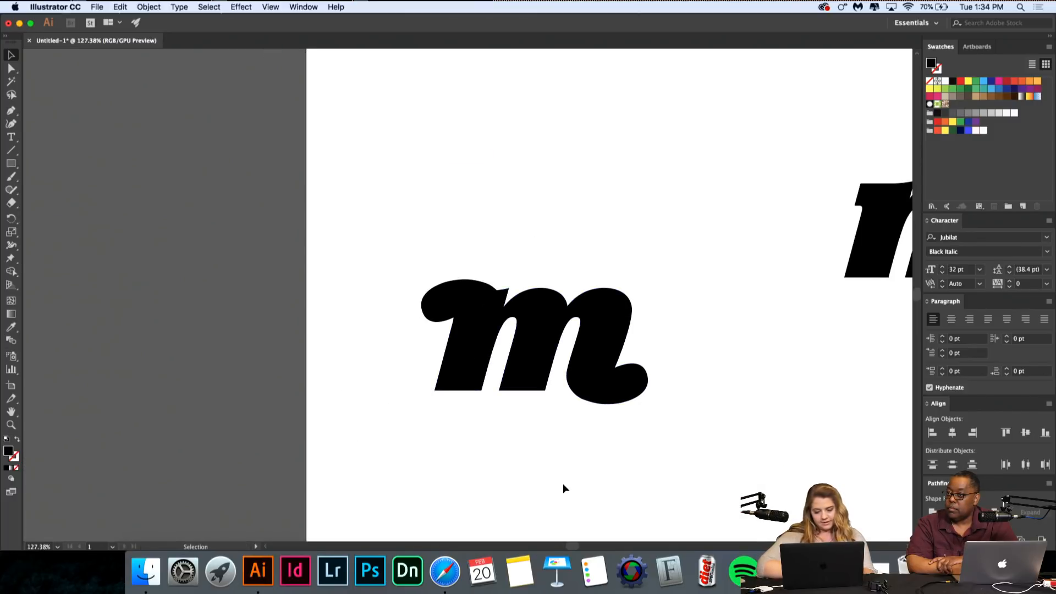
pyautogui.scroll(4, 562, 483)
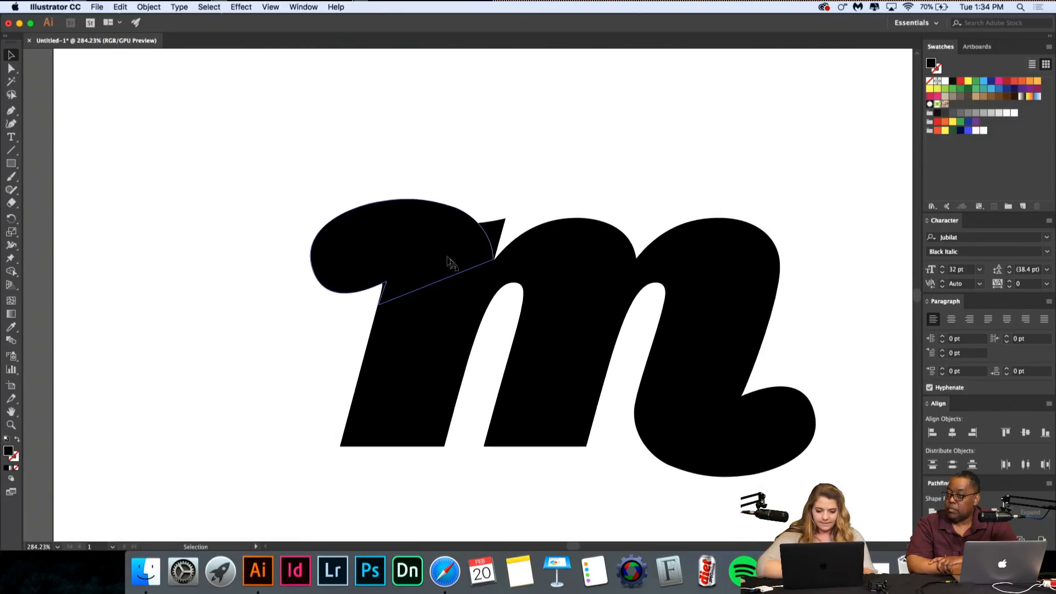
# Step: Open the tail piece's properties, lower its opacity to a semi-transparent grey, and deselect it
pyautogui.click(448, 220)
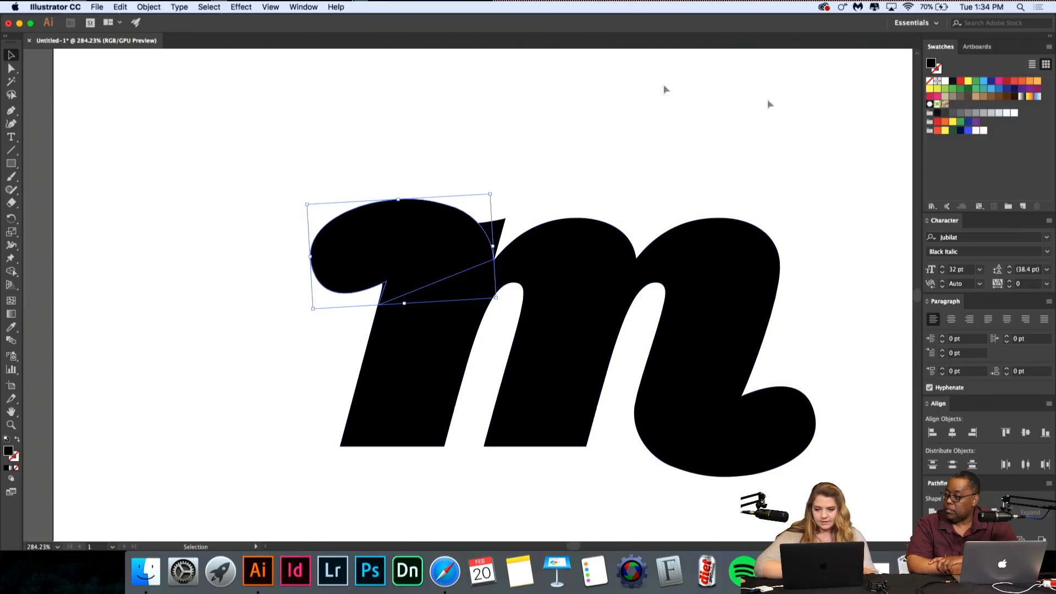
pyautogui.click(302, 7)
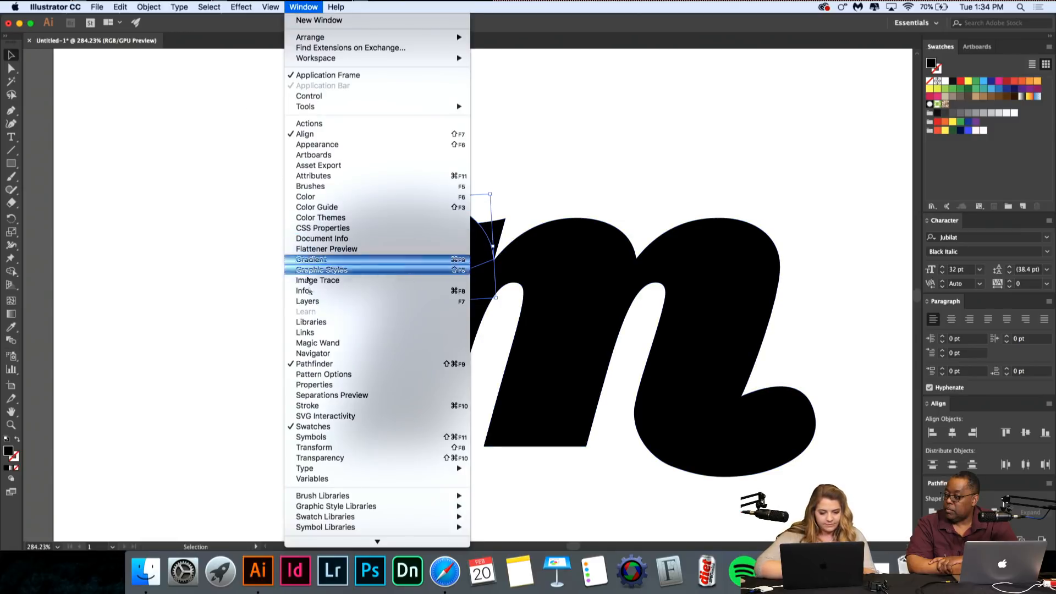
pyautogui.click(303, 380)
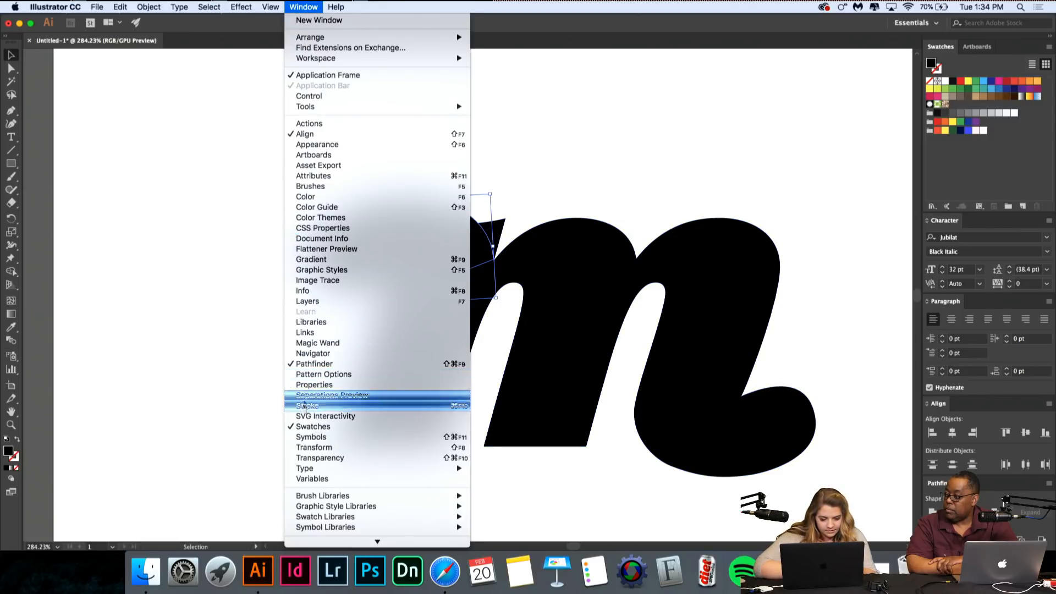
pyautogui.click(323, 385)
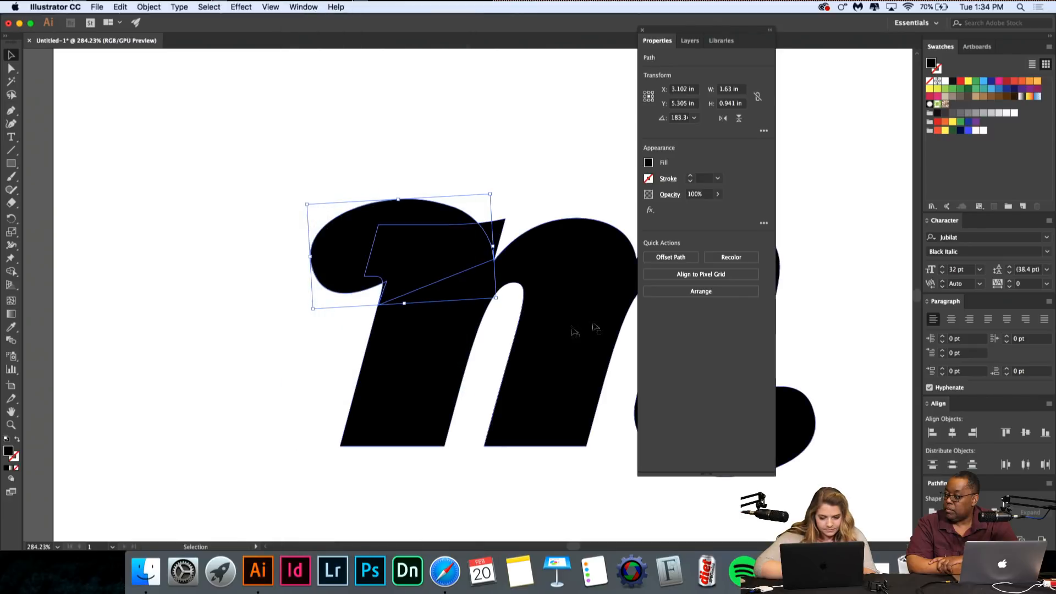
pyautogui.click(718, 194)
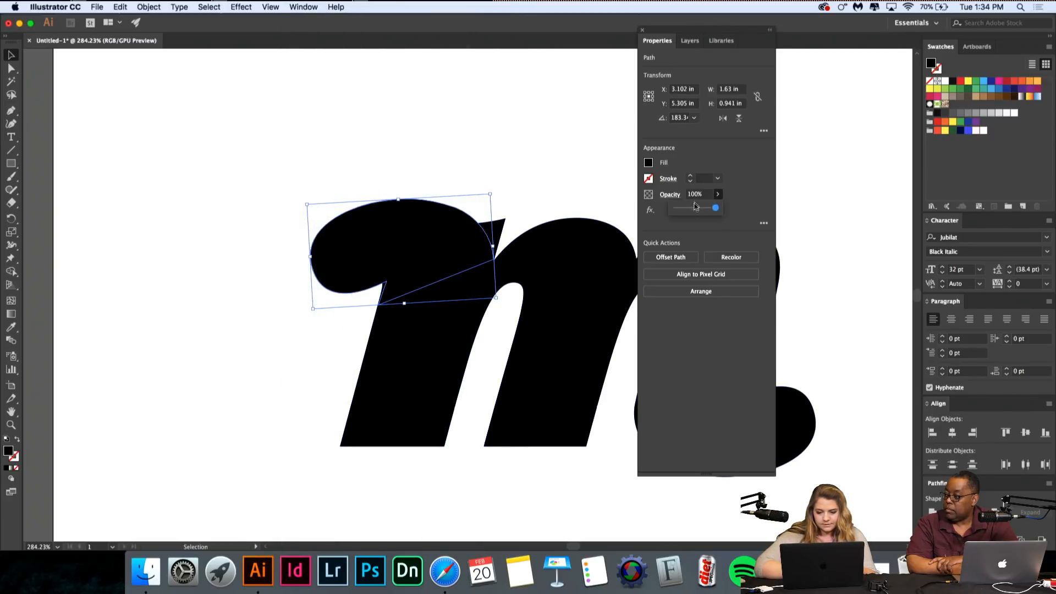
pyautogui.moveTo(694, 209); pyautogui.dragTo(689, 209)
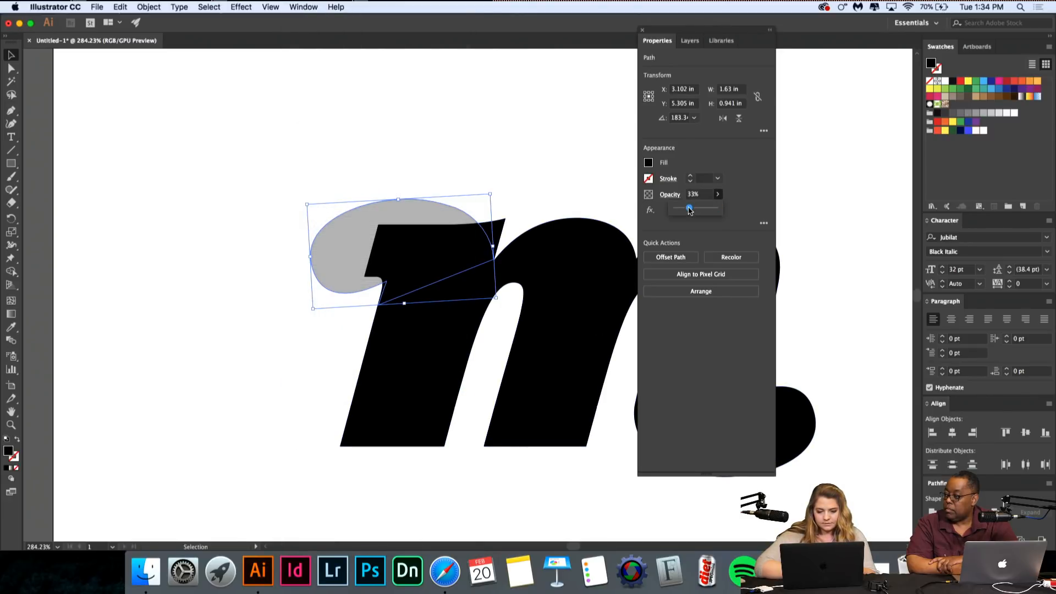
pyautogui.click(585, 173)
# Step: Expand Layer 1 in the layer list, lock the tail piece's path, and clear the selection
pyautogui.click(502, 237)
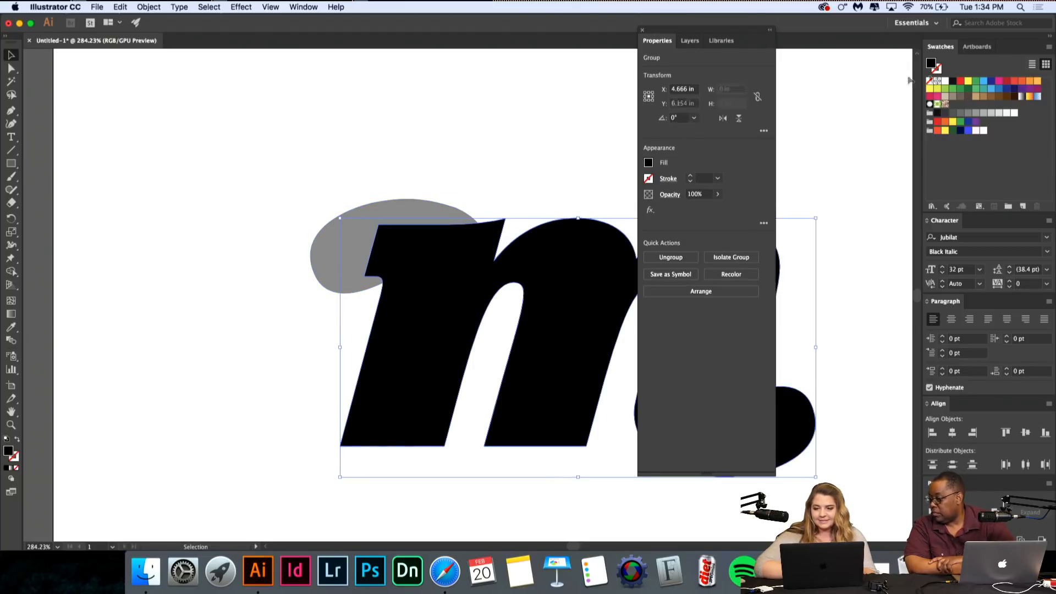
pyautogui.click(690, 41)
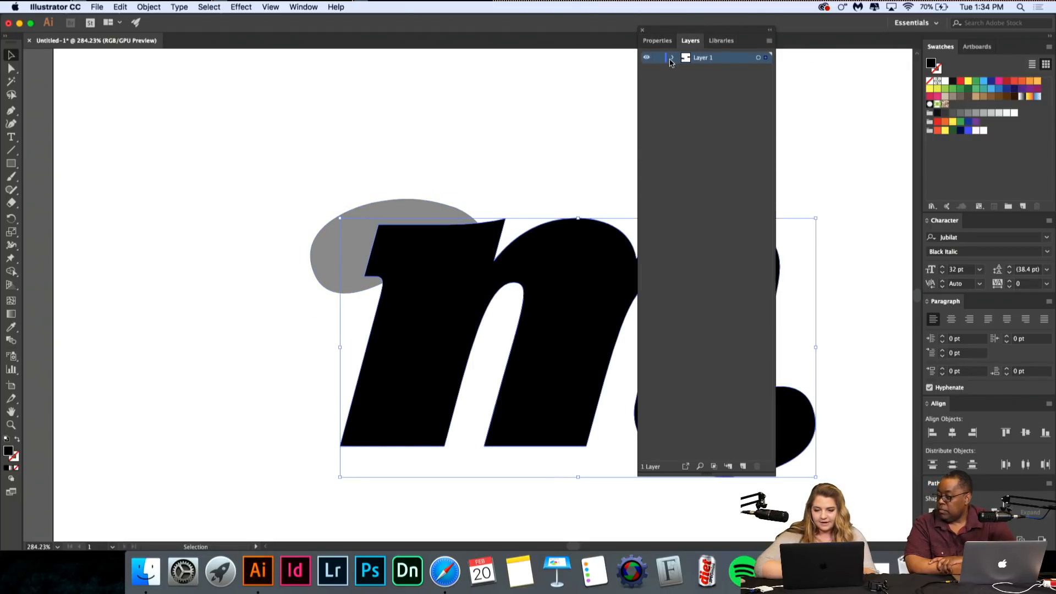
pyautogui.click(673, 57)
pyautogui.click(657, 93)
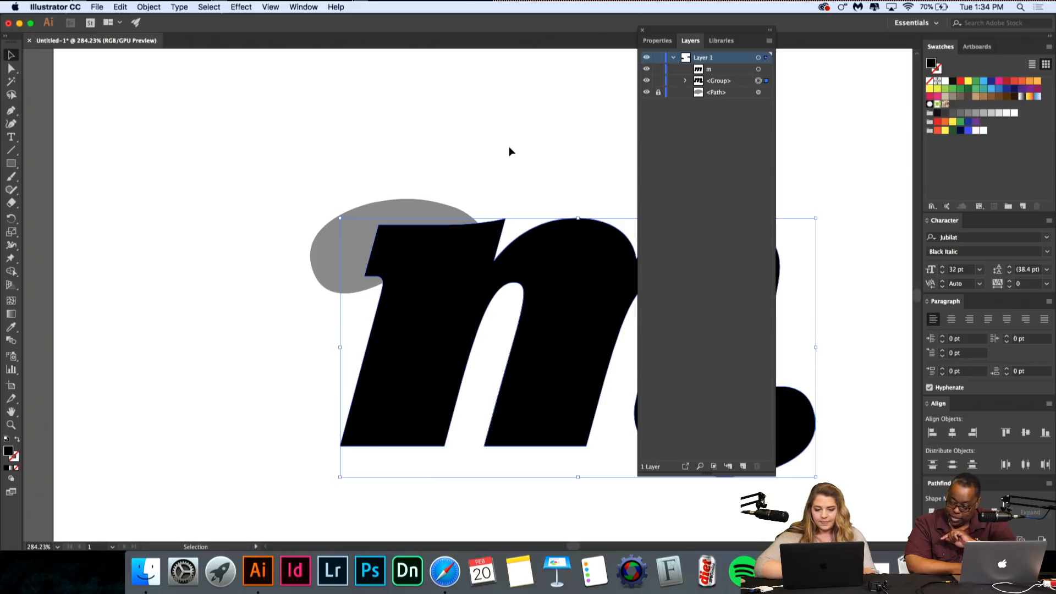
pyautogui.click(510, 146)
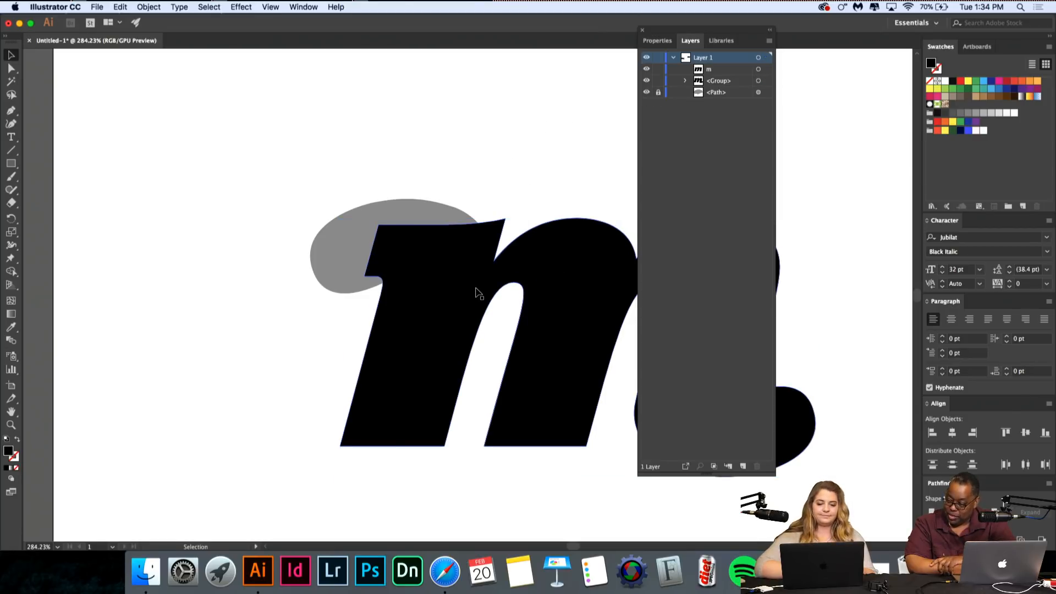
# Step: Move the upper serif's two outer corner points on the m onto the grey tail outline with the Anchor Point tool
pyautogui.click(477, 269)
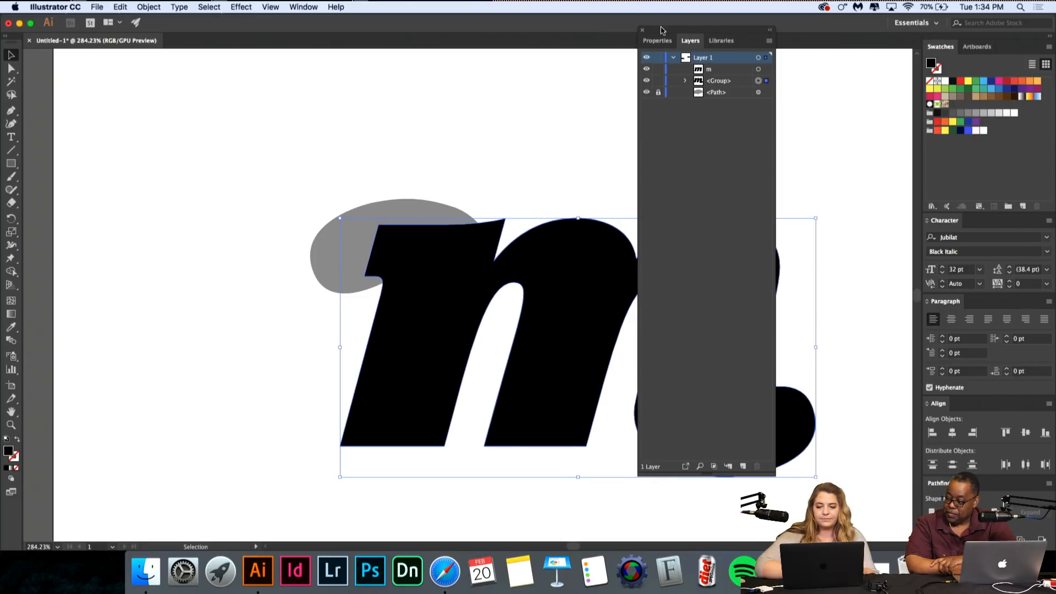
pyautogui.moveTo(662, 30); pyautogui.dragTo(843, 31)
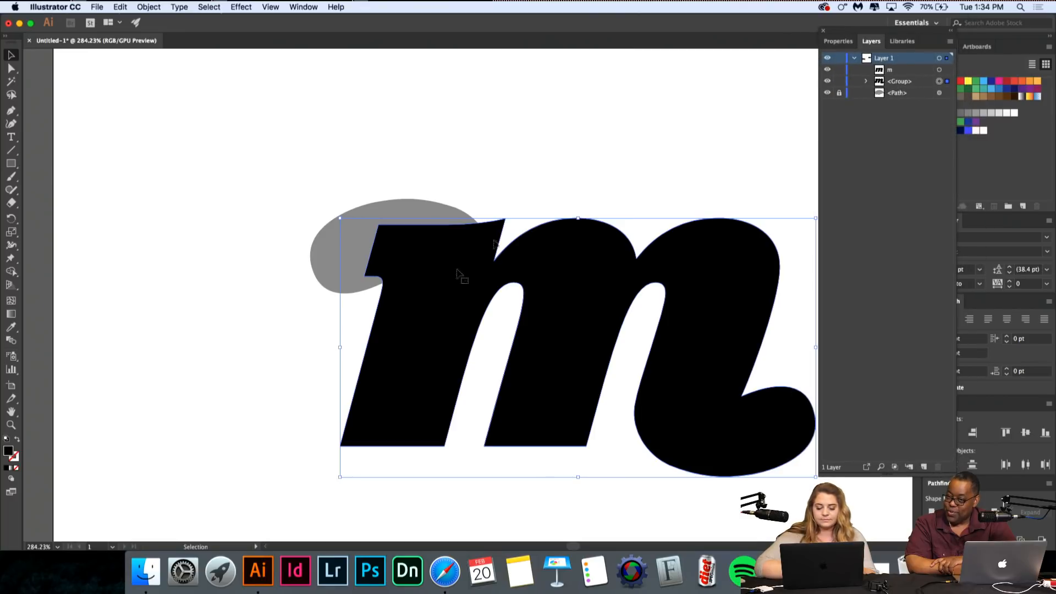
pyautogui.scroll(3, 462, 259)
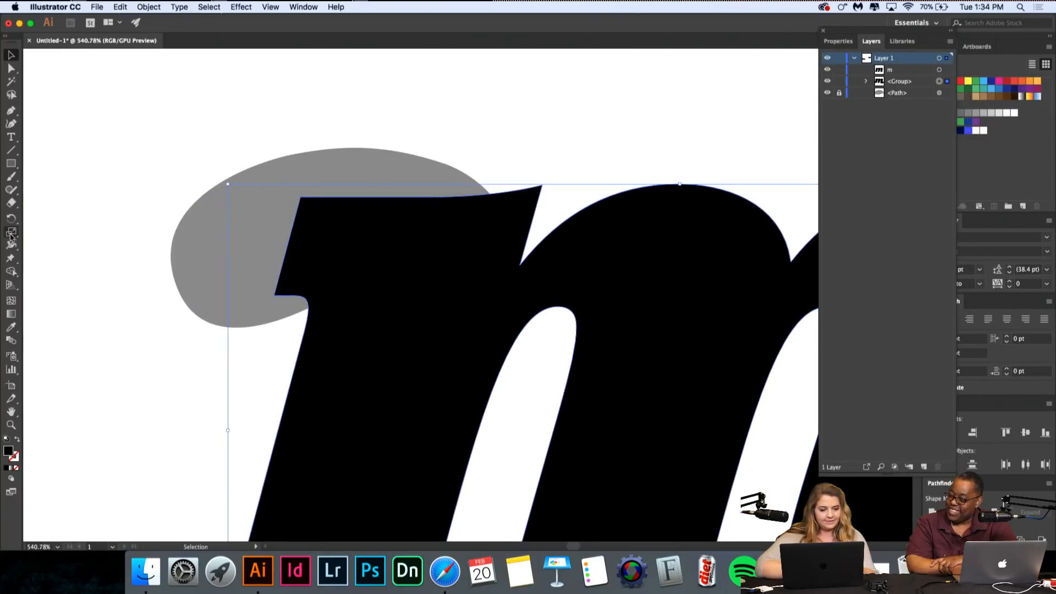
pyautogui.click(11, 110)
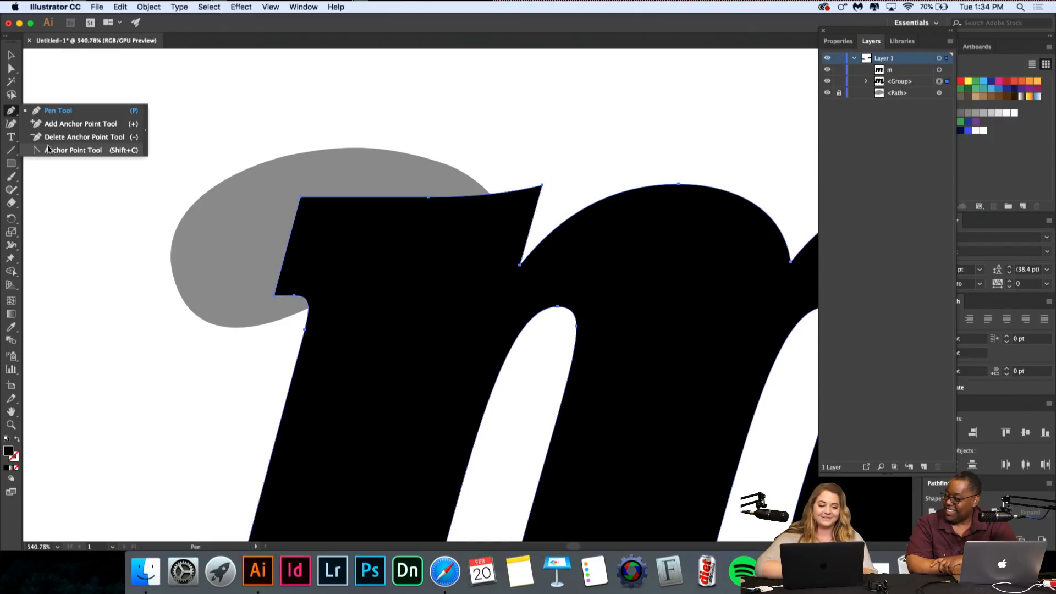
pyautogui.click(48, 149)
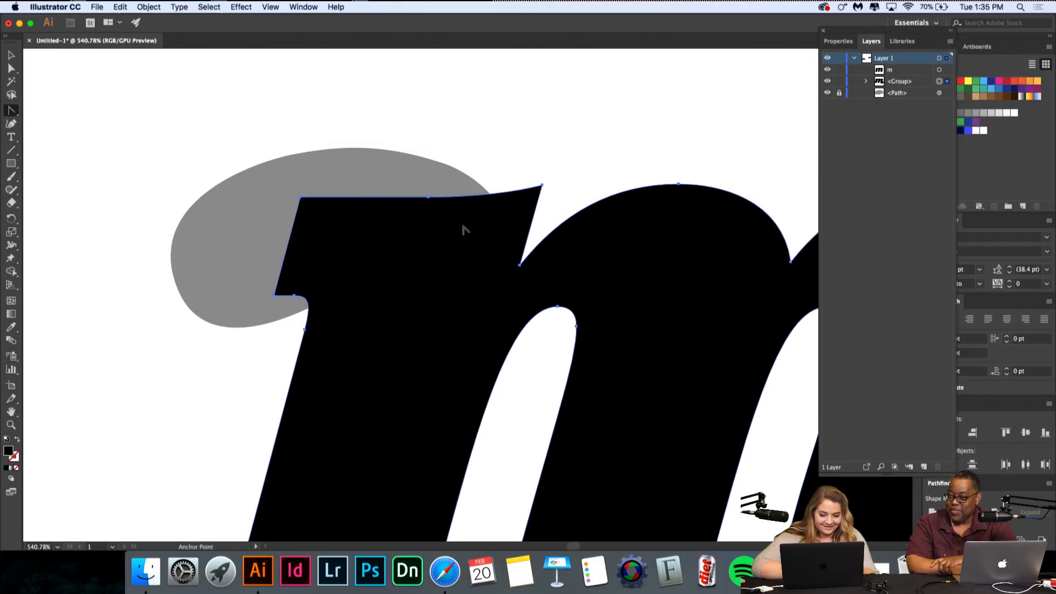
pyautogui.moveTo(300, 197); pyautogui.dragTo(203, 197)
pyautogui.moveTo(360, 174); pyautogui.dragTo(506, 226)
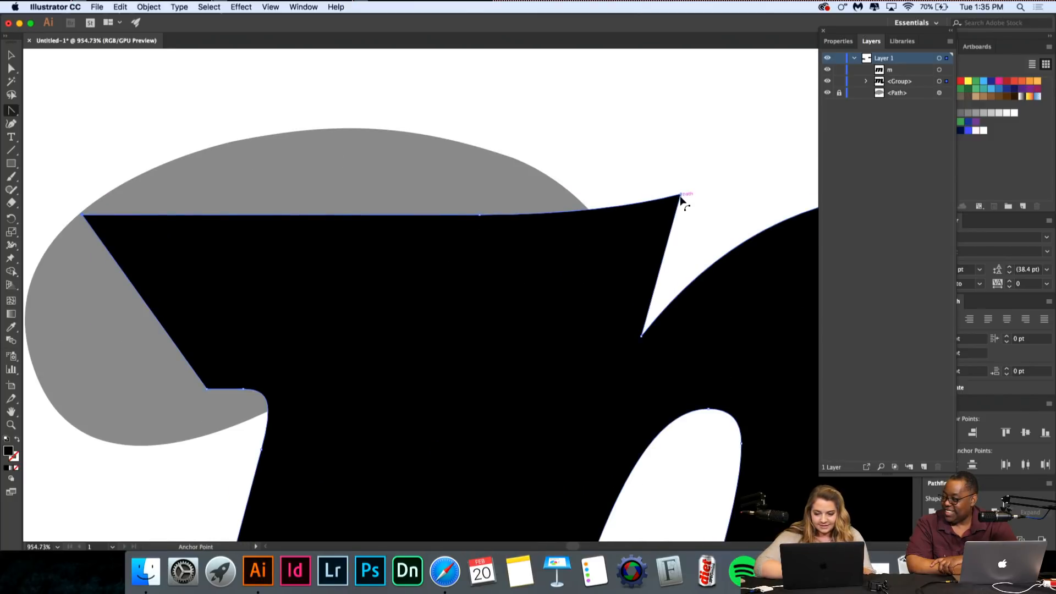
pyautogui.moveTo(680, 194); pyautogui.dragTo(605, 227)
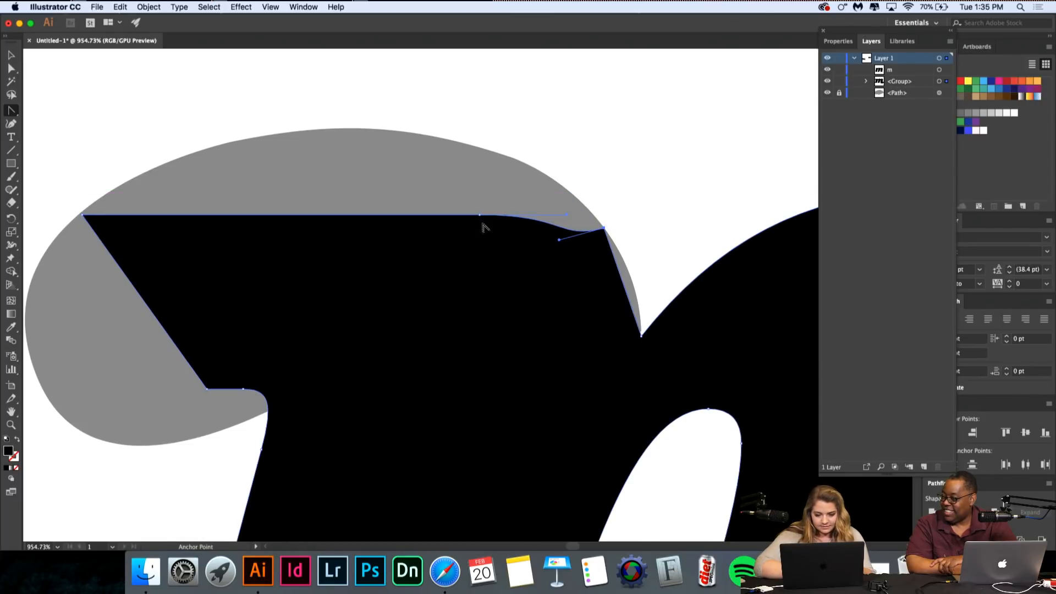
pyautogui.moveTo(479, 215); pyautogui.dragTo(386, 144)
pyautogui.press('super+z')
pyautogui.press('super+z')
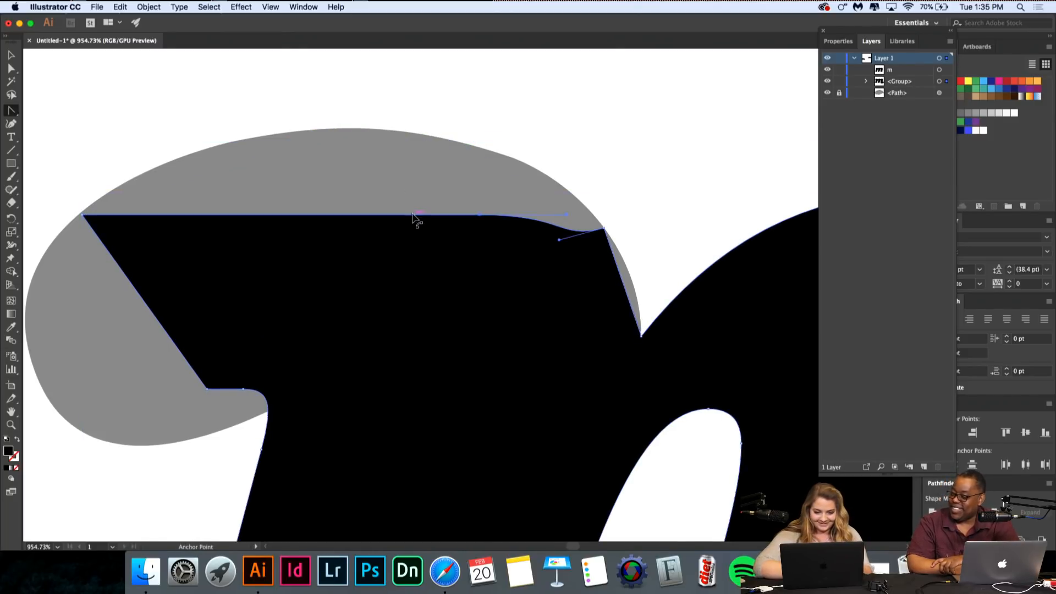
# Step: Level the curve handle of the serif's inner-notch-side corner and move the serif's top-edge anchor to the grey outline's crest
pyautogui.moveTo(559, 240); pyautogui.dragTo(554, 227)
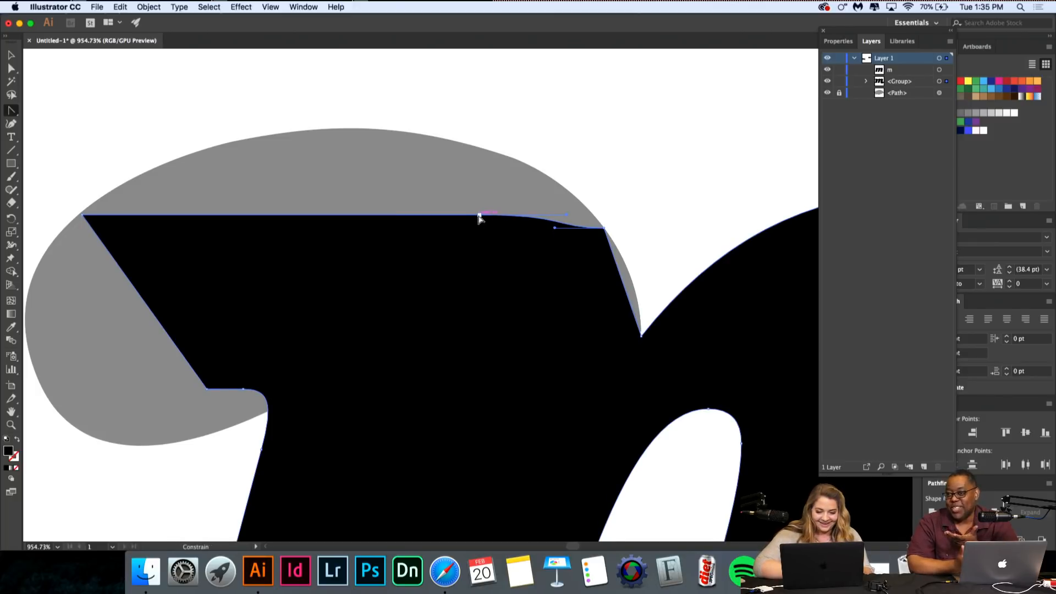
pyautogui.moveTo(479, 215); pyautogui.dragTo(352, 129)
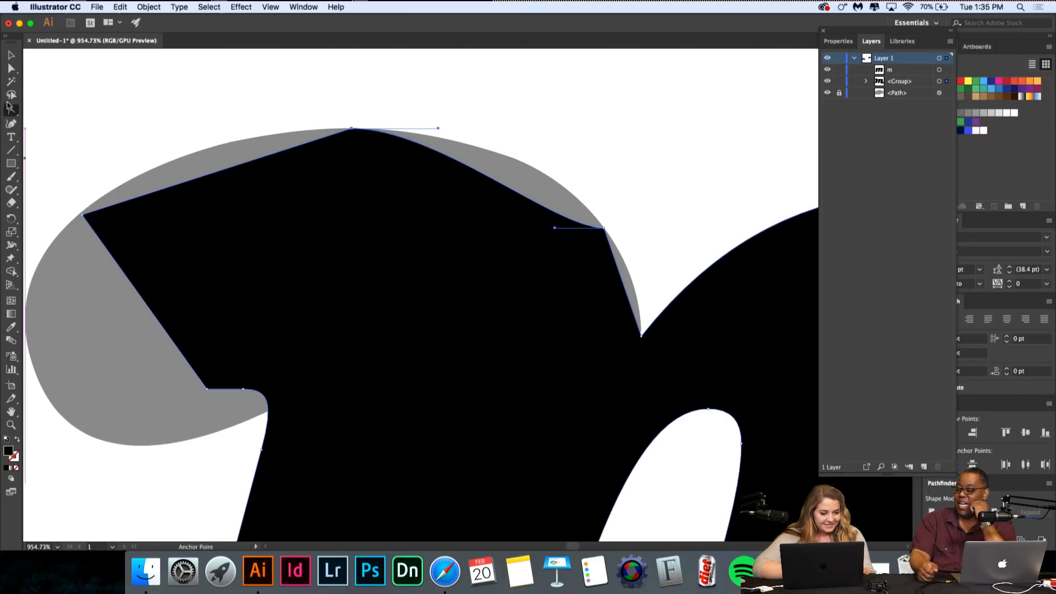
# Step: Add an anchor point on the m's small curve beneath the serif, where it crosses the grey tail outline
pyautogui.moveTo(11, 110); pyautogui.dragTo(38, 140)
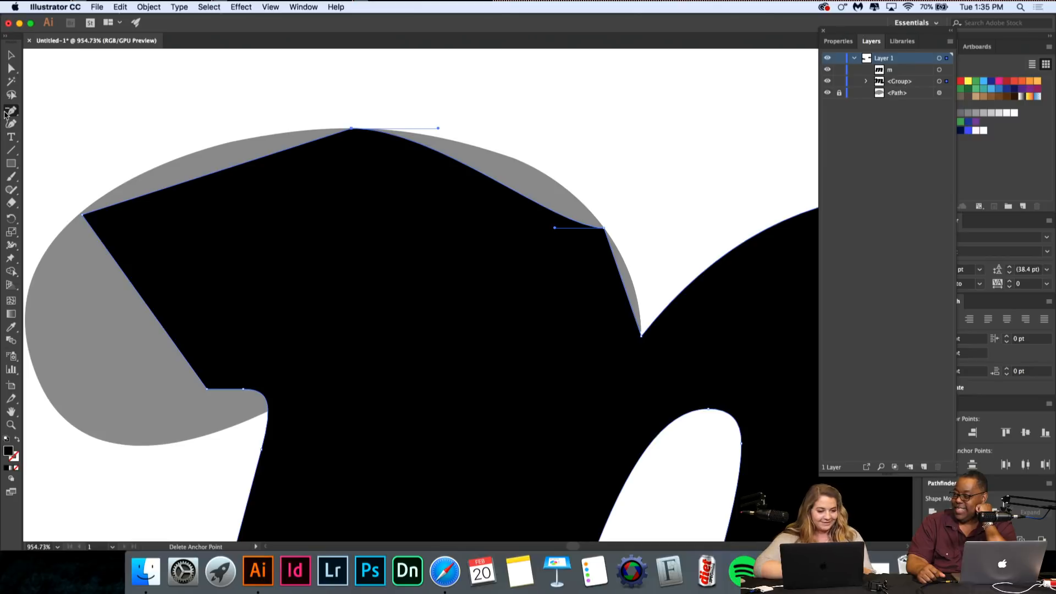
pyautogui.moveTo(5, 113); pyautogui.dragTo(67, 123)
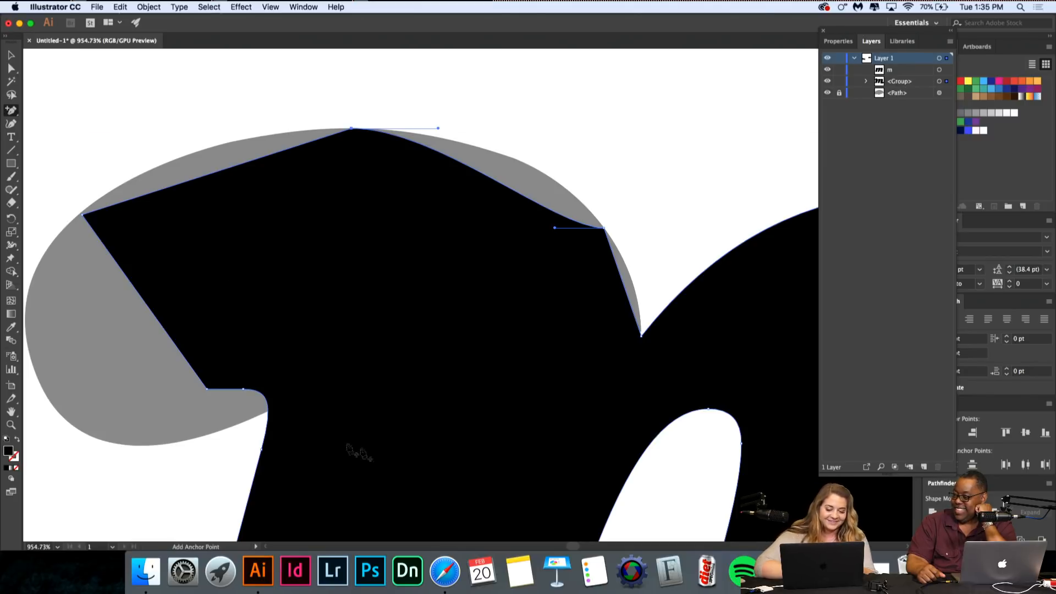
pyautogui.click(268, 411)
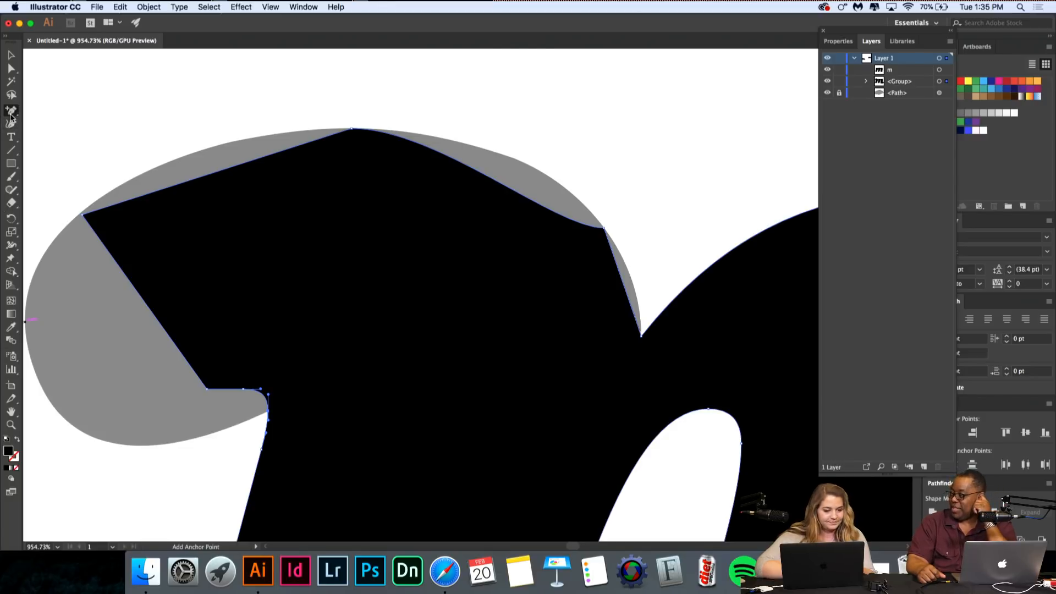
# Step: Delete the extra anchor point on the m's small curve beneath the upper serif
pyautogui.moveTo(11, 116); pyautogui.dragTo(129, 146)
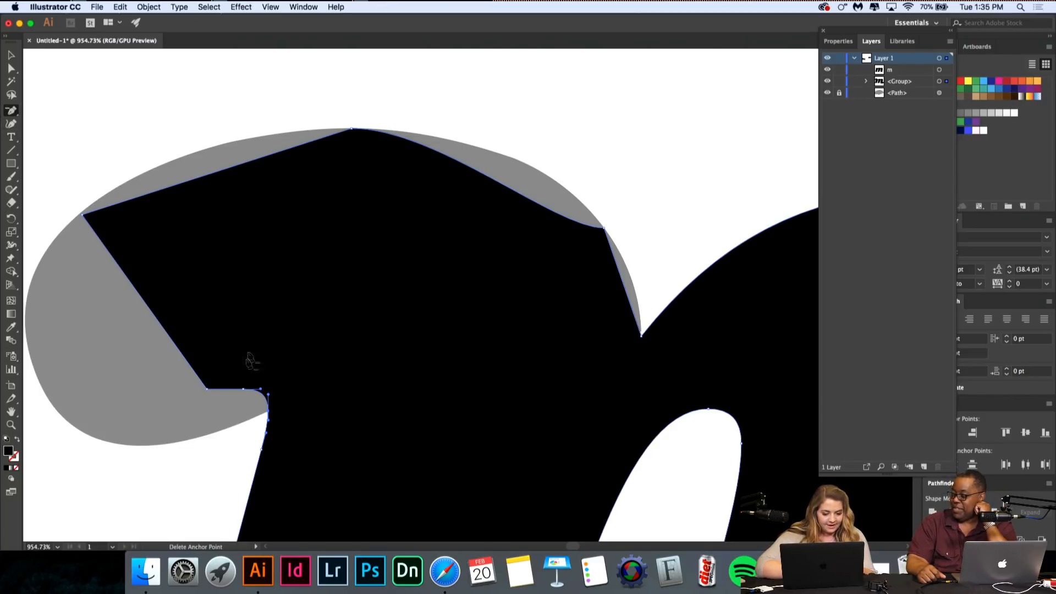
pyautogui.click(243, 390)
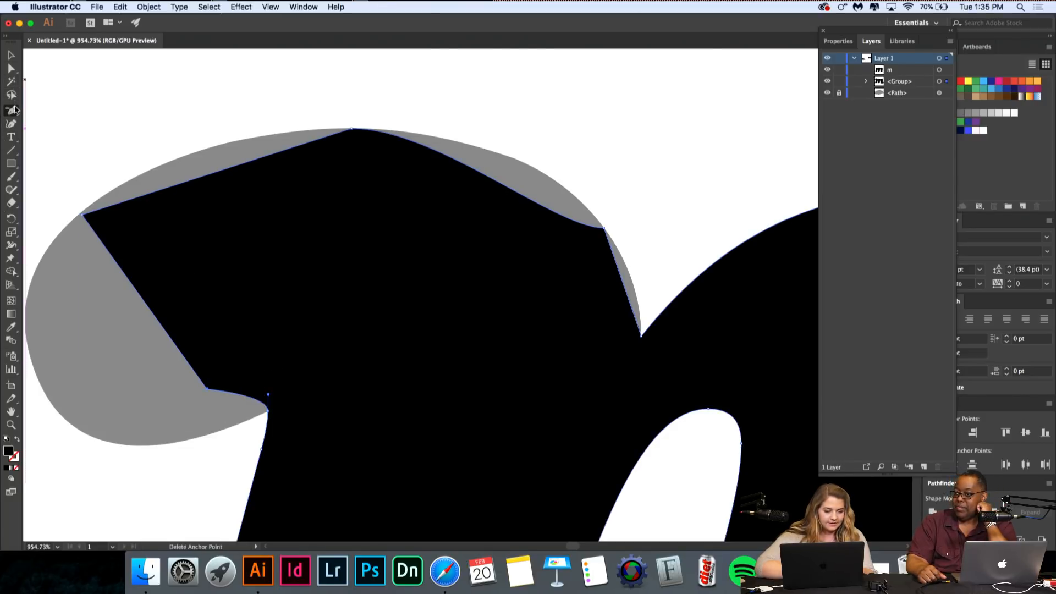
pyautogui.moveTo(15, 109); pyautogui.dragTo(43, 113)
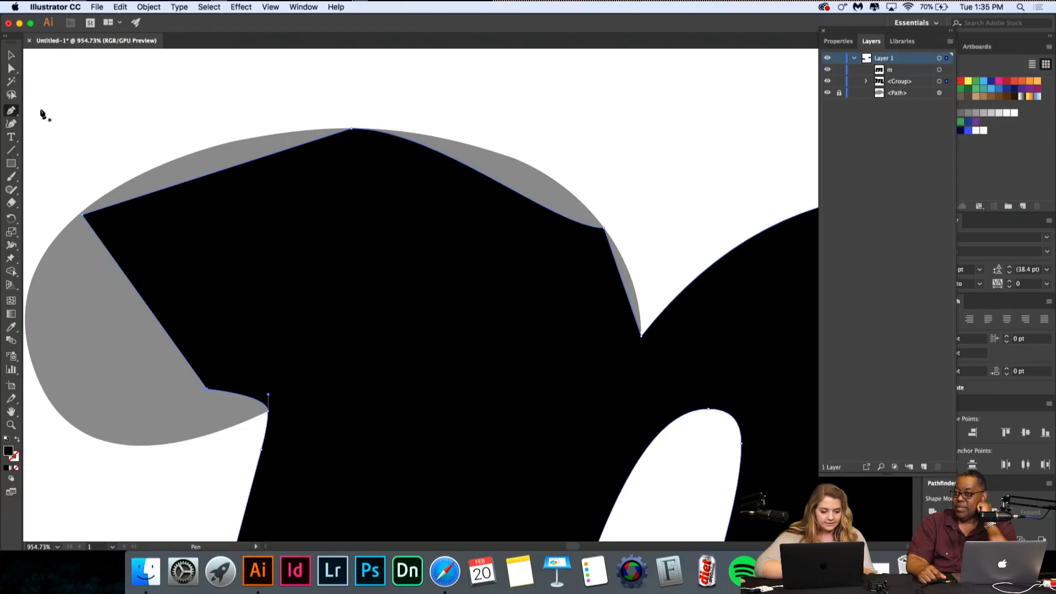
pyautogui.moveTo(207, 389); pyautogui.dragTo(160, 445)
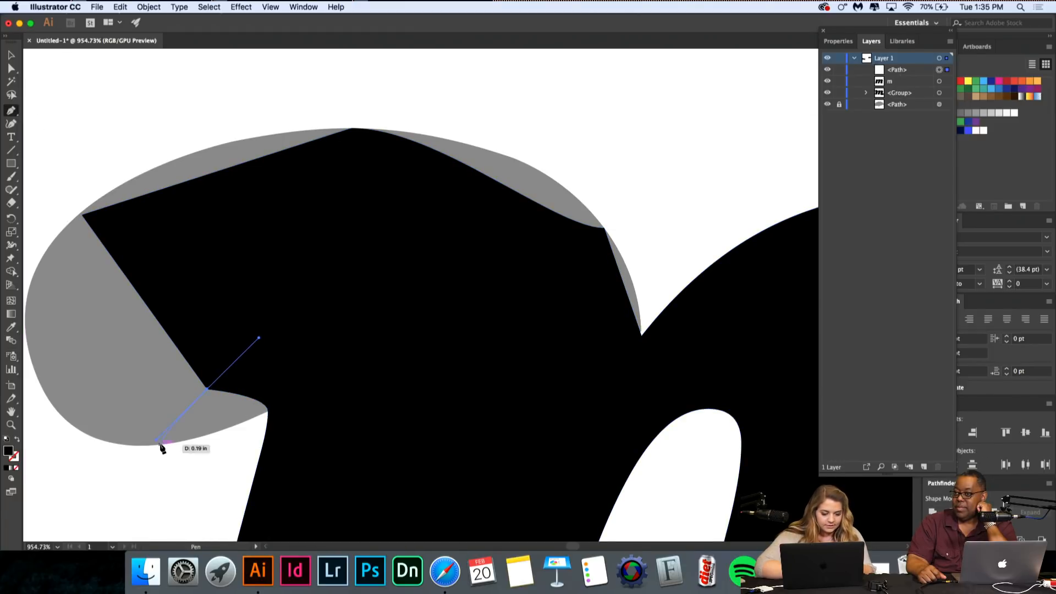
pyautogui.press('super+z')
# Step: Move the serif's lower corner onto the grey tail outline's underside and adjust the notch's curve handle so the underside follows that outline
pyautogui.moveTo(13, 110); pyautogui.dragTo(70, 153)
pyautogui.moveTo(208, 390); pyautogui.dragTo(193, 412)
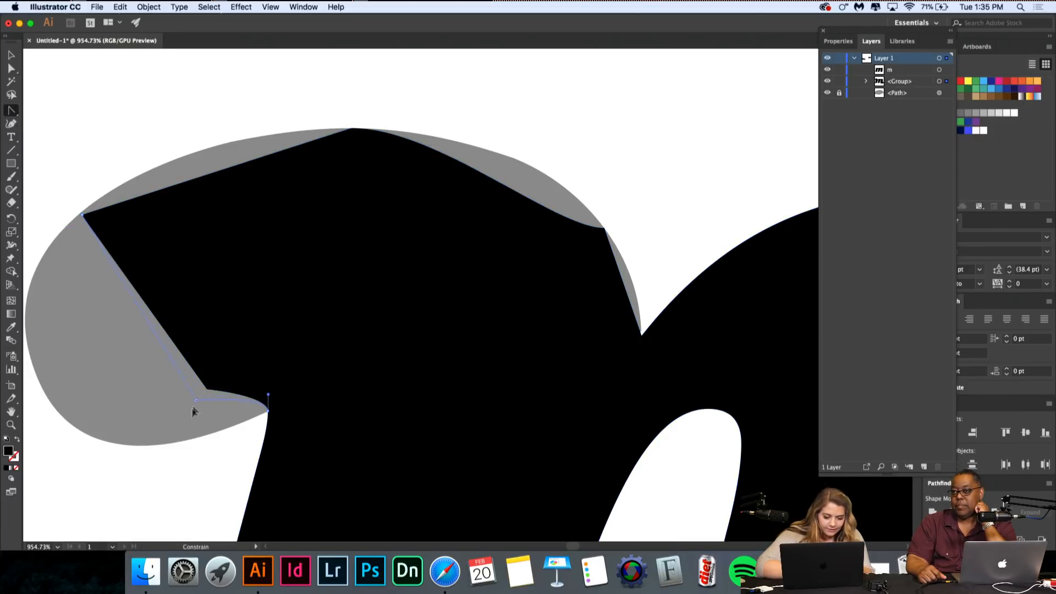
pyautogui.moveTo(155, 445); pyautogui.dragTo(154, 446)
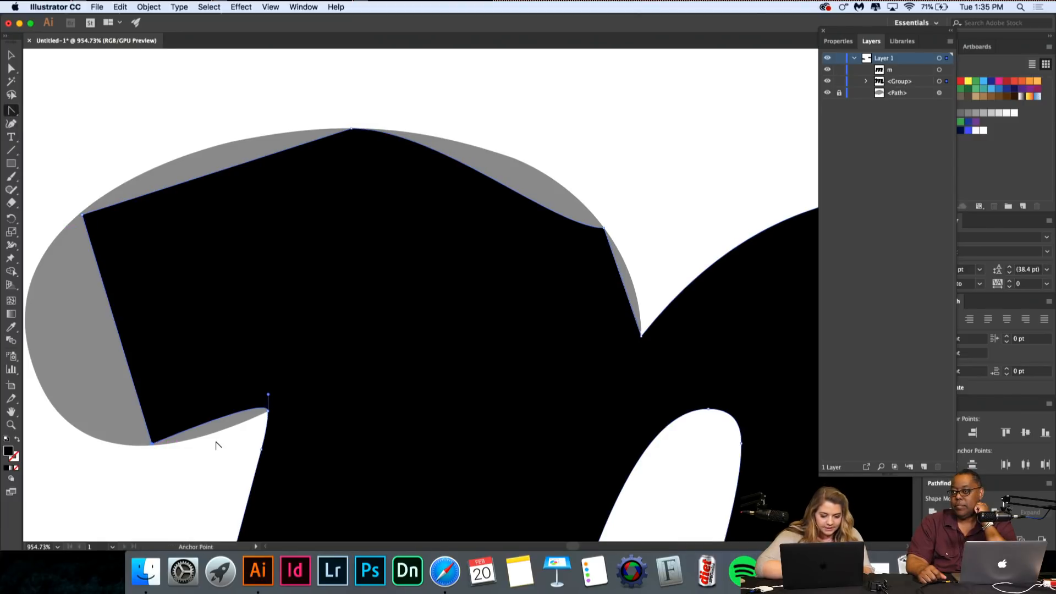
pyautogui.moveTo(269, 396); pyautogui.dragTo(252, 423)
pyautogui.scroll(10, 195, 443)
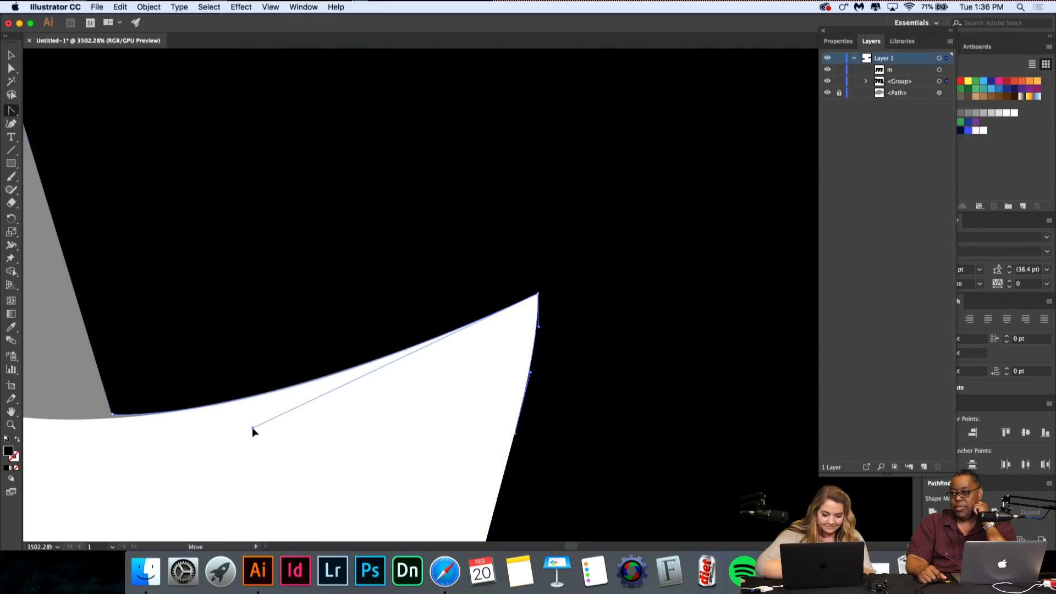
pyautogui.scroll(-5, 252, 426)
pyautogui.hscroll(-3, 251, 426)
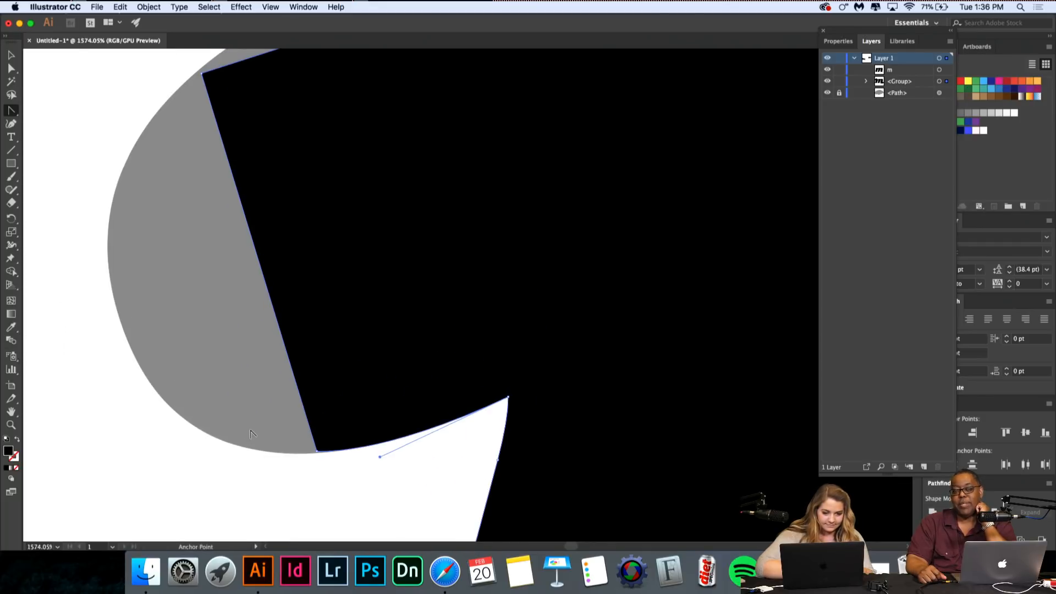
# Step: Place the serif's upper outer corner anchor precisely on the edge of the grey tail outline
pyautogui.scroll(3, 217, 275)
pyautogui.scroll(8, 190, 240)
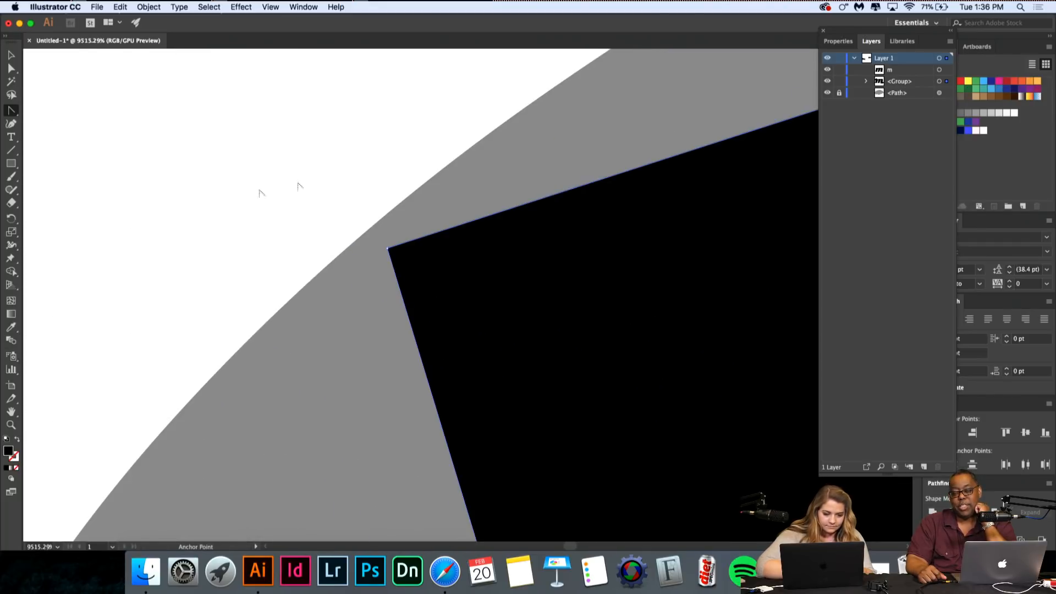
pyautogui.moveTo(390, 251); pyautogui.dragTo(349, 246)
pyautogui.scroll(-5, 519, 189)
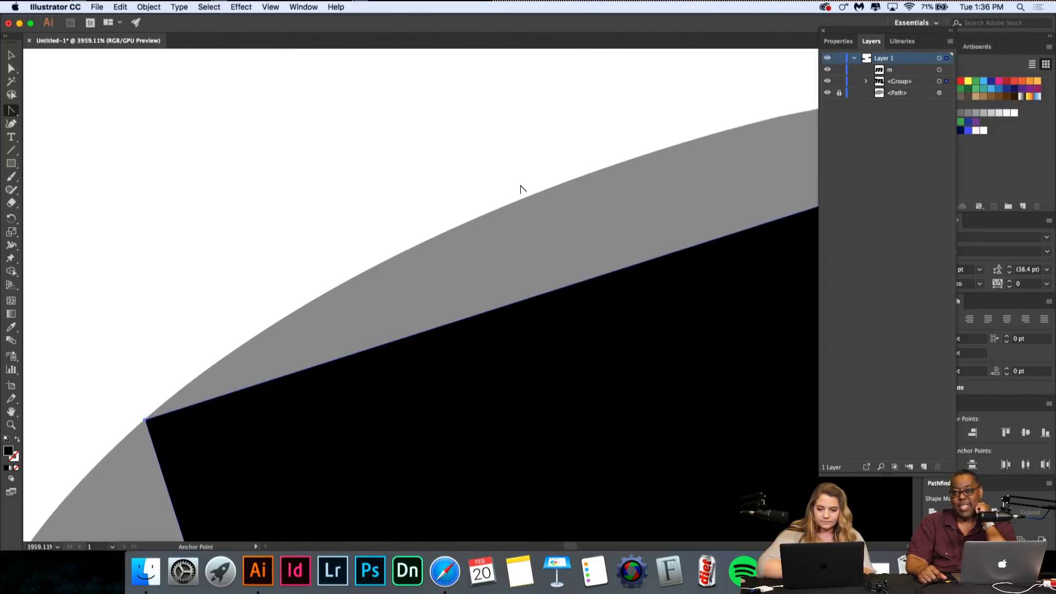
# Step: Convert the serif's upper outer corner to a smooth point and extend its lower handle toward the grey outline's outer bulge
pyautogui.hscroll(10, 521, 188)
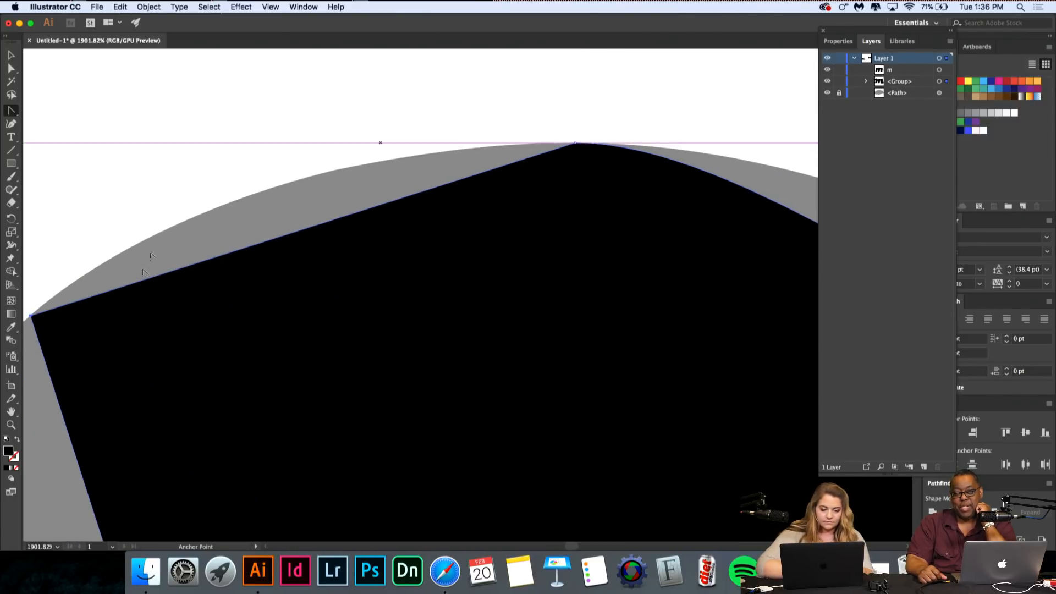
pyautogui.hscroll(-4, 93, 418)
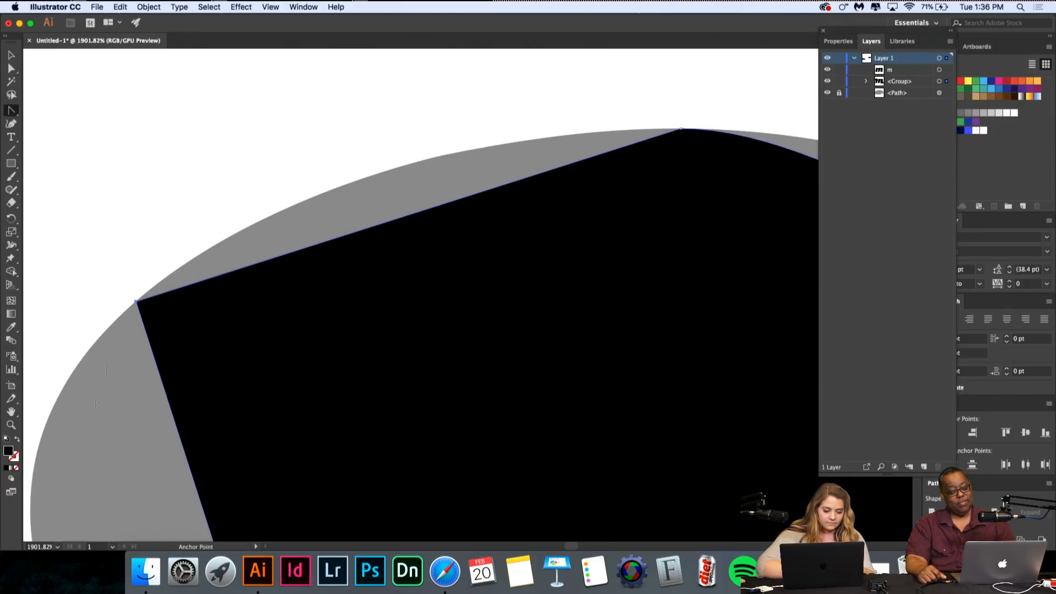
pyautogui.moveTo(131, 308); pyautogui.dragTo(362, 117)
pyautogui.scroll(-5, 381, 120)
pyautogui.scroll(-3, 381, 121)
pyautogui.scroll(2, 365, 294)
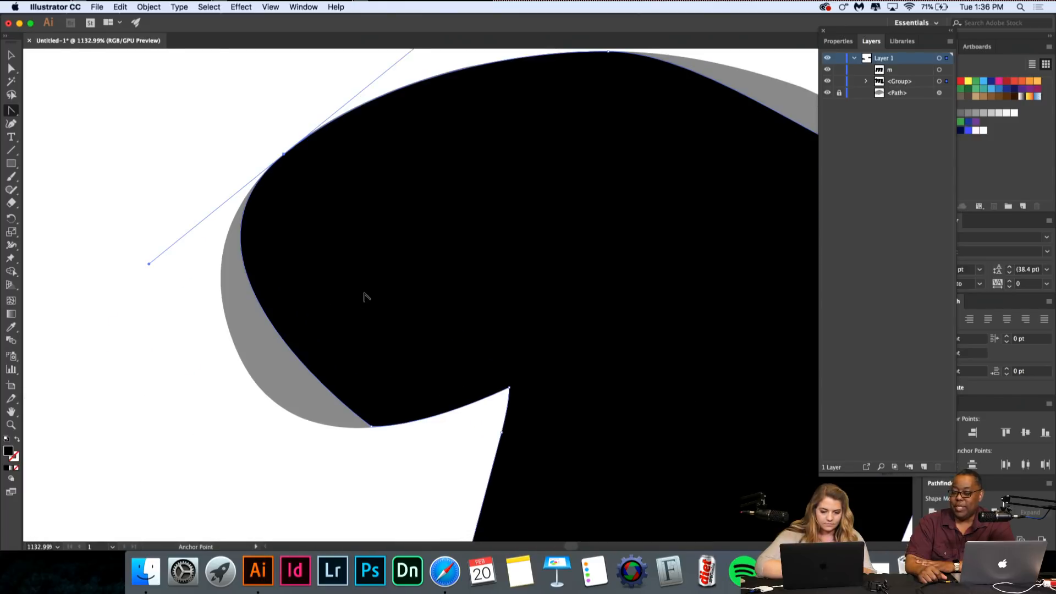
pyautogui.moveTo(150, 264); pyautogui.dragTo(117, 296)
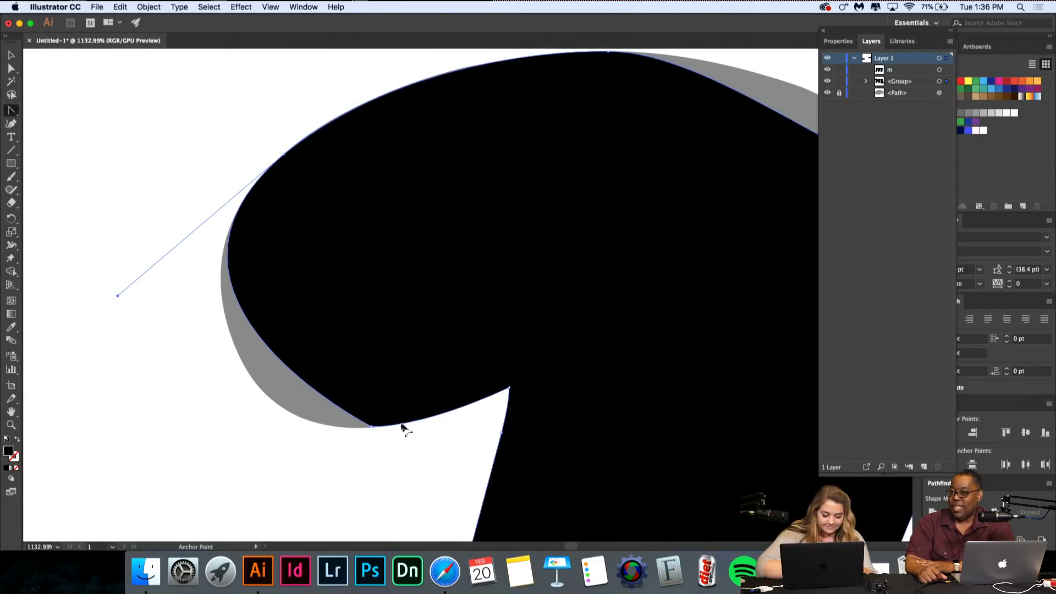
pyautogui.moveTo(372, 427); pyautogui.dragTo(383, 408)
pyautogui.press('super+z')
# Step: Add an anchor point on the serif's lower outer curve and move it onto the grey tail outline
pyautogui.scroll(3, 369, 412)
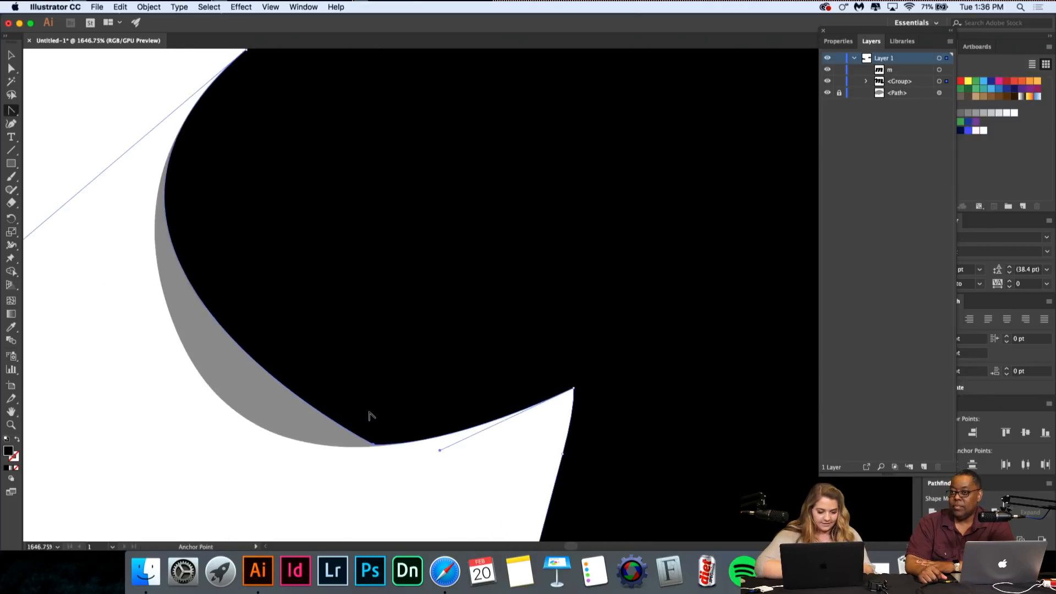
pyautogui.hscroll(-3, 369, 412)
pyautogui.scroll(-2, 369, 413)
pyautogui.moveTo(8, 115); pyautogui.dragTo(41, 149)
pyautogui.click(278, 304)
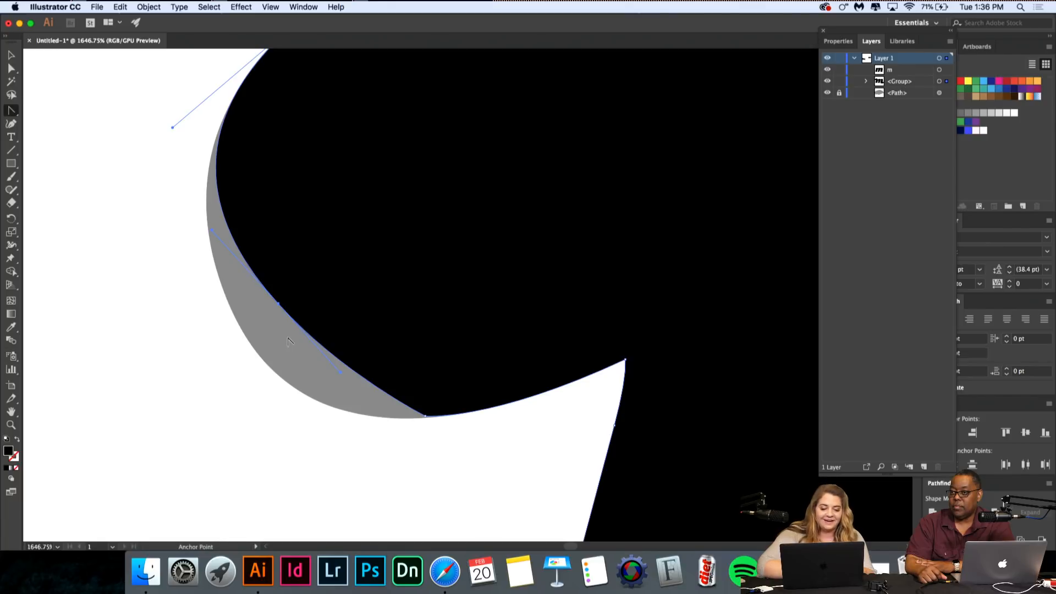
pyautogui.moveTo(278, 304); pyautogui.dragTo(262, 342)
pyautogui.scroll(2, 262, 343)
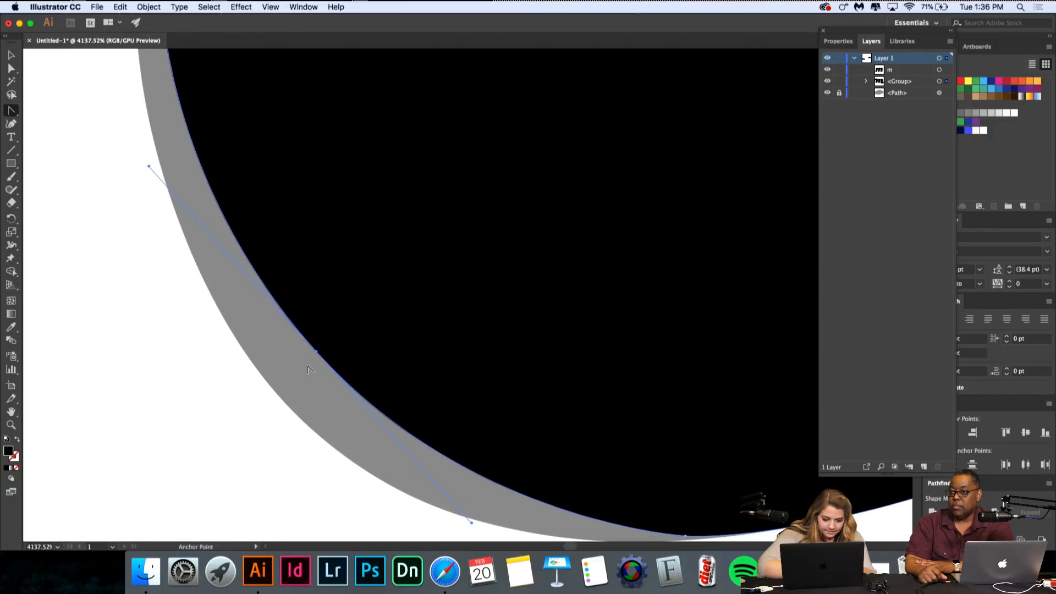
pyautogui.moveTo(317, 351); pyautogui.dragTo(274, 391)
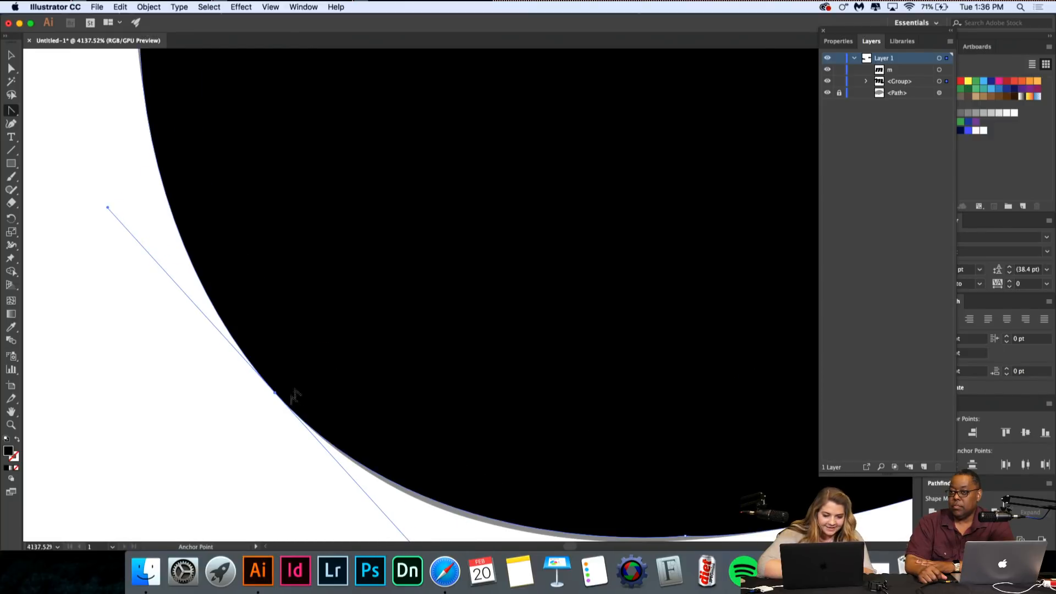
# Step: Convert the serif's inner-side corner above the first notch to a smooth point and lengthen its upper handle to match the grey outline
pyautogui.scroll(-3, 289, 389)
pyautogui.scroll(-3, 312, 358)
pyautogui.scroll(3, 312, 358)
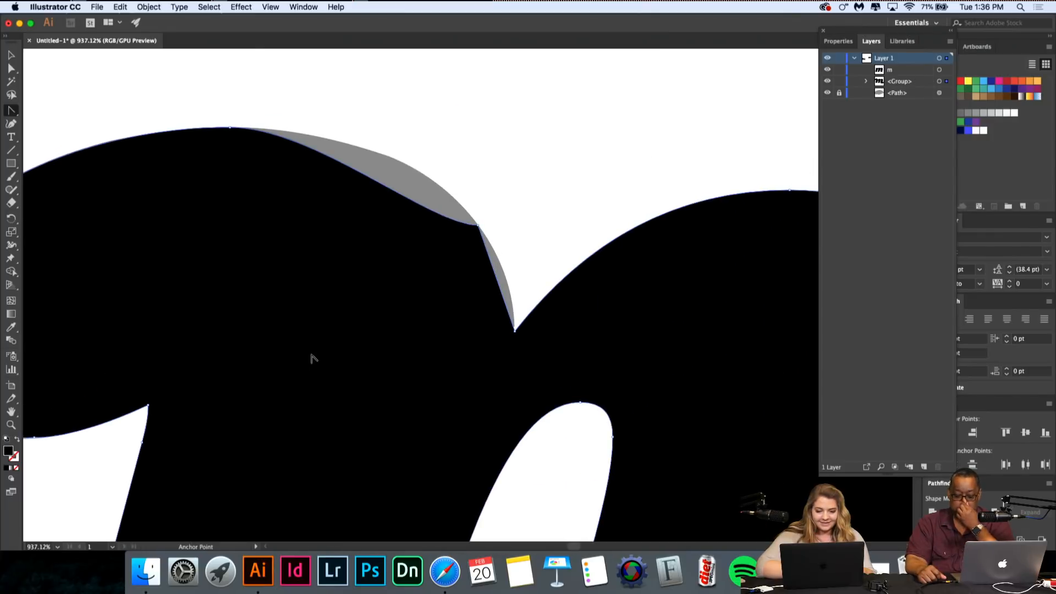
pyautogui.scroll(2, 472, 263)
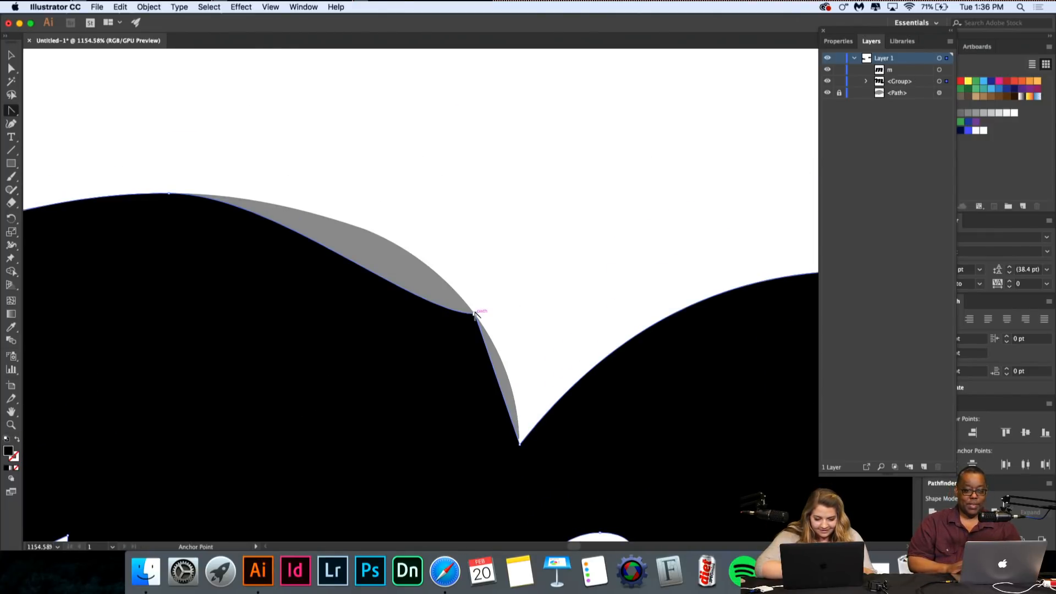
pyautogui.moveTo(477, 317); pyautogui.dragTo(522, 377)
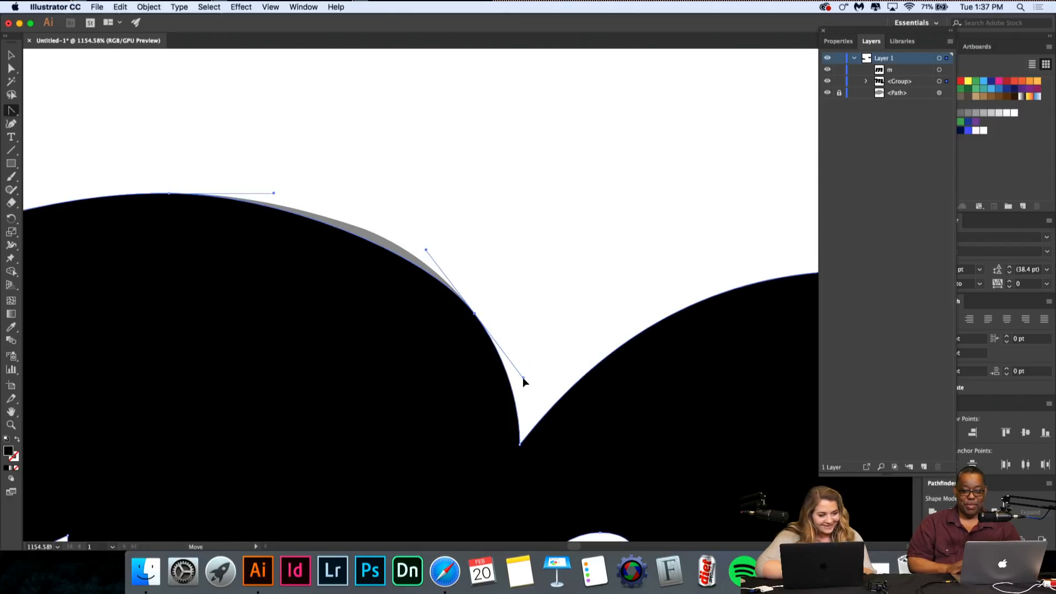
pyautogui.moveTo(426, 251); pyautogui.dragTo(399, 215)
pyautogui.scroll(-10, 399, 215)
pyautogui.scroll(-2, 395, 211)
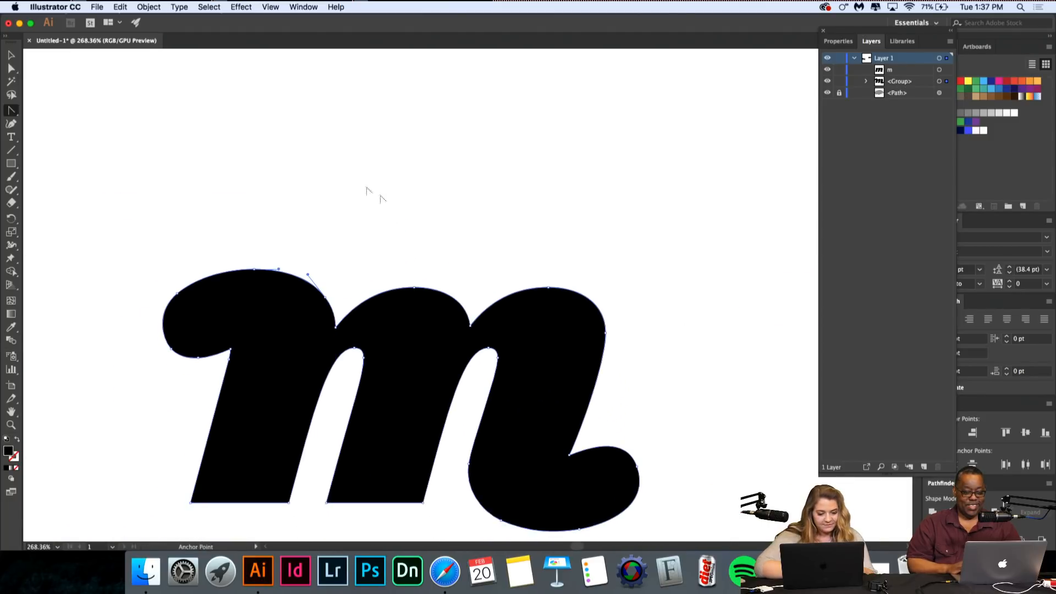
# Step: Move the reshaped m off the grey tail piece and delete that unlocked piece
pyautogui.click(11, 56)
pyautogui.click(111, 169)
pyautogui.scroll(-5, 111, 170)
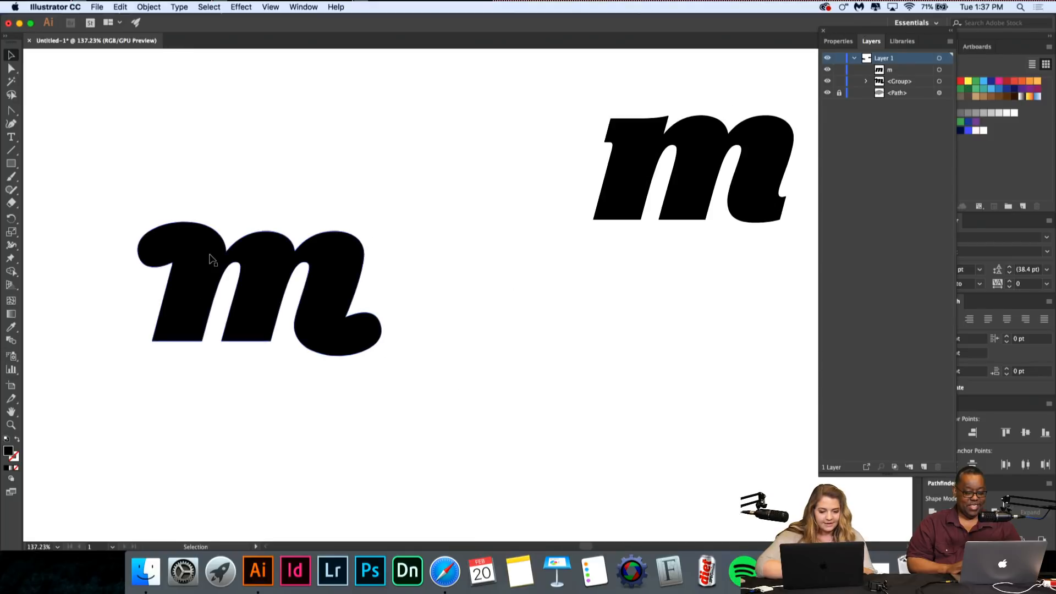
pyautogui.moveTo(275, 259); pyautogui.dragTo(522, 370)
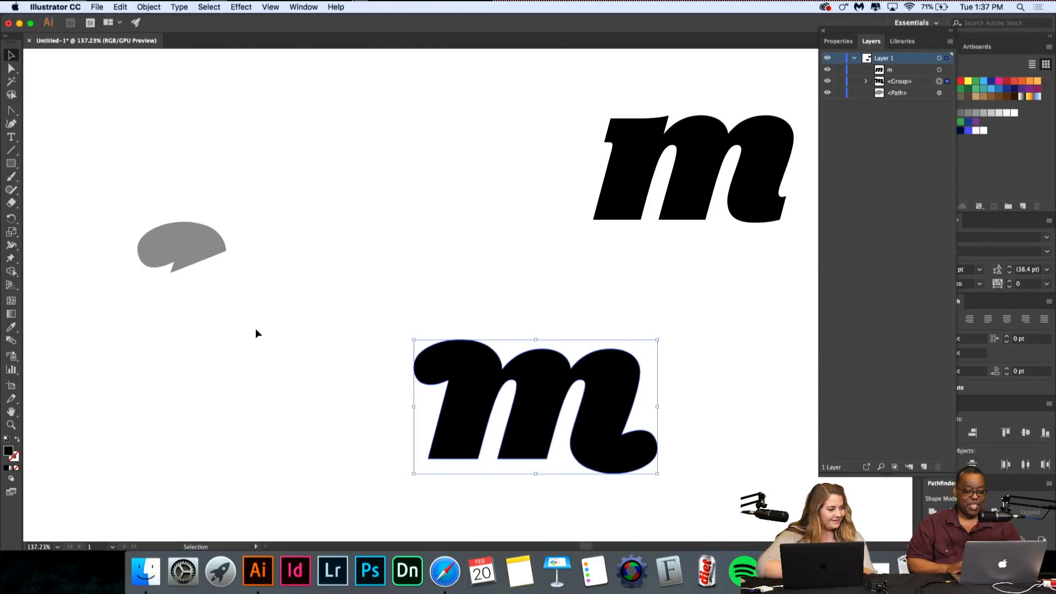
pyautogui.click(172, 241)
pyautogui.press('Delete')
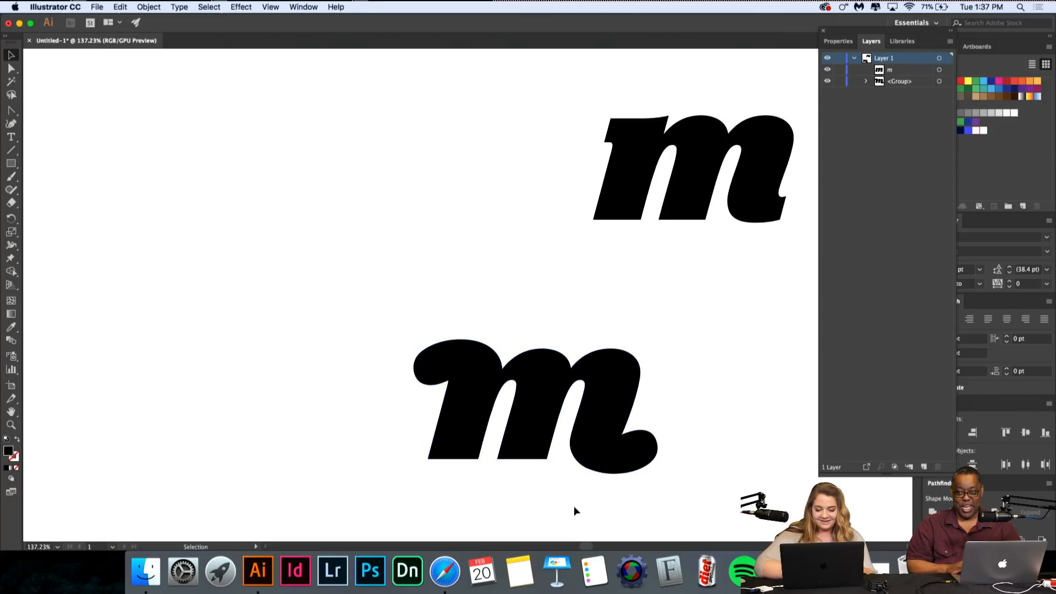
# Step: Move the reshaped m back toward the left side of the artboard, away from the original m
pyautogui.click(430, 366)
pyautogui.moveTo(484, 401); pyautogui.dragTo(271, 291)
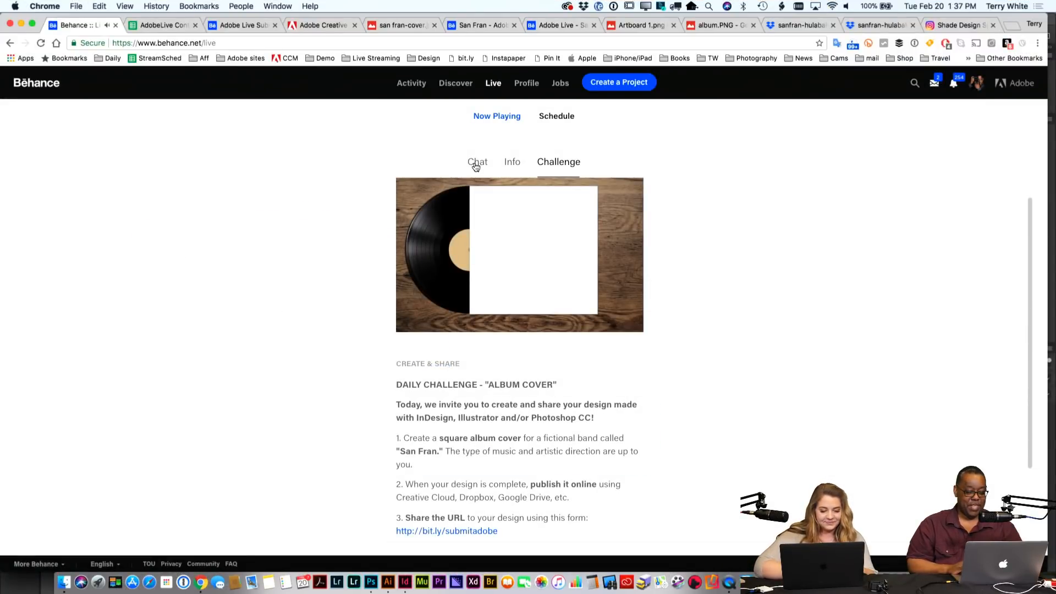
# Step: Switch to the Behance Live page in Chrome and open the stream's chat
pyautogui.click(475, 165)
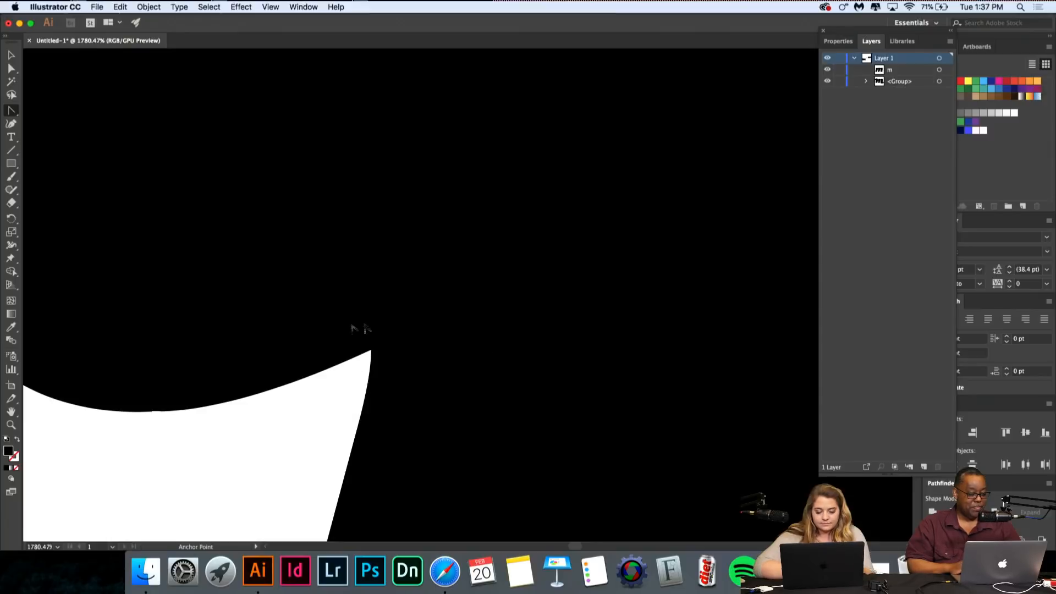
pyautogui.click(371, 349)
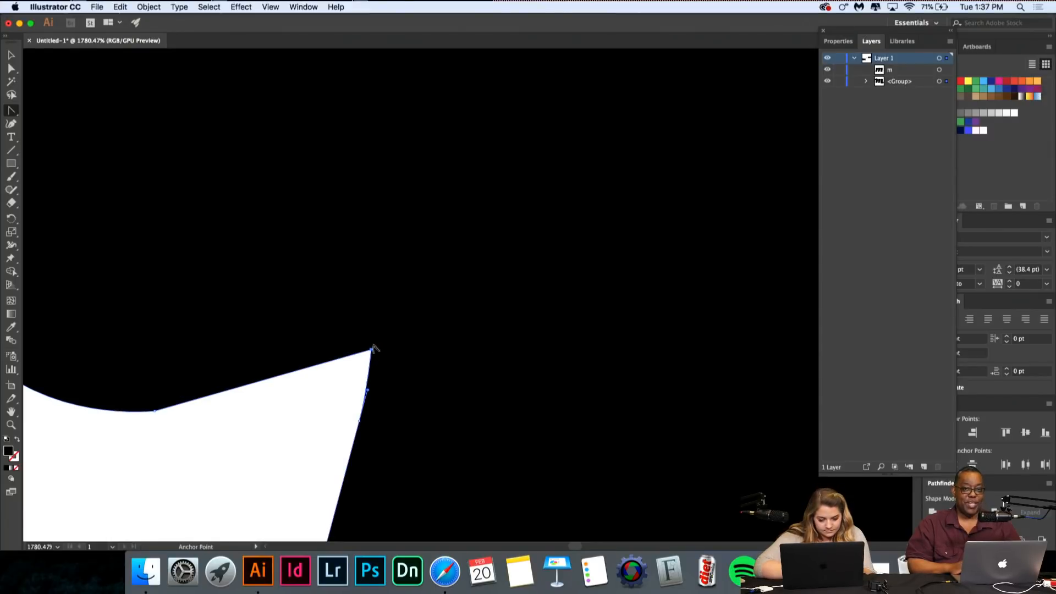
pyautogui.press('super+z')
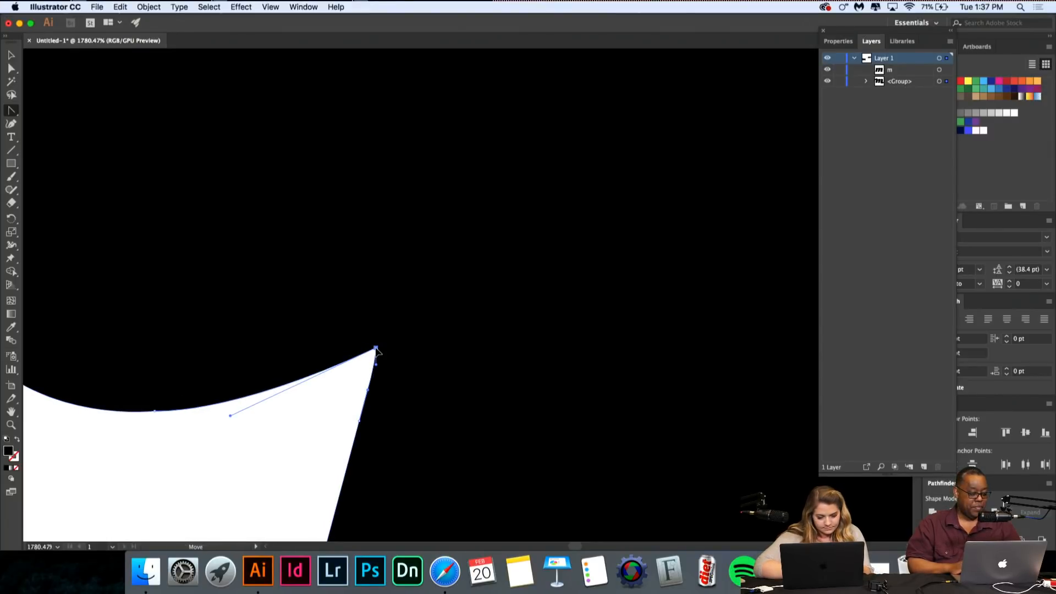
pyautogui.scroll(5, 377, 352)
pyautogui.scroll(2, 377, 352)
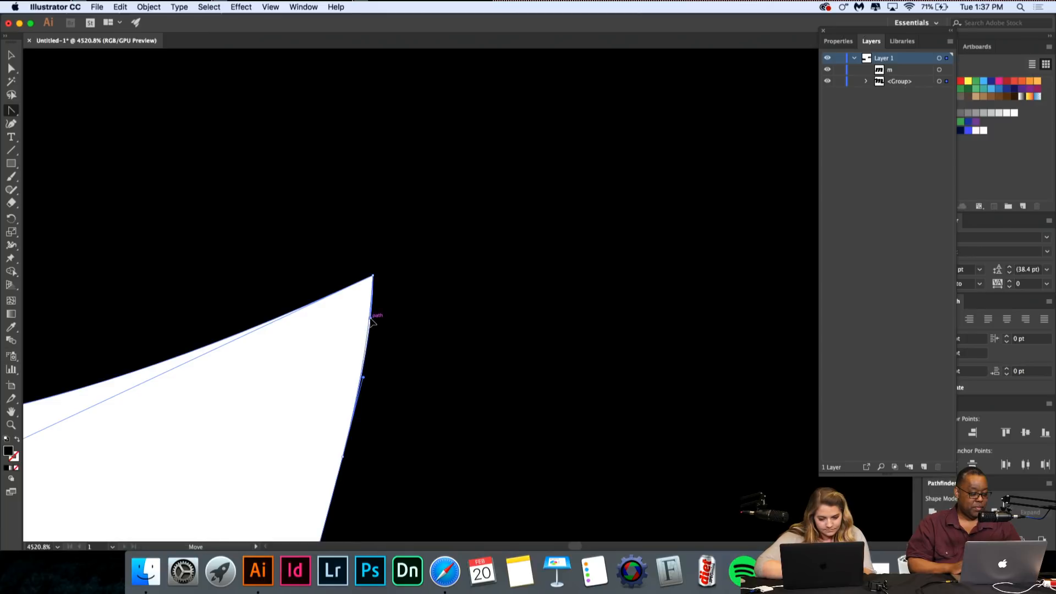
# Step: Clear the selection and compare the reshaped m with the original m on the artboard
pyautogui.scroll(-12, 374, 321)
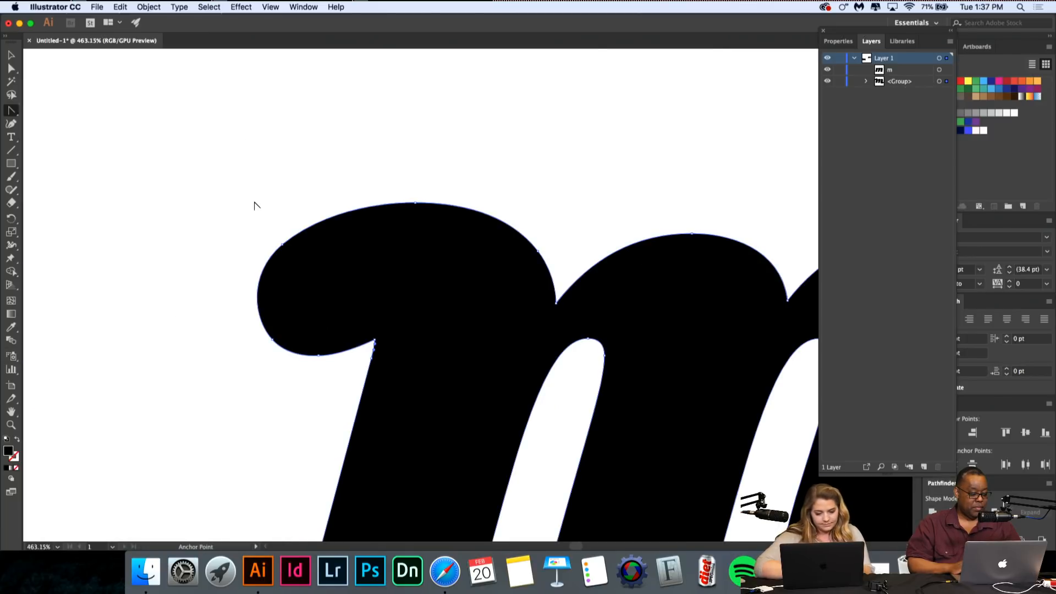
pyautogui.scroll(-5, 257, 206)
pyautogui.hscroll(2, 257, 206)
pyautogui.click(11, 55)
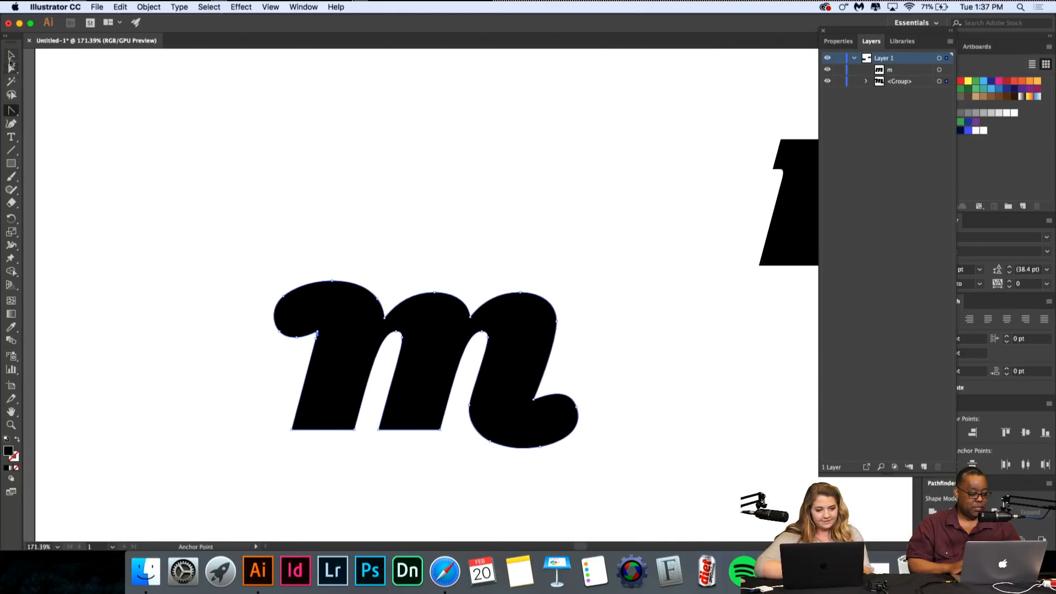
pyautogui.click(83, 118)
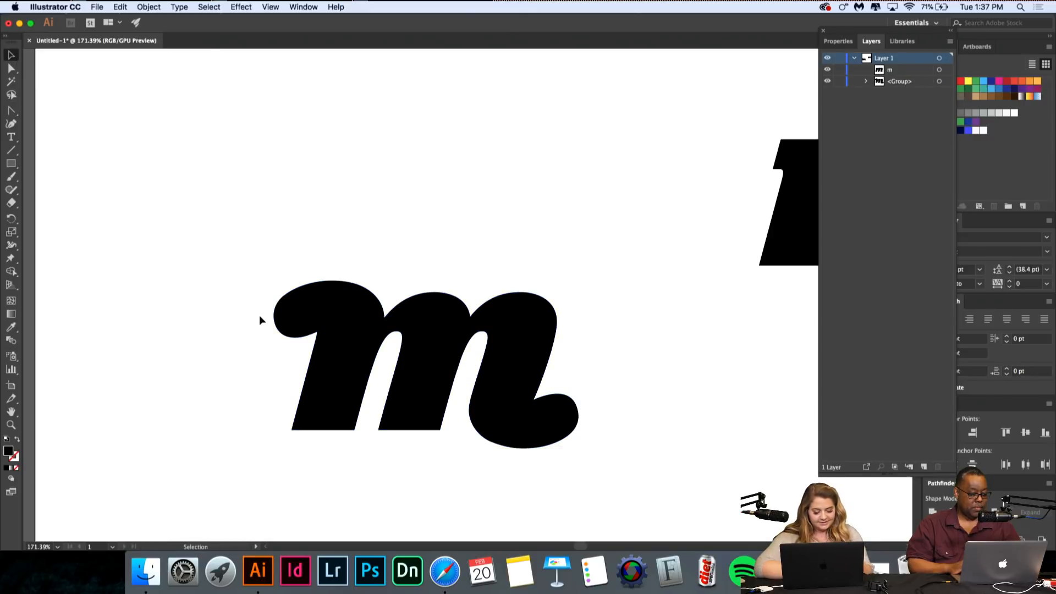
pyautogui.scroll(-3, 393, 405)
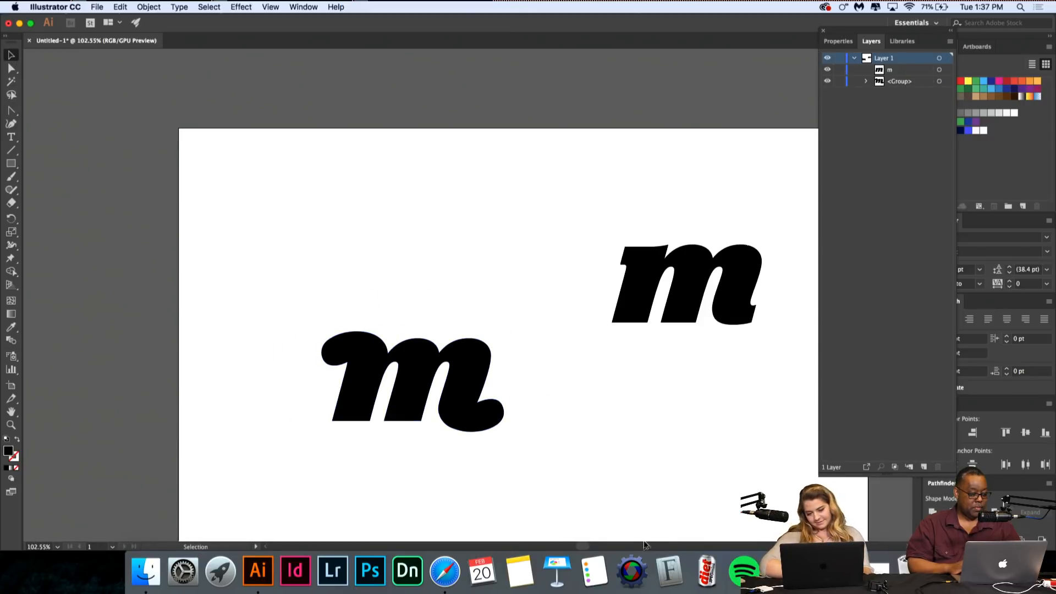
pyautogui.scroll(-1, 540, 297)
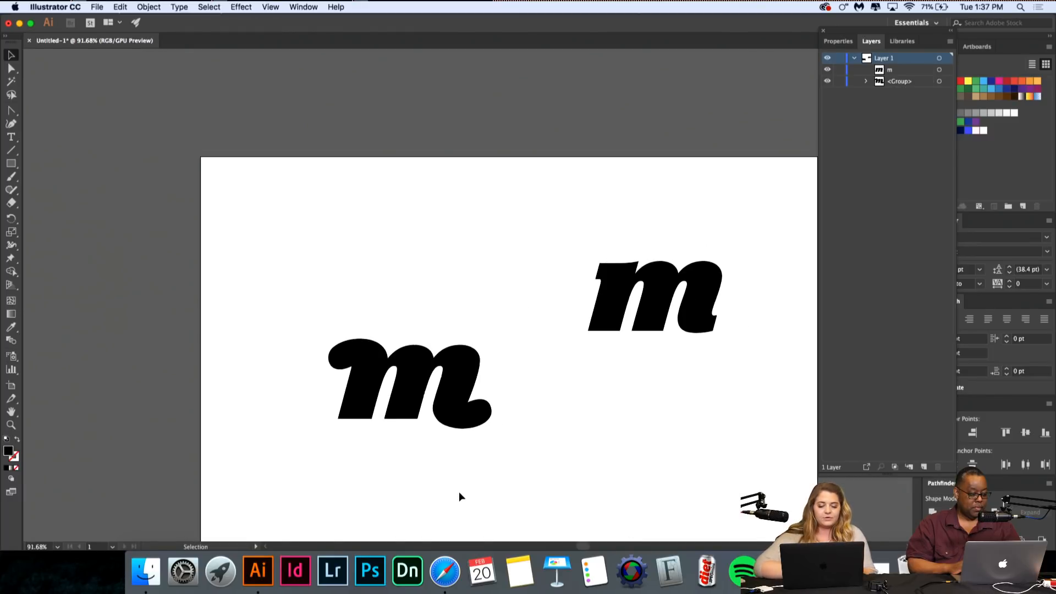
# Step: Move the original m directly above the reshaped m to compare the two letters
pyautogui.scroll(-2, 459, 491)
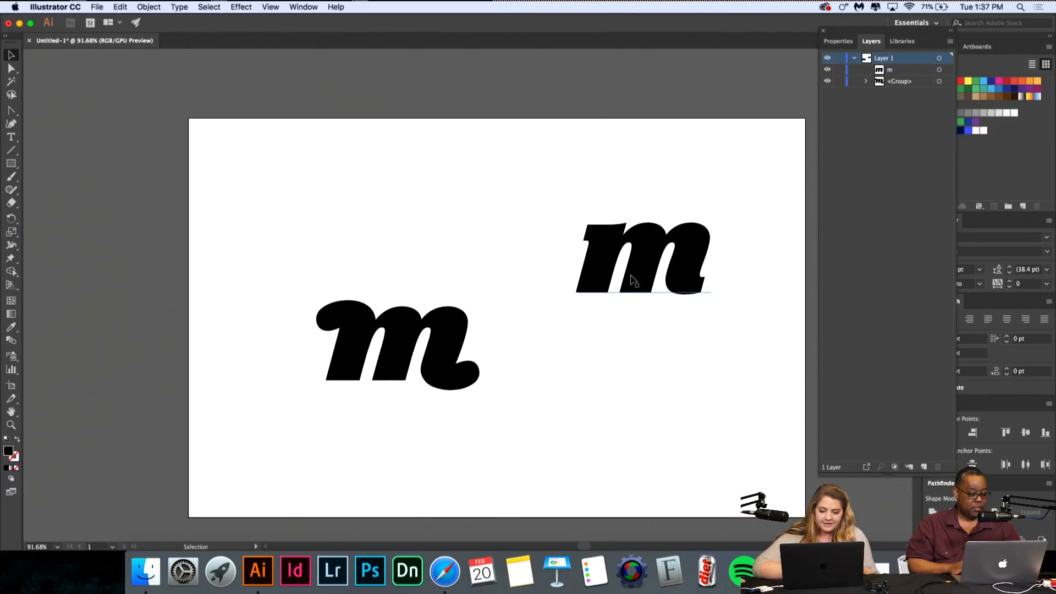
pyautogui.moveTo(646, 274); pyautogui.dragTo(409, 228)
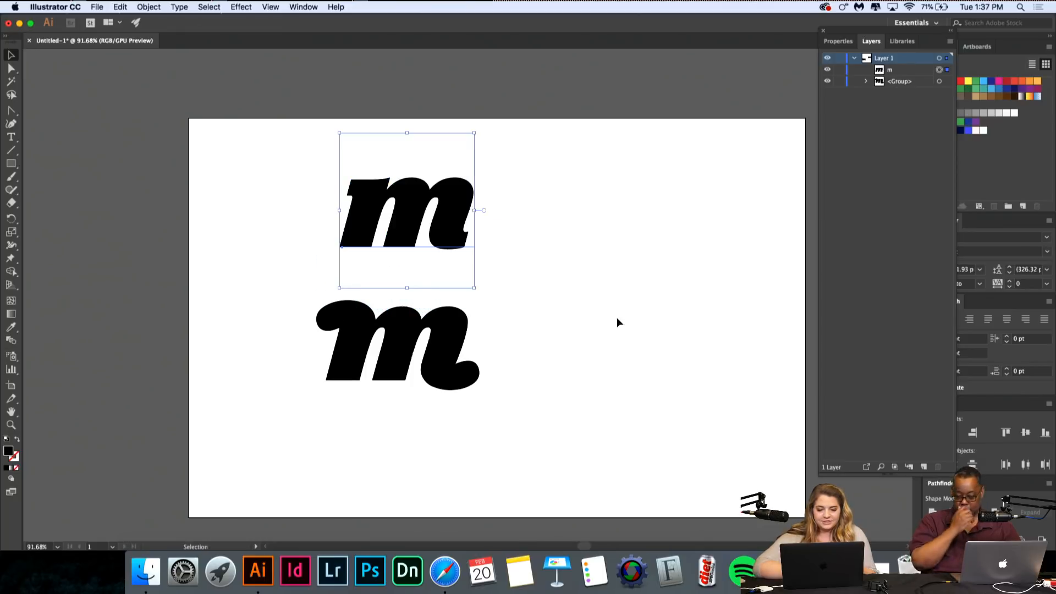
pyautogui.click(510, 123)
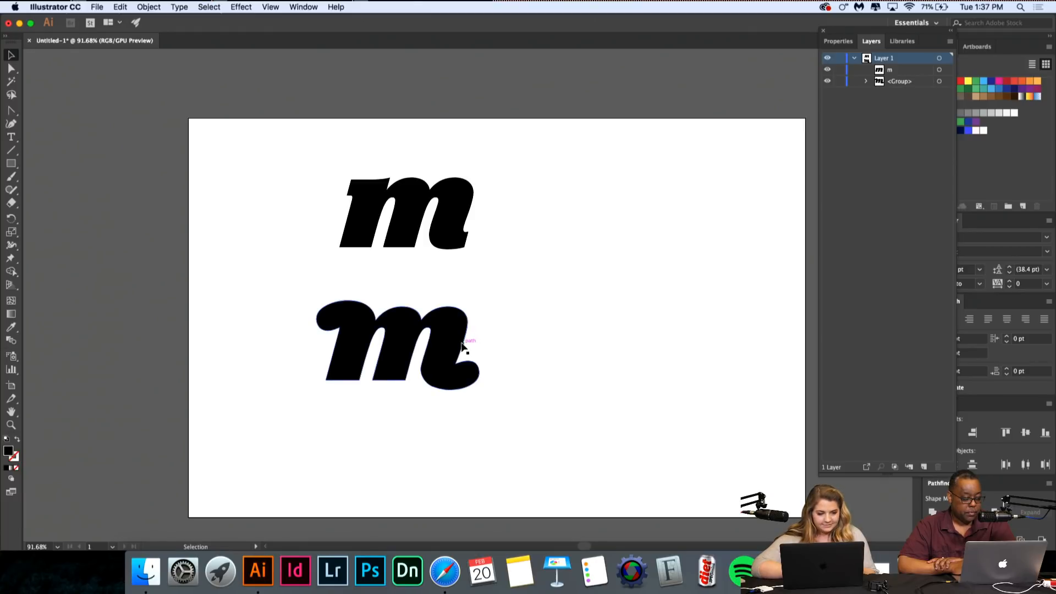
# Step: Delete the original live-text m from the artboard
pyautogui.click(427, 230)
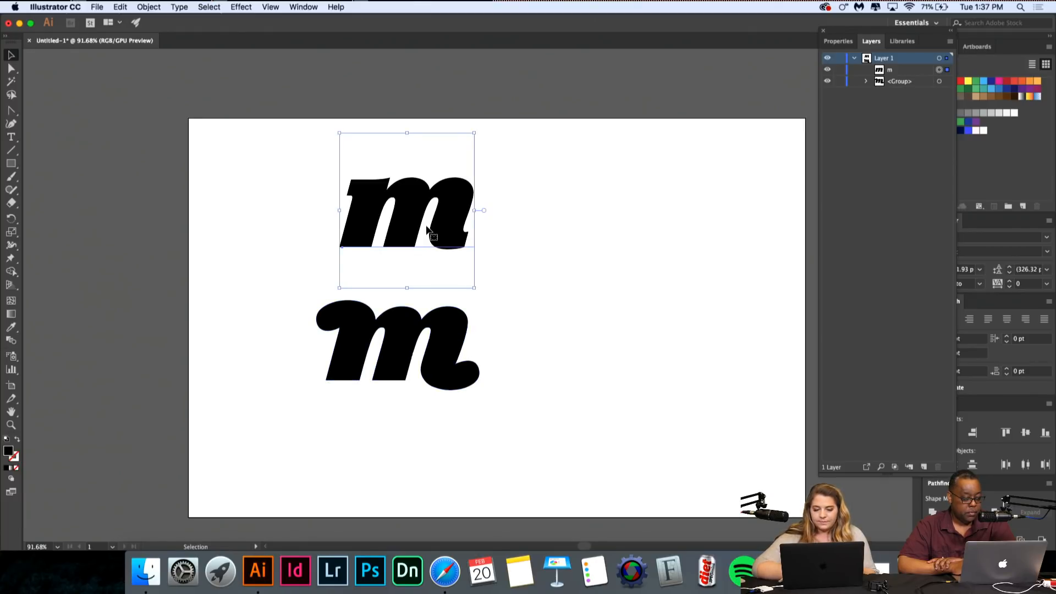
pyautogui.moveTo(428, 230); pyautogui.dragTo(202, 227)
pyautogui.press('Delete')
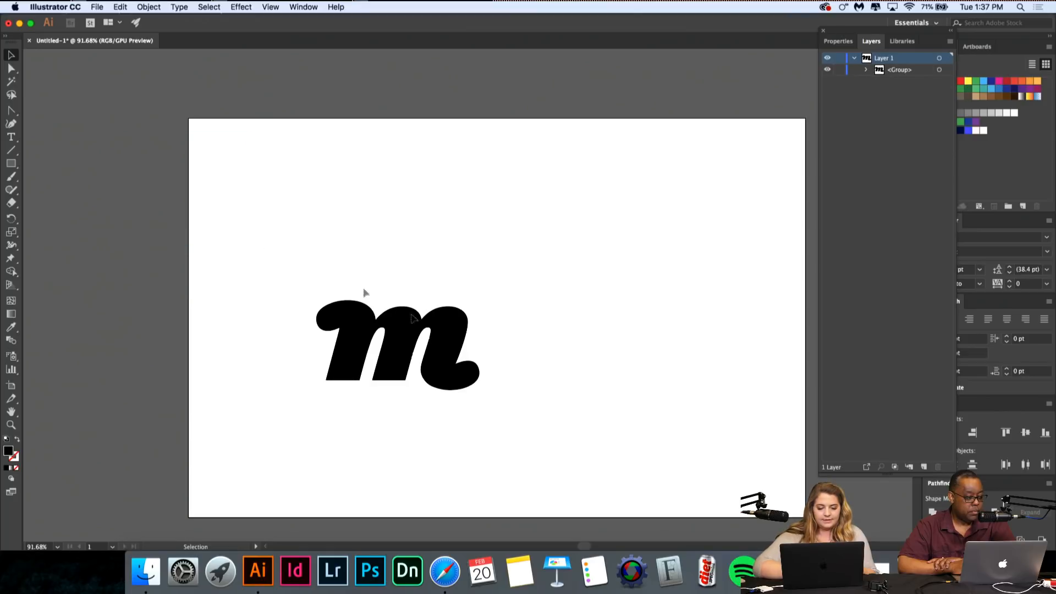
# Step: Move the reshaped m to the artboard's upper left, duplicate it directly below, and swap the copy's fill and stroke
pyautogui.moveTo(432, 372); pyautogui.dragTo(347, 345)
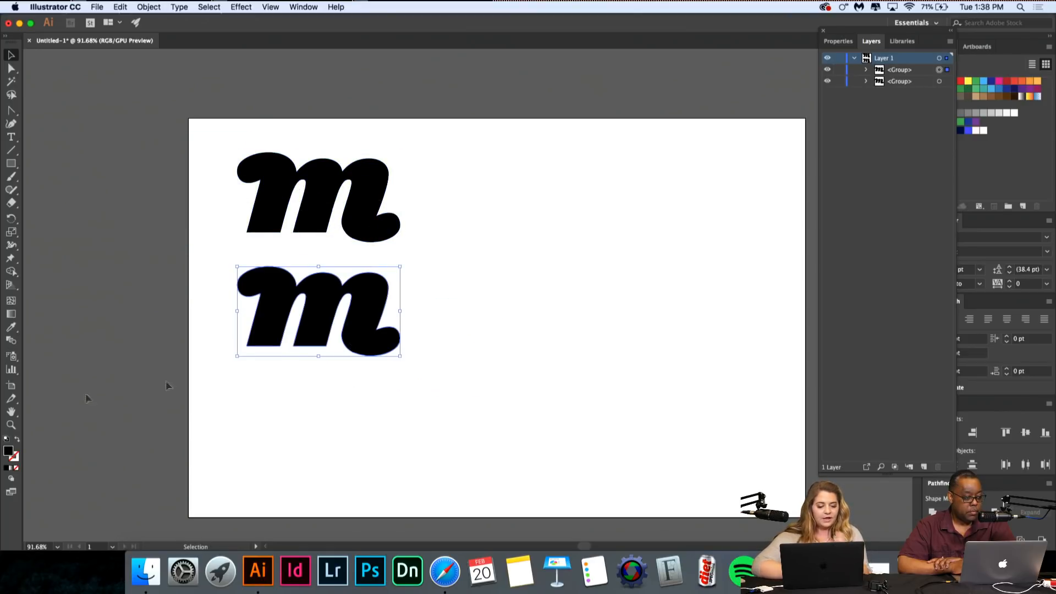
pyautogui.click(17, 438)
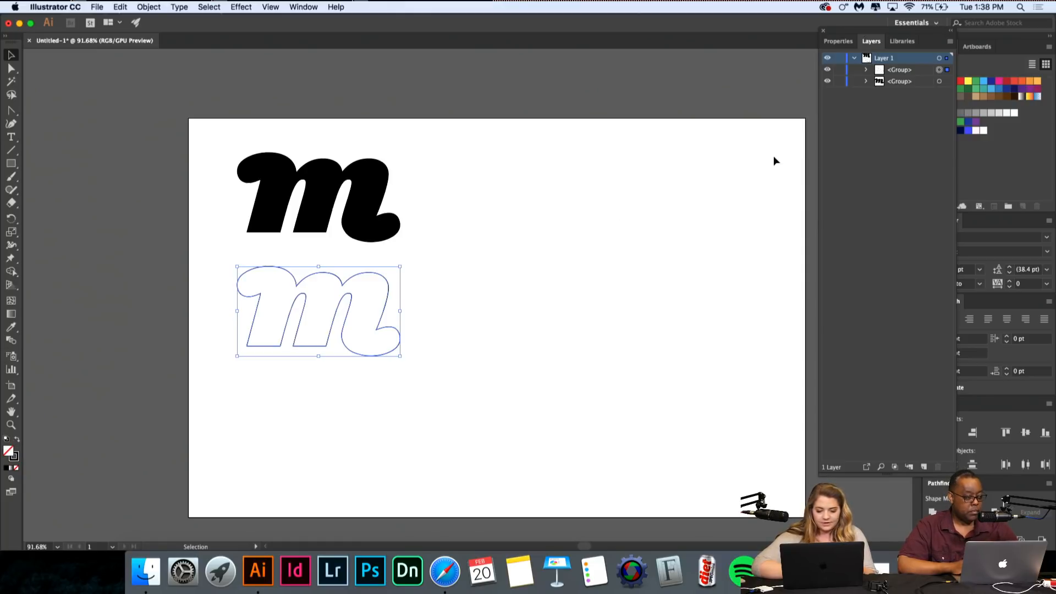
# Step: Close the floating Properties and Layers panels to clear the workspace
pyautogui.click(839, 41)
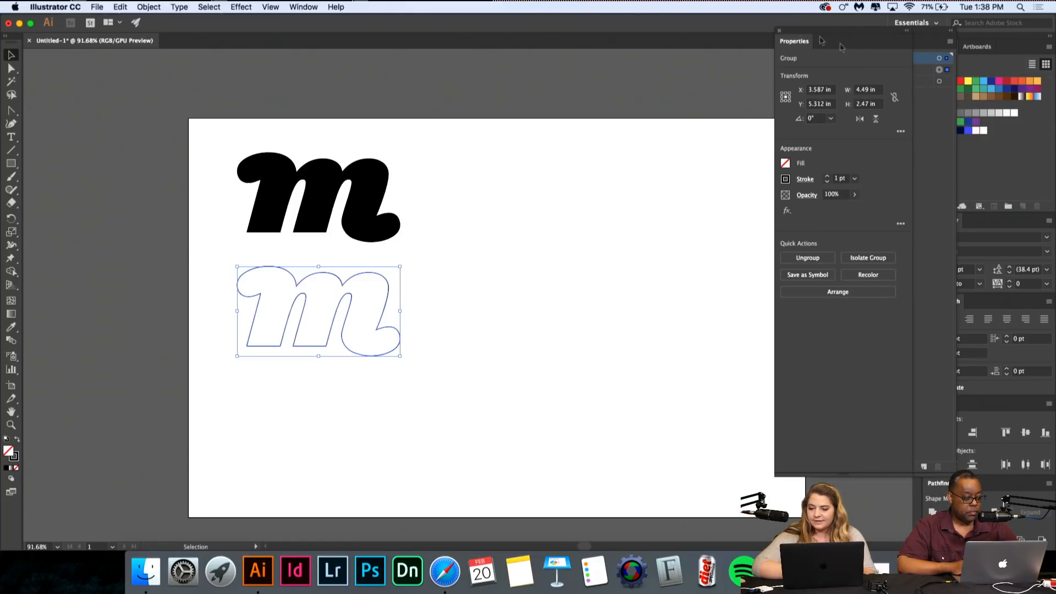
pyautogui.click(778, 31)
pyautogui.click(824, 32)
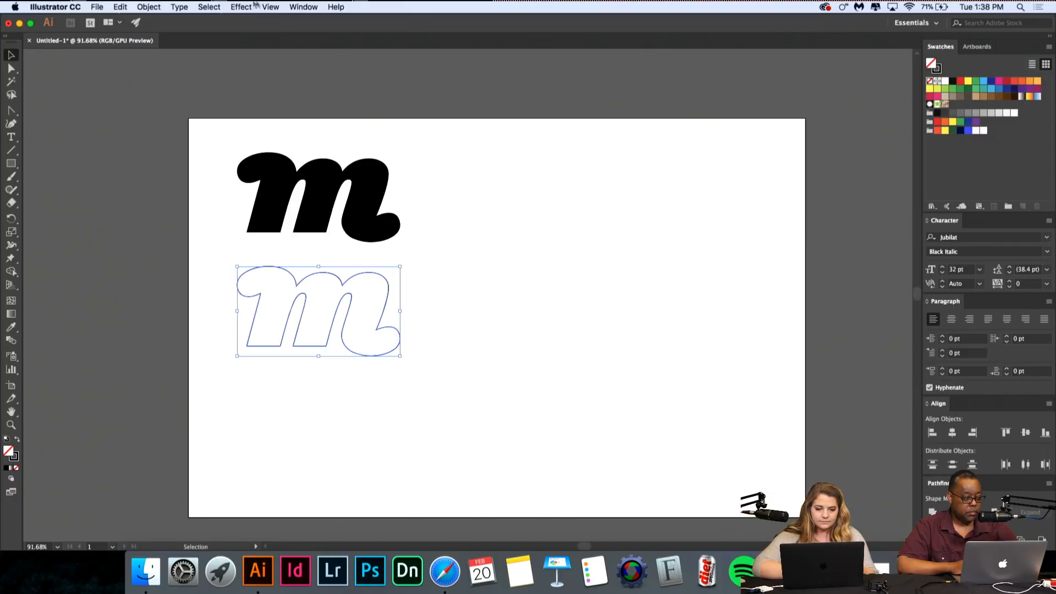
# Step: Open the stroke settings and set the outlined m's stroke weight to 6 pt
pyautogui.click(303, 6)
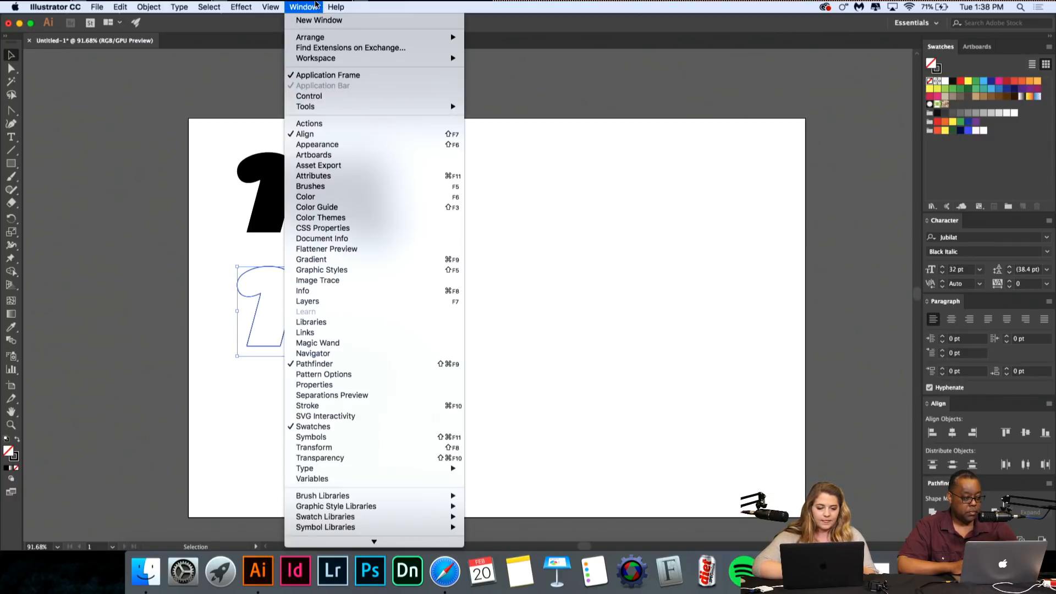
pyautogui.click(400, 407)
pyautogui.click(787, 137)
pyautogui.click(787, 137)
pyautogui.click(788, 138)
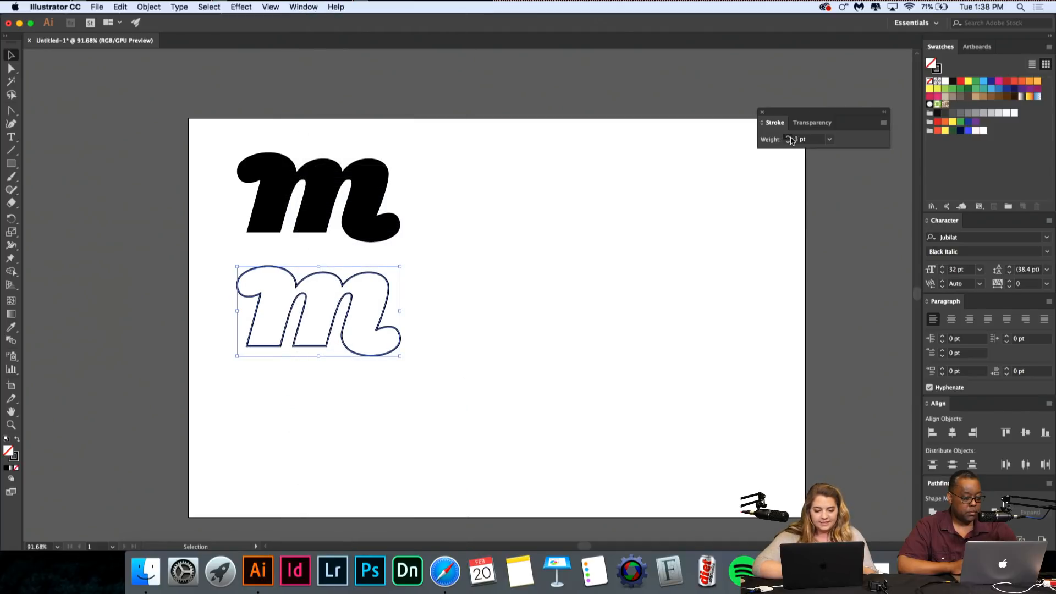
pyautogui.click(789, 138)
pyautogui.click(789, 138)
pyautogui.click(680, 319)
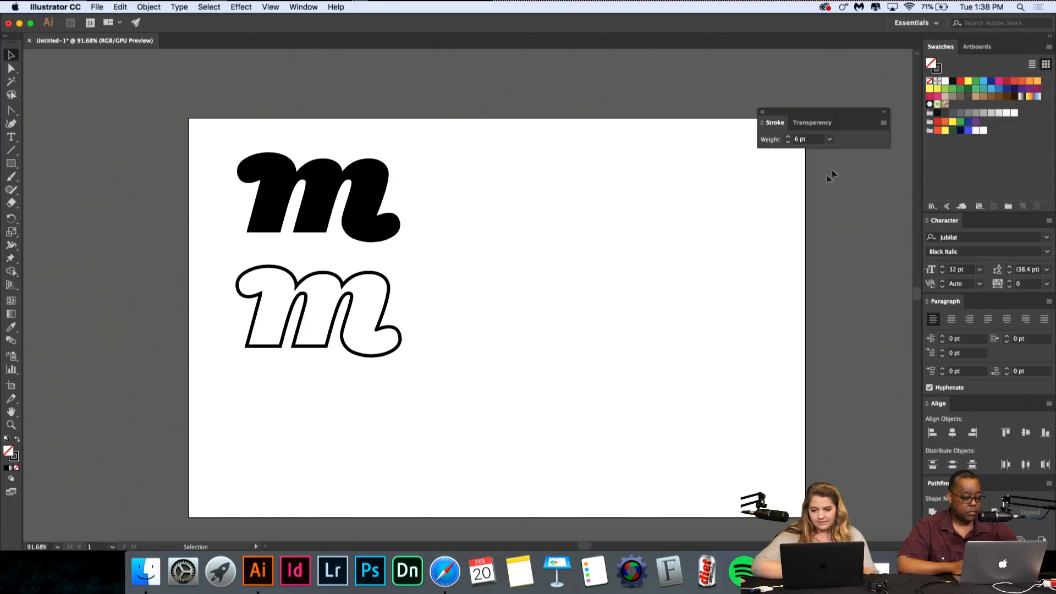
# Step: Show the full stroke options and give the outlined m round caps and round corner joins
pyautogui.click(883, 123)
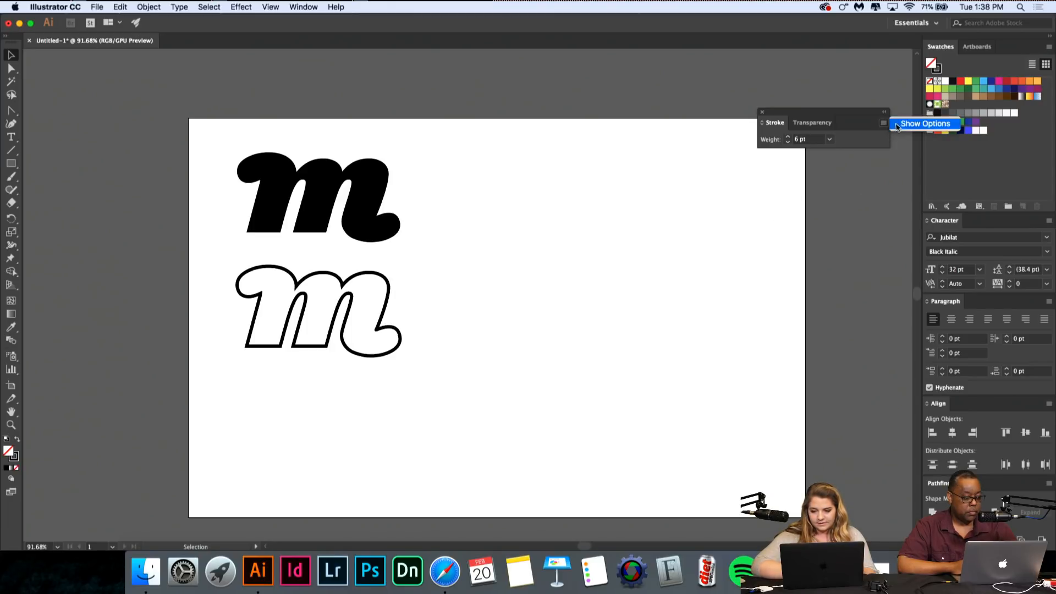
pyautogui.click(900, 124)
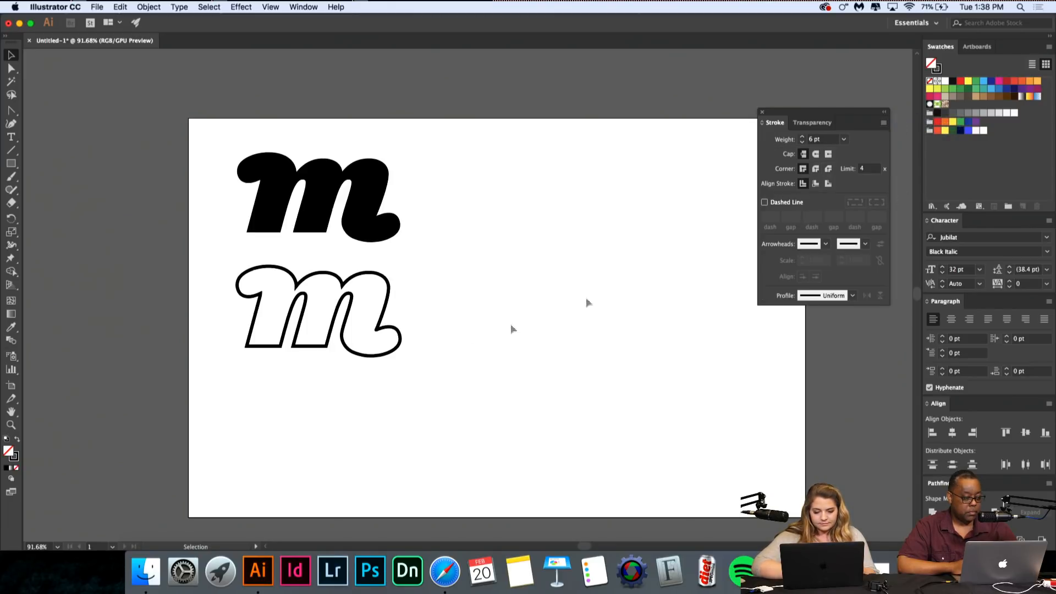
pyautogui.click(380, 327)
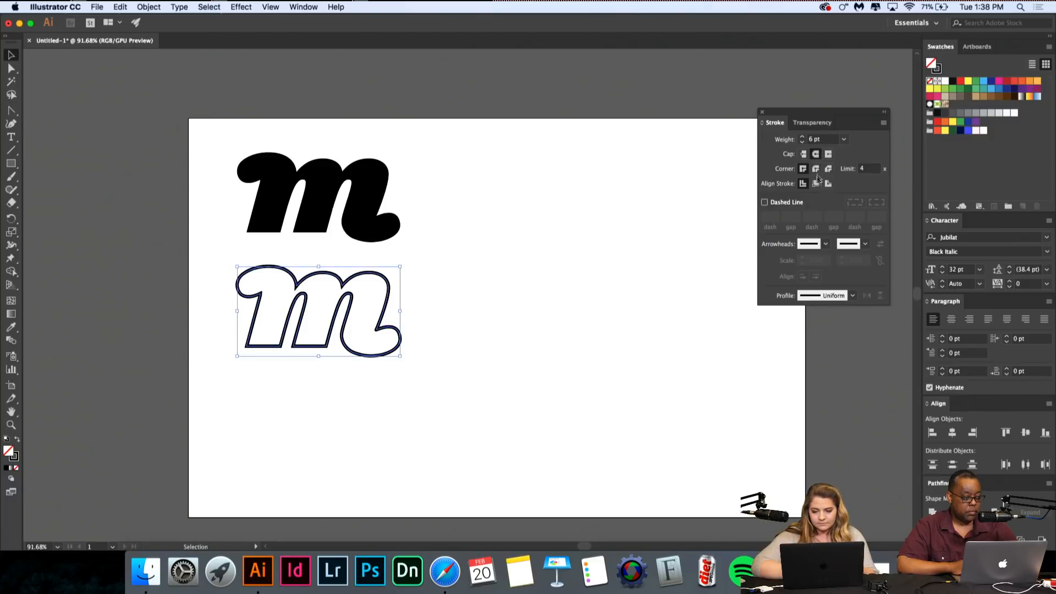
pyautogui.click(484, 272)
# Step: Inspect the outlined m's rounded corners and increase its stroke weight to 7 pt
pyautogui.scroll(2, 360, 259)
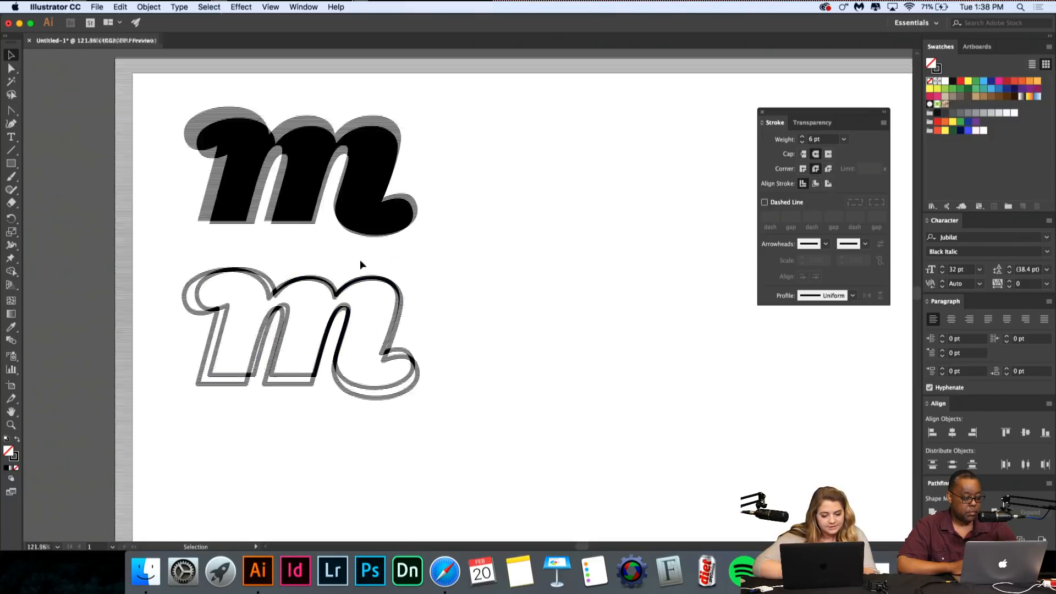
pyautogui.scroll(5, 359, 260)
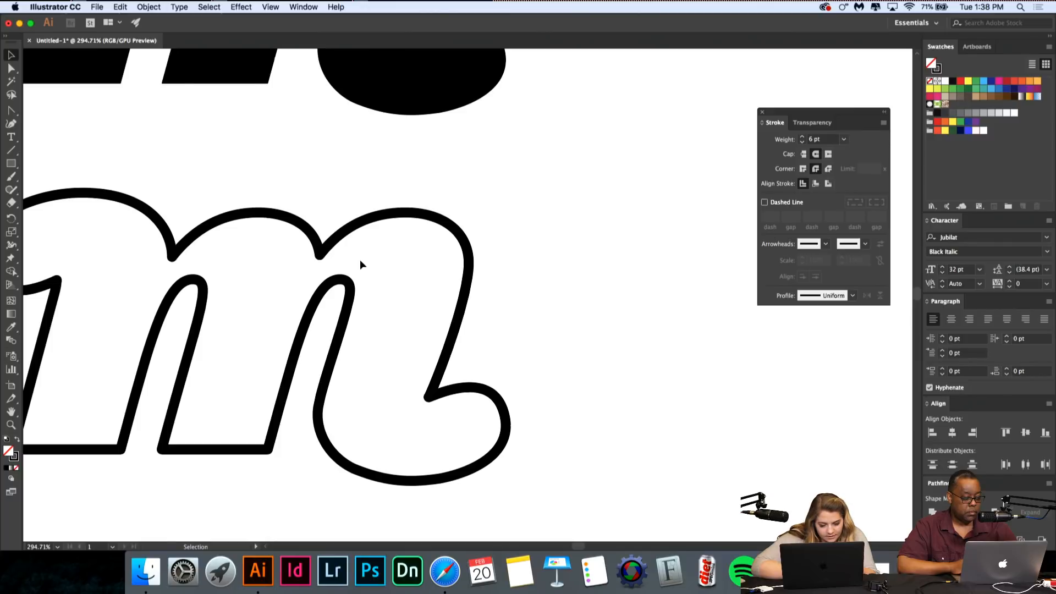
pyautogui.hscroll(-8, 360, 259)
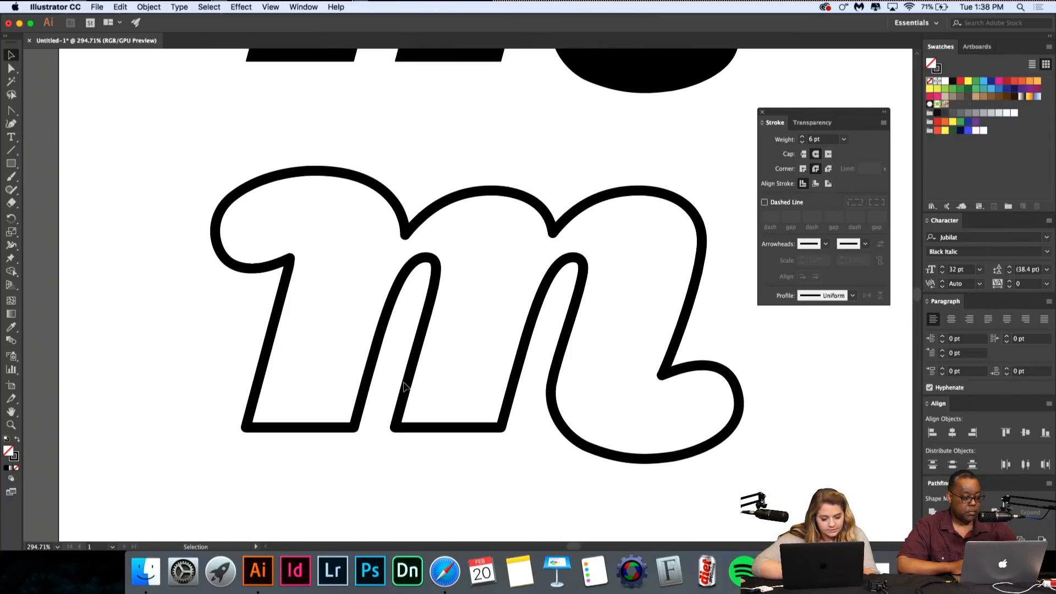
pyautogui.scroll(2, 302, 272)
pyautogui.scroll(-4, 276, 250)
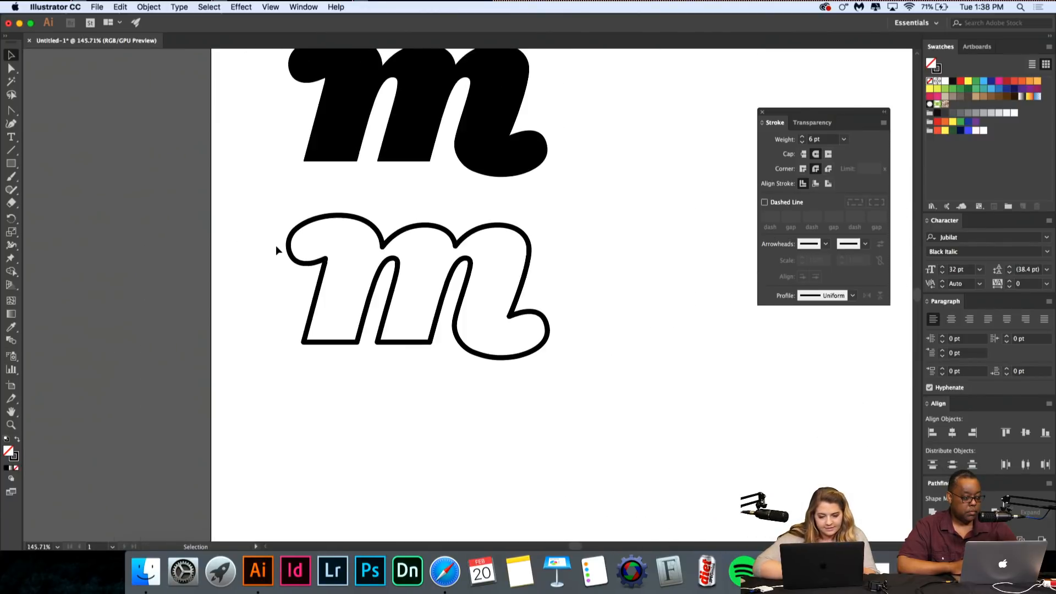
pyautogui.scroll(-4, 560, 274)
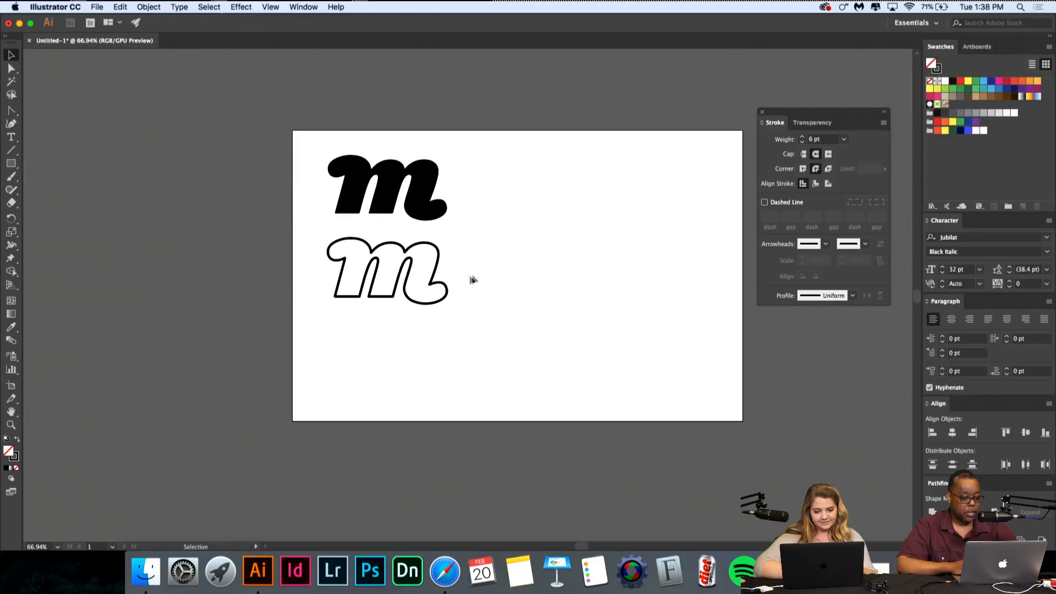
pyautogui.click(446, 288)
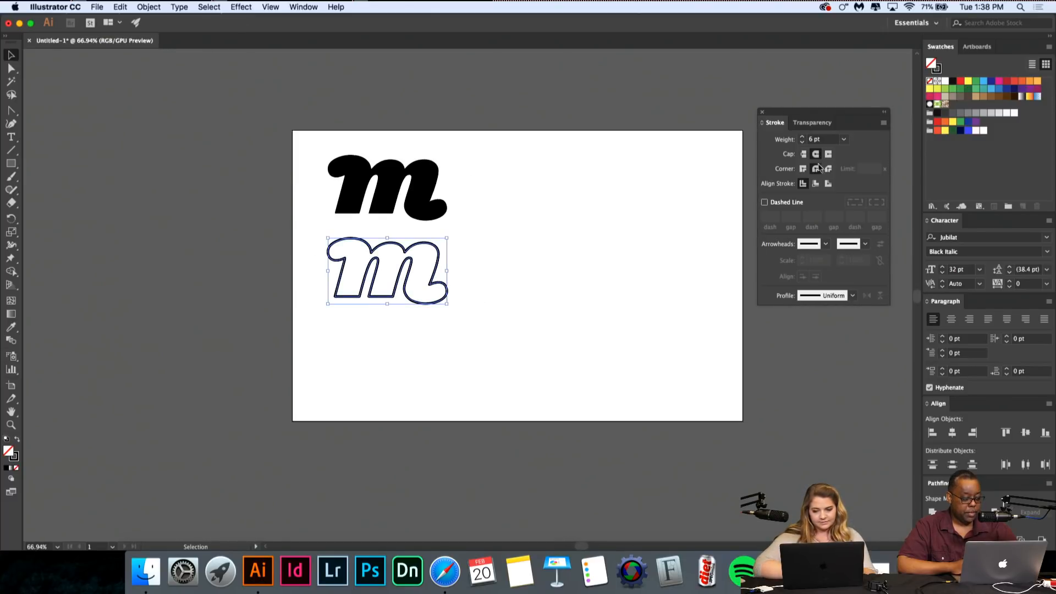
pyautogui.click(801, 137)
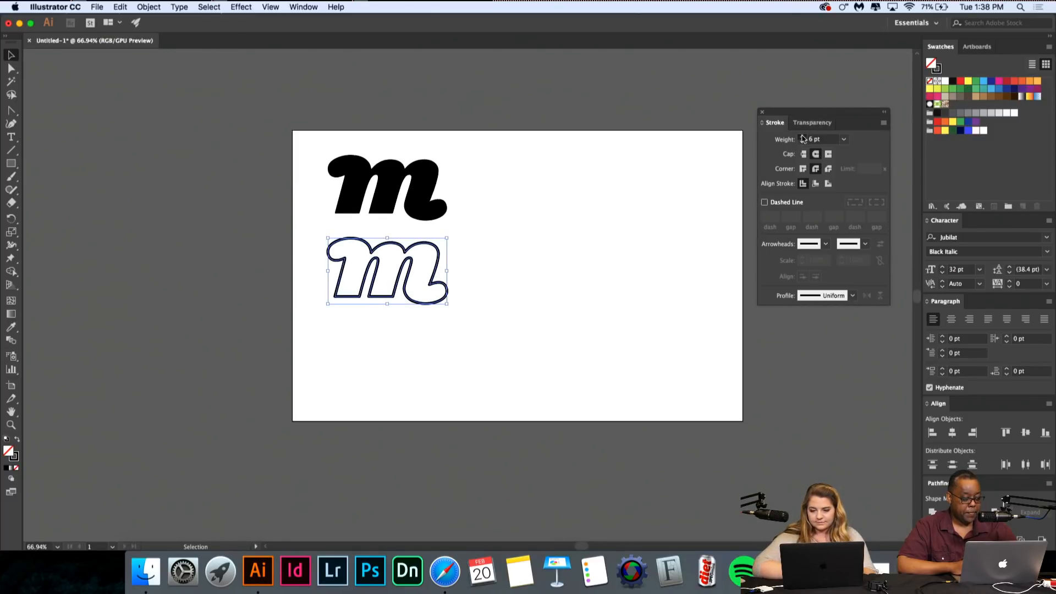
pyautogui.click(608, 199)
# Step: Add the text "Mars" in Jubilat Black Italic 32 pt on the empty area beside the two m letters
pyautogui.scroll(5, 423, 325)
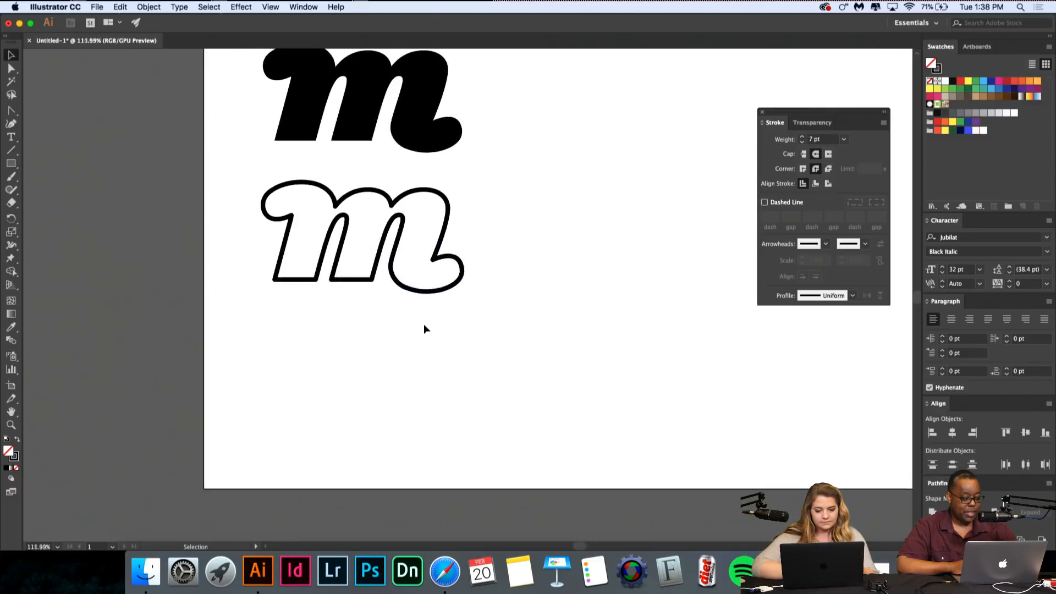
pyautogui.hscroll(7, 423, 325)
pyautogui.scroll(3, 423, 325)
pyautogui.click(10, 135)
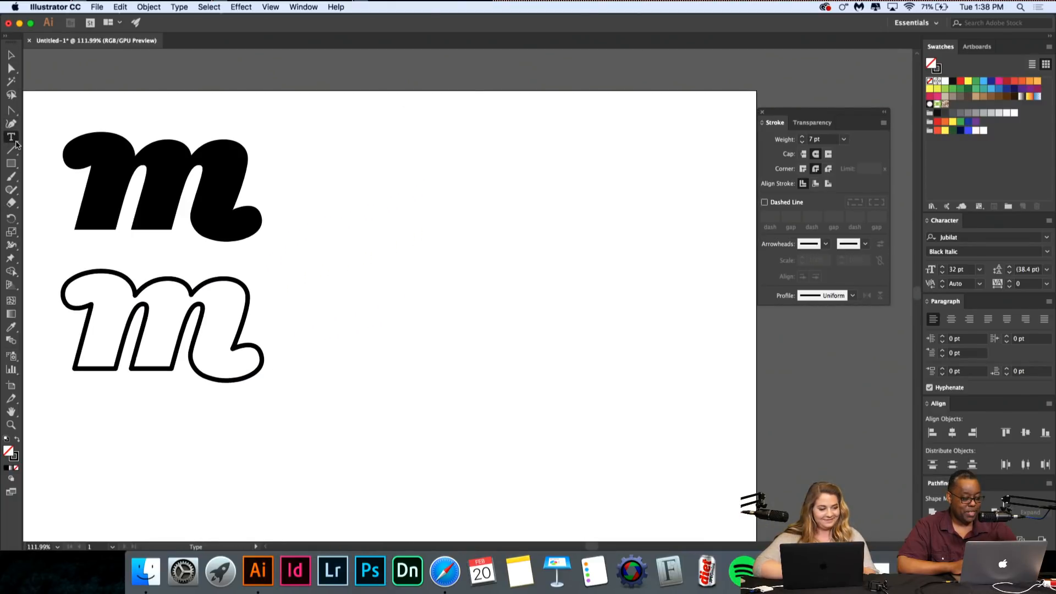
pyautogui.click(386, 214)
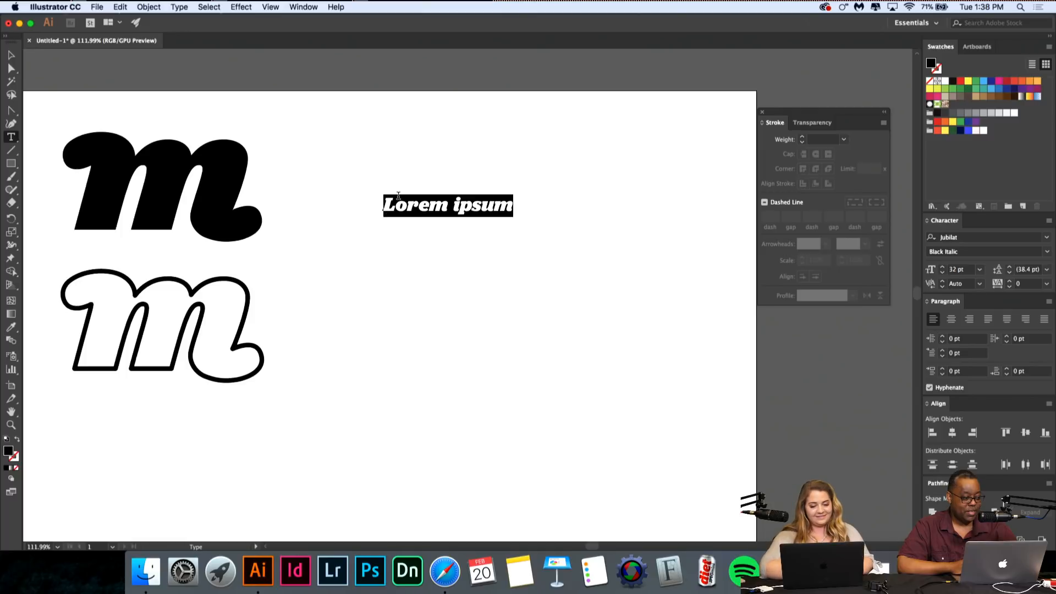
pyautogui.write('Mars')
# Step: Loosen the kerning between the M and a of "Mars" to -20
pyautogui.scroll(3, 426, 229)
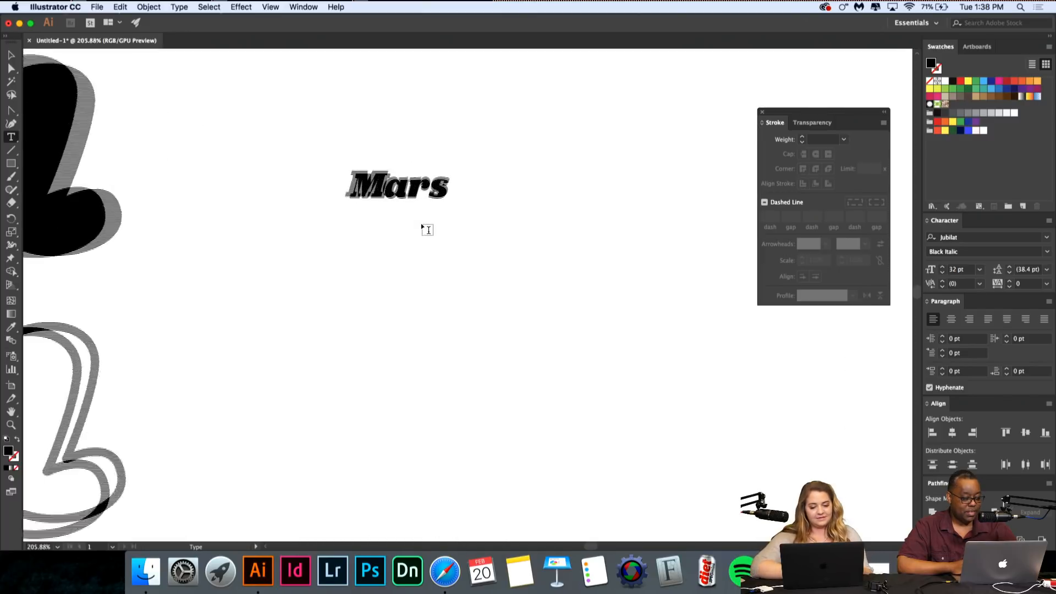
pyautogui.hscroll(-3, 427, 229)
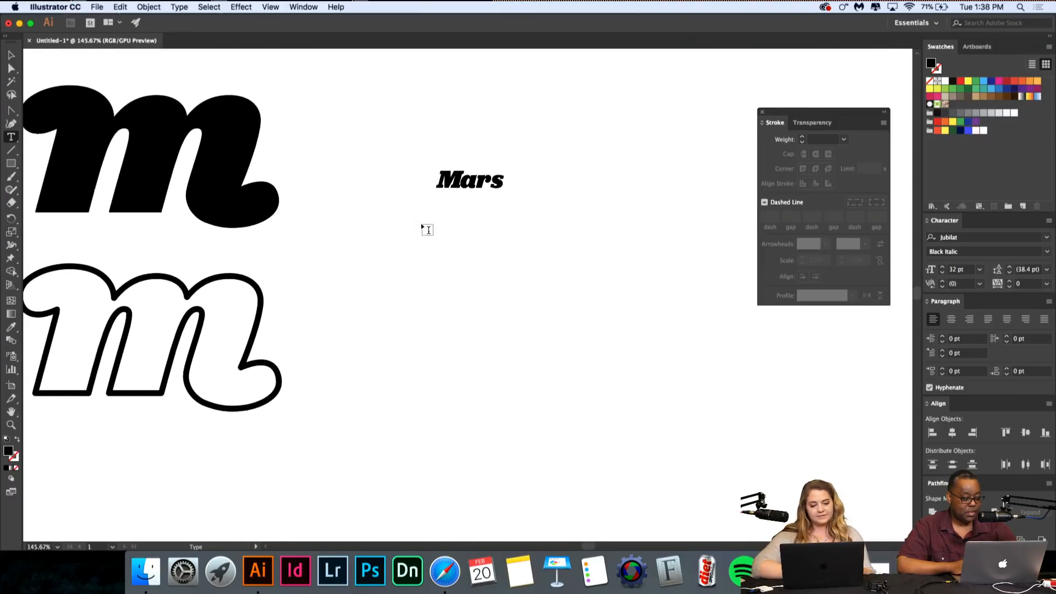
pyautogui.scroll(-1, 427, 238)
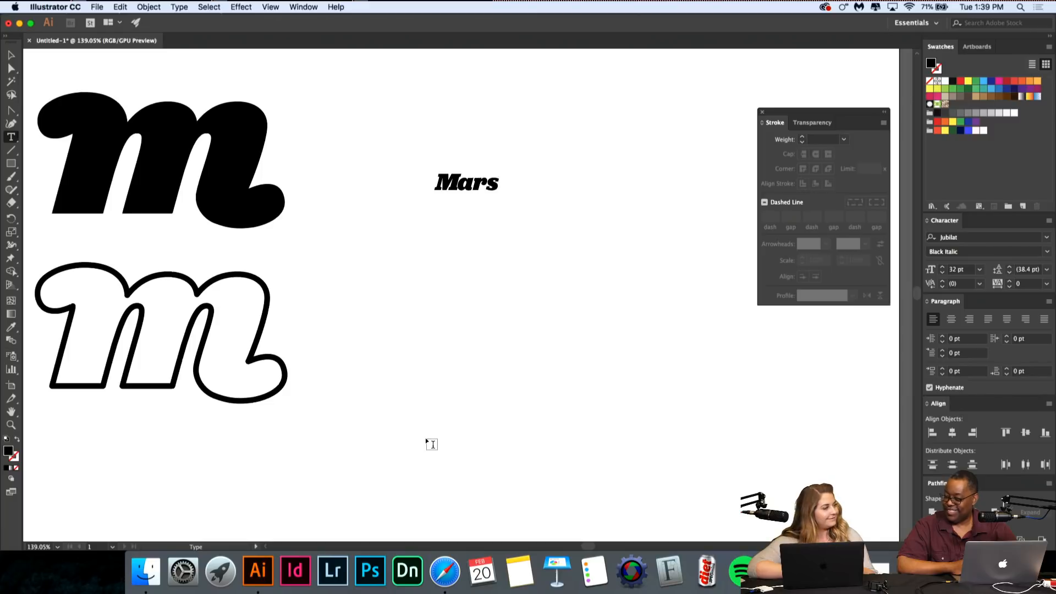
pyautogui.scroll(-3, 378, 235)
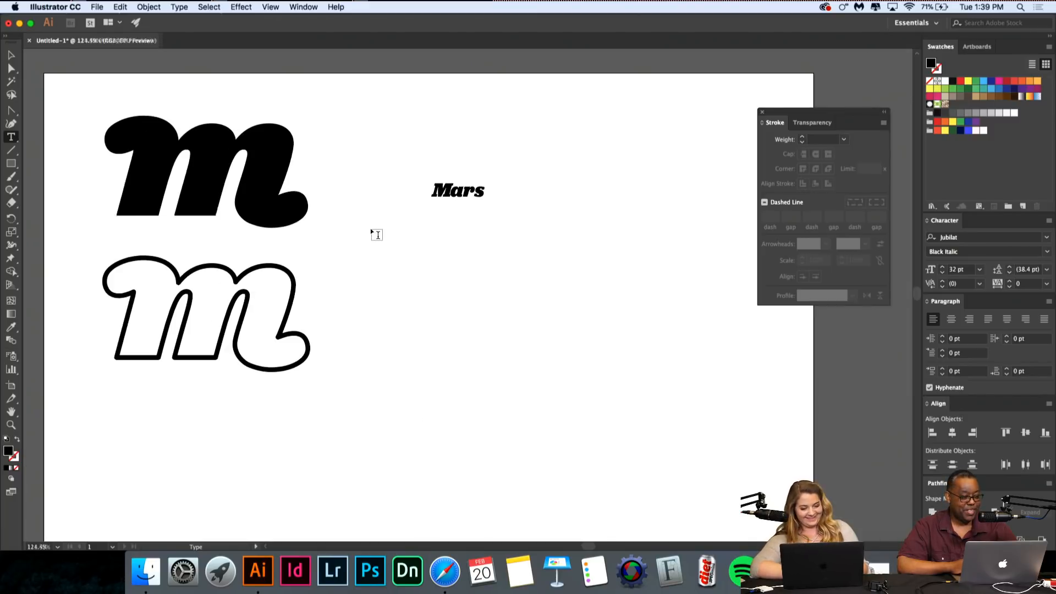
pyautogui.press('super+a')
pyautogui.scroll(5, 447, 211)
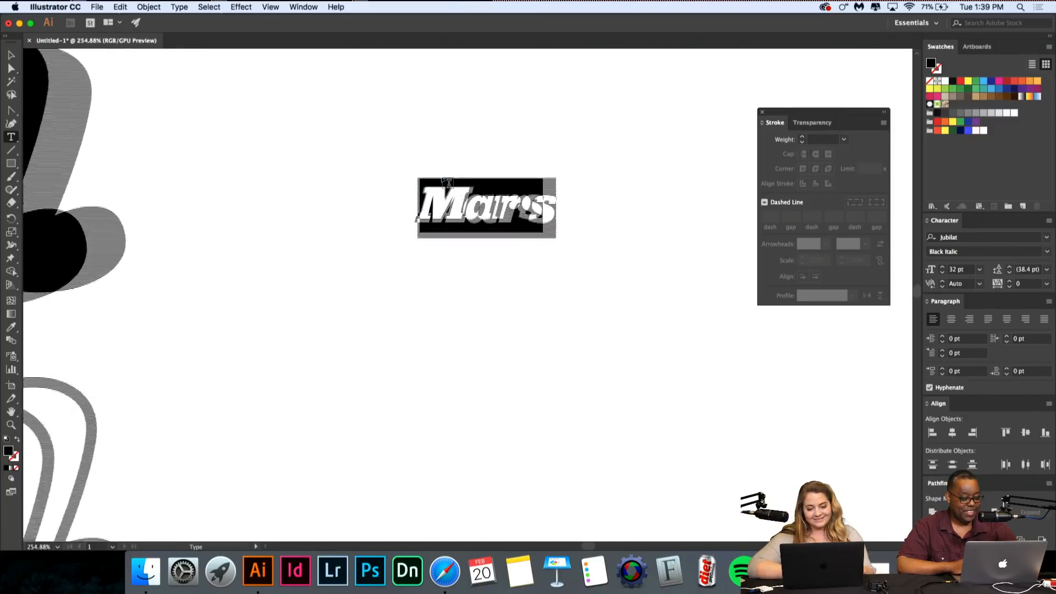
pyautogui.click(482, 207)
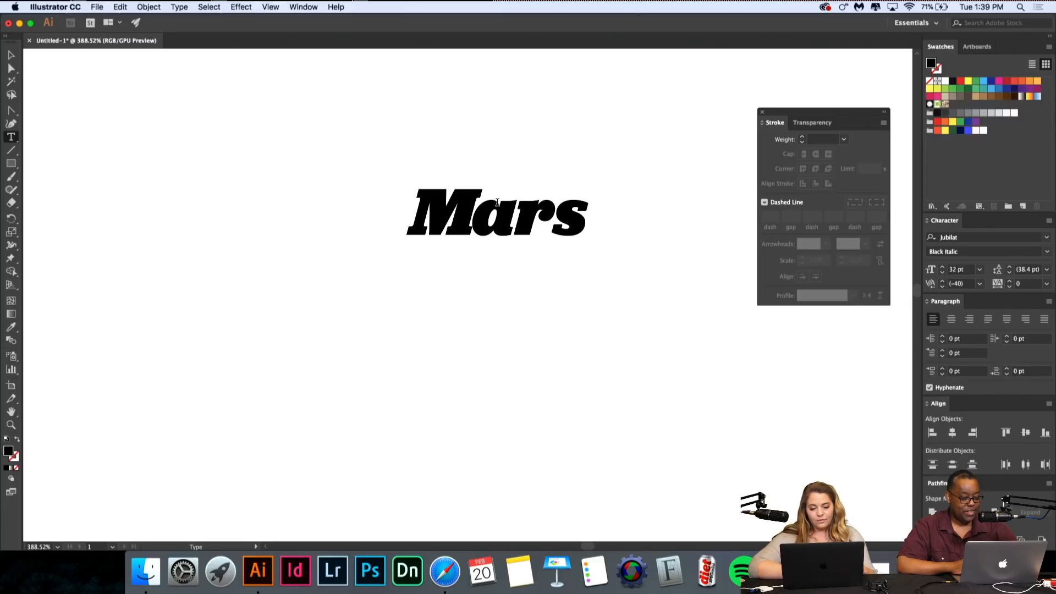
pyautogui.scroll(5, 495, 159)
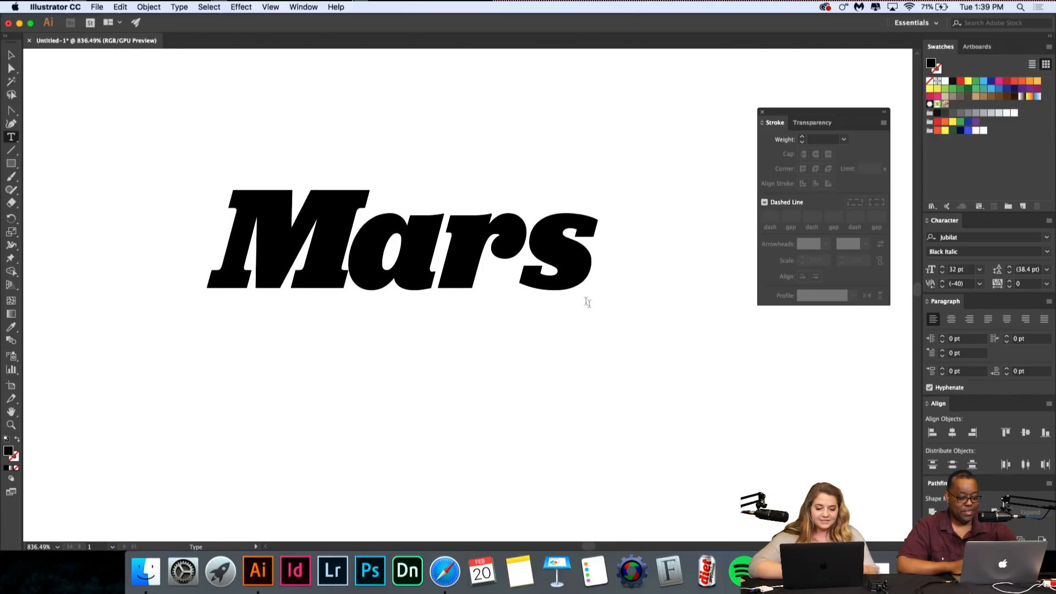
pyautogui.press('alt')
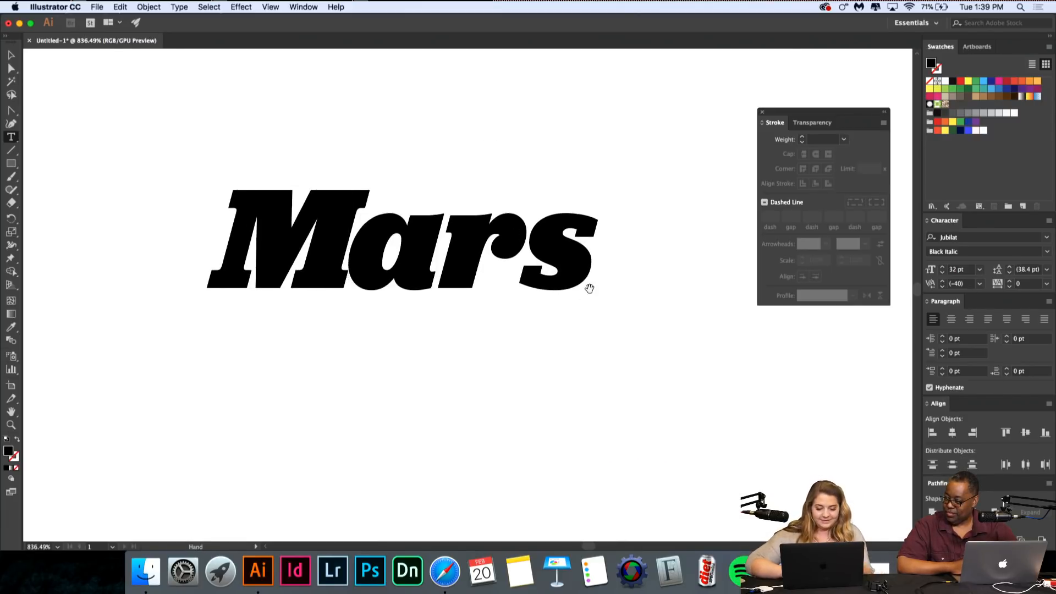
pyautogui.hotkey('alt', 'Right')
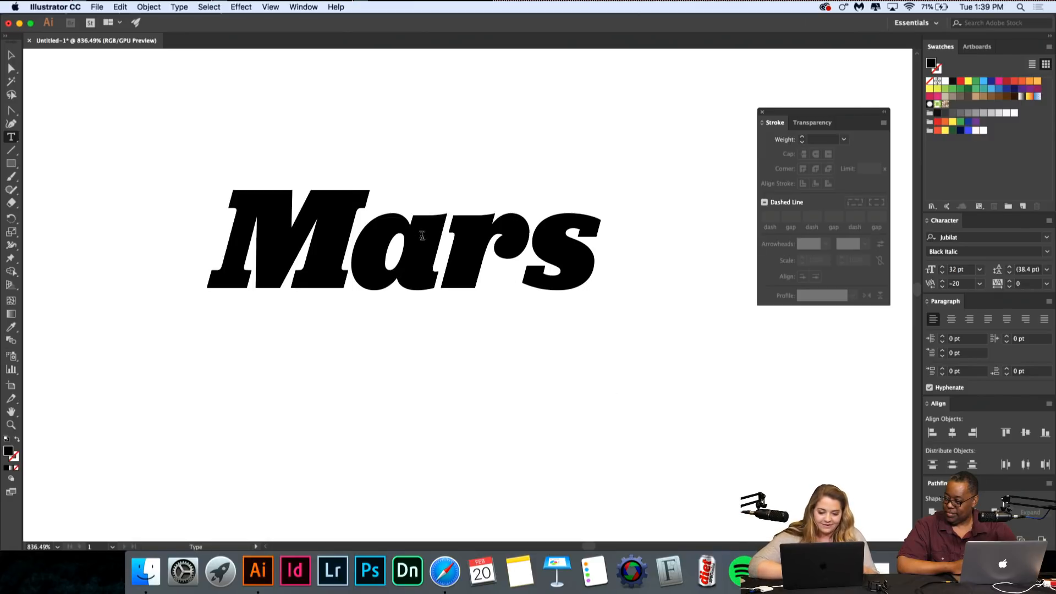
# Step: Adjust the kerning of the a-r and r-s letter pairs in "Mars", setting the r-s pair to 20
pyautogui.click(440, 246)
pyautogui.hotkey('alt', 'Left')
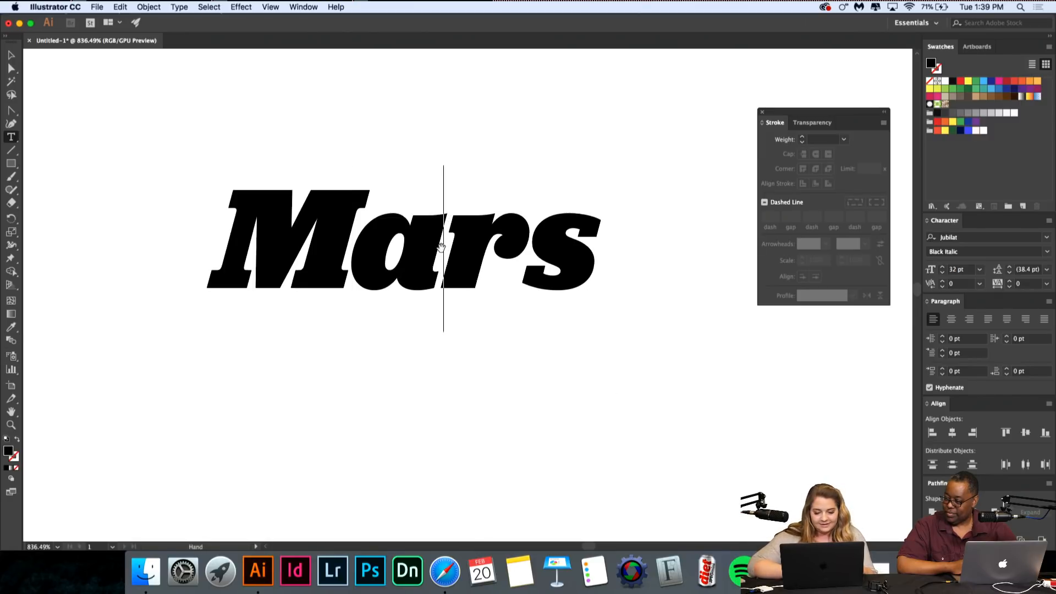
pyautogui.press('Right')
pyautogui.hotkey('alt', 'Left')
pyautogui.hotkey('alt', 'Right')
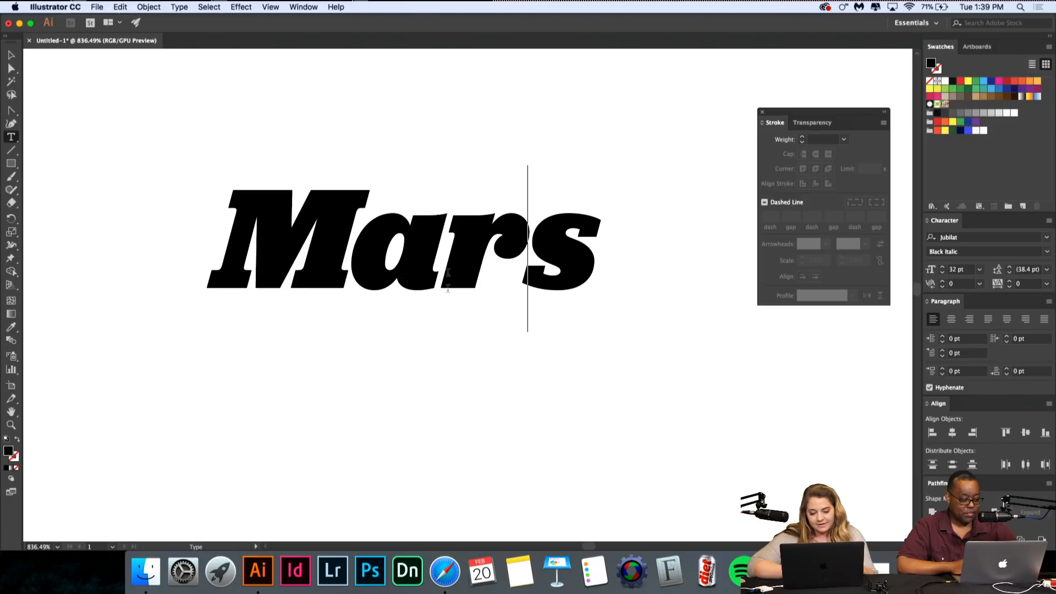
pyautogui.scroll(-4, 518, 401)
pyautogui.scroll(2, 447, 285)
pyautogui.scroll(1, 447, 286)
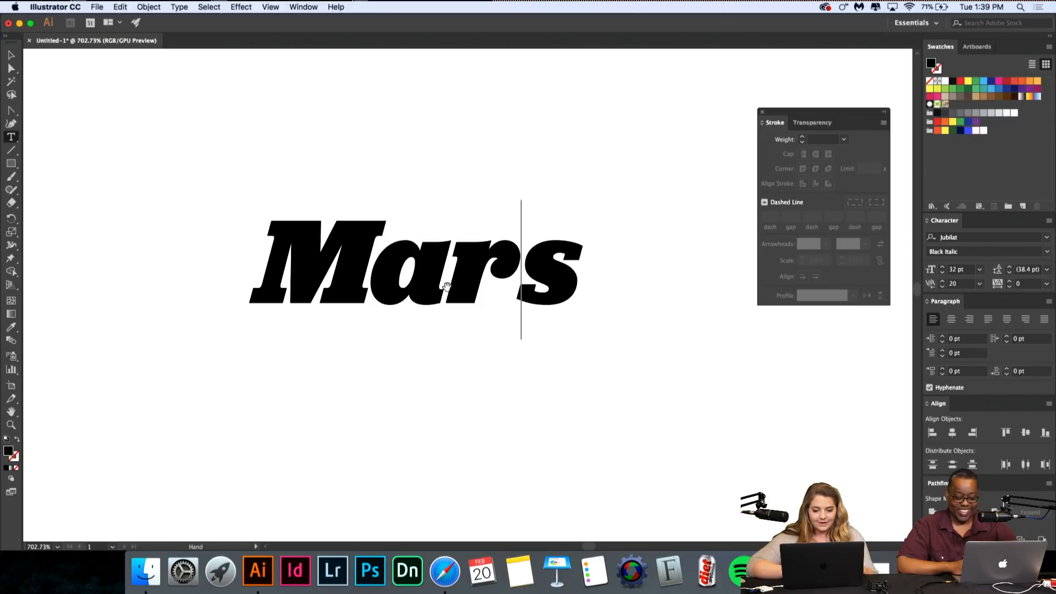
# Step: Try a wide tracking of 160 on the whole word "Mars"
pyautogui.press('super+a')
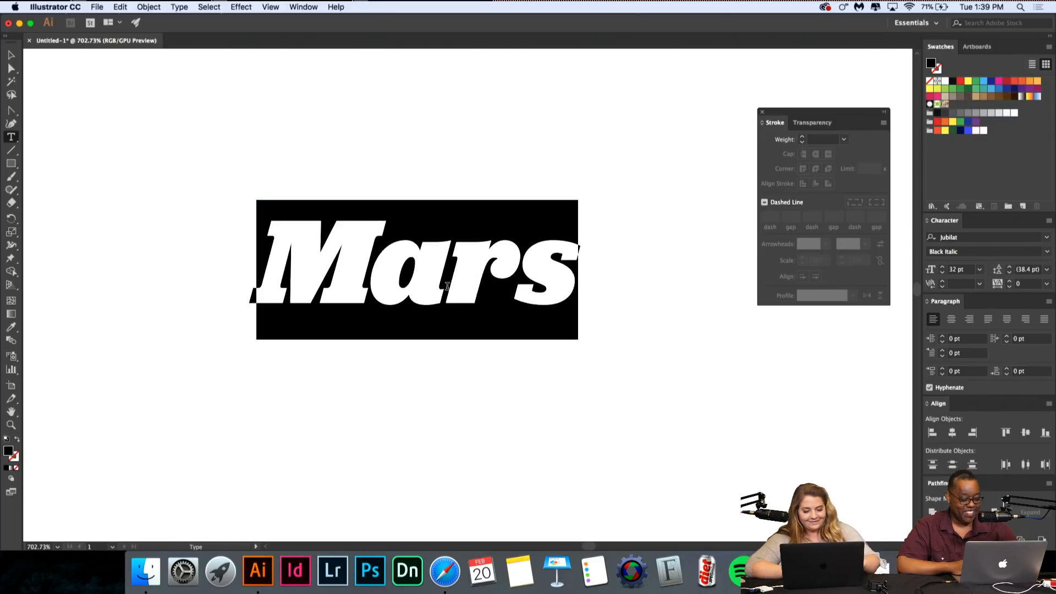
pyautogui.hotkey('alt', 'Right')
pyautogui.hotkey('alt', 'Right')
pyautogui.hotkey('alt', 'Right')
pyautogui.hotkey('alt', 'Right')
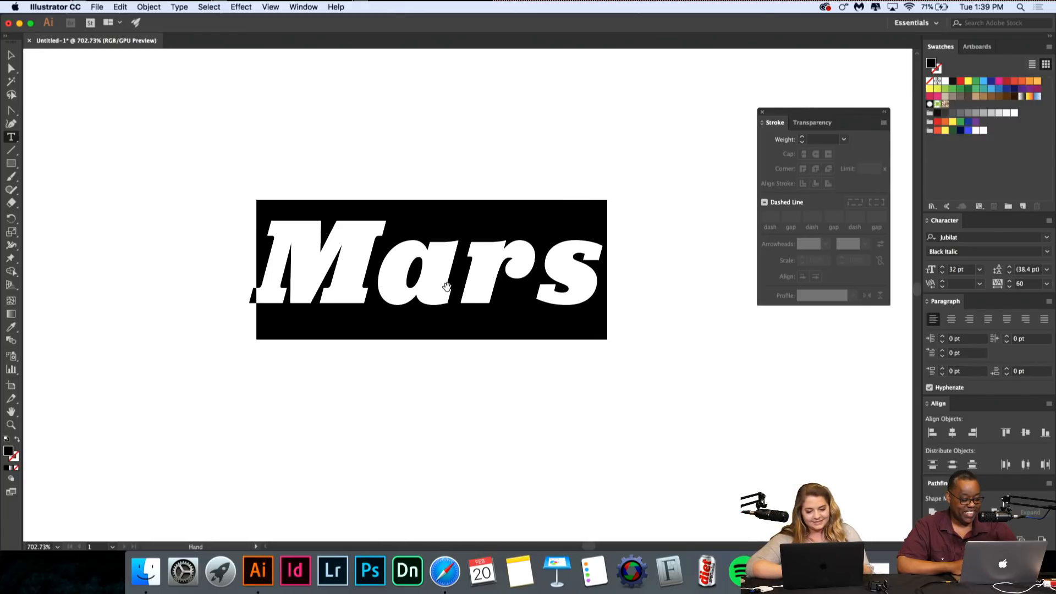
pyautogui.hotkey('alt', 'Right')
pyautogui.hotkey('alt', 'Right')
pyautogui.hotkey('alt', 'Right')
pyautogui.hotkey('alt', 'Right')
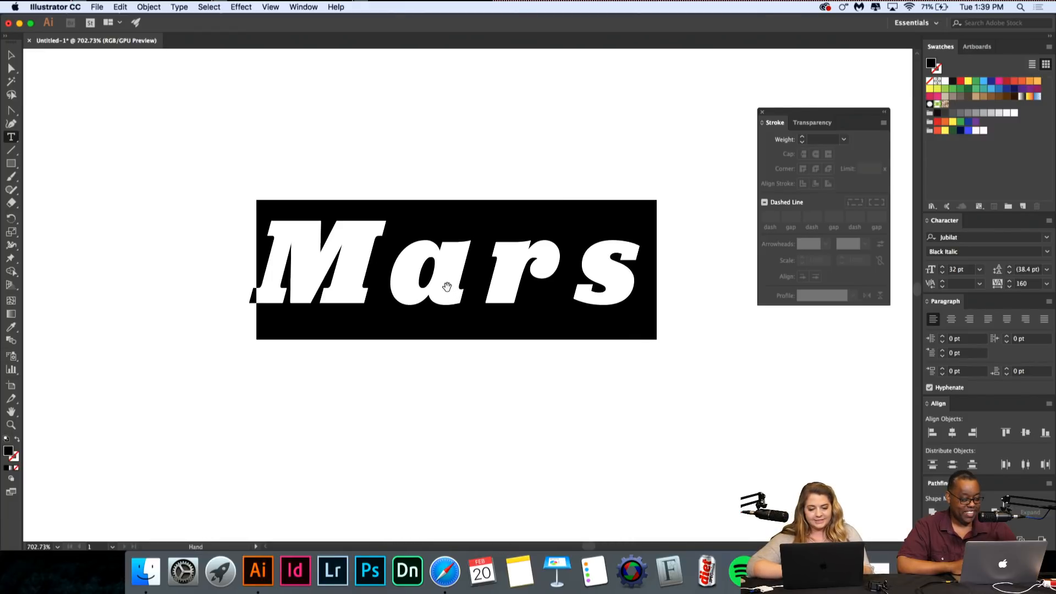
# Step: Try a tight tracking of -60 on the whole word "Mars"
pyautogui.hotkey('alt', 'Left')
pyautogui.hotkey('alt', 'Left')
pyautogui.hotkey('alt', 'Left')
pyautogui.hotkey('alt', 'Left')
pyautogui.hotkey('alt', 'Left')
pyautogui.hotkey('alt', 'Left')
pyautogui.hotkey('alt', 'Left')
pyautogui.hotkey('alt', 'Left')
pyautogui.hotkey('alt', 'Left')
pyautogui.hotkey('alt', 'Left')
pyautogui.hotkey('alt', 'Left')
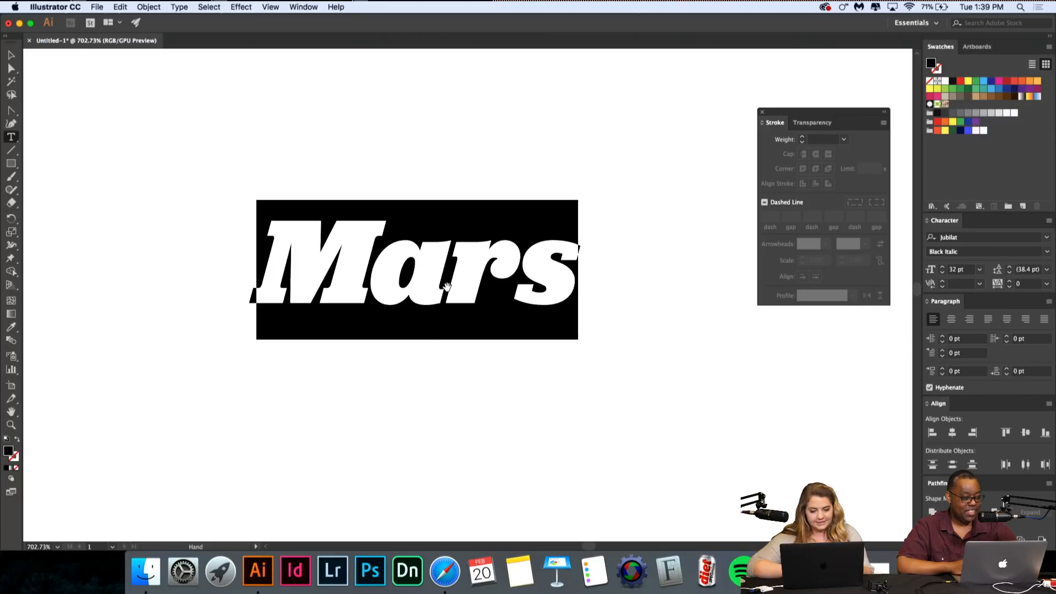
# Step: Set the tracking of the whole word "Mars" to 40
pyautogui.press('Right')
pyautogui.press('super+a')
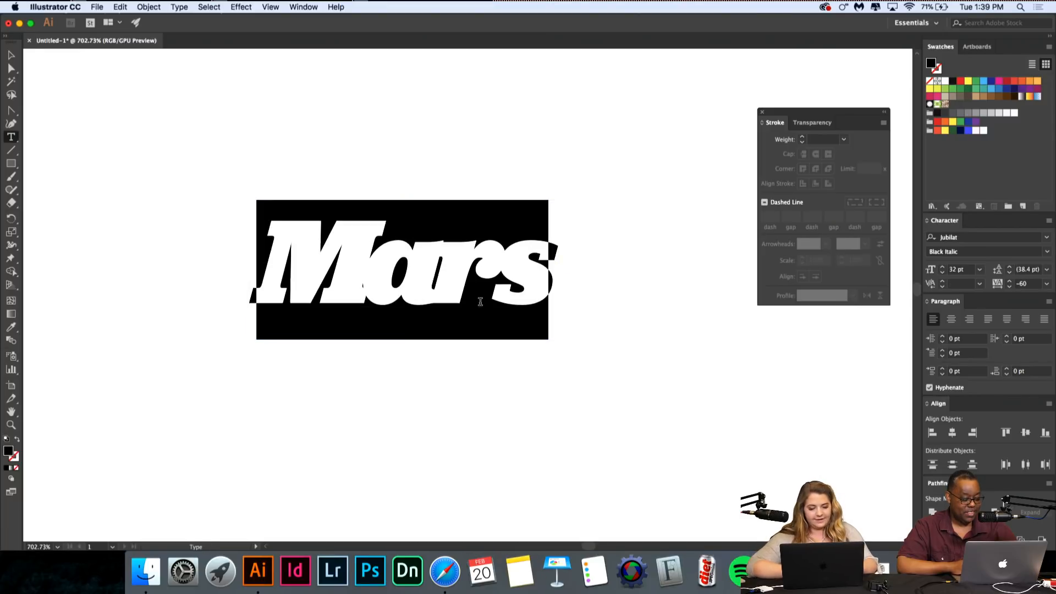
pyautogui.hotkey('alt', 'Right')
pyautogui.hotkey('alt', 'Right')
pyautogui.hotkey('alt', 'Right')
pyautogui.hotkey('alt', 'Right')
pyautogui.hotkey('alt', 'Right')
pyautogui.press('Left')
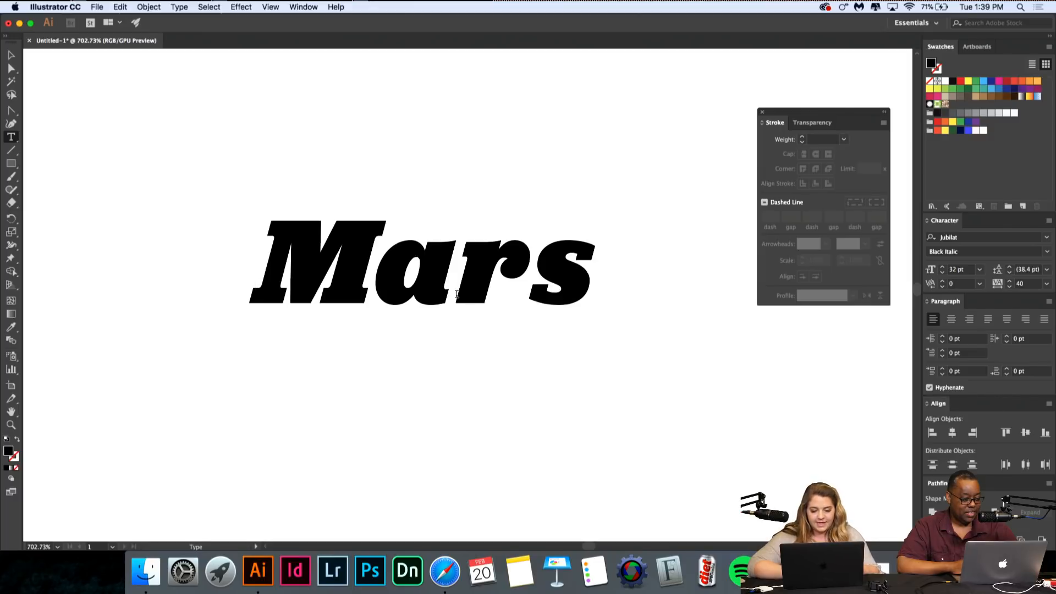
# Step: Tighten the kerning between the a and r and between the r and s of "Mars" to -20 each
pyautogui.click(457, 294)
pyautogui.hotkey('alt', 'Left')
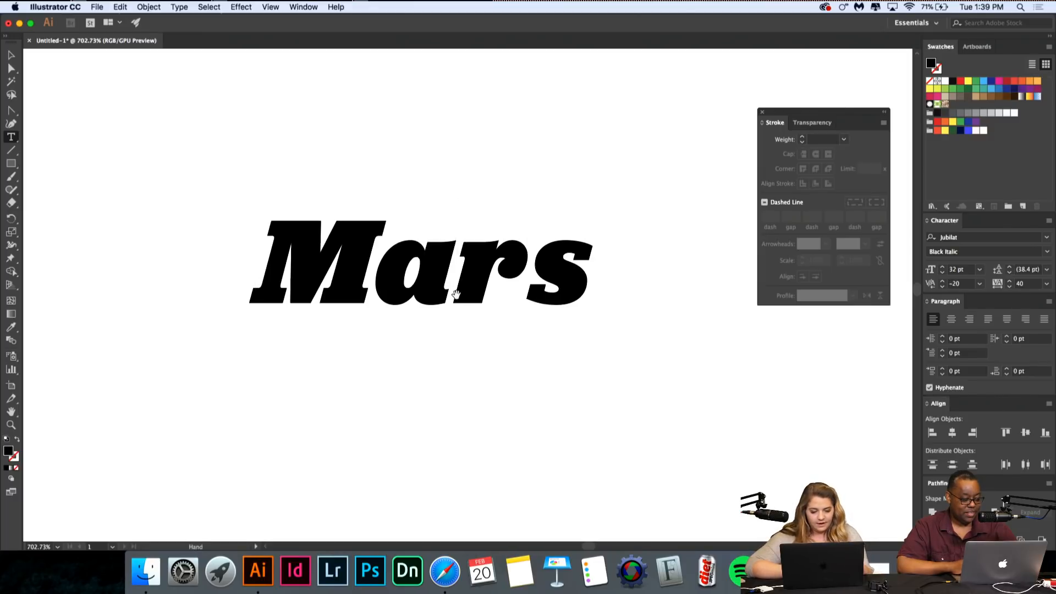
pyautogui.press('Right')
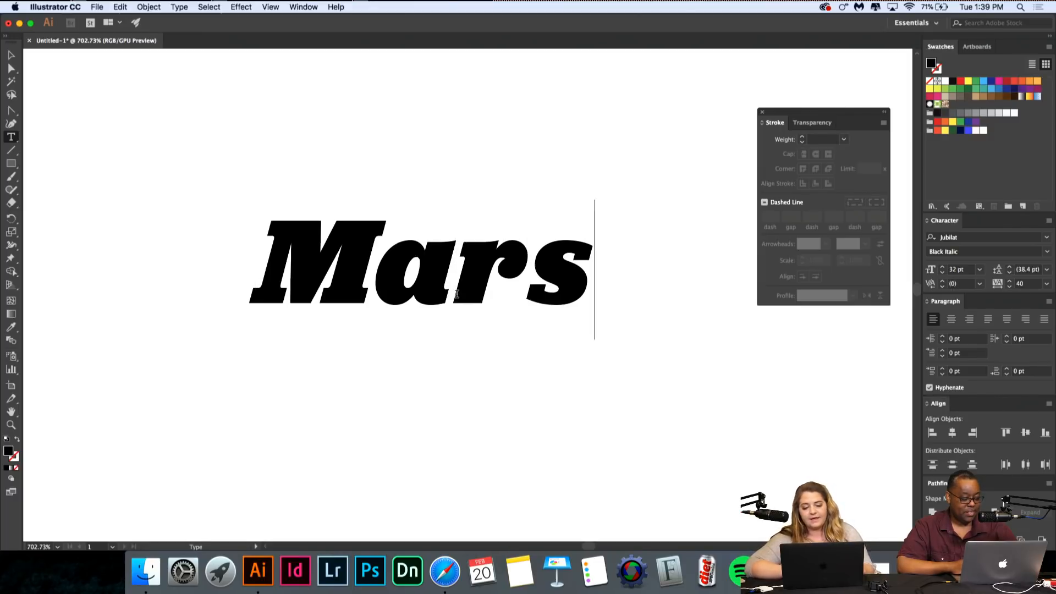
pyautogui.press('Left')
pyautogui.hotkey('alt', 'Left')
pyautogui.press('Right')
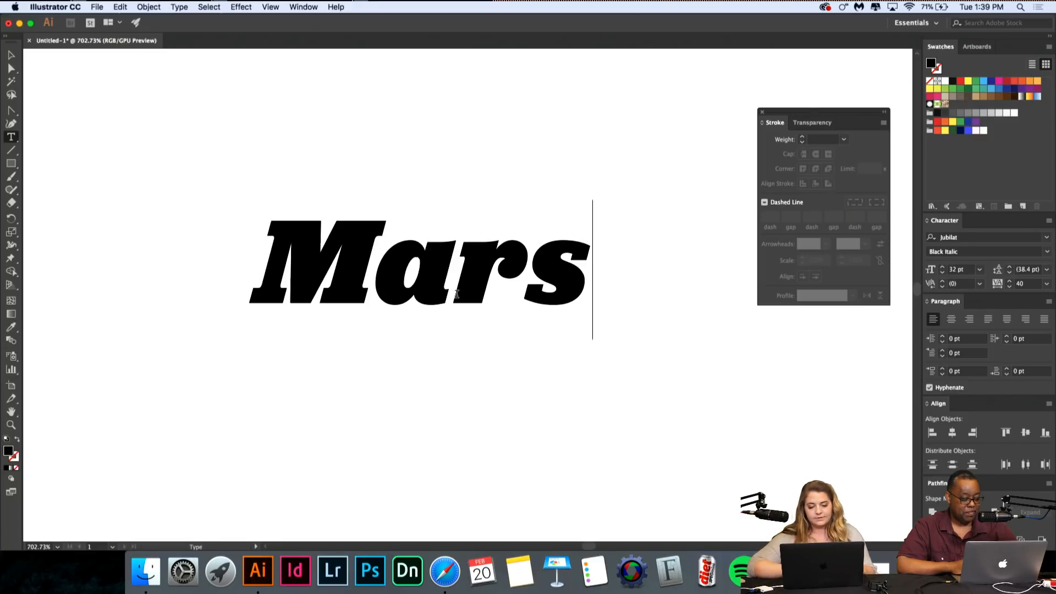
# Step: Tighten the kerning between the M and a of "Mars" to -40
pyautogui.press('Left')
pyautogui.press('Left')
pyautogui.press('Left')
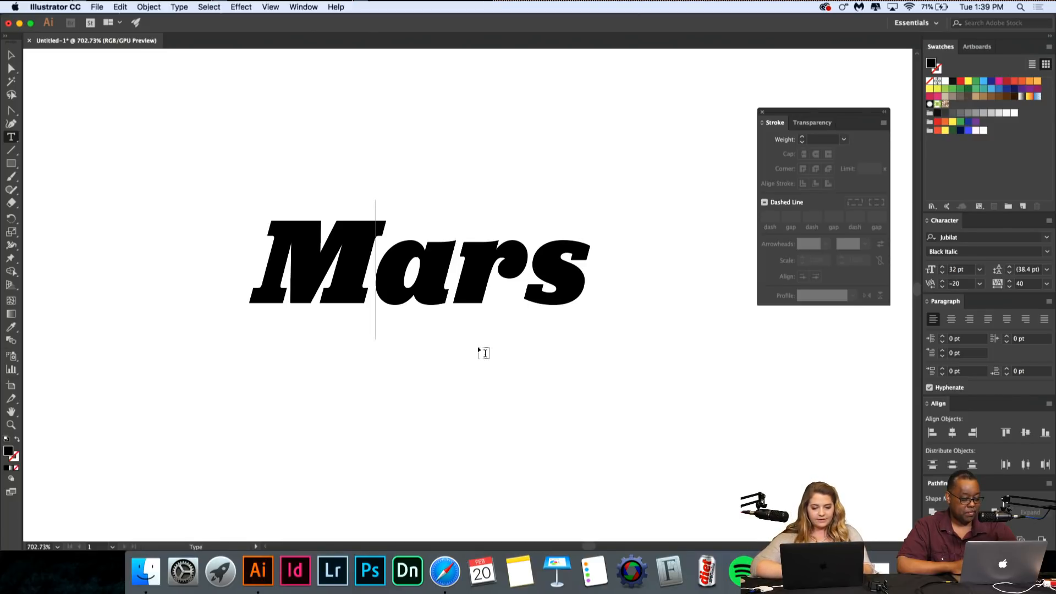
pyautogui.press('Right')
pyautogui.hotkey('alt', 'Left')
pyautogui.press('Right')
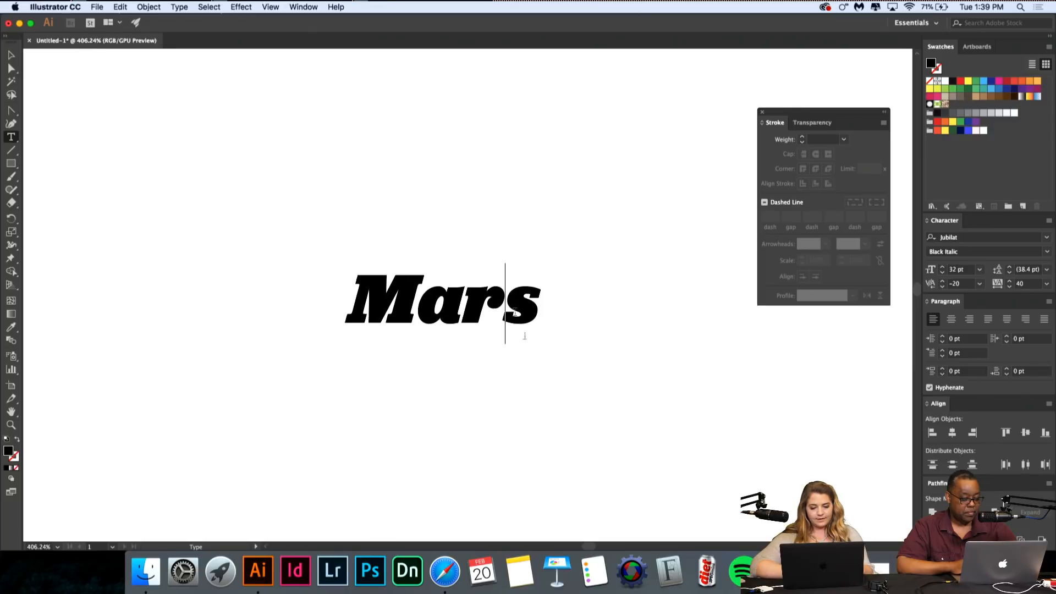
pyautogui.press('Left')
pyautogui.press('Left')
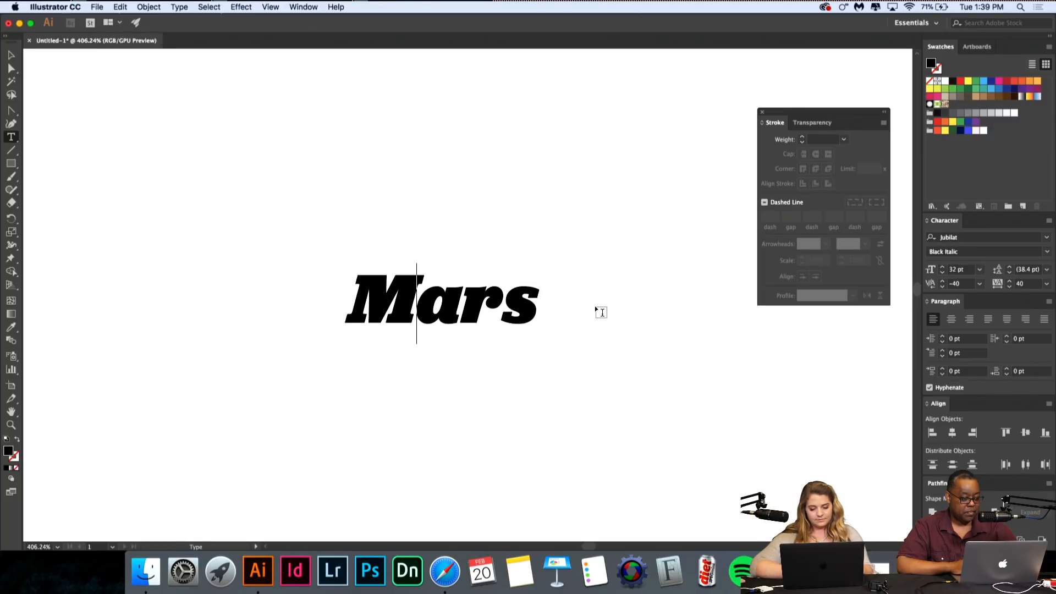
# Step: Try a tighter kerning of -60 between the M and a, and set it back to -40
pyautogui.press('Left')
pyautogui.scroll(8, 594, 295)
pyautogui.hscroll(-5, 592, 295)
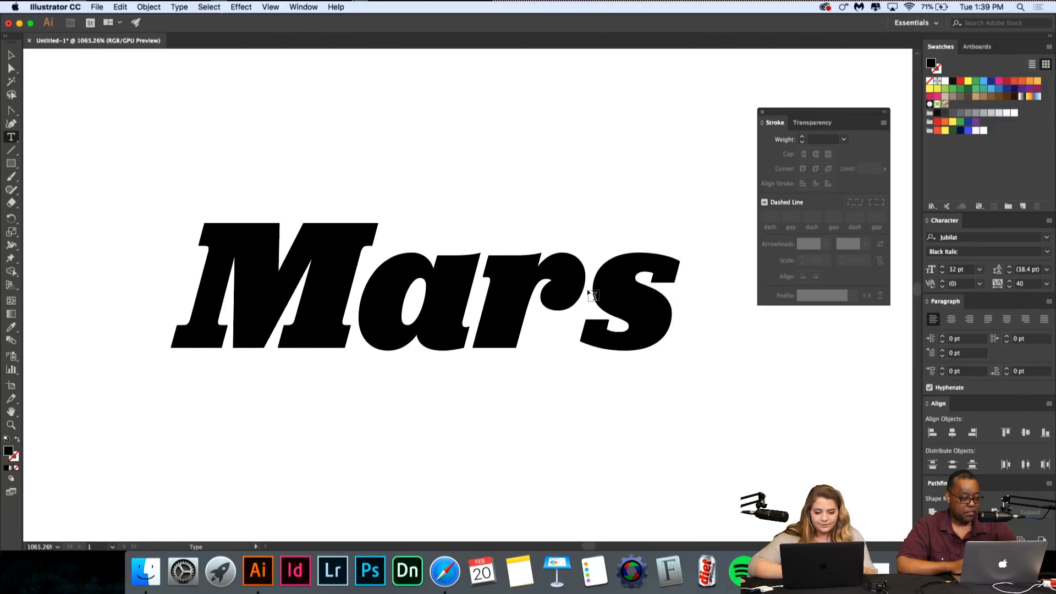
pyautogui.press('Right')
pyautogui.hotkey('alt', 'Left')
pyautogui.hotkey('alt', 'Left')
pyautogui.hotkey('alt', 'Left')
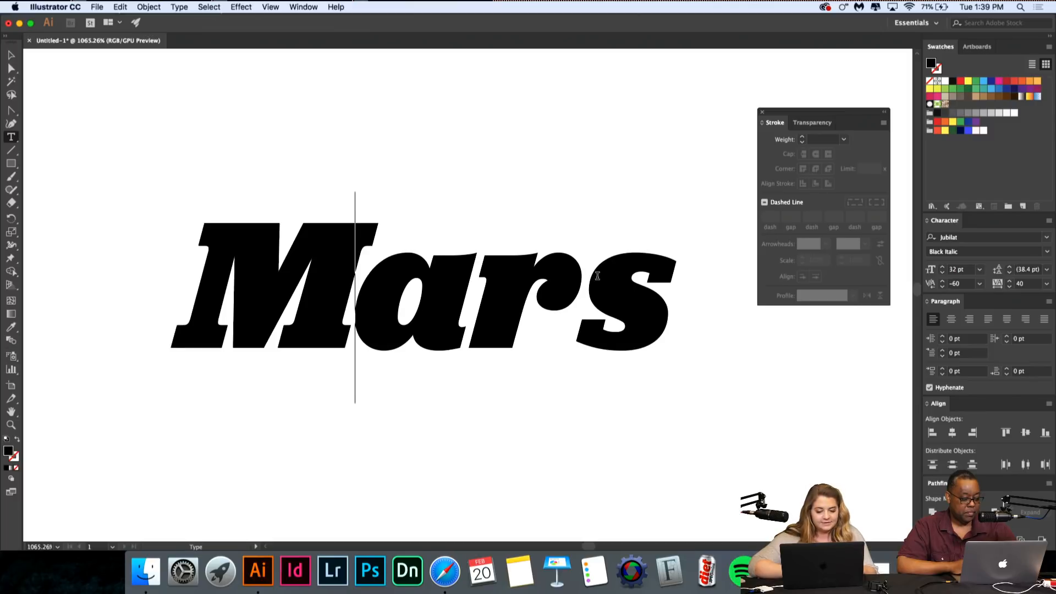
pyautogui.hotkey('alt', 'Right')
pyautogui.scroll(-2, 598, 280)
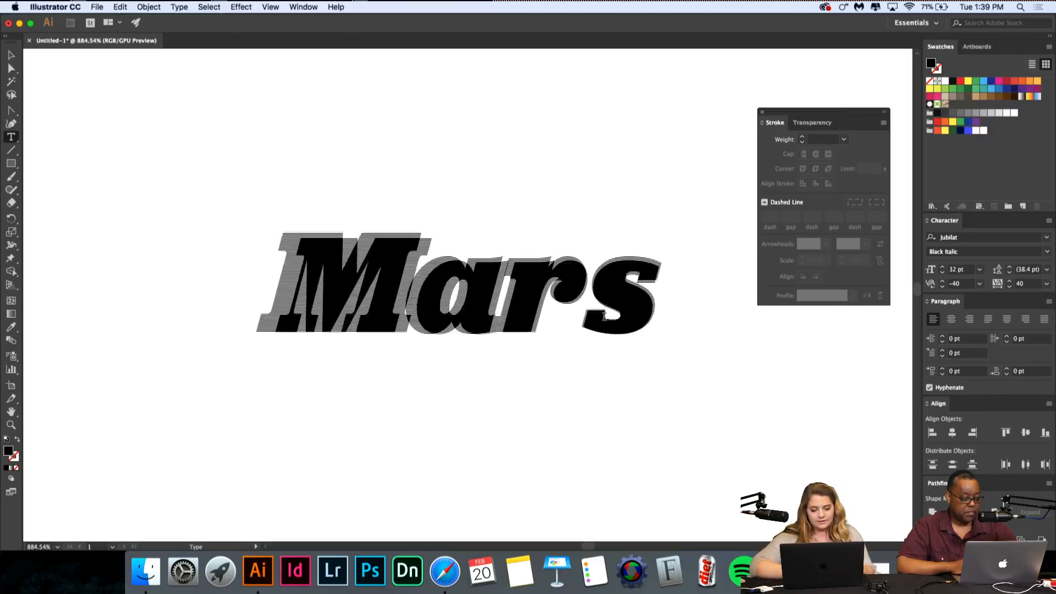
# Step: Tighten the kerning between the r and s of "Mars" to -40 and leave text editing to check the word at a smaller size
pyautogui.scroll(-3, 603, 316)
pyautogui.press('Right')
pyautogui.press('Right')
pyautogui.scroll(-6, 605, 317)
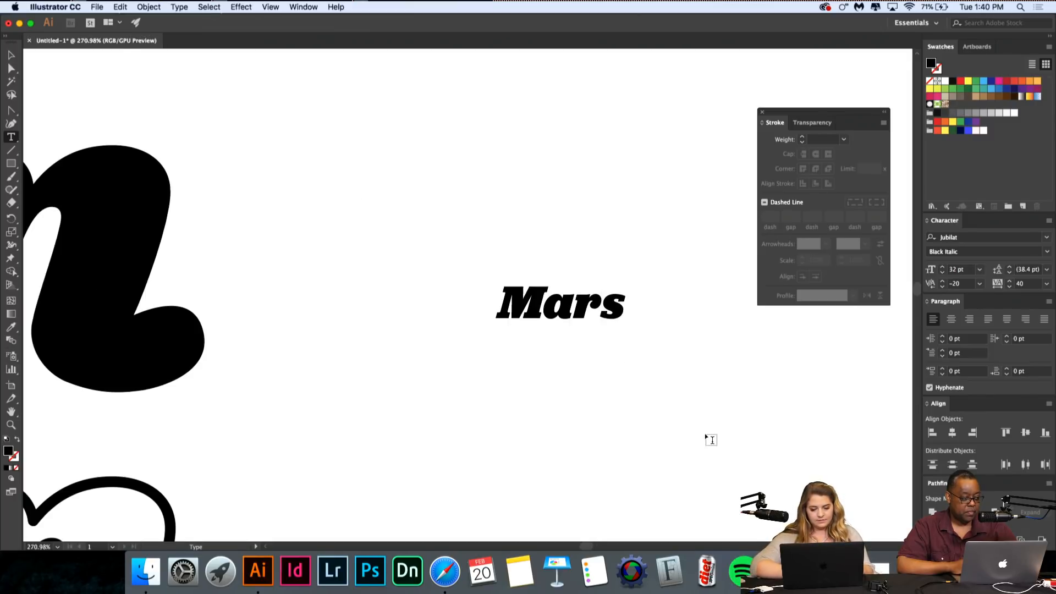
pyautogui.hotkey('alt', 'Left')
pyautogui.scroll(8, 712, 435)
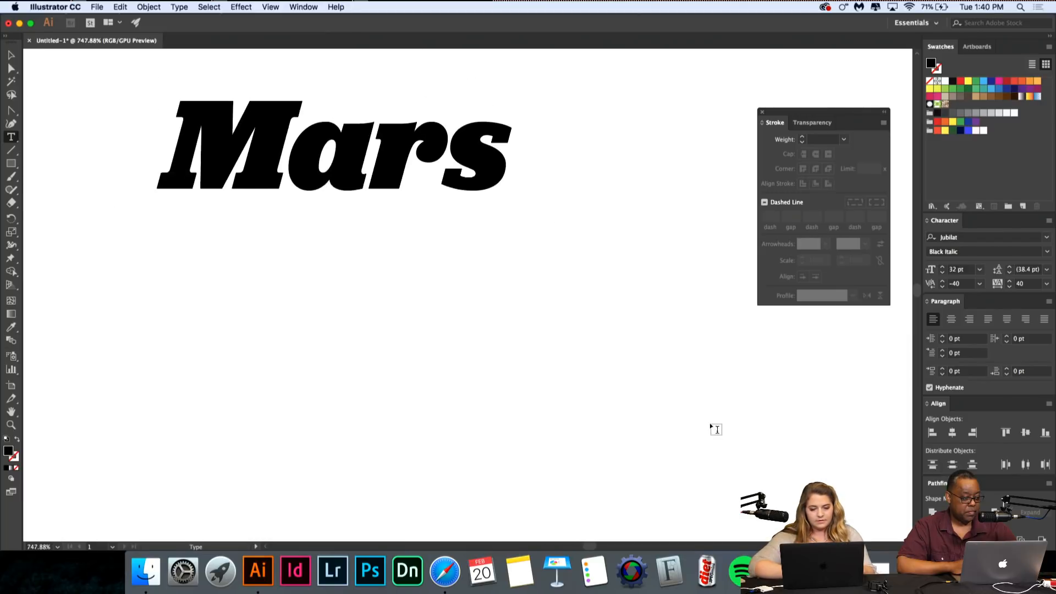
pyautogui.scroll(1, 717, 430)
pyautogui.click(11, 56)
pyautogui.click(106, 169)
pyautogui.scroll(-2, 107, 170)
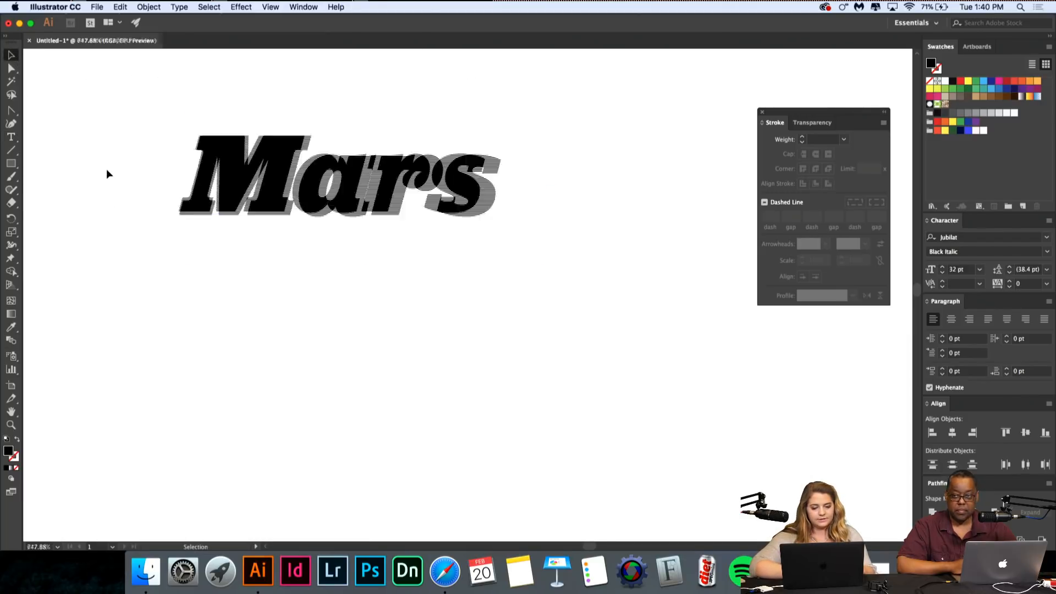
pyautogui.scroll(-5, 107, 169)
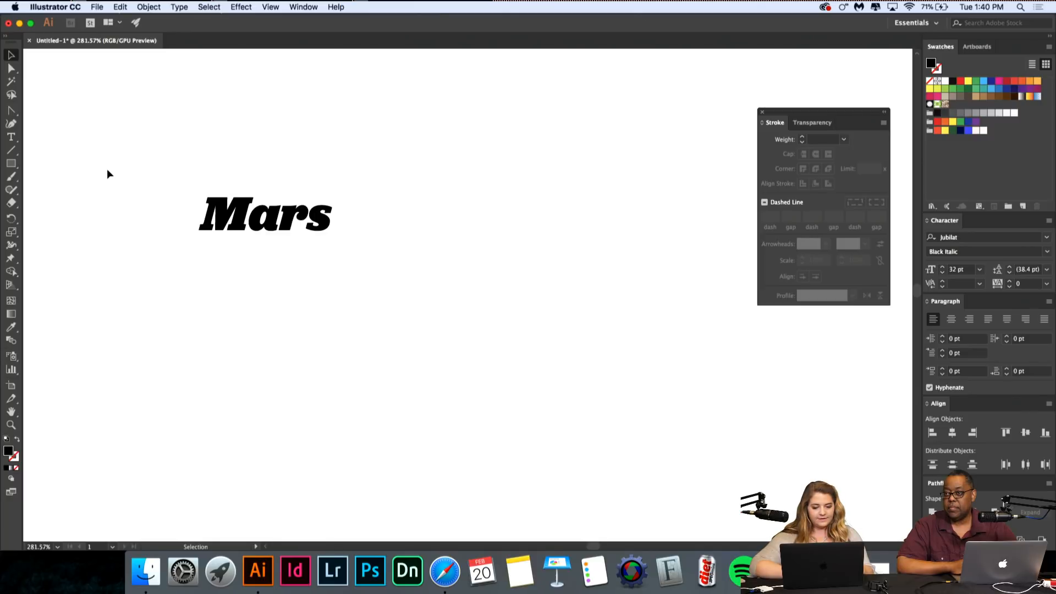
# Step: Tighten the kerning between the M and a of "Mars" to -60 and finish editing the text
pyautogui.scroll(2, 146, 213)
pyautogui.click(11, 137)
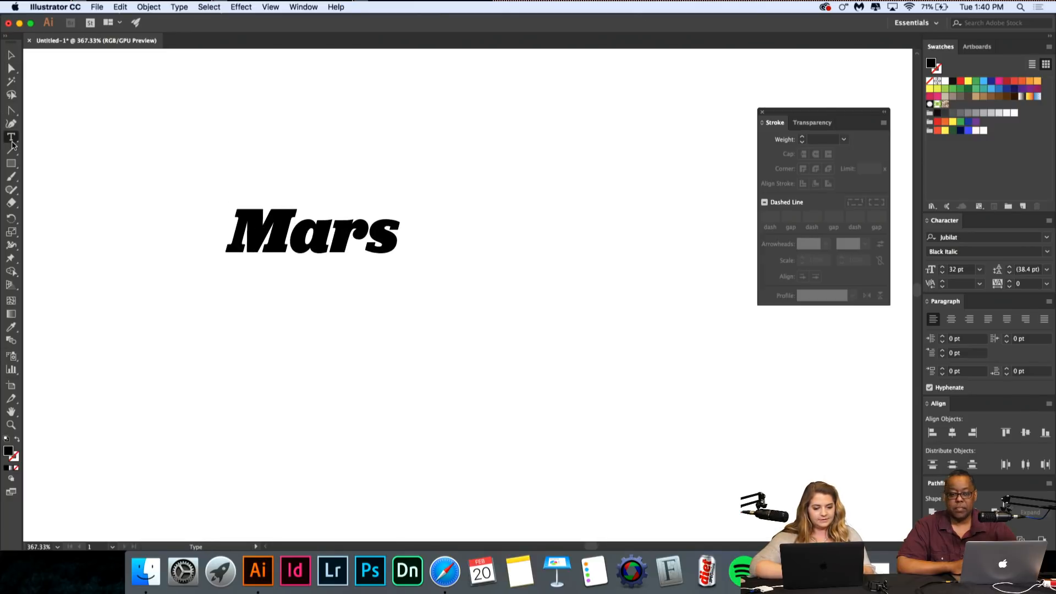
pyautogui.click(290, 234)
pyautogui.hotkey('alt', 'Left')
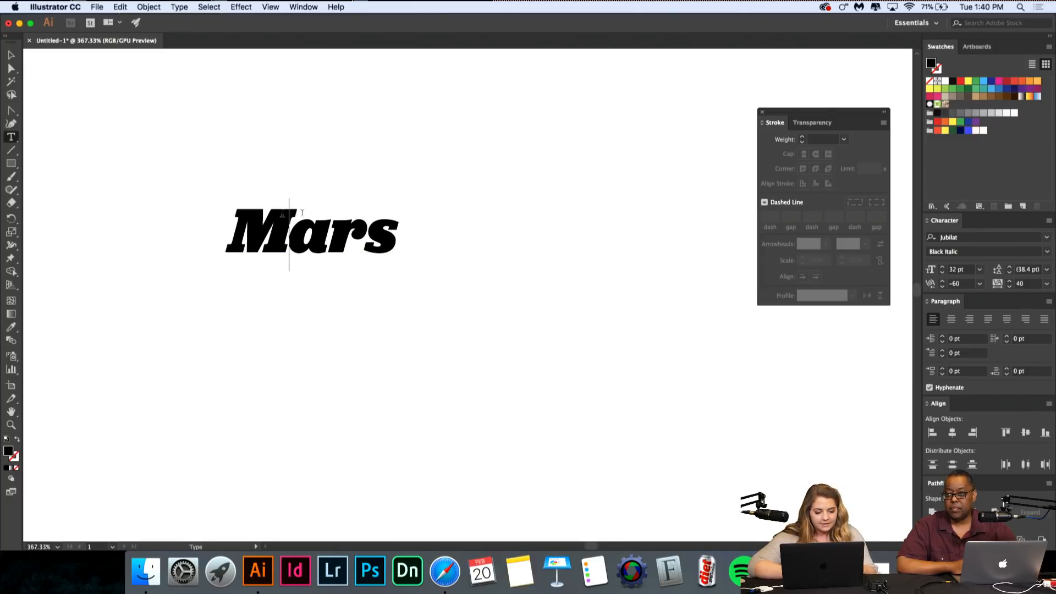
pyautogui.click(11, 55)
pyautogui.click(53, 107)
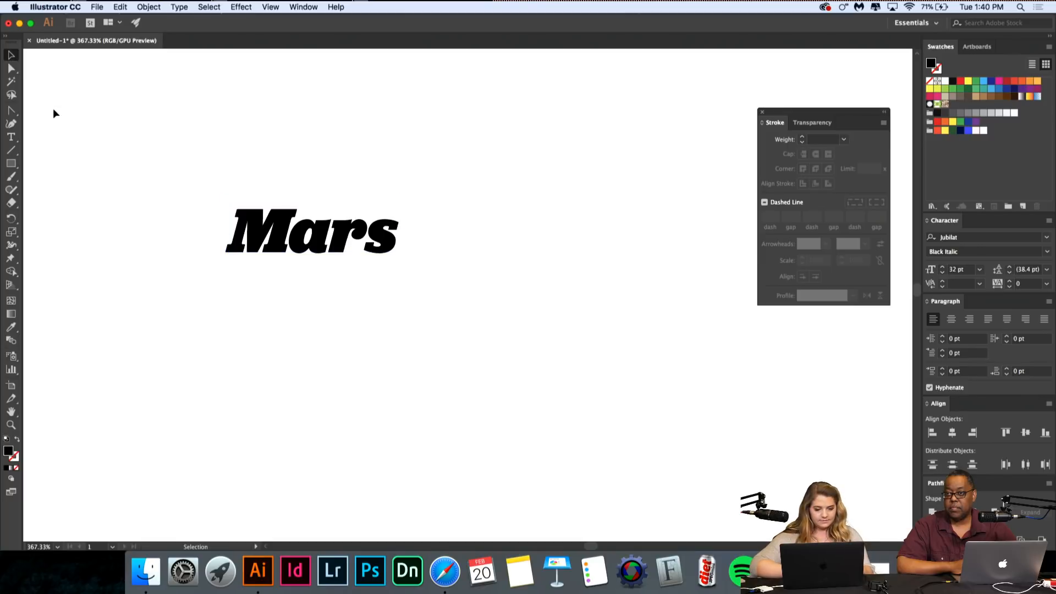
pyautogui.scroll(-3, 53, 107)
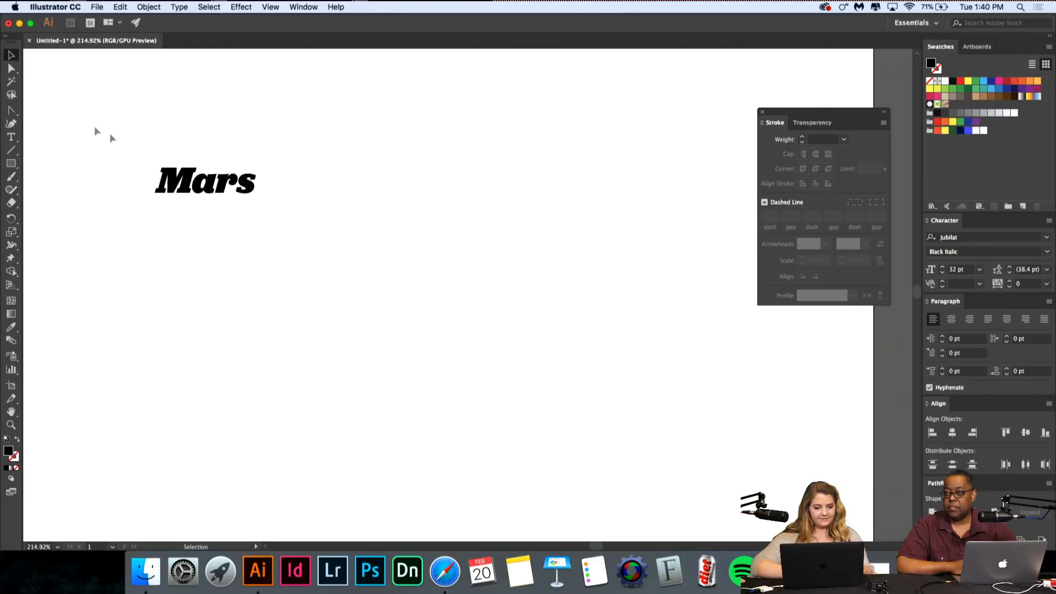
# Step: Extend the "Mars" text so that it reads "Mars Music Festival"
pyautogui.click(11, 136)
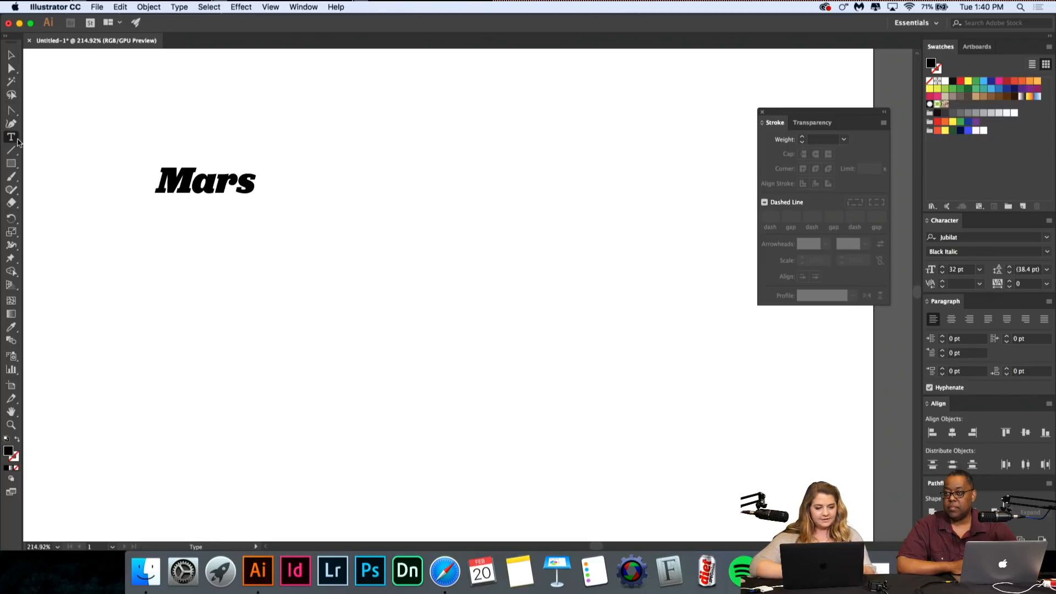
pyautogui.click(254, 178)
pyautogui.write('MUS')
pyautogui.press('BackSpace')
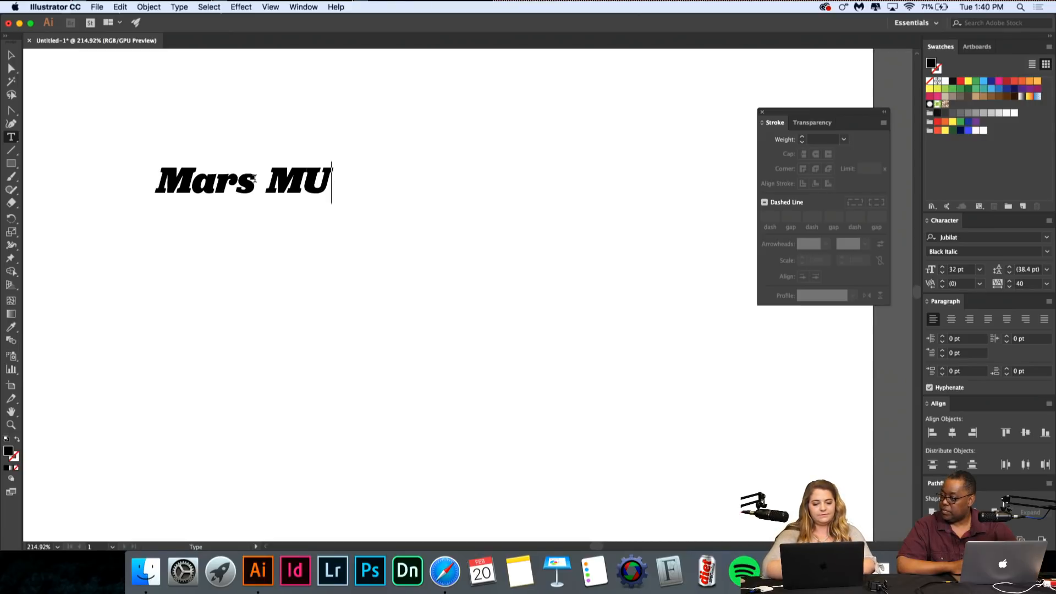
pyautogui.press('BackSpace')
pyautogui.write('usci')
pyautogui.press('BackSpace')
pyautogui.press('BackSpace')
pyautogui.write('ic ')
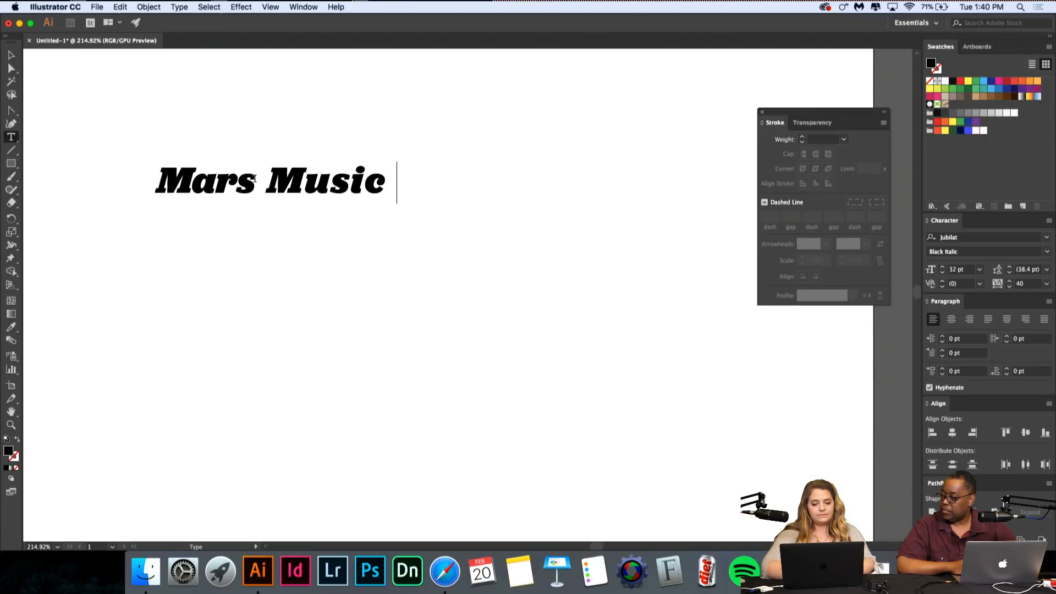
pyautogui.write('Festival')
pyautogui.scroll(5, 301, 283)
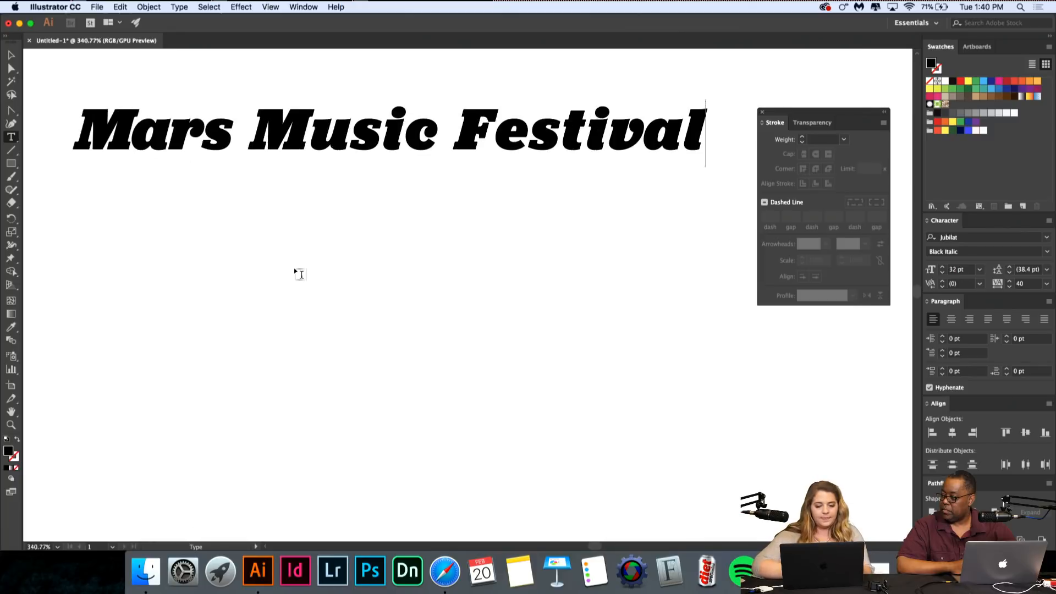
# Step: Break the text into three lines: "Mars", "Music" and "Festival"
pyautogui.scroll(1, 301, 282)
pyautogui.scroll(-5, 294, 235)
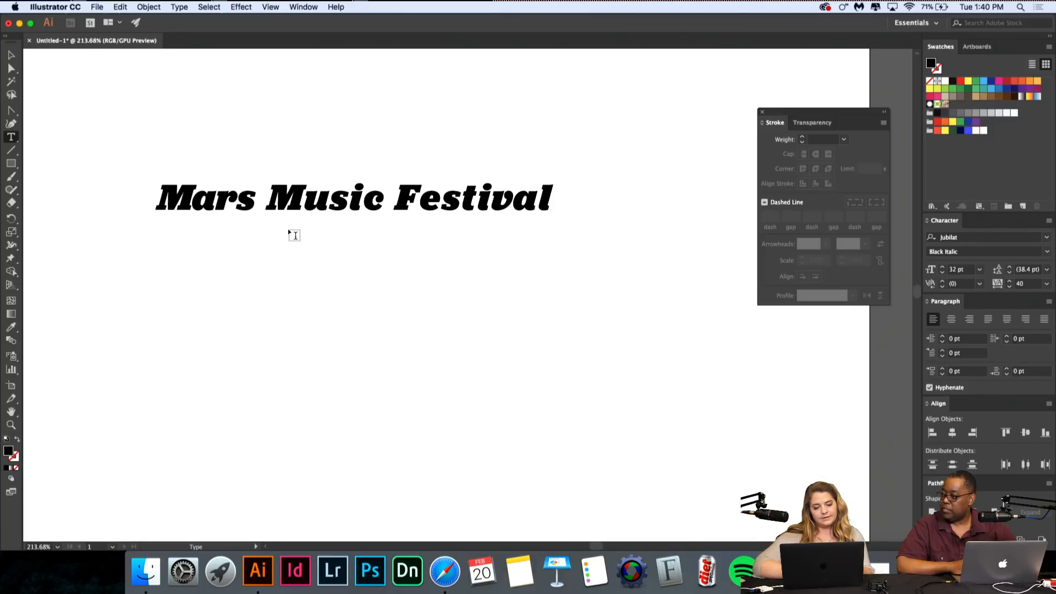
pyautogui.scroll(2, 293, 234)
pyautogui.click(260, 173)
pyautogui.press('Return')
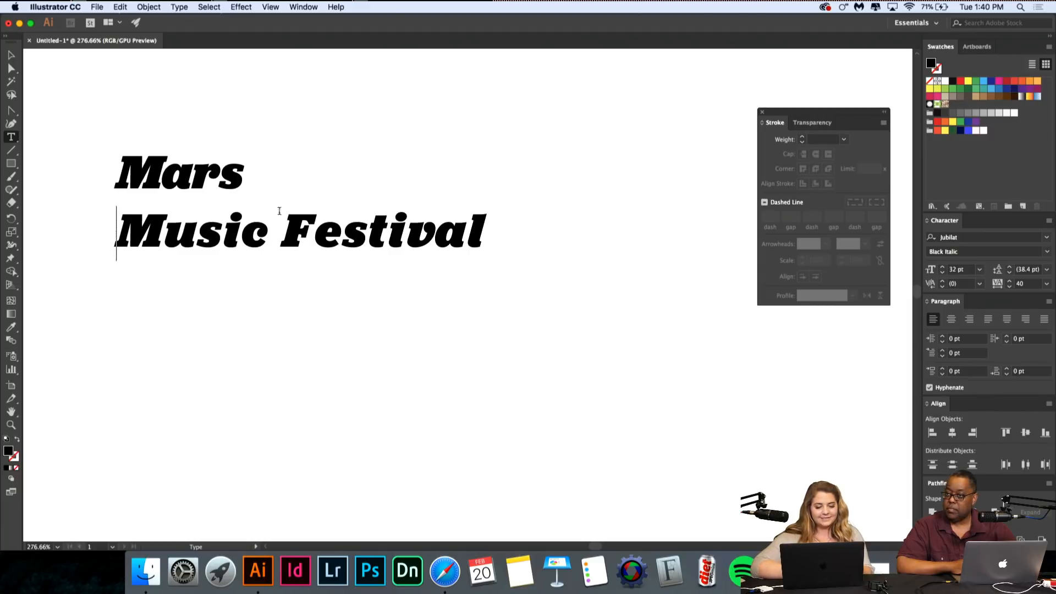
pyautogui.press('Return')
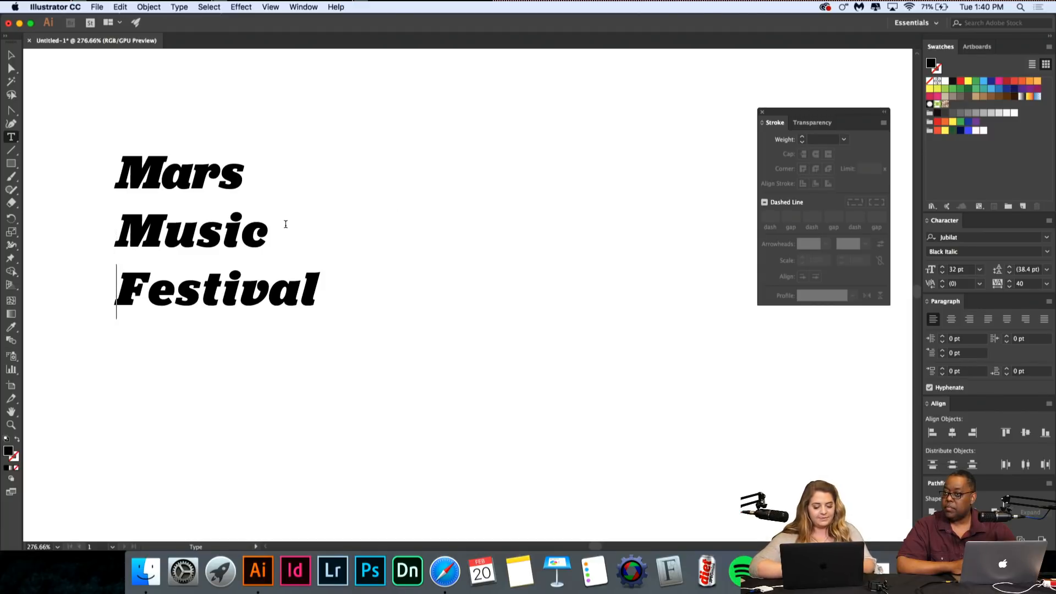
# Step: Tighten the leading of all three text lines to 32.4 pt
pyautogui.press('super+a')
pyautogui.hotkey('alt', 'Up')
pyautogui.hotkey('alt', 'Up')
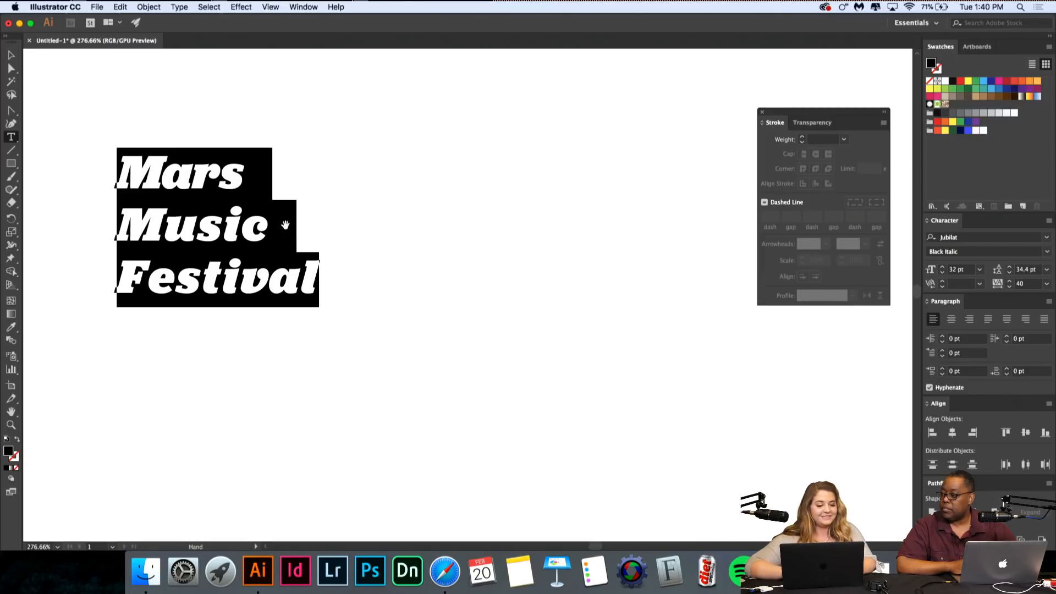
pyautogui.hotkey('alt', 'Up')
pyautogui.hotkey('alt', 'Up')
pyautogui.hotkey('alt', 'Down')
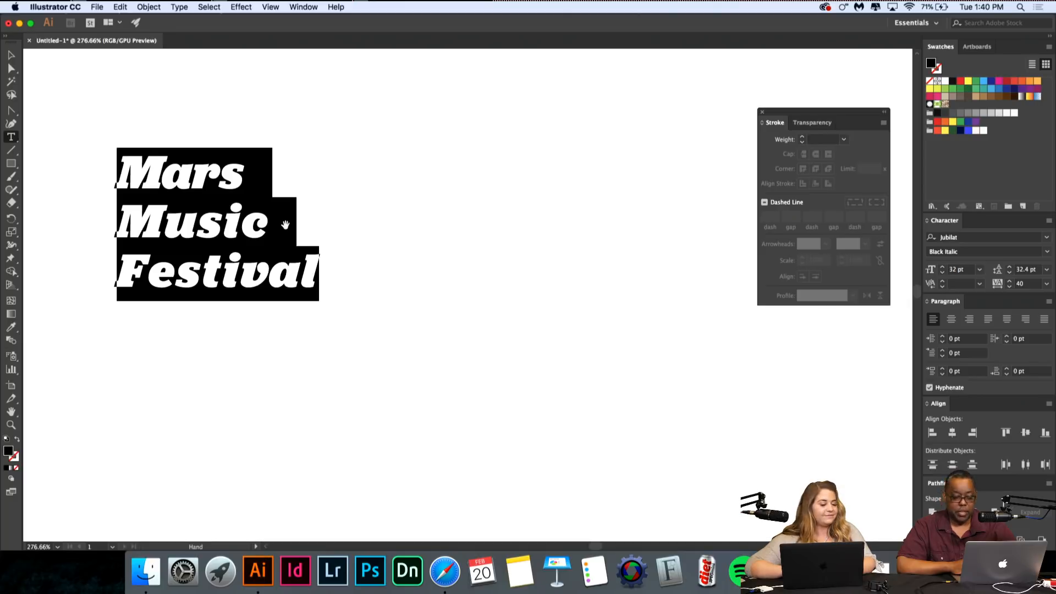
# Step: Tighten the leading of all three lines of the wordmark to 28.4 pt
pyautogui.hotkey('alt', 'Up')
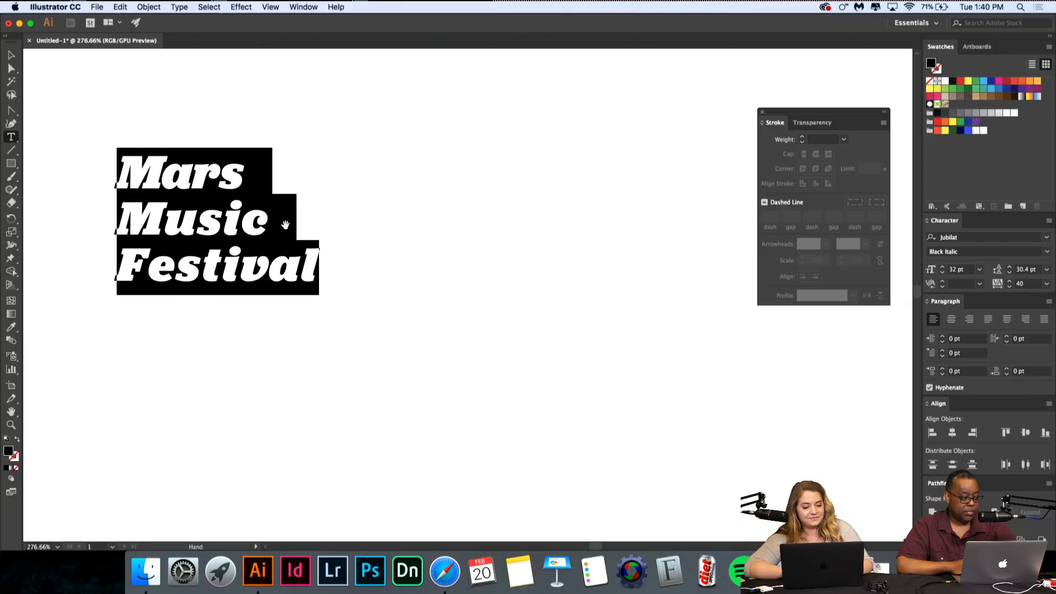
pyautogui.moveTo(239, 216); pyautogui.dragTo(256, 212)
pyautogui.doubleClick(244, 217)
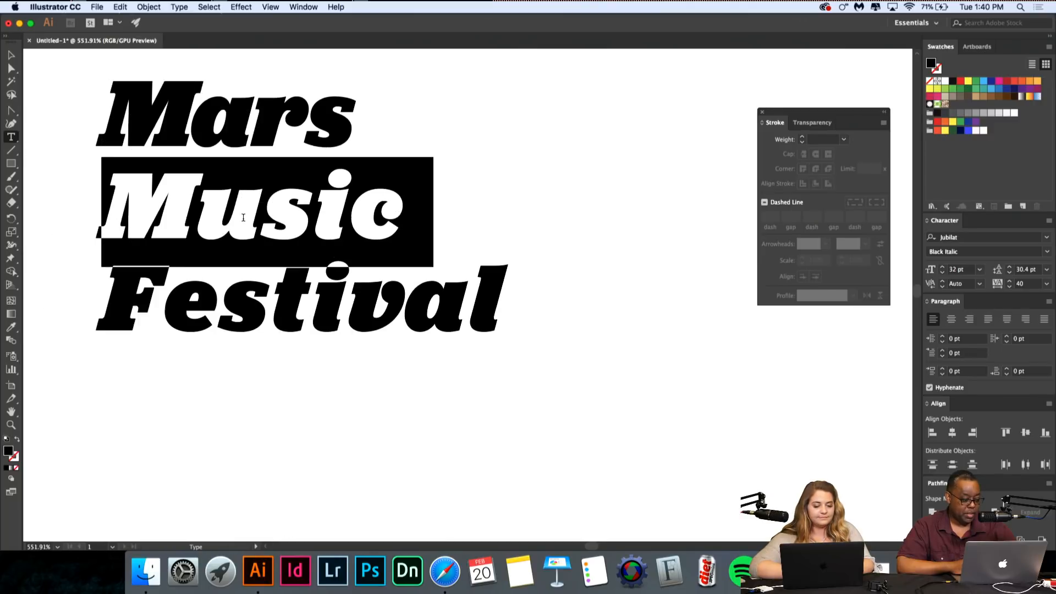
pyautogui.click(240, 210)
pyautogui.press('super+a')
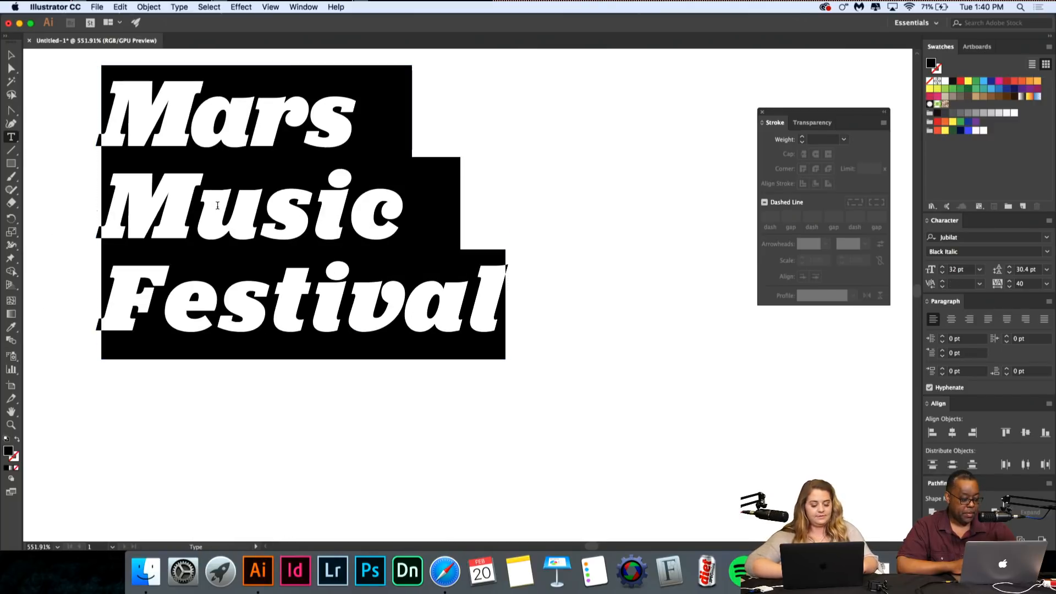
pyautogui.hotkey('alt', 'Up')
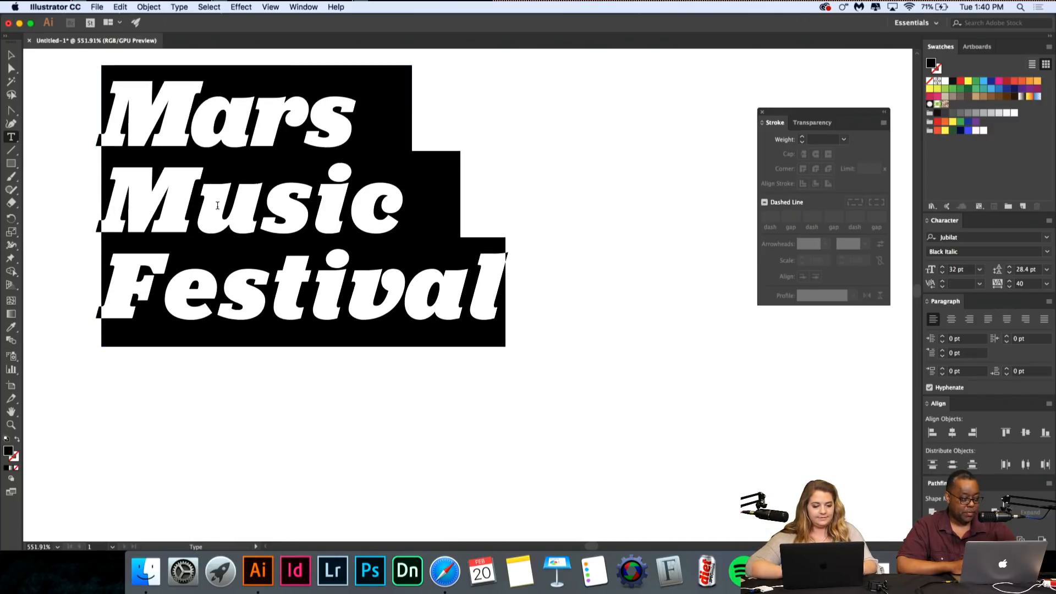
# Step: Tighten the kerning between the M and u of "Music" to -40
pyautogui.press('Right')
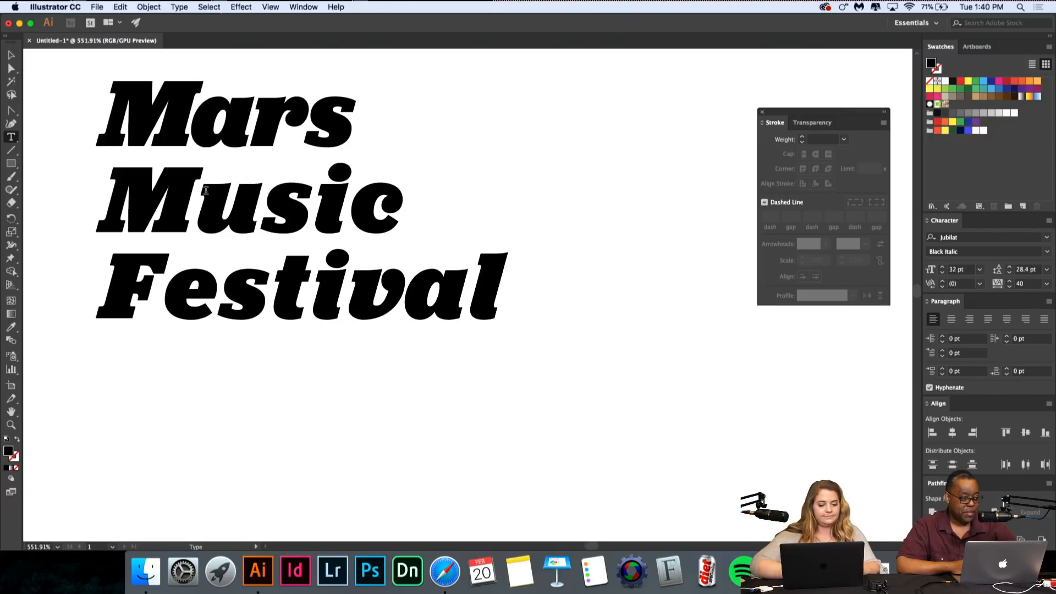
pyautogui.scroll(3, 206, 190)
pyautogui.hotkey('alt', 'Left')
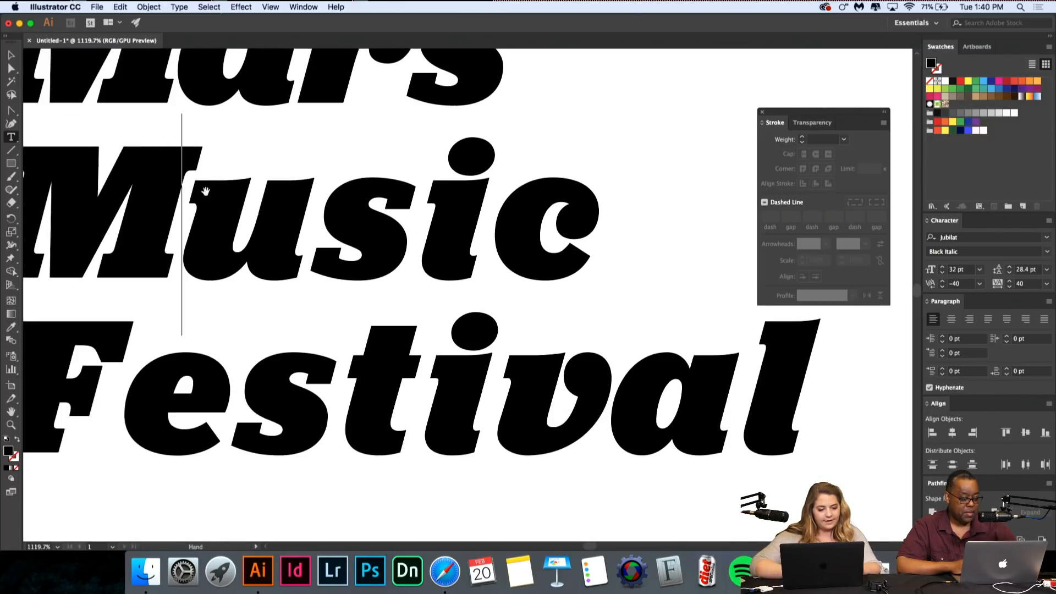
# Step: Tighten the kerning in the word Music, setting u–s to -20 and i–c to -40, and closing up s–i slightly
pyautogui.click(315, 236)
pyautogui.hotkey('alt', 'Left')
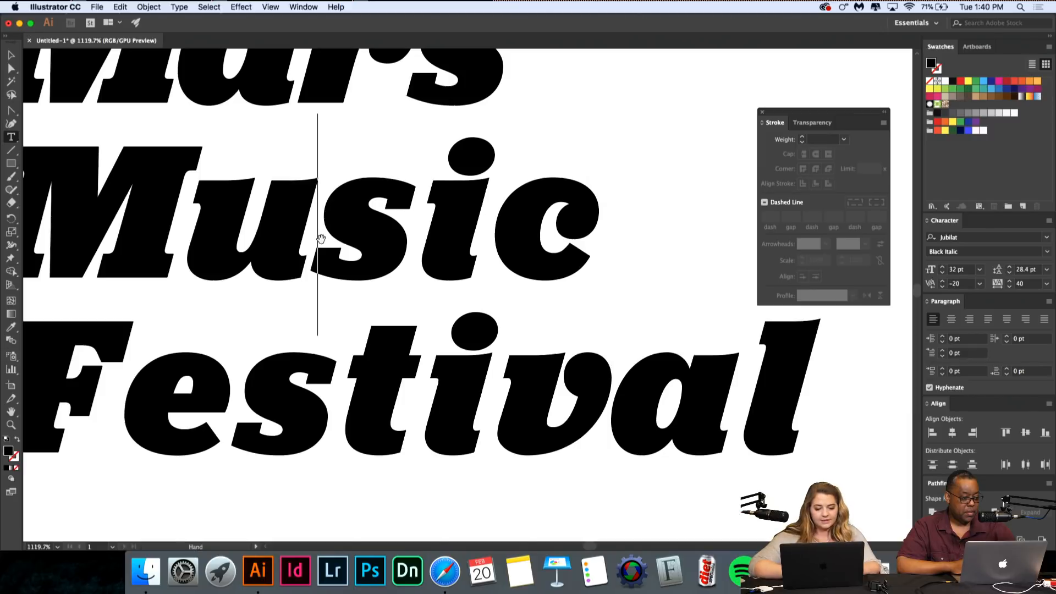
pyautogui.click(418, 253)
pyautogui.hotkey('alt', 'Left')
pyautogui.click(470, 291)
pyautogui.hotkey('alt', 'Left')
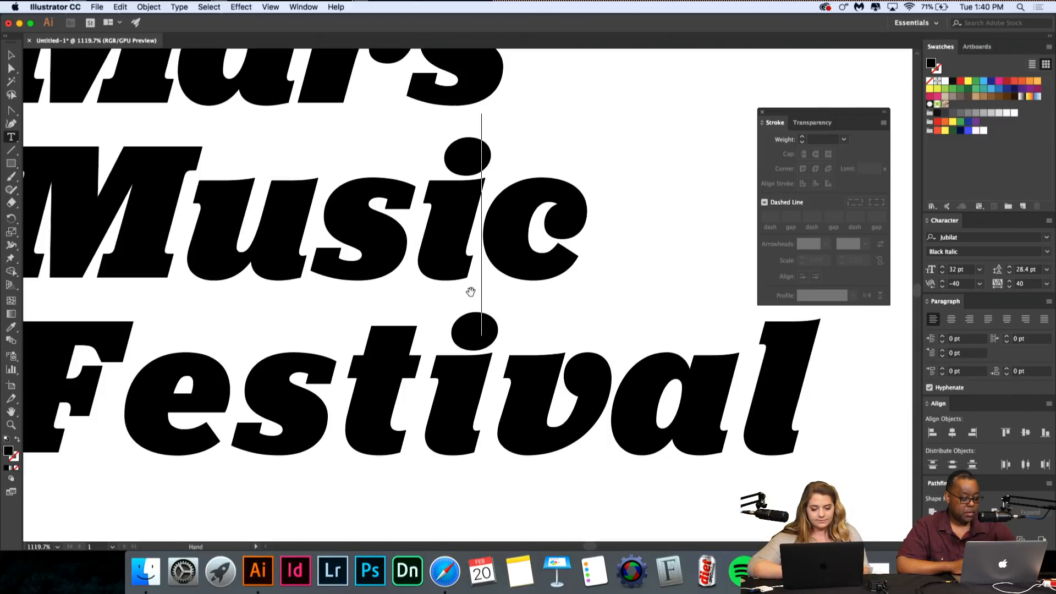
pyautogui.scroll(-4, 480, 317)
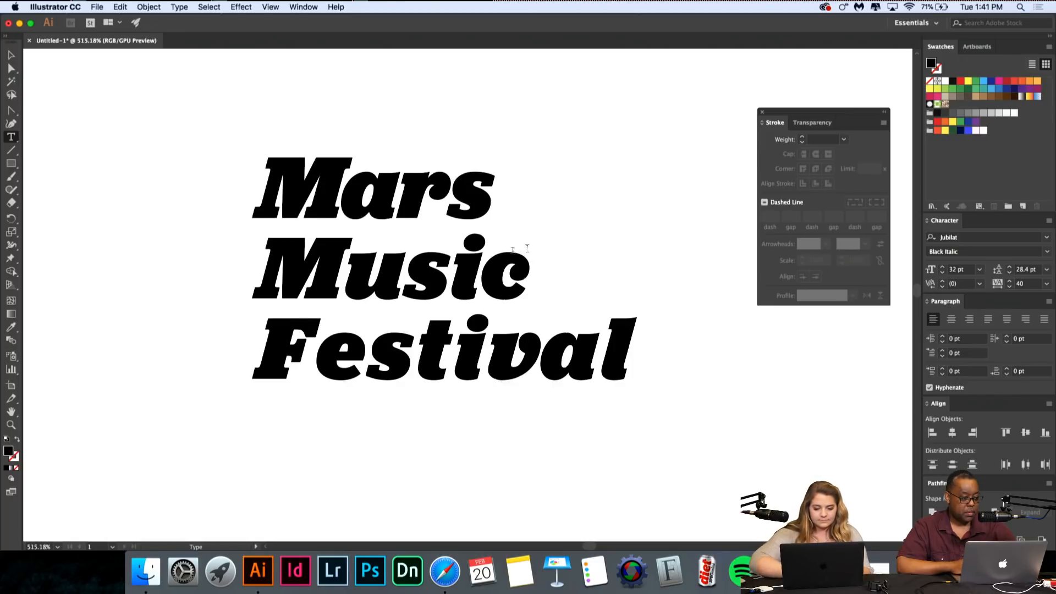
# Step: Test -60 kerning between i and c in Music, revert it, and set the kerning between s and i to -40
pyautogui.scroll(5, 468, 328)
pyautogui.click(504, 218)
pyautogui.hotkey('alt', 'Left')
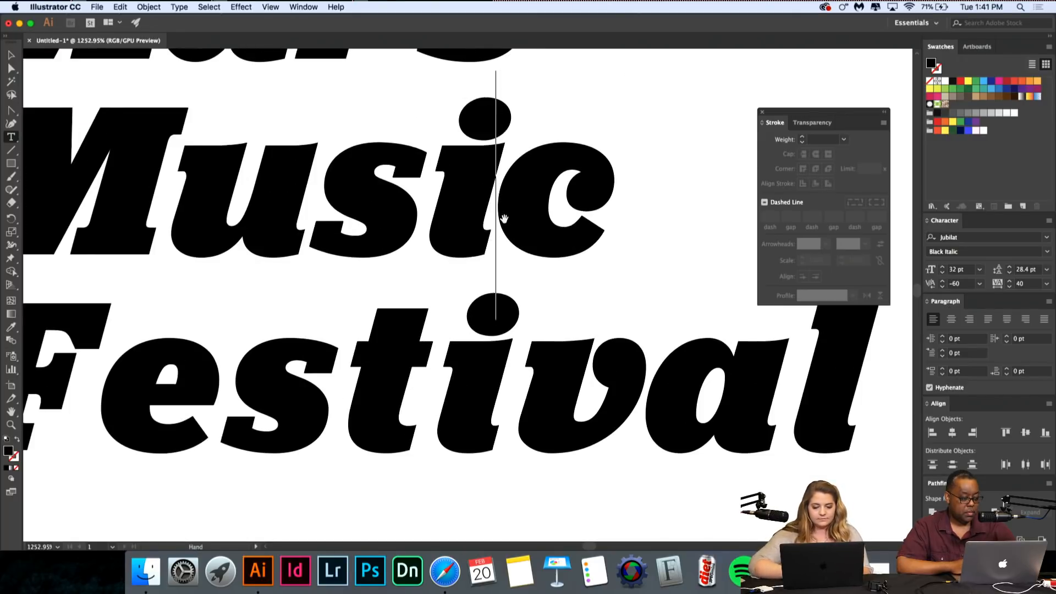
pyautogui.hotkey('alt', 'Right')
pyautogui.press('Left')
pyautogui.hotkey('alt', 'Left')
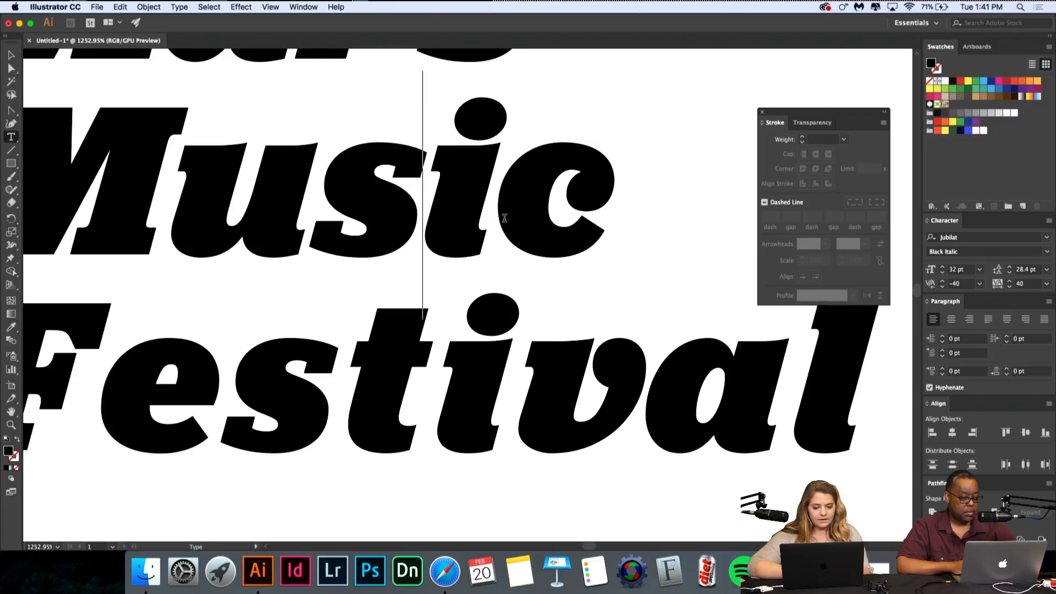
pyautogui.press('Left')
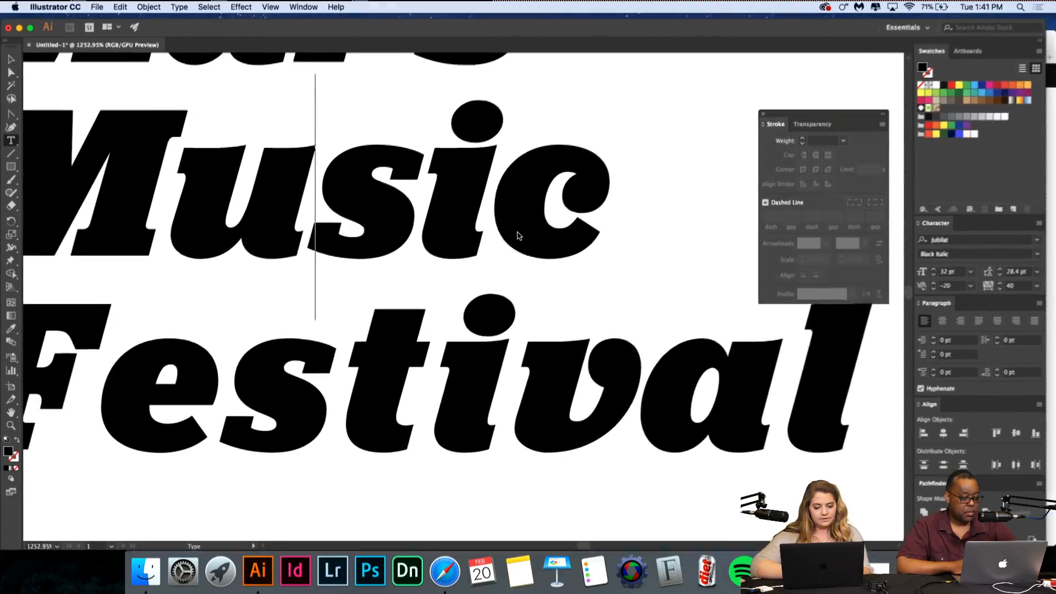
# Step: Tighten the kerning between F and e in the word Festival to -40
pyautogui.click(132, 392)
pyautogui.scroll(-3, 132, 392)
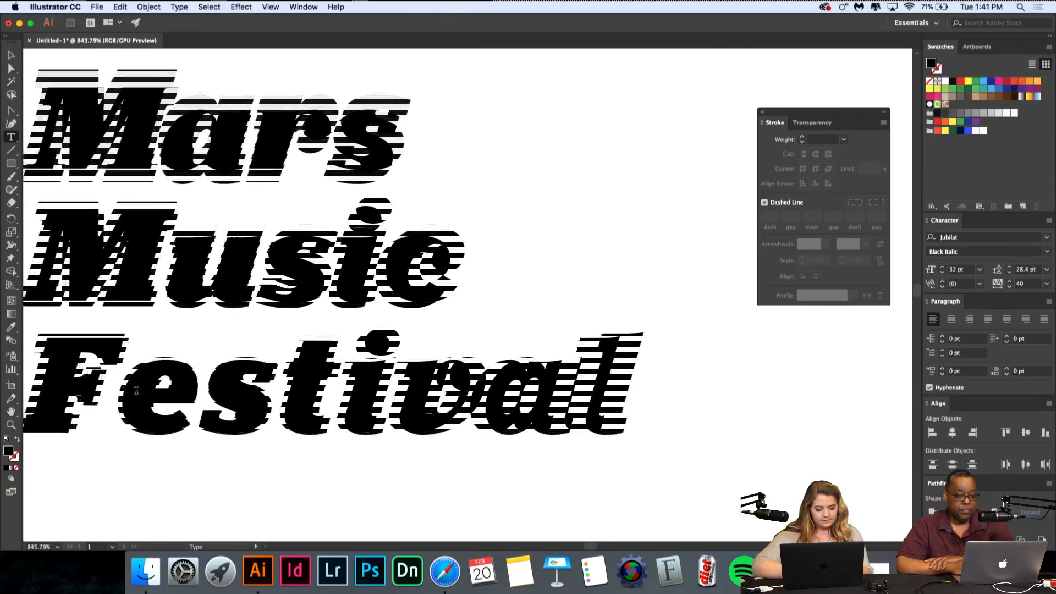
pyautogui.press('End')
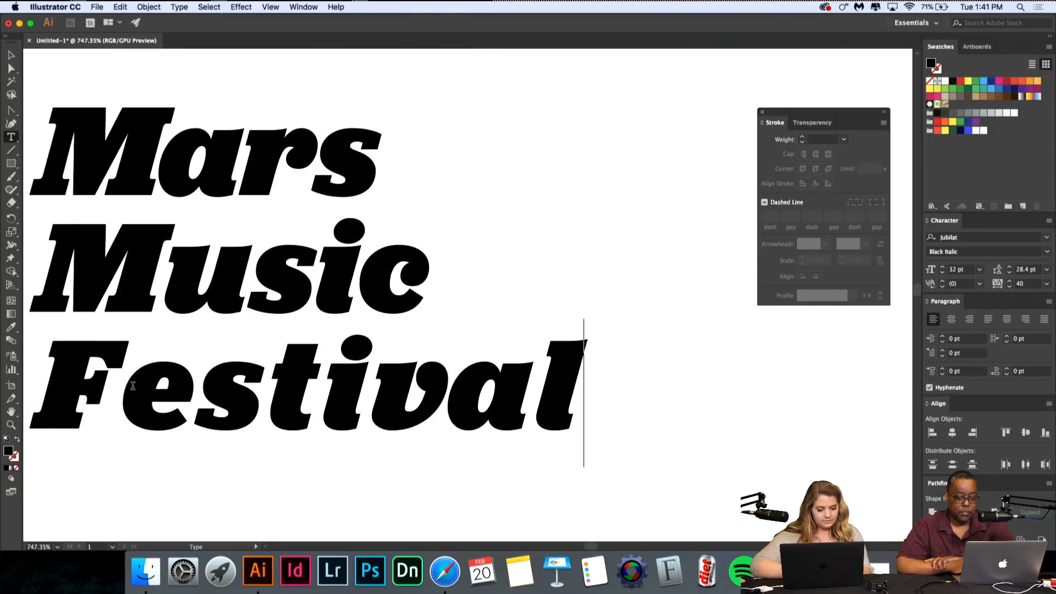
pyautogui.press('Left')
pyautogui.press('Left')
pyautogui.press('Left')
pyautogui.press('Left')
pyautogui.press('Left')
pyautogui.press('Left')
pyautogui.press('Left')
pyautogui.hotkey('alt', 'Left')
pyautogui.hotkey('alt', 'Left')
pyautogui.hotkey('alt', 'Left')
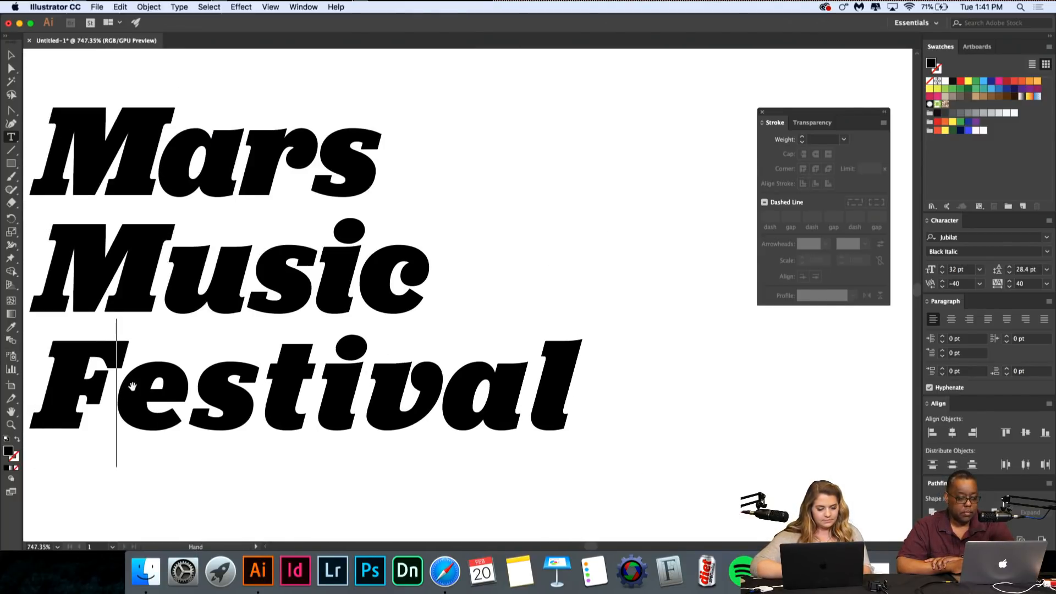
# Step: Tighten the kerning between the letters e, s, t and i in the word Festival
pyautogui.press('Right')
pyautogui.hotkey('alt', 'Left')
pyautogui.press('Right')
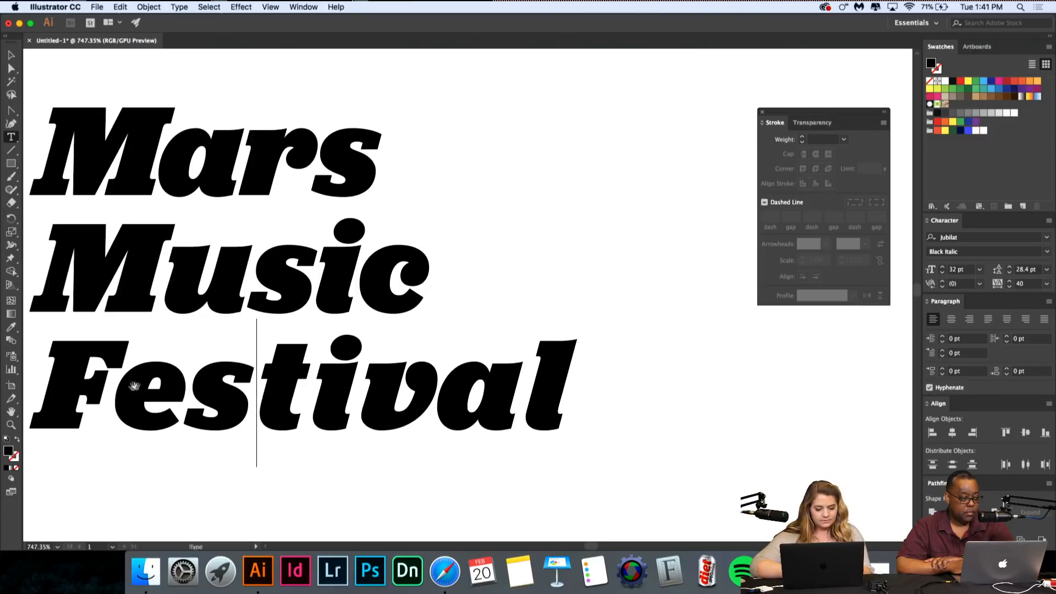
pyautogui.hotkey('alt', 'Left')
pyautogui.press('Right')
pyautogui.hotkey('alt', 'Left')
pyautogui.hotkey('alt', 'Left')
pyautogui.press('Right')
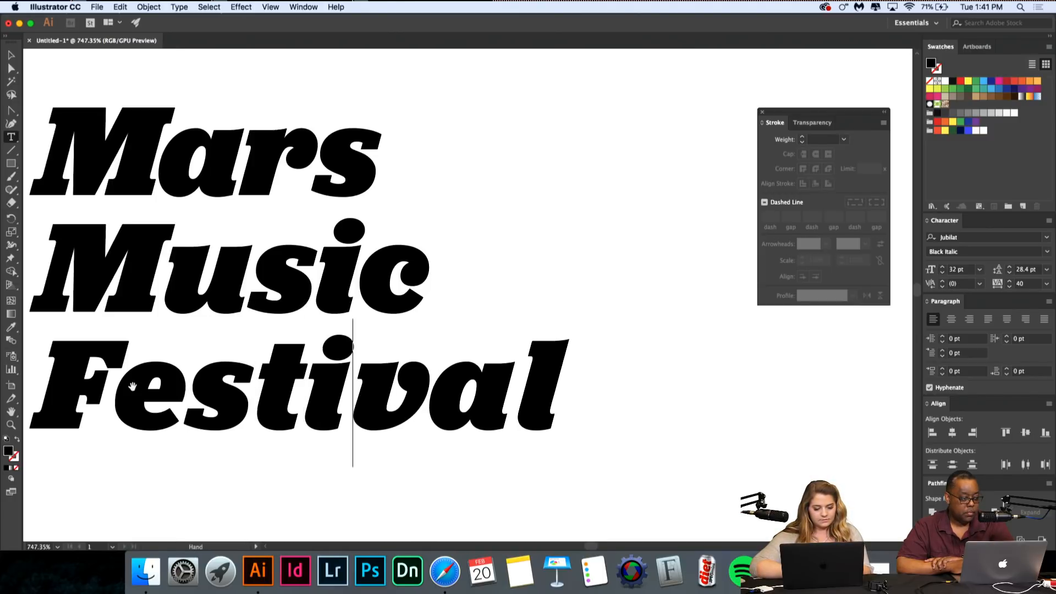
# Step: Tighten the kerning of the i–v, v–a and a–l pairs at the end of the word Festival
pyautogui.hotkey('alt', 'Left')
pyautogui.hotkey('alt', 'Left')
pyautogui.press('Right')
pyautogui.press('Right')
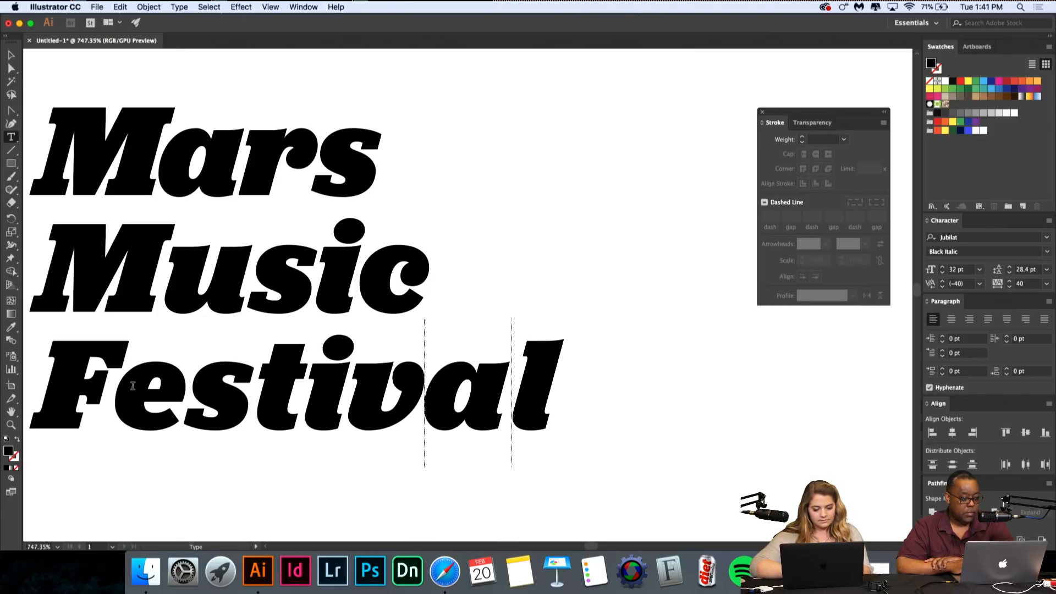
pyautogui.hotkey('alt', 'Left')
pyautogui.hotkey('alt', 'Left')
pyautogui.scroll(-2, 133, 386)
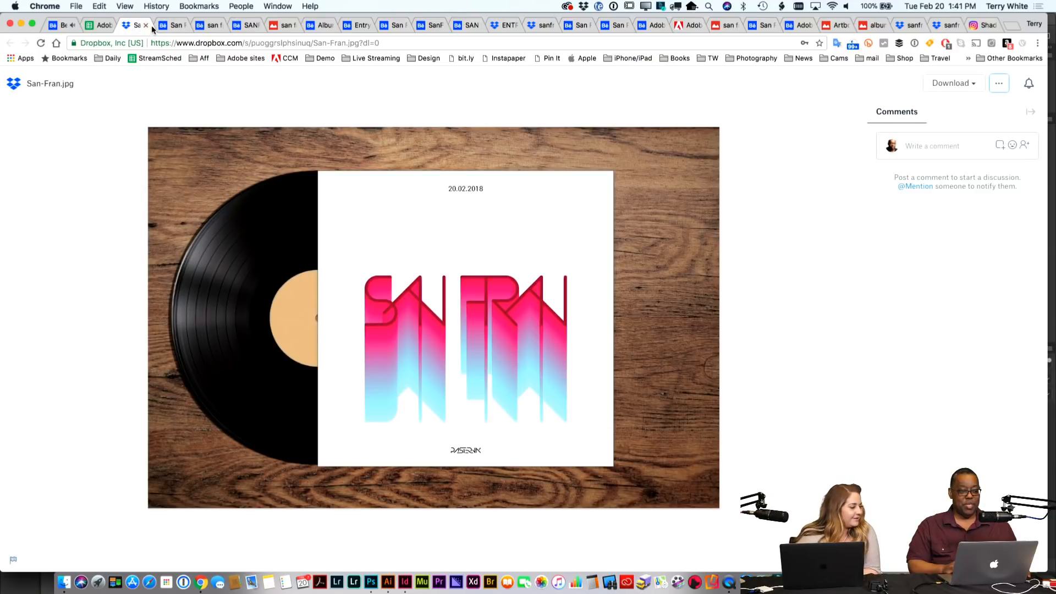
# Step: View the Behance entries San Fran Album Cover contest, san fran album and SANFRAN ALBUM COVER 2 in Chrome
pyautogui.click(171, 25)
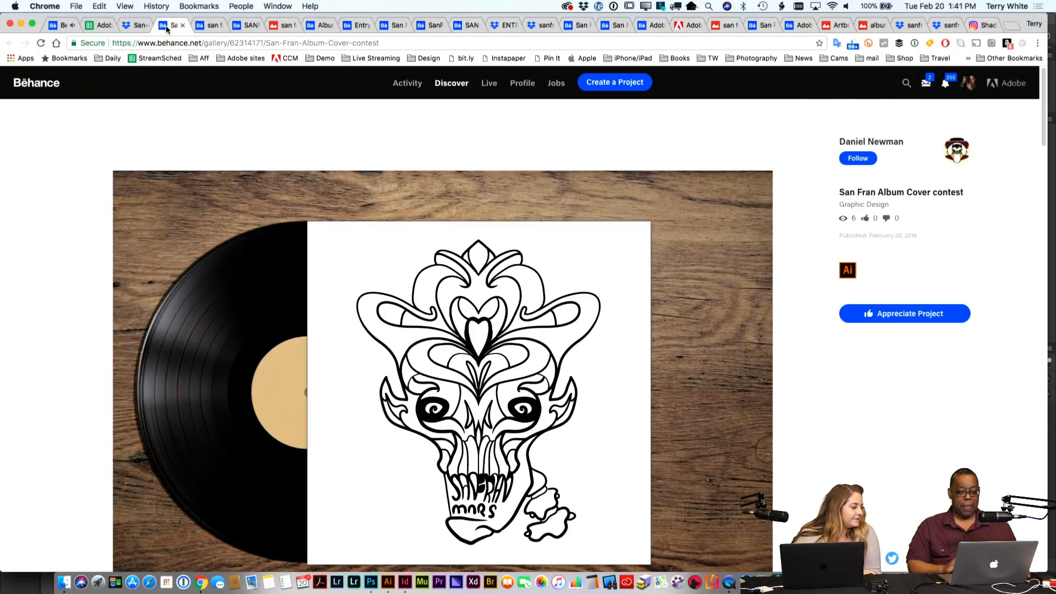
pyautogui.scroll(-2, 271, 243)
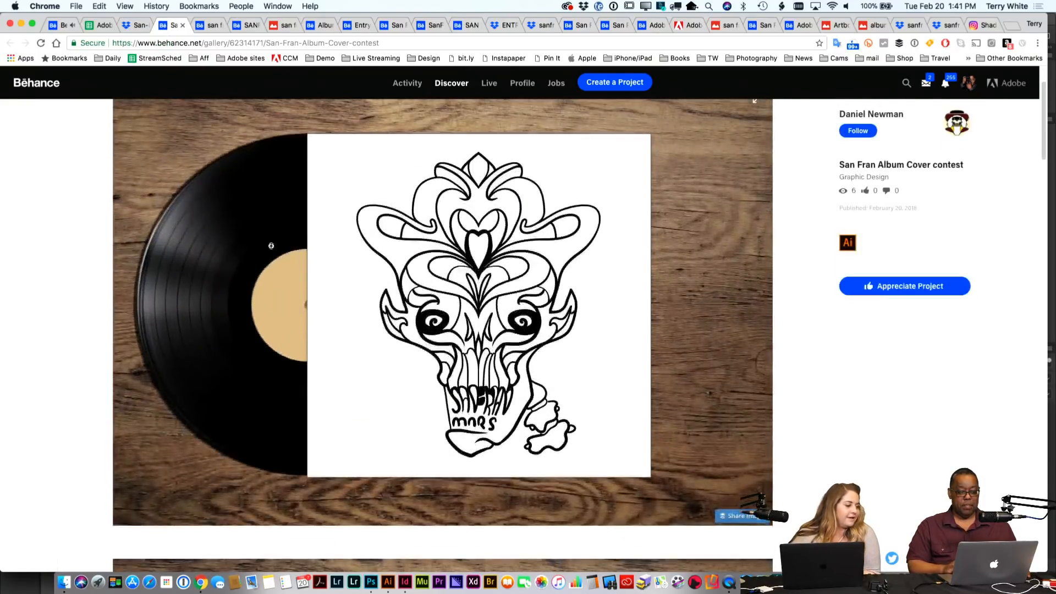
pyautogui.click(210, 26)
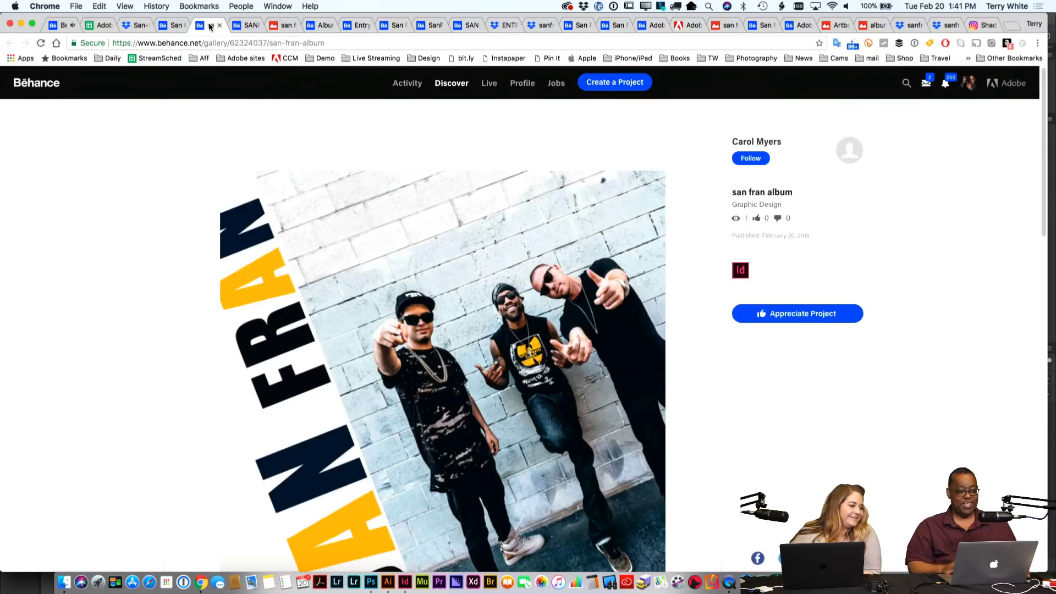
pyautogui.scroll(-2, 282, 144)
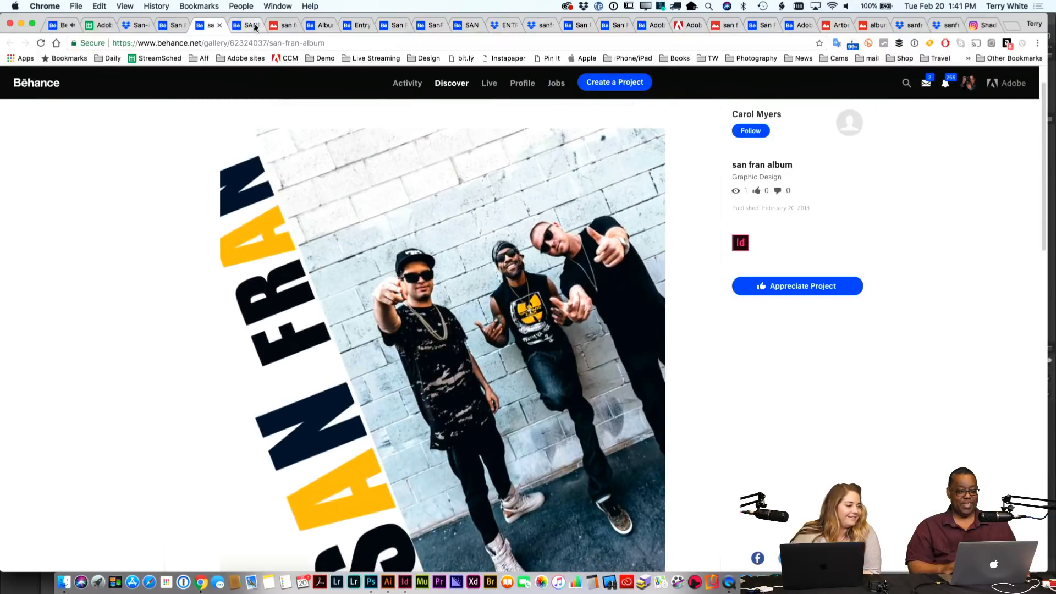
pyautogui.click(245, 27)
pyautogui.scroll(-3, 335, 334)
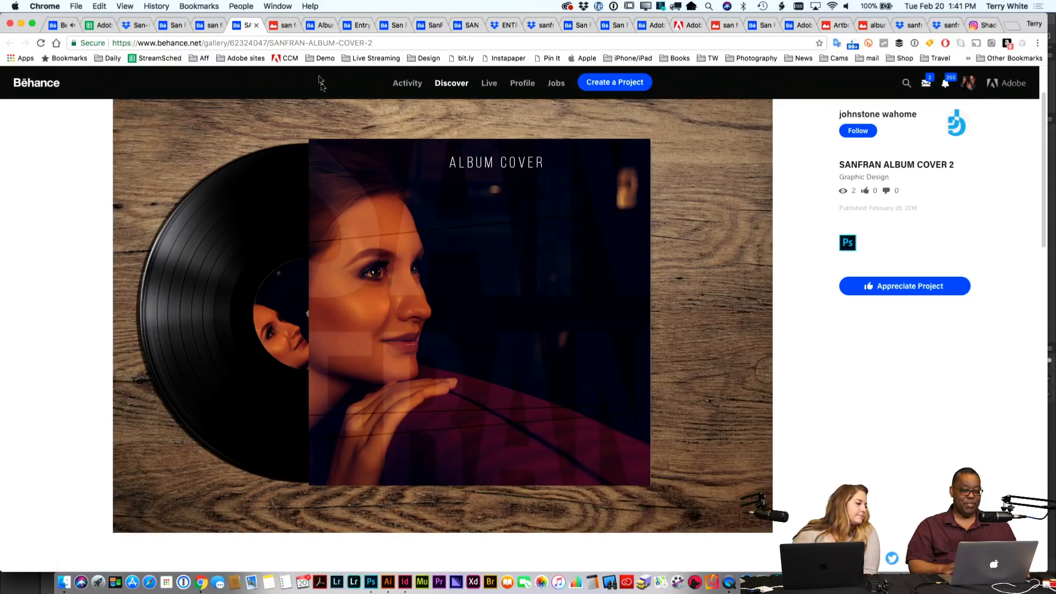
# Step: View the san fran.jpg saxophone cover, the Album Cover Submission and Entry #2 for DAILY CHALLENGE
pyautogui.click(281, 27)
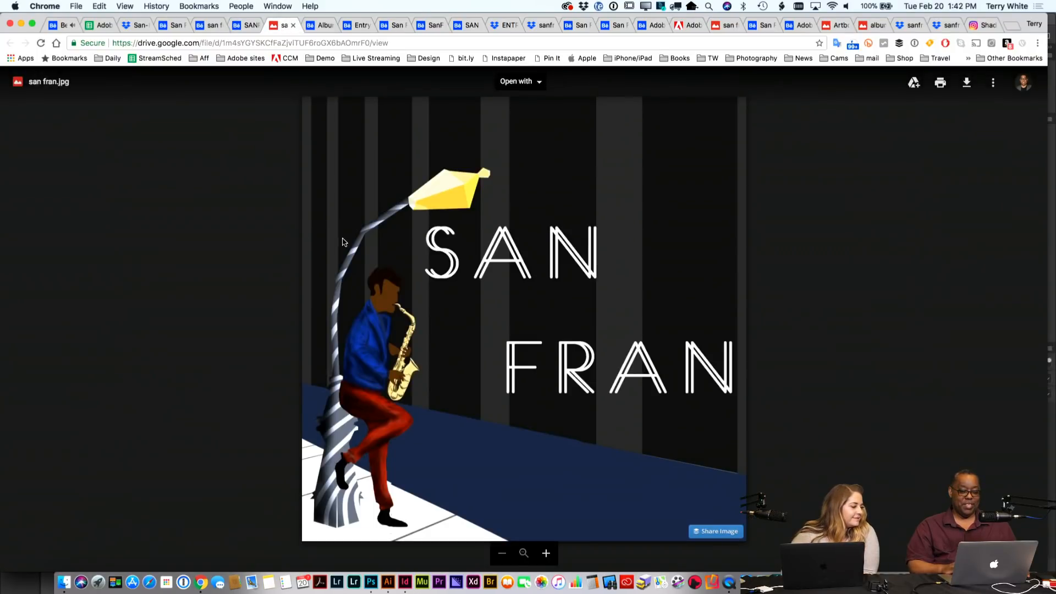
pyautogui.click(322, 25)
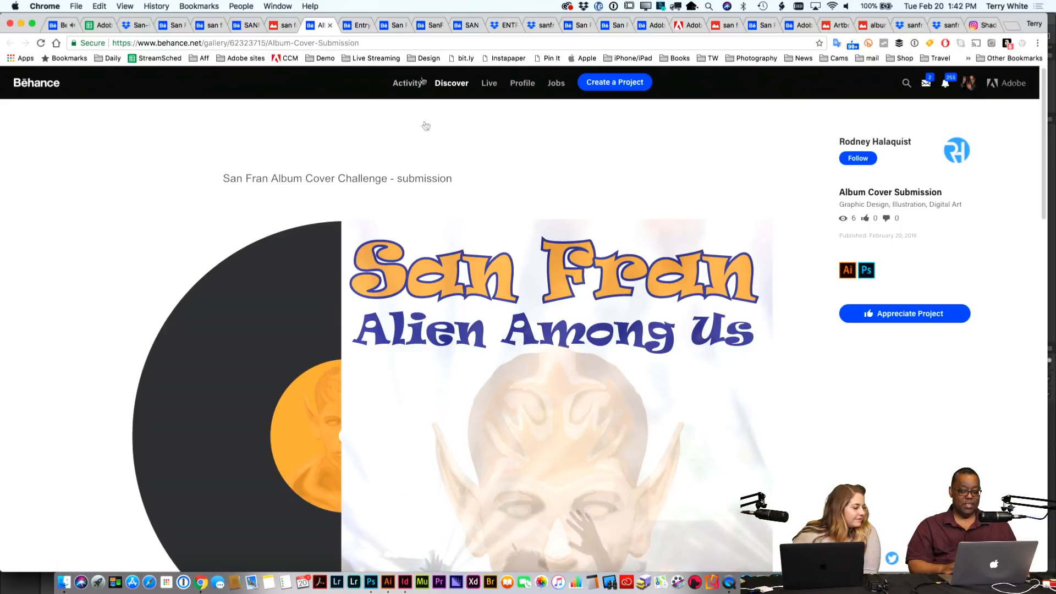
pyautogui.scroll(-3, 435, 165)
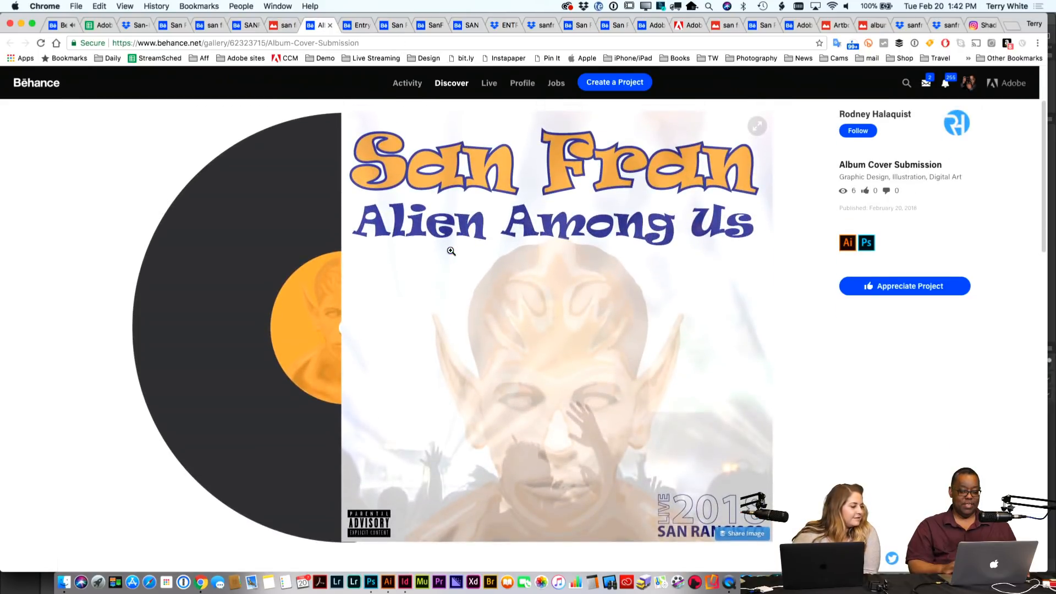
pyautogui.hotkey('ctrl', 'Tab')
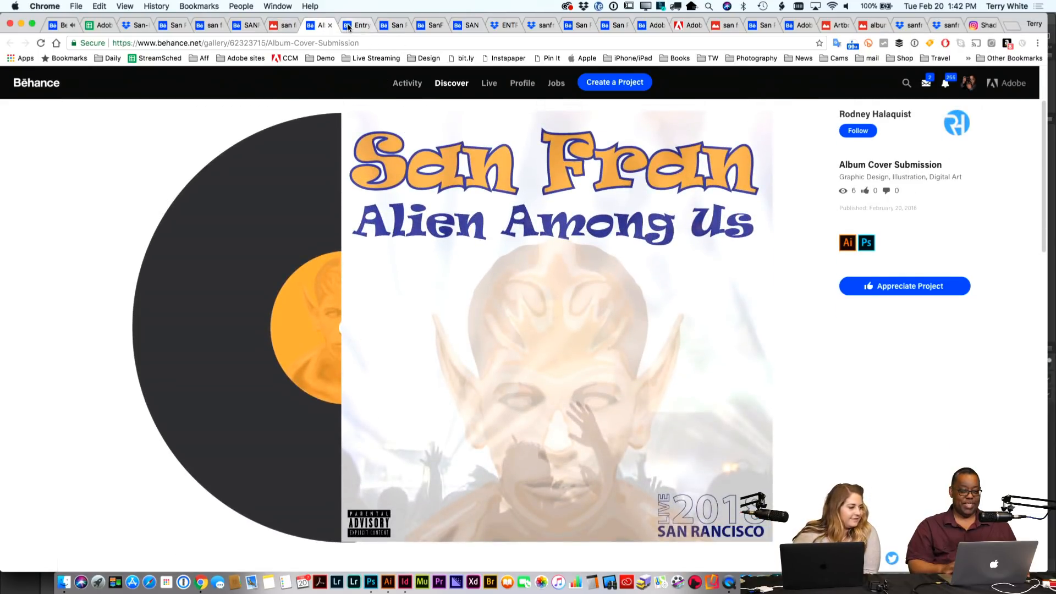
pyautogui.scroll(-3, 467, 238)
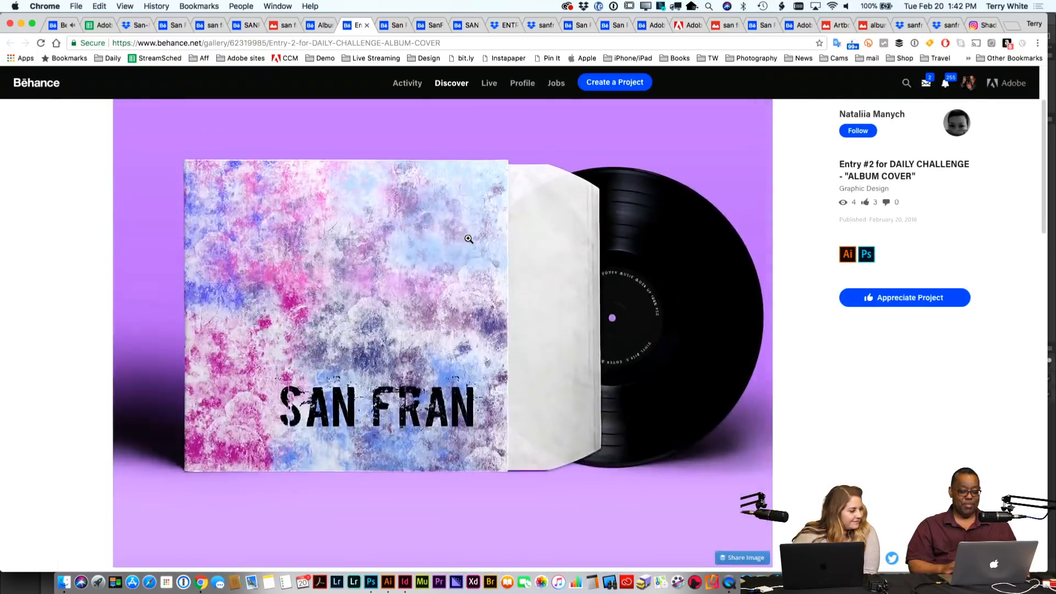
pyautogui.scroll(1, 468, 239)
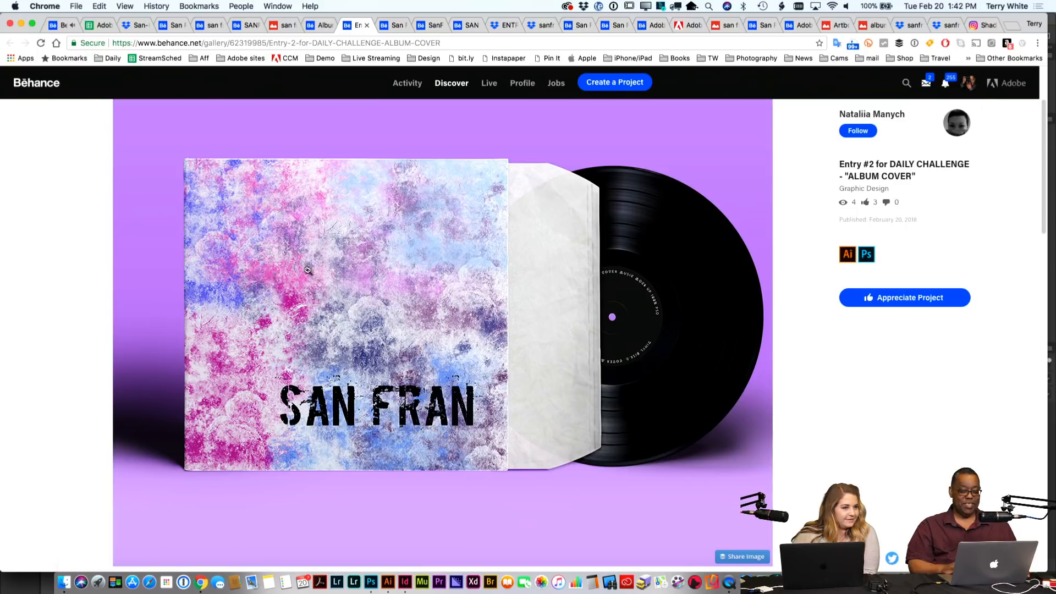
# Step: View the entries San Fran Vinyl Graphic Design, SanFranRockBand and SAN FRAN Album Cover - Adobe contest 2/20/18
pyautogui.click(396, 25)
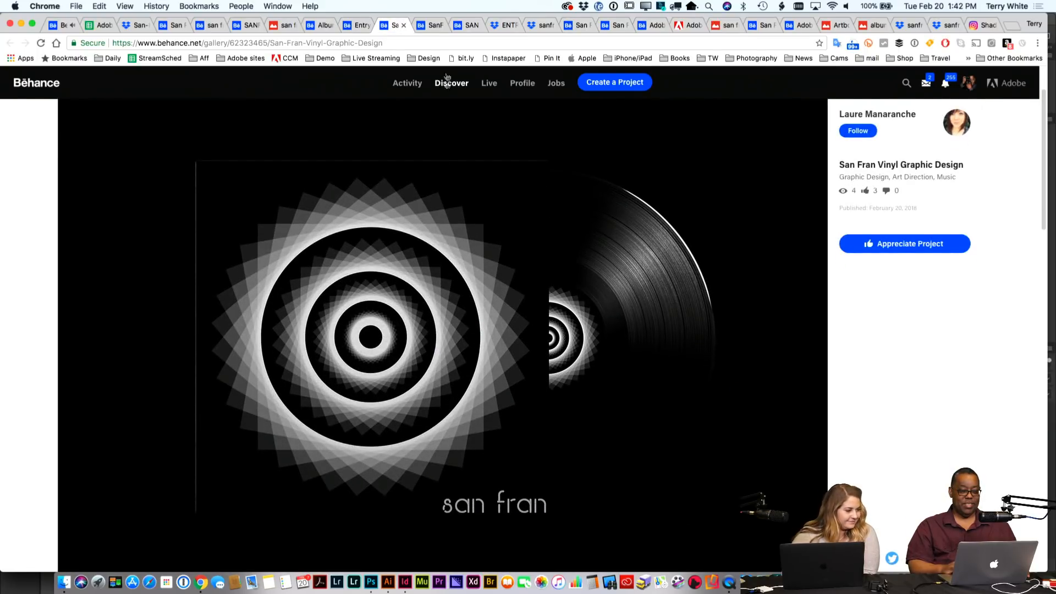
pyautogui.click(430, 25)
pyautogui.scroll(-5, 513, 189)
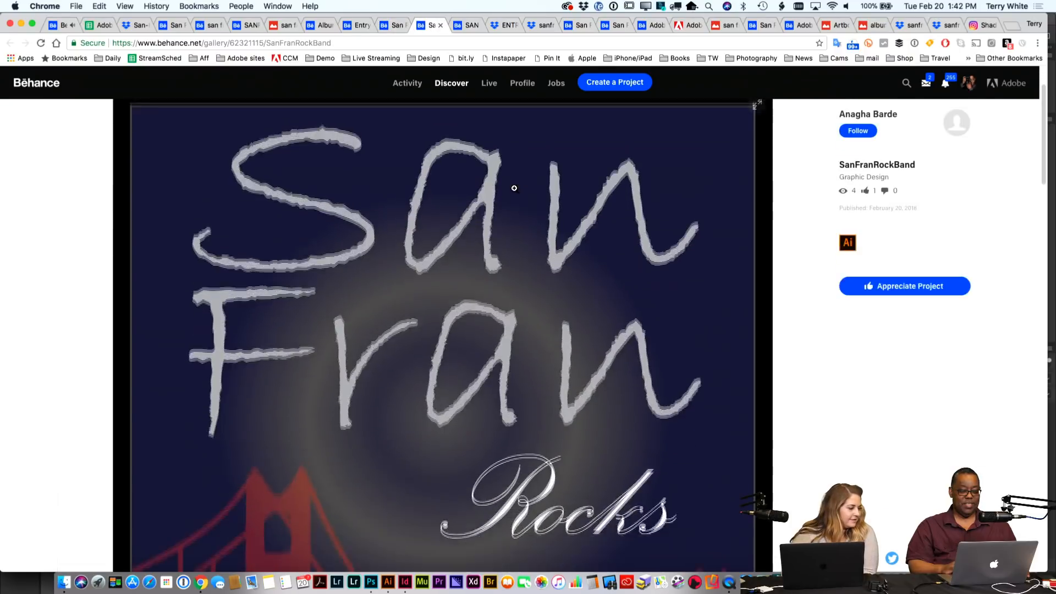
pyautogui.scroll(5, 514, 188)
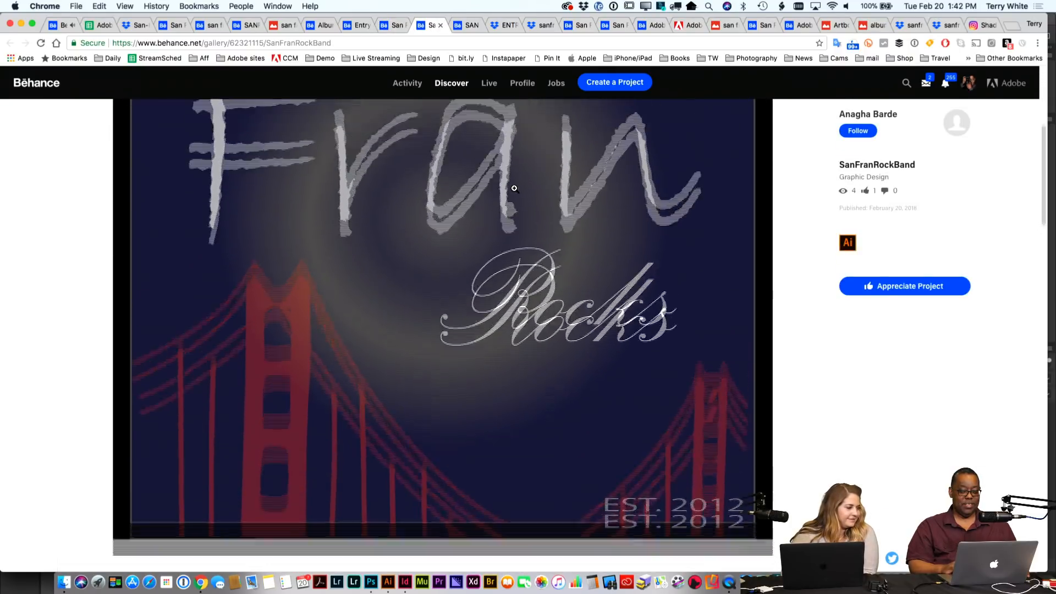
pyautogui.click(467, 25)
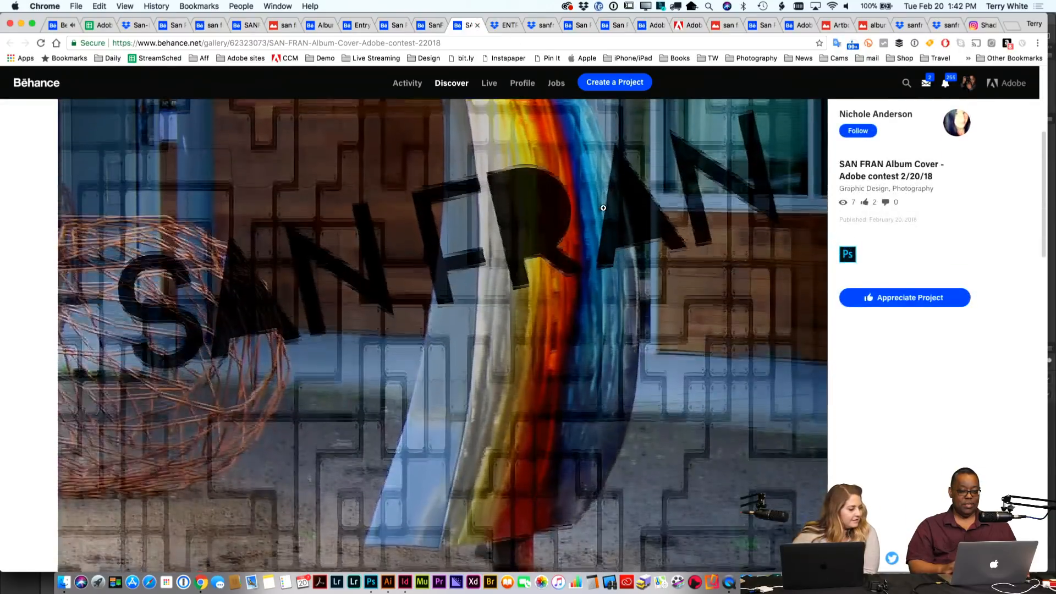
pyautogui.scroll(-3, 603, 208)
pyautogui.scroll(3, 603, 208)
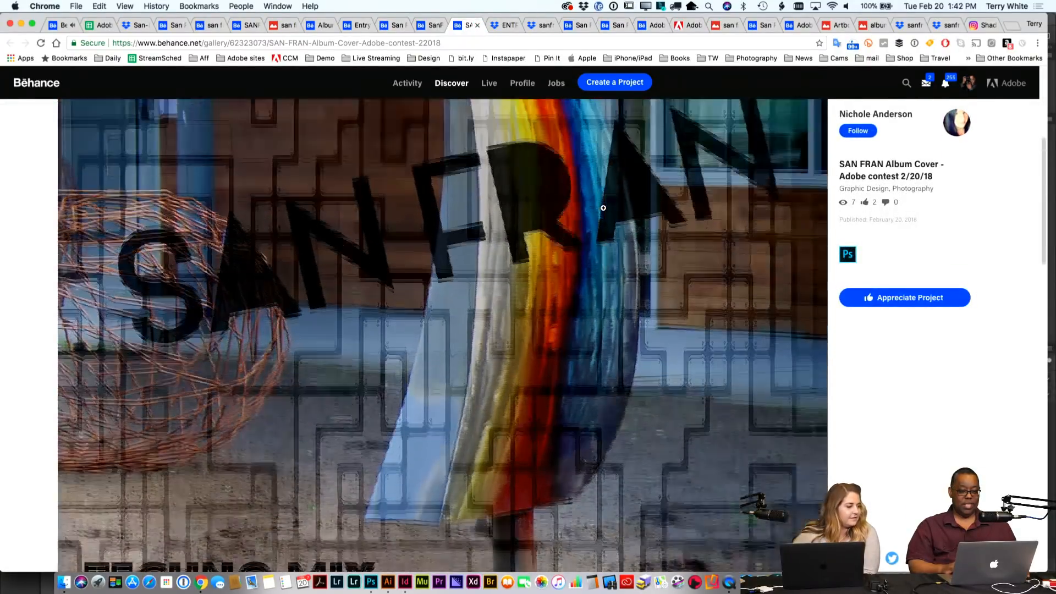
# Step: View ENTRY 2.png, the black-and-white street cover on Dropbox, and the Behance entries San Fran Band and San Fran 2
pyautogui.click(493, 25)
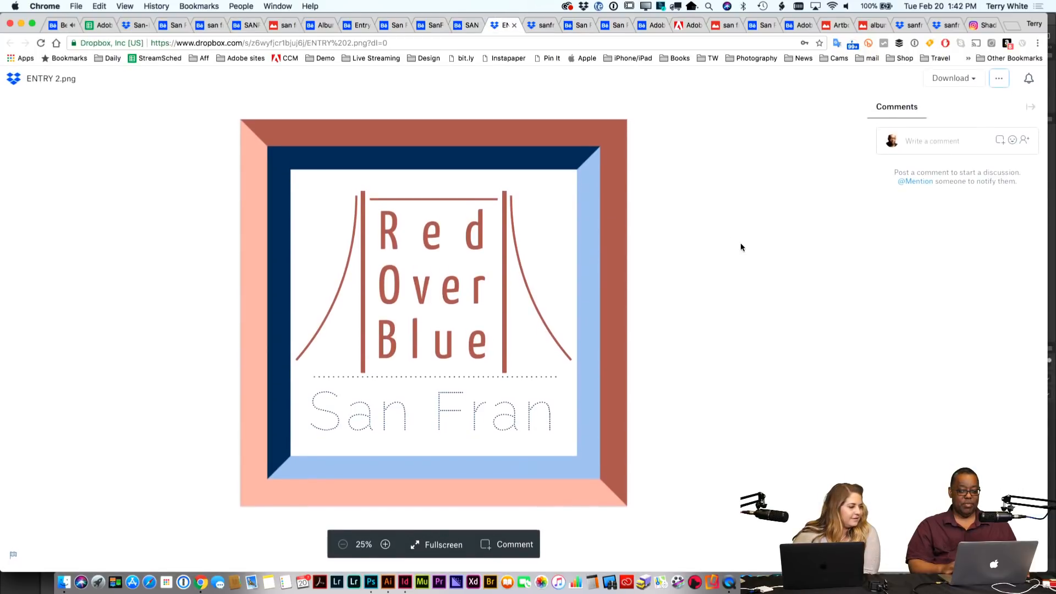
pyautogui.click(540, 24)
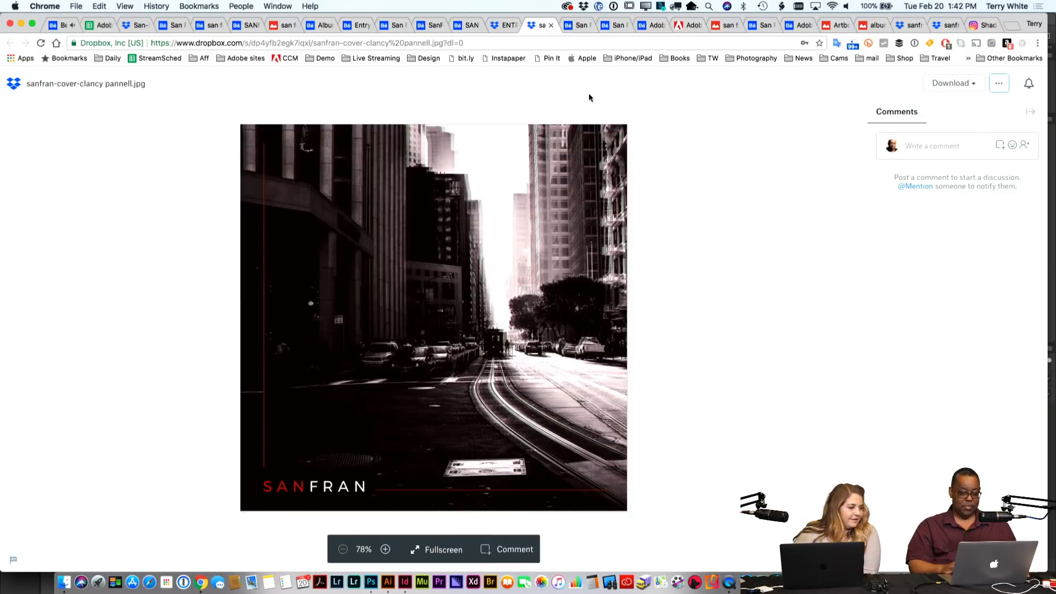
pyautogui.click(575, 24)
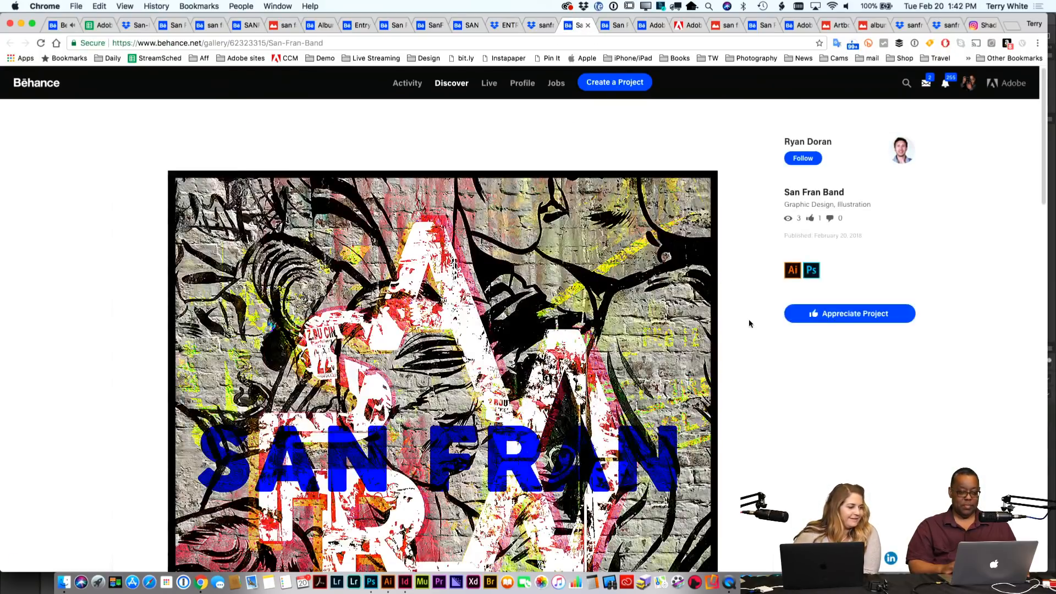
pyautogui.scroll(-3, 749, 323)
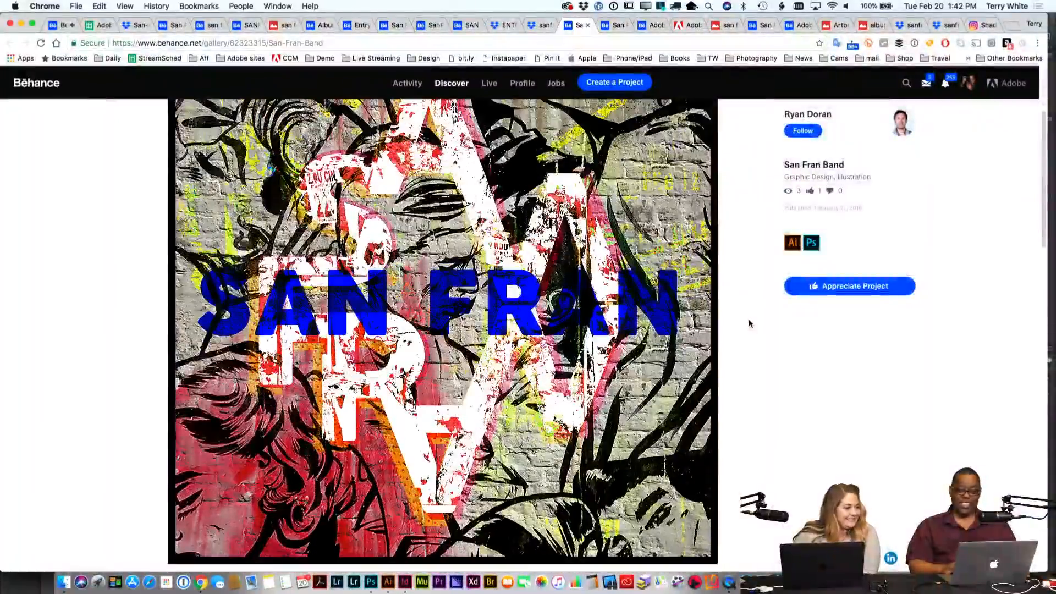
pyautogui.hotkey('ctrl', 'Tab')
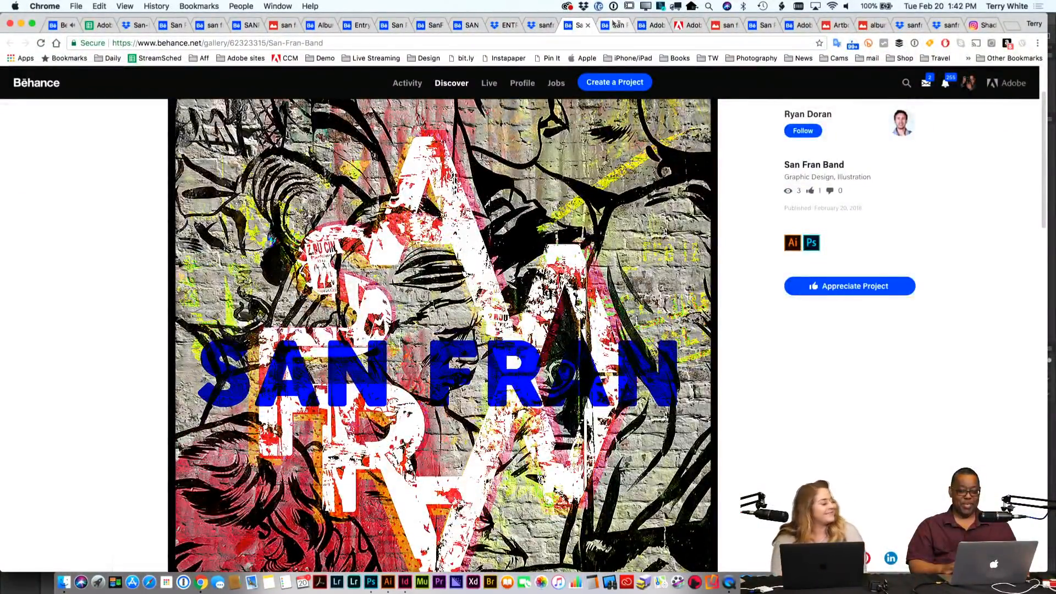
pyautogui.scroll(-2, 755, 327)
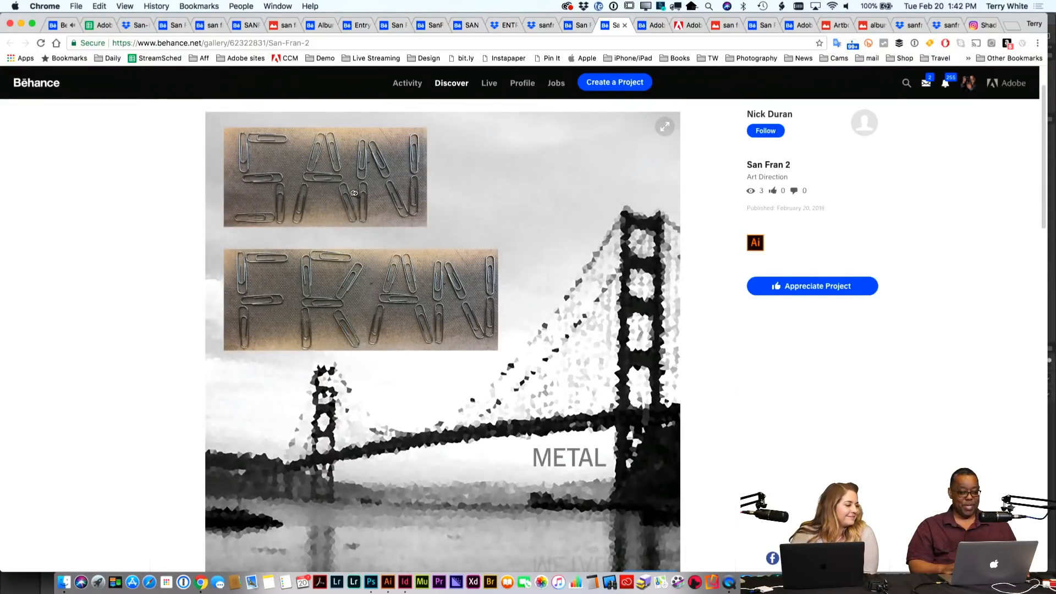
# Step: View the Behance entry Adobe Live Submissions, the Crab Life cover on Creative Cloud and san fran-cover.jpg
pyautogui.click(654, 25)
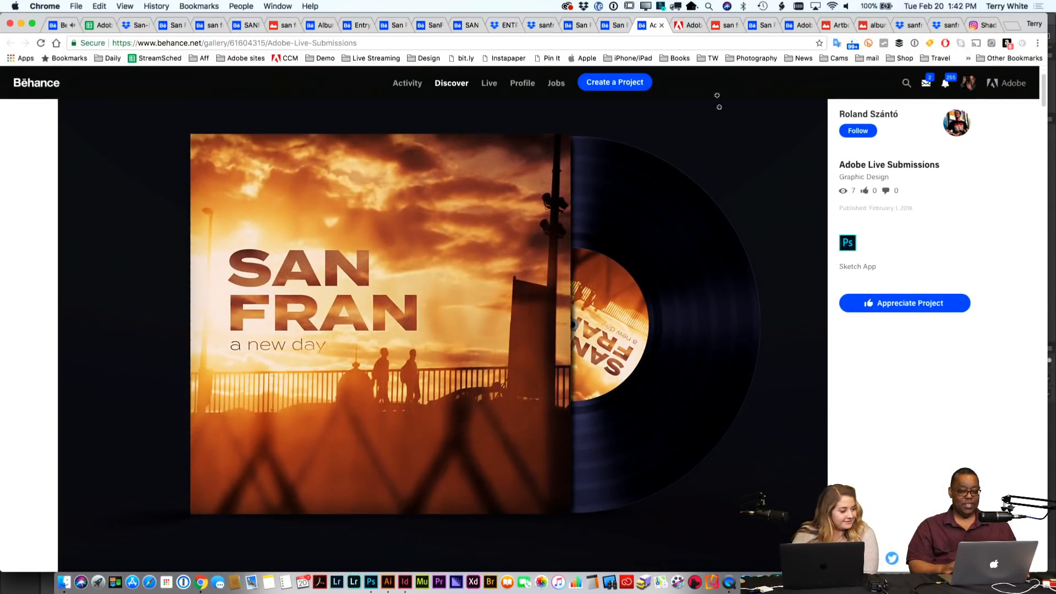
pyautogui.click(688, 25)
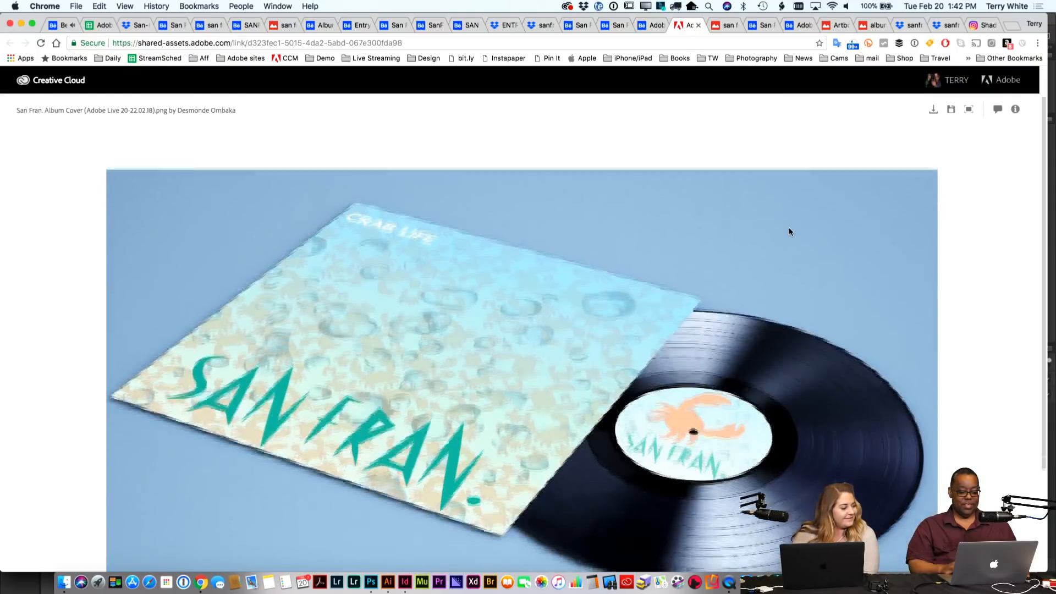
pyautogui.scroll(-2, 789, 231)
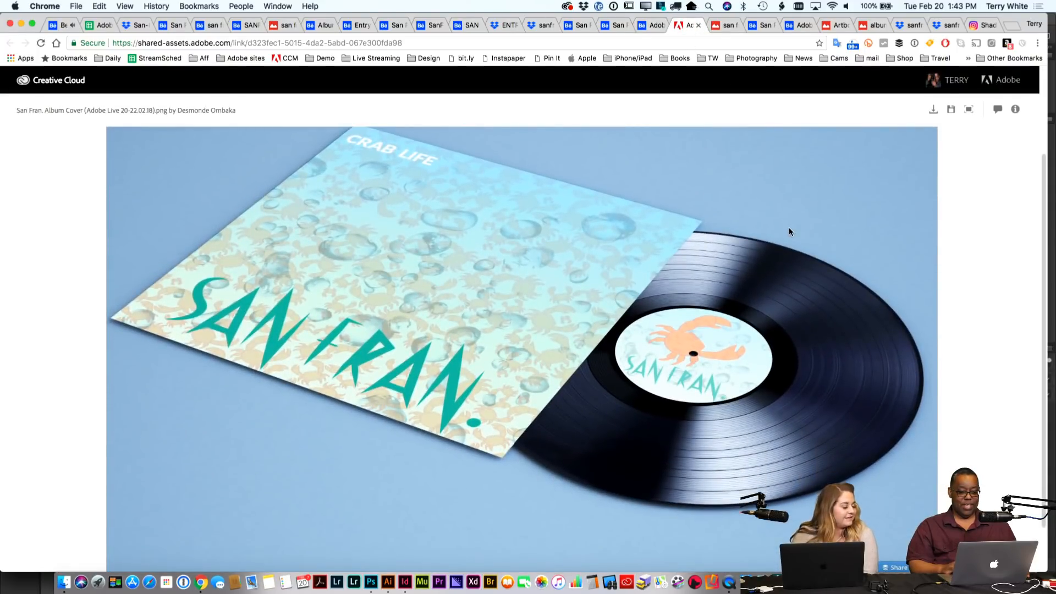
pyautogui.click(728, 25)
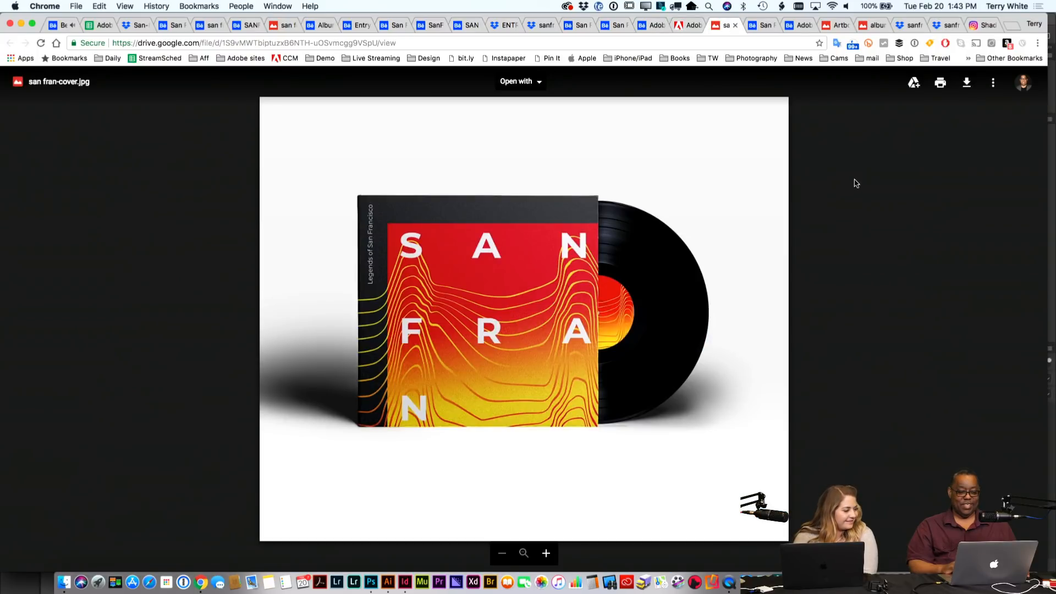
# Step: View the Behance entries San Fran - Adobe Competition and Adobe Live - SanFran -Album Cover
pyautogui.click(759, 25)
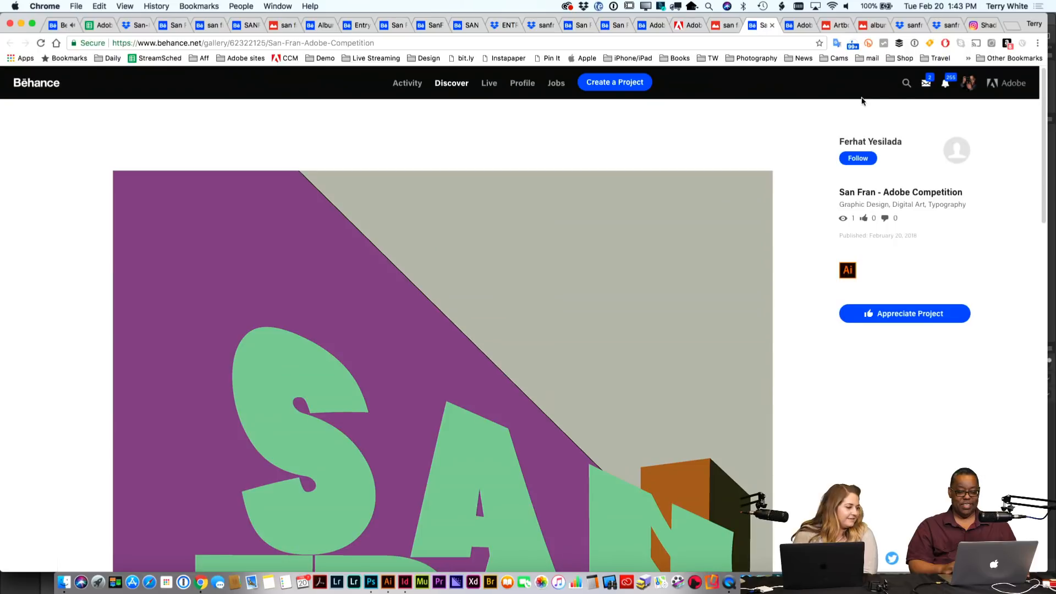
pyautogui.scroll(-3, 855, 233)
pyautogui.scroll(-4, 855, 233)
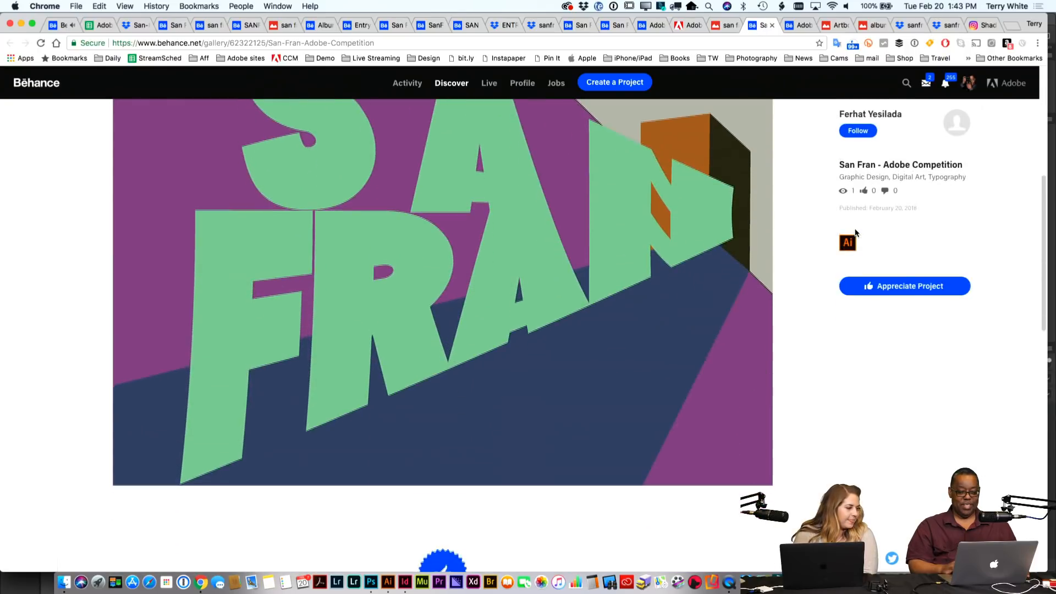
pyautogui.scroll(1, 855, 232)
pyautogui.scroll(2, 855, 233)
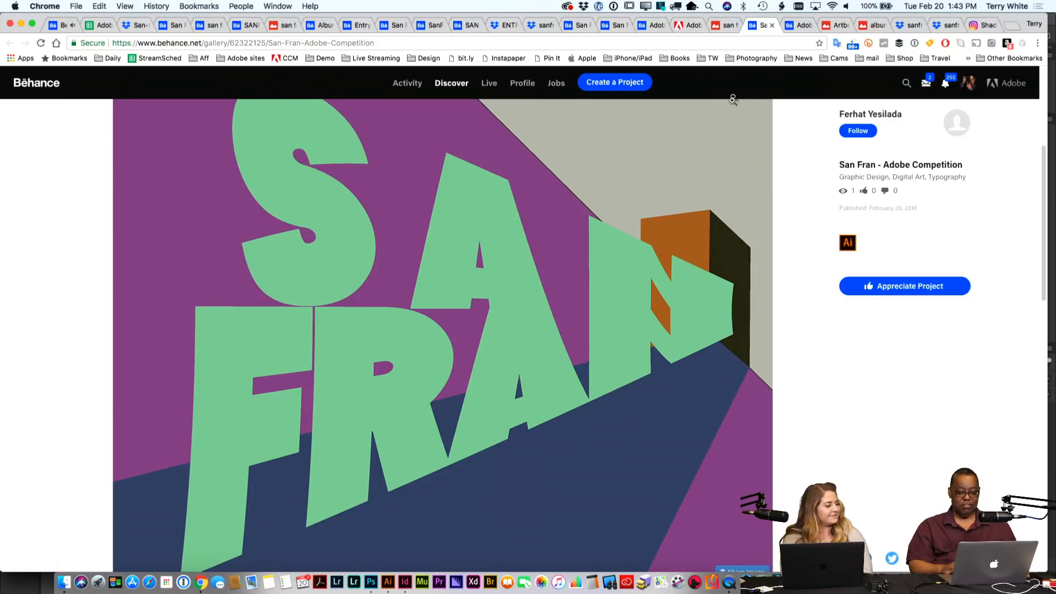
pyautogui.hotkey('ctrl', 'Tab')
pyautogui.scroll(-1, 873, 229)
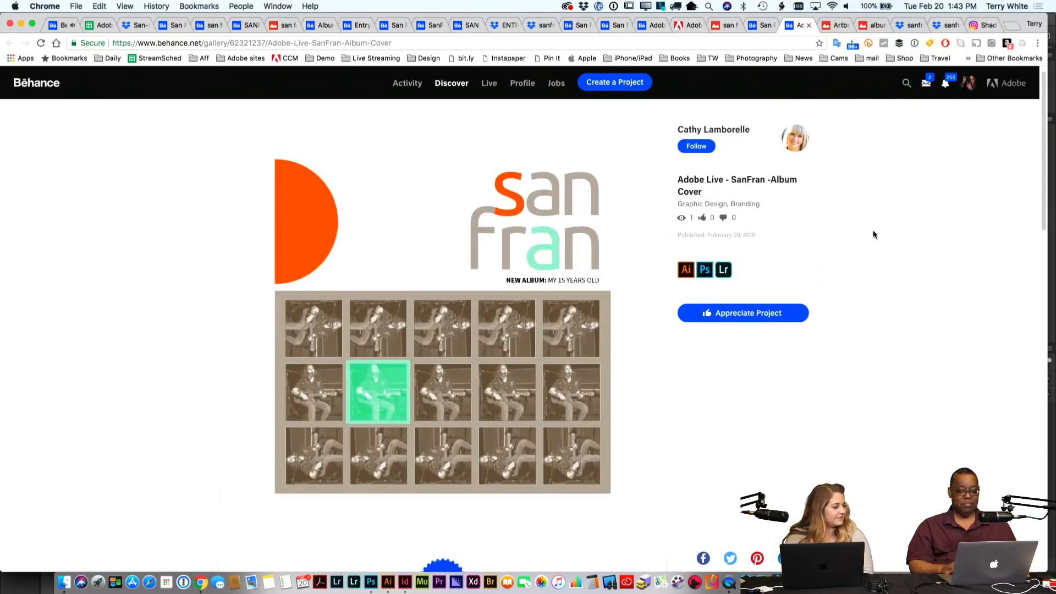
pyautogui.scroll(1, 872, 229)
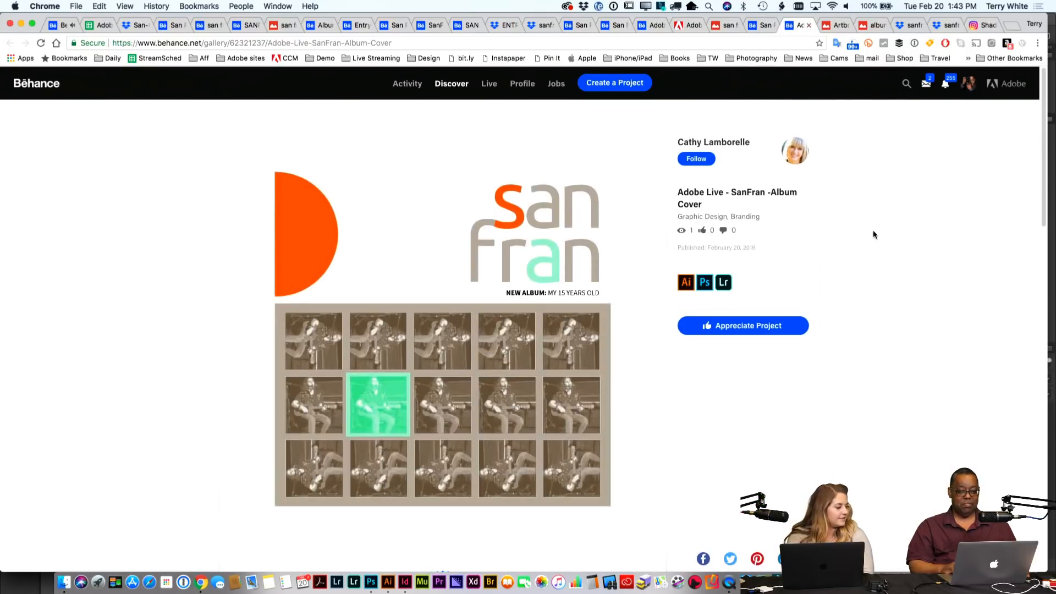
# Step: View the entries Artboard 1.png, album.PNG and the Hullabaloo Dreams vinyl cover on Dropbox
pyautogui.click(834, 24)
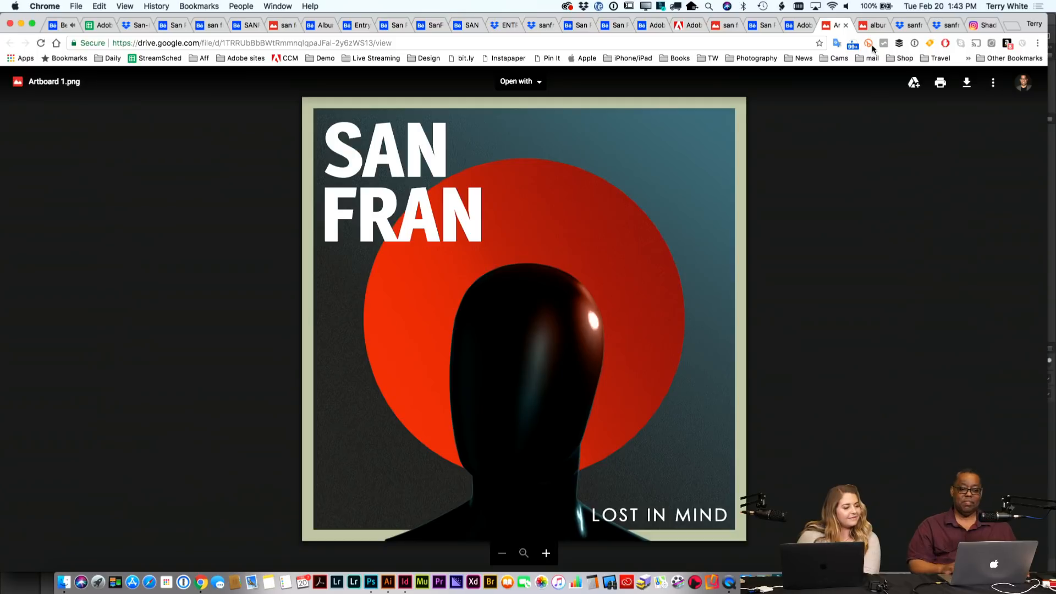
pyautogui.click(873, 26)
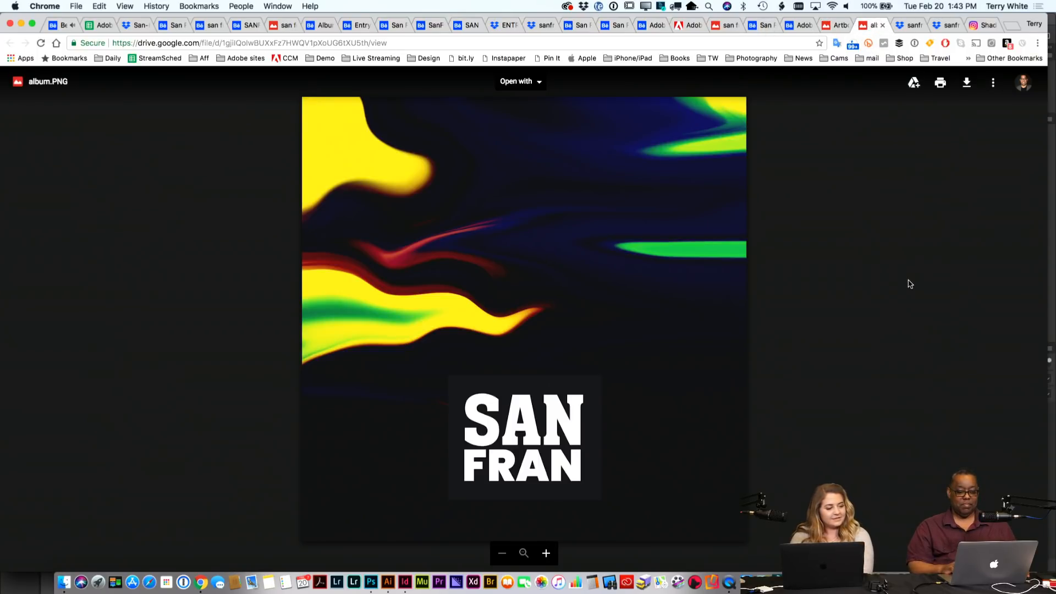
pyautogui.click(904, 25)
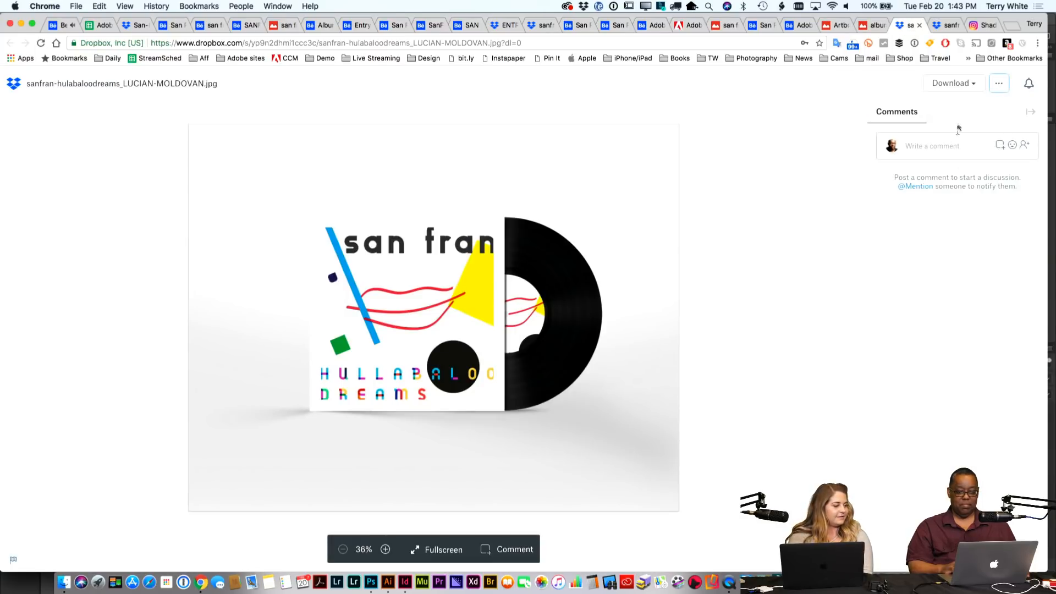
pyautogui.click(944, 25)
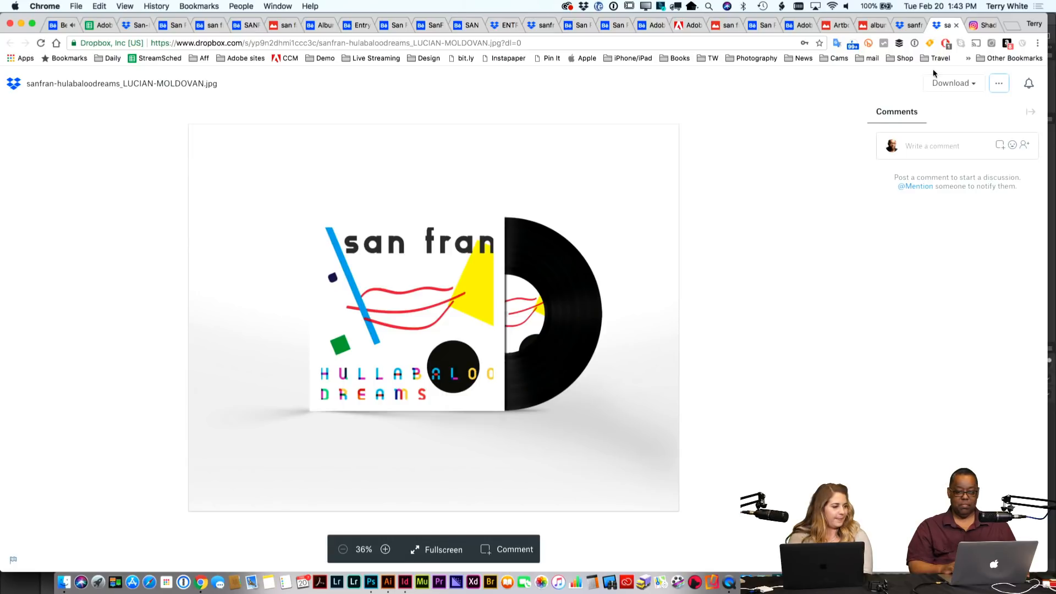
pyautogui.click(956, 25)
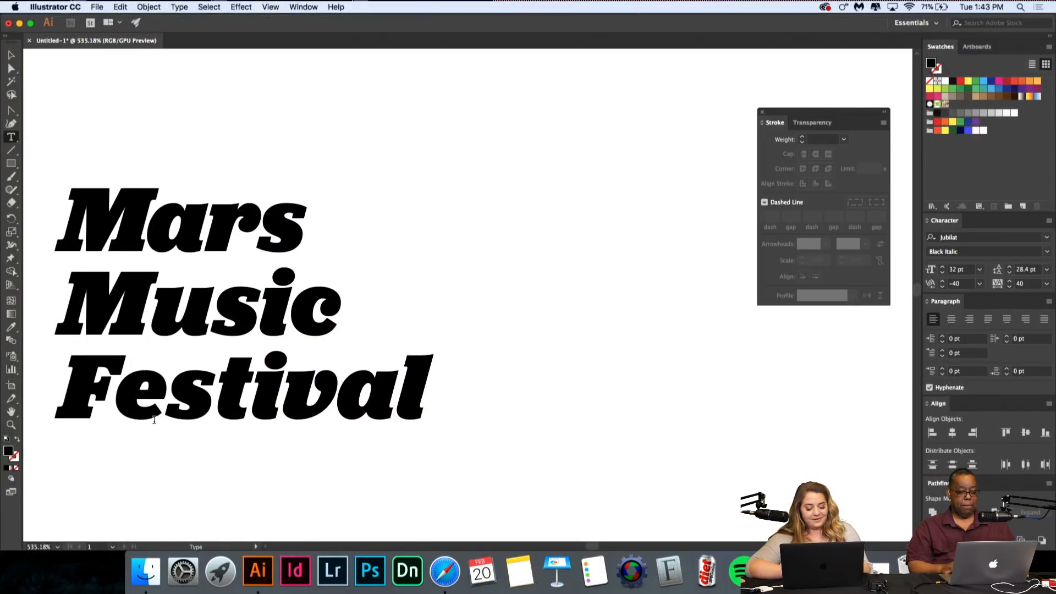
# Step: In Illustrator, kern Festival: set the a-l pair to -60, the s-t pair to -20 and the F-e pair to -60
pyautogui.click(154, 420)
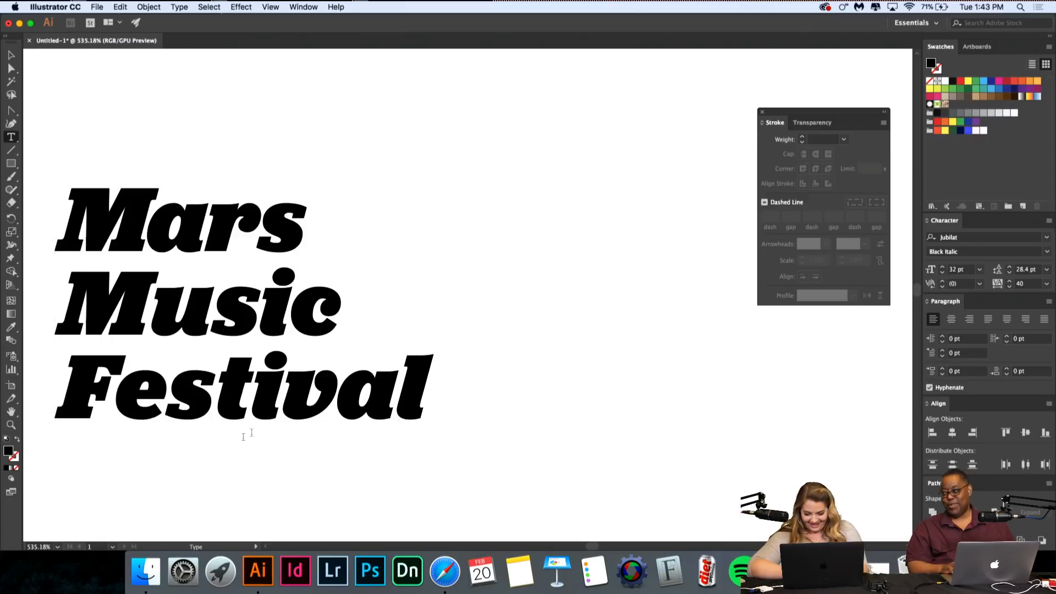
pyautogui.click(394, 395)
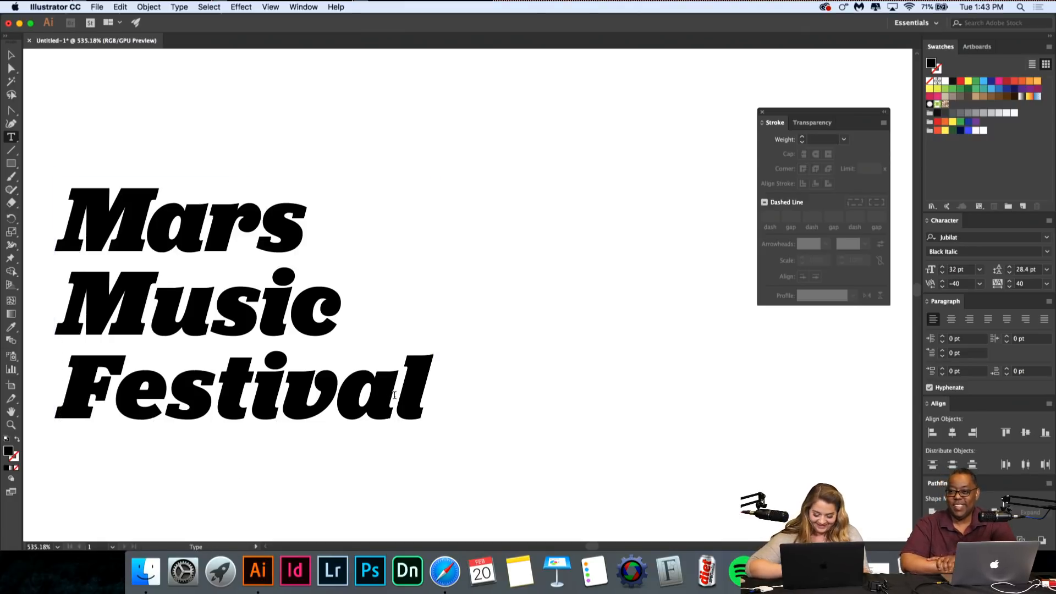
pyautogui.hotkey('alt', 'Left')
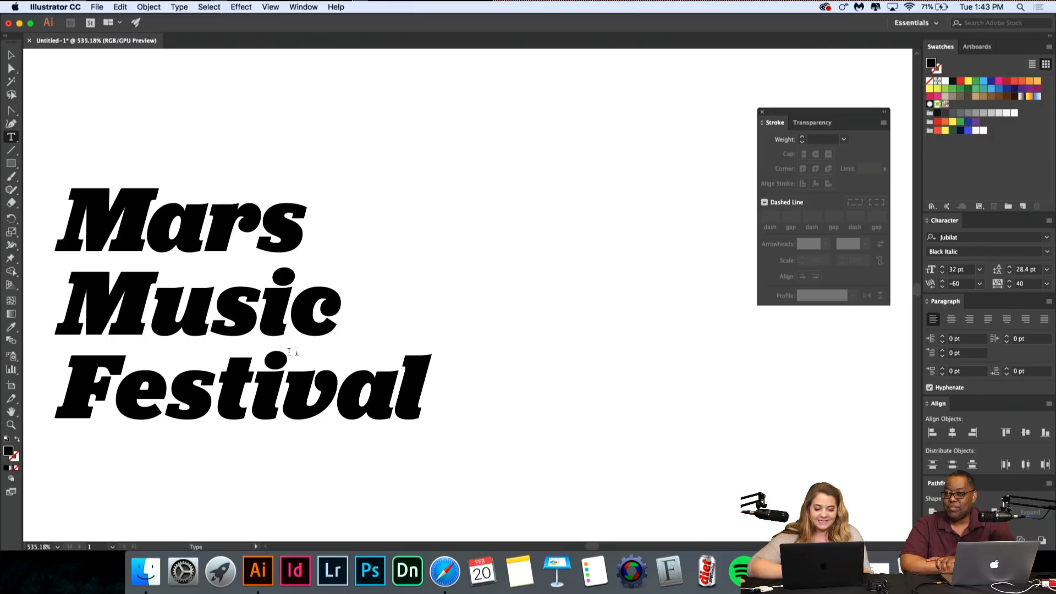
pyautogui.hotkey('alt', 'Left')
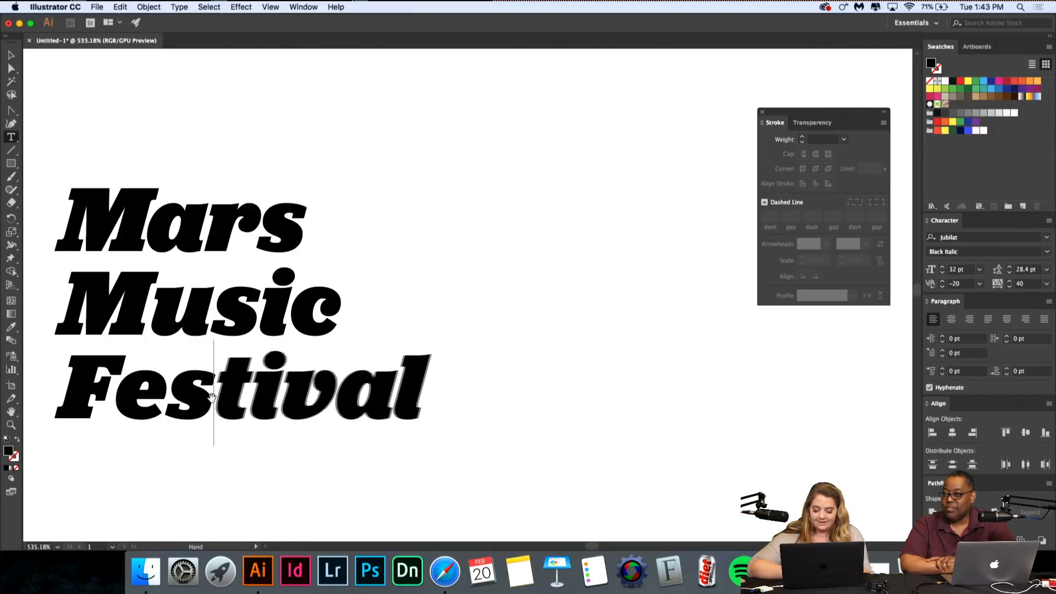
pyautogui.press('Left')
pyautogui.press('Left')
pyautogui.hotkey('alt', 'Left')
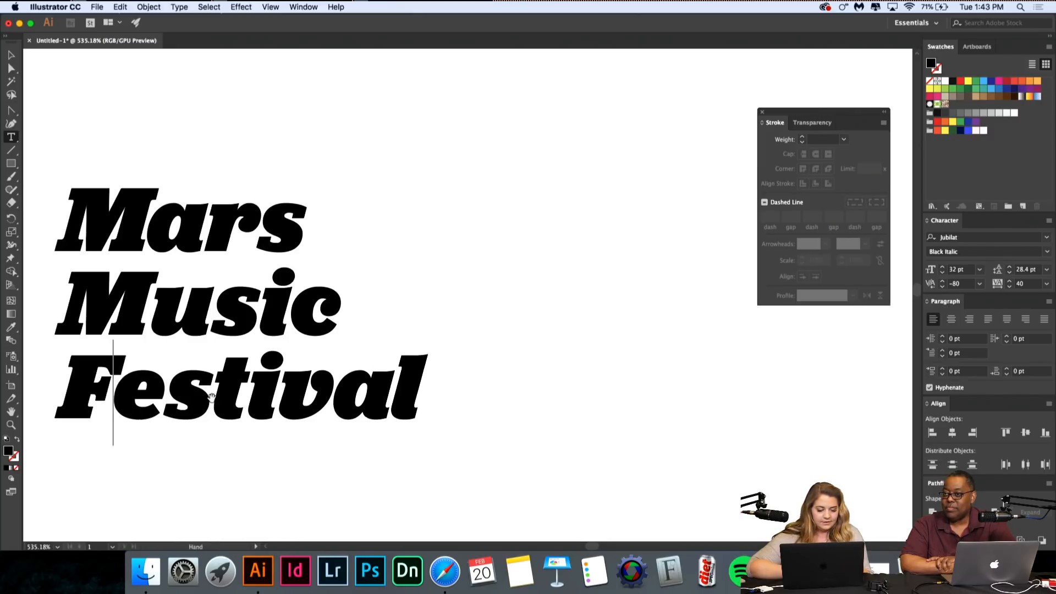
pyautogui.hotkey('alt', 'Right')
# Step: Open Adobe Live Project Brief.pdf in Preview and examine the mood board on page 3
pyautogui.scroll(-8, 213, 396)
pyautogui.hscroll(-5, 218, 395)
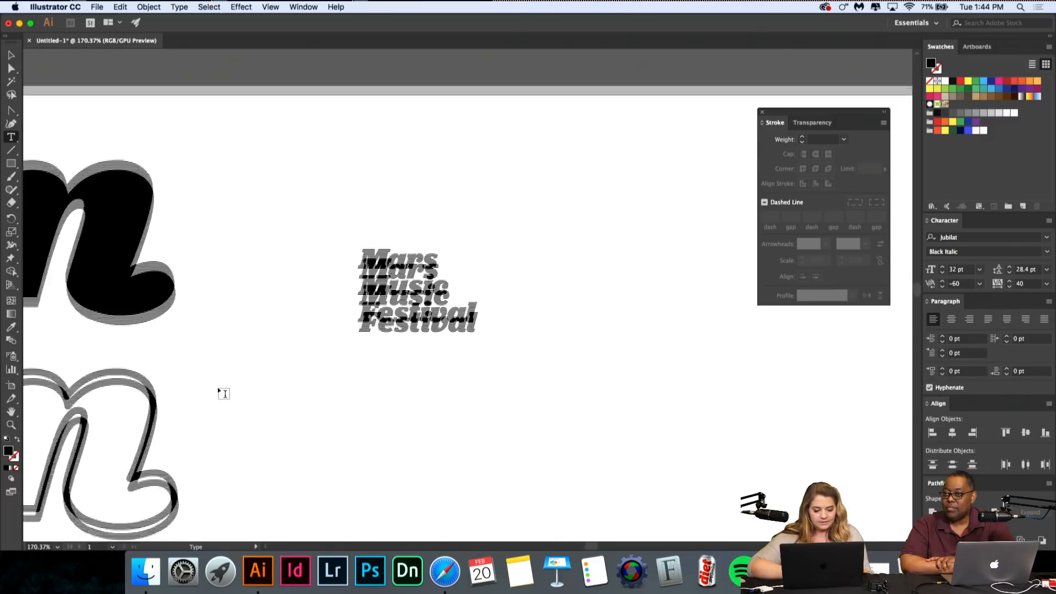
pyautogui.scroll(-2, 219, 391)
pyautogui.click(876, 569)
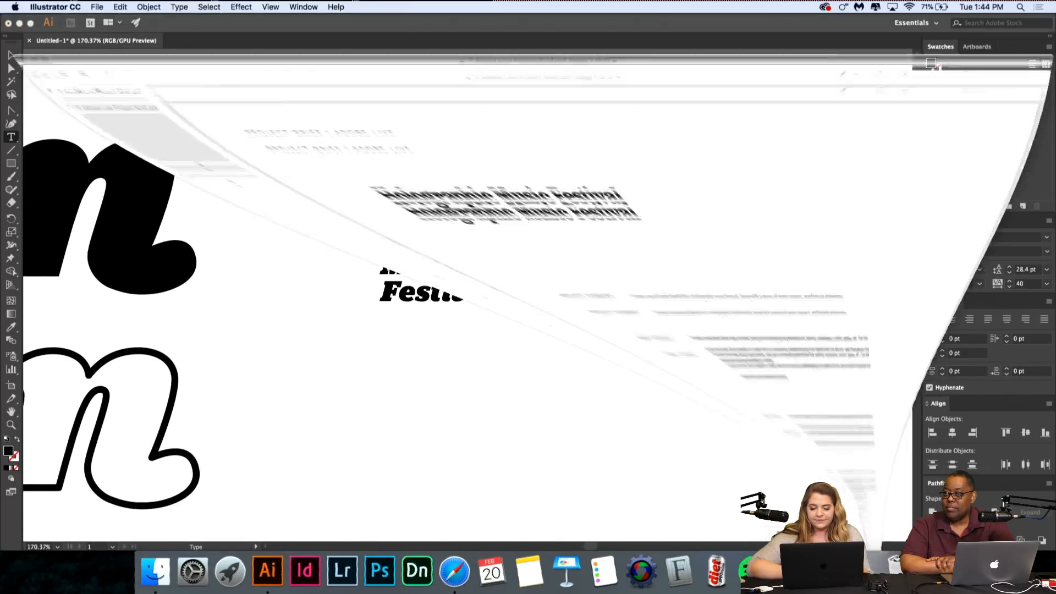
pyautogui.click(60, 316)
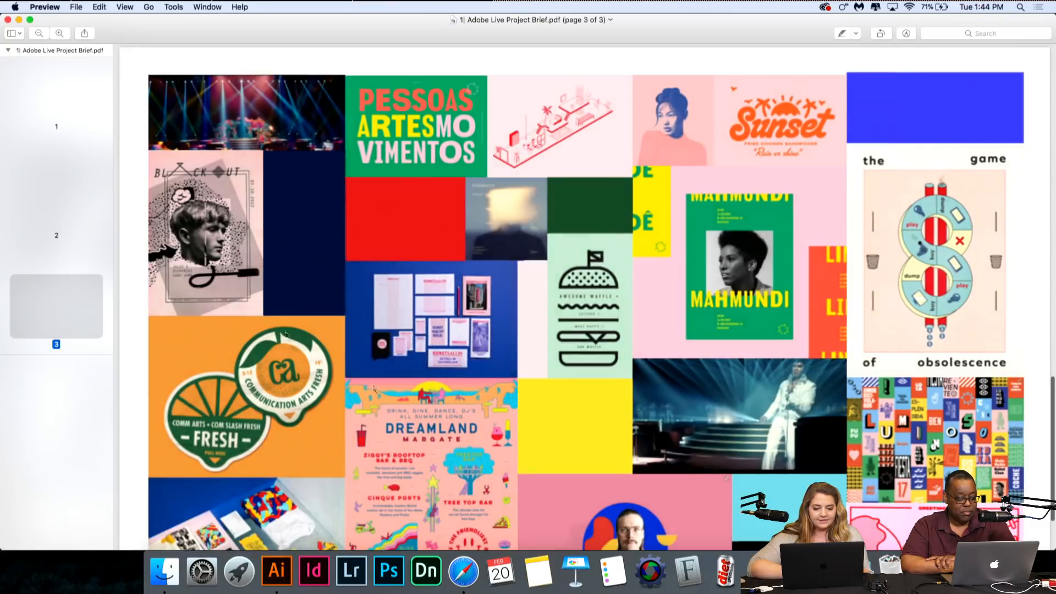
pyautogui.scroll(-2, 578, 386)
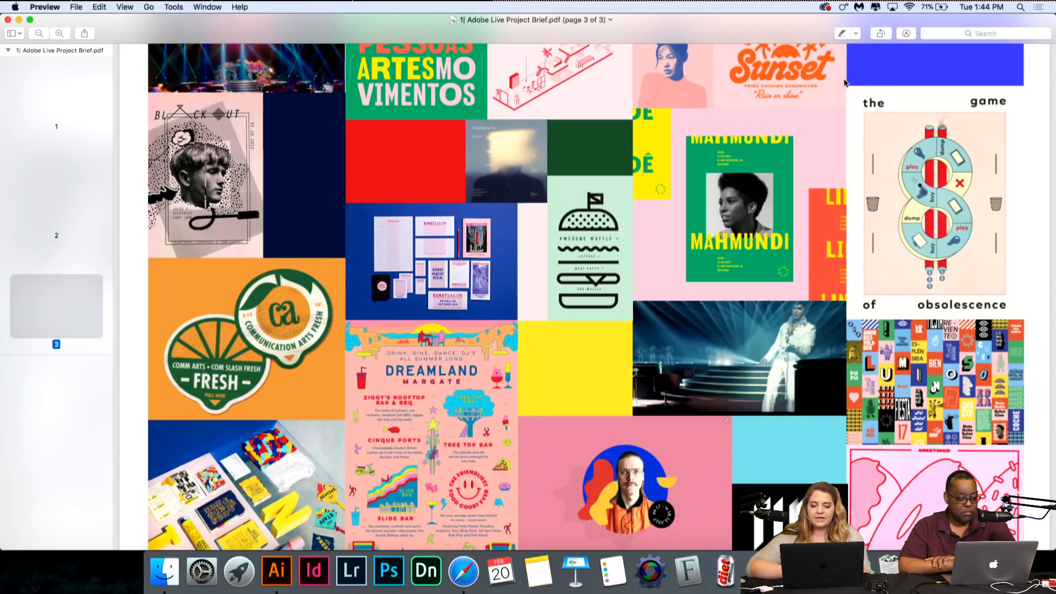
pyautogui.scroll(4, 845, 81)
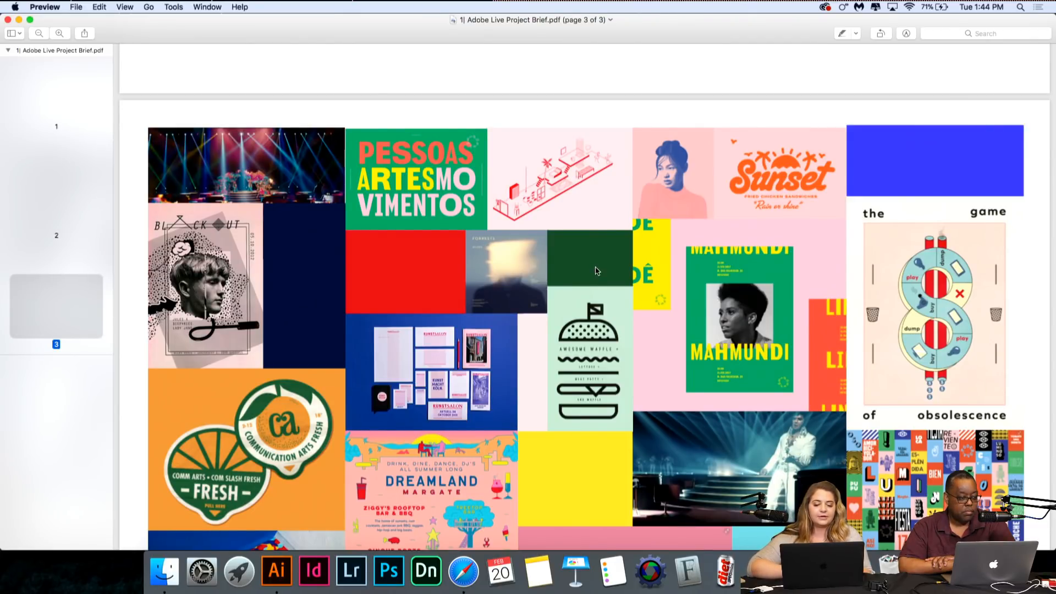
pyautogui.scroll(-5, 275, 285)
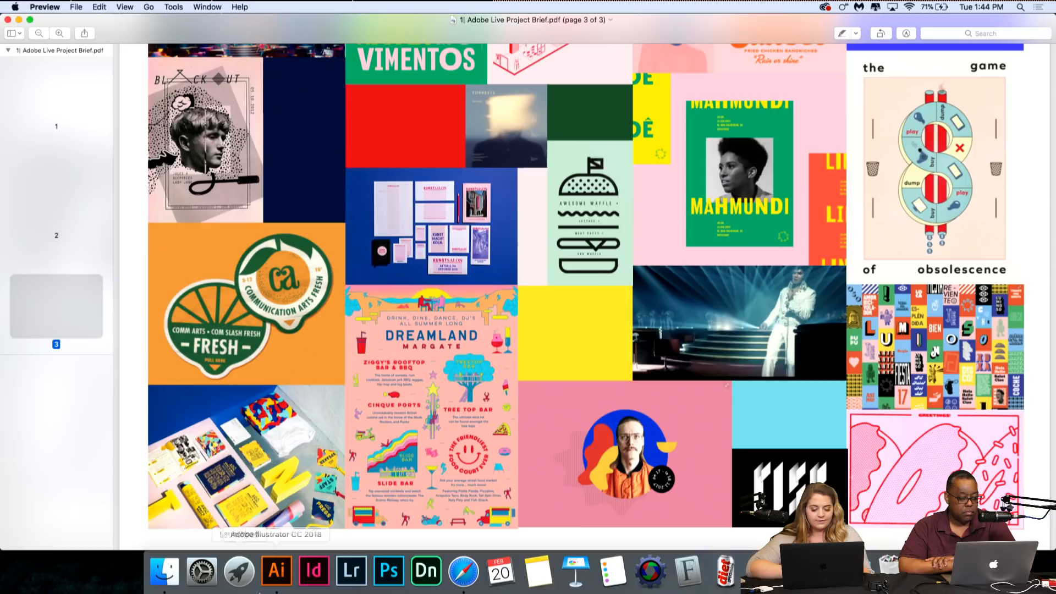
# Step: Switch back to Illustrator and set the leading of the whole Mars Music Festival text to 30.4 pt
pyautogui.click(276, 570)
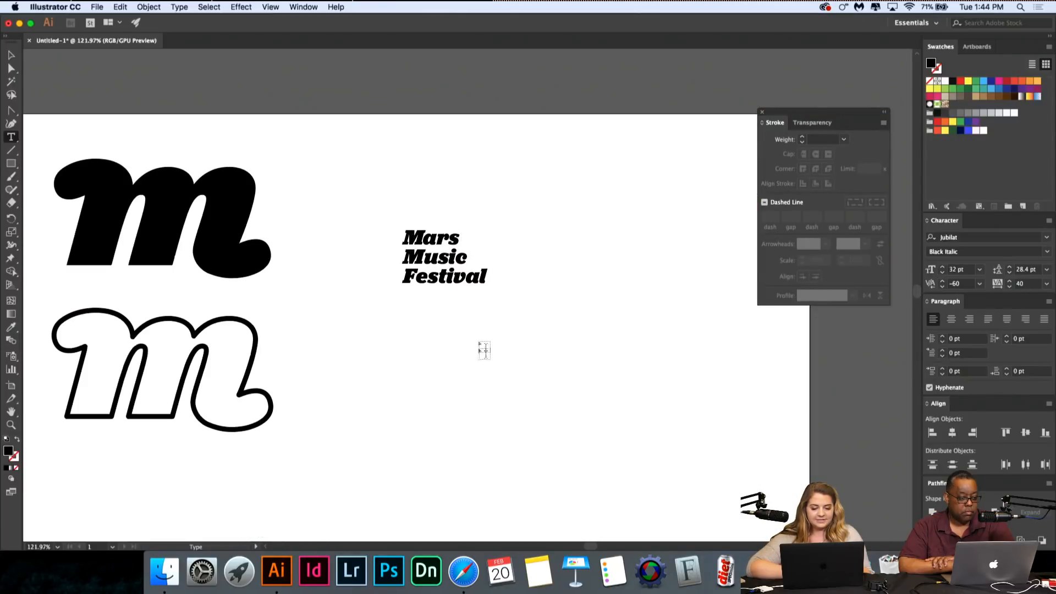
pyautogui.click(8, 64)
pyautogui.click(10, 55)
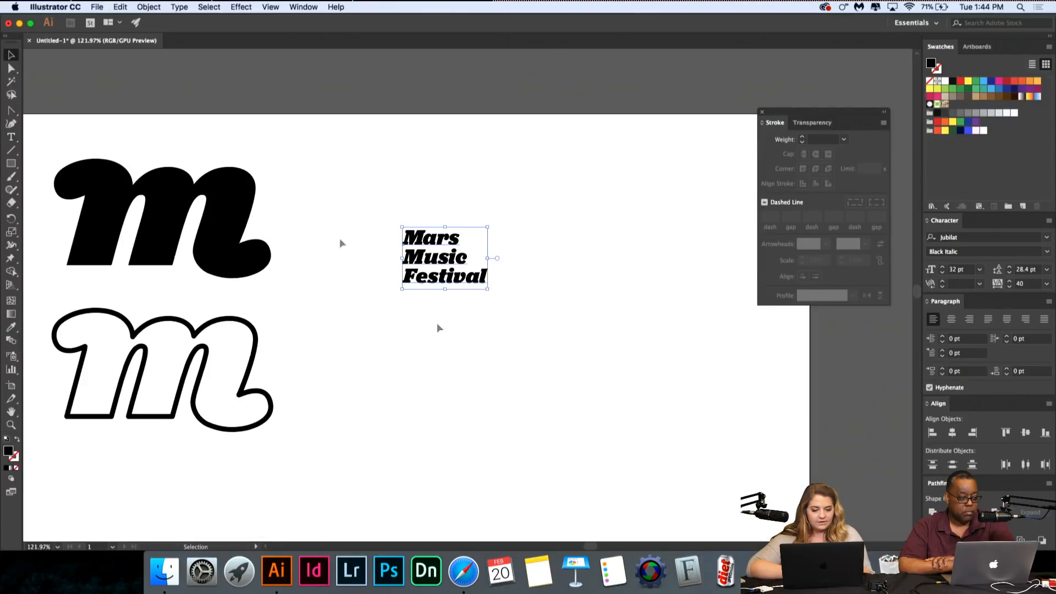
pyautogui.click(436, 322)
pyautogui.scroll(-5, 442, 224)
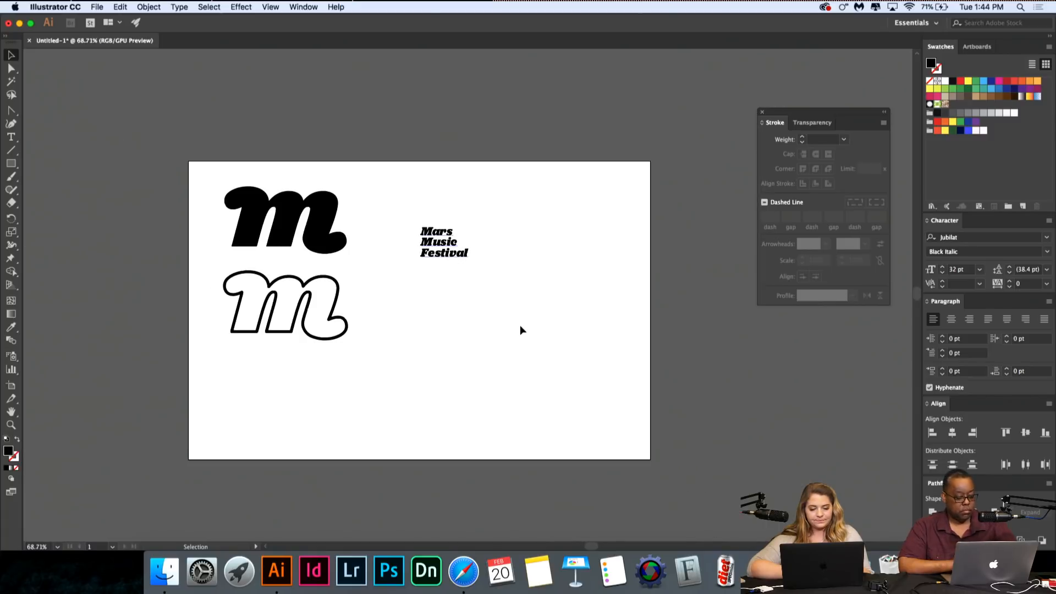
pyautogui.scroll(7, 520, 325)
pyautogui.doubleClick(481, 300)
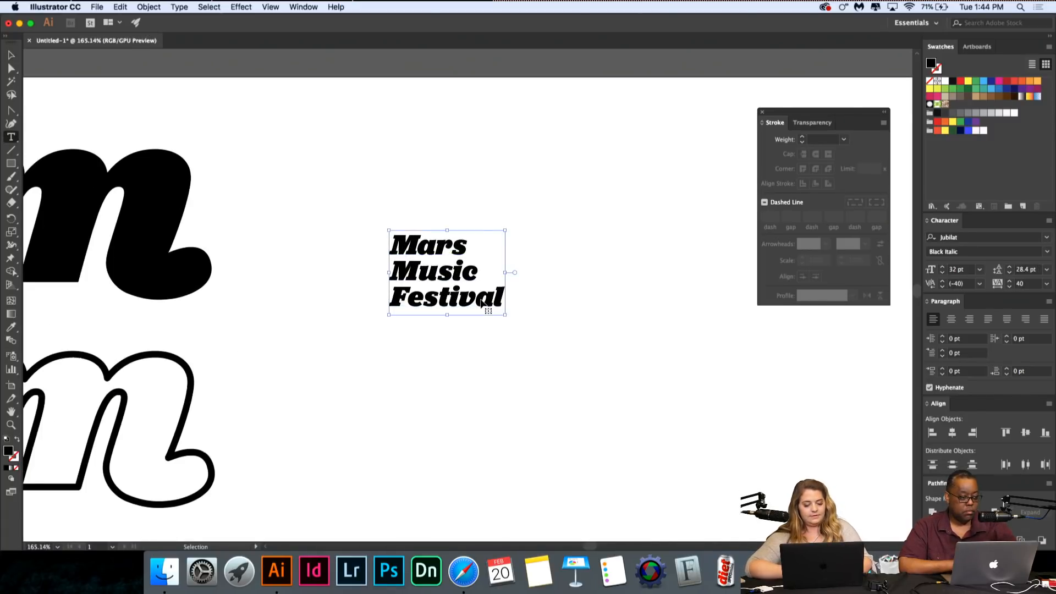
pyautogui.press('super+a')
pyautogui.hotkey('alt', 'Down')
pyautogui.press('Right')
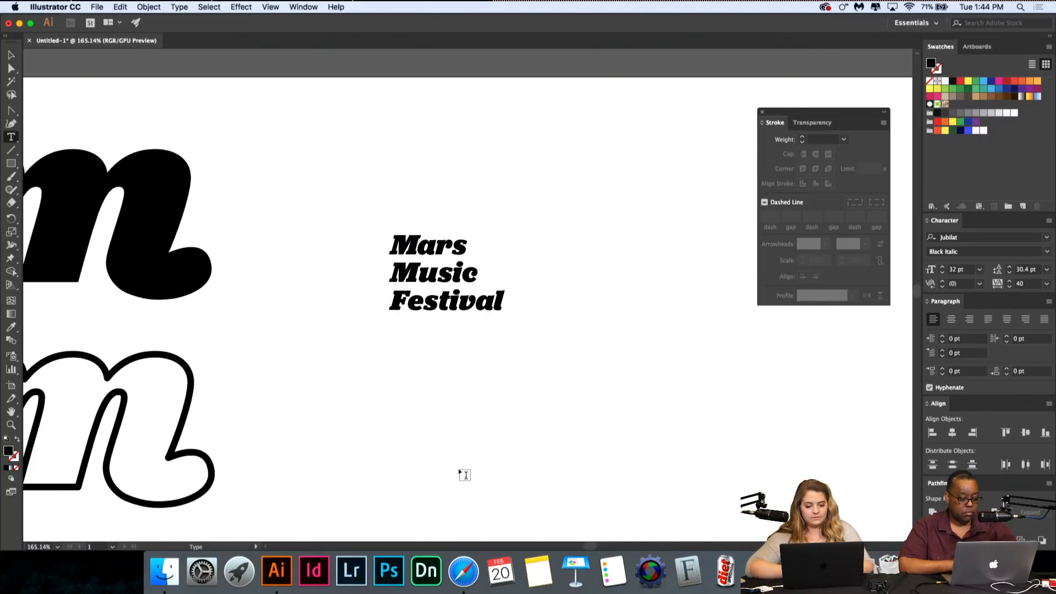
# Step: Try a looser leading of 32.4 pt on all three lines of the Mars Music Festival text
pyautogui.scroll(3, 445, 231)
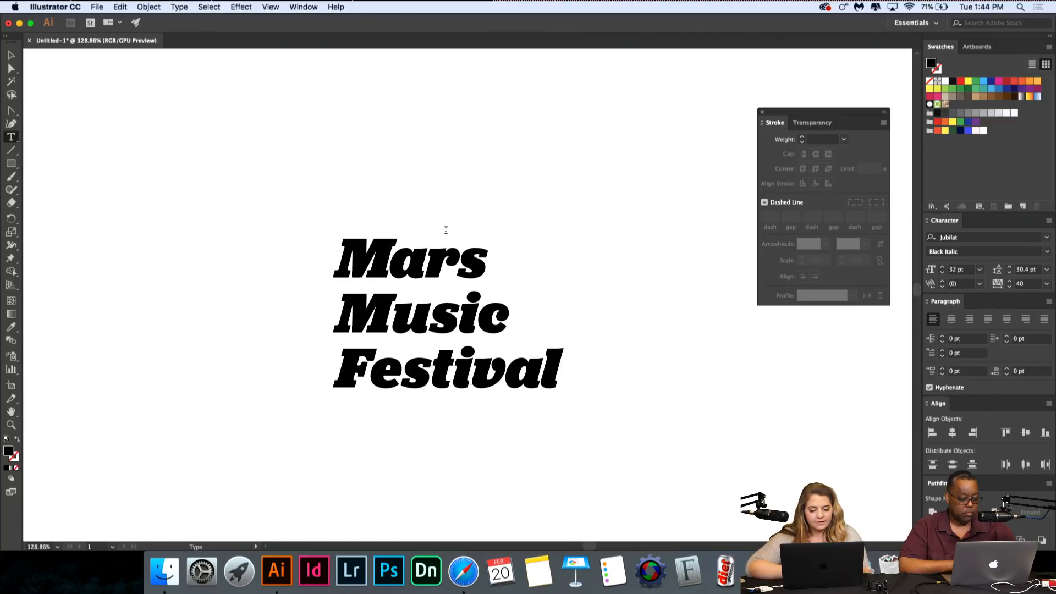
pyautogui.press('super+a')
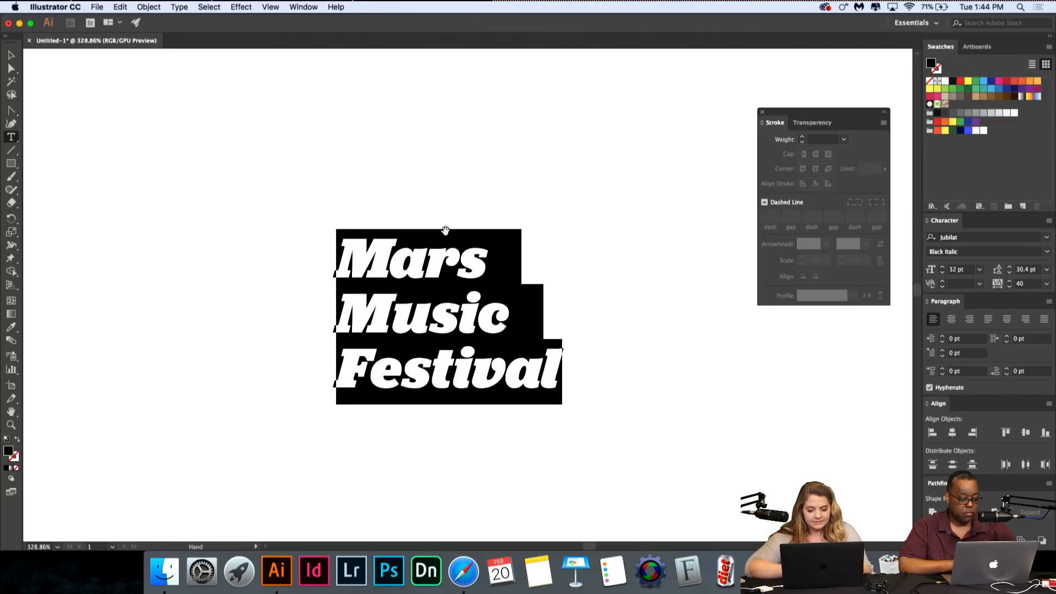
pyautogui.hotkey('alt', 'Down')
pyautogui.scroll(-2, 443, 242)
pyautogui.click(443, 242)
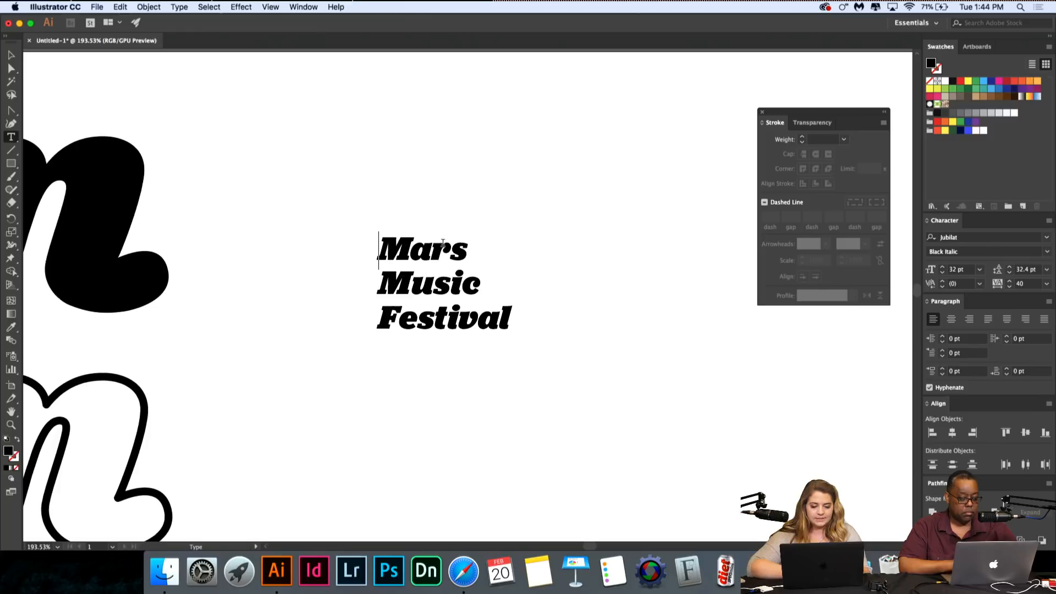
# Step: Return the leading of the entire Mars Music Festival lettering to 30.4 pt
pyautogui.scroll(-4, 442, 242)
pyautogui.press('super+a')
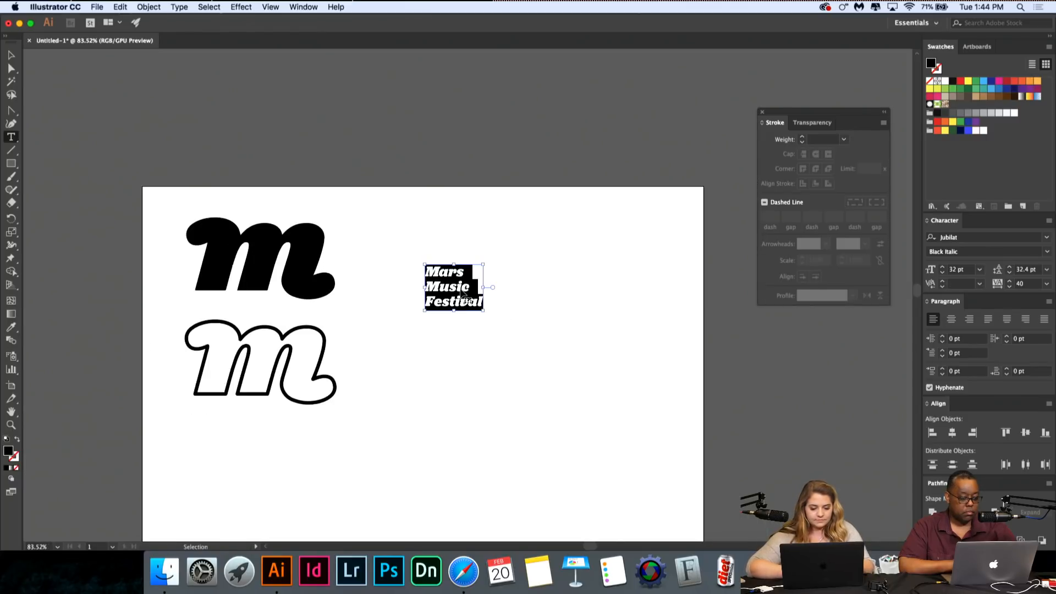
pyautogui.hotkey('alt', 'Up')
pyautogui.click(461, 286)
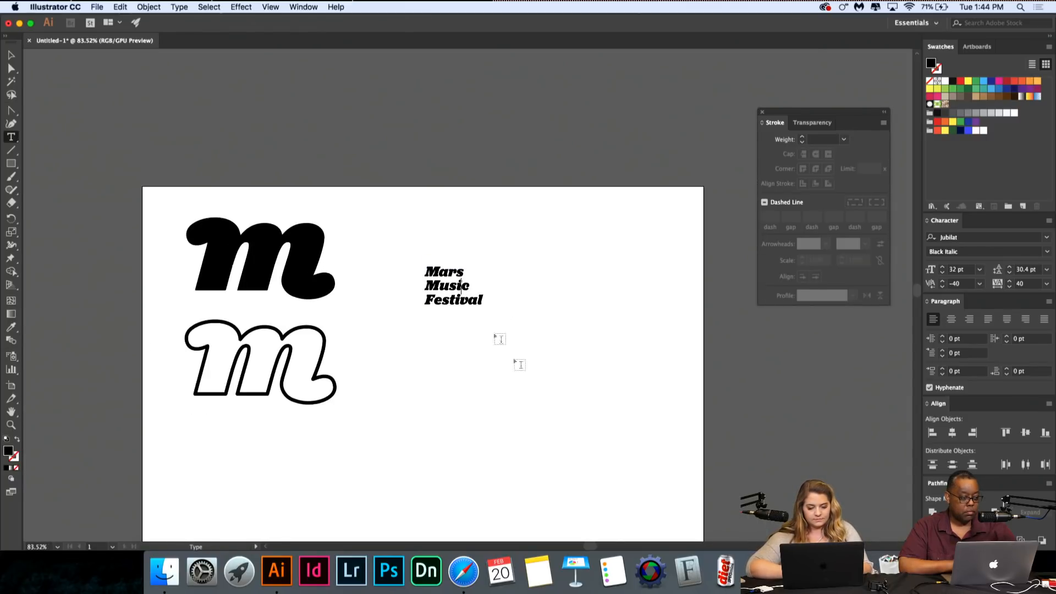
# Step: Move the stacked Mars Music Festival lettering down beside the outlined m
pyautogui.click(12, 55)
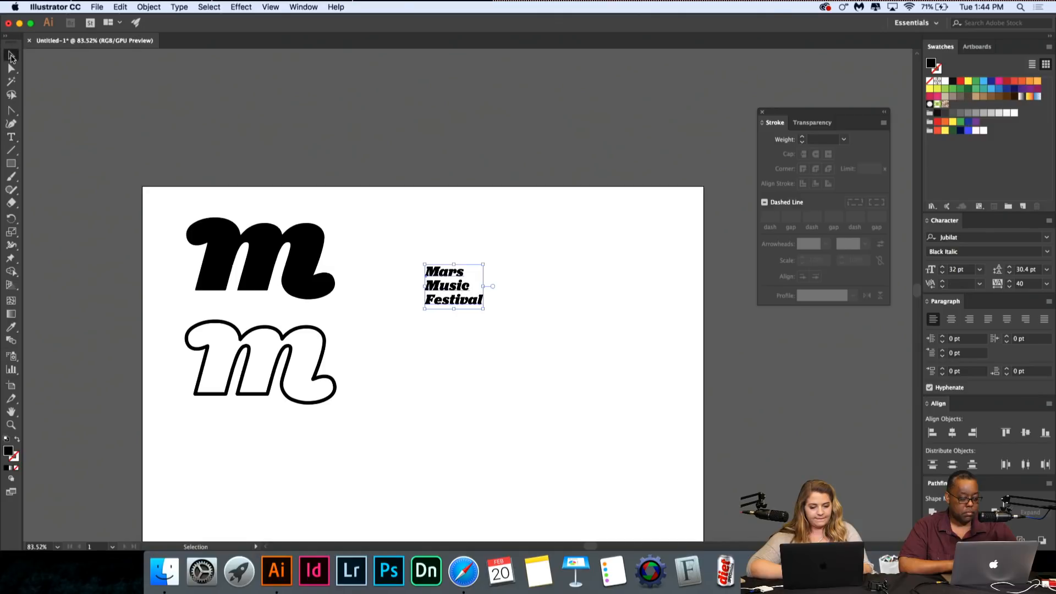
pyautogui.click(466, 341)
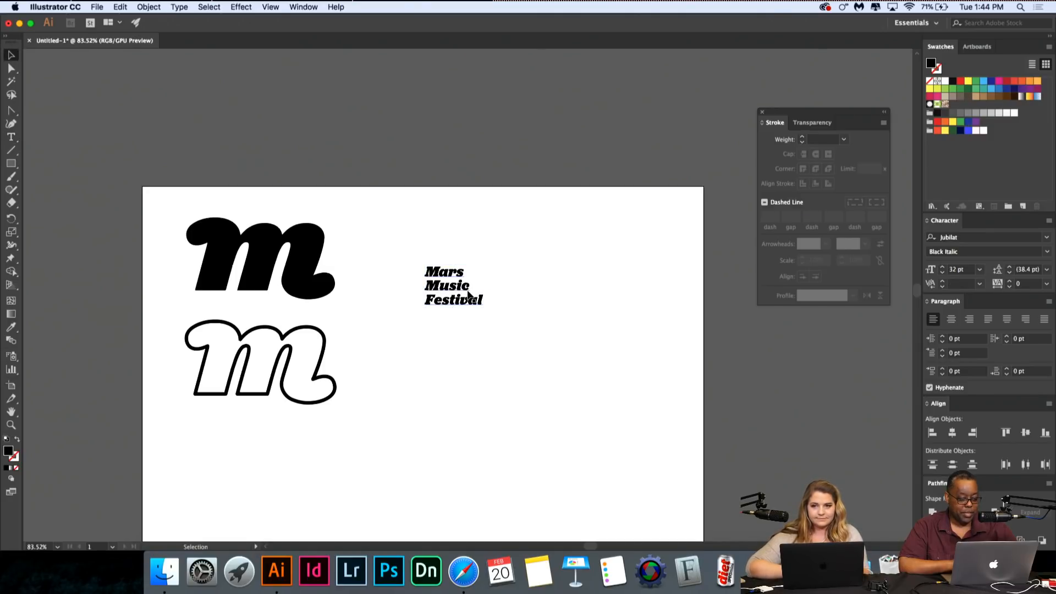
pyautogui.click(468, 295)
pyautogui.scroll(-2, 468, 295)
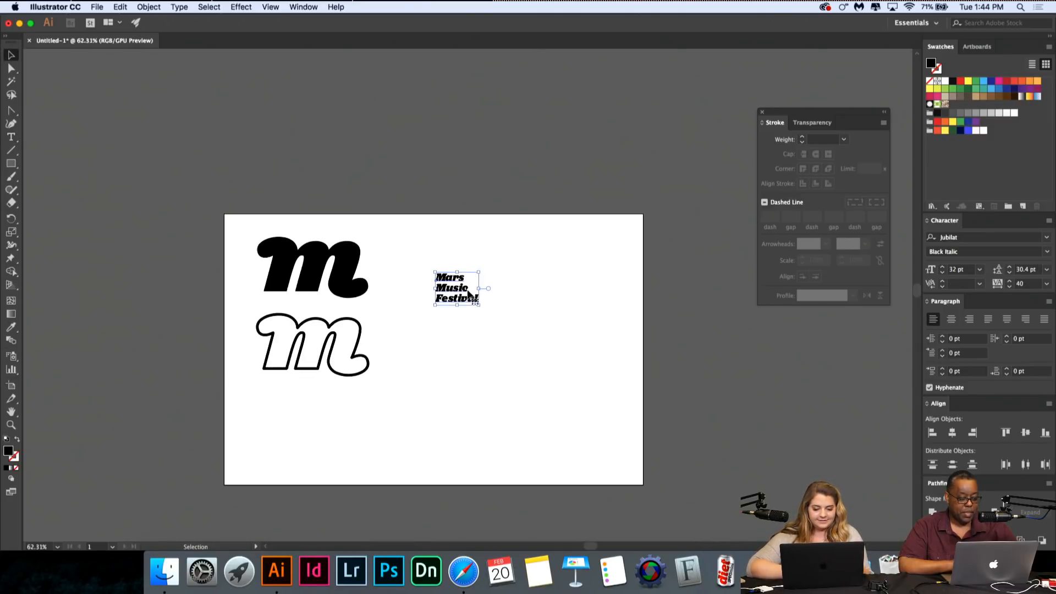
pyautogui.scroll(3, 468, 295)
pyautogui.moveTo(465, 286); pyautogui.dragTo(447, 398)
pyautogui.click(424, 276)
pyautogui.click(472, 379)
pyautogui.scroll(-3, 471, 375)
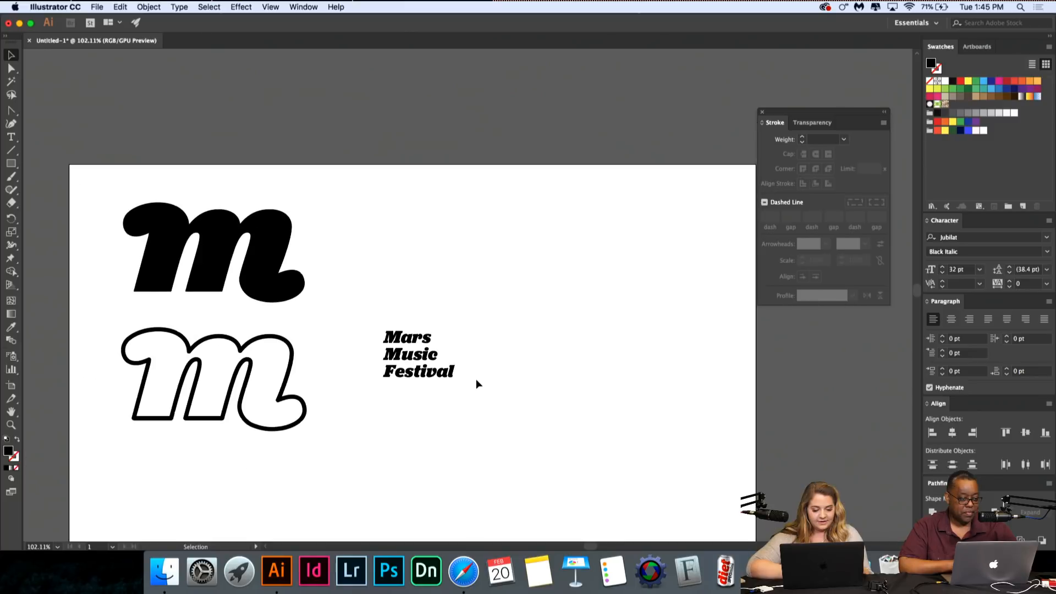
pyautogui.scroll(-5, 476, 378)
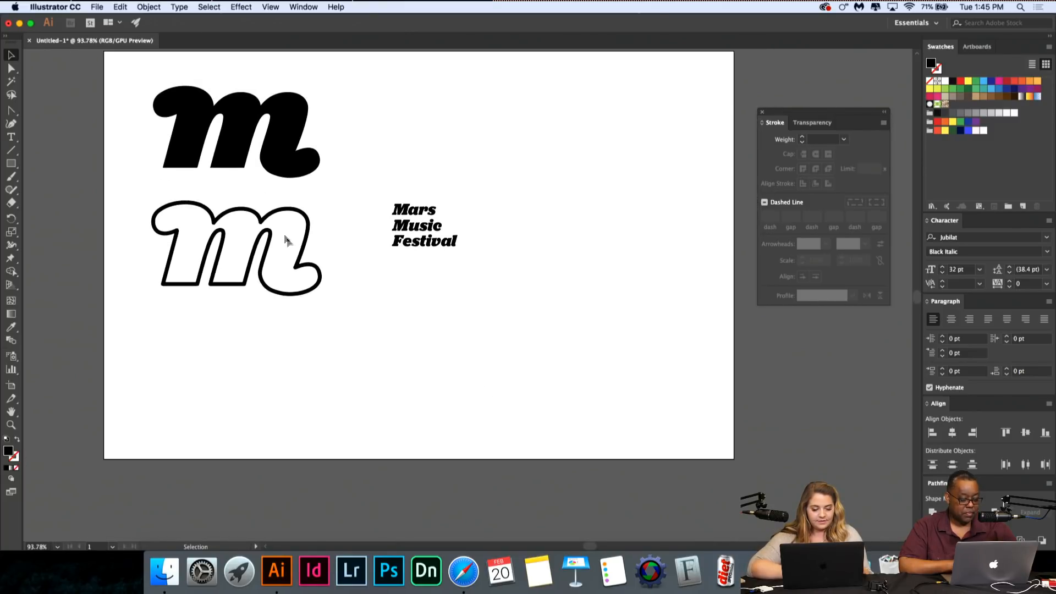
# Step: Move the stacked Mars Music Festival lettering up beside the filled m and place a duplicate to its right
pyautogui.click(426, 213)
pyautogui.doubleClick(426, 213)
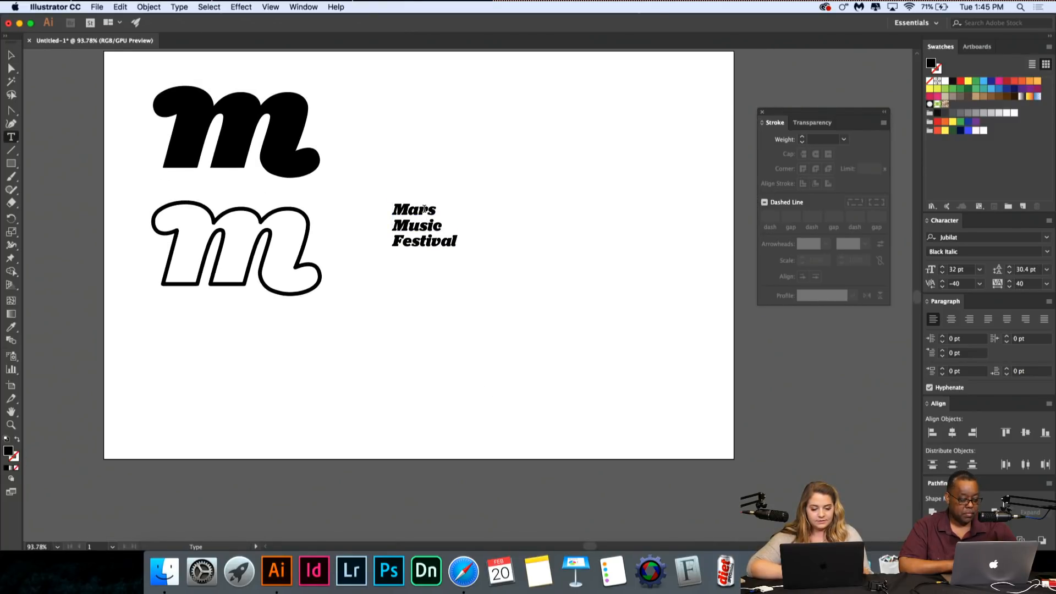
pyautogui.press('Escape')
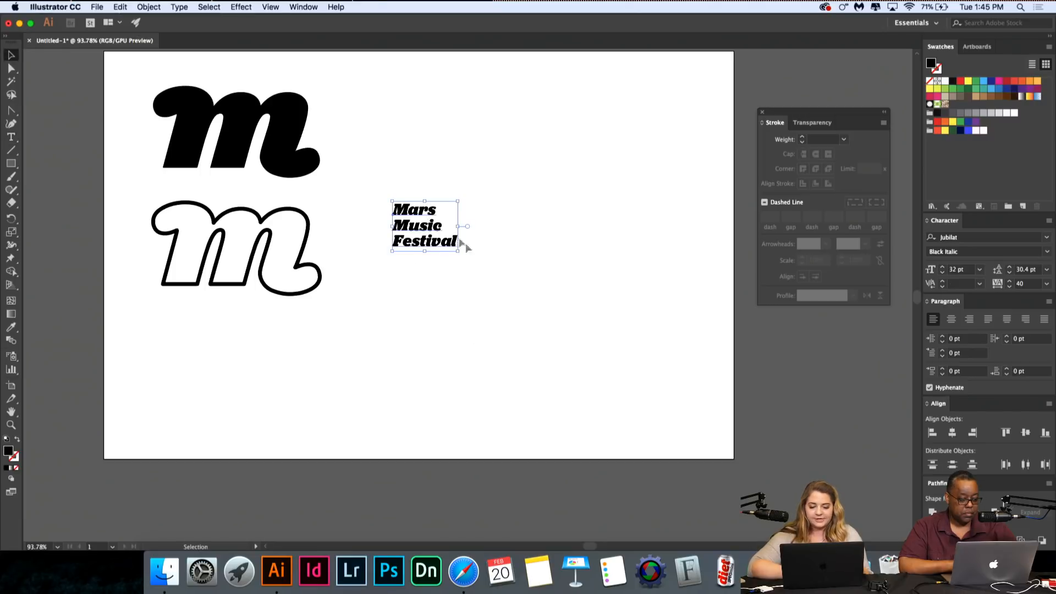
pyautogui.moveTo(416, 223); pyautogui.dragTo(547, 152)
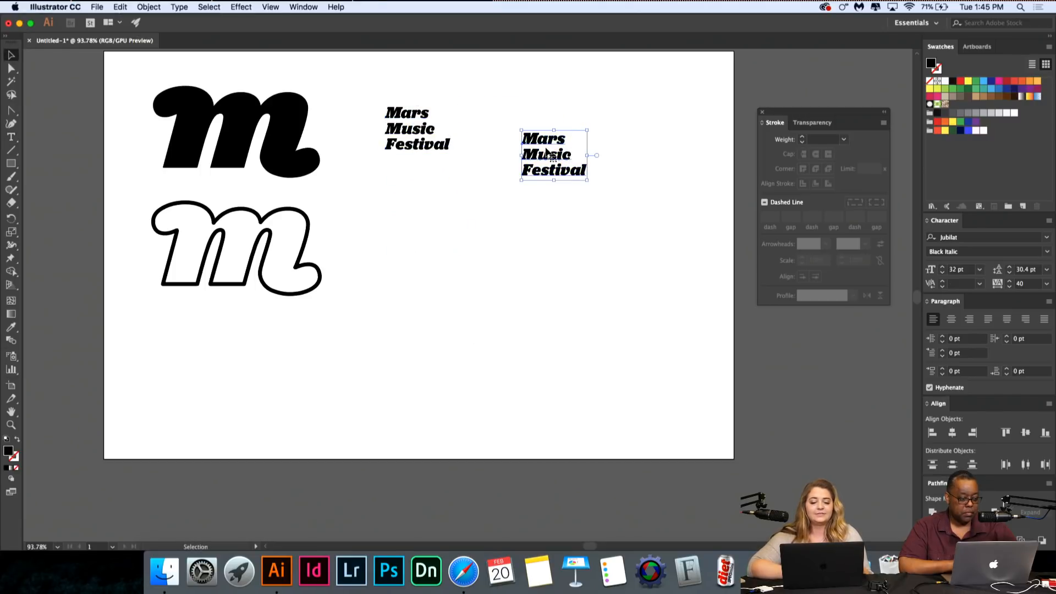
# Step: Replace the duplicate's three-line text with "Mars Music Festival" on a single line
pyautogui.doubleClick(546, 153)
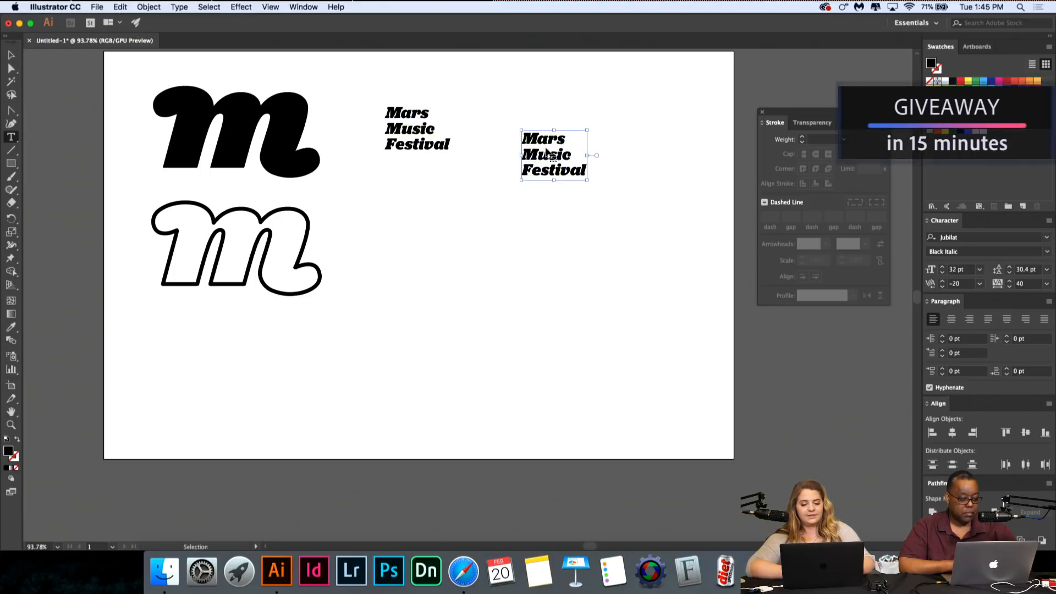
pyautogui.press('super+a')
pyautogui.write('MA')
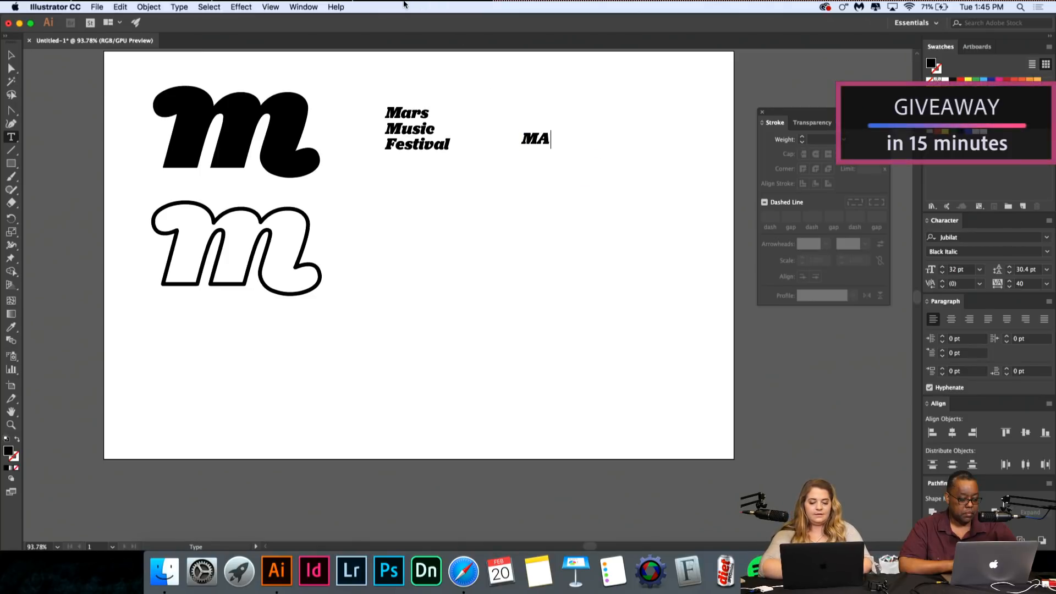
pyautogui.press('BackSpace')
pyautogui.write('ars M')
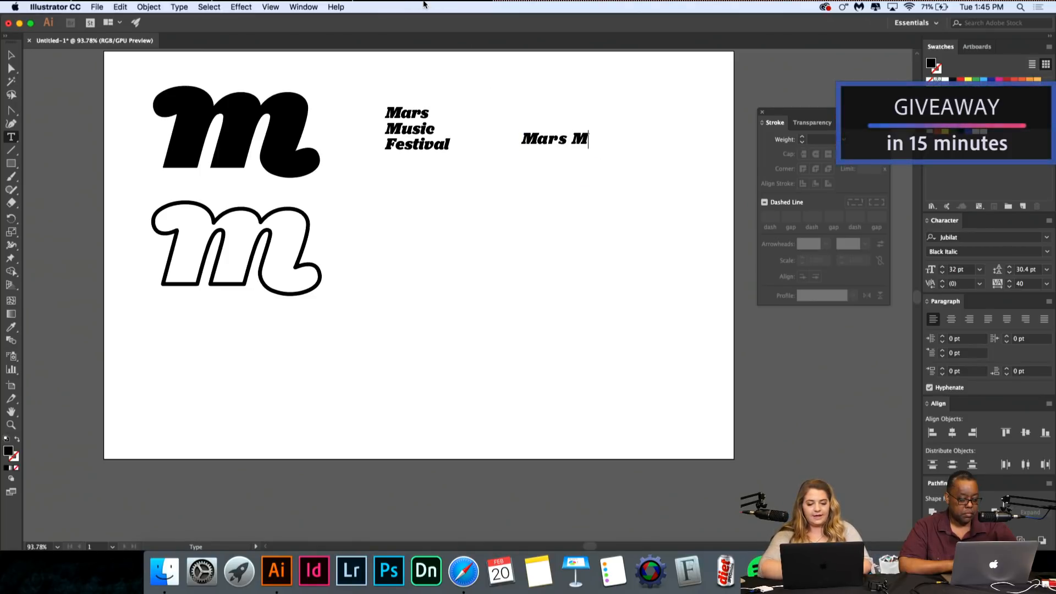
pyautogui.write('Usic Festival')
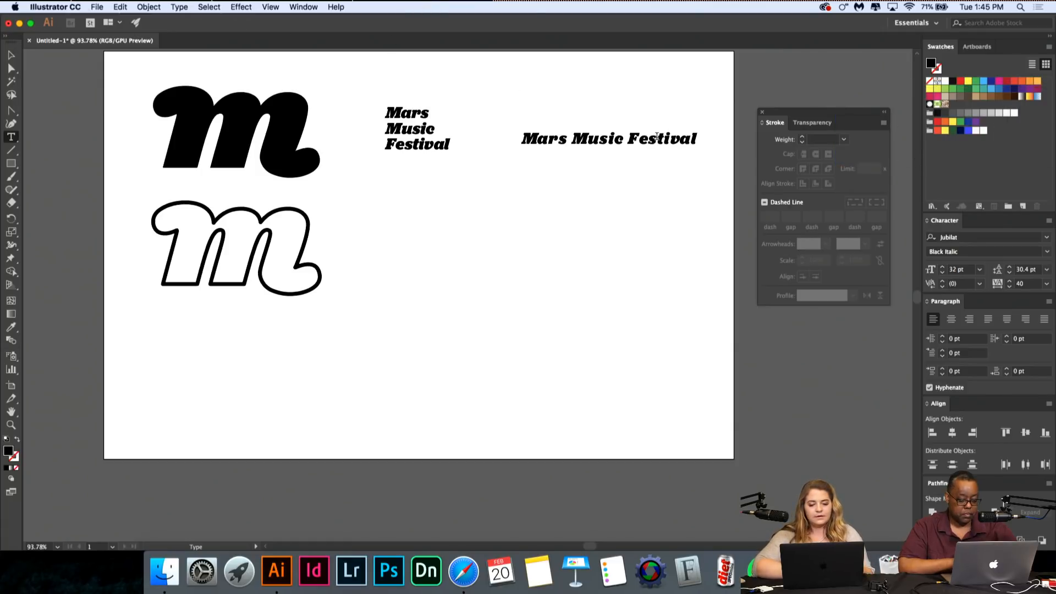
pyautogui.click(11, 55)
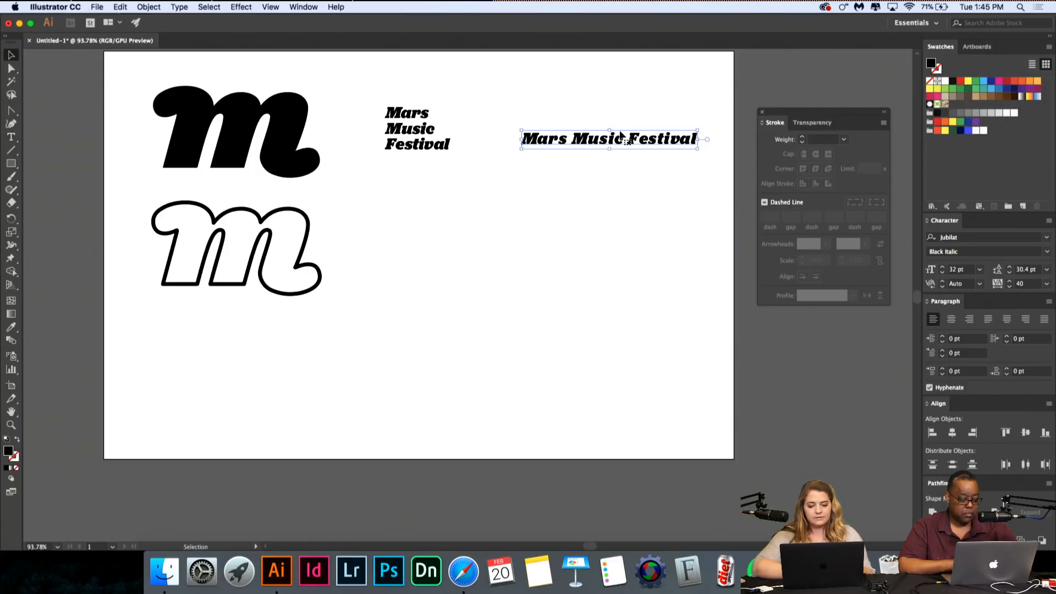
# Step: Move the single-line Mars Music Festival below the stacked version and set its Jubilat font style to Medium
pyautogui.moveTo(620, 133); pyautogui.dragTo(503, 222)
pyautogui.scroll(5, 503, 222)
pyautogui.tripleClick(505, 228)
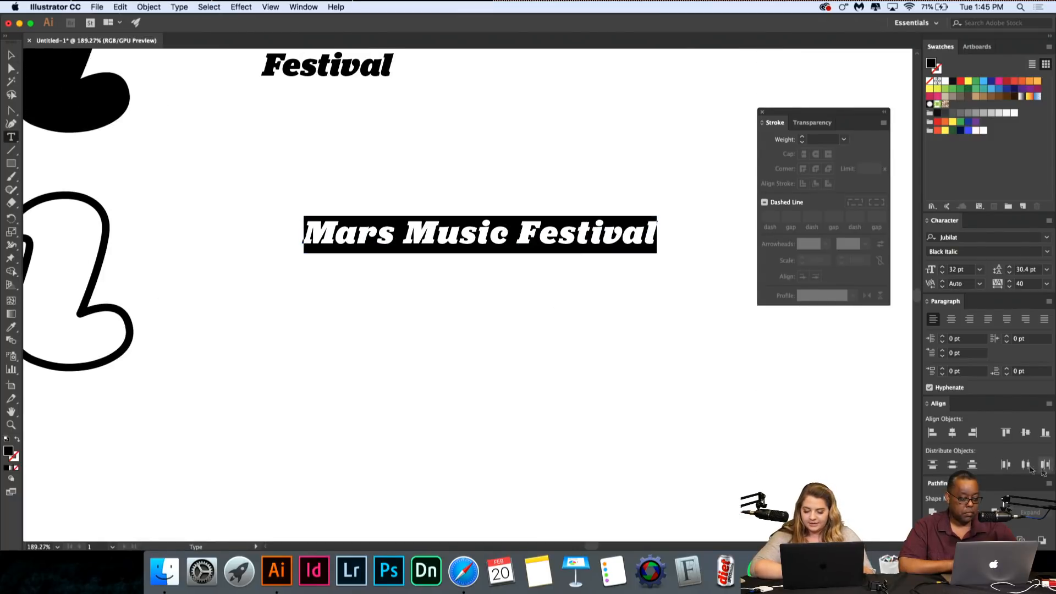
pyautogui.click(1047, 251)
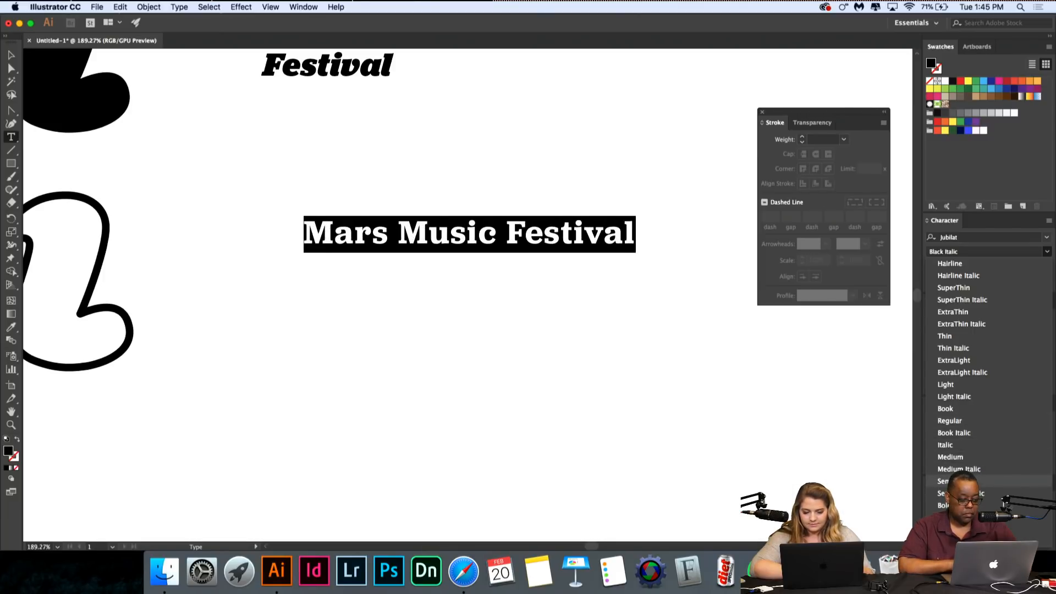
pyautogui.click(973, 455)
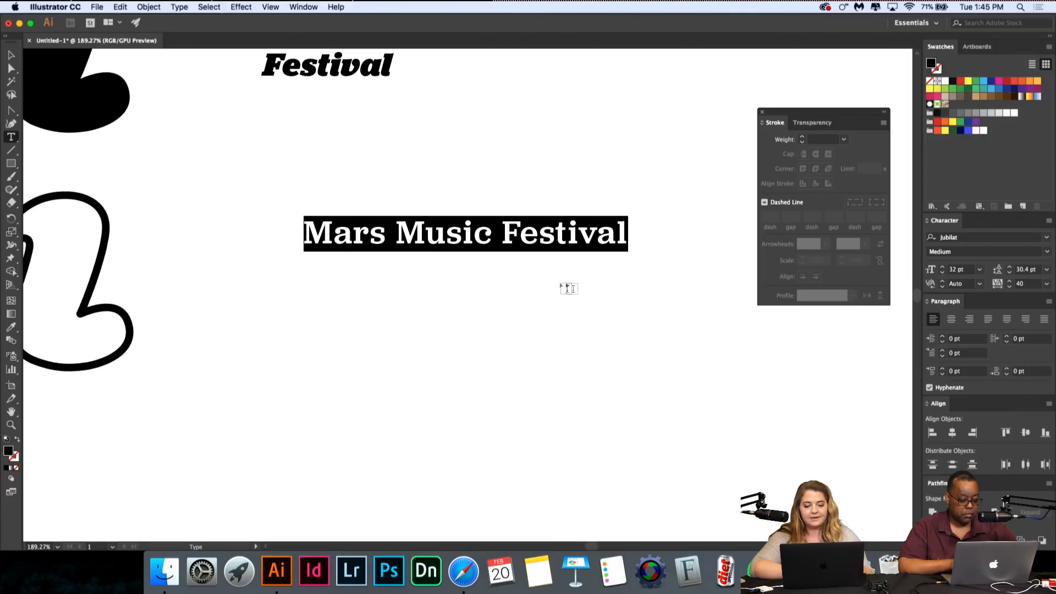
# Step: Tighten the kerning of the letter pairs in Mars on the single line, using -40 between the a and r
pyautogui.click(446, 237)
pyautogui.scroll(5, 337, 206)
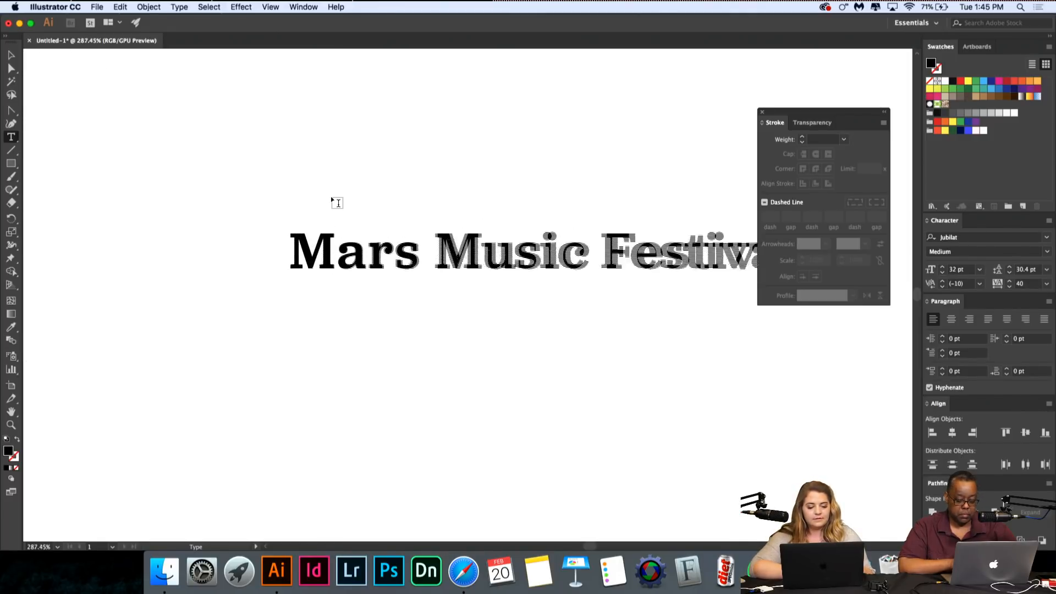
pyautogui.click(337, 247)
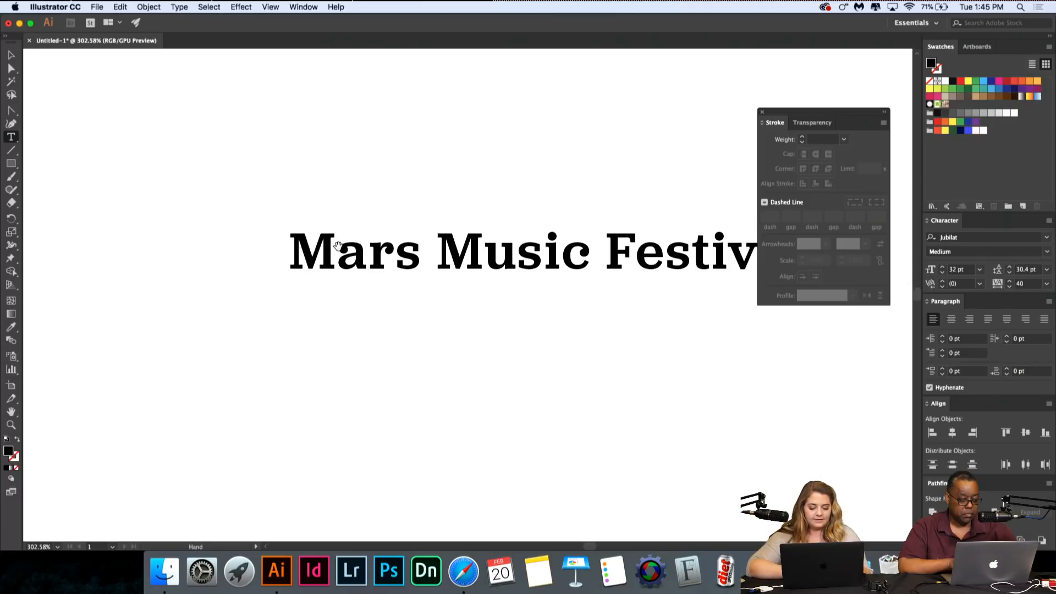
pyautogui.hotkey('alt', 'Left')
pyautogui.hotkey('alt', 'Left')
pyautogui.hotkey('alt', 'Left')
pyautogui.press('Right')
pyautogui.hotkey('alt', 'Left')
pyautogui.hotkey('alt', 'Left')
pyautogui.press('Right')
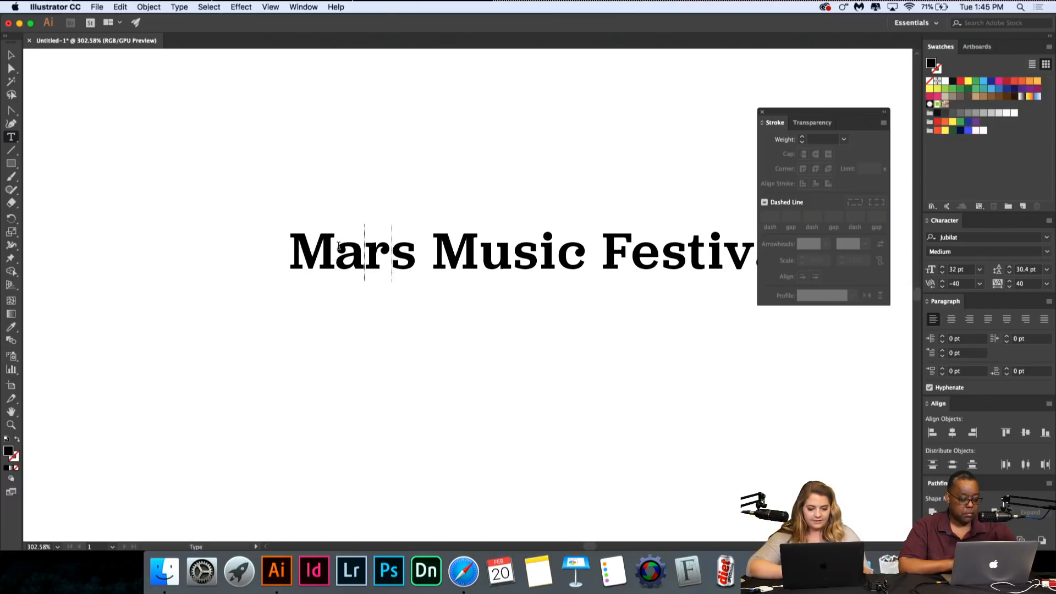
pyautogui.hotkey('alt', 'Left')
# Step: Tighten the kerning of the letter pairs in Music on the single line, using -20 between the i and c
pyautogui.press('Right')
pyautogui.press('Right')
pyautogui.press('Right')
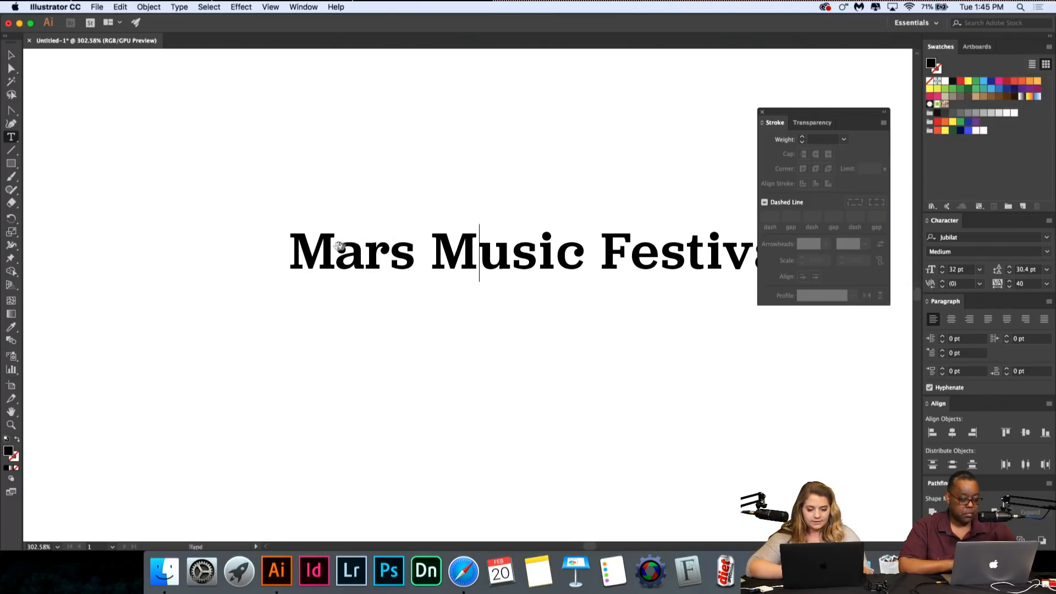
pyautogui.hotkey('alt', 'Left')
pyautogui.hotkey('alt', 'Left')
pyautogui.press('Right')
pyautogui.hotkey('alt', 'Left')
pyautogui.hotkey('alt', 'Left')
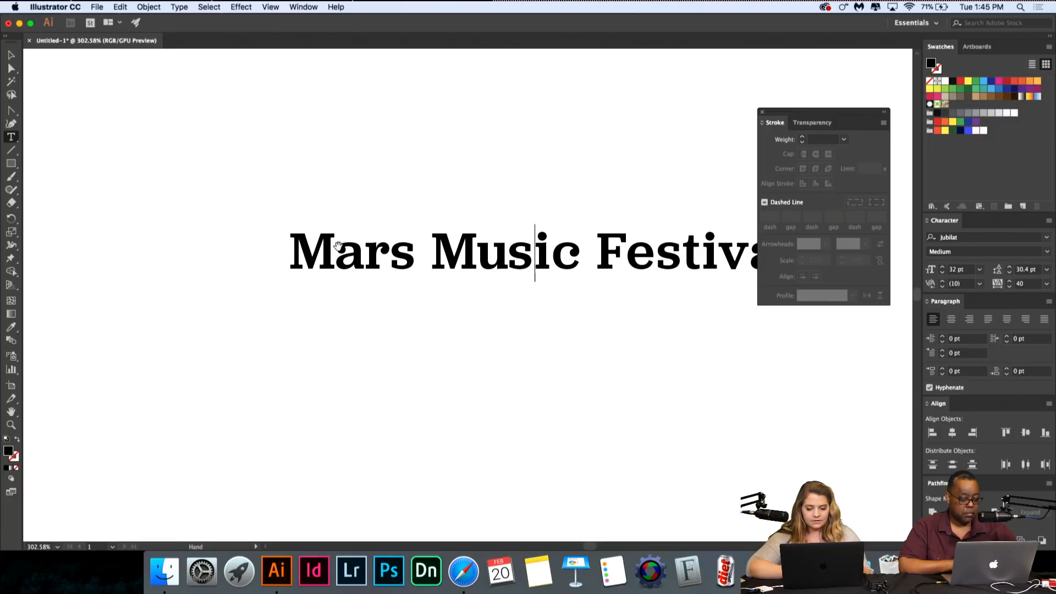
pyautogui.press('Right')
pyautogui.hotkey('alt', 'Left')
pyautogui.press('super+0')
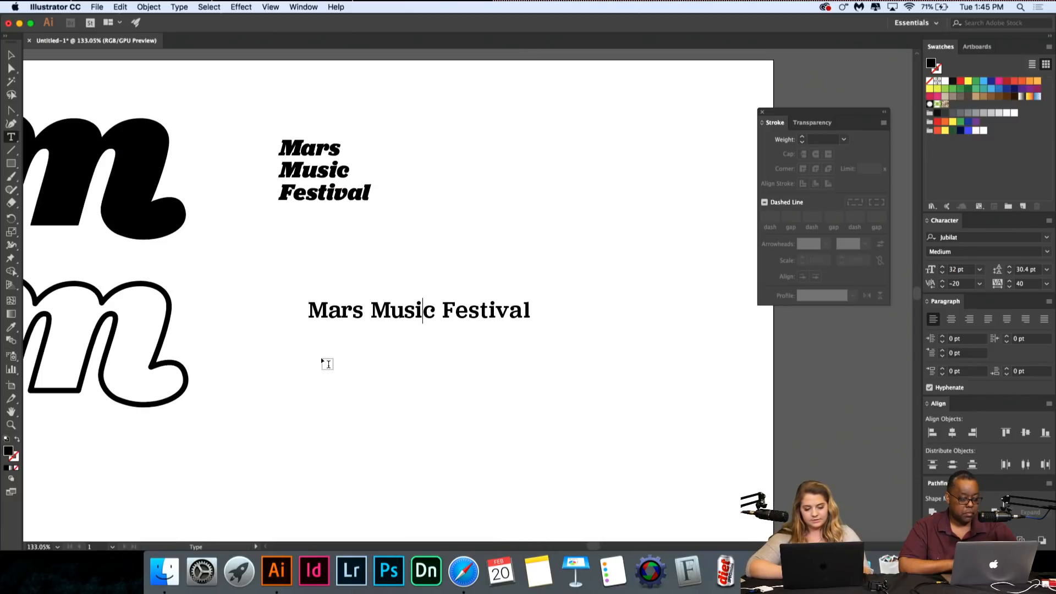
# Step: Set the single-line lettering to Medium Italic and retype it in capitals as "MARS MUSIC FESTIVAL"
pyautogui.press('super+a')
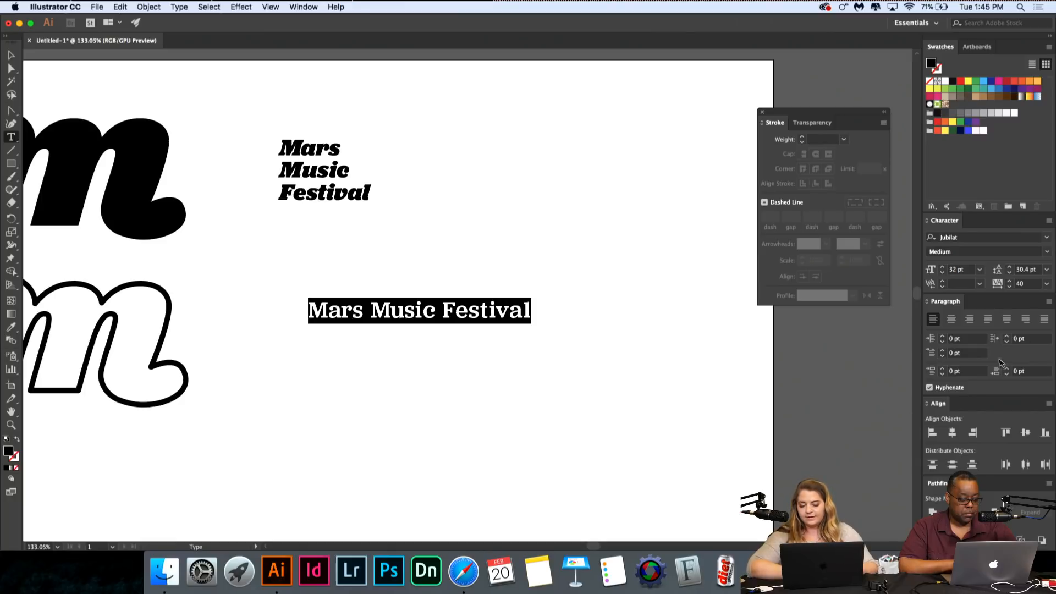
pyautogui.click(1047, 252)
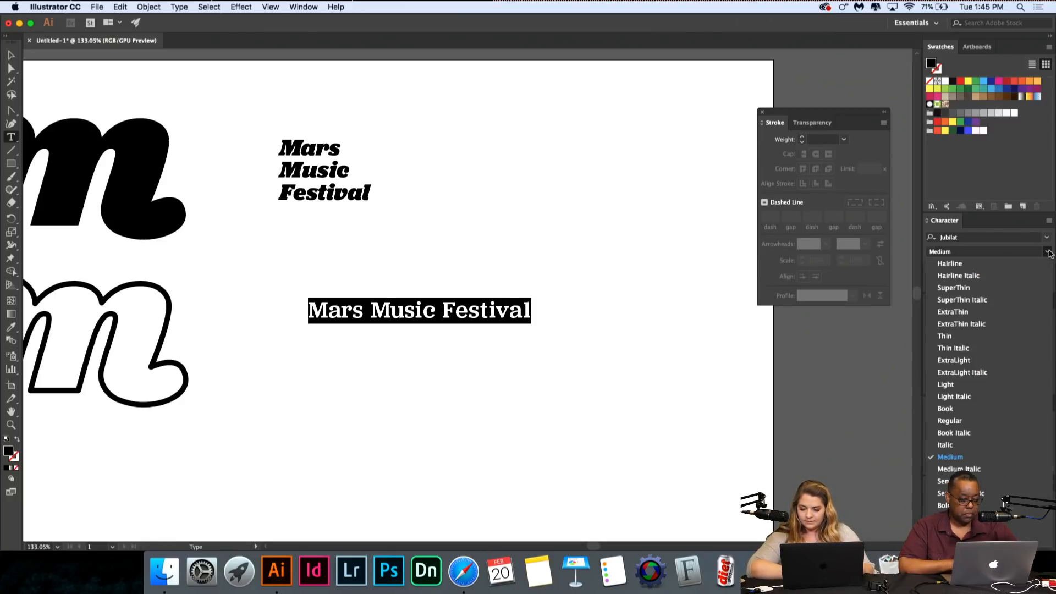
pyautogui.click(994, 474)
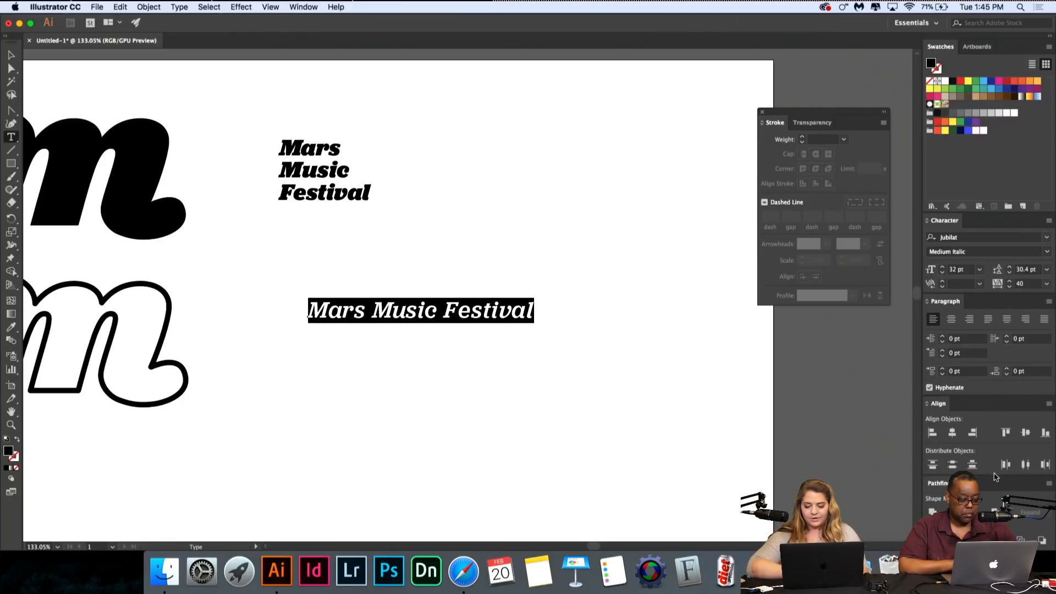
pyautogui.write('MARS M')
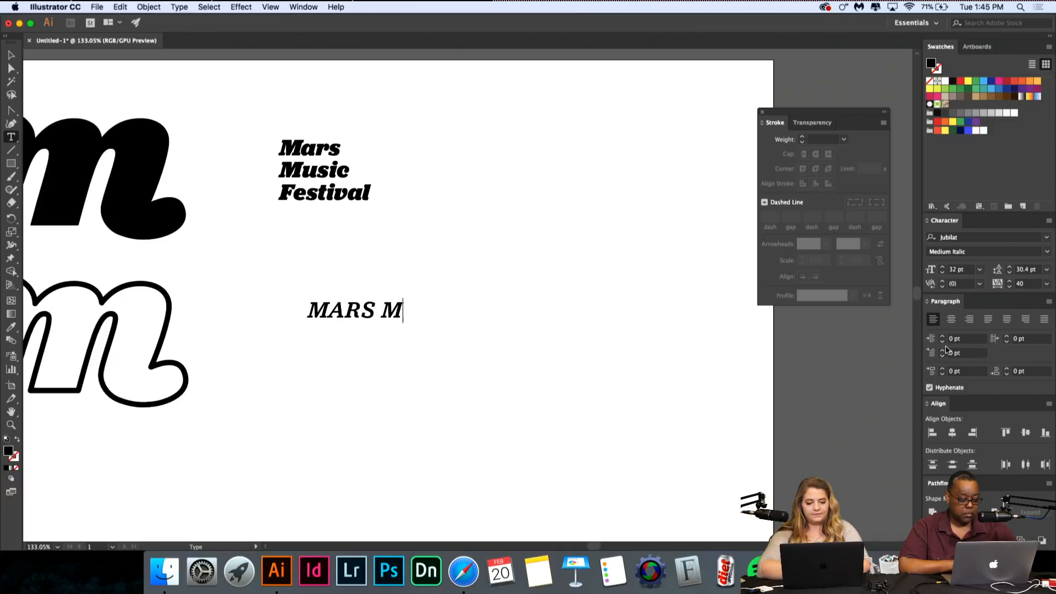
pyautogui.write('USIC FESTIVAL')
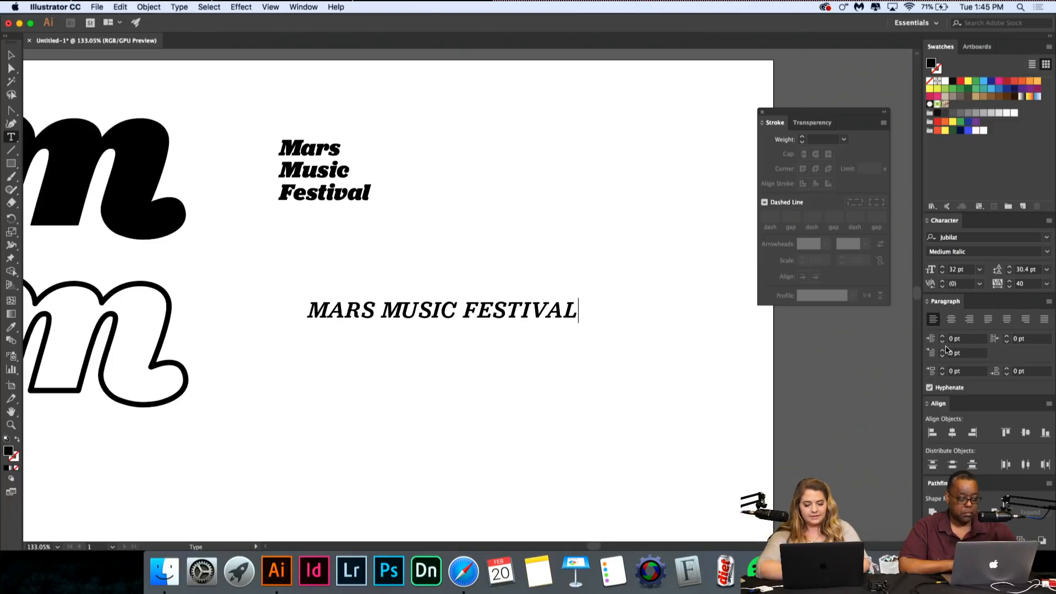
# Step: Change the font style of the all-caps MARS MUSIC FESTIVAL line to Semibold Italic
pyautogui.press('super+a')
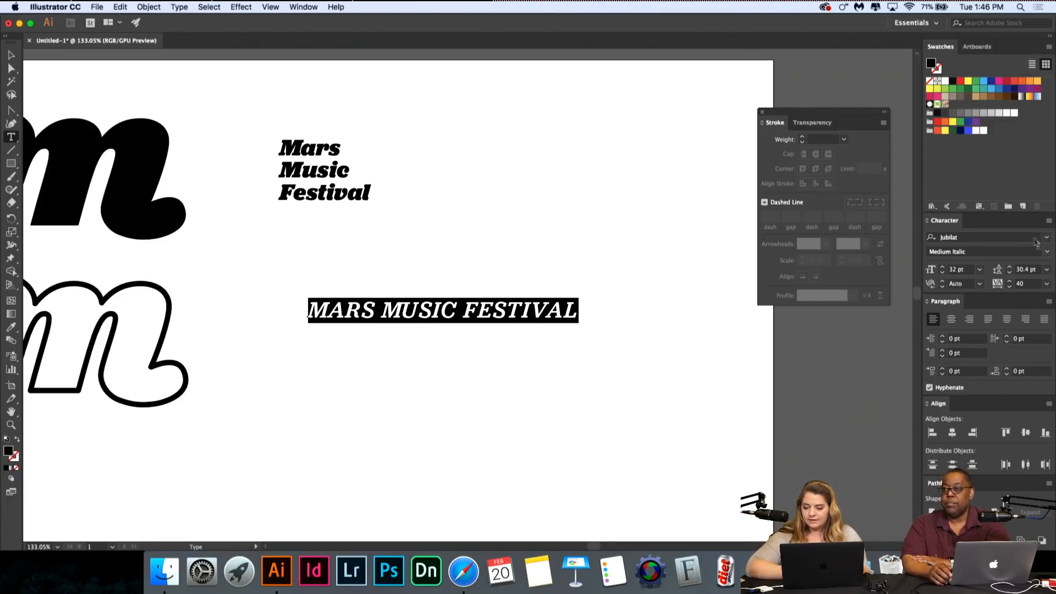
pyautogui.click(1023, 252)
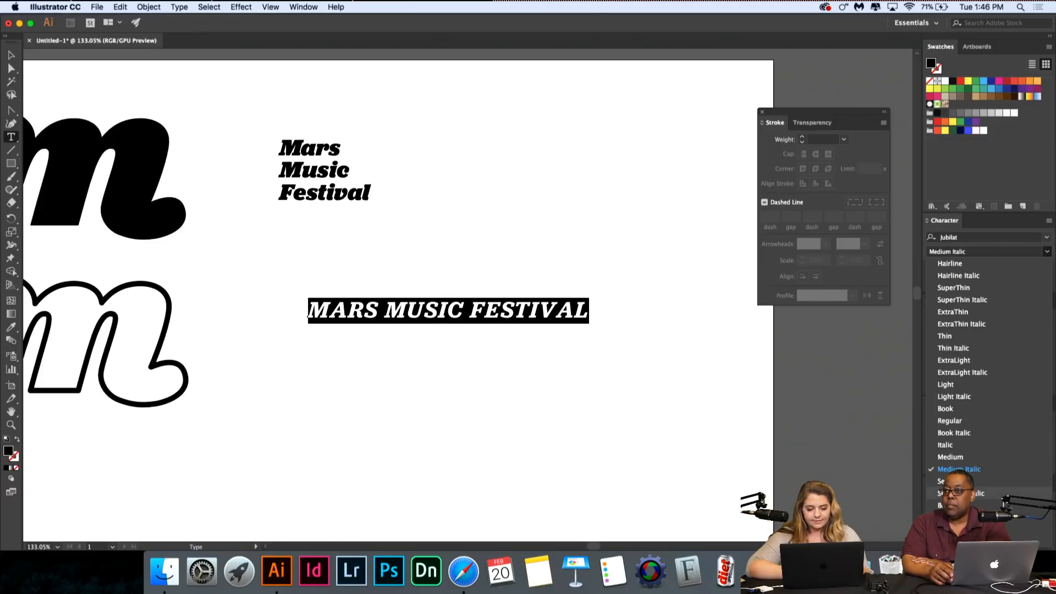
pyautogui.click(962, 494)
# Step: Tighten the kerning of the letter pairs from F through I in FESTIVAL to -20
pyautogui.click(494, 307)
pyautogui.scroll(2, 493, 307)
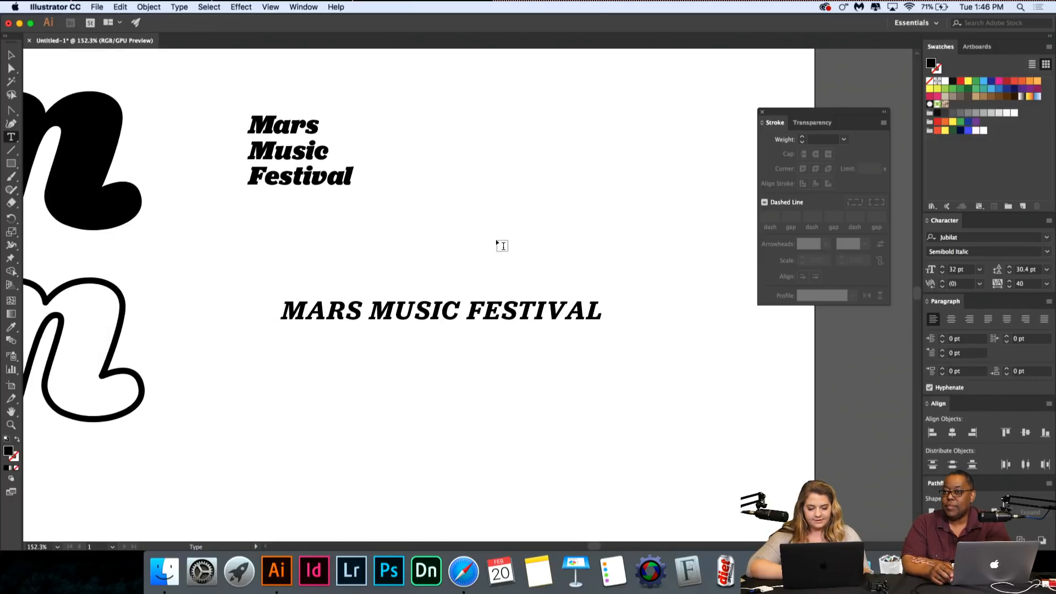
pyautogui.hotkey('alt', 'Left')
pyautogui.press('Right')
pyautogui.hotkey('alt', 'Left')
pyautogui.scroll(5, 533, 329)
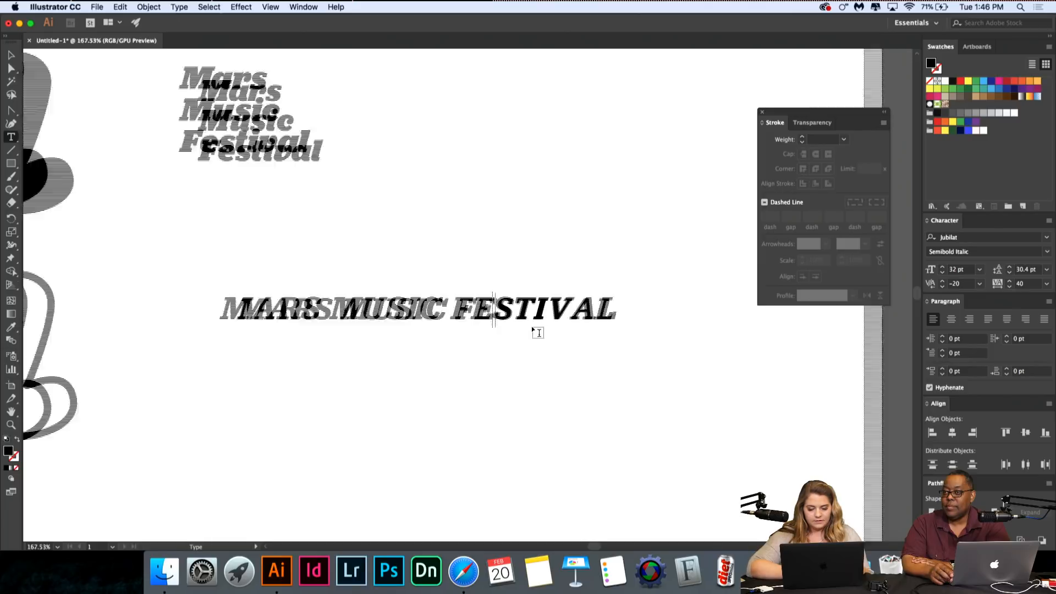
pyautogui.press('Right')
pyautogui.hotkey('alt', 'Left')
pyautogui.press('Right')
pyautogui.hotkey('alt', 'Left')
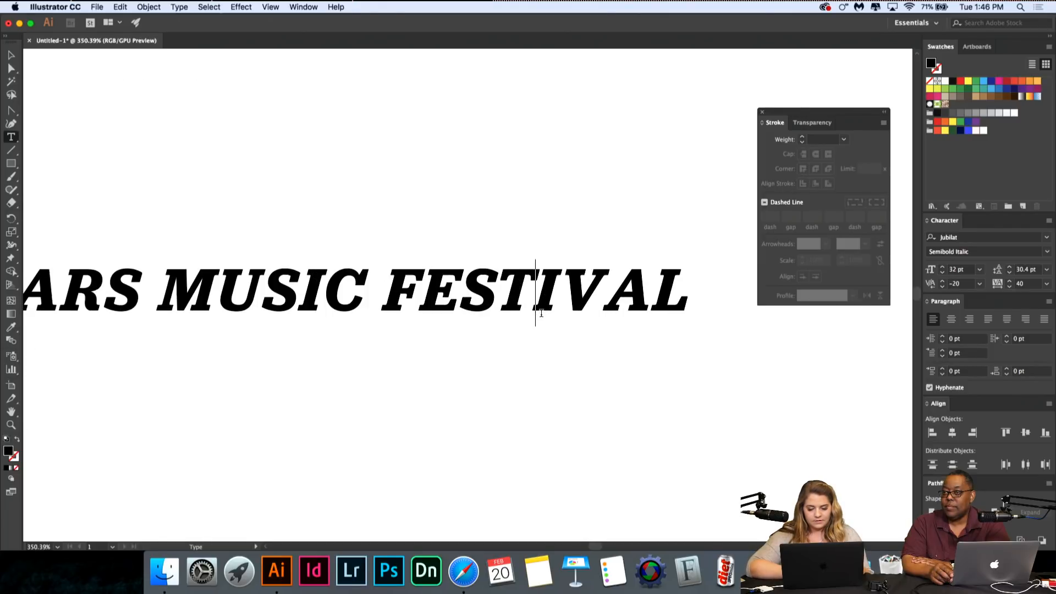
# Step: Try a tighter kerning between the I and V of FESTIVAL and return it to 0
pyautogui.press('Right')
pyautogui.hotkey('alt', 'Left')
pyautogui.hotkey('alt', 'Left')
pyautogui.hotkey('alt', 'Right')
pyautogui.hotkey('alt', 'Right')
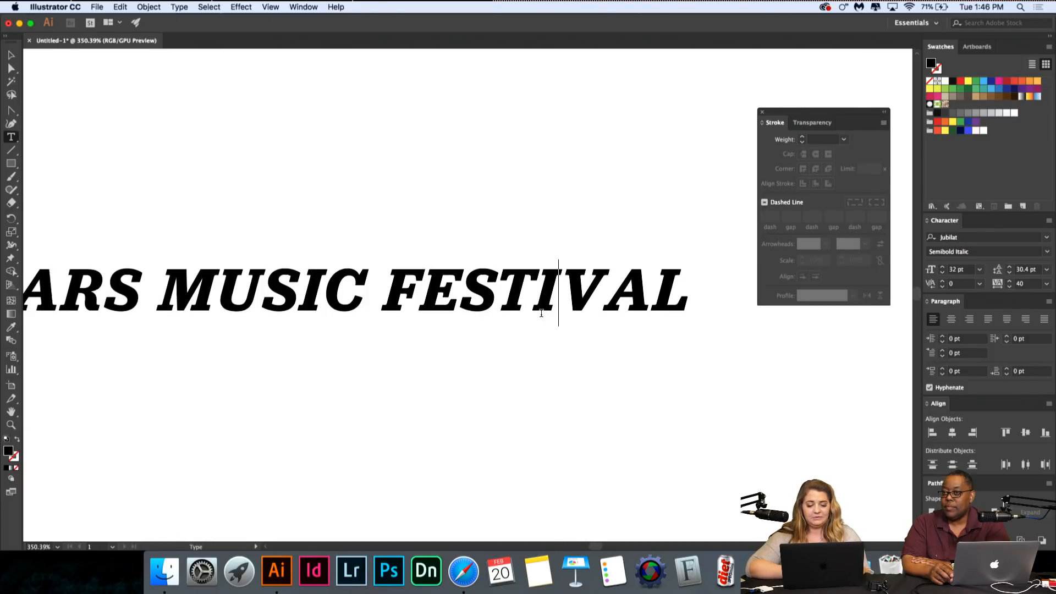
# Step: Set the kerning in FESTIVAL to -120 between the V and A and -20 between the A and L
pyautogui.hotkey('alt', 'Left')
pyautogui.hotkey('alt', 'Left')
pyautogui.hotkey('alt', 'Left')
pyautogui.hotkey('alt', 'Left')
pyautogui.hotkey('alt', 'Left')
pyautogui.hotkey('alt', 'Left')
pyautogui.hotkey('alt', 'Left')
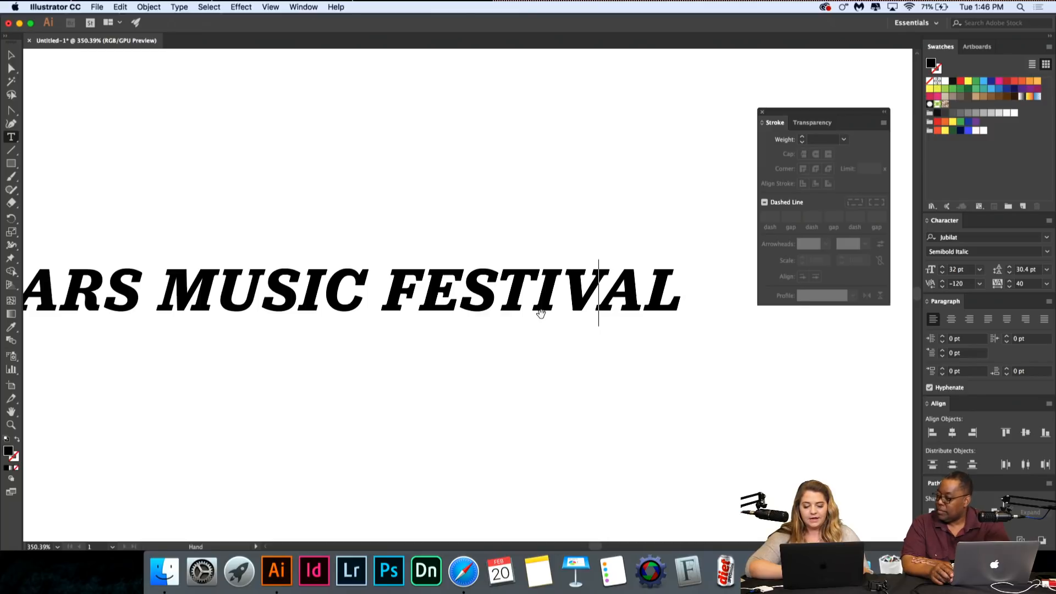
pyautogui.press('Right')
pyautogui.hotkey('alt', 'Left')
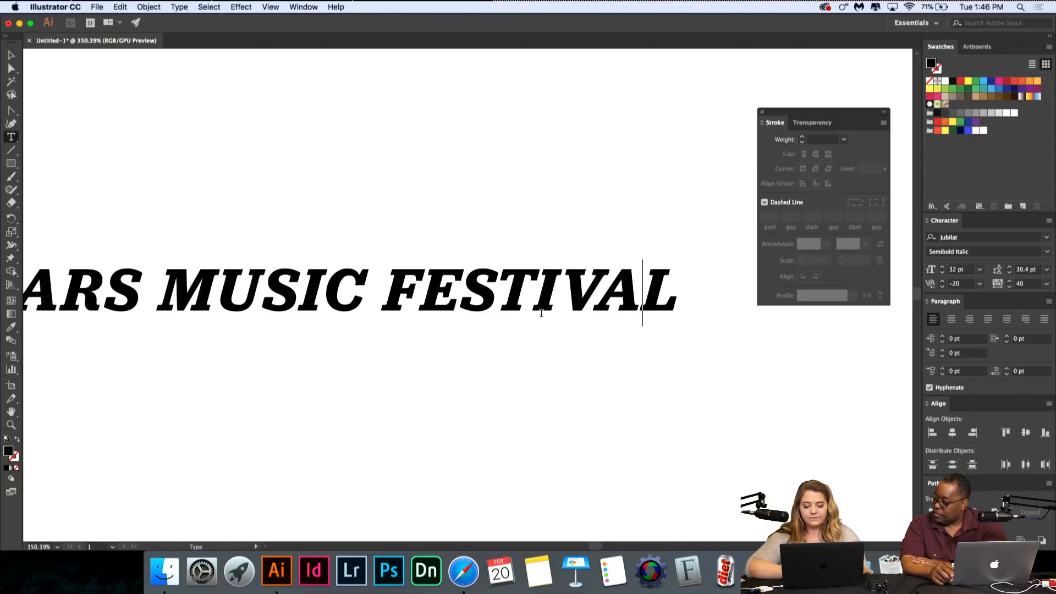
# Step: Try shrinking the all-caps MARS MUSIC FESTIVAL line to about 16.45 pt and undo the change
pyautogui.scroll(-2, 539, 446)
pyautogui.hscroll(-5, 539, 444)
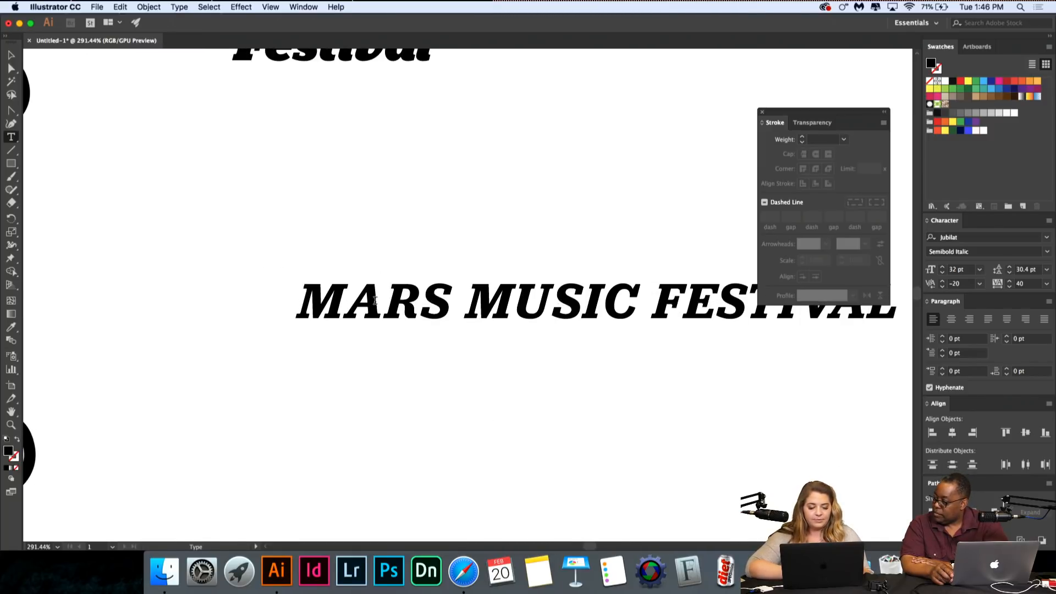
pyautogui.scroll(-5, 396, 339)
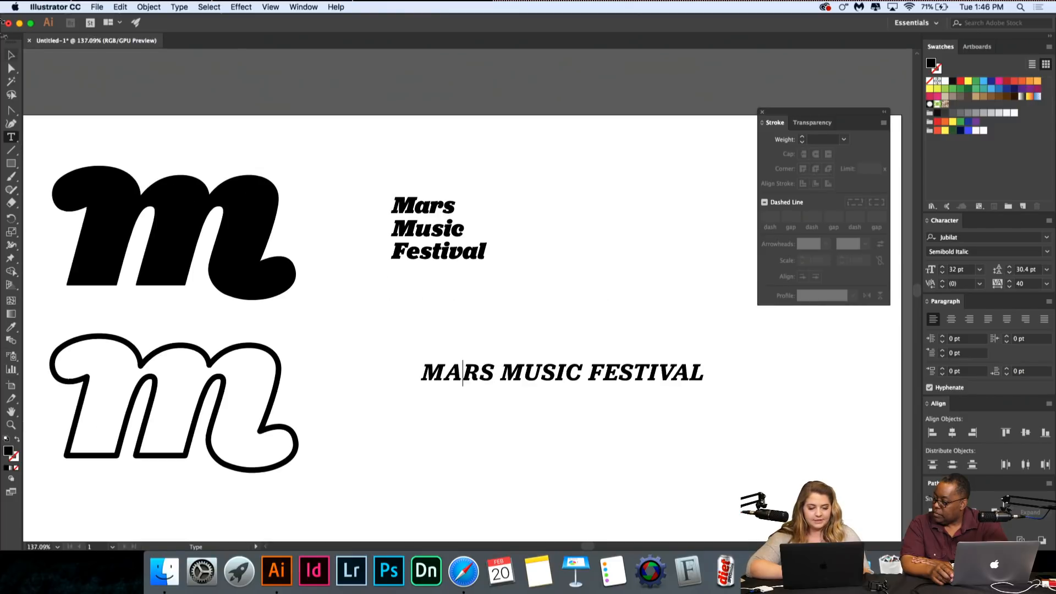
pyautogui.click(10, 56)
pyautogui.click(505, 400)
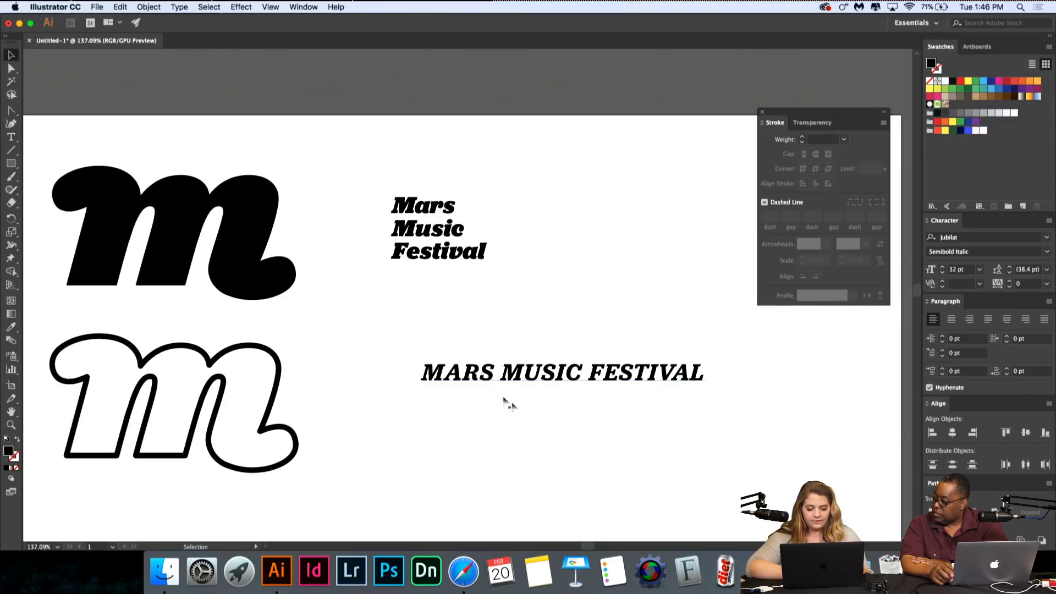
pyautogui.click(523, 380)
pyautogui.moveTo(705, 386); pyautogui.dragTo(655, 374)
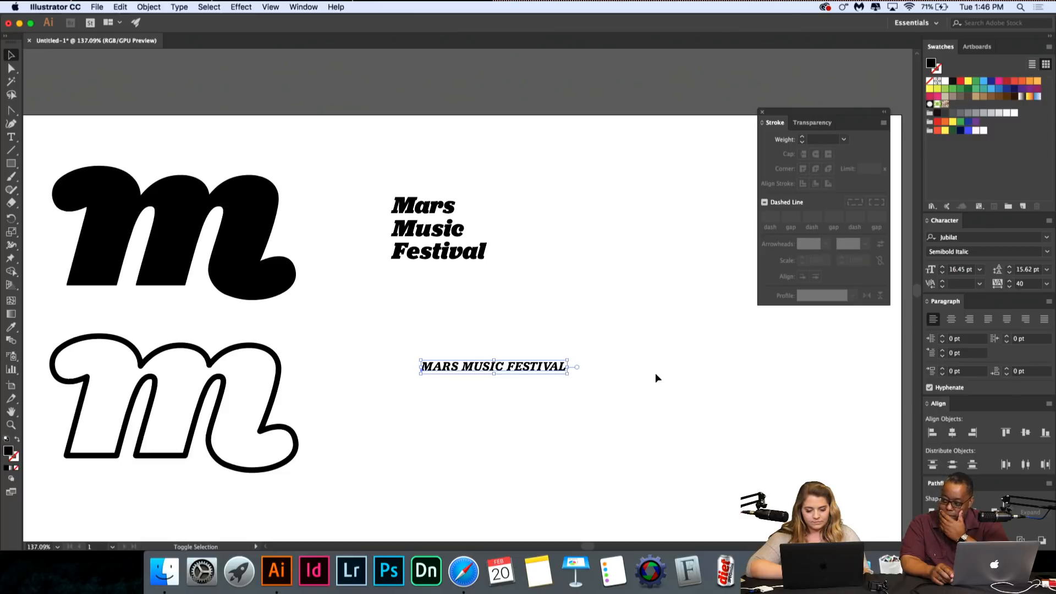
pyautogui.press('super+z')
pyautogui.click(662, 417)
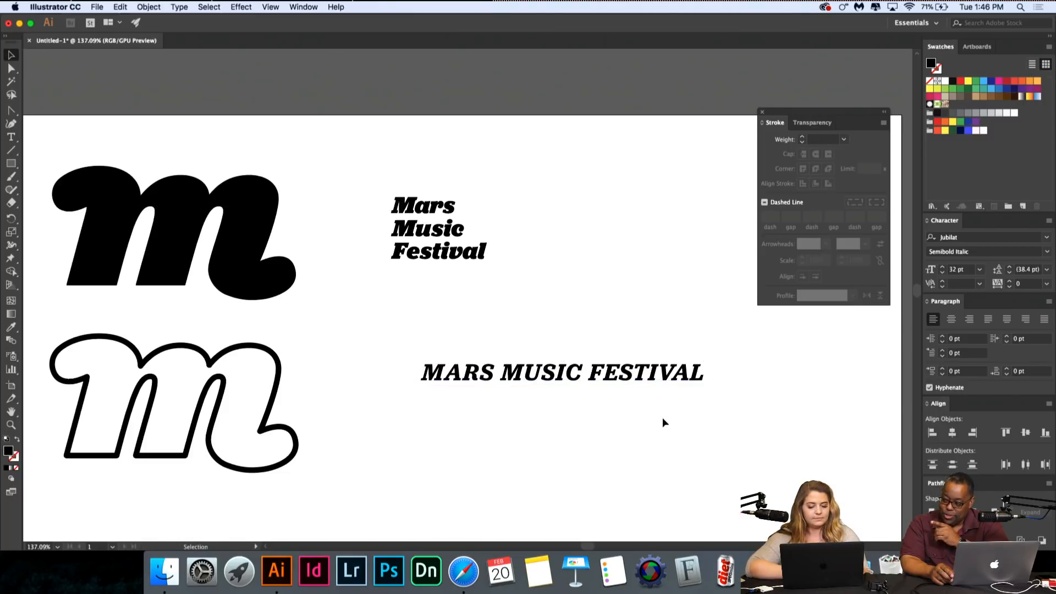
# Step: Scale the all-caps MARS MUSIC FESTIVAL line down slightly to about 29.18 pt
pyautogui.click(697, 376)
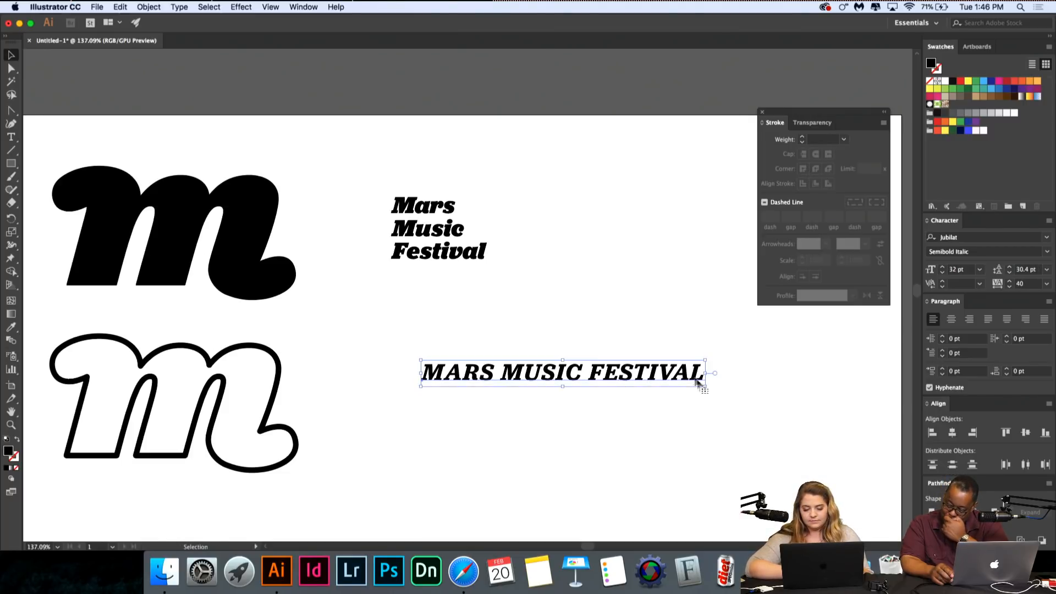
pyautogui.moveTo(705, 386); pyautogui.dragTo(696, 384)
pyautogui.click(708, 428)
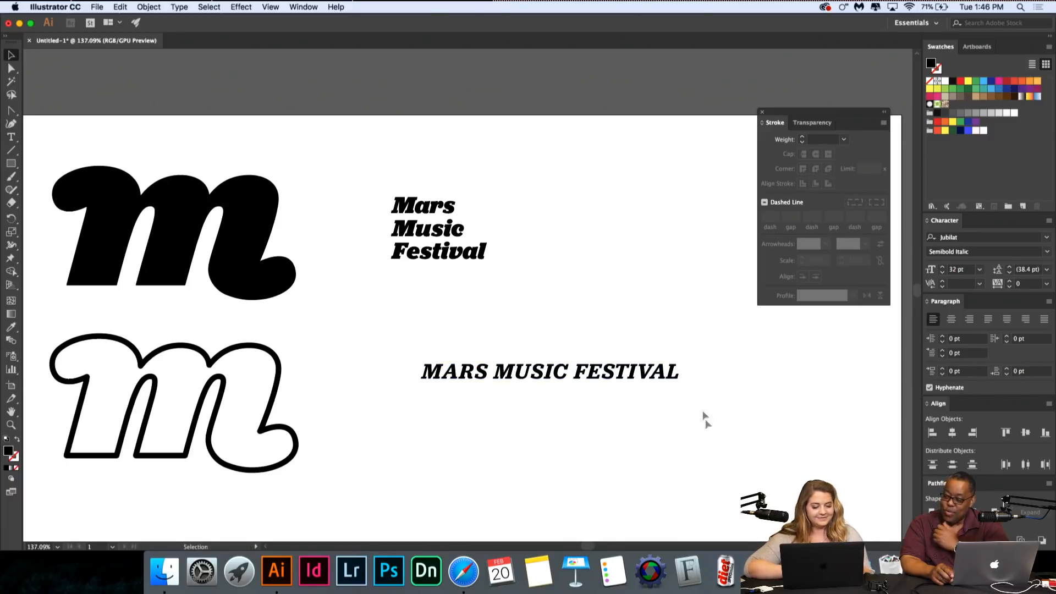
pyautogui.scroll(-4, 691, 351)
pyautogui.scroll(-1, 690, 351)
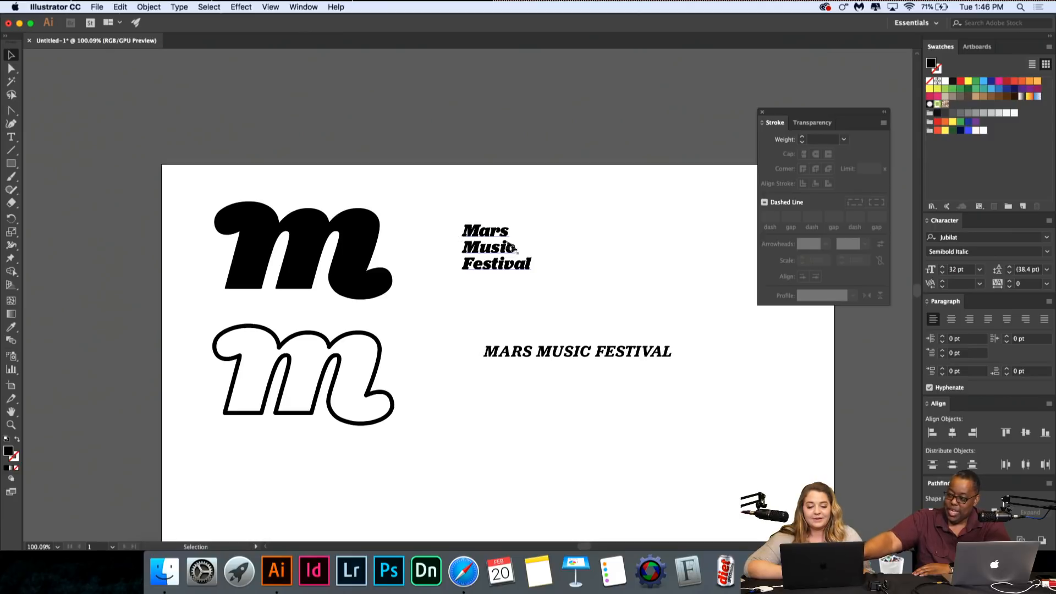
# Step: Duplicate the stacked Mars Music Festival lettering below the all-caps line and enlarge the copy to about 71.1 pt
pyautogui.scroll(-2, 520, 262)
pyautogui.moveTo(533, 273); pyautogui.dragTo(527, 477)
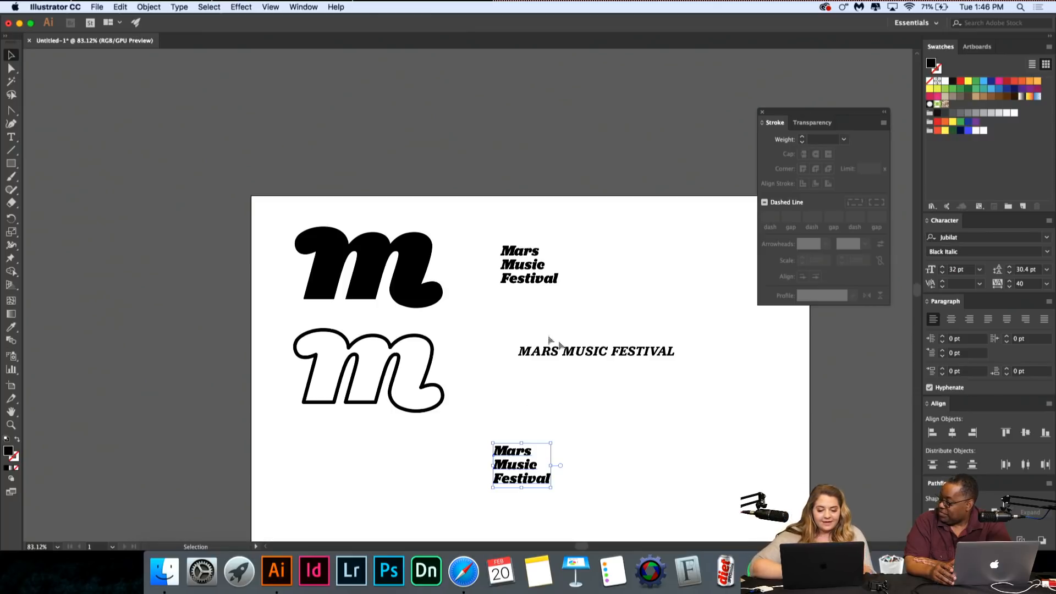
pyautogui.moveTo(551, 443); pyautogui.dragTo(632, 388)
pyautogui.moveTo(550, 413); pyautogui.dragTo(550, 444)
pyautogui.click(574, 391)
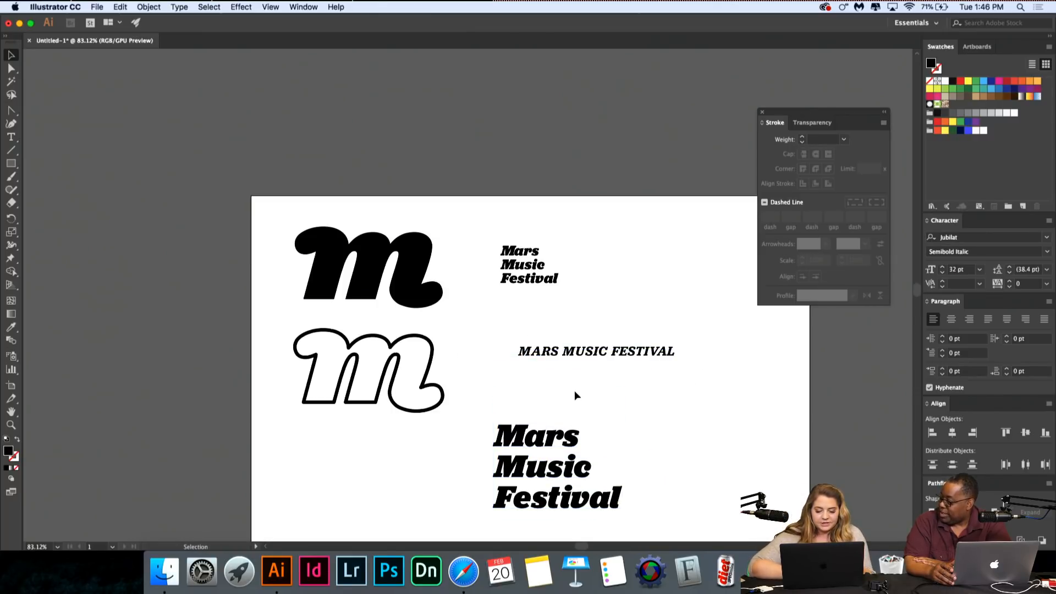
# Step: Replace the enlarged copy's text with "ars" and scale it up to roughly twice its size
pyautogui.click(559, 425)
pyautogui.doubleClick(560, 426)
pyautogui.press('super+a')
pyautogui.press('BackSpace')
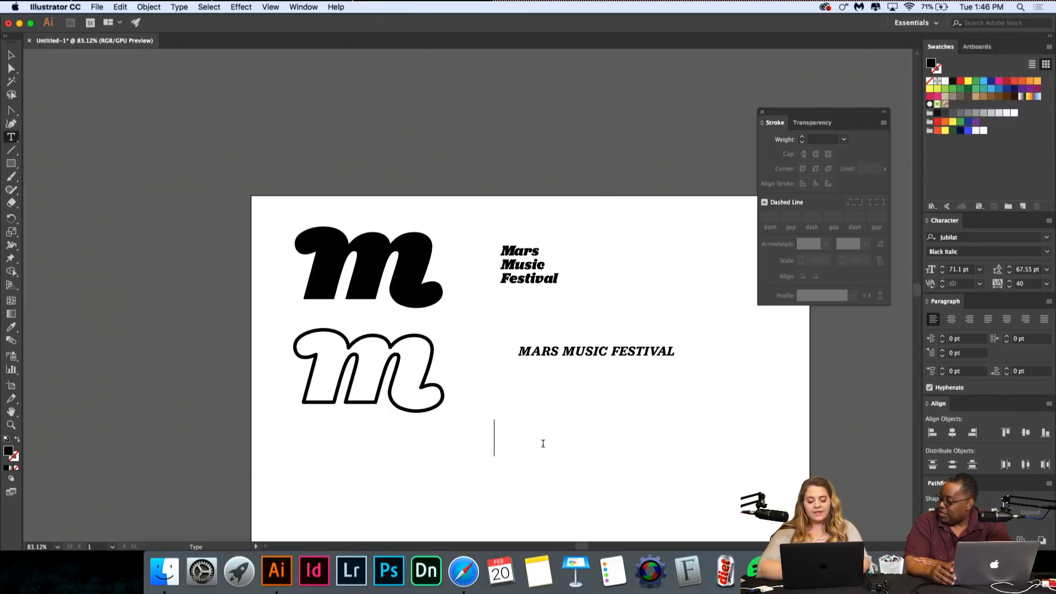
pyautogui.write('arts')
pyautogui.press('BackSpace')
pyautogui.press('BackSpace')
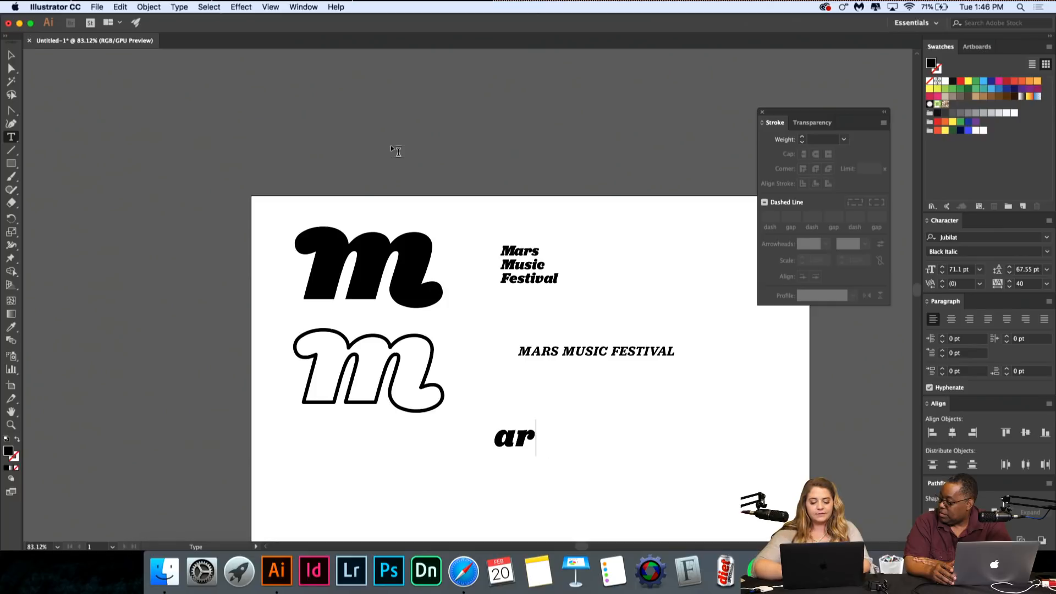
pyautogui.write('s')
pyautogui.click(11, 55)
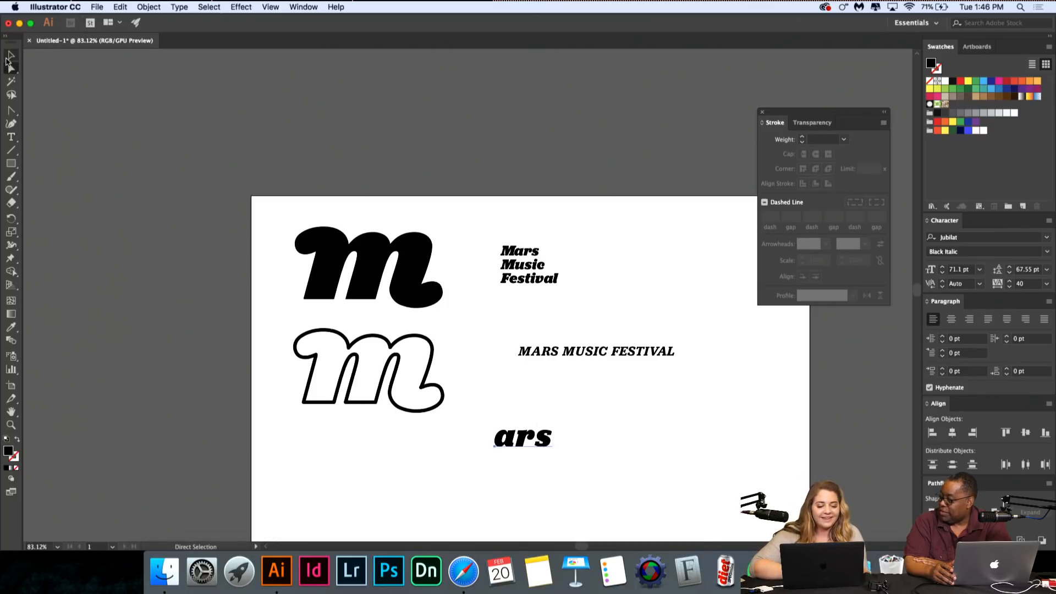
pyautogui.moveTo(552, 420); pyautogui.dragTo(650, 435)
# Step: Place a slightly reduced copy of the solid m logo directly before "ars" to form the word Mars
pyautogui.keyDown('alt'); pyautogui.moveTo(427, 302); pyautogui.dragTo(555, 522); pyautogui.keyUp('alt')
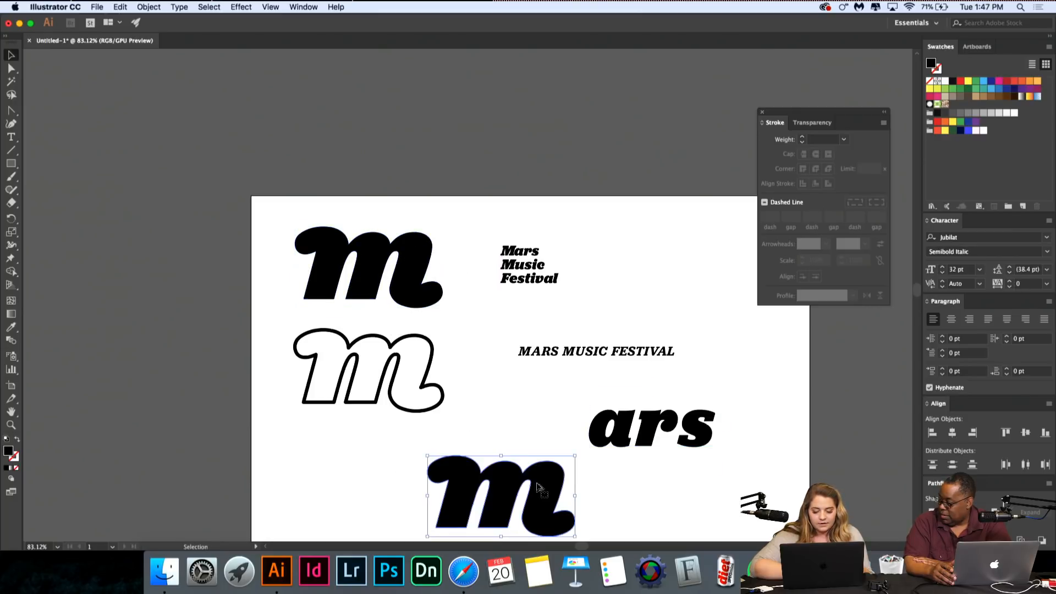
pyautogui.scroll(5, 538, 483)
pyautogui.moveTo(498, 413); pyautogui.dragTo(527, 331)
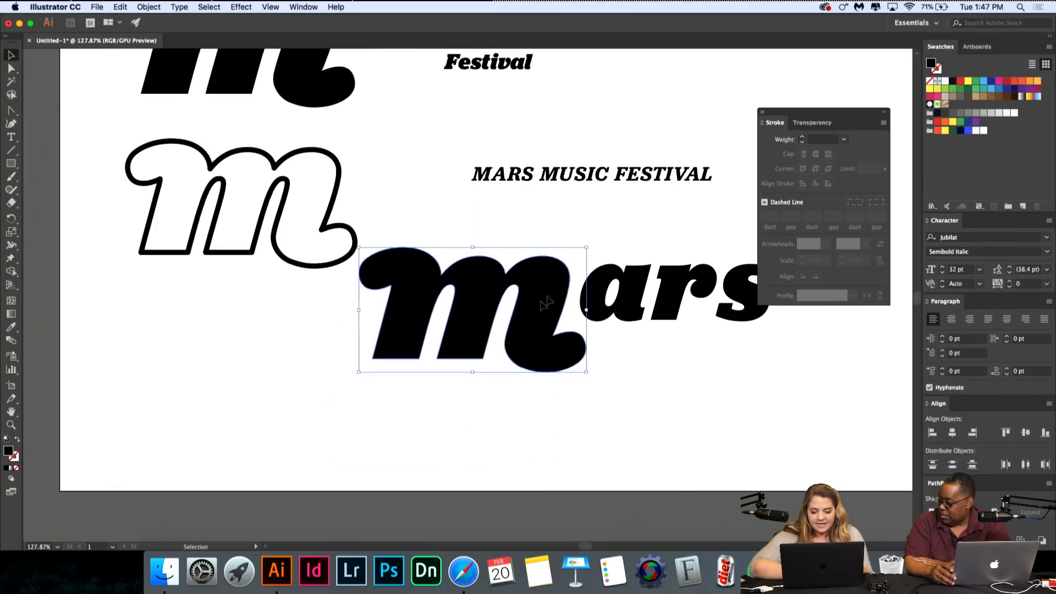
pyautogui.moveTo(585, 248); pyautogui.dragTo(569, 259)
pyautogui.moveTo(626, 306); pyautogui.dragTo(605, 319)
pyautogui.click(617, 222)
pyautogui.press('super+0')
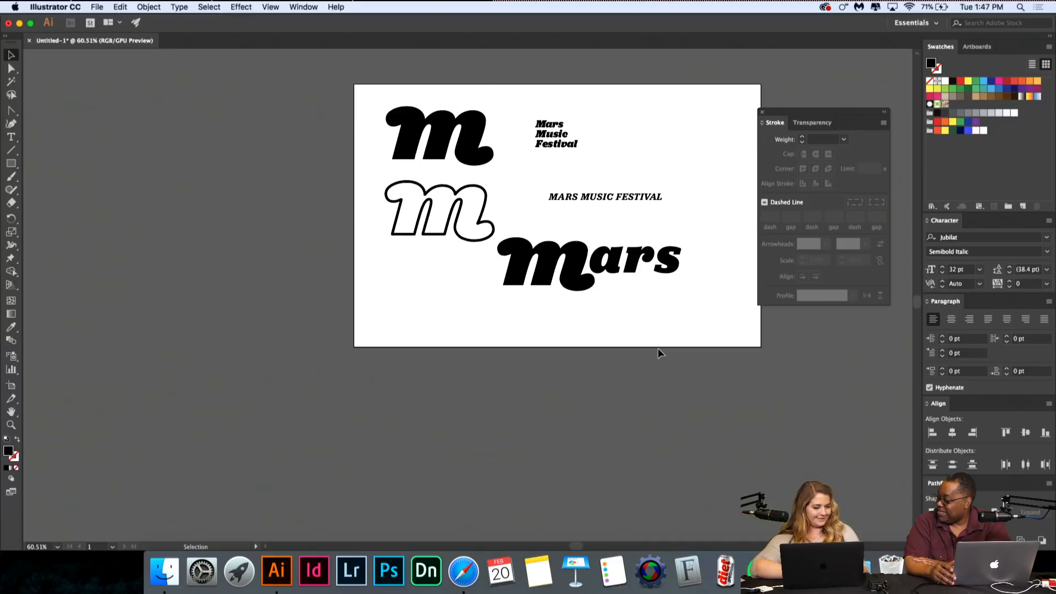
# Step: Fine-tune the size of "ars" next to the m logo copy to about 152.47 pt
pyautogui.scroll(5, 658, 350)
pyautogui.click(487, 419)
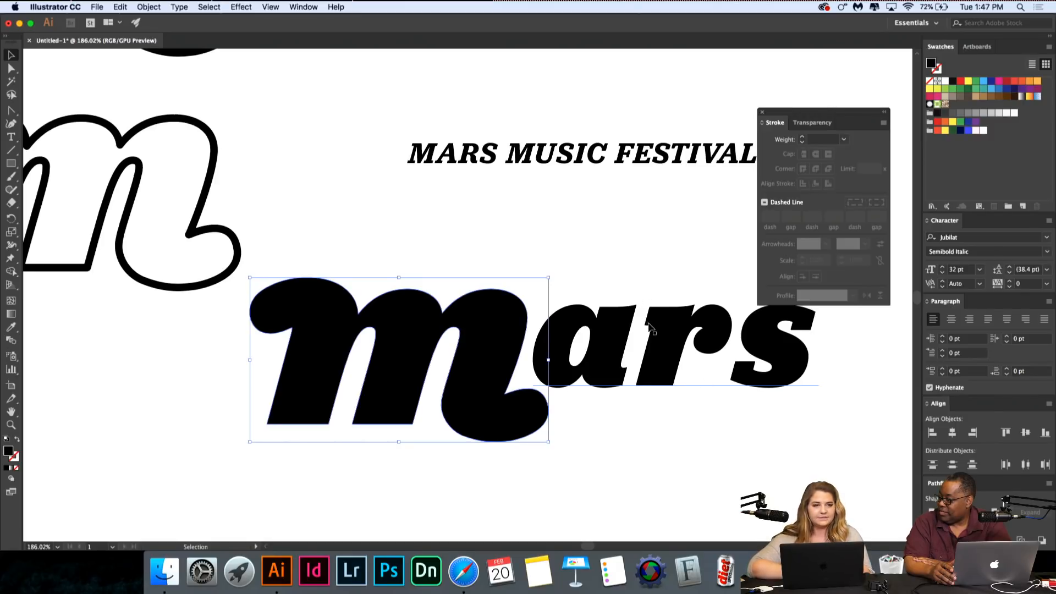
pyautogui.scroll(-3, 624, 394)
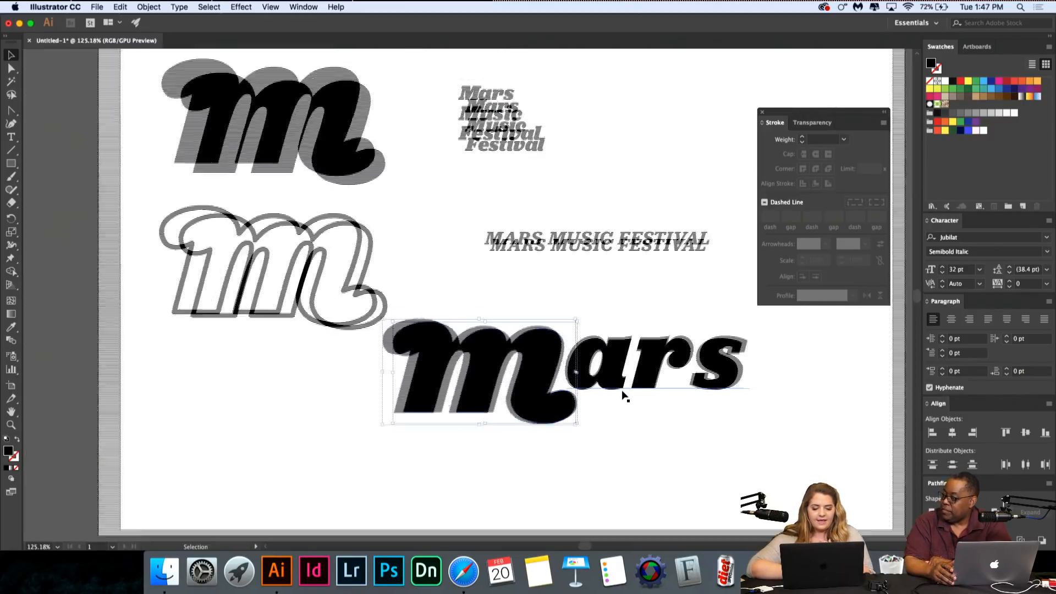
pyautogui.scroll(-1, 624, 395)
pyautogui.click(633, 456)
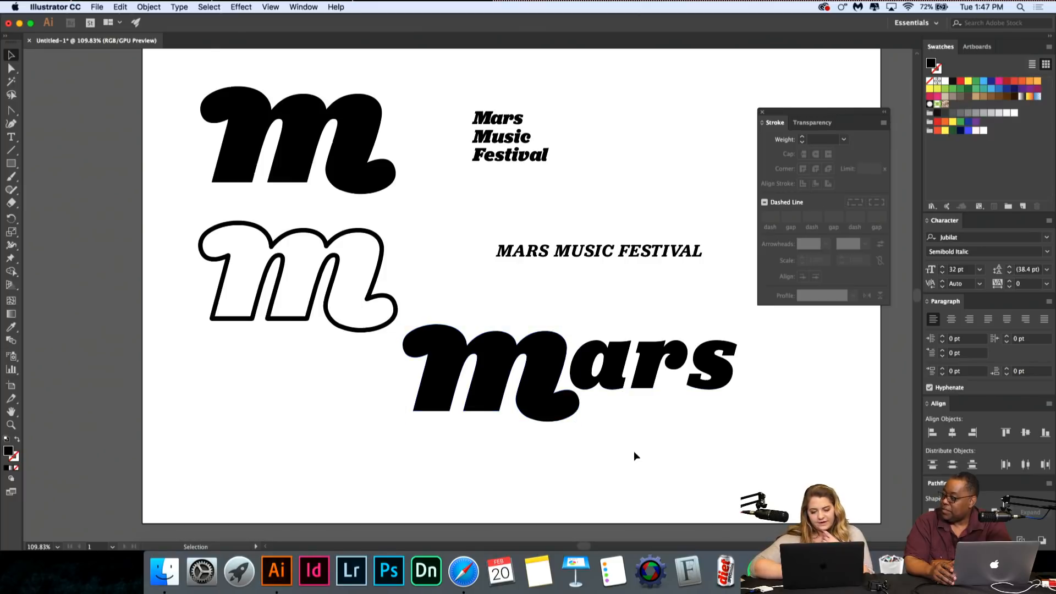
pyautogui.click(726, 341)
pyautogui.moveTo(737, 414); pyautogui.dragTo(735, 413)
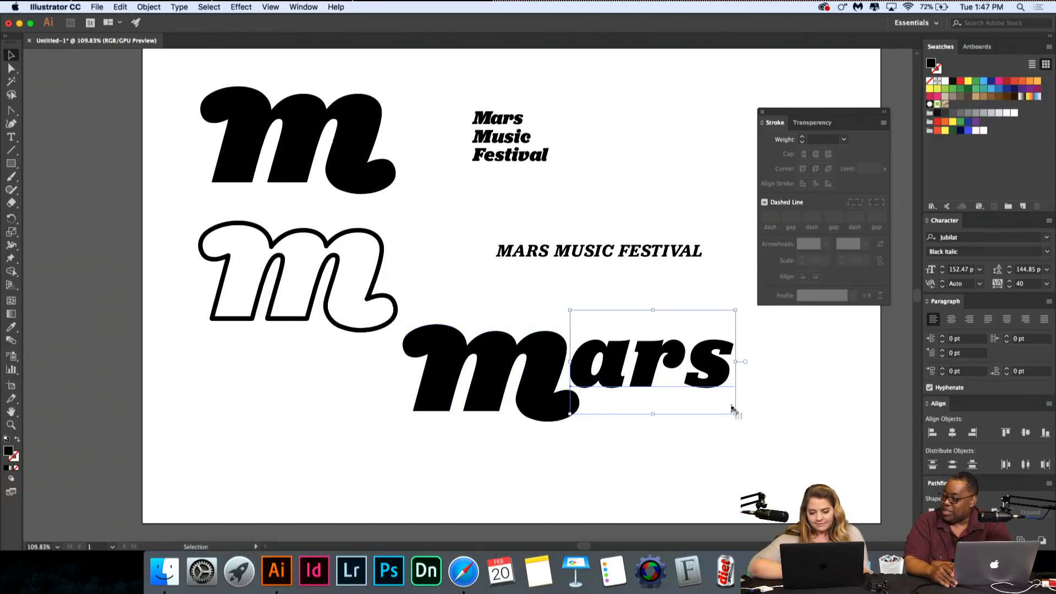
pyautogui.click(738, 427)
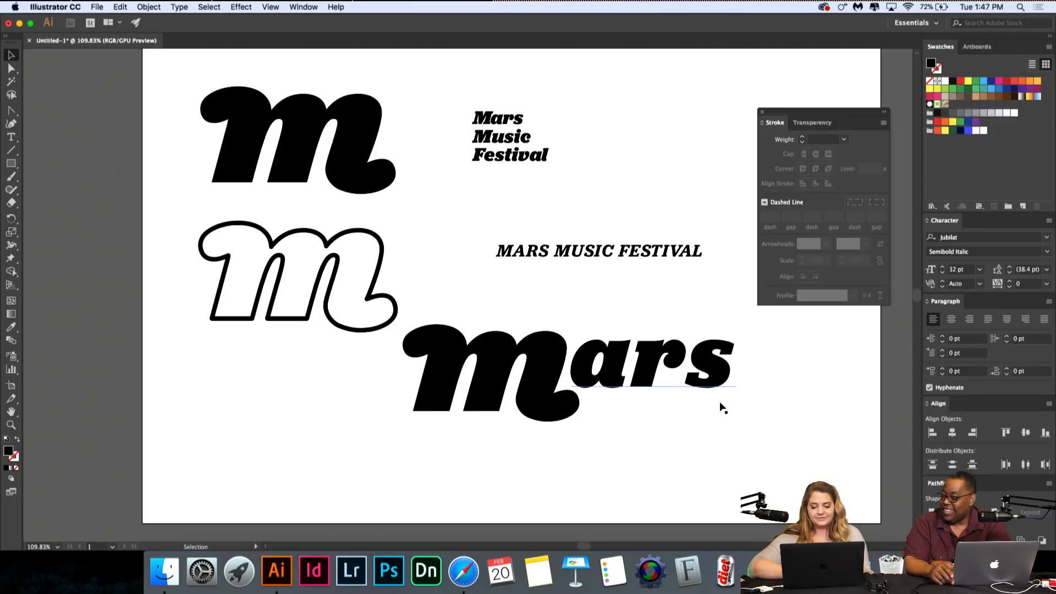
# Step: Delete the "ars" text and the m logo copy of the trial Mars wordmark
pyautogui.click(722, 407)
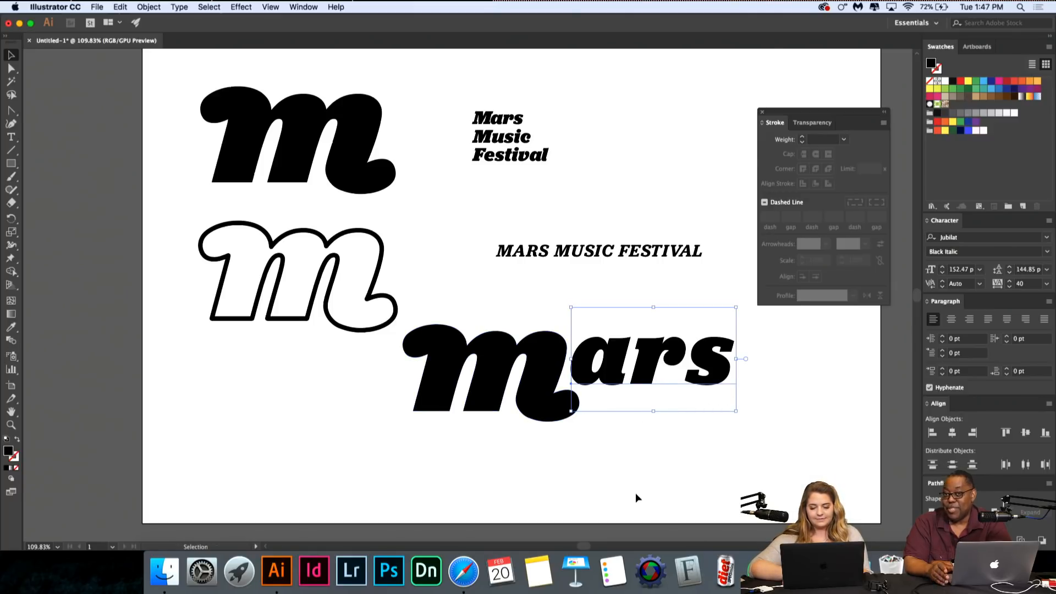
pyautogui.press('Delete')
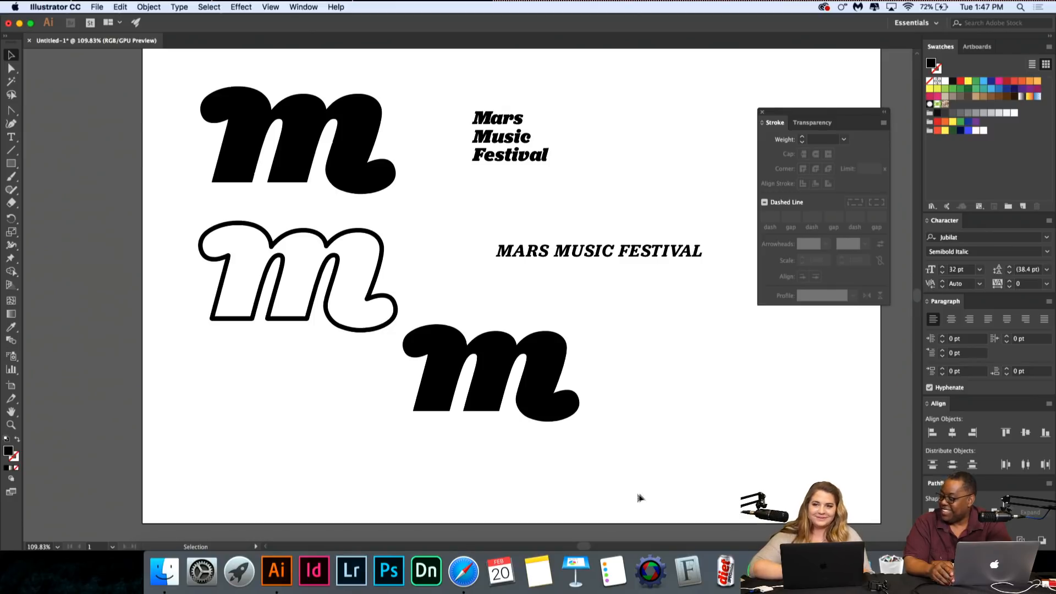
pyautogui.click(524, 380)
pyautogui.press('Delete')
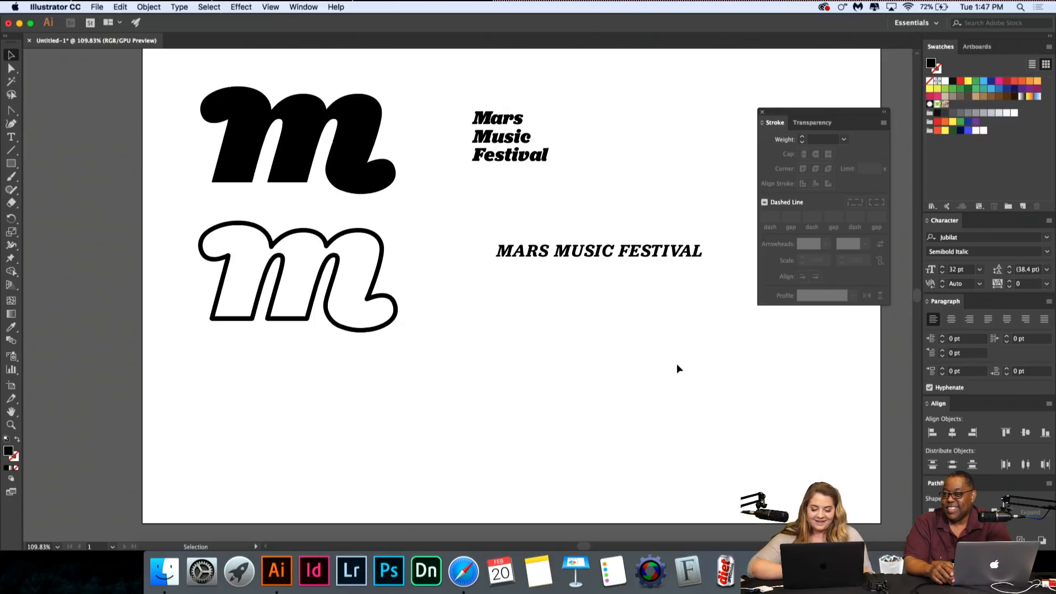
# Step: Set the kerning between the I and V of FESTIVAL in the all-caps line to -20
pyautogui.scroll(2, 611, 252)
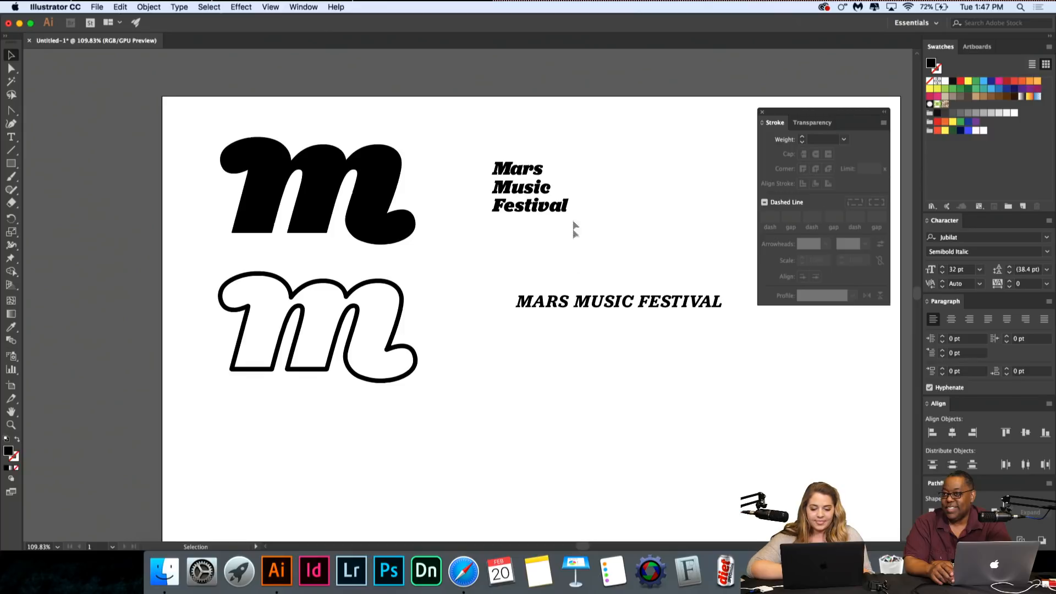
pyautogui.hscroll(3, 627, 393)
pyautogui.click(629, 288)
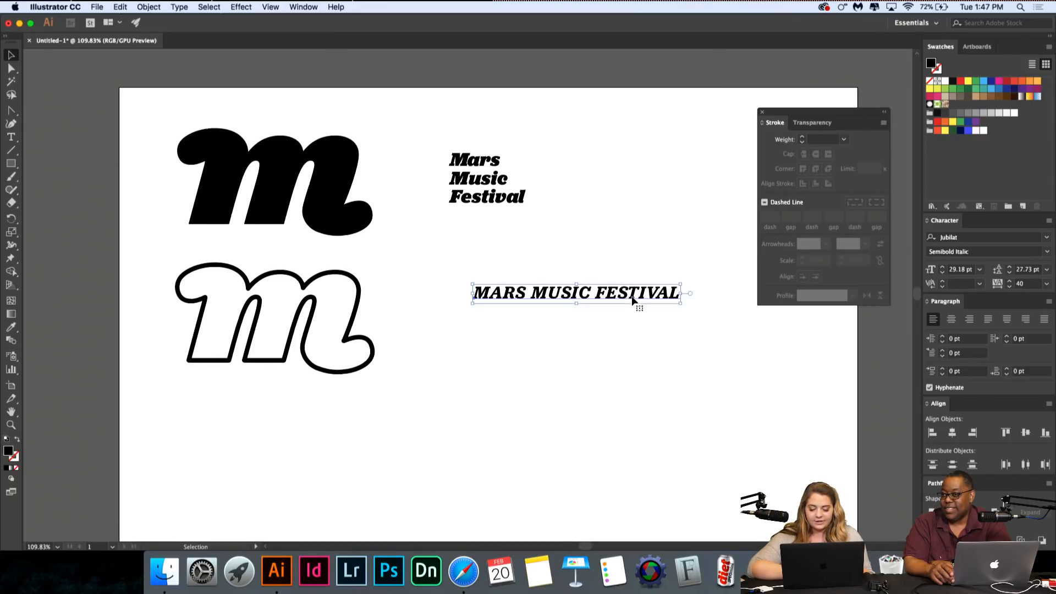
pyautogui.scroll(3, 635, 297)
pyautogui.doubleClick(698, 297)
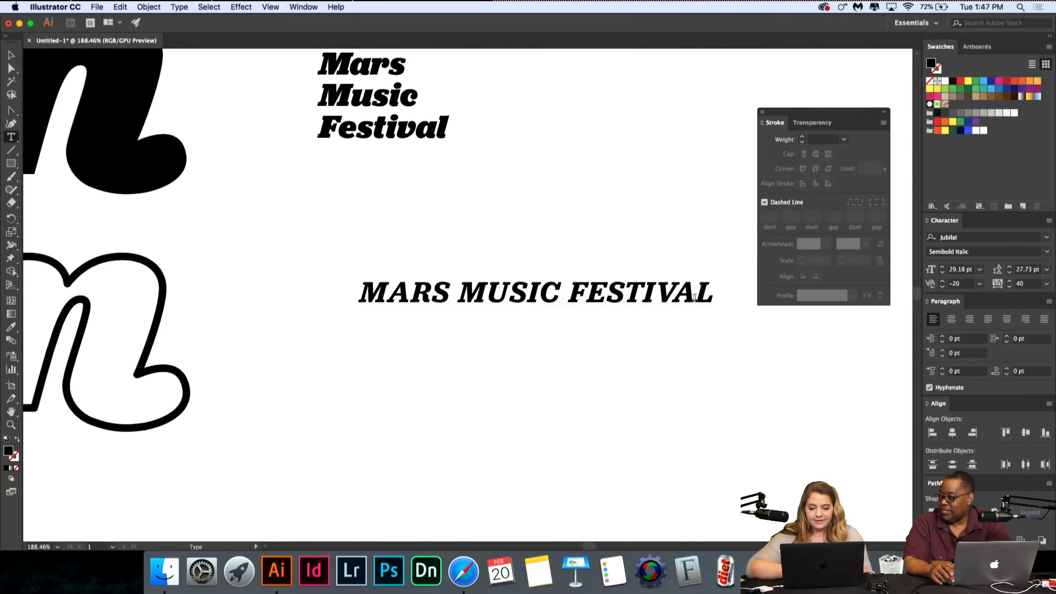
pyautogui.click(695, 298)
pyautogui.press('Right')
pyautogui.press('Right')
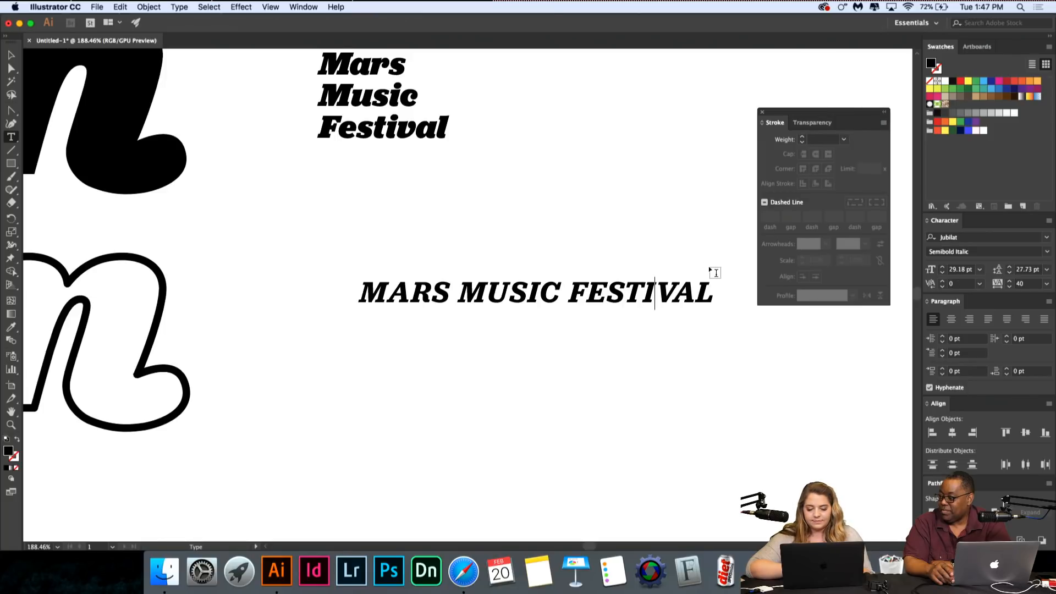
pyautogui.scroll(3, 714, 273)
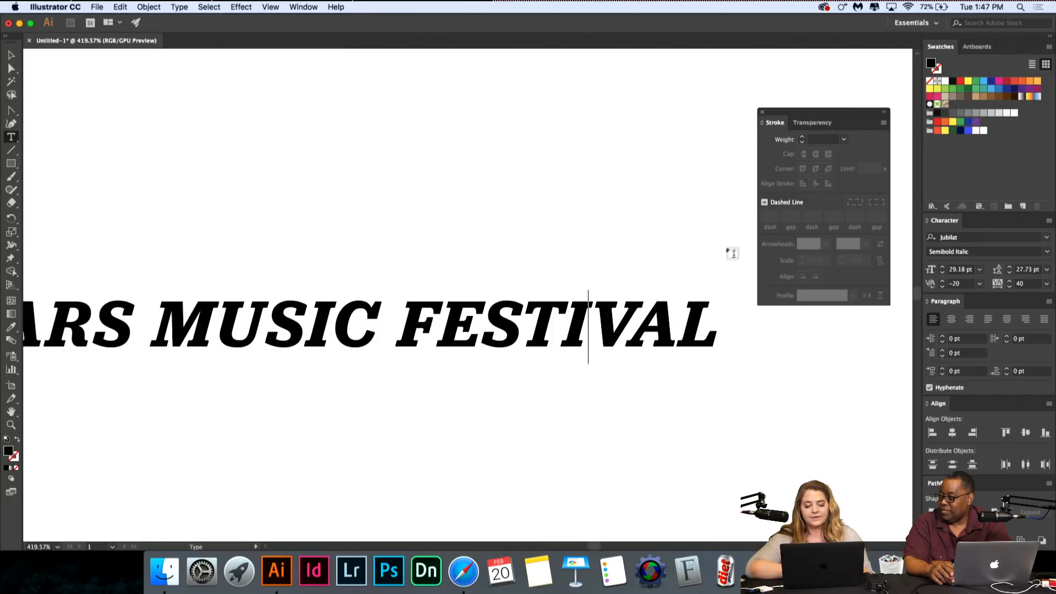
# Step: Tighten the kerning between the S and T of FESTIVAL to -80
pyautogui.press('Left')
pyautogui.press('Left')
pyautogui.hotkey('alt', 'Left')
pyautogui.scroll(-2, 733, 251)
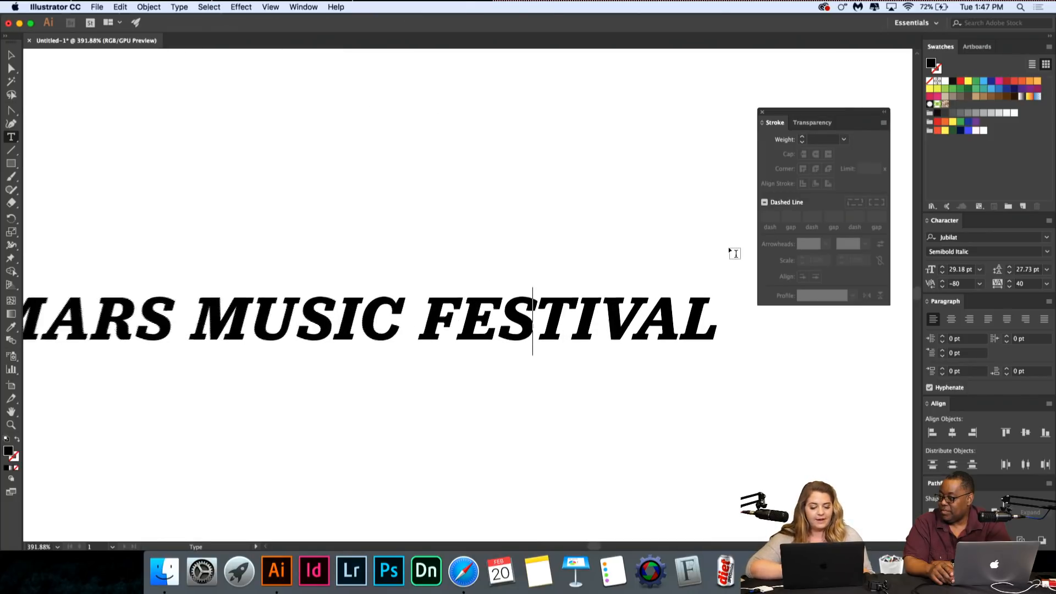
# Step: Tighten the kerning in MUSIC to -20 between the I and C and between the S and I
pyautogui.press('Left')
pyautogui.press('Left')
pyautogui.press('Left')
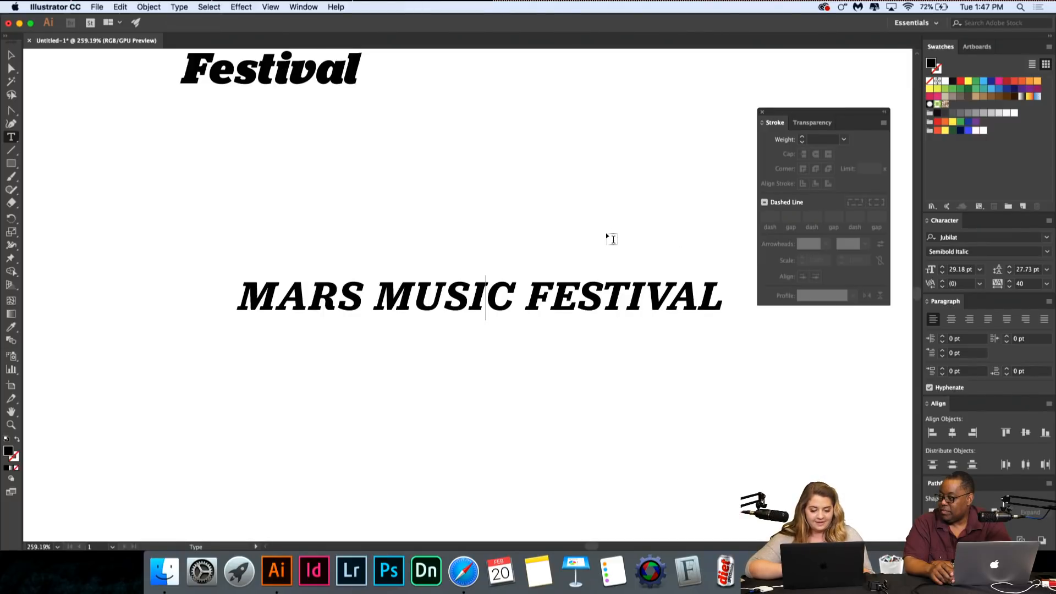
pyautogui.hotkey('alt', 'Left')
pyautogui.press('Left')
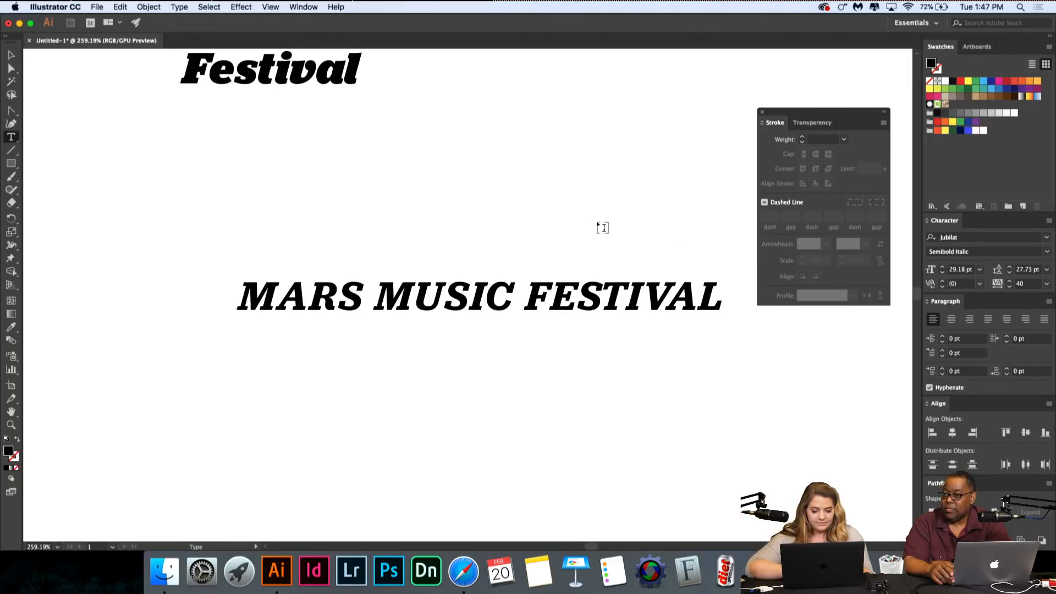
pyautogui.hotkey('alt', 'Left')
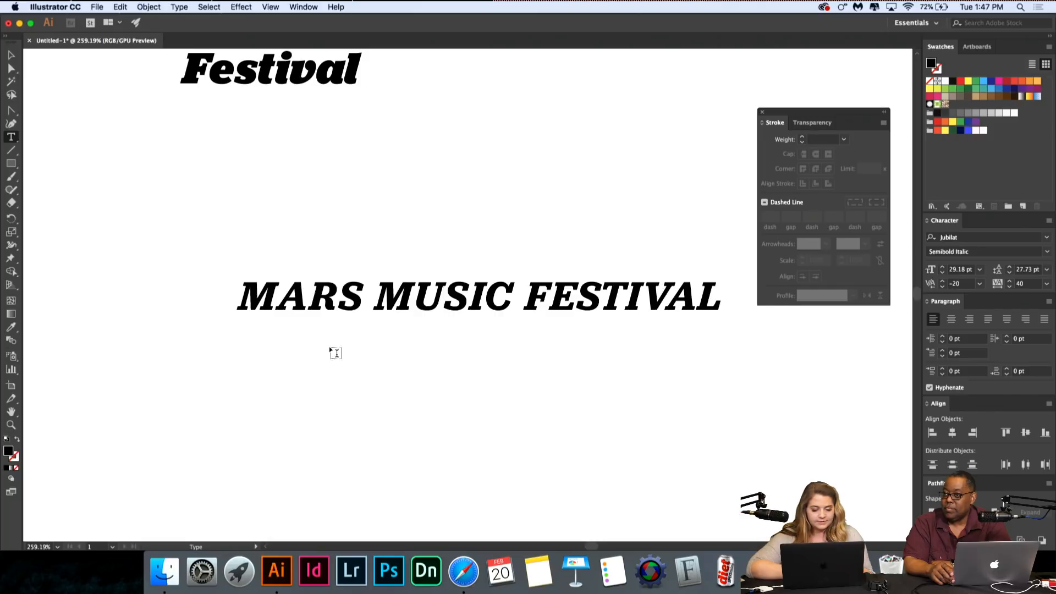
# Step: Move the all-caps MARS MUSIC FESTIVAL line up beside the last line of the stacked lettering
pyautogui.scroll(-3, 330, 350)
pyautogui.click(11, 55)
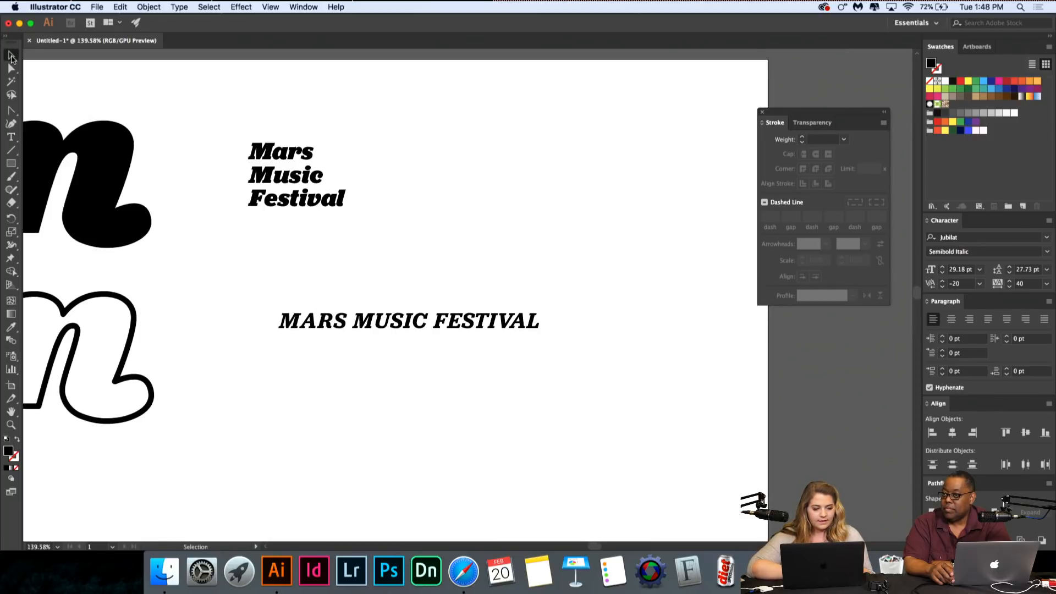
pyautogui.moveTo(362, 326); pyautogui.dragTo(447, 194)
# Step: Duplicate the solid m logo into the space beside the outlined m, below the lettering
pyautogui.scroll(-3, 427, 301)
pyautogui.click(260, 231)
pyautogui.moveTo(260, 231); pyautogui.dragTo(438, 323)
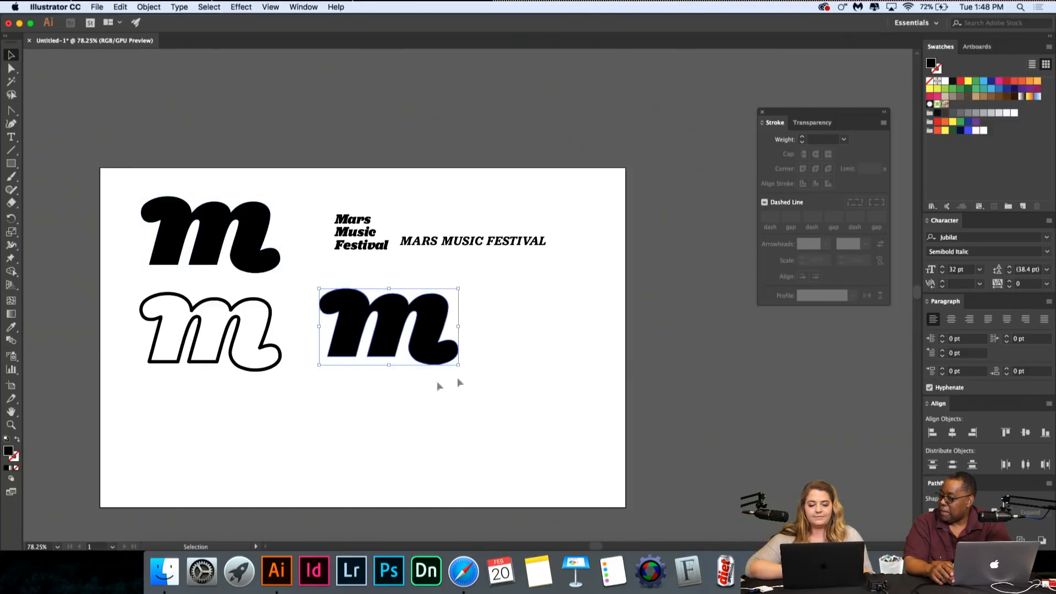
# Step: Duplicate the all-caps MARS MUSIC FESTIVAL line beside the lower solid m and set the copy in FreightSans Pro Book
pyautogui.click(493, 350)
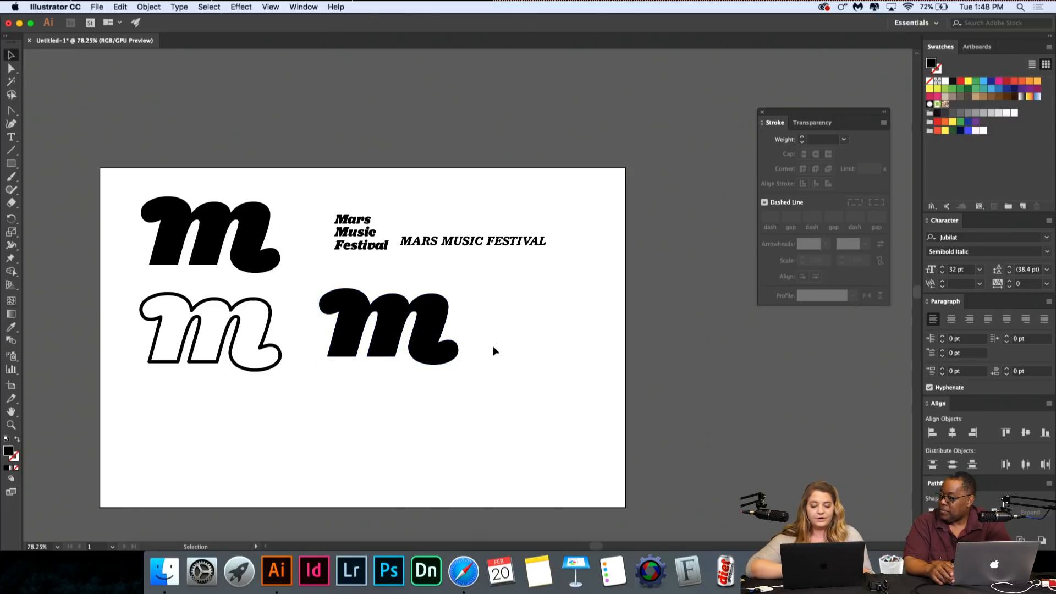
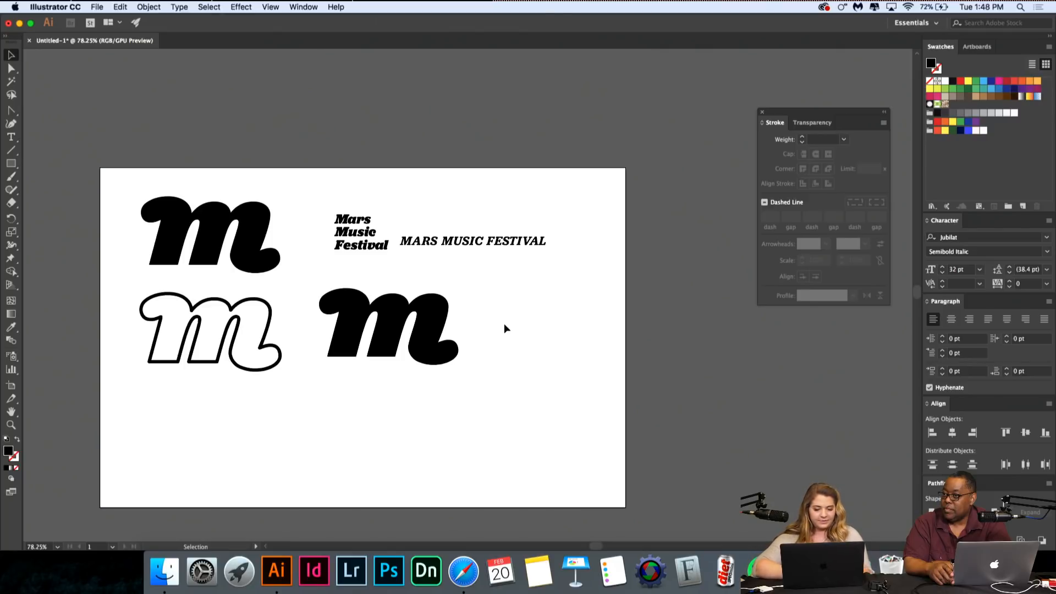
pyautogui.moveTo(518, 244); pyautogui.dragTo(576, 316)
pyautogui.doubleClick(575, 313)
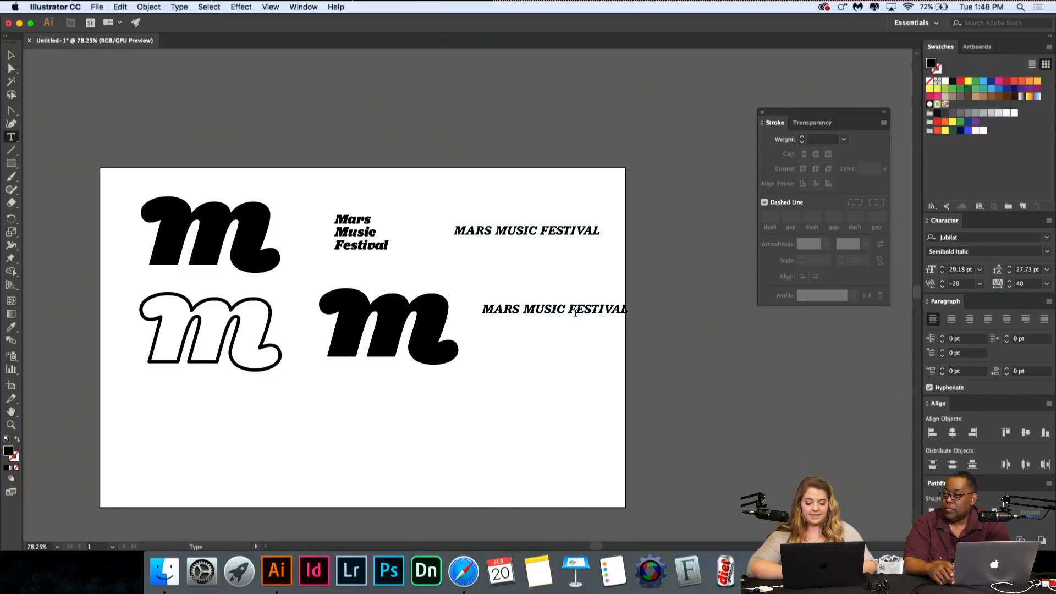
pyautogui.tripleClick(574, 312)
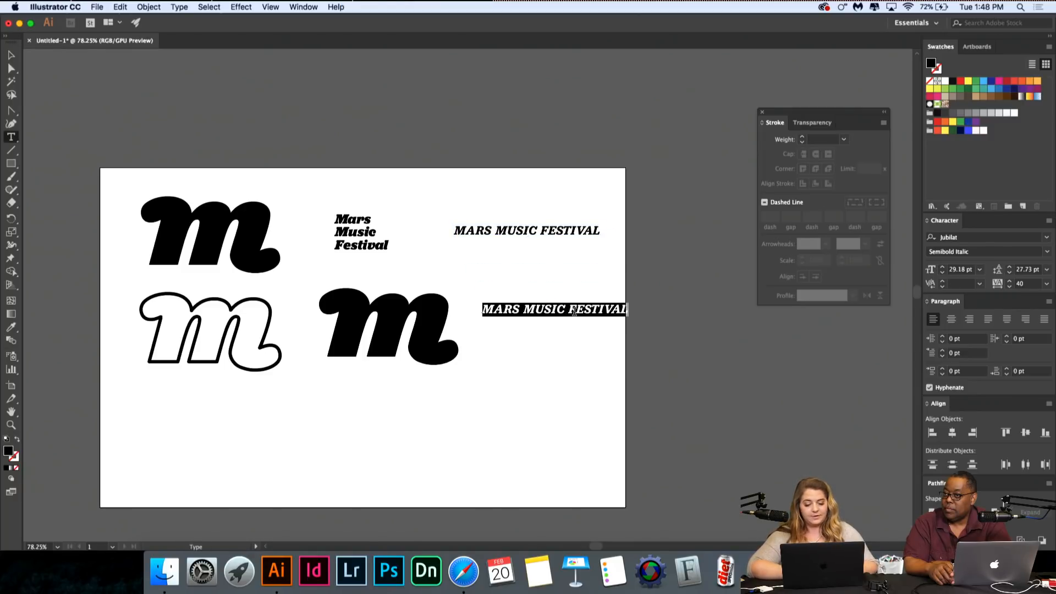
pyautogui.click(1032, 237)
pyautogui.write('freig')
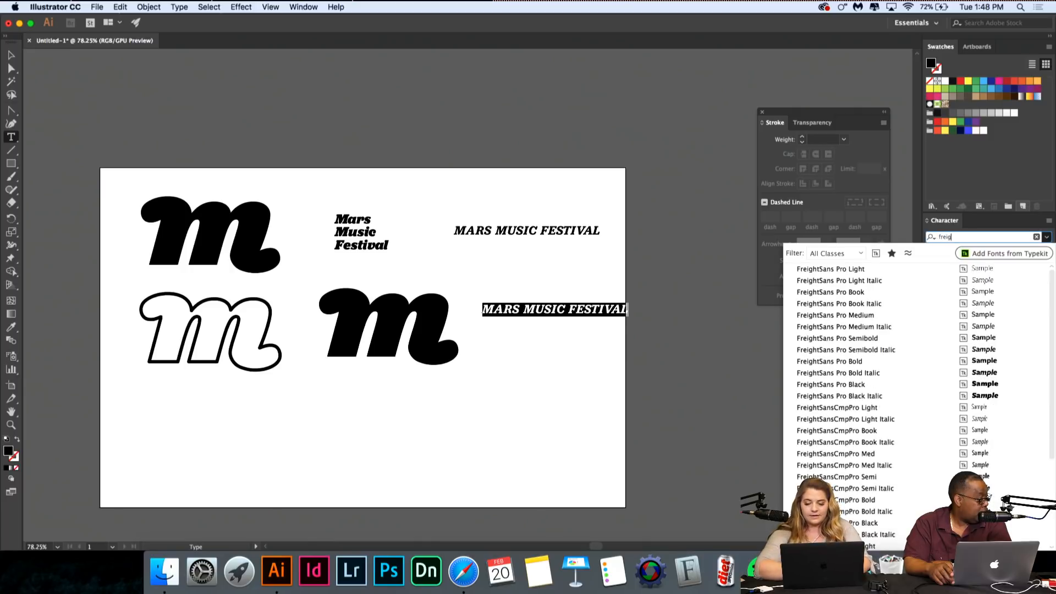
pyautogui.write('ht sans')
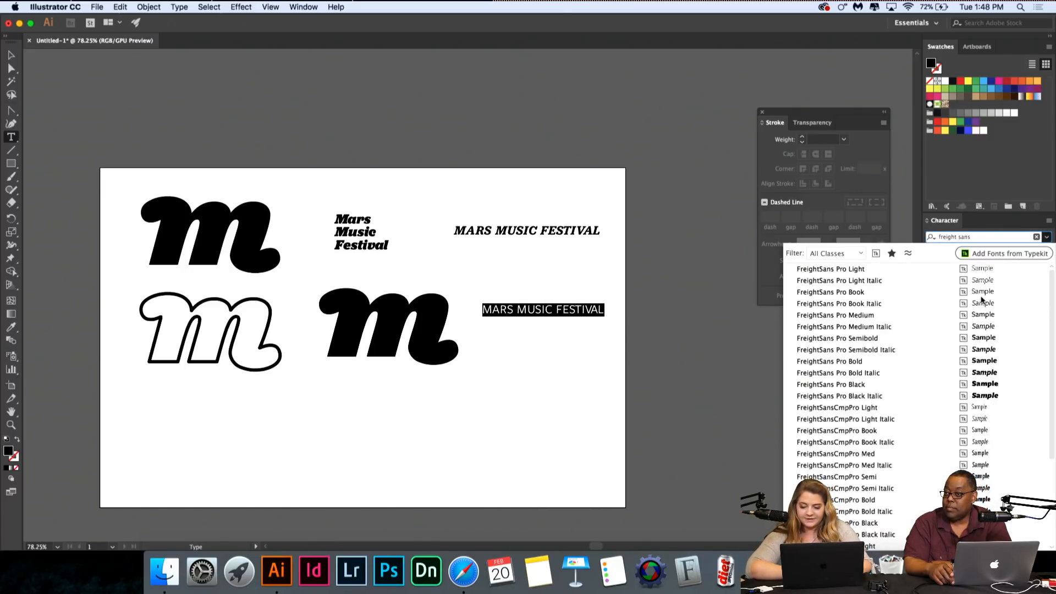
pyautogui.click(981, 295)
pyautogui.scroll(2, 501, 286)
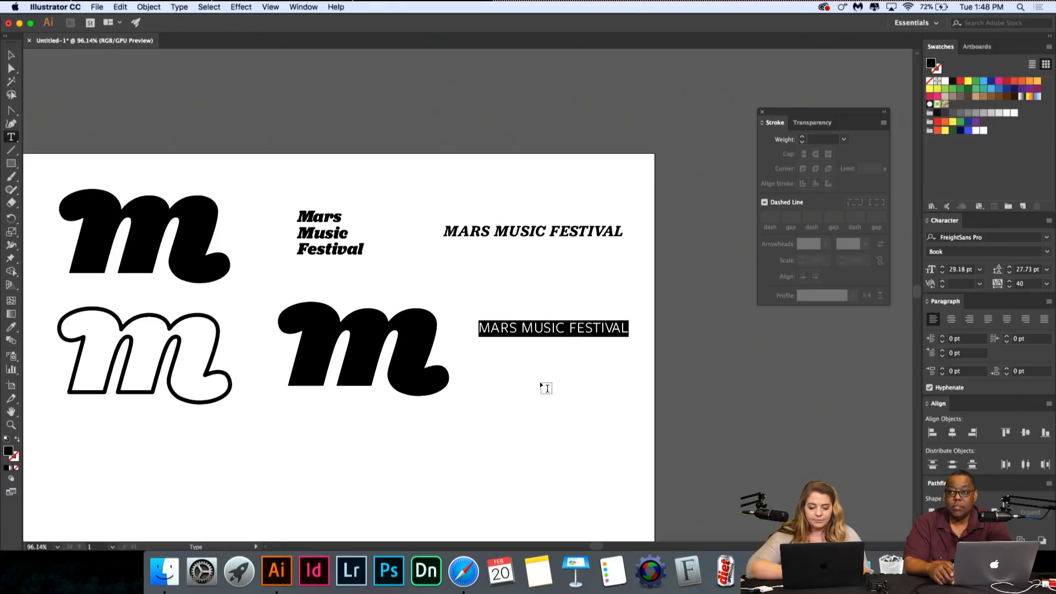
pyautogui.click(556, 328)
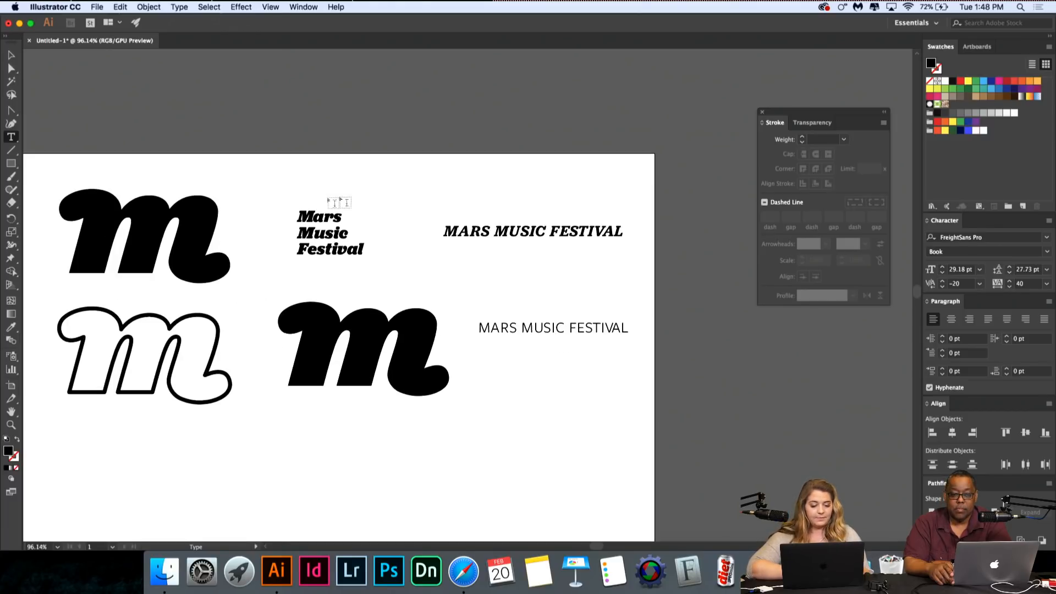
# Step: Move the sans-serif MARS MUSIC FESTIVAL line beneath the lower solid m and change its weight to Bold
pyautogui.click(12, 53)
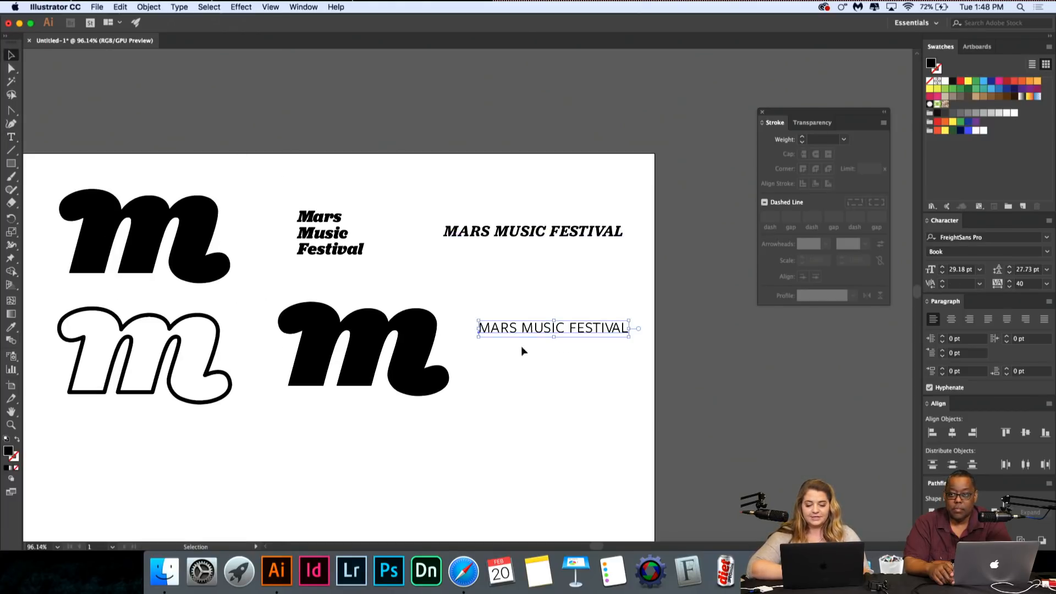
pyautogui.moveTo(523, 324); pyautogui.dragTo(335, 410)
pyautogui.tripleClick(336, 413)
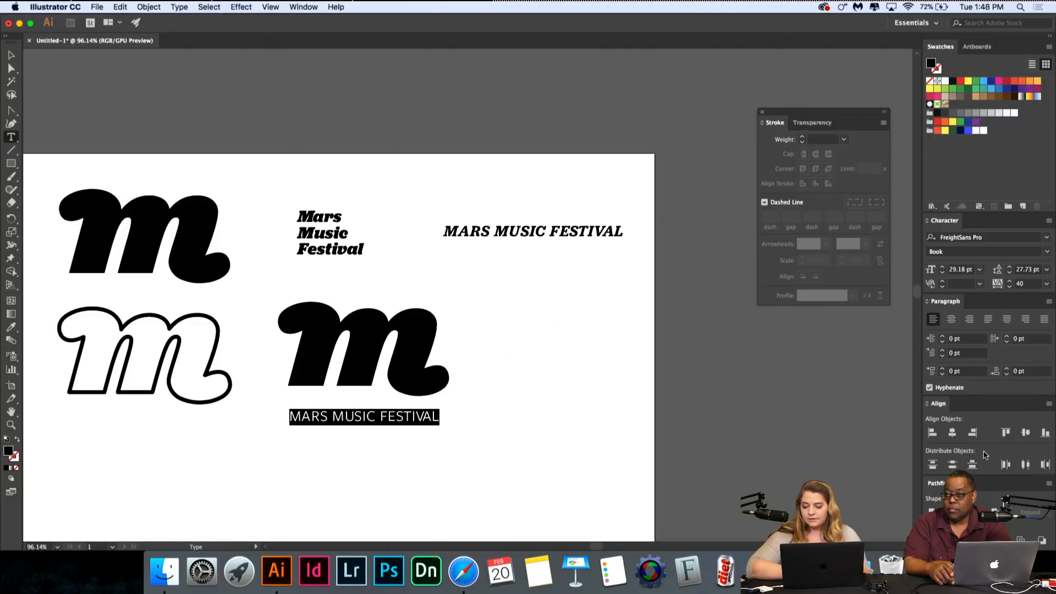
pyautogui.click(1046, 251)
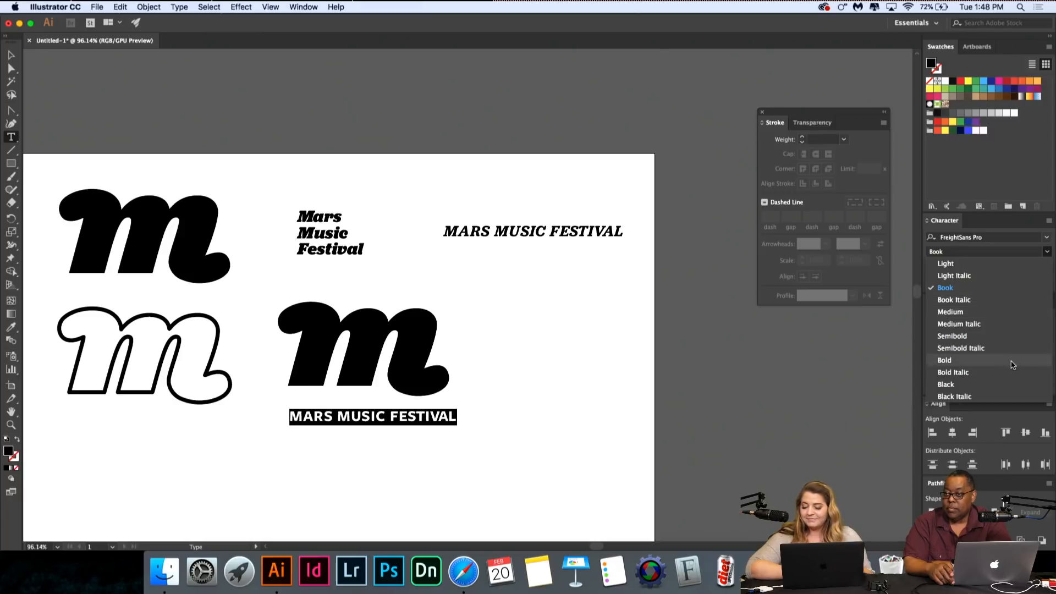
pyautogui.click(1013, 366)
pyautogui.click(394, 419)
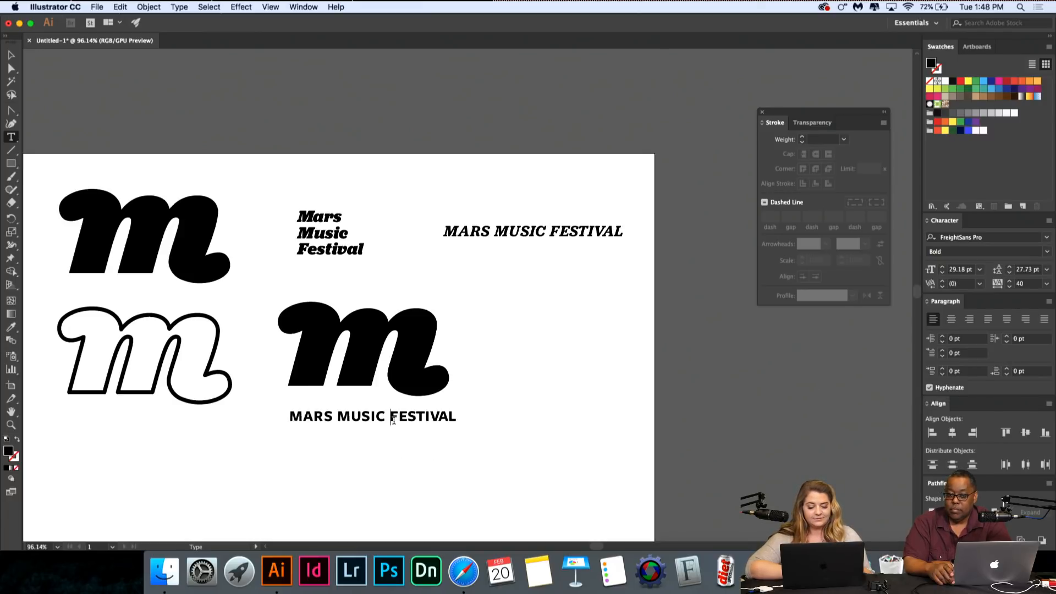
# Step: Reduce the font size of the sans-serif line beneath the m to 23 pt
pyautogui.press('super+a')
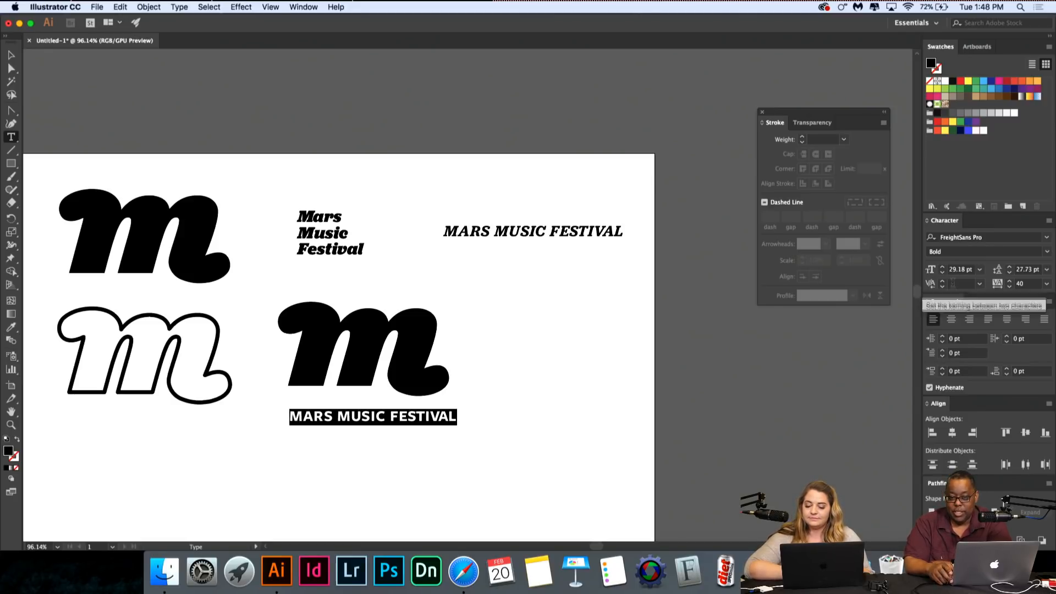
pyautogui.click(942, 272)
pyautogui.click(943, 272)
pyautogui.click(942, 272)
pyautogui.click(943, 273)
pyautogui.click(942, 272)
pyautogui.click(942, 273)
pyautogui.click(942, 273)
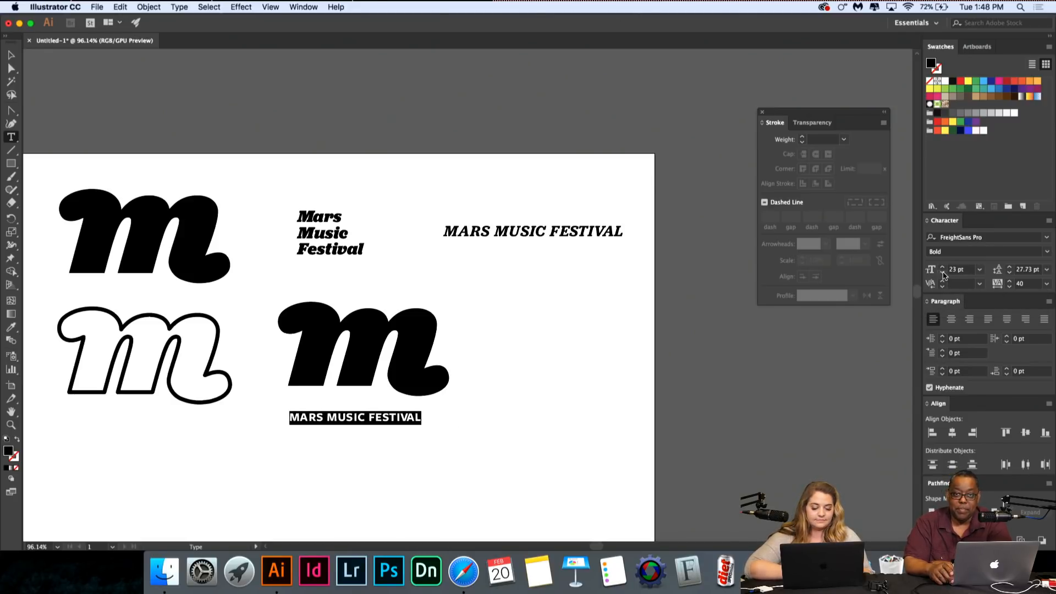
pyautogui.click(10, 54)
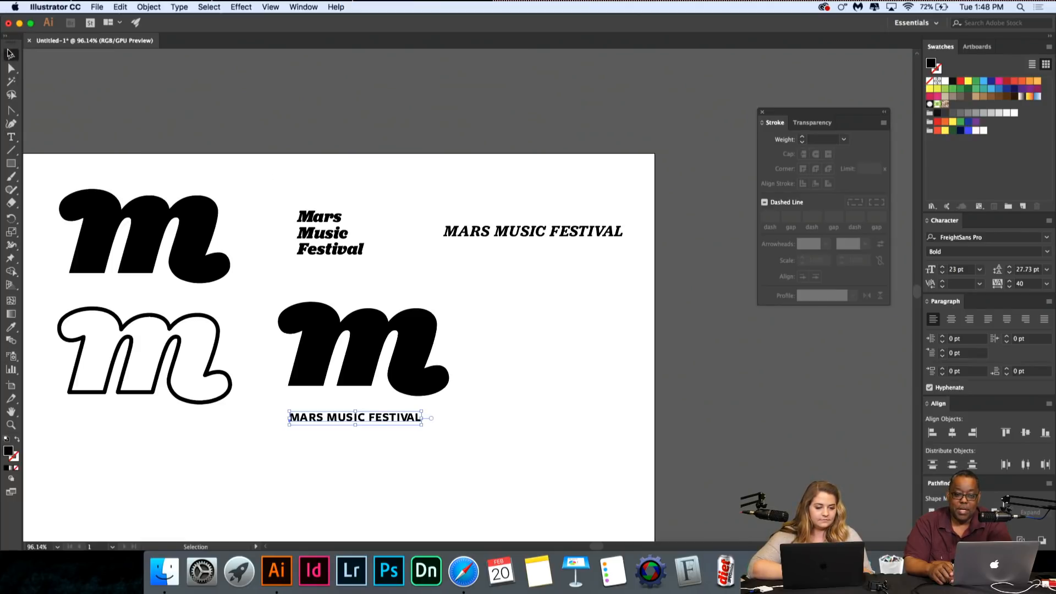
# Step: Show the rulers and place vertical guides at the left and right outer edges of the lower solid m
pyautogui.click(269, 7)
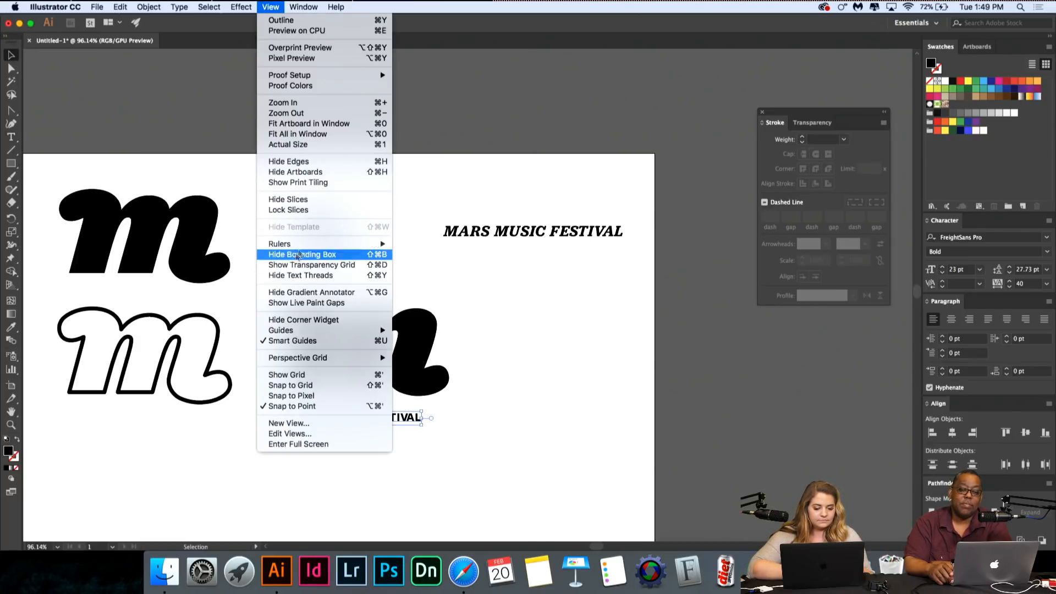
pyautogui.moveTo(286, 244)
pyautogui.click(421, 243)
pyautogui.click(535, 491)
pyautogui.scroll(-2, 517, 473)
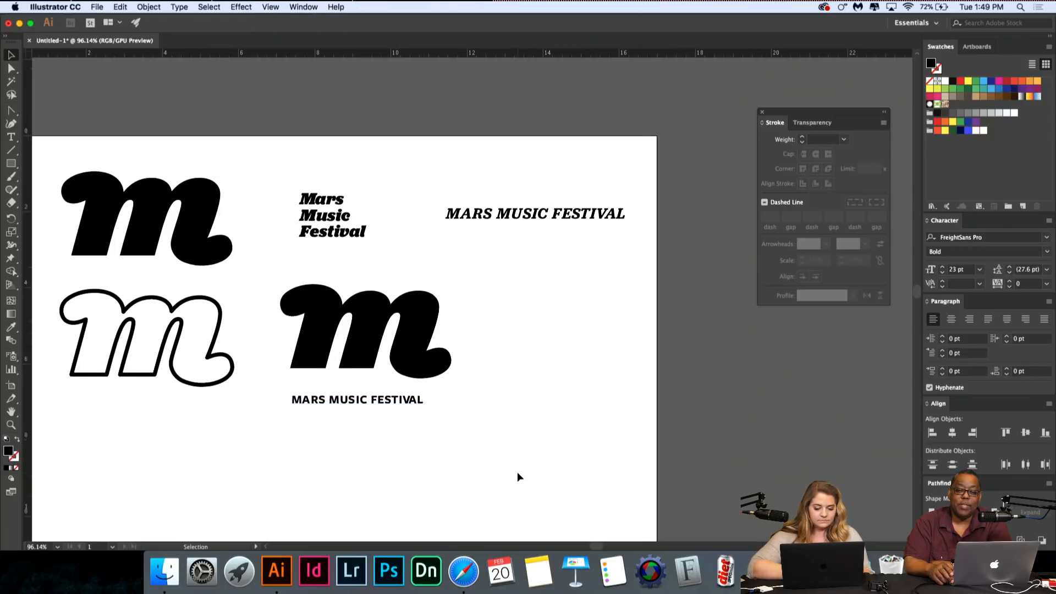
pyautogui.hscroll(-3, 517, 473)
pyautogui.scroll(5, 370, 384)
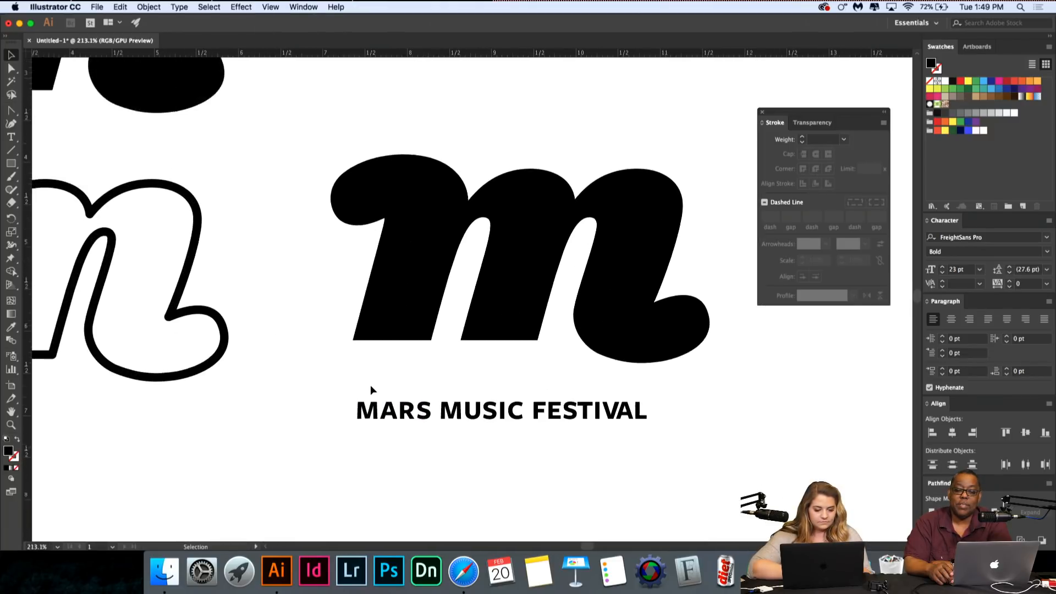
pyautogui.scroll(1, 370, 384)
pyautogui.moveTo(28, 338); pyautogui.dragTo(334, 345)
pyautogui.scroll(-2, 335, 345)
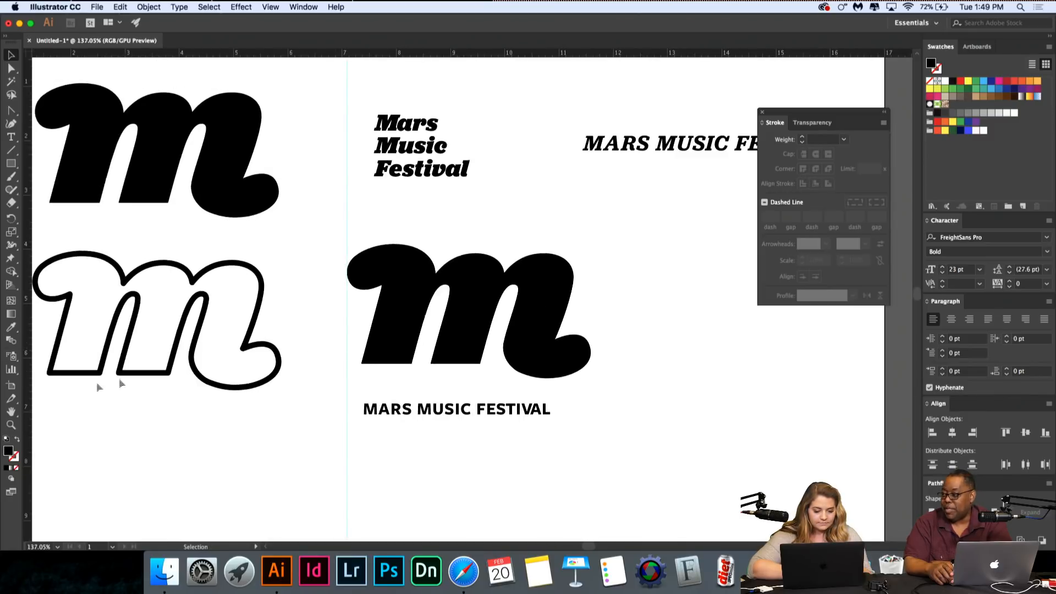
pyautogui.moveTo(29, 412); pyautogui.dragTo(592, 382)
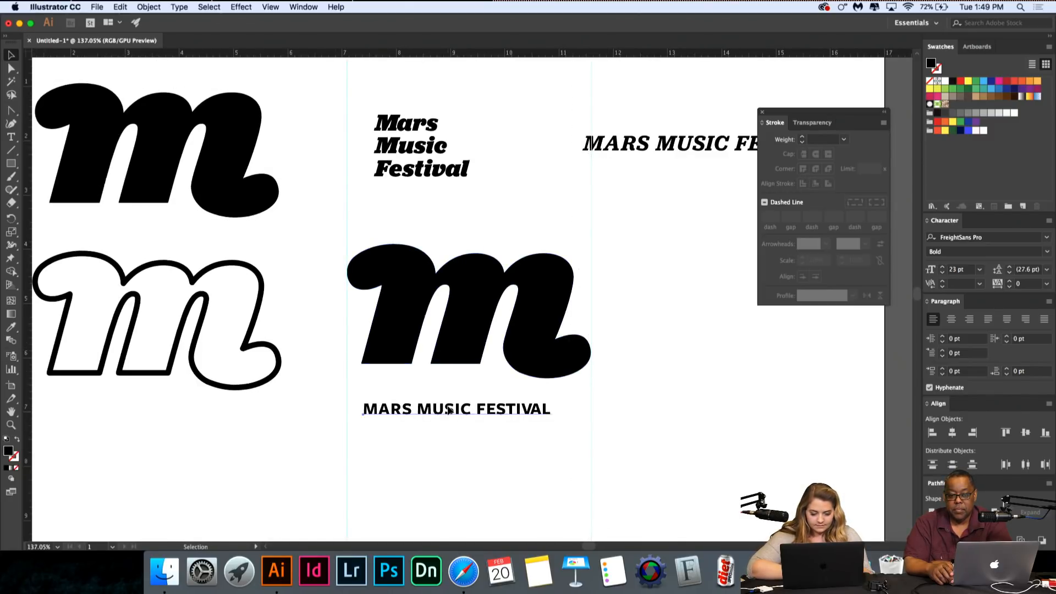
# Step: Align the sans-serif line with the left guide and scale it to about 29.86 pt so it reaches the right guide
pyautogui.click(479, 406)
pyautogui.moveTo(479, 406); pyautogui.dragTo(591, 441)
pyautogui.scroll(4, 590, 441)
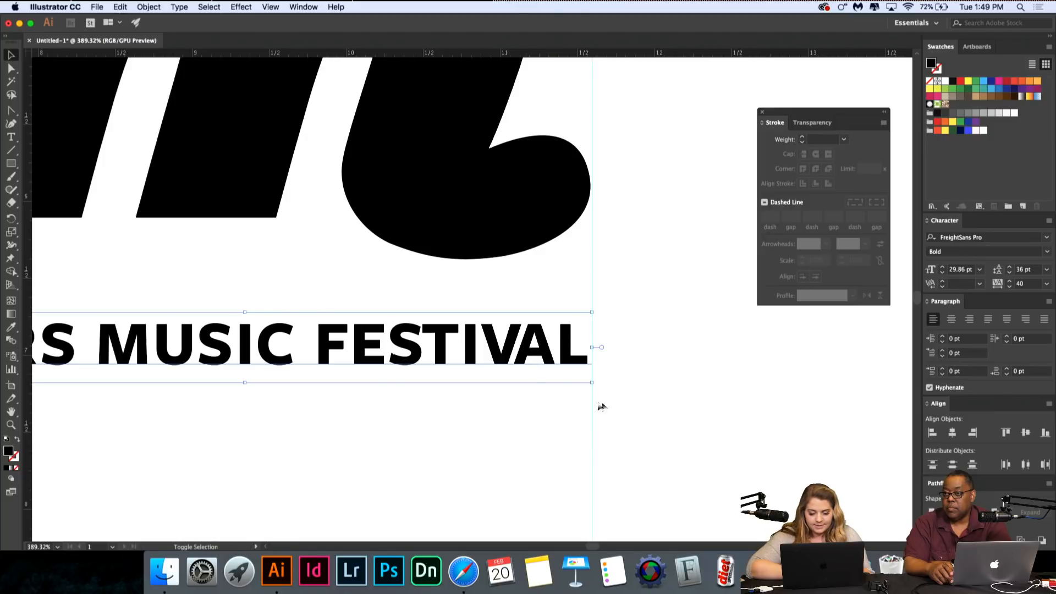
pyautogui.scroll(-2, 594, 386)
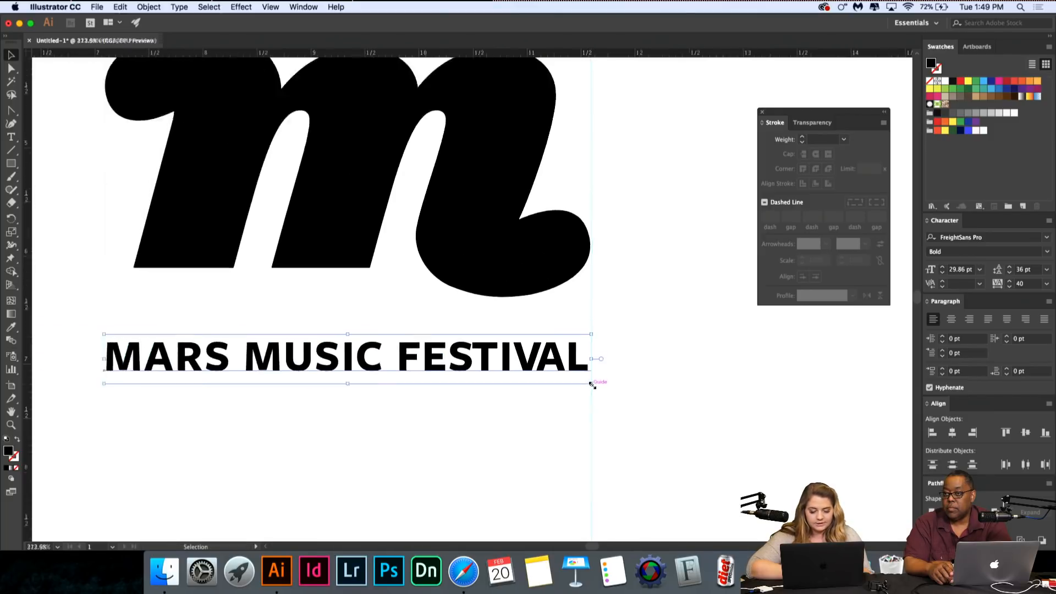
# Step: Increase the tracking of the whole sans-serif line to 140
pyautogui.press('t')
pyautogui.tripleClick(548, 371)
pyautogui.hotkey('alt', 'Right')
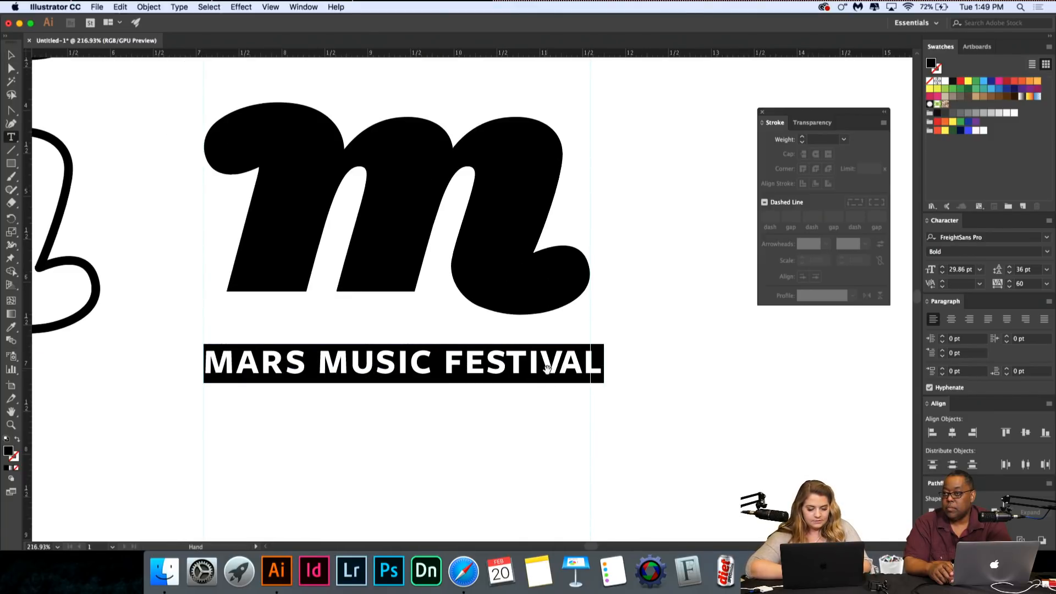
pyautogui.click(547, 369)
pyautogui.tripleClick(548, 369)
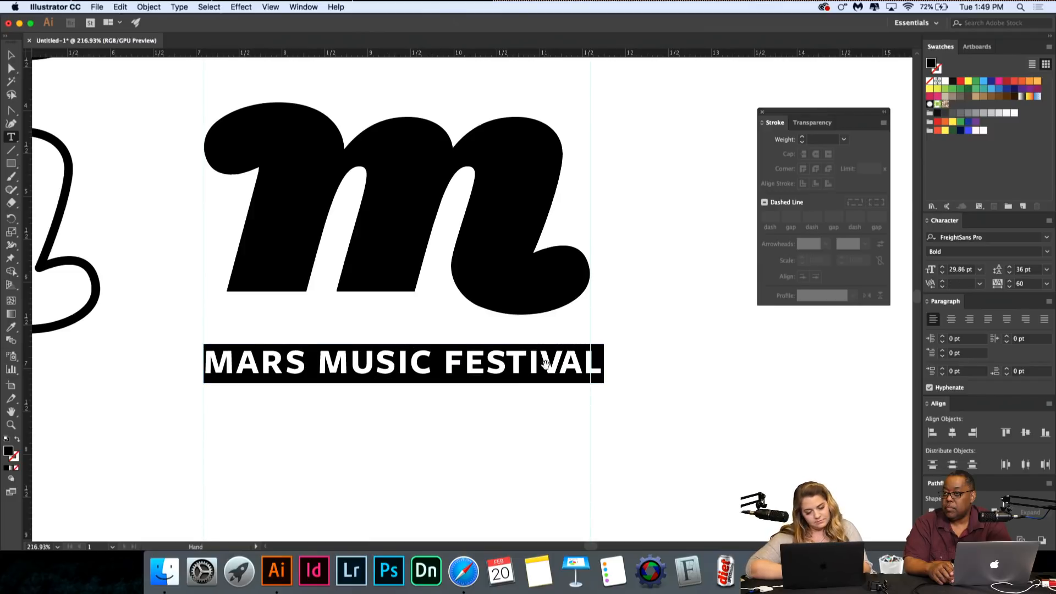
pyautogui.hotkey('alt', 'Right')
pyautogui.hotkey('alt', 'Right')
pyautogui.hotkey('alt', 'Right')
pyautogui.hotkey('alt', 'Right')
pyautogui.click(541, 374)
# Step: Scale the widely tracked line down to about 25.8 pt so it fits the width between the two guides
pyautogui.click(10, 55)
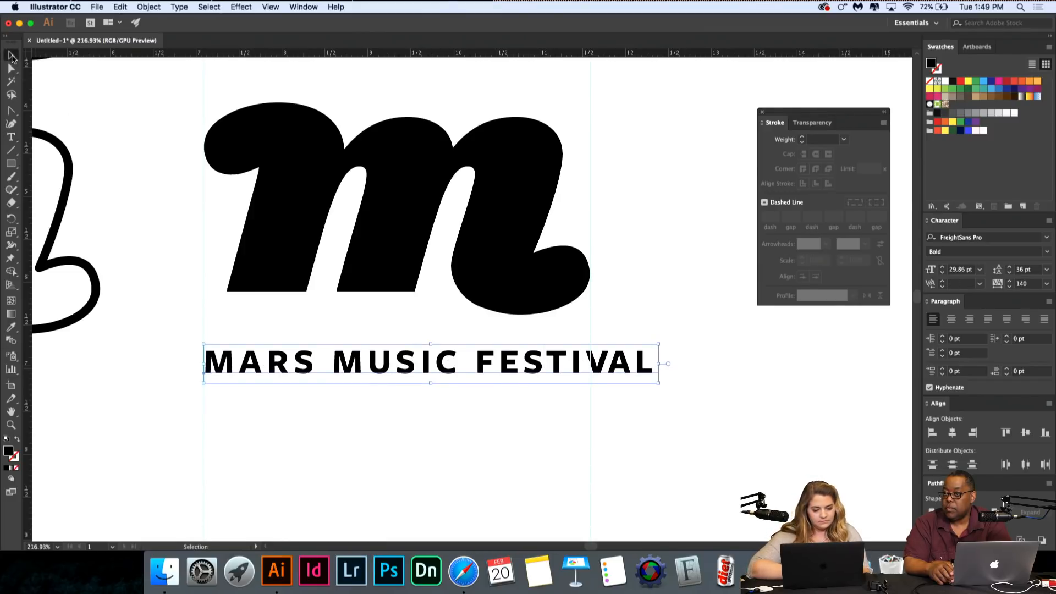
pyautogui.moveTo(661, 346); pyautogui.dragTo(632, 353)
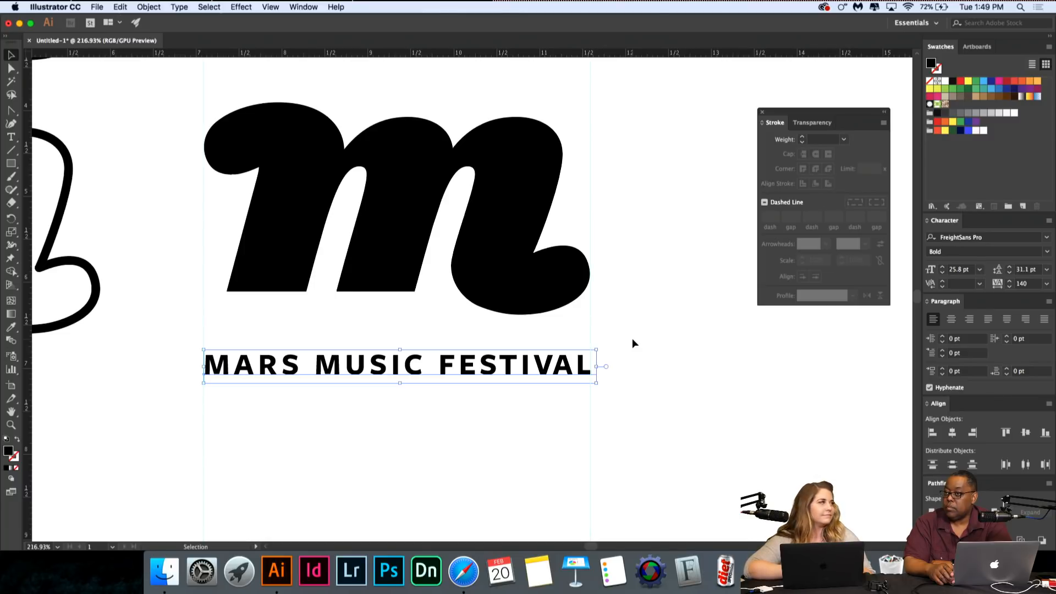
pyautogui.click(595, 445)
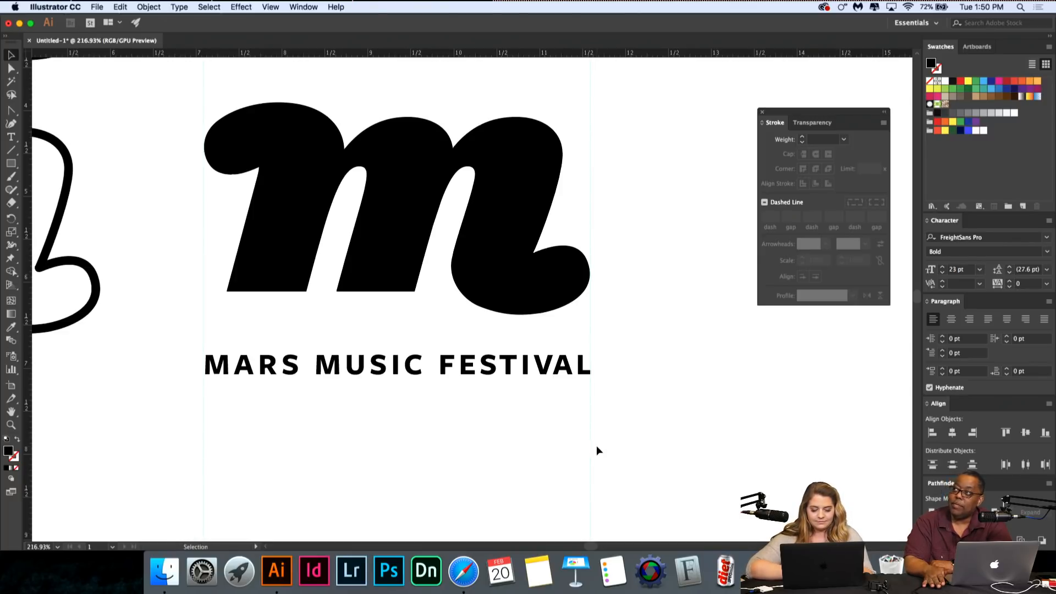
# Step: Nudge the sans-serif line up to narrow the gap beneath the solid m
pyautogui.scroll(-2, 596, 446)
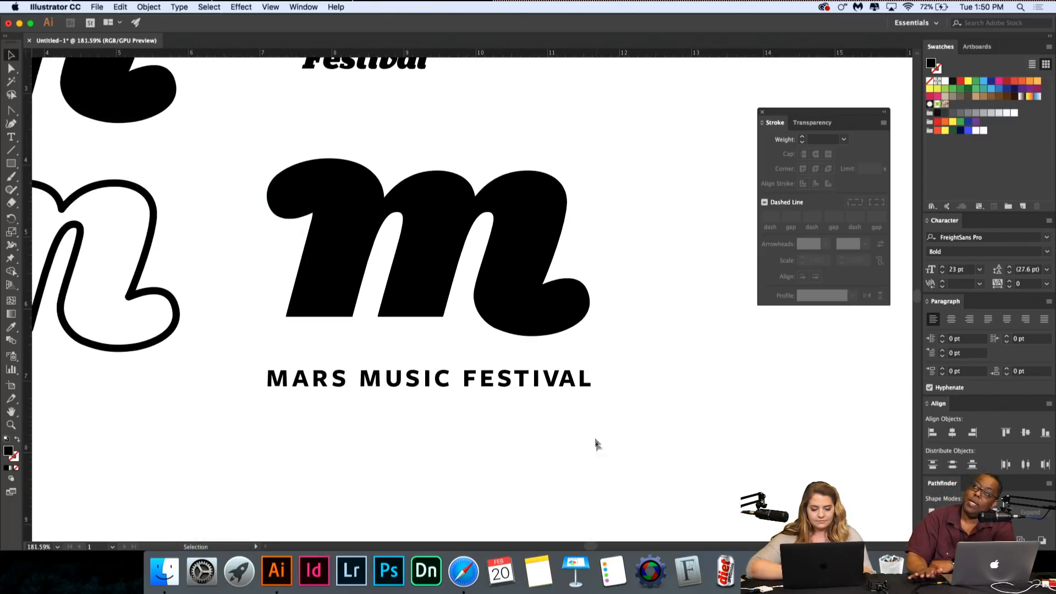
pyautogui.click(574, 386)
pyautogui.press('Up')
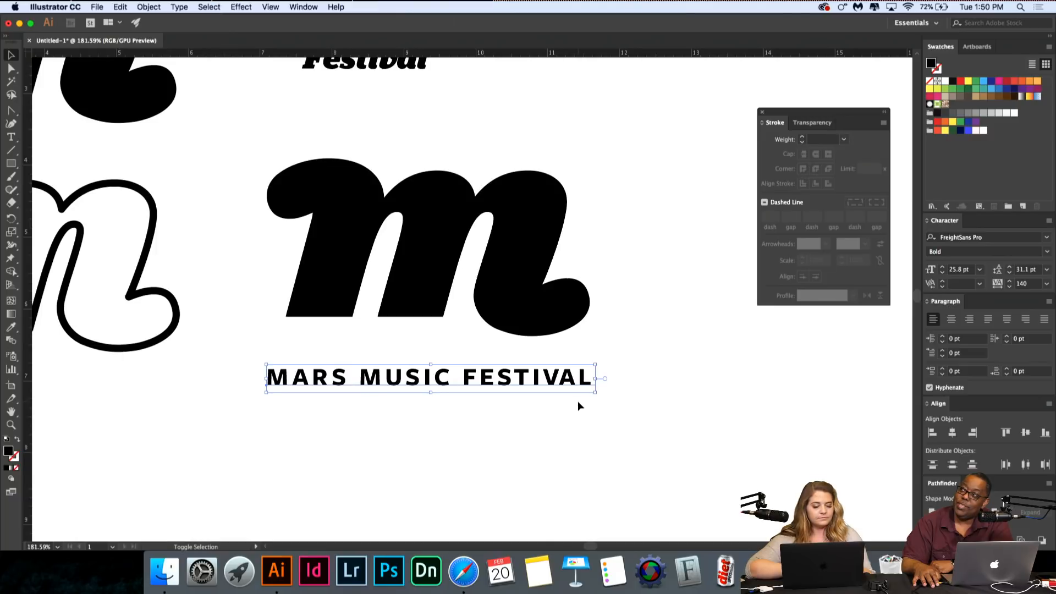
pyautogui.hotkey('shift', 'Up')
pyautogui.hotkey('shift', 'Up')
pyautogui.hotkey('shift', 'Down')
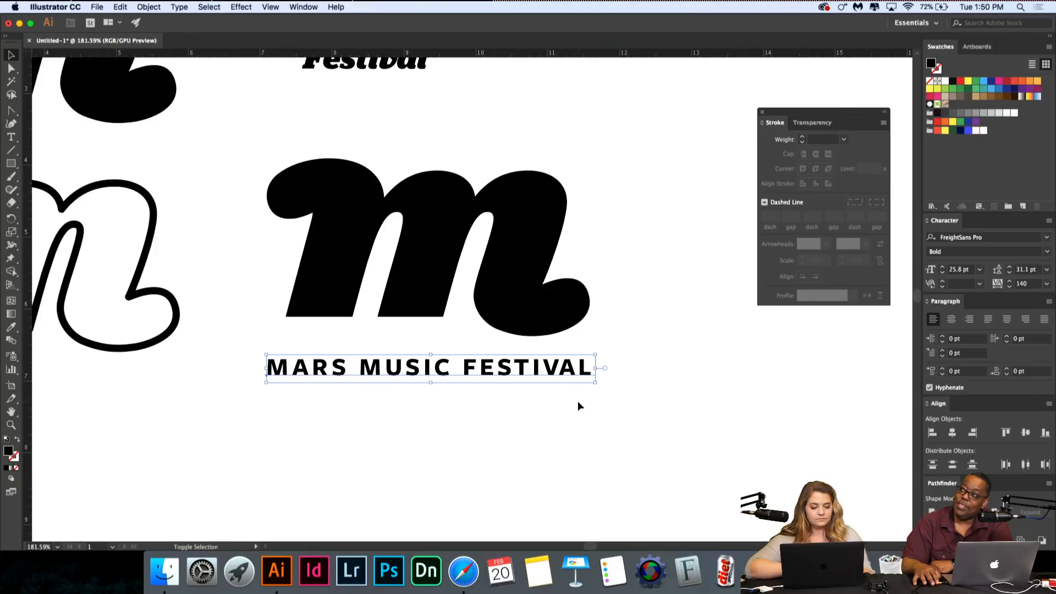
# Step: Preview lighter FreightSans Pro weights on the line beneath the m, keep Bold, and review the lockup on the full artboard
pyautogui.doubleClick(525, 364)
pyautogui.press('super+a')
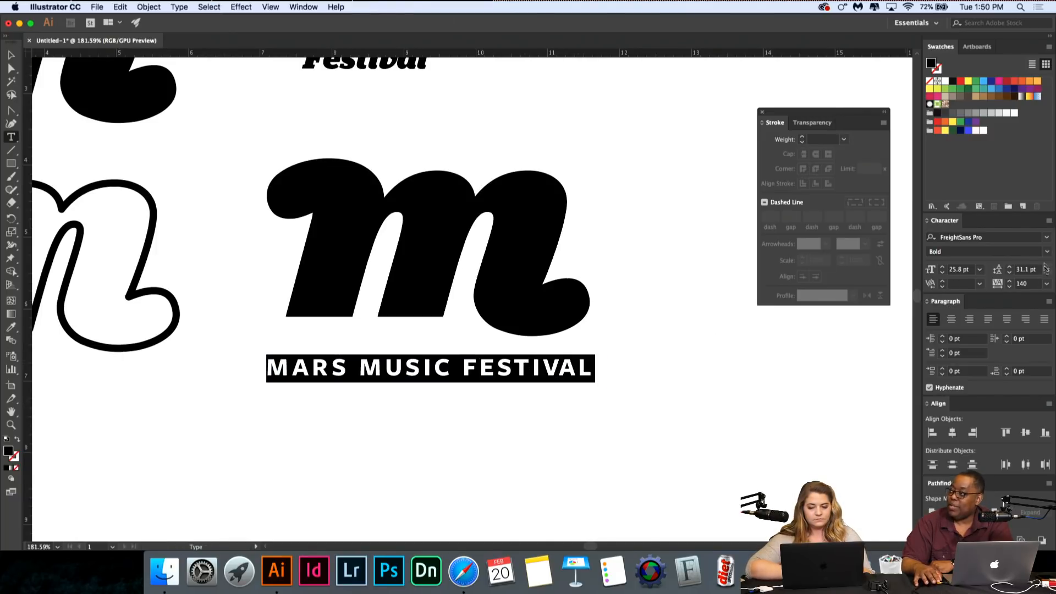
pyautogui.click(989, 252)
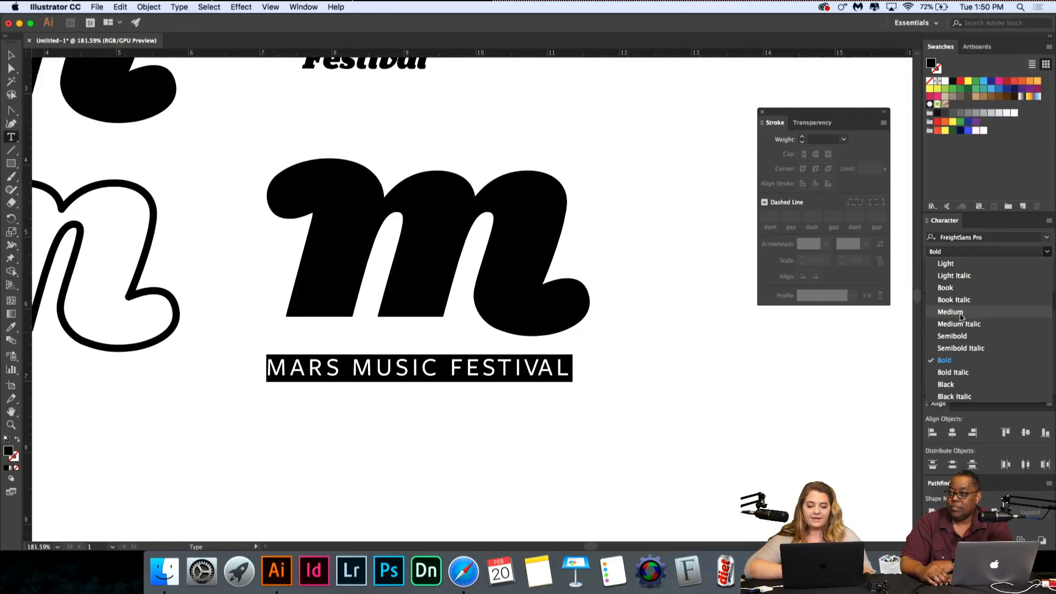
pyautogui.click(945, 360)
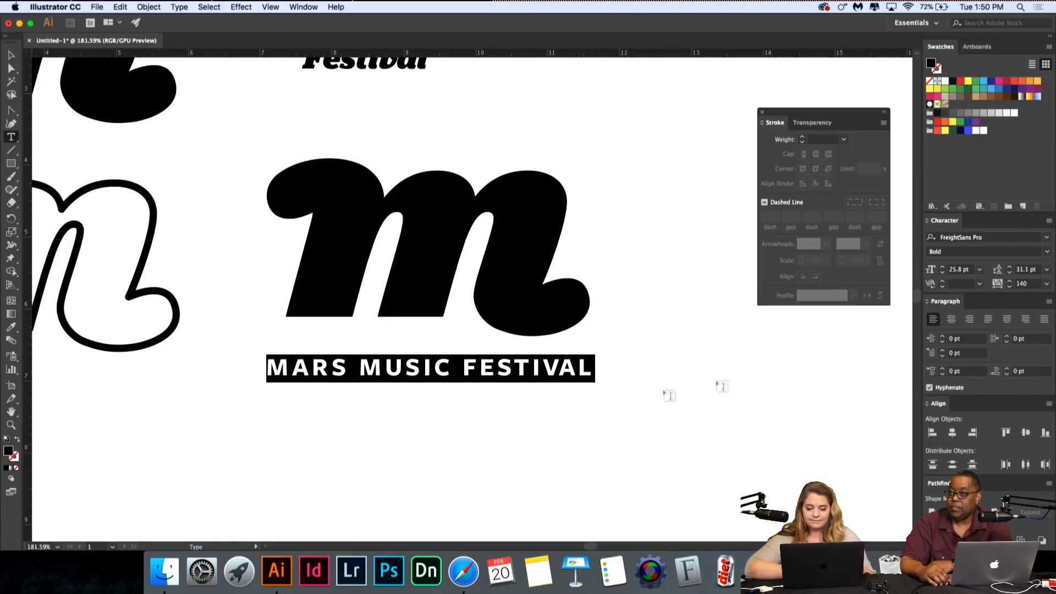
pyautogui.click(552, 371)
pyautogui.press('super+0')
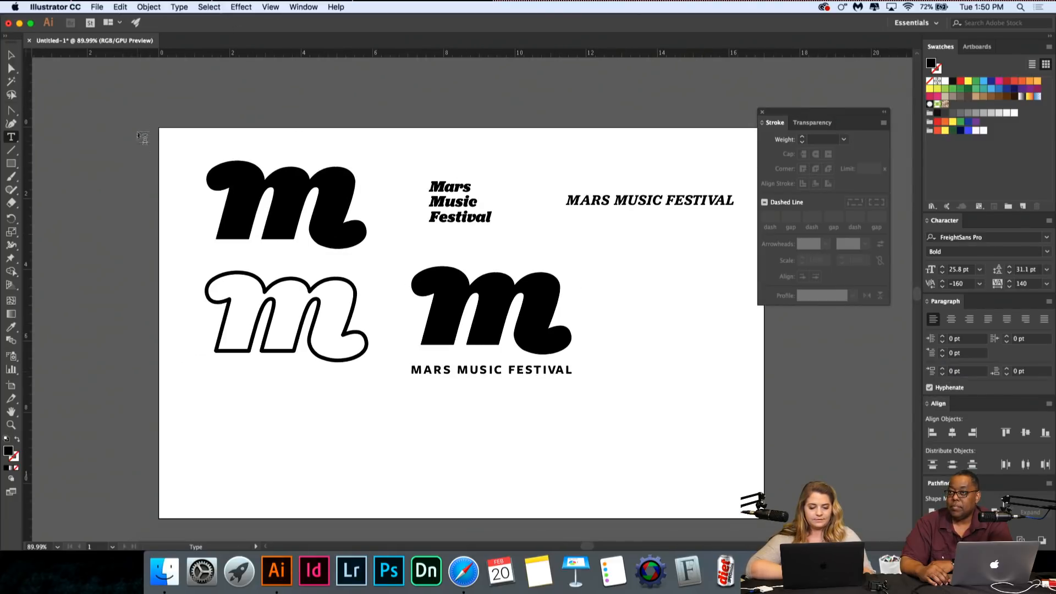
pyautogui.click(11, 55)
pyautogui.click(352, 392)
pyautogui.scroll(1, 481, 496)
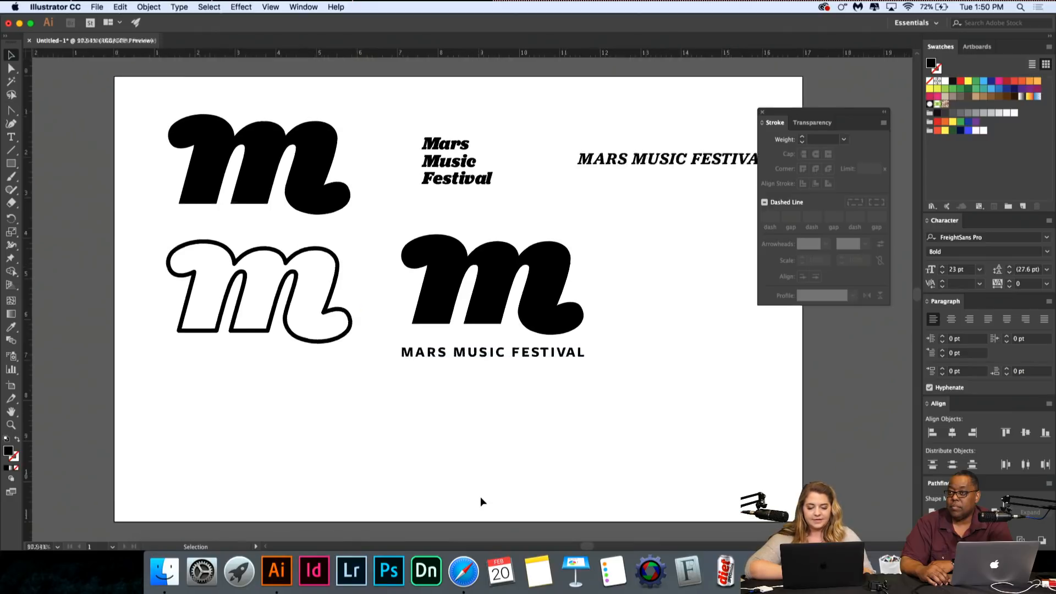
# Step: Scale the sans-serif line beneath the solid m down to about 21.95 pt
pyautogui.scroll(3, 476, 452)
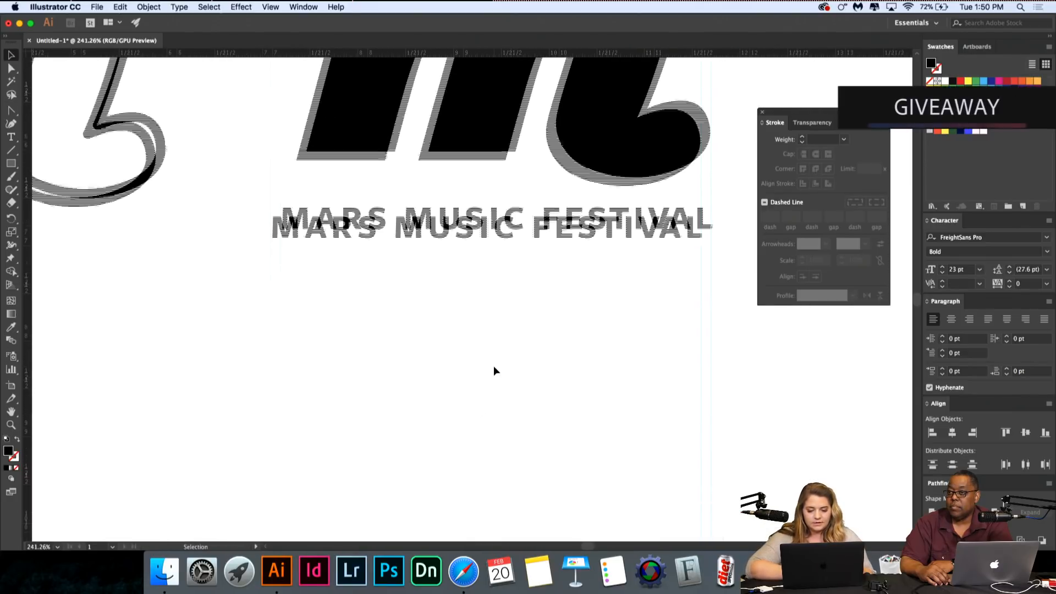
pyautogui.click(677, 224)
pyautogui.moveTo(708, 216); pyautogui.dragTo(681, 215)
# Step: Align the sans-serif line and the solid m above it on their horizontal centers, and hide the guides
pyautogui.scroll(-1, 681, 215)
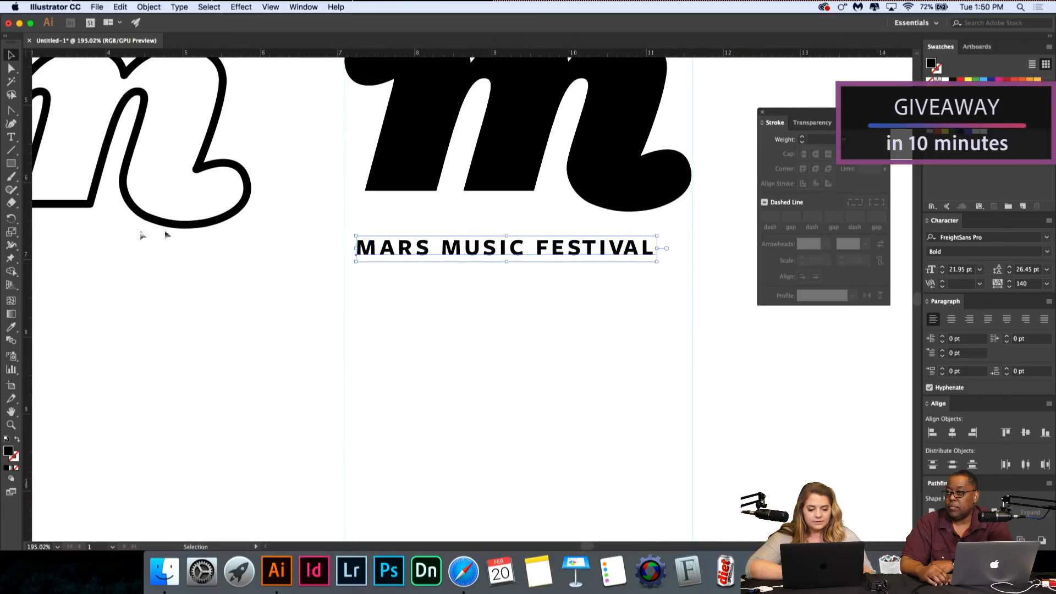
pyautogui.scroll(-2, 575, 224)
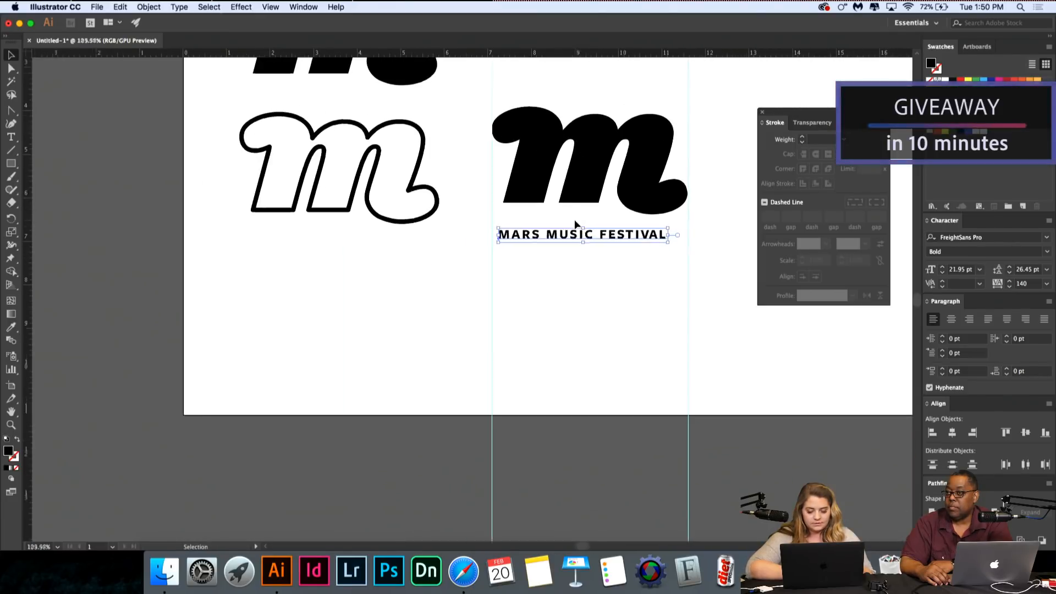
pyautogui.keyDown('shift'); pyautogui.click(595, 158); pyautogui.keyUp('shift')
pyautogui.click(951, 433)
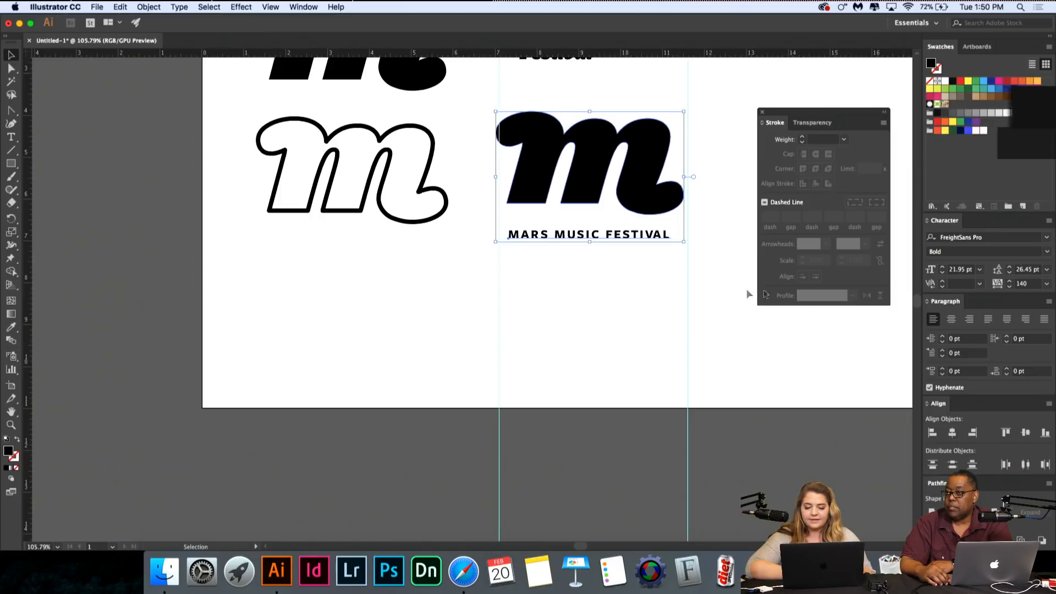
pyautogui.click(714, 288)
pyautogui.press('super+semicolon')
pyautogui.scroll(-3, 671, 289)
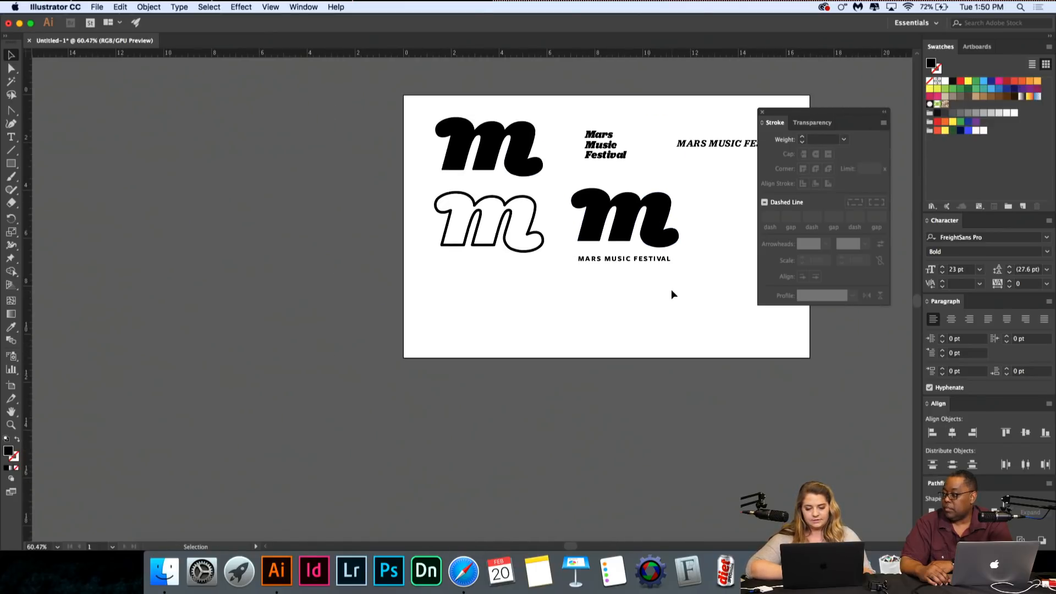
# Step: Nudge the sans-serif line down to widen the gap beneath the solid m
pyautogui.scroll(2, 671, 290)
pyautogui.click(650, 254)
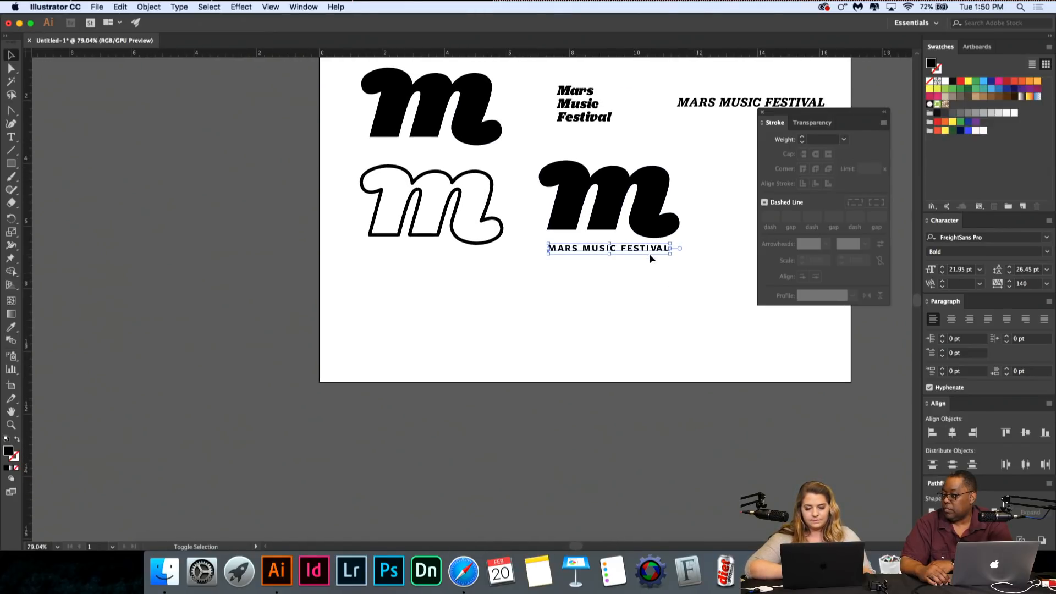
pyautogui.hotkey('shift', 'Down')
pyautogui.click(651, 272)
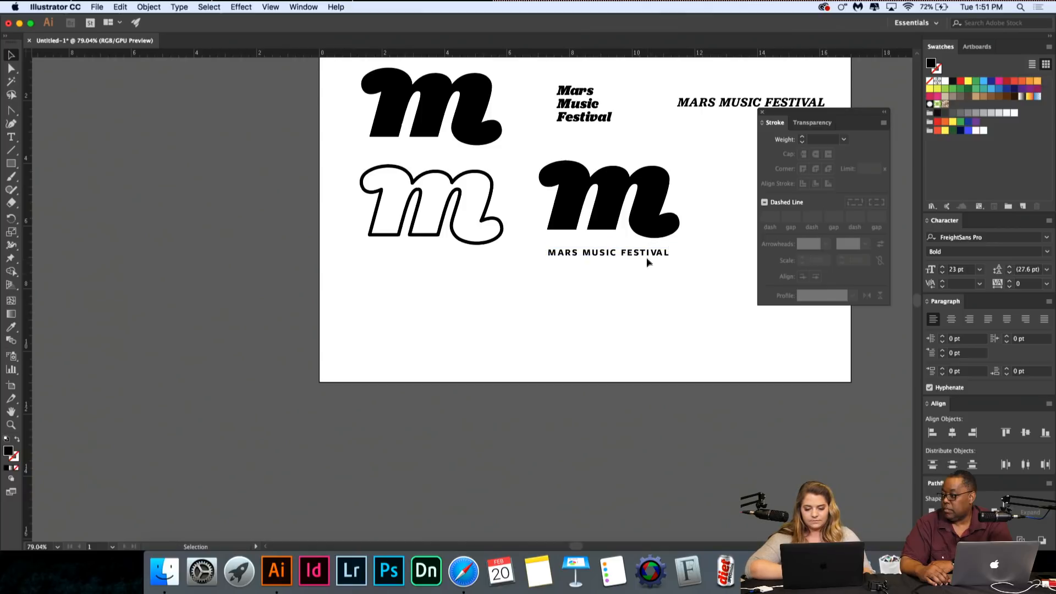
# Step: Change the whole sans-serif line to the Semibold weight and increase its tracking to 240
pyautogui.doubleClick(646, 256)
pyautogui.press('super+a')
pyautogui.click(1047, 251)
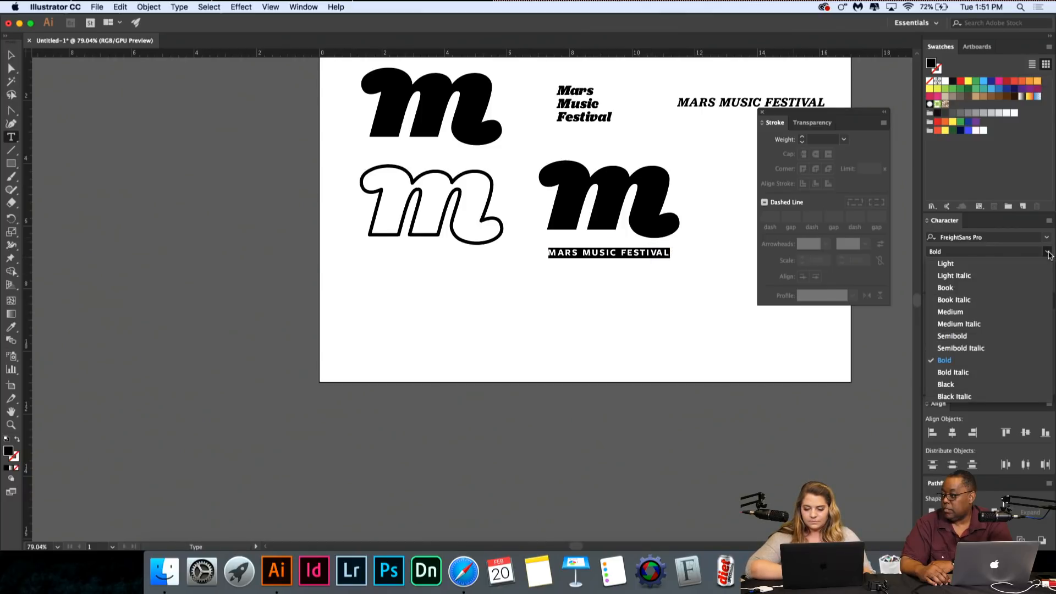
pyautogui.click(952, 405)
pyautogui.hotkey('alt', 'Right')
pyautogui.hotkey('alt', 'Right')
pyautogui.hotkey('alt', 'Right')
pyautogui.hotkey('alt', 'Right')
pyautogui.hotkey('alt', 'Right')
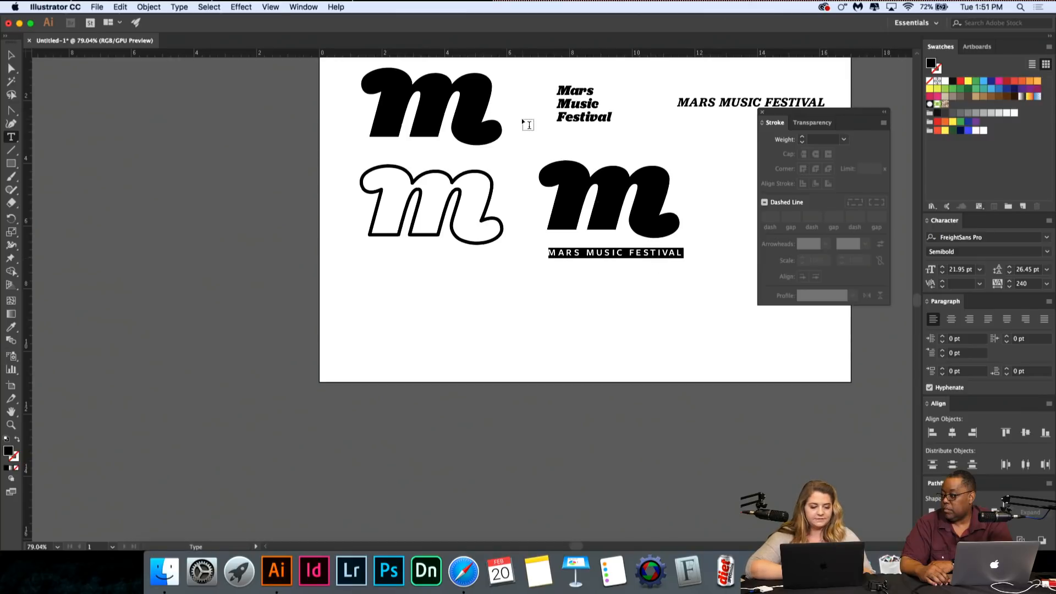
pyautogui.click(10, 58)
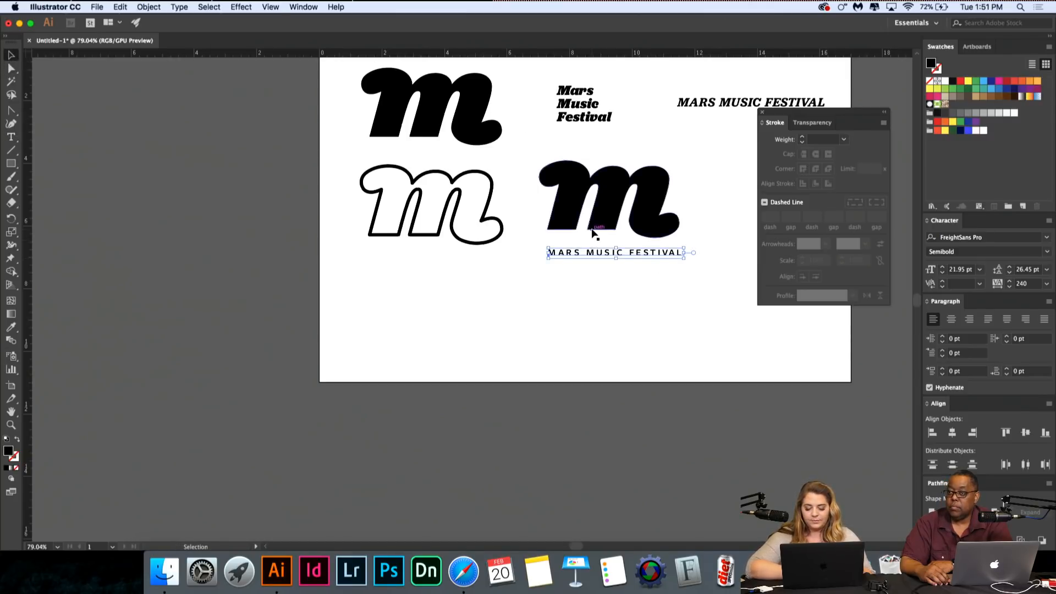
# Step: Center the Semibold line horizontally with the solid m and review the lockup on the full artboard
pyautogui.scroll(3, 589, 239)
pyautogui.keyDown('shift'); pyautogui.click(652, 203); pyautogui.keyUp('shift')
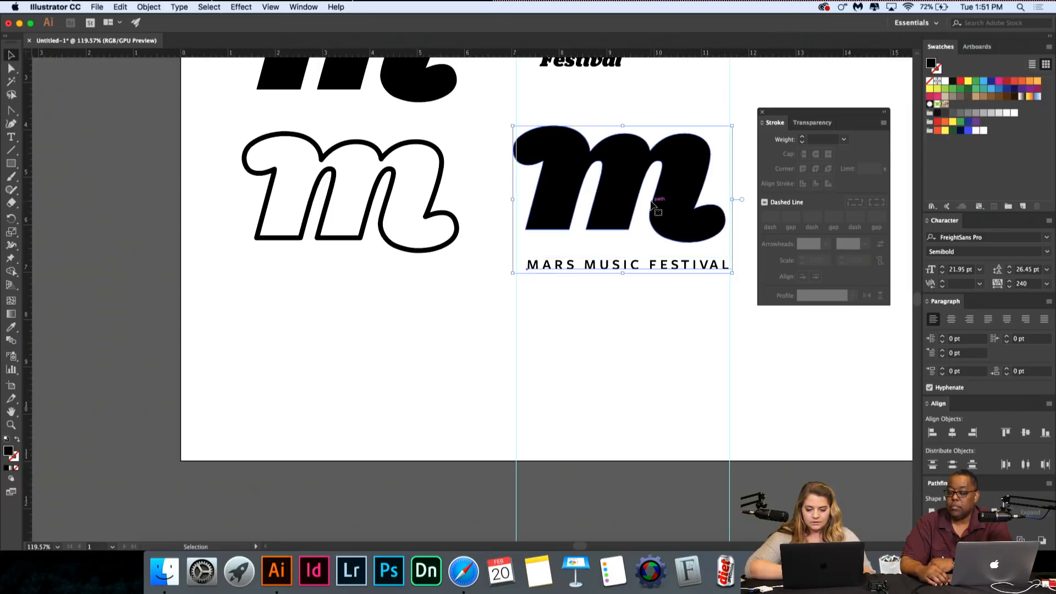
pyautogui.click(952, 433)
pyautogui.click(668, 395)
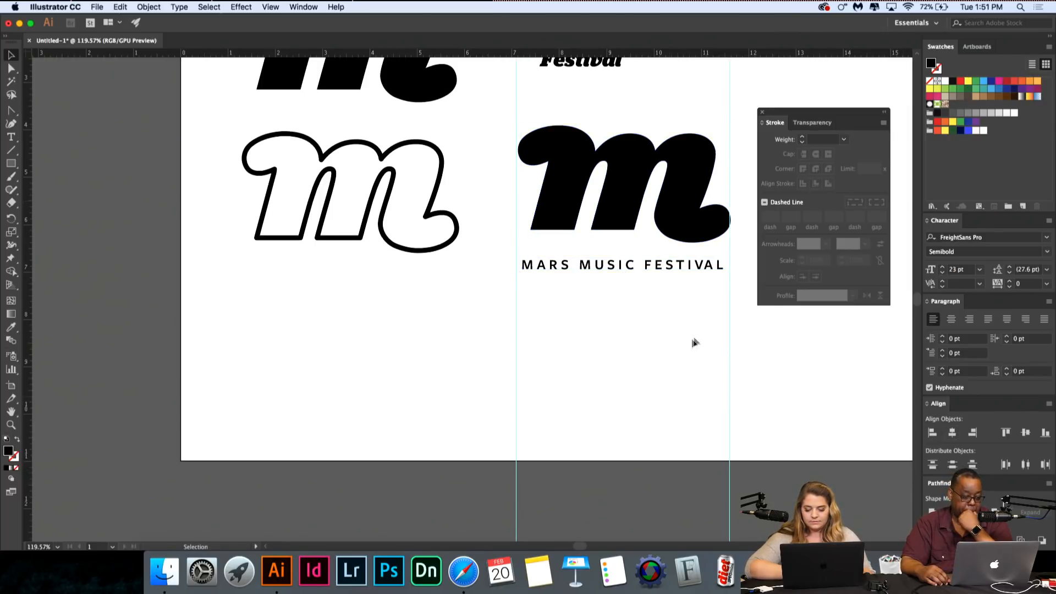
pyautogui.scroll(-4, 697, 332)
pyautogui.hscroll(3, 698, 332)
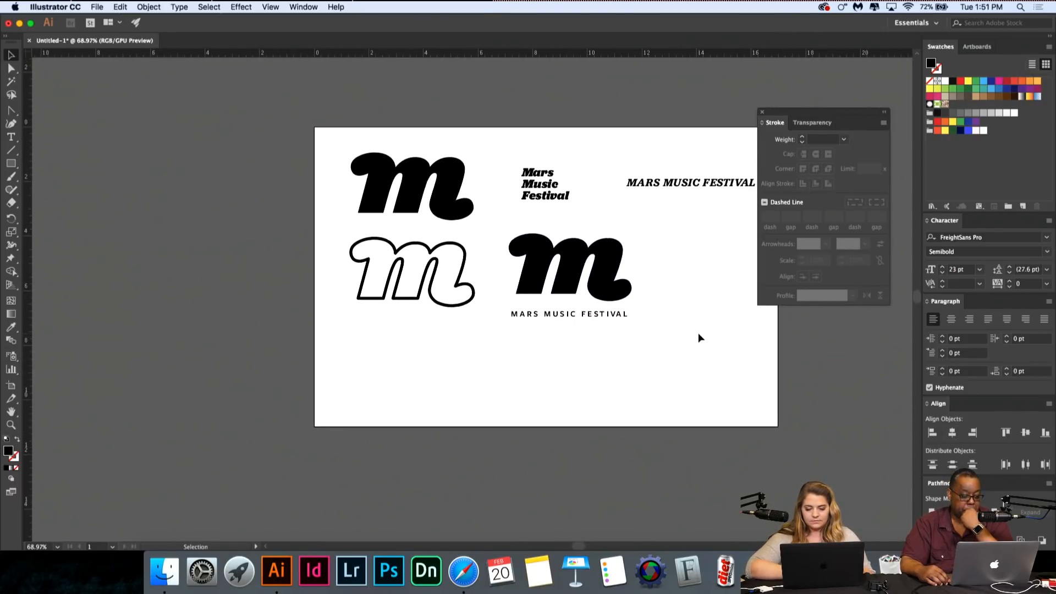
pyautogui.scroll(1, 698, 332)
pyautogui.scroll(4, 698, 332)
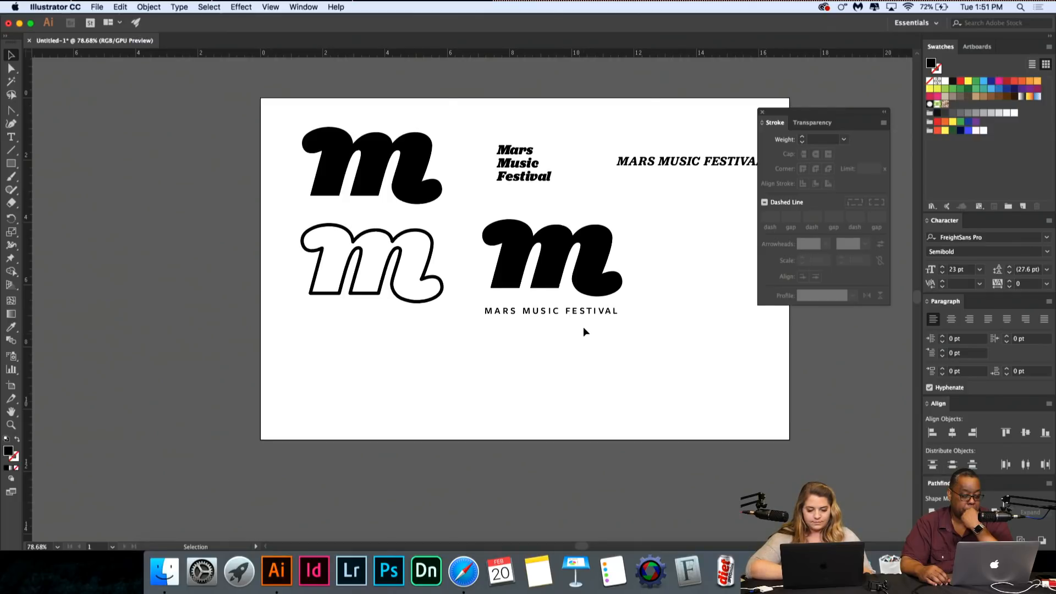
# Step: Reduce the sans-serif line's font size to 19 pt and increase its tracking to 280
pyautogui.tripleClick(535, 298)
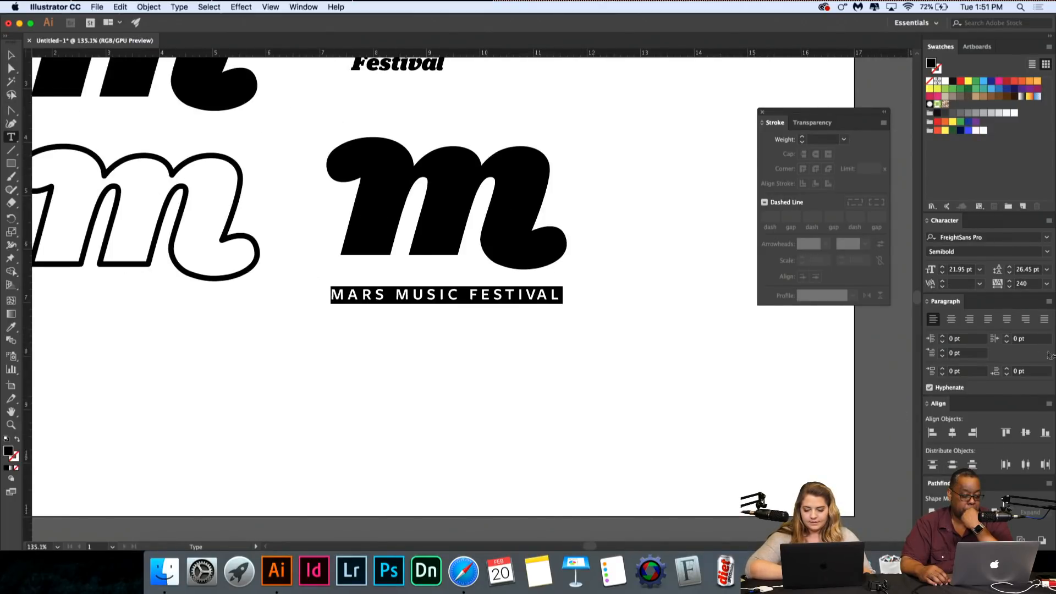
pyautogui.press('super+shift+comma')
pyautogui.press('super+shift+comma')
pyautogui.press('super+shift+comma')
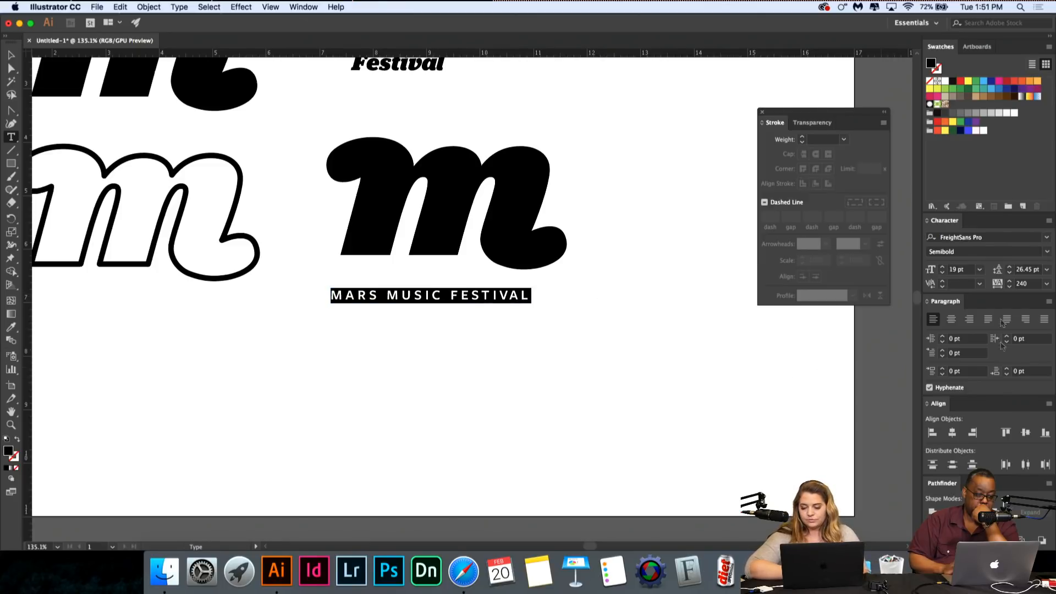
pyautogui.hotkey('alt', 'Right')
pyautogui.hotkey('alt', 'Right')
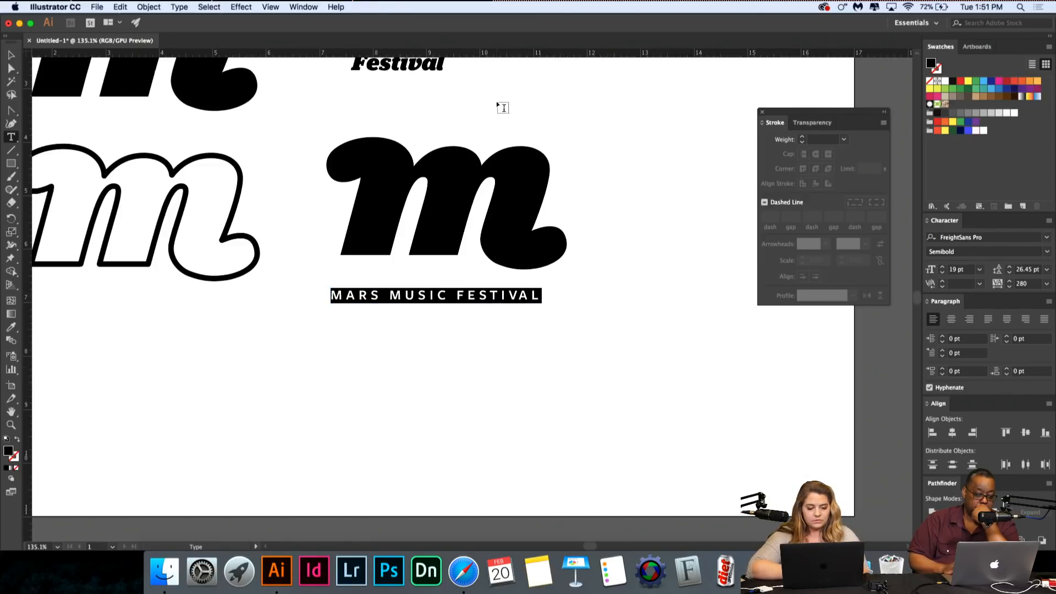
pyautogui.click(11, 55)
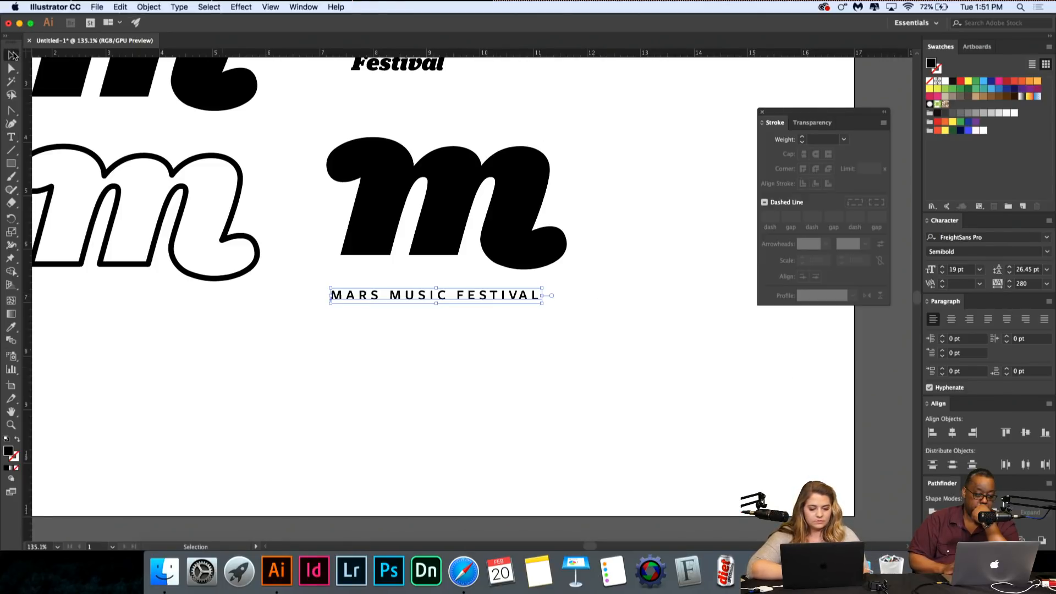
# Step: Center the 19 pt line horizontally with the solid m again and check the lockup at a smaller view
pyautogui.keyDown('shift'); pyautogui.click(461, 168); pyautogui.keyUp('shift')
pyautogui.click(952, 432)
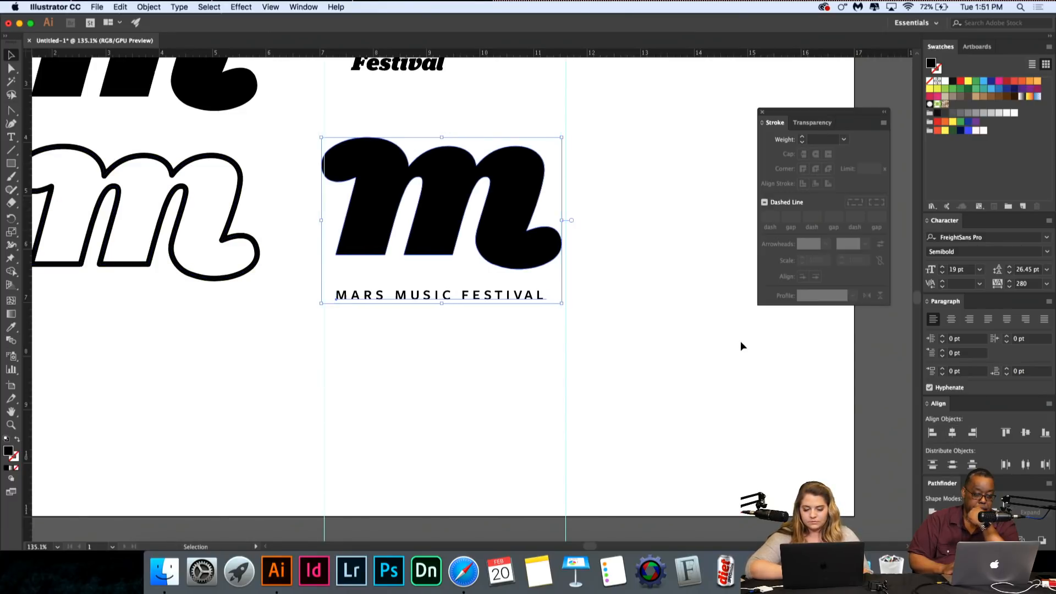
pyautogui.click(741, 342)
pyautogui.scroll(-3, 632, 377)
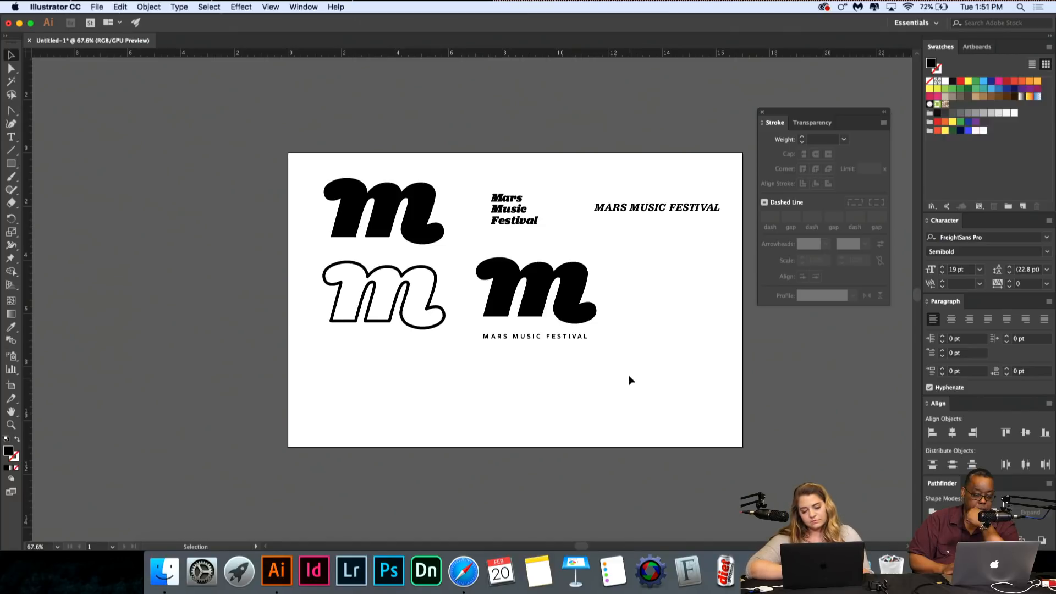
pyautogui.scroll(2, 583, 359)
# Step: Scale the lockup's solid m down proportionally to less than the line's width and move it just above the line
pyautogui.click(578, 291)
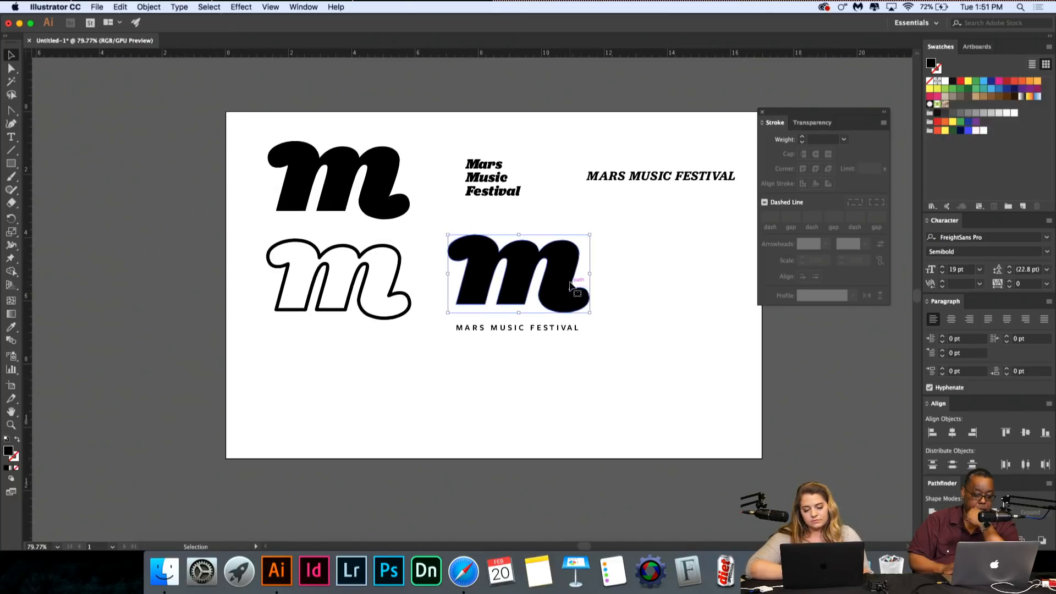
pyautogui.moveTo(589, 234); pyautogui.dragTo(548, 252)
pyautogui.moveTo(534, 289); pyautogui.dragTo(544, 285)
pyautogui.click(594, 292)
# Step: Align the smaller m and the festival name on their horizontal centers, and nudge the name slightly to the right
pyautogui.click(557, 327)
pyautogui.keyDown('shift'); pyautogui.click(548, 309); pyautogui.keyUp('shift')
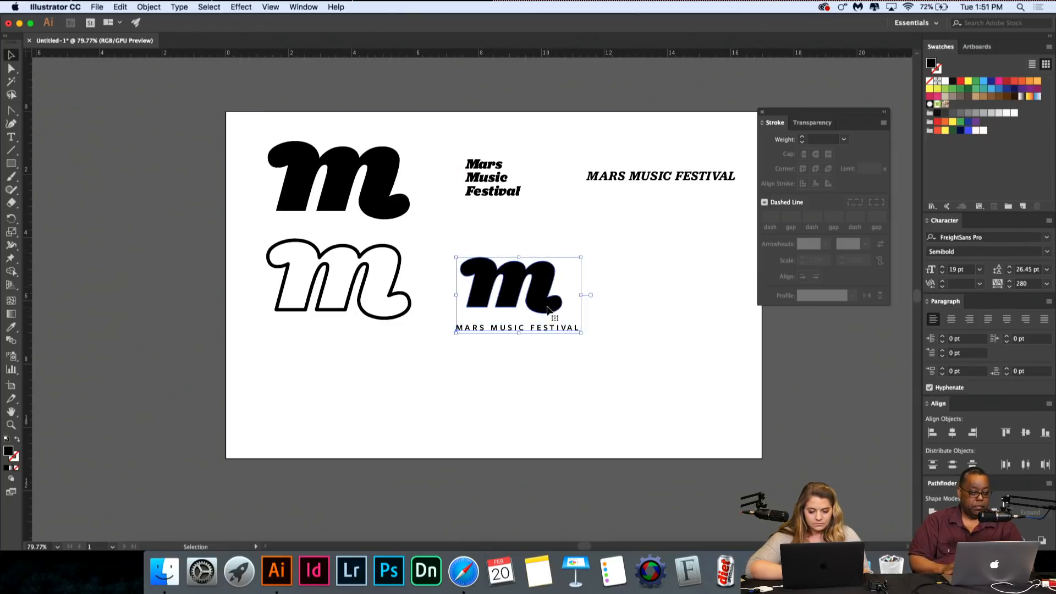
pyautogui.click(954, 434)
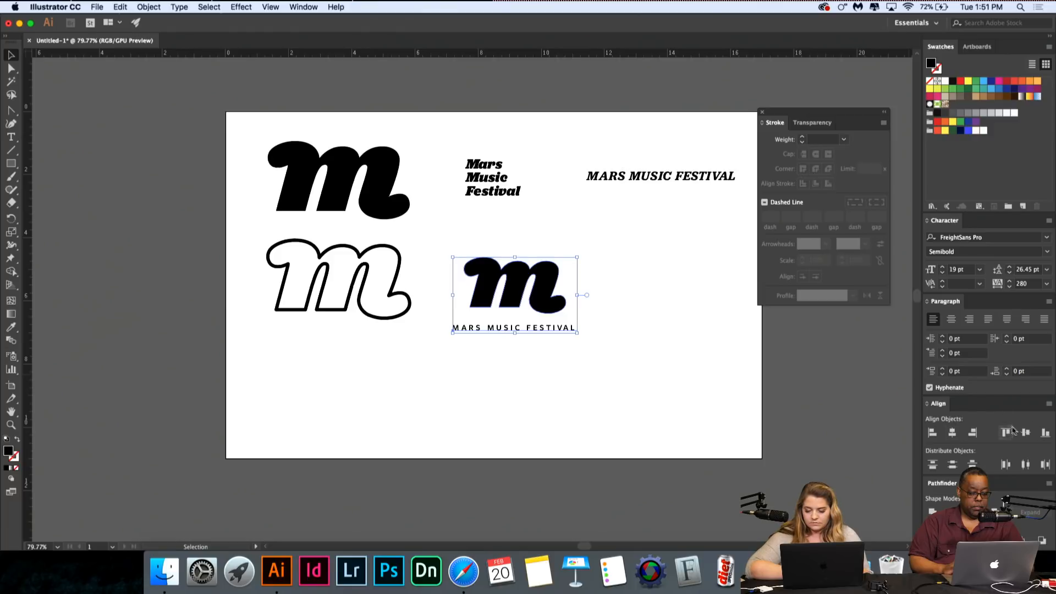
pyautogui.click(625, 309)
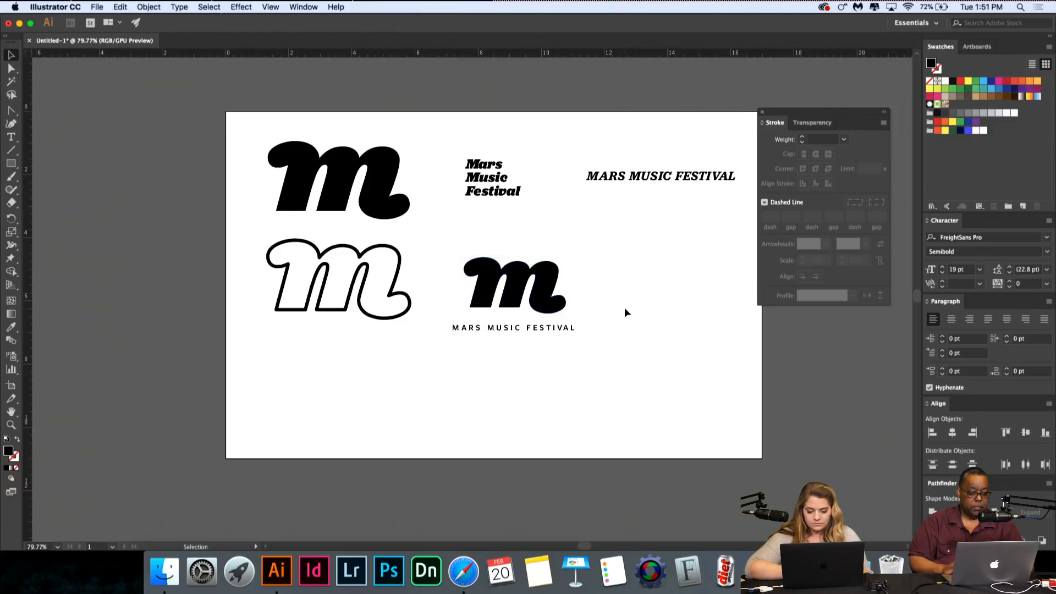
pyautogui.click(570, 330)
pyautogui.click(590, 445)
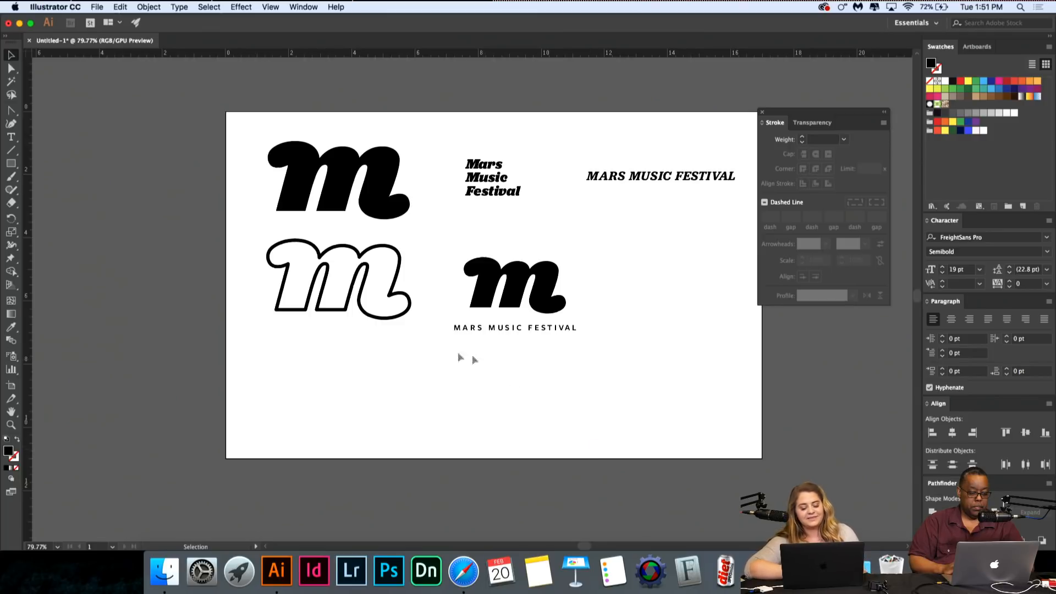
# Step: Fill the outlined m with white
pyautogui.click(396, 314)
pyautogui.scroll(-1, 396, 315)
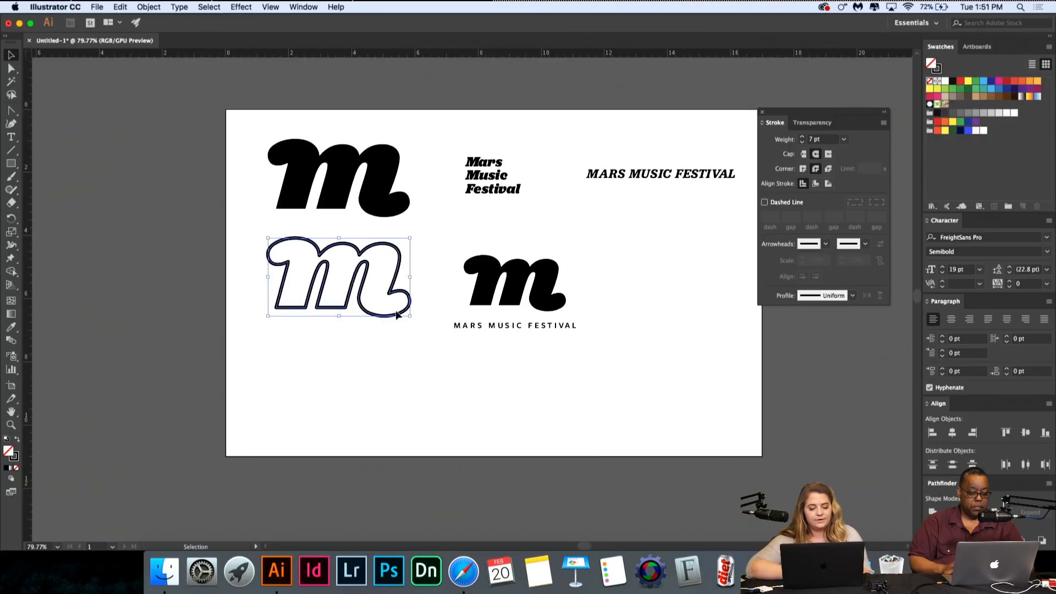
pyautogui.doubleClick(8, 452)
pyautogui.moveTo(473, 78); pyautogui.dragTo(436, 47)
pyautogui.press('Return')
pyautogui.click(367, 327)
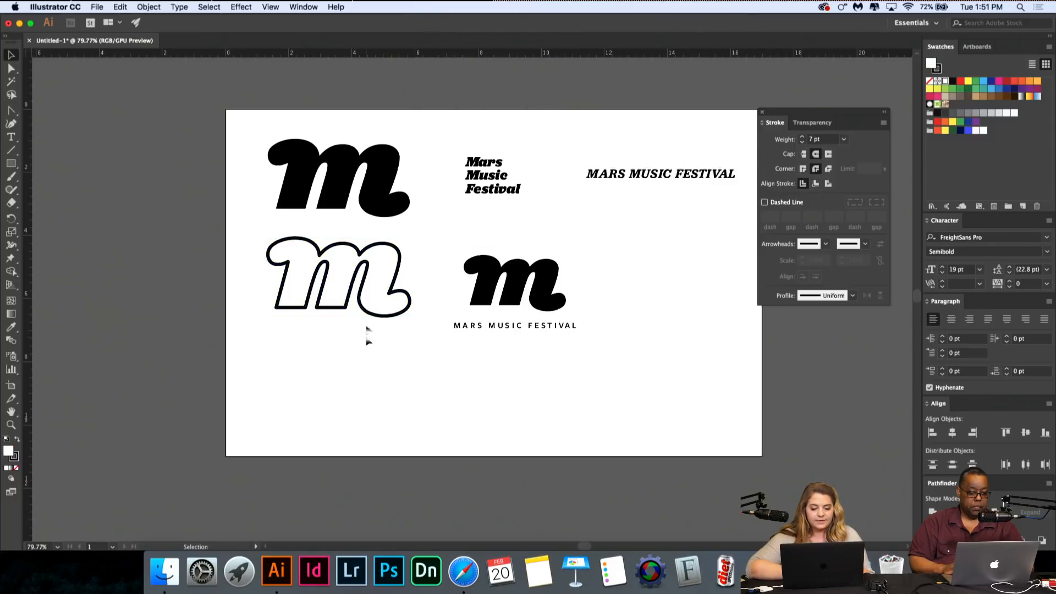
# Step: Scale the outlined m down proportionally to roughly two thirds of its size
pyautogui.click(403, 267)
pyautogui.moveTo(411, 237); pyautogui.dragTo(357, 267)
pyautogui.click(397, 327)
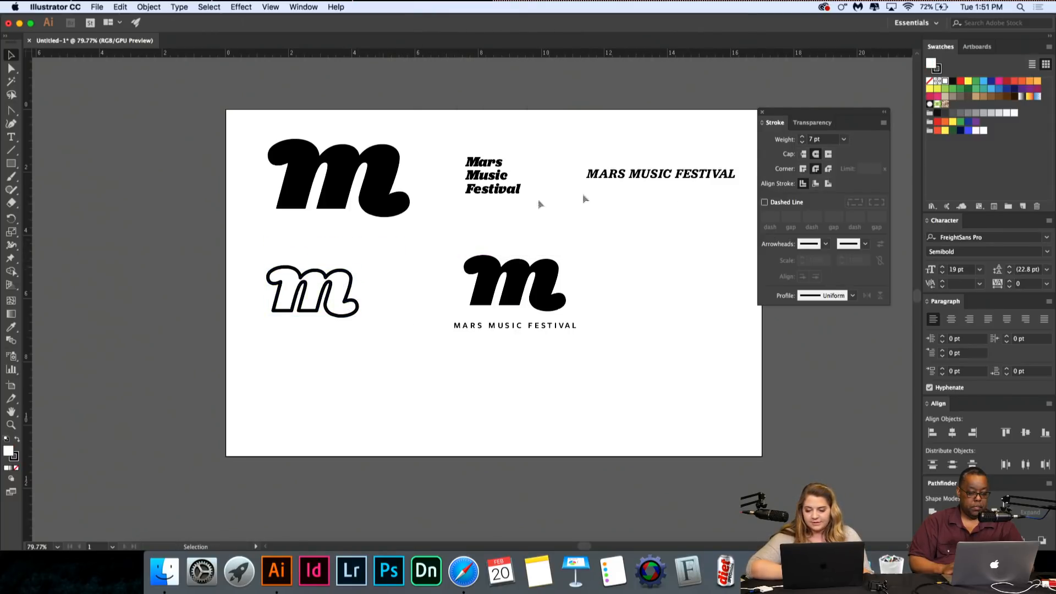
# Step: Reduce the outlined m's stroke weight to 4 pt
pyautogui.click(357, 272)
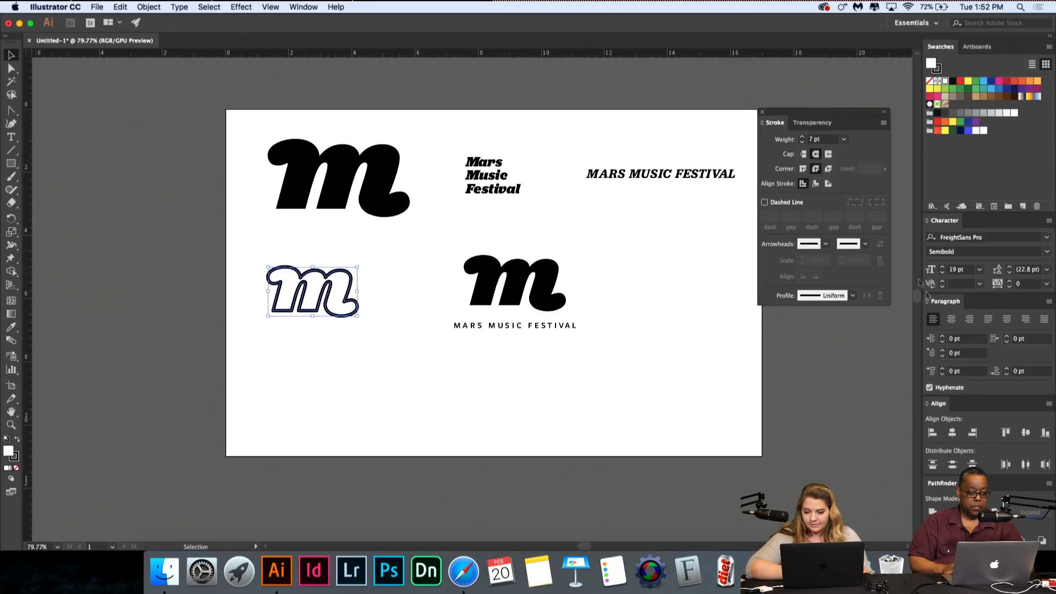
pyautogui.click(801, 142)
pyautogui.click(802, 142)
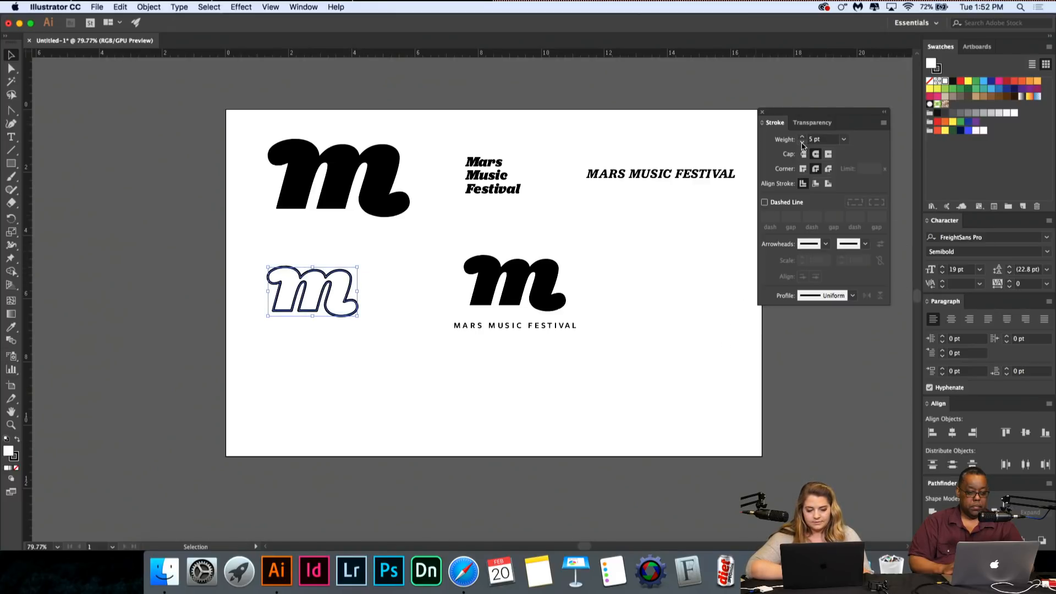
pyautogui.click(801, 142)
pyautogui.click(586, 401)
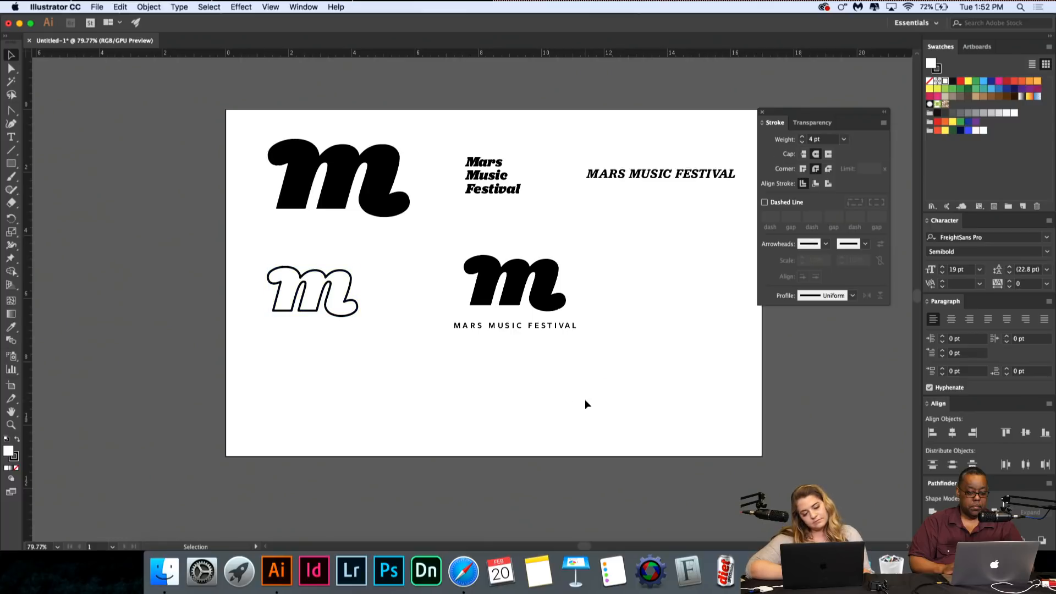
# Step: Scale the outlined m down slightly more and set its stroke weight to 3 pt
pyautogui.click(355, 301)
pyautogui.moveTo(359, 317); pyautogui.dragTo(354, 314)
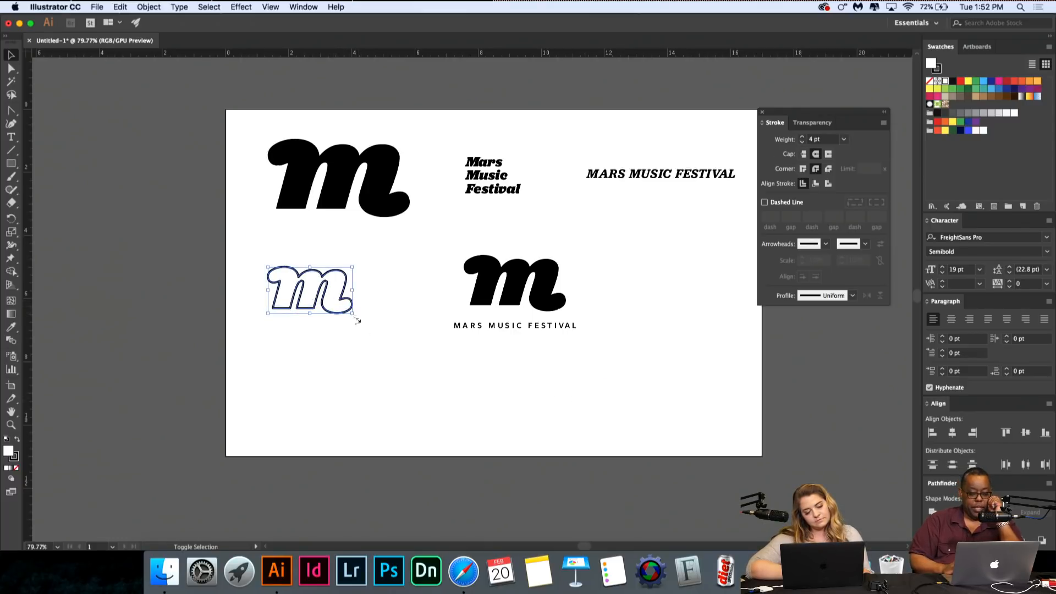
pyautogui.click(363, 335)
pyautogui.click(325, 294)
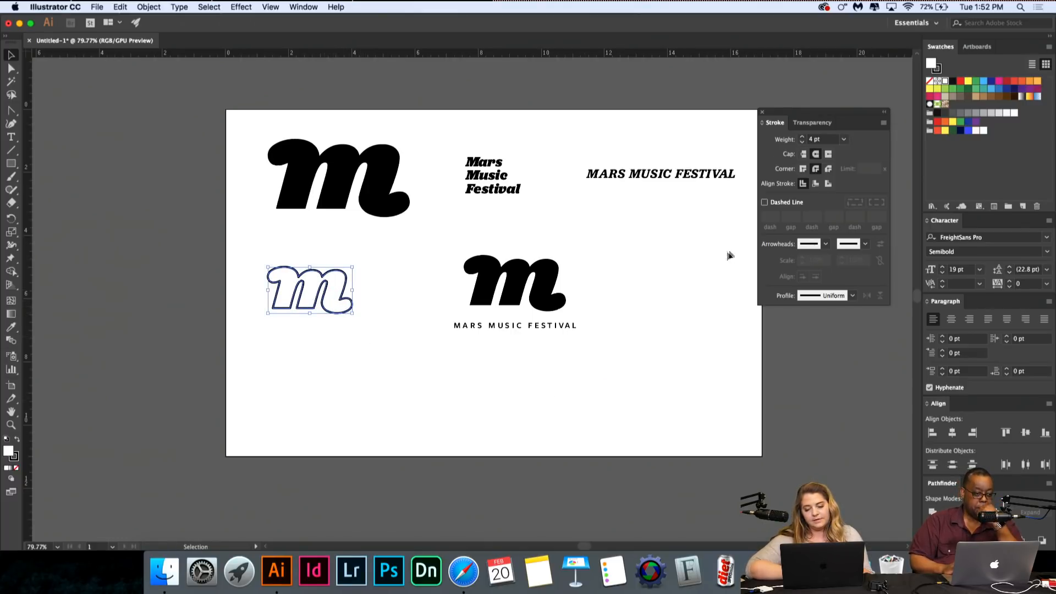
pyautogui.click(801, 142)
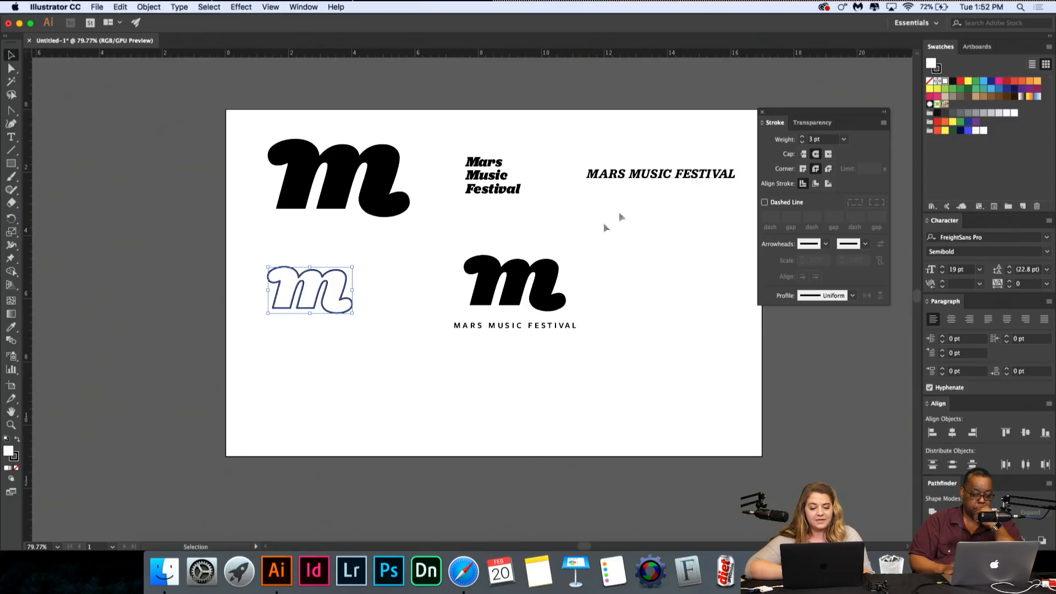
# Step: Move the outlined m slightly up and left, and place a duplicate over it offset a short distance down and right
pyautogui.click(434, 318)
pyautogui.moveTo(308, 279); pyautogui.dragTo(298, 268)
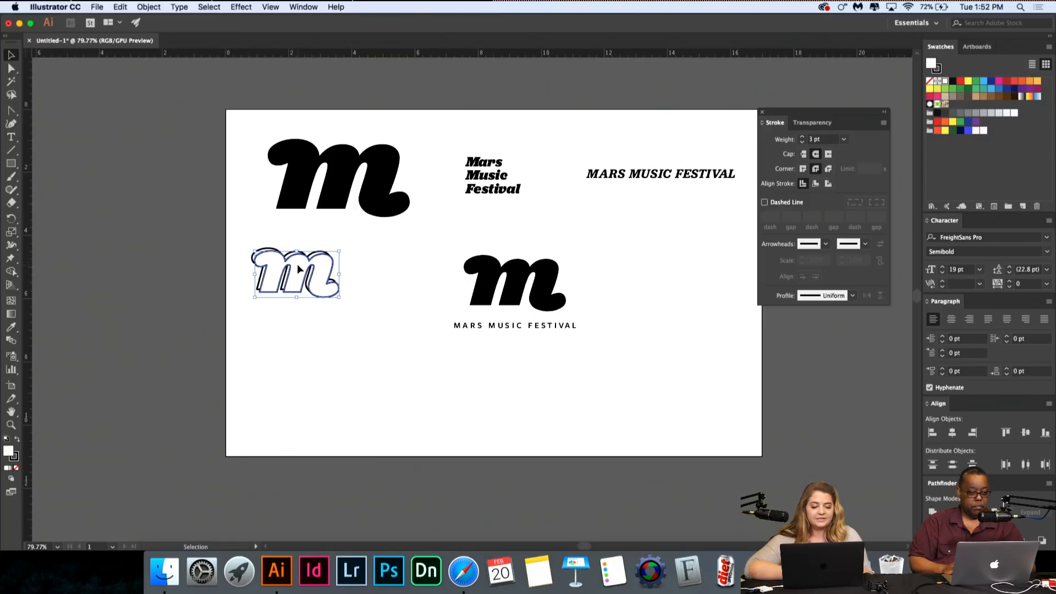
pyautogui.scroll(3, 344, 311)
pyautogui.hscroll(-3, 343, 301)
pyautogui.hotkey('shift', 'Right')
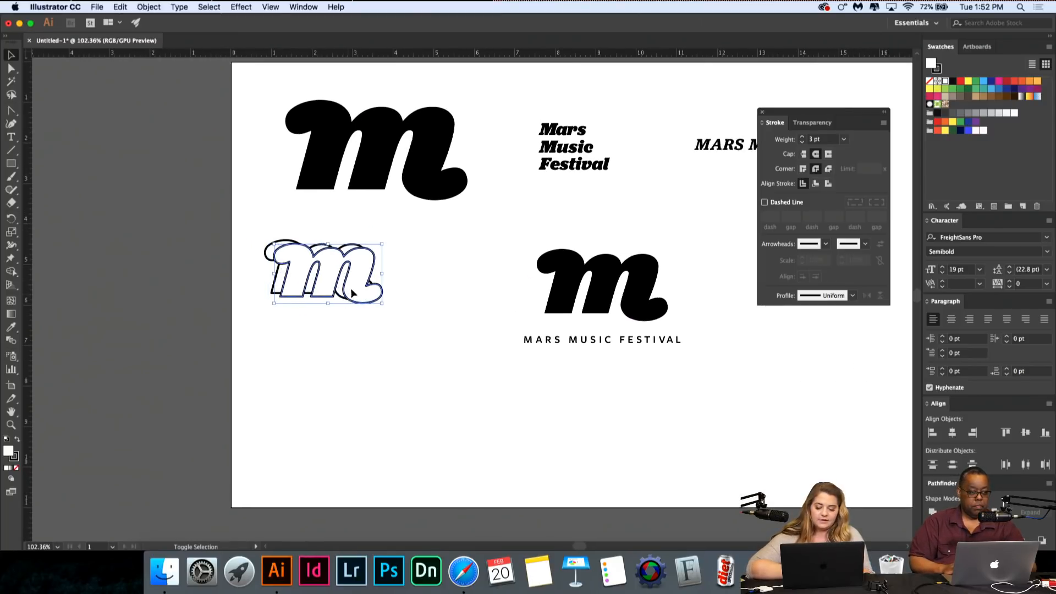
pyautogui.hotkey('shift', 'Down')
pyautogui.click(431, 262)
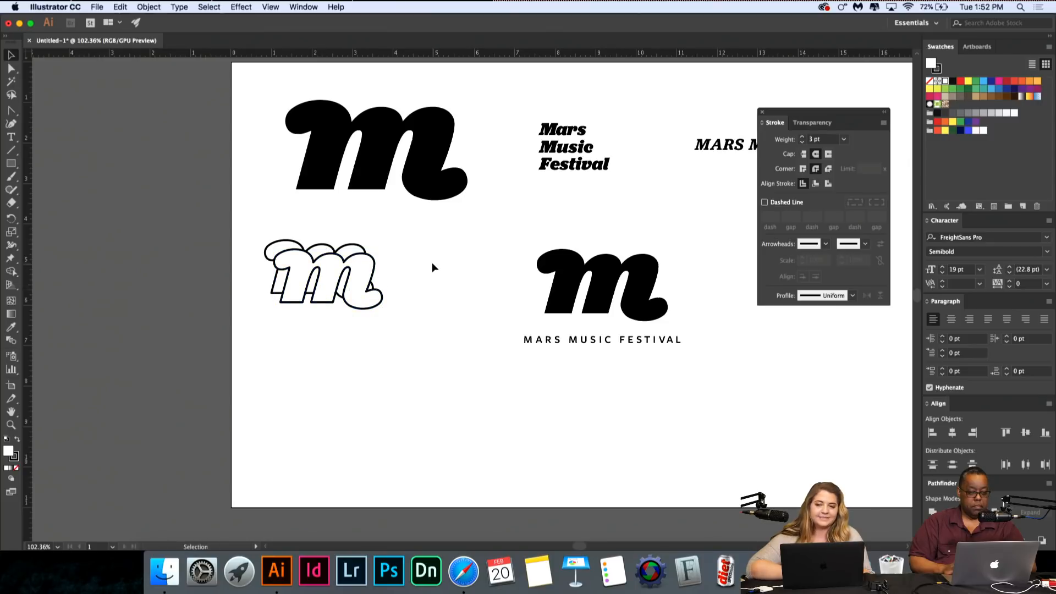
# Step: Duplicate the front outlined m diagonally down and right to form a third layer, nudging it further right
pyautogui.moveTo(370, 277)
pyautogui.mouseDown()
pyautogui.moveTo(385, 283)
pyautogui.moveTo(377, 286)
pyautogui.mouseUp()
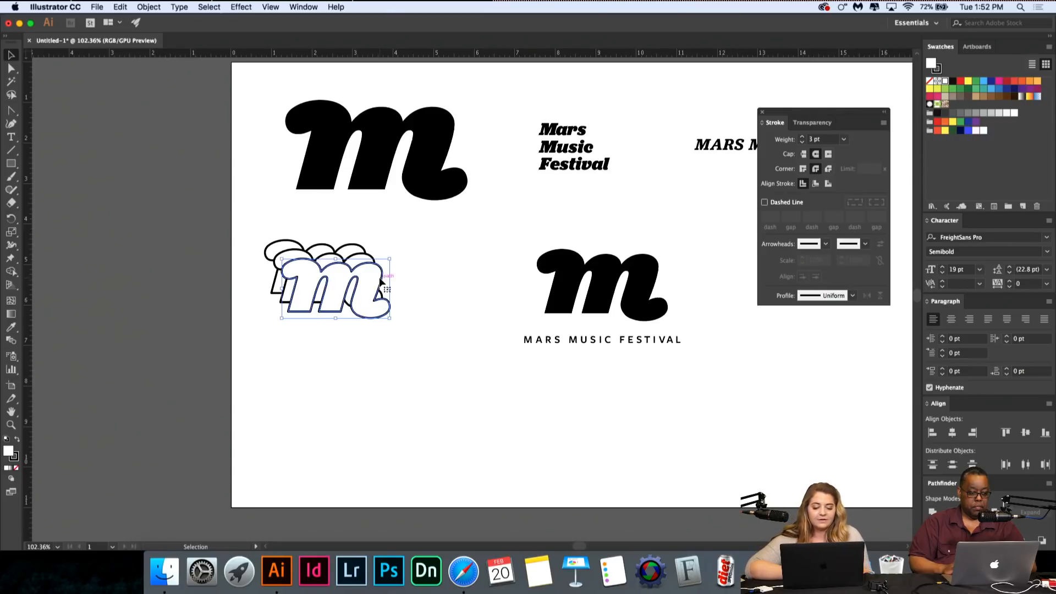
pyautogui.hotkey('shift', 'Right')
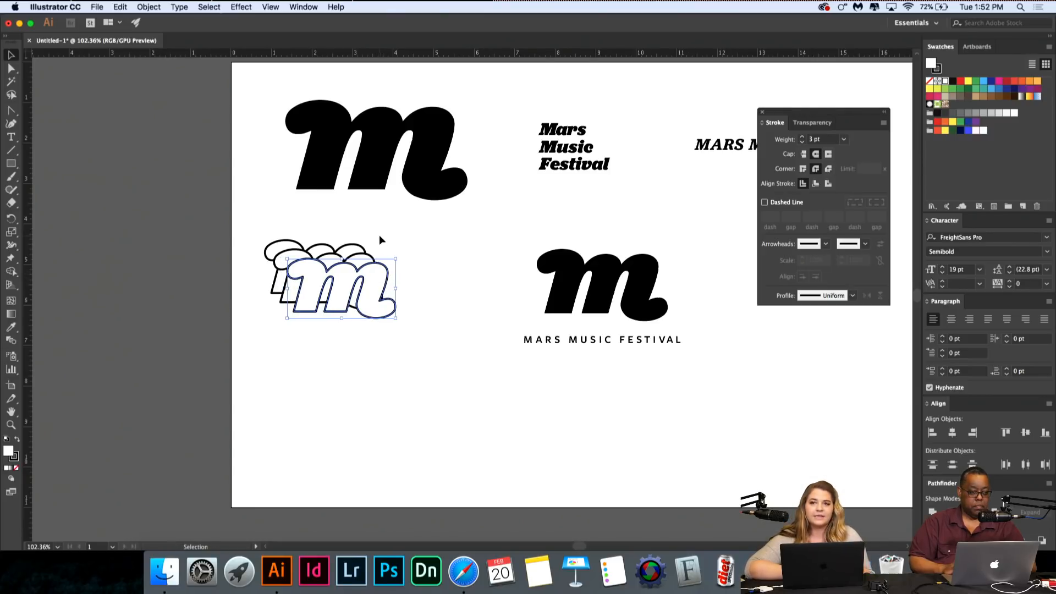
pyautogui.click(435, 364)
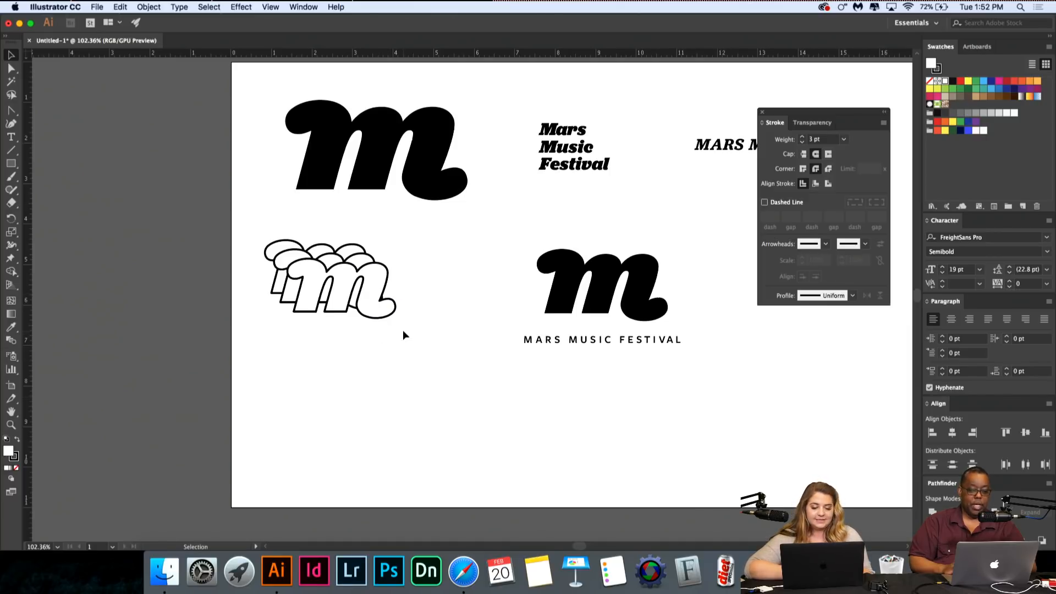
# Step: Nudge the front m downward and shift the middle m slightly down to even out the layer spacing
pyautogui.scroll(3, 399, 317)
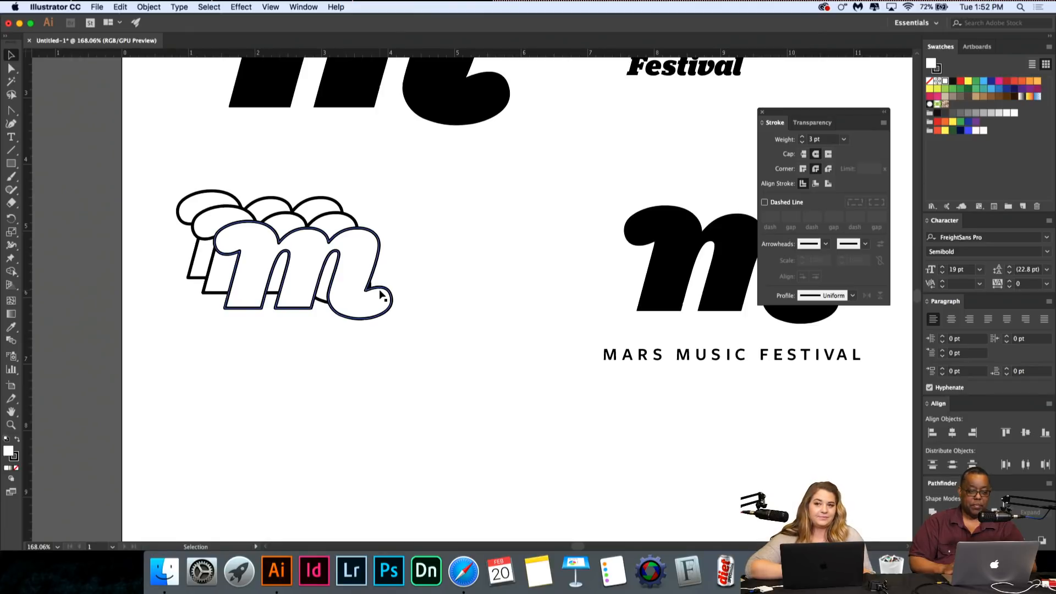
pyautogui.click(382, 293)
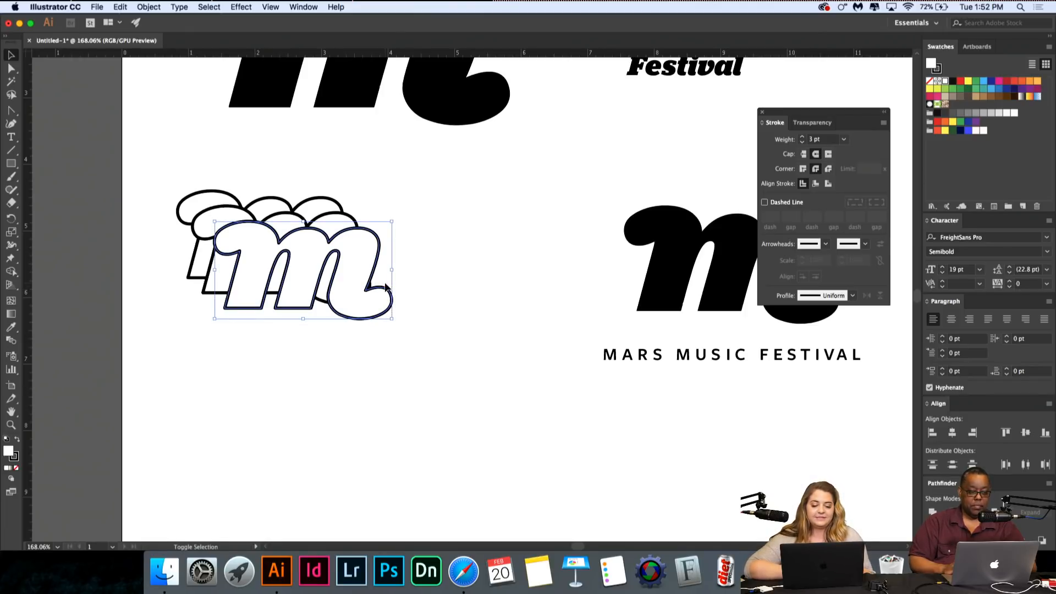
pyautogui.hotkey('shift', 'Down')
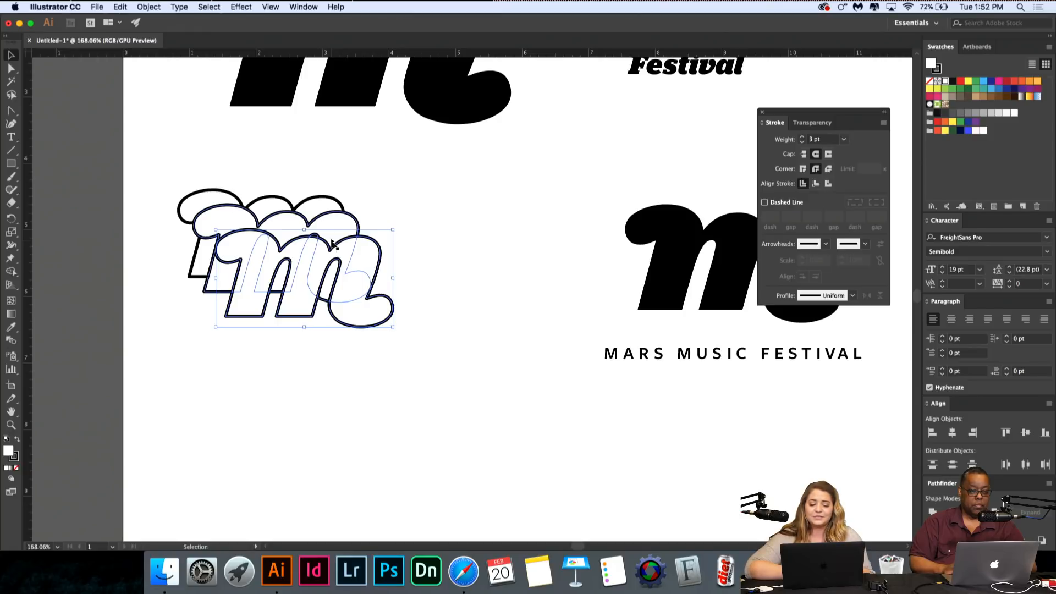
pyautogui.click(328, 238)
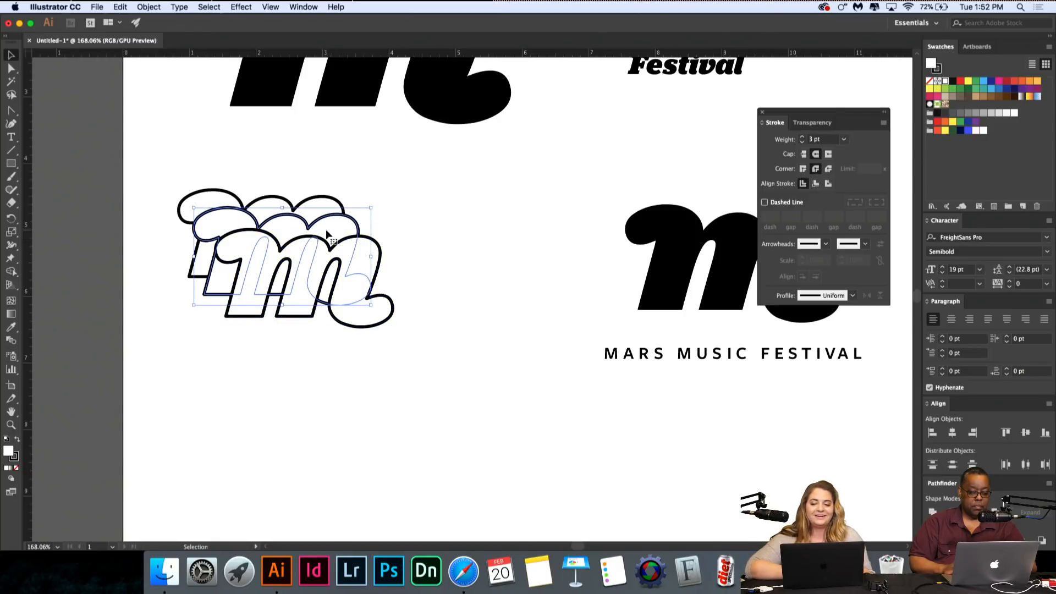
pyautogui.click(468, 438)
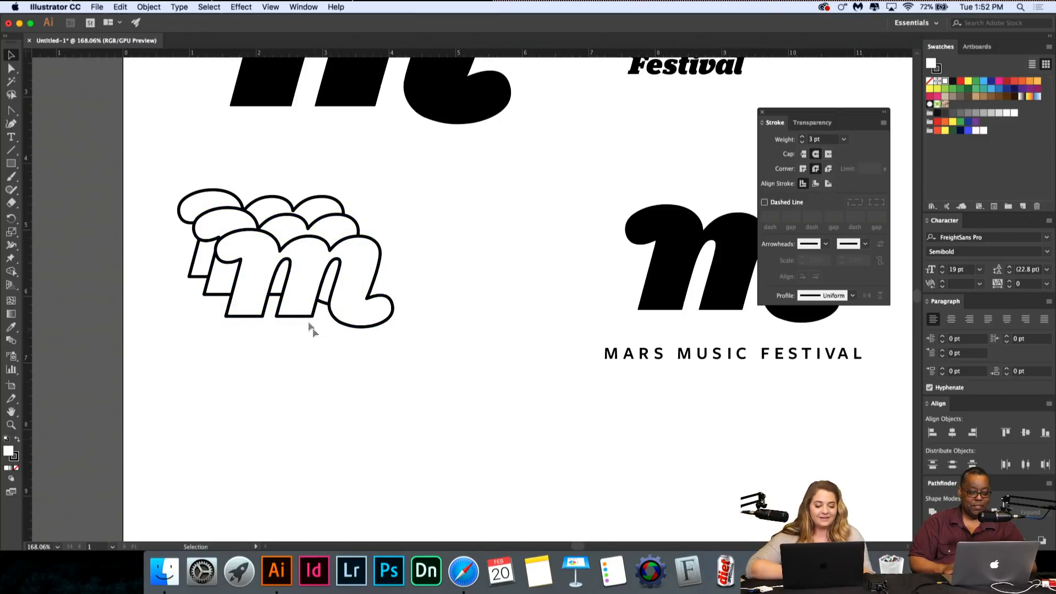
# Step: Shift the front m slightly left and fine-tune its offset from the middle layer
pyautogui.scroll(-1, 266, 279)
pyautogui.click(251, 265)
pyautogui.press('Left')
pyautogui.press('Left')
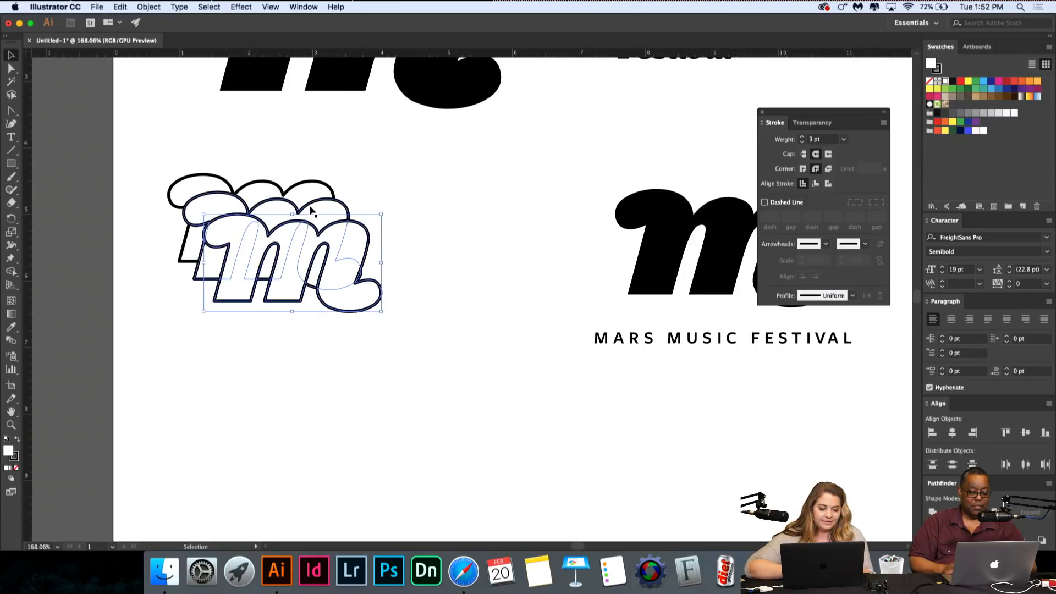
pyautogui.moveTo(311, 210); pyautogui.dragTo(313, 211)
pyautogui.click(387, 325)
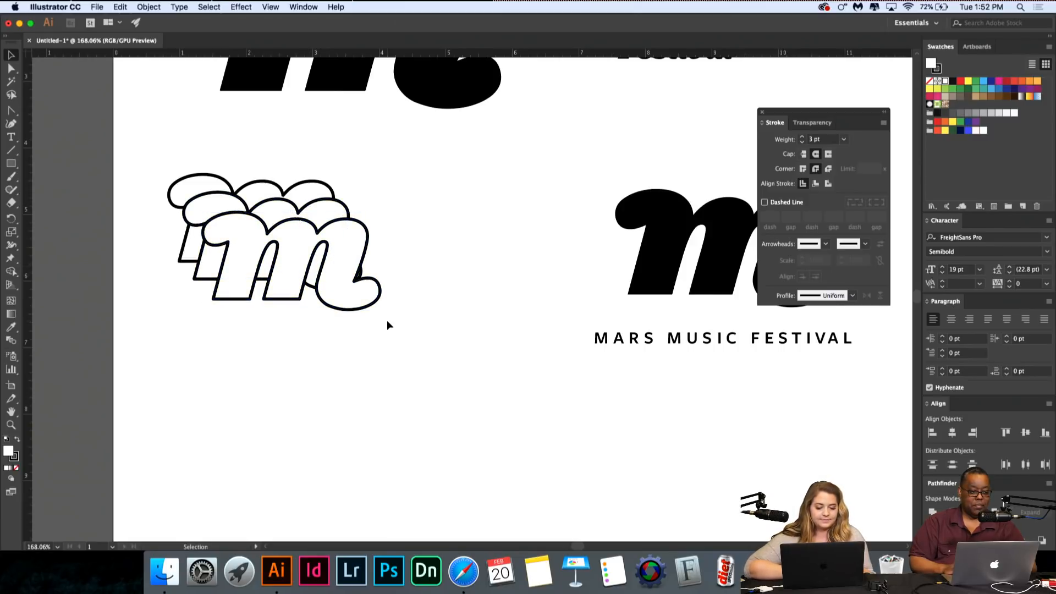
# Step: Delete the front and middle copies of the outlined m, leaving only the rear one
pyautogui.rightClick(338, 227)
pyautogui.click(336, 246)
pyautogui.click(318, 238)
pyautogui.press('Delete')
pyautogui.click(318, 238)
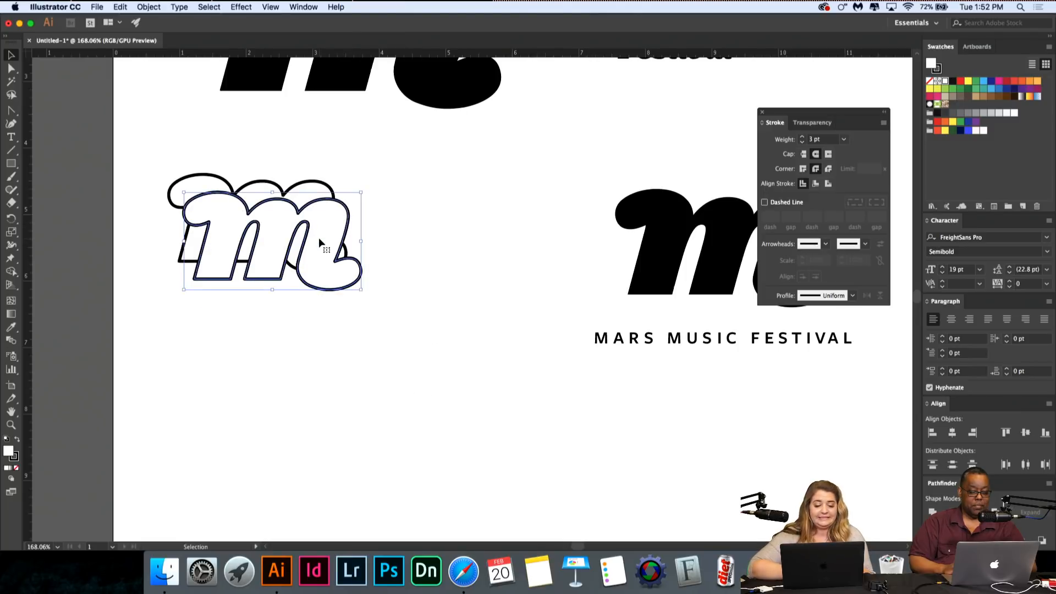
pyautogui.press('Delete')
# Step: Duplicate the outlined m straight down a very short distance and repeat the offset for another layer
pyautogui.click(315, 214)
pyautogui.moveTo(315, 214)
pyautogui.mouseDown()
pyautogui.moveTo(325, 235)
pyautogui.moveTo(314, 219)
pyautogui.mouseUp()
pyautogui.hotkey('ctrl', 'd')
pyautogui.hotkey('ctrl', 'd')
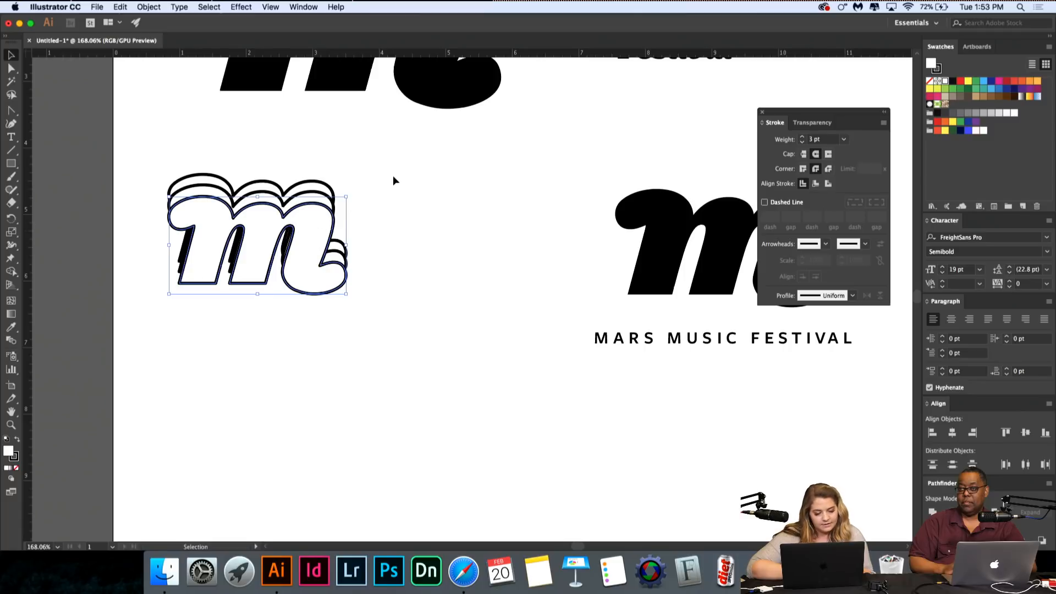
# Step: Delete the two vertically offset copies of the outlined m
pyautogui.click(393, 176)
pyautogui.scroll(-5, 392, 177)
pyautogui.scroll(5, 372, 222)
pyautogui.click(300, 255)
pyautogui.keyDown('shift'); pyautogui.click(315, 197); pyautogui.keyUp('shift')
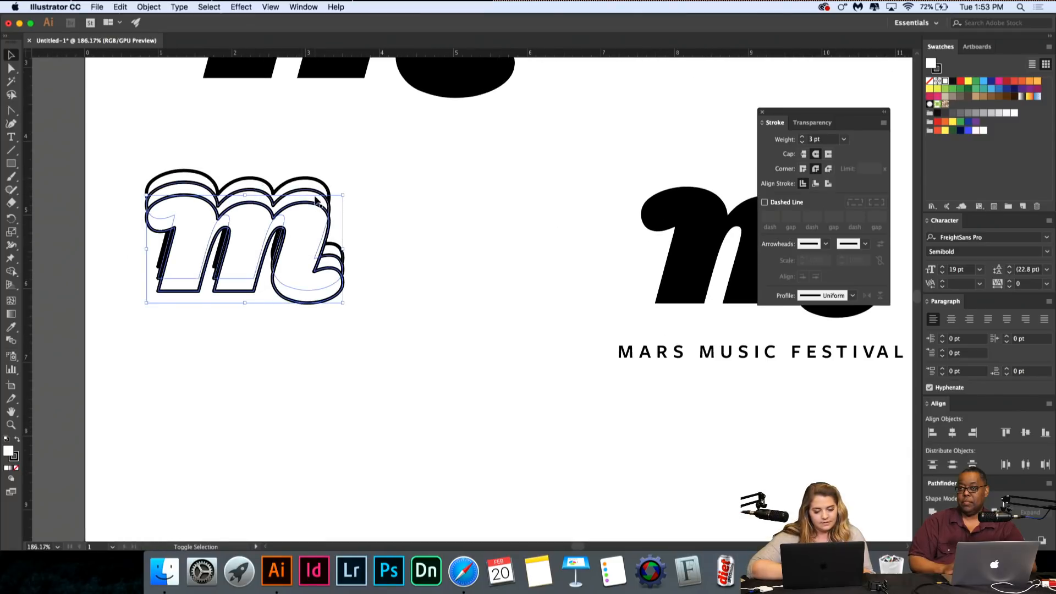
pyautogui.press('Delete')
# Step: Duplicate the outlined m a short distance diagonally down and right over the original
pyautogui.click(307, 192)
pyautogui.moveTo(307, 192); pyautogui.dragTo(316, 208)
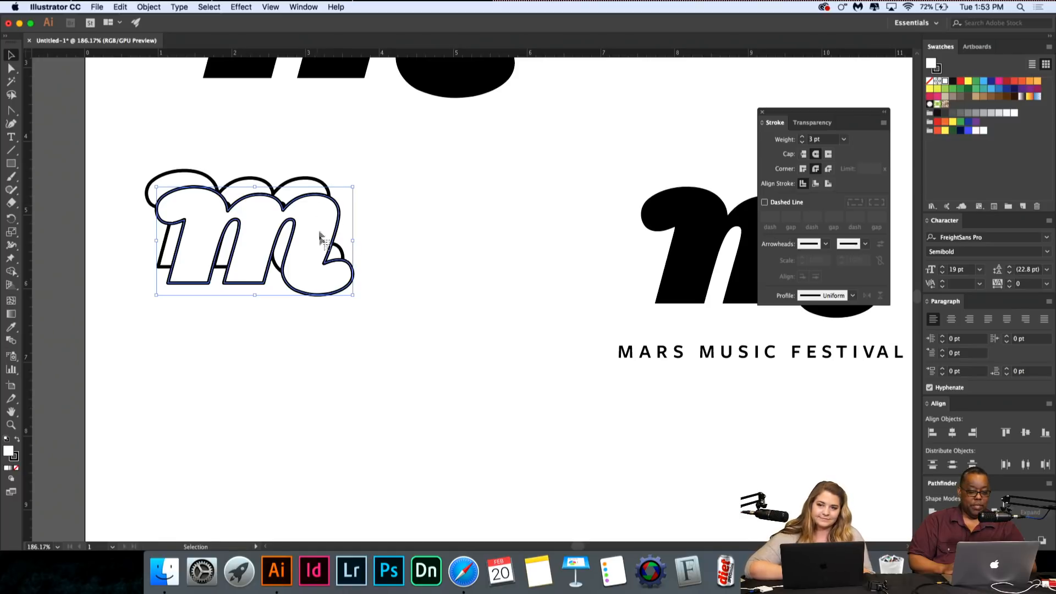
pyautogui.scroll(-3, 758, 368)
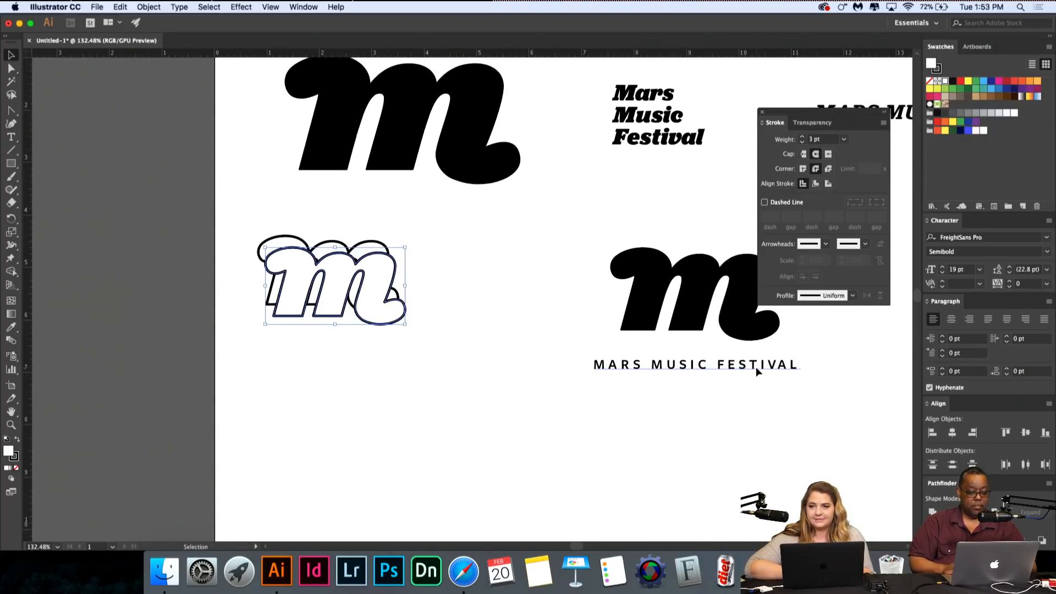
pyautogui.doubleClick(756, 367)
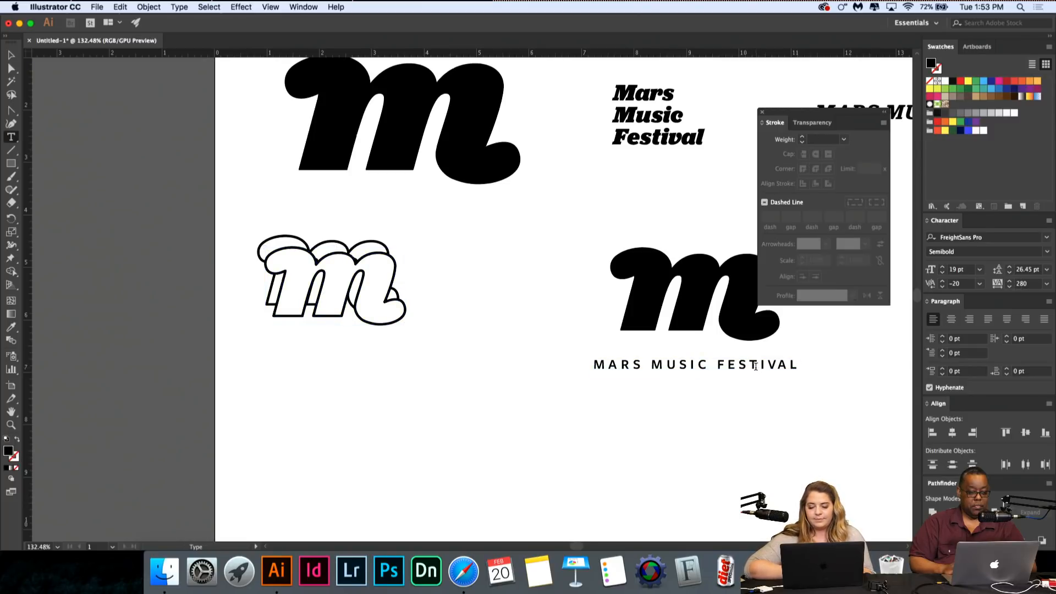
pyautogui.doubleClick(756, 366)
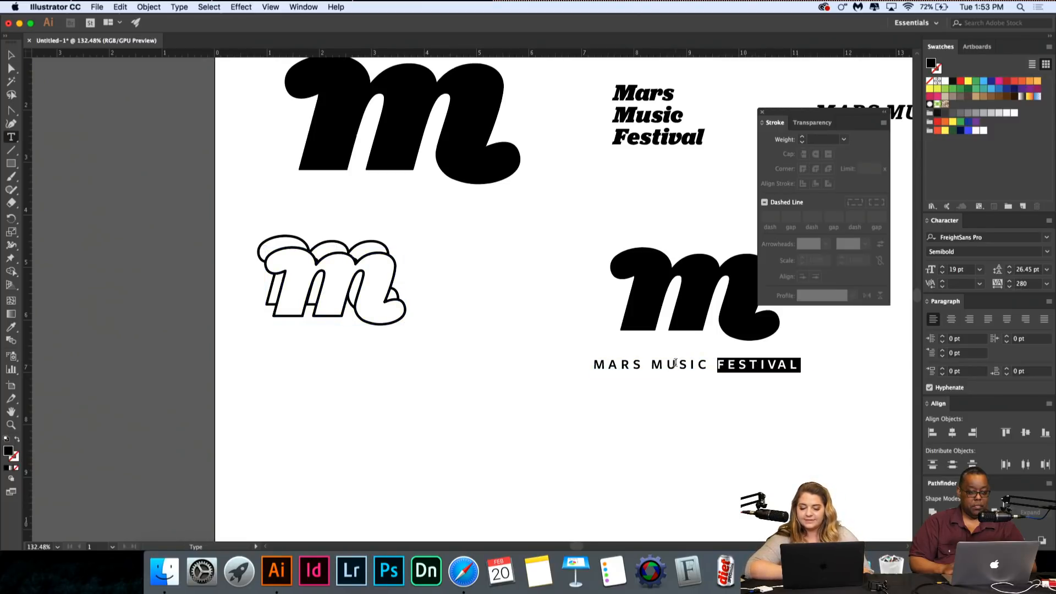
pyautogui.click(678, 364)
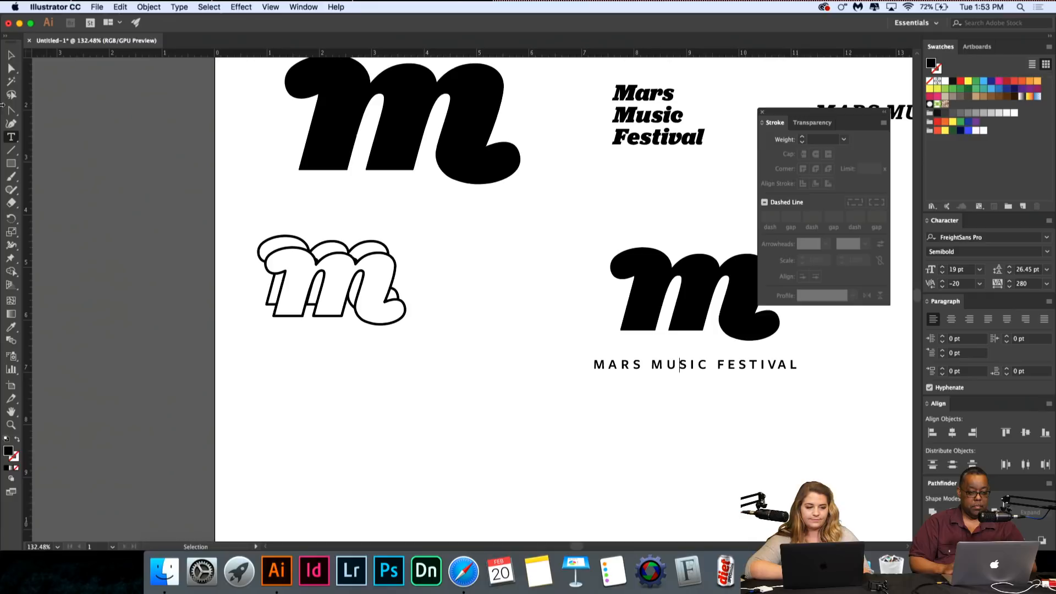
pyautogui.click(11, 55)
pyautogui.click(391, 437)
# Step: Duplicate the front outlined m down and slightly right to add a third layer to the stack
pyautogui.moveTo(346, 292); pyautogui.dragTo(415, 215)
pyautogui.click(416, 216)
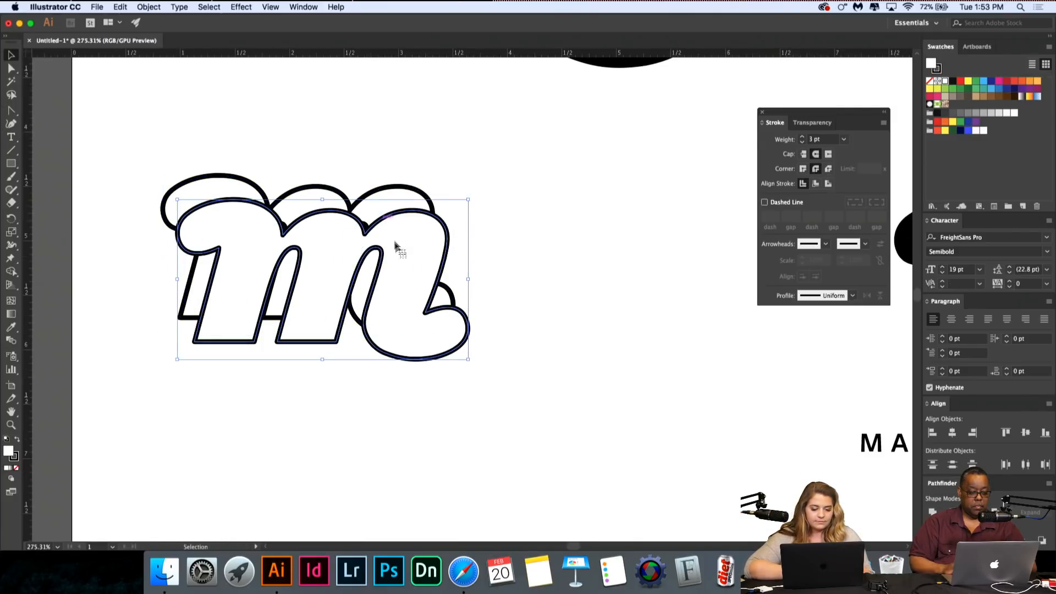
pyautogui.moveTo(396, 216); pyautogui.dragTo(400, 233)
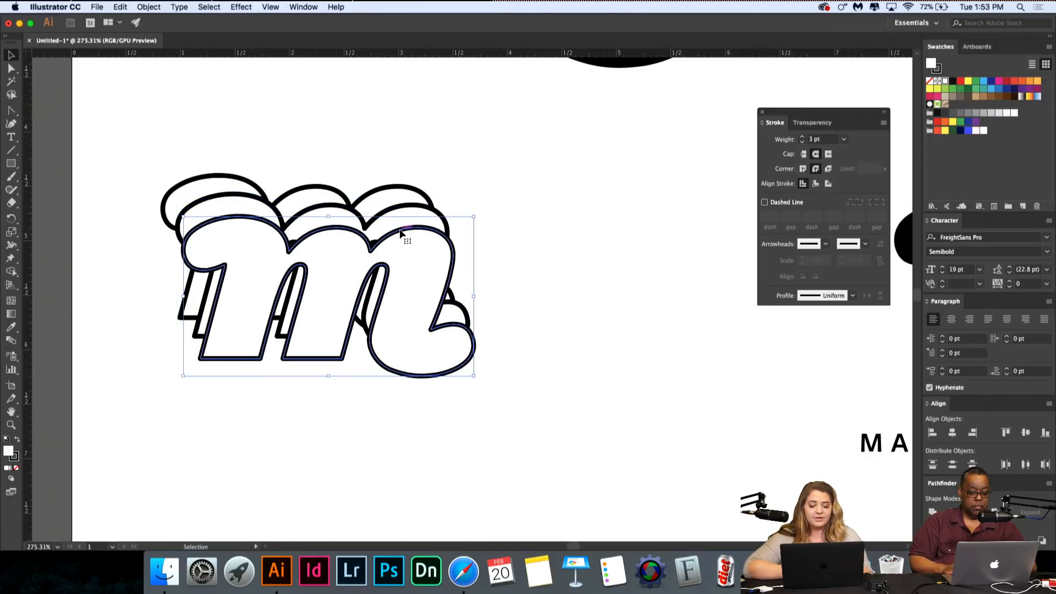
# Step: Nudge the front m up so the notches between its arches sit neatly against the middle layer's strokes
pyautogui.scroll(5, 400, 233)
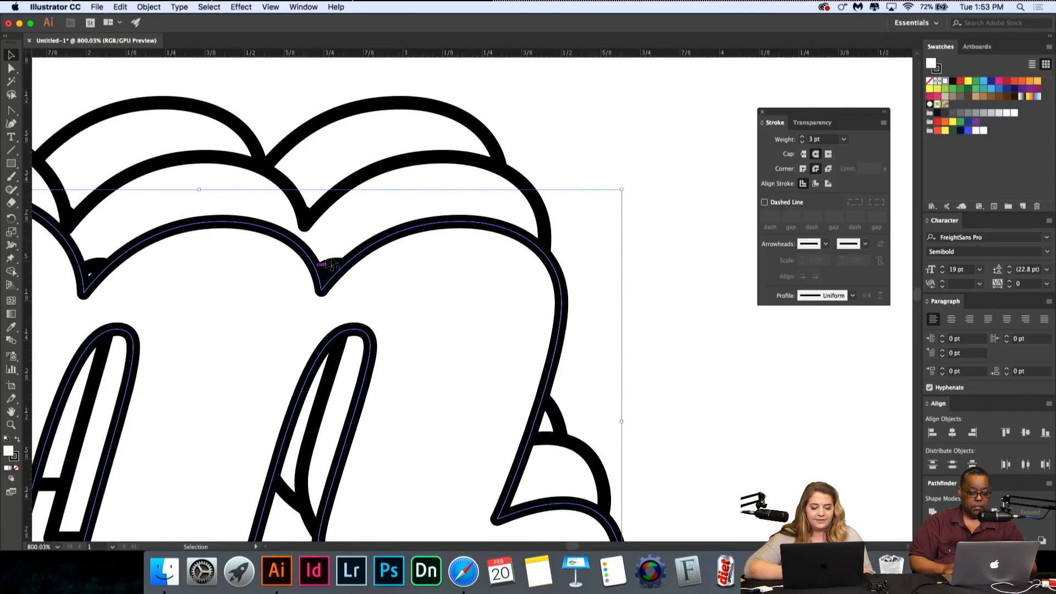
pyautogui.press('Up')
pyautogui.press('Up')
pyautogui.press('Up')
pyautogui.press('Up')
pyautogui.press('Up')
pyautogui.press('Up')
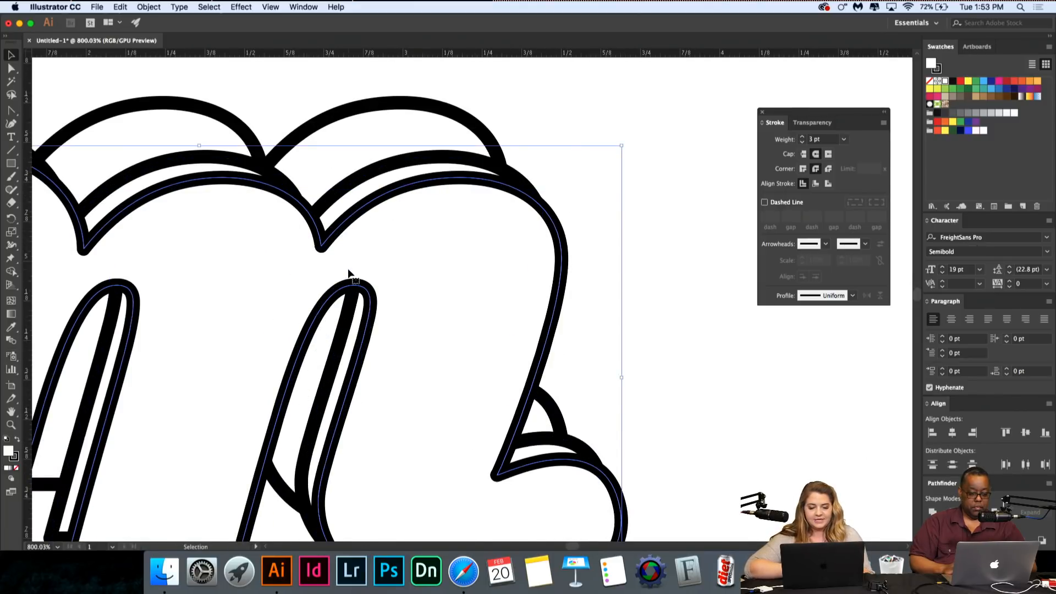
pyautogui.press('Down')
pyautogui.press('Down')
pyautogui.press('Down')
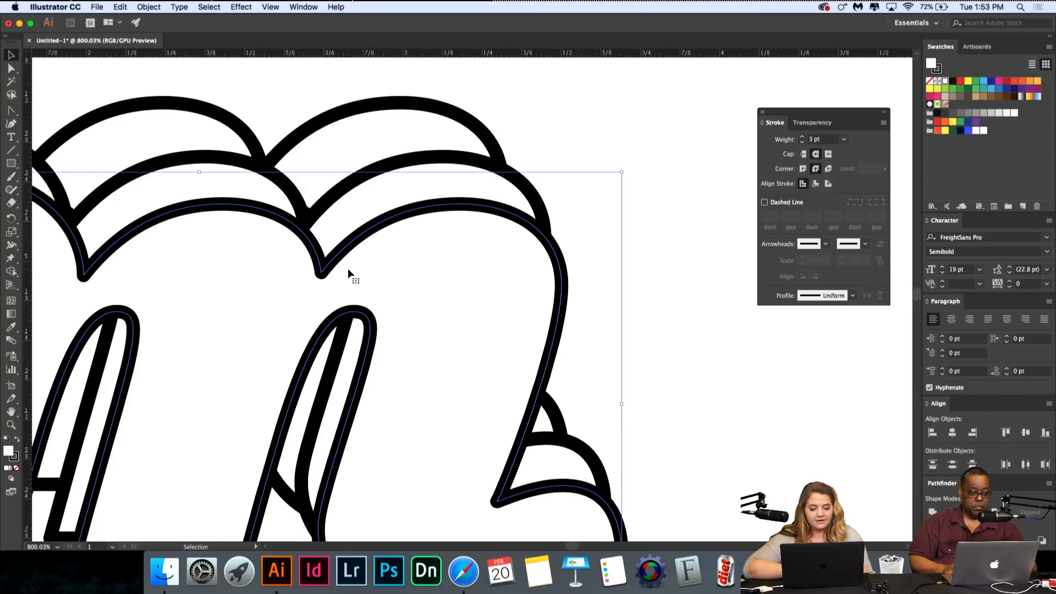
# Step: Nudge the middle m up slightly so its arch notches meet the rear layer's outline
pyautogui.scroll(-1, 372, 277)
pyautogui.click(327, 215)
pyautogui.press('Up')
pyautogui.press('Up')
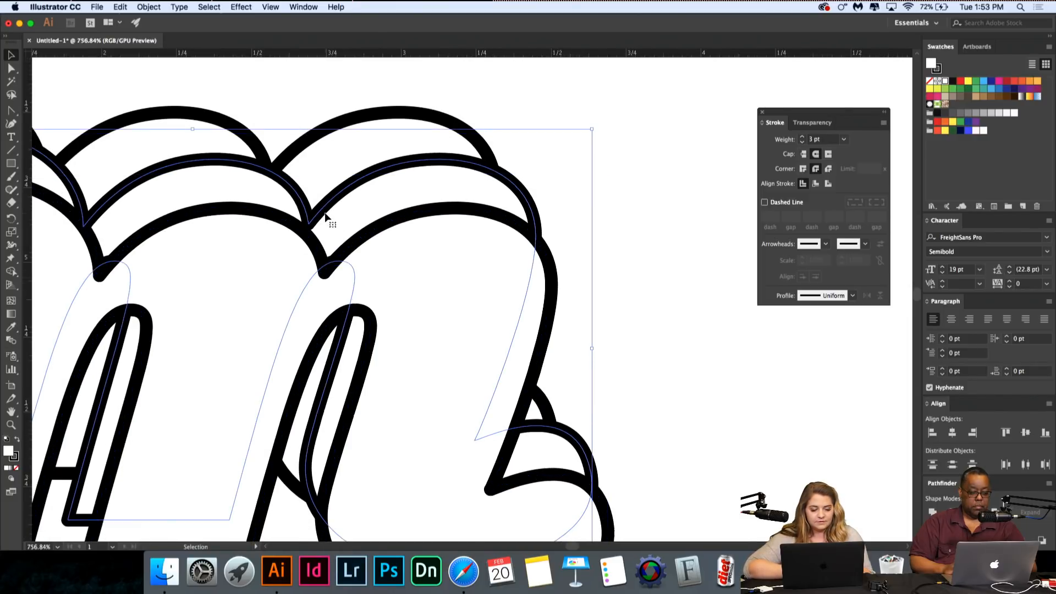
# Step: Nudge the front m slightly up and right to match the offset between the middle and rear layers
pyautogui.click(361, 246)
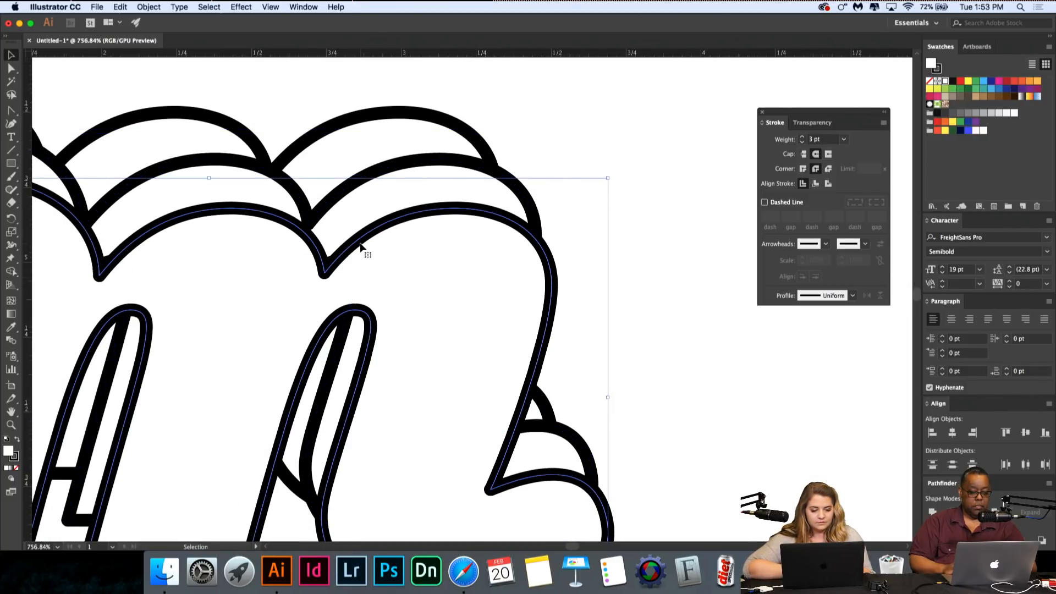
pyautogui.press('Up')
pyautogui.press('Up')
pyautogui.scroll(-5, 359, 242)
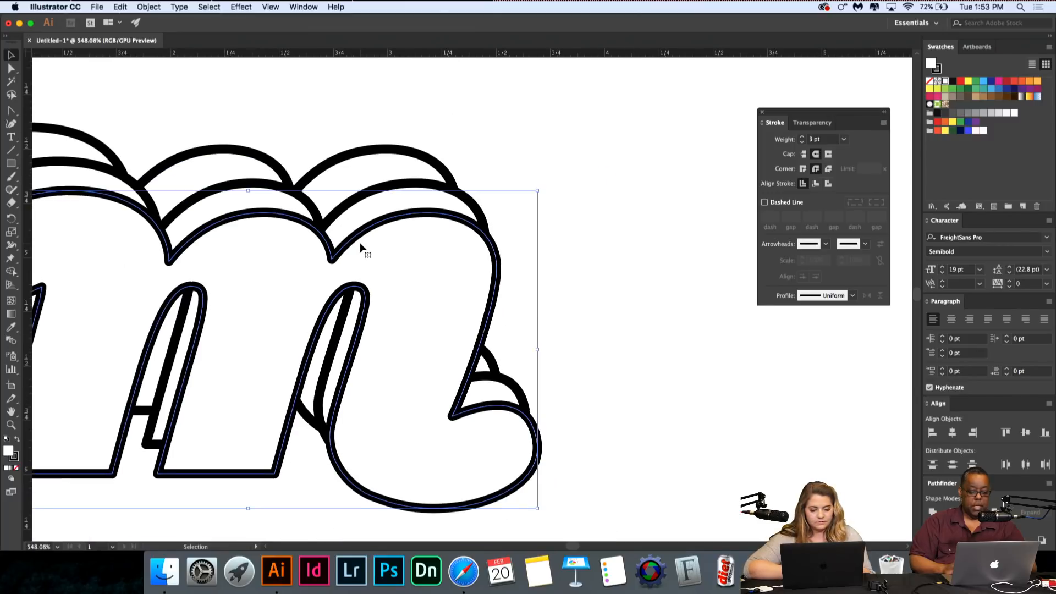
pyautogui.press('Up')
pyautogui.press('Right')
pyautogui.press('Right')
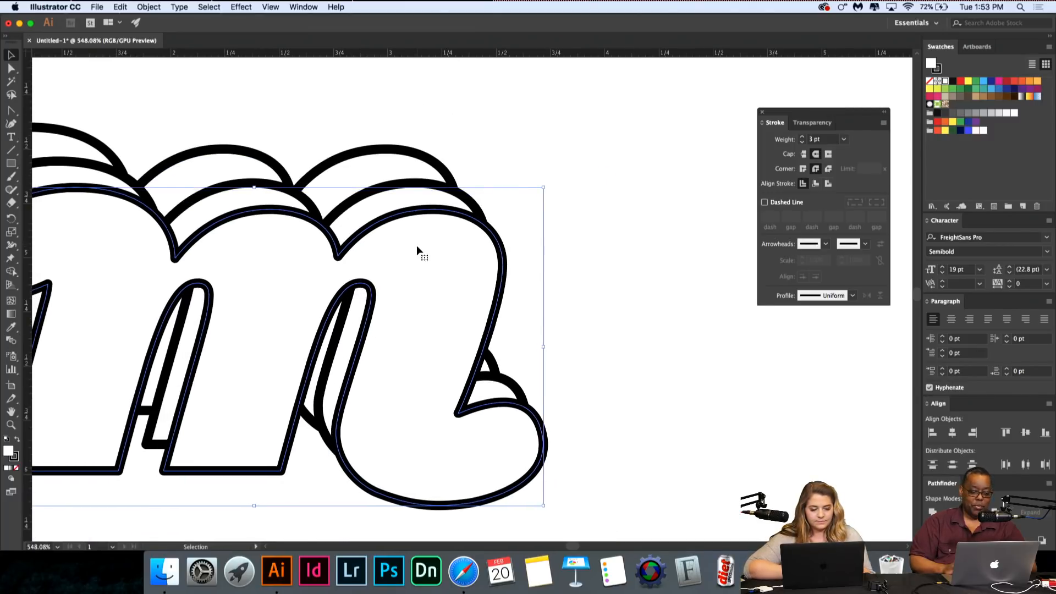
pyautogui.click(562, 265)
pyautogui.scroll(-3, 563, 265)
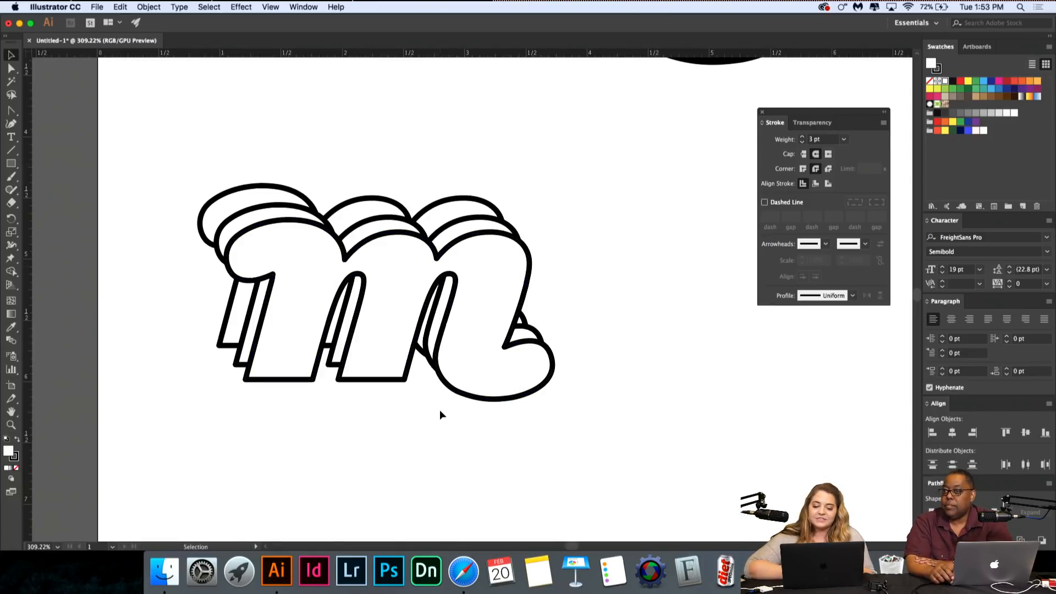
# Step: Move the front and middle m shapes down together, widening their offset from the rear m
pyautogui.scroll(5, 441, 413)
pyautogui.hscroll(-15, 441, 414)
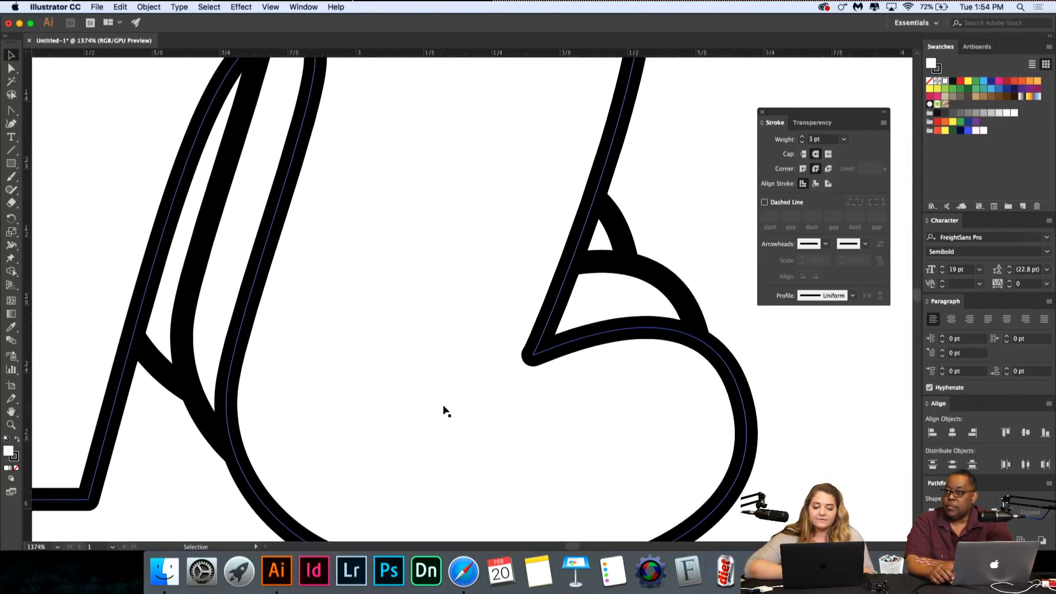
pyautogui.scroll(-2, 445, 410)
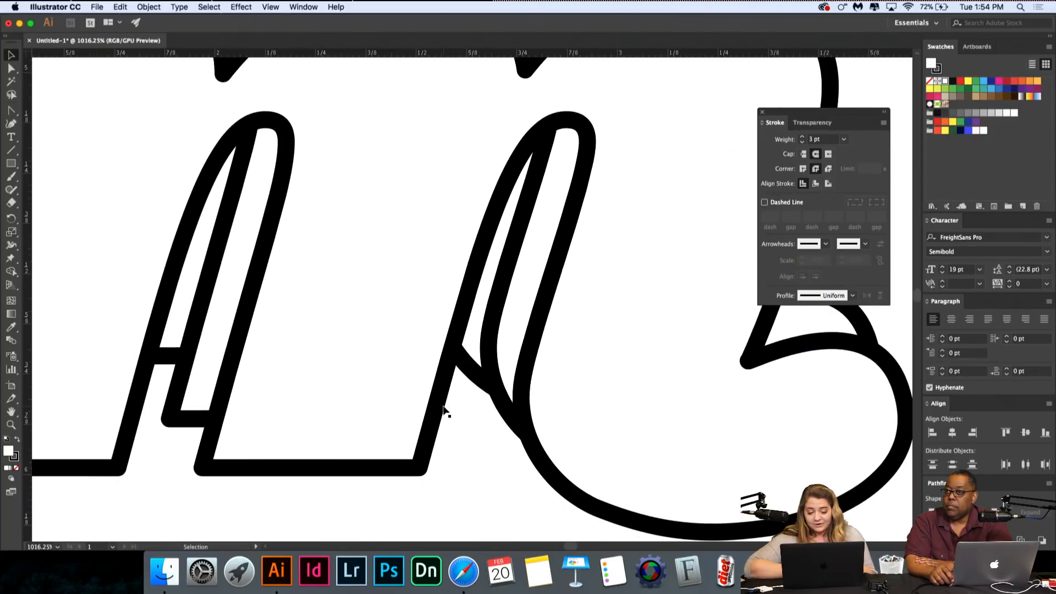
pyautogui.scroll(10, 443, 410)
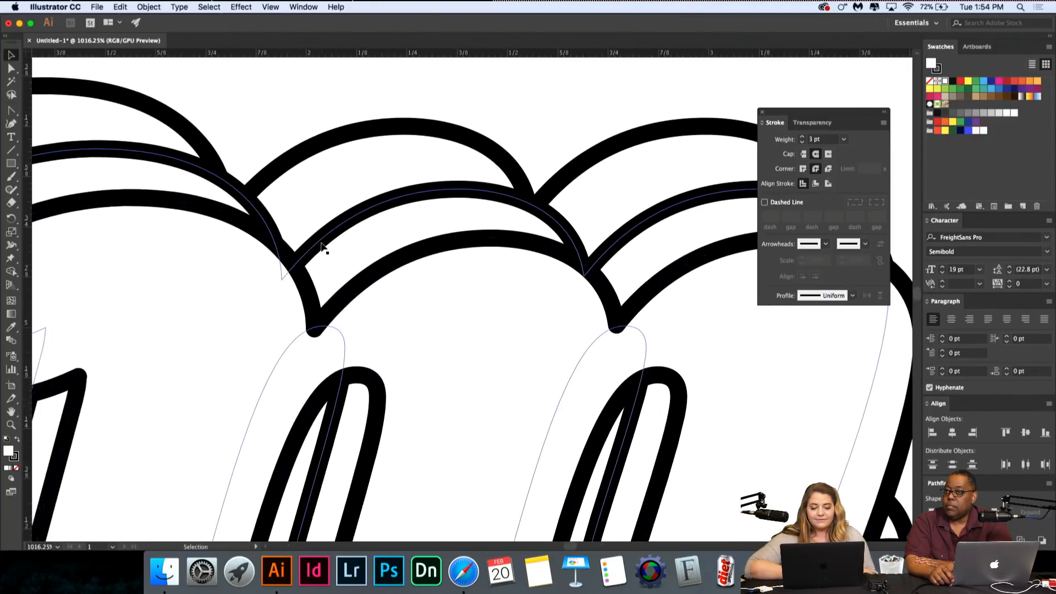
pyautogui.click(281, 242)
pyautogui.click(251, 243)
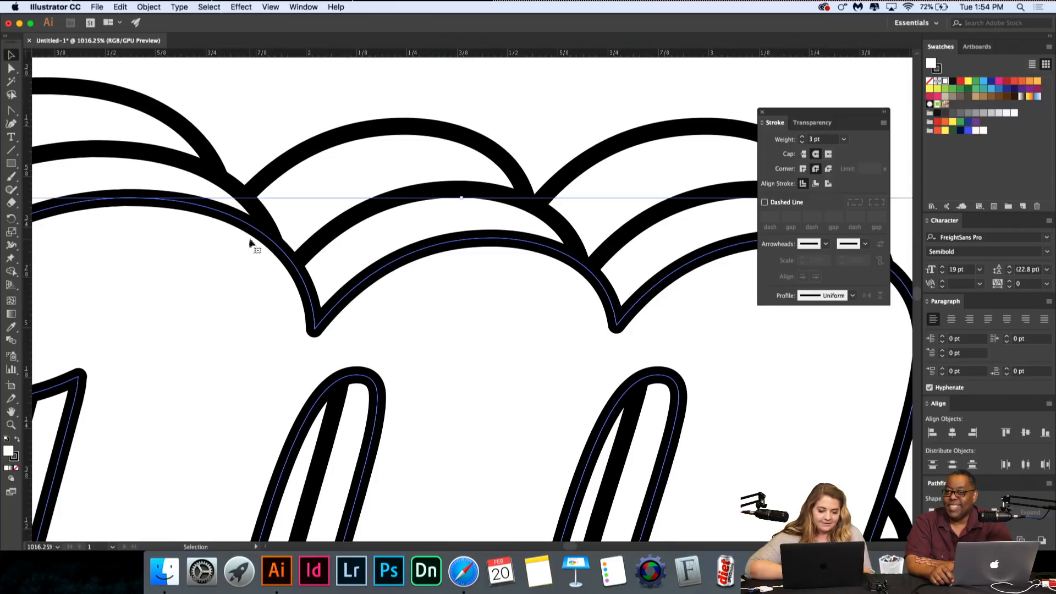
pyautogui.click(255, 207)
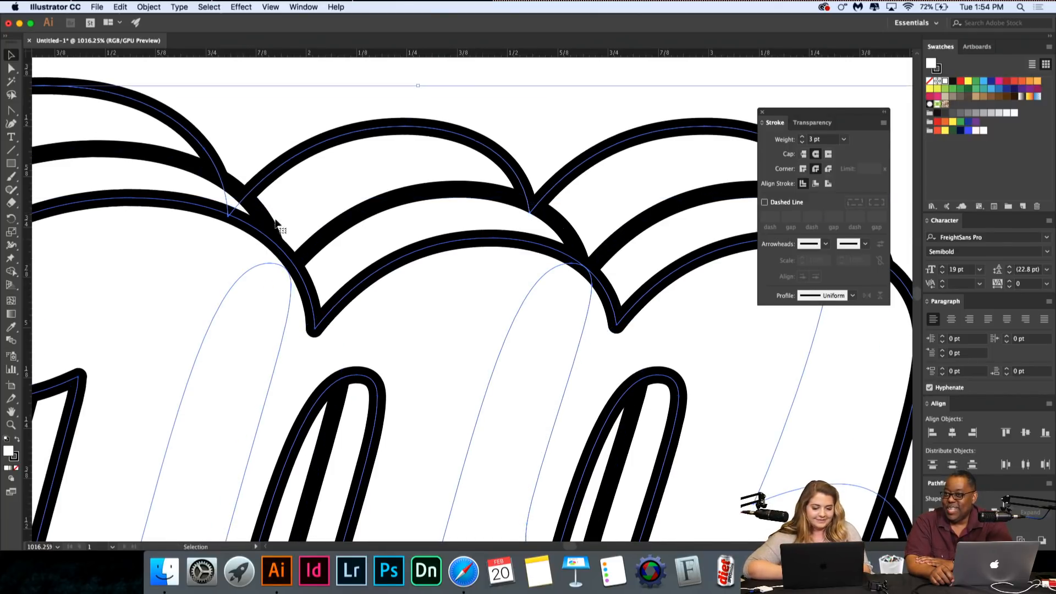
pyautogui.keyDown('shift'); pyautogui.click(276, 222); pyautogui.keyUp('shift')
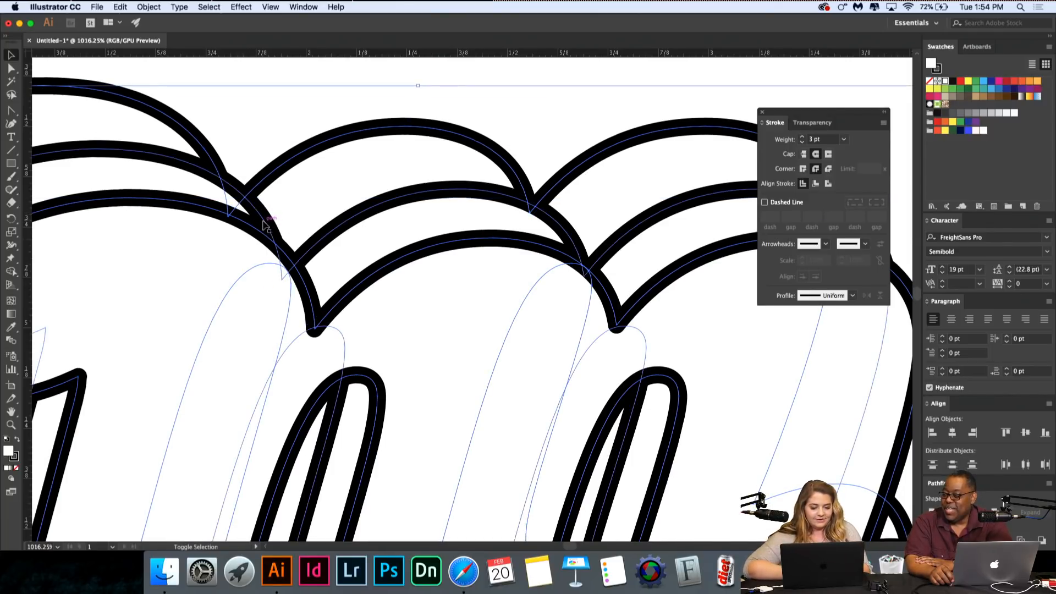
pyautogui.keyDown('shift'); pyautogui.click(258, 184); pyautogui.keyUp('shift')
pyautogui.hotkey('shift', 'Down')
pyautogui.press('Up')
pyautogui.press('Up')
pyautogui.press('Up')
pyautogui.press('Up')
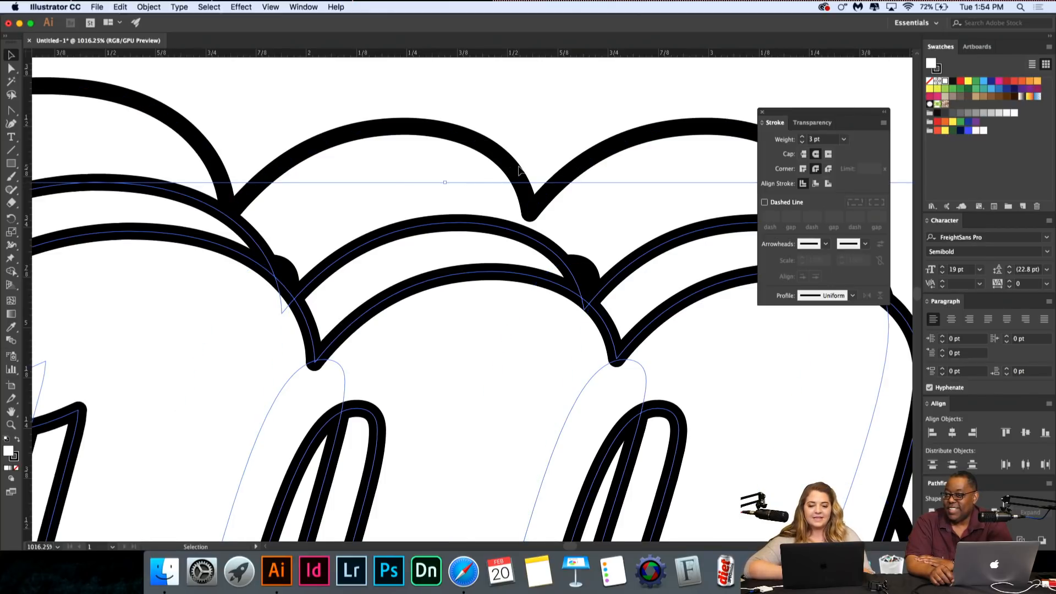
# Step: Move only the middle m slightly up, closer to the rear m's arches
pyautogui.scroll(-1, 511, 156)
pyautogui.click(517, 148)
pyautogui.click(535, 147)
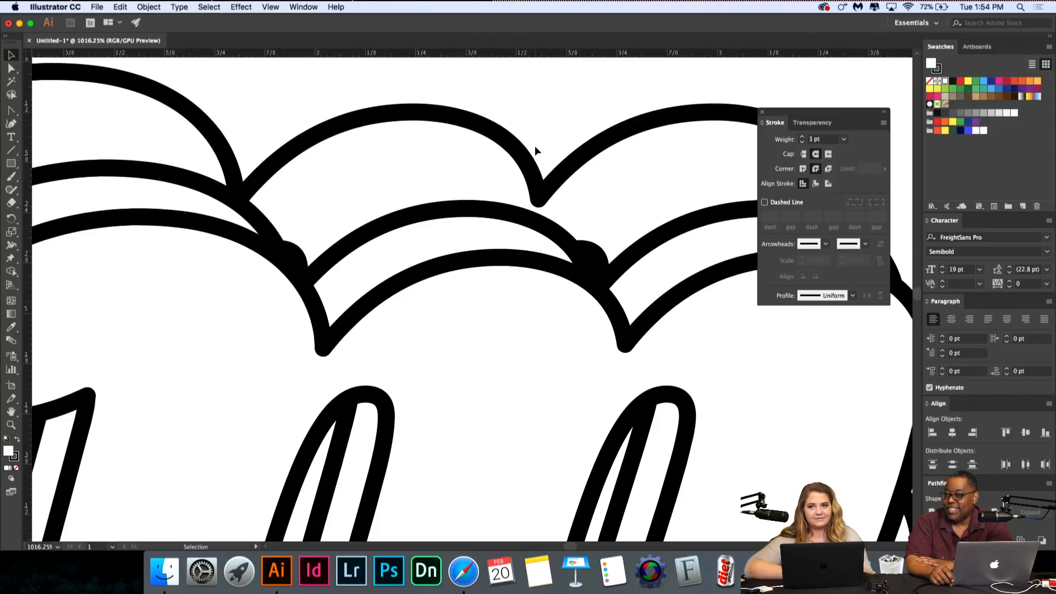
pyautogui.click(543, 219)
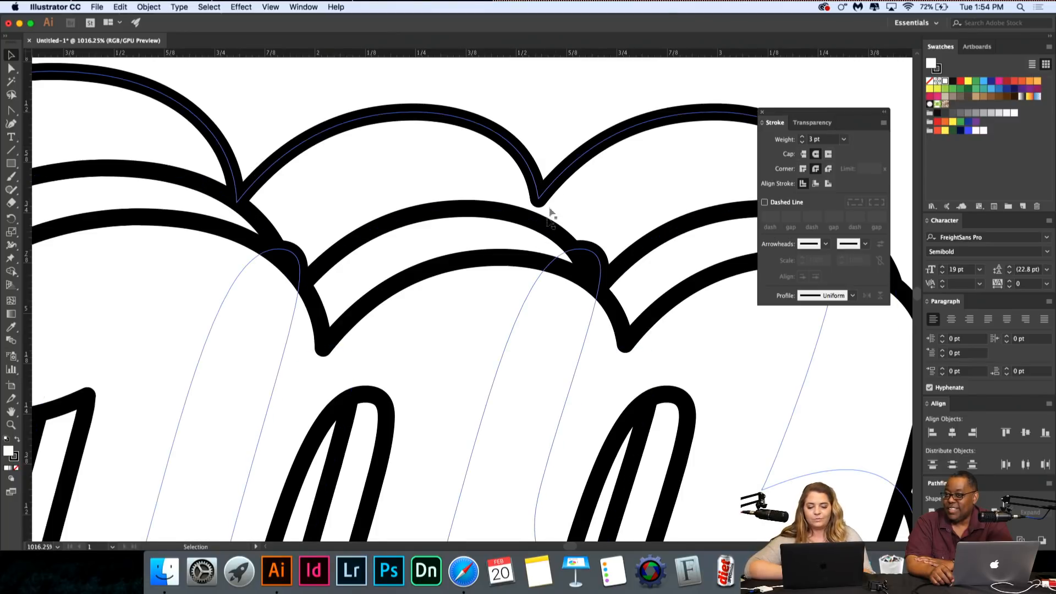
pyautogui.scroll(-3, 548, 236)
pyautogui.scroll(-2, 549, 253)
pyautogui.moveTo(552, 248); pyautogui.dragTo(552, 238)
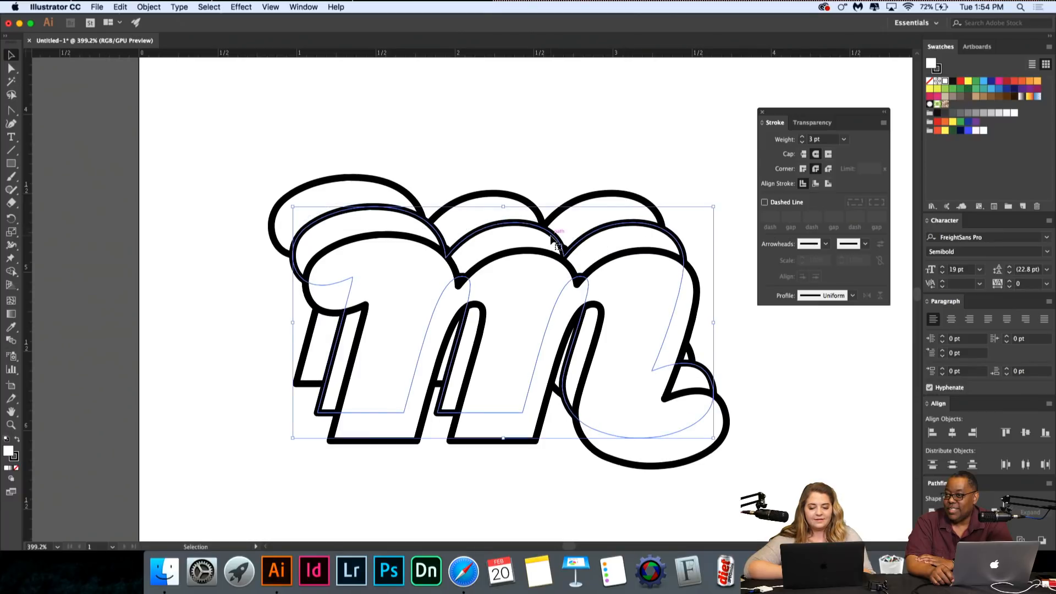
# Step: Shift the front m slightly down and the middle m slightly up
pyautogui.click(546, 265)
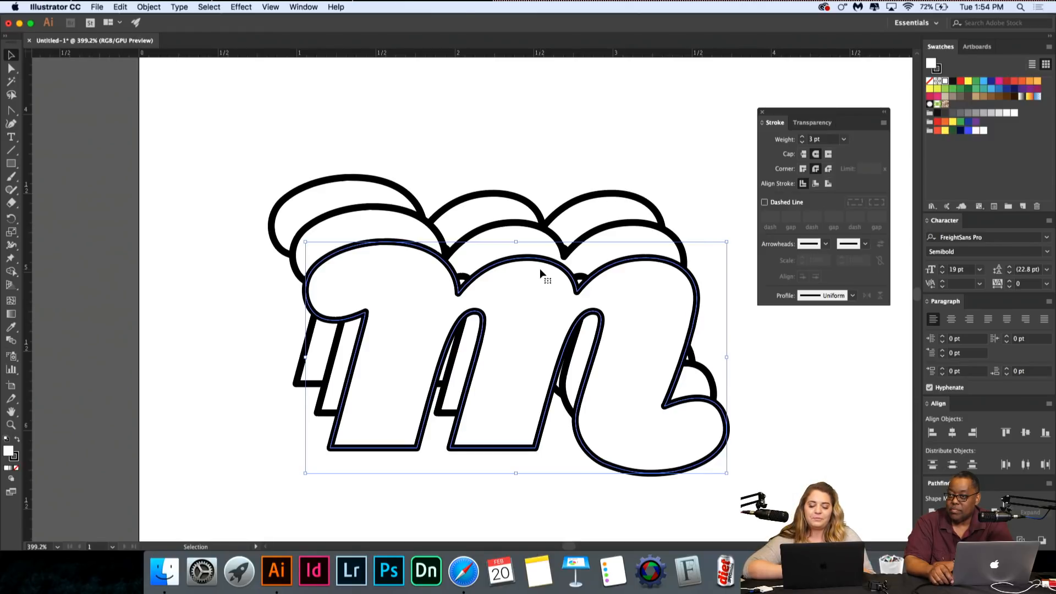
pyautogui.moveTo(540, 265); pyautogui.dragTo(547, 233)
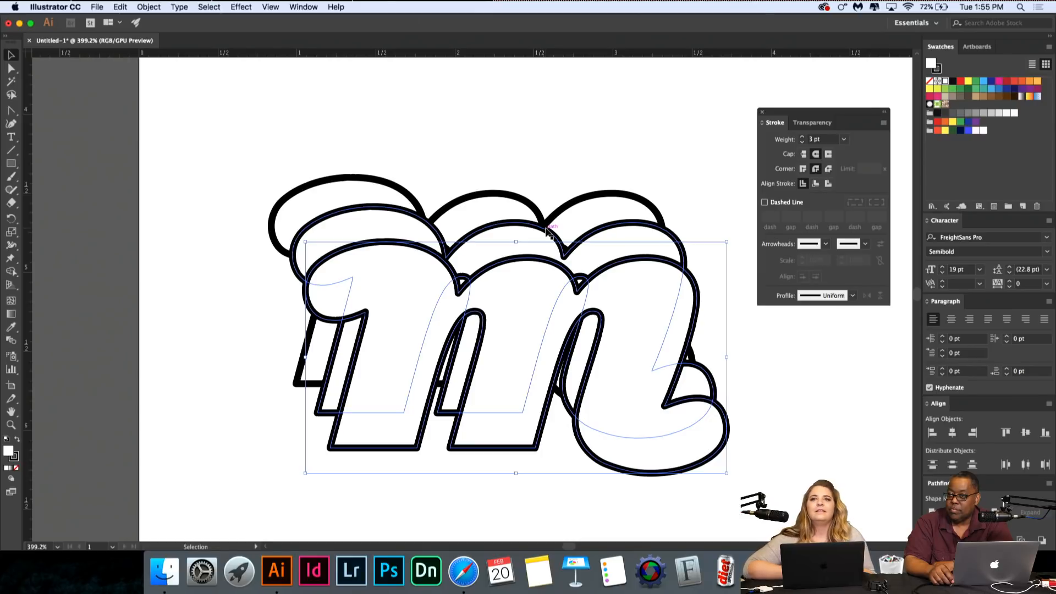
pyautogui.moveTo(547, 233); pyautogui.dragTo(548, 233)
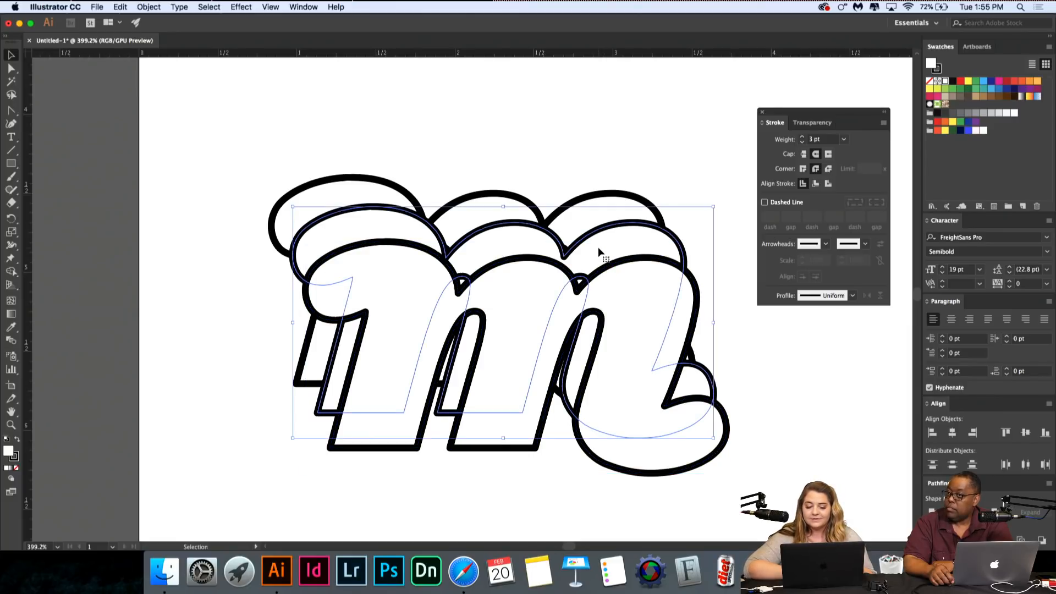
pyautogui.click(598, 246)
# Step: Nudge the front m up in small increments until its arch notches sit against the middle m's outline
pyautogui.click(655, 266)
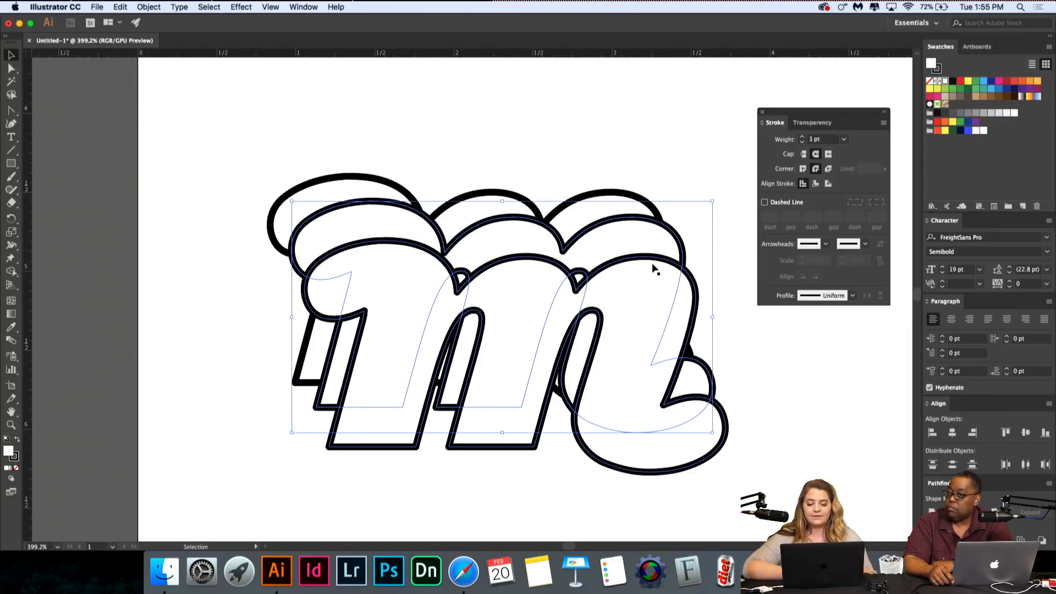
pyautogui.press('Up')
pyautogui.press('Up')
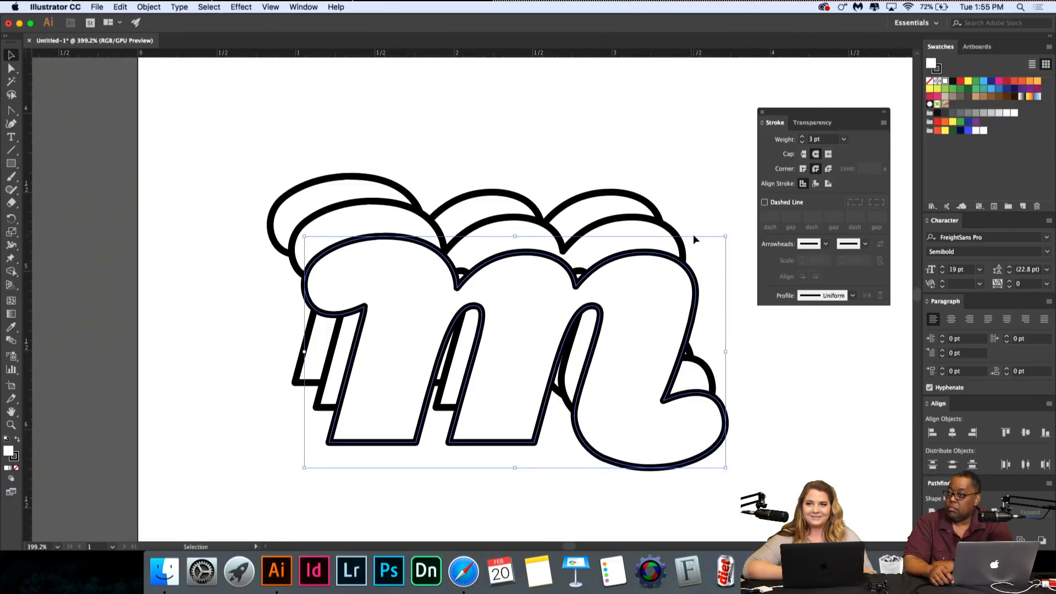
pyautogui.press('Up')
pyautogui.press('Up')
pyautogui.press('Up')
pyautogui.press('Up')
pyautogui.press('Up')
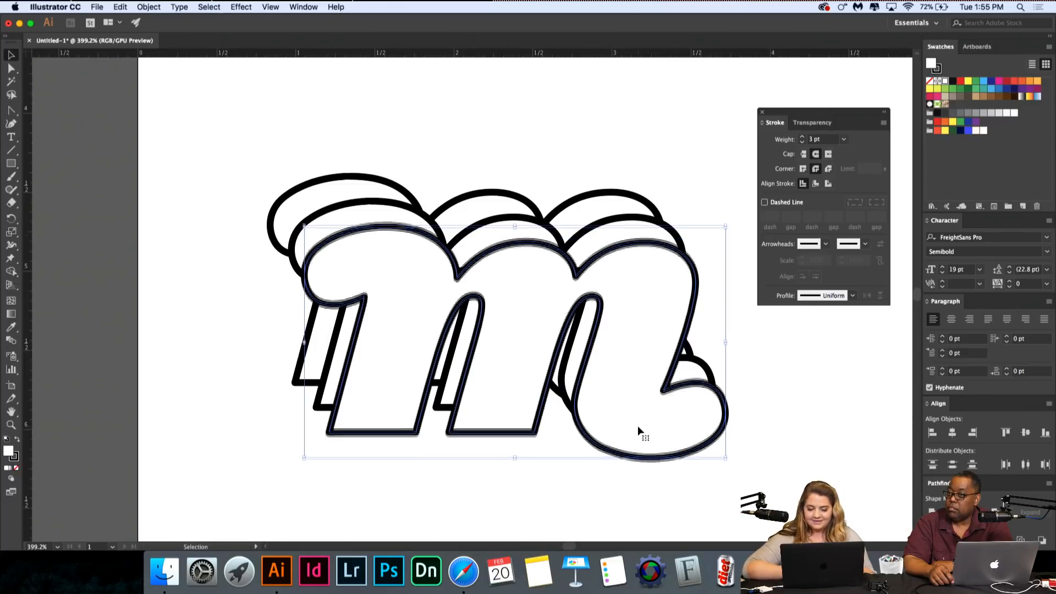
pyautogui.click(667, 205)
pyautogui.scroll(-5, 666, 204)
pyautogui.hscroll(4, 666, 204)
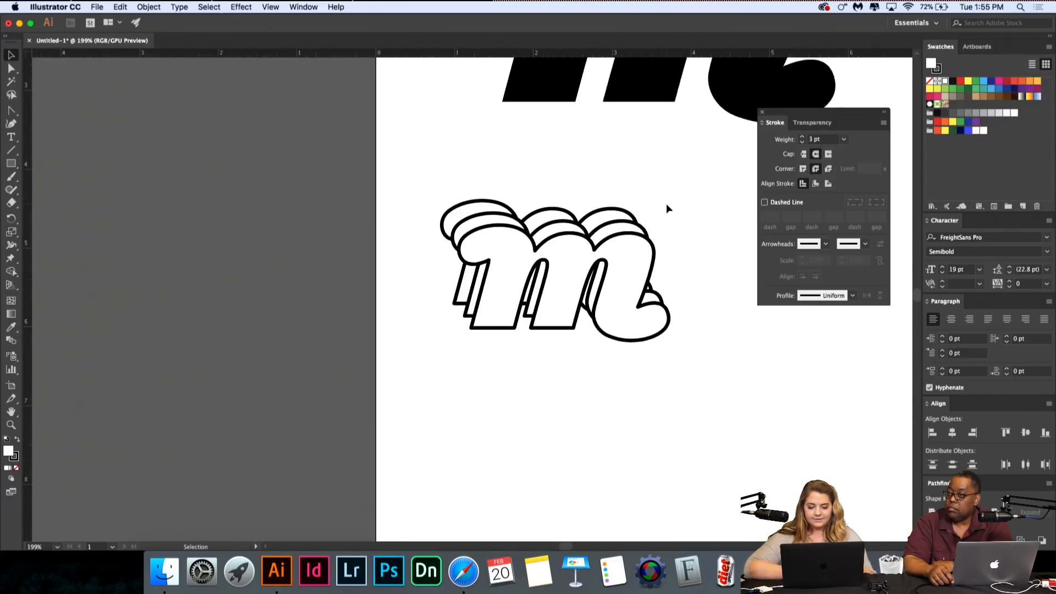
# Step: Nudge the rear m slightly down so its spacing above the middle m matches the other layers
pyautogui.scroll(5, 537, 385)
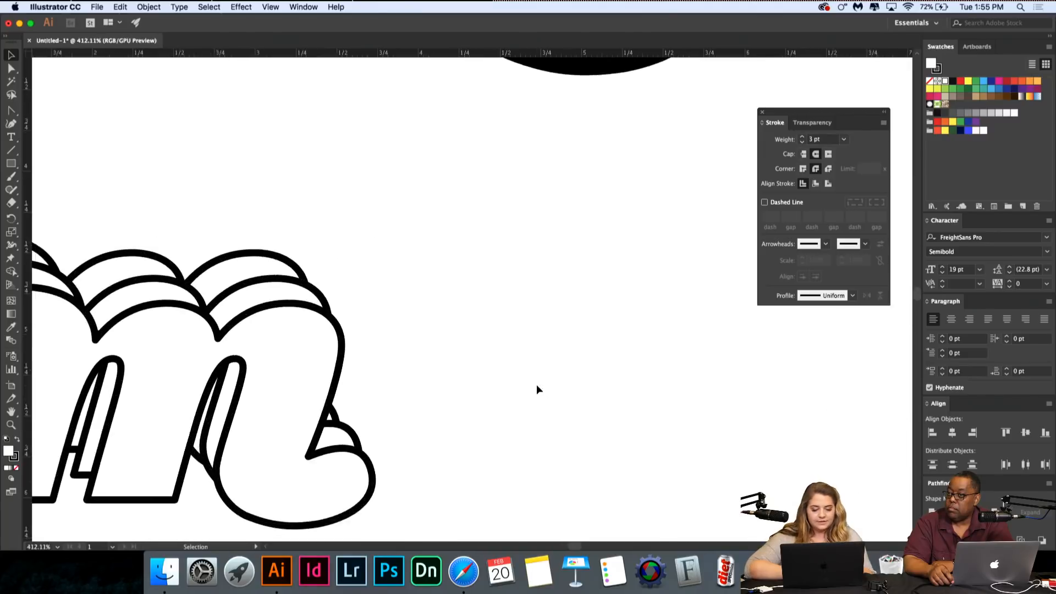
pyautogui.scroll(2, 536, 381)
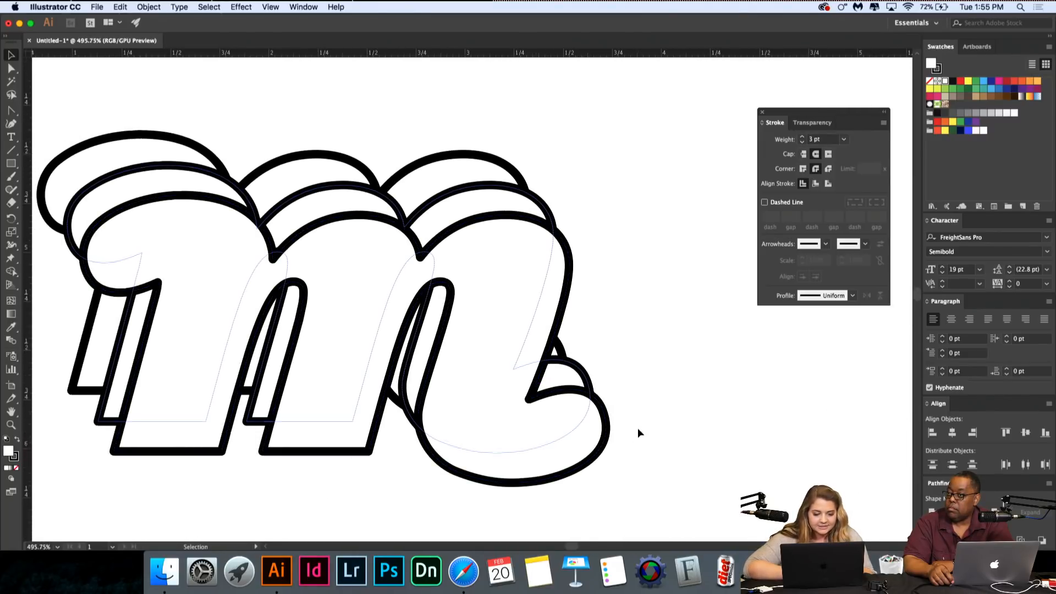
pyautogui.scroll(1, 456, 152)
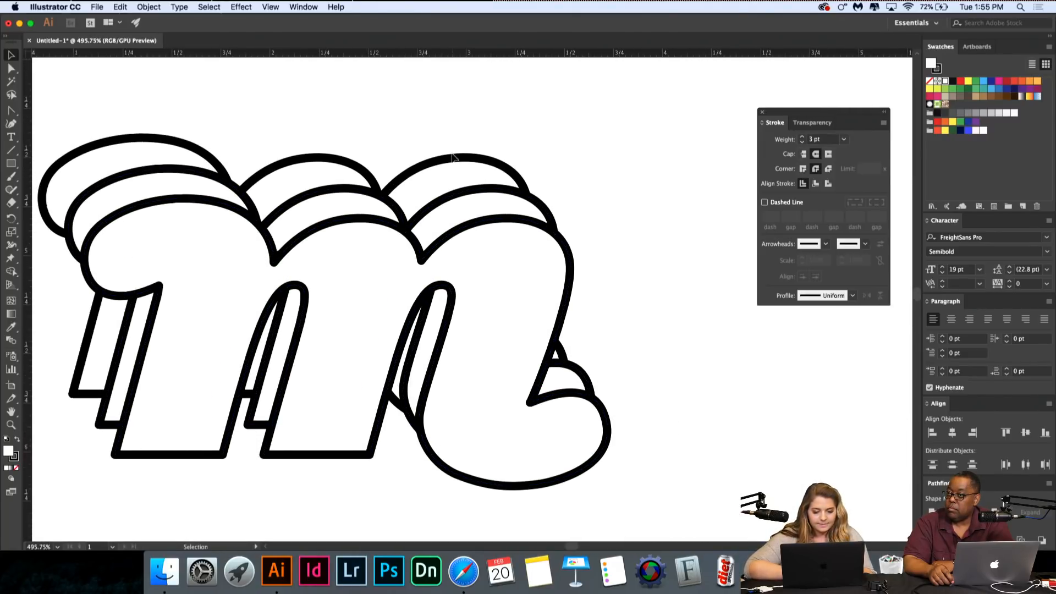
pyautogui.click(453, 161)
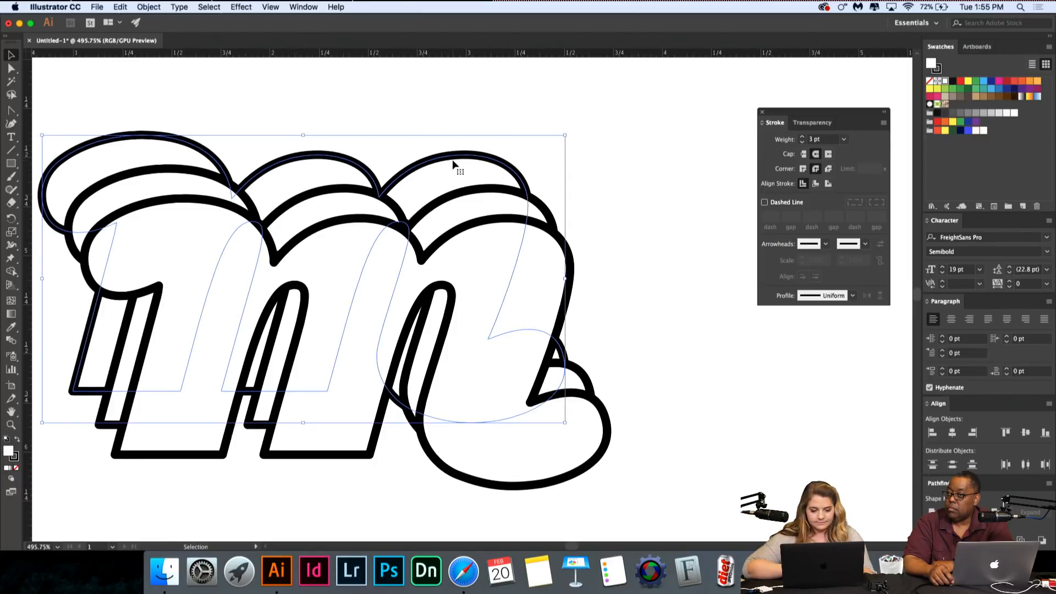
pyautogui.press('Down')
pyautogui.press('Down')
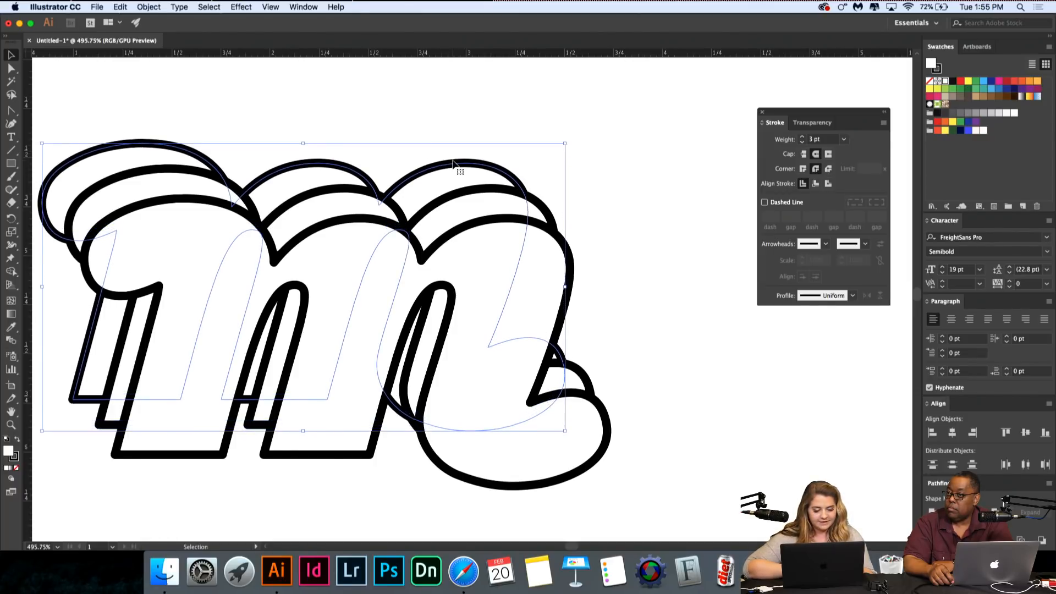
pyautogui.rightClick(624, 213)
pyautogui.click(609, 263)
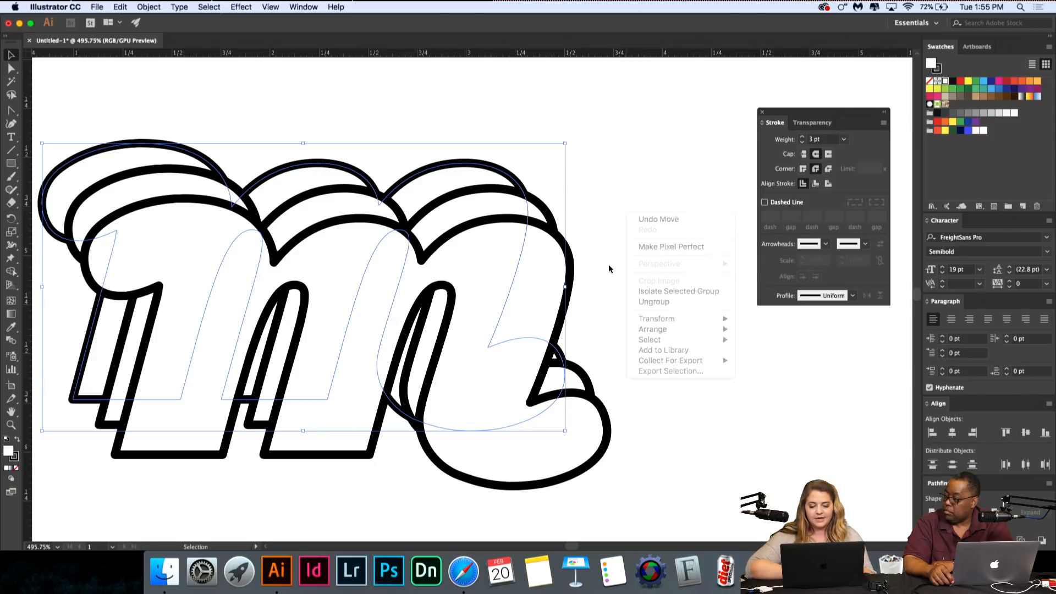
pyautogui.click(594, 254)
# Step: Select all three m layers, try centering them horizontally, undo that alignment, and distribute the layers evenly in the horizontal direction
pyautogui.scroll(-5, 594, 254)
pyautogui.moveTo(586, 218); pyautogui.dragTo(506, 346)
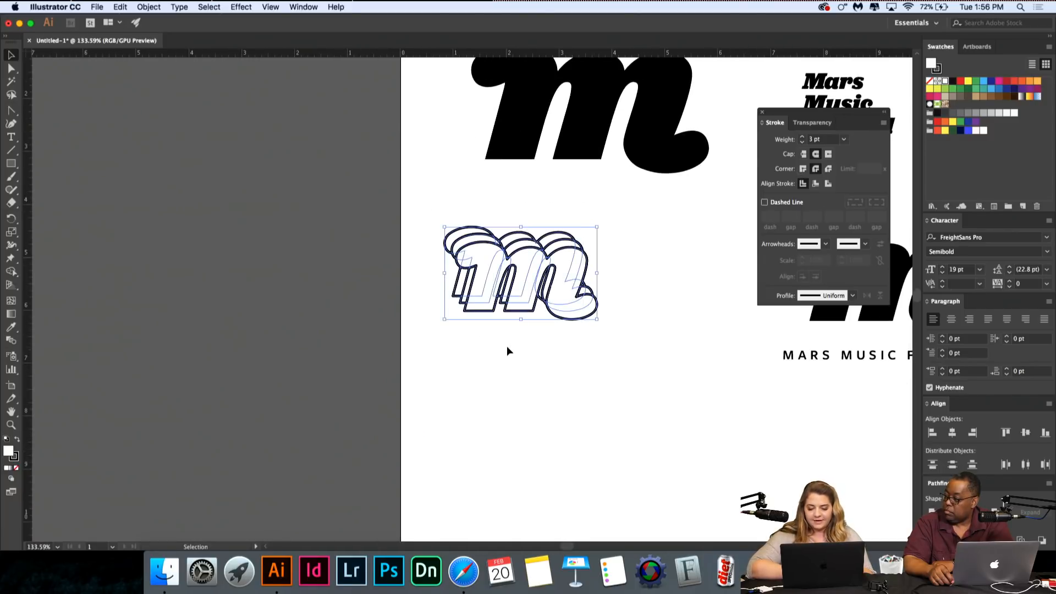
pyautogui.click(952, 432)
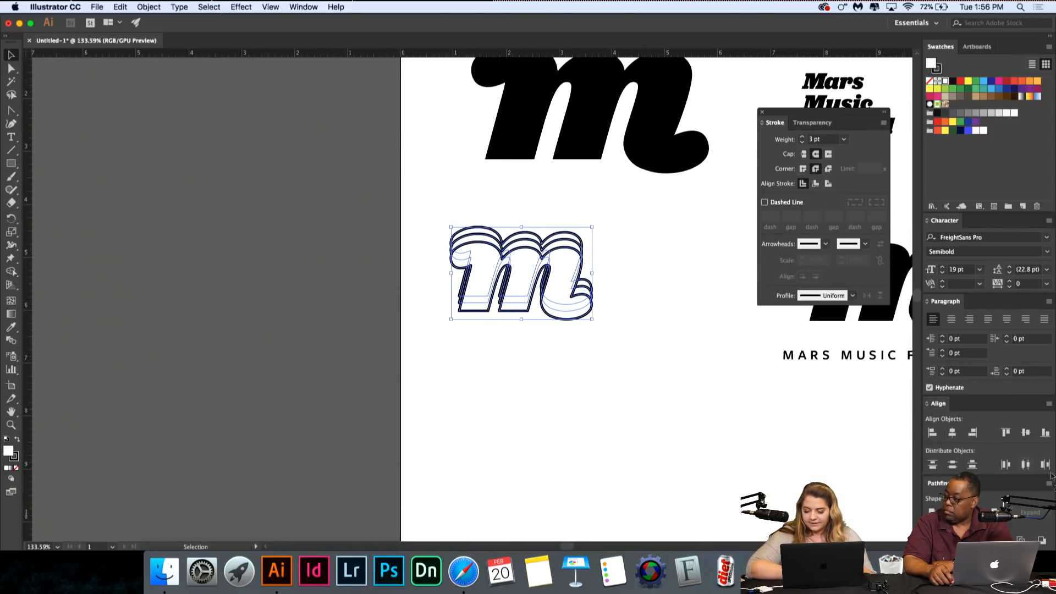
pyautogui.press('super+z')
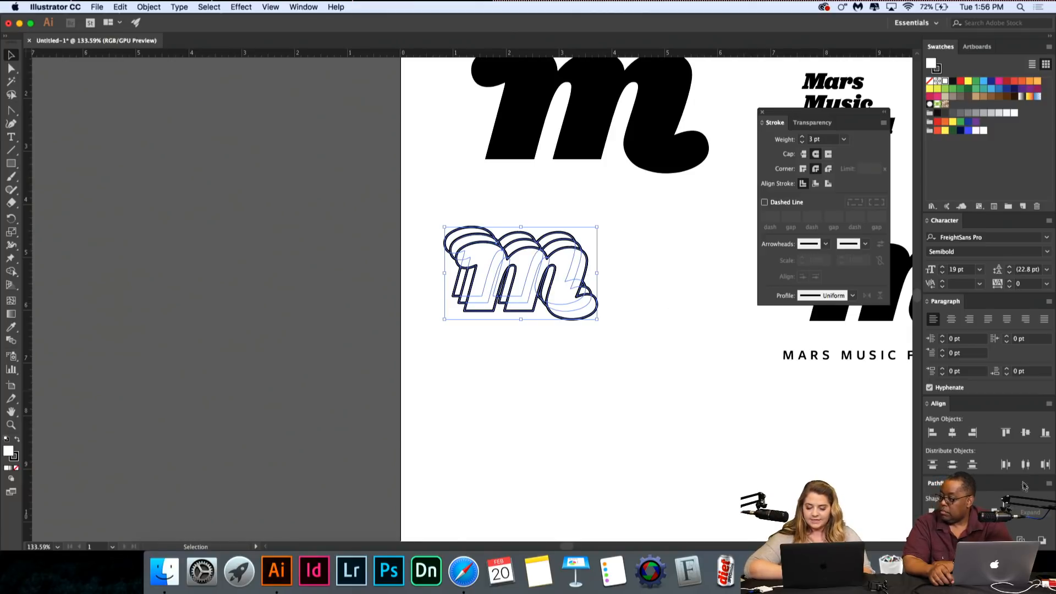
pyautogui.click(636, 309)
# Step: Try a large rightward shift of the middle and front m together, undo it, and nudge both slightly right instead
pyautogui.scroll(10, 636, 308)
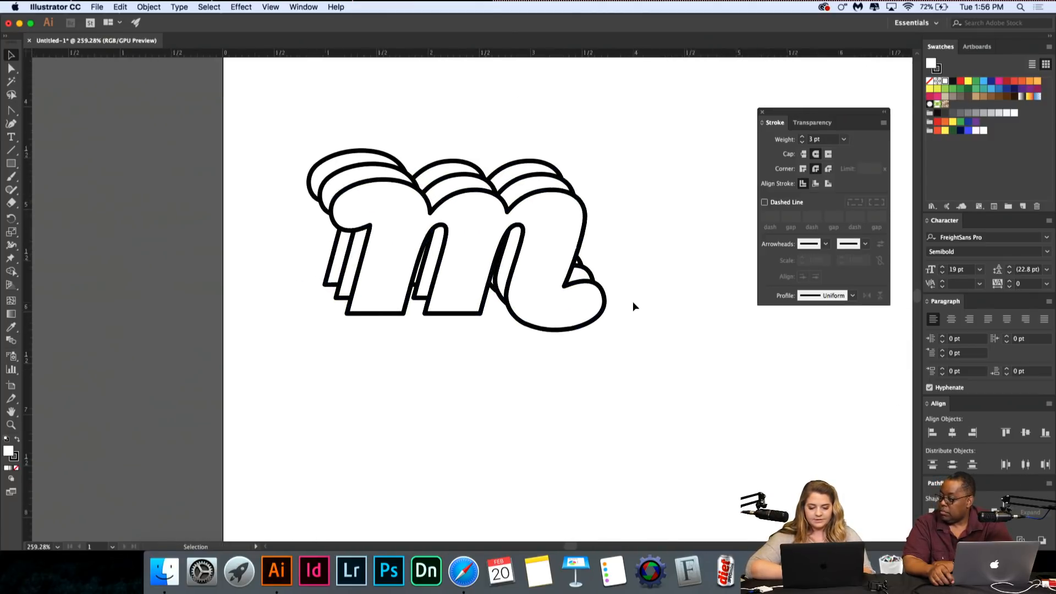
pyautogui.hscroll(-2, 633, 308)
pyautogui.scroll(3, 471, 277)
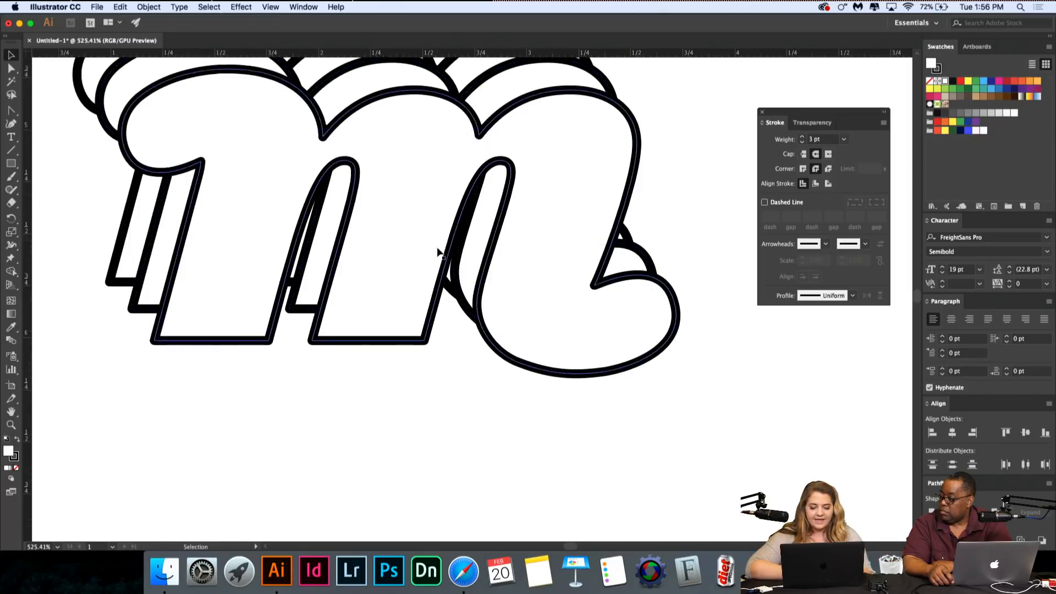
pyautogui.scroll(5, 441, 248)
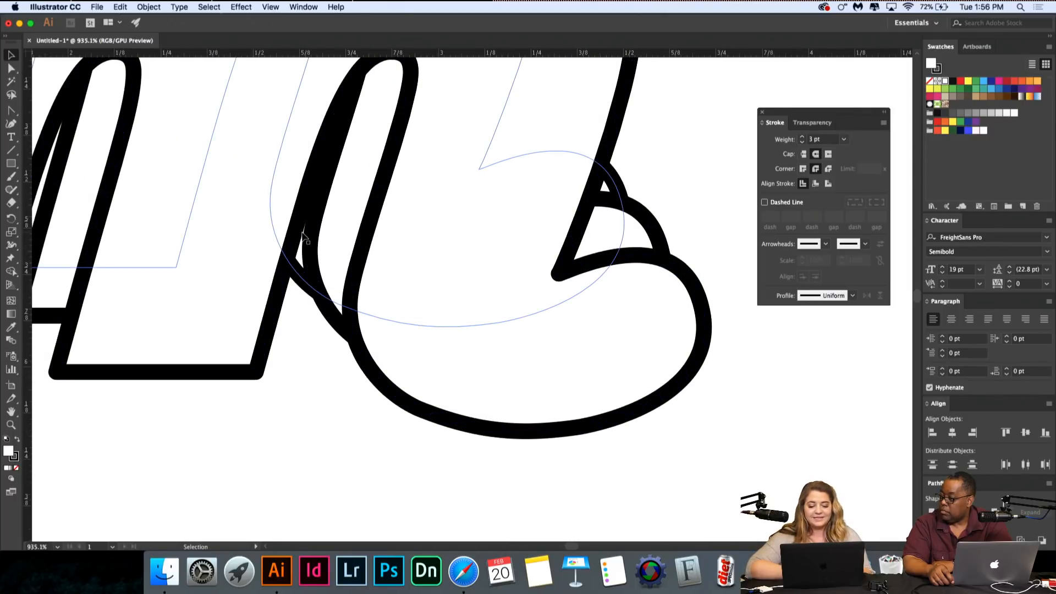
pyautogui.scroll(-1, 356, 429)
pyautogui.scroll(-7, 355, 428)
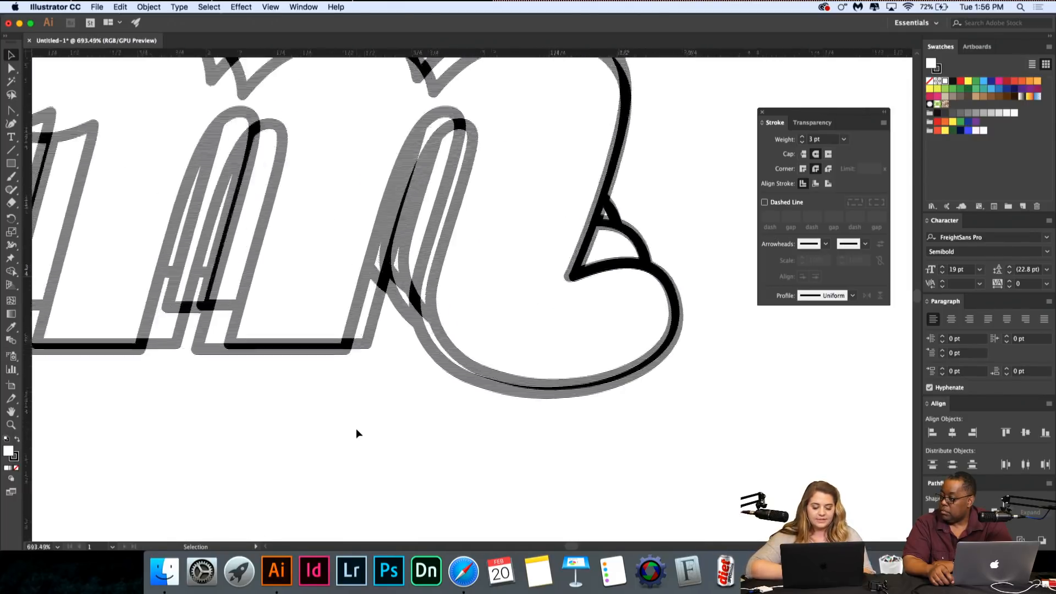
pyautogui.click(498, 203)
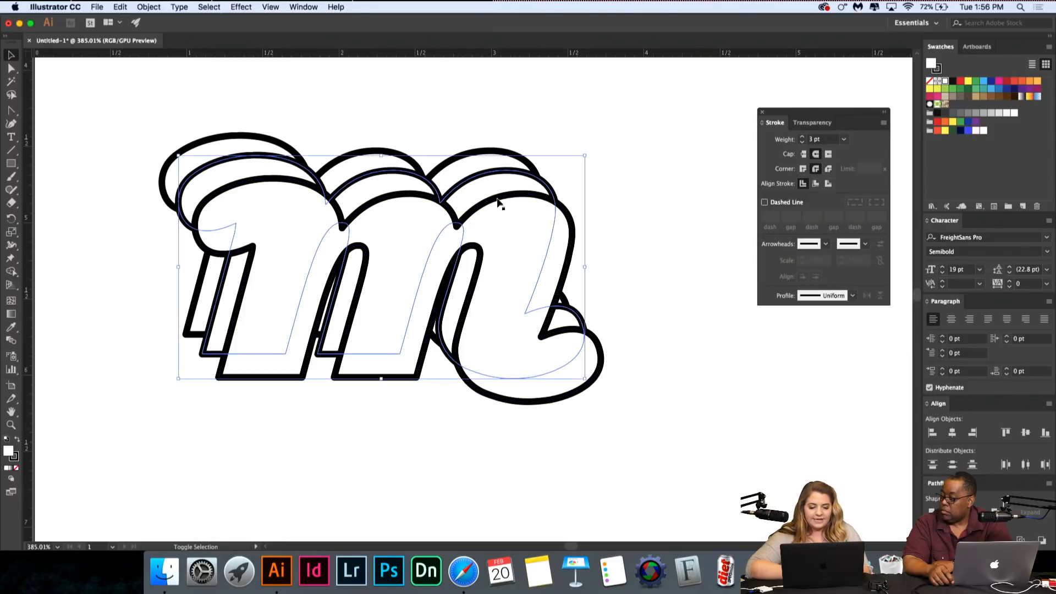
pyautogui.hotkey('shift', 'Right')
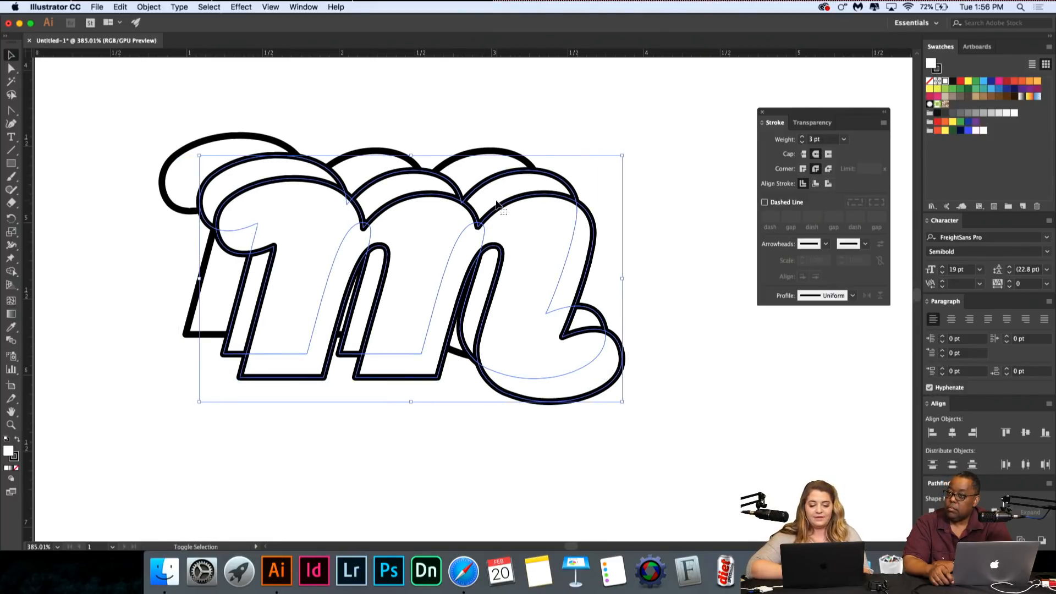
pyautogui.press('Left')
pyautogui.press('Left')
pyautogui.press('super+z')
pyautogui.press('super+z')
pyautogui.press('super+z')
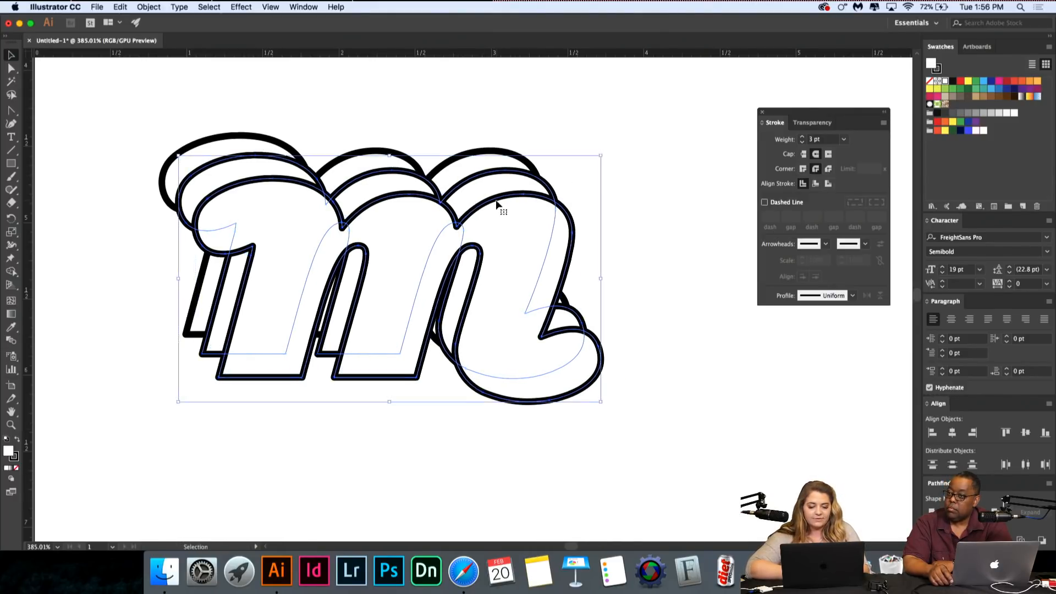
pyautogui.press('Right')
pyautogui.press('Right')
pyautogui.click(596, 187)
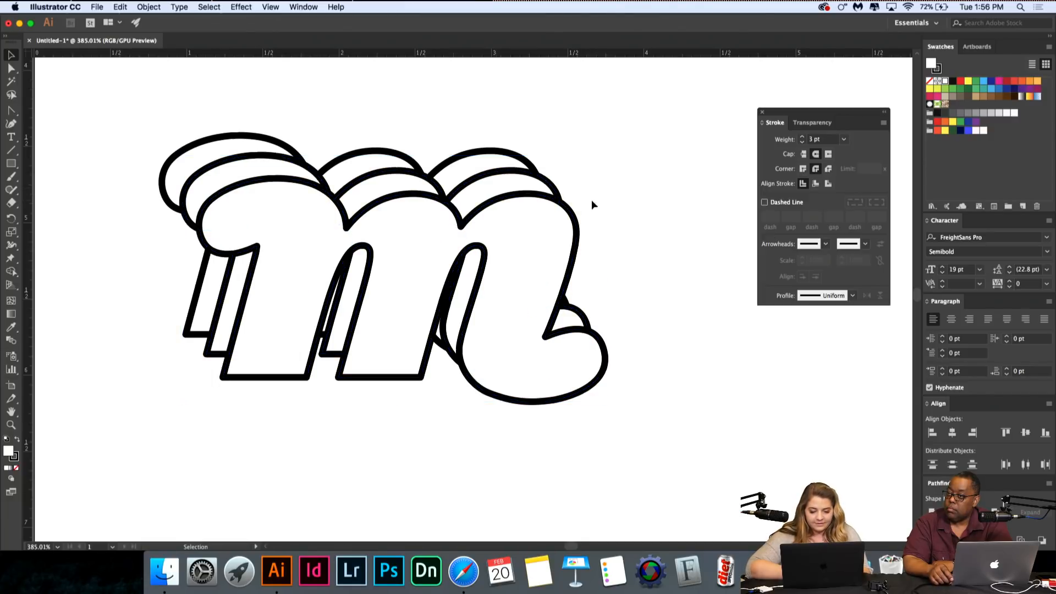
# Step: Nudge the front m two increments down and two increments right, away from the middle m
pyautogui.click(568, 217)
pyautogui.press('Down')
pyautogui.press('Down')
pyautogui.press('Right')
pyautogui.press('Right')
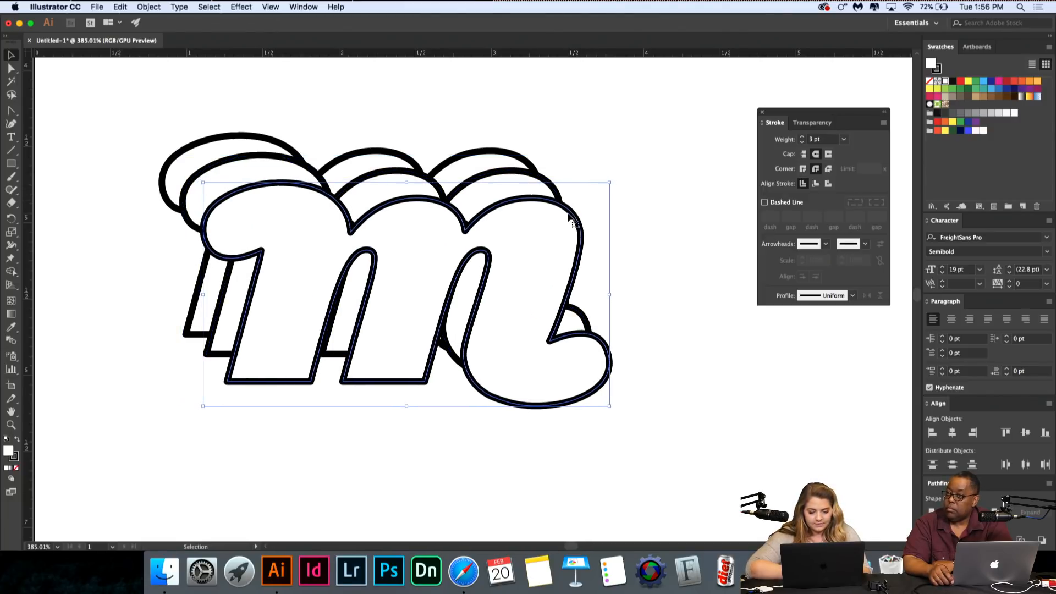
# Step: Undo the last nudges of the front m and fine-tune its horizontal position over the middle m
pyautogui.press('super+z')
pyautogui.press('super+z')
pyautogui.press('super+z')
pyautogui.press('Right')
pyautogui.press('Right')
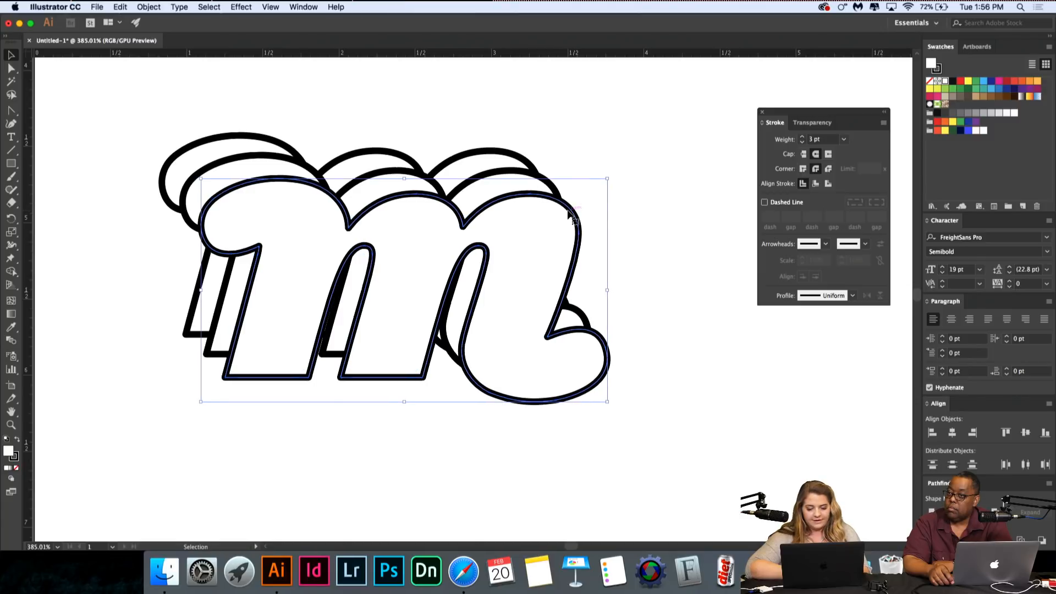
pyautogui.press('Left')
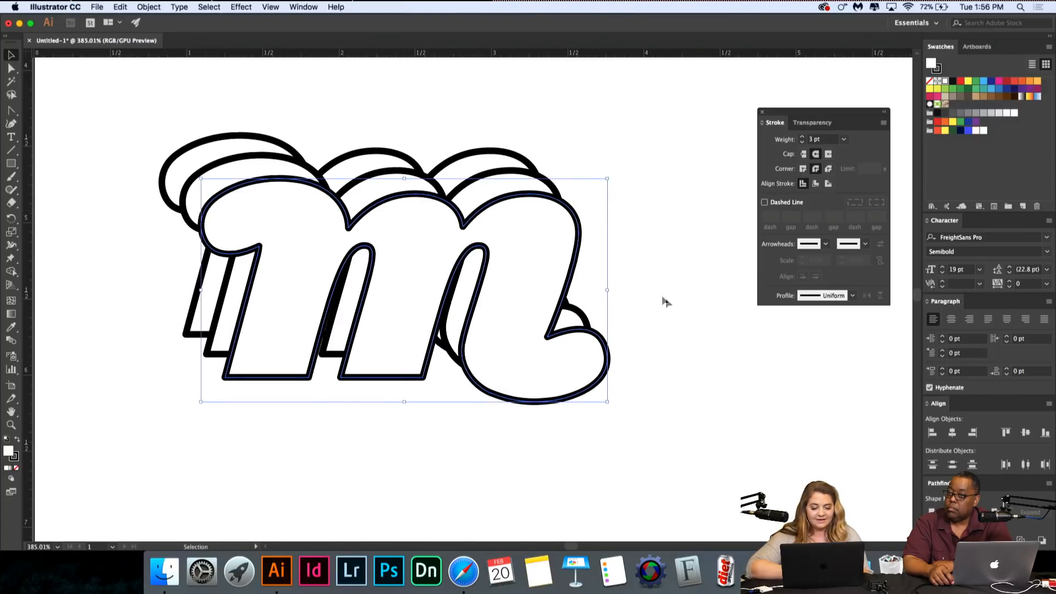
# Step: Nudge the middle m slightly right, closer to the front m
pyautogui.click(338, 330)
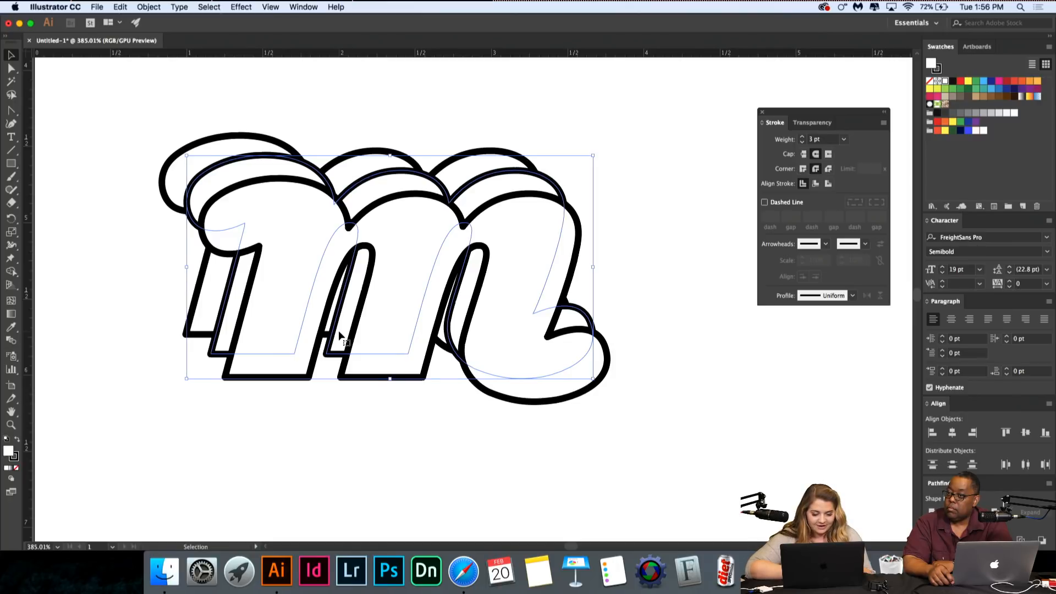
pyautogui.press('Right')
pyautogui.click(483, 126)
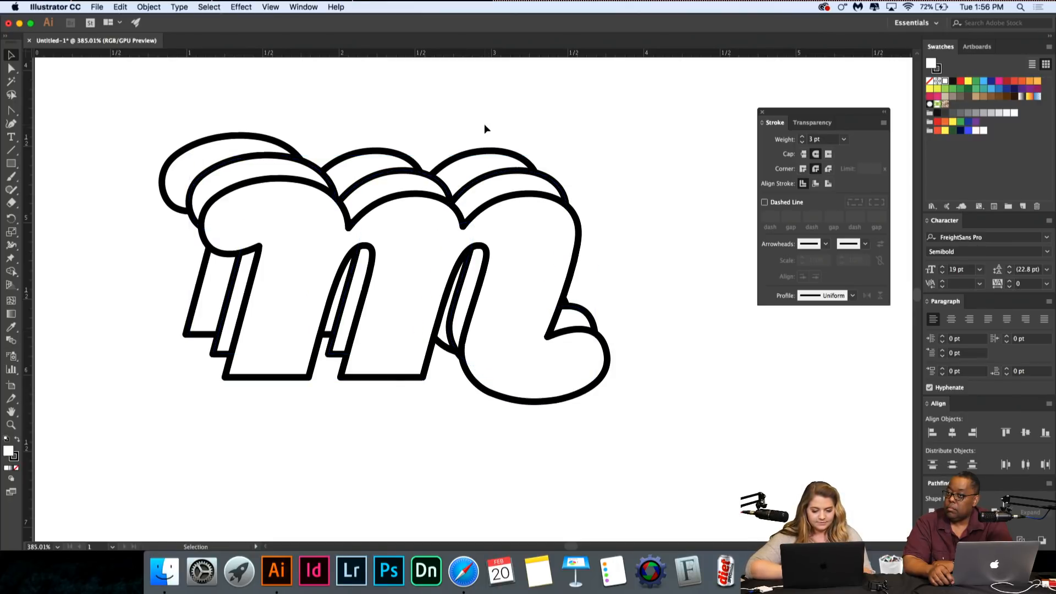
# Step: Nudge the rear m three increments right to tighten its offset from the middle m
pyautogui.click(463, 156)
pyautogui.press('Right')
pyautogui.press('Right')
pyautogui.press('Right')
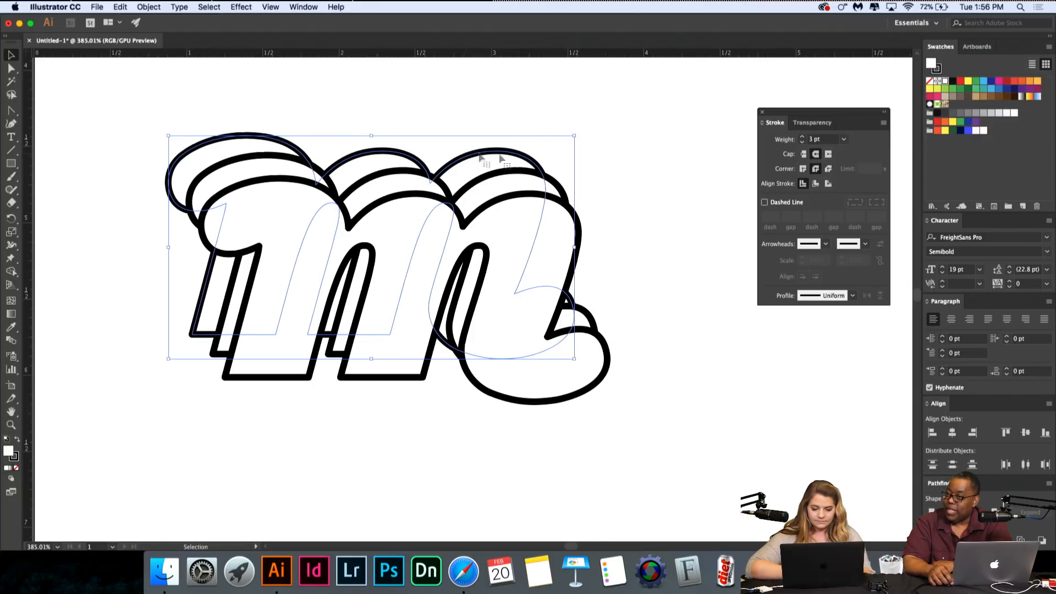
pyautogui.click(678, 242)
pyautogui.scroll(-5, 677, 243)
pyautogui.hscroll(3, 677, 247)
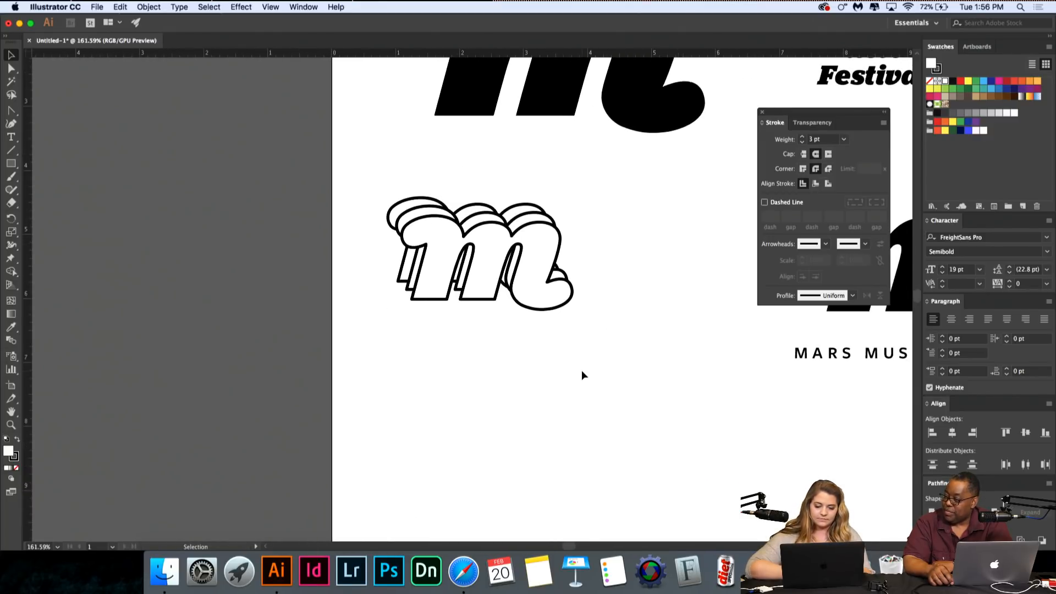
# Step: Select the front m and nudge it slightly left over the middle m
pyautogui.click(547, 310)
pyautogui.scroll(3, 543, 273)
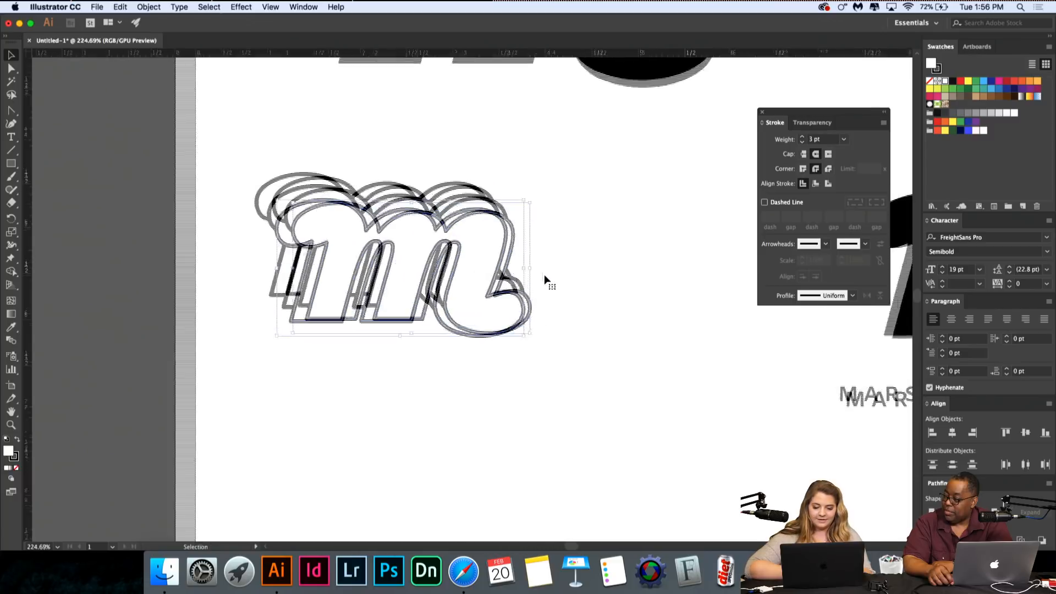
pyautogui.scroll(-1, 426, 247)
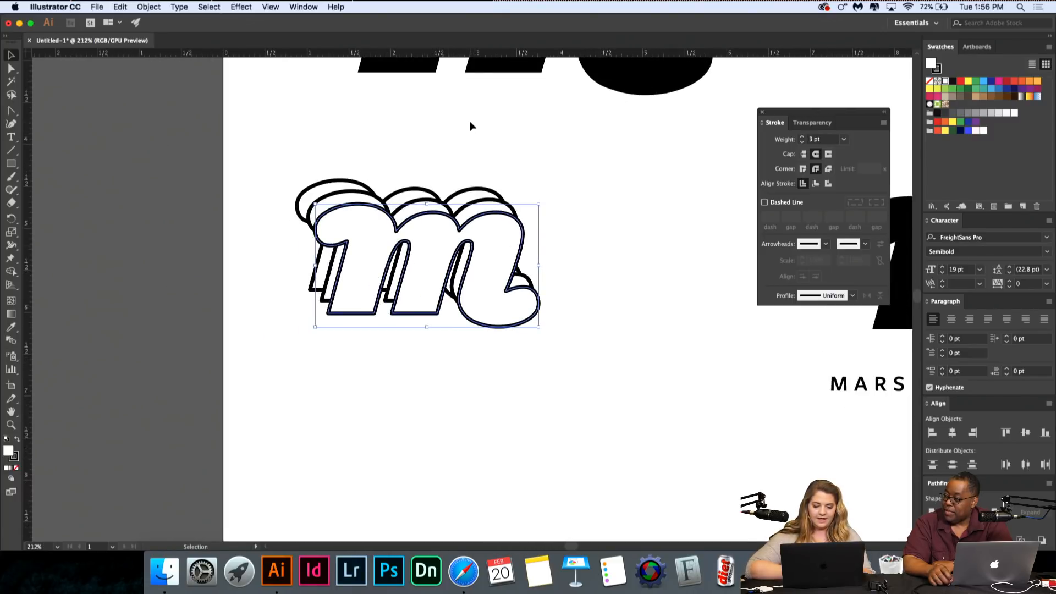
pyautogui.click(457, 404)
pyautogui.scroll(3, 456, 404)
pyautogui.hscroll(-1, 456, 384)
pyautogui.click(454, 299)
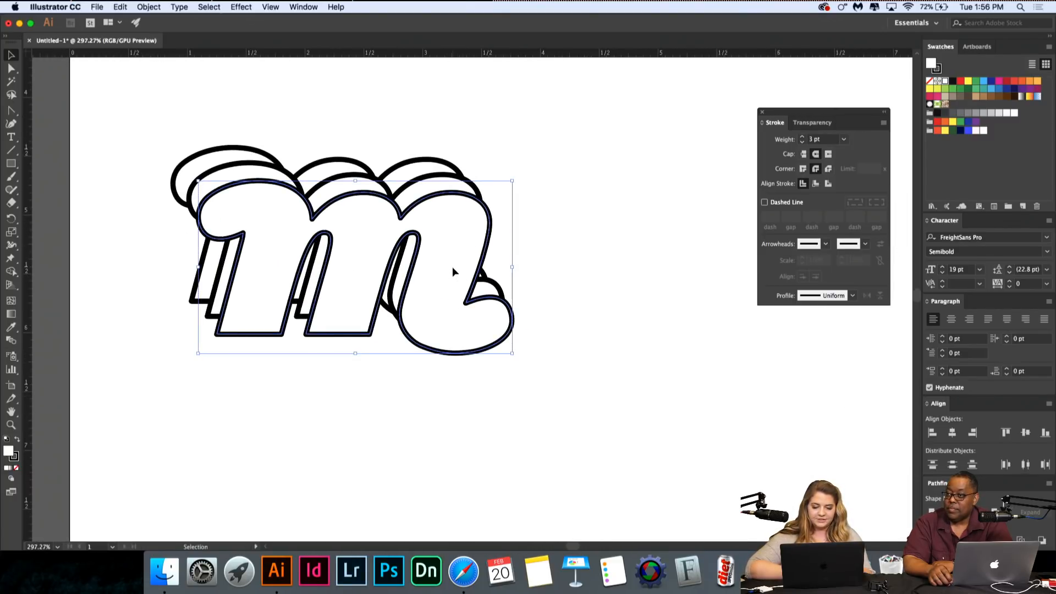
pyautogui.click(460, 132)
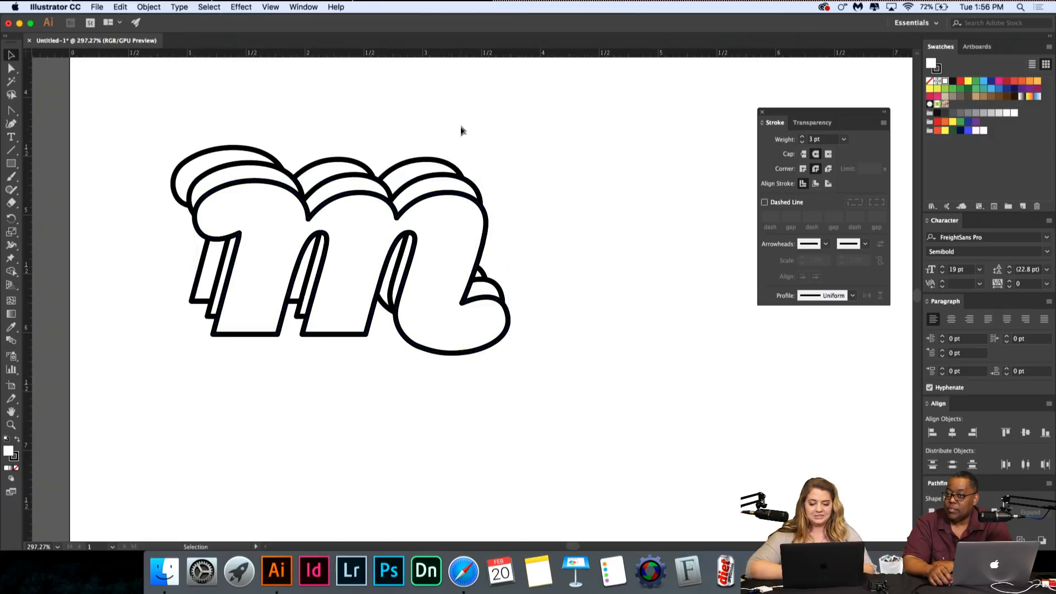
# Step: Try aligning all three m layers by their horizontal centers and undo the alignment
pyautogui.moveTo(459, 132); pyautogui.dragTo(375, 332)
pyautogui.click(932, 464)
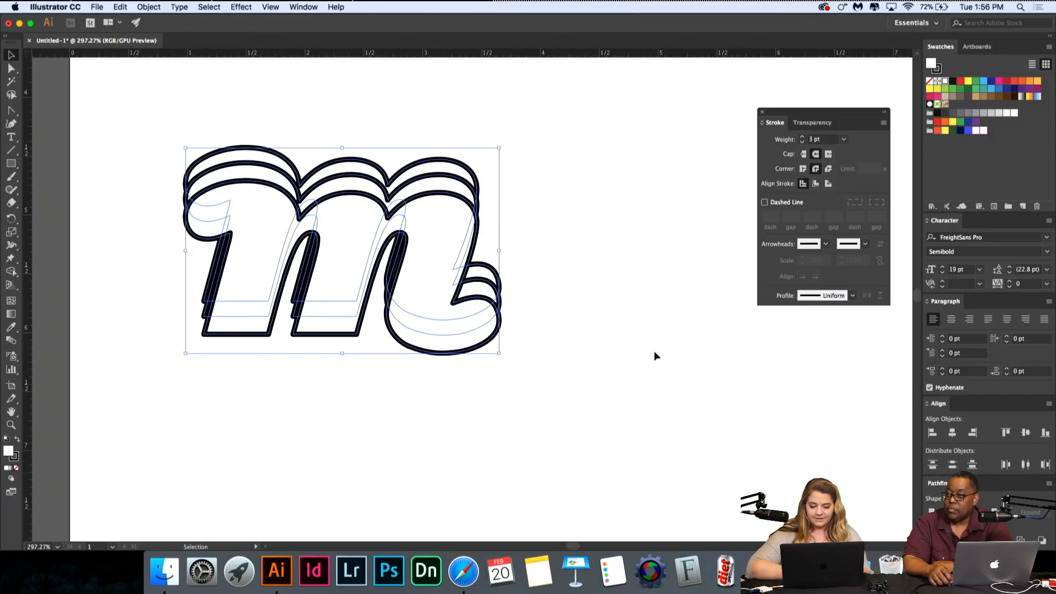
pyautogui.click(655, 351)
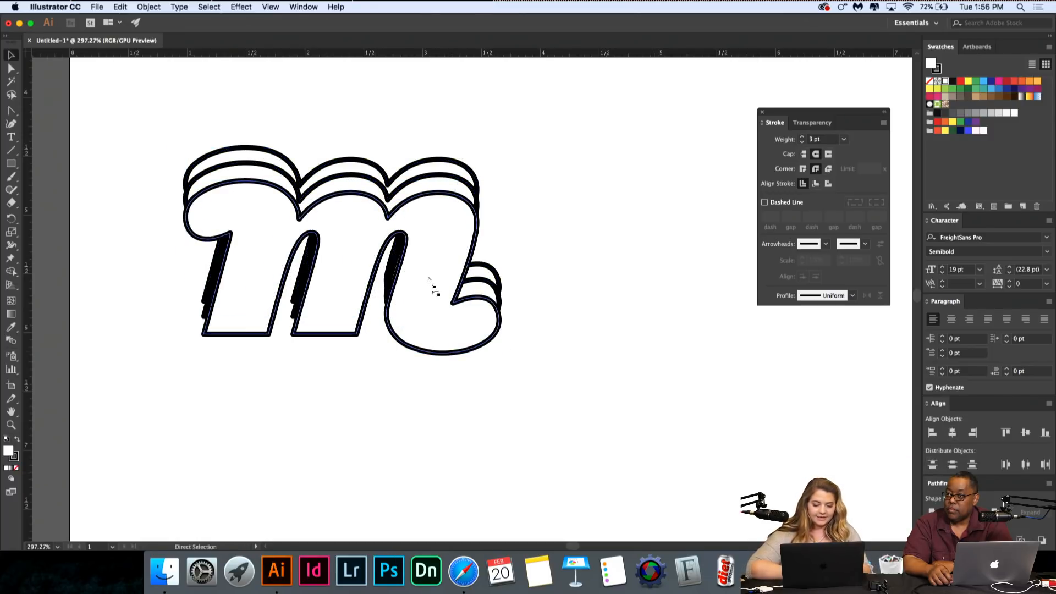
pyautogui.press('super+z')
pyautogui.click(607, 307)
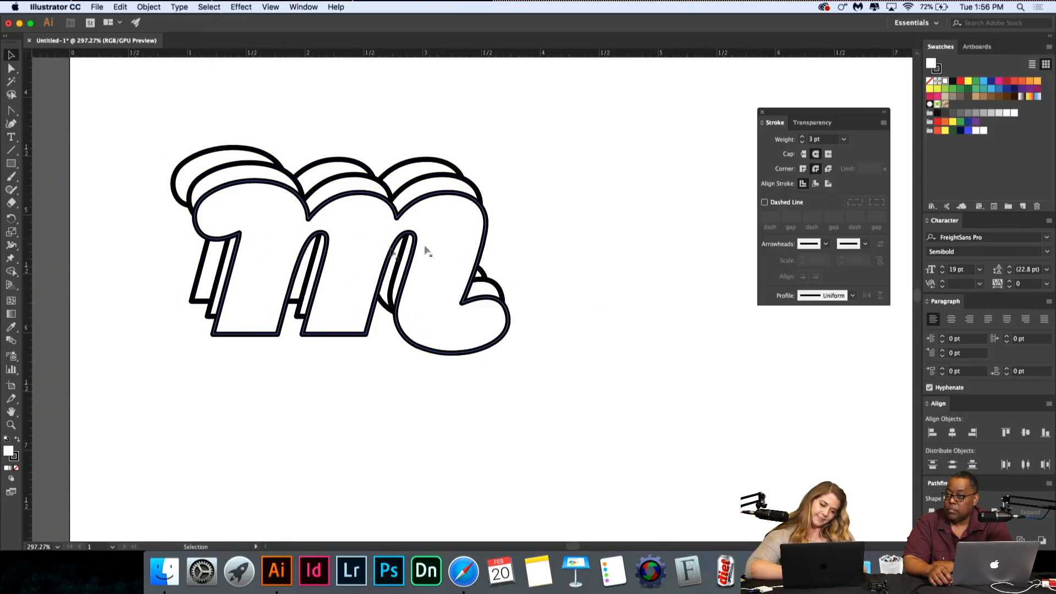
# Step: Nudge the front m three increments right and two increments up
pyautogui.click(218, 294)
pyautogui.click(270, 191)
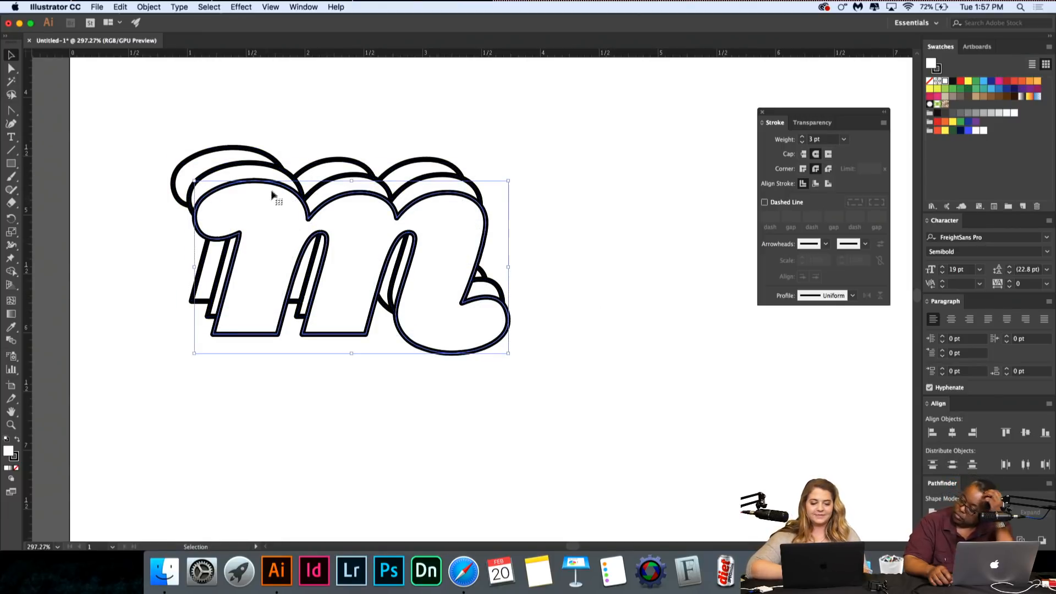
pyautogui.press('Right')
pyautogui.press('Right')
pyautogui.press('Right')
pyautogui.press('Up')
pyautogui.press('Up')
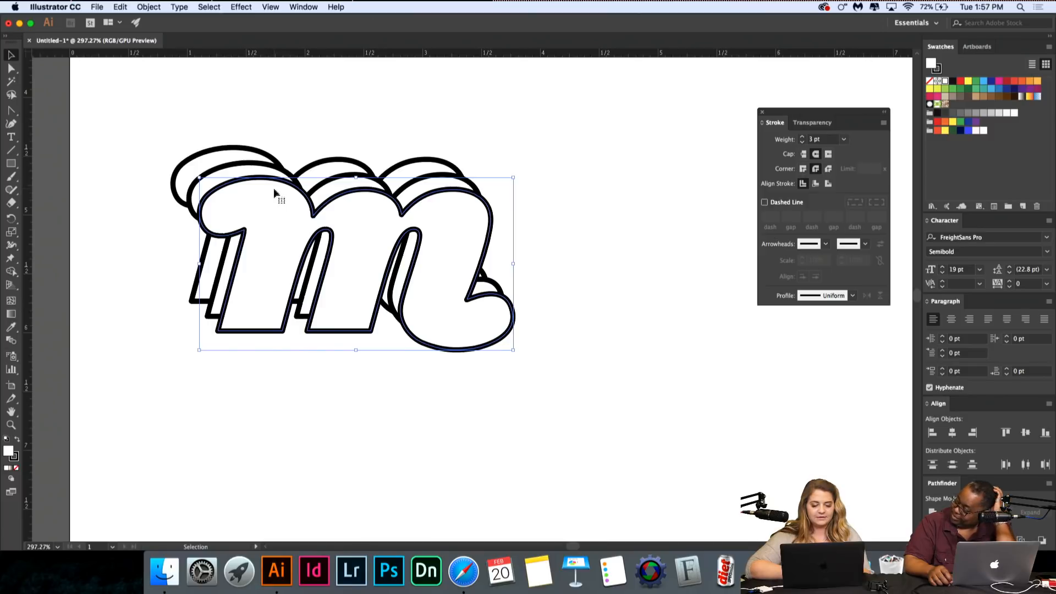
pyautogui.click(594, 220)
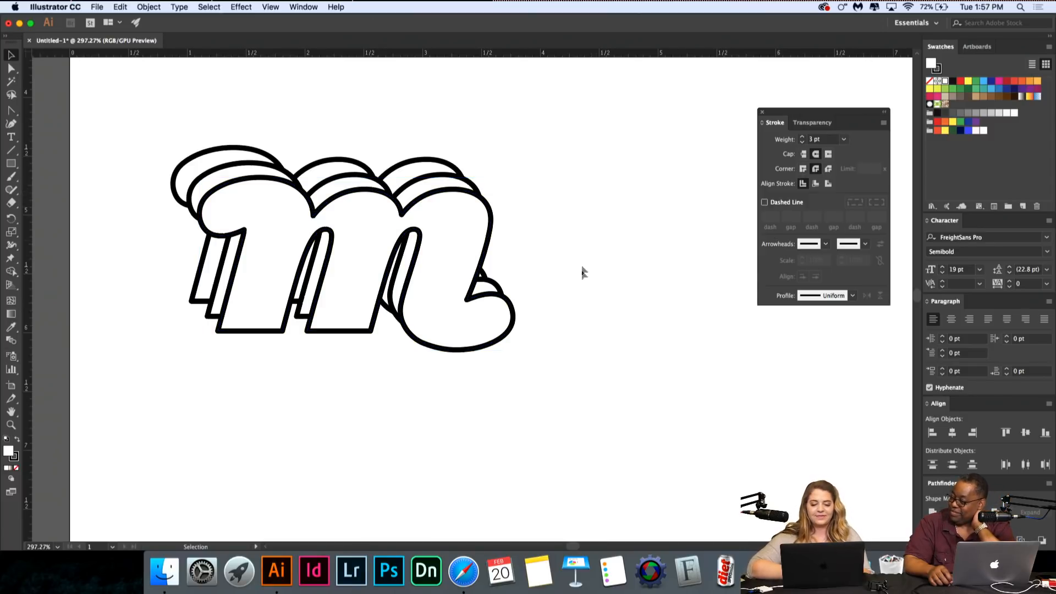
# Step: Replace the single-line italic MARS MUSIC FESTIVAL text with "Feel the void"
pyautogui.scroll(-5, 588, 316)
pyautogui.scroll(-2, 588, 315)
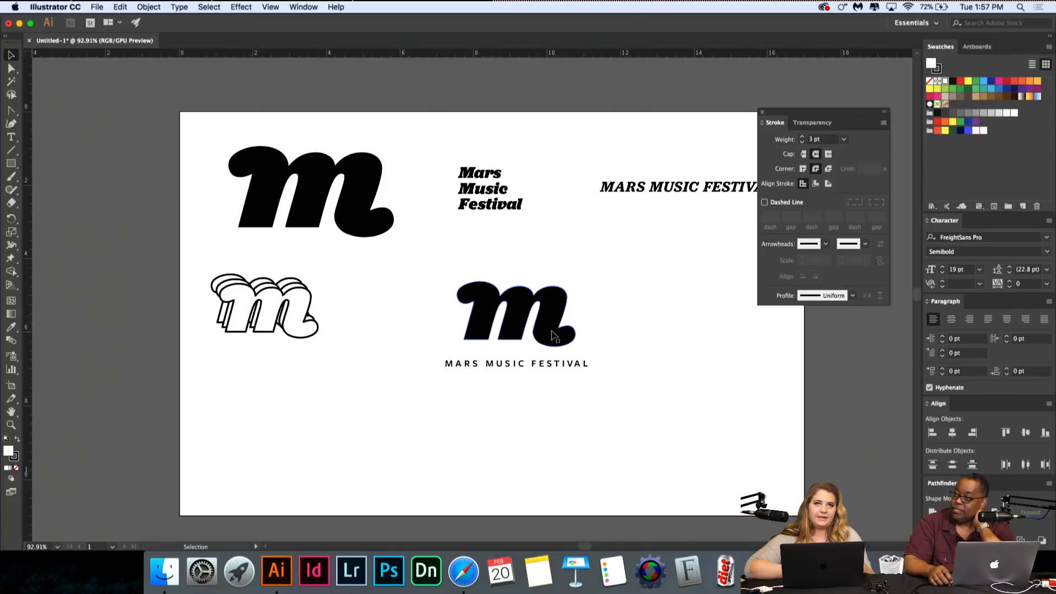
pyautogui.tripleClick(706, 188)
pyautogui.write('F')
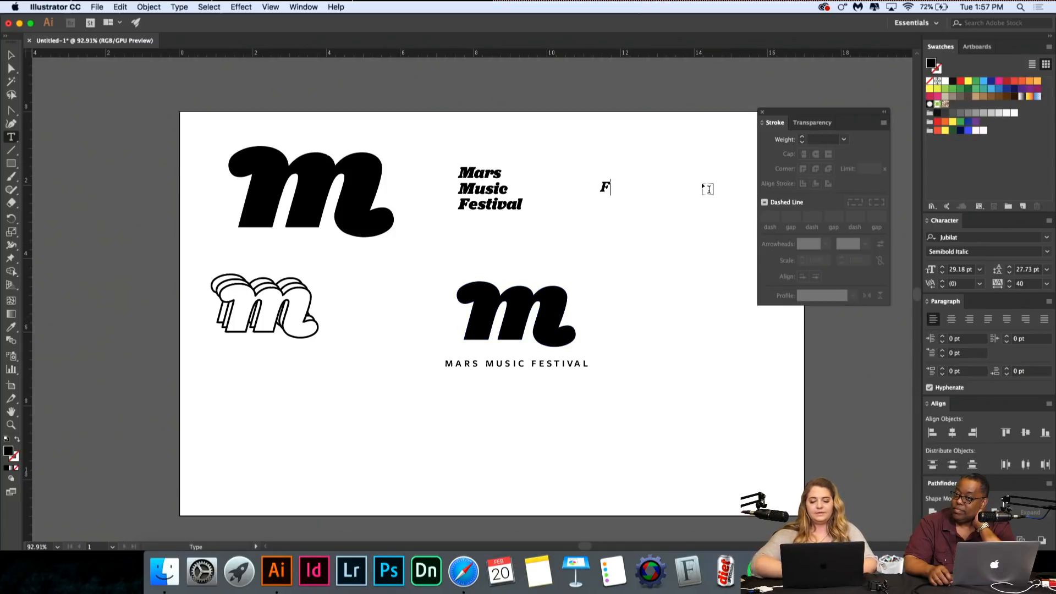
pyautogui.write('eel the void')
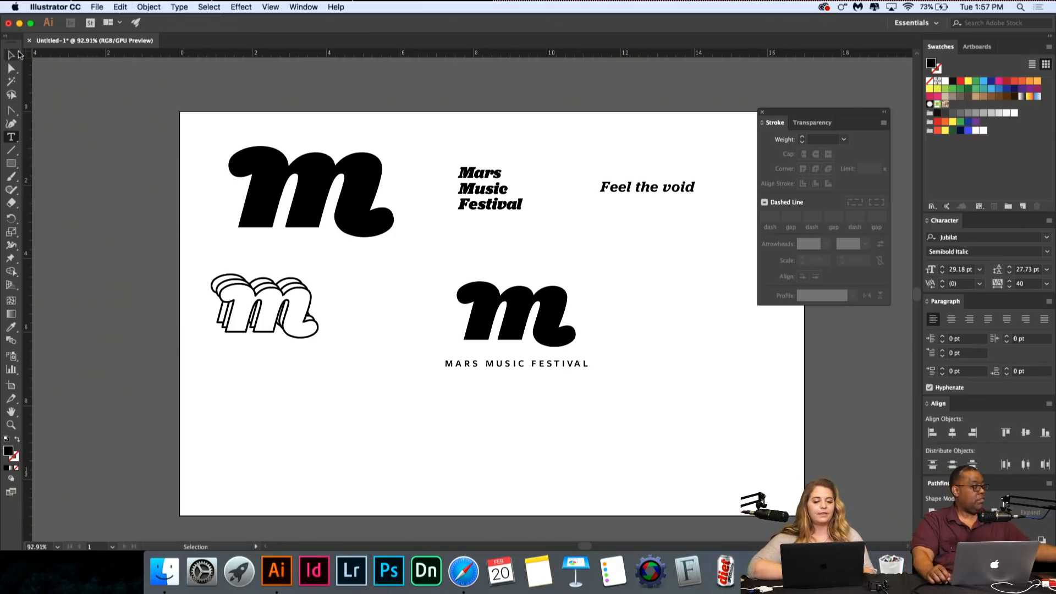
pyautogui.press('Escape')
pyautogui.click(195, 214)
# Step: Place a copy of the solid m below the "Feel the void" tagline and scale it to about half size
pyautogui.hscroll(8, 639, 342)
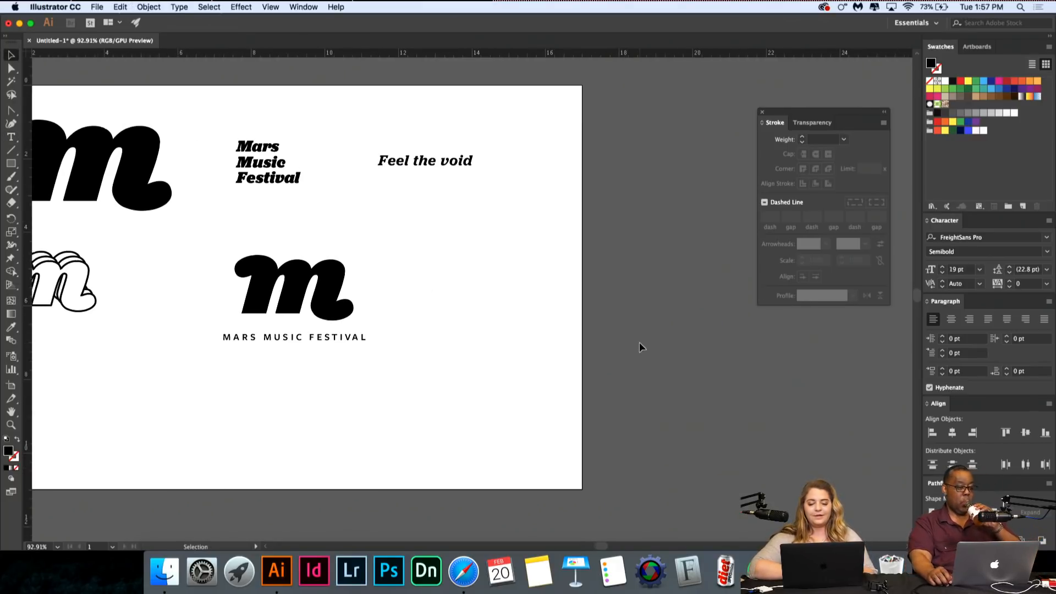
pyautogui.hscroll(-4, 684, 365)
pyautogui.scroll(2, 684, 365)
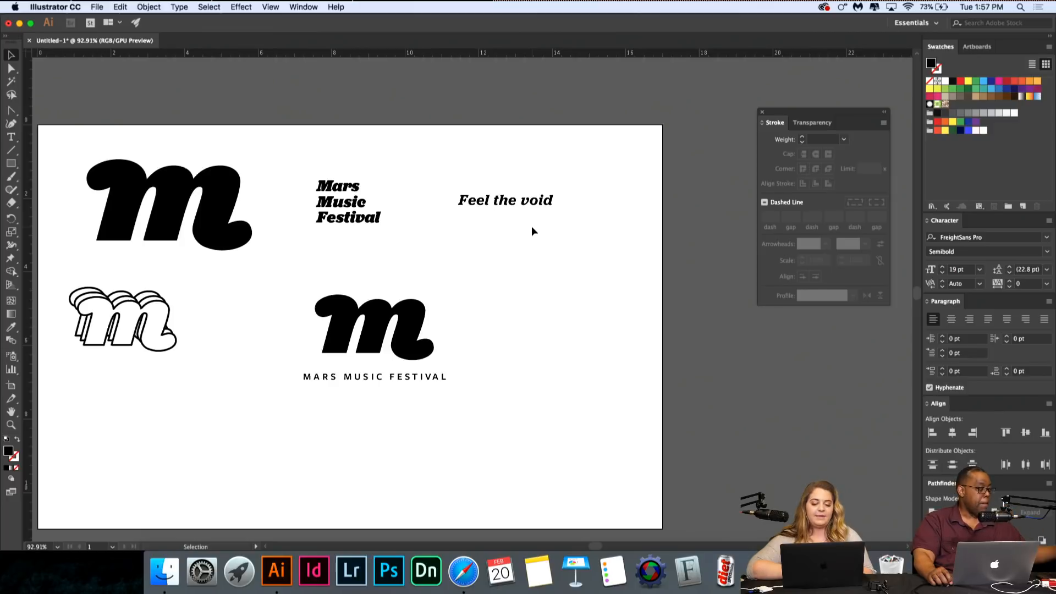
pyautogui.moveTo(426, 325); pyautogui.dragTo(571, 325)
pyautogui.click(596, 199)
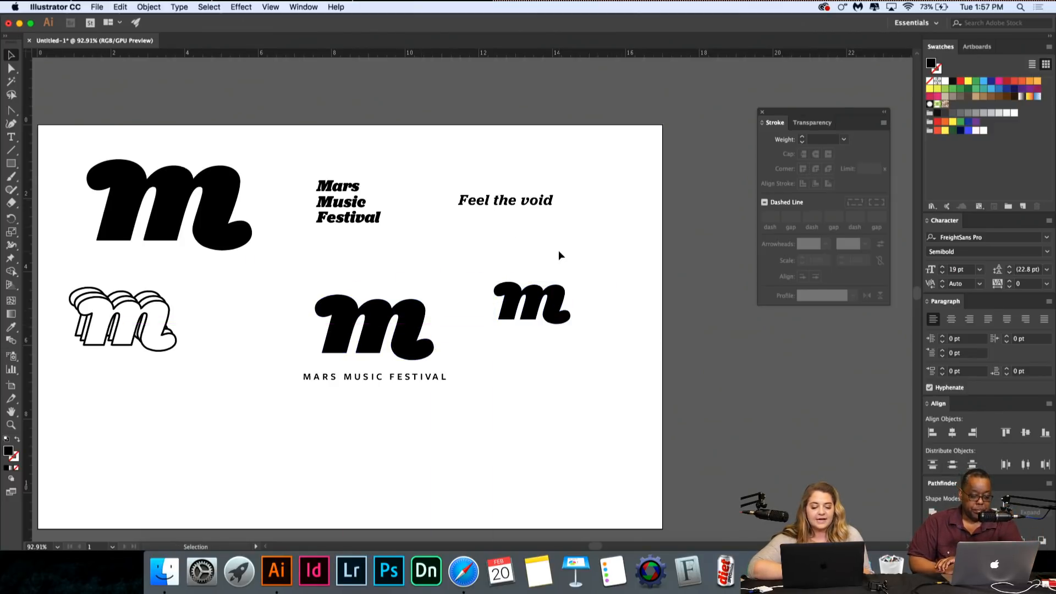
pyautogui.click(544, 307)
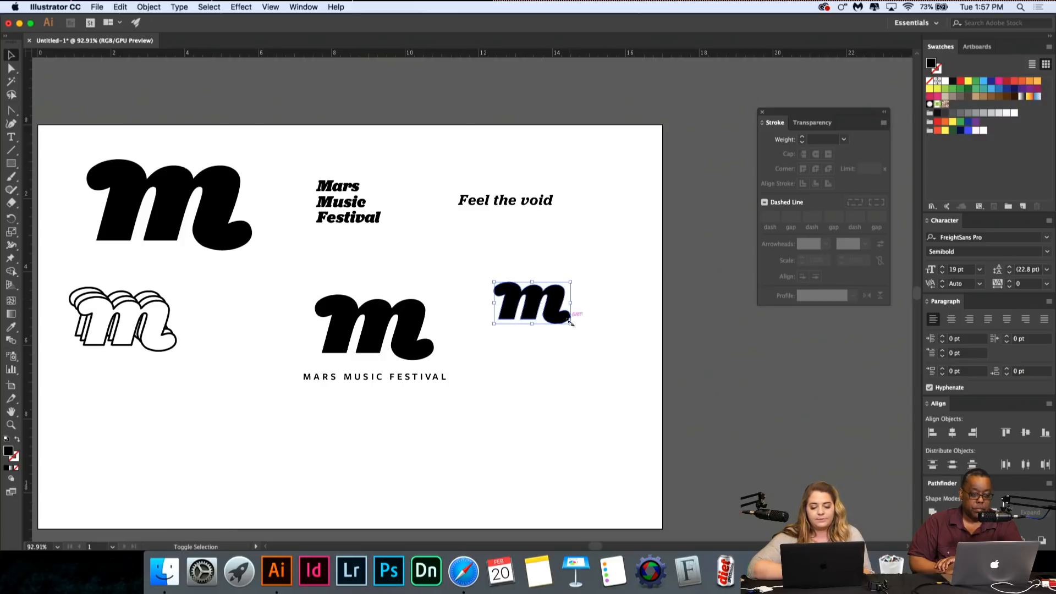
pyautogui.moveTo(570, 324); pyautogui.dragTo(553, 314)
pyautogui.click(605, 215)
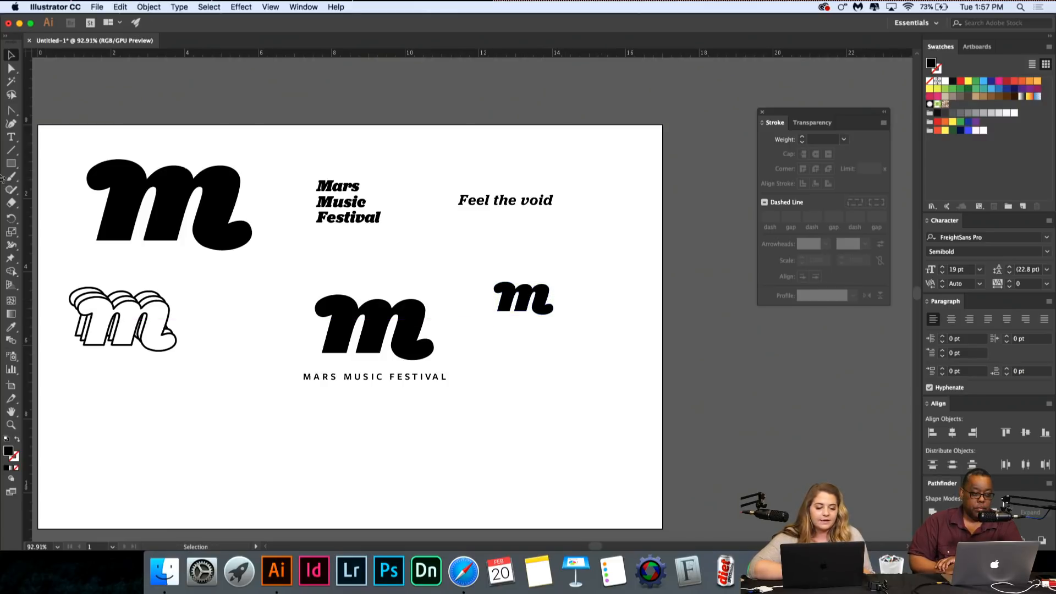
# Step: Draw a black circle about 2.7 in wide below the small m with the Ellipse tool
pyautogui.click(11, 163)
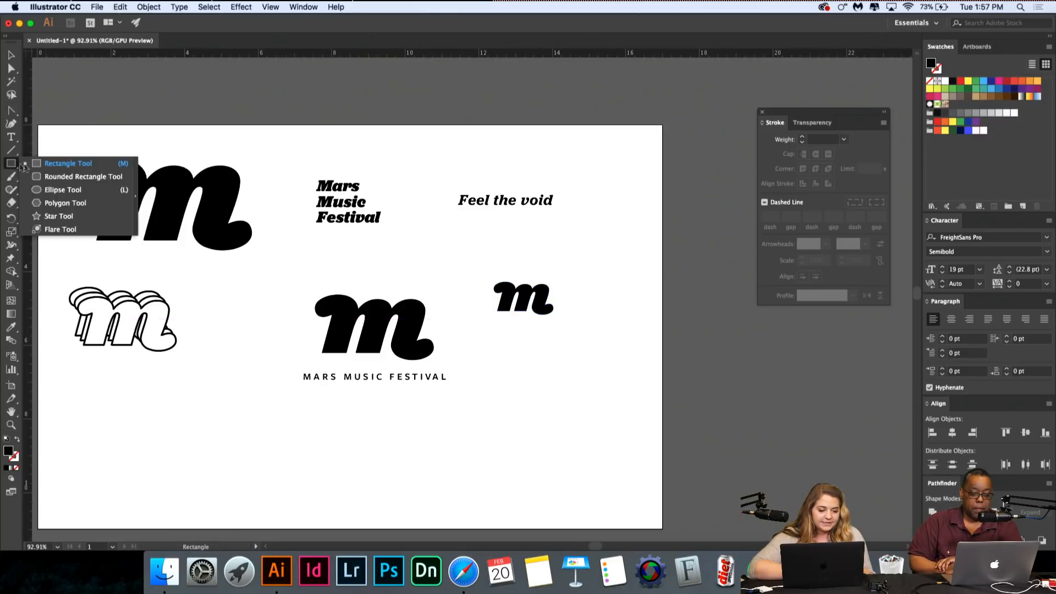
pyautogui.click(59, 189)
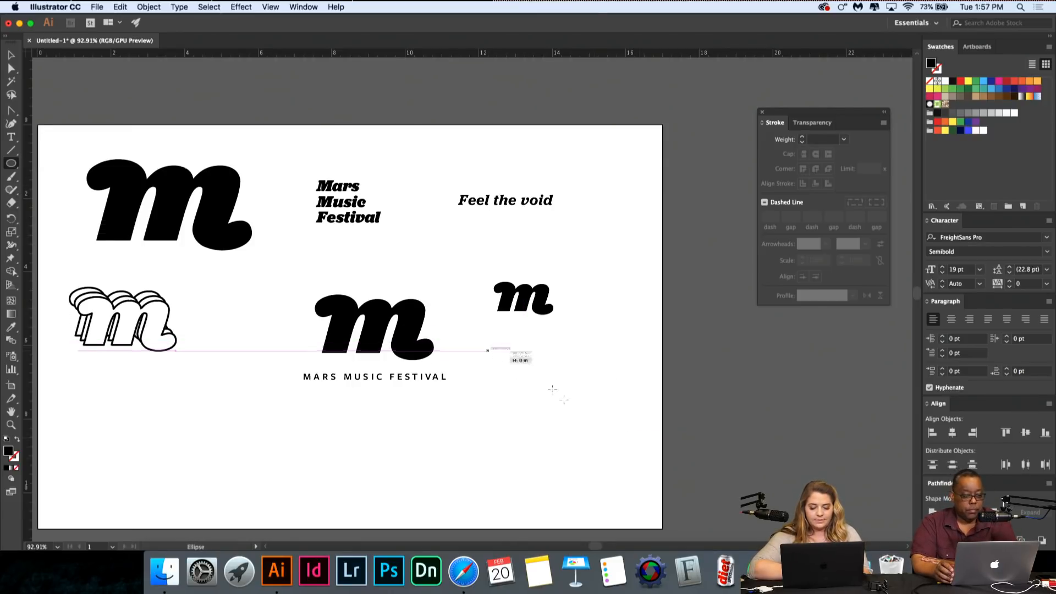
pyautogui.moveTo(488, 351); pyautogui.dragTo(589, 451)
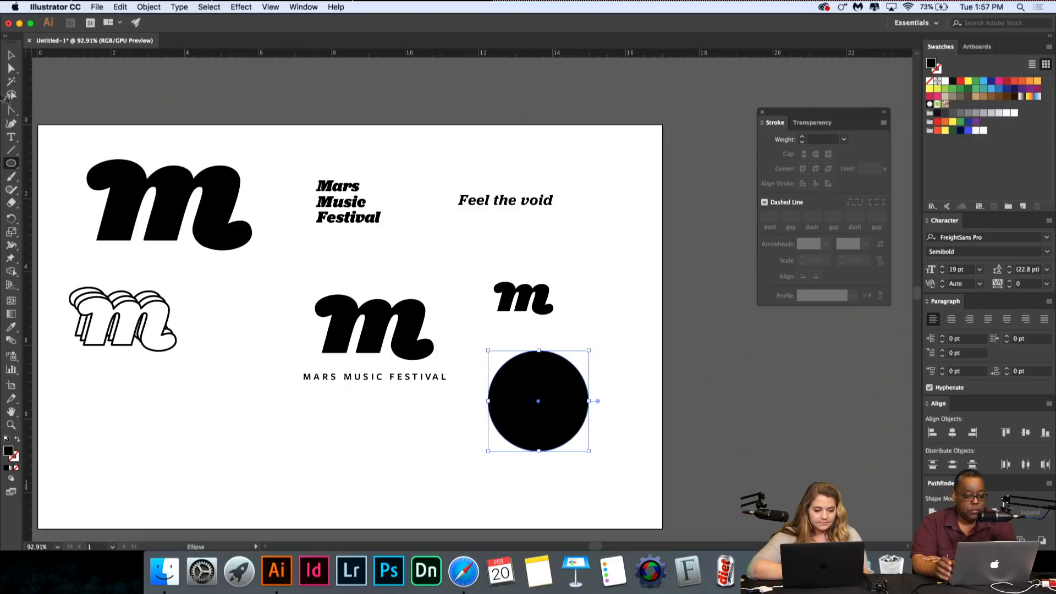
# Step: Turn the circle into a type path and enter "FEEL THE VOID •" starting at its upper-left edge
pyautogui.moveTo(18, 146); pyautogui.dragTo(19, 147)
pyautogui.moveTo(17, 137); pyautogui.dragTo(82, 164)
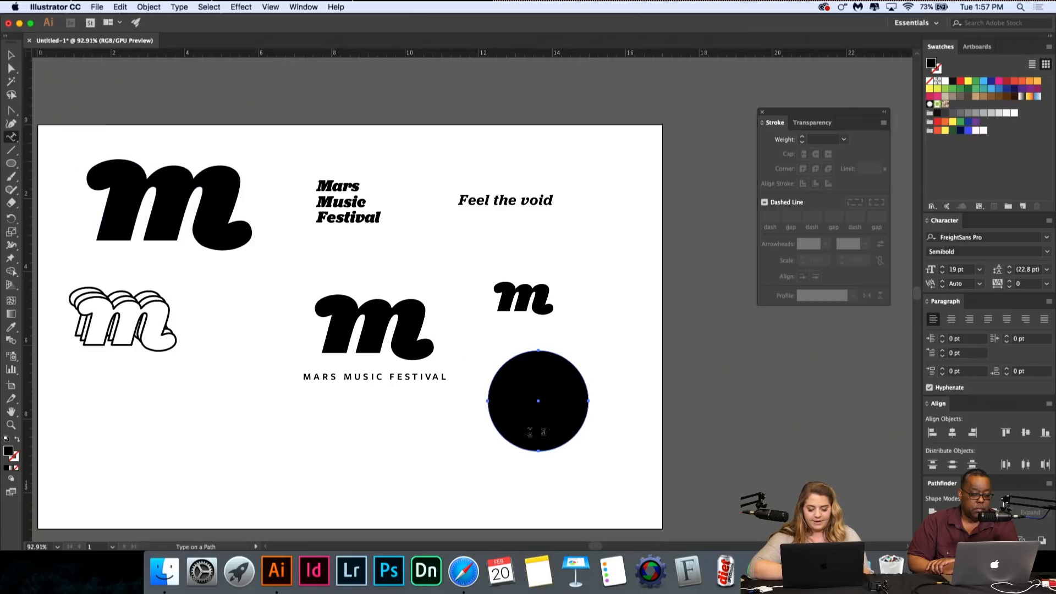
pyautogui.click(495, 374)
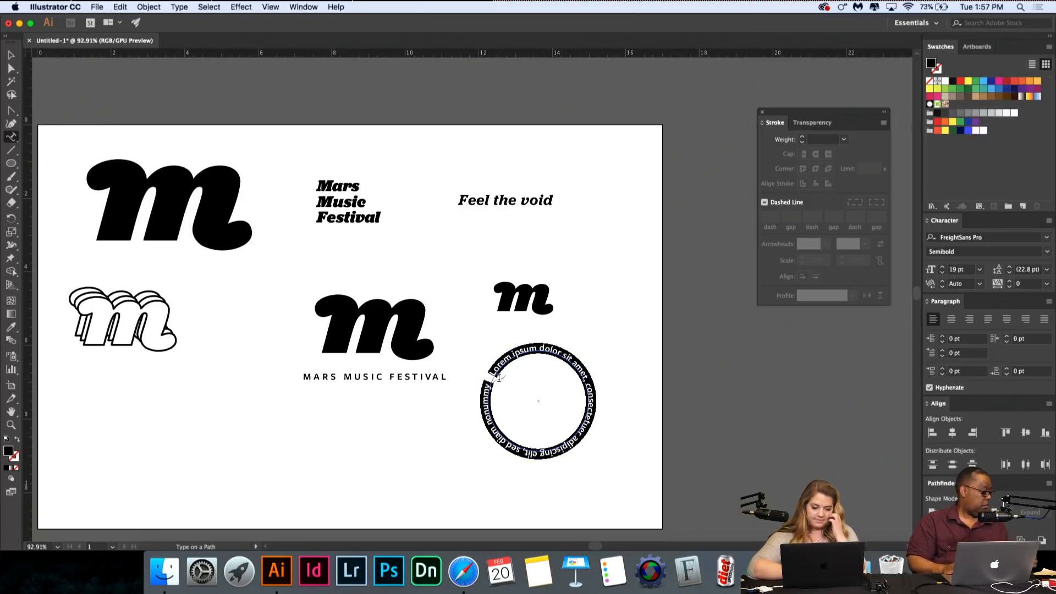
pyautogui.write('FEEL THE VOID')
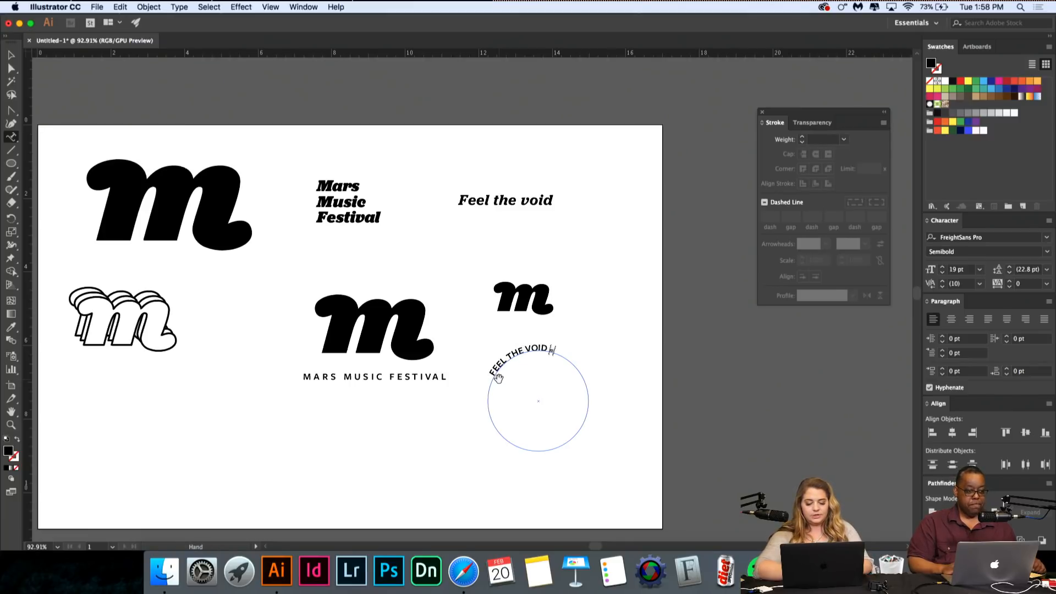
pyautogui.press('Escape')
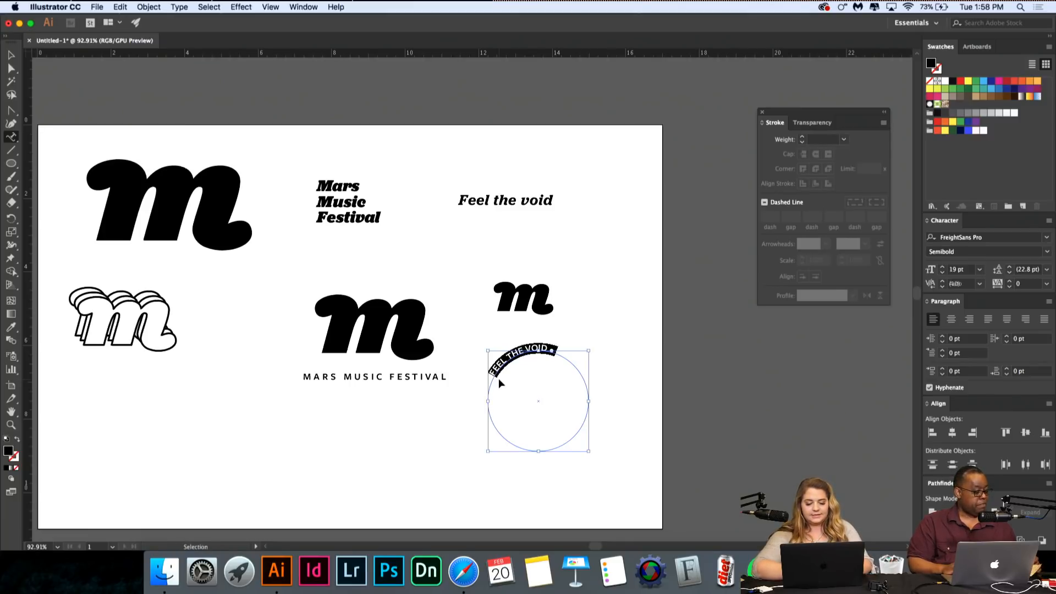
# Step: Repeat the phrase "FEEL THE VOID •" along the path to fill the whole circle
pyautogui.press('super+v')
pyautogui.press('super+v')
pyautogui.press('super+v')
pyautogui.press('super+v')
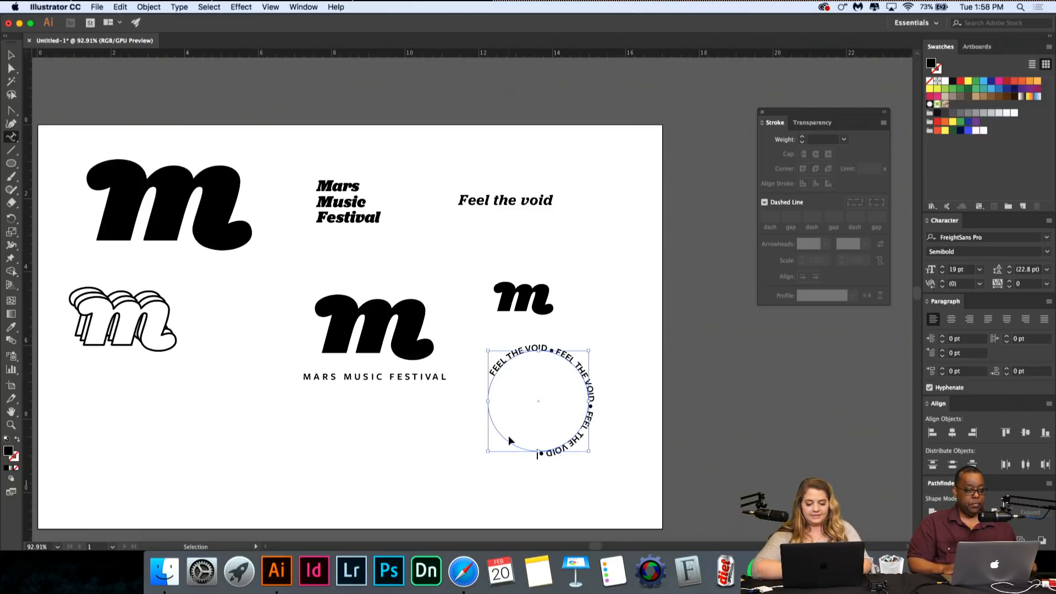
# Step: Set all of the circular text to the Book weight of FreightSans Pro
pyautogui.press('super+a')
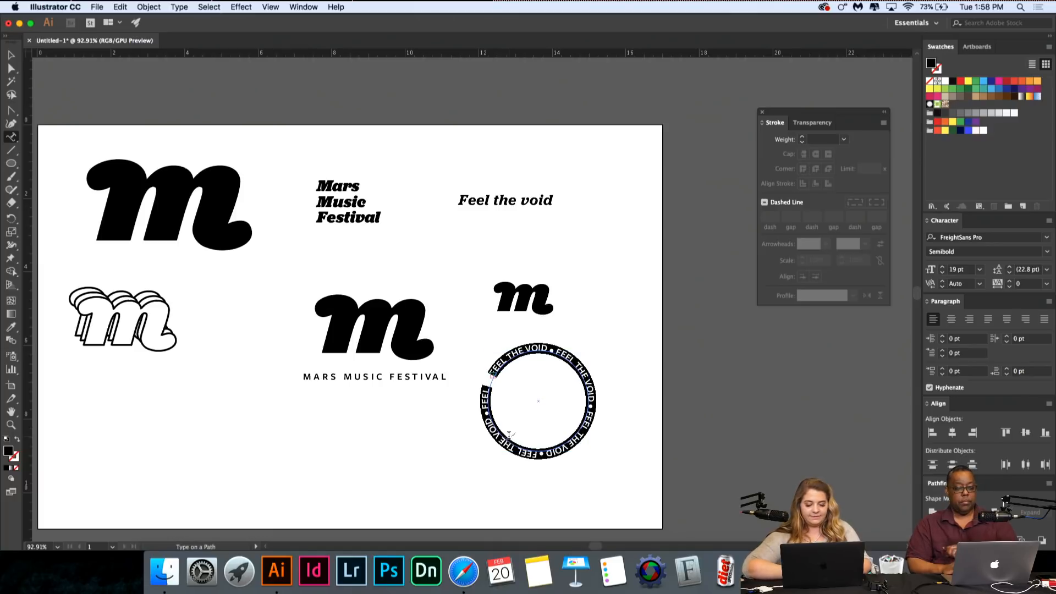
pyautogui.click(1047, 252)
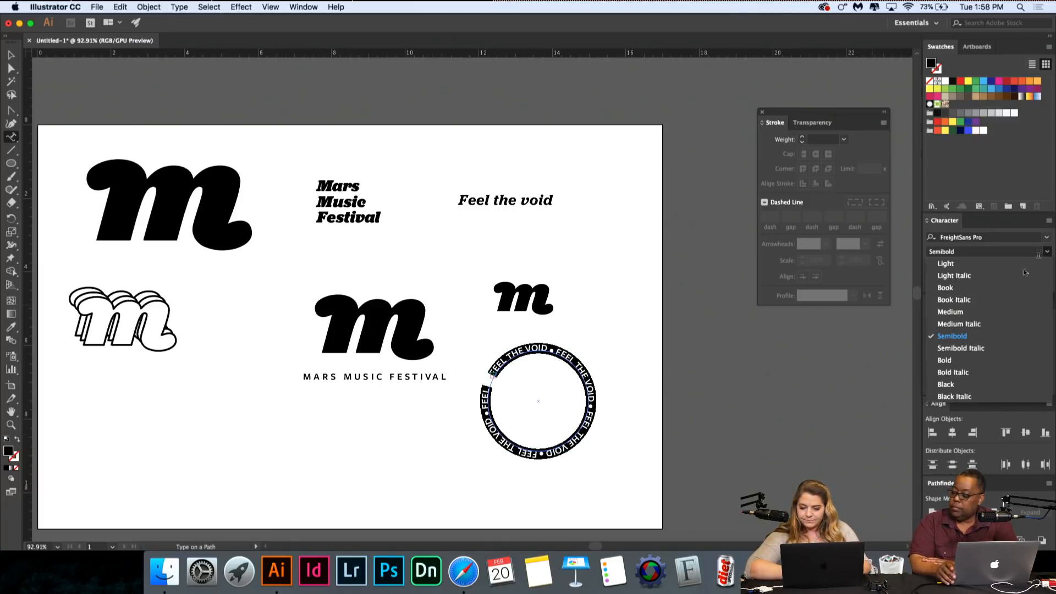
pyautogui.click(996, 288)
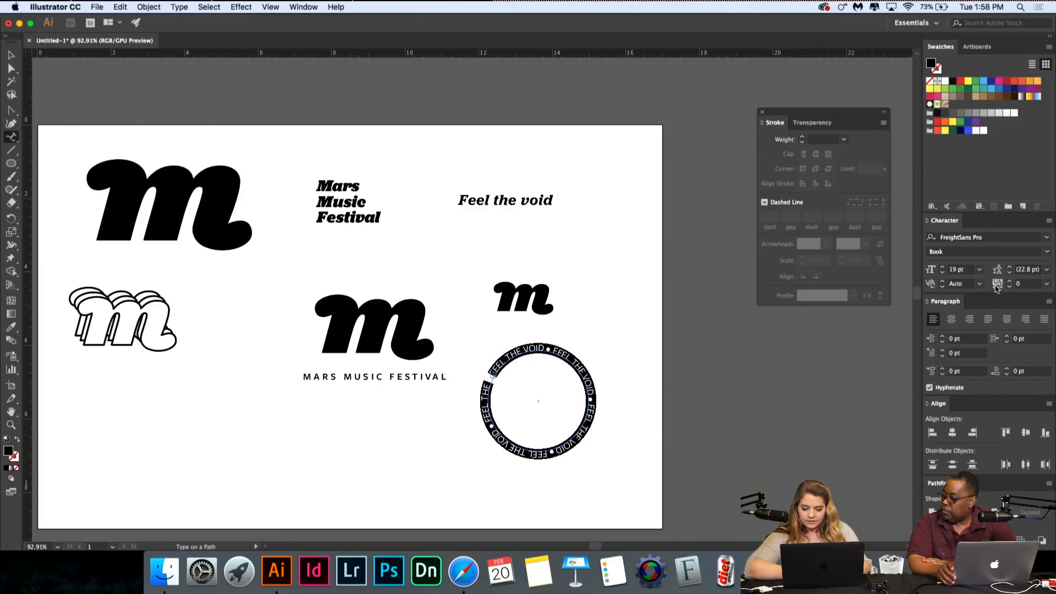
# Step: Reduce the font size of the circular "FEEL THE VOID" text to 11 pt
pyautogui.click(942, 273)
pyautogui.click(942, 273)
pyautogui.click(942, 273)
pyautogui.click(943, 273)
pyautogui.click(942, 272)
pyautogui.click(942, 273)
pyautogui.click(943, 273)
pyautogui.click(942, 272)
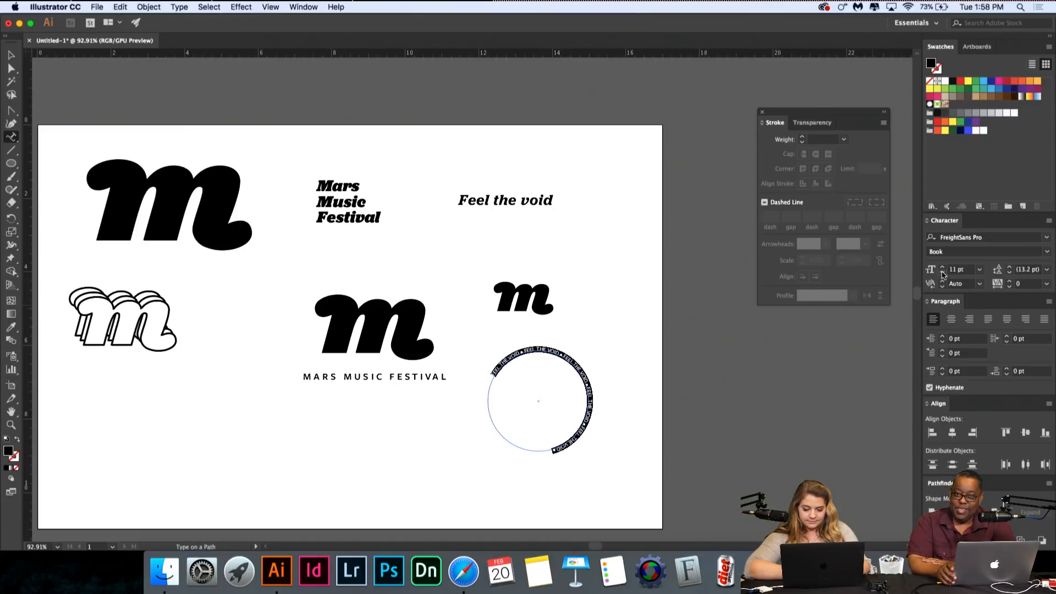
# Step: Widen the tracking of the circular text to 260 so the repeated phrases spread around the ring
pyautogui.hotkey('alt', 'Right')
pyautogui.hotkey('alt', 'Right')
pyautogui.hotkey('alt', 'Right')
pyautogui.hotkey('alt', 'Right')
pyautogui.hotkey('alt', 'Right')
pyautogui.hotkey('alt', 'Right')
pyautogui.hotkey('alt', 'Right')
pyautogui.hotkey('alt', 'Right')
pyautogui.hotkey('alt', 'Right')
pyautogui.hotkey('alt', 'Right')
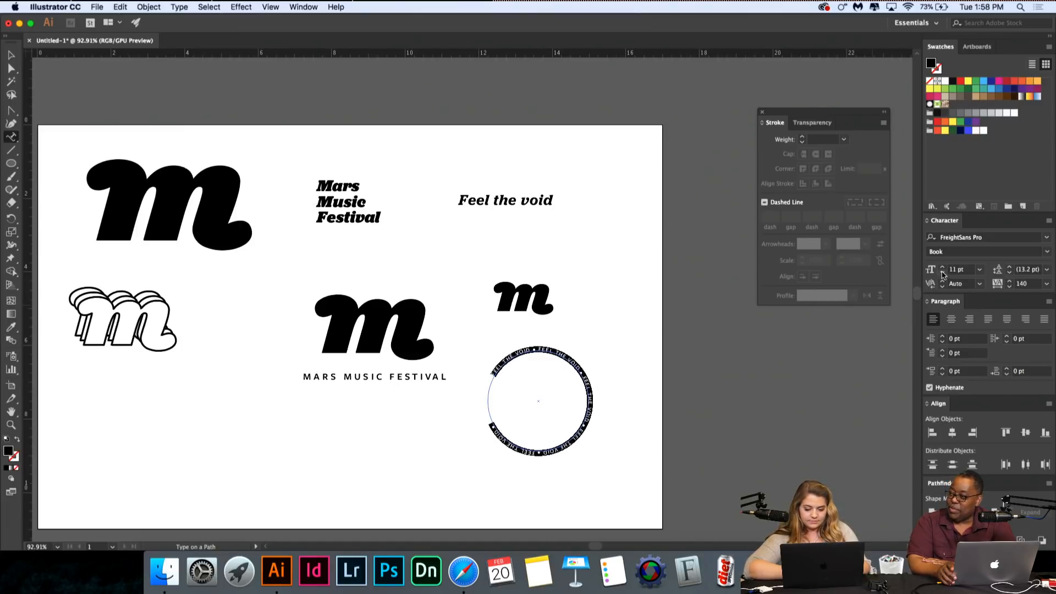
pyautogui.hotkey('alt', 'Right')
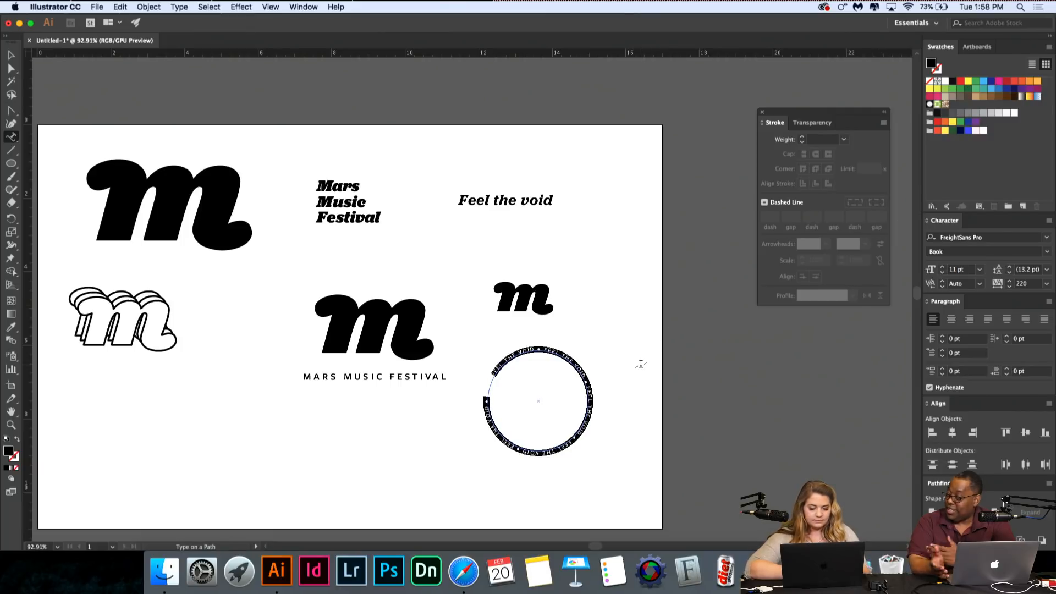
pyautogui.keyDown('super'); pyautogui.click(488, 433); pyautogui.keyUp('super')
pyautogui.hotkey('alt', 'Right')
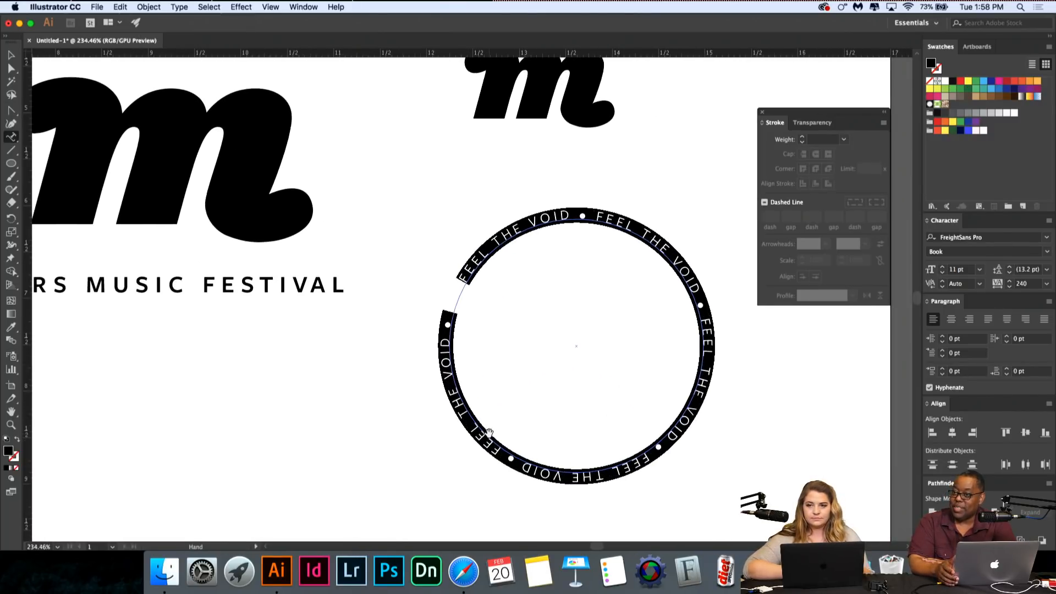
pyautogui.hotkey('alt', 'Right')
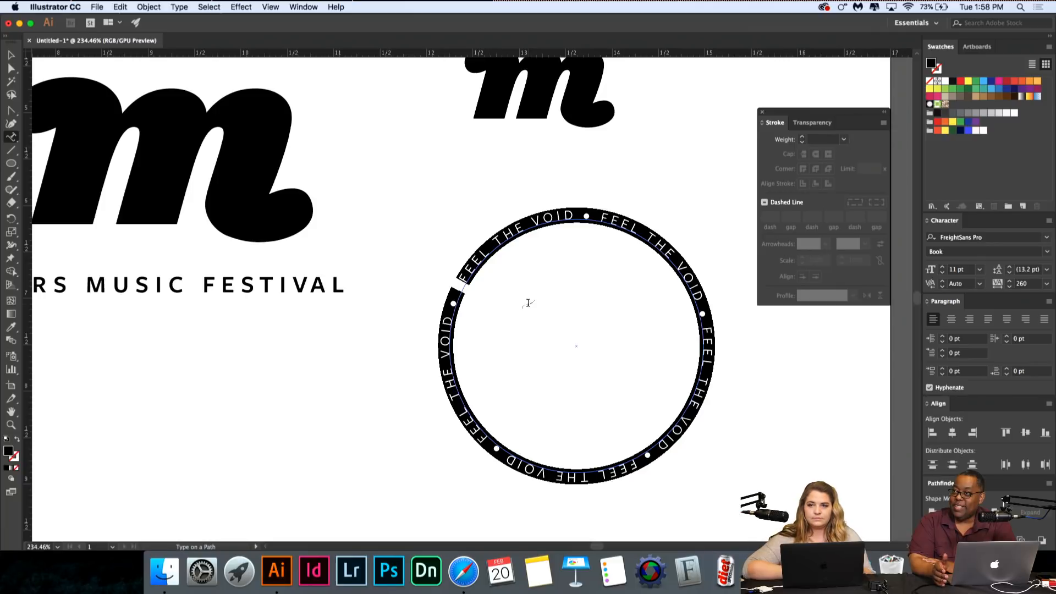
# Step: Try tracking values of 280 and 300 on the circular text and return it to 260
pyautogui.hscroll(5, 513, 332)
pyautogui.scroll(-2, 513, 332)
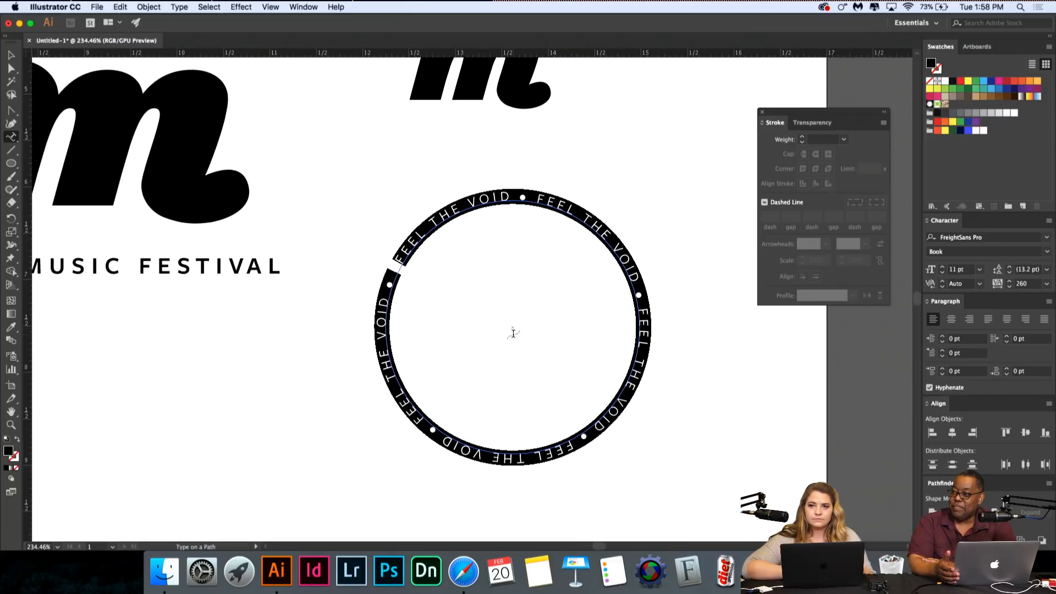
pyautogui.hotkey('alt', 'Right')
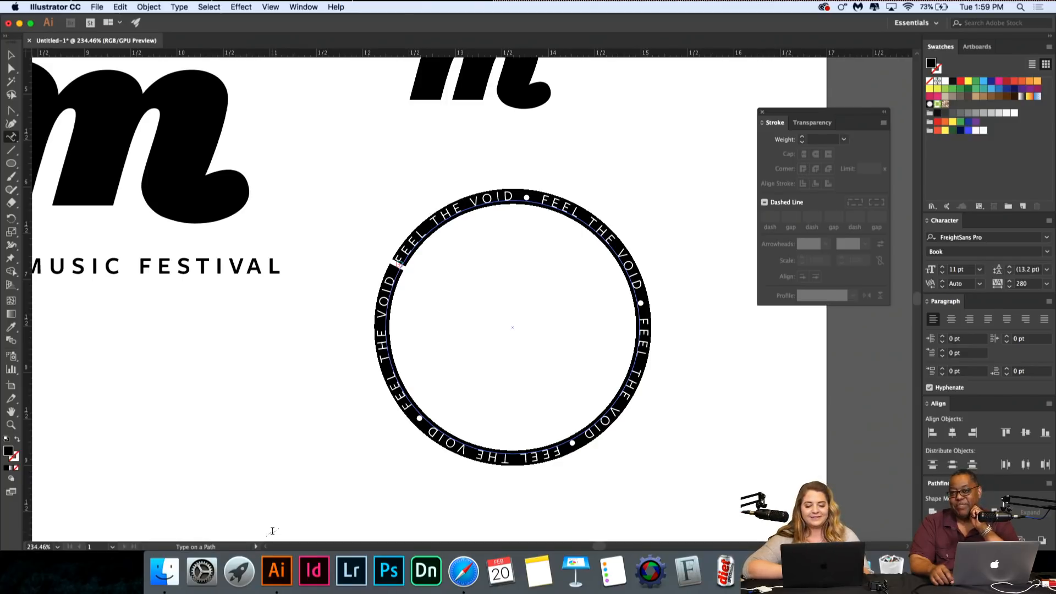
pyautogui.hotkey('alt', 'Right')
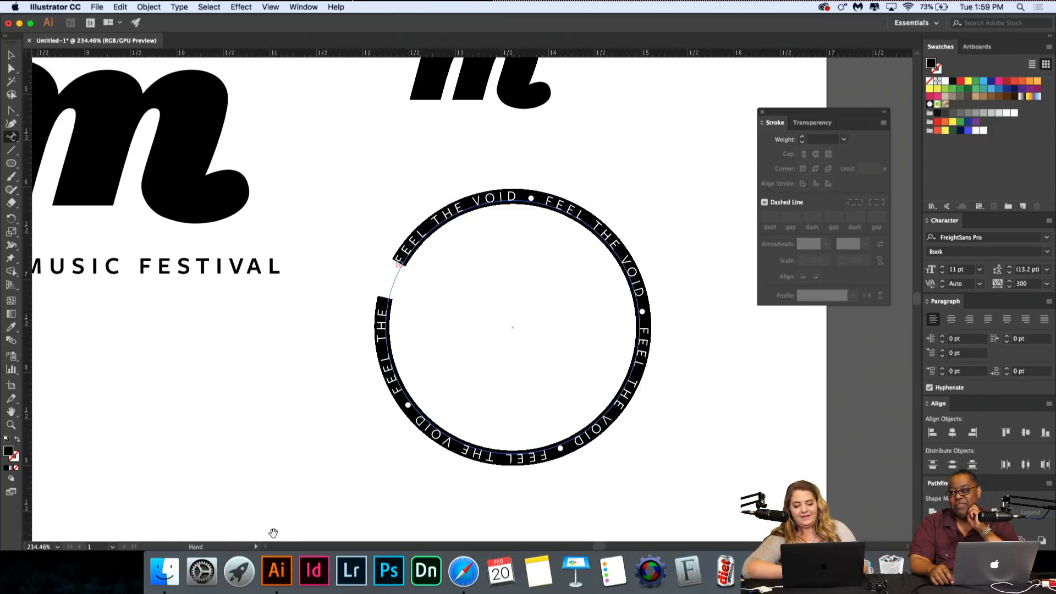
pyautogui.hotkey('alt', 'Left')
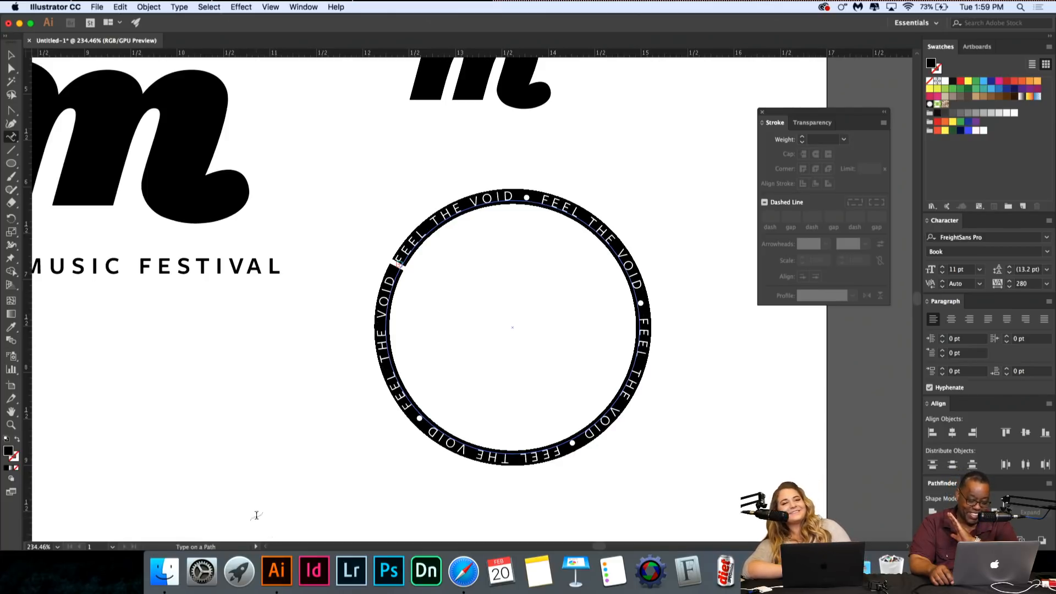
pyautogui.press('space')
pyautogui.hotkey('alt', 'Left')
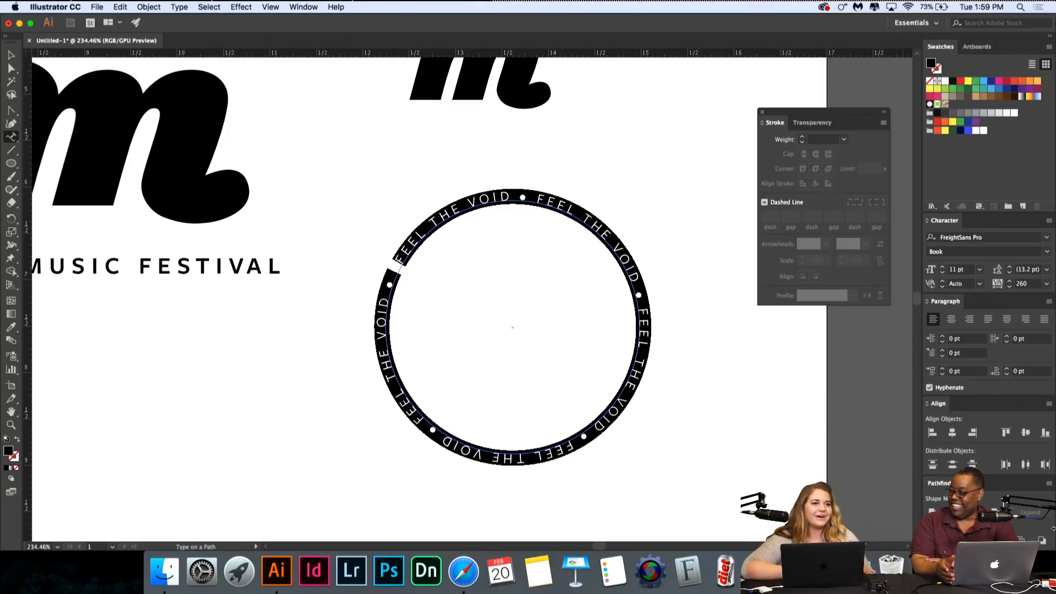
# Step: Try the Light weight on all of the circular text and keep Book
pyautogui.click(637, 280)
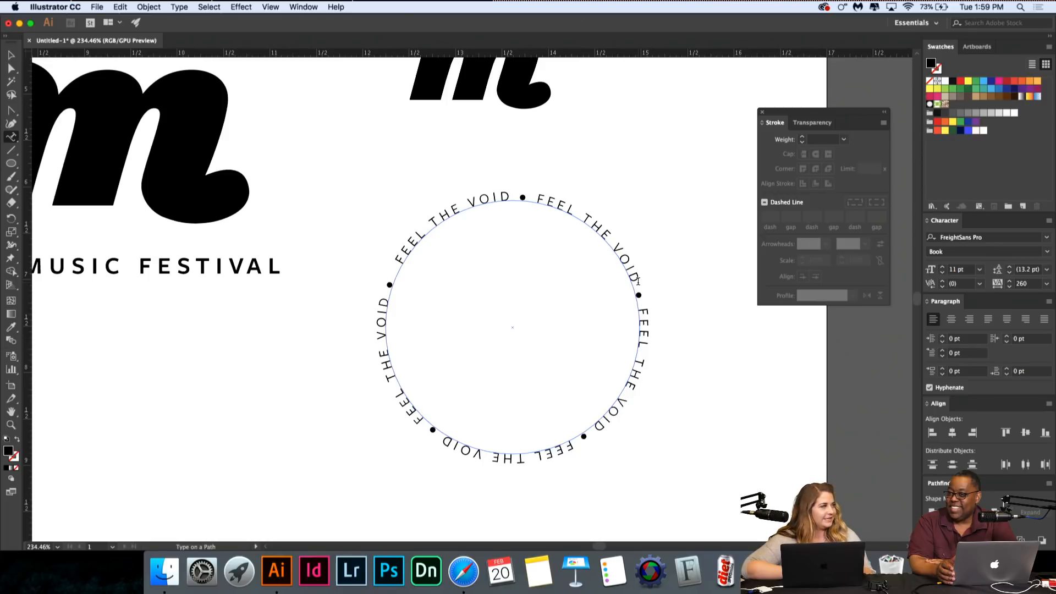
pyautogui.press('super')
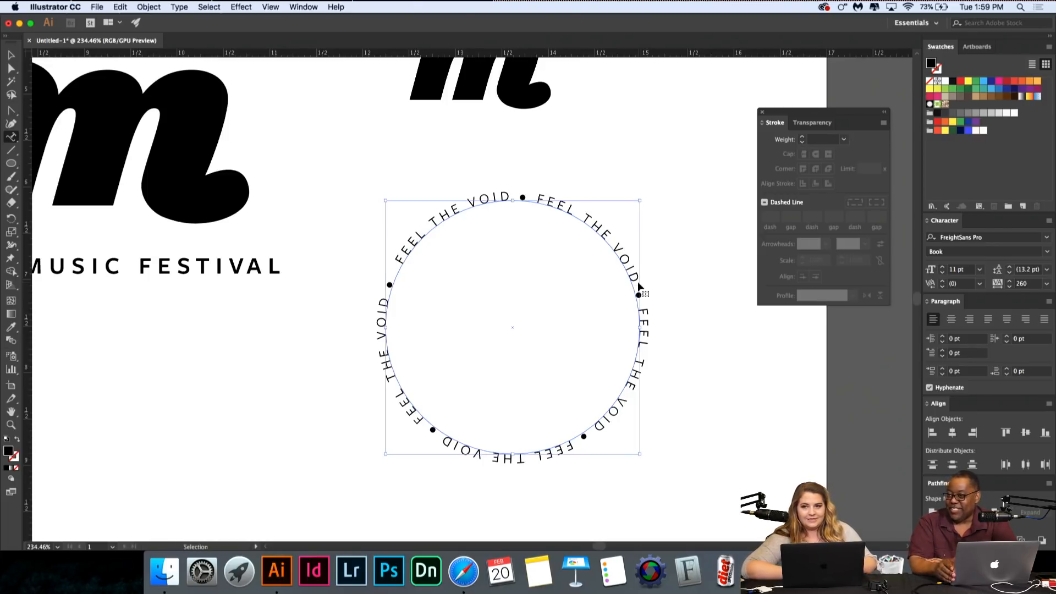
pyautogui.press('super+a')
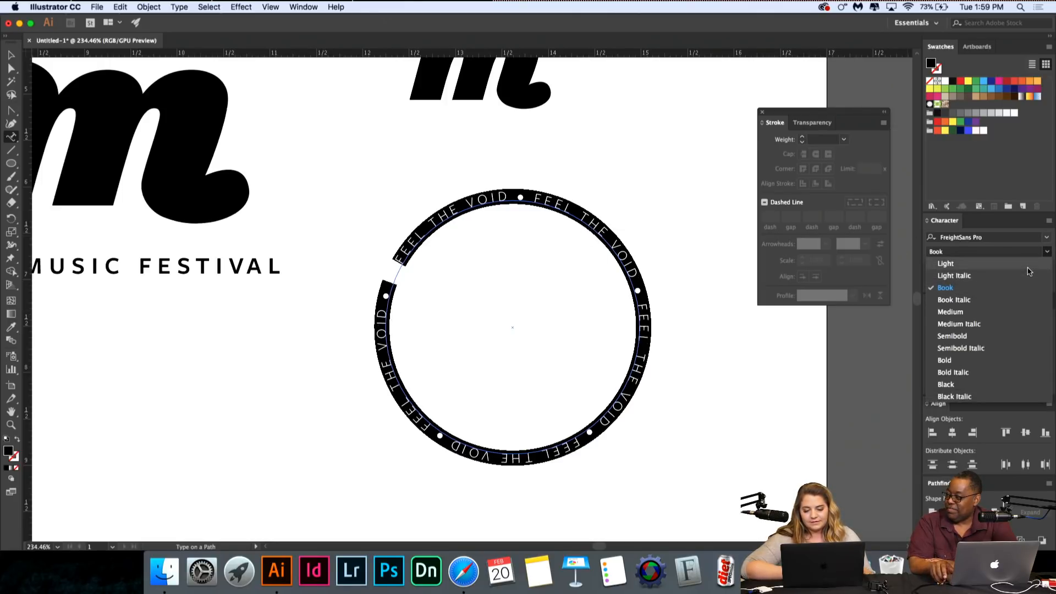
pyautogui.click(1024, 285)
pyautogui.press('Escape')
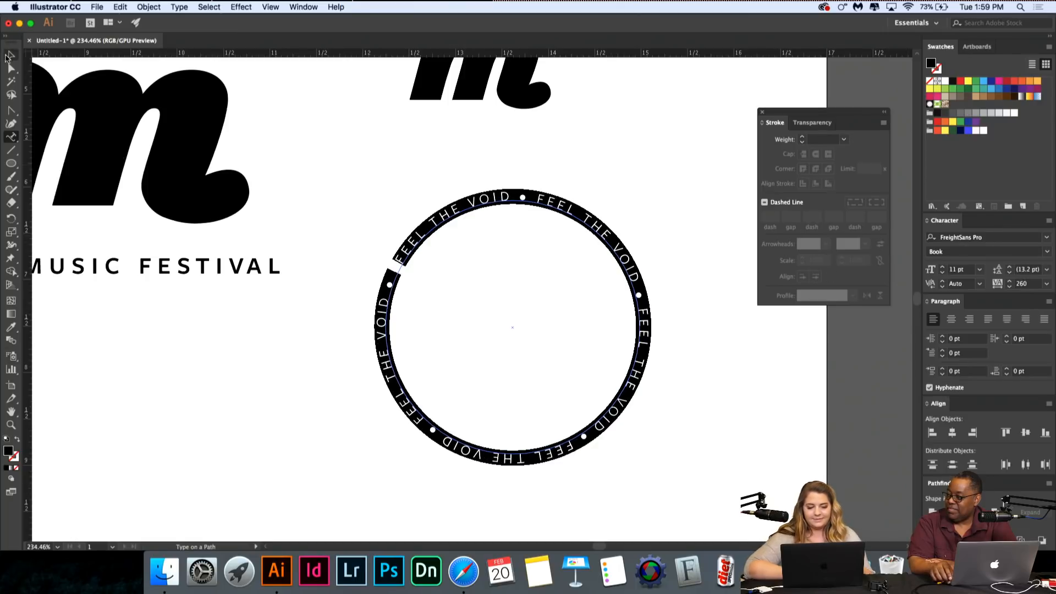
# Step: Move the small m inside the ring of text and centre the two on each other
pyautogui.click(181, 239)
pyautogui.press('super+0')
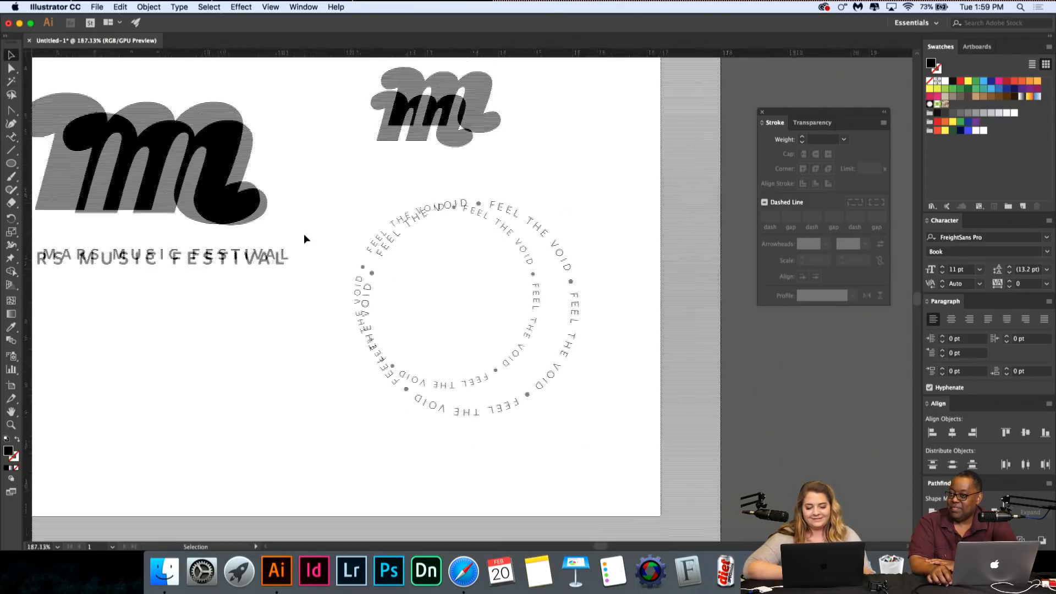
pyautogui.click(442, 154)
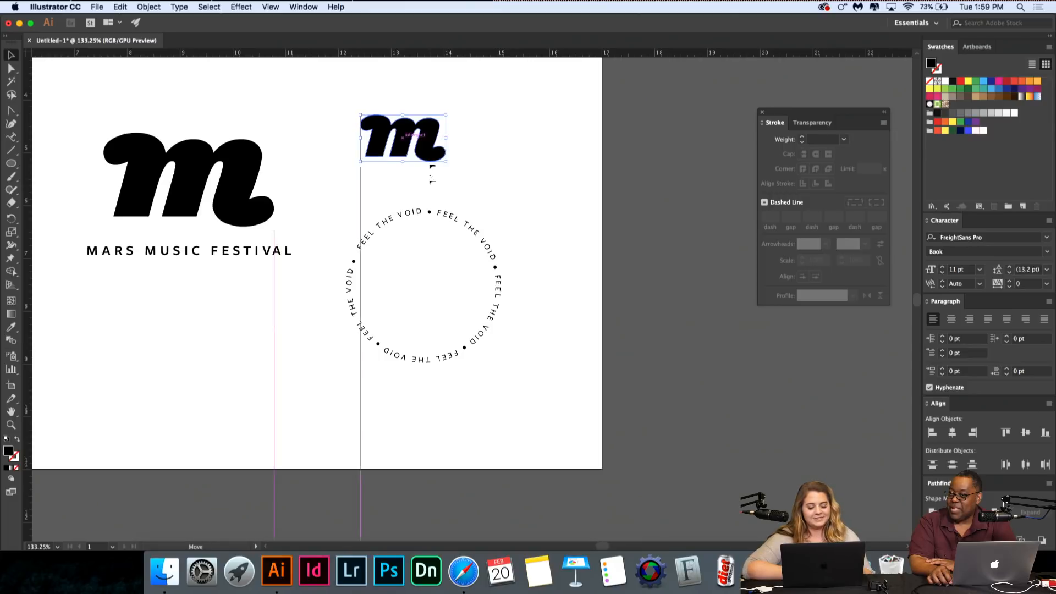
pyautogui.moveTo(429, 132); pyautogui.dragTo(451, 280)
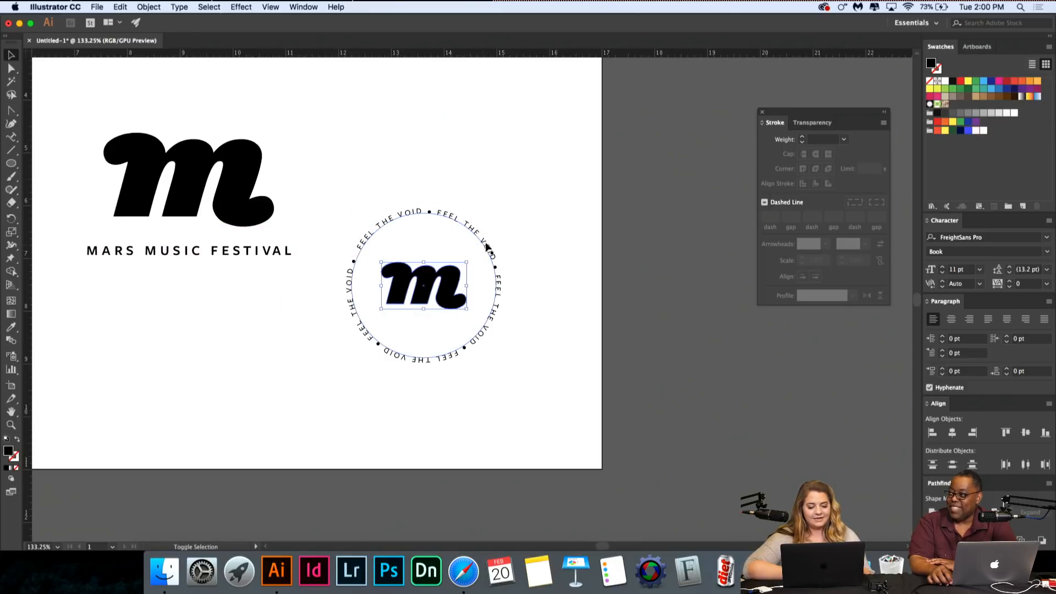
pyautogui.keyDown('shift'); pyautogui.click(498, 280); pyautogui.keyUp('shift')
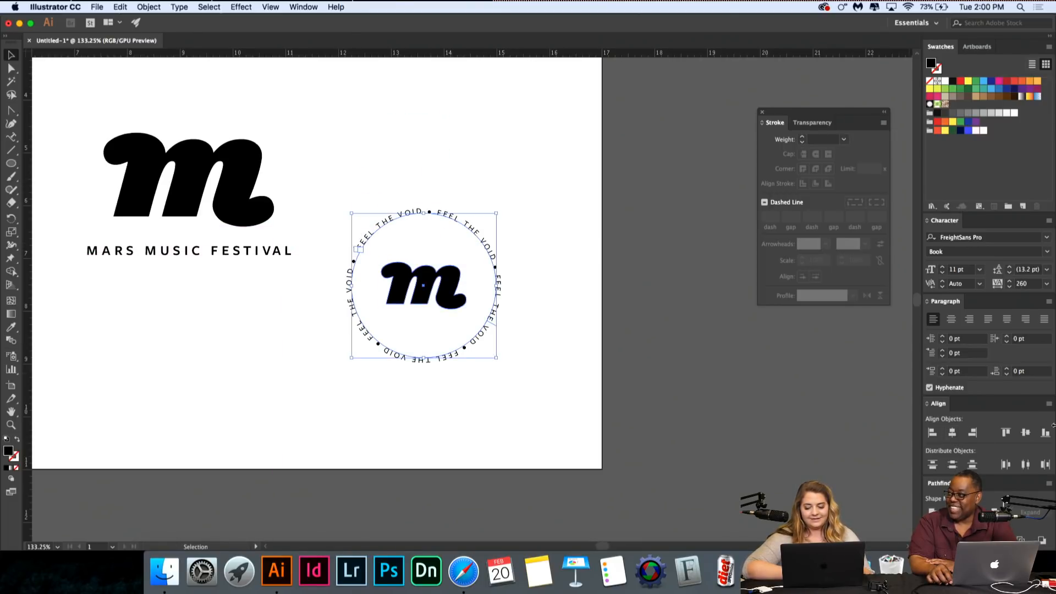
pyautogui.click(684, 381)
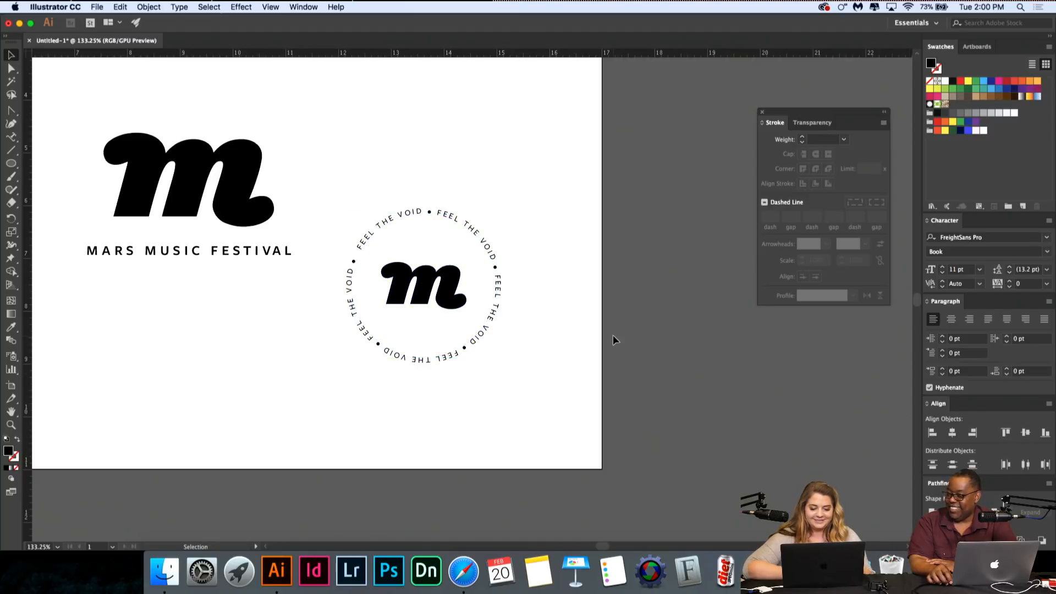
# Step: Scale the ring of text down around the m to a type size of 9.42 pt and align both by their vertical centres
pyautogui.scroll(-4, 613, 335)
pyautogui.scroll(1, 613, 335)
pyautogui.click(507, 257)
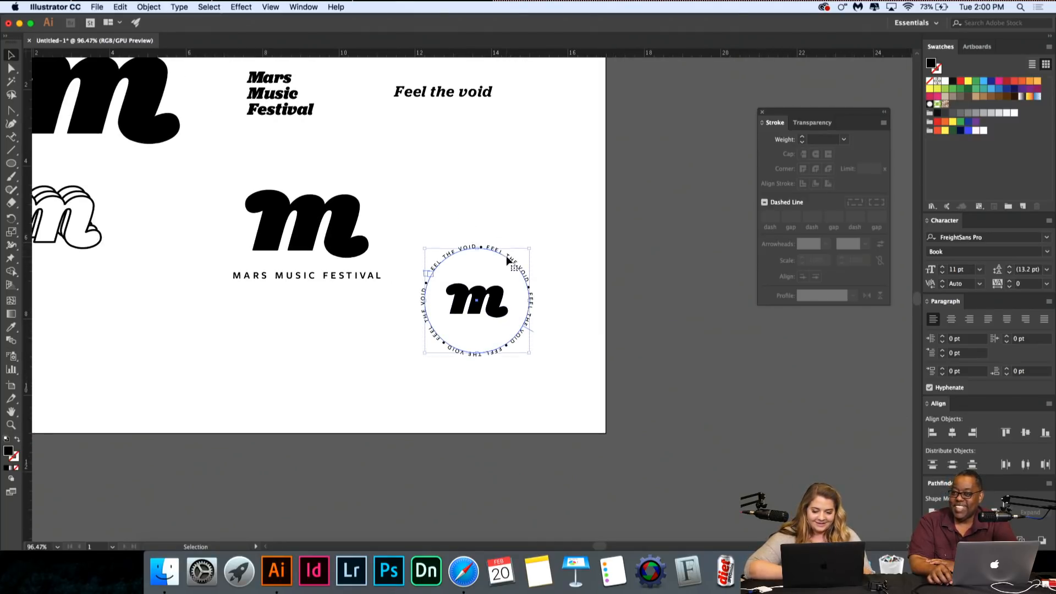
pyautogui.moveTo(530, 247); pyautogui.dragTo(520, 284)
pyautogui.moveTo(559, 240); pyautogui.dragTo(477, 345)
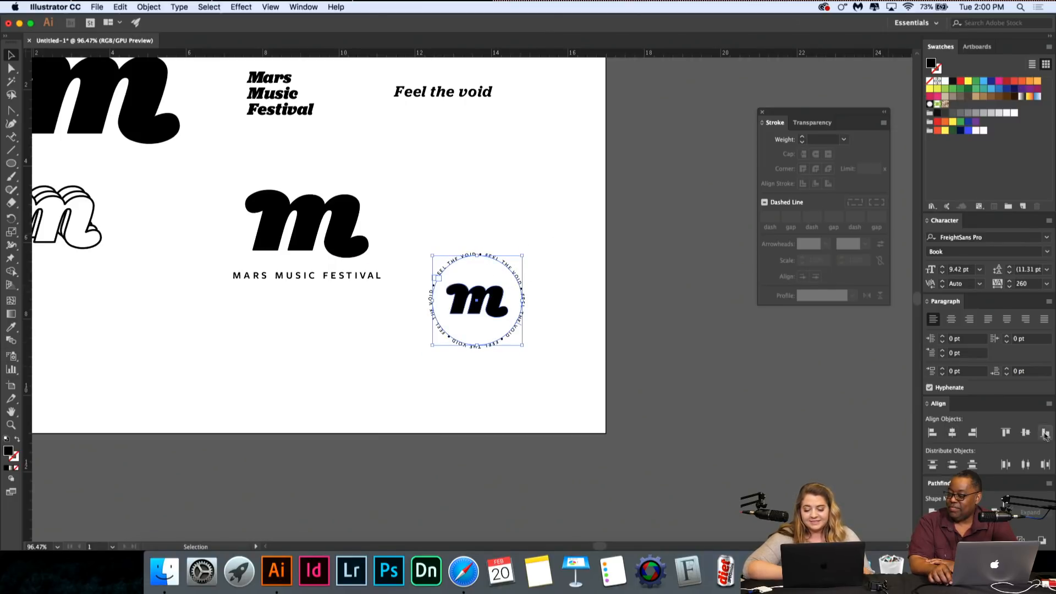
pyautogui.click(1025, 432)
pyautogui.click(581, 399)
# Step: Shrink the m proportionally to about 1.4 in wide and keep it centred within the text ring
pyautogui.scroll(2, 582, 399)
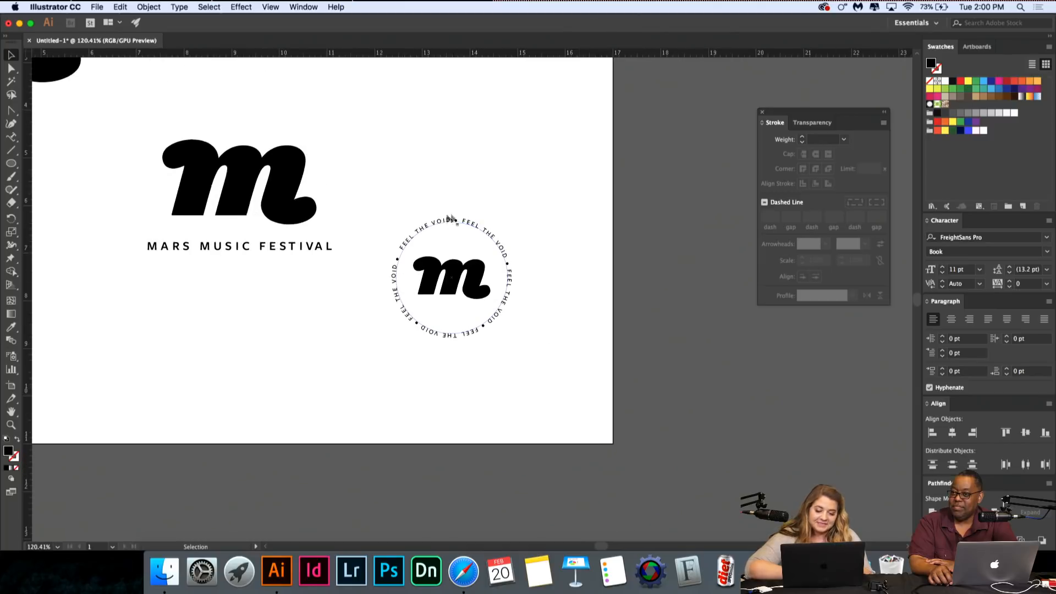
pyautogui.click(477, 301)
pyautogui.moveTo(490, 257); pyautogui.dragTo(473, 273)
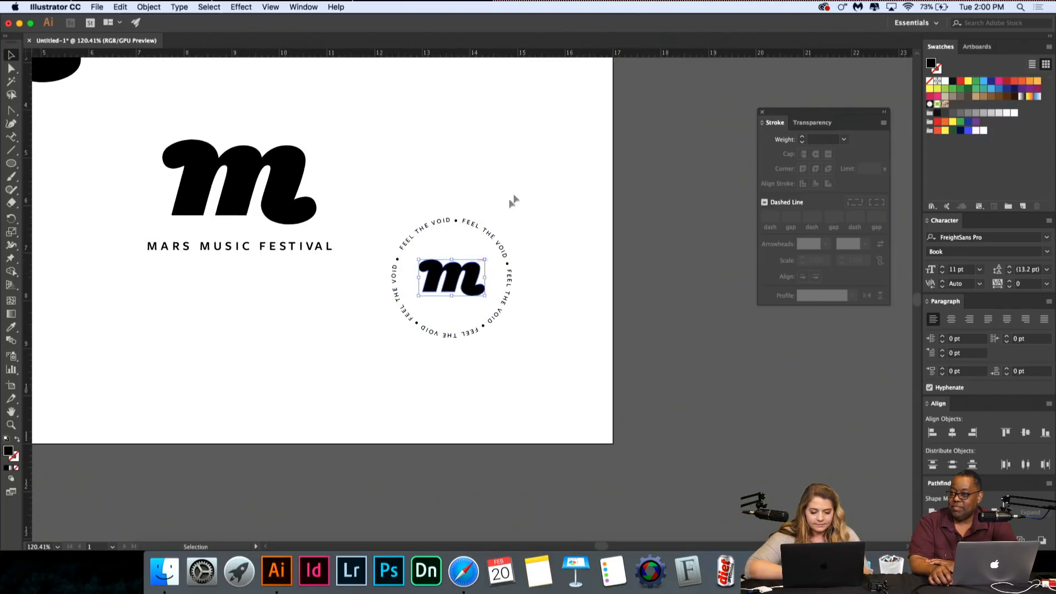
pyautogui.moveTo(517, 186); pyautogui.dragTo(434, 391)
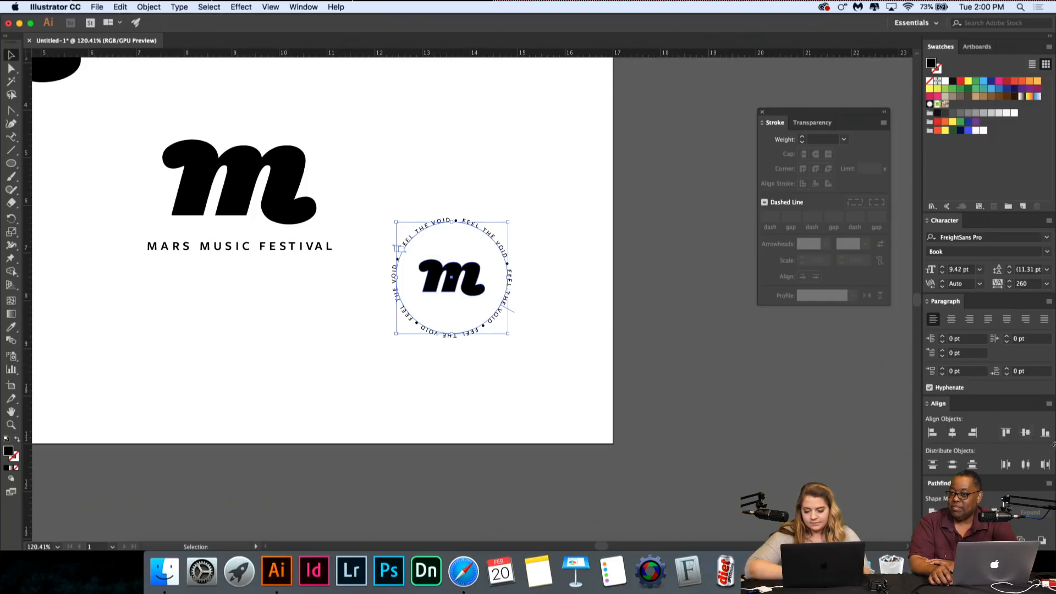
pyautogui.click(569, 345)
# Step: Swap the fill and stroke of the m inside the badge and set its outline weight to 2 pt
pyautogui.click(449, 282)
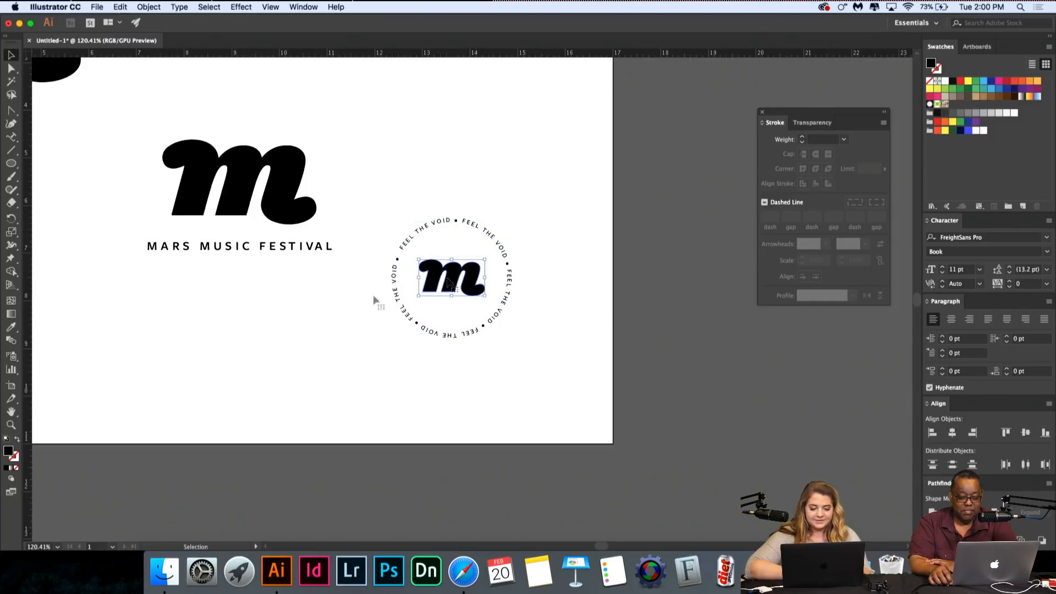
pyautogui.click(17, 438)
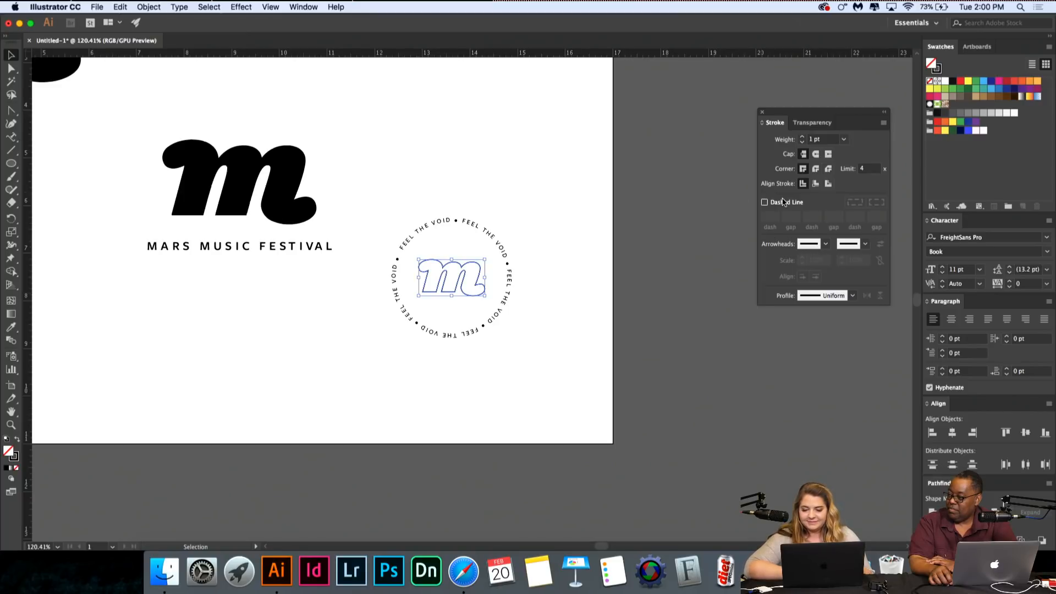
pyautogui.click(803, 137)
pyautogui.click(550, 284)
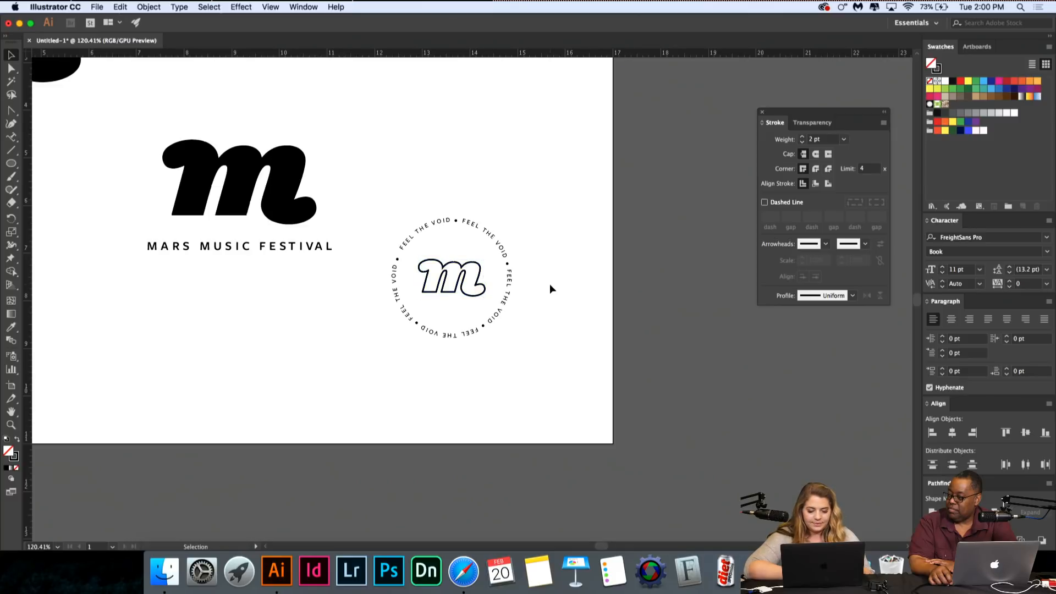
# Step: Try the Medium weight of FreightSans Pro on all of the badge's circular text
pyautogui.scroll(2, 550, 285)
pyautogui.hscroll(-3, 549, 284)
pyautogui.scroll(2, 549, 284)
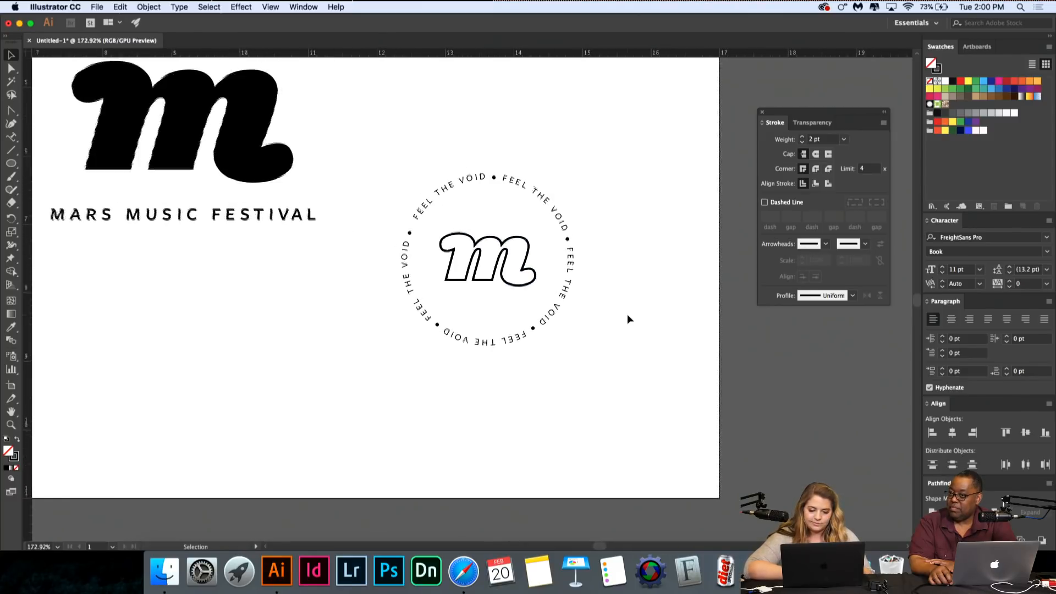
pyautogui.scroll(3, 572, 283)
pyautogui.tripleClick(578, 272)
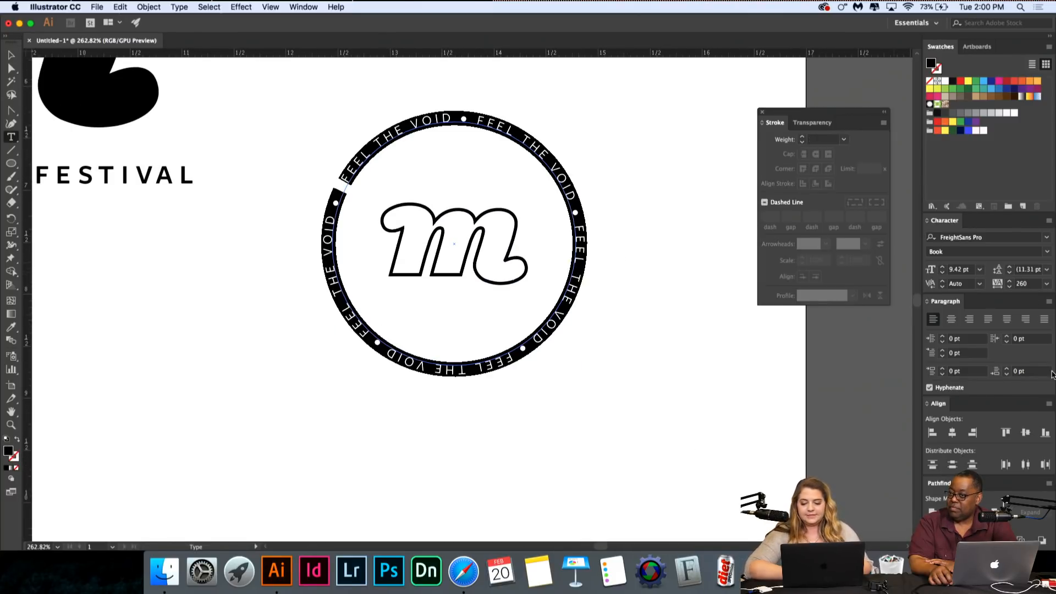
pyautogui.click(1046, 251)
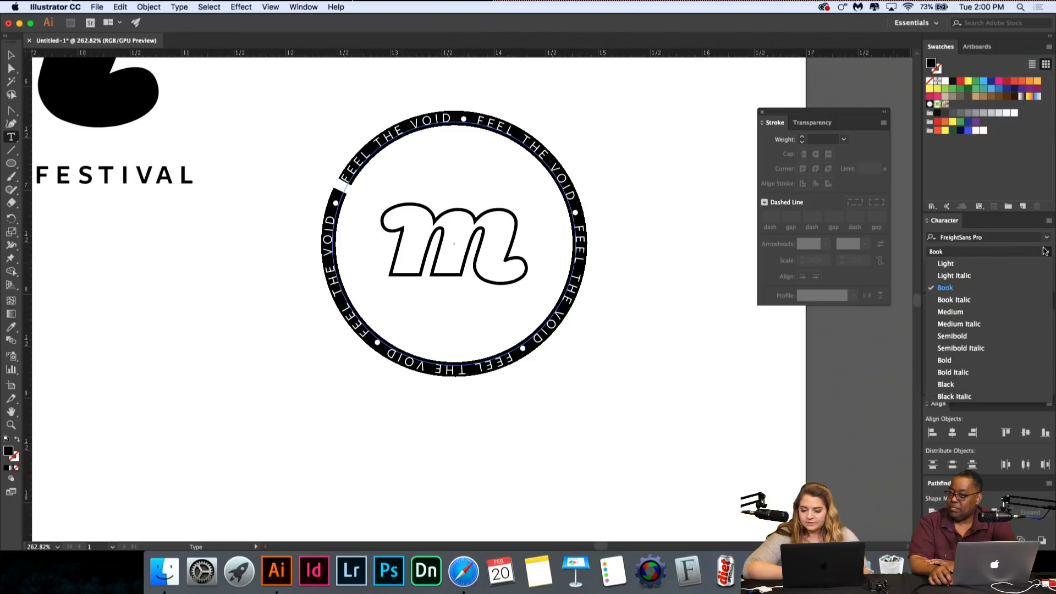
pyautogui.click(1000, 313)
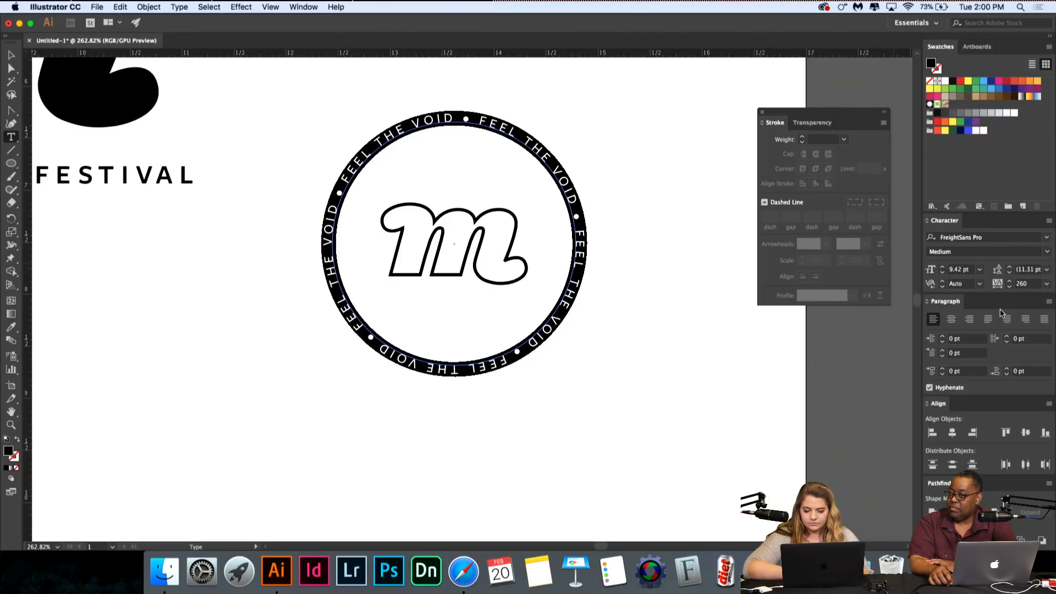
# Step: Try tighter tracking on the circular text and restore it to 260
pyautogui.hotkey('alt', 'Left')
pyautogui.hotkey('alt', 'Left')
pyautogui.hotkey('alt', 'Right')
pyautogui.hotkey('alt', 'Right')
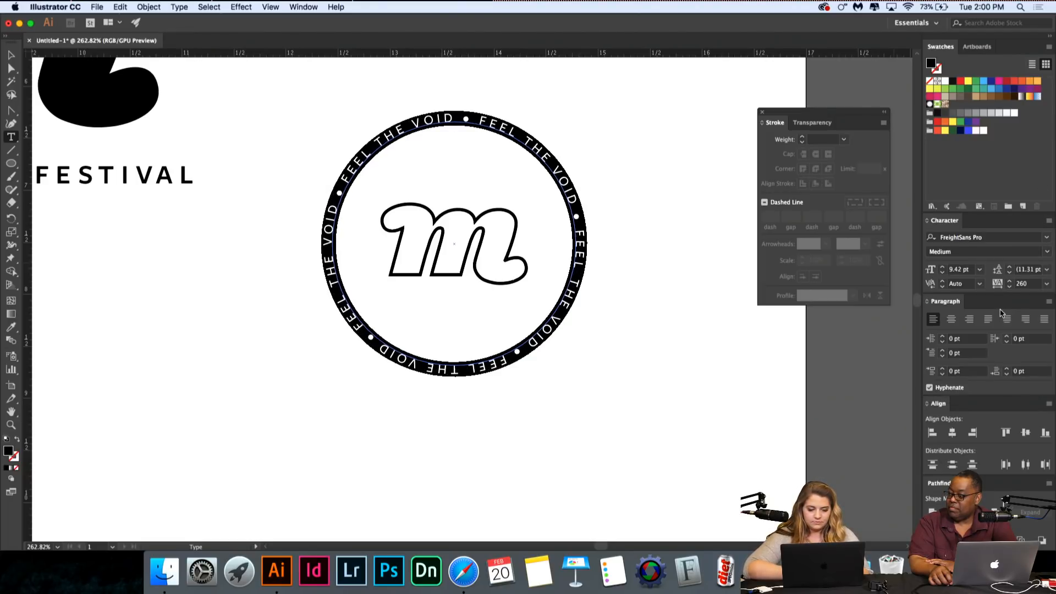
pyautogui.press('super+shift+a')
# Step: Set all of the badge's circular text to Semibold with a tracking of 240
pyautogui.press('super+a')
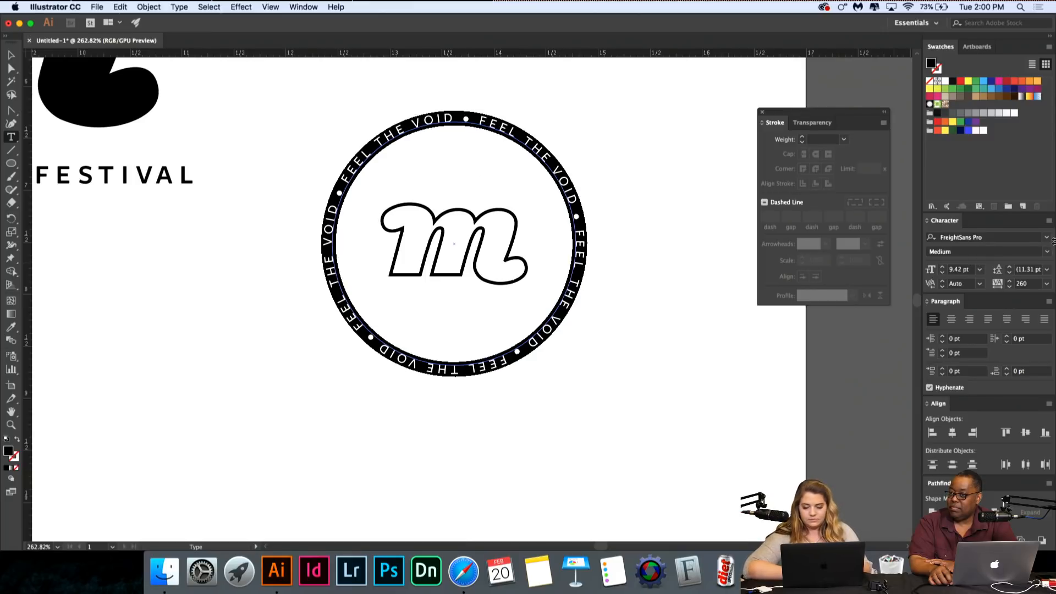
pyautogui.click(1046, 251)
pyautogui.click(1007, 336)
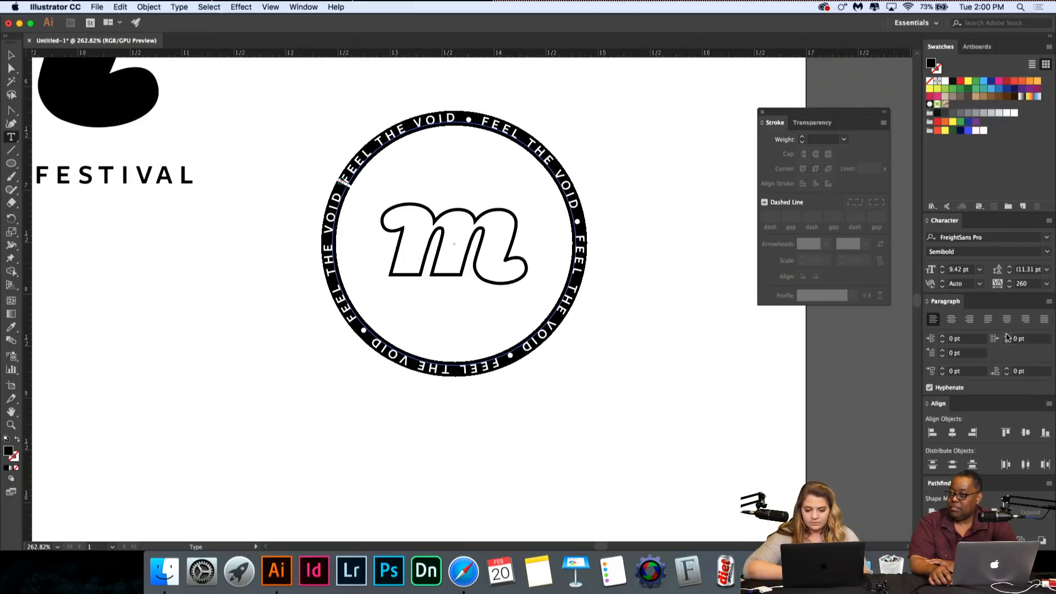
pyautogui.hotkey('alt', 'Left')
pyautogui.press('super+shift+a')
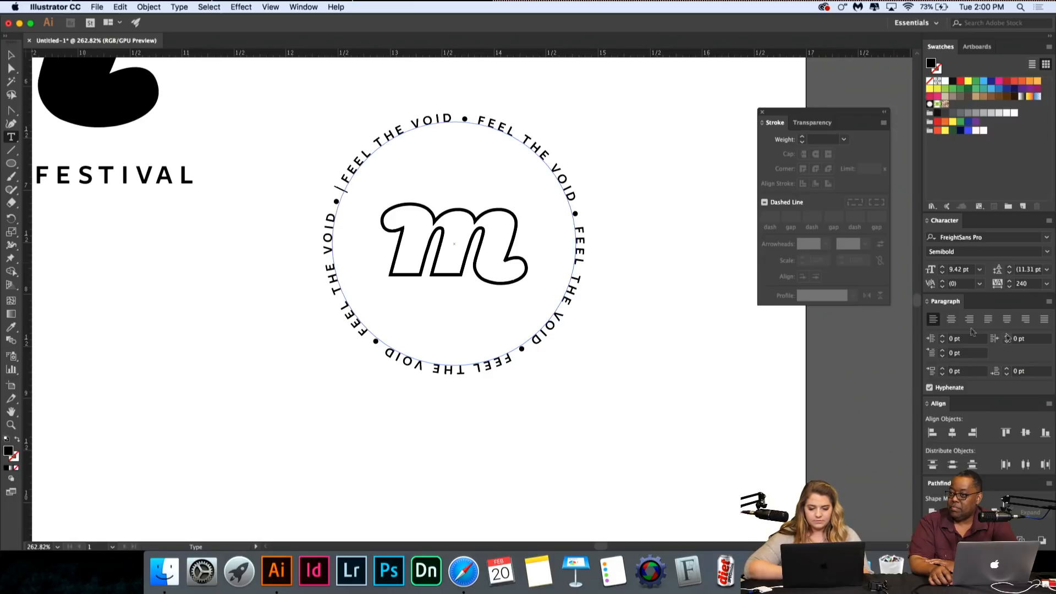
# Step: Centre the outlined m and the circular text on each other horizontally and vertically
pyautogui.press('Escape')
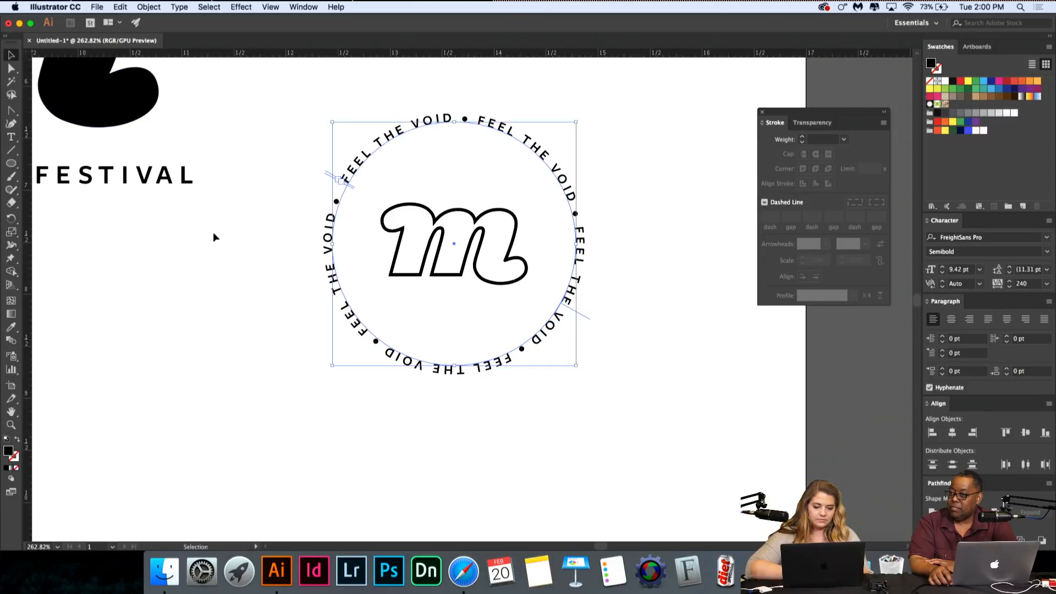
pyautogui.click(213, 232)
pyautogui.scroll(-5, 216, 243)
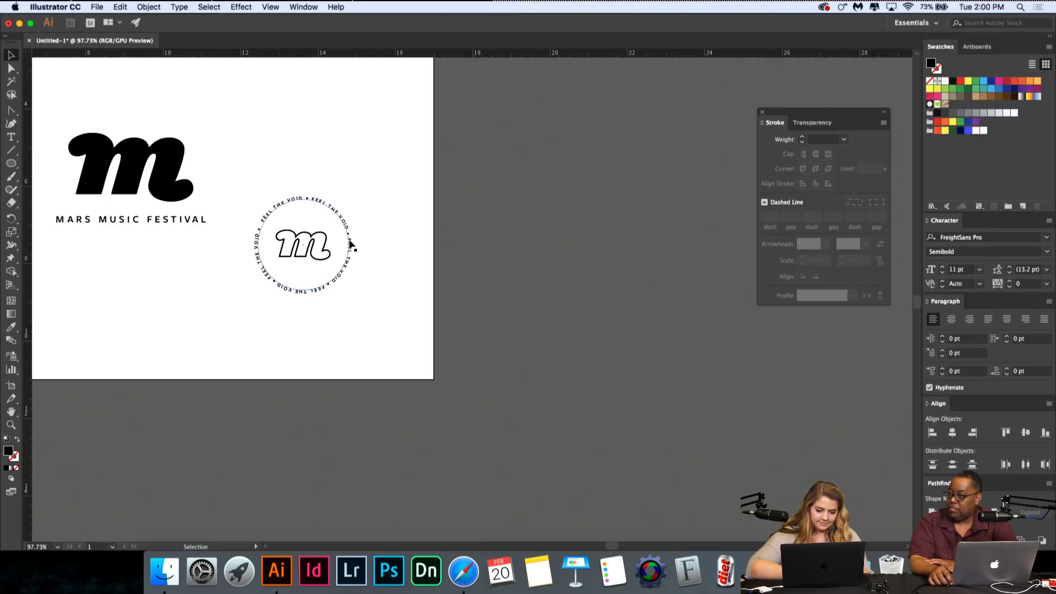
pyautogui.scroll(4, 350, 244)
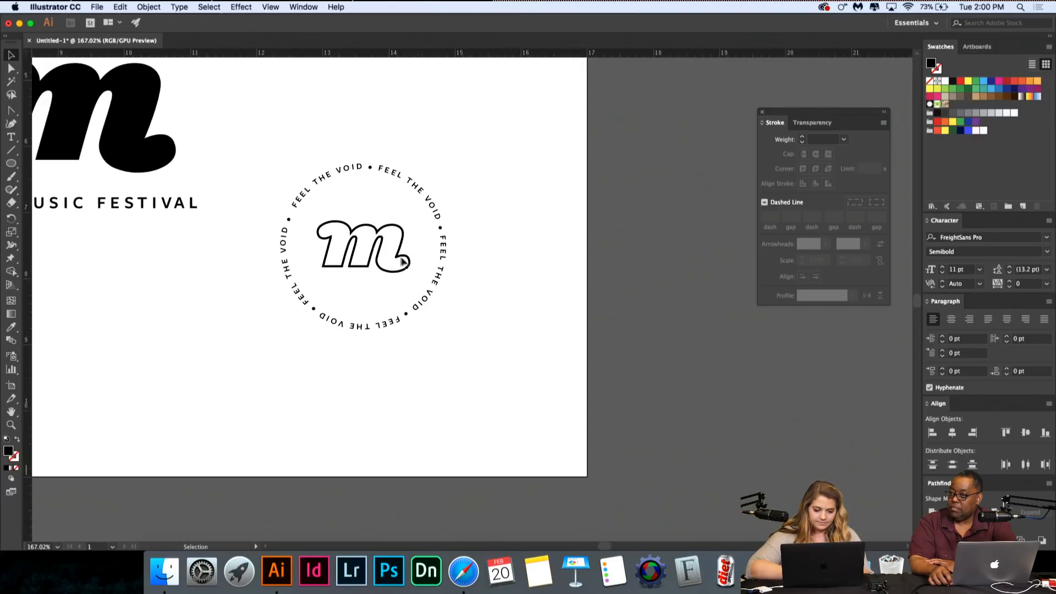
pyautogui.click(405, 262)
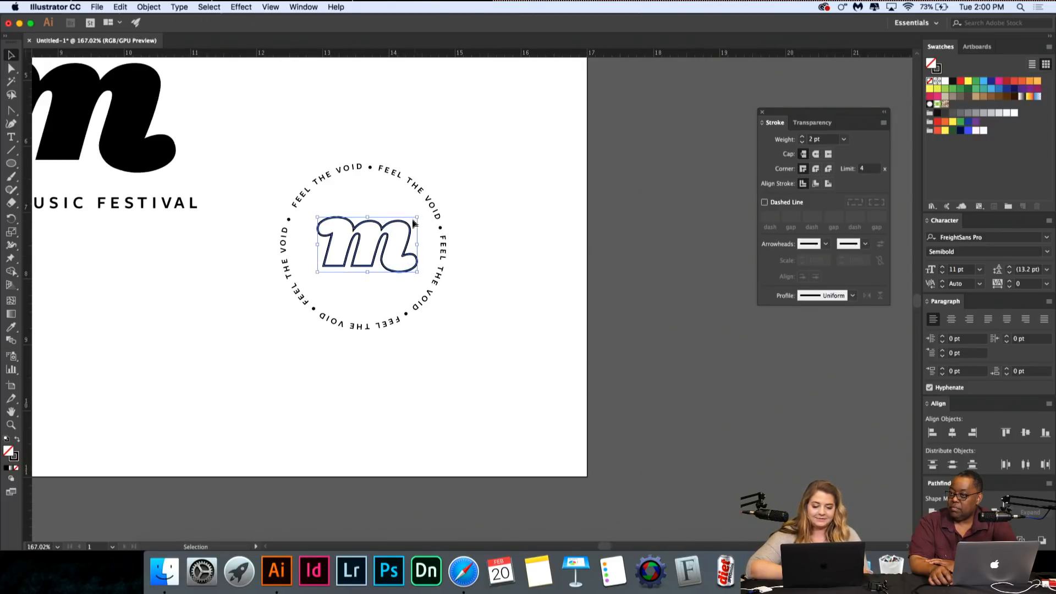
pyautogui.moveTo(462, 157); pyautogui.dragTo(379, 237)
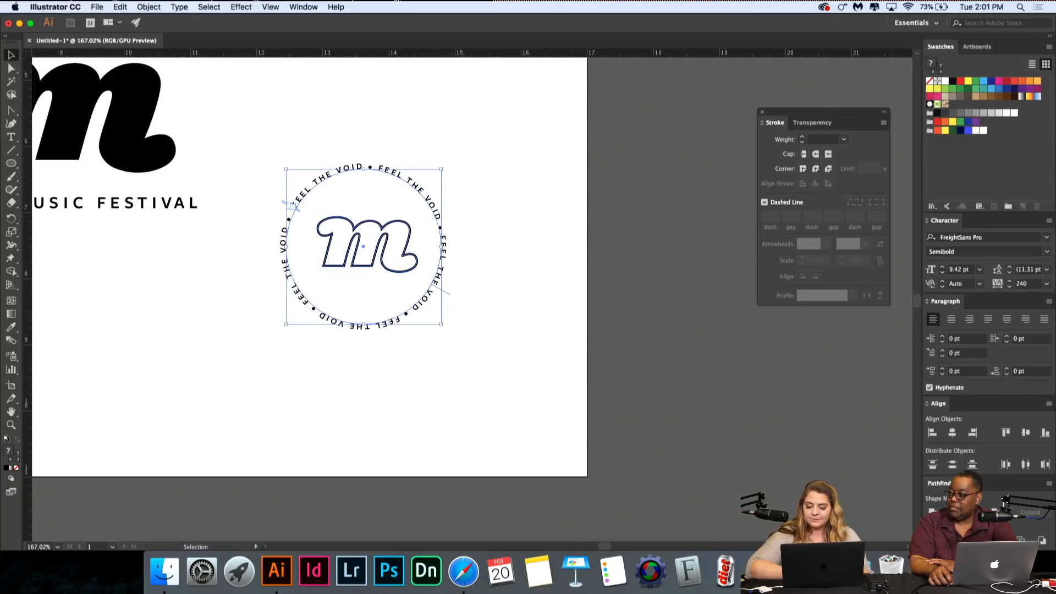
pyautogui.click(960, 434)
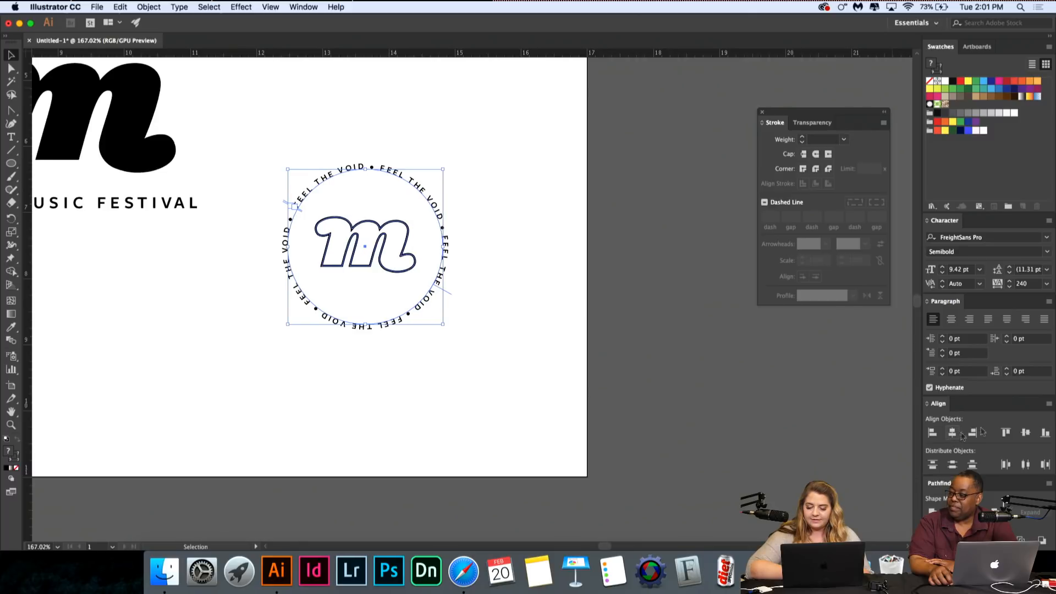
pyautogui.click(1025, 433)
pyautogui.click(488, 398)
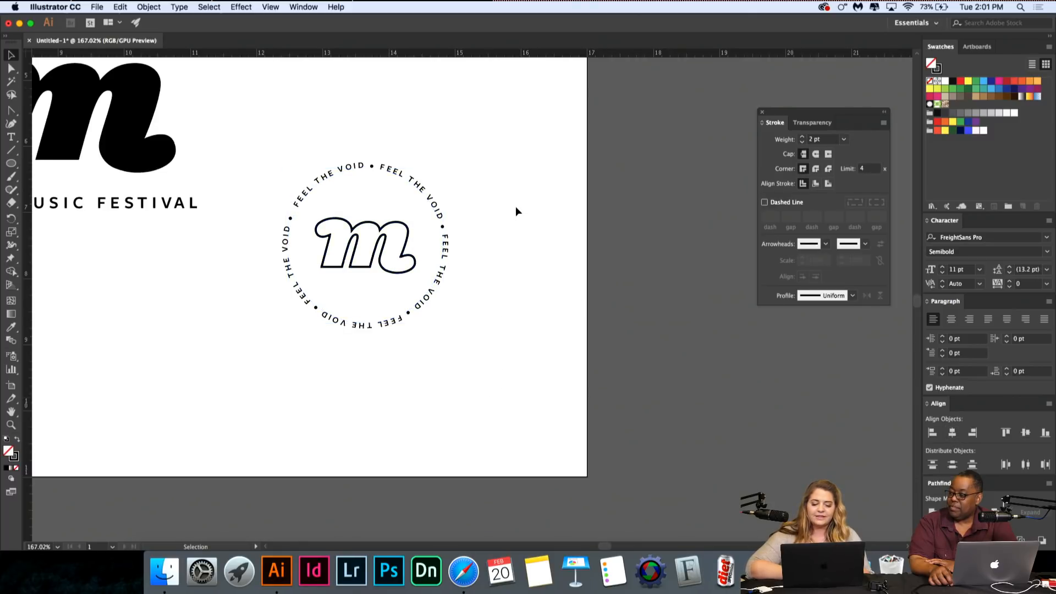
# Step: Group the outlined m with its circular text and place a duplicate of the badge directly above the original
pyautogui.scroll(-5, 516, 207)
pyautogui.scroll(2, 516, 207)
pyautogui.hscroll(-2, 516, 206)
pyautogui.moveTo(555, 169); pyautogui.dragTo(403, 418)
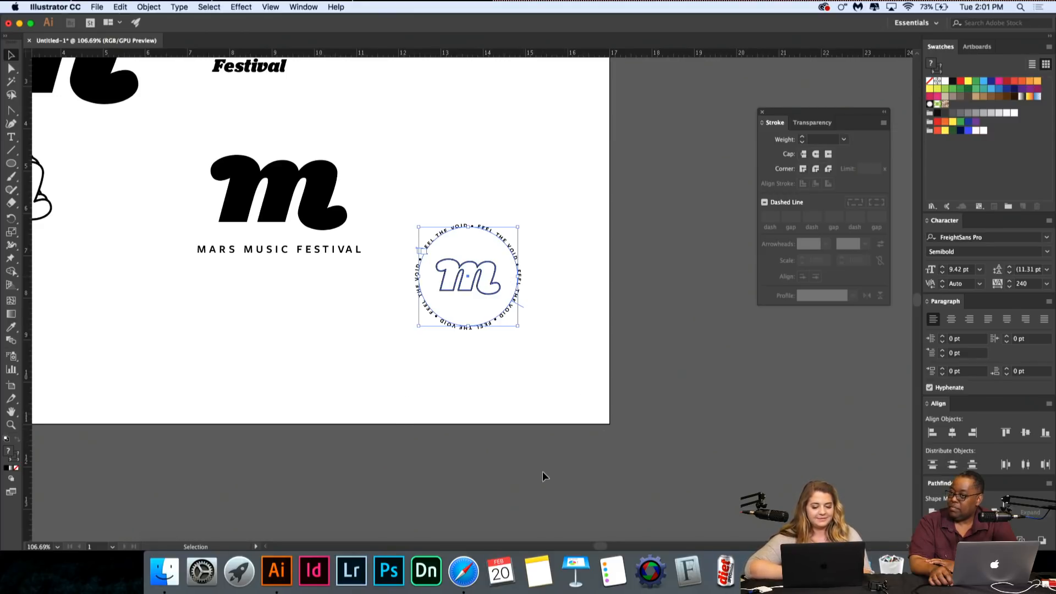
pyautogui.click(554, 392)
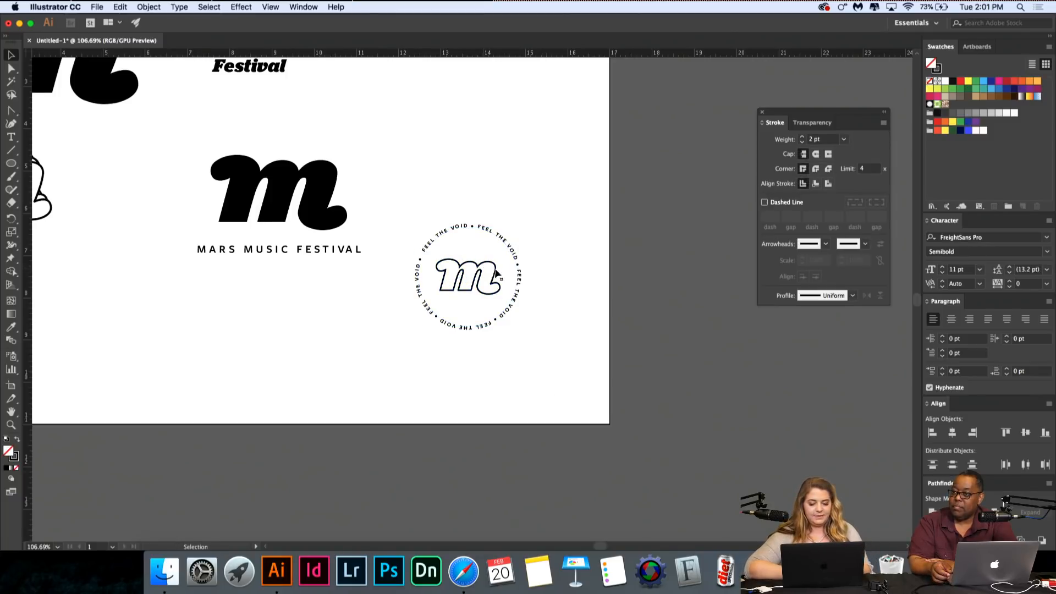
pyautogui.moveTo(496, 274); pyautogui.dragTo(502, 134)
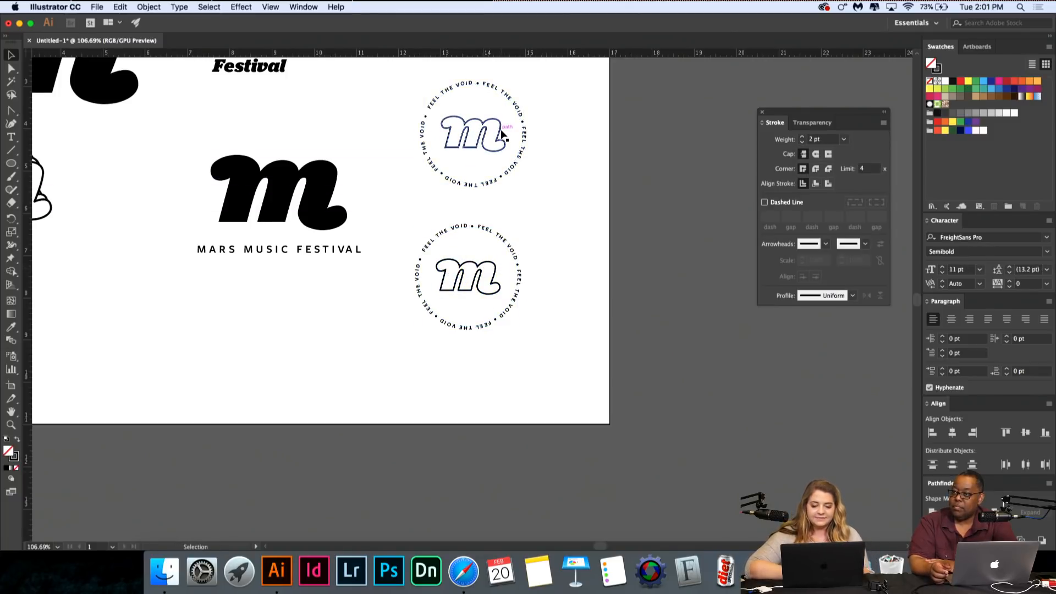
# Step: Swap the fill and stroke of the m inside the duplicate badge to make it solid black
pyautogui.doubleClick(502, 134)
pyautogui.click(501, 133)
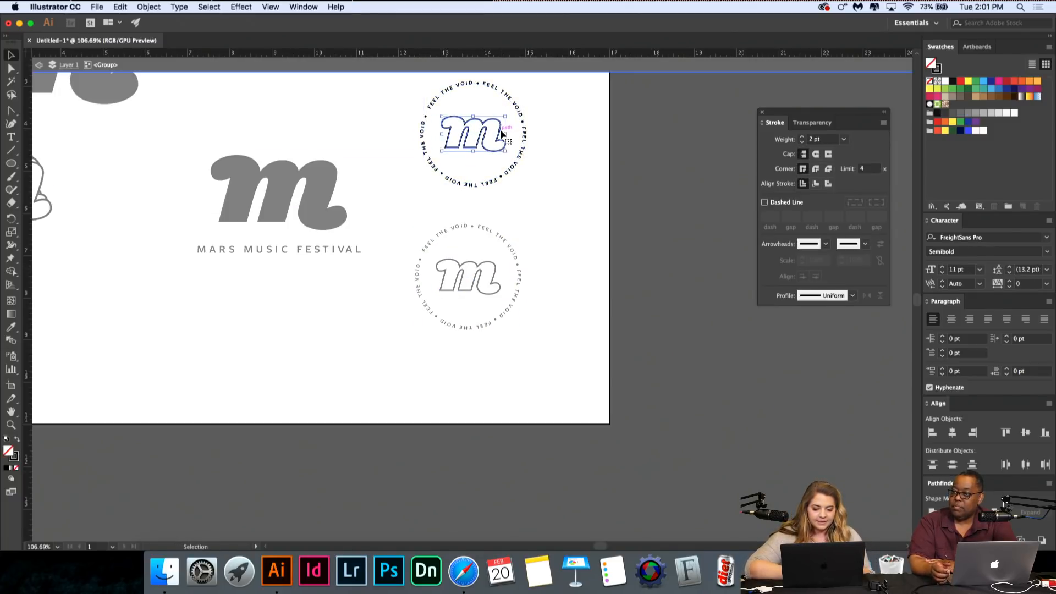
pyautogui.click(17, 438)
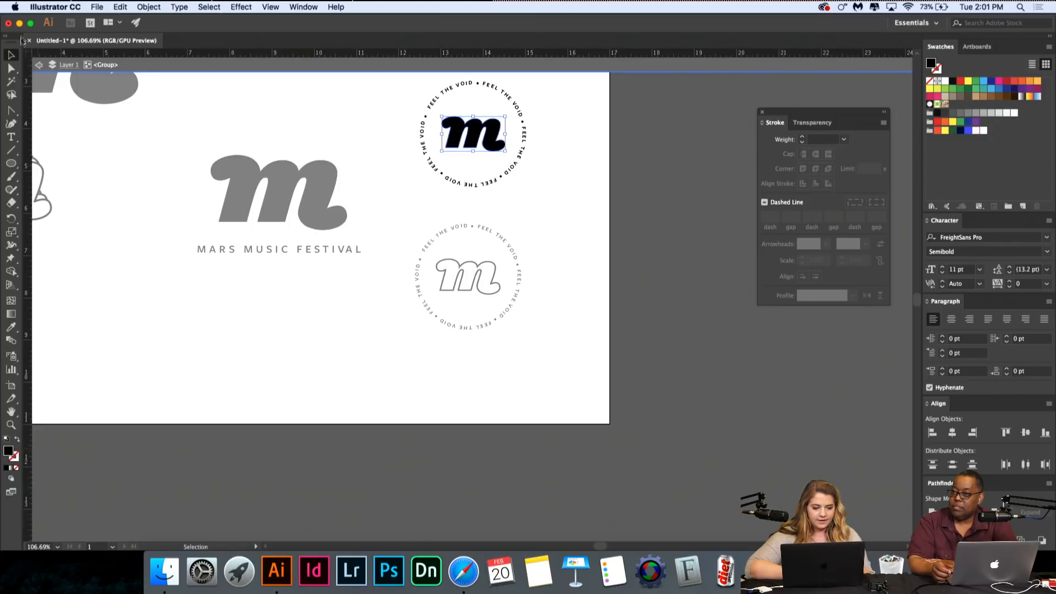
pyautogui.click(38, 65)
pyautogui.scroll(3, 520, 147)
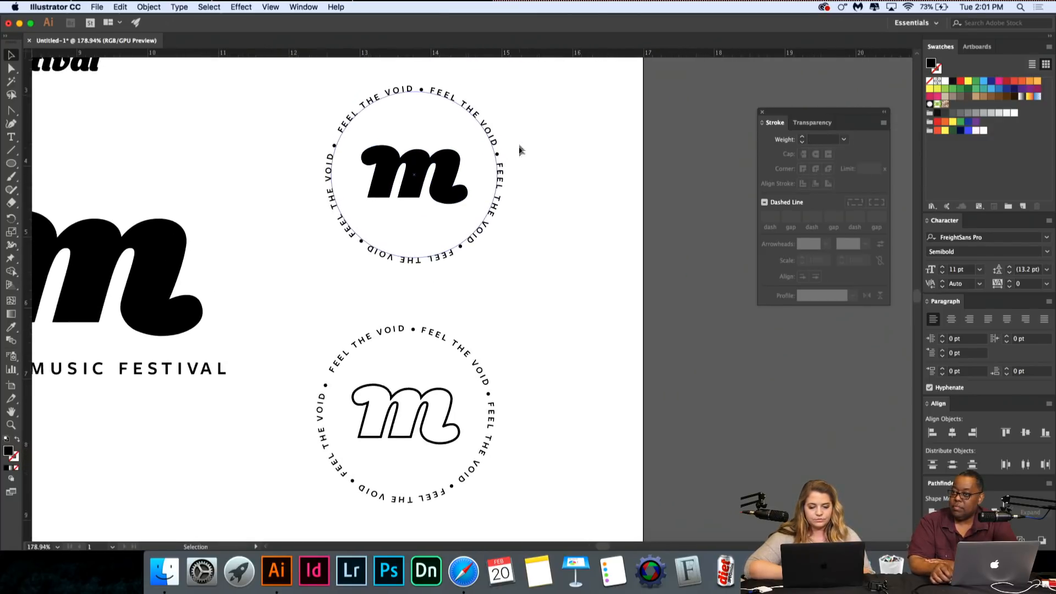
# Step: Set all circular text of the solid m badge to FreightSans Pro Bold with a tracking of 220
pyautogui.doubleClick(495, 139)
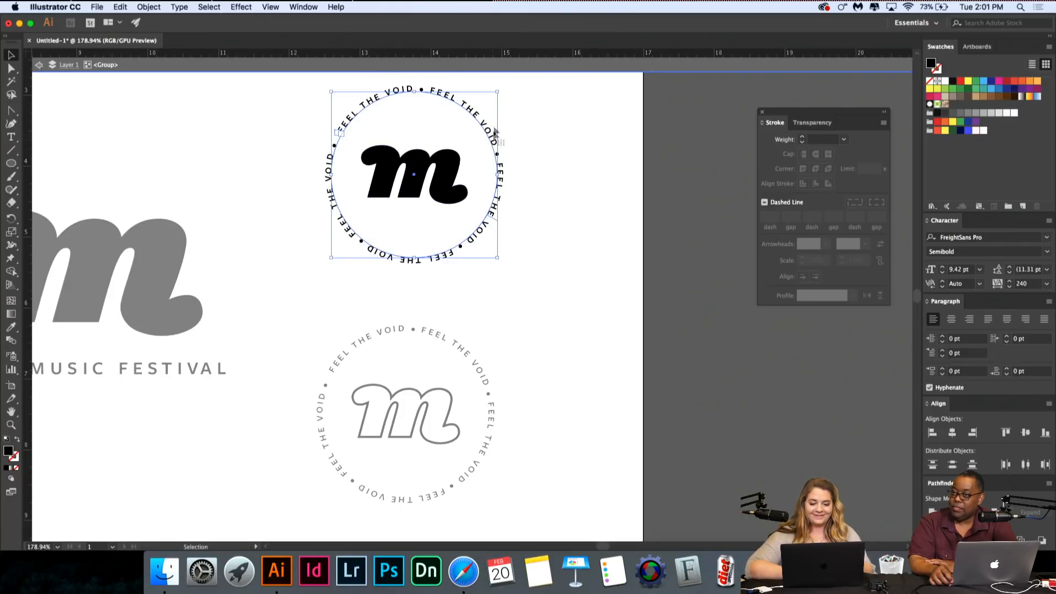
pyautogui.doubleClick(490, 131)
pyautogui.press('super+a')
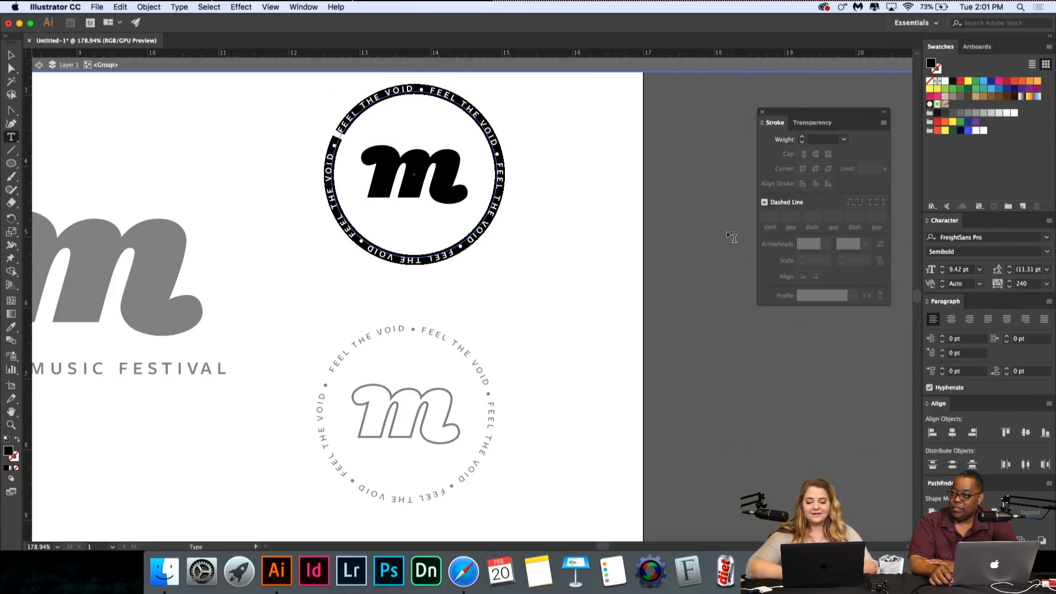
pyautogui.click(1046, 251)
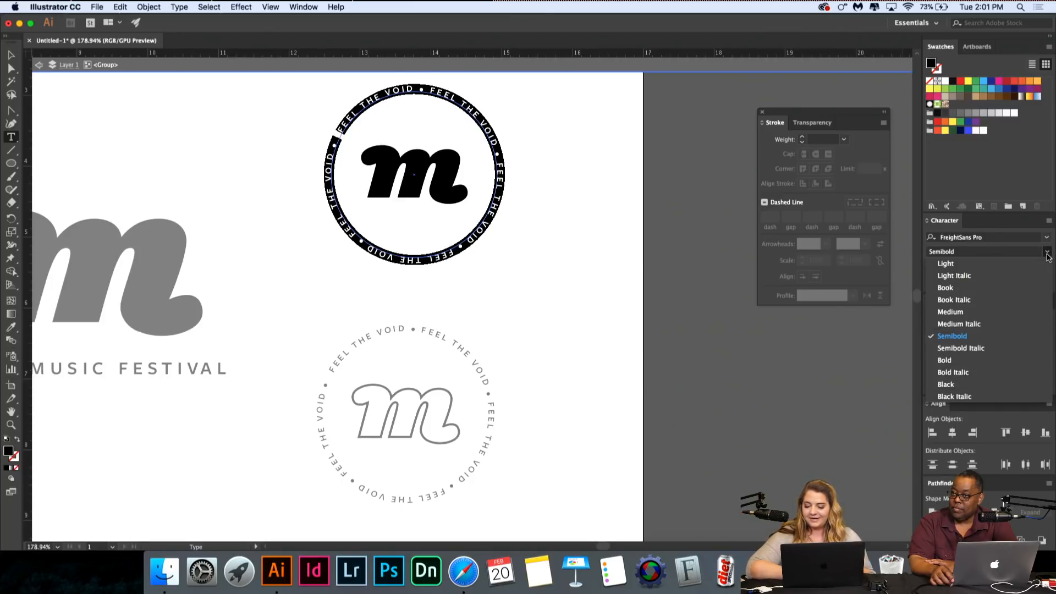
pyautogui.click(1027, 368)
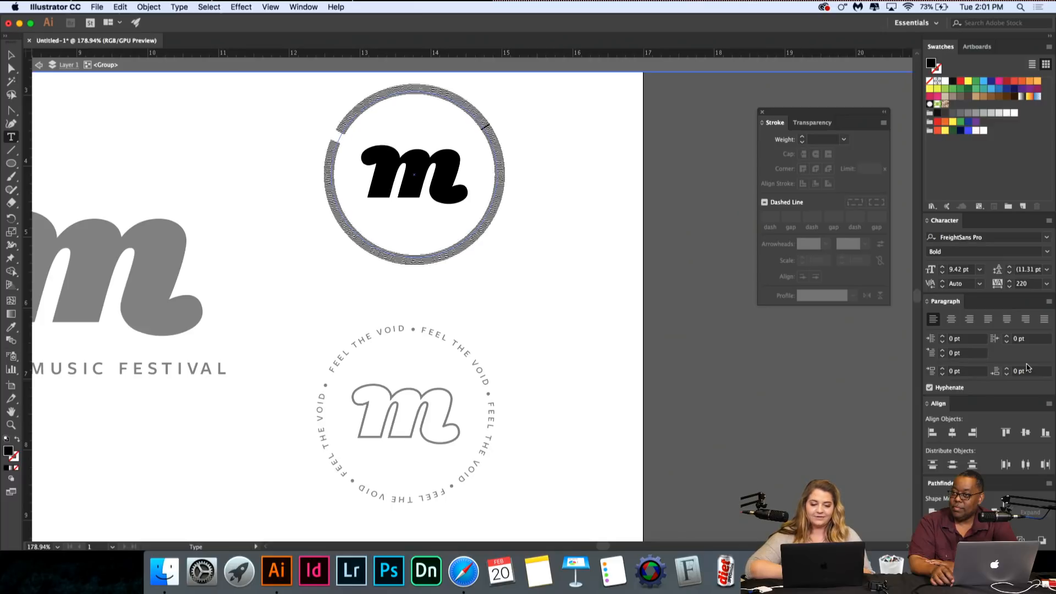
pyautogui.scroll(2, 528, 279)
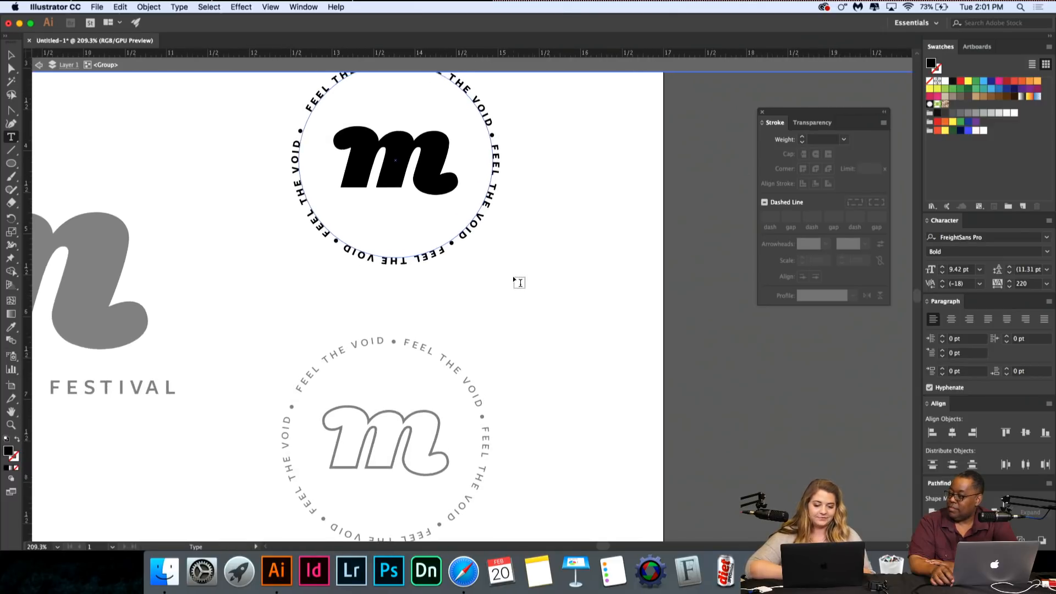
# Step: Try a tracking of 240 on the solid badge's circular text and restore it to 220
pyautogui.scroll(2, 517, 282)
pyautogui.press('super+a')
pyautogui.hotkey('alt', 'Right')
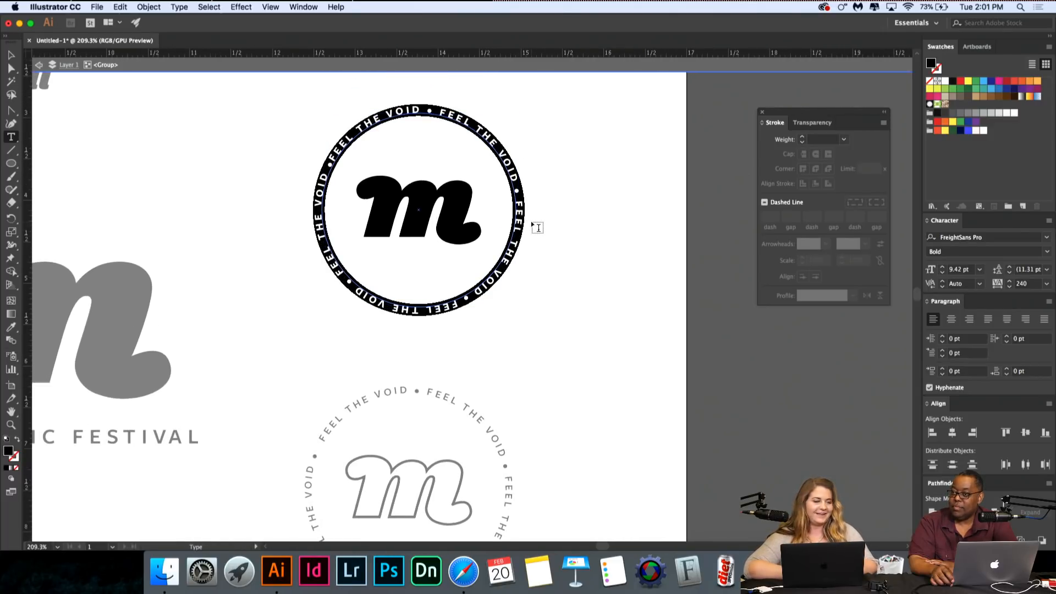
pyautogui.hotkey('alt', 'Left')
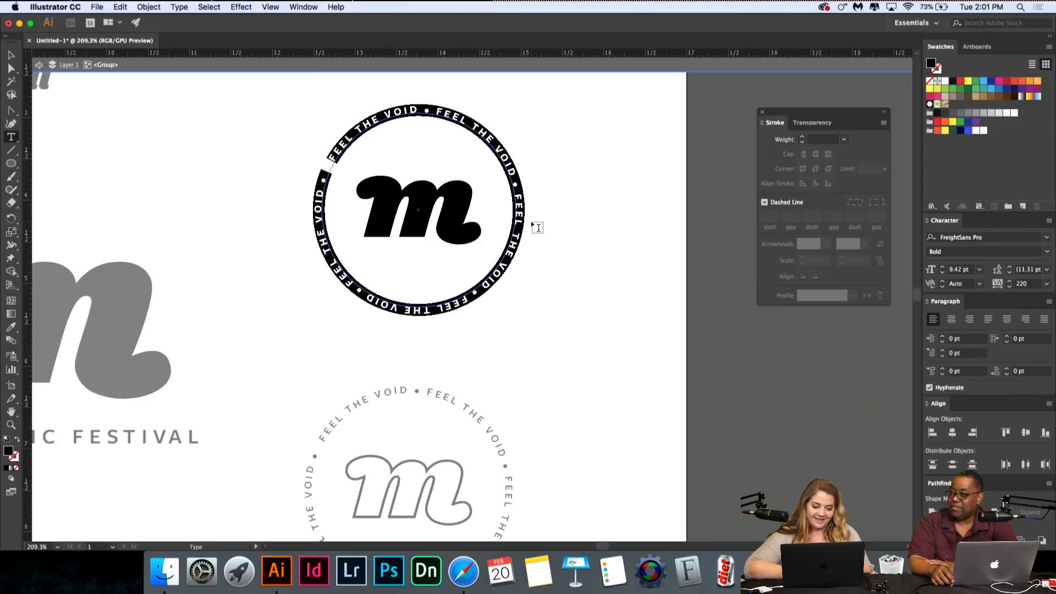
# Step: Set the solid badge's circular text to 9 pt with a tracking of 260 and leave the group's isolation mode
pyautogui.scroll(4, 253, 147)
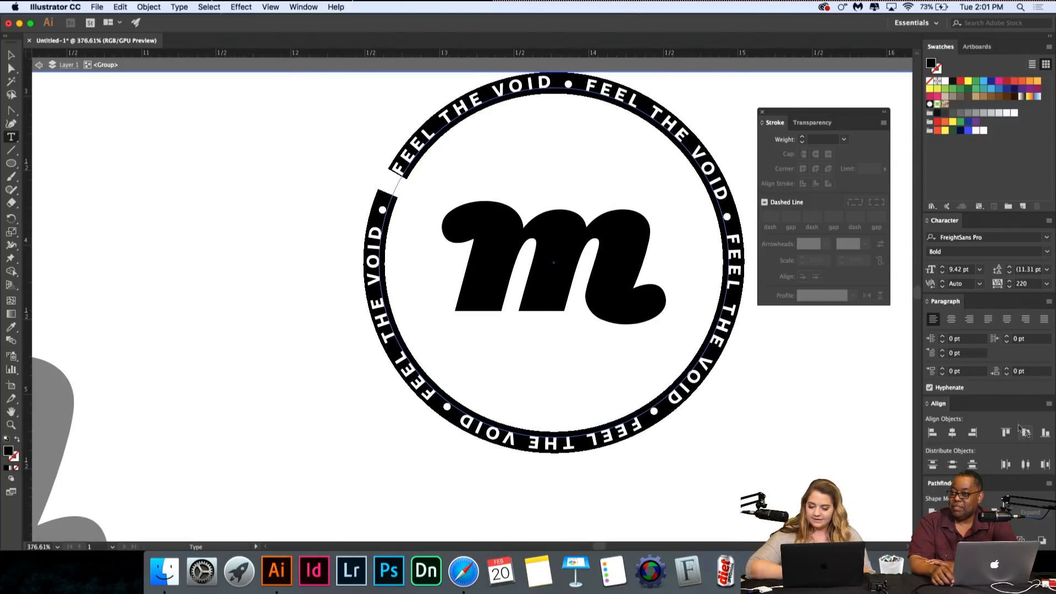
pyautogui.click(942, 272)
pyautogui.hotkey('alt', 'Right')
pyautogui.hotkey('alt', 'Right')
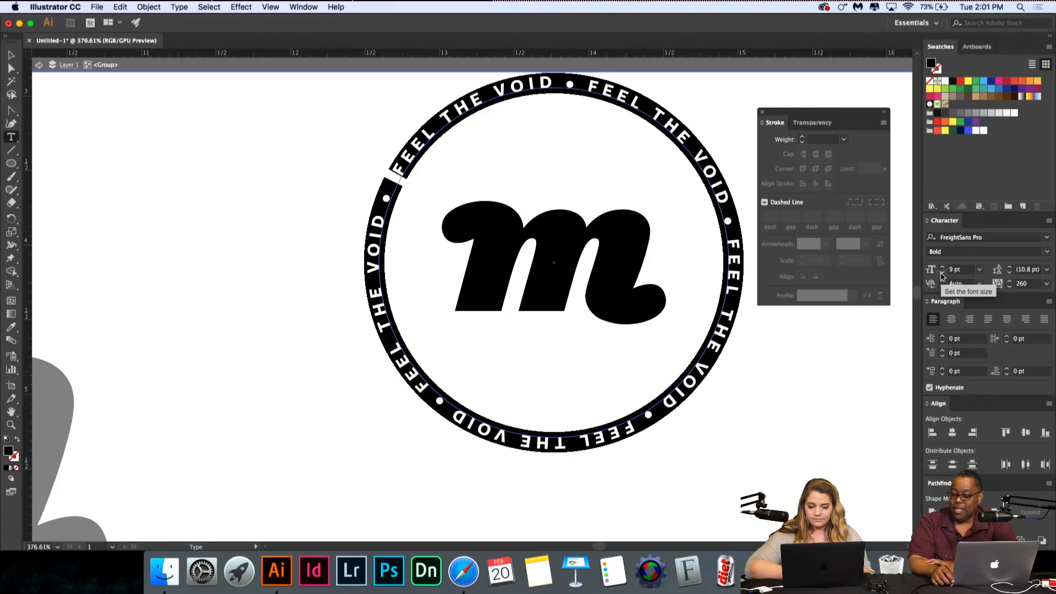
pyautogui.press('Escape')
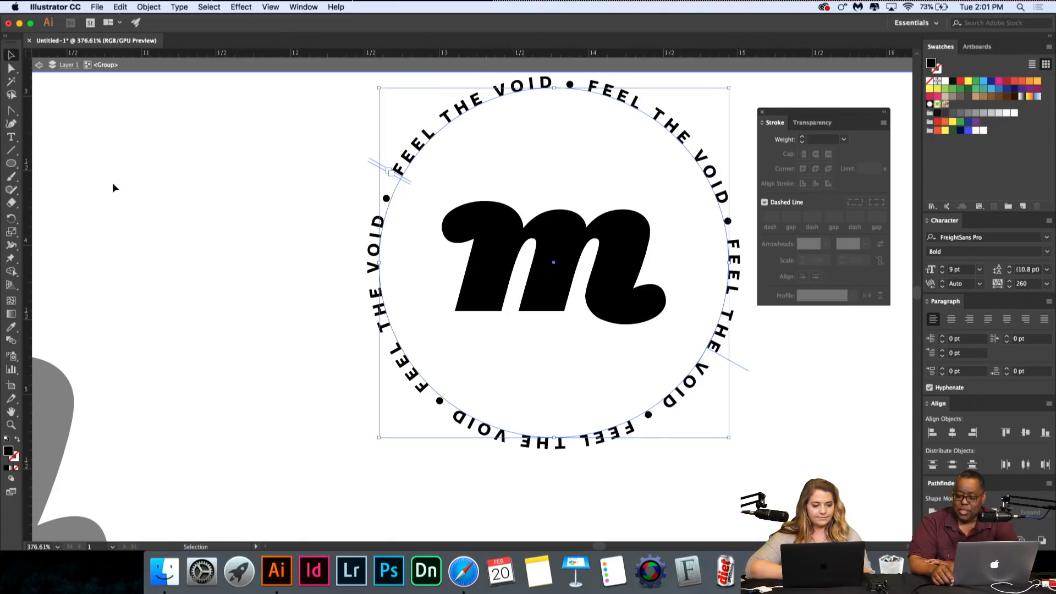
pyautogui.scroll(-5, 113, 183)
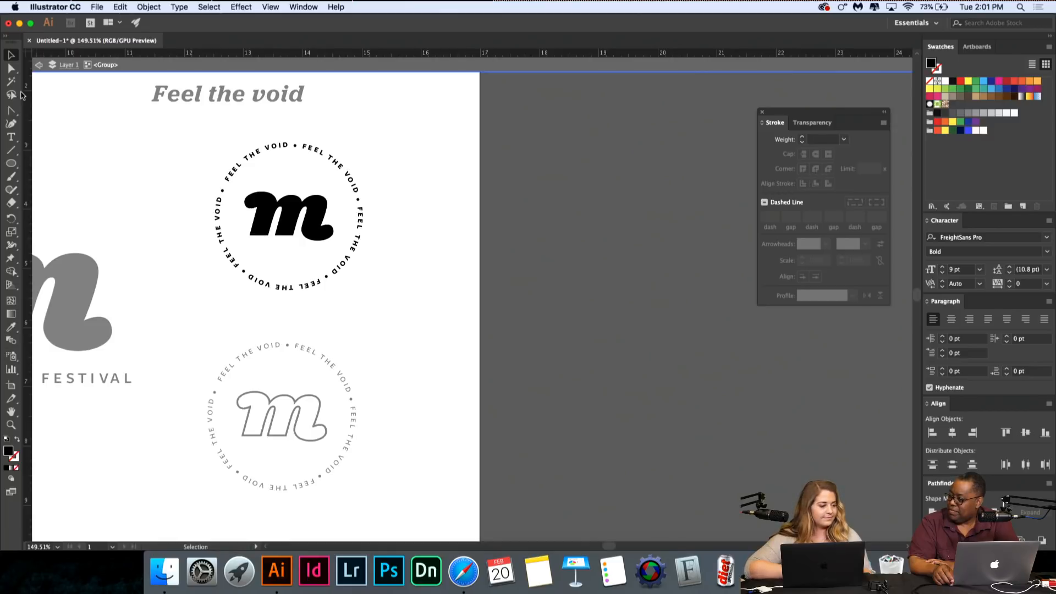
pyautogui.click(39, 65)
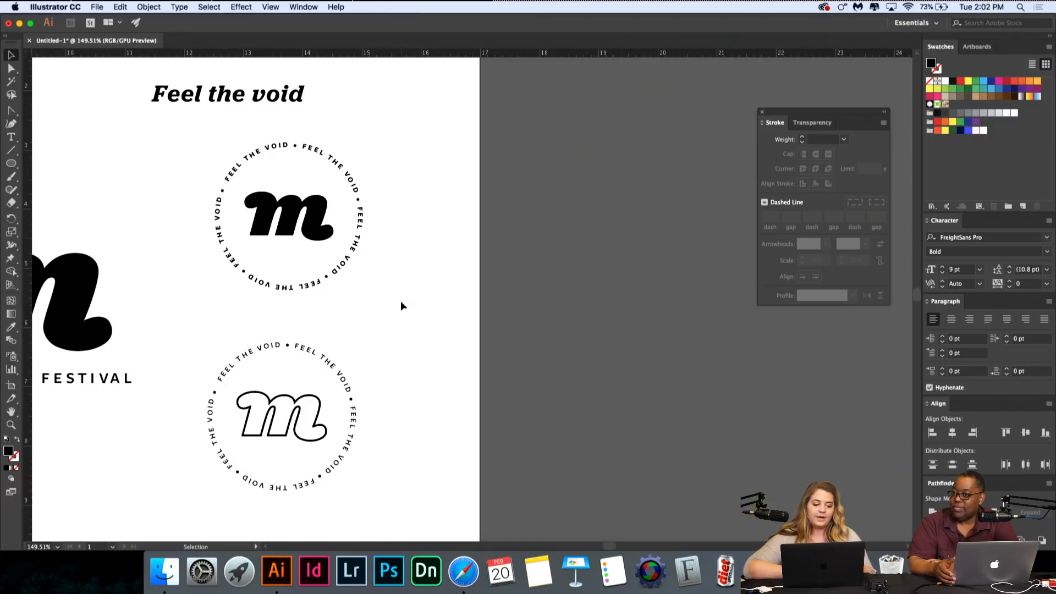
pyautogui.click(292, 222)
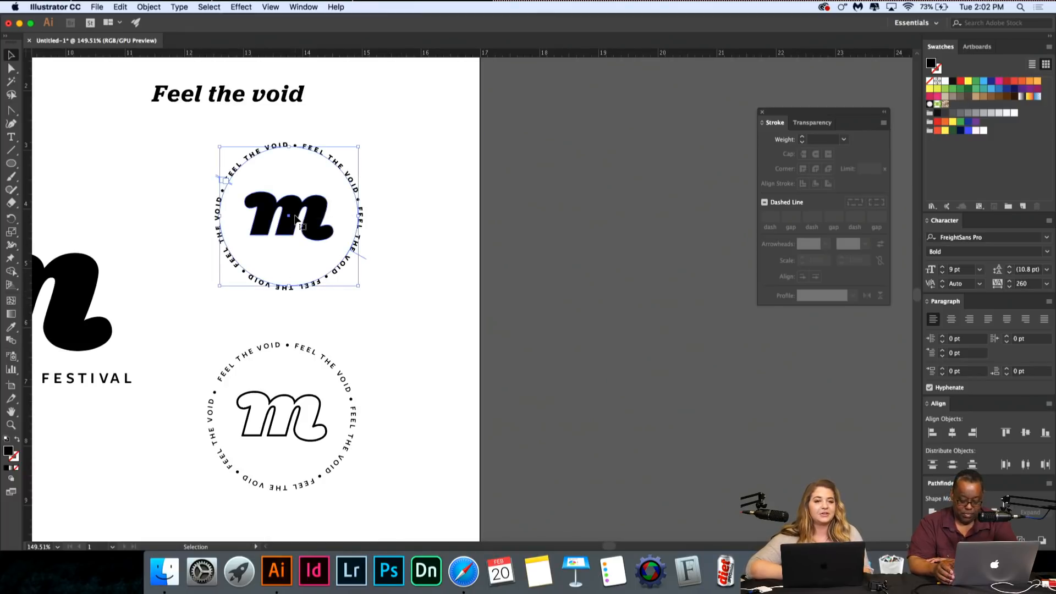
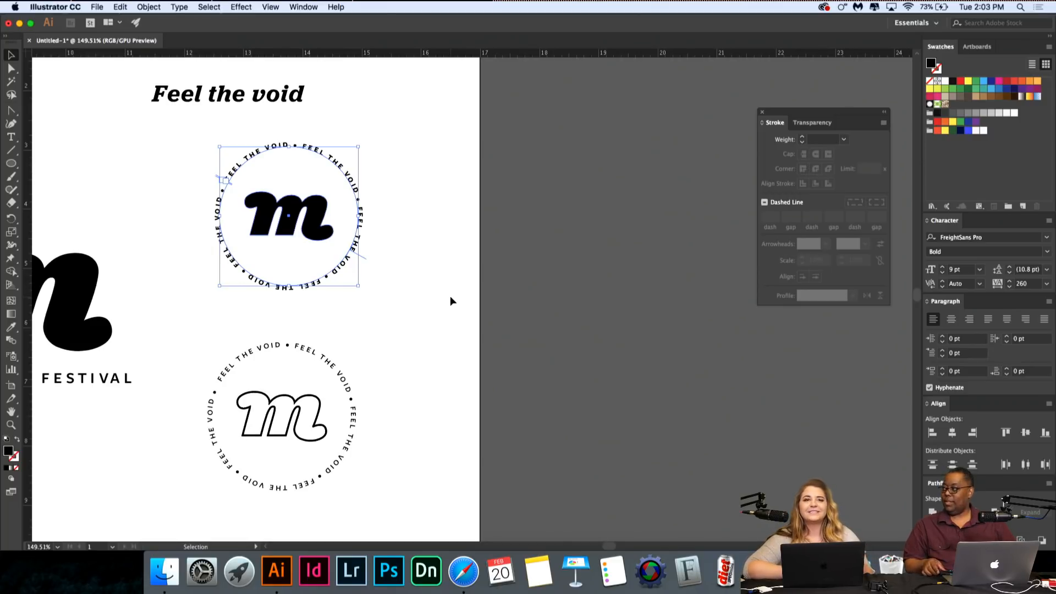
pyautogui.click(442, 295)
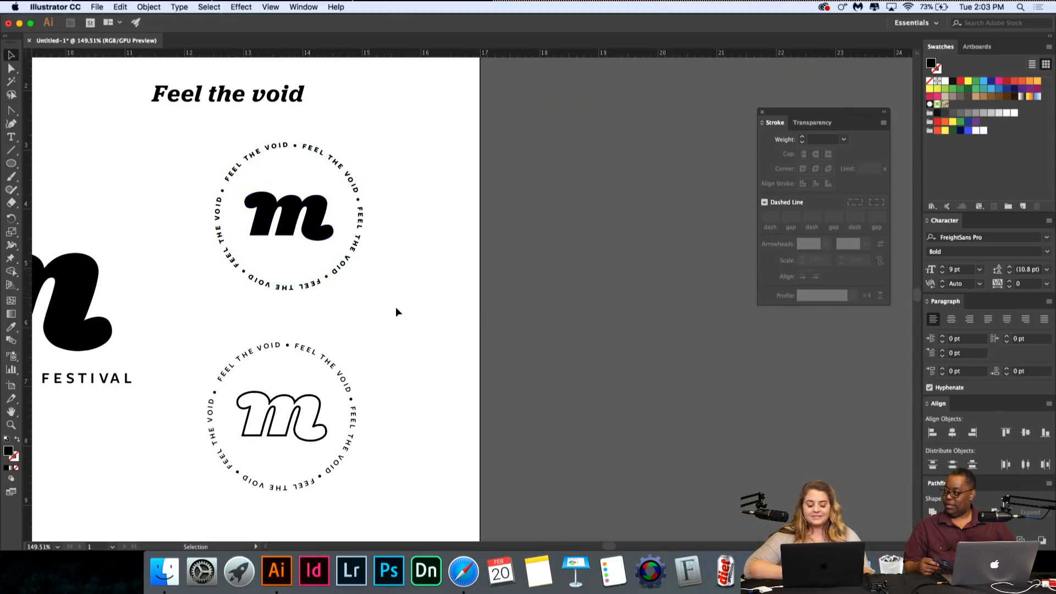
pyautogui.click(285, 227)
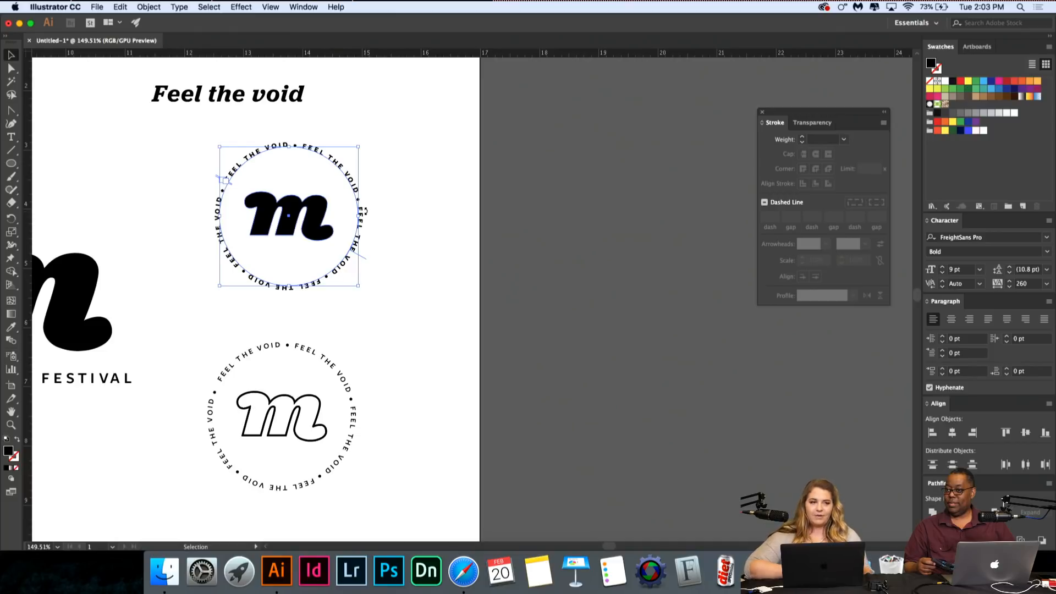
pyautogui.press('super+0')
pyautogui.press('super+1')
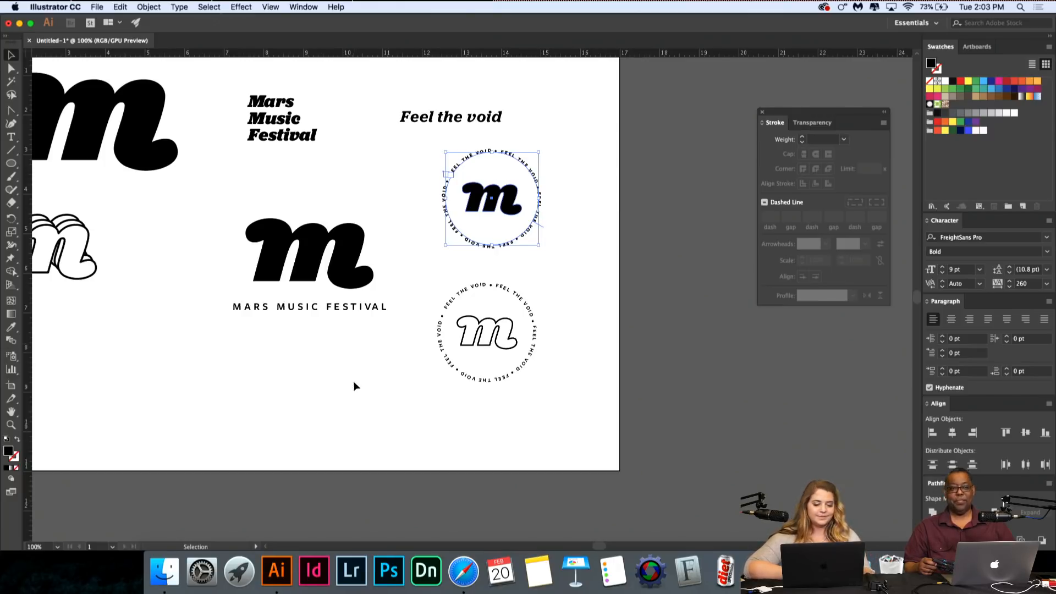
pyautogui.click(348, 257)
pyautogui.click(417, 380)
pyautogui.click(358, 303)
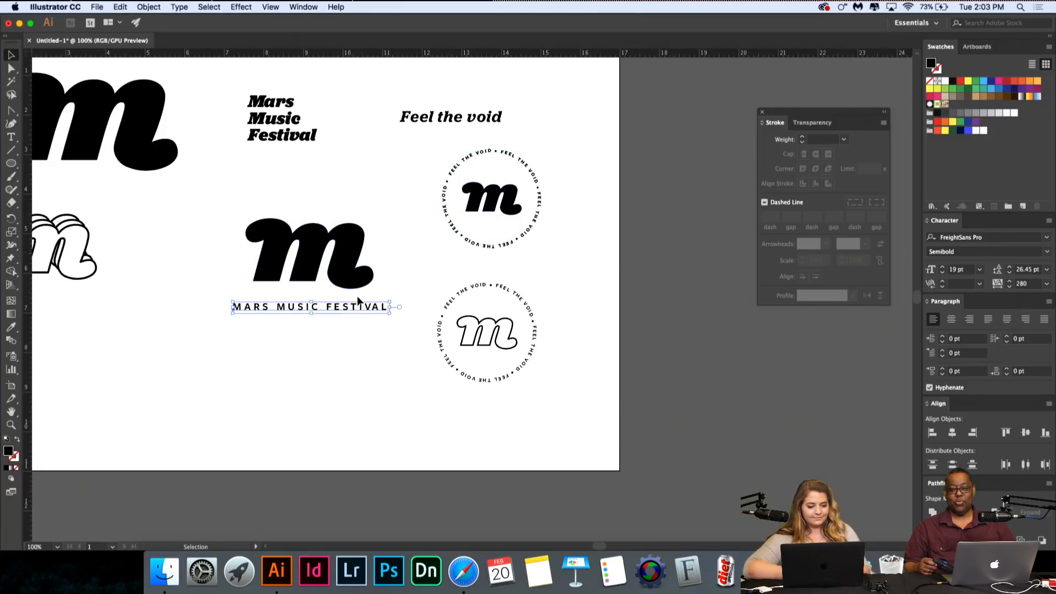
pyautogui.click(363, 435)
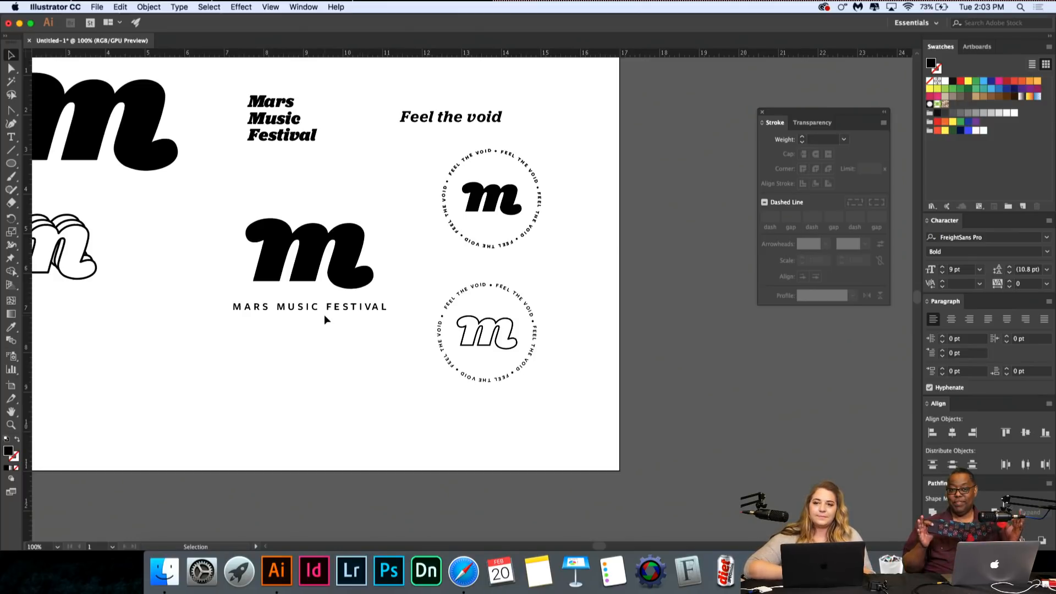
# Step: Move the solid m badge closer to the artboard's right edge, diagonally above the outlined badge
pyautogui.scroll(-1, 325, 314)
pyautogui.hscroll(-1, 325, 315)
pyautogui.hscroll(-2, 324, 314)
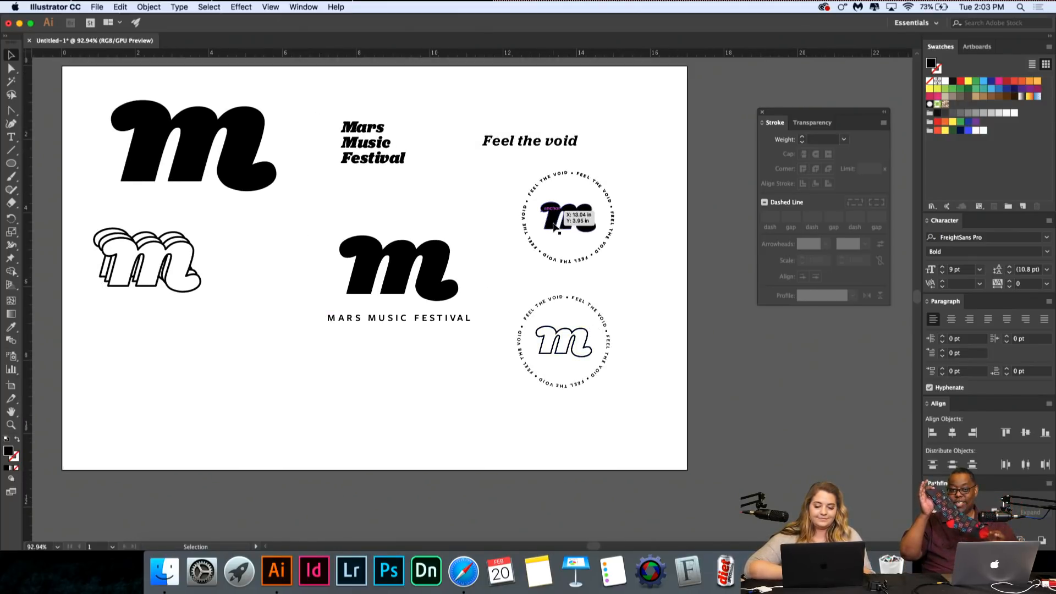
pyautogui.moveTo(573, 223); pyautogui.dragTo(615, 240)
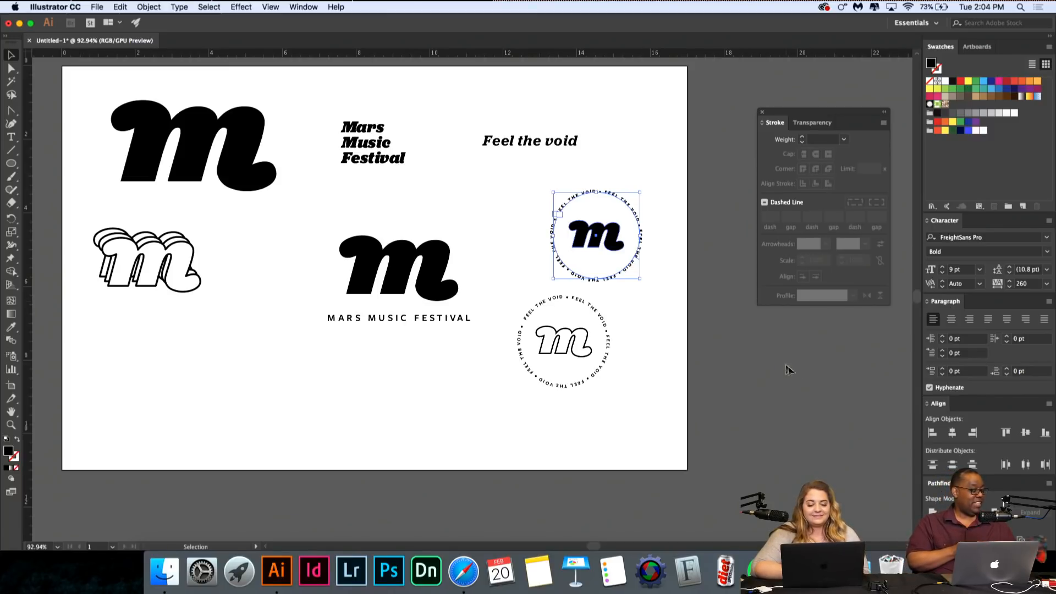
pyautogui.moveTo(617, 250); pyautogui.dragTo(630, 243)
pyautogui.click(622, 316)
pyautogui.hscroll(-2, 621, 315)
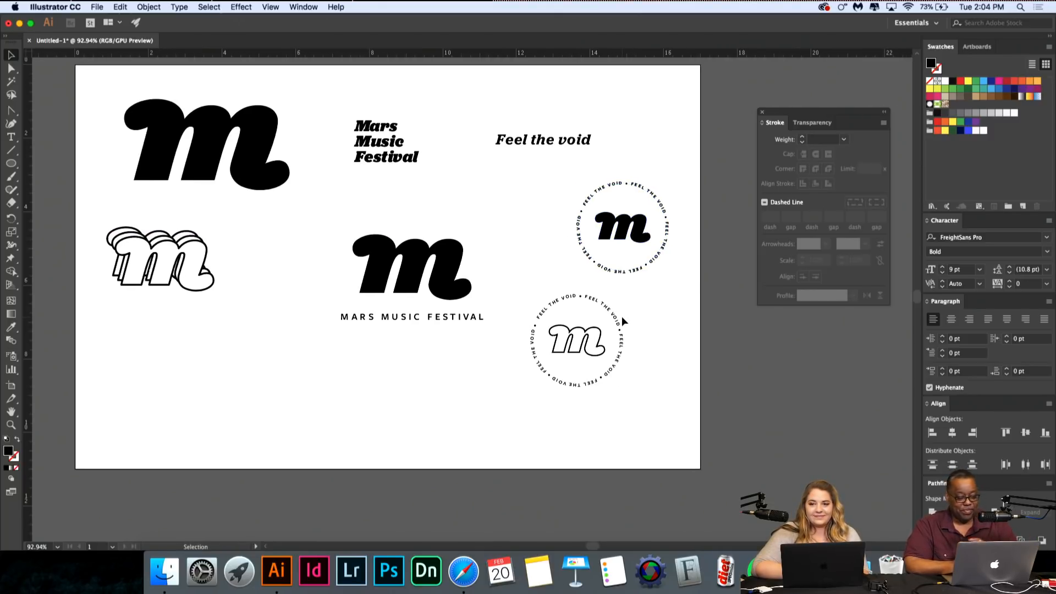
# Step: Scale the MARS MUSIC FESTIVAL line below the central solid m down to about 14 pt, narrower than the m
pyautogui.hscroll(-2, 621, 316)
pyautogui.scroll(1, 621, 315)
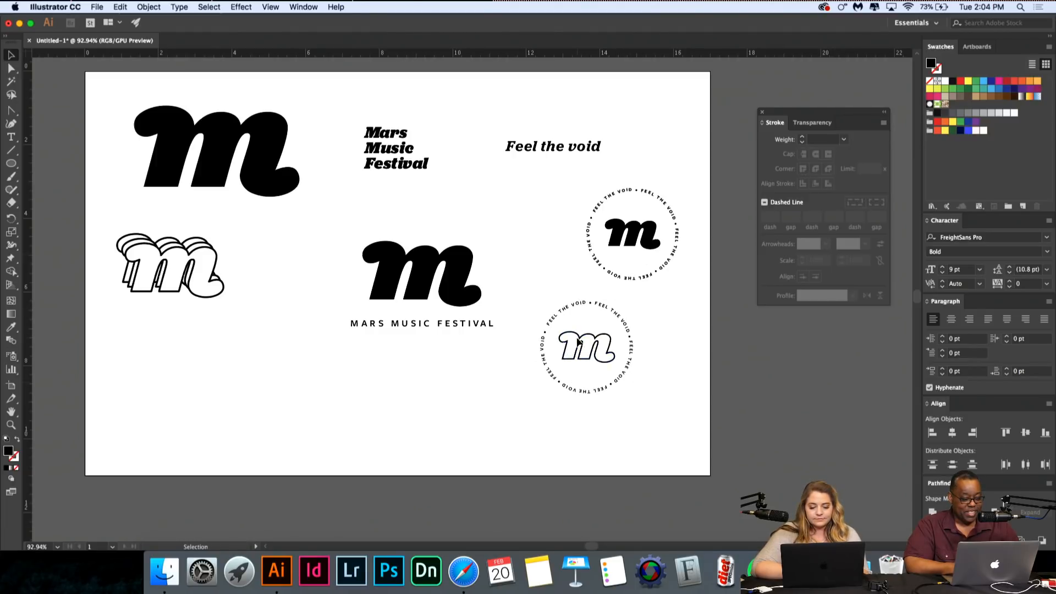
pyautogui.click(449, 328)
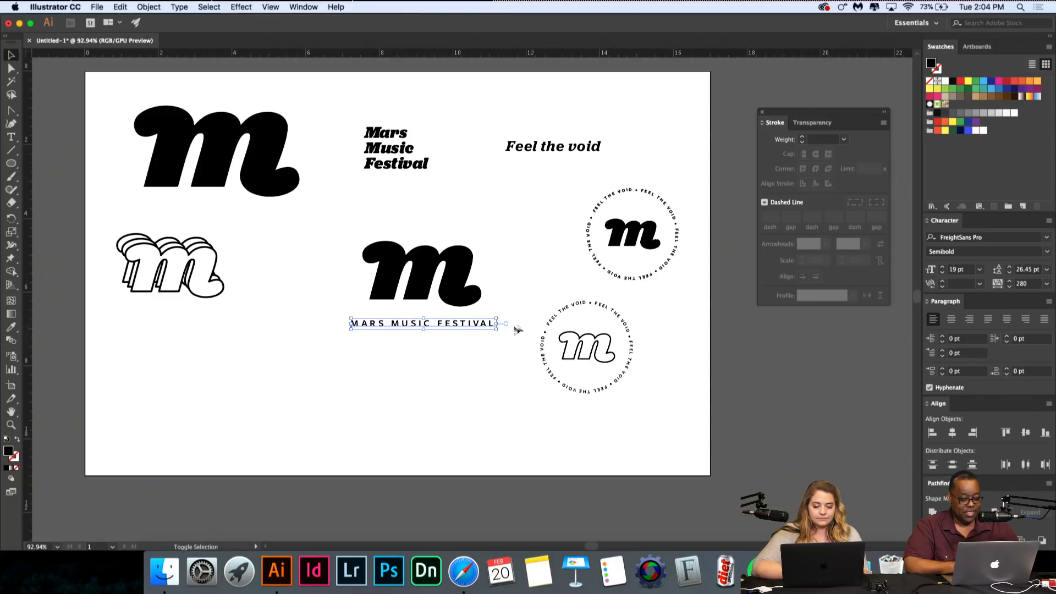
pyautogui.moveTo(500, 330); pyautogui.dragTo(453, 318)
# Step: Align the central solid m and its MARS MUSIC FESTIVAL line on their horizontal centres and deselect them
pyautogui.click(461, 277)
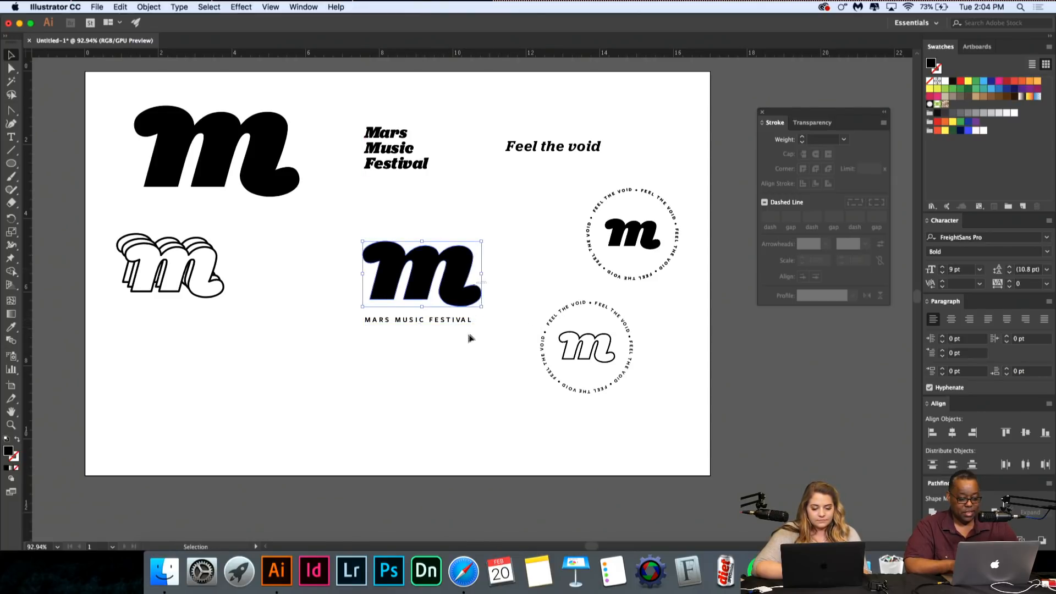
pyautogui.keyDown('shift'); pyautogui.click(467, 320); pyautogui.keyUp('shift')
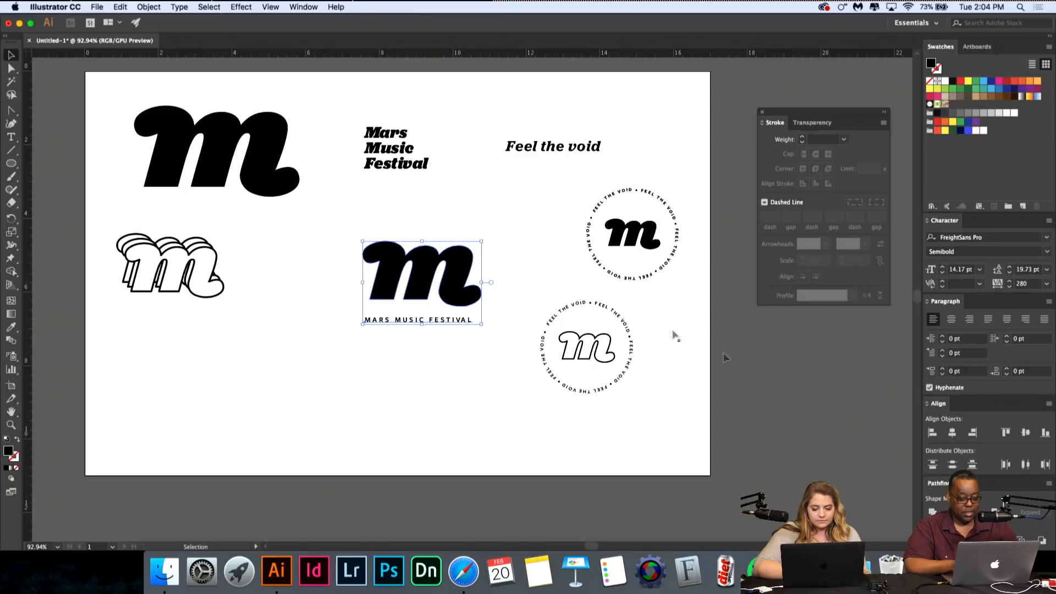
pyautogui.click(953, 434)
pyautogui.click(616, 413)
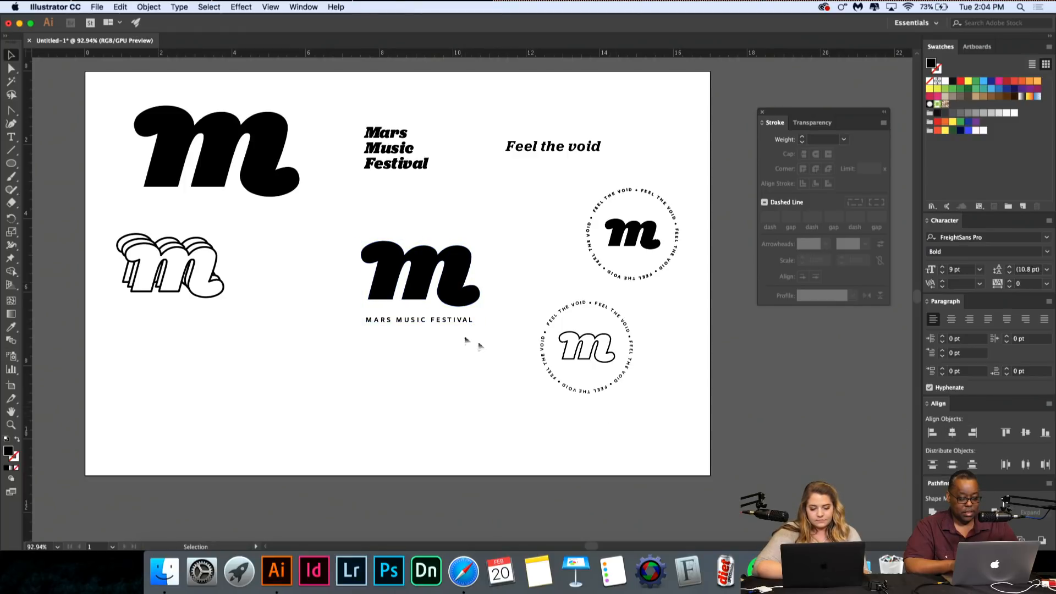
# Step: Select all the MARS MUSIC FESTIVAL text below the central m and open its FreightSans Pro style choices
pyautogui.tripleClick(439, 319)
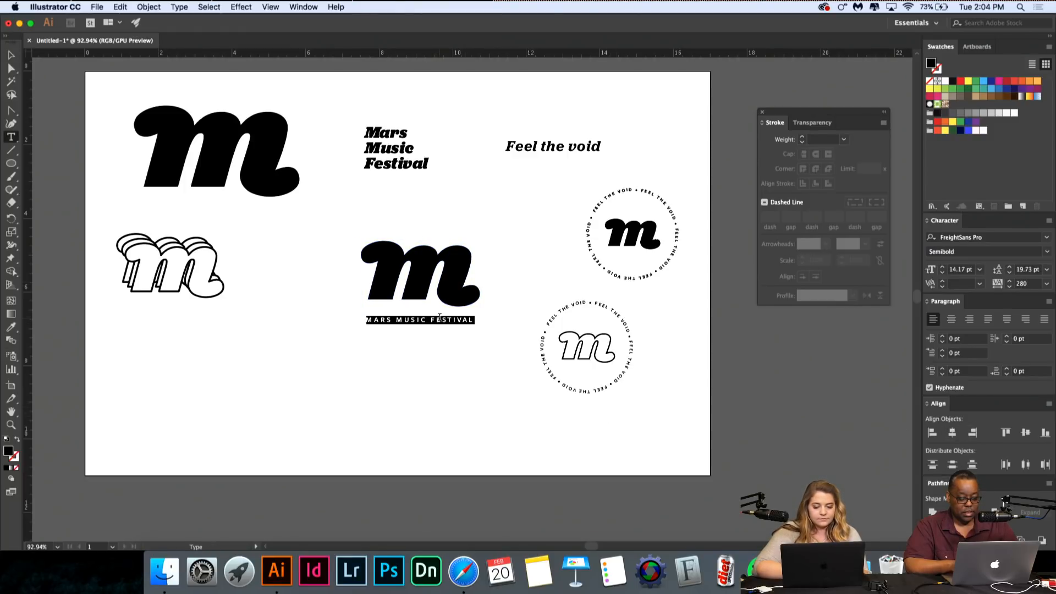
pyautogui.click(1051, 253)
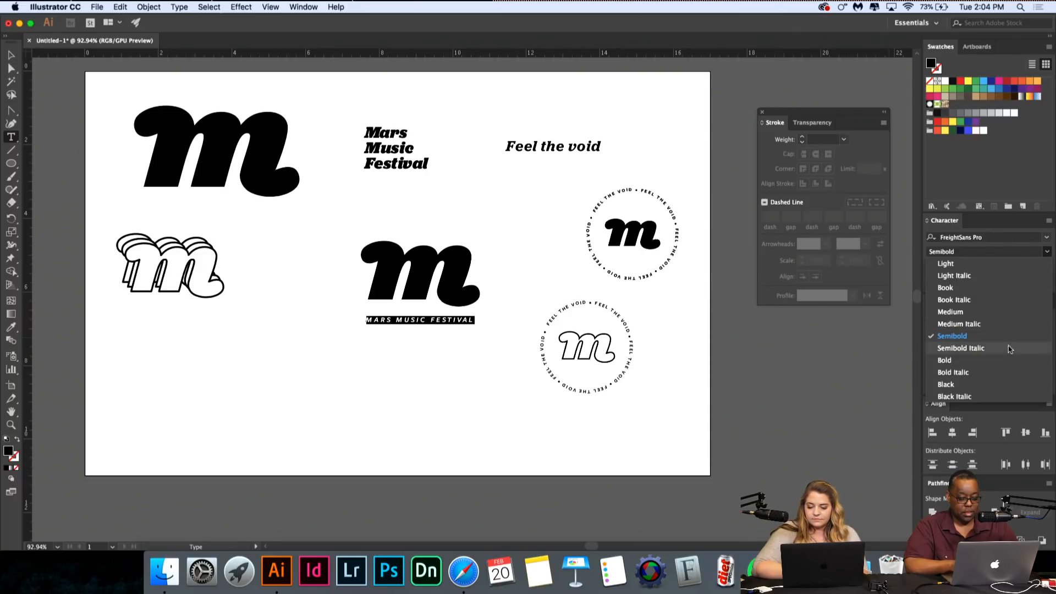
# Step: Set the MARS MUSIC FESTIVAL line to Bold and centre it horizontally with the solid m above it
pyautogui.click(1015, 363)
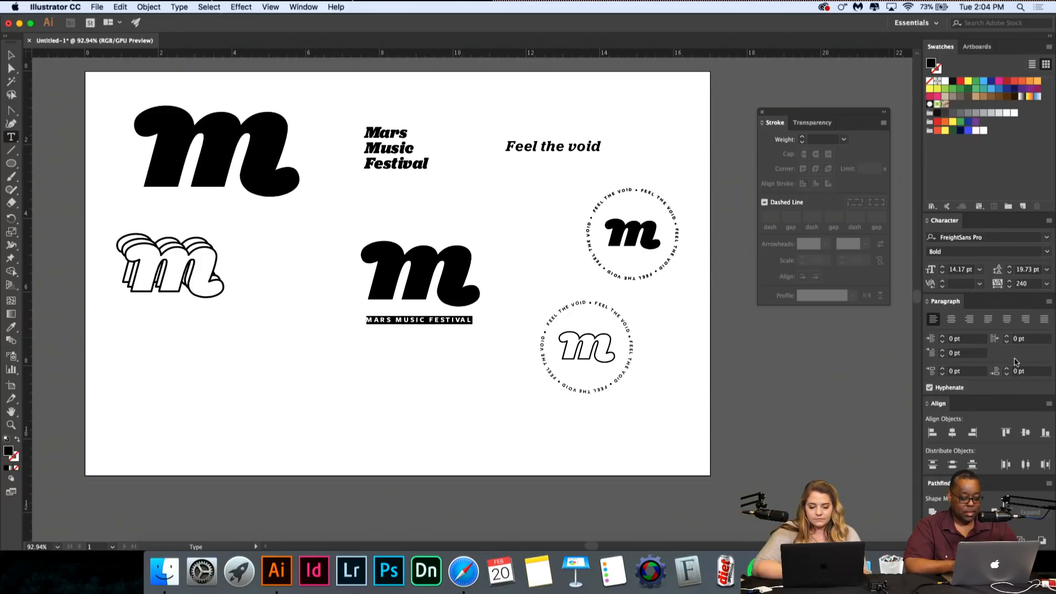
pyautogui.press('super+shift+a')
pyautogui.click(11, 55)
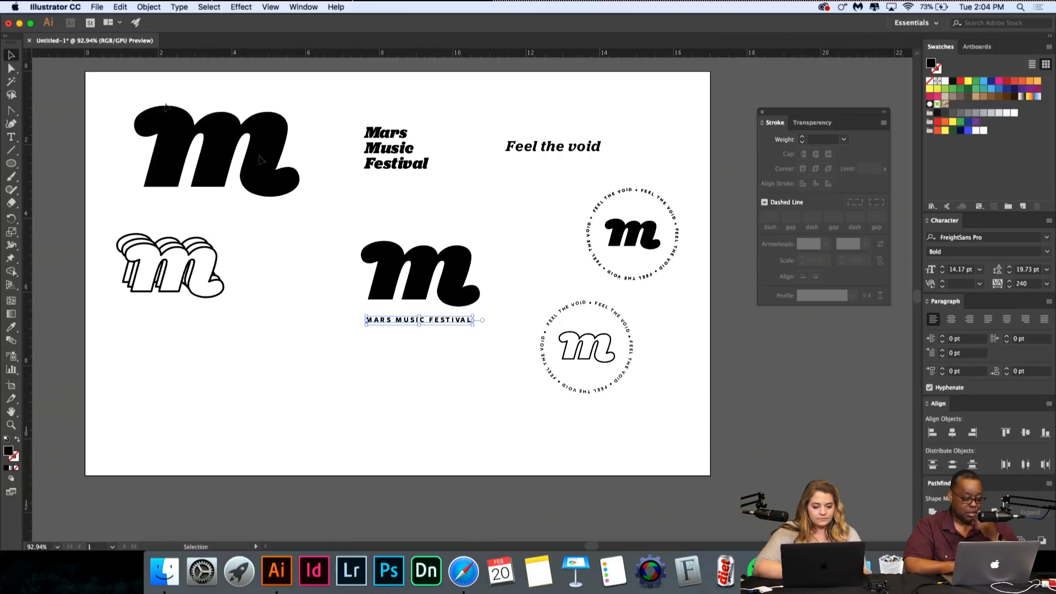
pyautogui.click(396, 259)
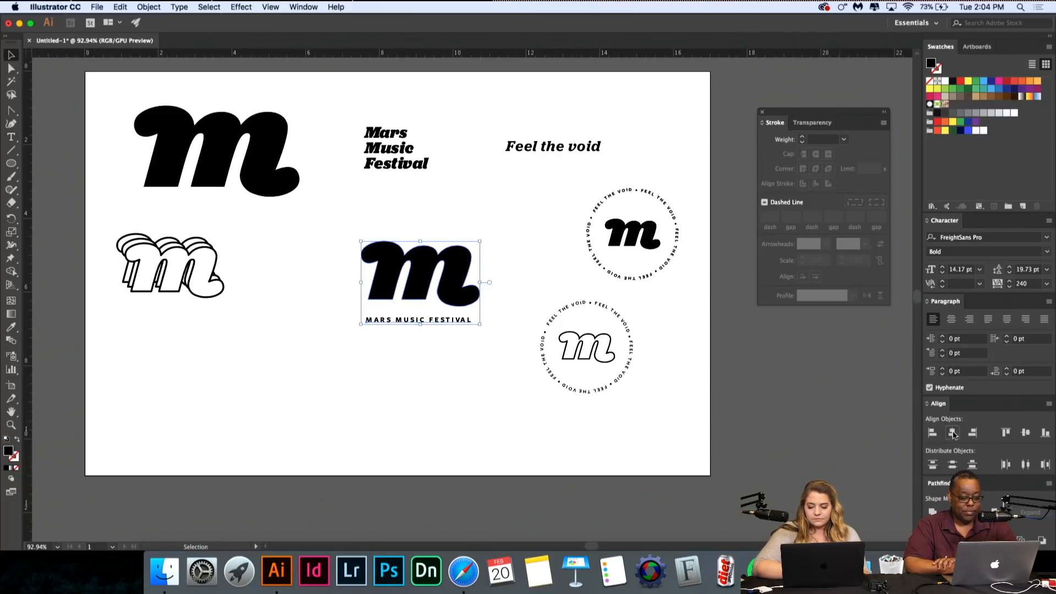
pyautogui.click(953, 434)
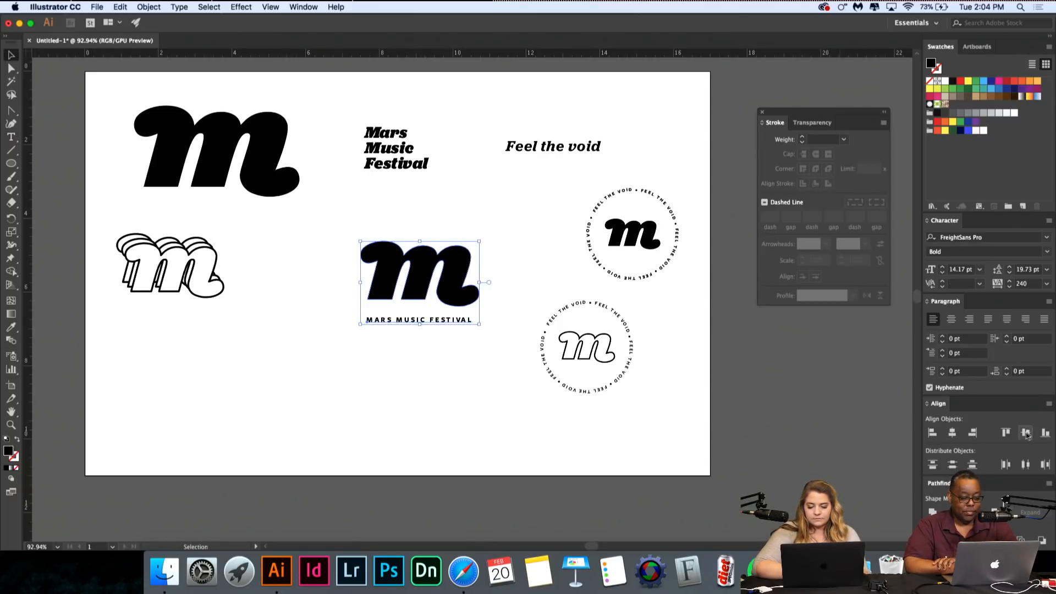
pyautogui.click(506, 456)
# Step: Duplicate the three-line Mars Music Festival text into the space between the outlined m and the m with the festival name
pyautogui.hscroll(-5, 484, 458)
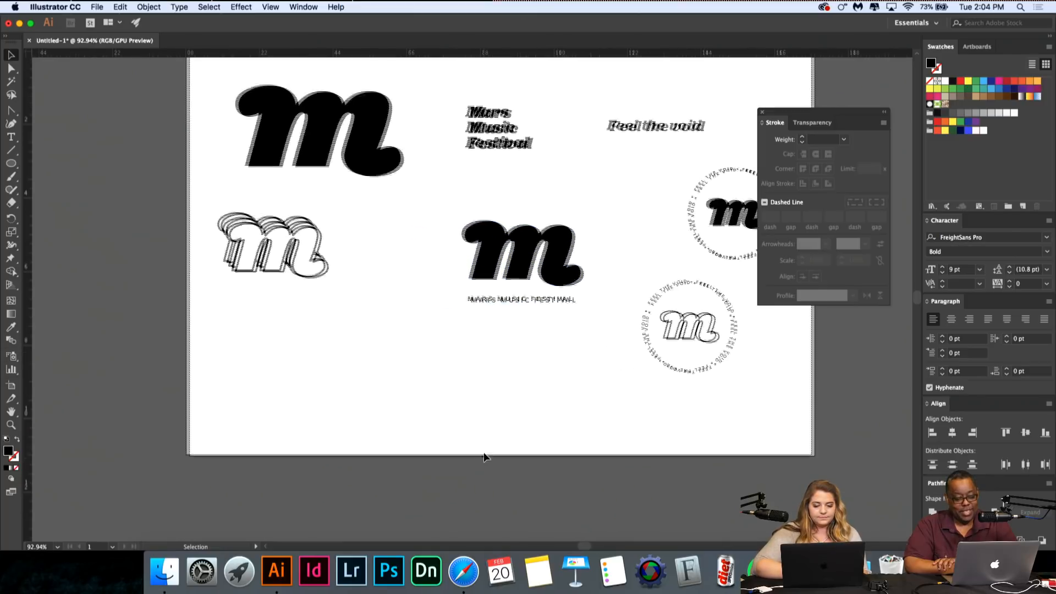
pyautogui.moveTo(508, 137); pyautogui.dragTo(419, 301)
pyautogui.click(302, 317)
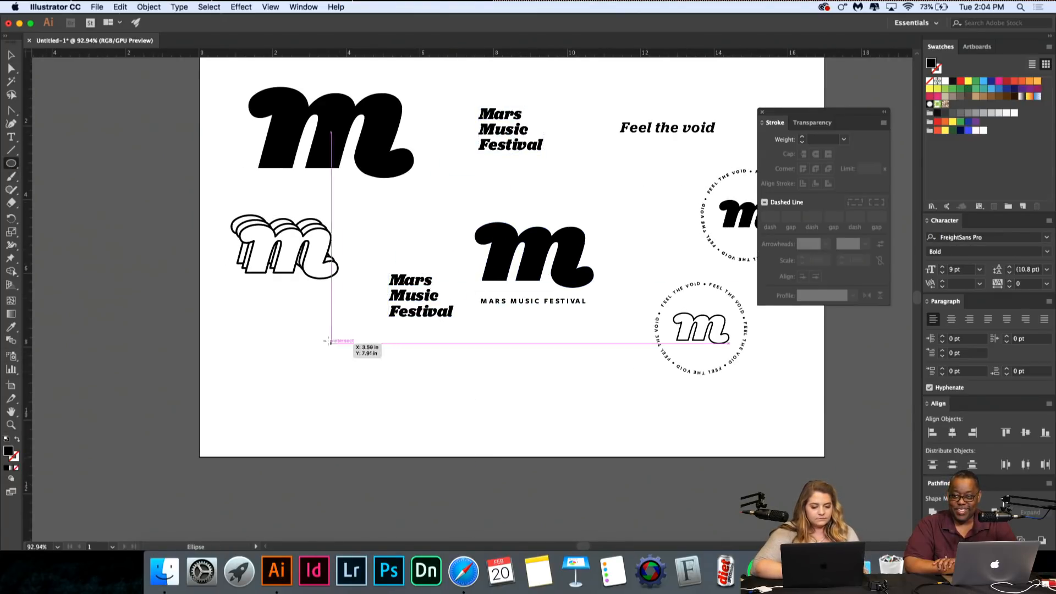
# Step: Draw a small circle below the outlined m with no fill and a 3 pt black stroke
pyautogui.moveTo(330, 341); pyautogui.dragTo(338, 349)
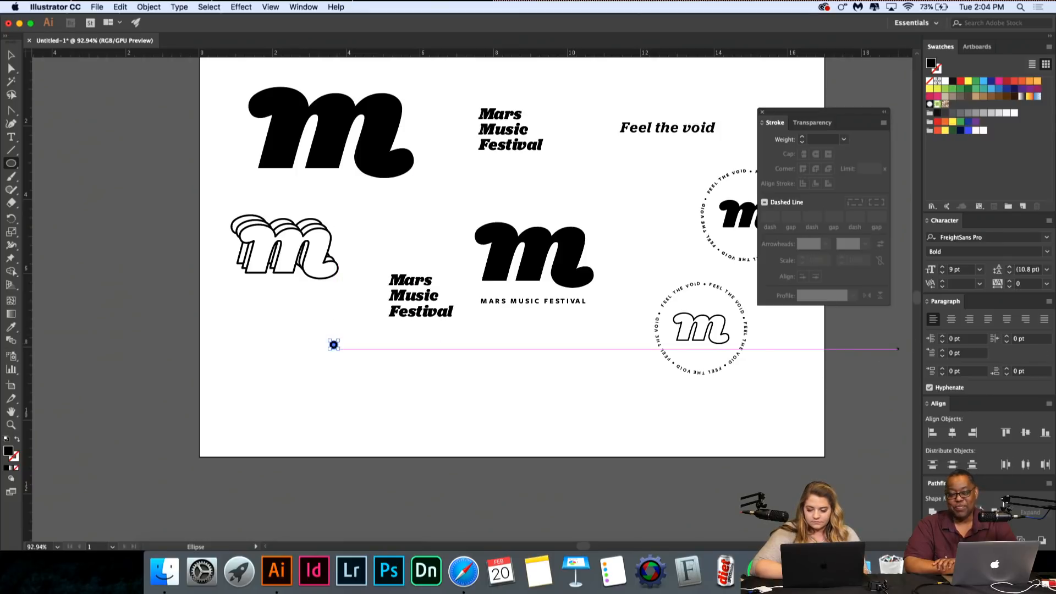
pyautogui.click(18, 438)
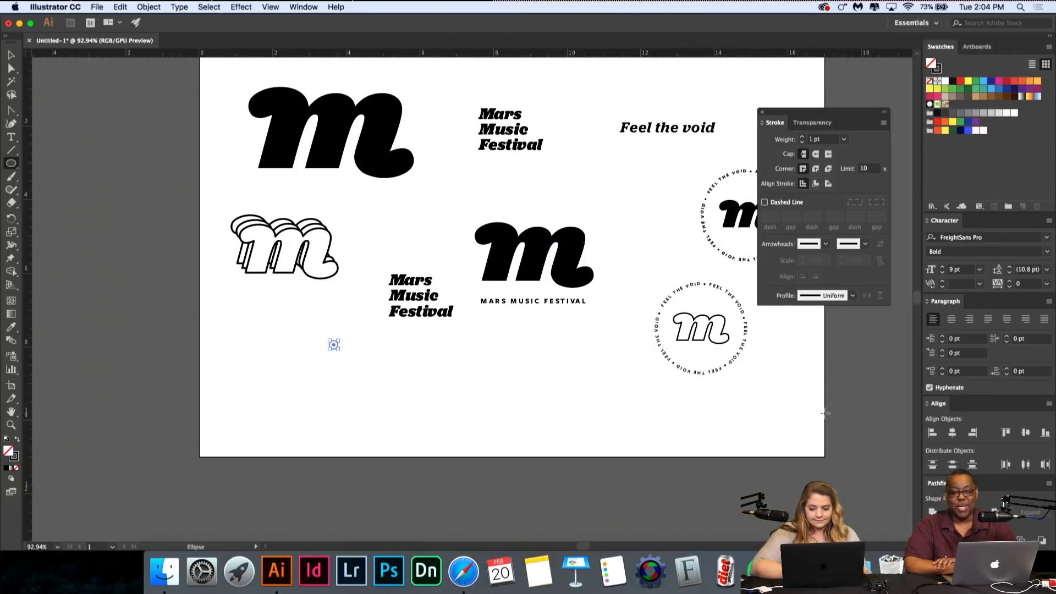
pyautogui.click(802, 137)
pyautogui.click(802, 138)
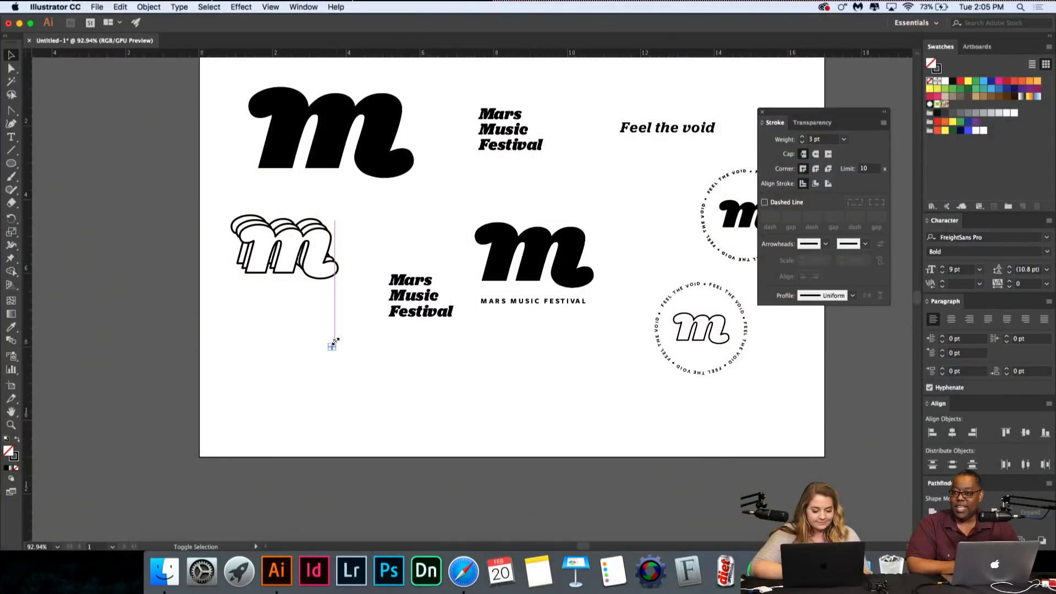
# Step: Fine-tune the size of the small ring below the outlined m
pyautogui.press('z')
pyautogui.click(345, 341)
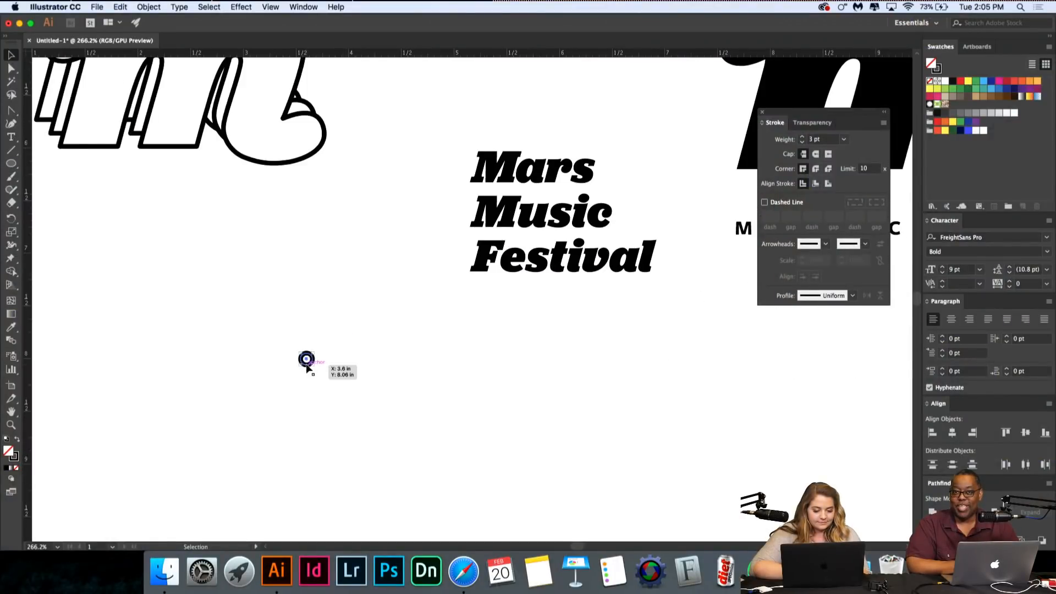
pyautogui.moveTo(313, 352); pyautogui.dragTo(315, 349)
pyautogui.click(348, 303)
pyautogui.keyDown('alt'); pyautogui.keyDown('super'); pyautogui.click(349, 304); pyautogui.keyUp('super'); pyautogui.keyUp('alt')
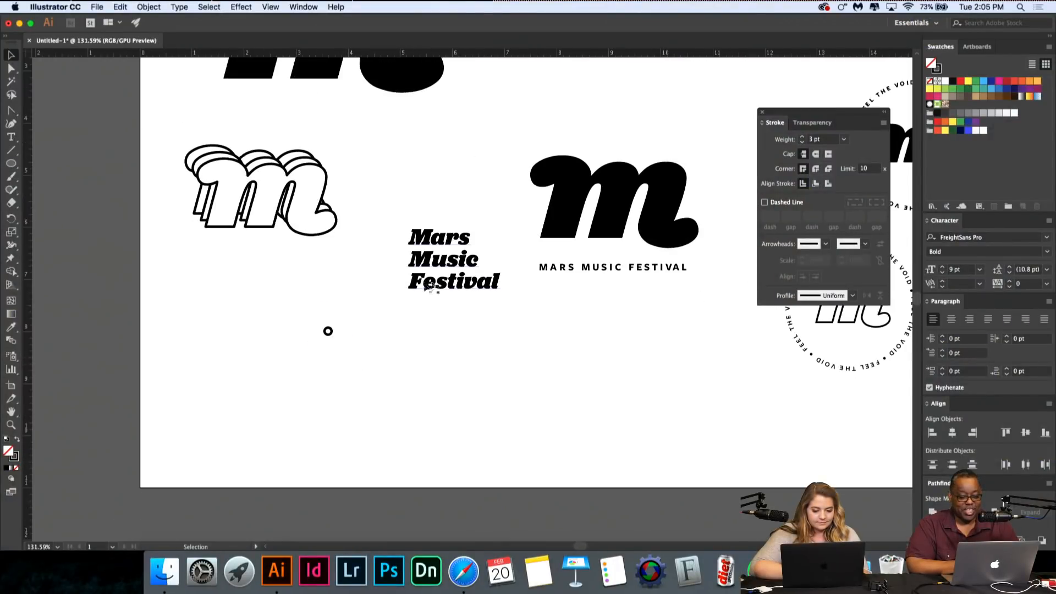
# Step: Move the copied Mars Music Festival text below the small ring, align their left edges and group them
pyautogui.rightClick(440, 280)
pyautogui.click(375, 379)
pyautogui.moveTo(431, 258); pyautogui.dragTo(347, 380)
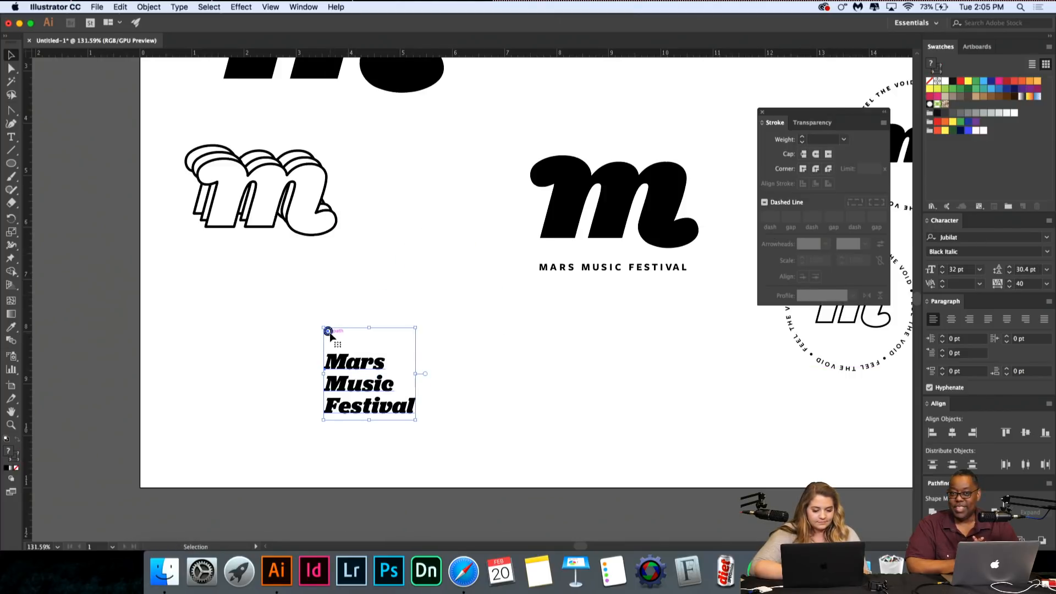
pyautogui.press('a')
pyautogui.press('v')
pyautogui.click(462, 451)
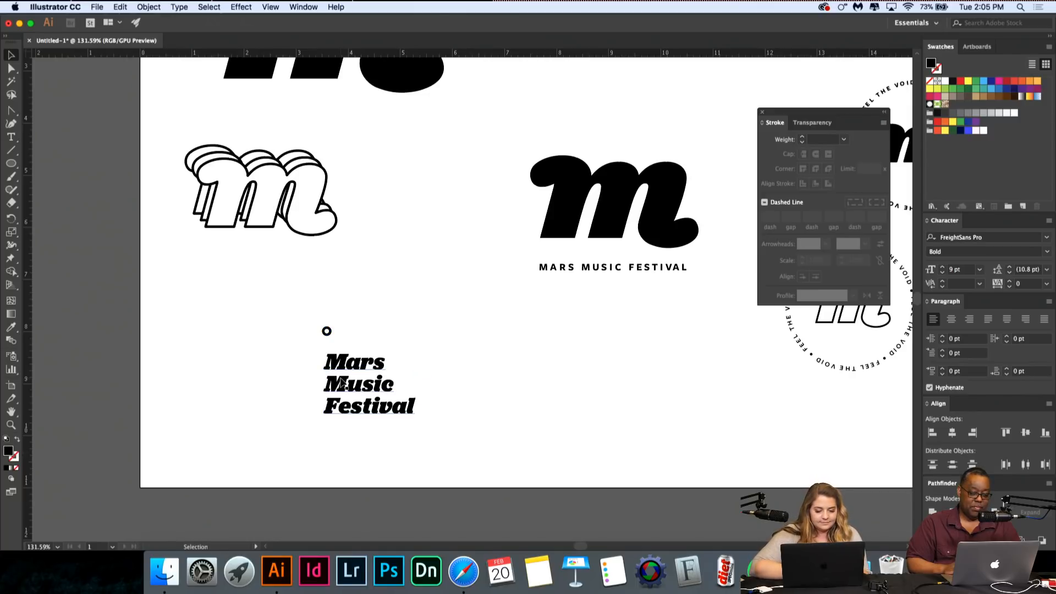
# Step: Isolate the ring and text group, move the ring down closer to the word Mars, and exit isolation
pyautogui.scroll(2, 326, 302)
pyautogui.scroll(3, 327, 304)
pyautogui.doubleClick(328, 340)
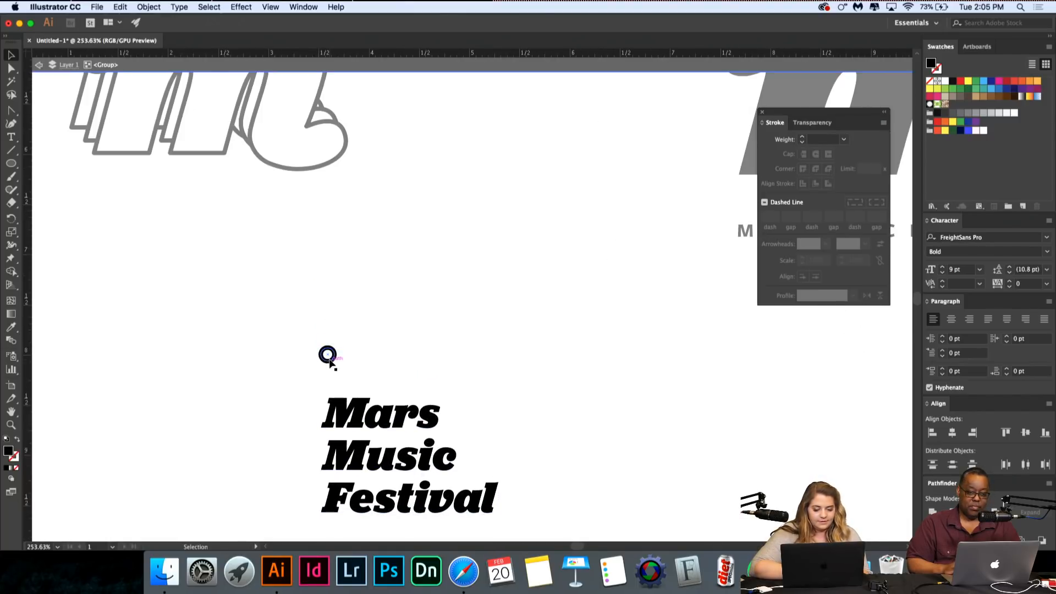
pyautogui.moveTo(330, 360); pyautogui.dragTo(330, 364)
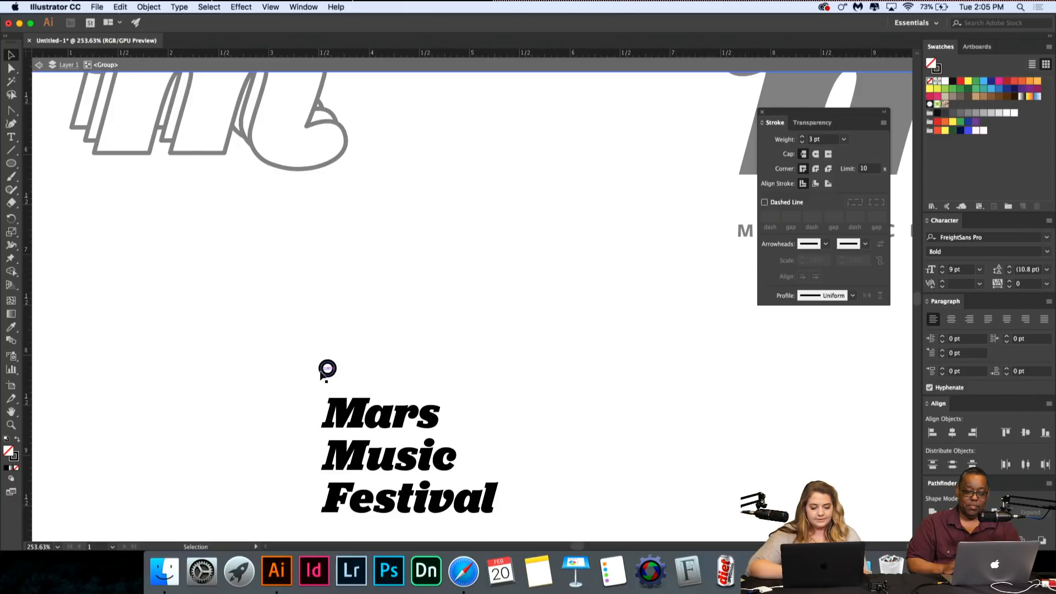
pyautogui.press('super+0')
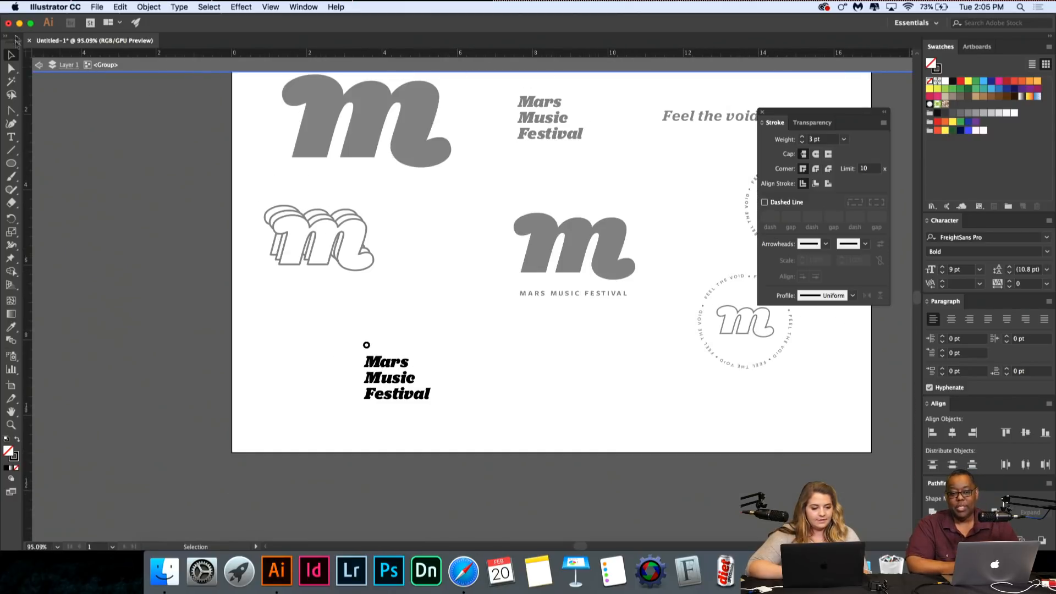
pyautogui.click(35, 65)
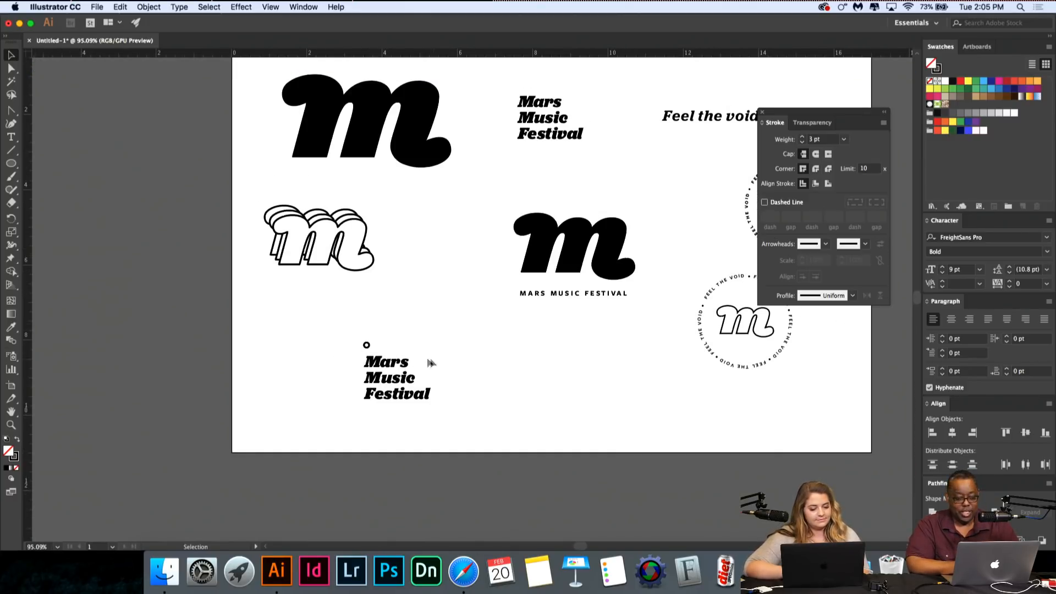
# Step: Move the ring and Mars Music Festival group up between the outlined m and the solid m lockup
pyautogui.scroll(-1, 578, 430)
pyautogui.hscroll(4, 578, 430)
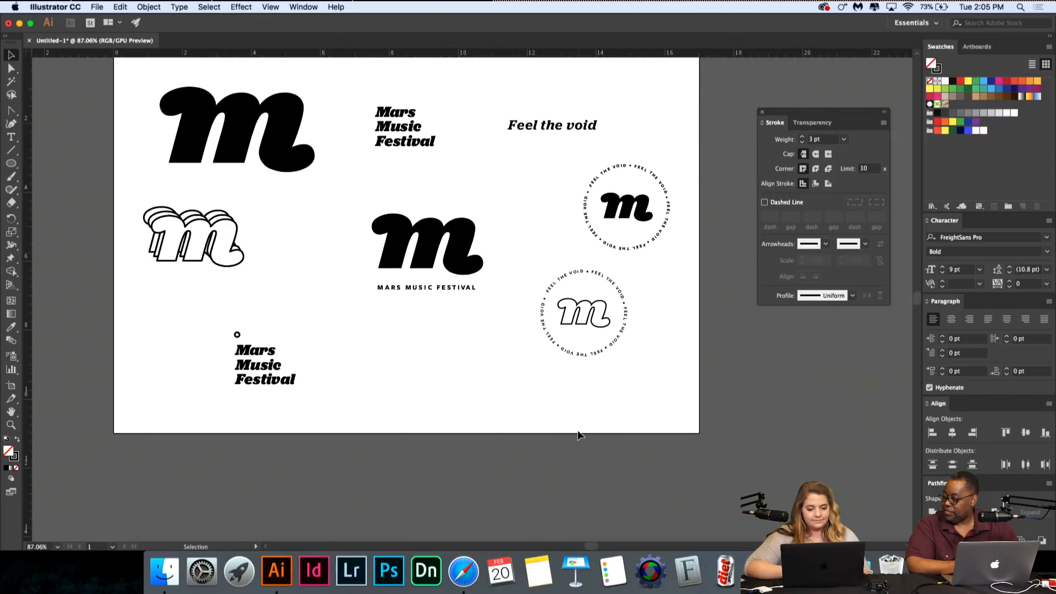
pyautogui.moveTo(265, 352); pyautogui.dragTo(295, 253)
pyautogui.click(328, 340)
pyautogui.click(342, 347)
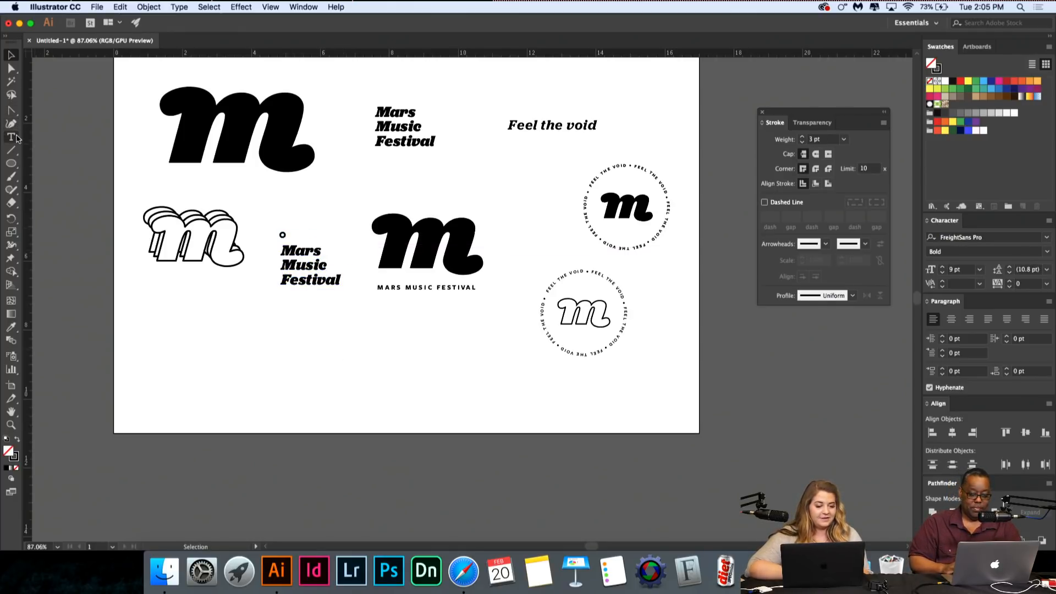
# Step: Extend the artboard downward to add empty space below the logo variations
pyautogui.scroll(-4, 187, 177)
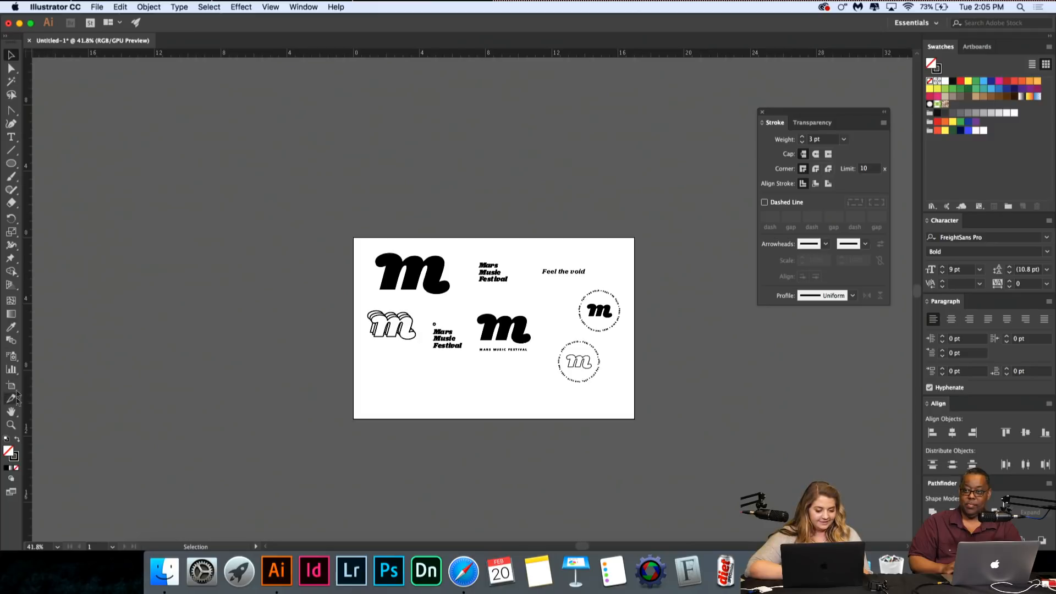
pyautogui.scroll(-3, 41, 387)
pyautogui.hscroll(3, 275, 391)
pyautogui.scroll(3, 312, 391)
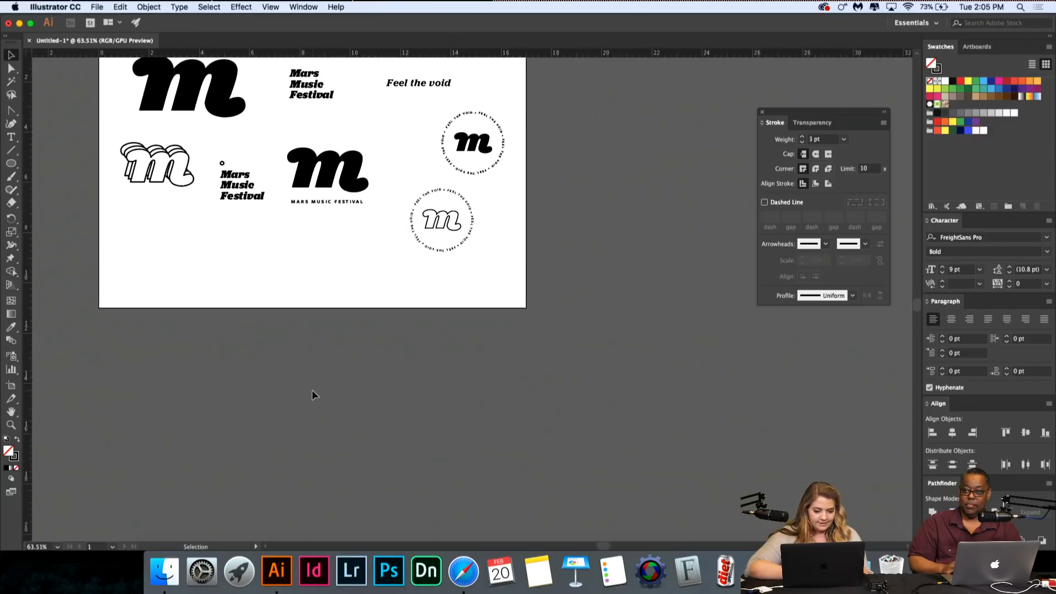
pyautogui.hscroll(-2, 305, 391)
pyautogui.click(11, 385)
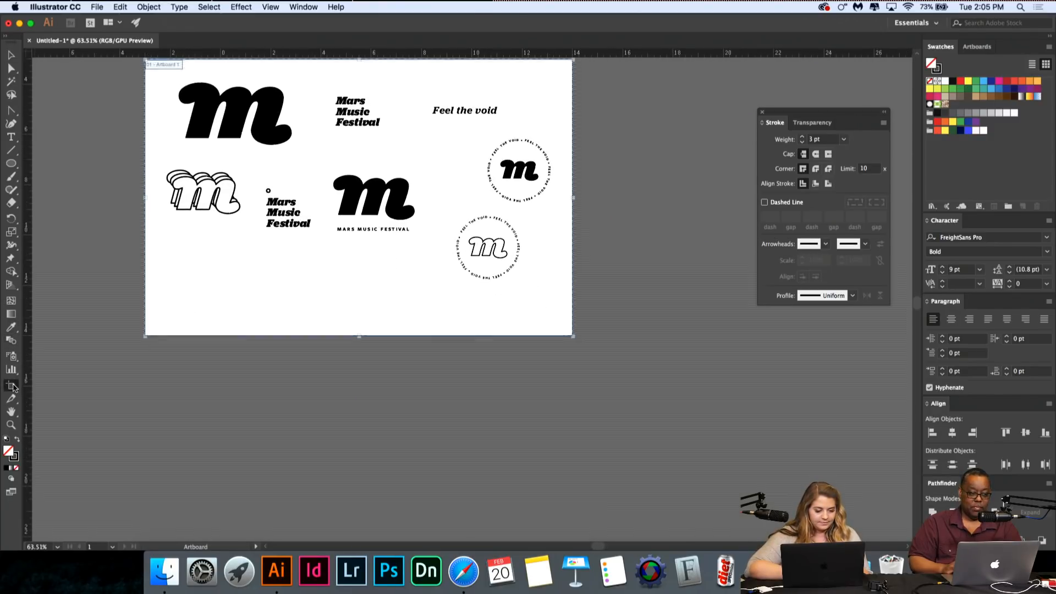
pyautogui.moveTo(361, 337); pyautogui.dragTo(359, 419)
pyautogui.click(10, 55)
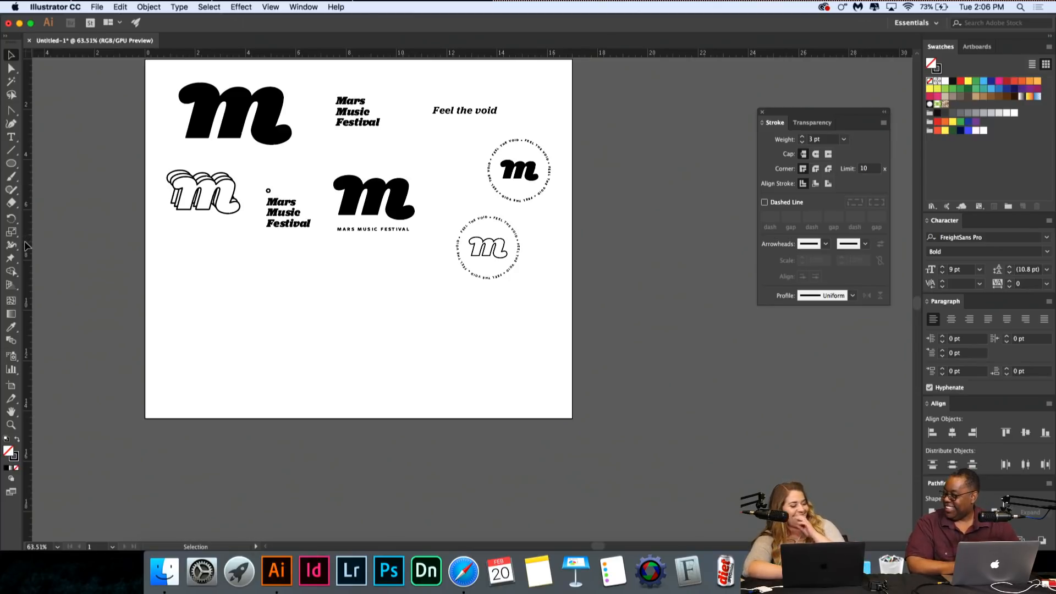
# Step: Draw a circle about 1.2 in wide with a 4 pt black stroke in the empty area below the ring lockup
pyautogui.click(5, 112)
pyautogui.click(6, 121)
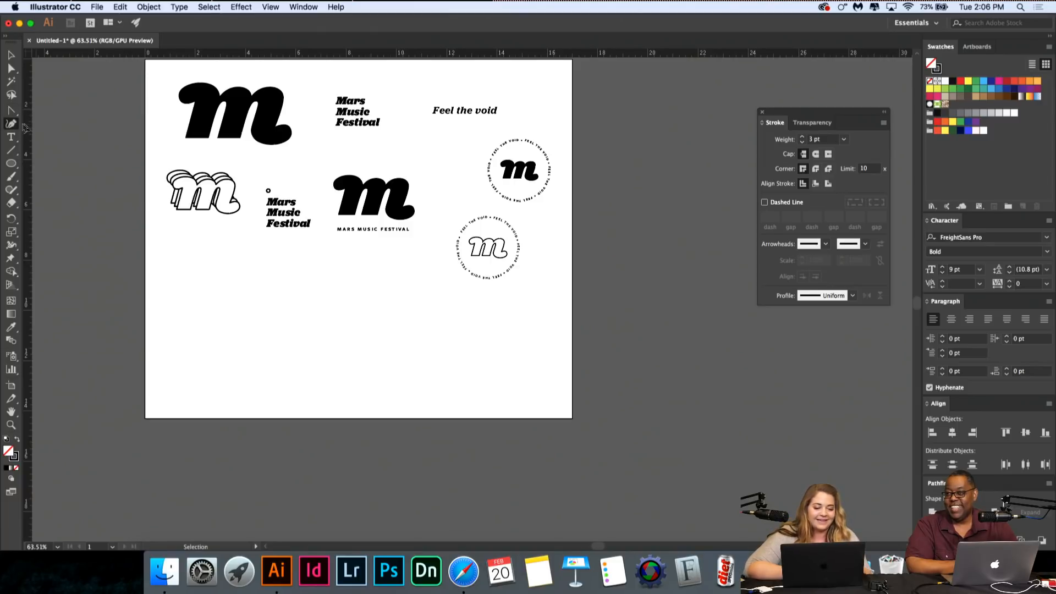
pyautogui.scroll(2, 270, 296)
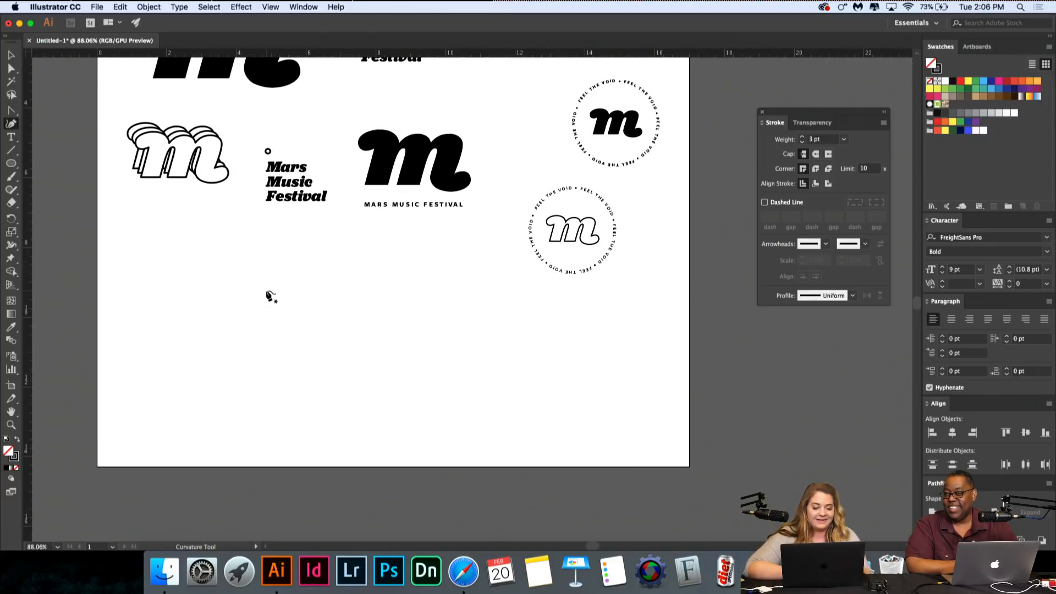
pyautogui.click(11, 163)
pyautogui.moveTo(272, 271)
pyautogui.mouseDown()
pyautogui.moveTo(307, 285)
pyautogui.moveTo(315, 311)
pyautogui.mouseUp()
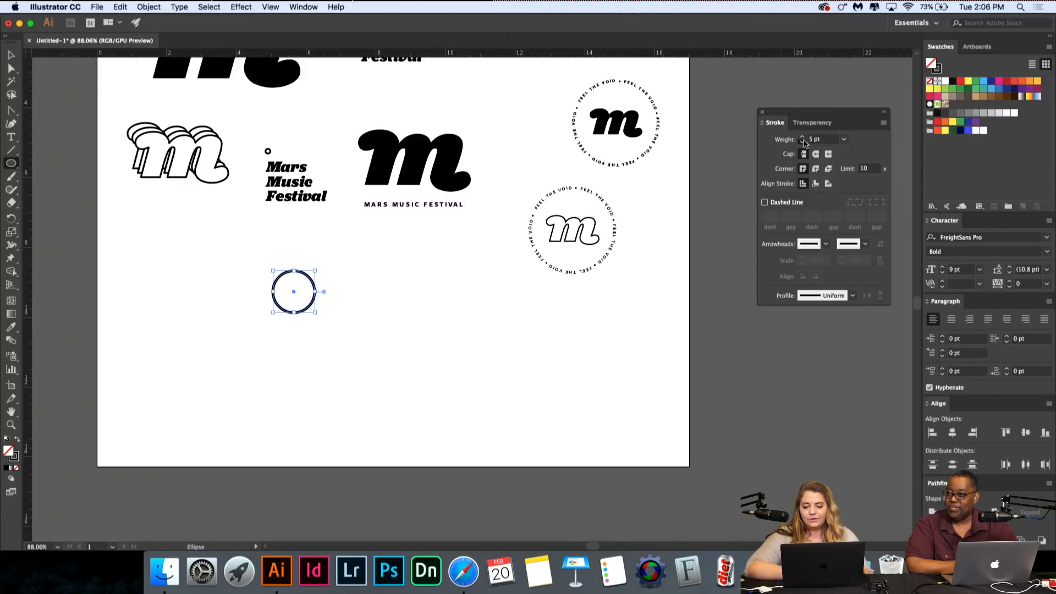
pyautogui.click(10, 55)
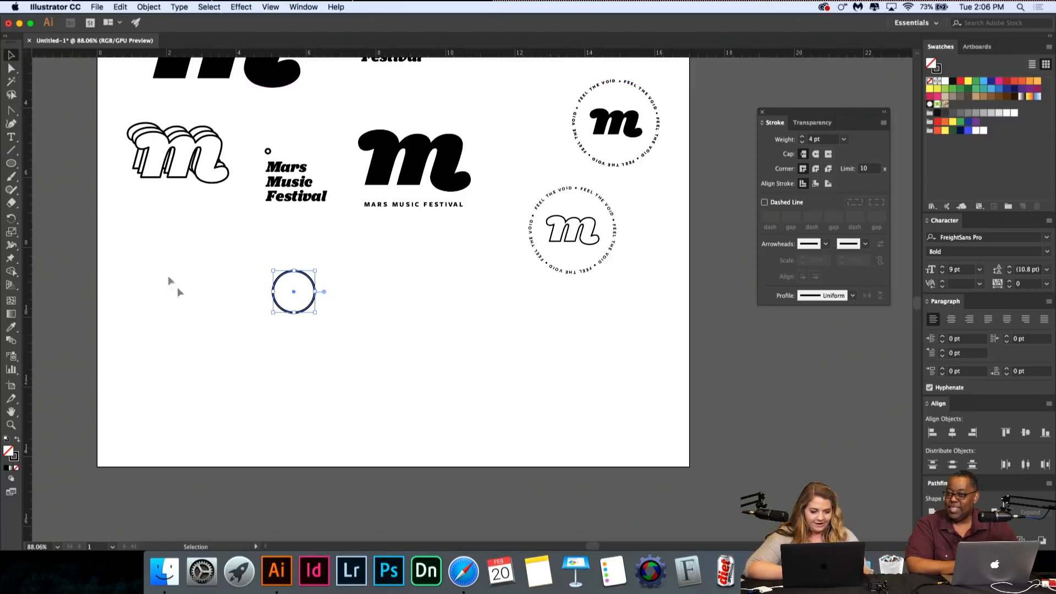
pyautogui.click(180, 290)
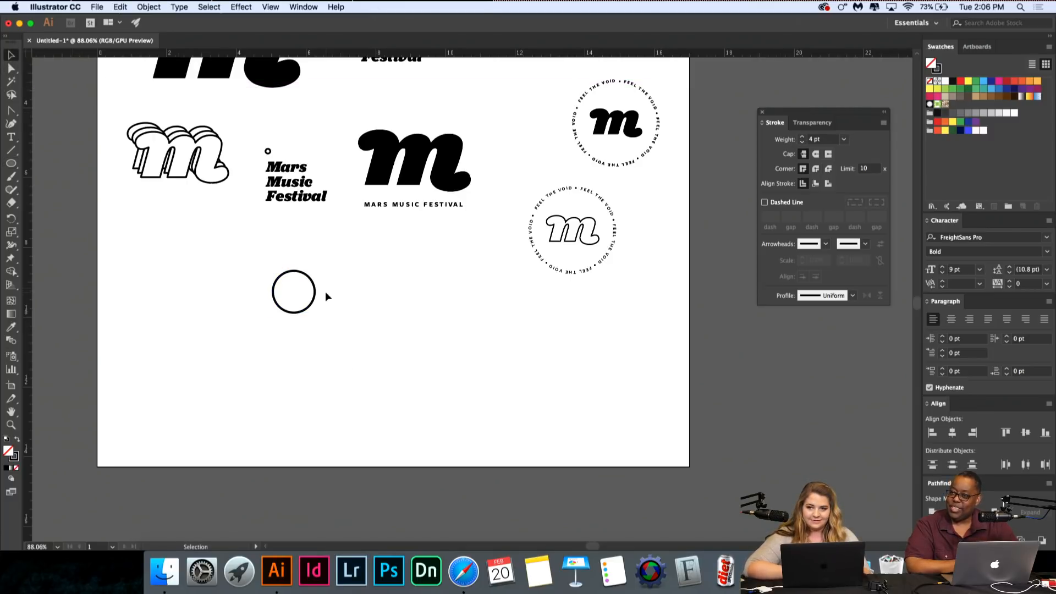
# Step: Open the file Dotted_Patterns.eps from the DAY 01 folder
pyautogui.hscroll(2, 325, 293)
pyautogui.scroll(1, 325, 293)
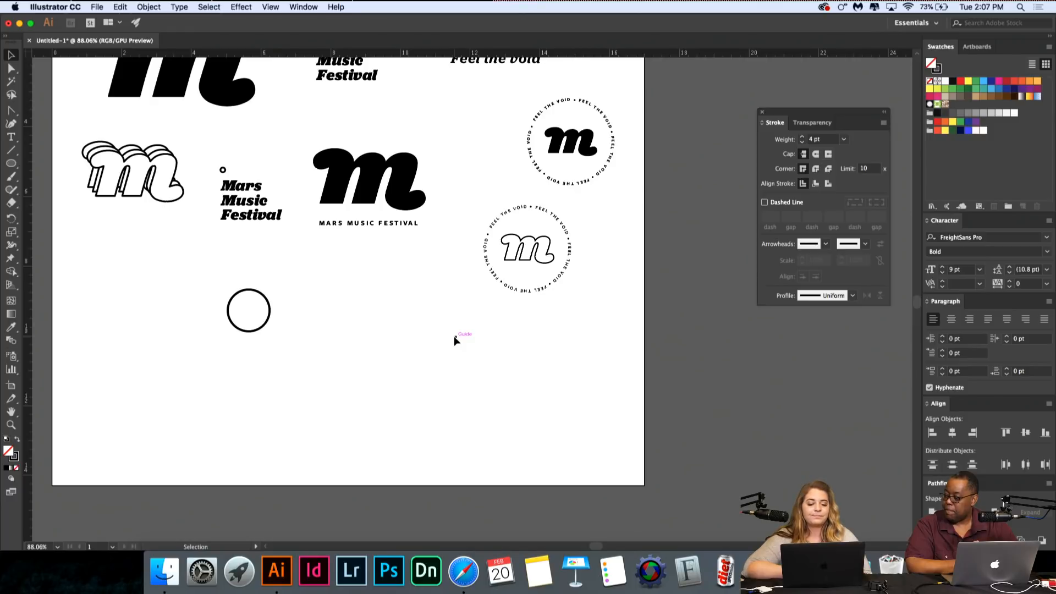
pyautogui.click(81, 6)
pyautogui.moveTo(97, 5)
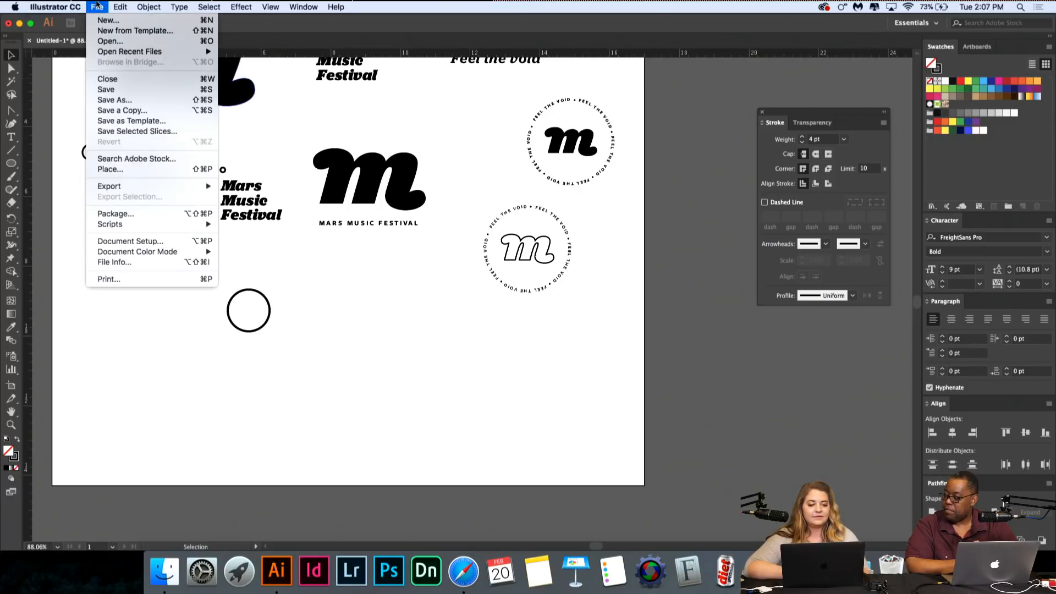
pyautogui.click(395, 259)
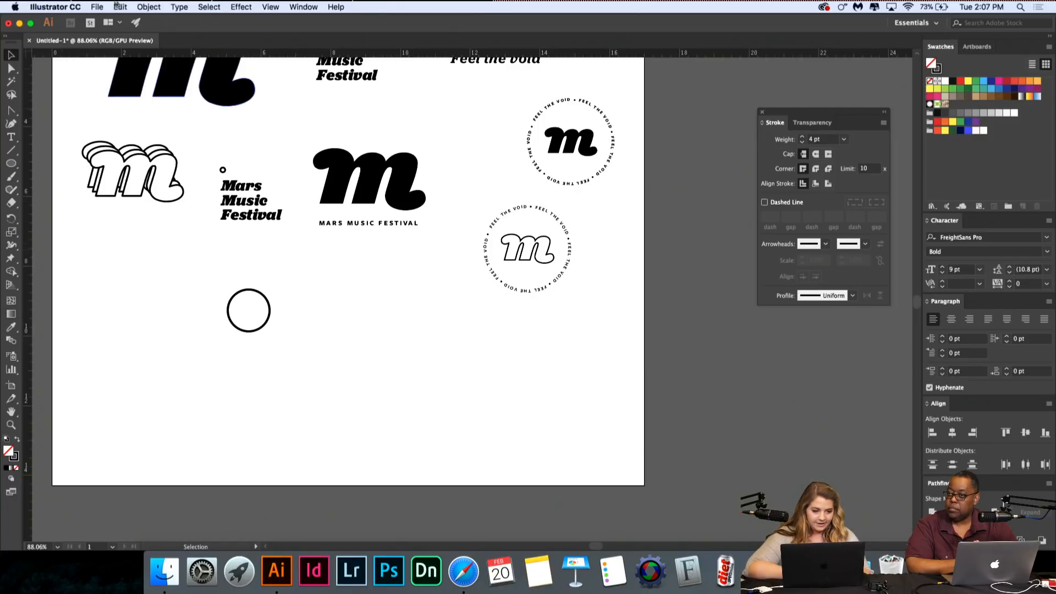
pyautogui.click(97, 7)
pyautogui.click(110, 41)
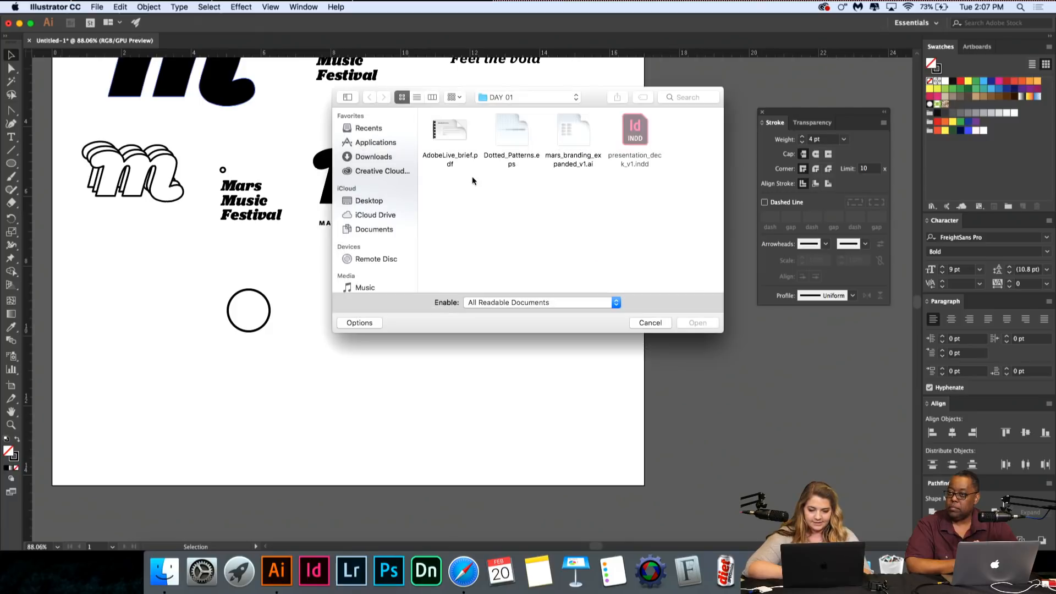
pyautogui.doubleClick(500, 135)
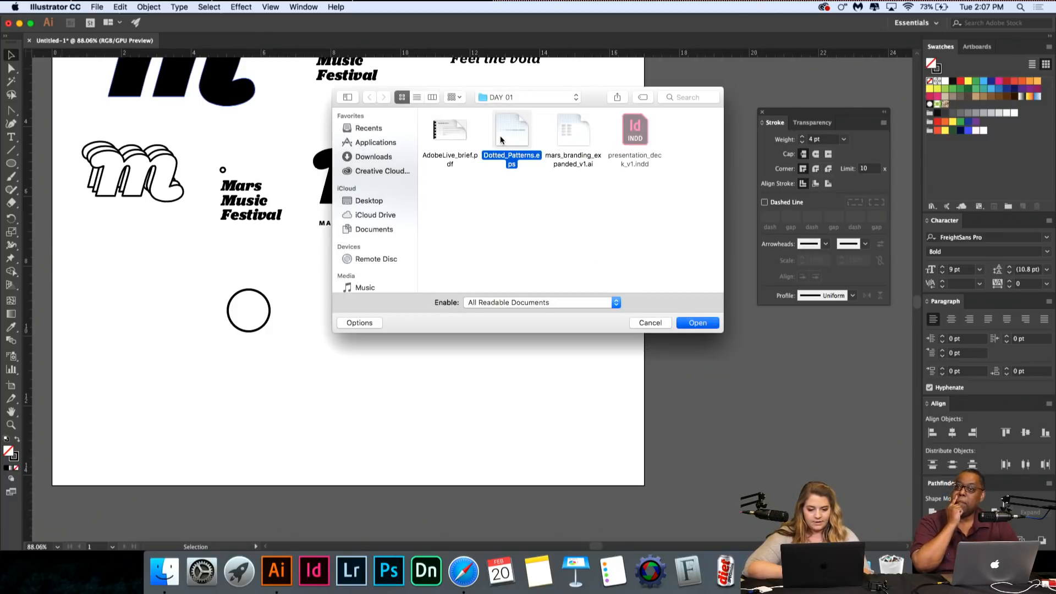
# Step: Copy the finest dotted pattern square from Dotted_Patterns.eps
pyautogui.hscroll(-3, 490, 423)
pyautogui.scroll(5, 489, 424)
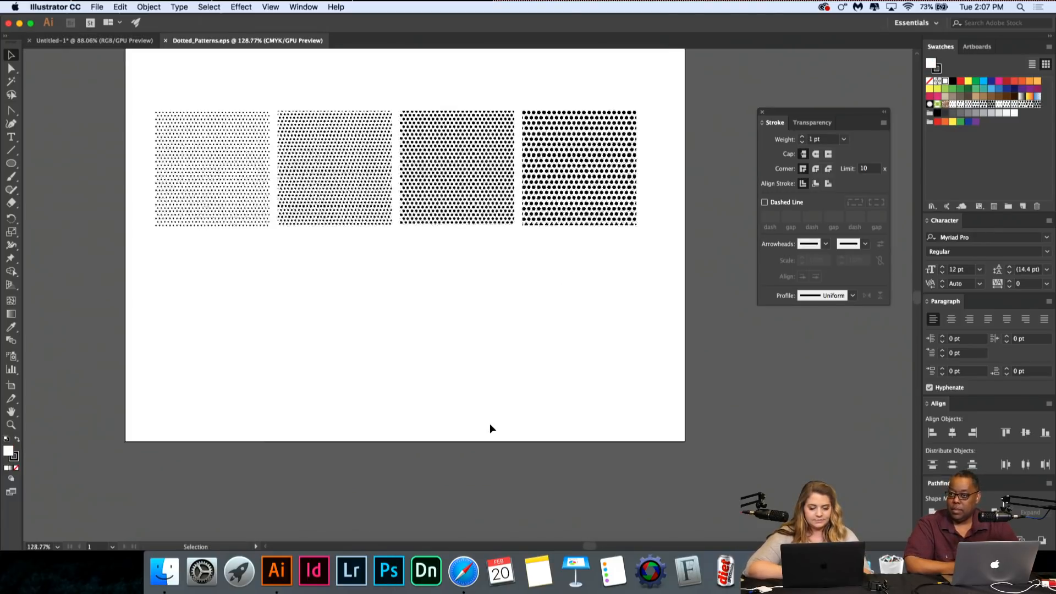
pyautogui.hscroll(-5, 490, 424)
pyautogui.scroll(3, 489, 428)
pyautogui.scroll(2, 259, 172)
pyautogui.click(259, 173)
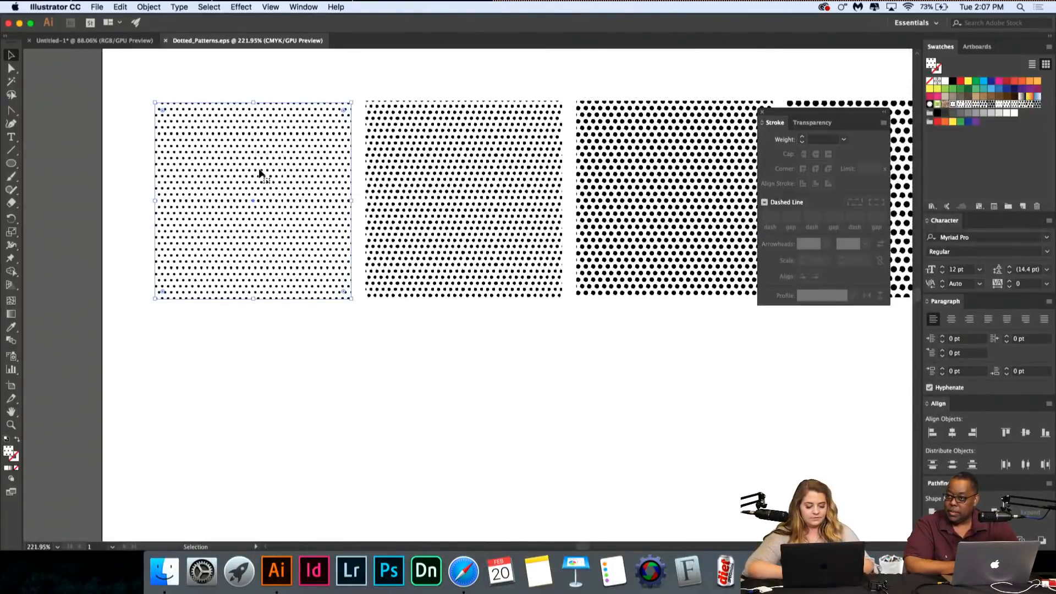
pyautogui.press('v')
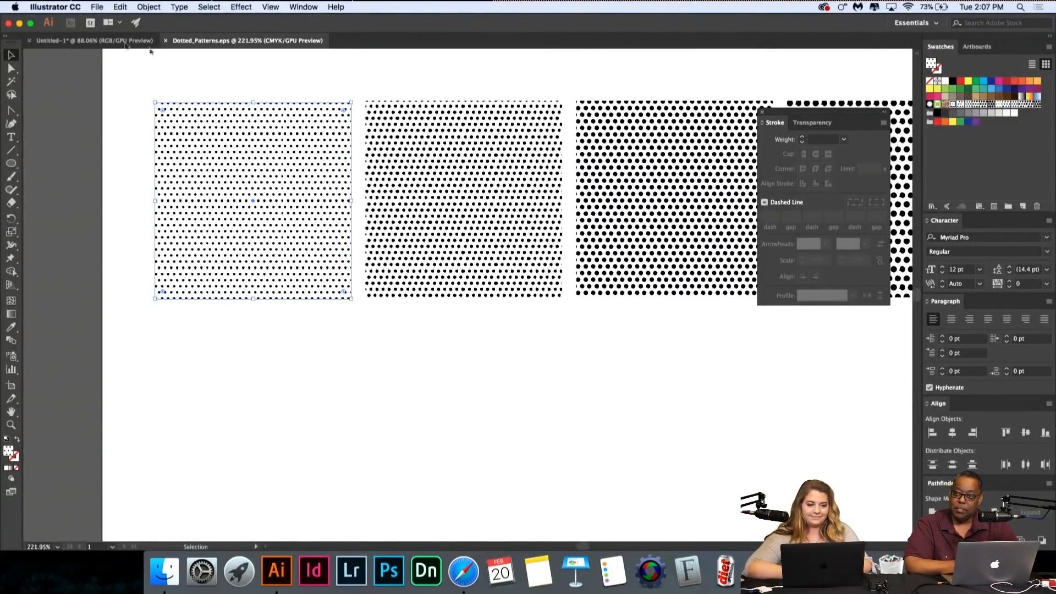
# Step: Paste the dotted square into the Untitled-1 document and place it in the empty area to the right of the circle
pyautogui.click(134, 39)
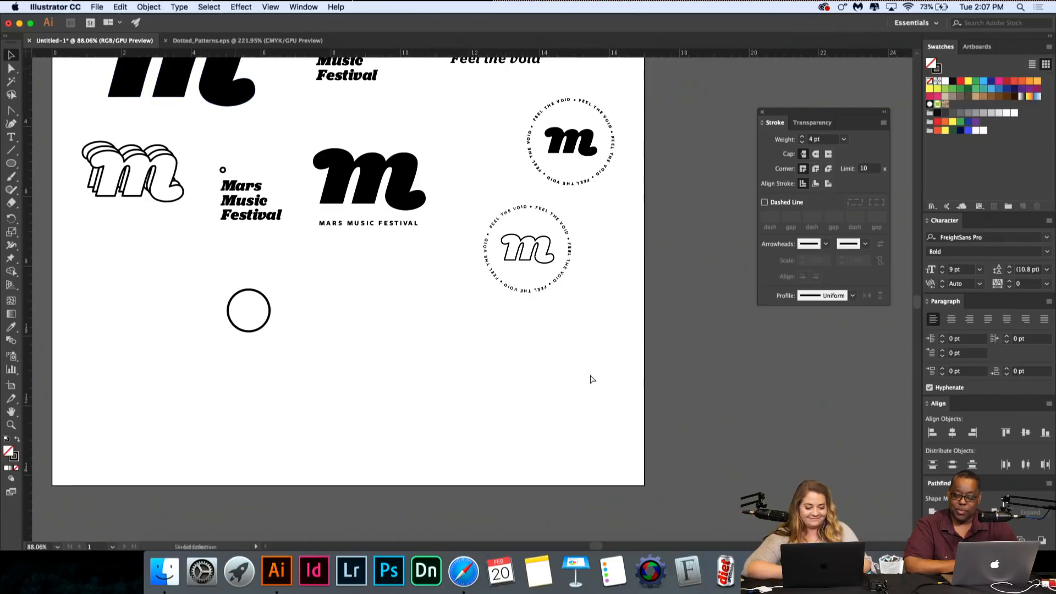
pyautogui.hotkey('ctrl', 'v')
pyautogui.scroll(5, 397, 347)
pyautogui.moveTo(503, 256); pyautogui.dragTo(394, 292)
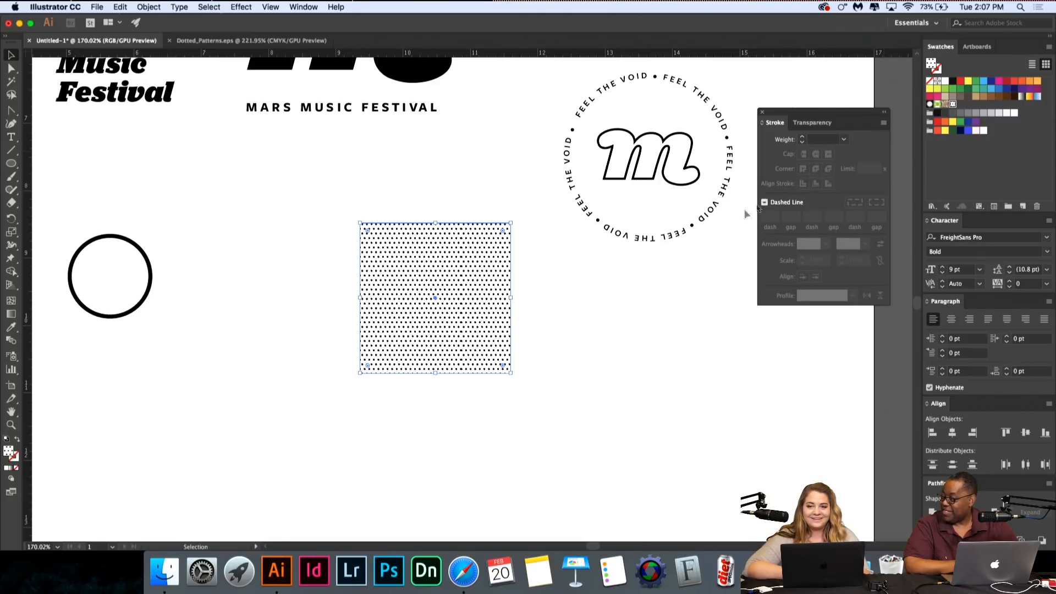
# Step: Save the dotted square's pattern as a new swatch with the suggested name, and delete the square from the artboard
pyautogui.click(601, 374)
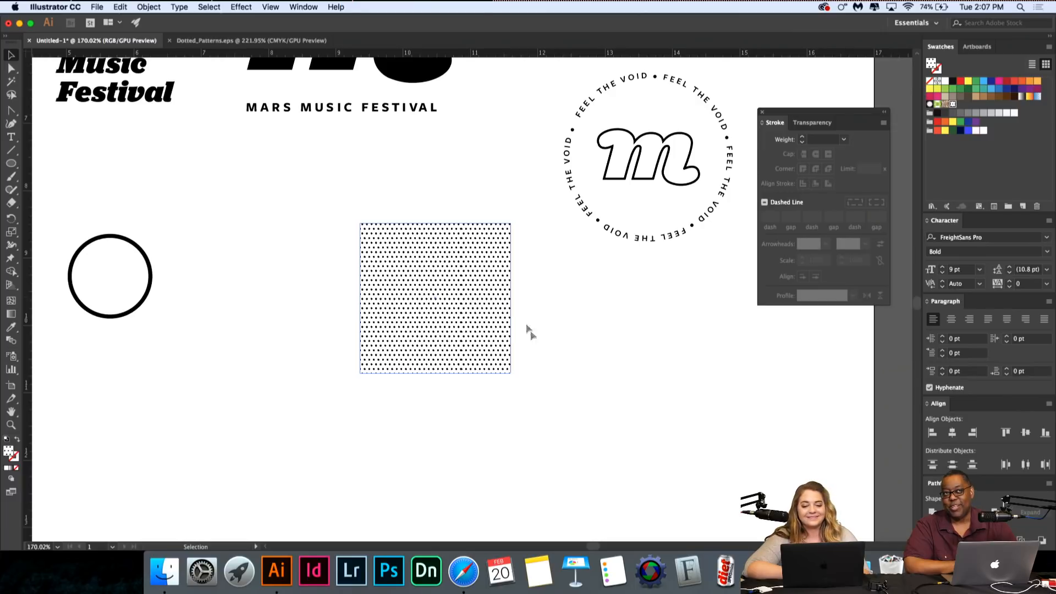
pyautogui.click(491, 304)
pyautogui.click(1022, 206)
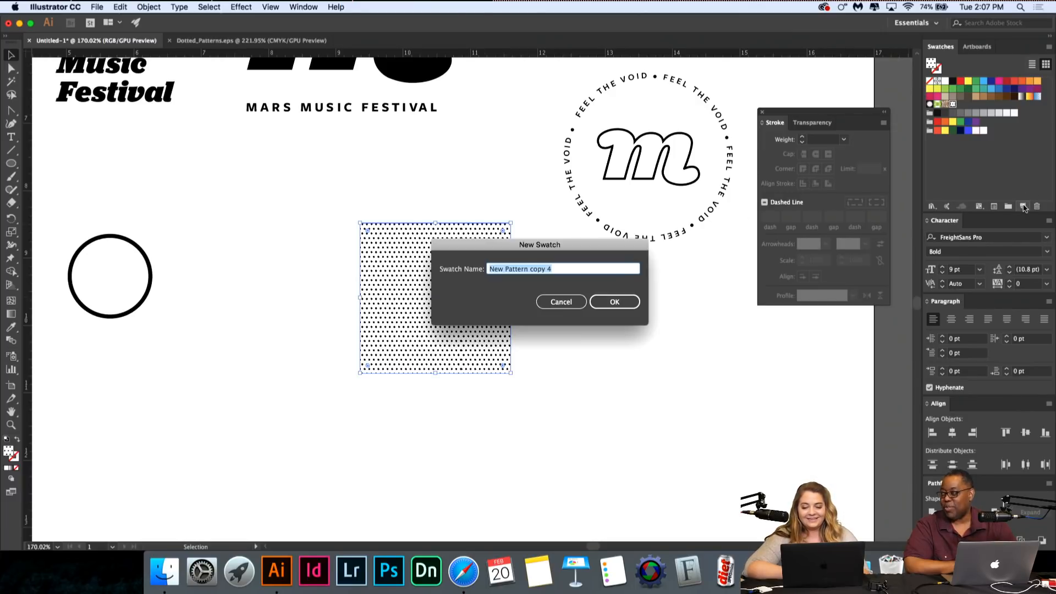
pyautogui.press('Return')
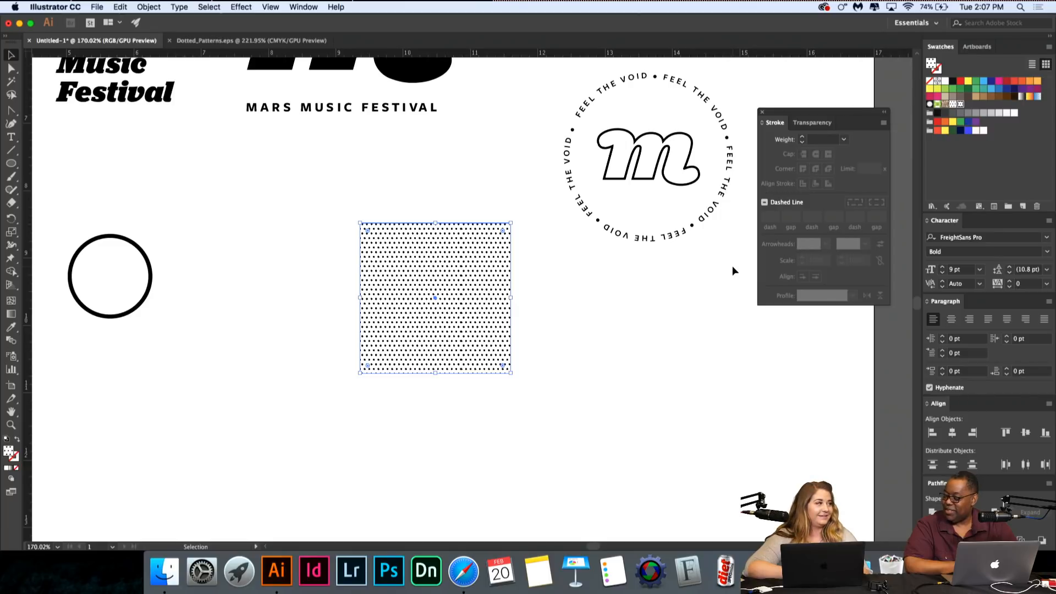
pyautogui.press('Delete')
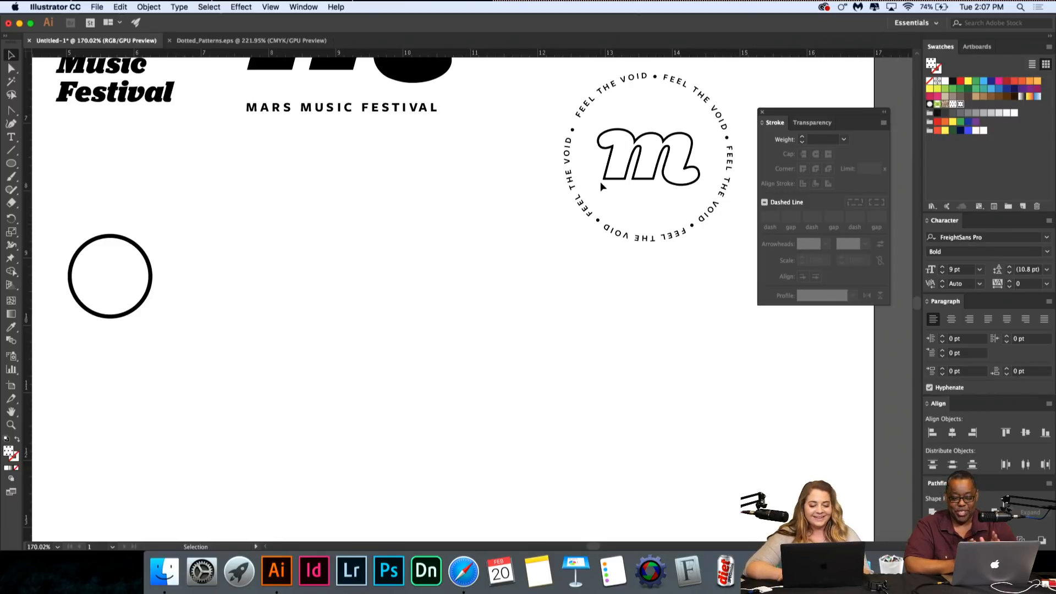
# Step: Duplicate the outlined circle to its right and fill the copy with the fine dotted pattern swatch
pyautogui.click(149, 304)
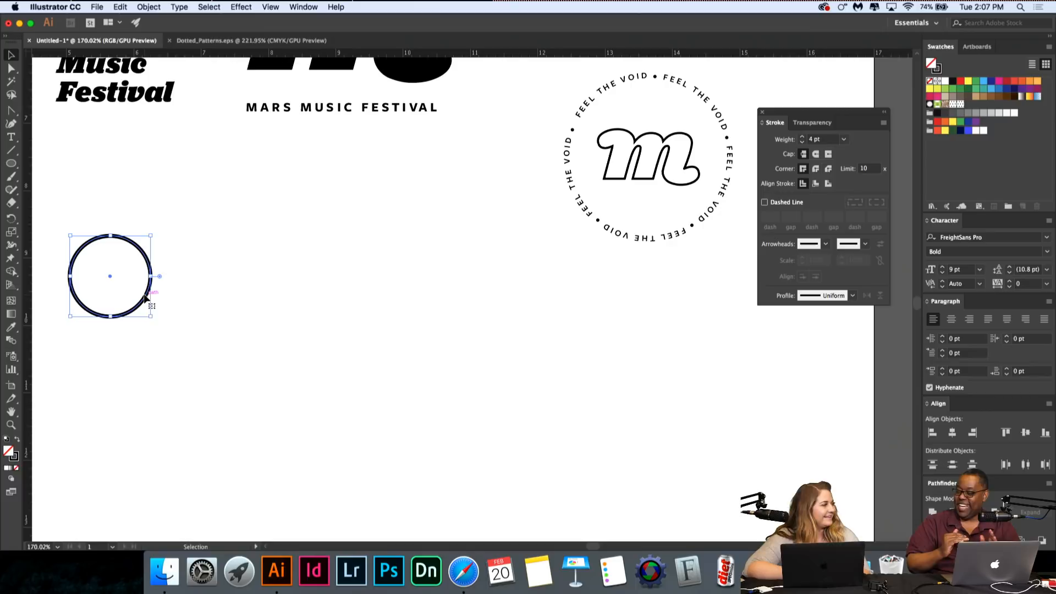
pyautogui.moveTo(146, 298); pyautogui.dragTo(315, 318)
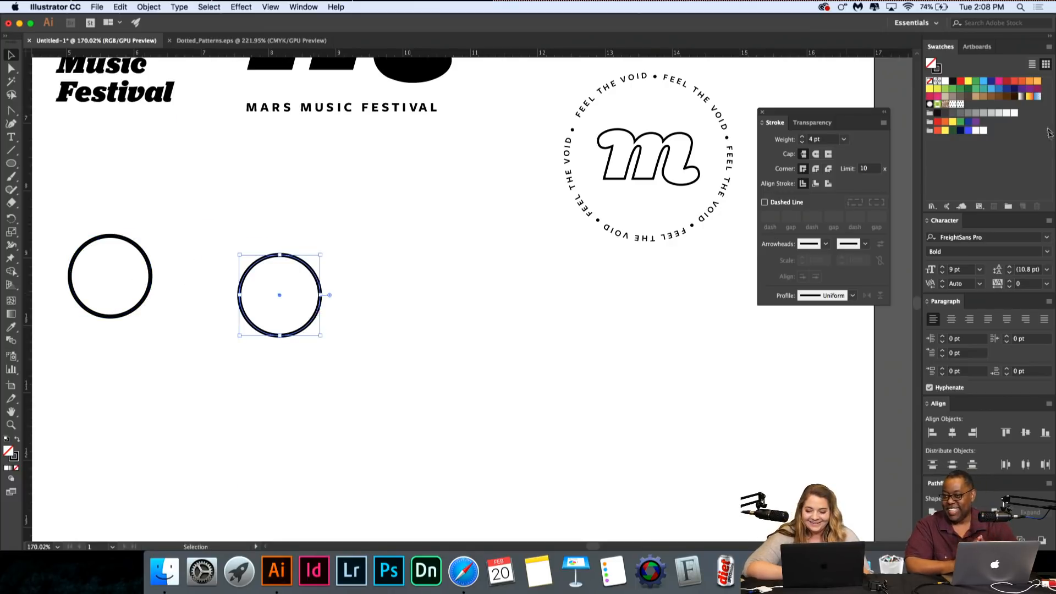
pyautogui.click(960, 97)
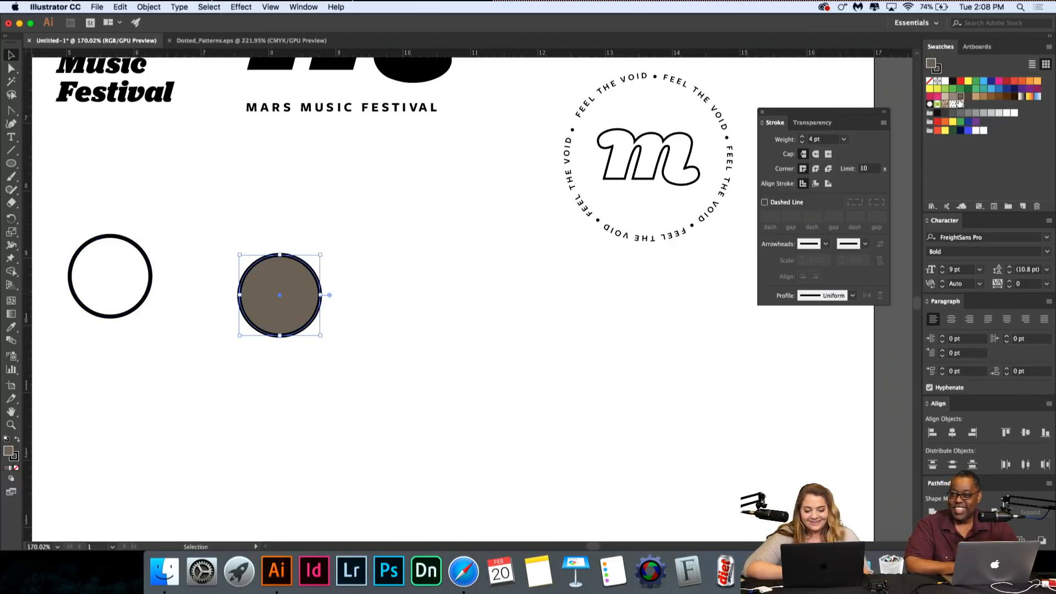
pyautogui.click(961, 104)
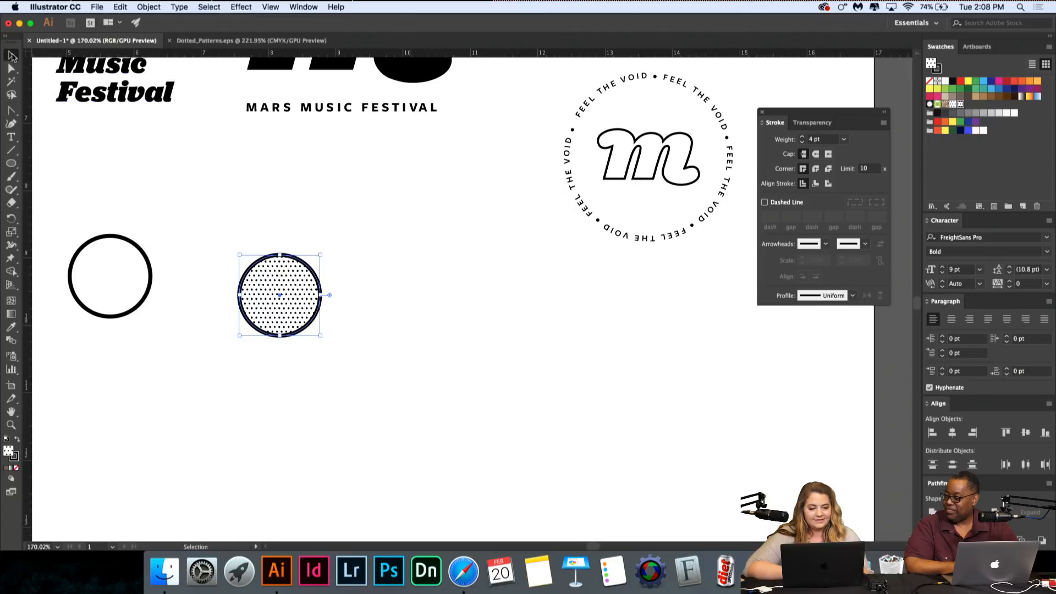
pyautogui.click(223, 223)
# Step: Compare the denser dotted squares in Dotted_Patterns.eps and return to the Untitled-1 document
pyautogui.hscroll(-6, 223, 224)
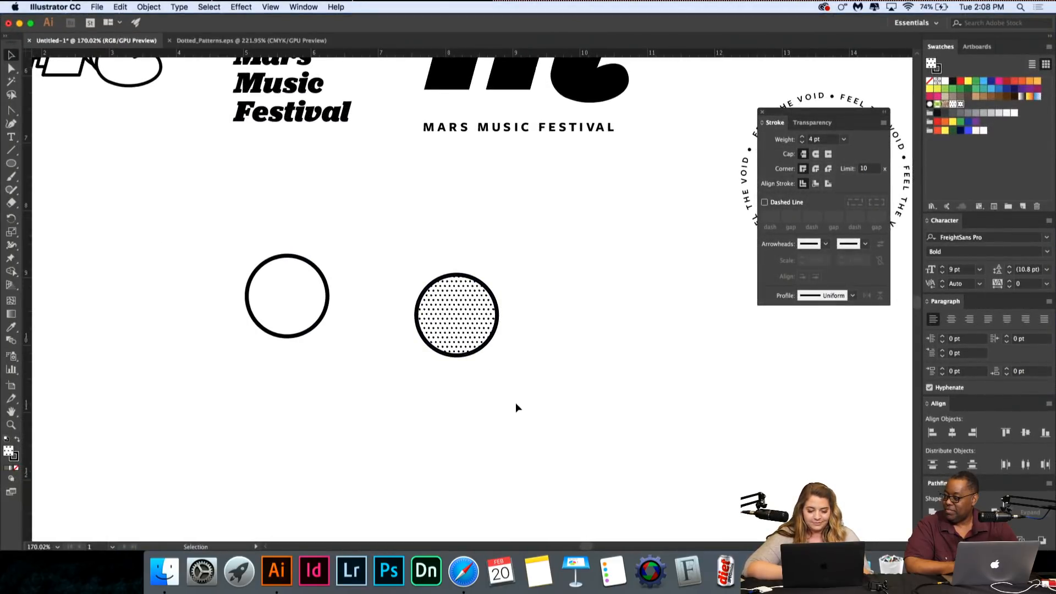
pyautogui.scroll(-1, 516, 402)
pyautogui.click(250, 40)
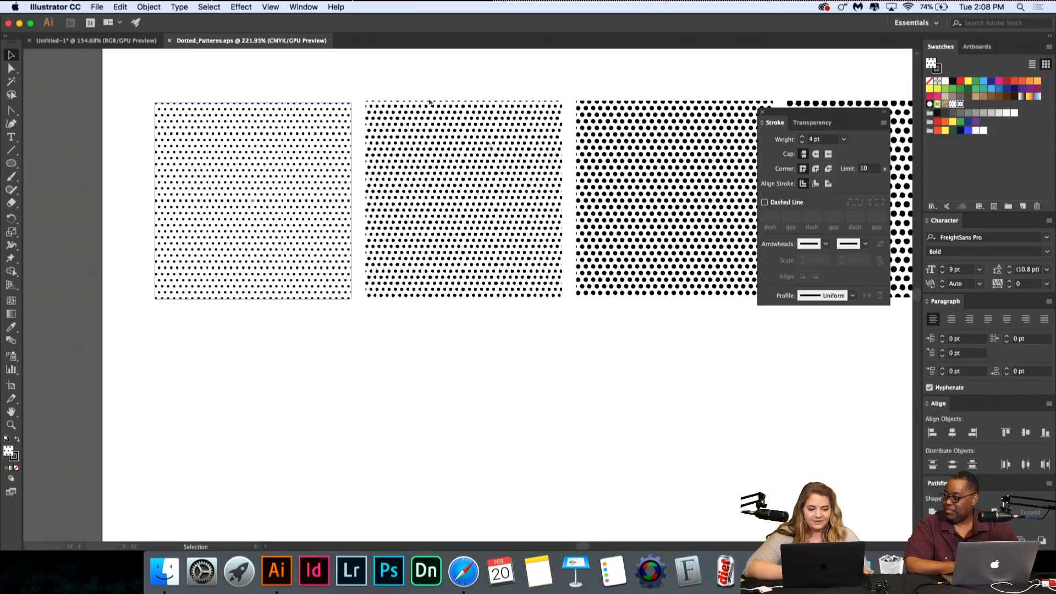
pyautogui.hscroll(7, 629, 271)
pyautogui.hscroll(-7, 630, 269)
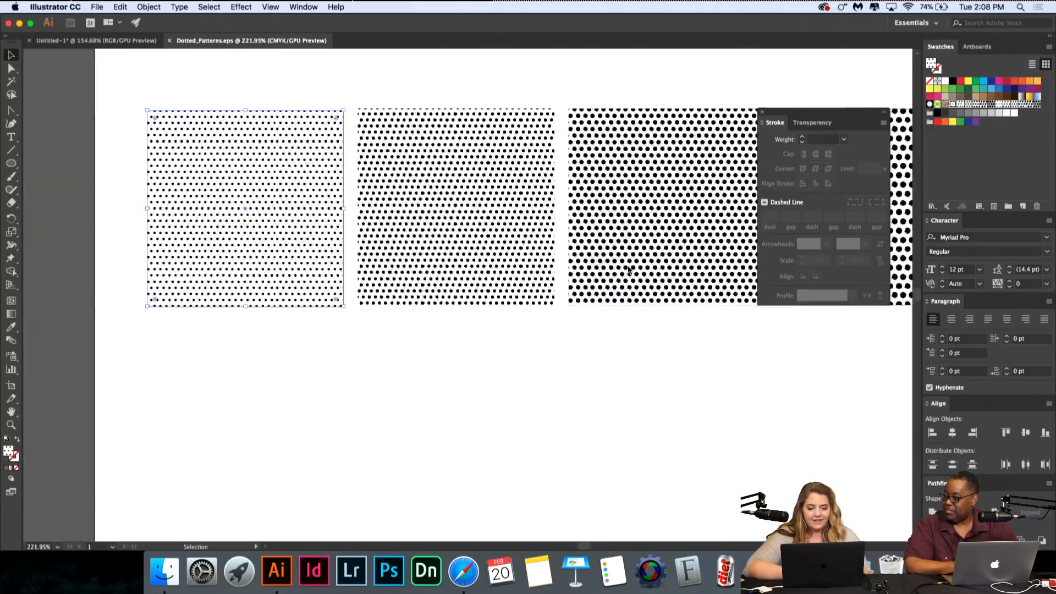
pyautogui.hscroll(4, 257, 201)
pyautogui.keyDown('shift'); pyautogui.click(247, 194); pyautogui.keyUp('shift')
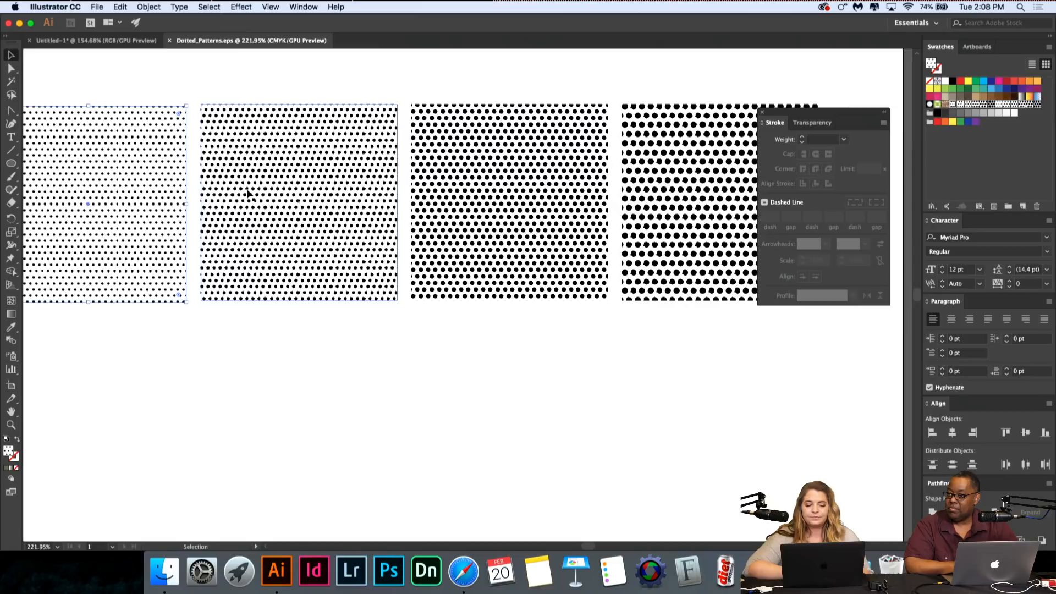
pyautogui.keyDown('shift'); pyautogui.click(202, 168); pyautogui.keyUp('shift')
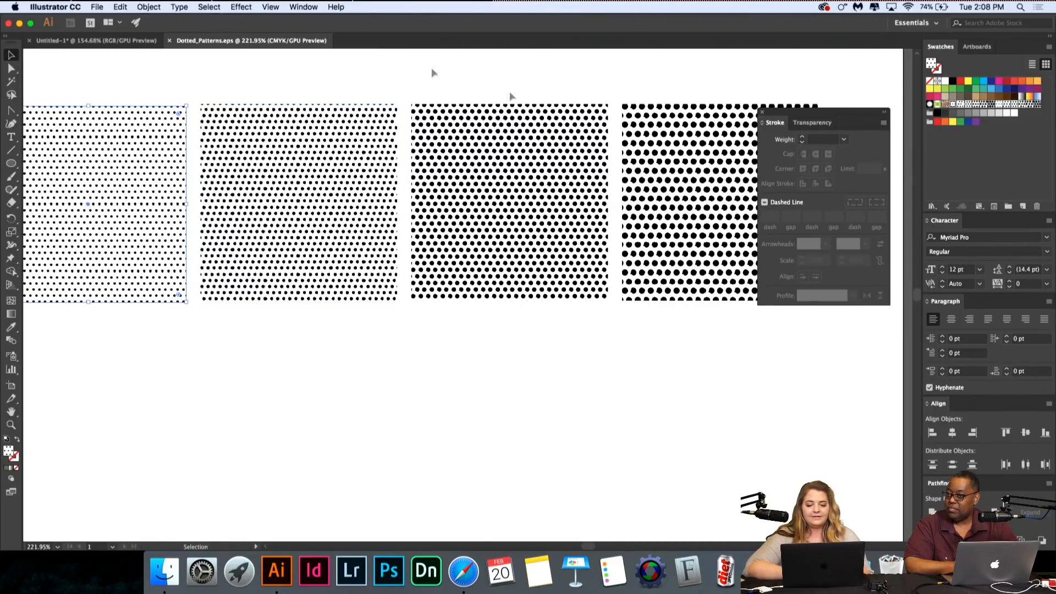
pyautogui.hscroll(1, 680, 145)
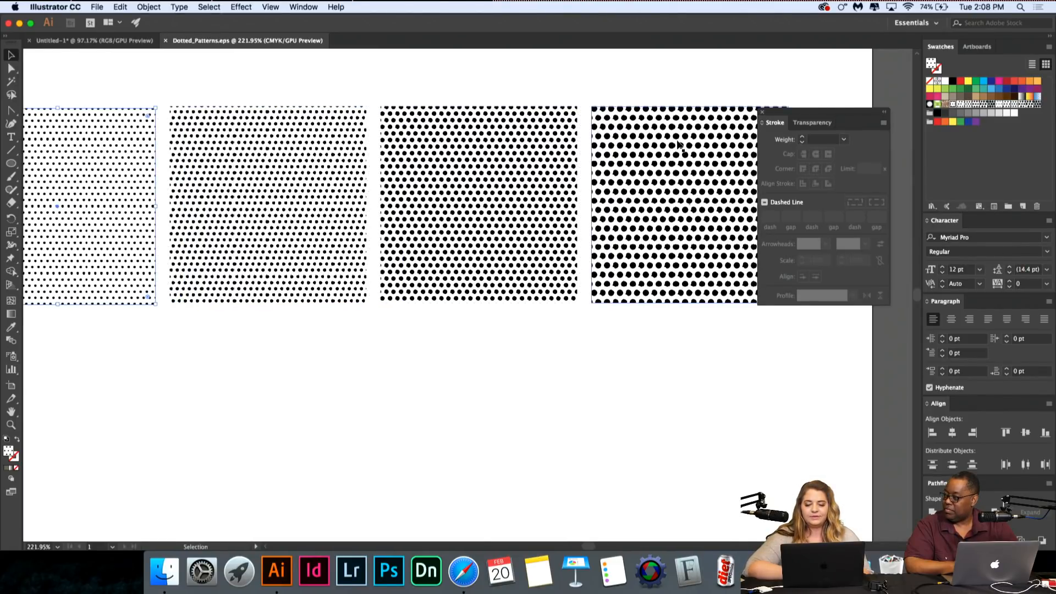
pyautogui.hotkey('ctrl', 'Tab')
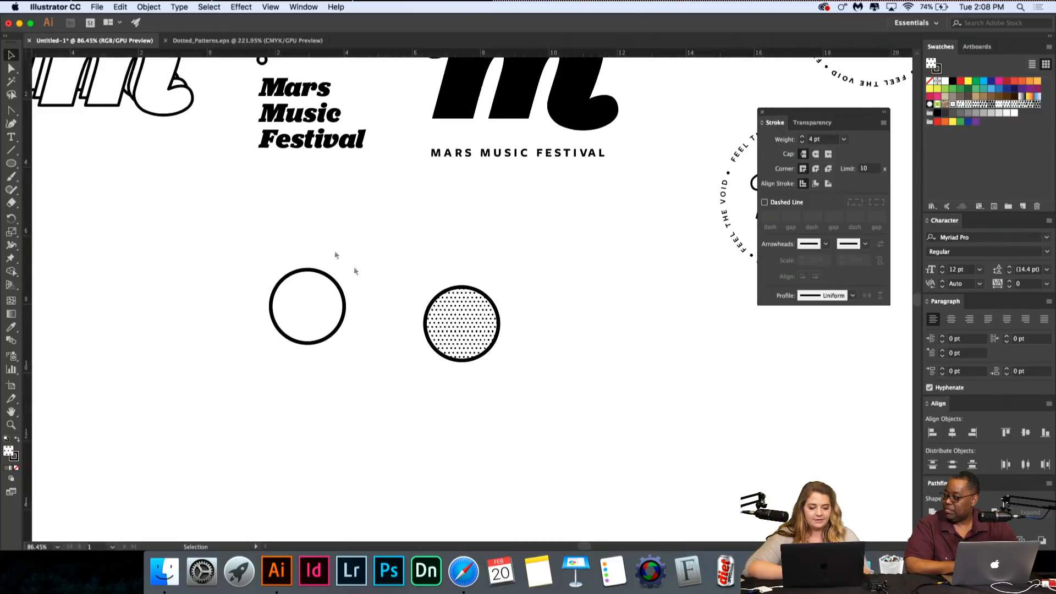
# Step: Draw a tilted planet ring about 1.9 in long across the unfilled circle with the Pen tool, leaving it open behind the circle
pyautogui.scroll(5, 352, 374)
pyautogui.hscroll(-3, 372, 397)
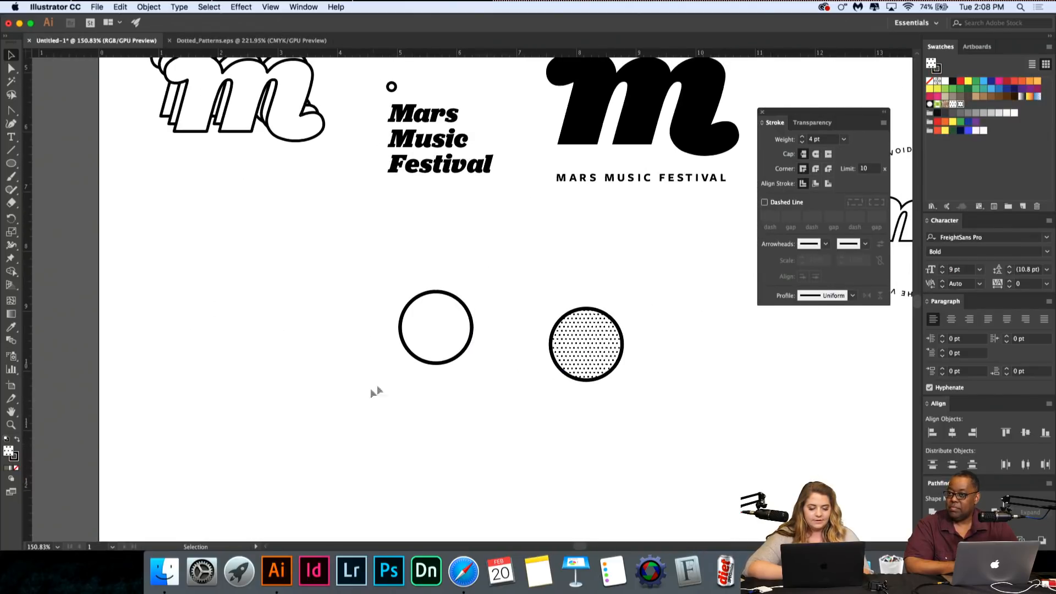
pyautogui.click(470, 342)
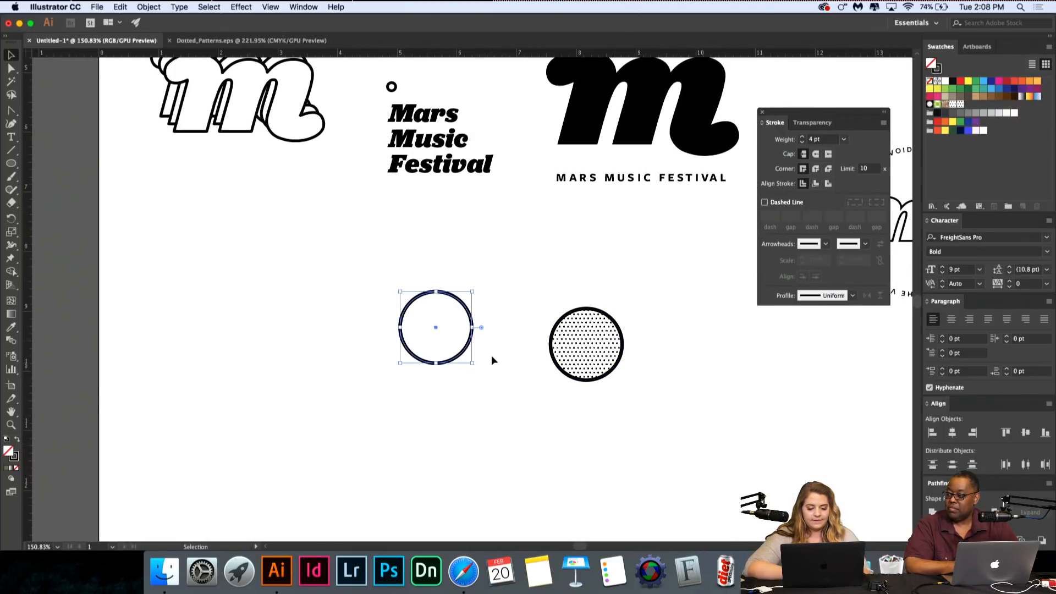
pyautogui.scroll(3, 491, 355)
pyautogui.click(491, 356)
pyautogui.scroll(3, 492, 355)
pyautogui.hscroll(-4, 491, 356)
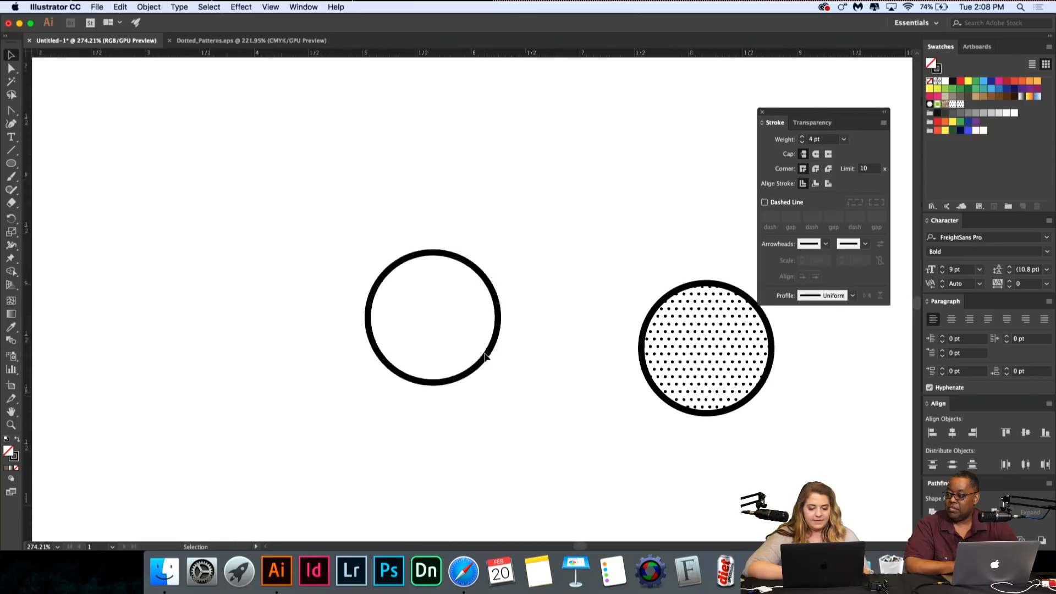
pyautogui.click(12, 124)
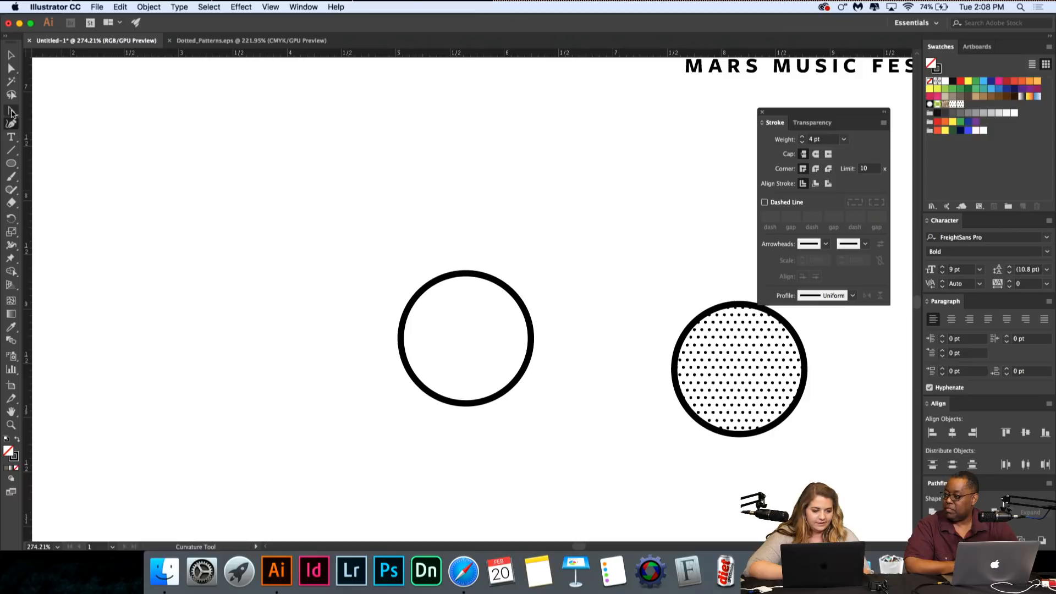
pyautogui.click(17, 113)
pyautogui.click(57, 111)
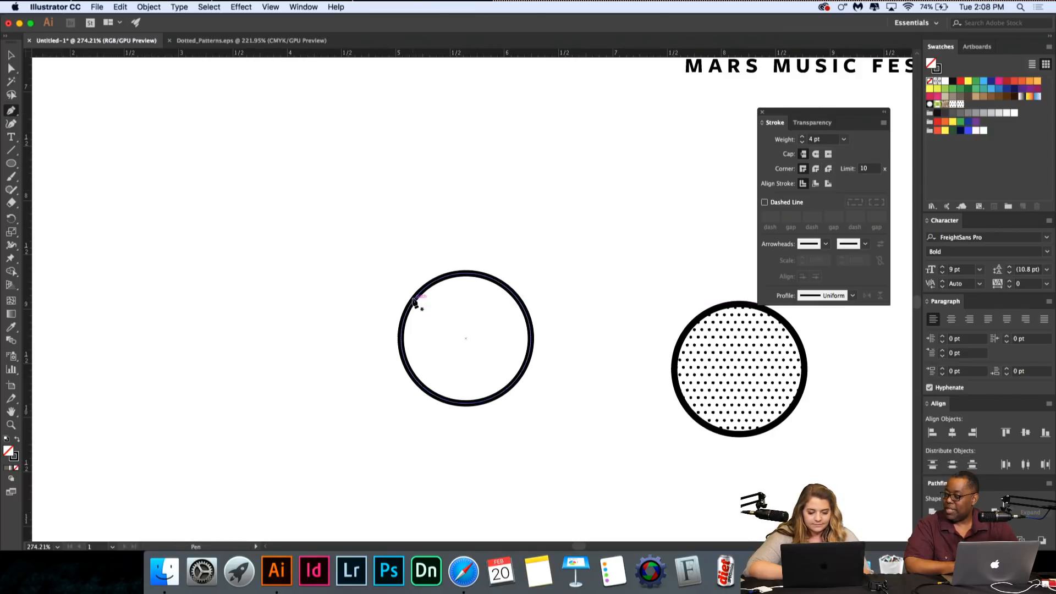
pyautogui.click(414, 298)
pyautogui.moveTo(369, 278)
pyautogui.mouseDown()
pyautogui.moveTo(354, 290)
pyautogui.moveTo(363, 292)
pyautogui.mouseUp()
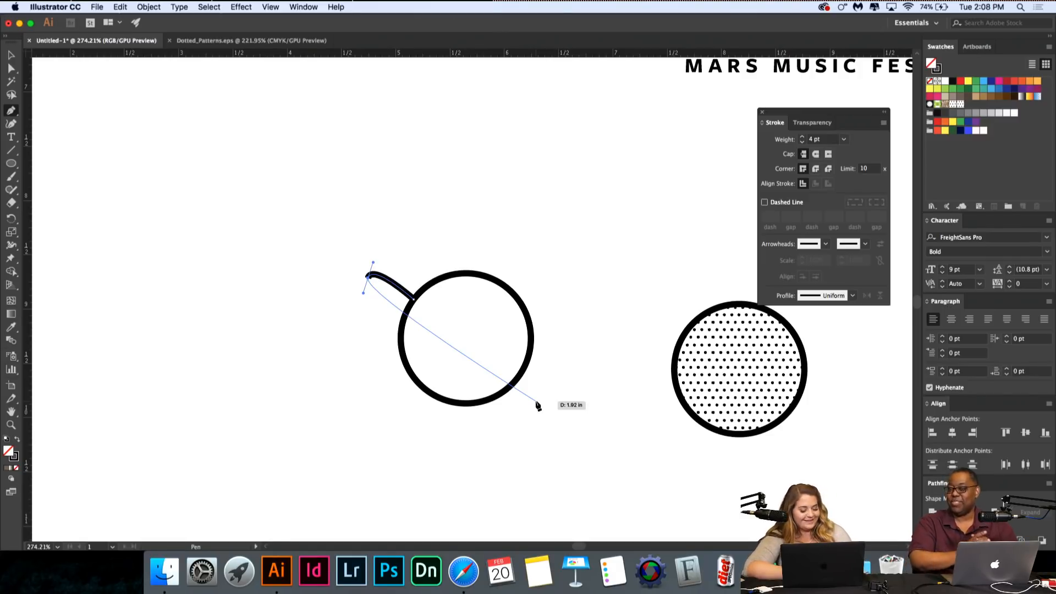
pyautogui.moveTo(534, 403); pyautogui.dragTo(548, 399)
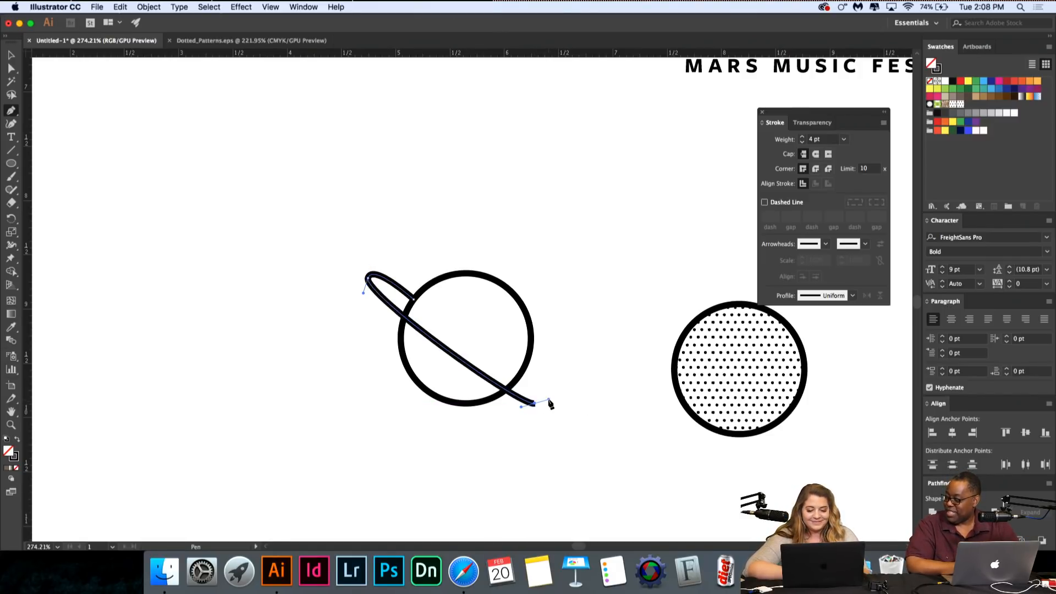
pyautogui.click(521, 376)
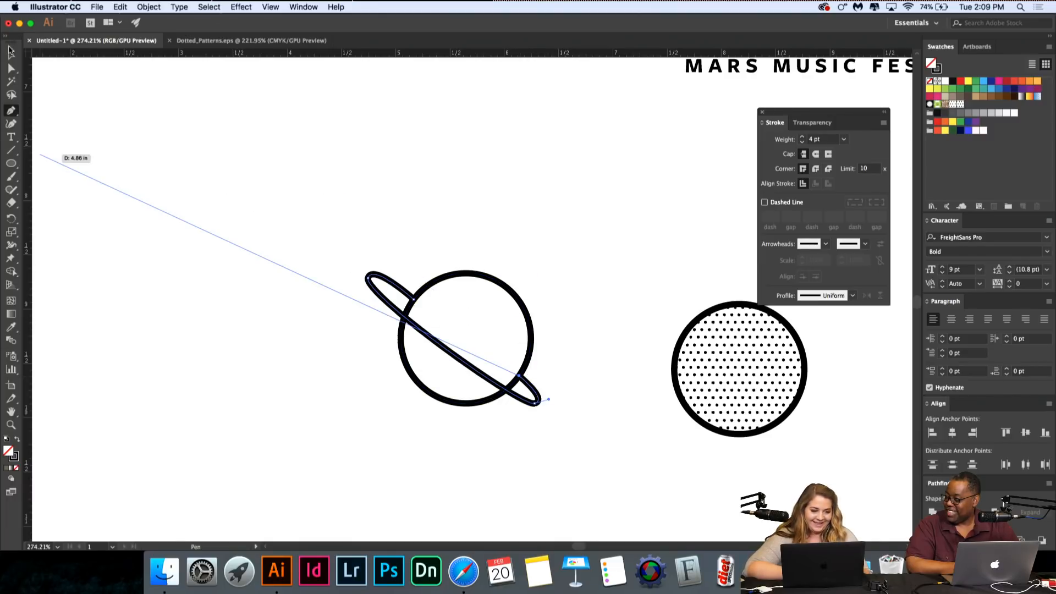
pyautogui.click(11, 51)
# Step: Examine the curved ends of the ring around the unfilled circle up close and select the ring path
pyautogui.scroll(-5, 110, 182)
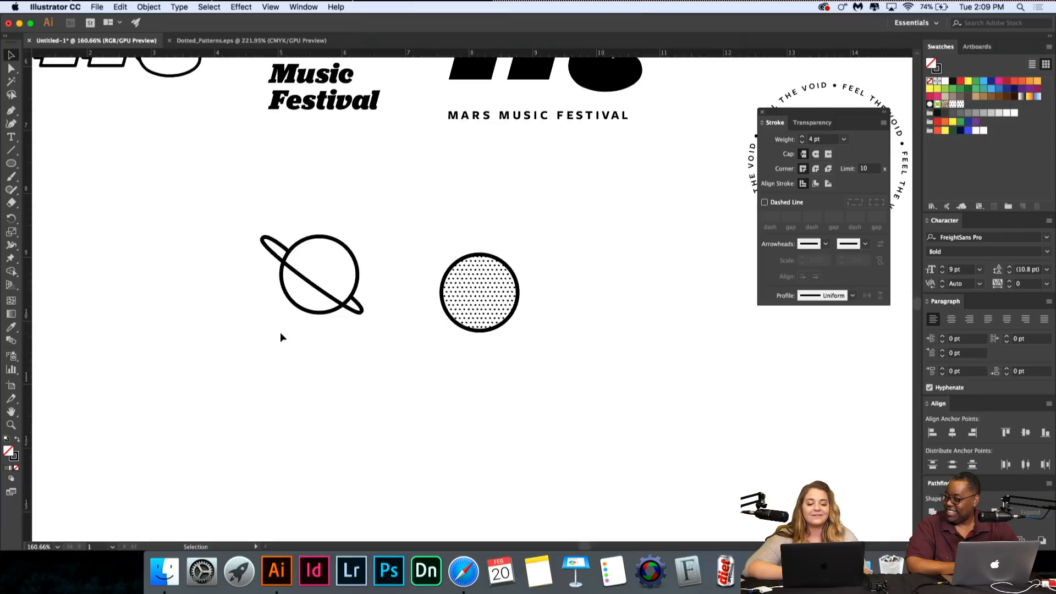
pyautogui.scroll(-2, 281, 333)
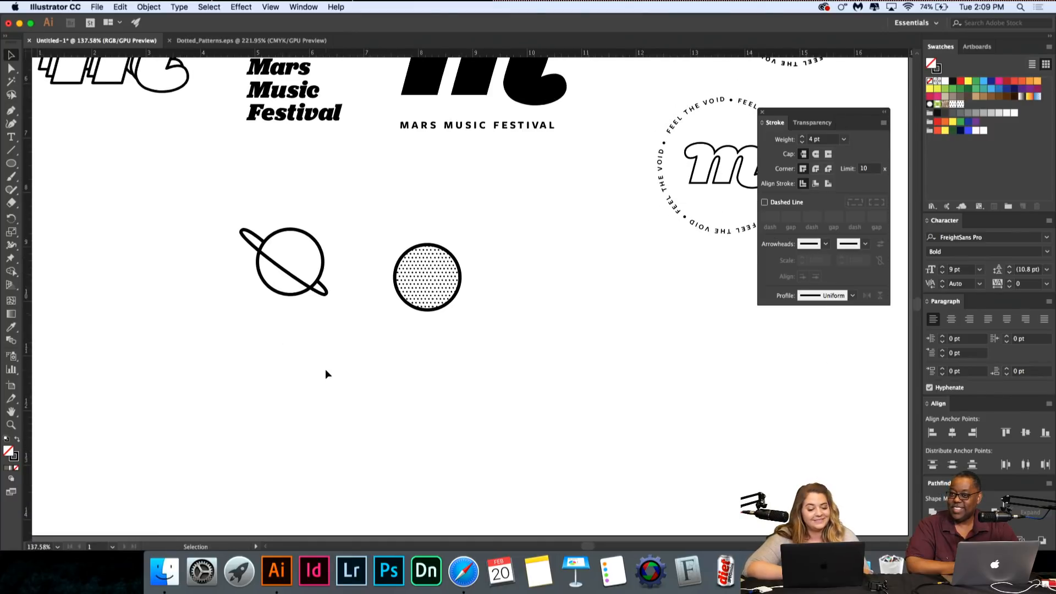
pyautogui.scroll(8, 320, 330)
pyautogui.hscroll(4, 320, 330)
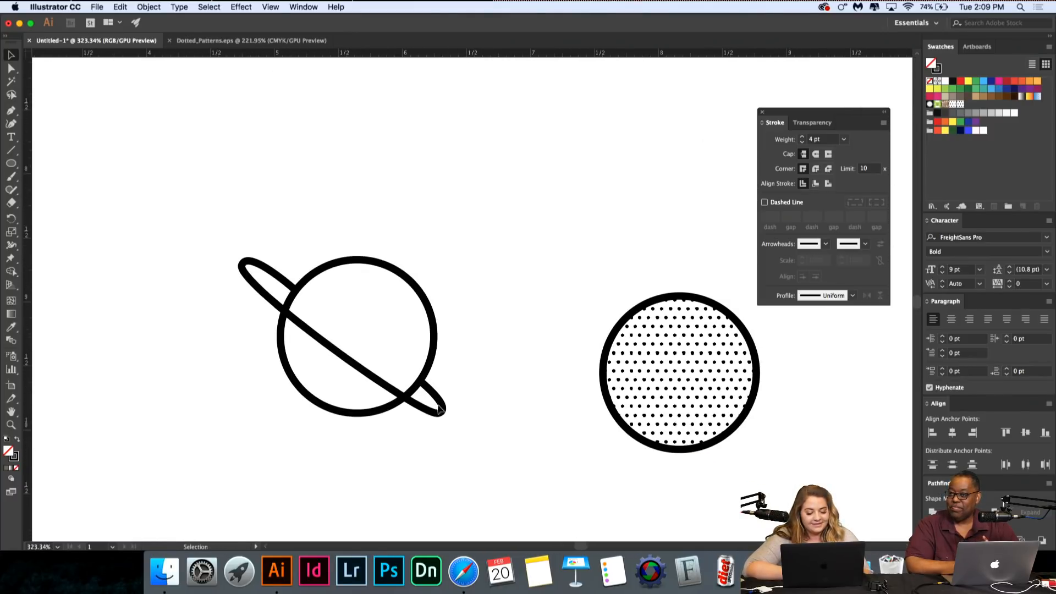
pyautogui.click(438, 410)
pyautogui.click(462, 424)
pyautogui.scroll(5, 462, 424)
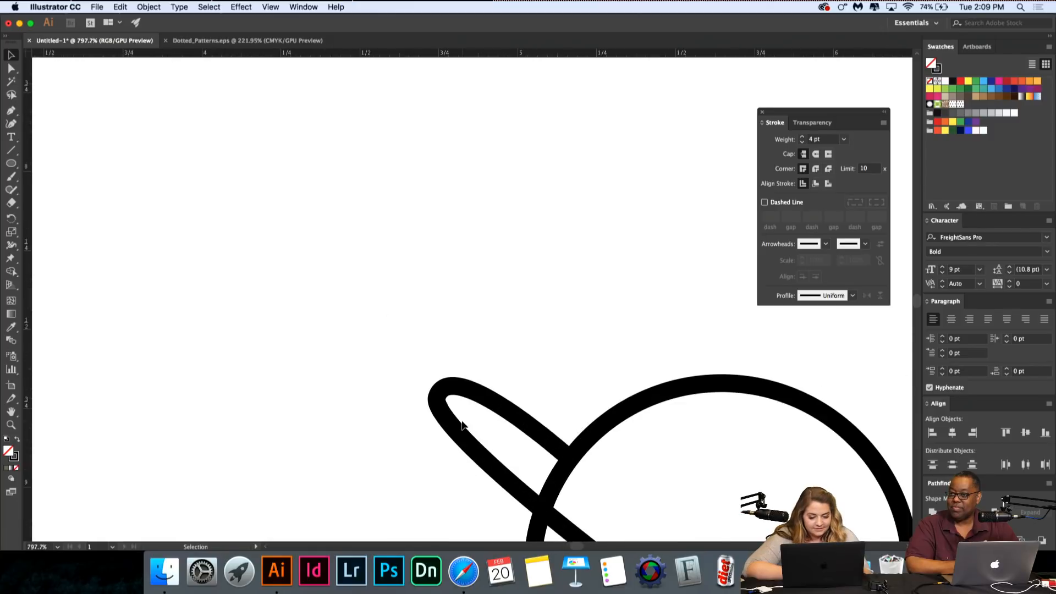
pyautogui.hscroll(6, 462, 424)
pyautogui.scroll(-5, 462, 424)
pyautogui.scroll(-1, 464, 431)
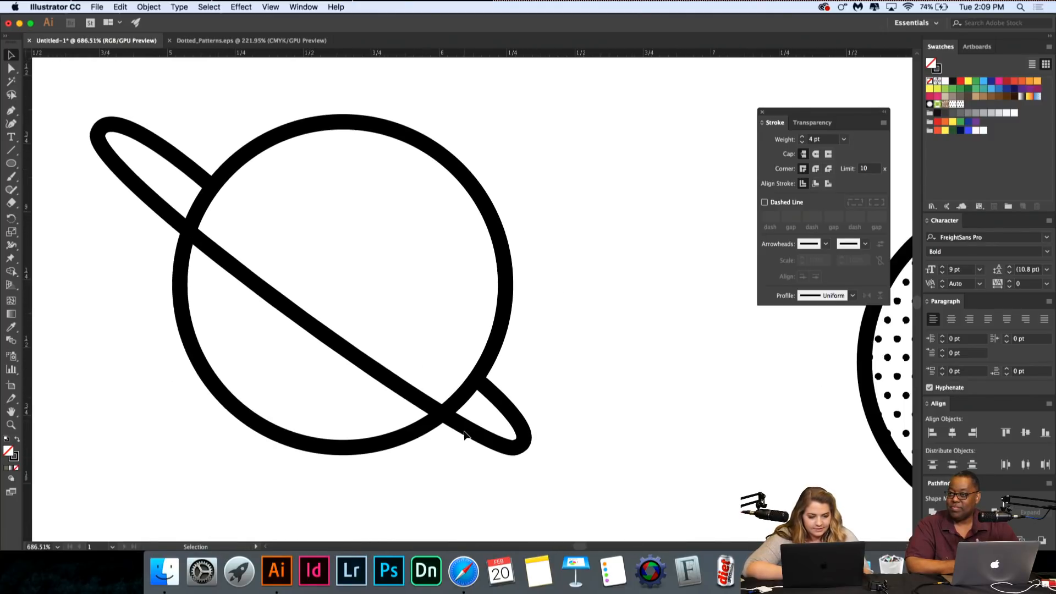
pyautogui.scroll(-5, 465, 436)
pyautogui.hscroll(-4, 436, 415)
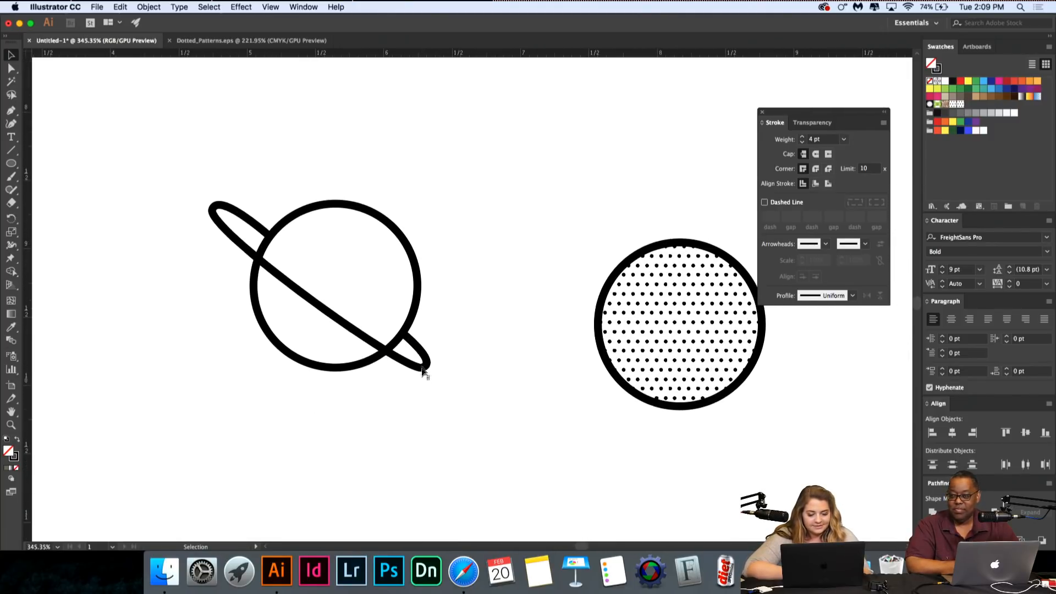
pyautogui.click(426, 365)
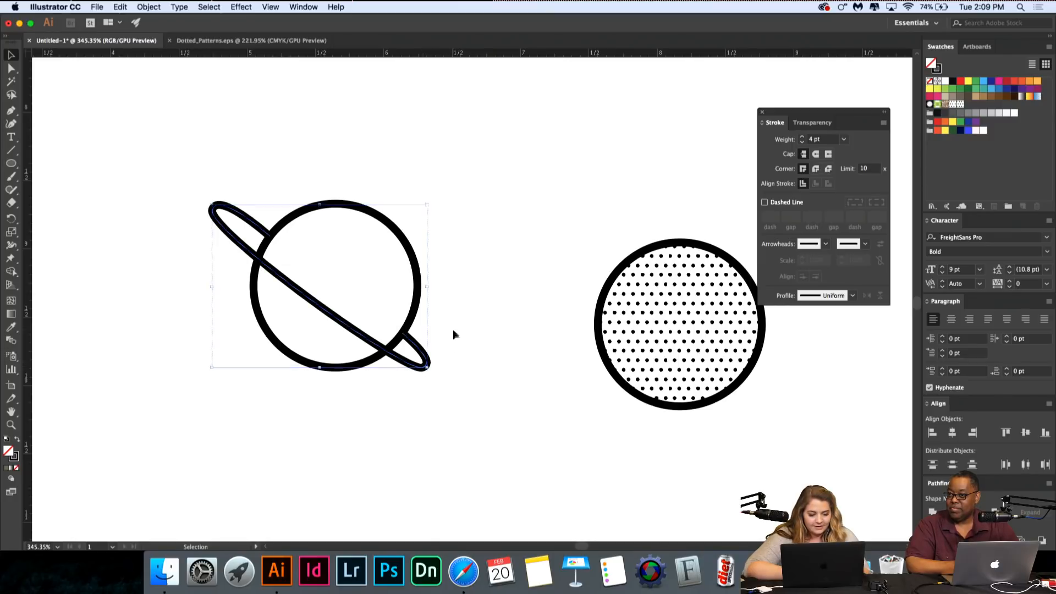
# Step: Move the ring path slightly up and to the right across the unfilled circle
pyautogui.click(454, 334)
pyautogui.moveTo(420, 368); pyautogui.dragTo(424, 364)
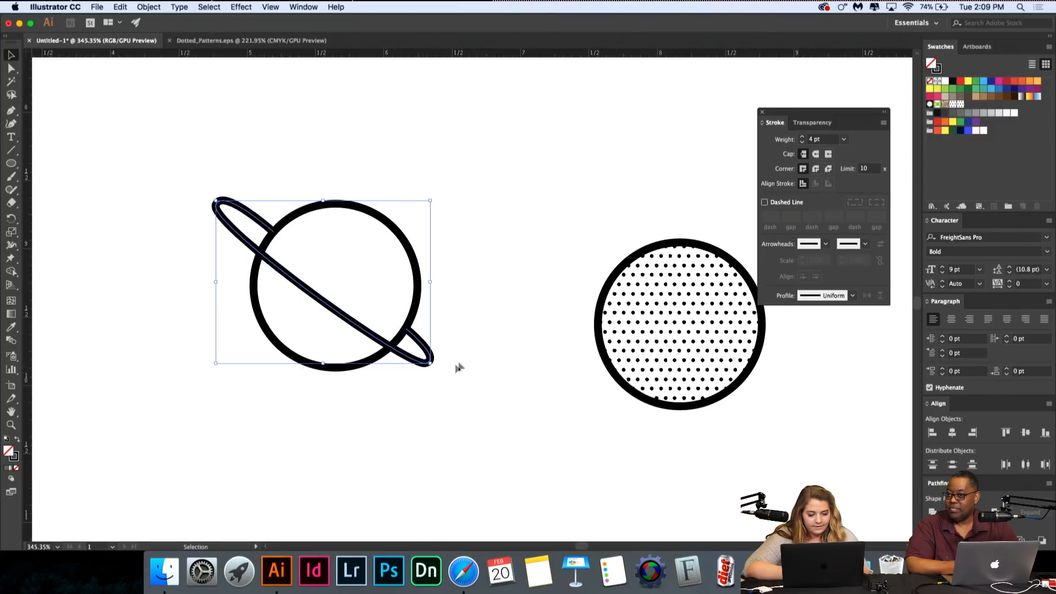
pyautogui.click(471, 345)
pyautogui.scroll(-6, 471, 345)
pyautogui.hscroll(-4, 471, 345)
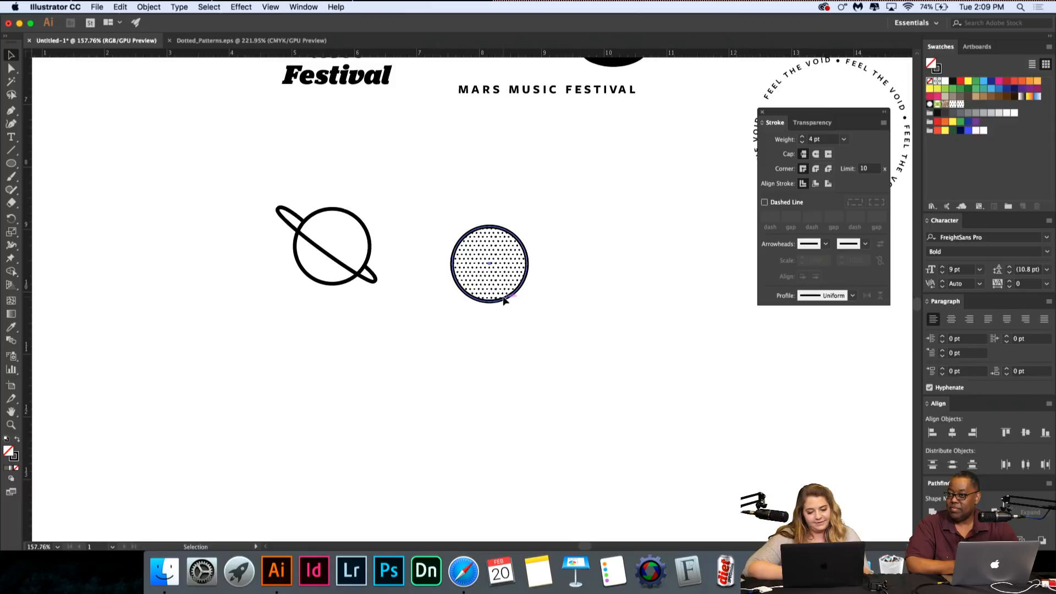
# Step: Shift the separate dotted circle slightly closer and fill the ringed planet's circle with the fine dotted pattern swatch
pyautogui.moveTo(504, 300); pyautogui.dragTo(491, 300)
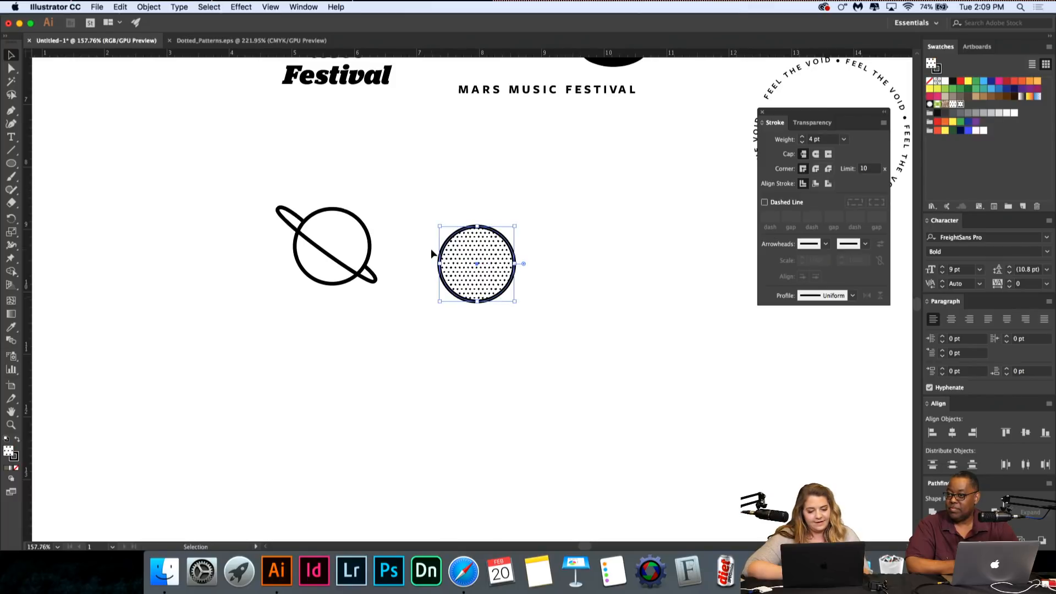
pyautogui.click(370, 249)
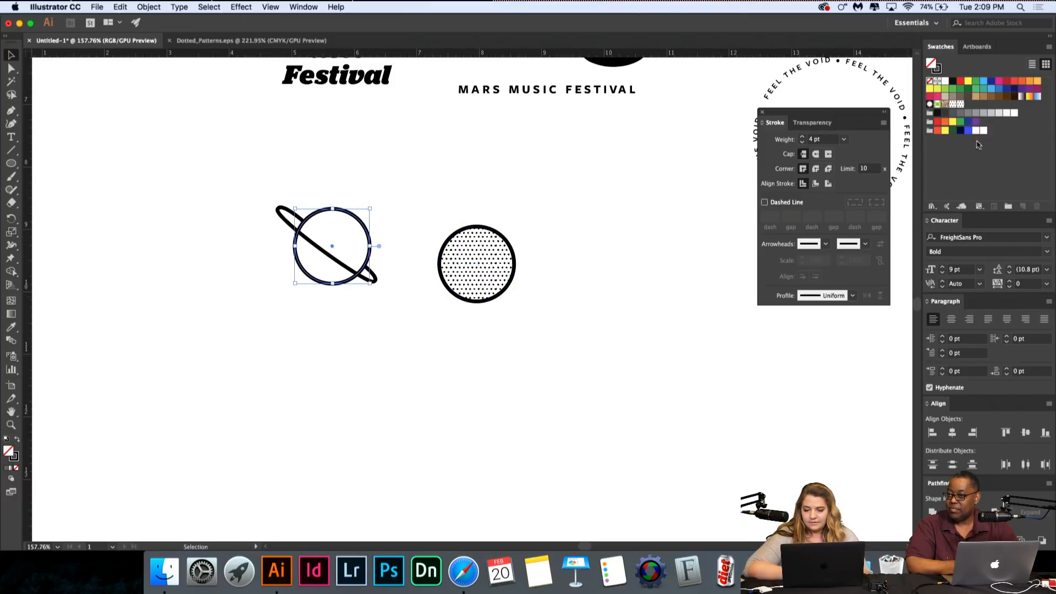
pyautogui.click(960, 105)
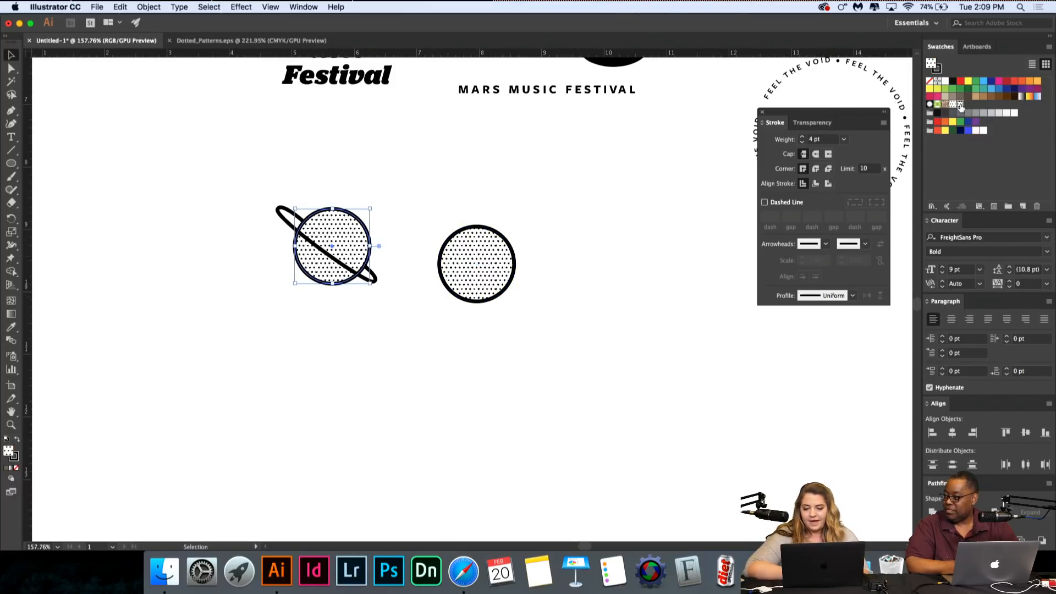
pyautogui.click(517, 172)
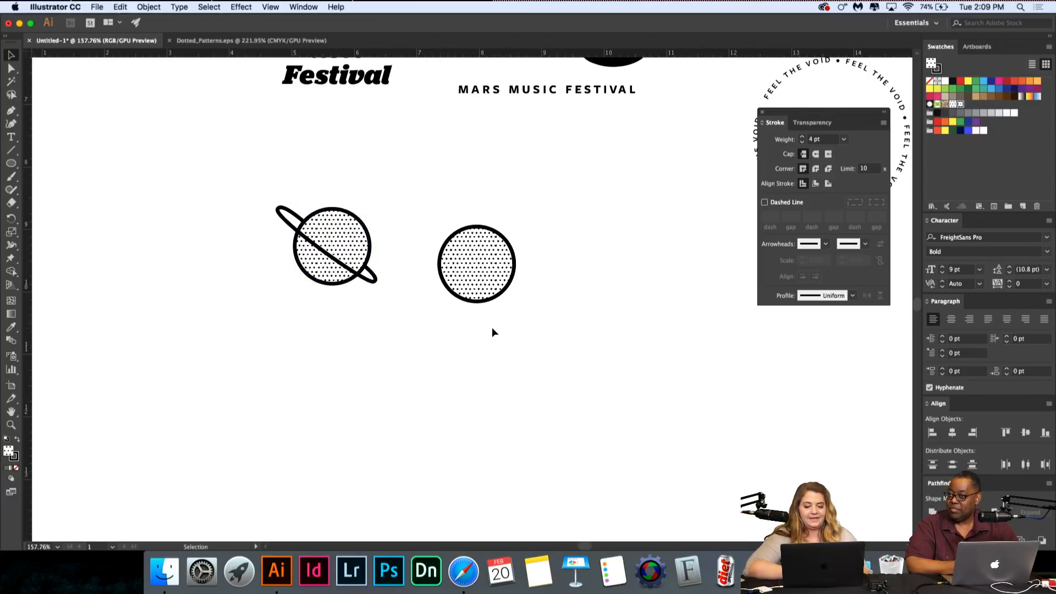
# Step: Reshape the curve at the ring's upper-left end by adjusting its anchor handles with the Anchor Point tool
pyautogui.scroll(-2, 491, 328)
pyautogui.scroll(5, 491, 328)
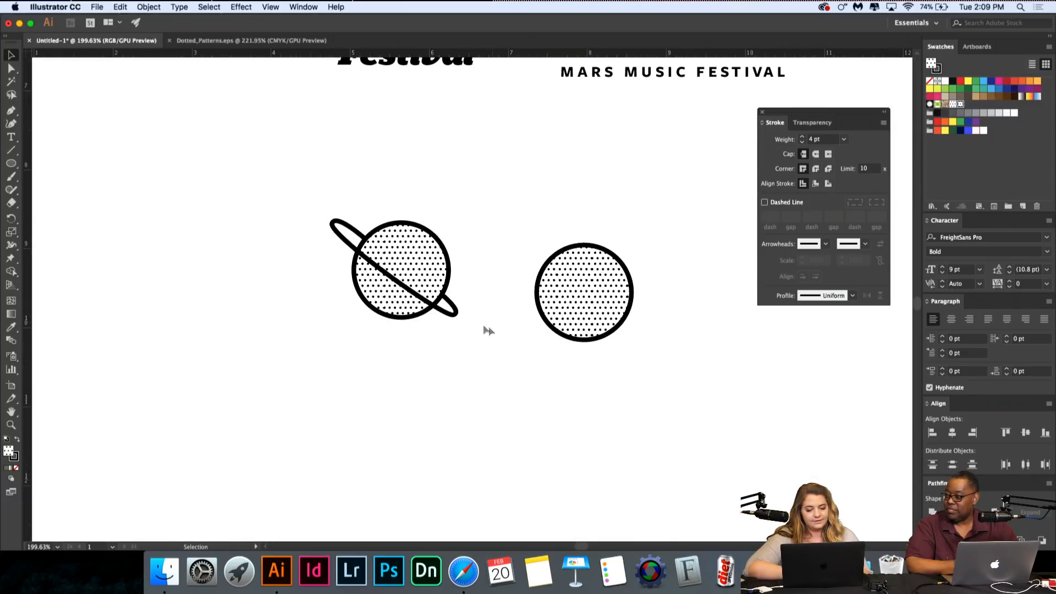
pyautogui.scroll(3, 372, 274)
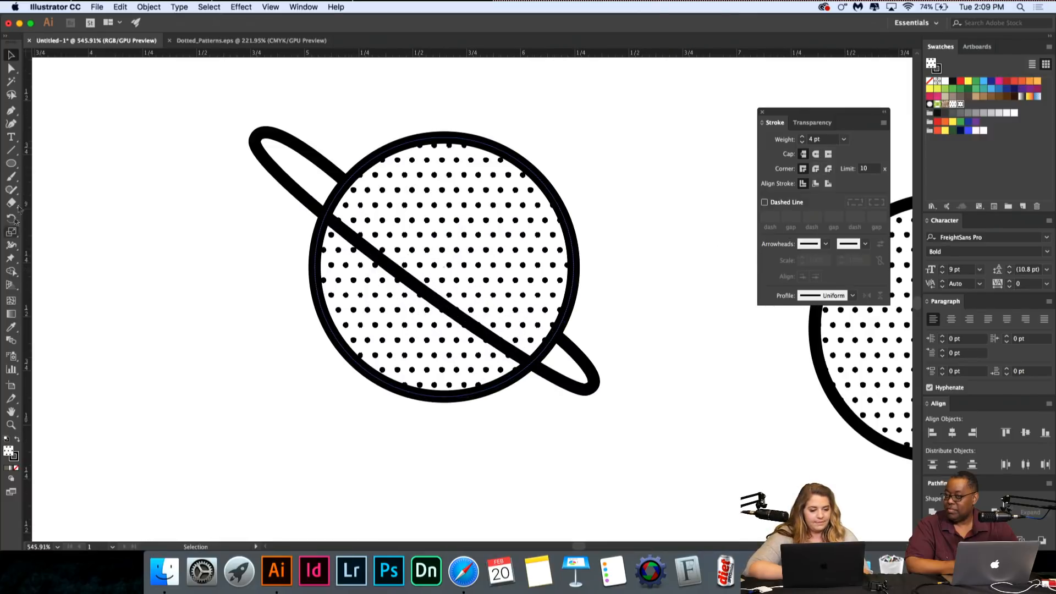
pyautogui.click(273, 141)
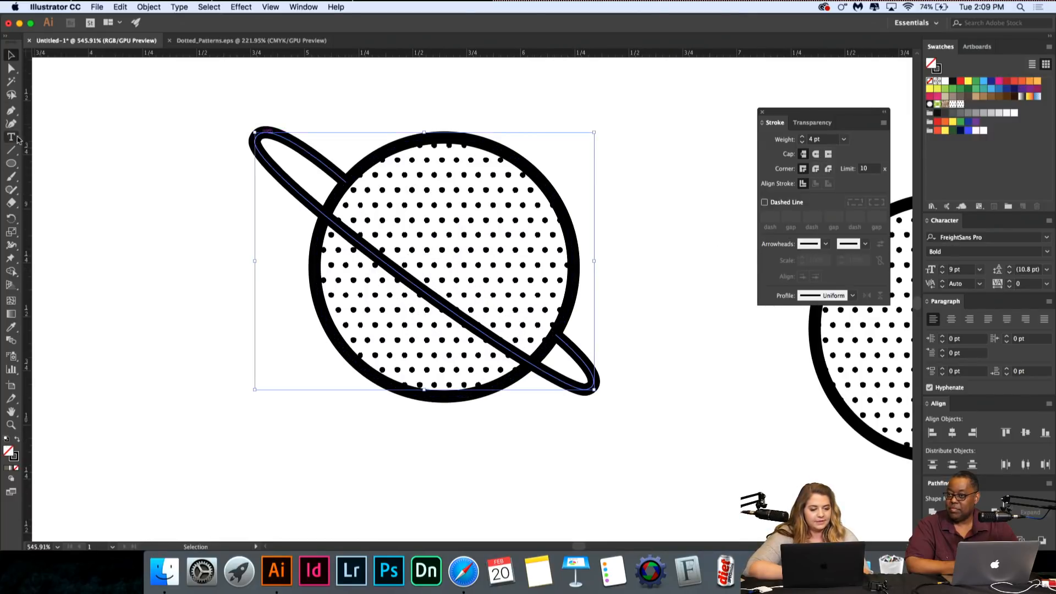
pyautogui.moveTo(11, 111); pyautogui.dragTo(34, 149)
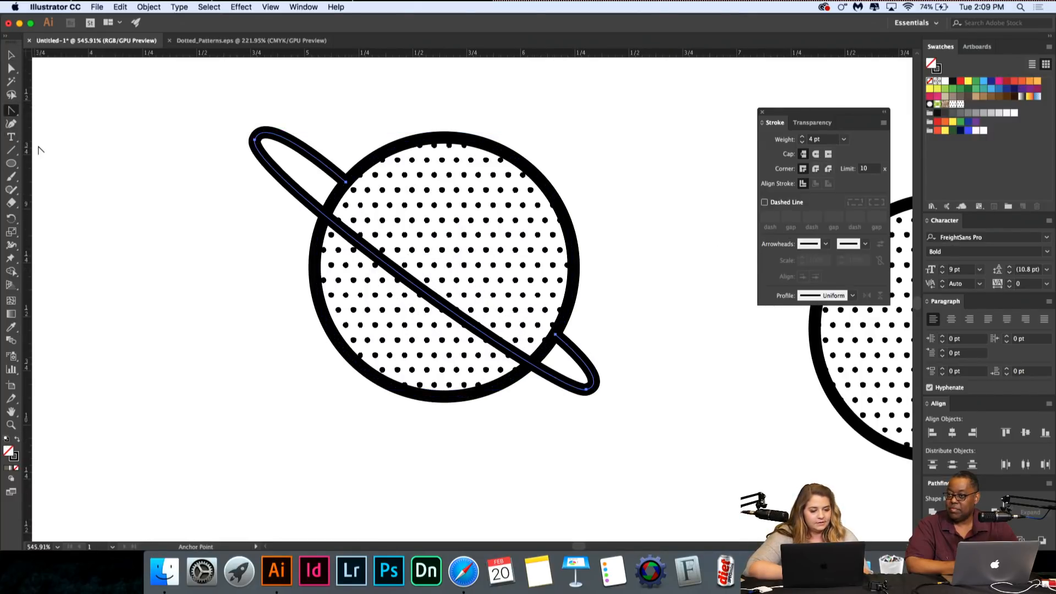
pyautogui.click(262, 144)
pyautogui.moveTo(262, 148); pyautogui.dragTo(270, 154)
pyautogui.scroll(-2, 300, 188)
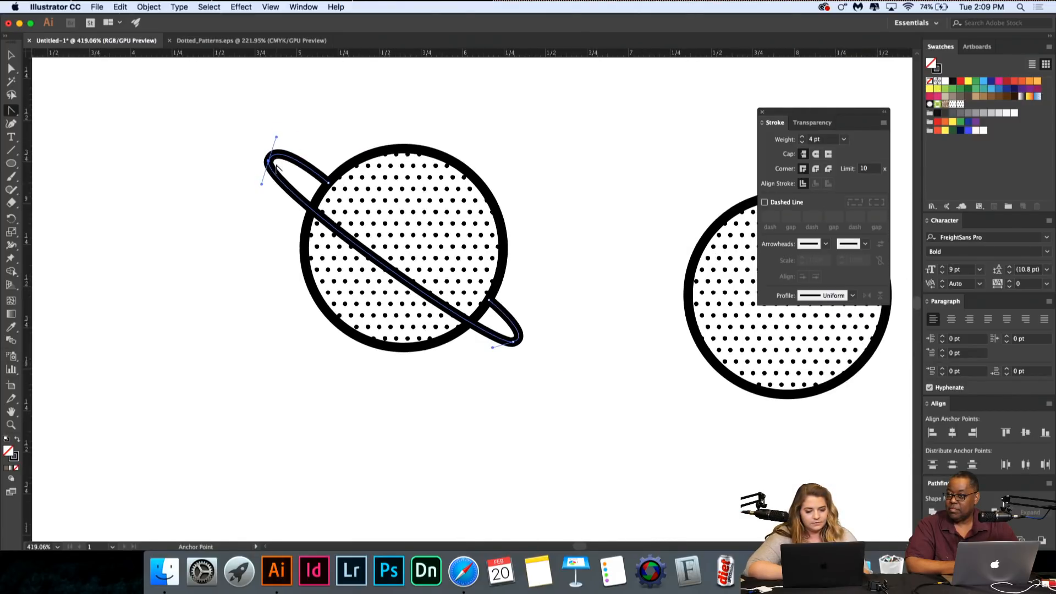
pyautogui.scroll(5, 275, 163)
pyautogui.moveTo(264, 161); pyautogui.dragTo(276, 172)
pyautogui.scroll(-6, 275, 172)
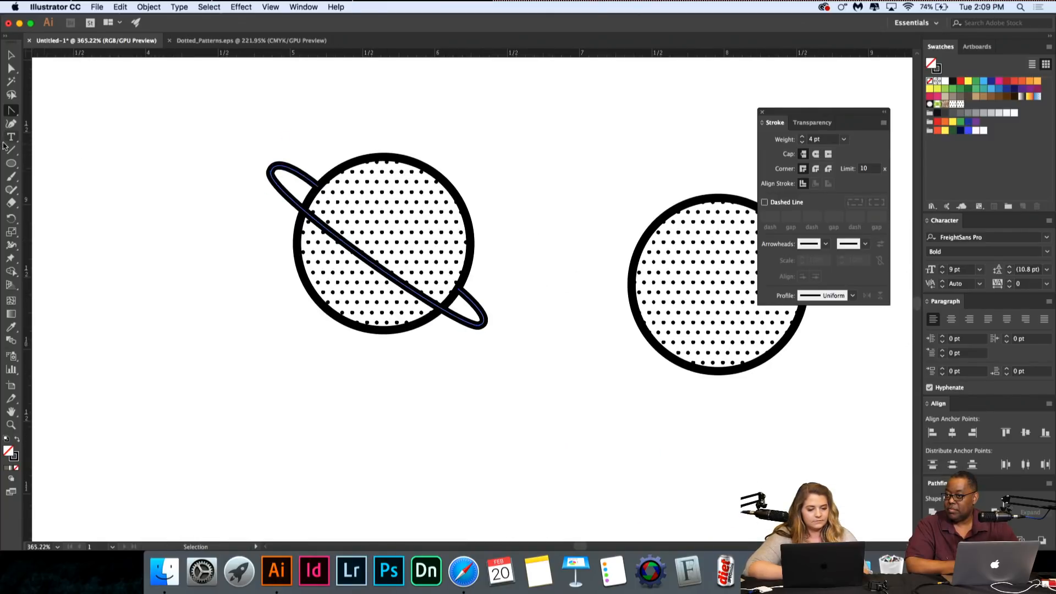
pyautogui.click(9, 54)
pyautogui.click(120, 160)
# Step: Delete the separate dotted circle beside the ringed planet
pyautogui.scroll(-3, 122, 254)
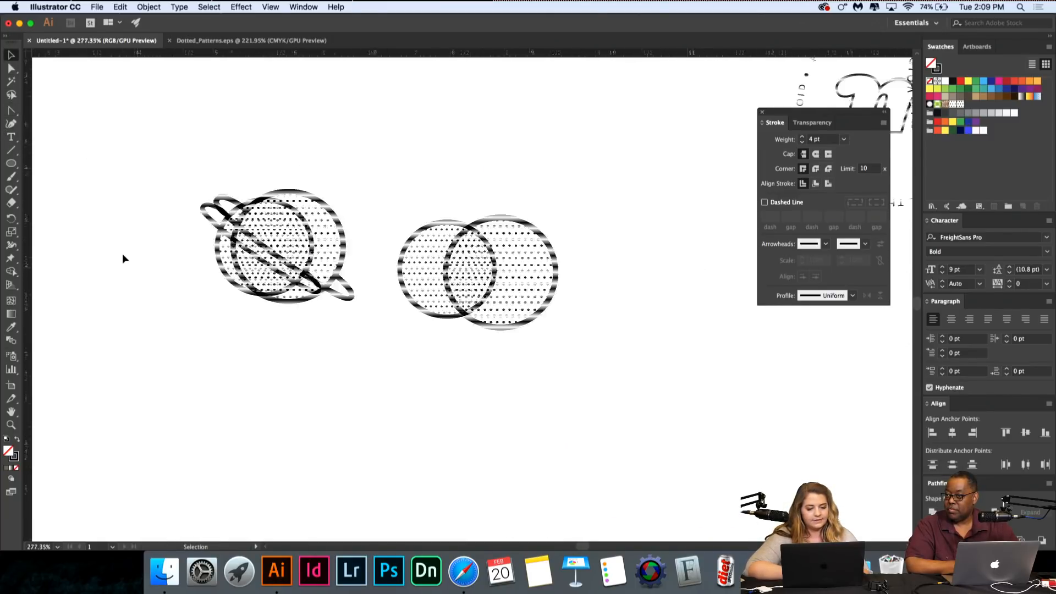
pyautogui.scroll(-5, 122, 253)
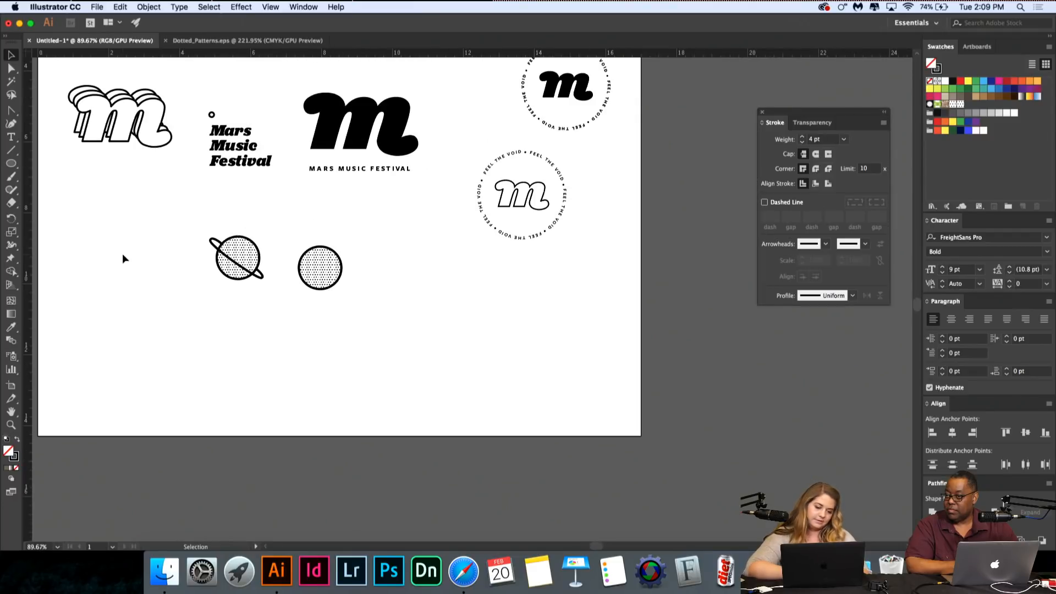
pyautogui.scroll(3, 239, 365)
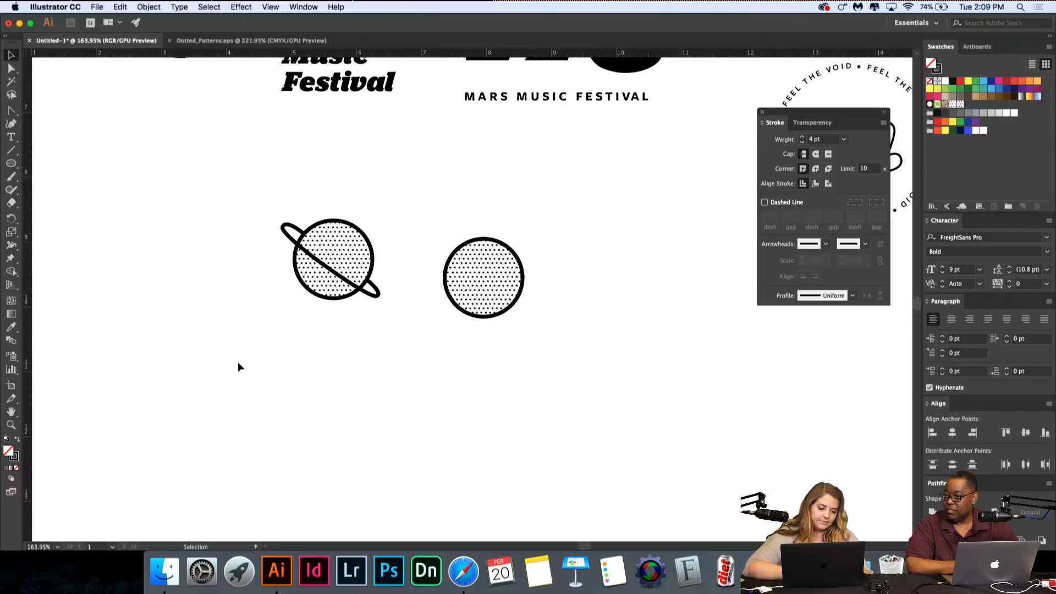
pyautogui.click(493, 238)
pyautogui.press('Delete')
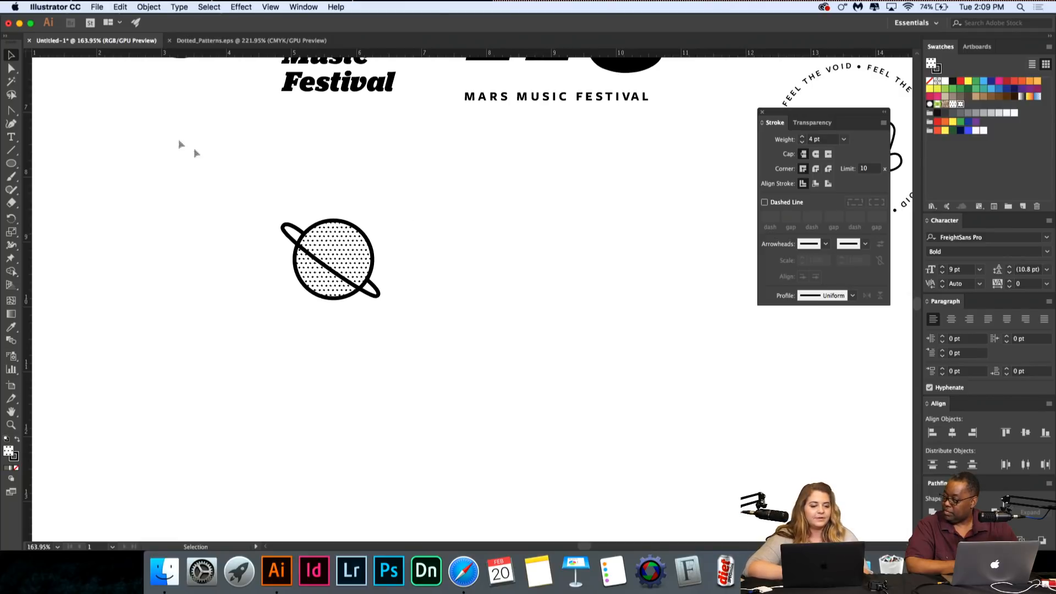
# Step: Try to draw an angular zigzag shape in the empty area beside the ringed planet with the Pen tool
pyautogui.click(11, 110)
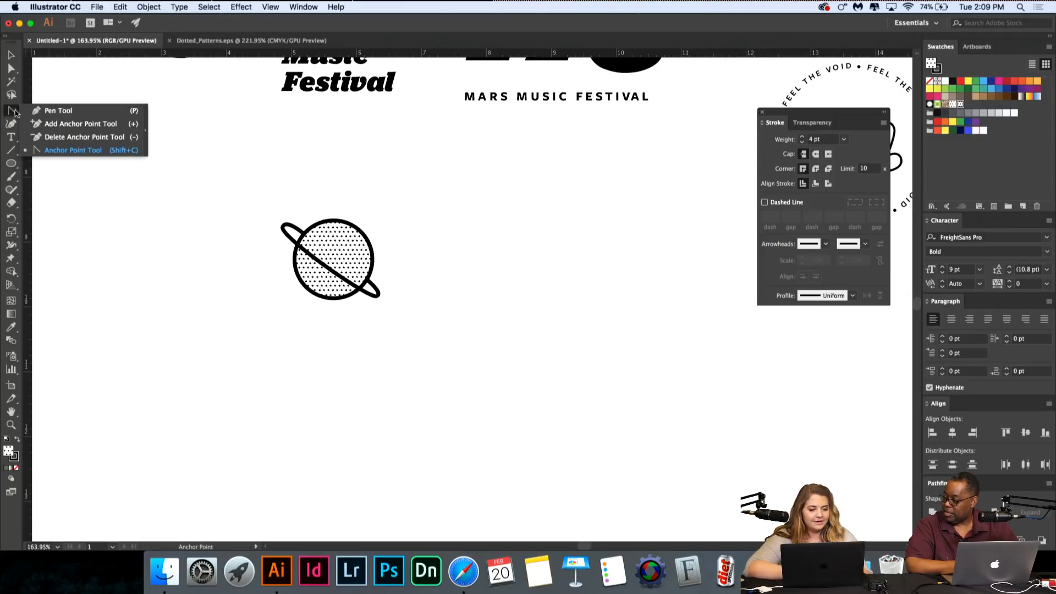
pyautogui.click(36, 110)
pyautogui.hscroll(3, 549, 245)
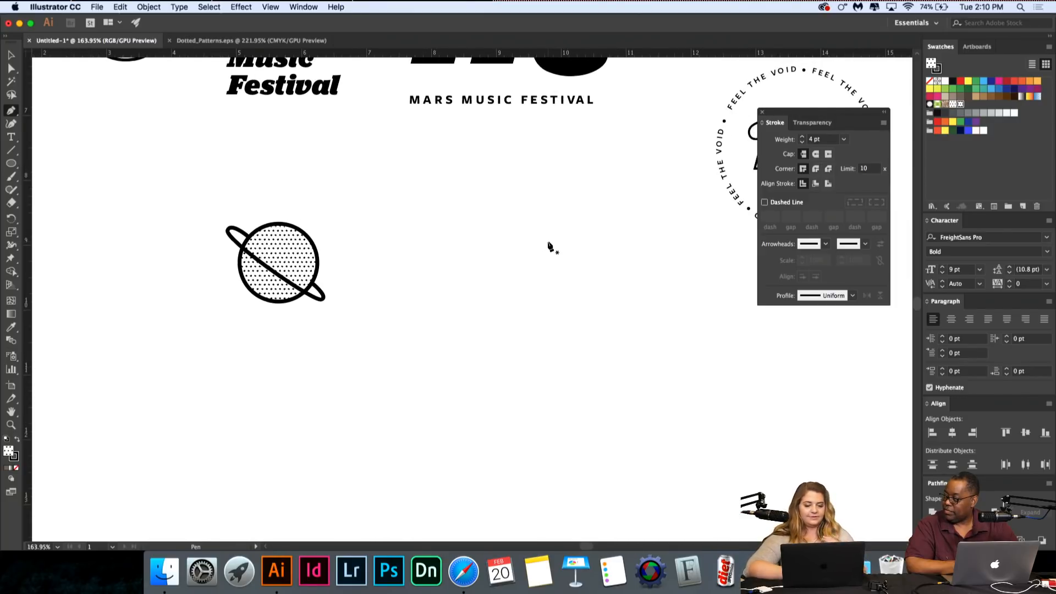
pyautogui.scroll(3, 544, 215)
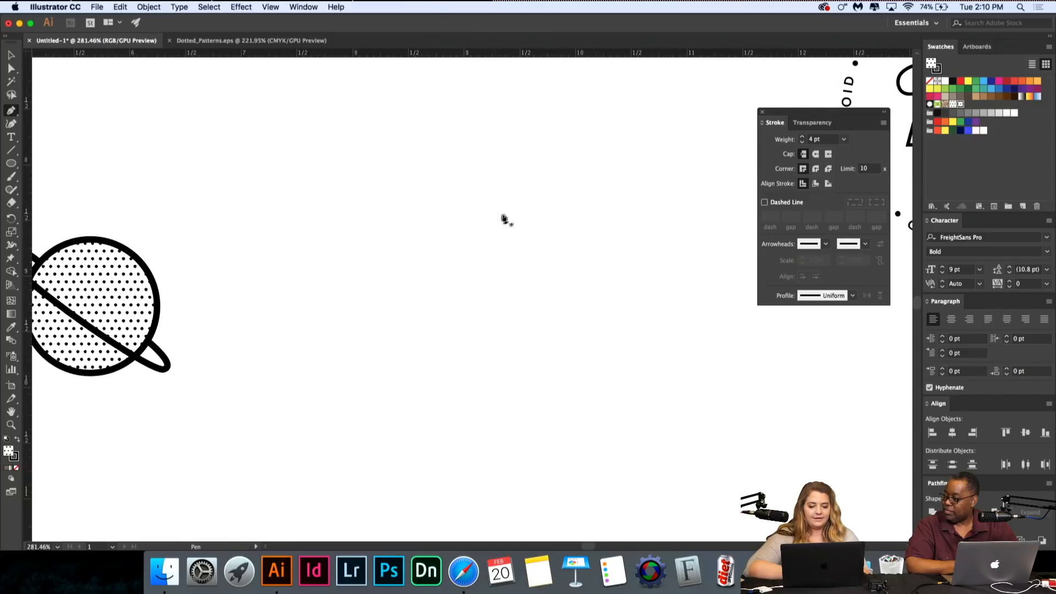
pyautogui.click(507, 213)
pyautogui.click(417, 213)
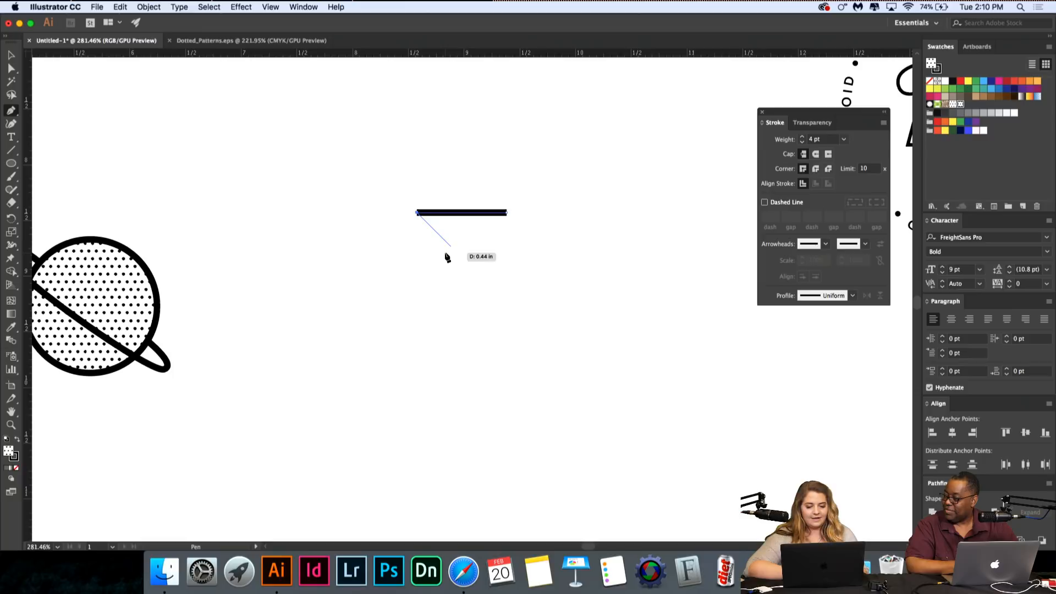
pyautogui.click(461, 256)
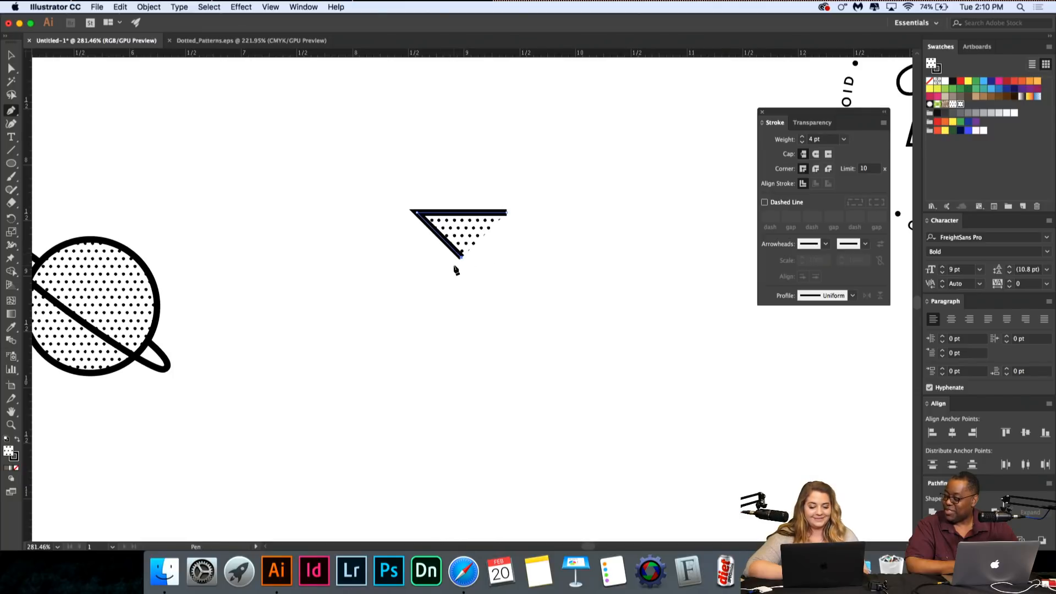
pyautogui.scroll(-2, 416, 300)
pyautogui.click(425, 292)
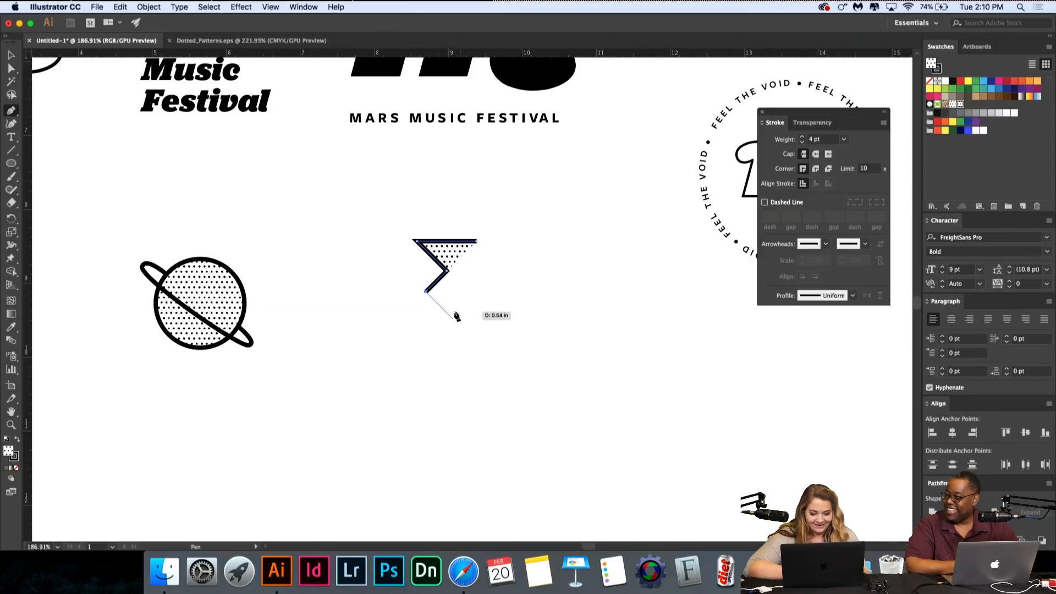
# Step: Undo the zigzag's last two segments and delete the remaining horizontal line
pyautogui.press('super+z')
pyautogui.press('super+z')
pyautogui.press('z')
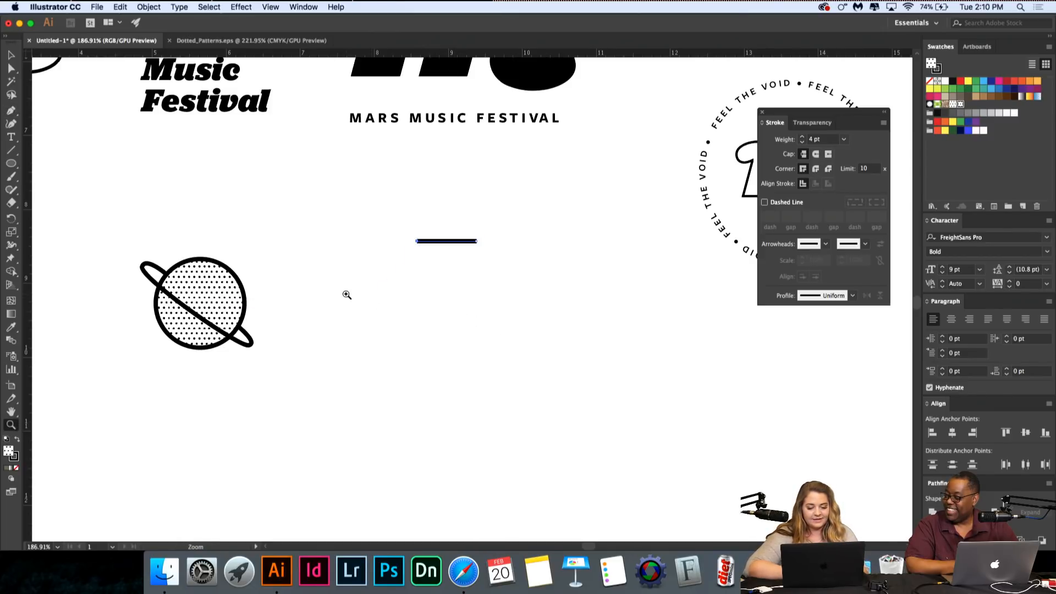
pyautogui.click(423, 303)
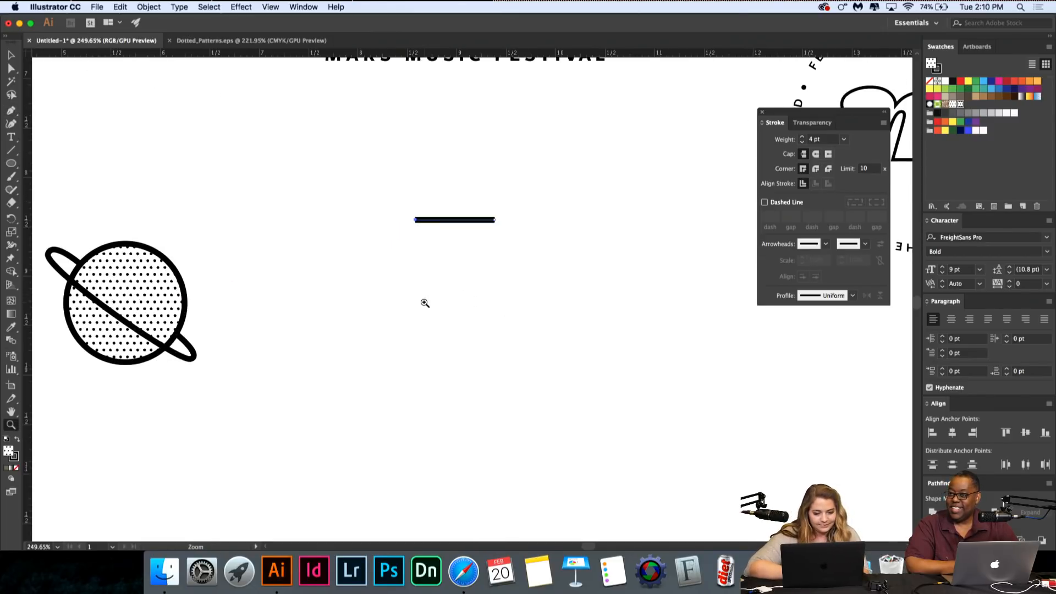
pyautogui.click(15, 56)
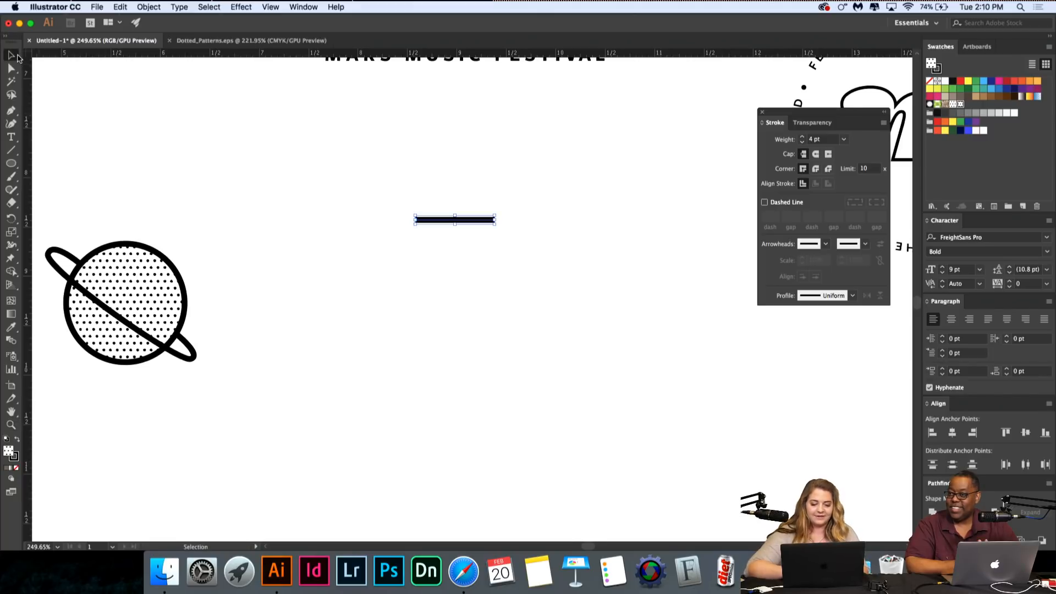
pyautogui.click(338, 277)
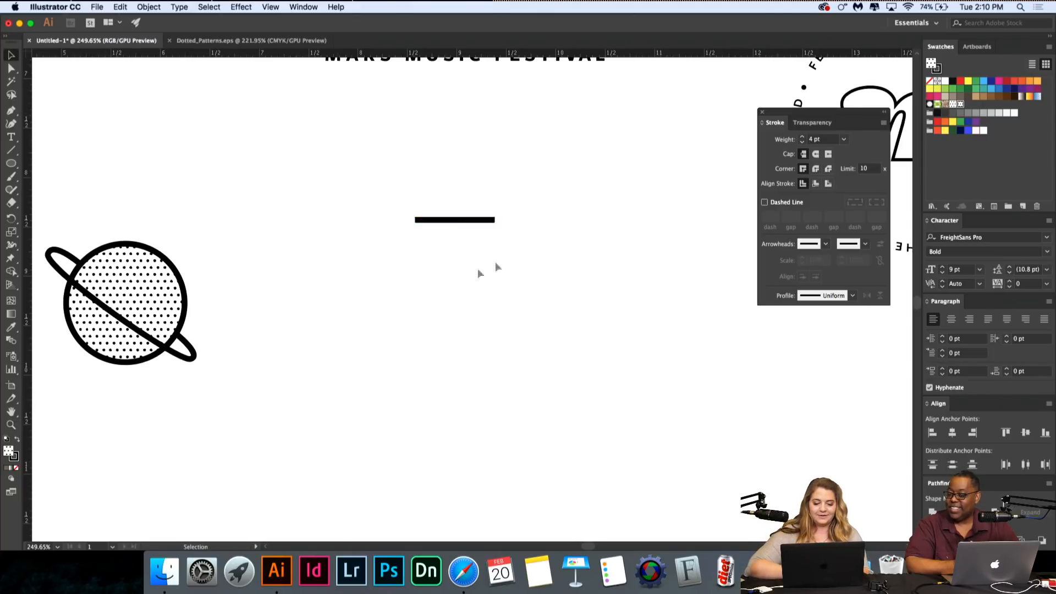
pyautogui.click(482, 223)
pyautogui.press('Delete')
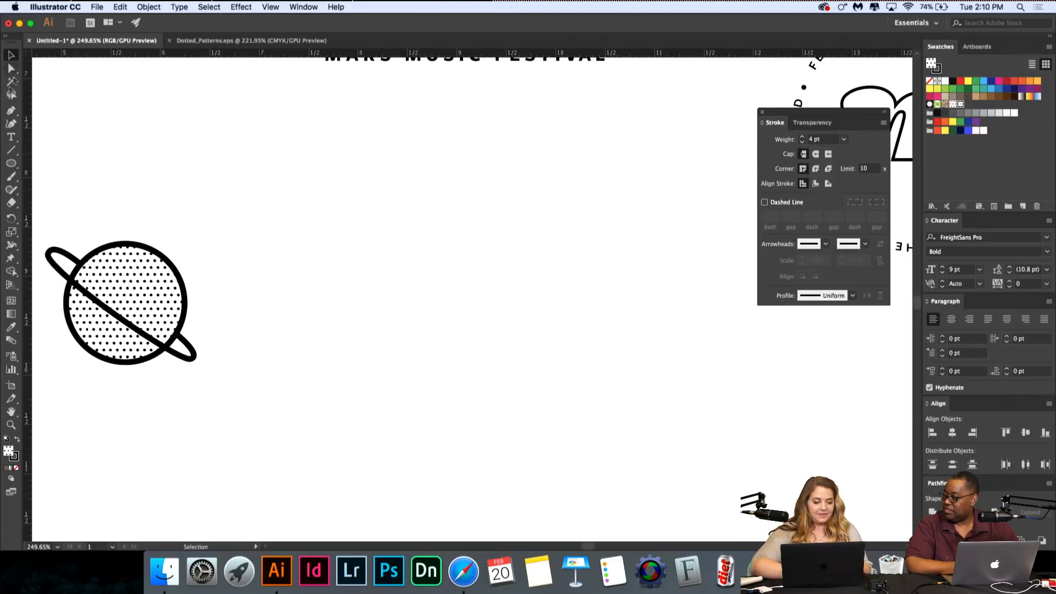
# Step: Draw a circle about 1.2 in wide beside the ringed planet with the Ellipse tool and set its fill to none
pyautogui.moveTo(10, 163); pyautogui.dragTo(59, 189)
pyautogui.moveTo(363, 207)
pyautogui.mouseDown()
pyautogui.moveTo(385, 211)
pyautogui.moveTo(501, 338)
pyautogui.moveTo(479, 323)
pyautogui.mouseUp()
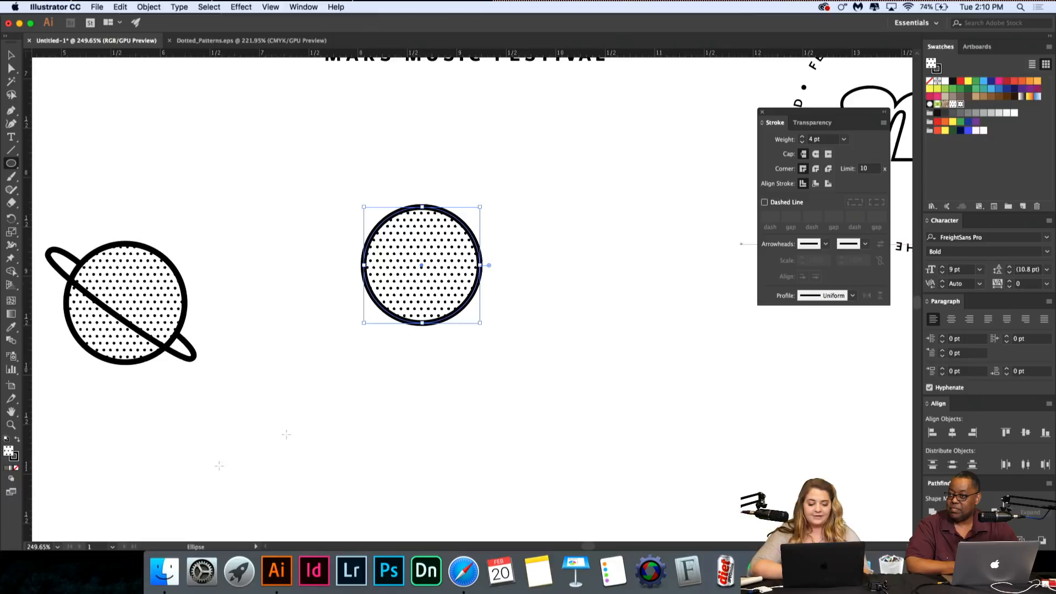
pyautogui.click(17, 468)
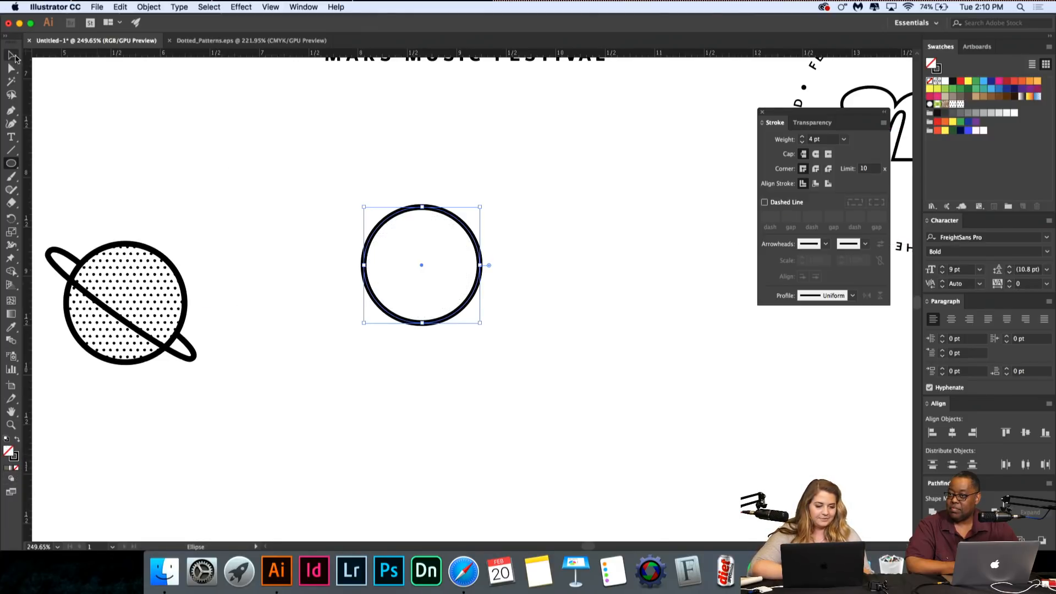
# Step: Scale the new unfilled circle down to about 1.1 in wide and deselect it
pyautogui.click(13, 55)
pyautogui.click(394, 286)
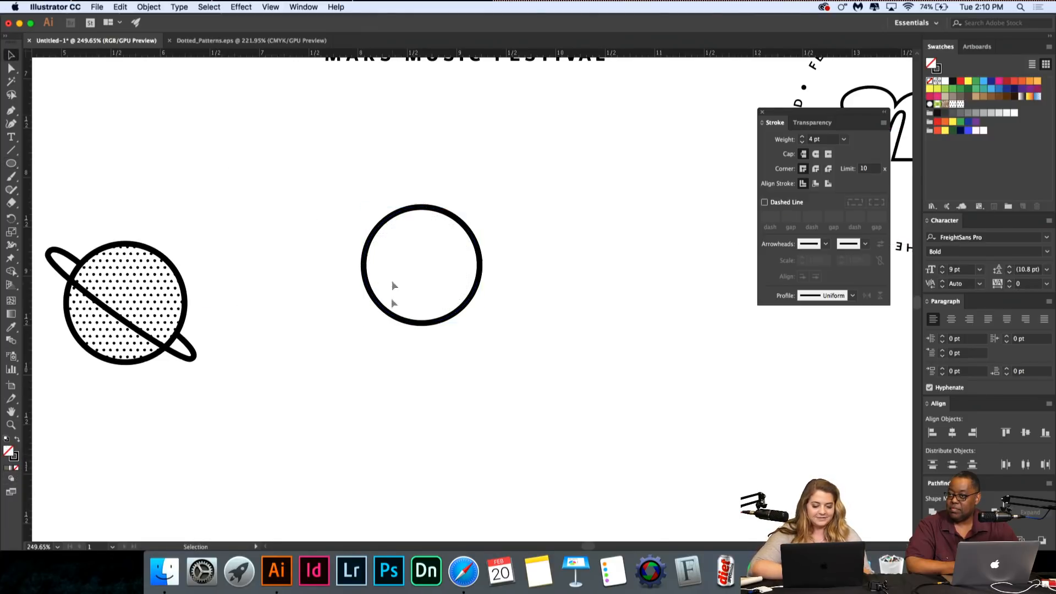
pyautogui.click(456, 314)
pyautogui.moveTo(478, 325); pyautogui.dragTo(473, 316)
pyautogui.click(536, 276)
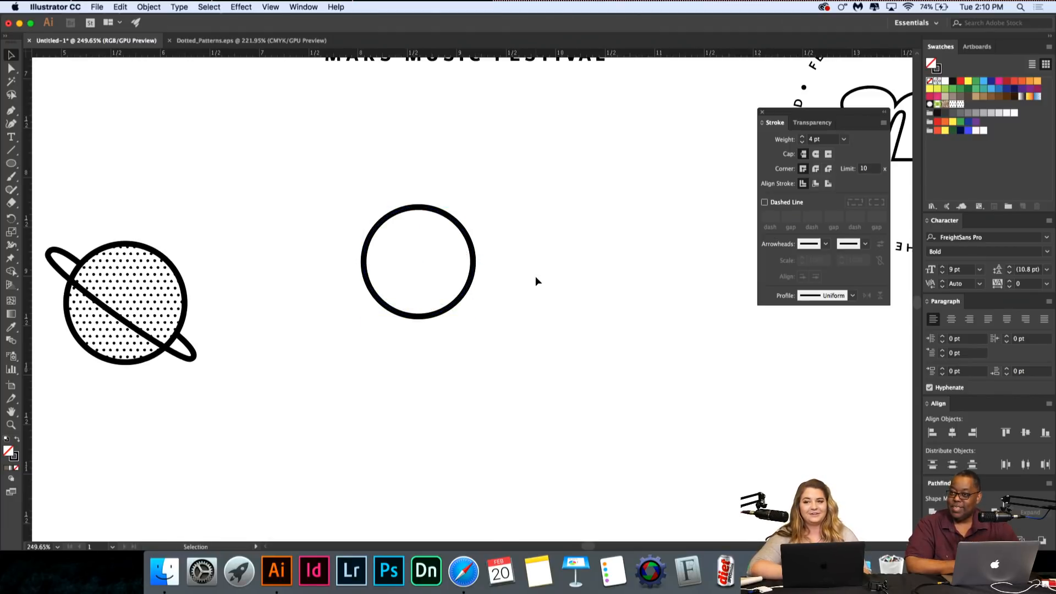
pyautogui.click(12, 110)
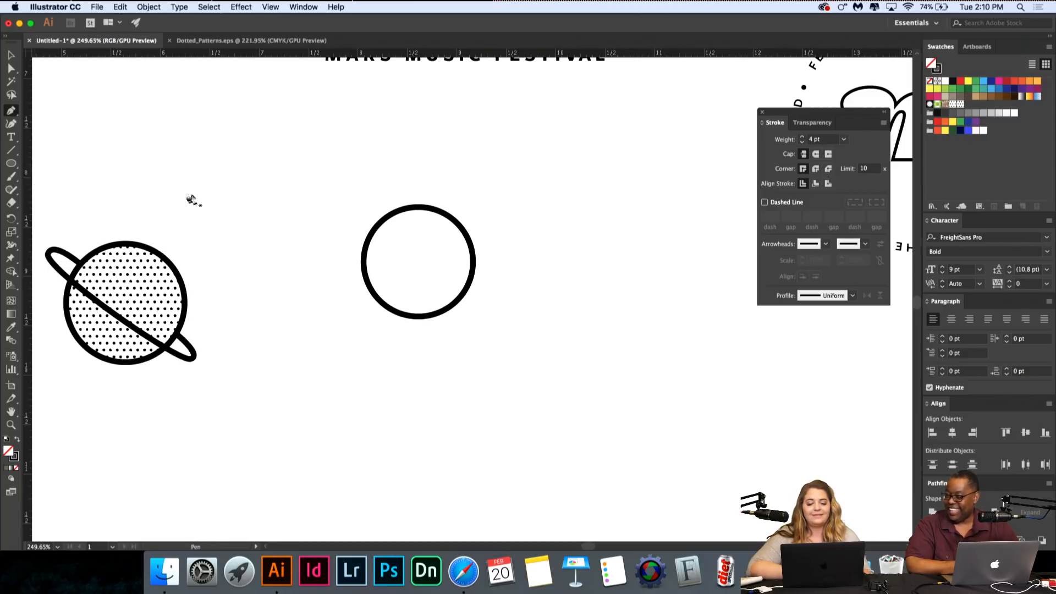
pyautogui.click(415, 186)
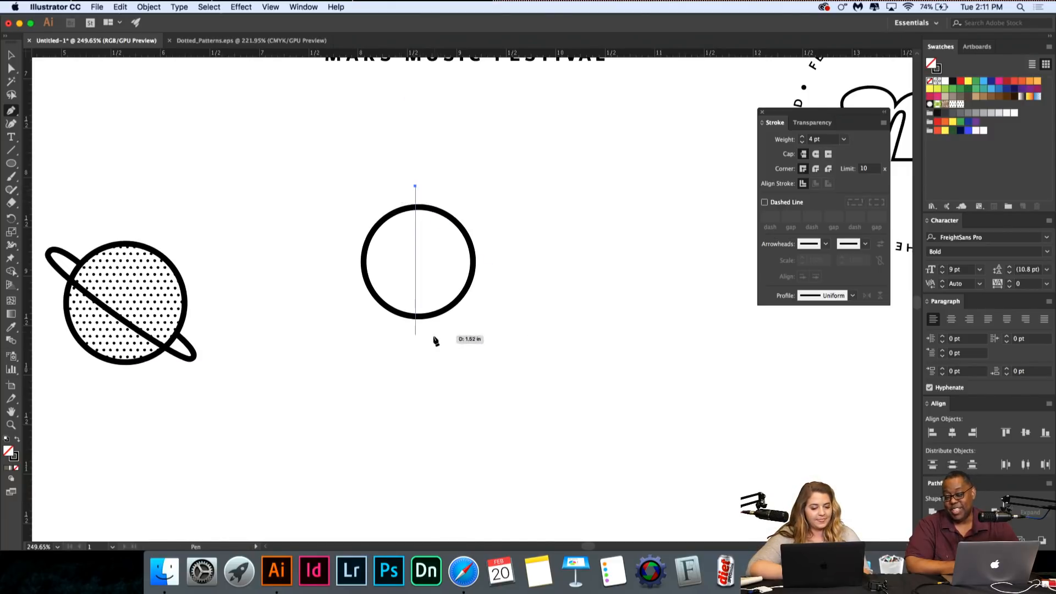
pyautogui.moveTo(416, 338); pyautogui.dragTo(362, 400)
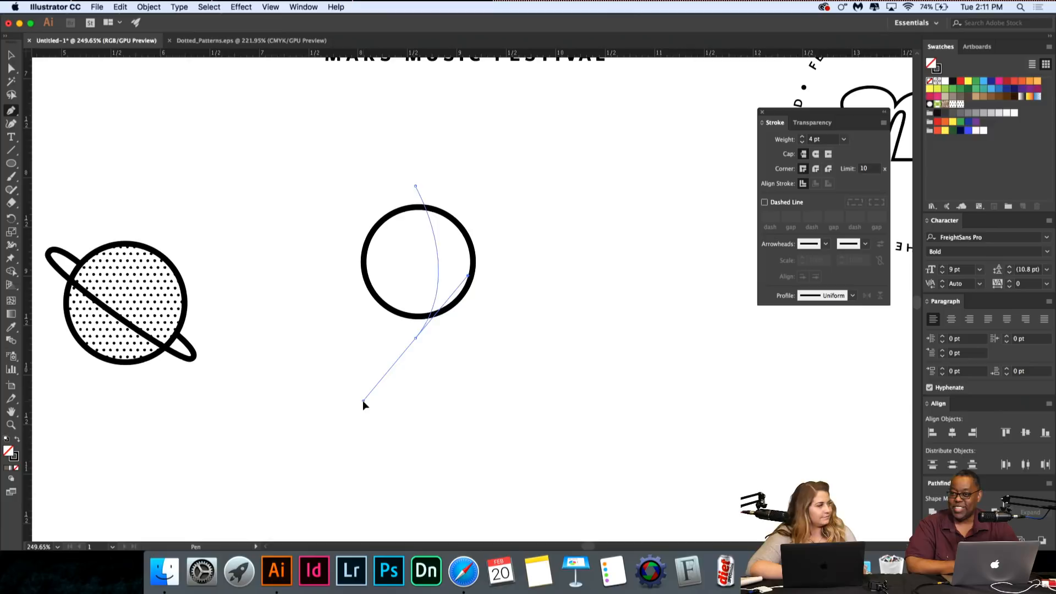
pyautogui.press('super+z')
pyautogui.press('super+z')
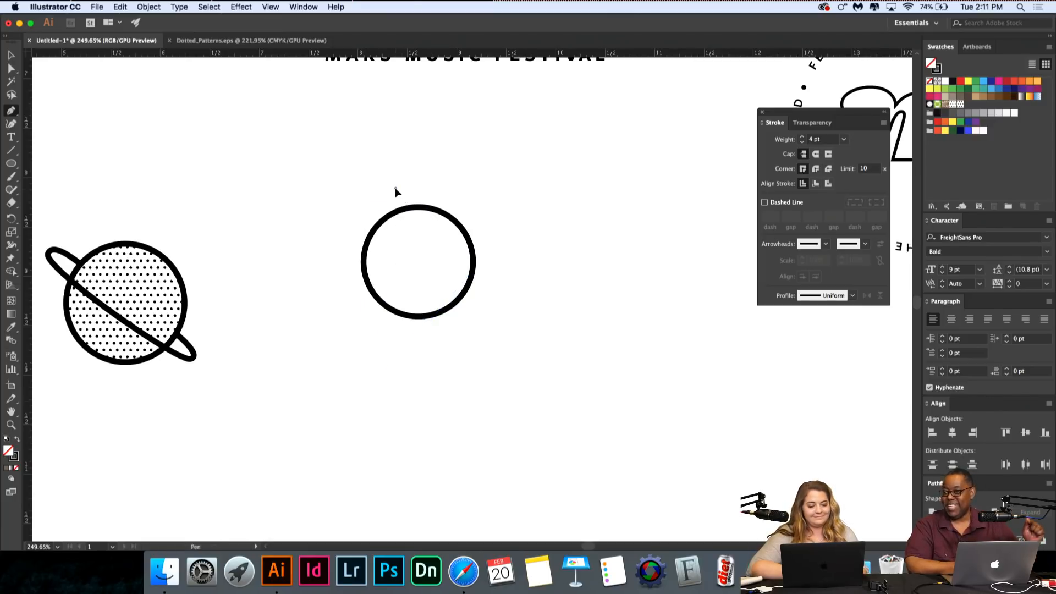
# Step: Draw a closed Pen tool shape over the unfilled circle's right part, with a curved edge crossing the circle from above to below
pyautogui.click(394, 188)
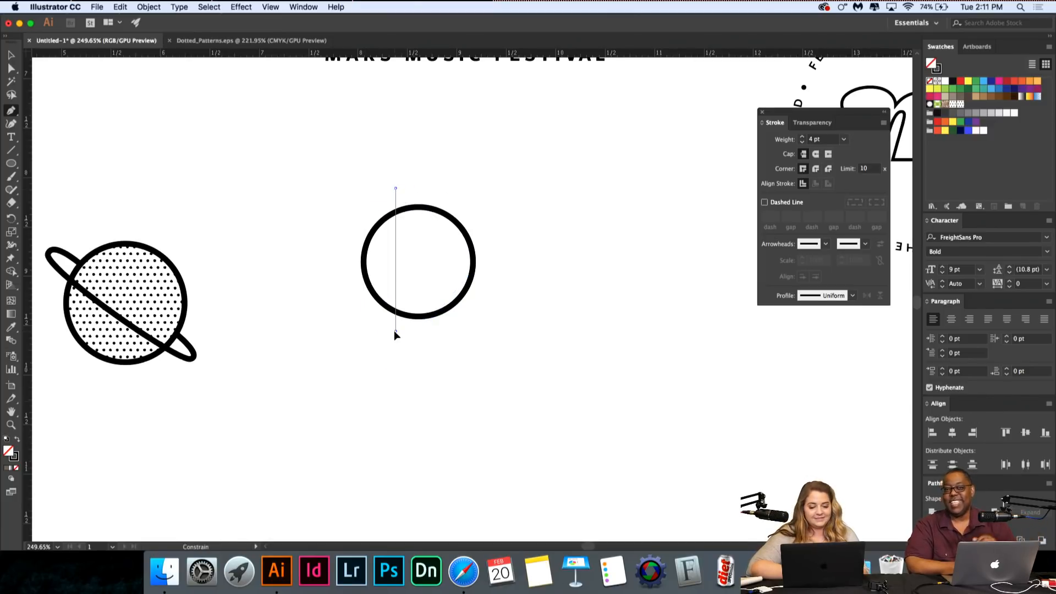
pyautogui.moveTo(395, 330); pyautogui.dragTo(349, 395)
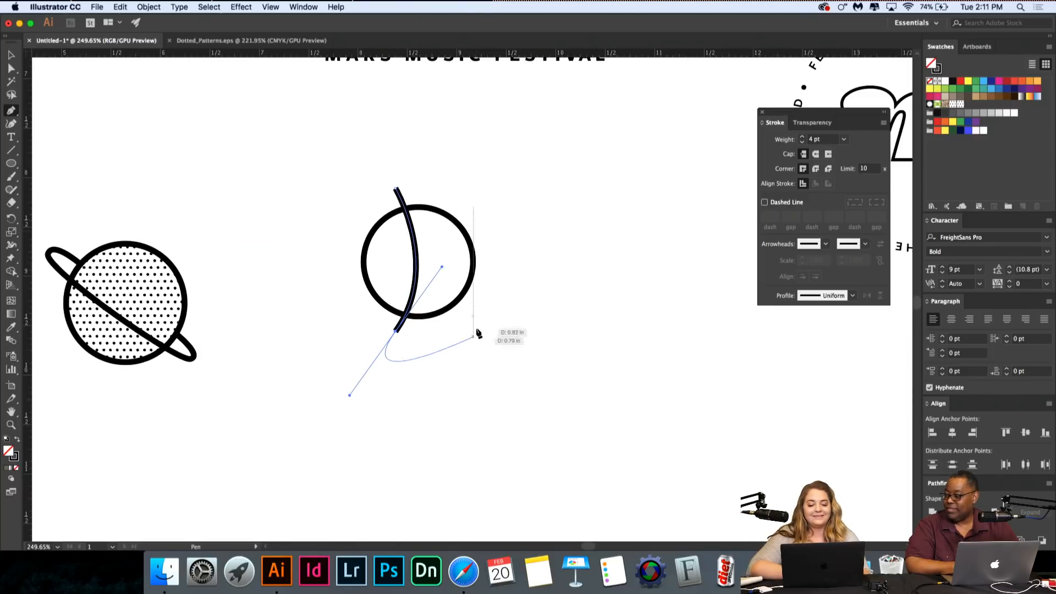
pyautogui.click(493, 325)
pyautogui.click(535, 206)
pyautogui.click(449, 172)
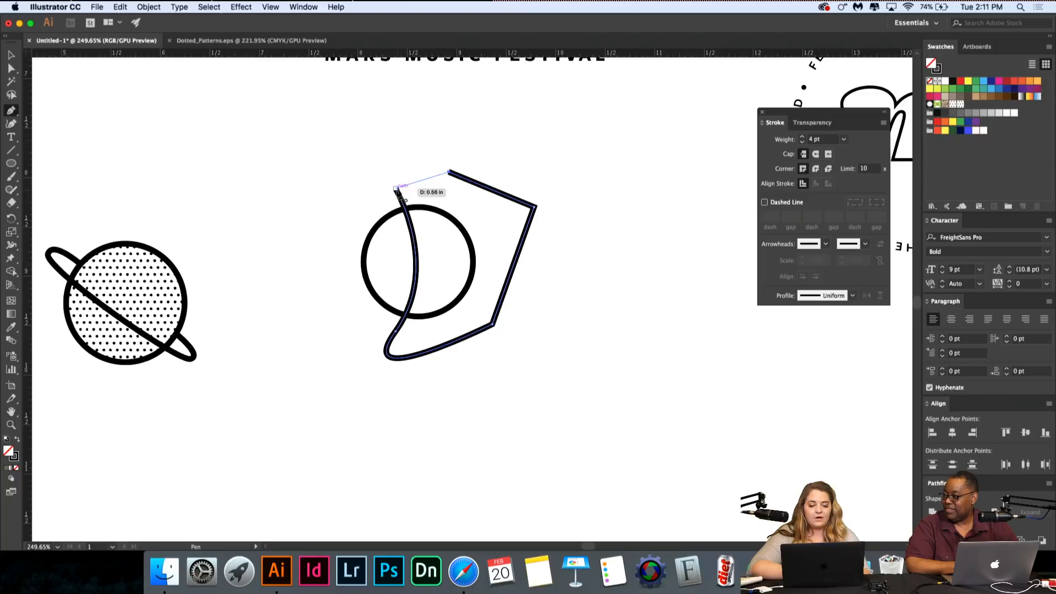
pyautogui.click(394, 188)
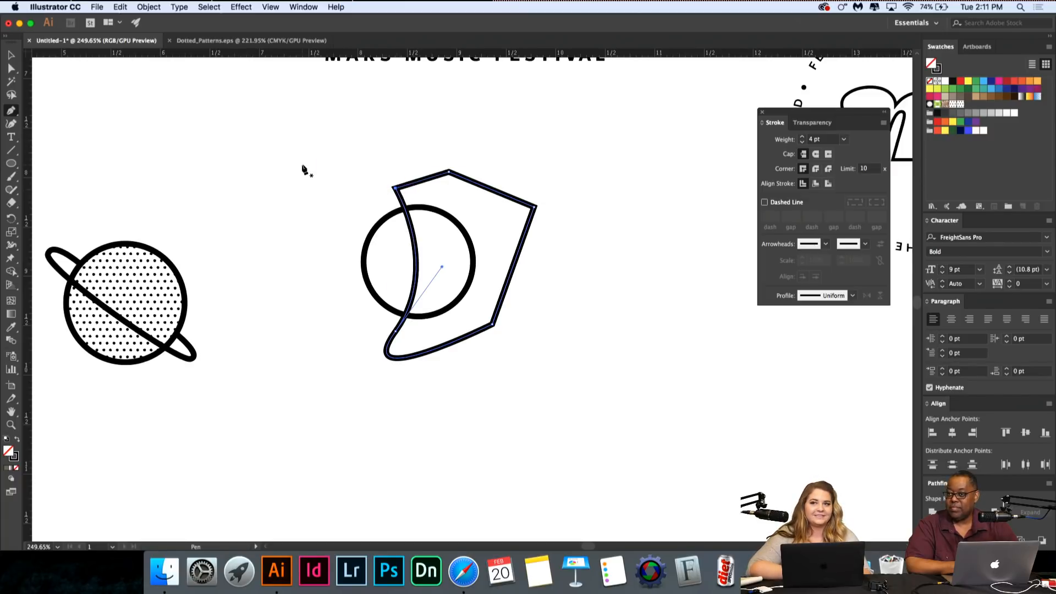
# Step: Subtract the pen shape from the circle with Pathfinder Minus Front, leaving a half-moon, and deselect it
pyautogui.click(11, 56)
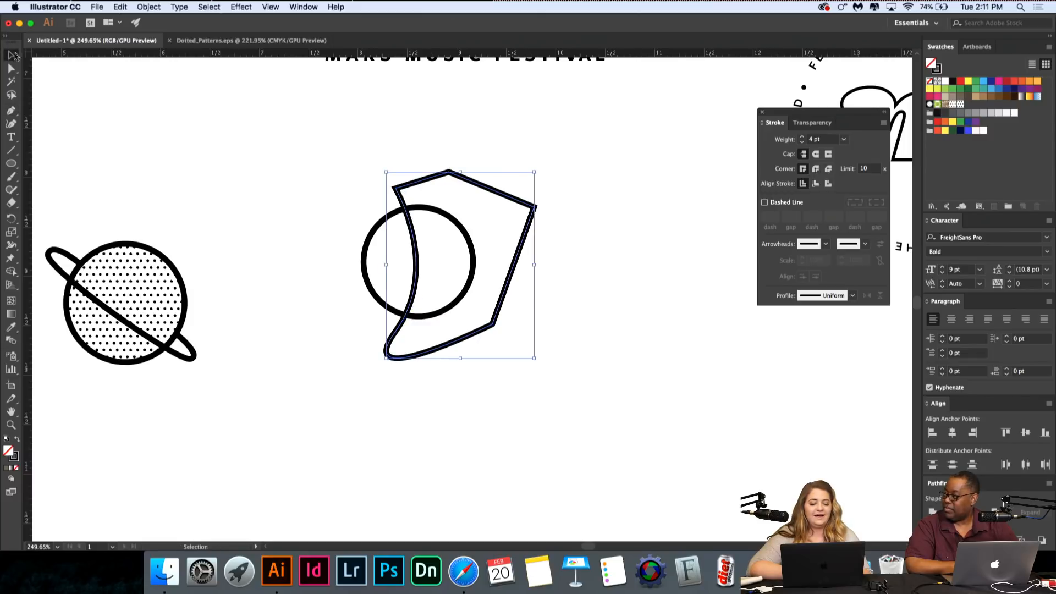
pyautogui.keyDown('shift'); pyautogui.click(367, 270); pyautogui.keyUp('shift')
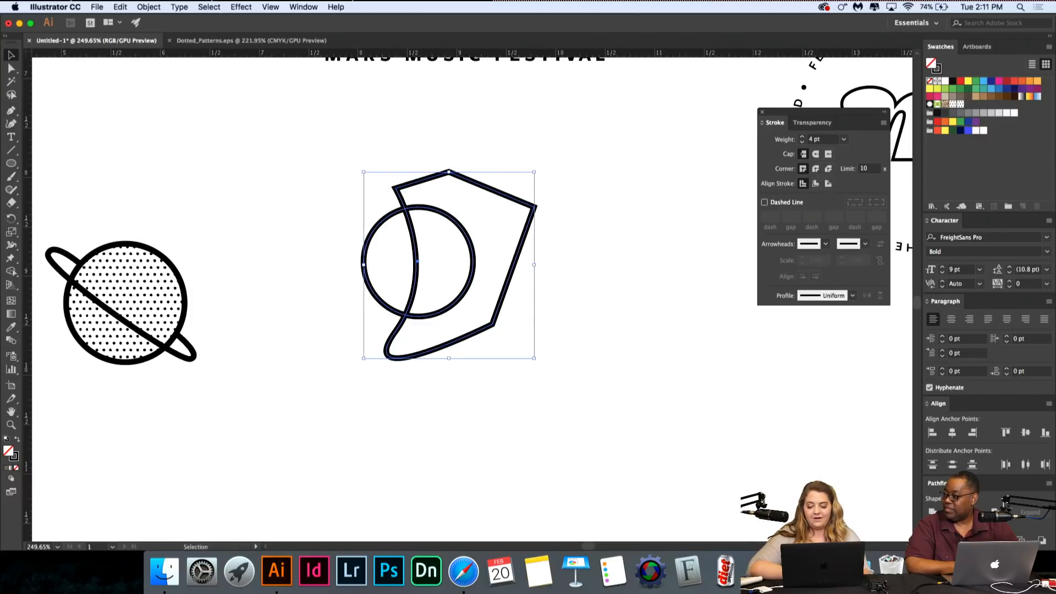
pyautogui.click(953, 512)
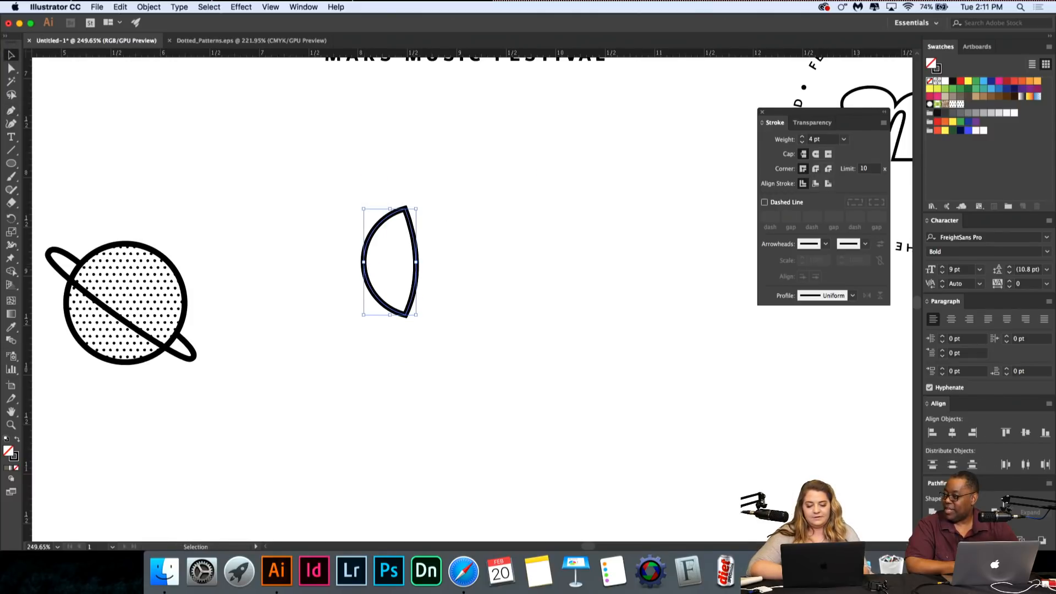
pyautogui.click(692, 427)
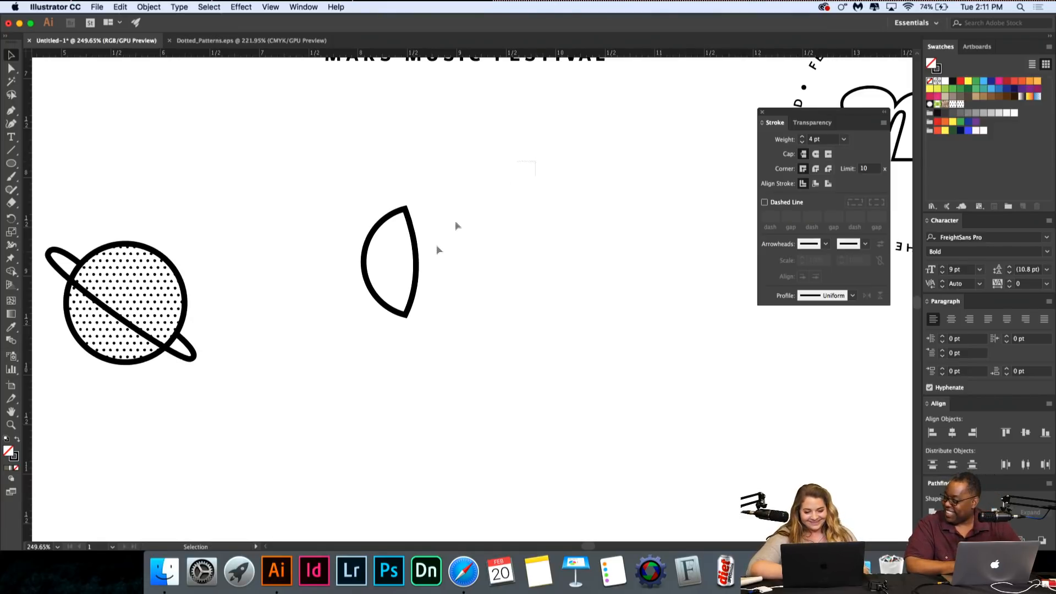
# Step: Give the half-moon's stroke a round cap and round join corners
pyautogui.click(405, 304)
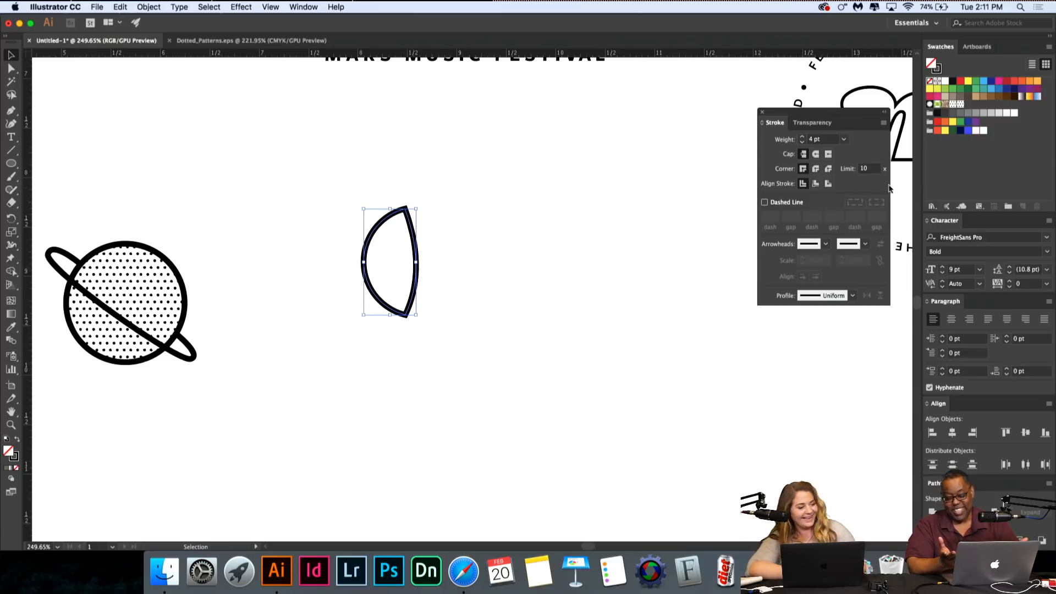
pyautogui.click(816, 153)
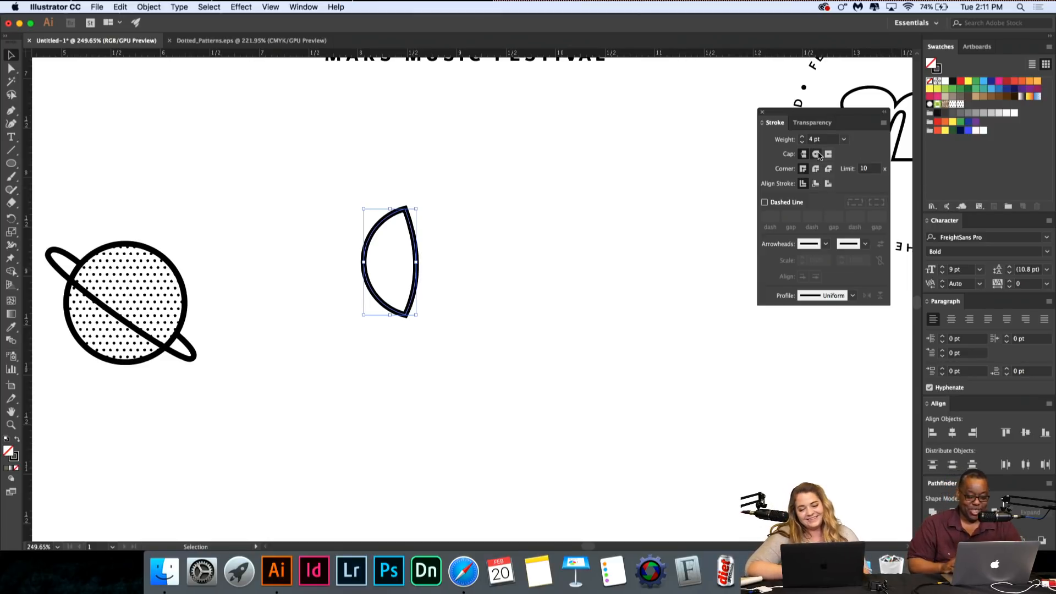
pyautogui.click(817, 169)
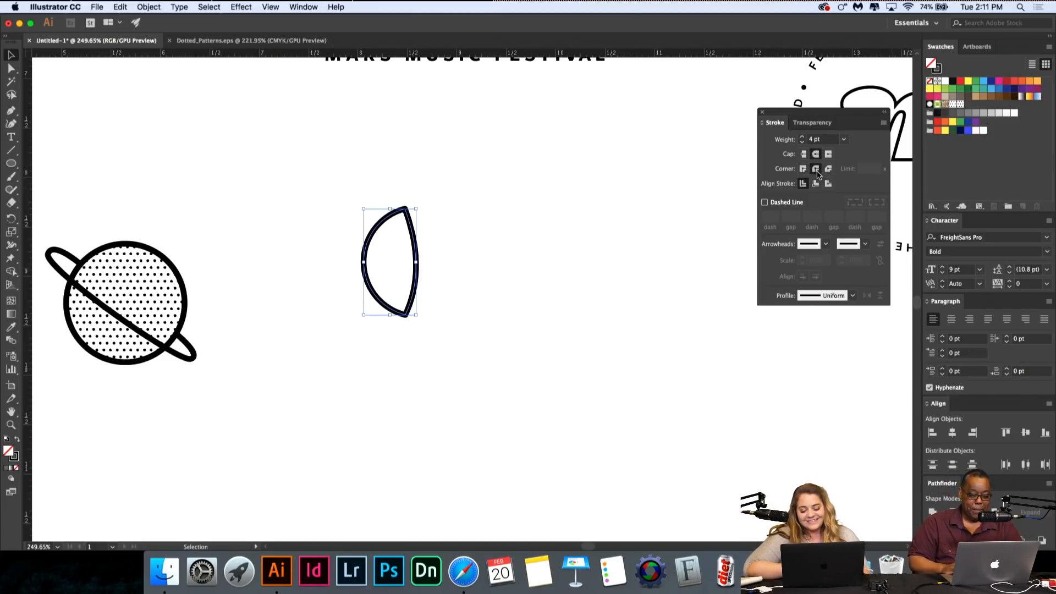
pyautogui.click(662, 245)
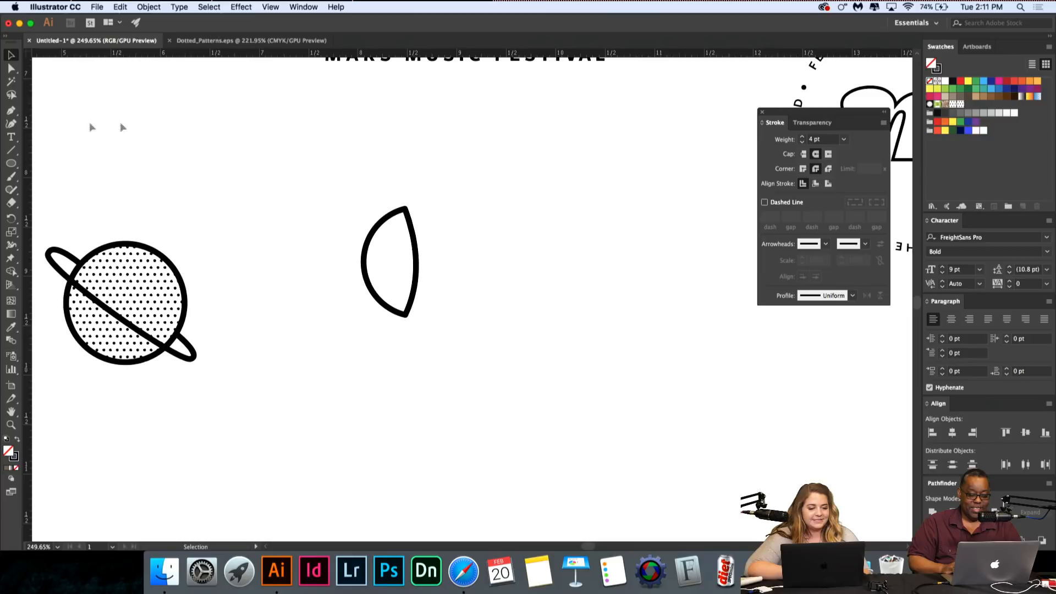
# Step: Draw a curved line with the Pen tool over the half-moon's right edge, extending past both tips
pyautogui.click(10, 110)
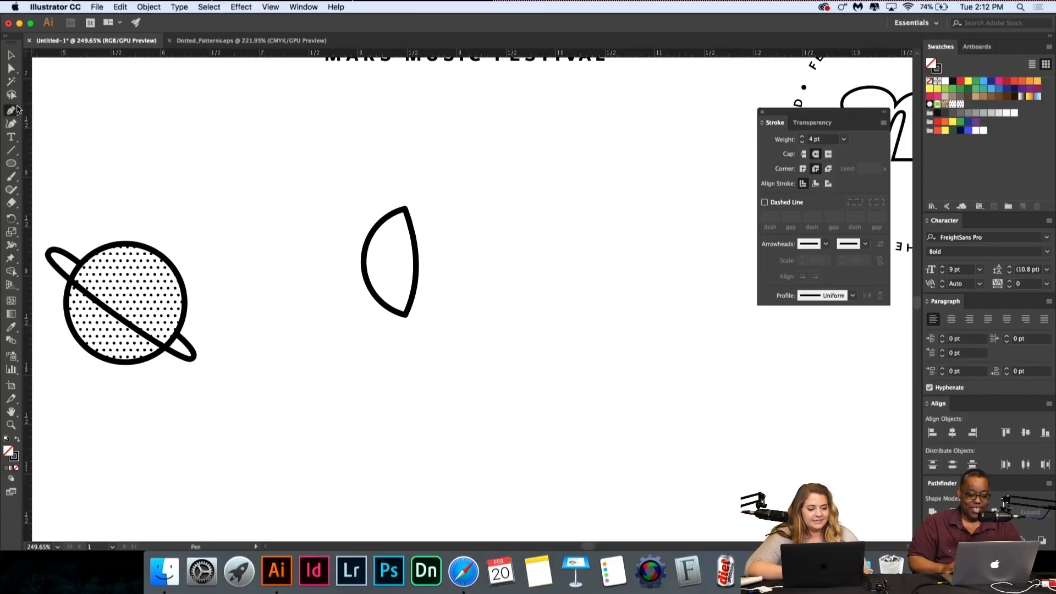
pyautogui.click(399, 191)
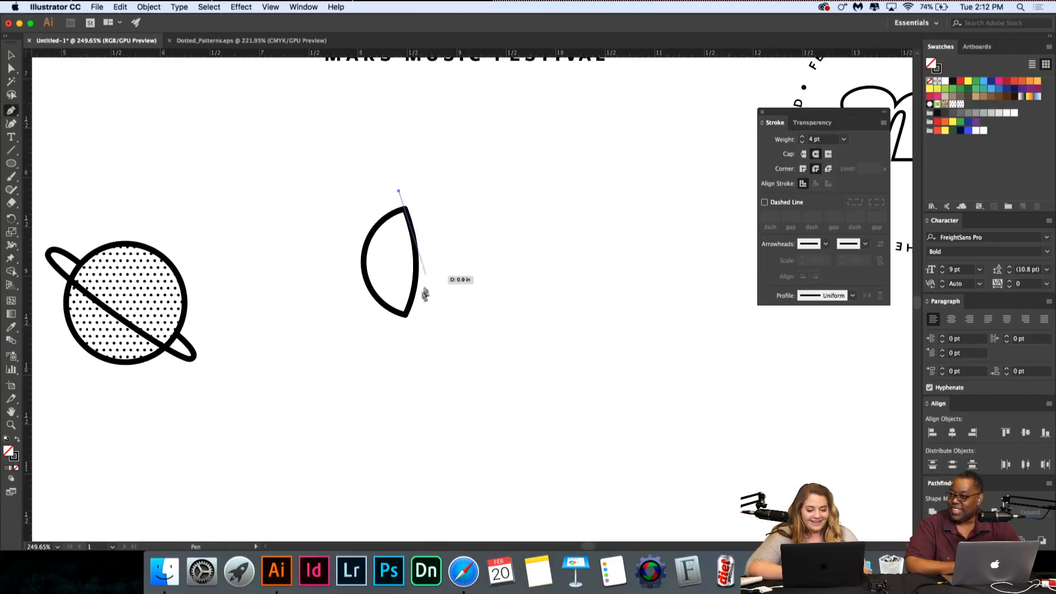
pyautogui.click(399, 324)
pyautogui.press('super+z')
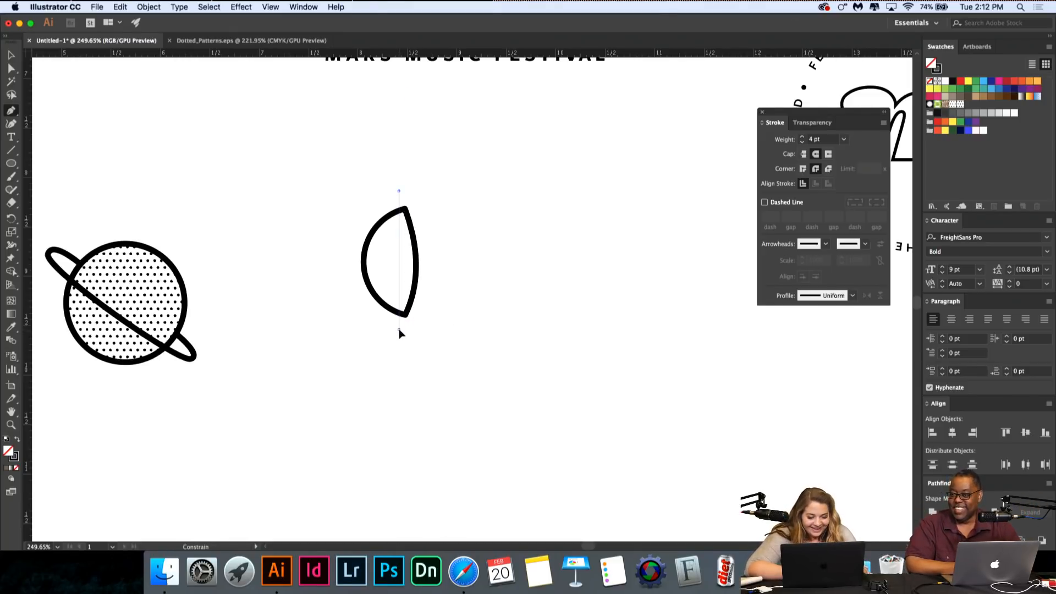
pyautogui.moveTo(398, 329); pyautogui.dragTo(361, 395)
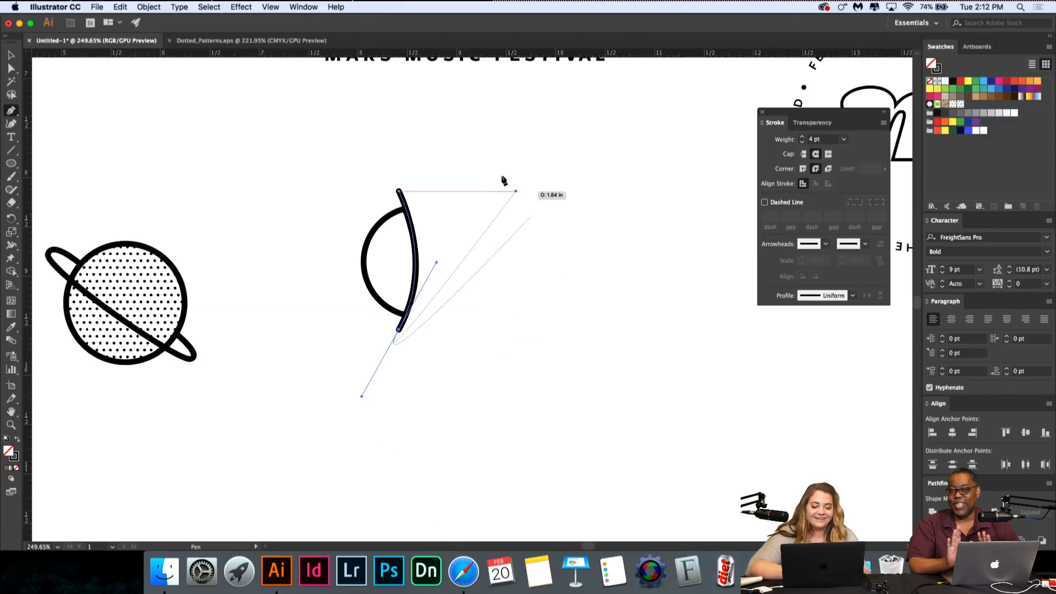
pyautogui.click(11, 56)
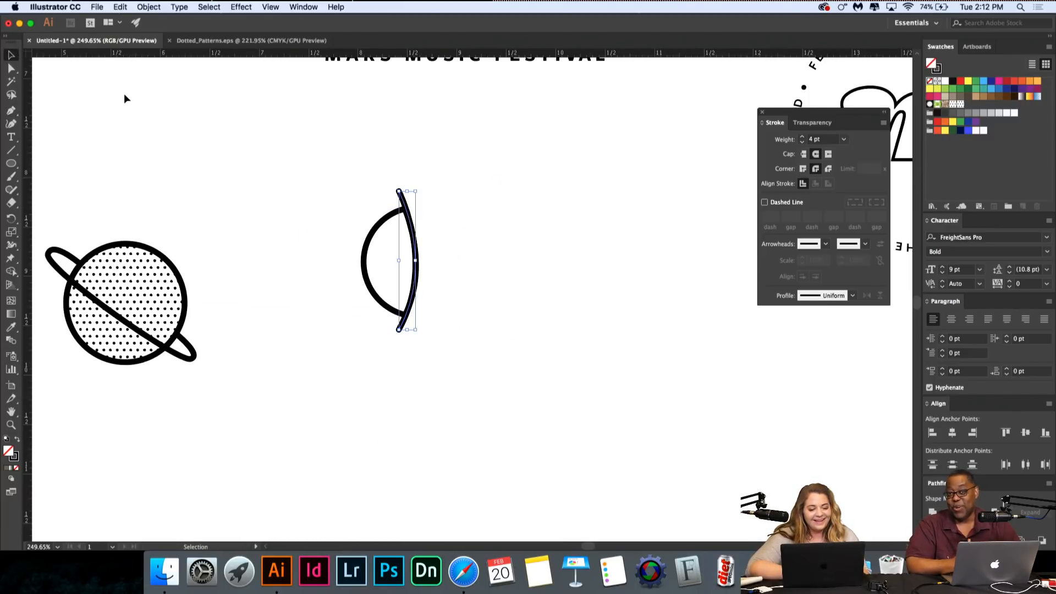
pyautogui.click(124, 95)
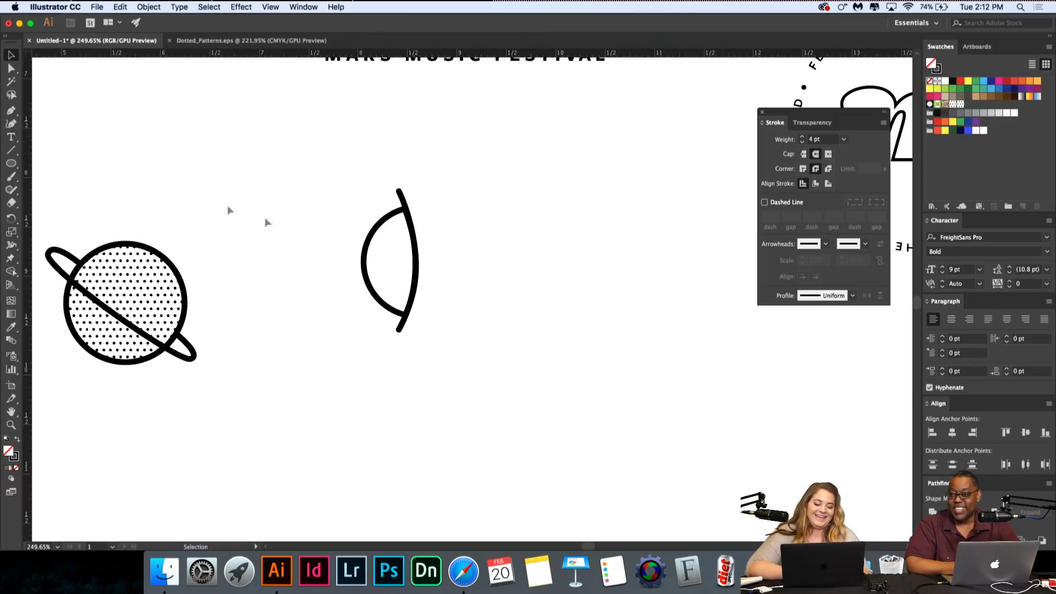
# Step: Align the curved line and the half-moon to their common vertical center
pyautogui.hscroll(-5, 324, 182)
pyautogui.moveTo(477, 178); pyautogui.dragTo(633, 324)
pyautogui.click(1027, 432)
pyautogui.click(733, 379)
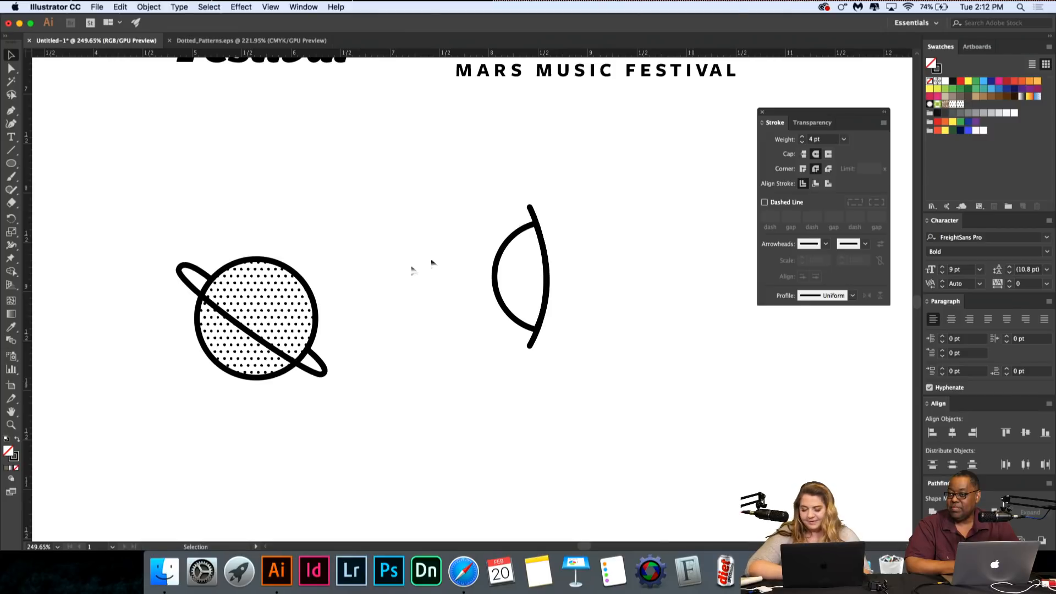
# Step: Try to shift the curved line downward along the half-moon's edge, and remove the line
pyautogui.rightClick(544, 245)
pyautogui.click(544, 245)
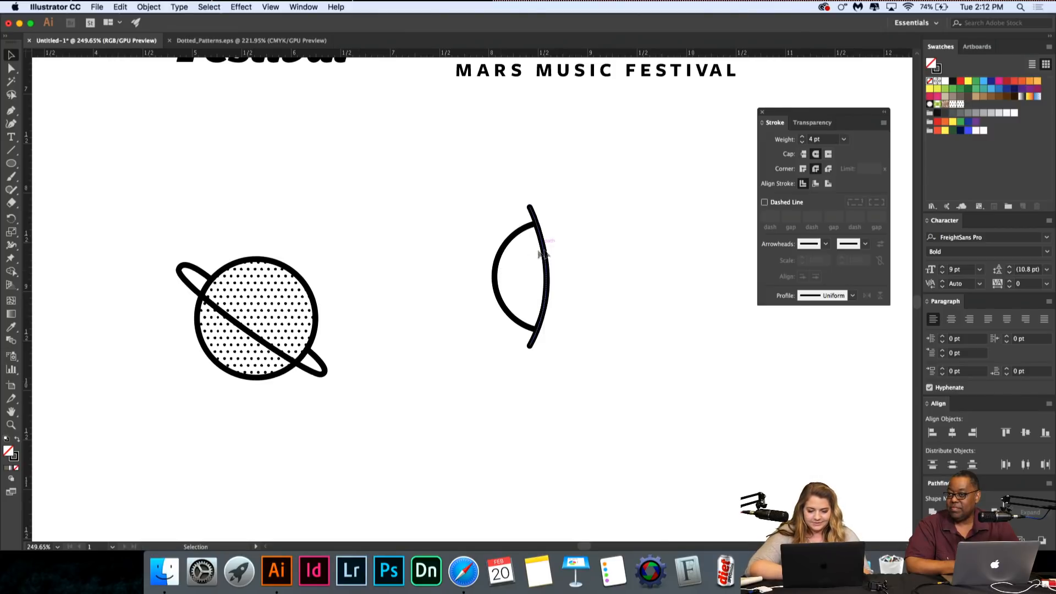
pyautogui.moveTo(544, 245); pyautogui.dragTo(543, 281)
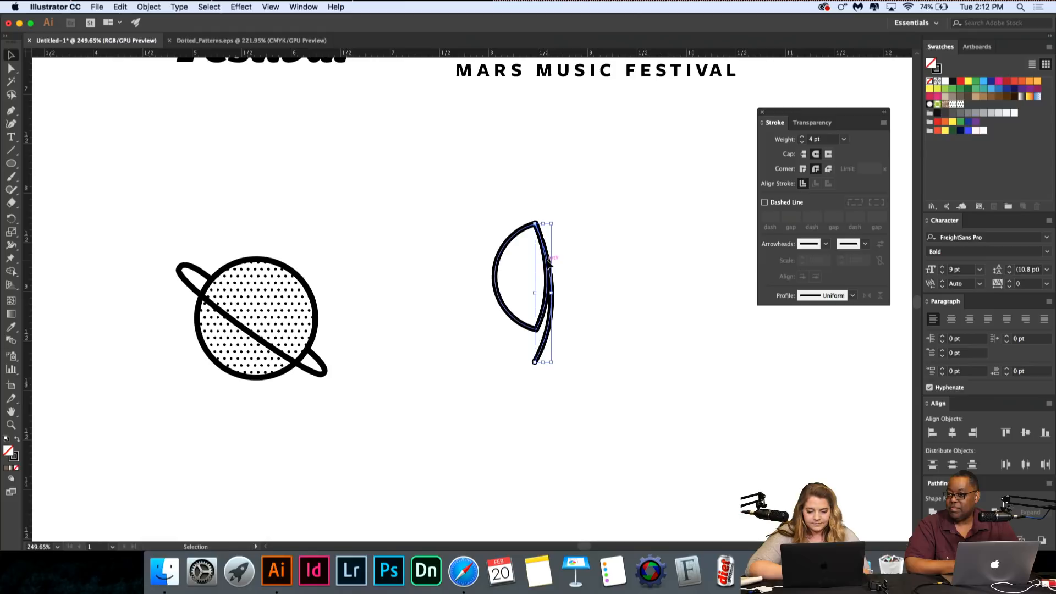
pyautogui.click(581, 240)
pyautogui.press('super+z')
pyautogui.press('super+z')
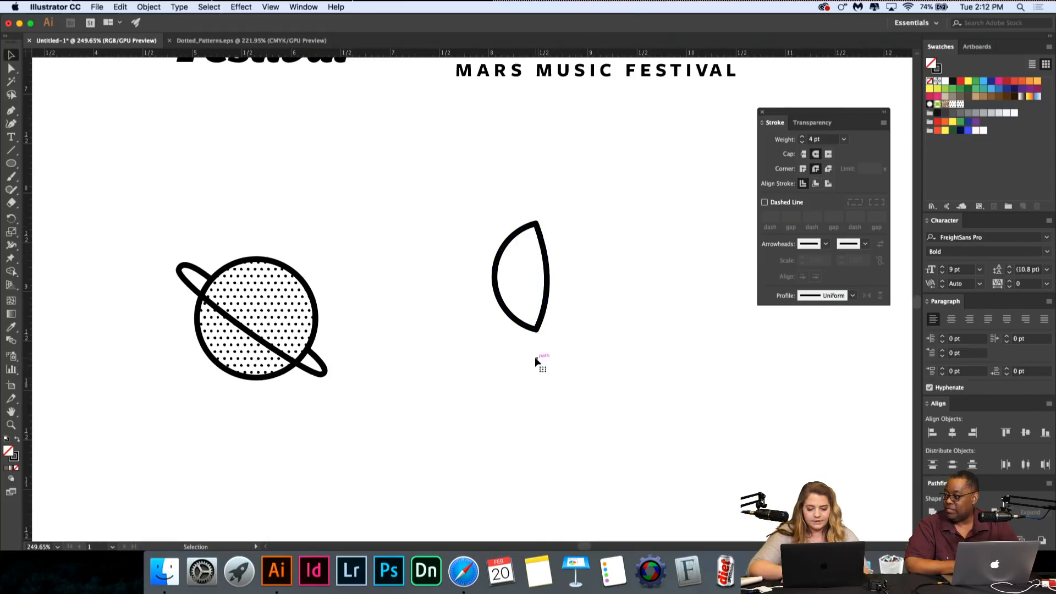
# Step: Draw a short curved highlight line inside the half-moon, following its upper-left edge, with the Pen tool
pyautogui.click(12, 110)
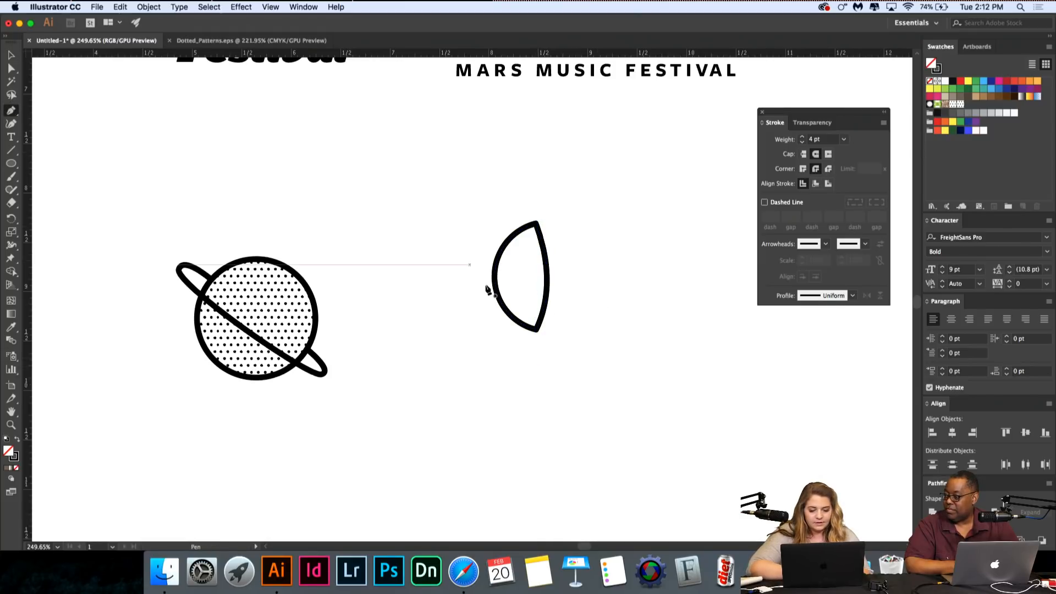
pyautogui.click(521, 241)
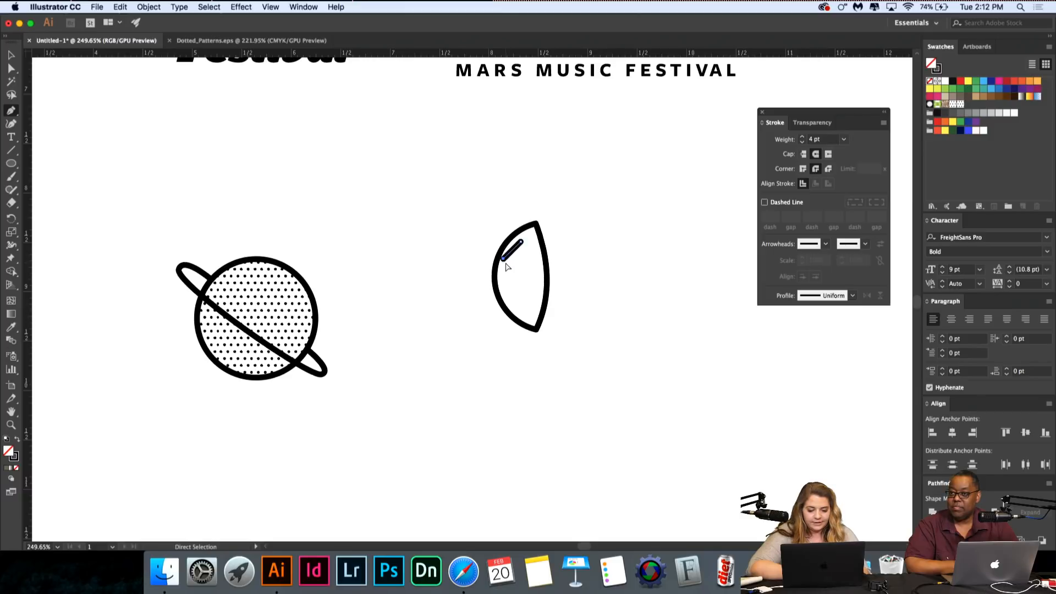
pyautogui.click(506, 265)
pyautogui.click(500, 279)
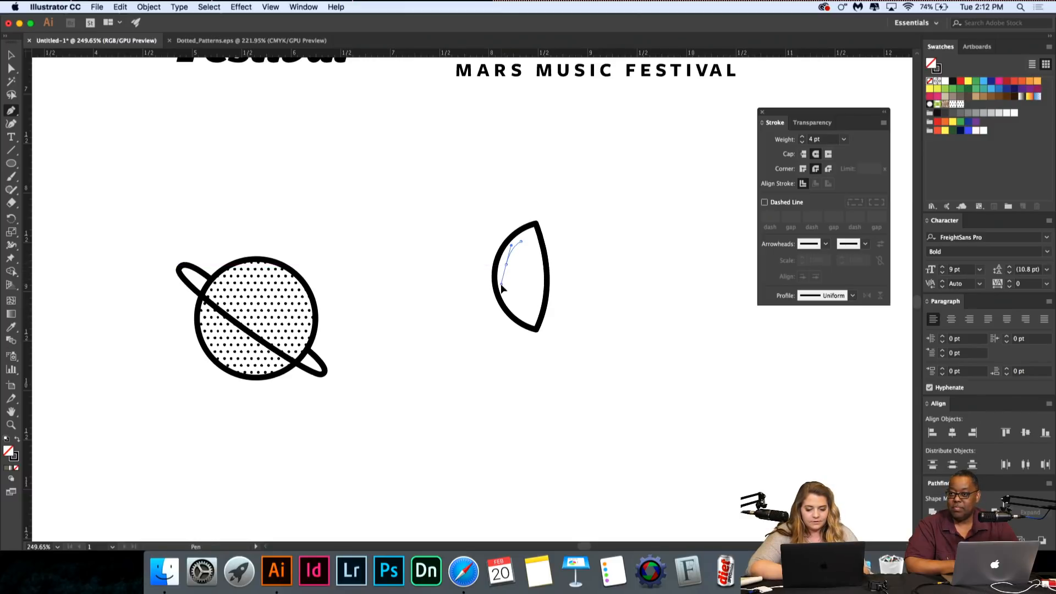
pyautogui.click(11, 55)
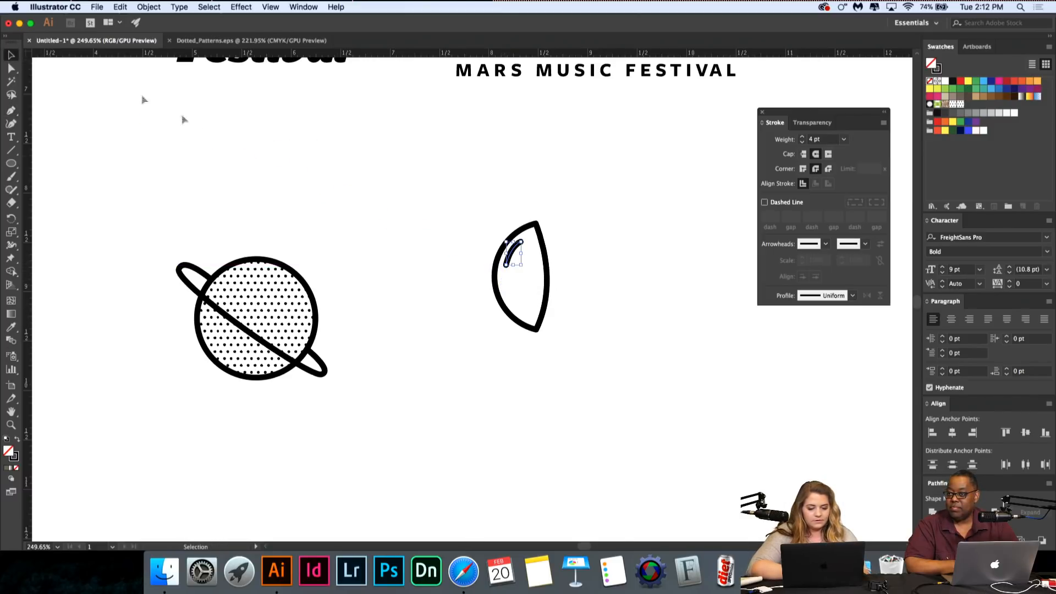
pyautogui.click(452, 243)
# Step: Try to draw a curved segment outward from the half-moon's upper tip with the Pen tool
pyautogui.scroll(3, 452, 243)
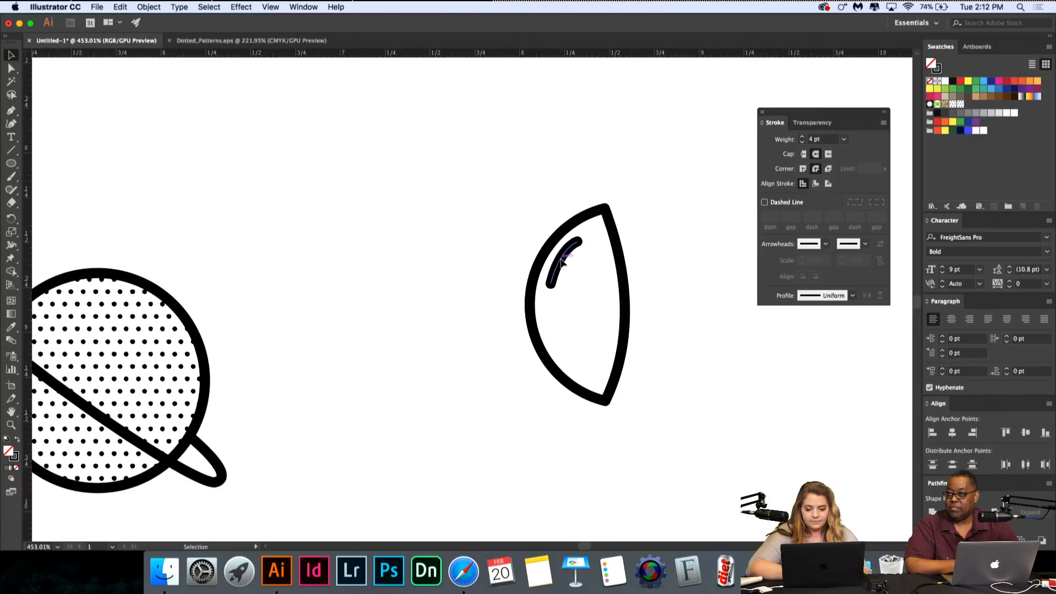
pyautogui.scroll(-5, 467, 209)
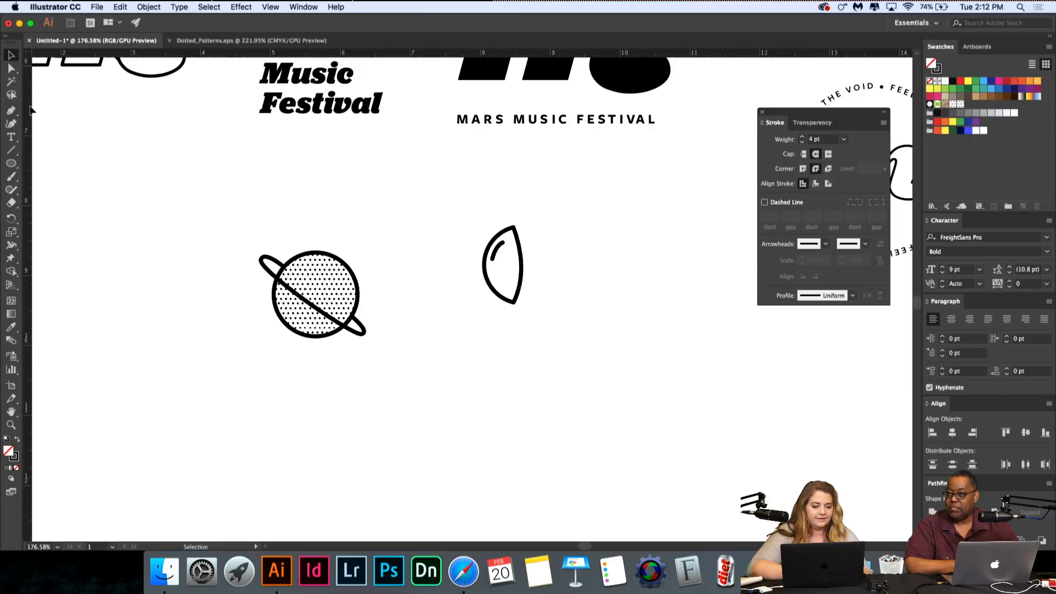
pyautogui.click(10, 110)
pyautogui.scroll(3, 586, 269)
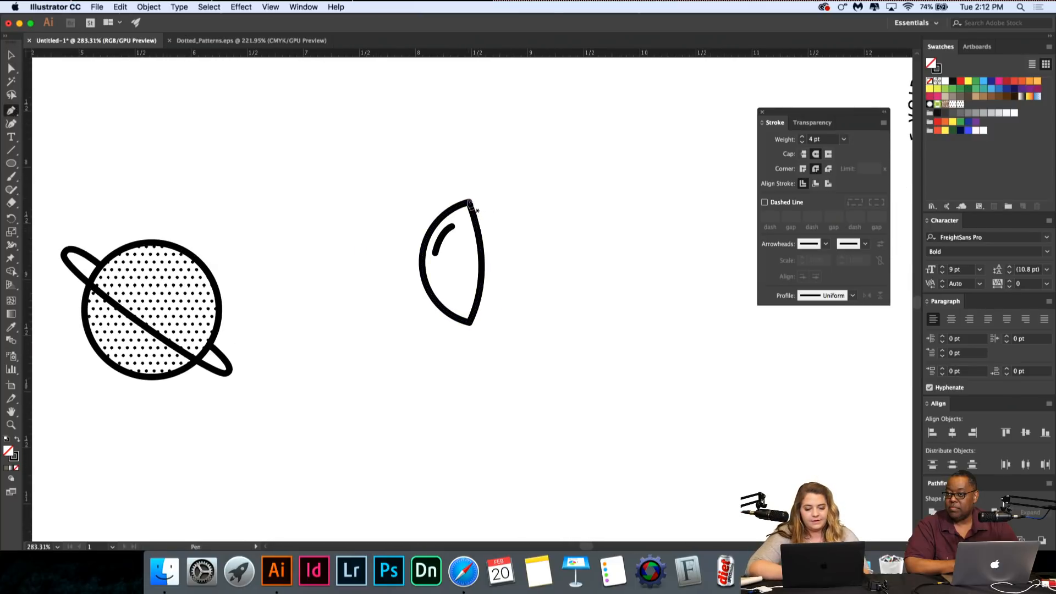
pyautogui.click(469, 203)
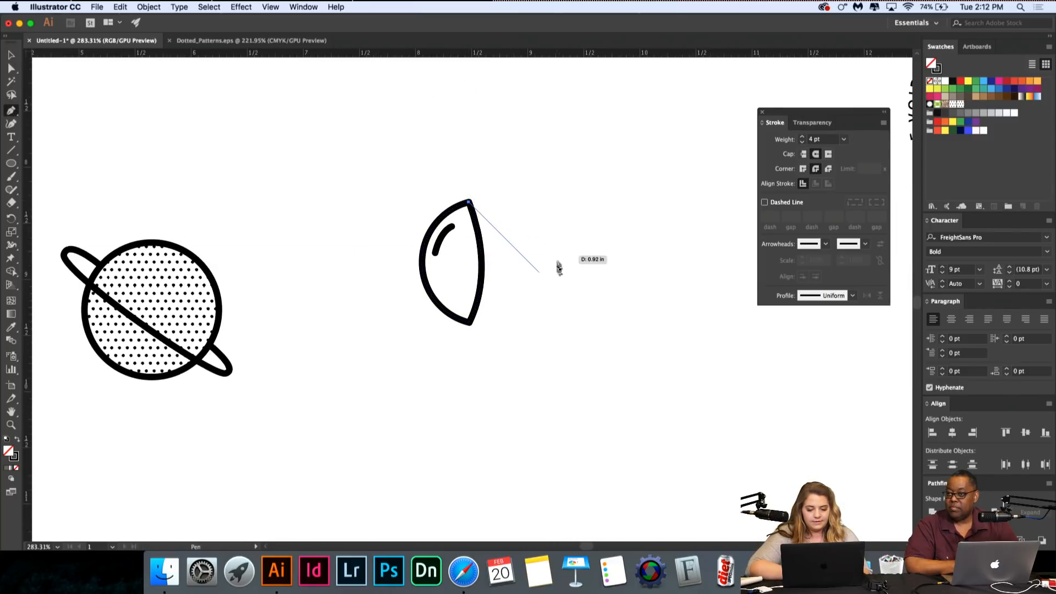
pyautogui.moveTo(554, 285); pyautogui.dragTo(558, 408)
pyautogui.press('super+z')
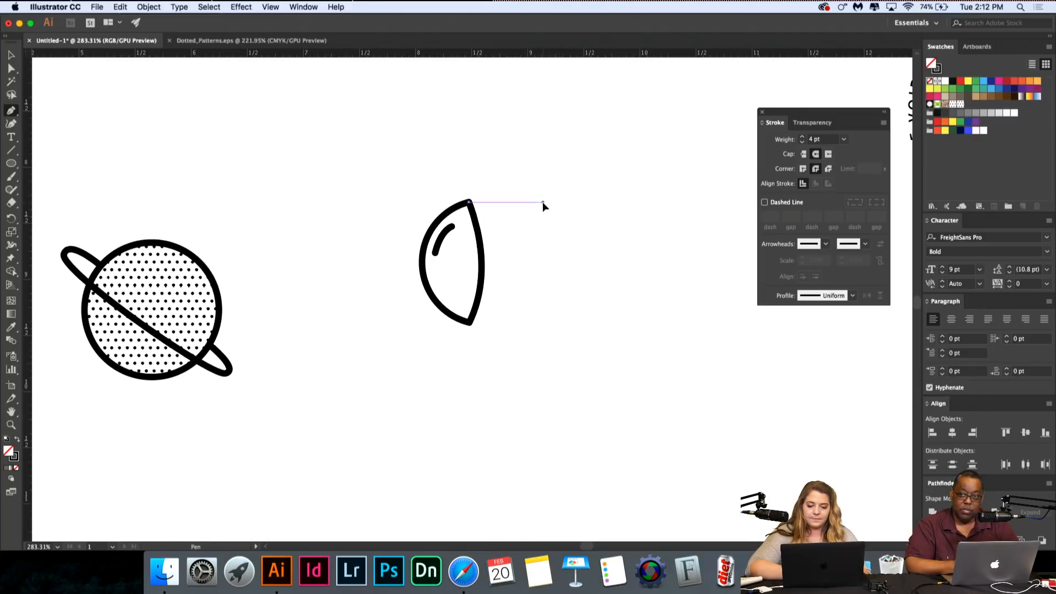
pyautogui.moveTo(543, 203); pyautogui.dragTo(577, 237)
pyautogui.press('super+z')
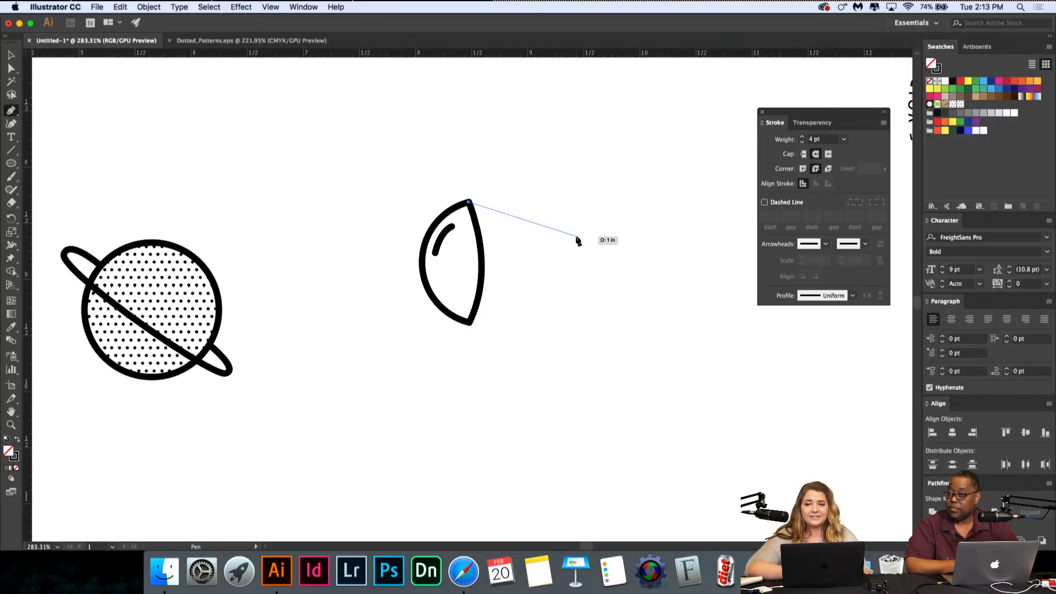
pyautogui.click(7, 57)
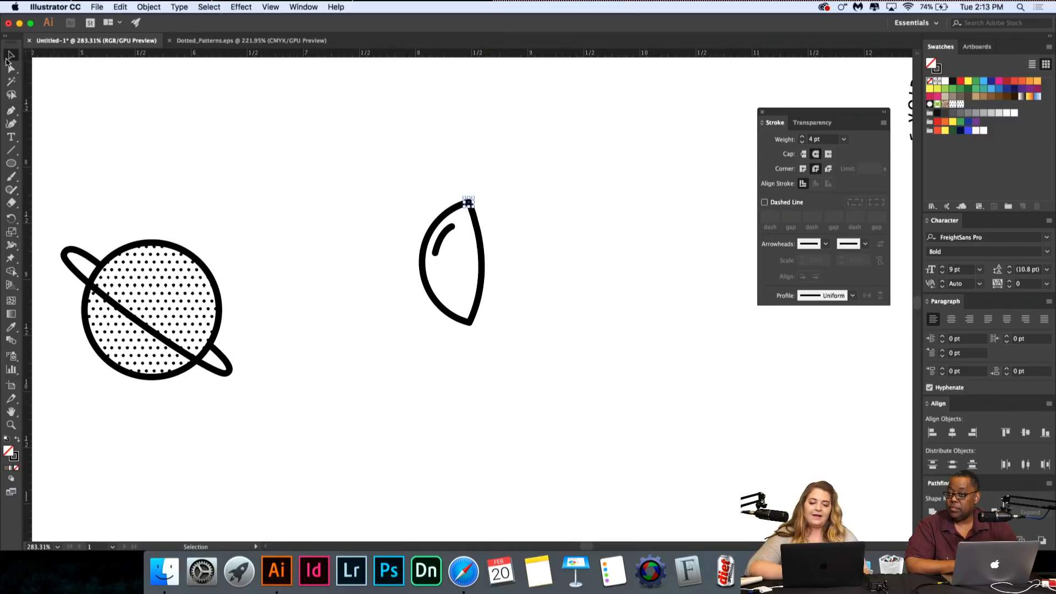
# Step: Try several arcs from the half-moon's upper tip out to its right side with the Pen tool, undoing each one
pyautogui.click(17, 110)
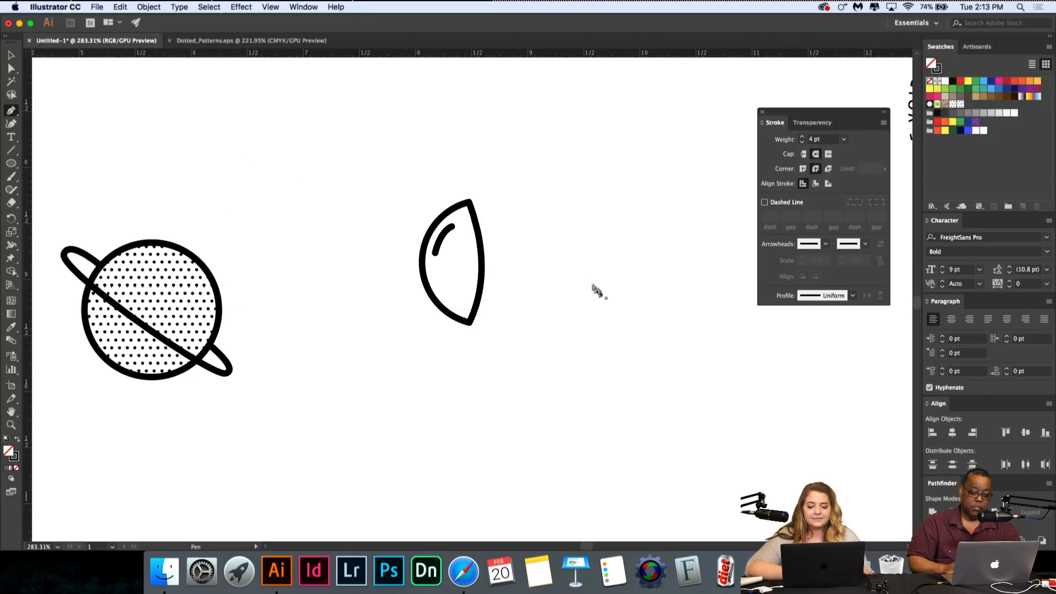
pyautogui.click(469, 201)
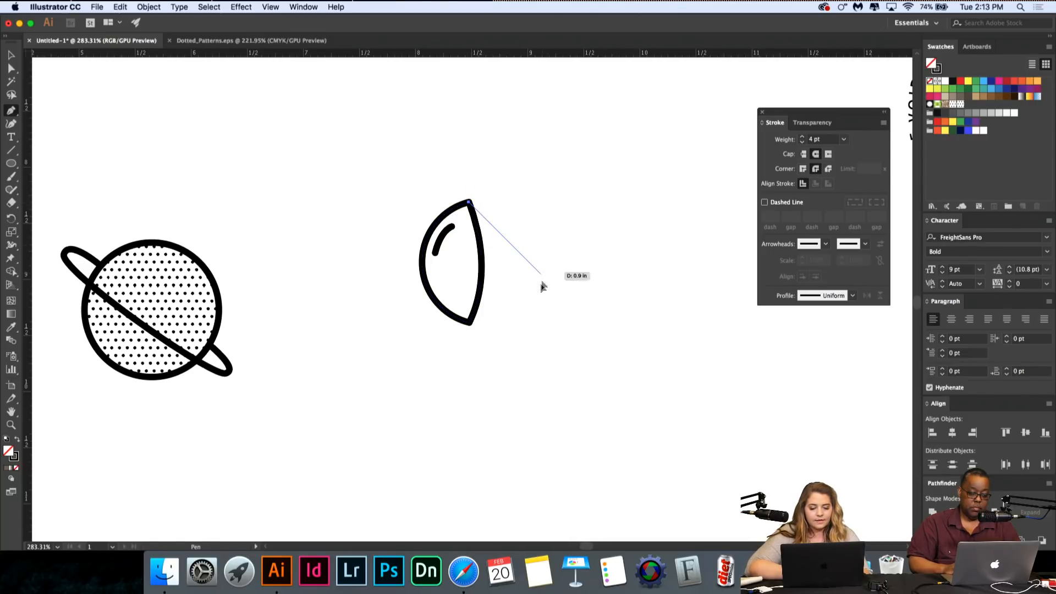
pyautogui.moveTo(541, 274); pyautogui.dragTo(553, 377)
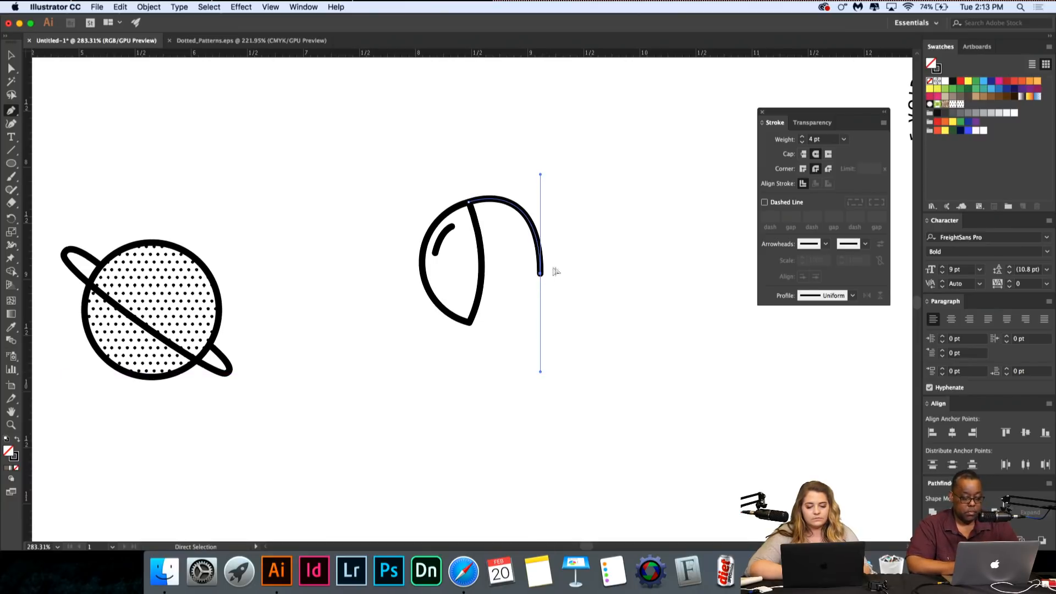
pyautogui.press('super+z')
pyautogui.moveTo(565, 202); pyautogui.dragTo(566, 297)
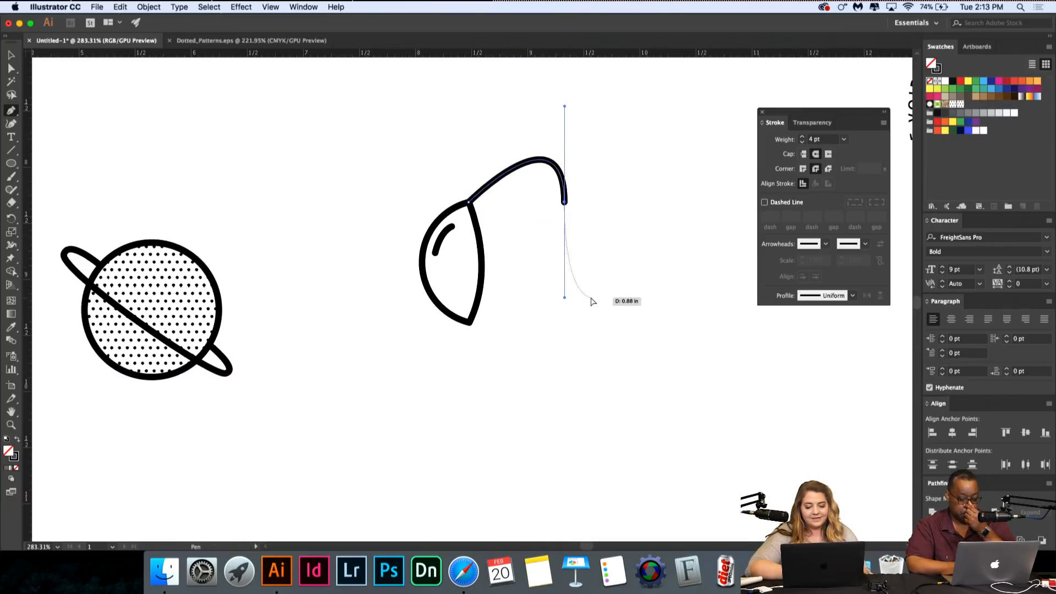
pyautogui.press('super+z')
pyautogui.moveTo(570, 253); pyautogui.dragTo(615, 355)
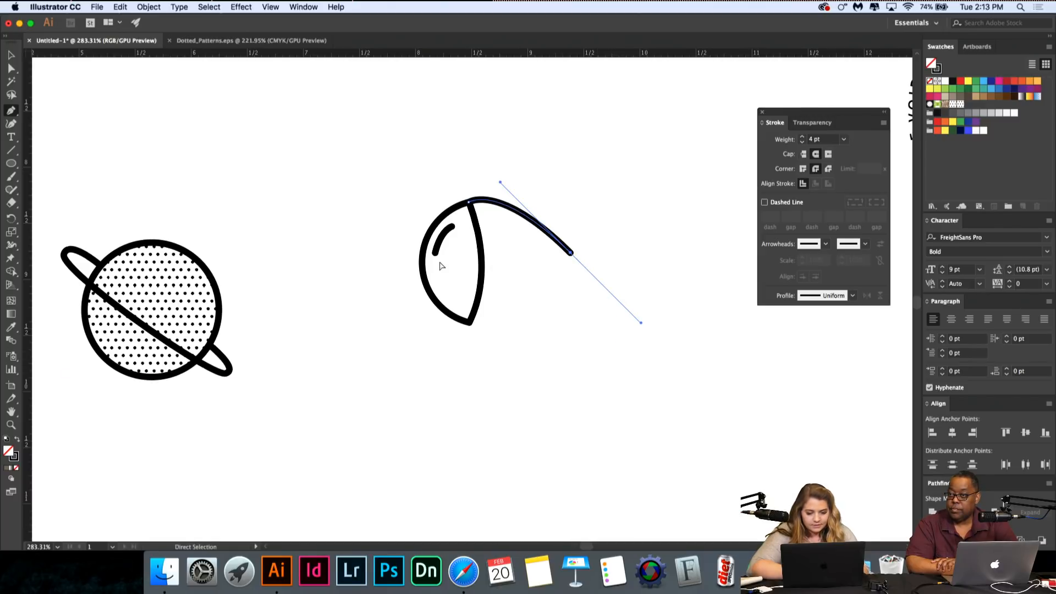
pyautogui.press('super+z')
pyautogui.click(10, 57)
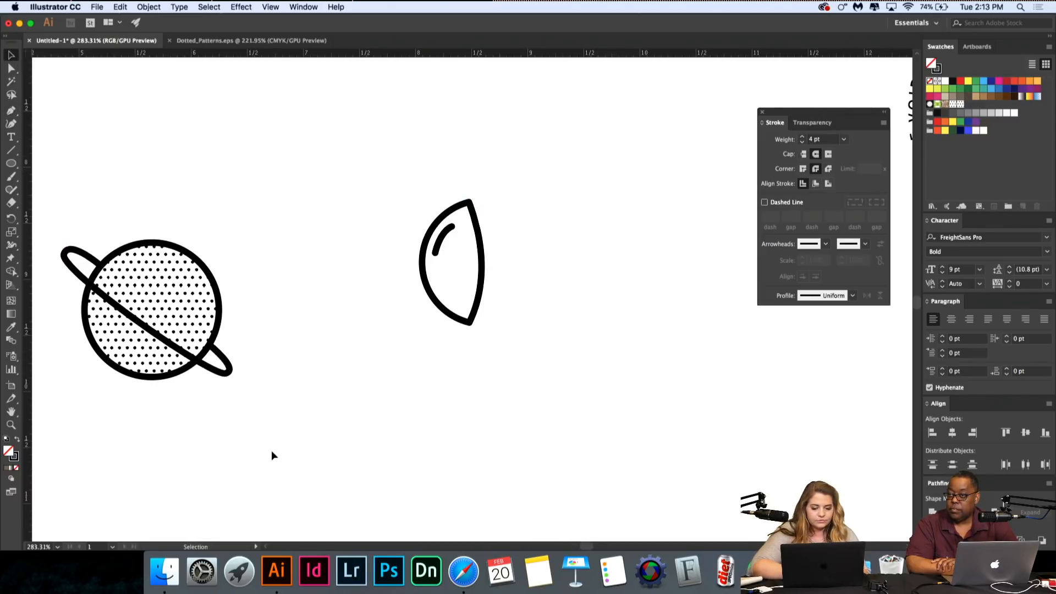
# Step: Try a flipped copy of the half-moon outline as the planet's right half, and delete the copy
pyautogui.click(462, 322)
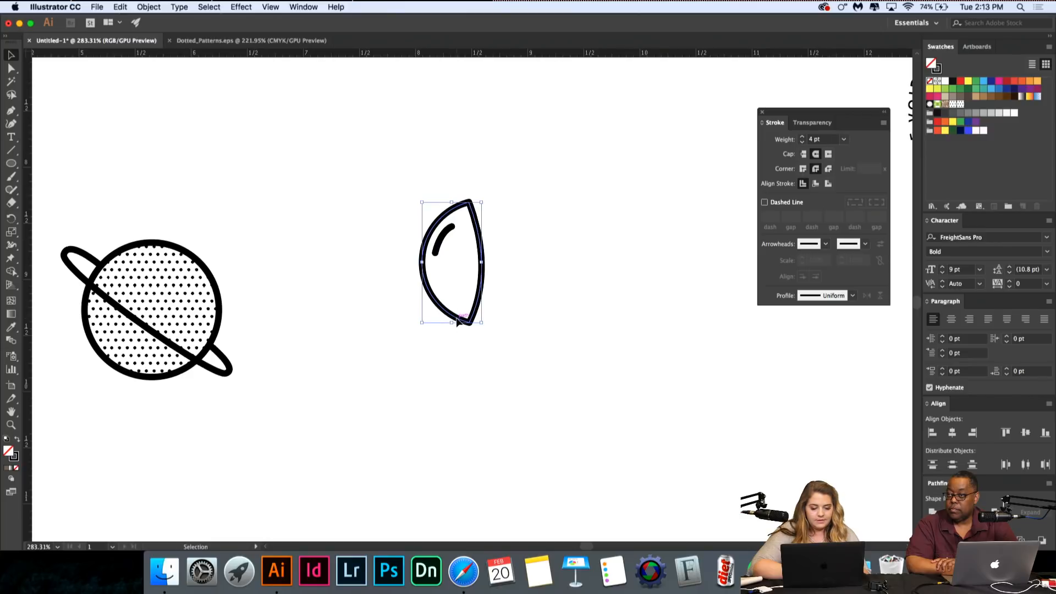
pyautogui.moveTo(461, 322); pyautogui.dragTo(404, 275)
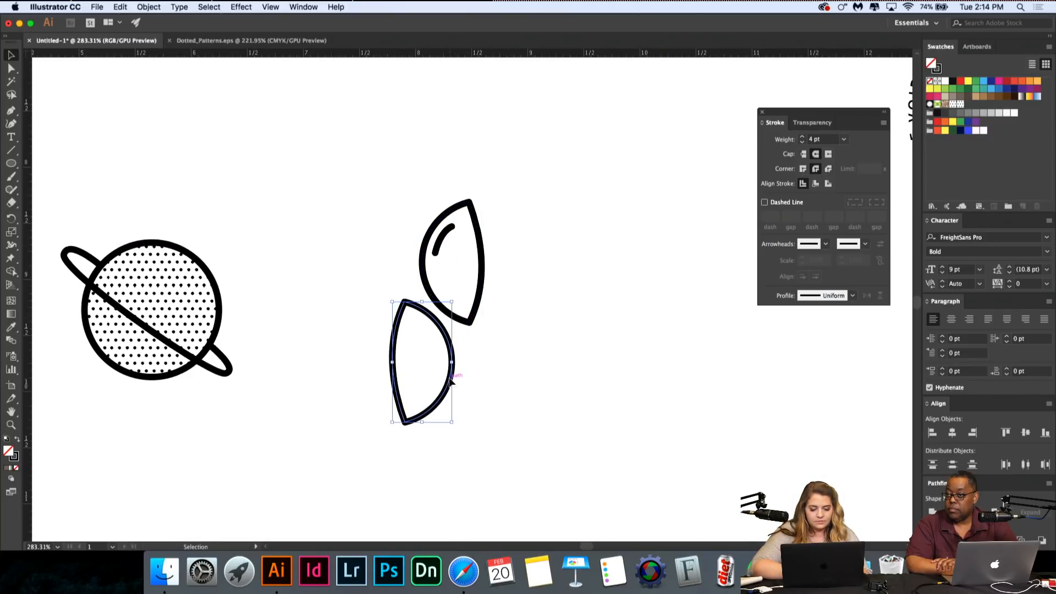
pyautogui.moveTo(450, 379); pyautogui.dragTo(539, 278)
pyautogui.click(600, 292)
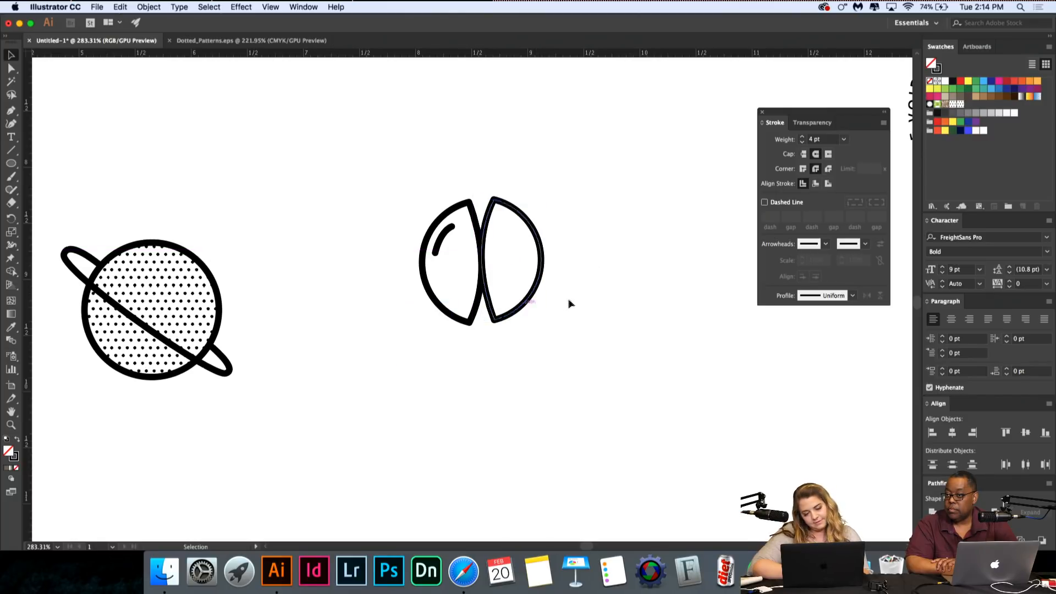
pyautogui.click(530, 298)
pyautogui.press('Delete')
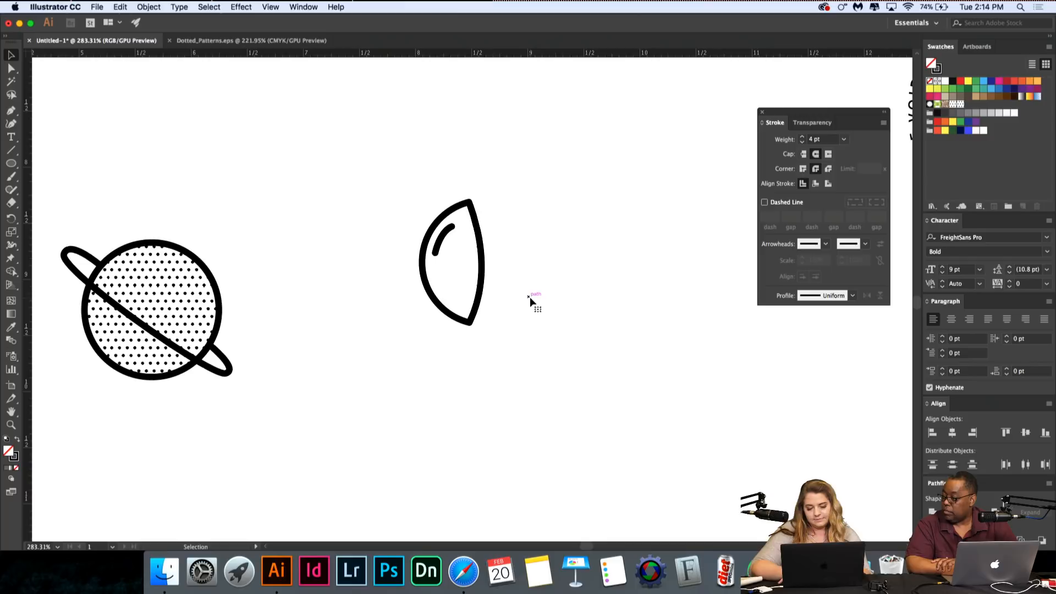
# Step: Draw a circle to the right of the half-moon, slightly larger than it, with the Ellipse tool
pyautogui.moveTo(14, 167); pyautogui.dragTo(83, 188)
pyautogui.click(568, 238)
pyautogui.click(443, 299)
pyautogui.moveTo(568, 186); pyautogui.dragTo(675, 337)
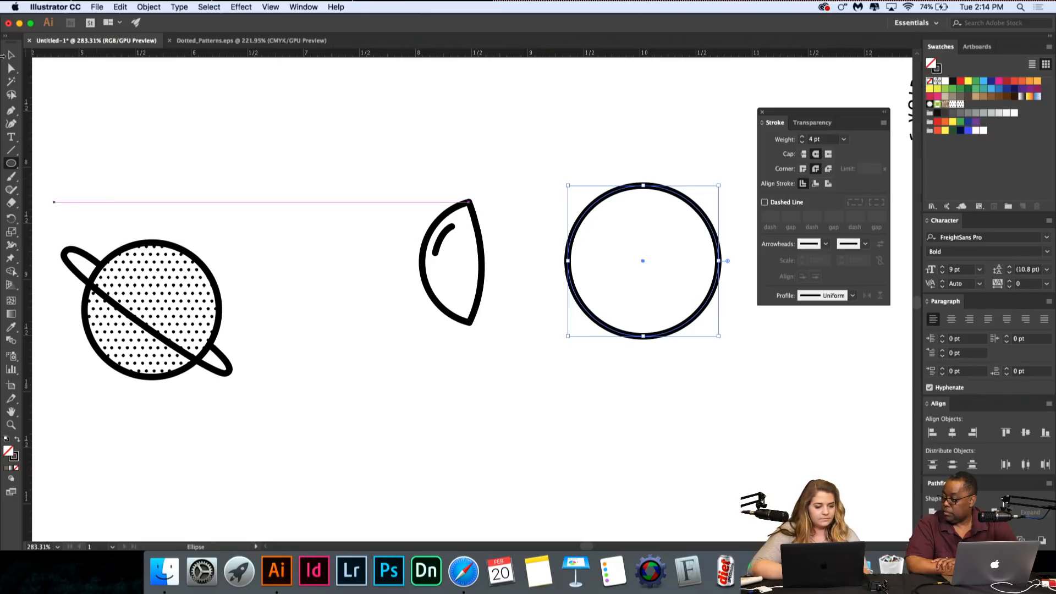
pyautogui.click(11, 55)
pyautogui.click(132, 123)
# Step: Cut off the circle's left half by drawing a tall rectangle up to its center and subtracting it
pyautogui.moveTo(11, 163); pyautogui.dragTo(55, 161)
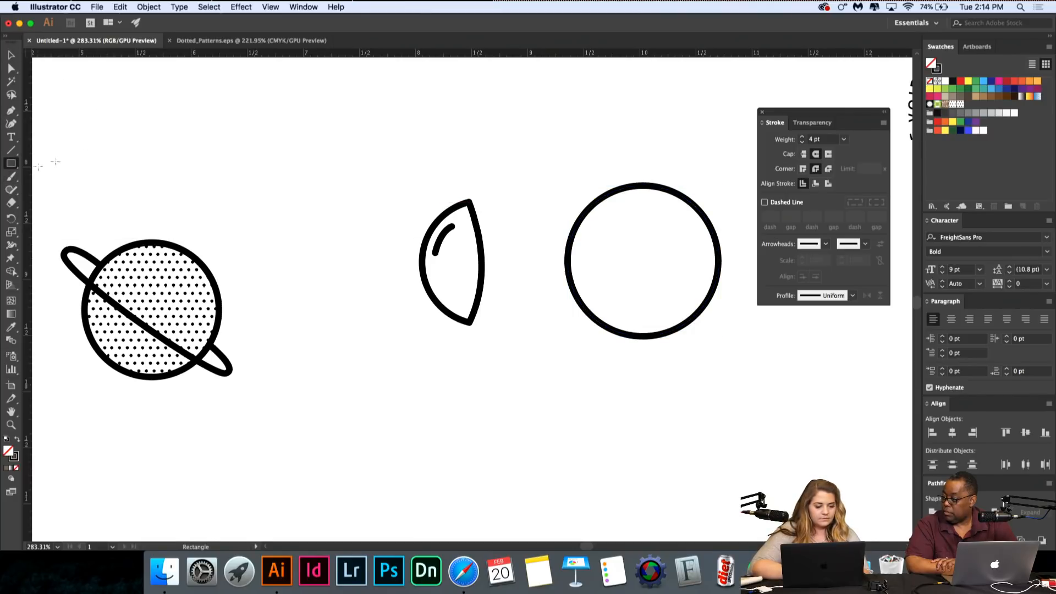
pyautogui.moveTo(529, 122); pyautogui.dragTo(643, 410)
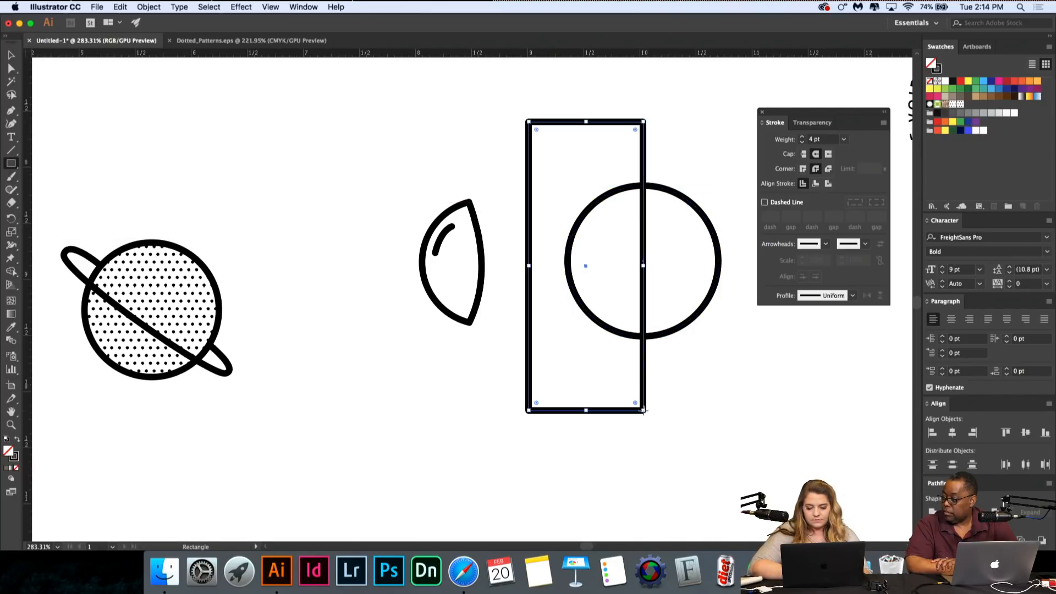
pyautogui.press('v')
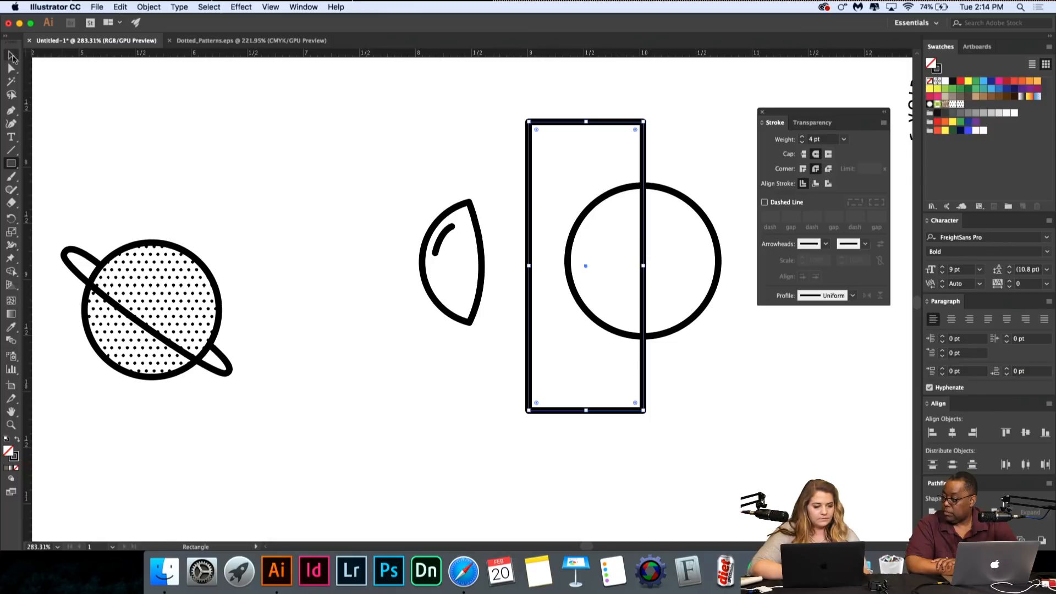
pyautogui.keyDown('shift'); pyautogui.click(678, 330); pyautogui.keyUp('shift')
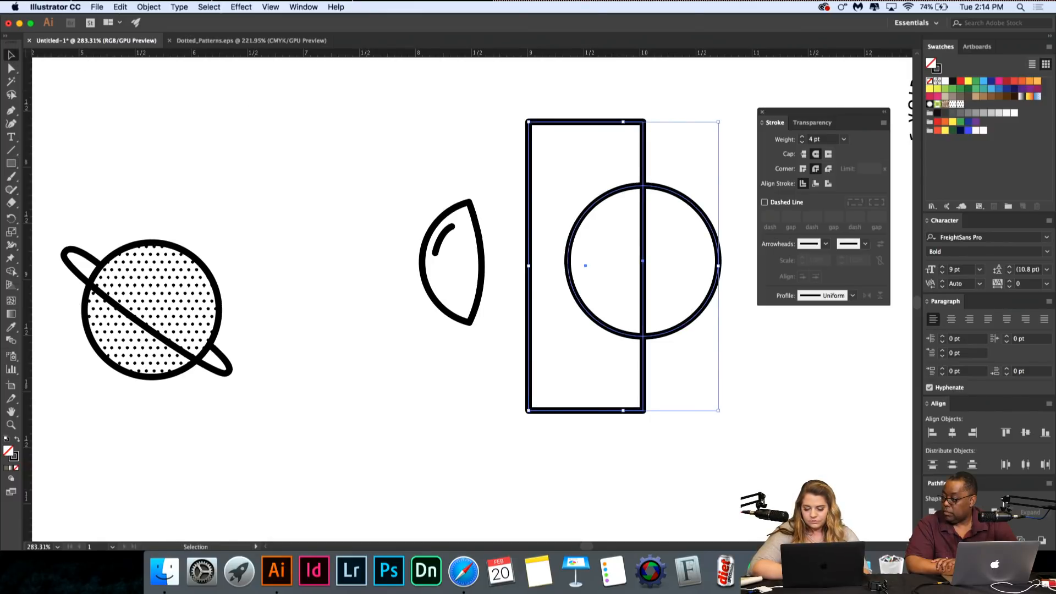
pyautogui.click(953, 512)
pyautogui.click(636, 428)
# Step: Place the half circle against the half-moon's right edge and scale it down slightly
pyautogui.moveTo(701, 306); pyautogui.dragTo(541, 307)
pyautogui.click(559, 372)
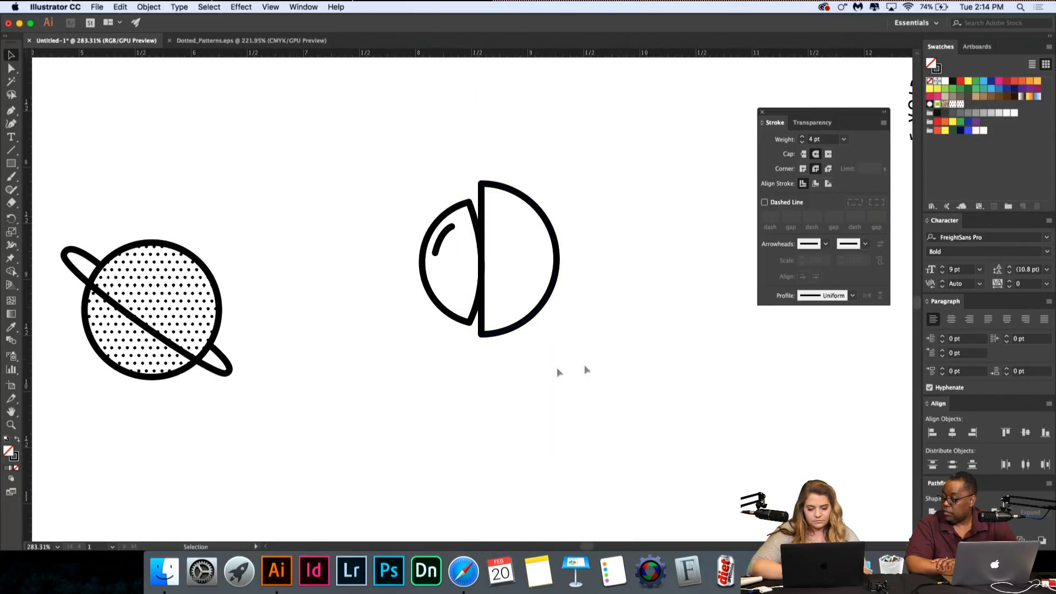
pyautogui.click(549, 226)
pyautogui.moveTo(558, 182); pyautogui.dragTo(551, 194)
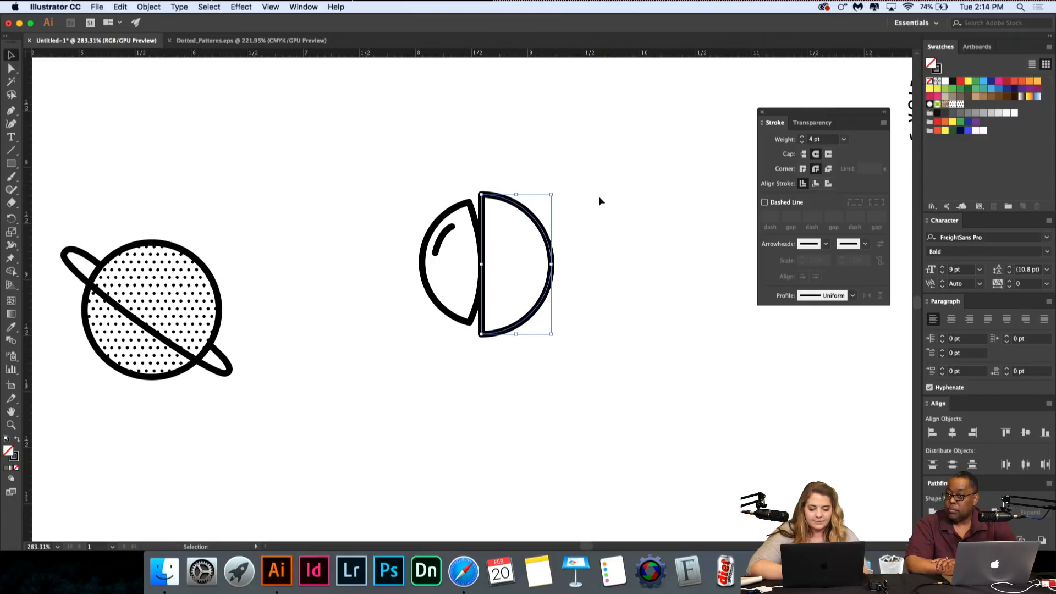
# Step: Move the half circle away to the right, leaving a clear gap beside the half-moon
pyautogui.click(559, 306)
pyautogui.moveTo(549, 296); pyautogui.dragTo(547, 297)
pyautogui.click(558, 328)
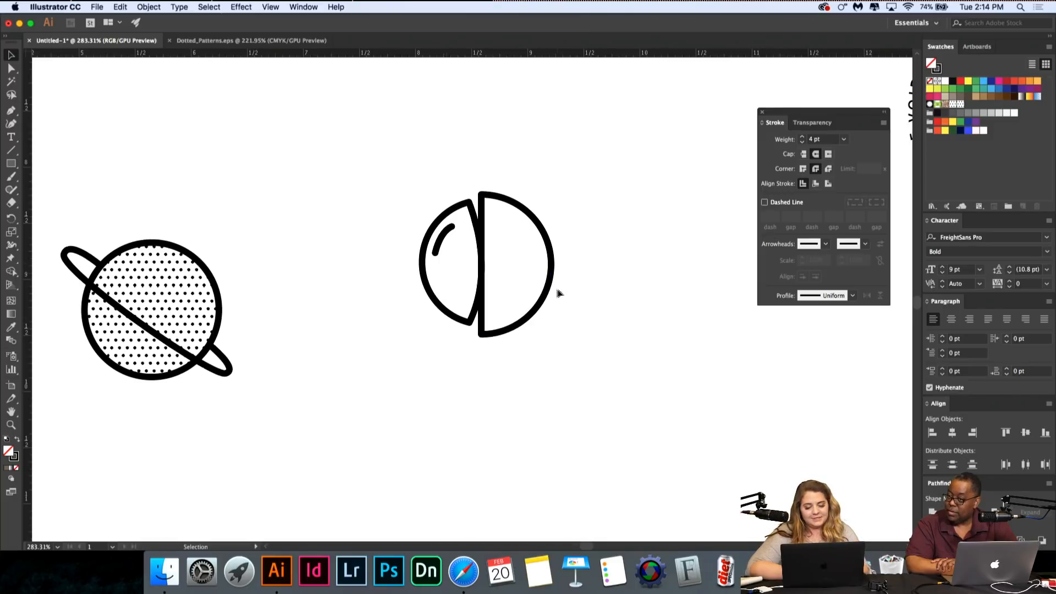
pyautogui.moveTo(549, 292); pyautogui.dragTo(635, 284)
pyautogui.click(608, 365)
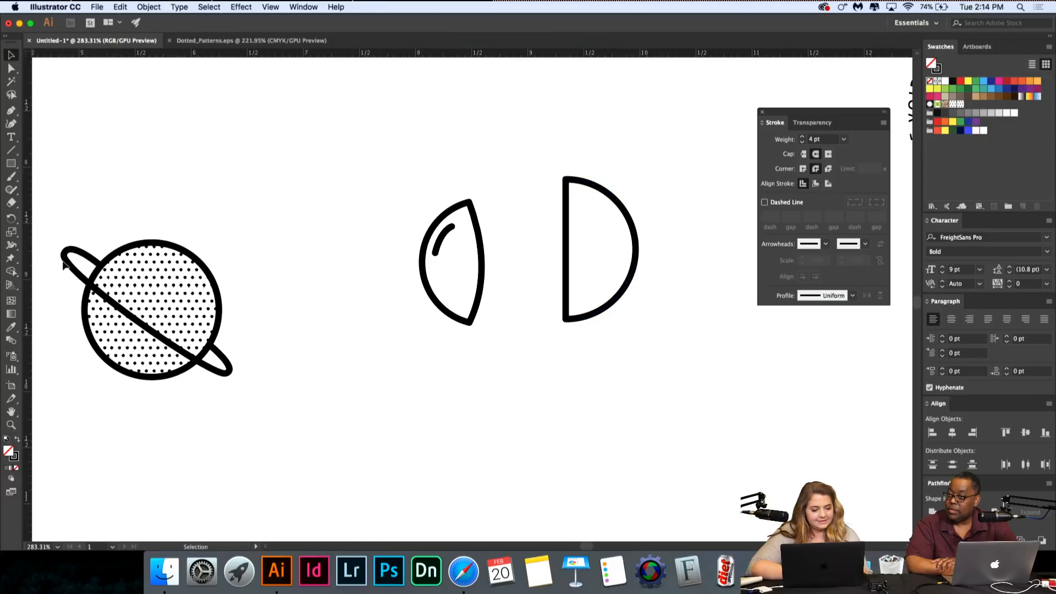
# Step: Draw a rounded curve from the half-moon's lower tip around its right side to the upper tip with the Pen tool
pyautogui.click(12, 110)
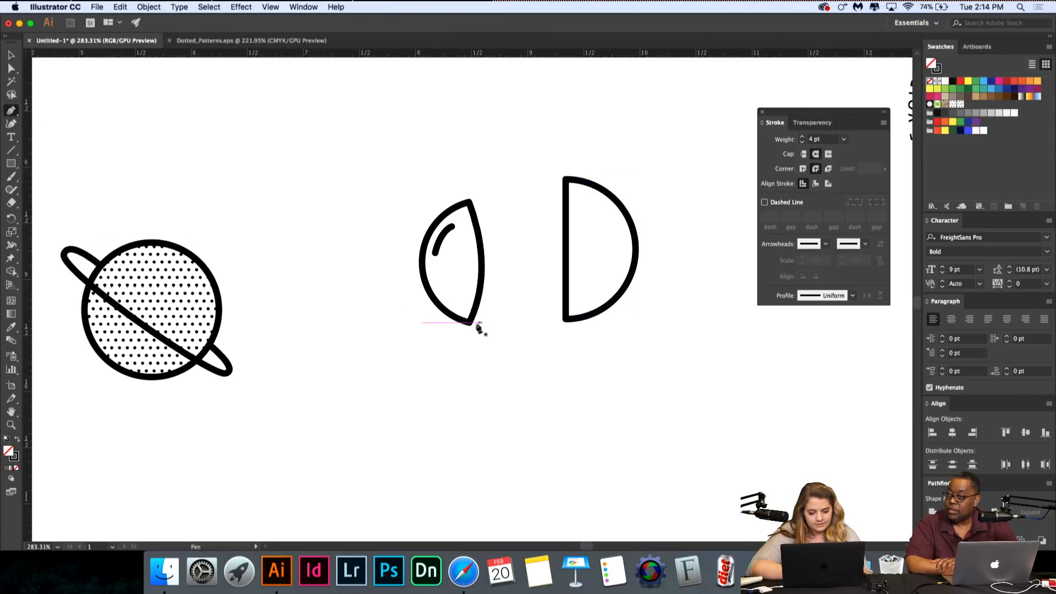
pyautogui.click(470, 323)
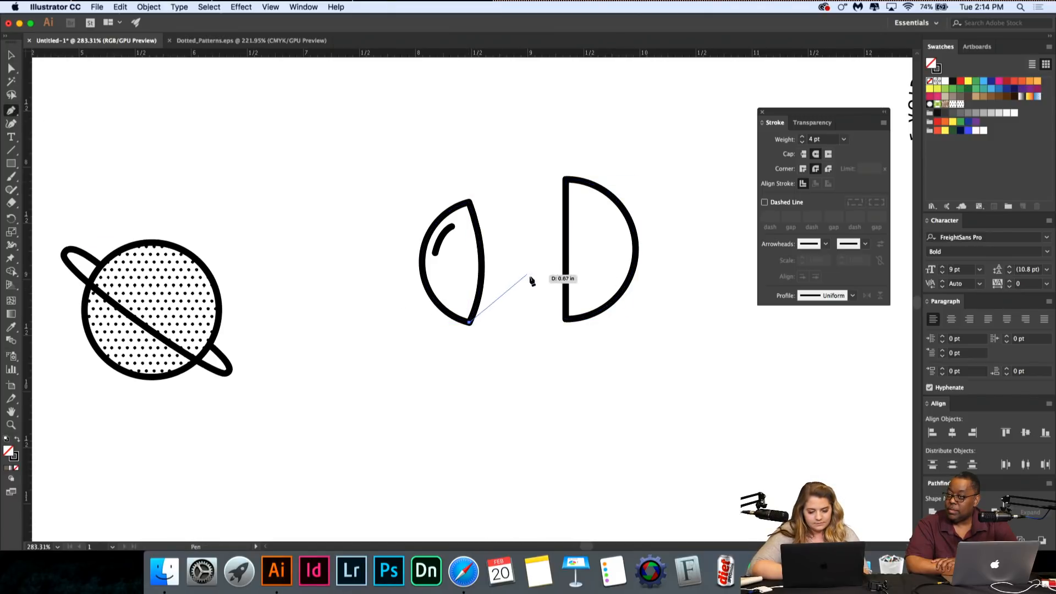
pyautogui.press('super+z')
pyautogui.moveTo(528, 243)
pyautogui.mouseDown()
pyautogui.moveTo(513, 220)
pyautogui.moveTo(478, 207)
pyautogui.mouseUp()
pyautogui.press('super+z')
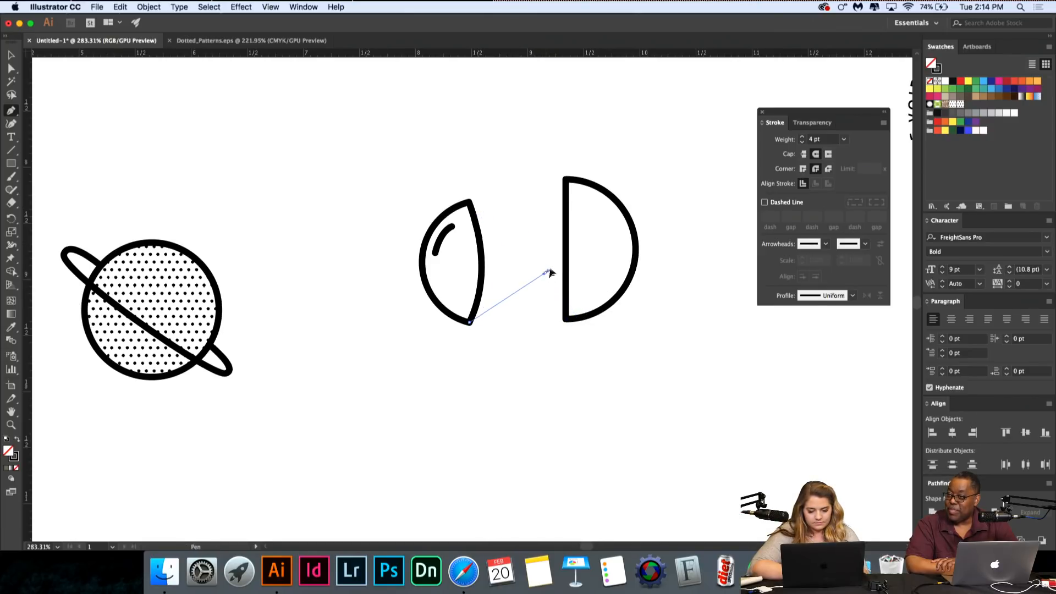
pyautogui.moveTo(545, 272); pyautogui.dragTo(560, 212)
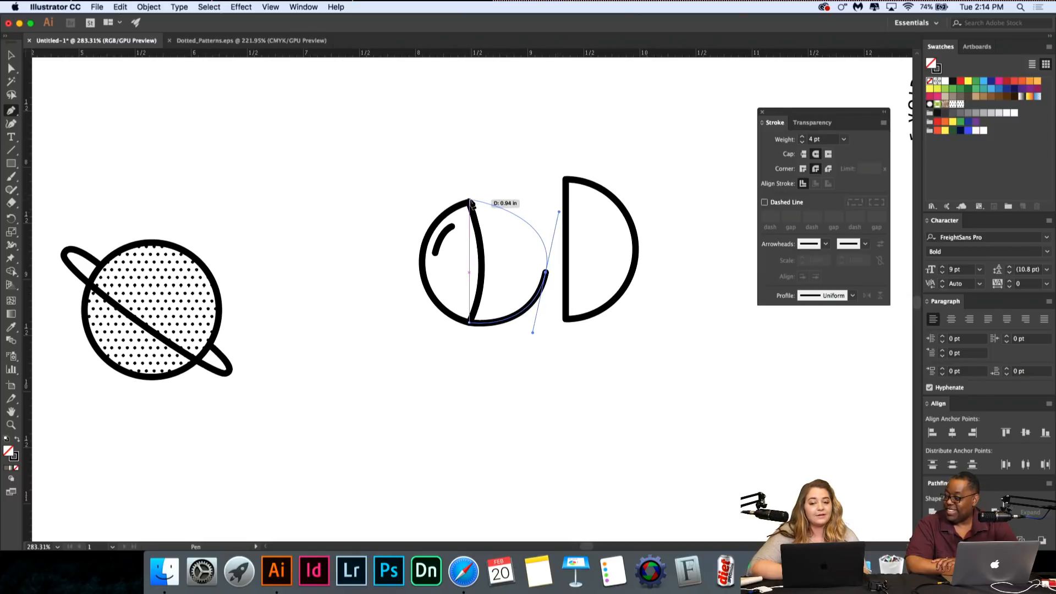
pyautogui.moveTo(470, 202); pyautogui.dragTo(448, 224)
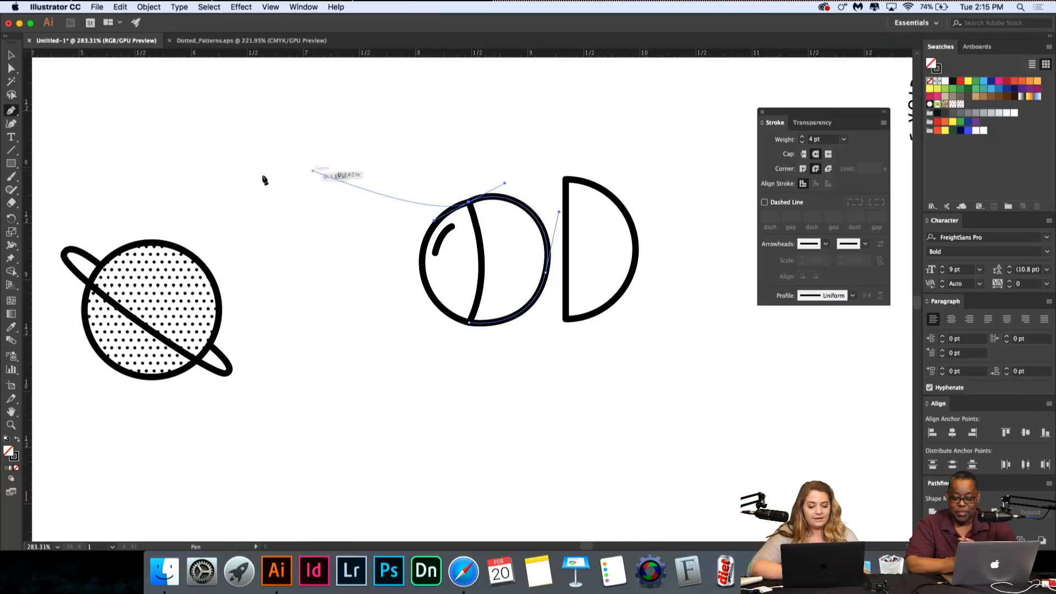
pyautogui.click(11, 55)
pyautogui.click(545, 344)
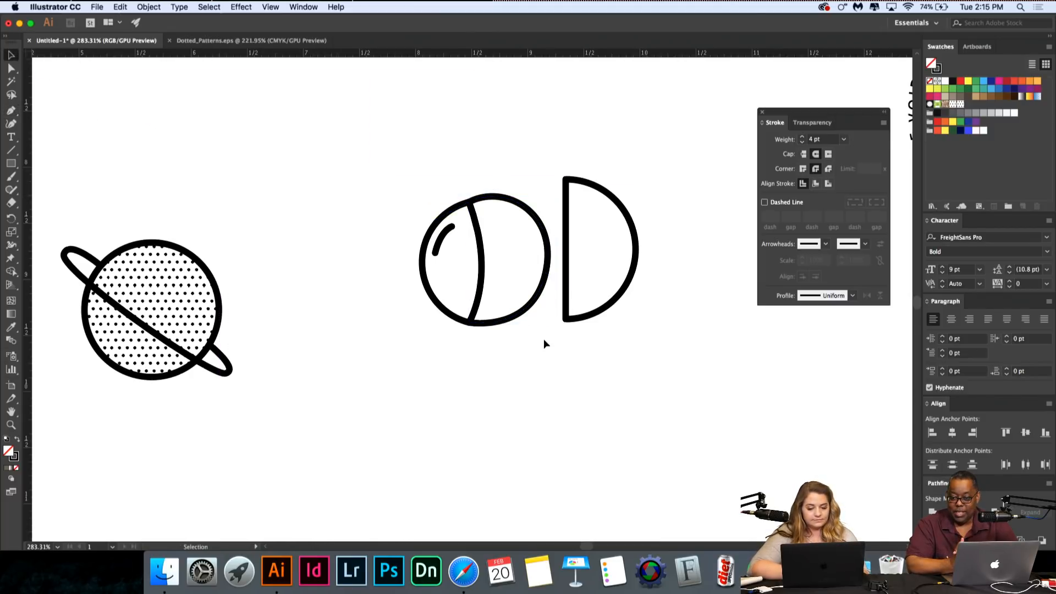
# Step: Smooth the new curve with the Anchor Point tool by lowering the upper tip's handle and pulling the right anchor's upper handle slightly inward
pyautogui.click(547, 282)
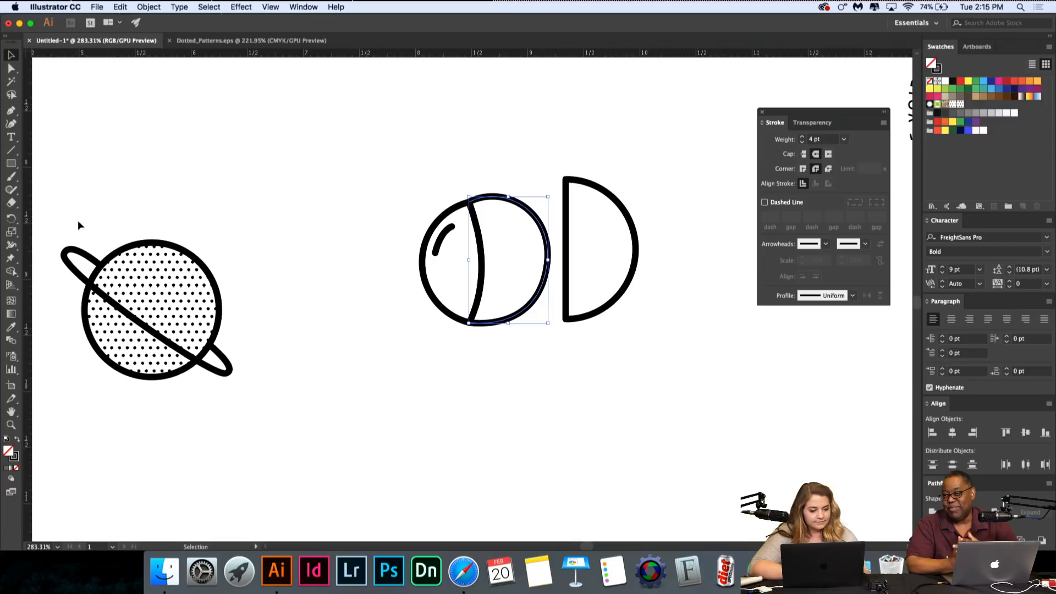
pyautogui.moveTo(10, 118); pyautogui.dragTo(46, 150)
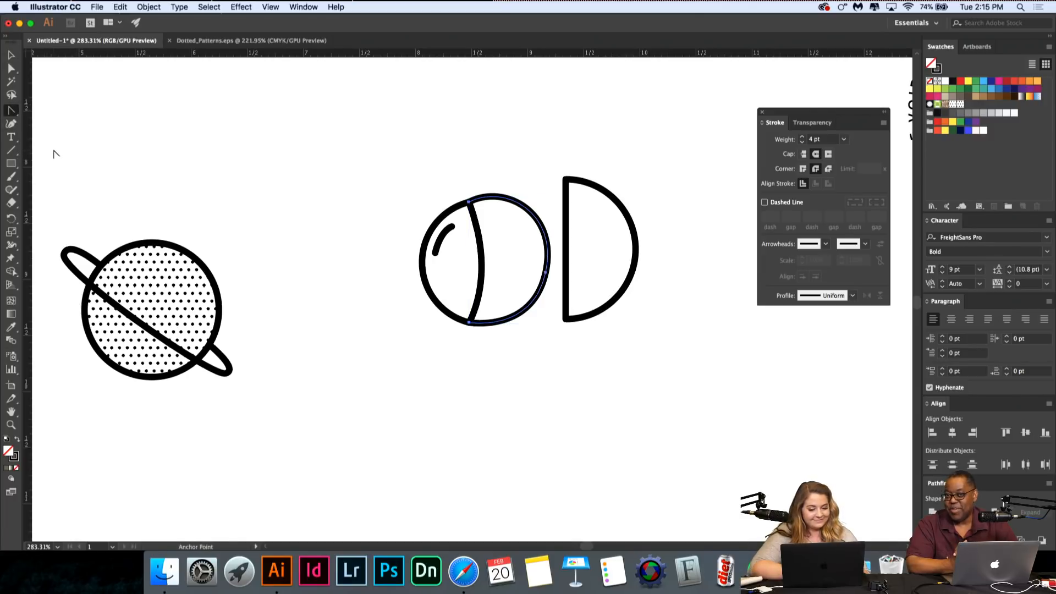
pyautogui.moveTo(547, 278); pyautogui.dragTo(559, 211)
pyautogui.scroll(5, 550, 271)
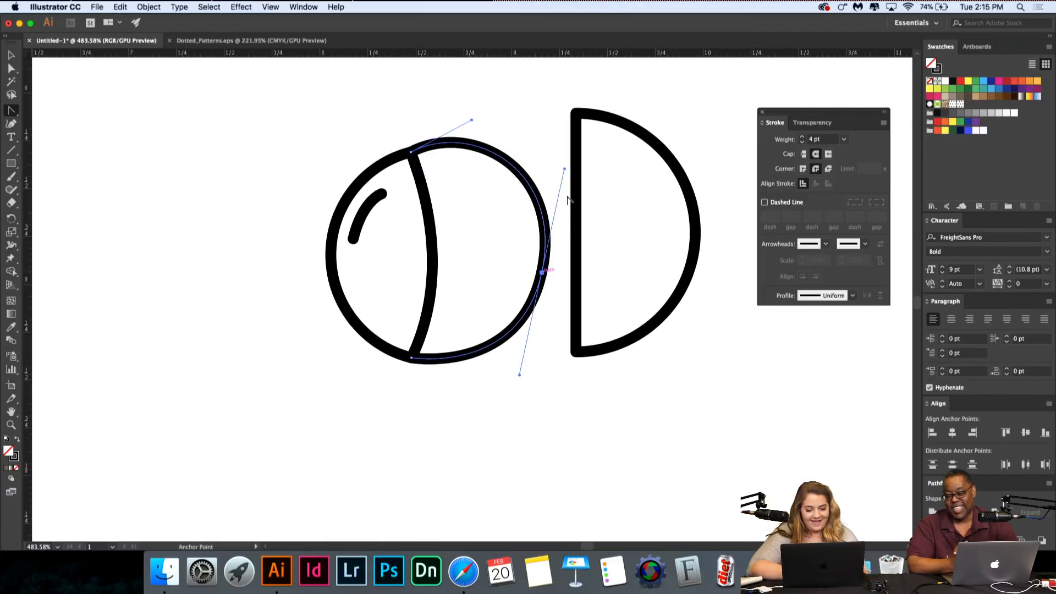
pyautogui.moveTo(564, 169); pyautogui.dragTo(543, 171)
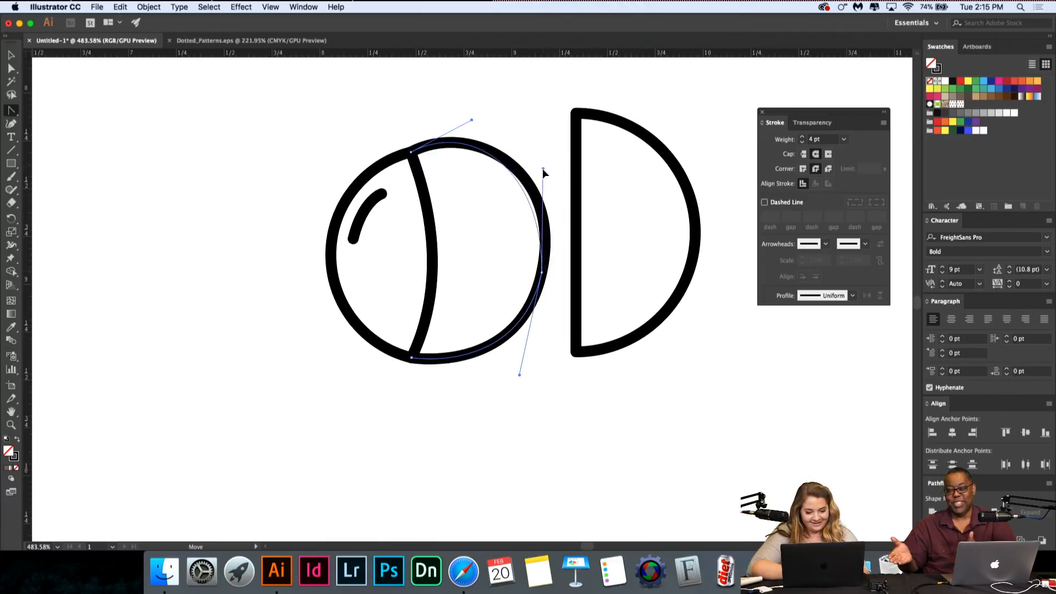
pyautogui.press('super+z')
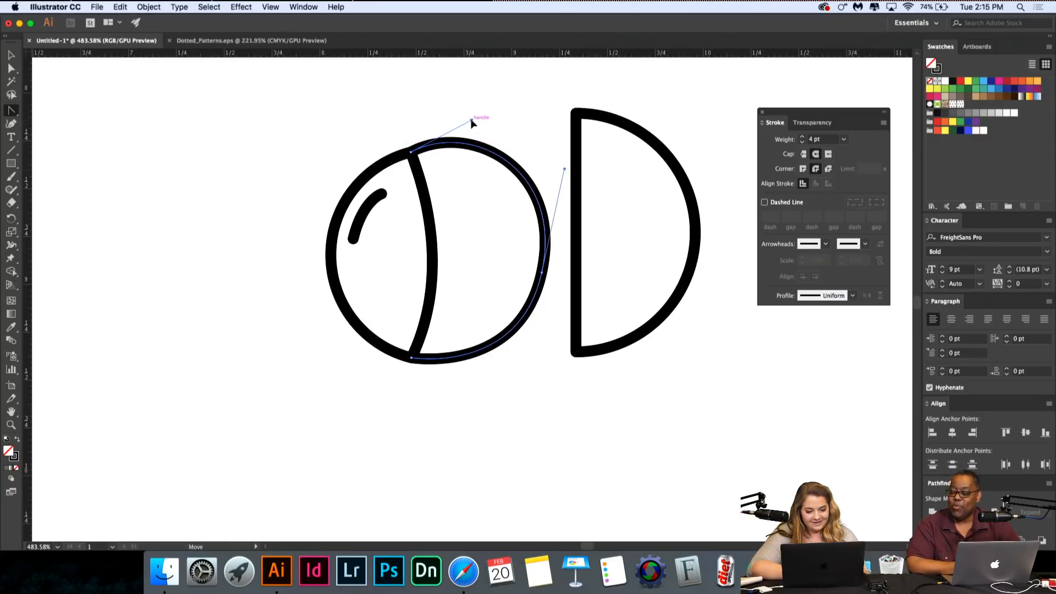
pyautogui.moveTo(472, 120); pyautogui.dragTo(478, 130)
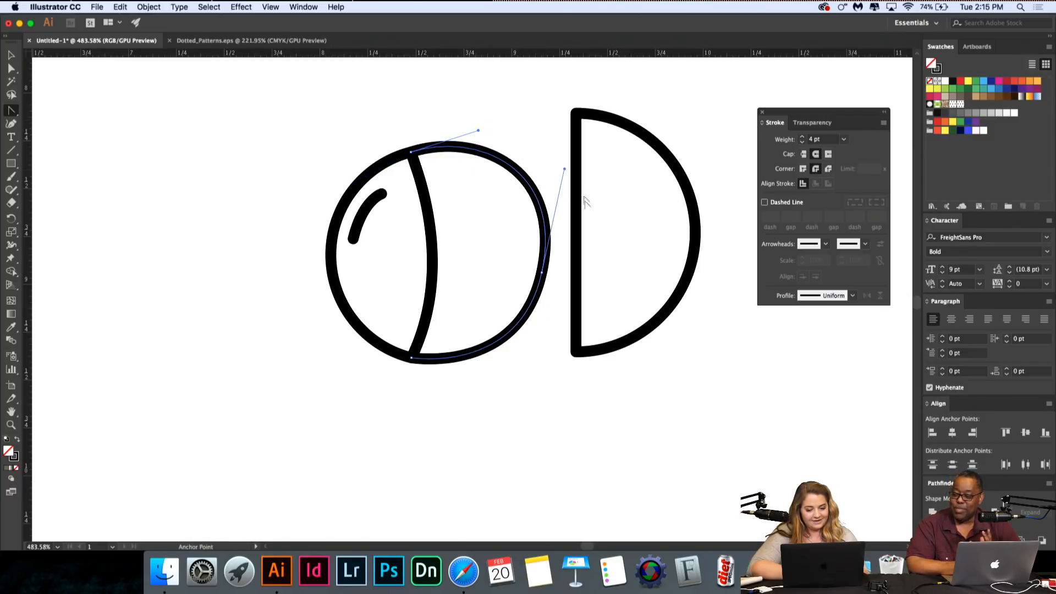
pyautogui.moveTo(565, 169); pyautogui.dragTo(559, 166)
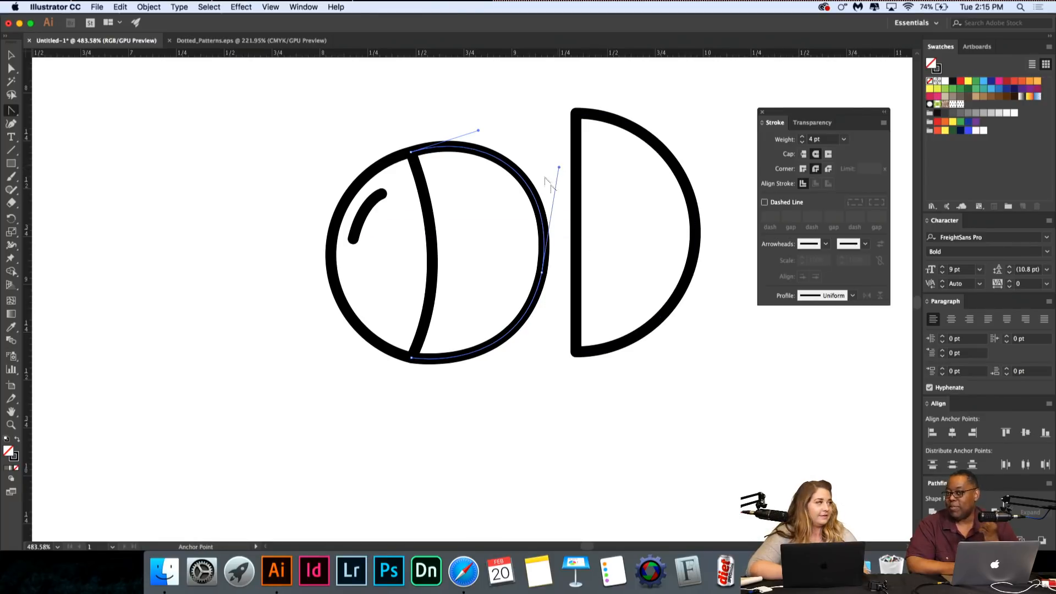
# Step: Shorten the handle at the curve's upper tip to flatten its top, and deselect the curve
pyautogui.rightClick(478, 130)
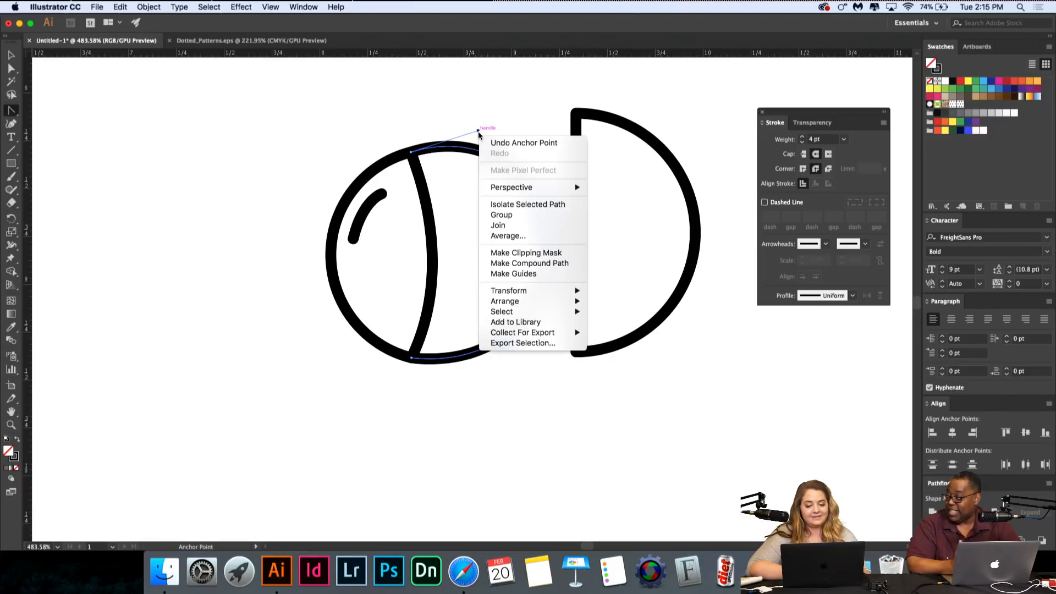
pyautogui.click(477, 131)
pyautogui.moveTo(478, 131); pyautogui.dragTo(466, 139)
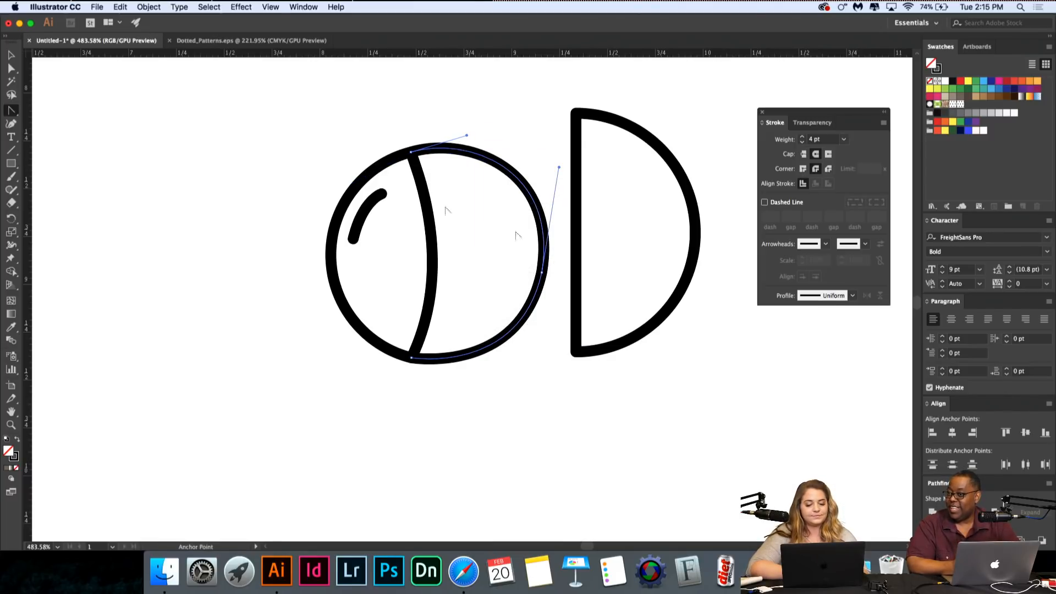
pyautogui.click(11, 55)
pyautogui.click(159, 249)
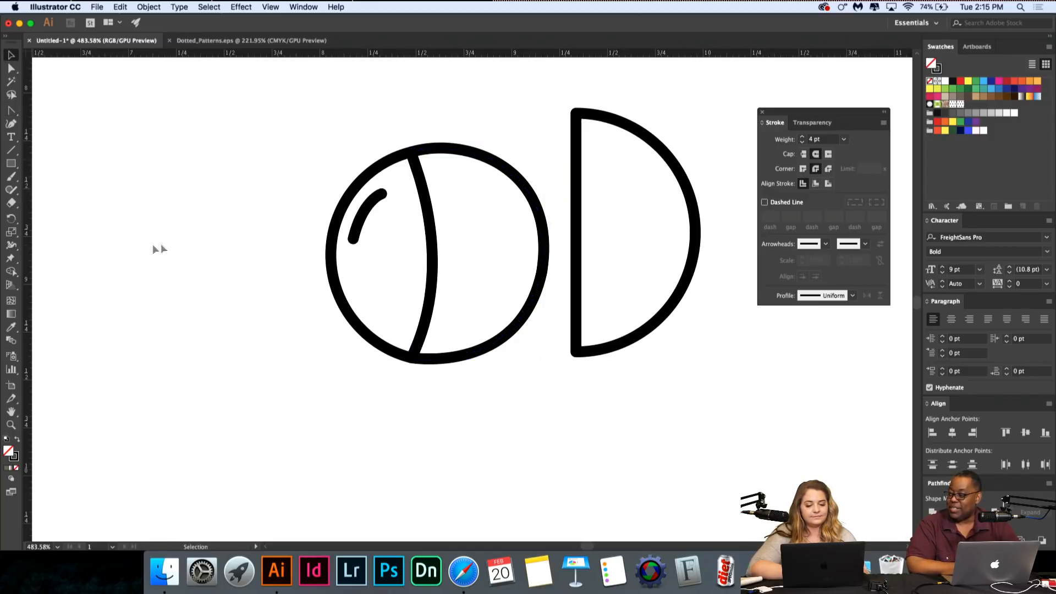
# Step: Delete the spare half circle beside the divided sphere
pyautogui.moveTo(690, 263); pyautogui.dragTo(569, 281)
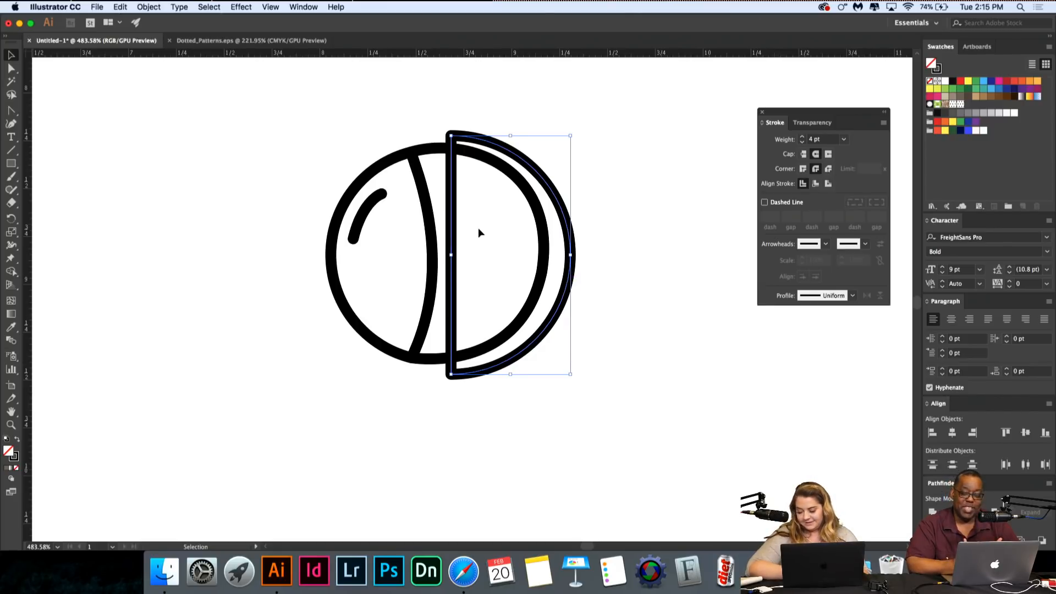
pyautogui.press('Delete')
pyautogui.scroll(-2, 547, 345)
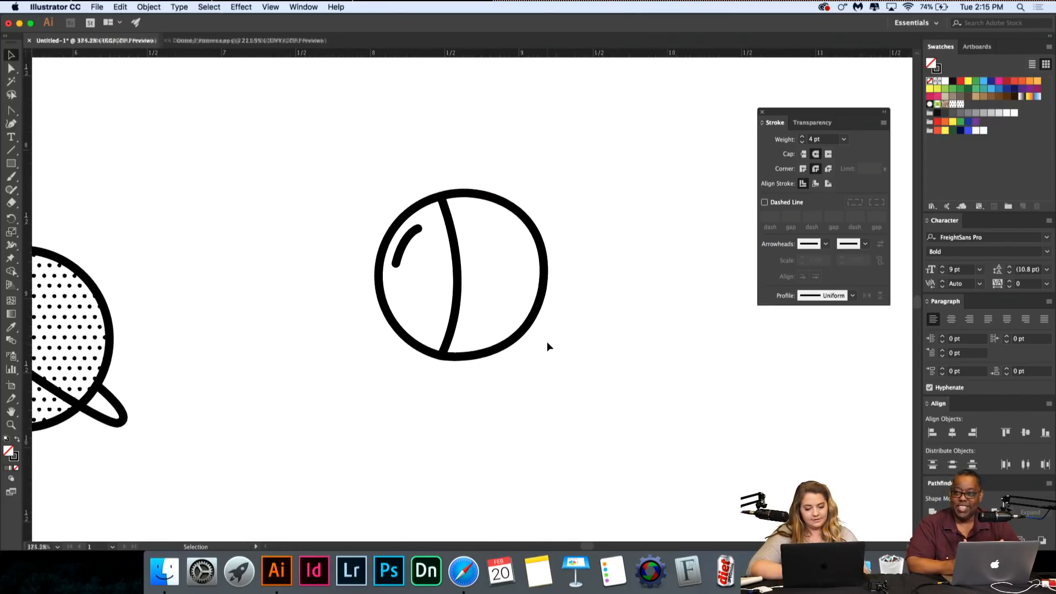
pyautogui.scroll(-3, 545, 341)
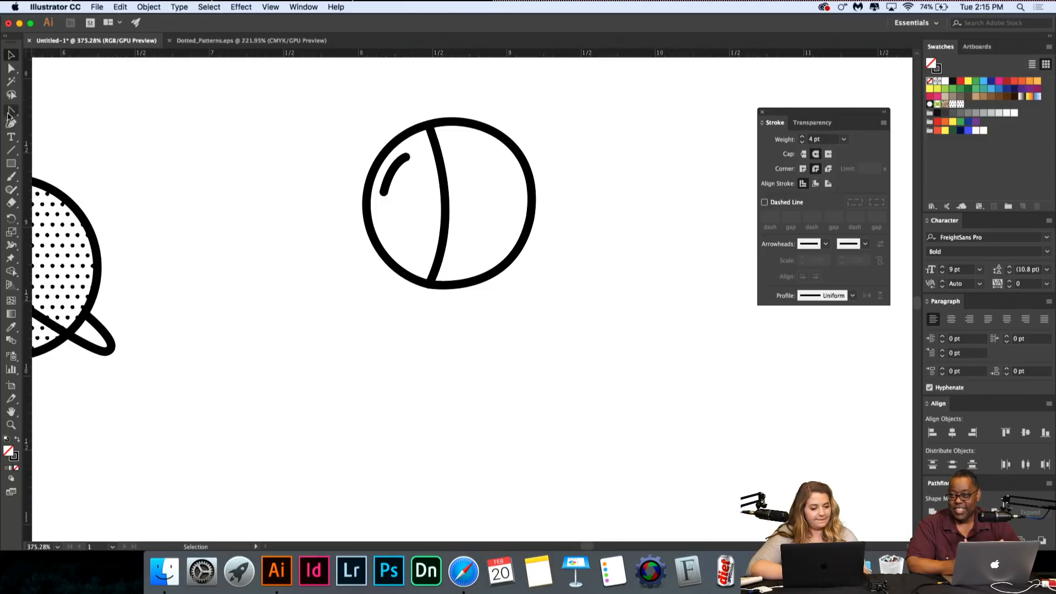
# Step: Draw a short inward-bowed curve from the sphere's lower right outline down below the sphere with the Pen tool, then deselect it
pyautogui.moveTo(11, 110); pyautogui.dragTo(38, 109)
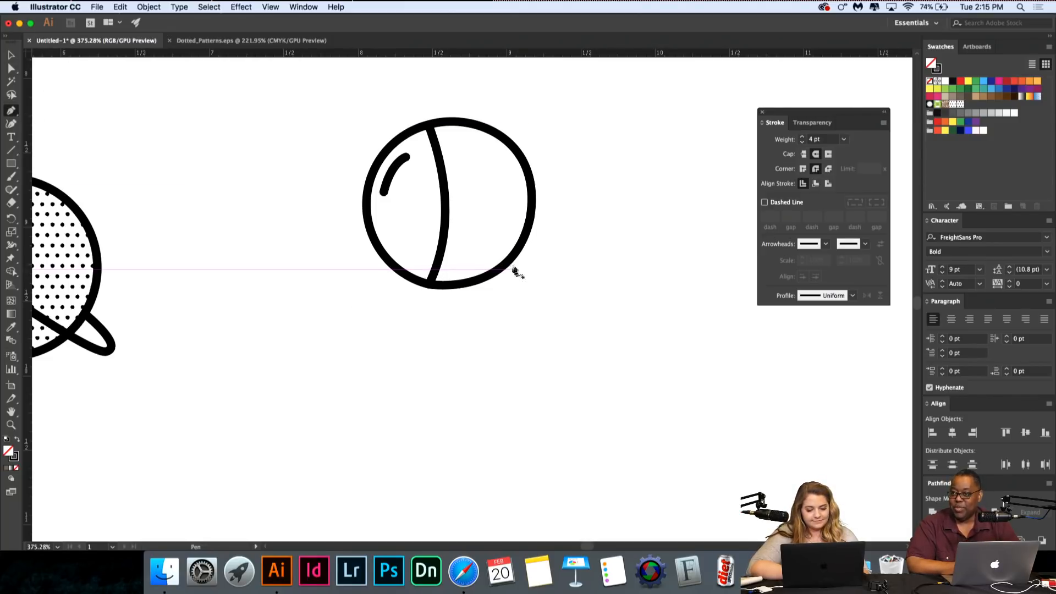
pyautogui.moveTo(509, 260); pyautogui.dragTo(497, 330)
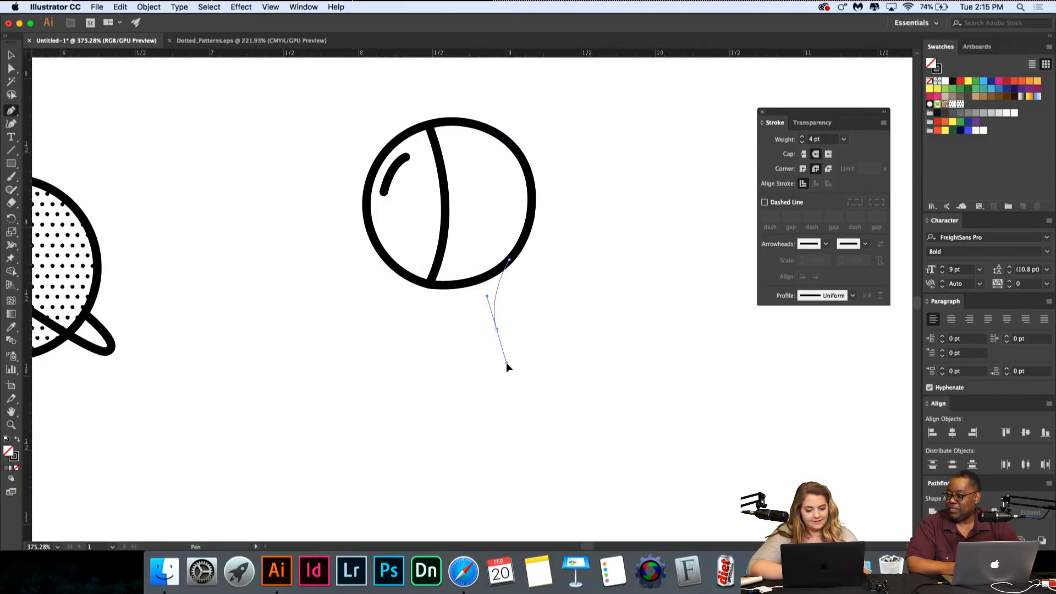
pyautogui.moveTo(520, 370); pyautogui.dragTo(520, 372)
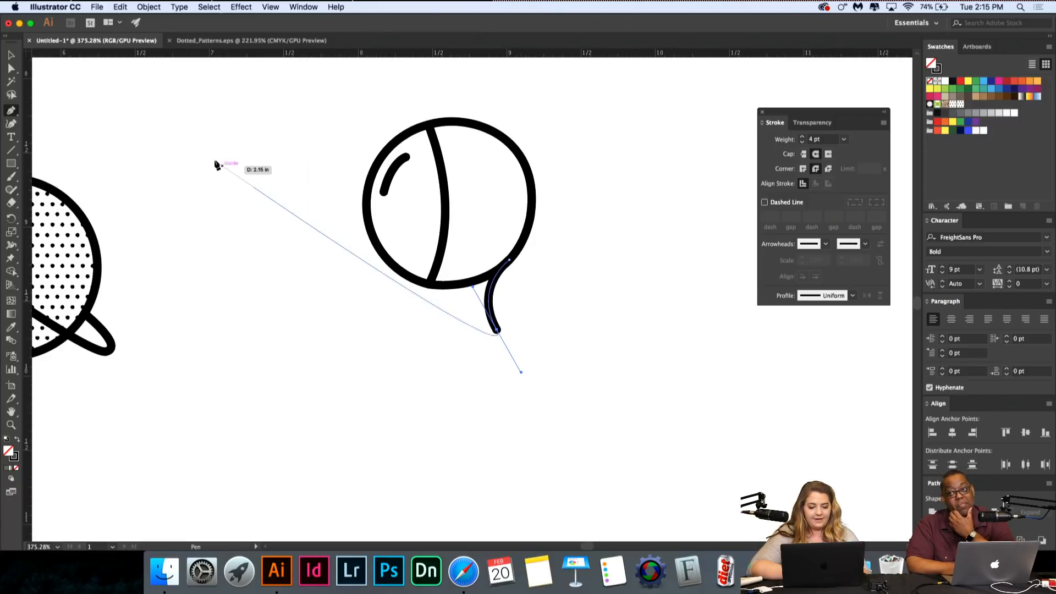
pyautogui.click(11, 55)
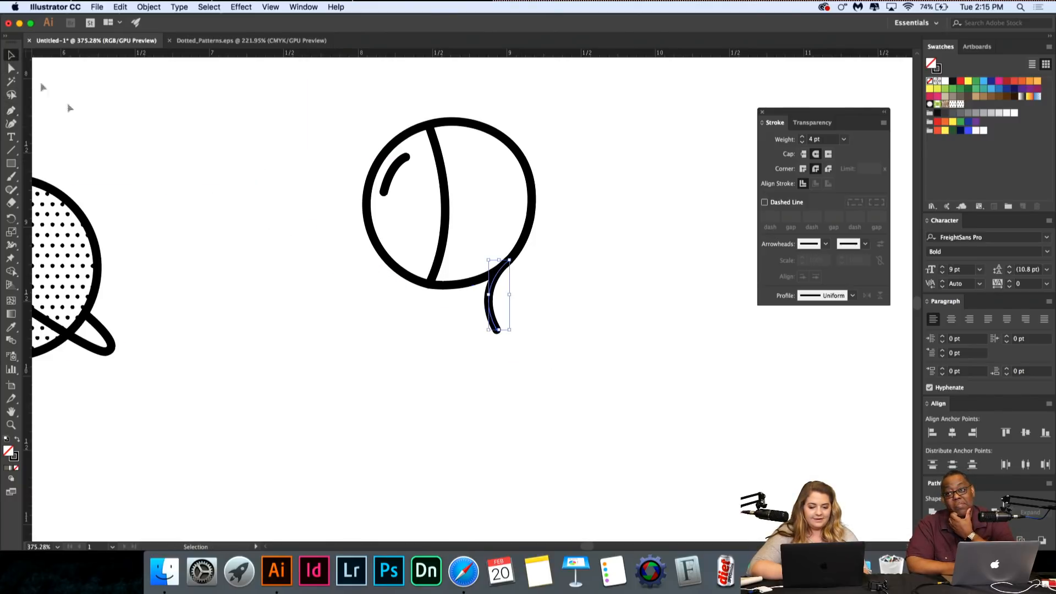
pyautogui.click(500, 330)
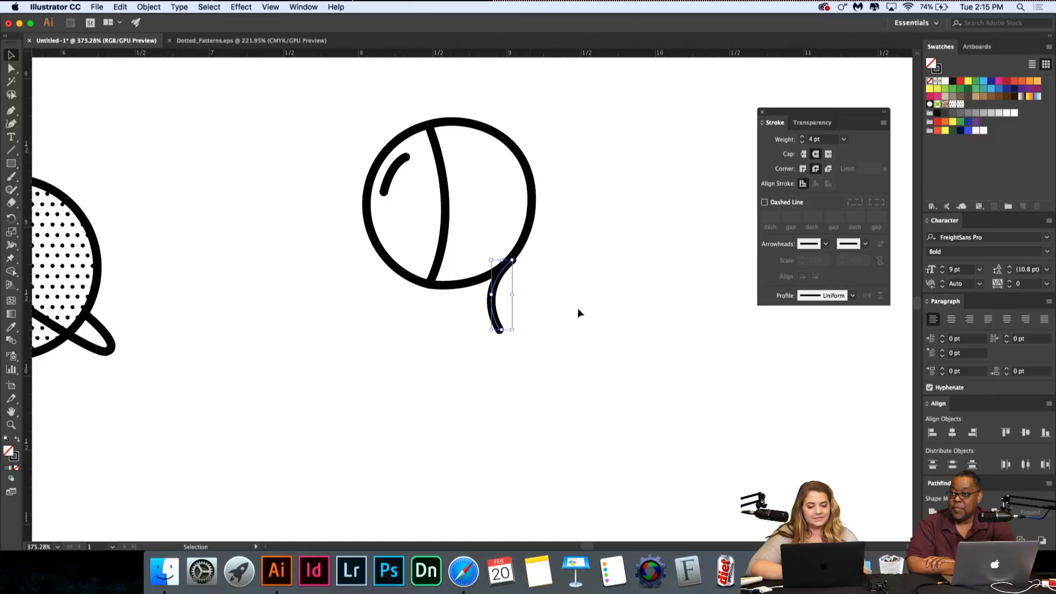
pyautogui.click(548, 318)
# Step: Nudge the short curve slightly left so its upper end blends into the sphere's outline, and deselect it
pyautogui.scroll(5, 548, 314)
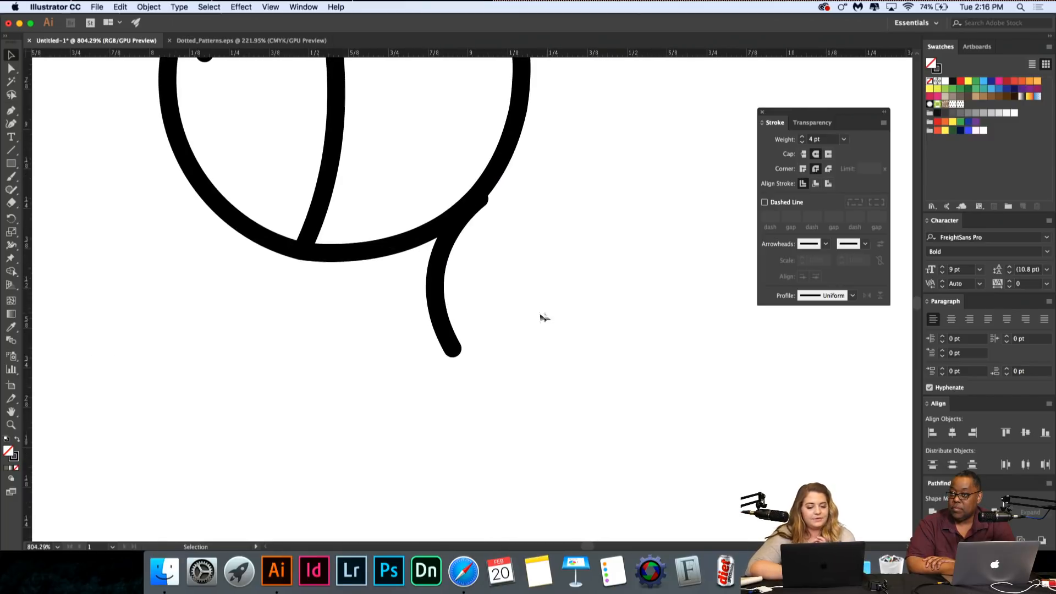
pyautogui.moveTo(433, 304); pyautogui.dragTo(428, 303)
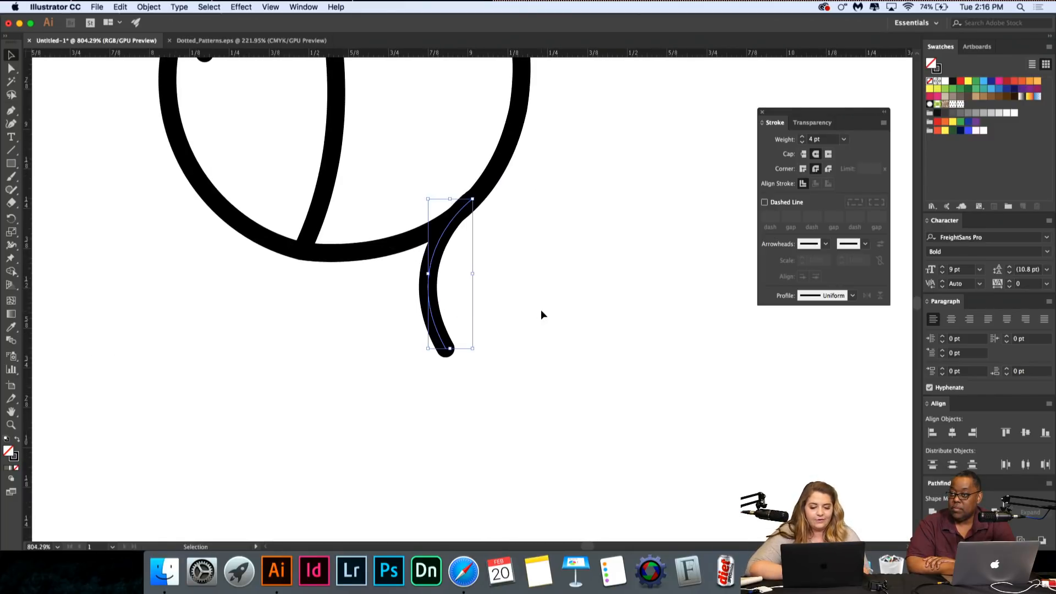
pyautogui.click(542, 313)
pyautogui.press('super+z')
pyautogui.press('super+shift+z')
pyautogui.press('v')
pyautogui.click(522, 372)
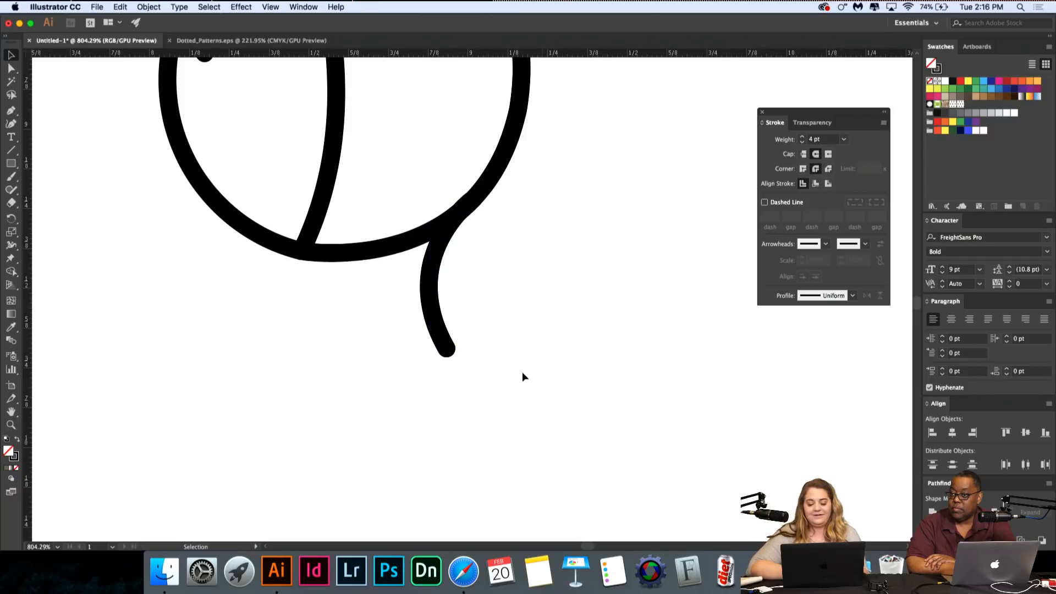
pyautogui.scroll(-4, 523, 372)
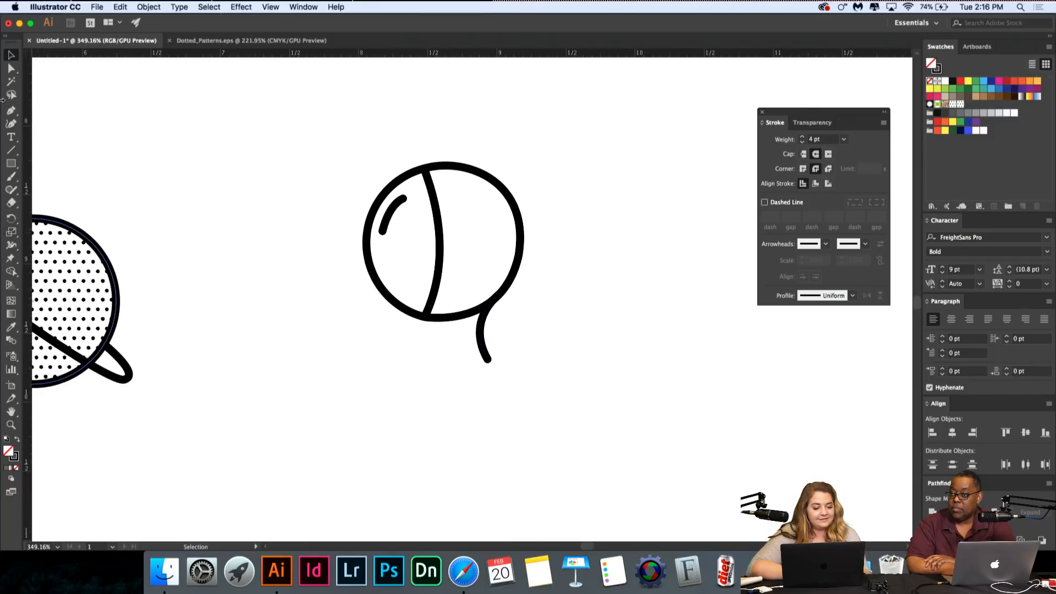
# Step: Draw a slanted line down-left from the half-moon's lower tip and a bottom edge about 0.8 in long to the short curve's lower end
pyautogui.click(7, 113)
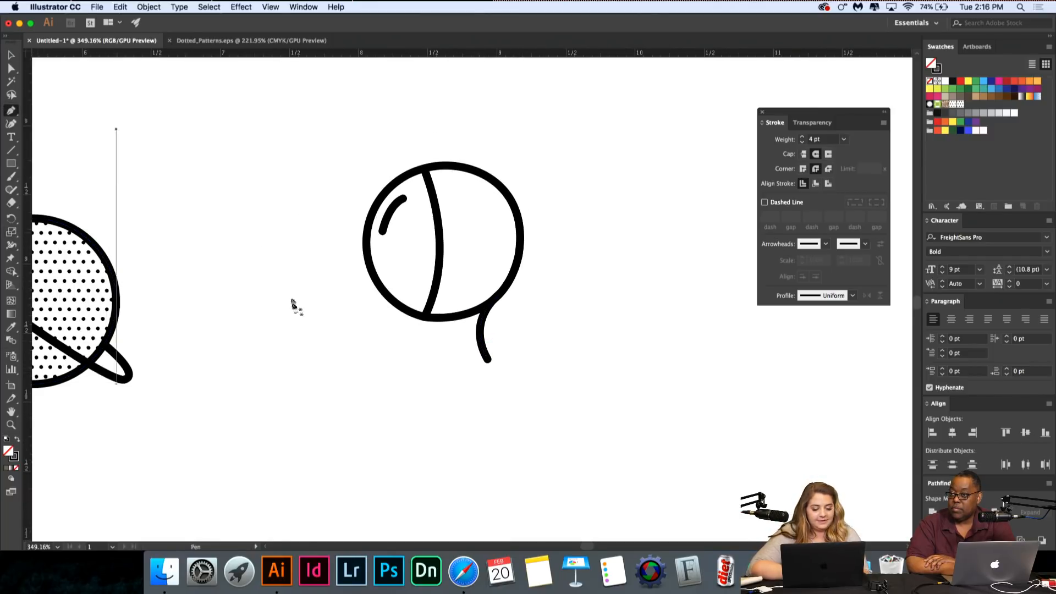
pyautogui.rightClick(392, 303)
pyautogui.click(412, 301)
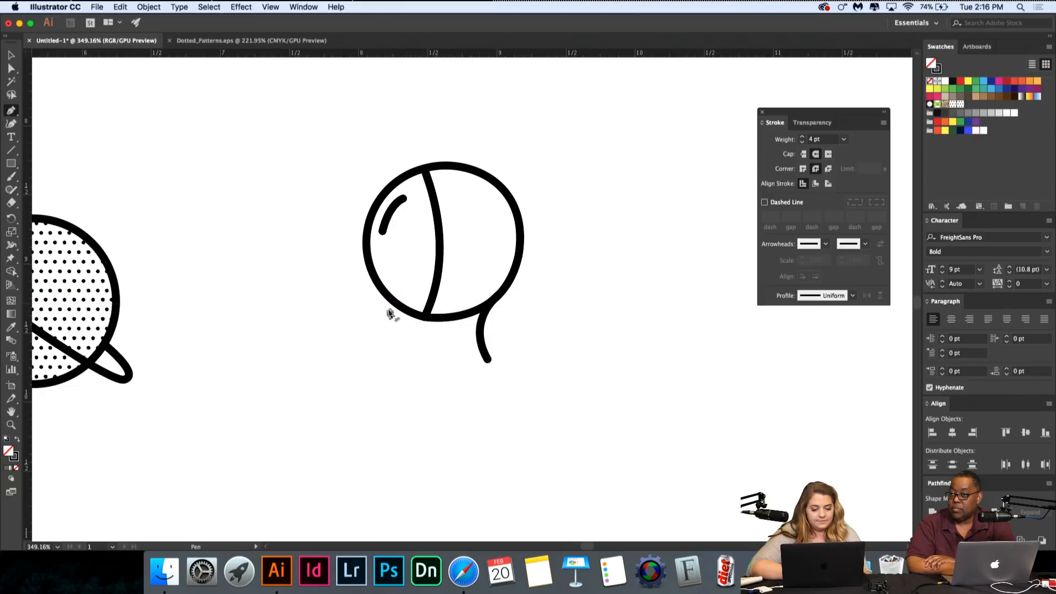
pyautogui.click(392, 303)
pyautogui.press('super+z')
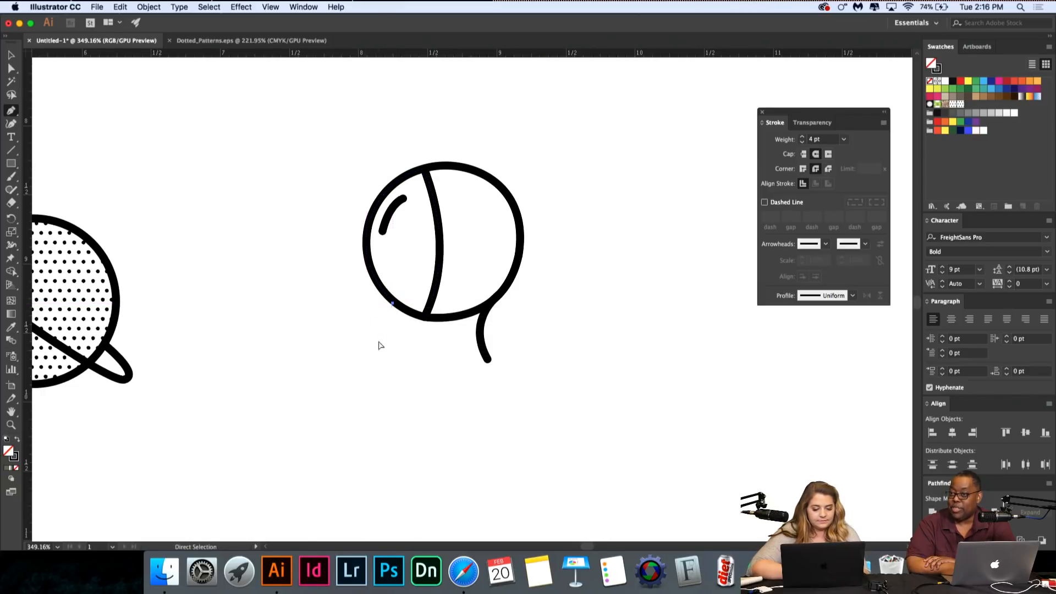
pyautogui.moveTo(426, 318); pyautogui.dragTo(383, 364)
pyautogui.click(382, 365)
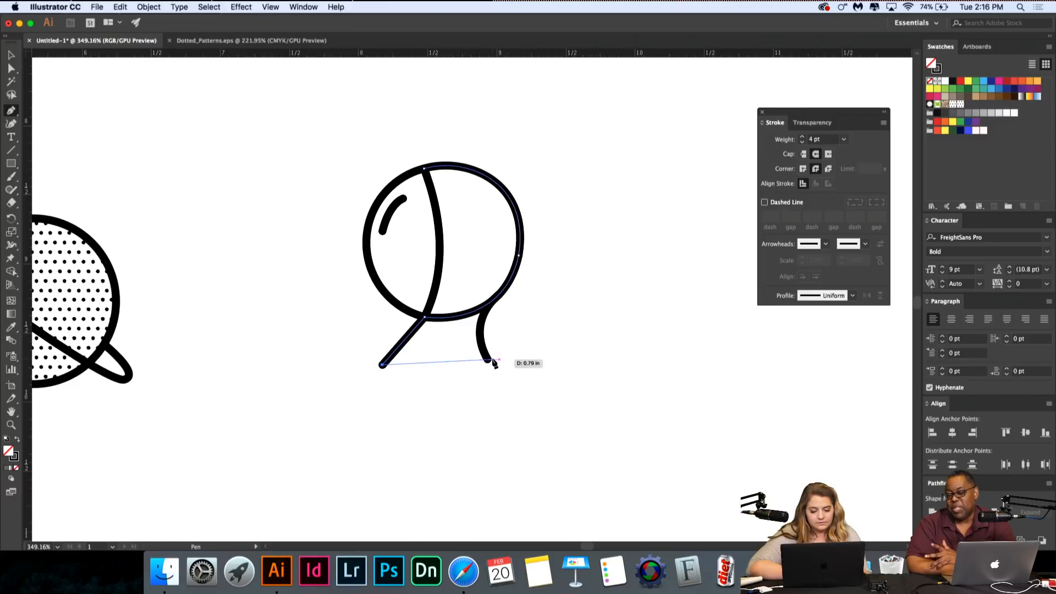
pyautogui.click(490, 361)
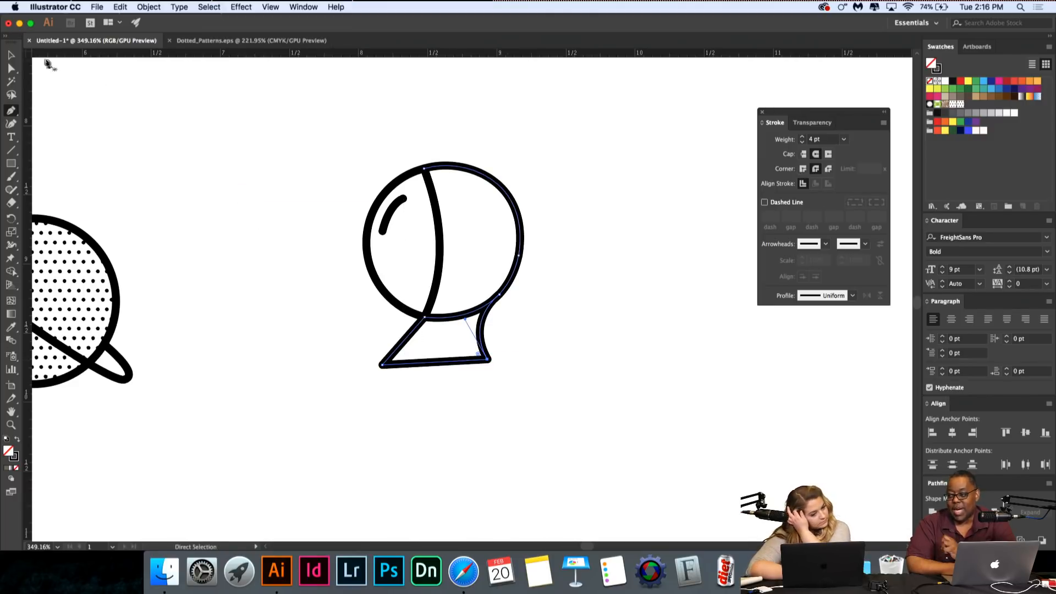
pyautogui.press('v')
pyautogui.click(273, 356)
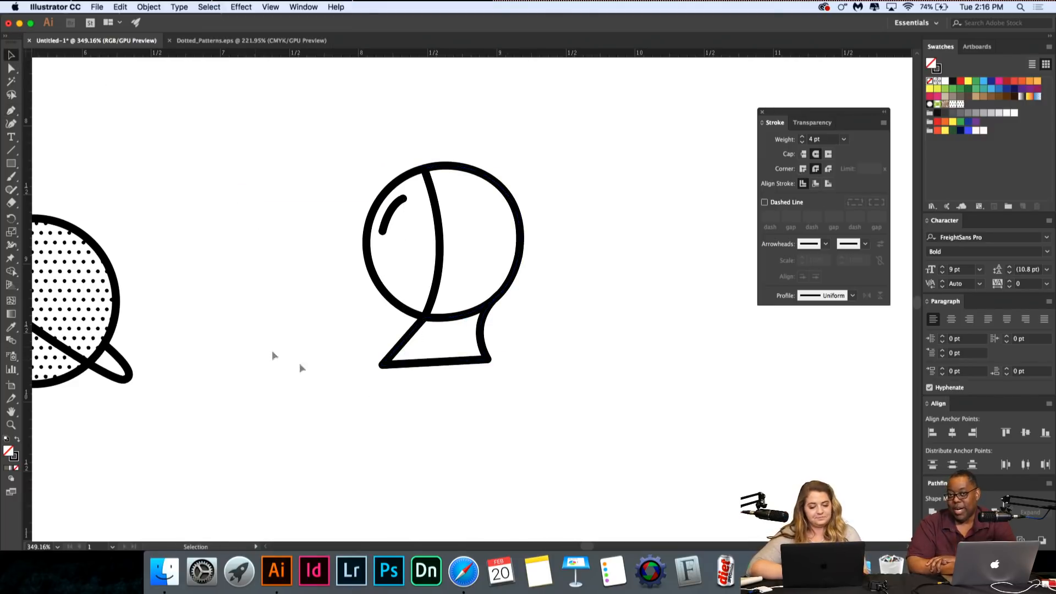
pyautogui.rightClick(488, 348)
pyautogui.click(483, 349)
pyautogui.click(483, 350)
pyautogui.click(352, 321)
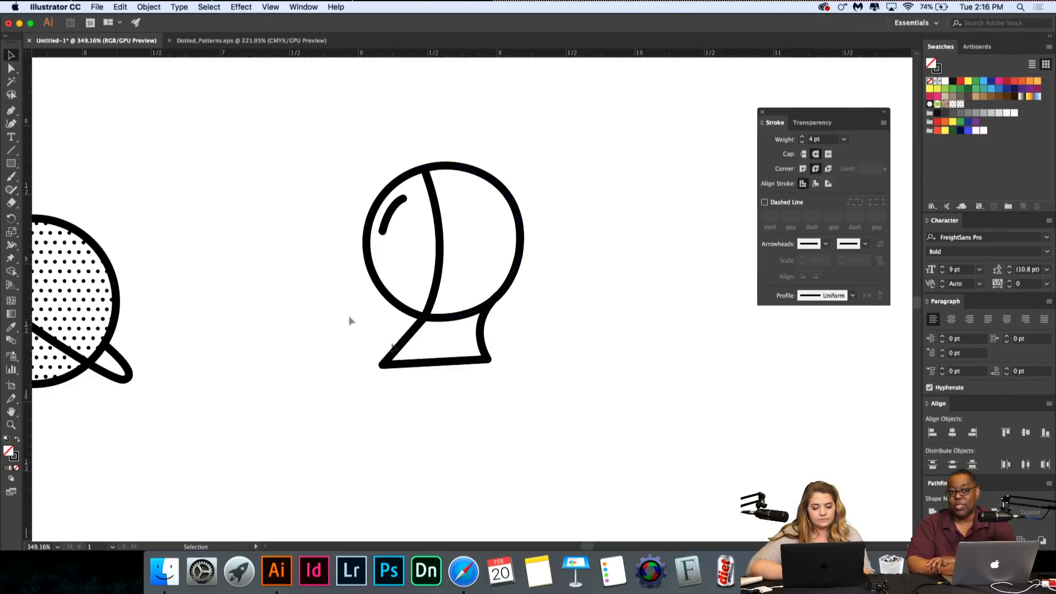
# Step: Draw a second curve with the Pen tool from the sphere's lower right outline, just outside the first short curve and flaring outward at its foot
pyautogui.click(12, 111)
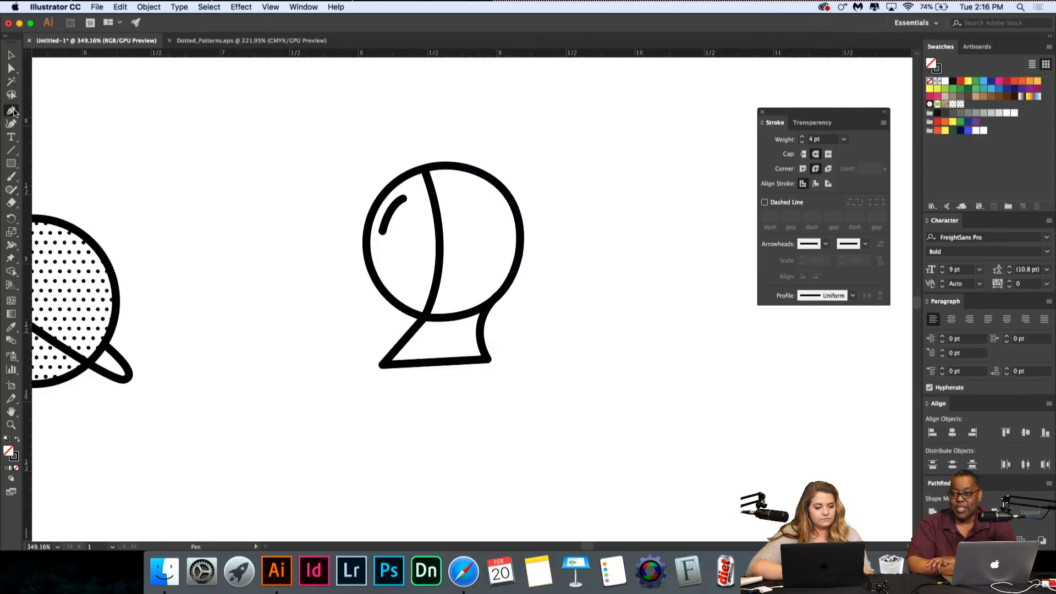
pyautogui.rightClick(509, 283)
pyautogui.click(491, 356)
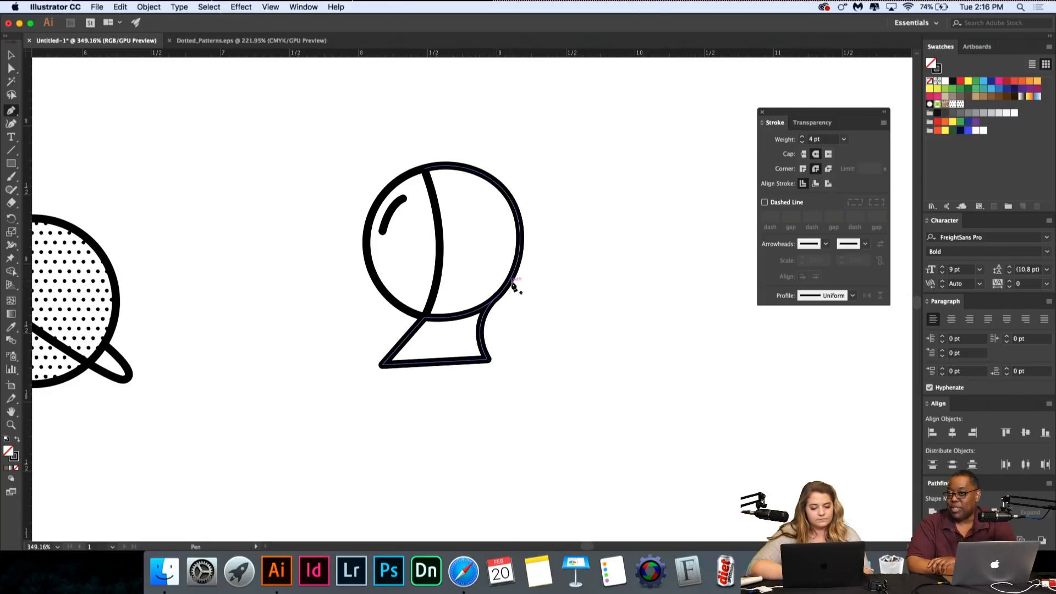
pyautogui.moveTo(511, 281)
pyautogui.mouseDown()
pyautogui.moveTo(507, 361)
pyautogui.moveTo(527, 375)
pyautogui.moveTo(536, 360)
pyautogui.moveTo(543, 367)
pyautogui.mouseUp()
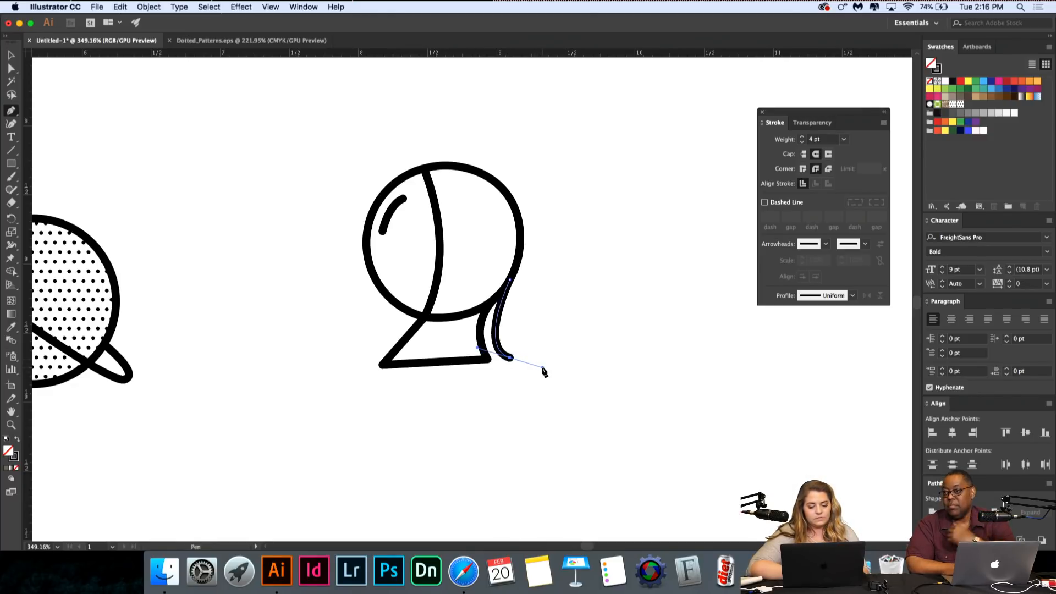
pyautogui.click(11, 55)
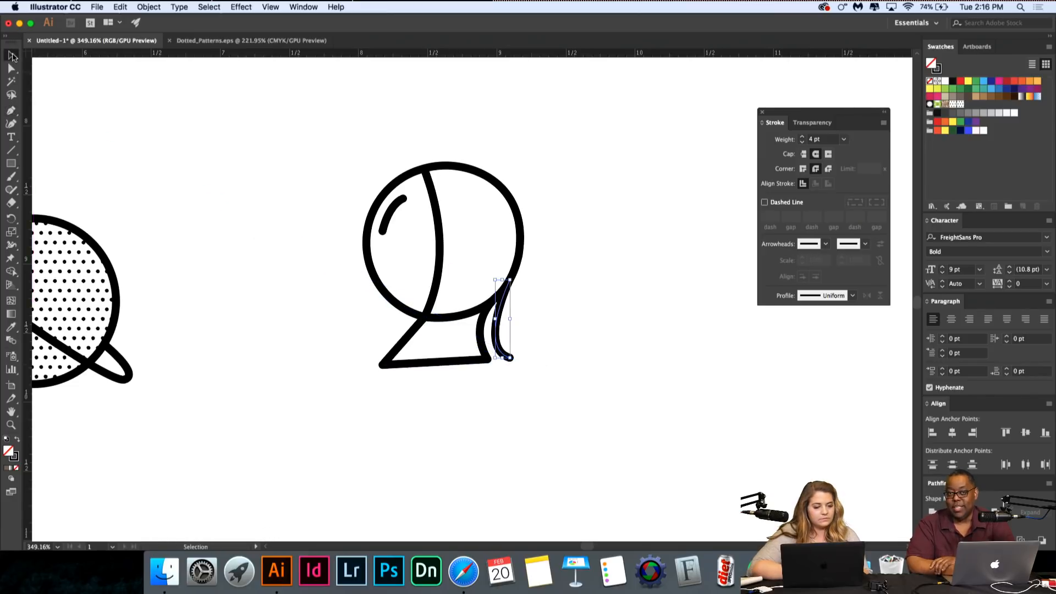
pyautogui.click(147, 148)
# Step: Join the lower ends of the two short curves with a straight line about 0.14 in long, and deselect it
pyautogui.click(11, 110)
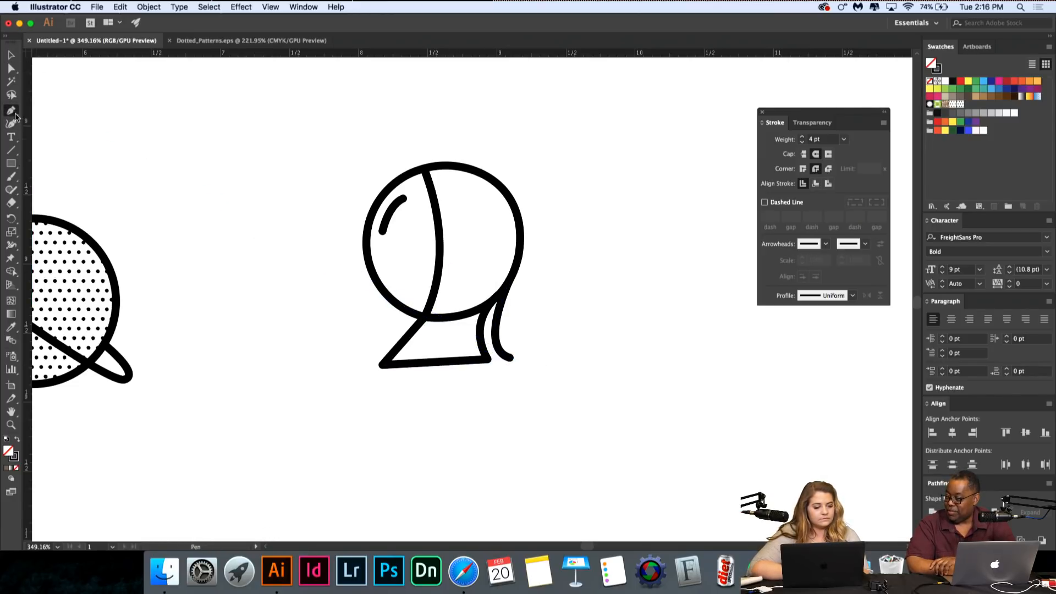
pyautogui.click(487, 359)
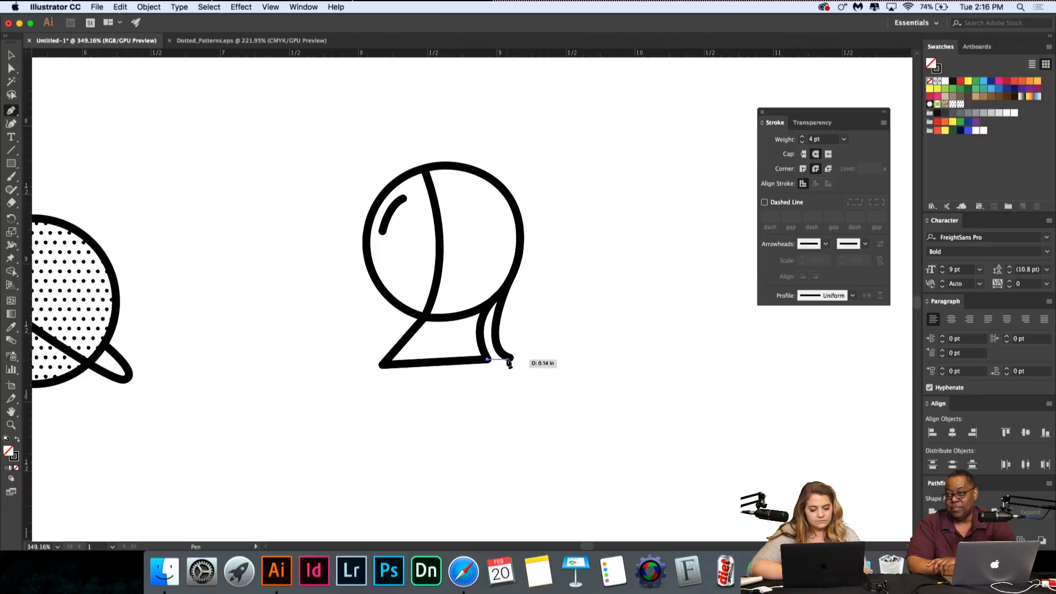
pyautogui.click(510, 359)
pyautogui.scroll(-4, 510, 360)
pyautogui.scroll(-2, 510, 361)
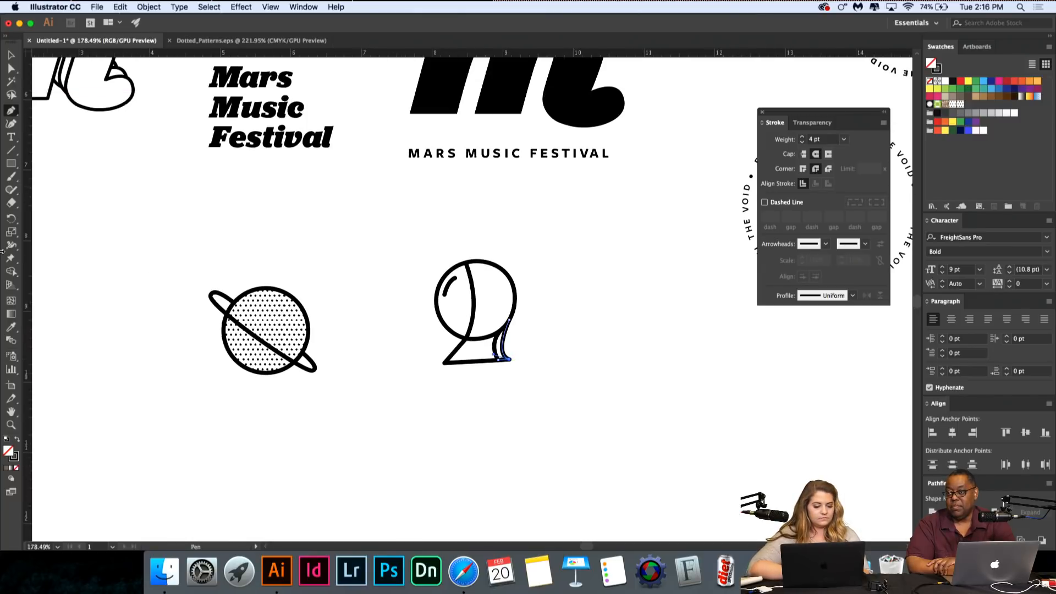
pyautogui.click(11, 55)
pyautogui.click(189, 272)
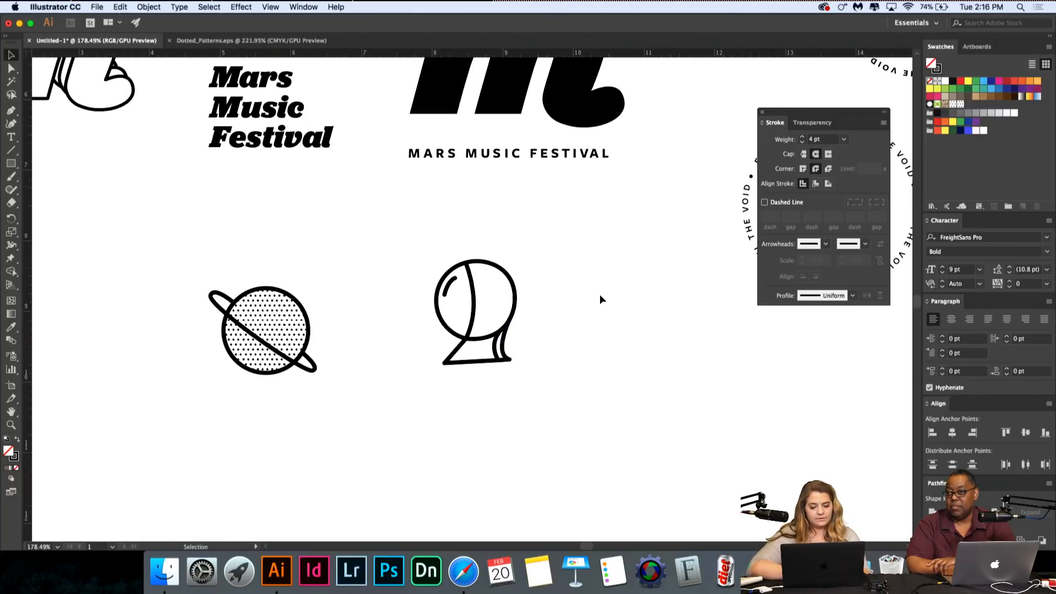
# Step: Draw a curved path with the Pen tool just right of the sphere's dividing line, running from above the sphere to below its lower outline
pyautogui.scroll(5, 595, 302)
pyautogui.hscroll(-4, 595, 302)
pyautogui.scroll(-1, 595, 302)
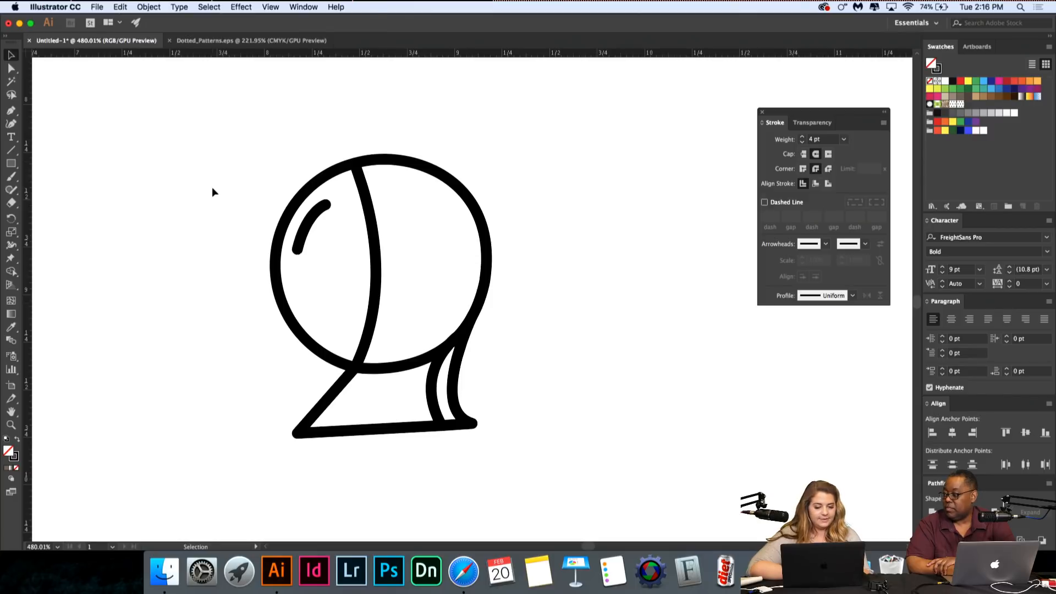
pyautogui.click(12, 111)
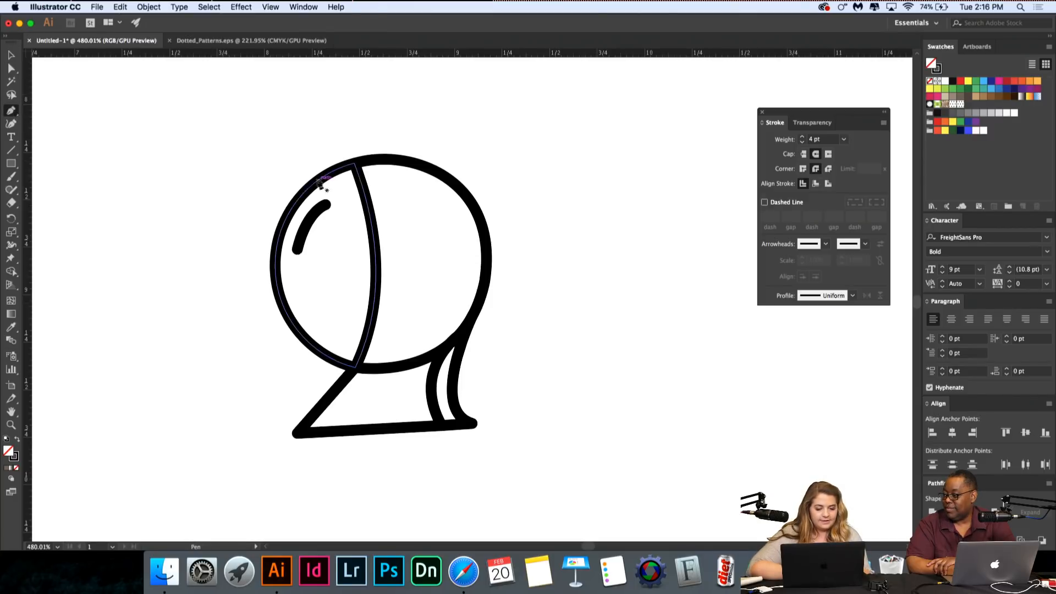
pyautogui.click(365, 137)
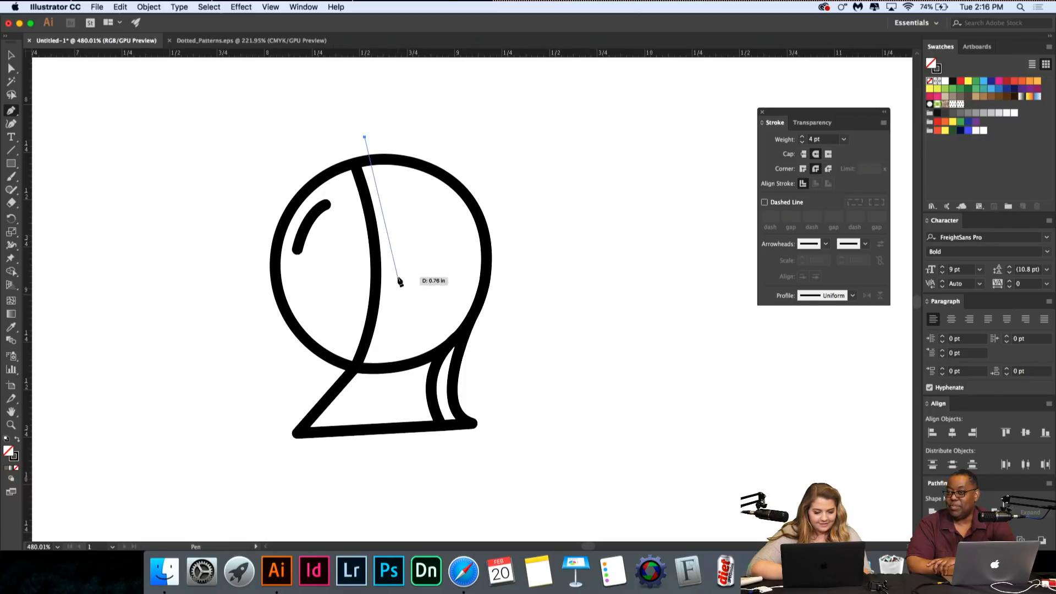
pyautogui.moveTo(397, 275); pyautogui.dragTo(392, 324)
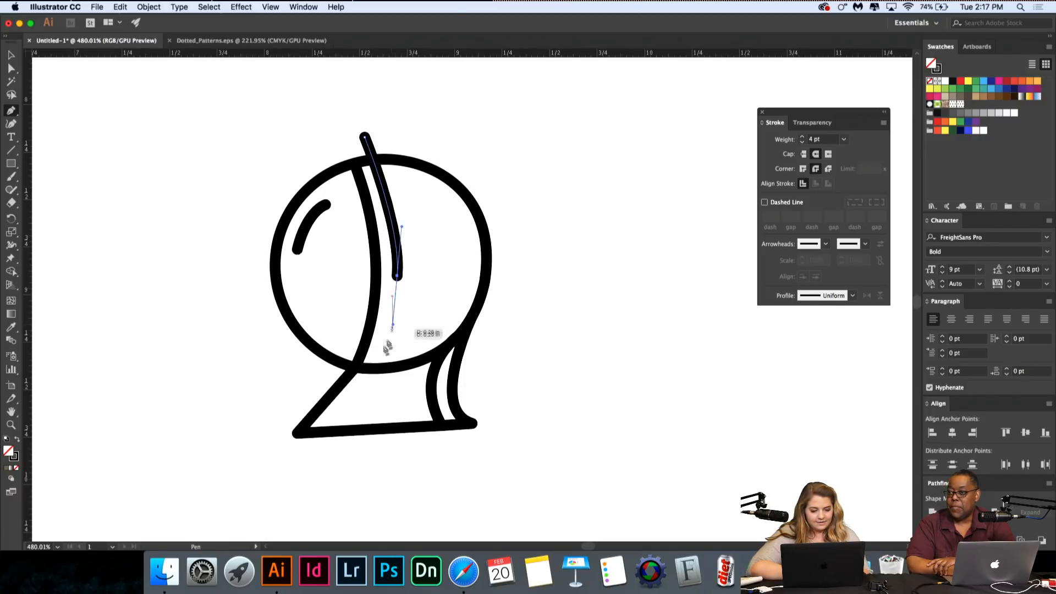
pyautogui.click(368, 390)
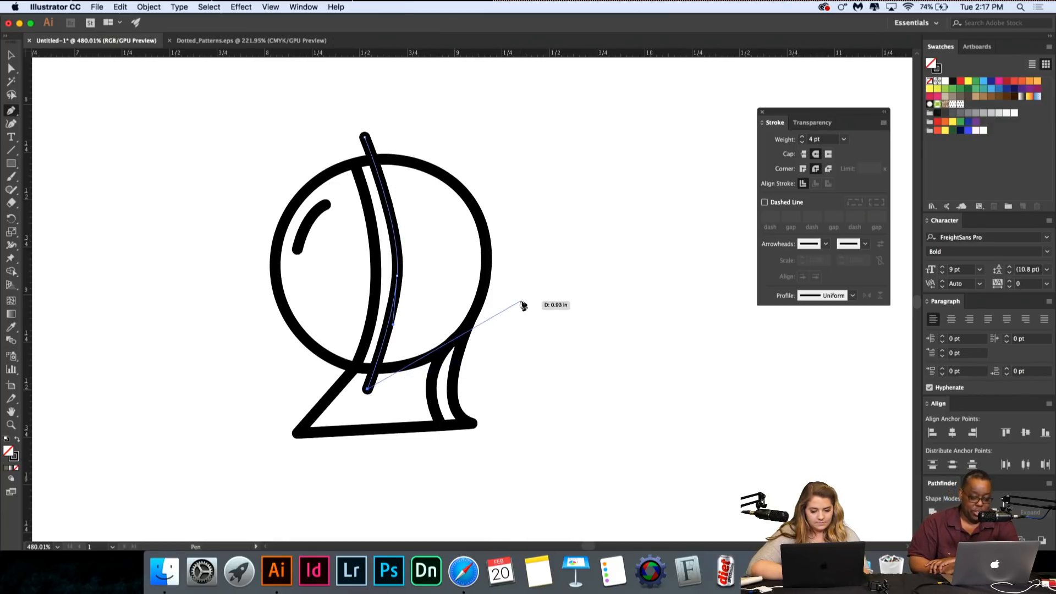
pyautogui.press('super+z')
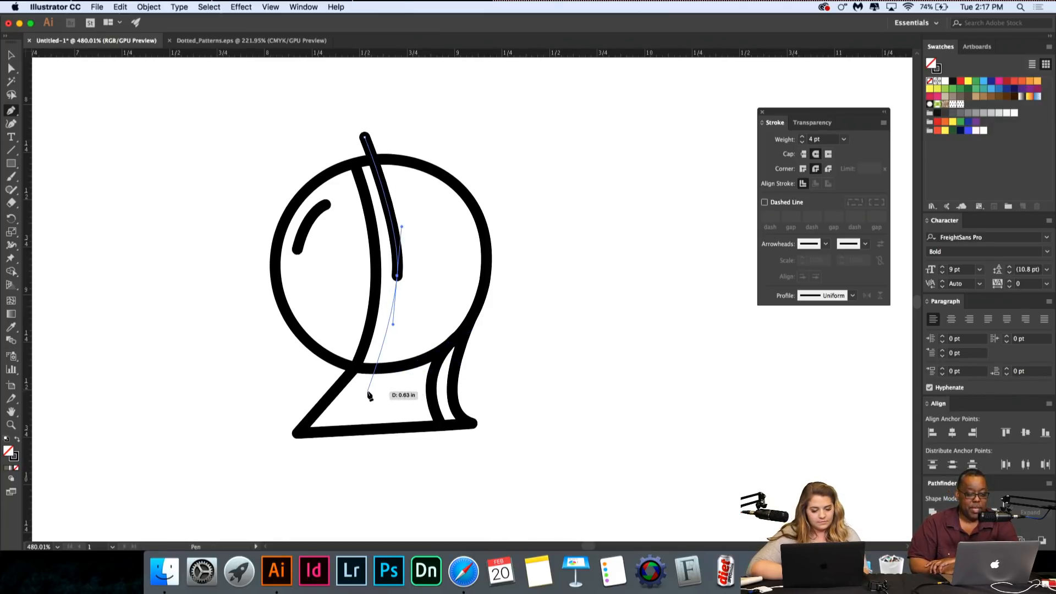
pyautogui.click(368, 391)
# Step: Continue the path with the Pen tool in a wide curve around the sphere's right side, close it at its starting point above the sphere, and deselect it
pyautogui.moveTo(531, 257); pyautogui.dragTo(478, 113)
pyautogui.press('super+z')
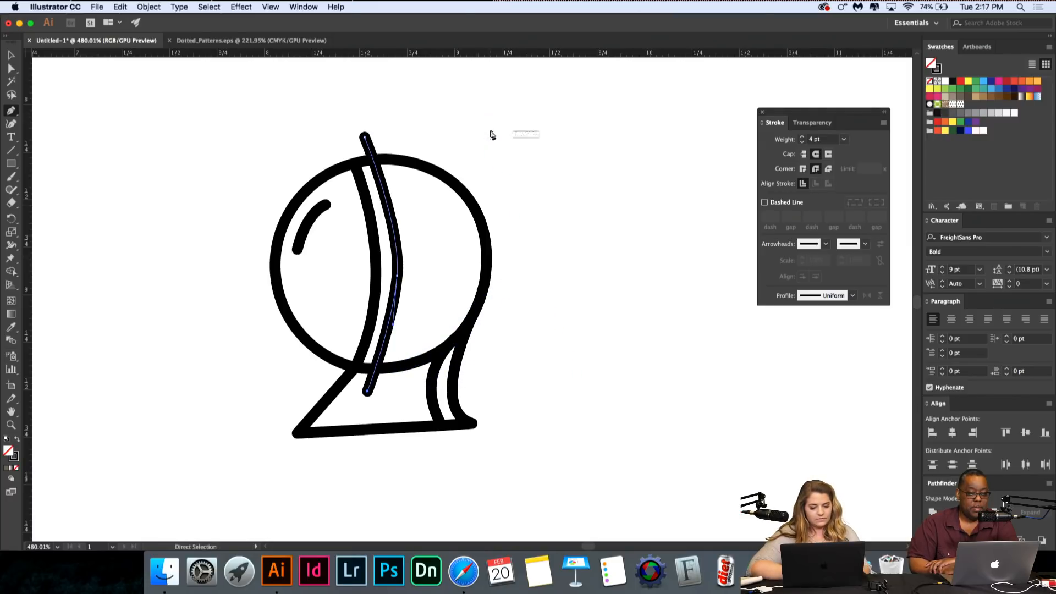
pyautogui.moveTo(531, 329); pyautogui.dragTo(561, 291)
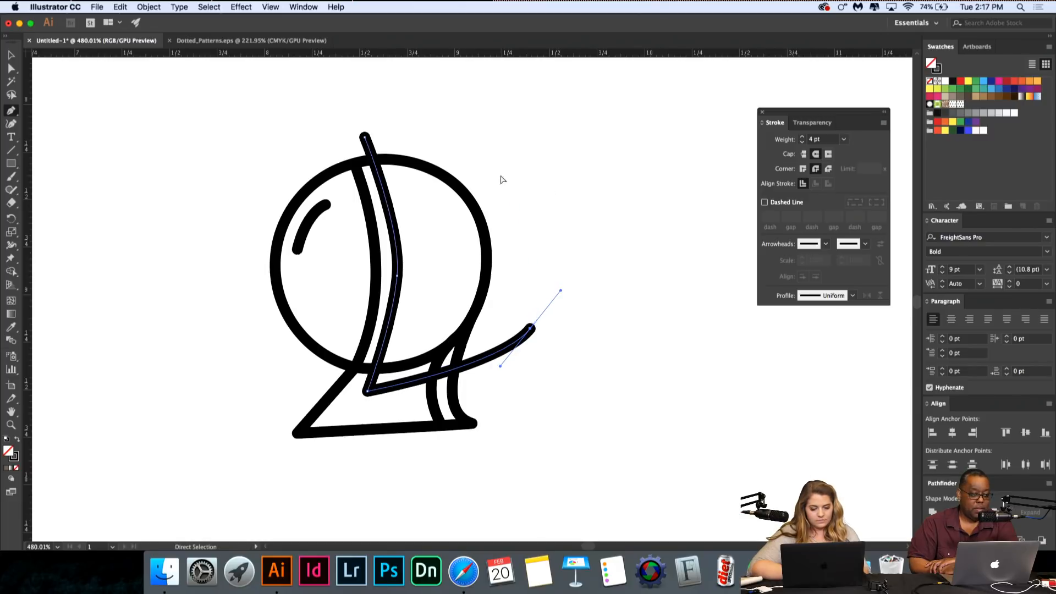
pyautogui.press('super+z')
pyautogui.moveTo(528, 257)
pyautogui.mouseDown()
pyautogui.moveTo(534, 204)
pyautogui.moveTo(497, 156)
pyautogui.moveTo(526, 128)
pyautogui.mouseUp()
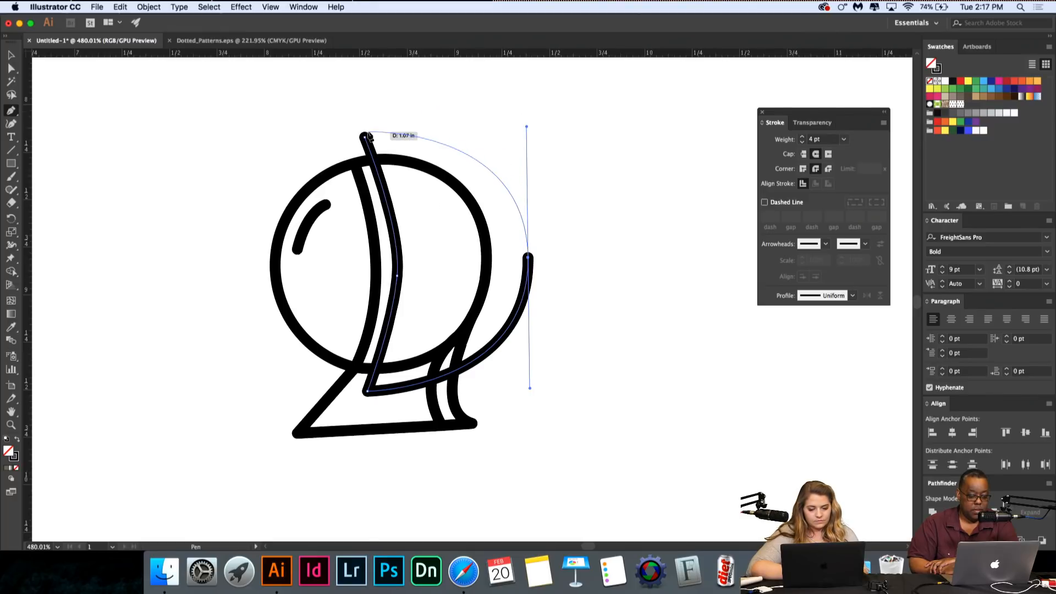
pyautogui.click(366, 136)
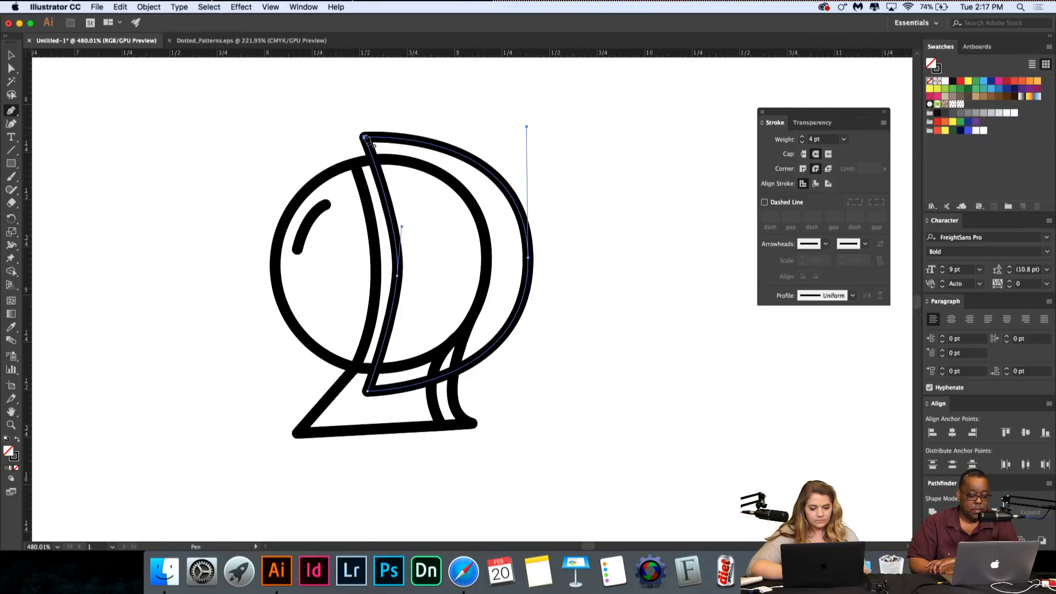
pyautogui.click(11, 55)
pyautogui.click(118, 340)
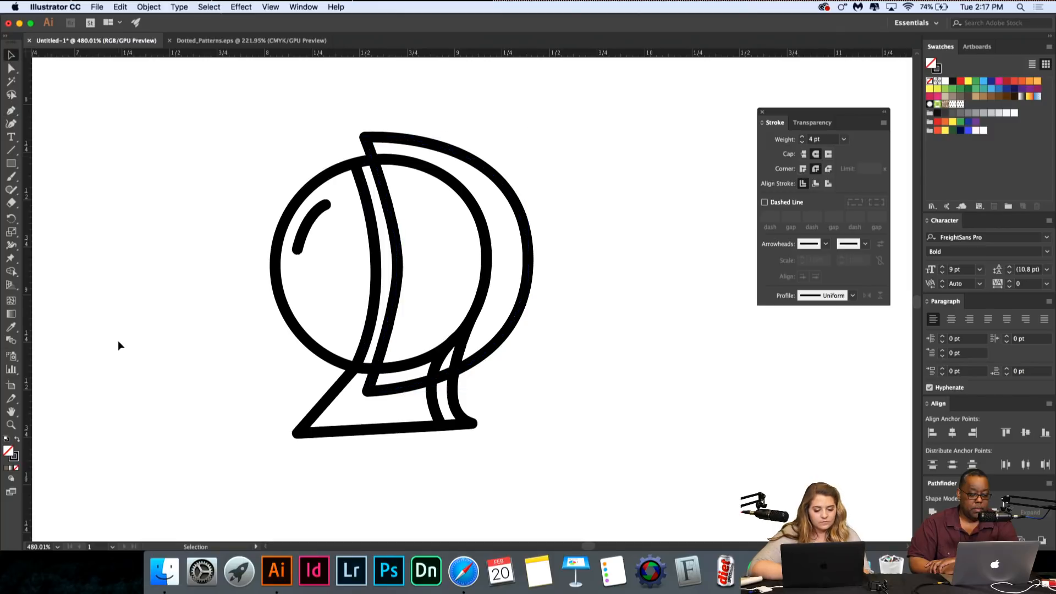
# Step: Scale the closed crescent around the sphere down slightly from its upper right corner, then nudge it up and a little to the right
pyautogui.scroll(-5, 375, 477)
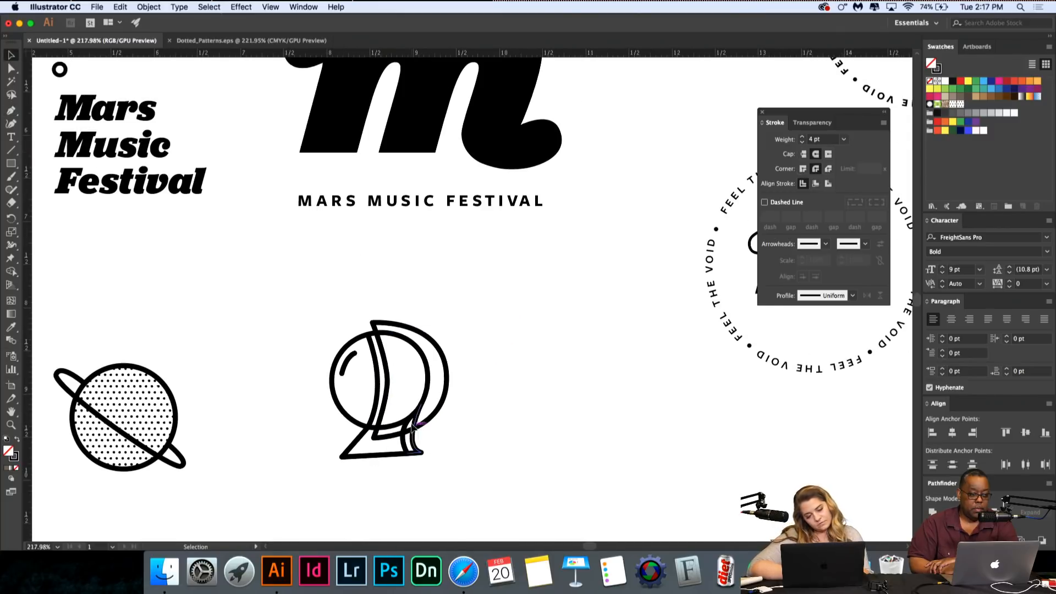
pyautogui.scroll(3, 375, 477)
pyautogui.click(451, 398)
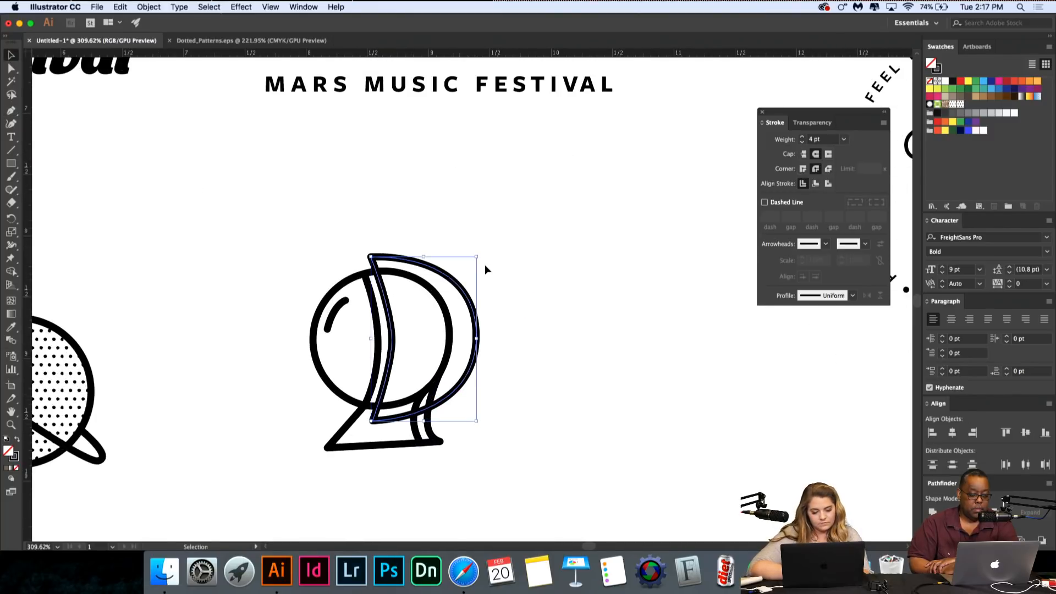
pyautogui.moveTo(480, 255); pyautogui.dragTo(467, 270)
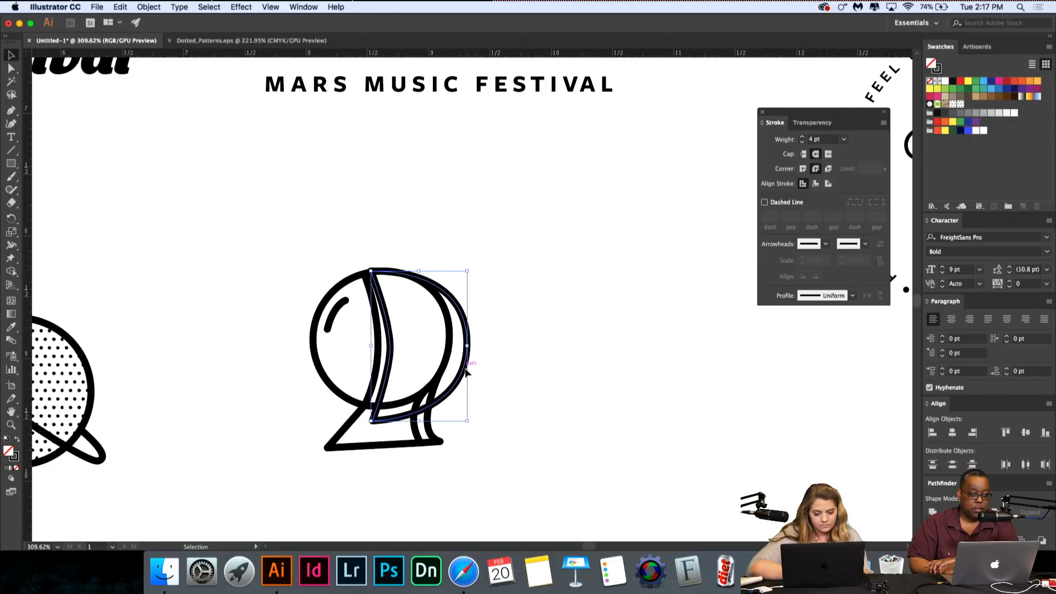
pyautogui.press('Up')
pyautogui.press('Up')
pyautogui.press('Up')
pyautogui.press('Up')
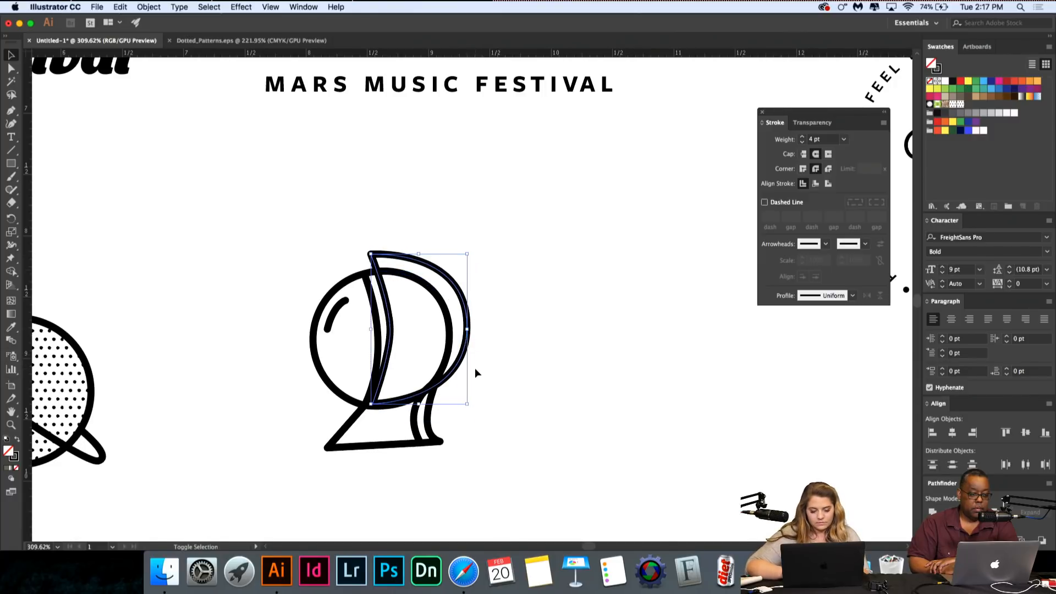
pyautogui.press('Up')
pyautogui.press('Right')
pyautogui.press('Right')
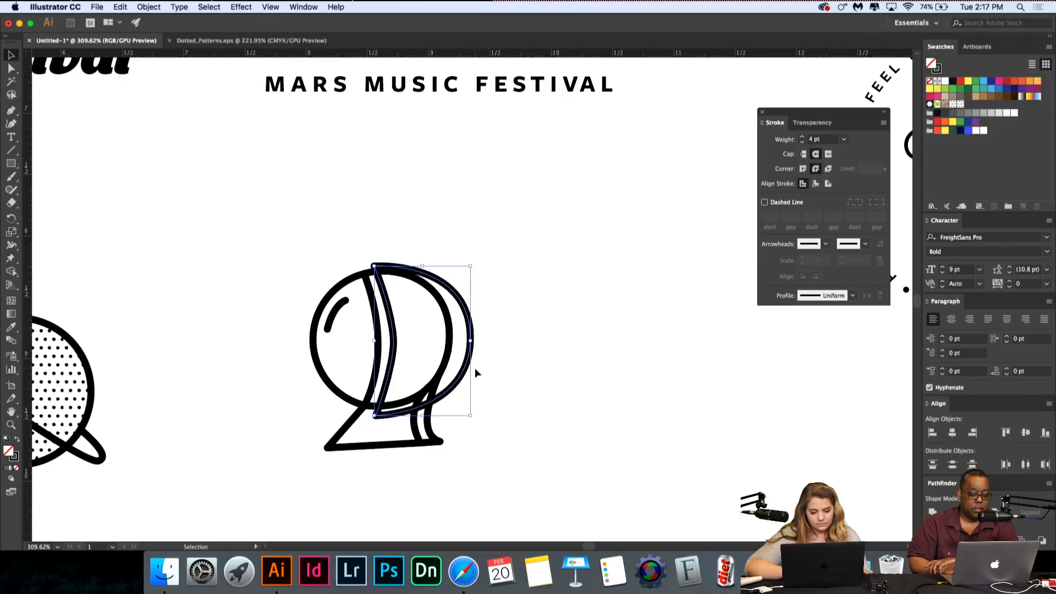
pyautogui.click(532, 375)
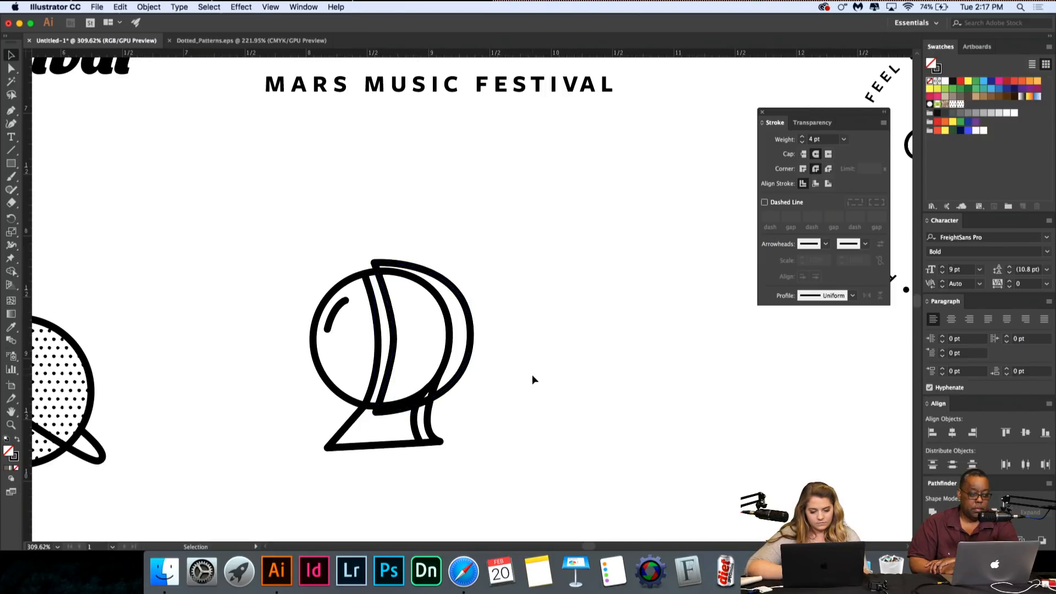
# Step: Stretch the crescent's upper edge upward, nudge the shape down so it overhangs the sphere evenly, and deselect it
pyautogui.scroll(-5, 532, 375)
pyautogui.scroll(6, 533, 374)
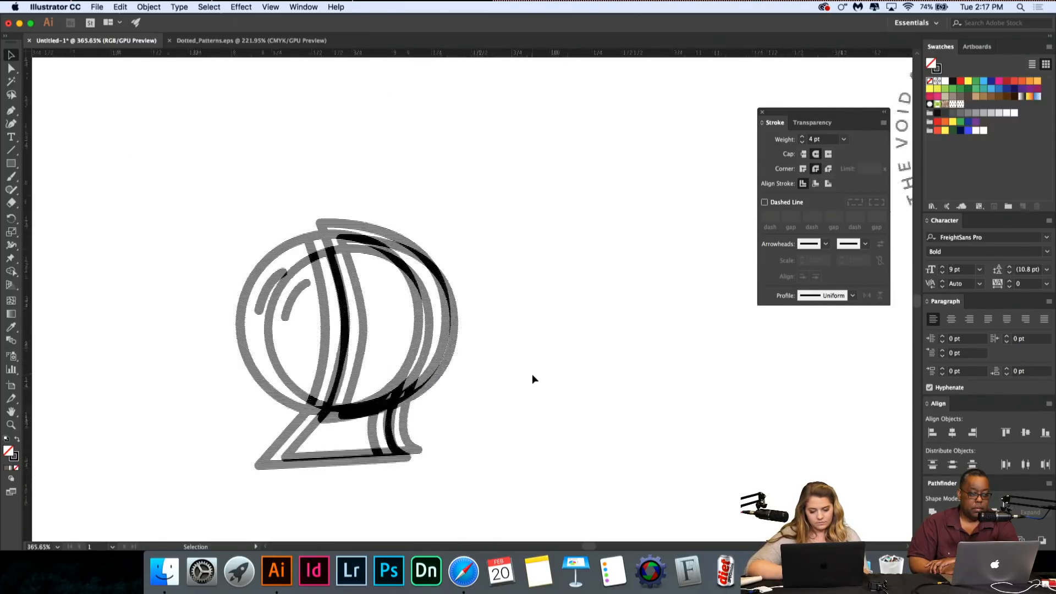
pyautogui.click(438, 349)
pyautogui.moveTo(380, 221); pyautogui.dragTo(381, 208)
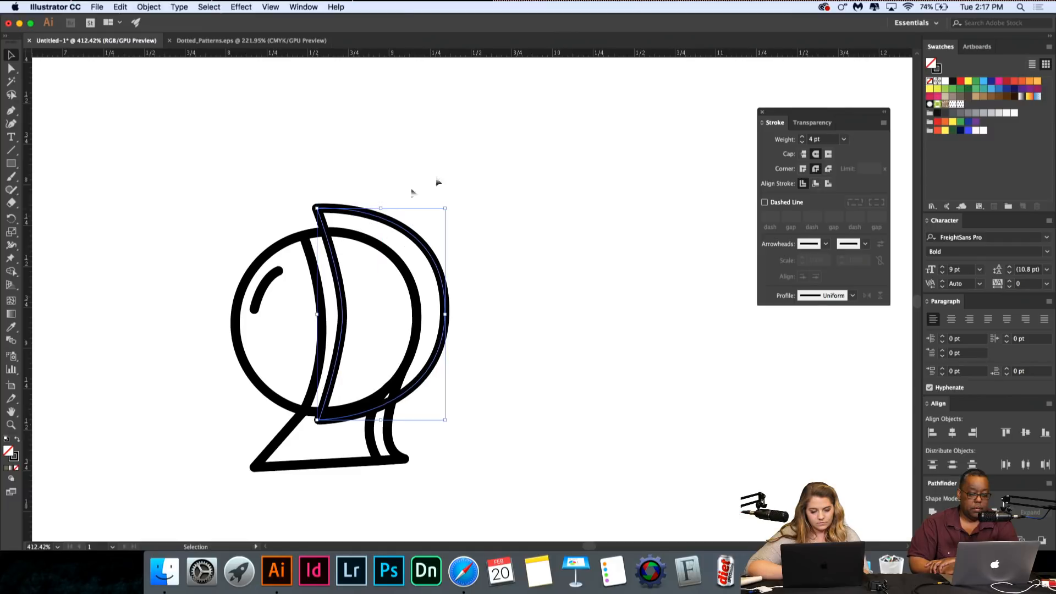
pyautogui.press('Down')
pyautogui.press('Down')
pyautogui.press('Down')
pyautogui.click(567, 220)
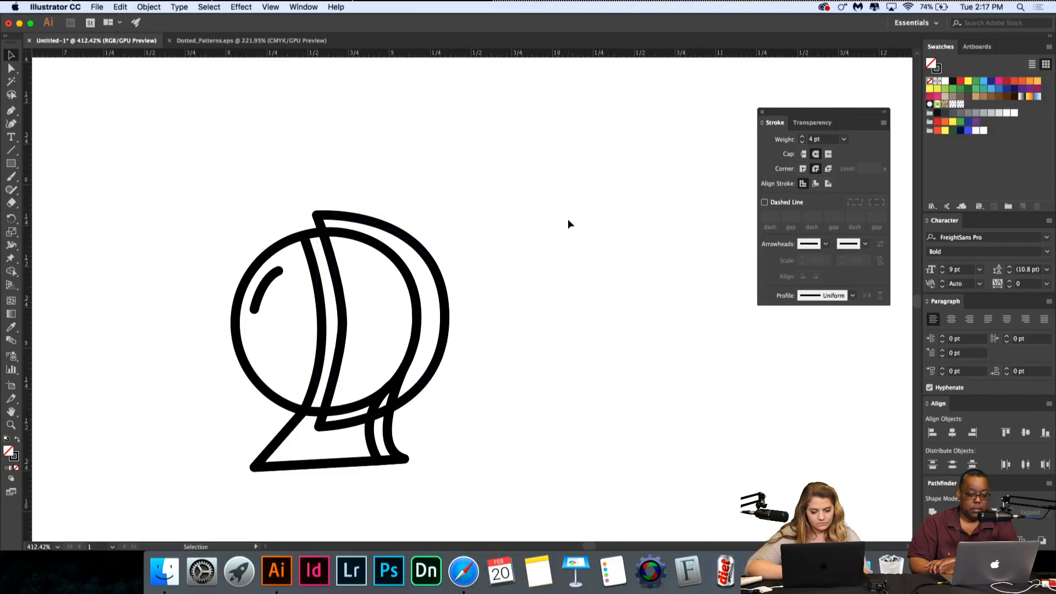
# Step: In isolation mode, narrow the crescent from its outer edge, extend its lower edge slightly downward, and deselect it
pyautogui.doubleClick(441, 345)
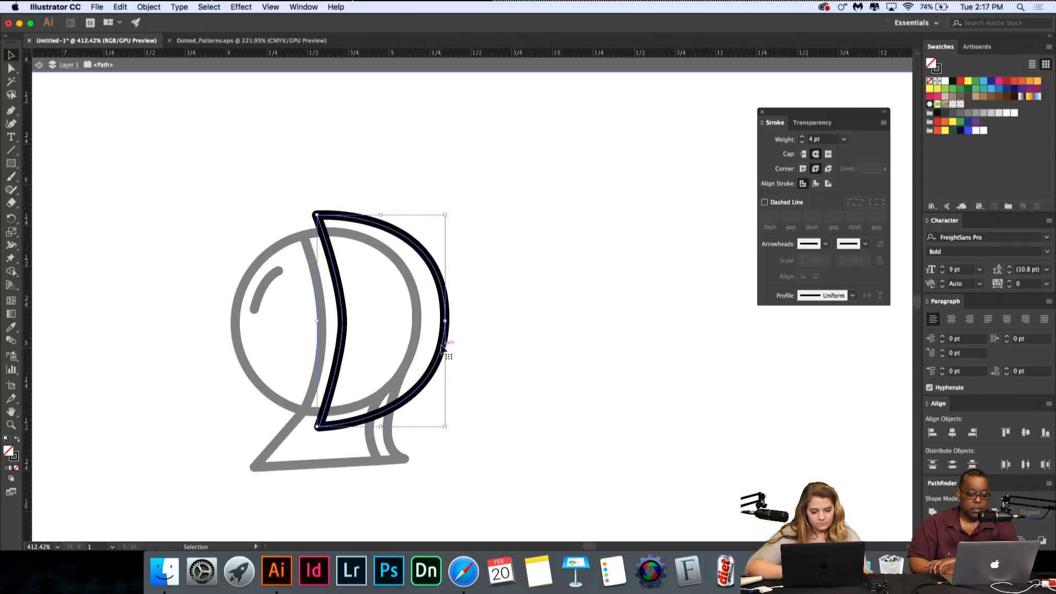
pyautogui.click(41, 65)
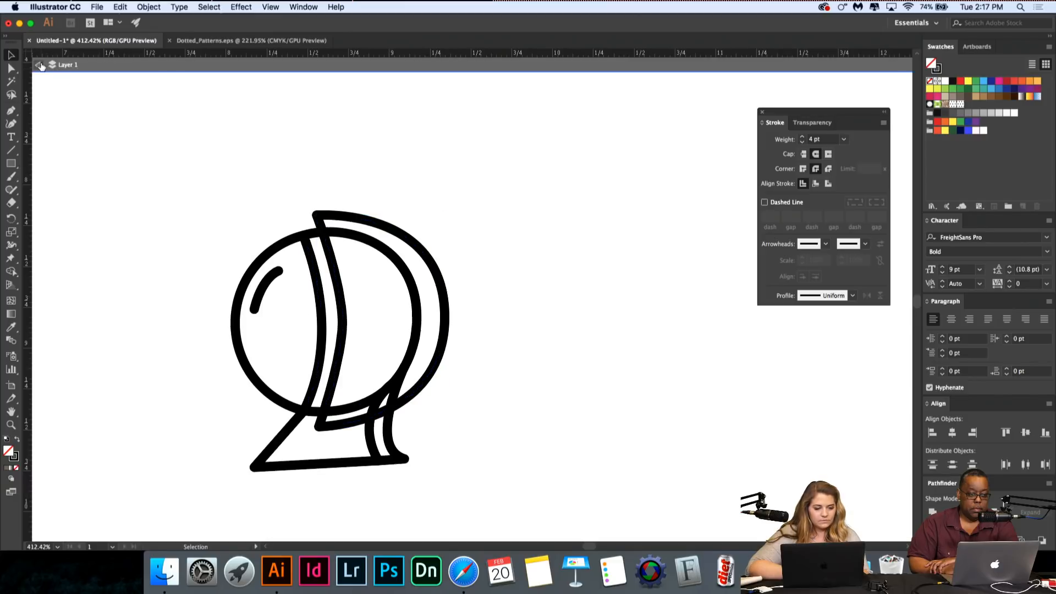
pyautogui.click(446, 338)
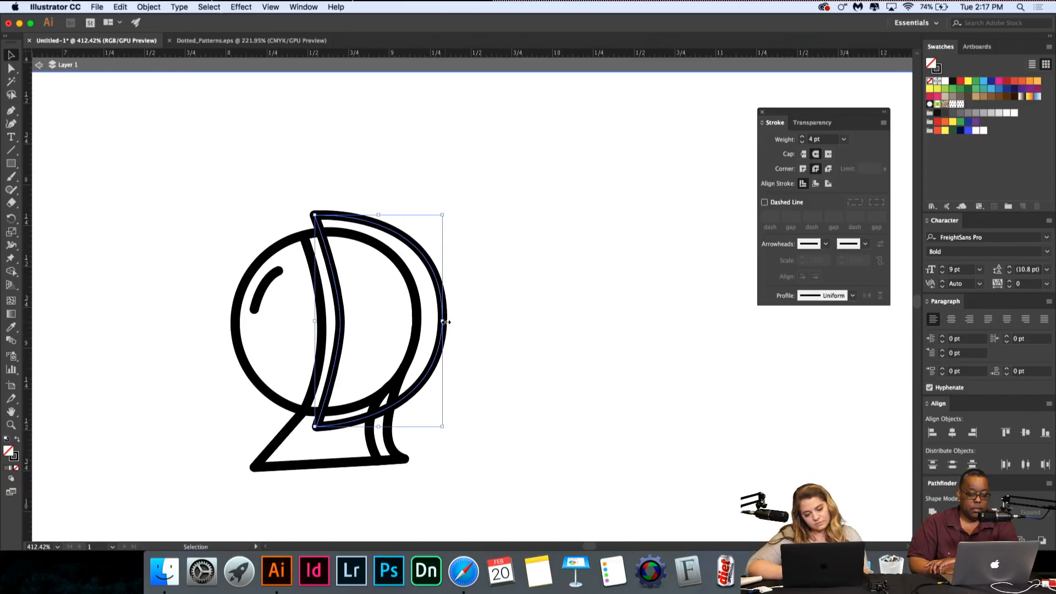
pyautogui.moveTo(446, 321); pyautogui.dragTo(436, 322)
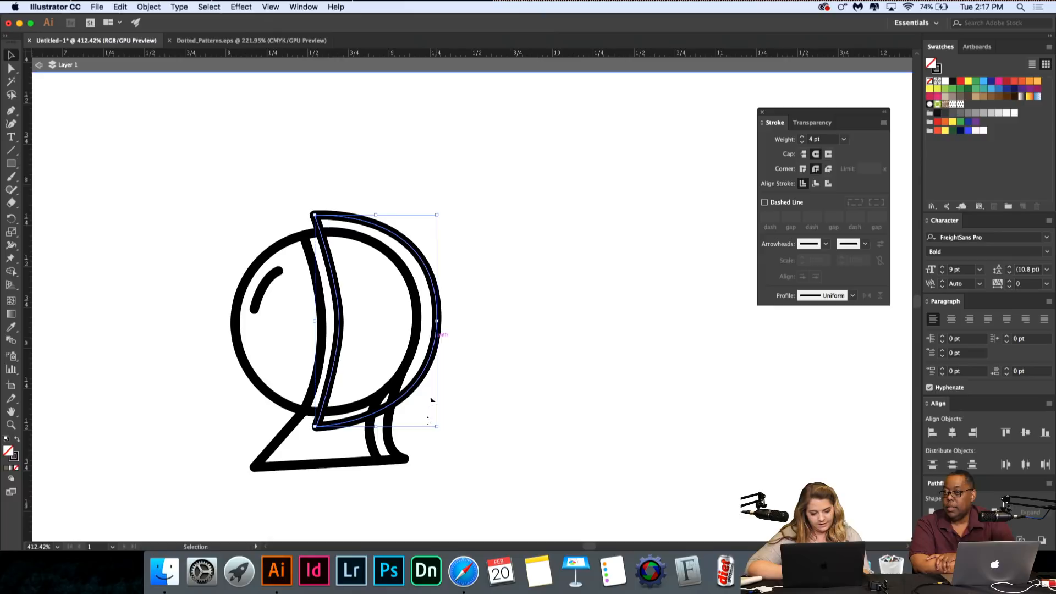
pyautogui.moveTo(429, 420); pyautogui.dragTo(430, 431)
pyautogui.click(523, 383)
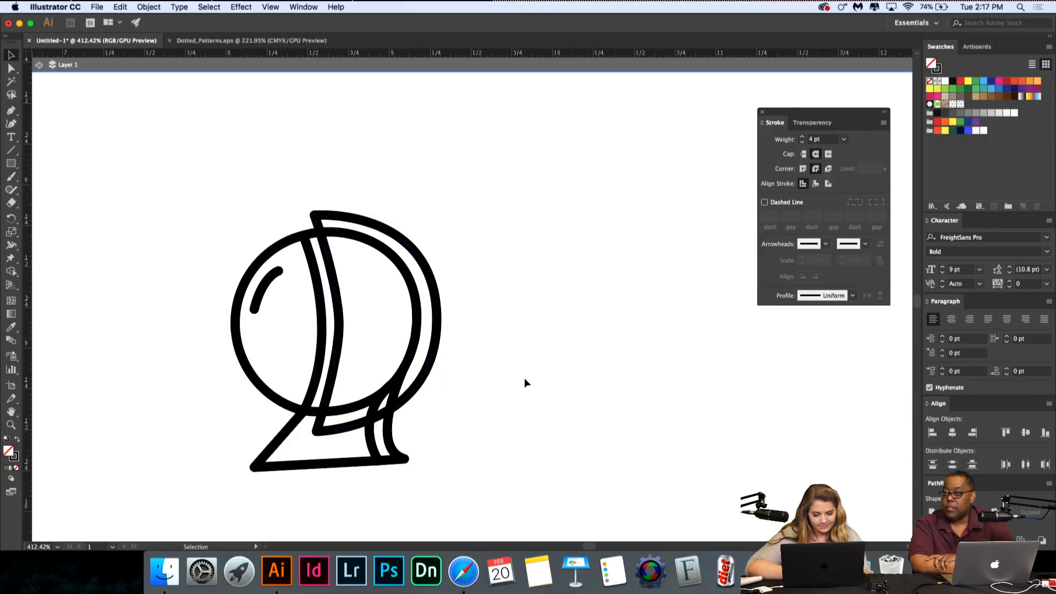
# Step: Delete the outer flared curve and its short joining line at the right of the helmet's base
pyautogui.scroll(-2, 523, 379)
pyautogui.scroll(1, 523, 378)
pyautogui.click(429, 440)
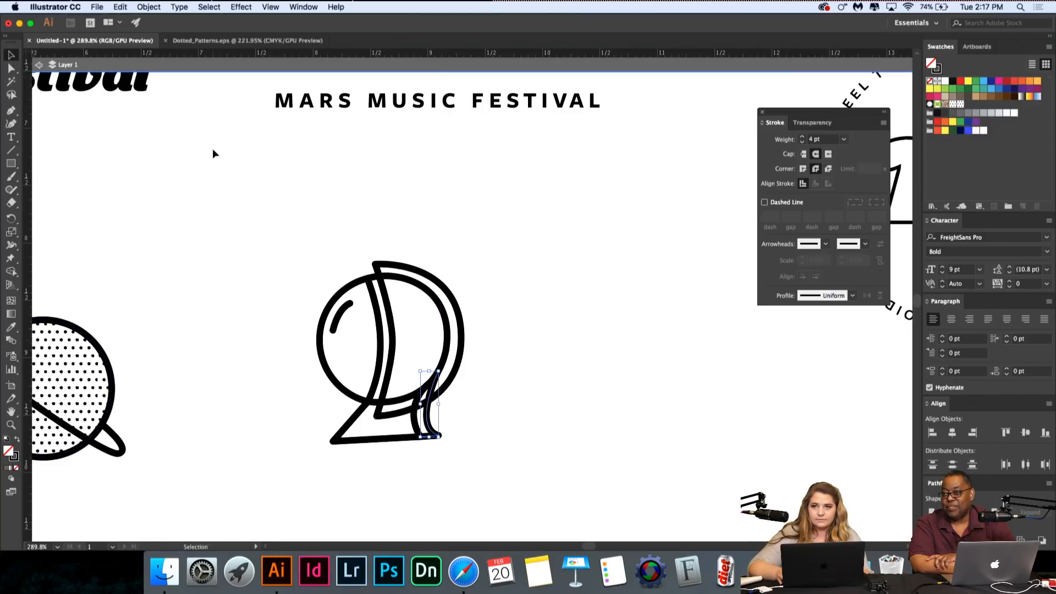
pyautogui.press('Delete')
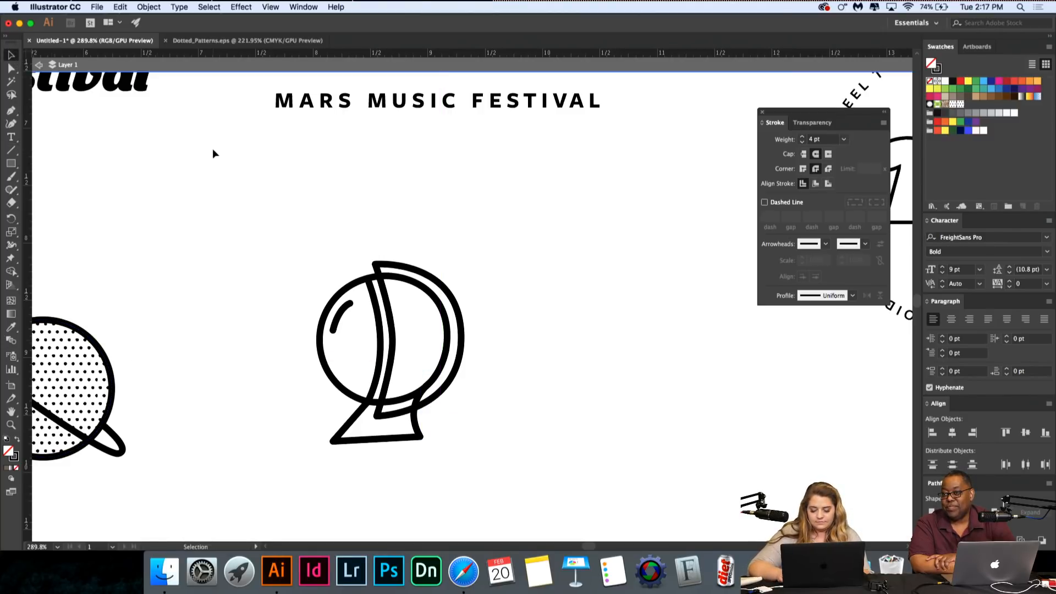
pyautogui.click(398, 440)
pyautogui.press('Delete')
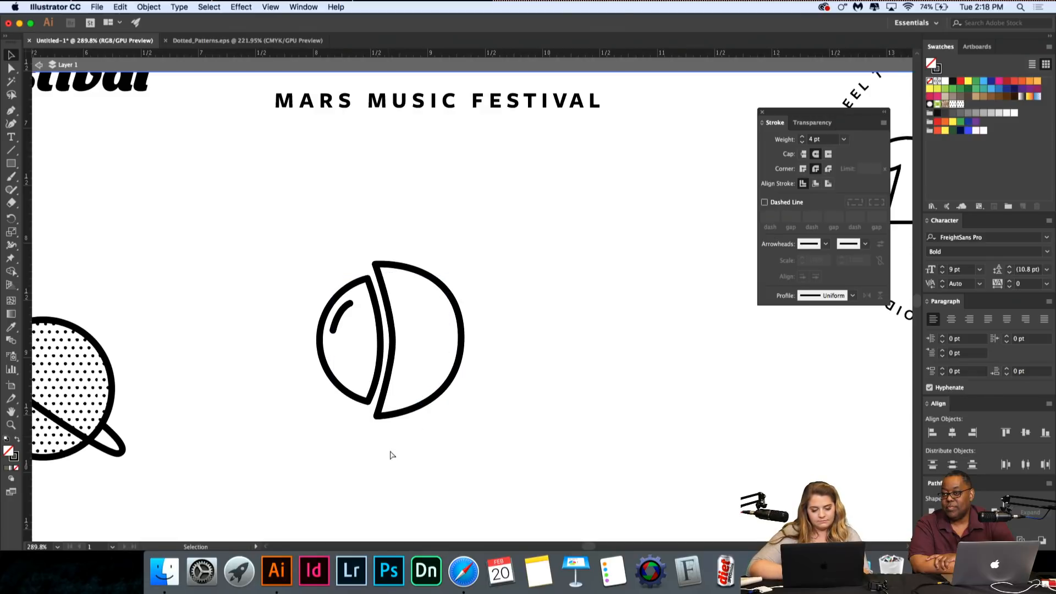
pyautogui.press('super+z')
pyautogui.click(424, 457)
# Step: Exit isolation mode and move the helmet below the layered outline m, with the dotted planet directly beneath the helmet
pyautogui.scroll(-3, 423, 457)
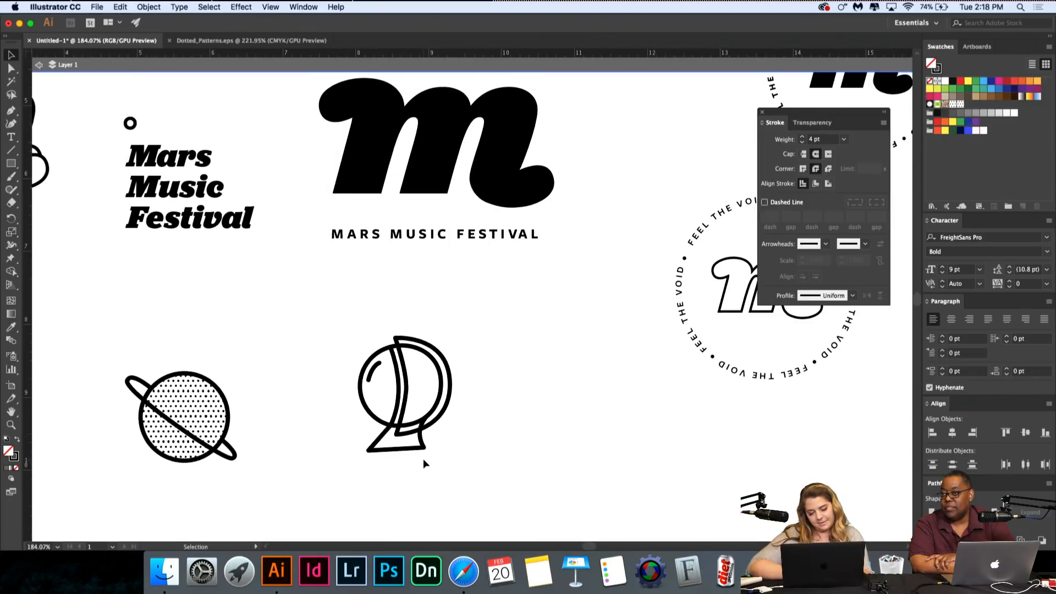
pyautogui.scroll(-2, 423, 458)
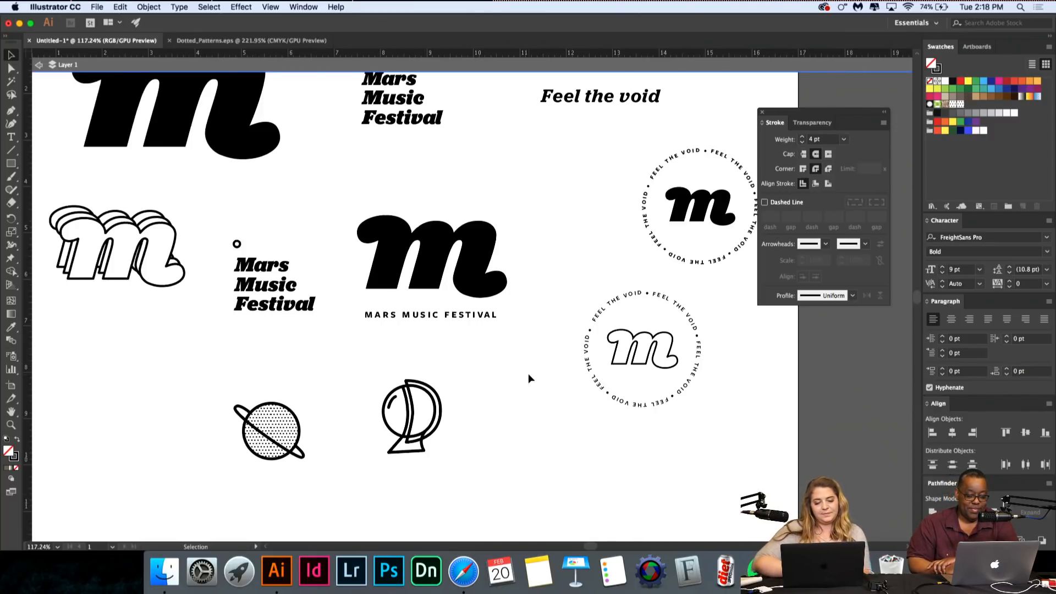
pyautogui.scroll(-1, 528, 374)
pyautogui.hscroll(-1, 528, 374)
pyautogui.scroll(-2, 528, 374)
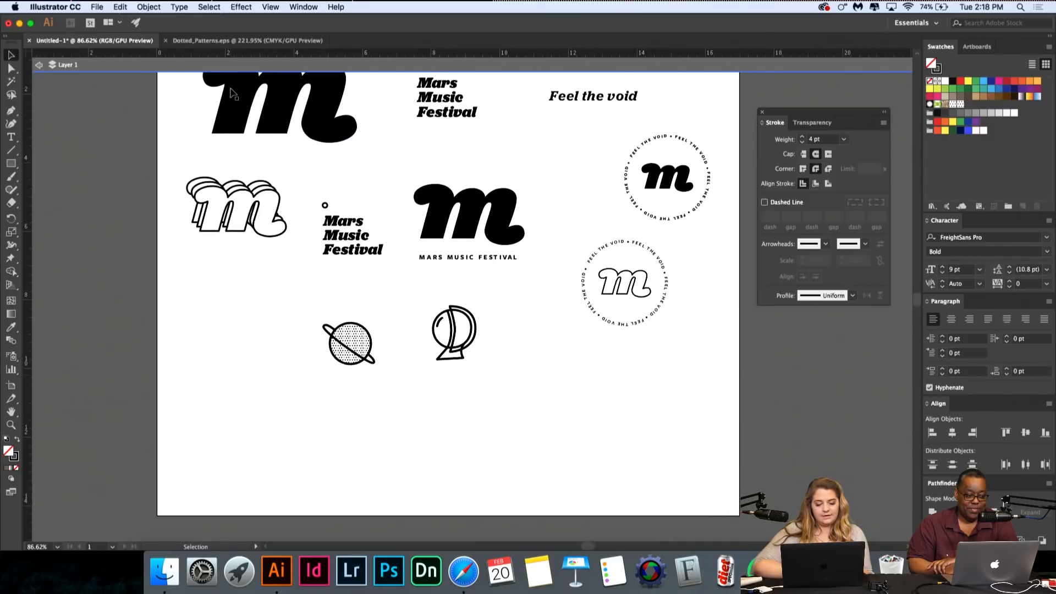
pyautogui.click(36, 65)
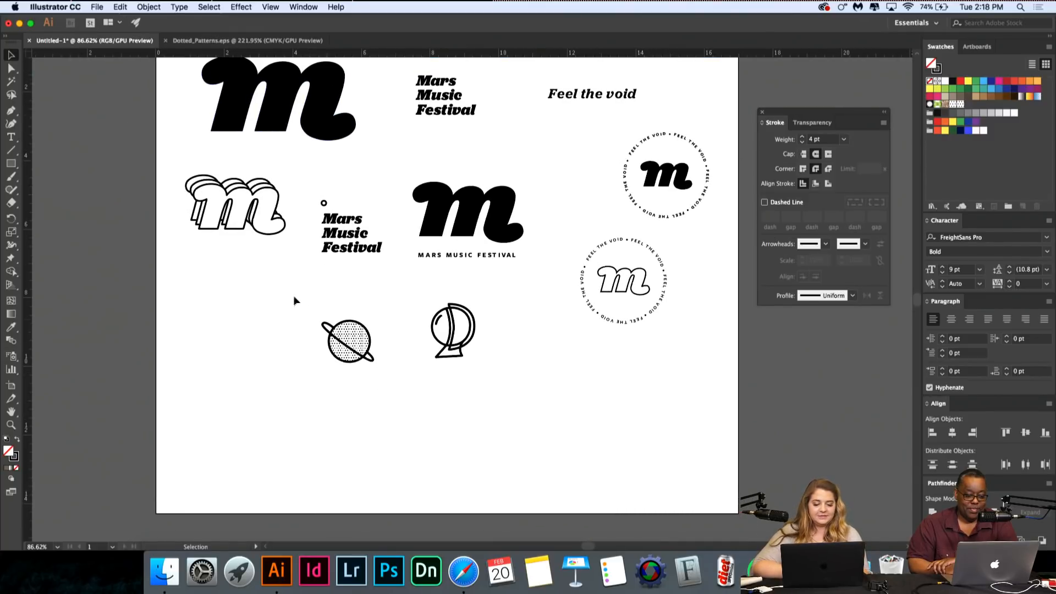
pyautogui.scroll(-3, 336, 337)
pyautogui.hscroll(3, 332, 336)
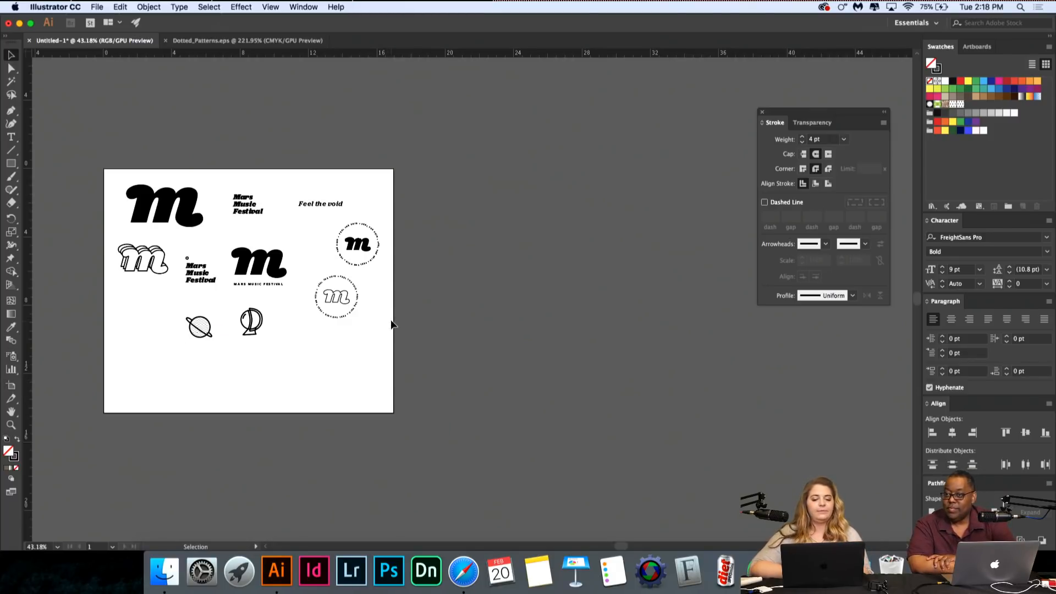
pyautogui.scroll(3, 319, 315)
pyautogui.hscroll(-3, 319, 314)
pyautogui.click(323, 315)
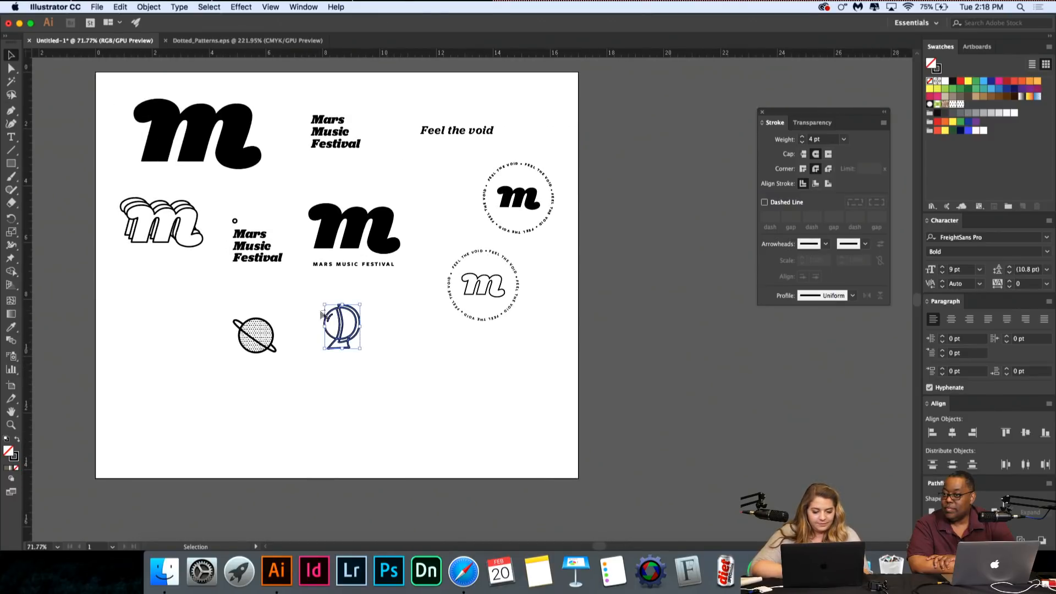
pyautogui.moveTo(328, 321); pyautogui.dragTo(125, 302)
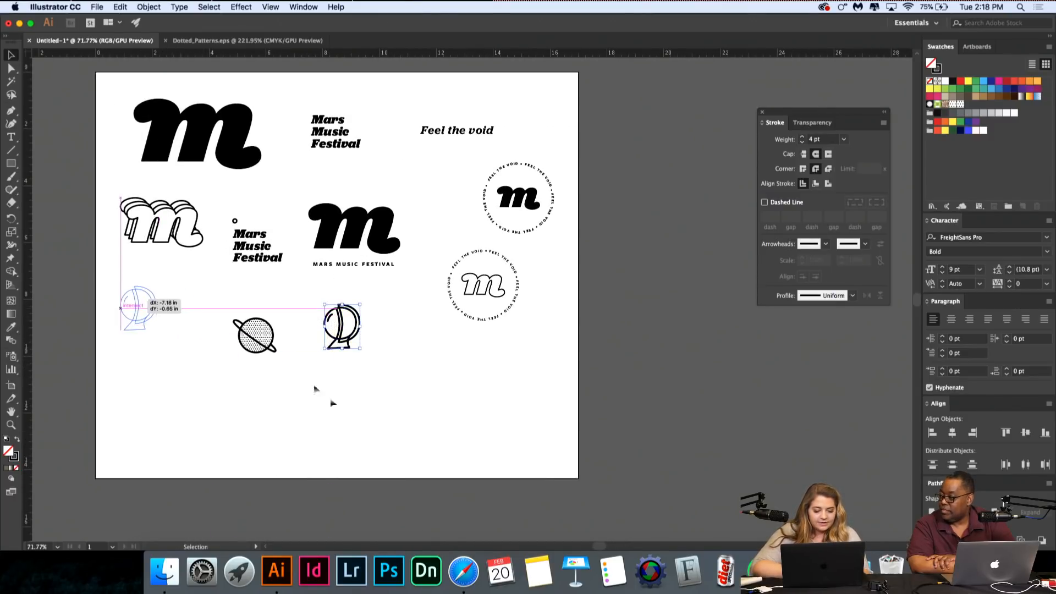
pyautogui.moveTo(308, 393); pyautogui.dragTo(150, 364)
pyautogui.click(267, 303)
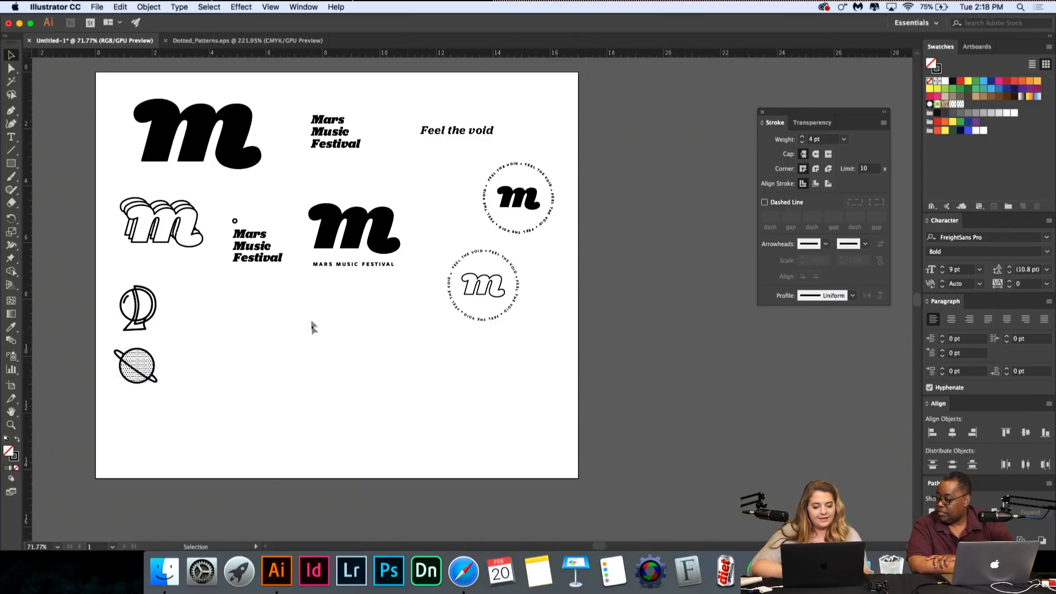
# Step: Draw a small circle with the Ellipse tool to the right of the helmet and swap its fill and stroke to make it solid black
pyautogui.hscroll(-3, 309, 324)
pyautogui.scroll(-2, 309, 325)
pyautogui.scroll(5, 309, 325)
pyautogui.scroll(-1, 360, 358)
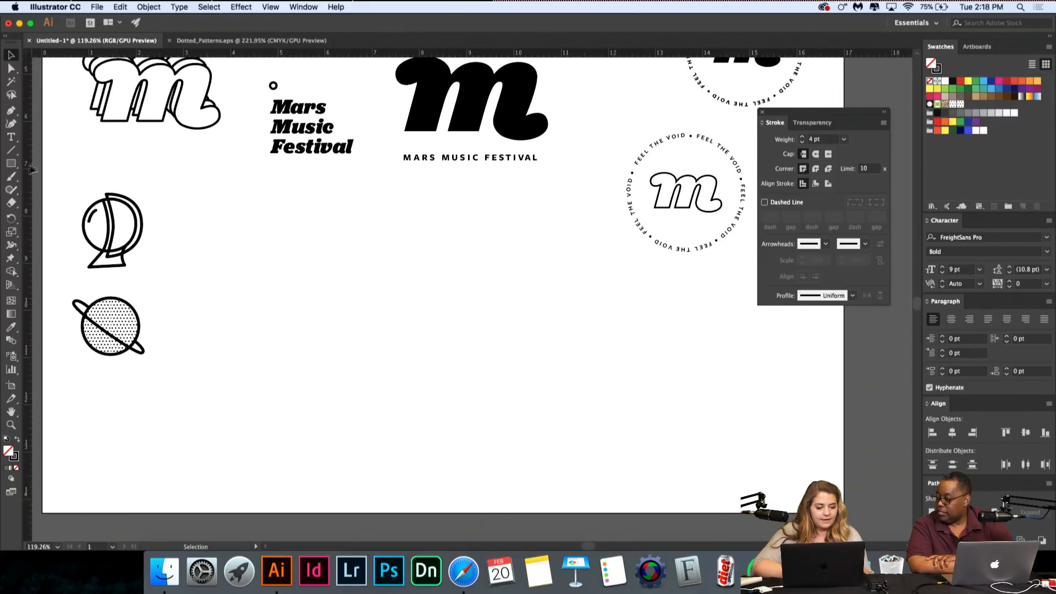
pyautogui.click(11, 163)
pyautogui.moveTo(12, 171); pyautogui.dragTo(44, 187)
pyautogui.moveTo(255, 226); pyautogui.dragTo(247, 231)
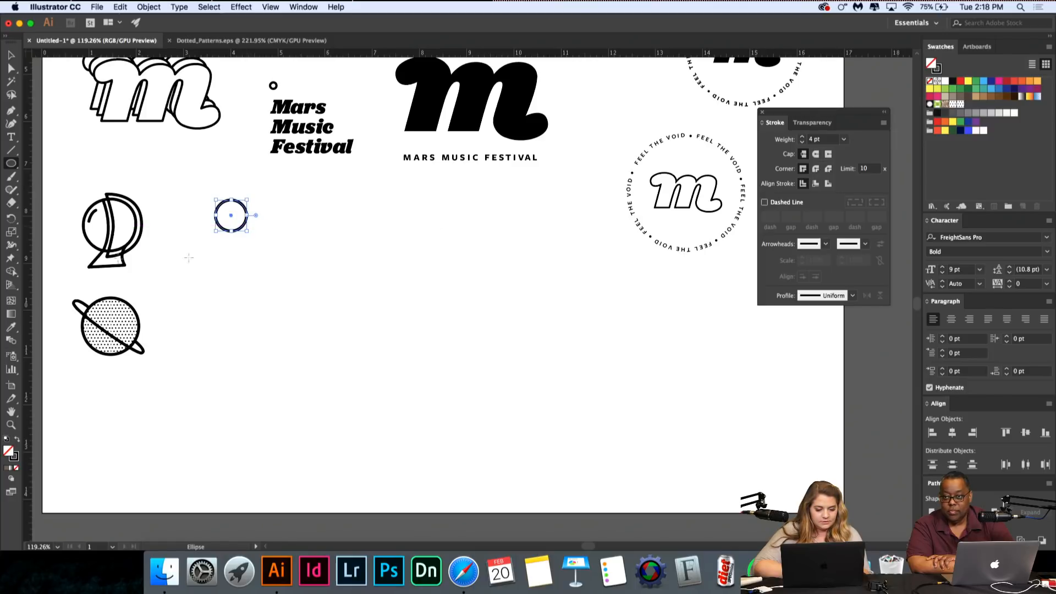
pyautogui.click(18, 440)
pyautogui.press('v')
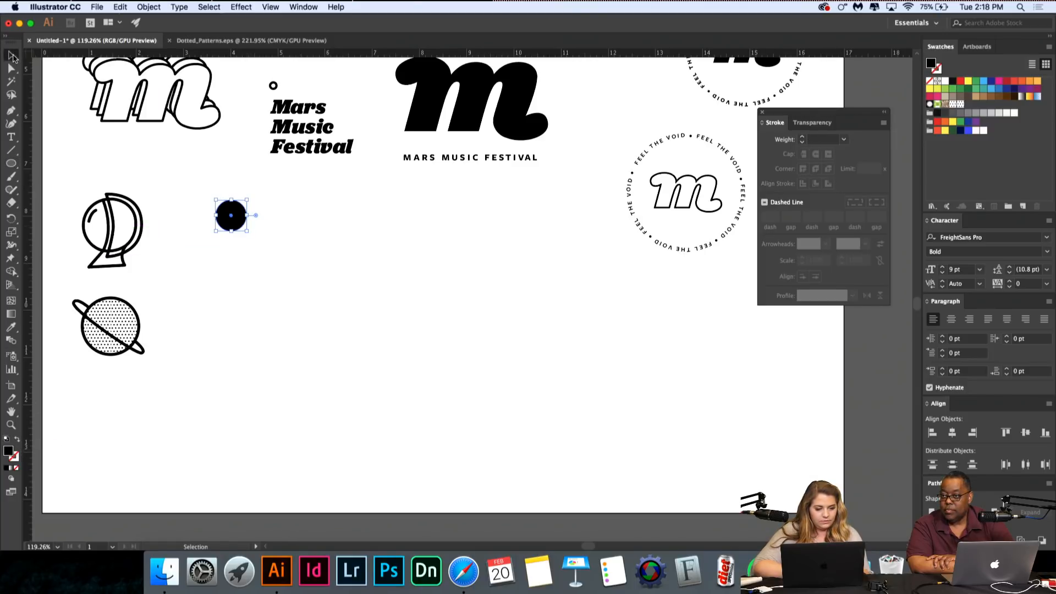
# Step: Duplicate the black circle into a horizontal row of six circles and select the whole row
pyautogui.click(252, 302)
pyautogui.moveTo(223, 227); pyautogui.dragTo(346, 221)
pyautogui.keyDown('shift'); pyautogui.click(235, 221); pyautogui.keyUp('shift')
pyautogui.click(421, 247)
pyautogui.moveTo(421, 247); pyautogui.dragTo(444, 209)
pyautogui.click(456, 260)
pyautogui.moveTo(541, 271); pyautogui.dragTo(221, 212)
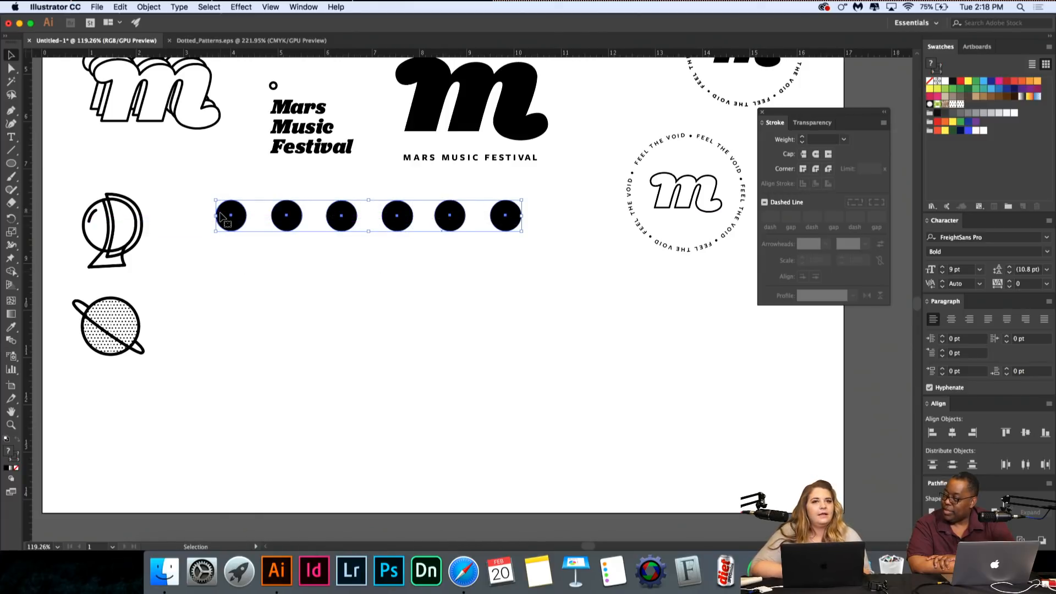
# Step: Switch to Preview, examine the mood board's colours on page 3 of the Adobe Live Project Brief, and return to Illustrator
pyautogui.click(801, 572)
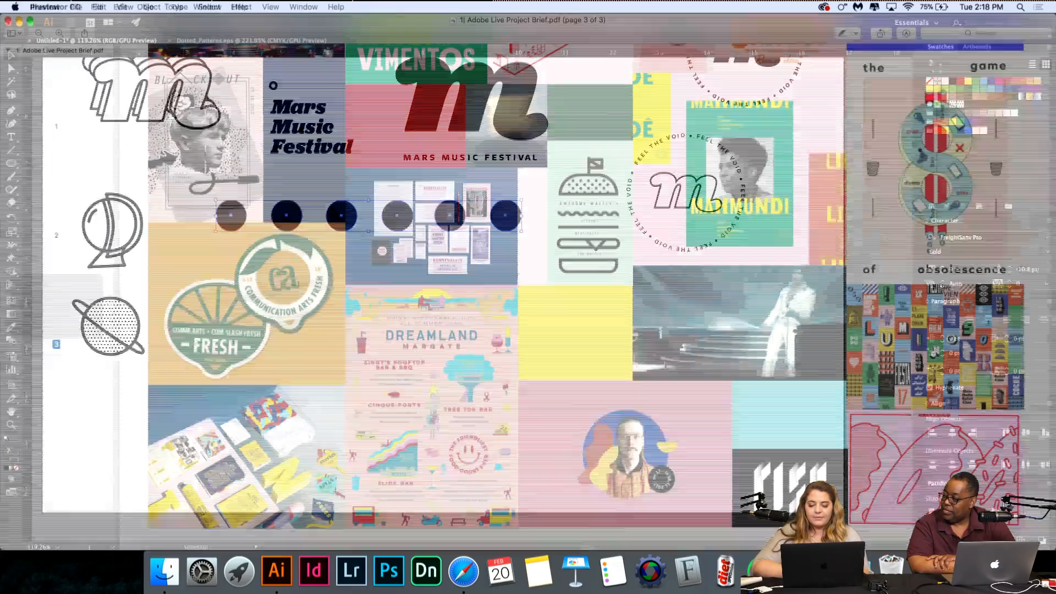
pyautogui.scroll(2, 826, 451)
pyautogui.scroll(2, 826, 451)
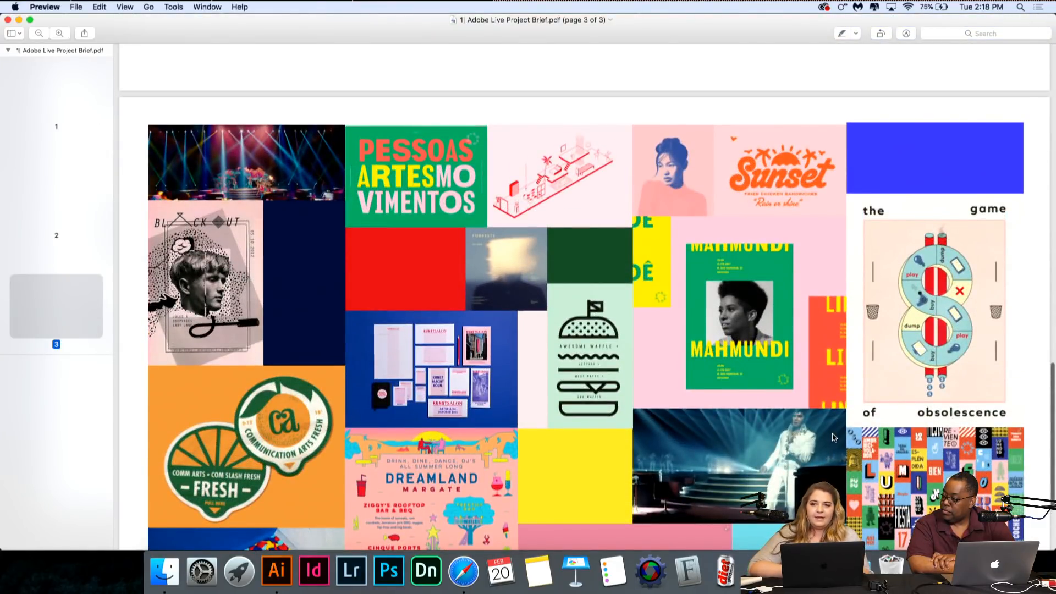
pyautogui.scroll(-4, 840, 448)
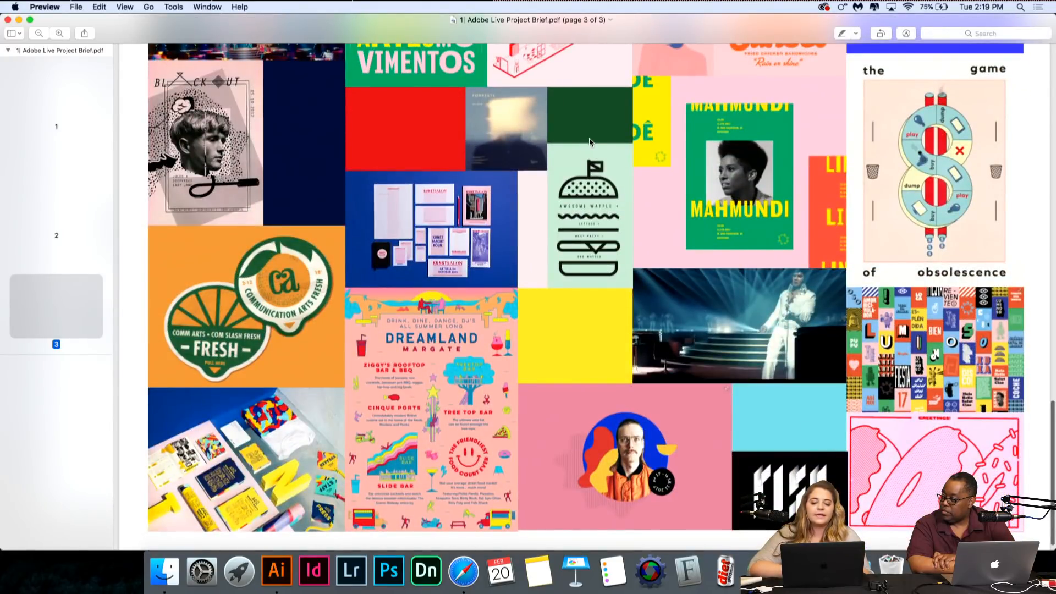
pyautogui.scroll(3, 467, 132)
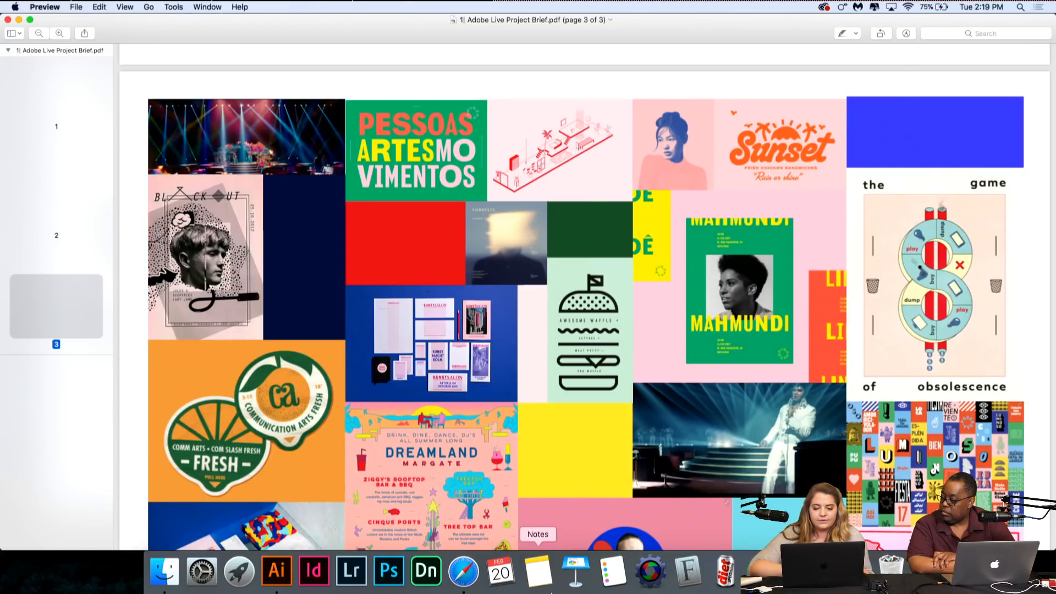
pyautogui.scroll(-4, 627, 313)
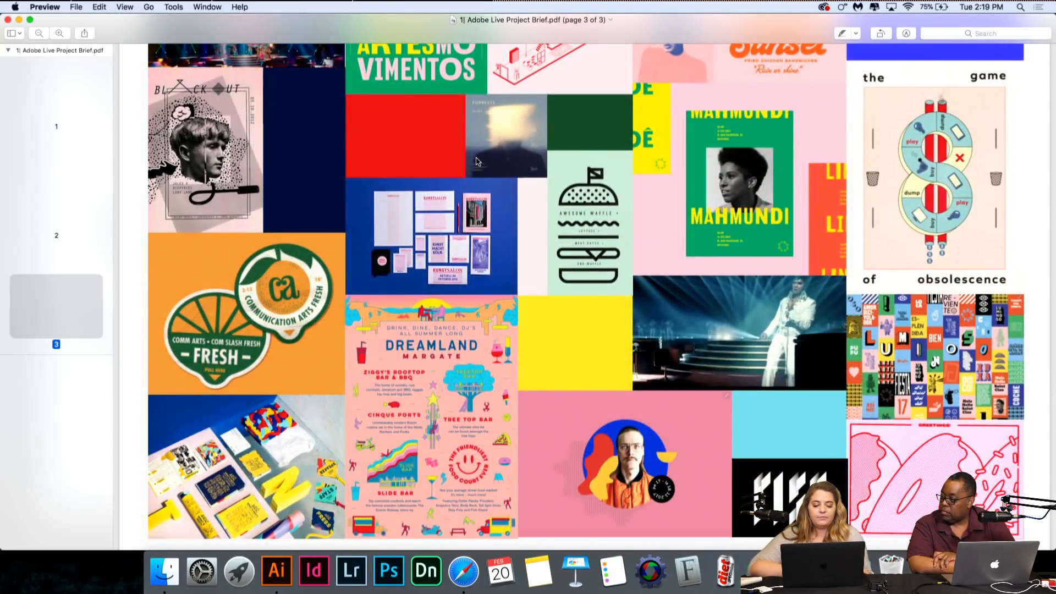
pyautogui.scroll(-1, 645, 254)
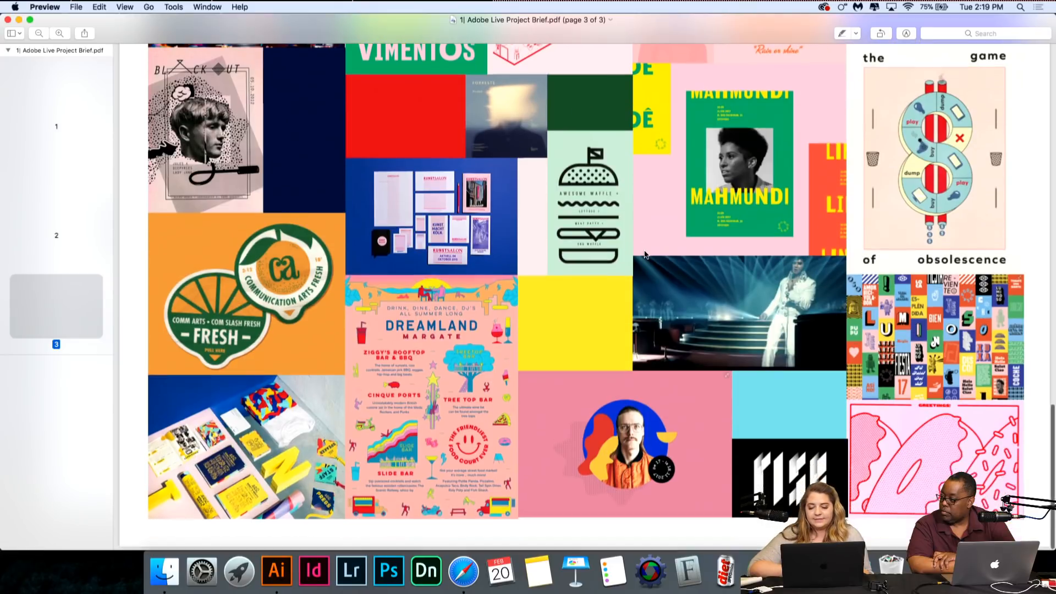
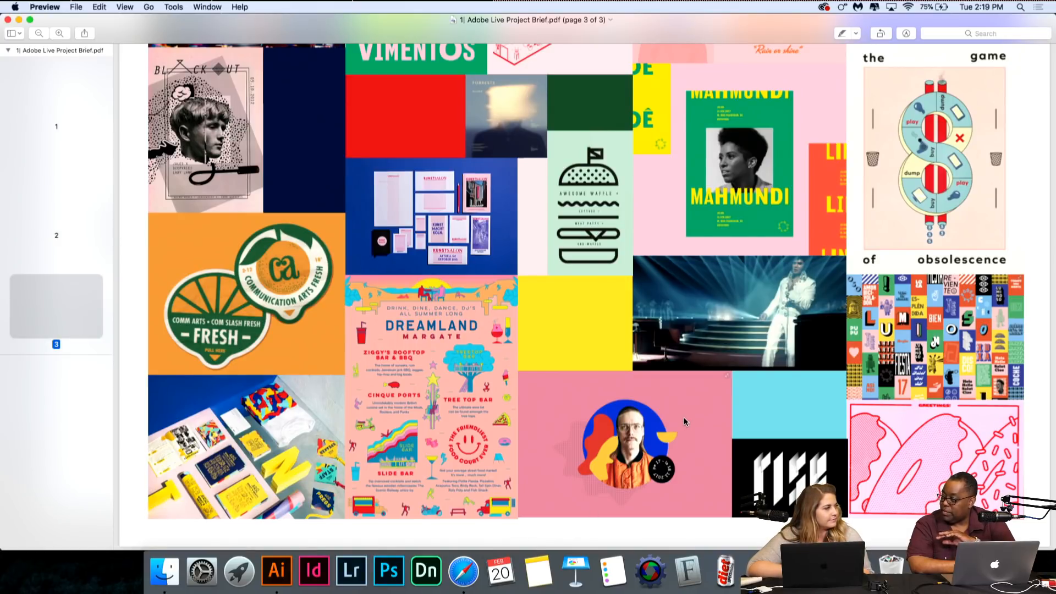
pyautogui.scroll(10, 684, 417)
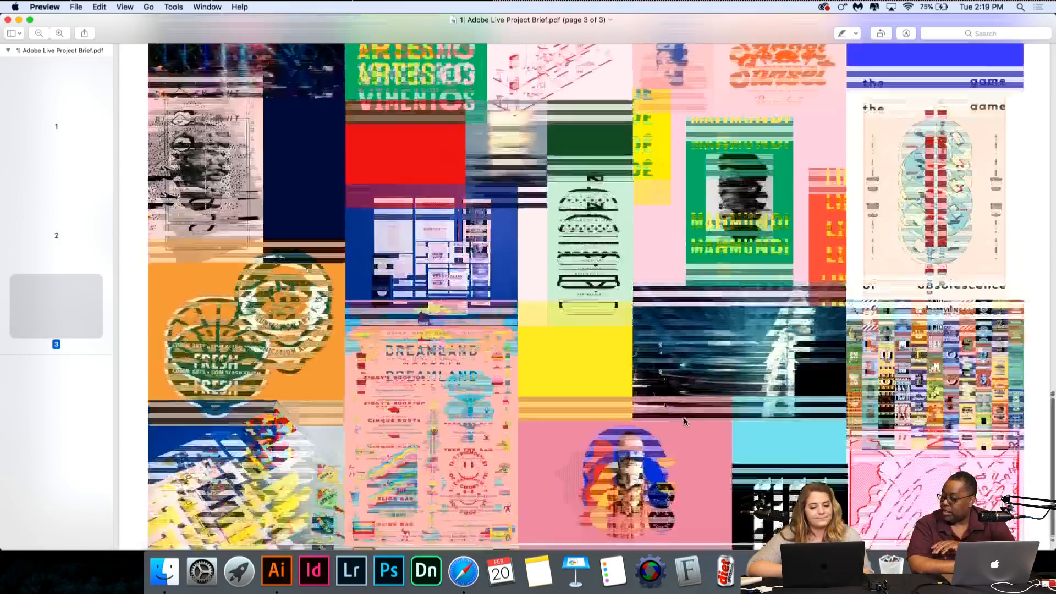
pyautogui.scroll(-8, 684, 417)
pyautogui.scroll(-2, 684, 417)
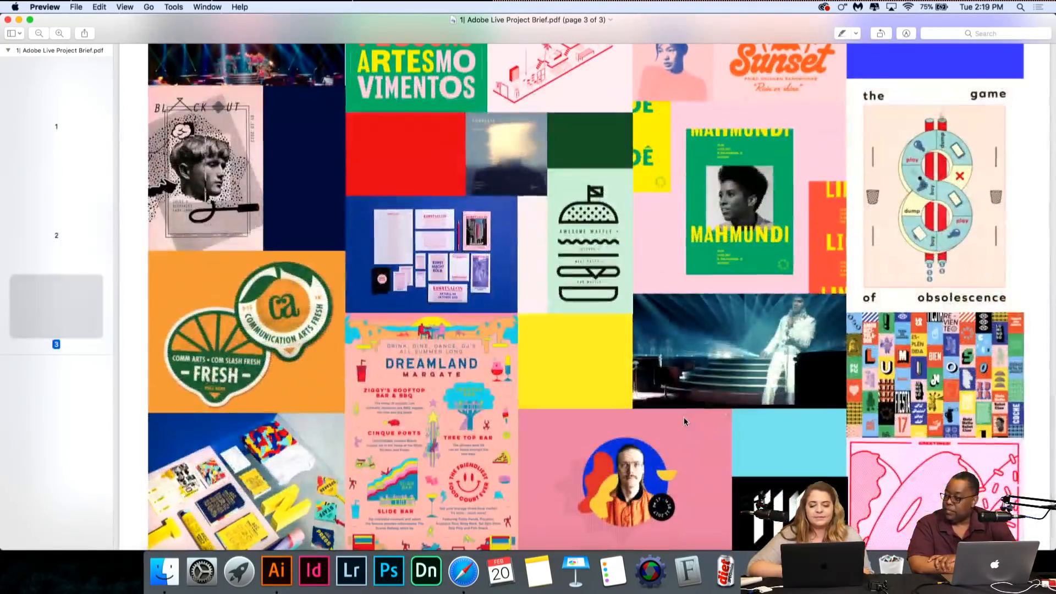
pyautogui.click(273, 579)
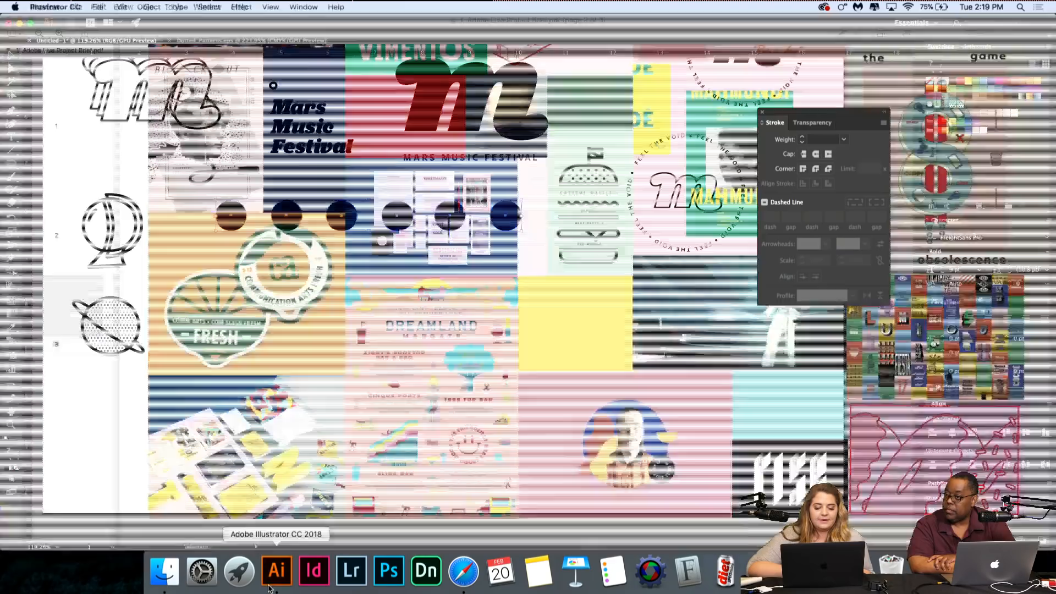
# Step: Try to space the six black circles evenly with a horizontal distribution, and undo it
pyautogui.click(450, 323)
pyautogui.moveTo(530, 271); pyautogui.dragTo(318, 232)
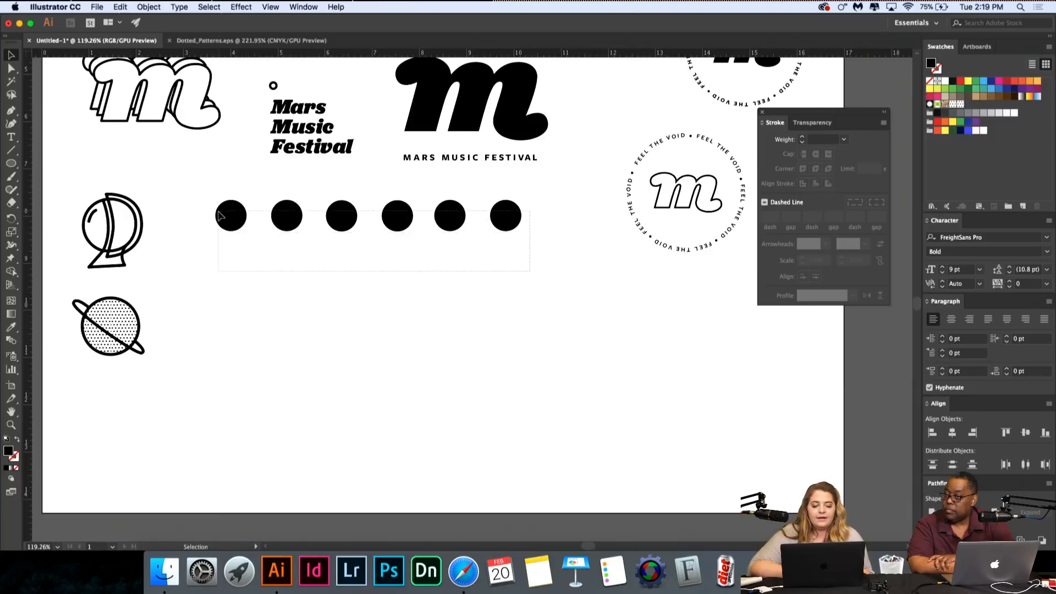
pyautogui.moveTo(220, 214); pyautogui.dragTo(219, 214)
pyautogui.click(1025, 465)
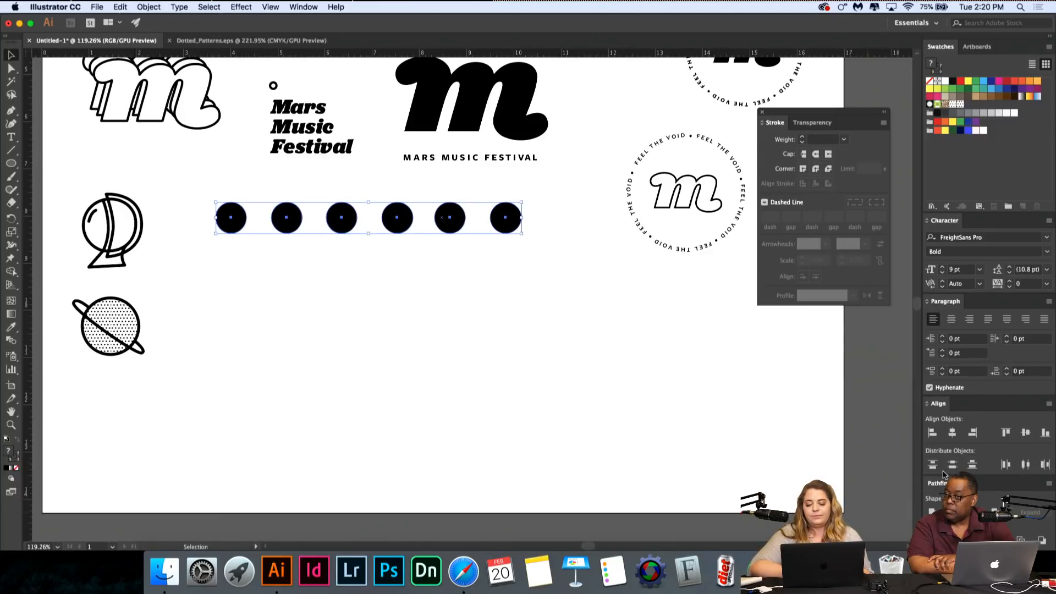
pyautogui.click(1025, 465)
pyautogui.press('super+z')
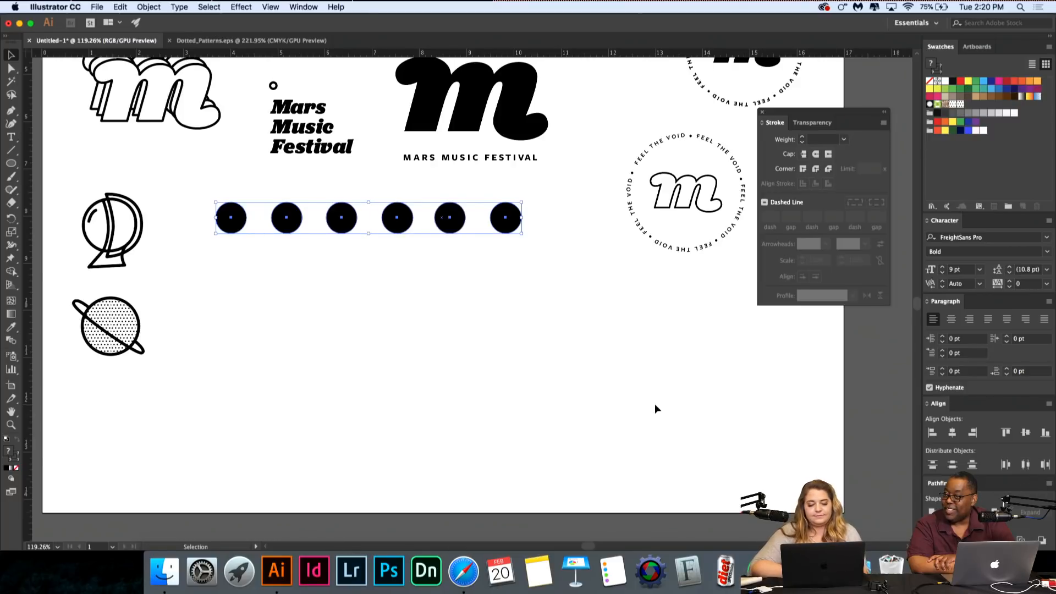
pyautogui.click(656, 409)
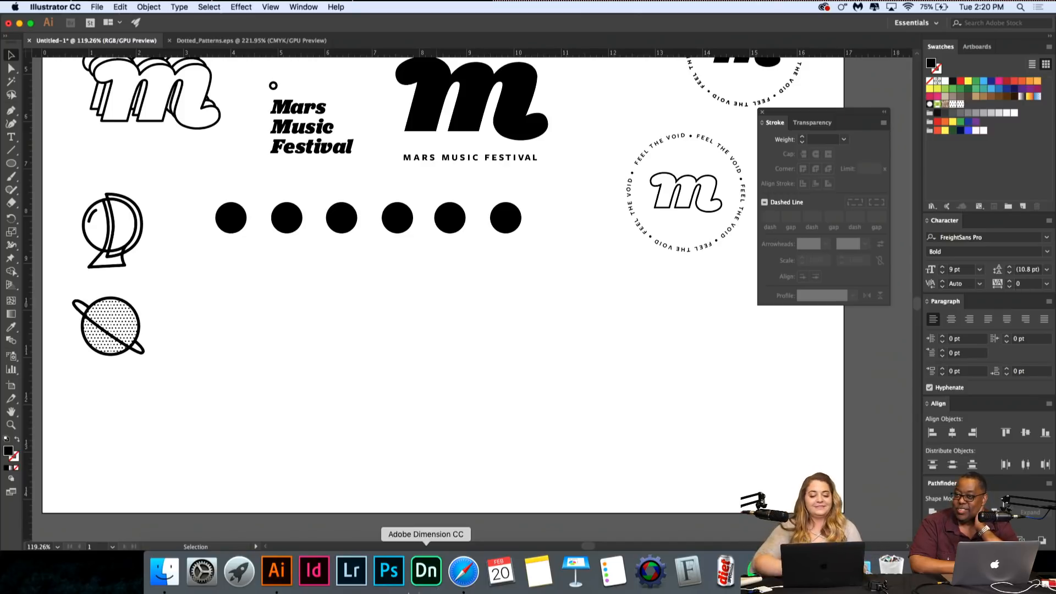
# Step: Fill the first circle of the row with pure red, hex ff0000
pyautogui.click(231, 222)
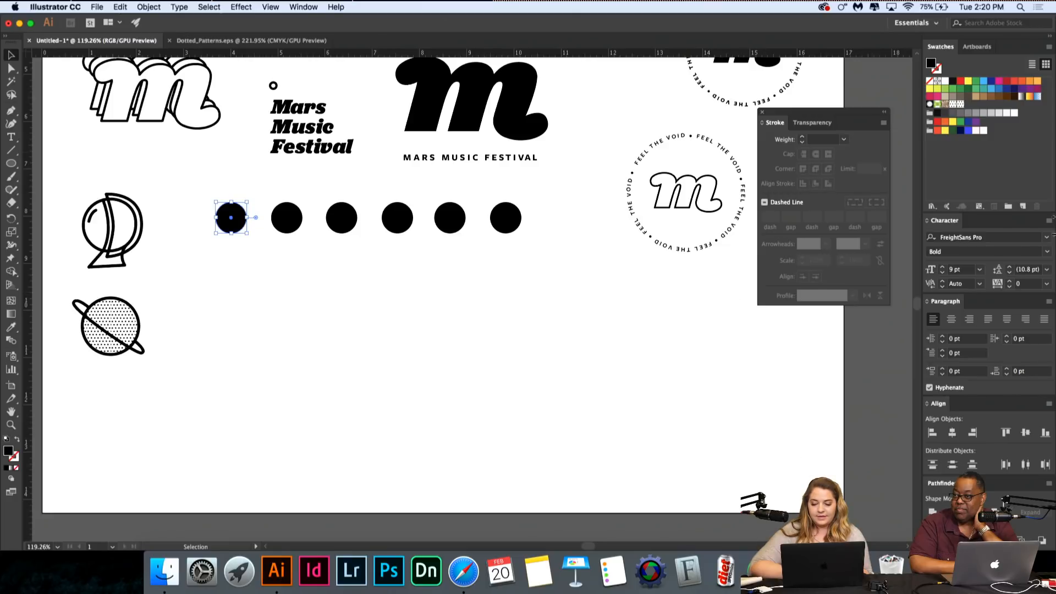
pyautogui.doubleClick(7, 452)
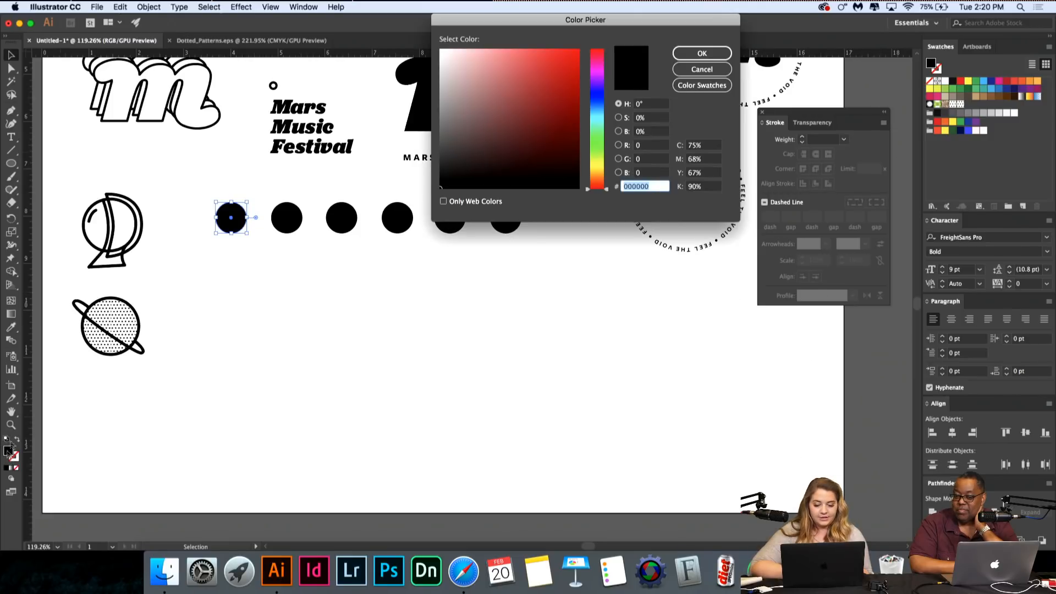
pyautogui.moveTo(564, 65); pyautogui.dragTo(589, 34)
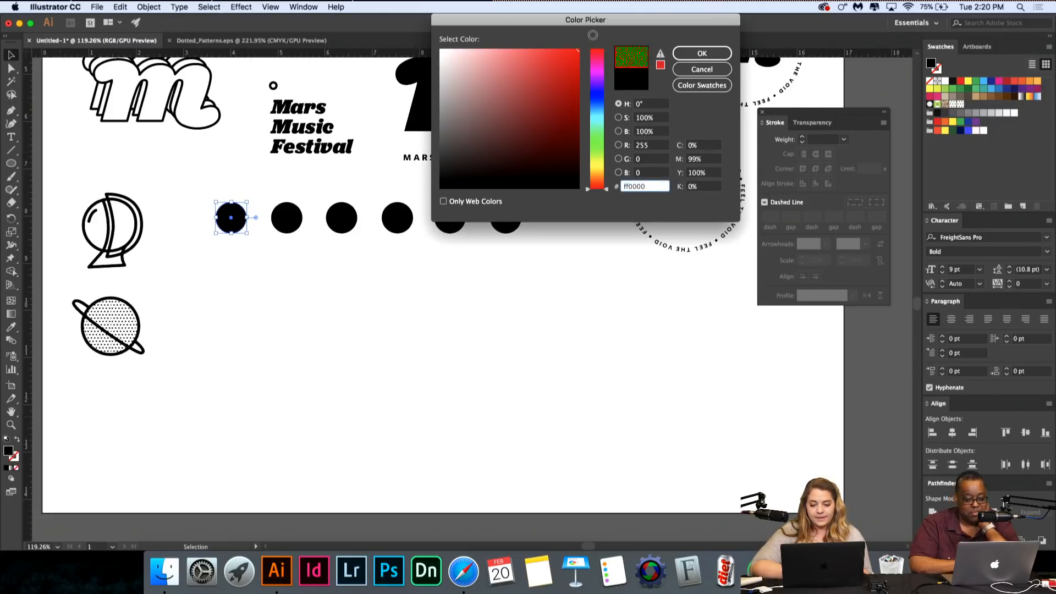
pyautogui.press('Return')
pyautogui.click(278, 388)
# Step: Fill the second circle of the row with a bright greenish yellow, hex f3ff00
pyautogui.scroll(1, 199, 215)
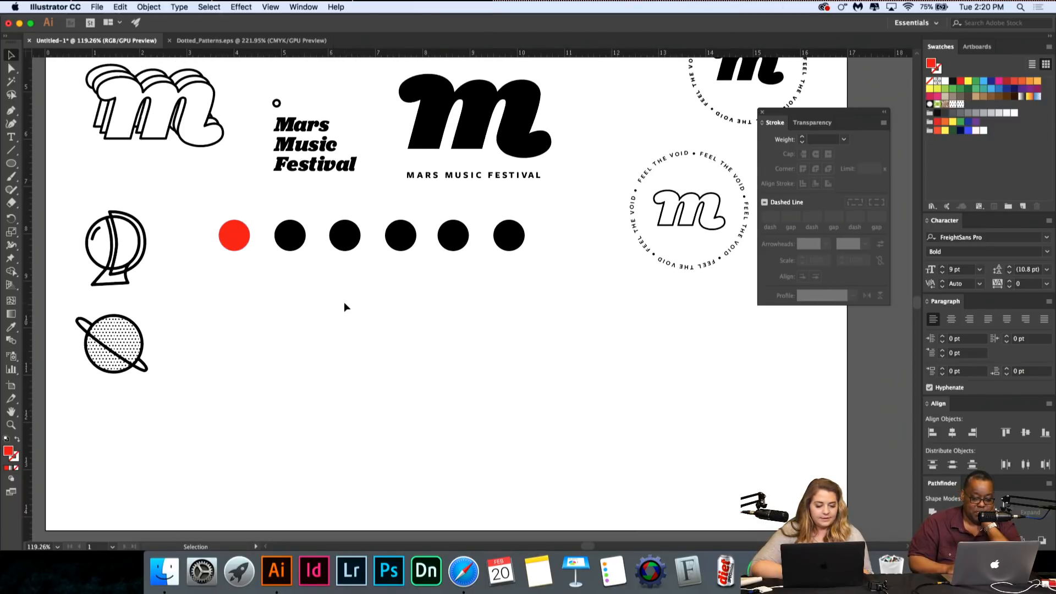
pyautogui.scroll(3, 344, 302)
pyautogui.click(289, 239)
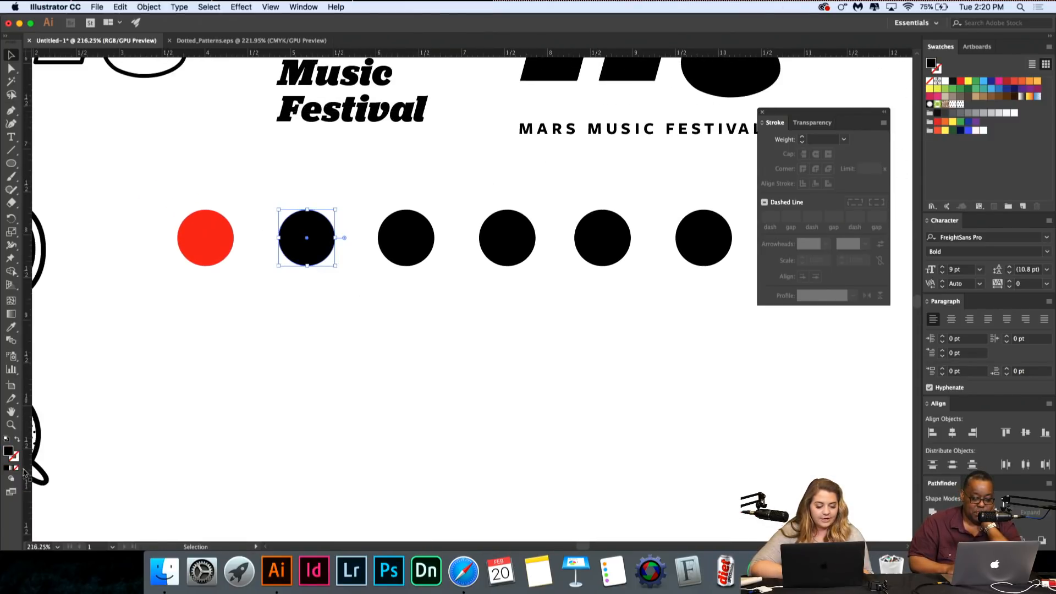
pyautogui.doubleClick(8, 452)
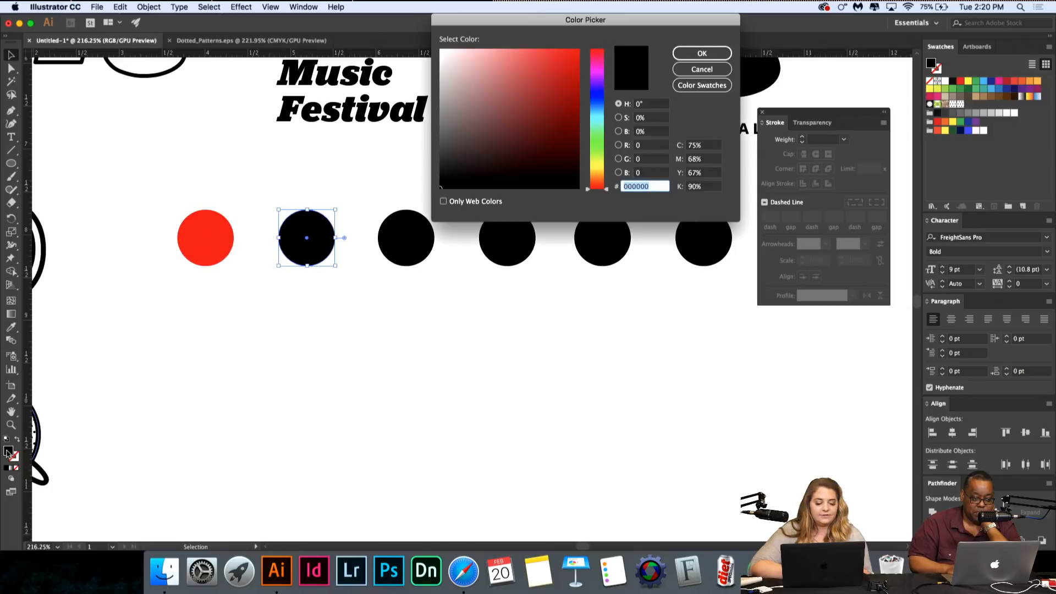
pyautogui.moveTo(598, 186); pyautogui.dragTo(600, 164)
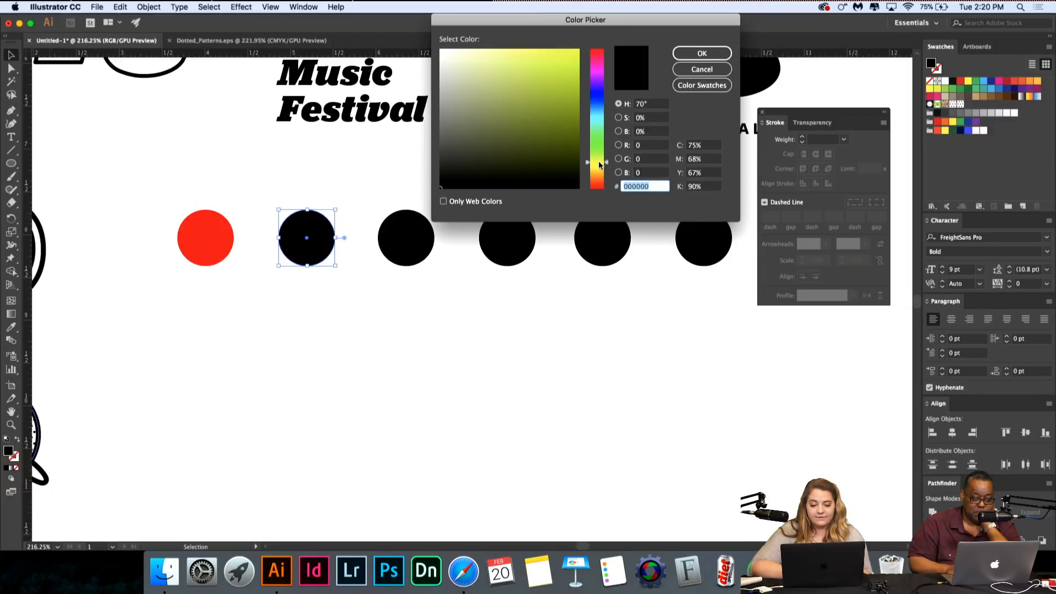
pyautogui.moveTo(566, 59); pyautogui.dragTo(588, 45)
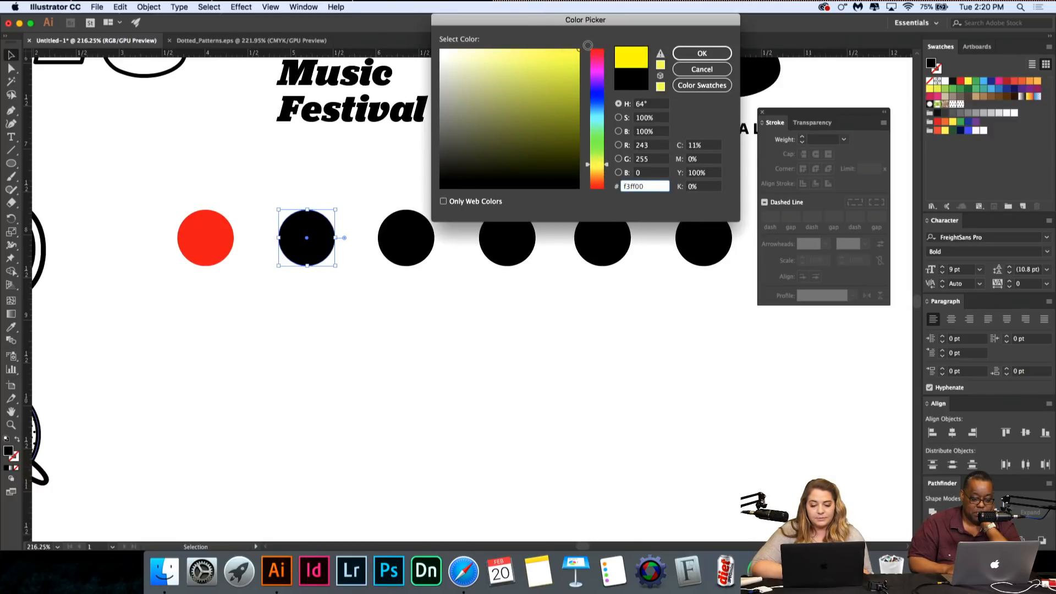
pyautogui.press('Return')
pyautogui.click(333, 345)
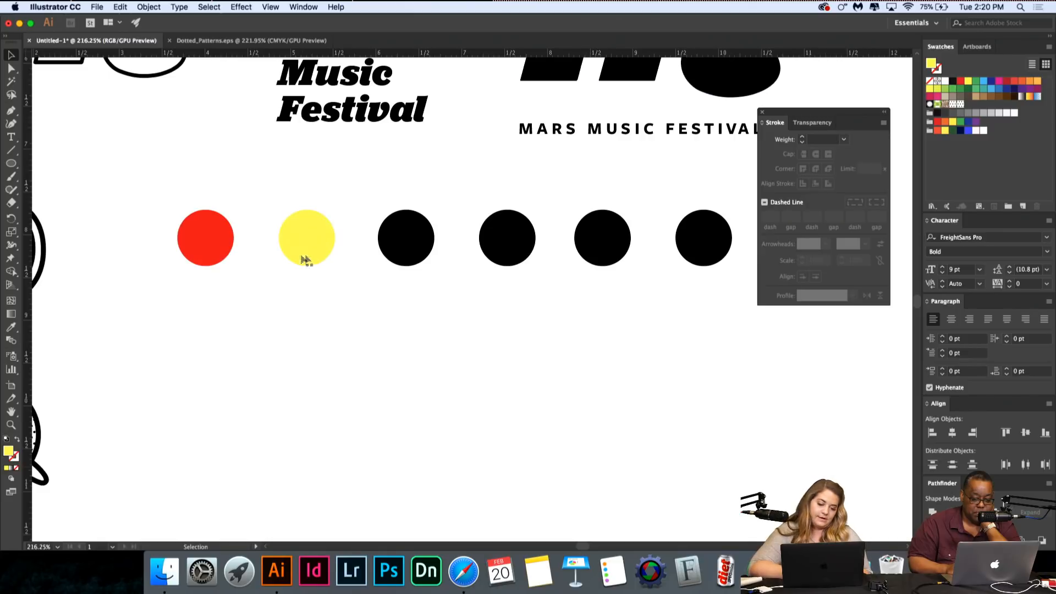
# Step: Set the second circle's fill to a warmer yellow, hex ffe600
pyautogui.click(306, 260)
pyautogui.doubleClick(5, 453)
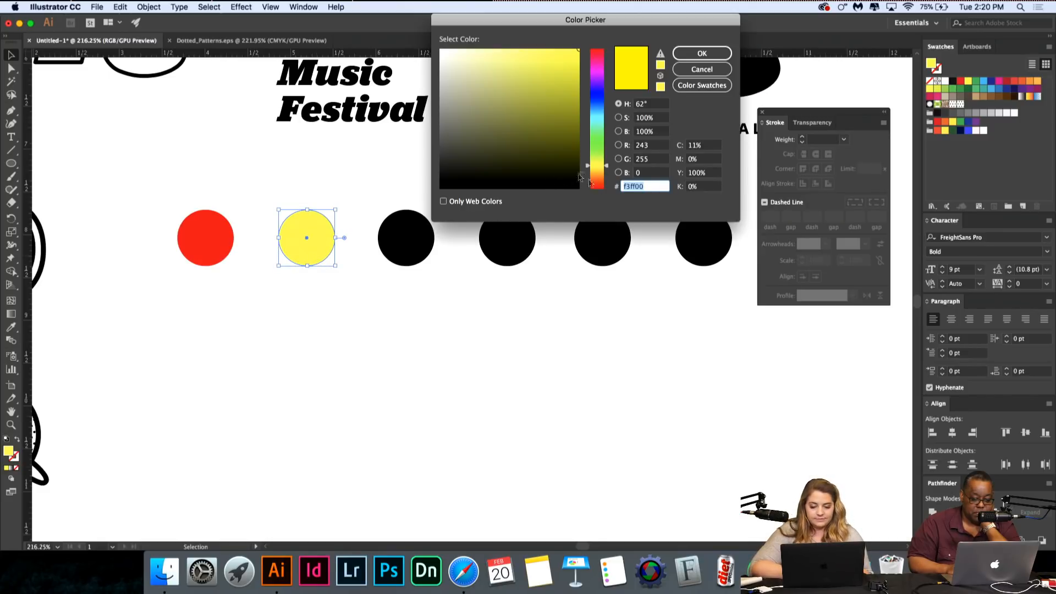
pyautogui.moveTo(591, 183); pyautogui.dragTo(600, 171)
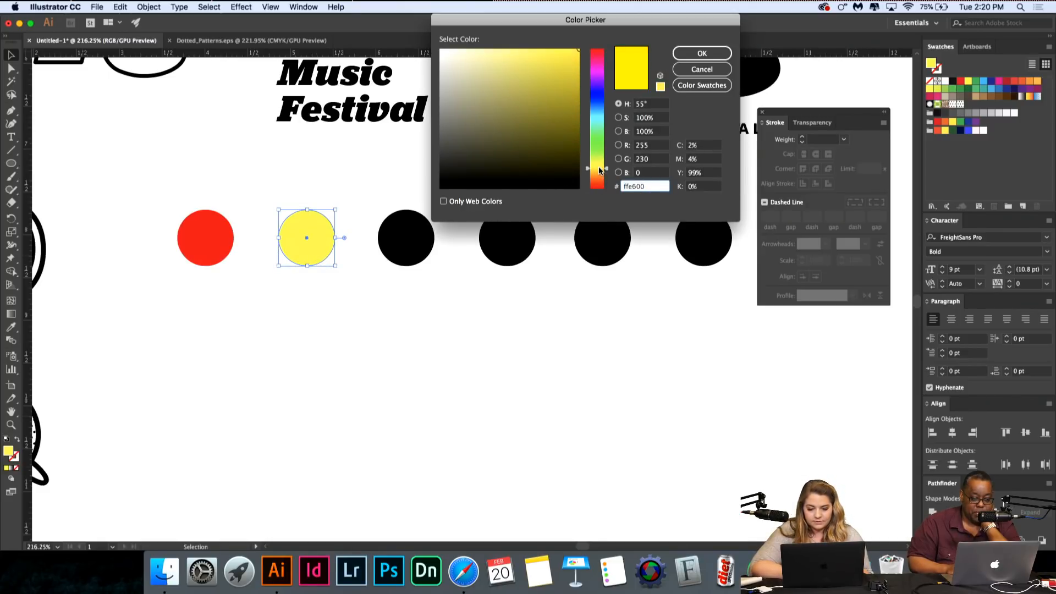
pyautogui.press('Return')
pyautogui.click(483, 368)
# Step: Fill the third circle with dark green, hex 0f3306, and adjust it to a slightly brighter, more saturated dark green
pyautogui.click(399, 232)
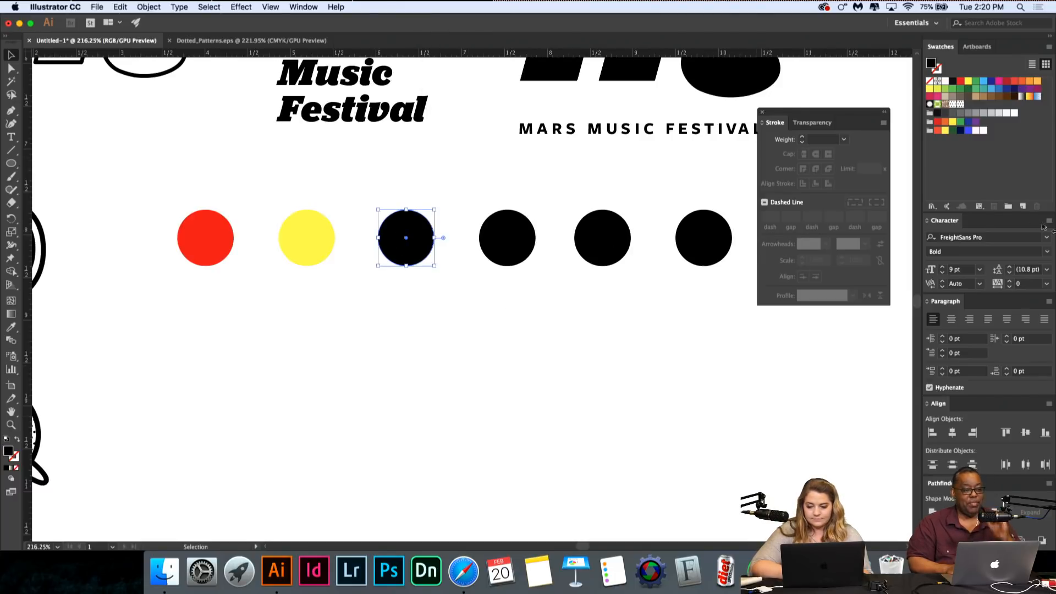
pyautogui.doubleClick(8, 451)
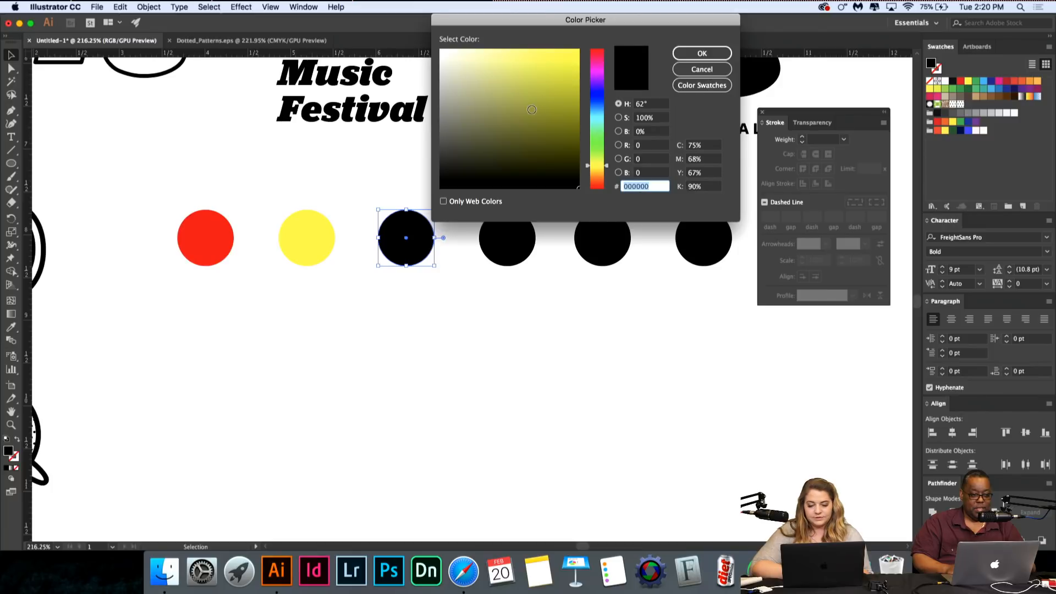
pyautogui.moveTo(564, 153); pyautogui.dragTo(563, 164)
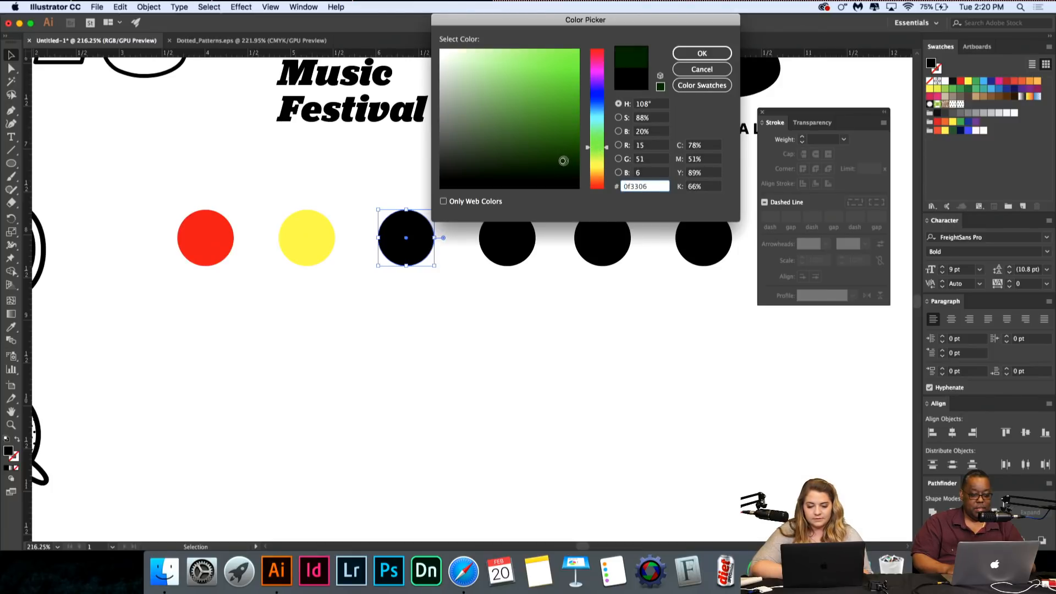
pyautogui.press('Return')
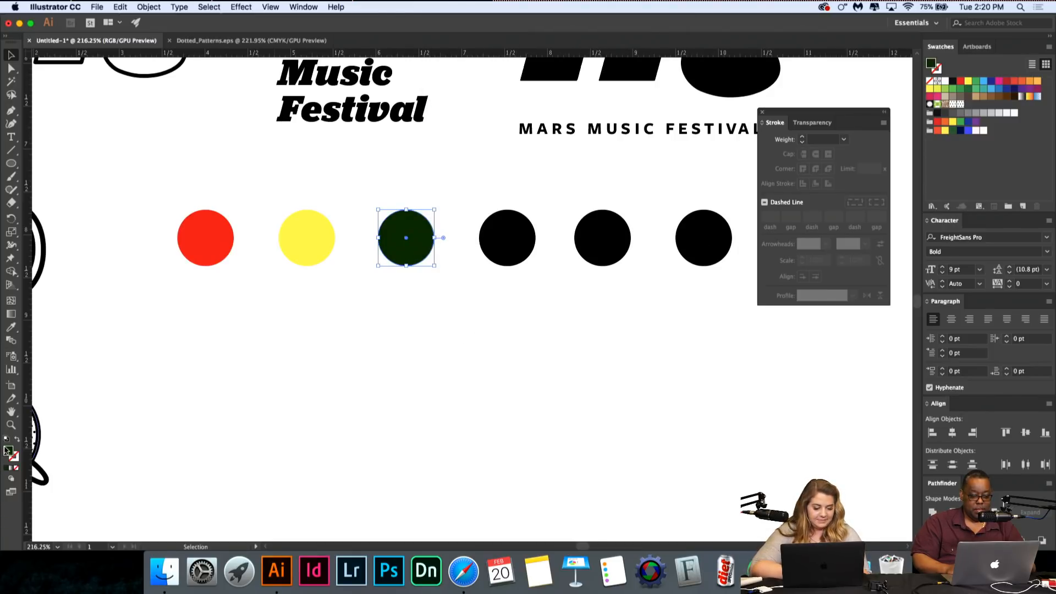
pyautogui.doubleClick(8, 451)
pyautogui.moveTo(579, 163); pyautogui.dragTo(574, 157)
pyautogui.press('Return')
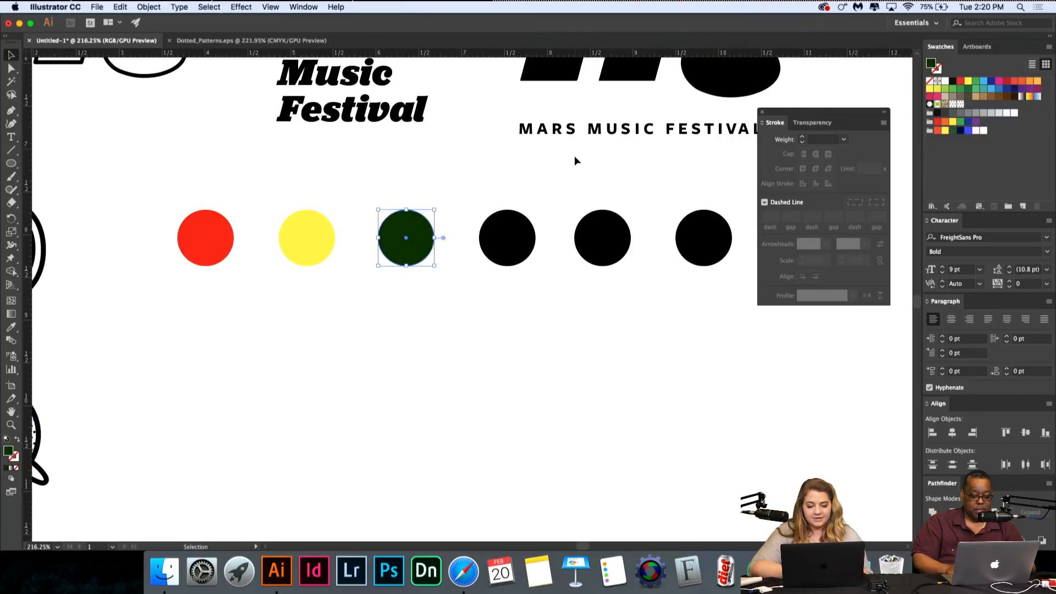
pyautogui.click(474, 484)
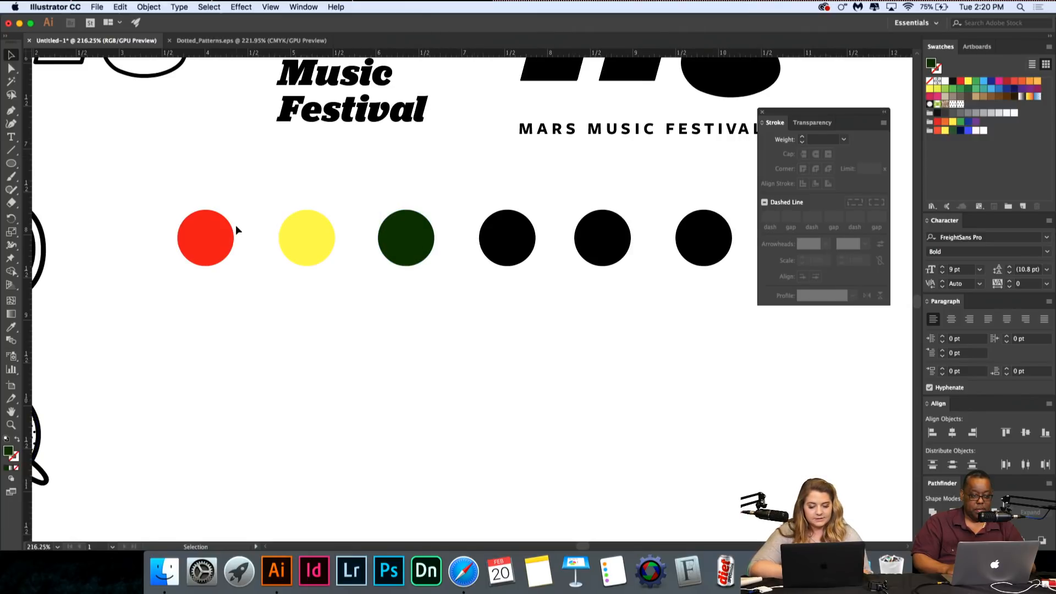
pyautogui.click(506, 256)
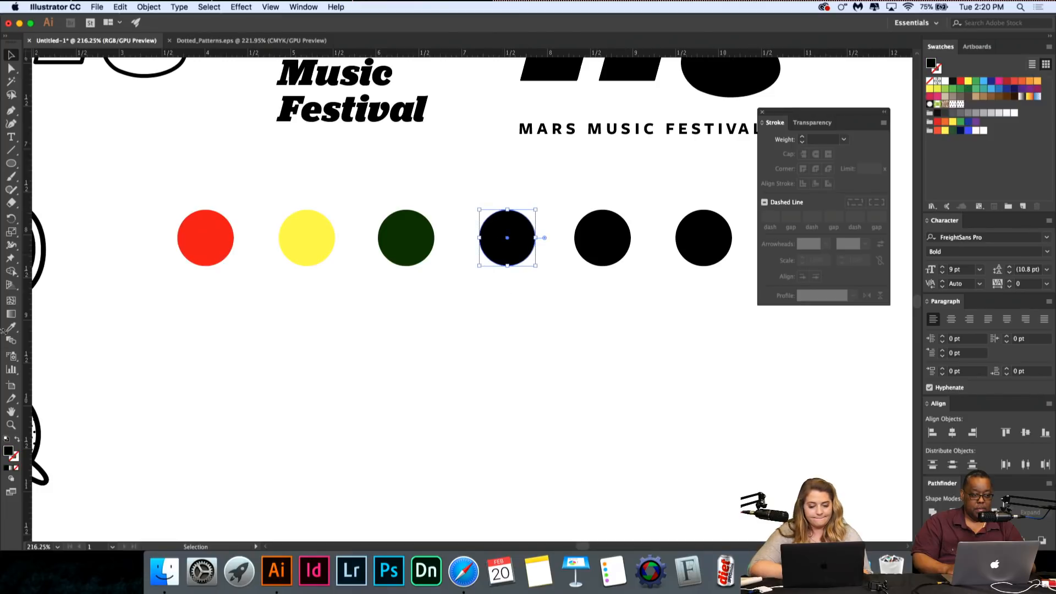
pyautogui.doubleClick(9, 451)
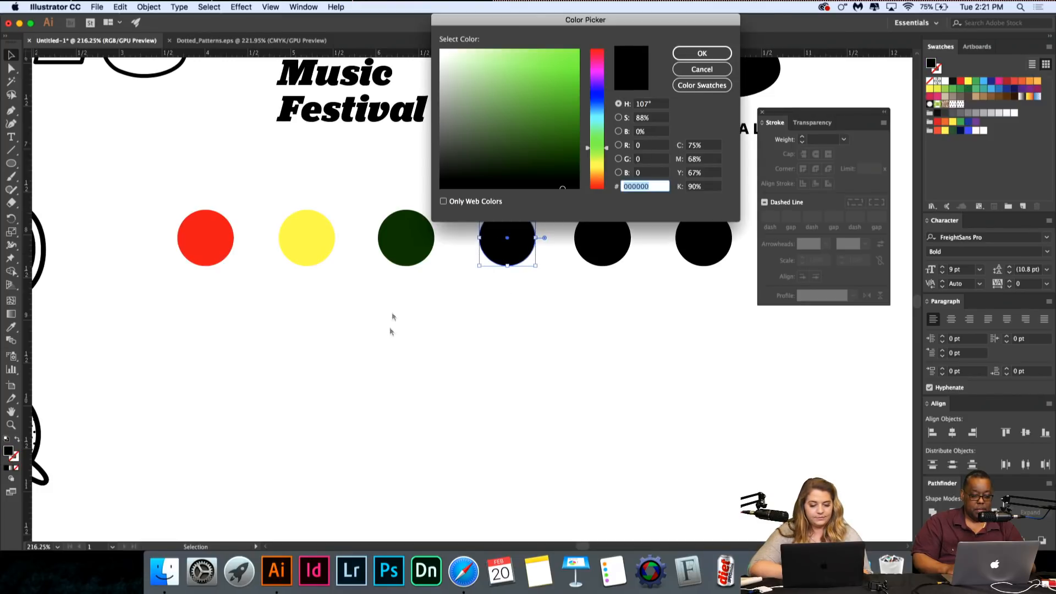
pyautogui.press('Escape')
pyautogui.click(359, 407)
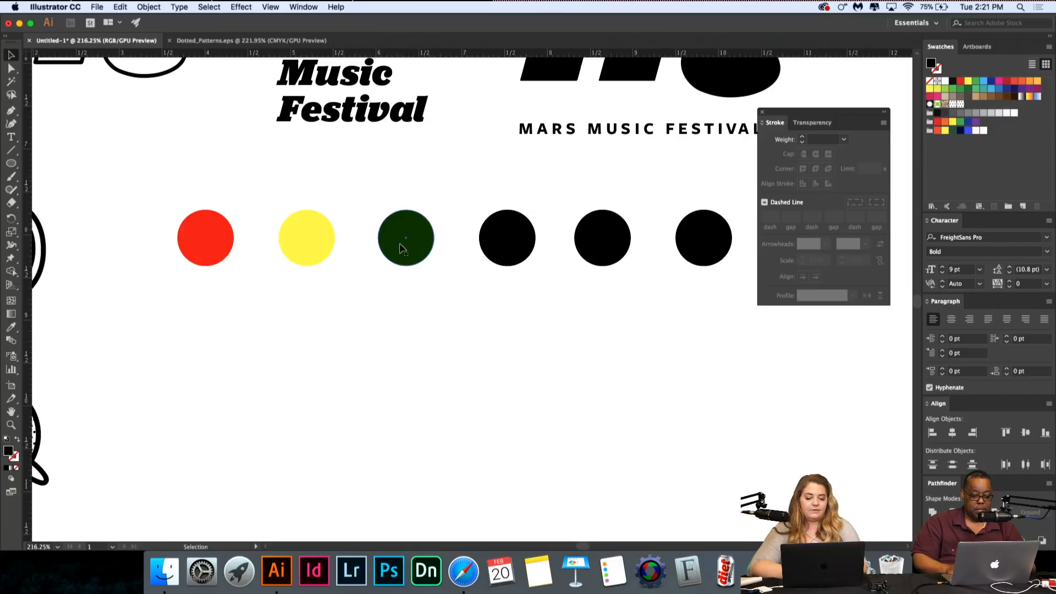
# Step: Copy the second circle's yellow fill onto the fifth circle of the row with the Eyedropper
pyautogui.click(402, 249)
pyautogui.click(304, 231)
pyautogui.click(571, 235)
pyautogui.click(614, 237)
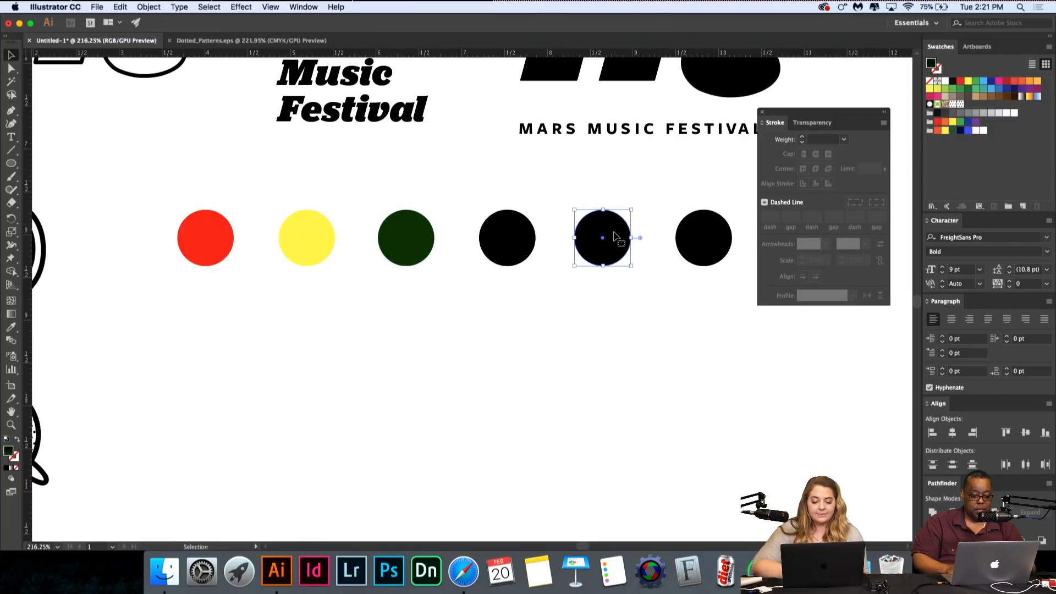
pyautogui.click(12, 333)
pyautogui.click(299, 236)
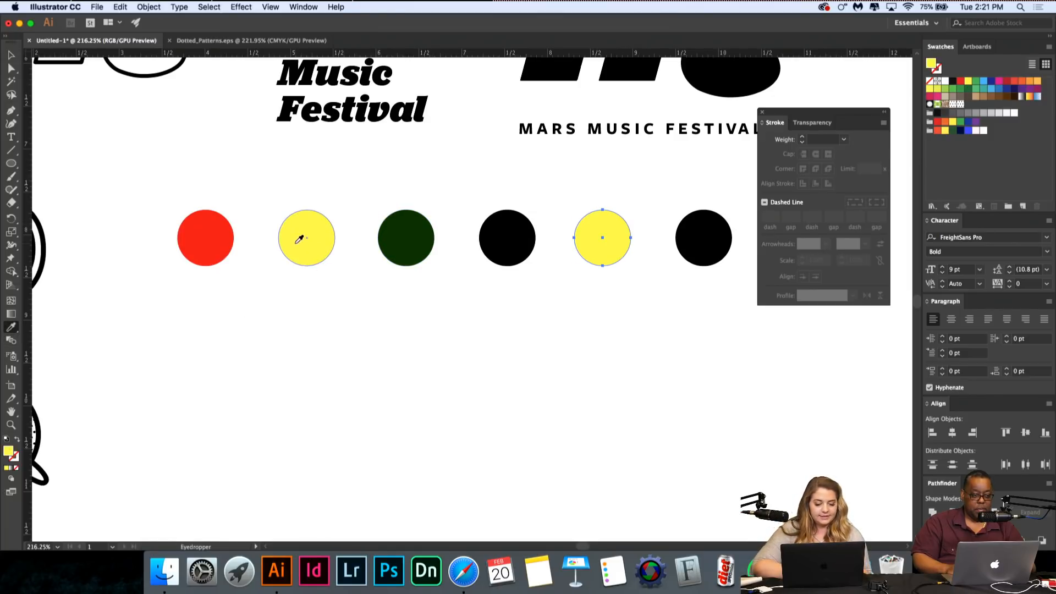
pyautogui.press('v')
pyautogui.click(265, 284)
# Step: Set the second circle's fill to a very pale pink, hex ffe1e1
pyautogui.click(296, 246)
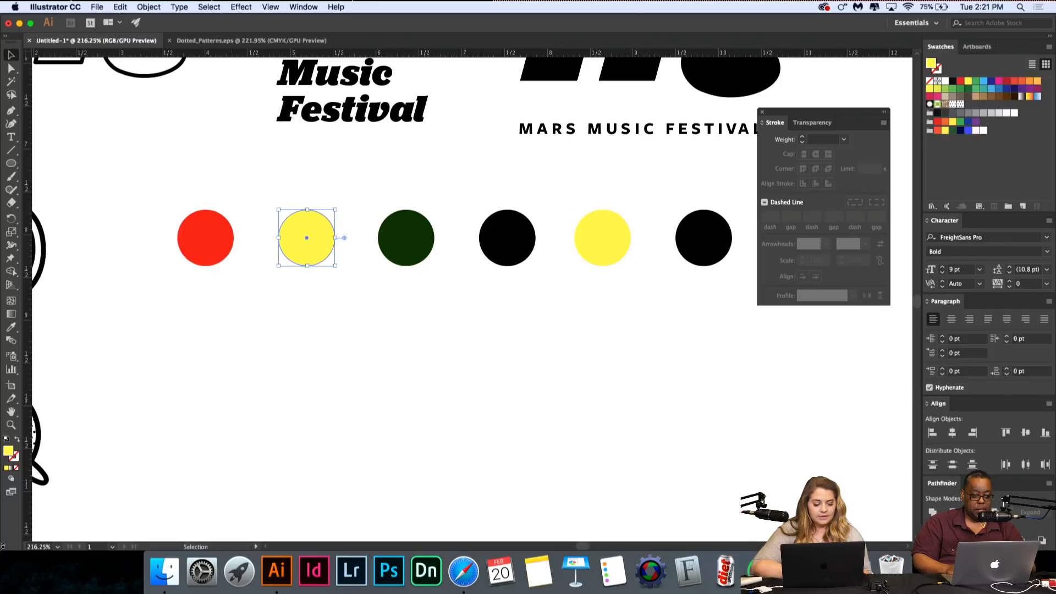
pyautogui.click(7, 455)
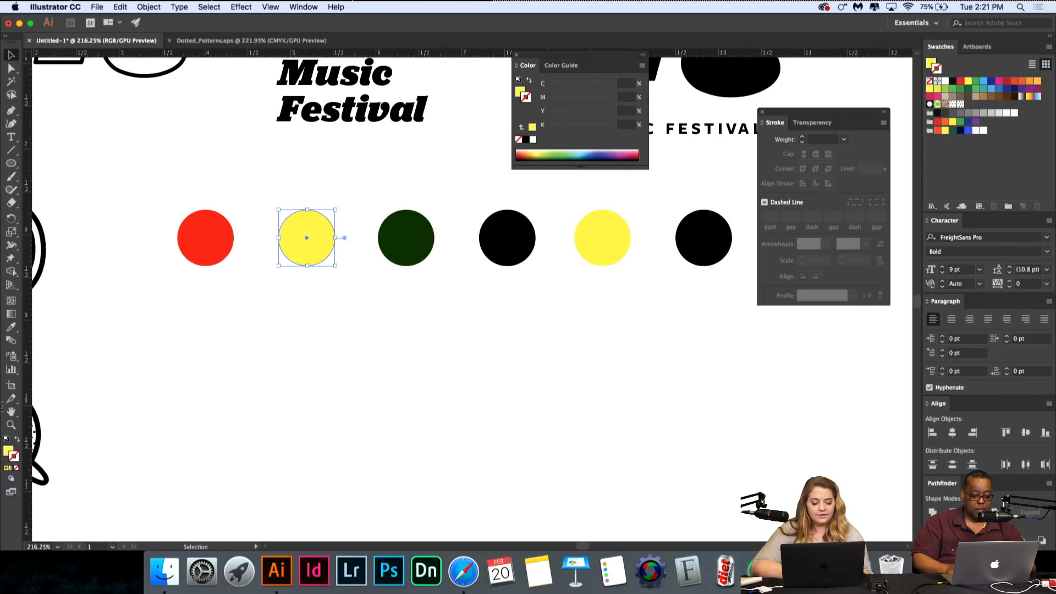
pyautogui.doubleClick(6, 455)
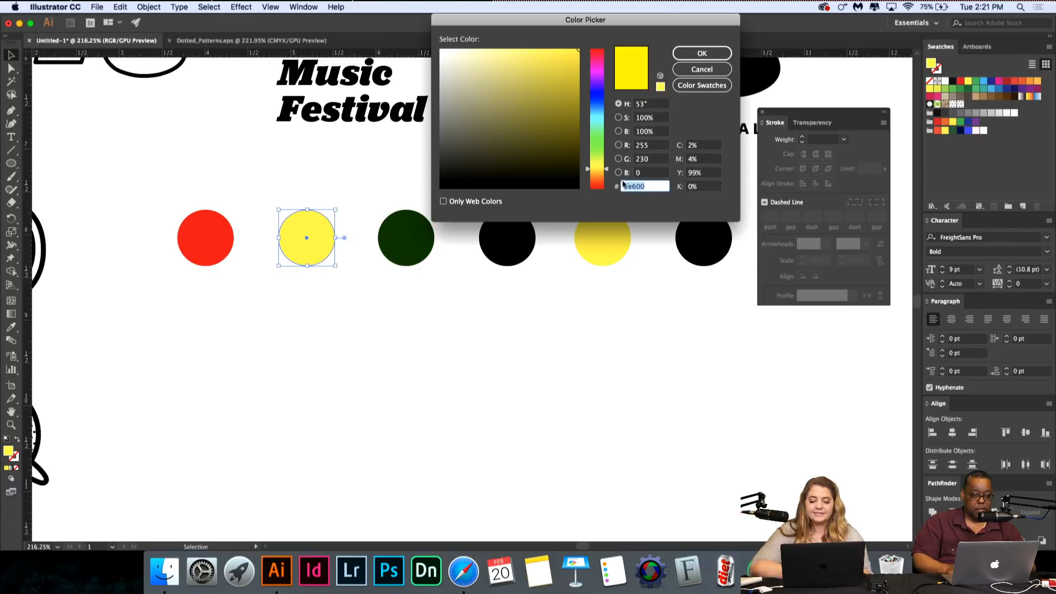
pyautogui.moveTo(605, 170); pyautogui.dragTo(601, 194)
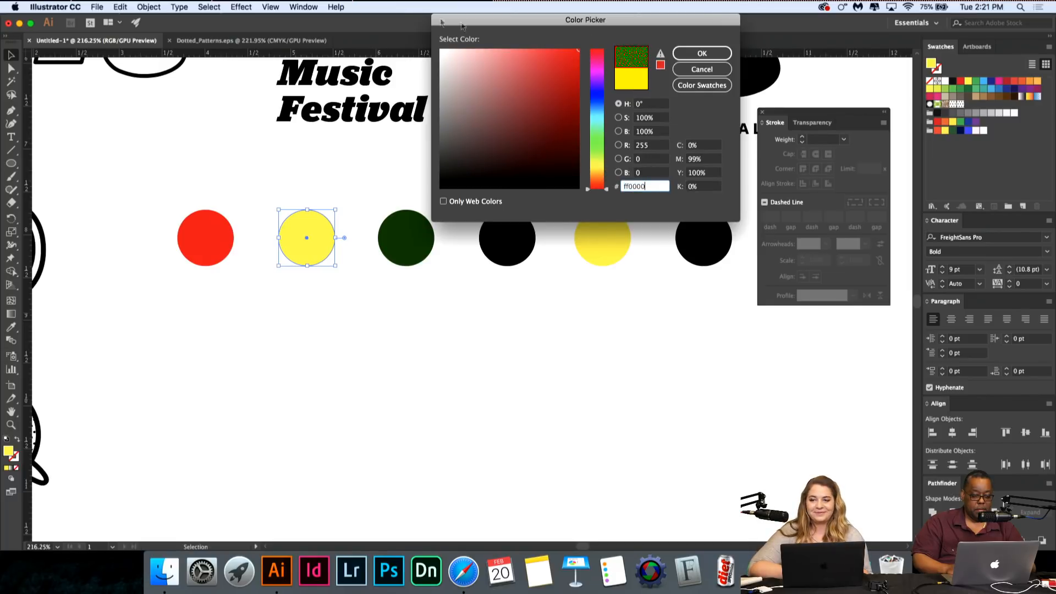
pyautogui.click(467, 52)
pyautogui.moveTo(462, 49); pyautogui.dragTo(457, 48)
pyautogui.press('Return')
pyautogui.click(446, 472)
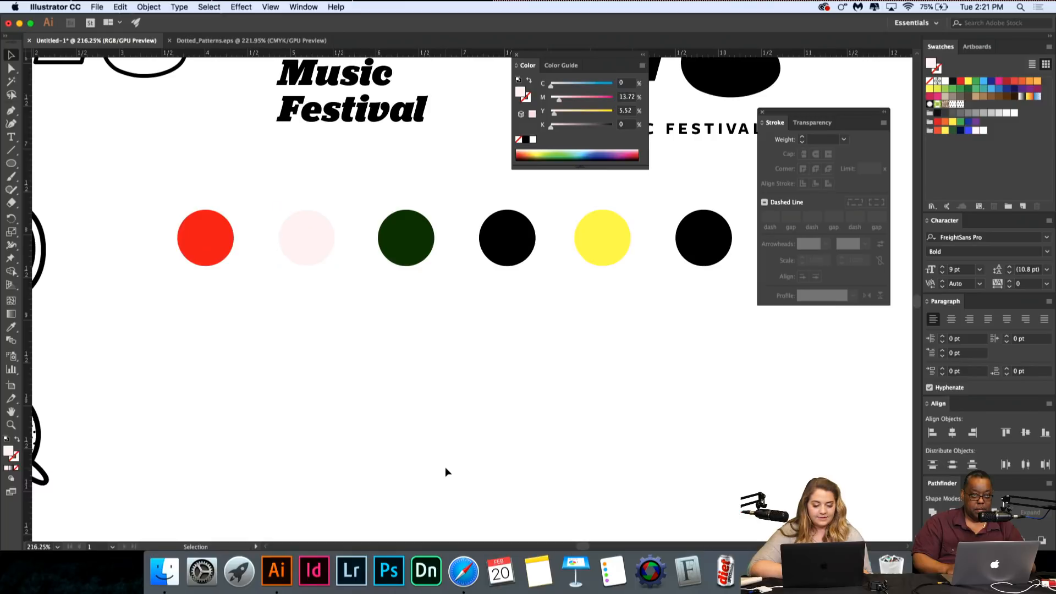
# Step: Lighten the second circle's fill further to an almost white pink
pyautogui.click(295, 255)
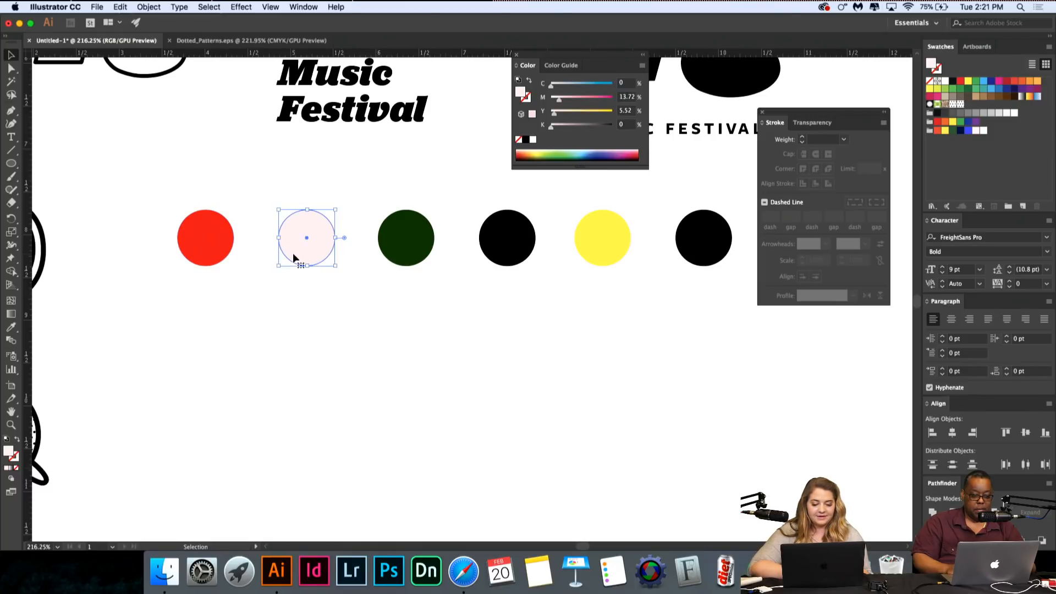
pyautogui.doubleClick(8, 451)
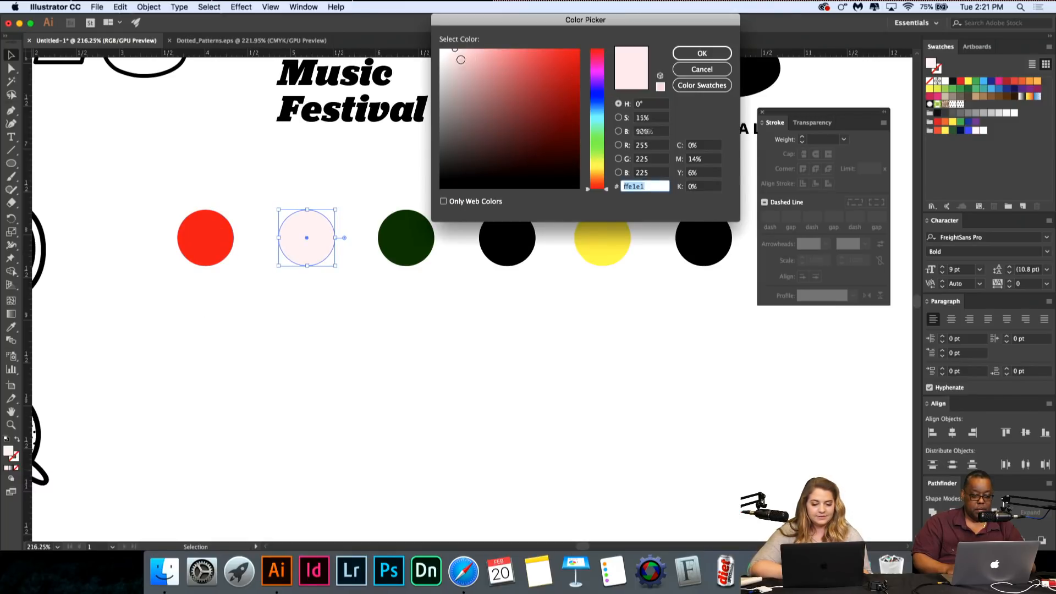
pyautogui.moveTo(461, 54); pyautogui.dragTo(449, 48)
pyautogui.press('Return')
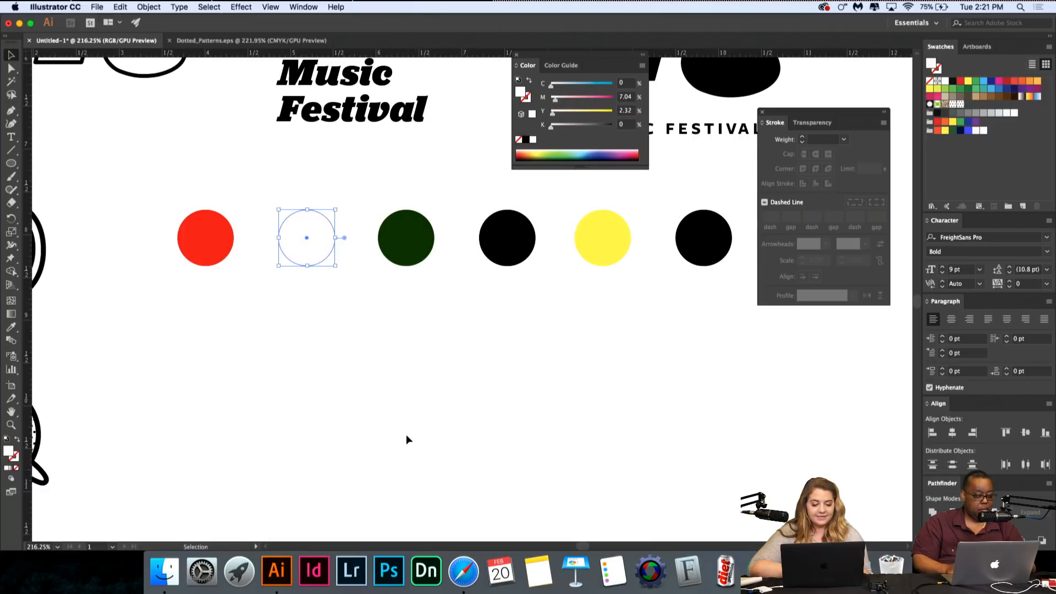
pyautogui.click(436, 366)
pyautogui.scroll(-2, 436, 367)
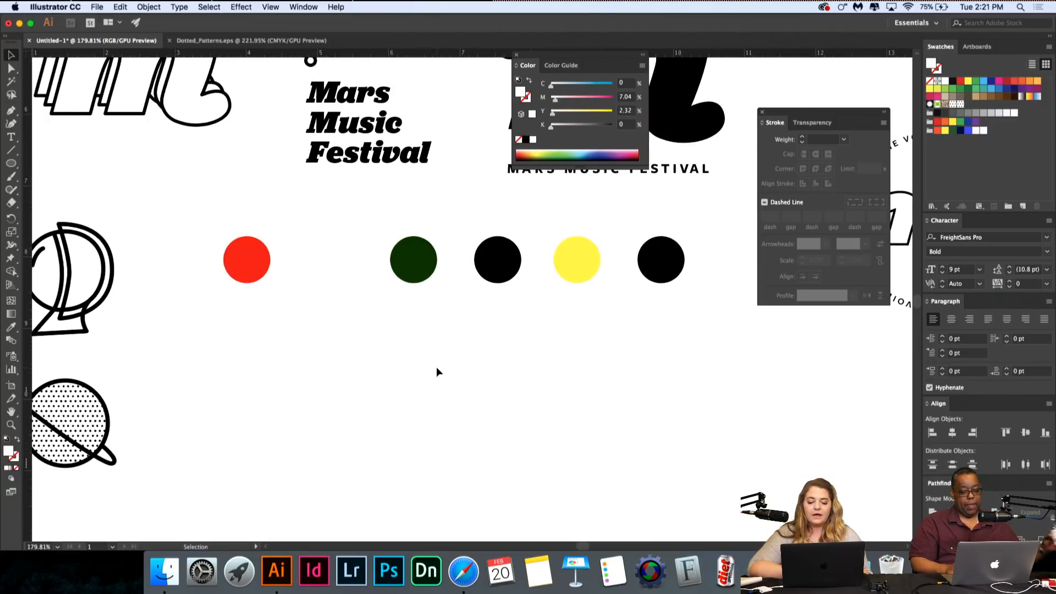
# Step: Fill the fourth circle of the row with a bright blue, hex 3d53f9
pyautogui.hscroll(2, 433, 366)
pyautogui.scroll(1, 433, 366)
pyautogui.scroll(3, 434, 366)
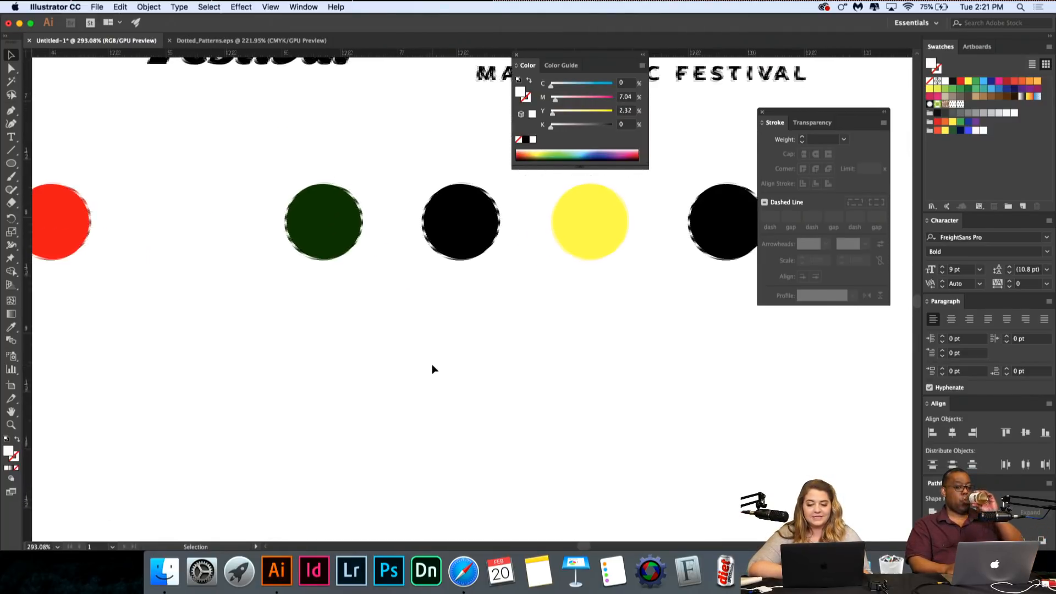
pyautogui.hscroll(2, 431, 364)
pyautogui.scroll(1, 432, 364)
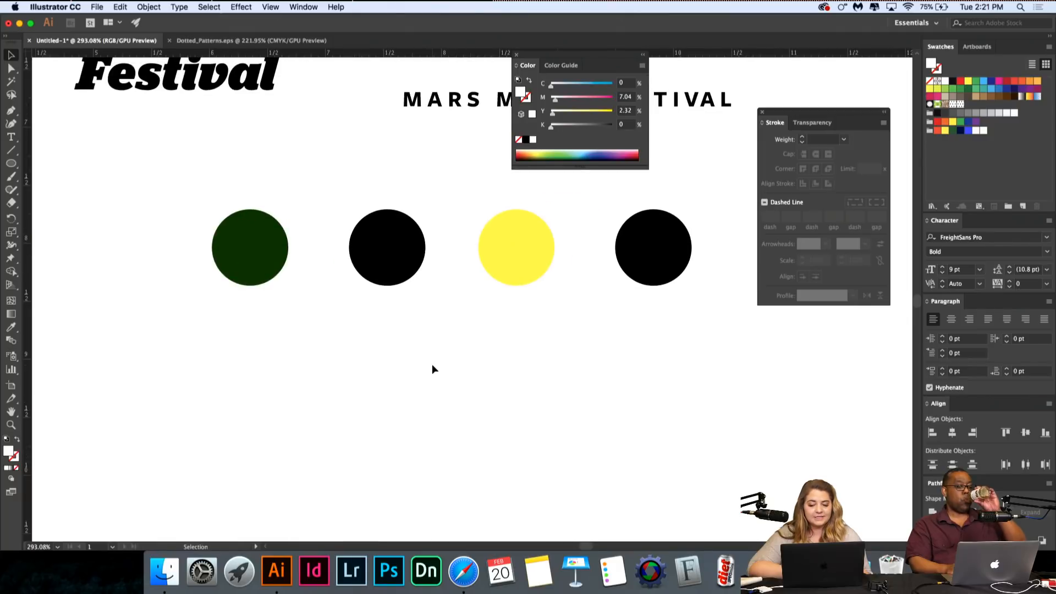
pyautogui.click(394, 240)
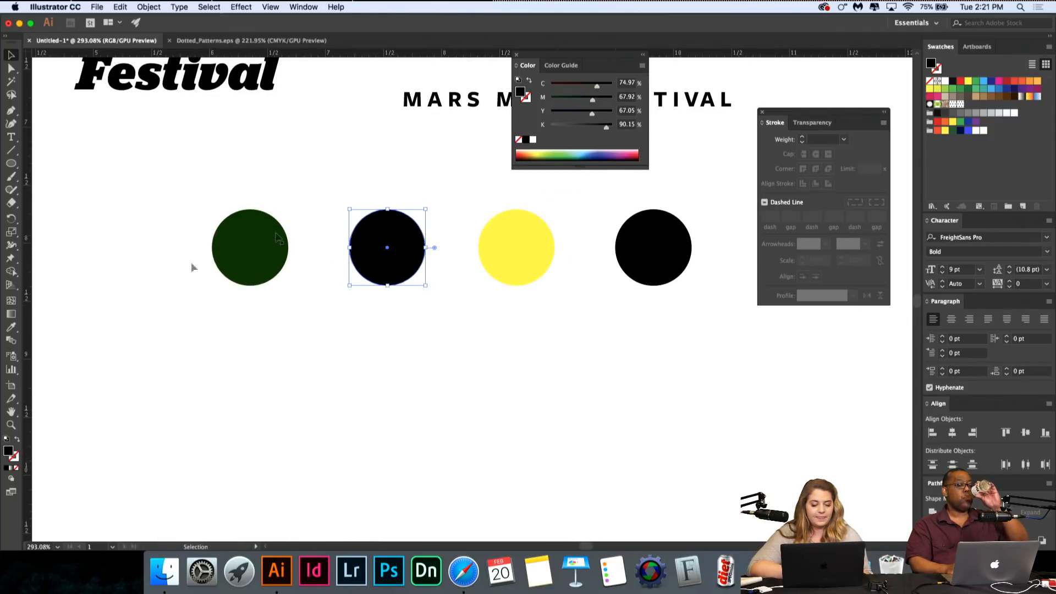
pyautogui.doubleClick(8, 450)
pyautogui.click(593, 97)
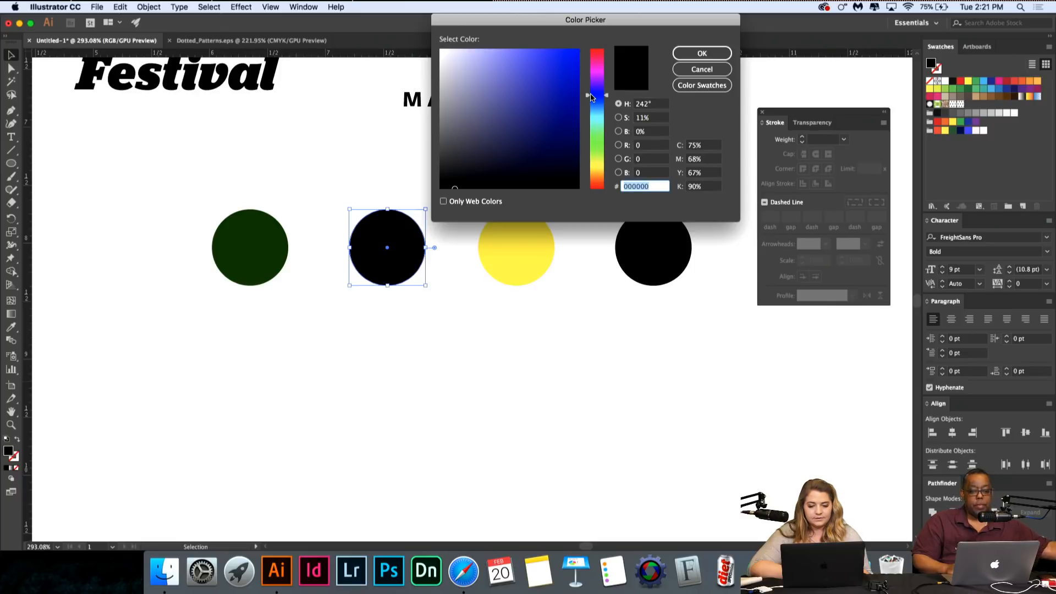
pyautogui.click(552, 55)
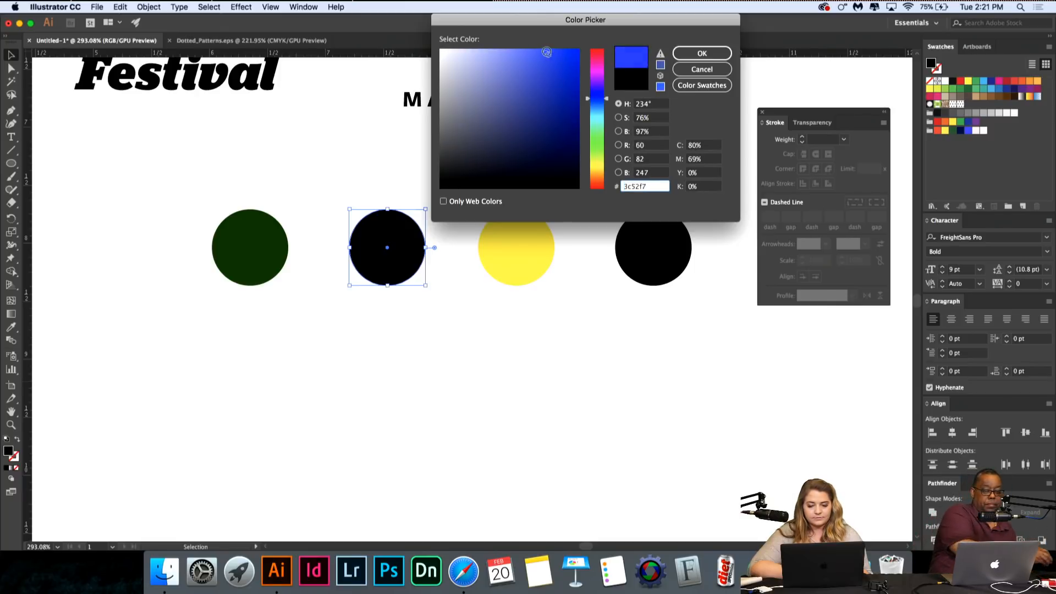
pyautogui.press('Return')
pyautogui.click(479, 440)
pyautogui.scroll(-5, 480, 440)
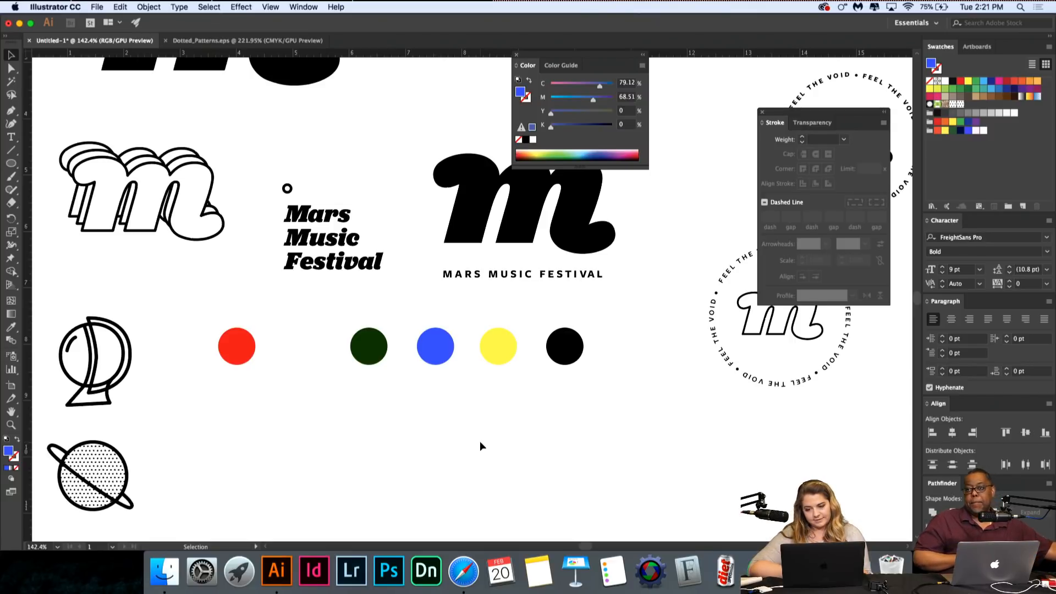
# Step: Copy the fourth circle's blue onto the sixth circle with the Eyedropper and darken it to navy, hex 122070
pyautogui.scroll(2, 479, 424)
pyautogui.scroll(1, 479, 428)
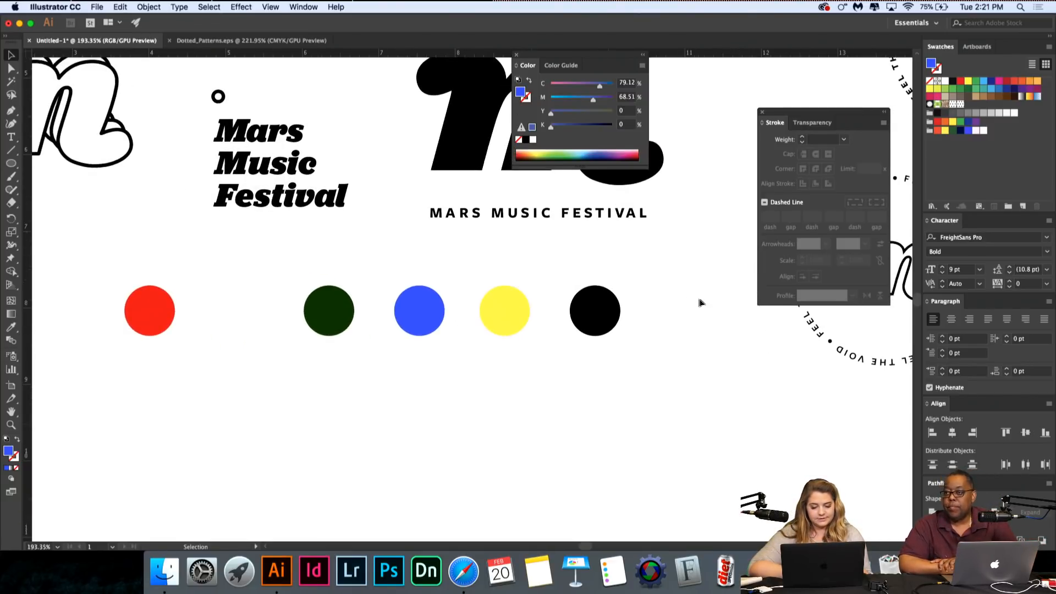
pyautogui.click(594, 308)
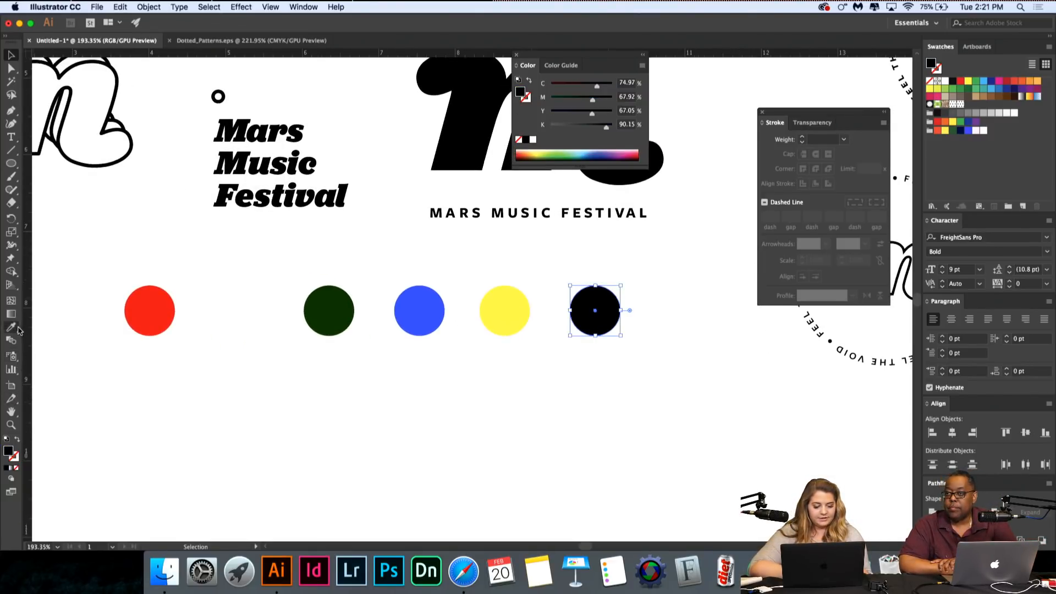
pyautogui.click(11, 327)
pyautogui.click(419, 309)
pyautogui.press('v')
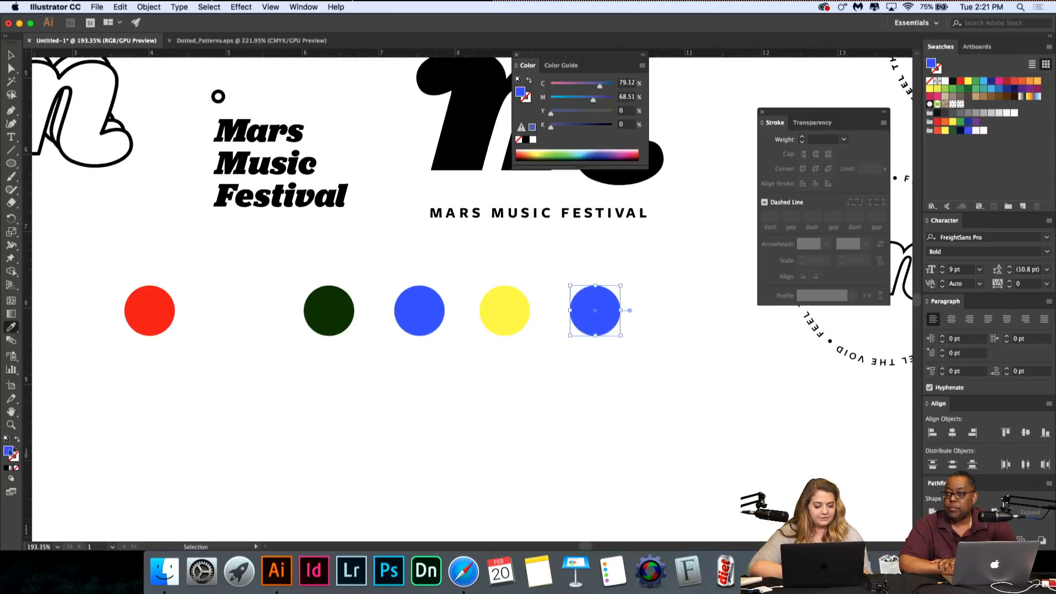
pyautogui.doubleClick(7, 452)
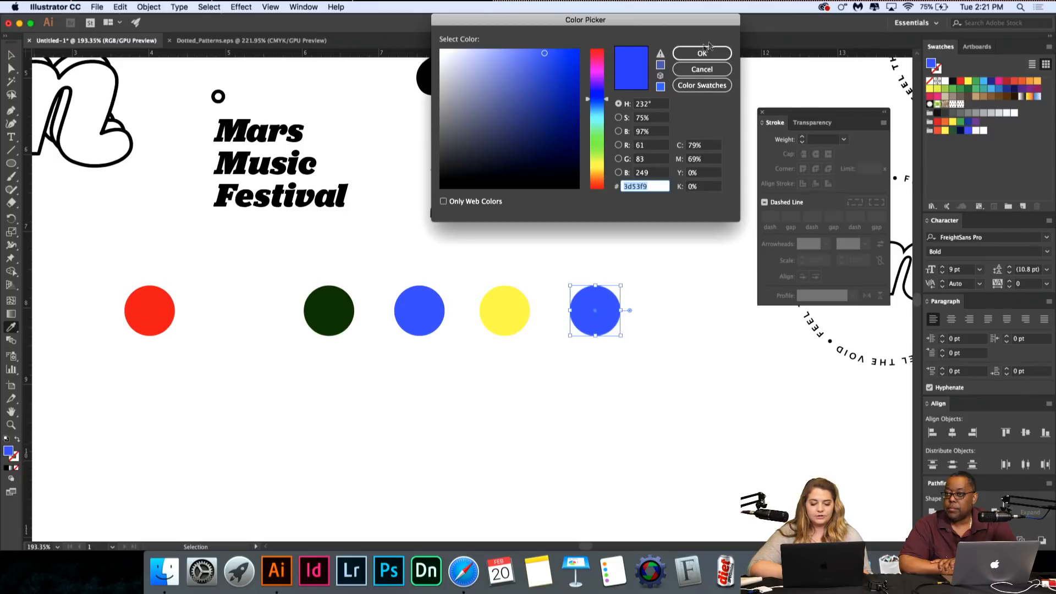
pyautogui.moveTo(545, 87); pyautogui.dragTo(558, 128)
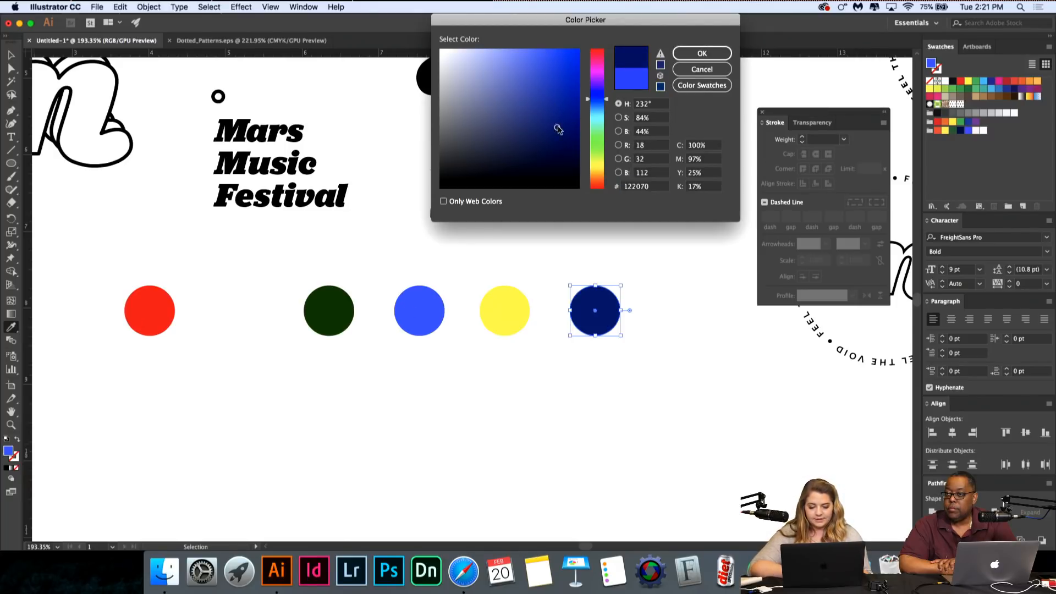
pyautogui.press('Return')
# Step: Darken the sixth circle's fill to hex 0d1849, adjust it to a slightly more saturated dark navy, and deselect the circle
pyautogui.doubleClick(8, 451)
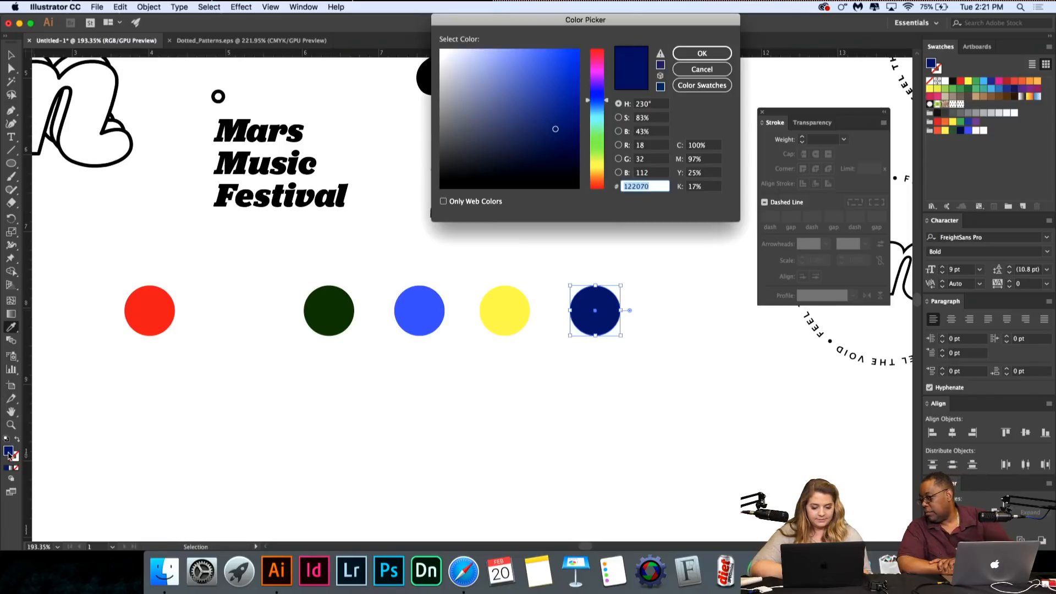
pyautogui.click(558, 146)
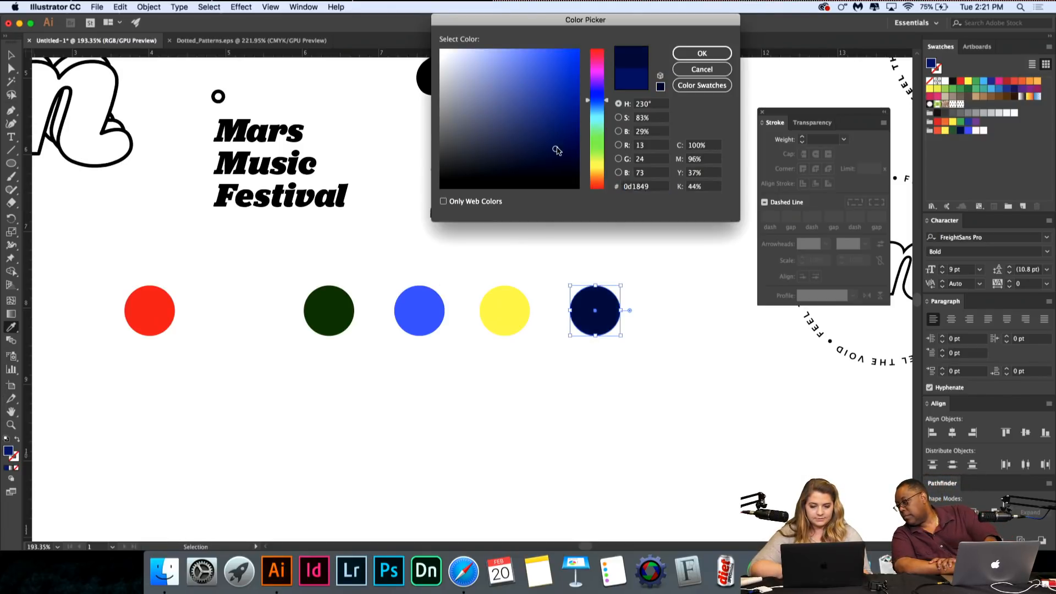
pyautogui.press('Return')
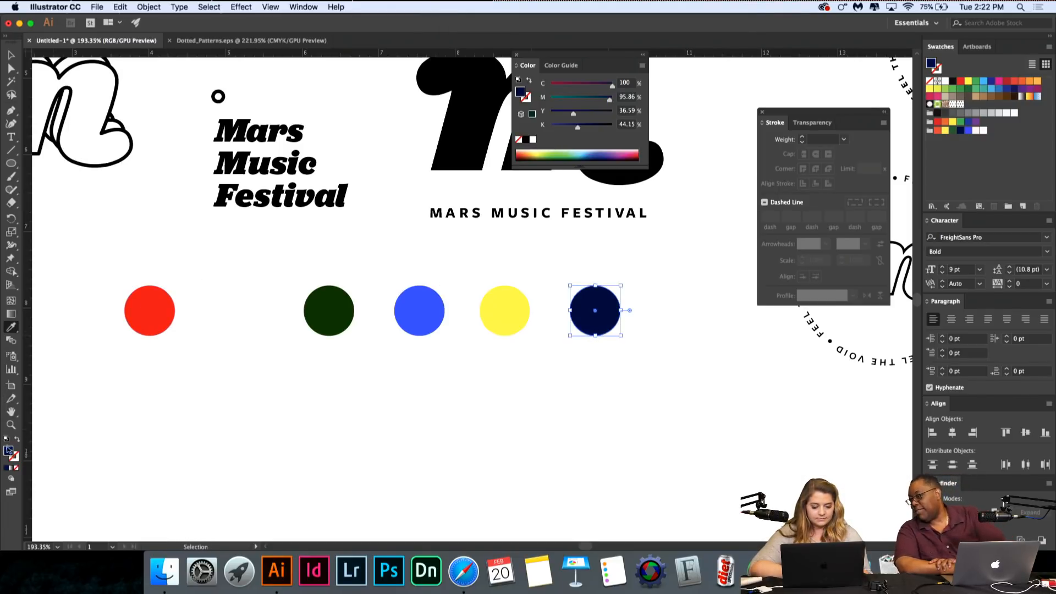
pyautogui.doubleClick(9, 451)
pyautogui.click(562, 144)
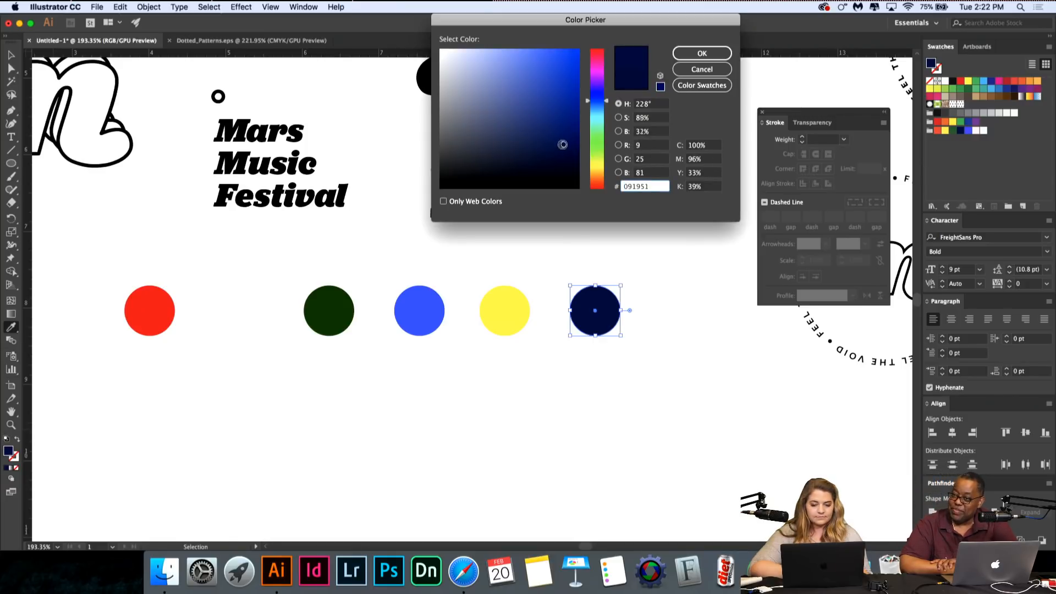
pyautogui.press('Return')
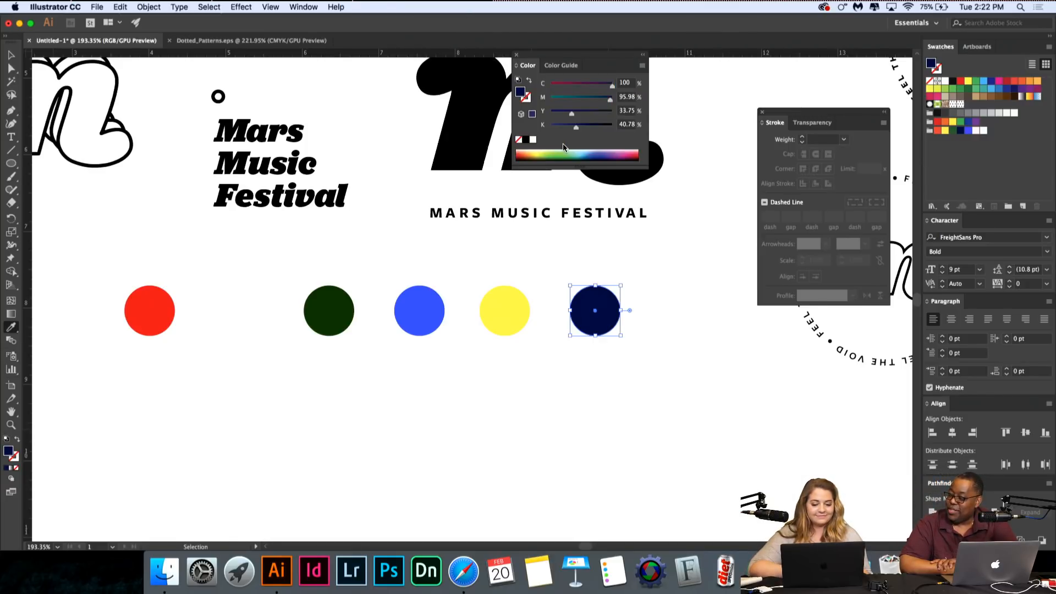
pyautogui.press('i')
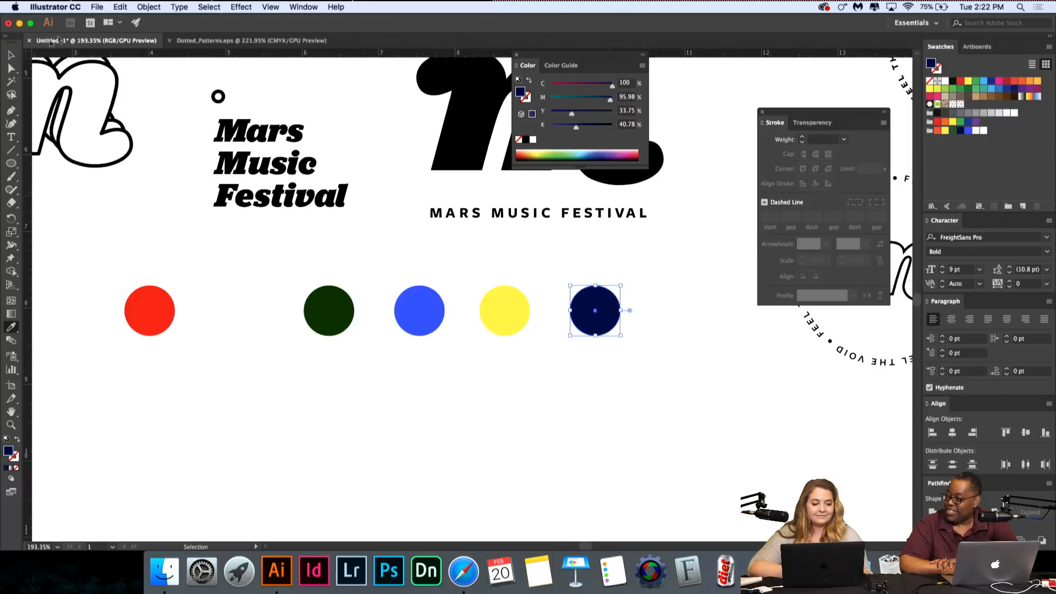
pyautogui.click(11, 55)
pyautogui.click(219, 392)
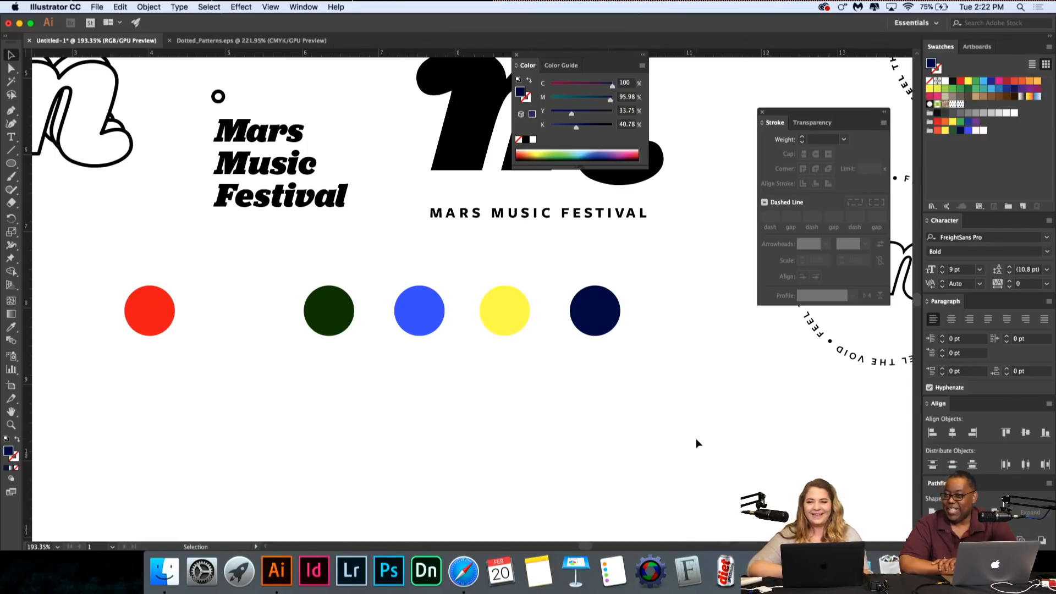
# Step: Apply the dark navy swatch from the colour group to the sixth circle
pyautogui.click(608, 296)
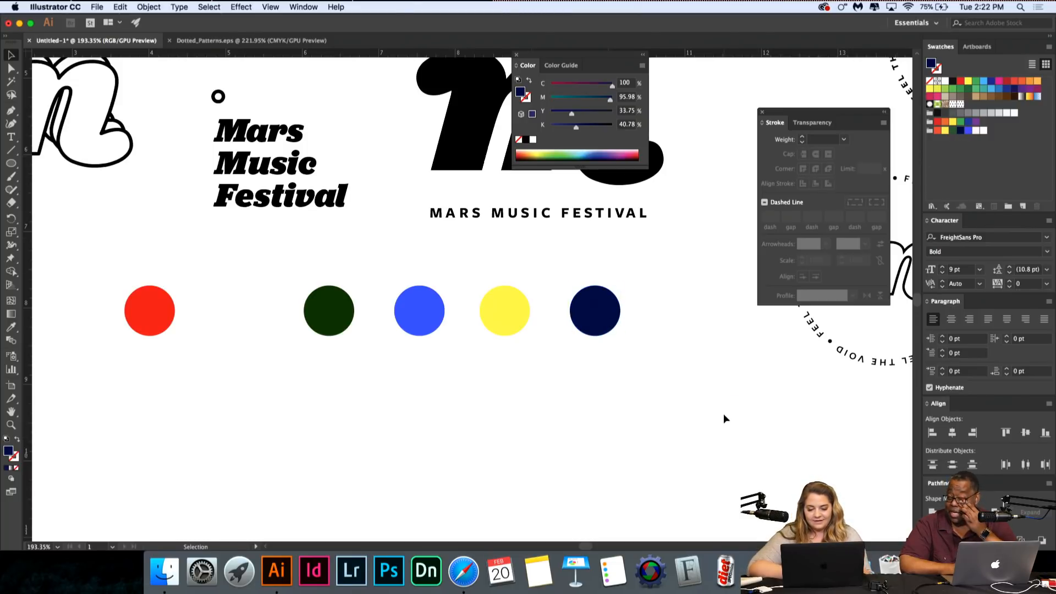
pyautogui.click(962, 131)
pyautogui.click(714, 304)
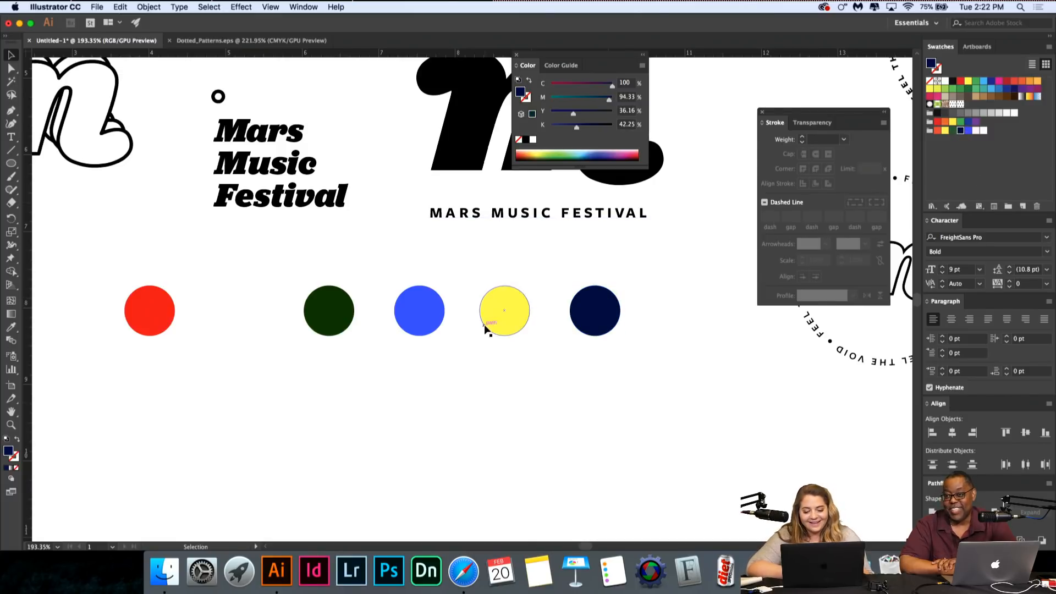
# Step: Set the first circle's fill to a slightly muted red, about hex ea2929
pyautogui.hscroll(2, 384, 324)
pyautogui.hscroll(-4, 383, 324)
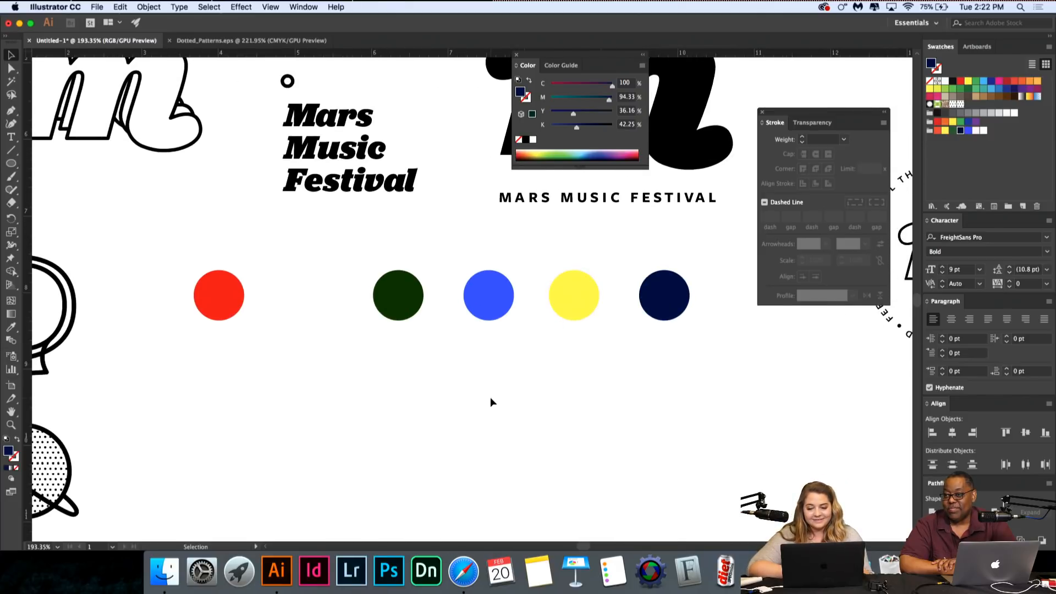
pyautogui.click(219, 294)
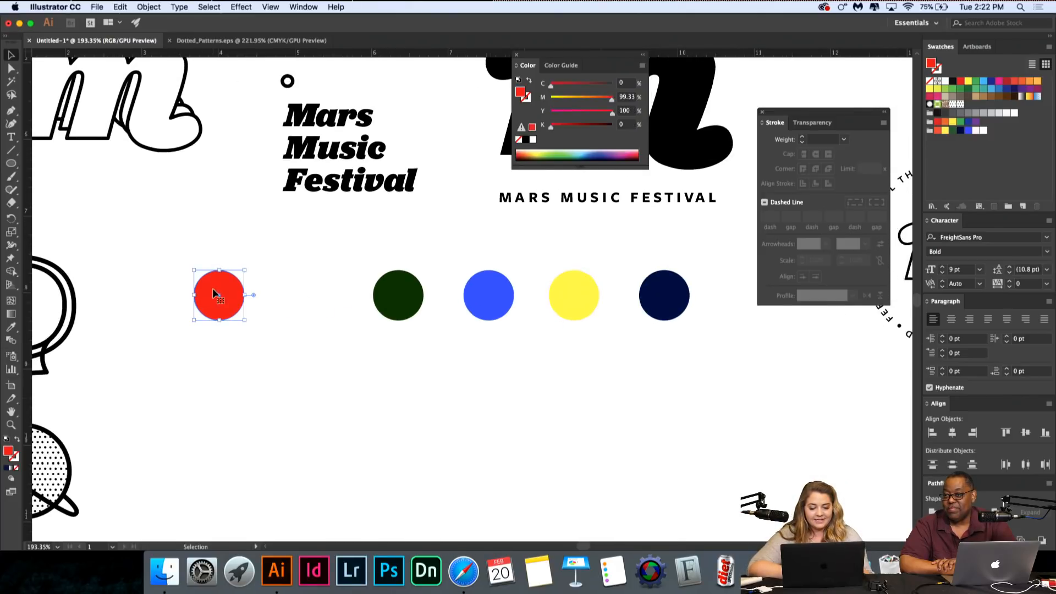
pyautogui.doubleClick(7, 452)
pyautogui.moveTo(576, 53); pyautogui.dragTo(555, 59)
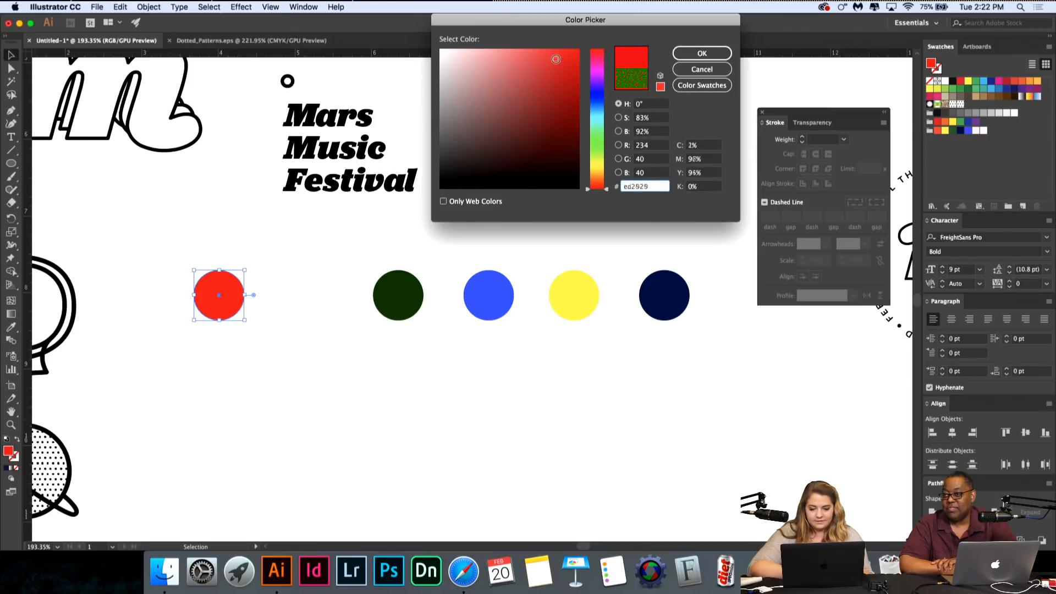
pyautogui.click(702, 53)
pyautogui.click(388, 414)
pyautogui.scroll(-3, 388, 414)
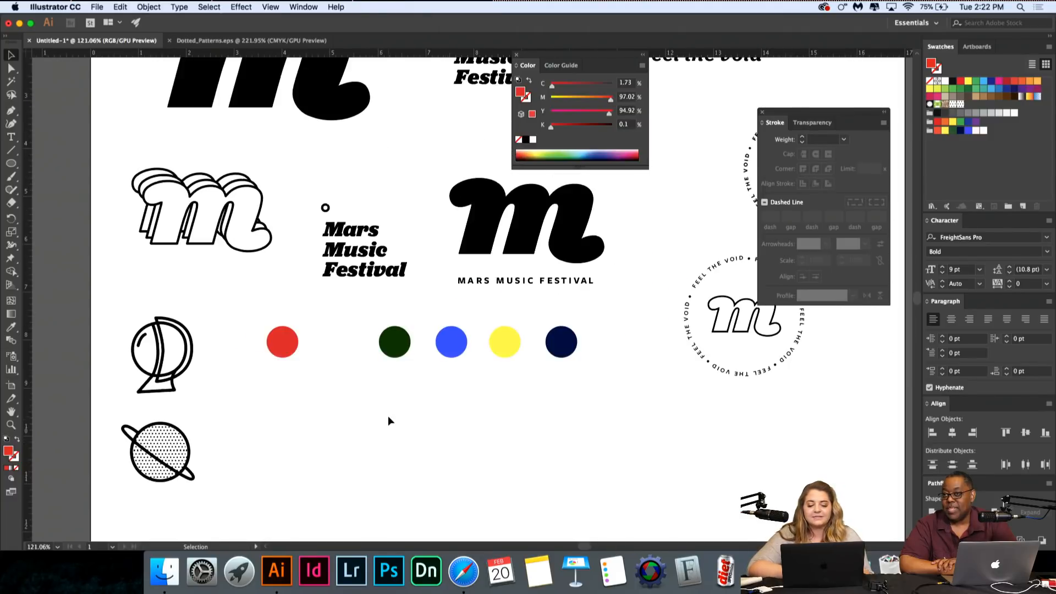
# Step: Switch to Preview to examine the mood board on page 3 of the project brief PDF, and return to Illustrator
pyautogui.click(294, 343)
pyautogui.click(478, 449)
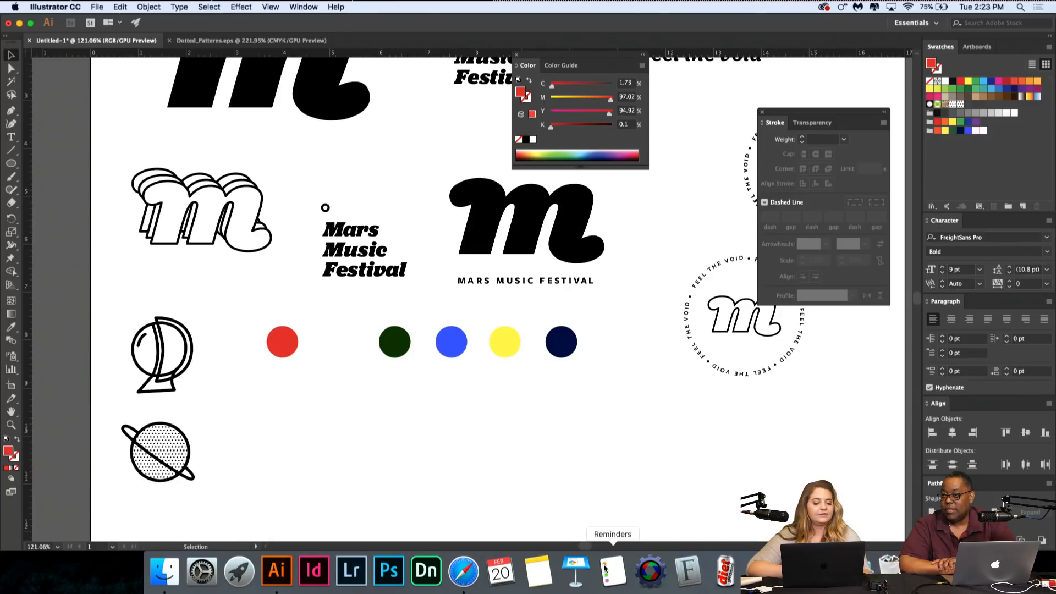
pyautogui.click(801, 571)
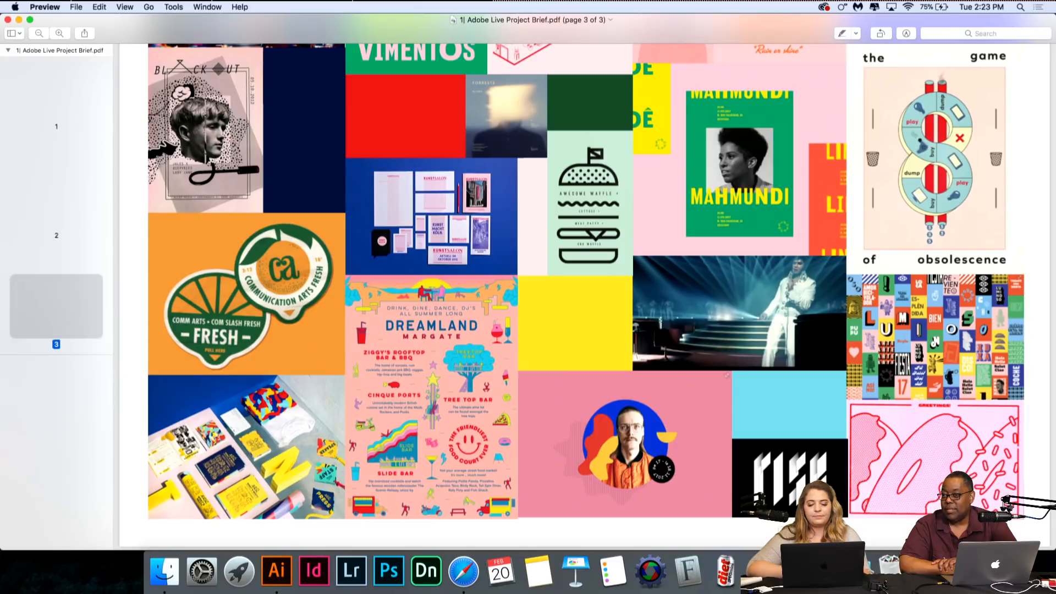
pyautogui.scroll(3, 709, 332)
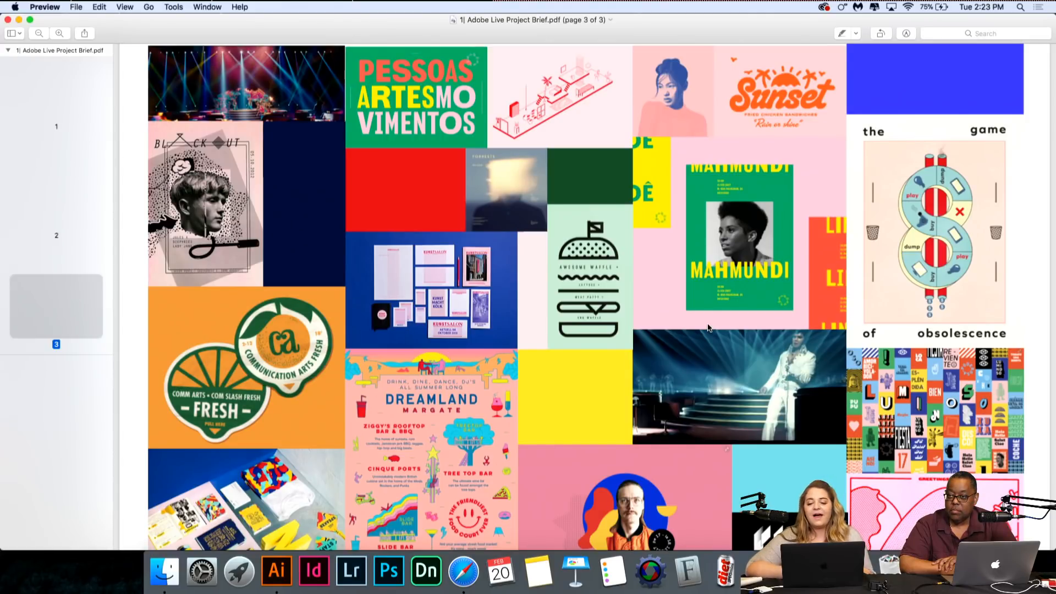
pyautogui.scroll(-1, 708, 328)
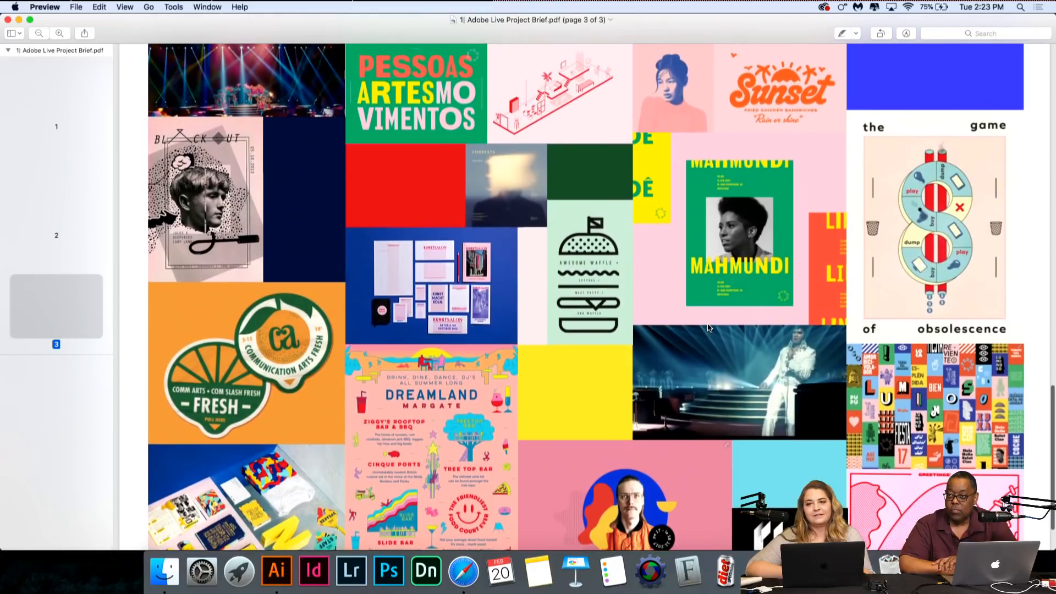
pyautogui.scroll(1, 708, 327)
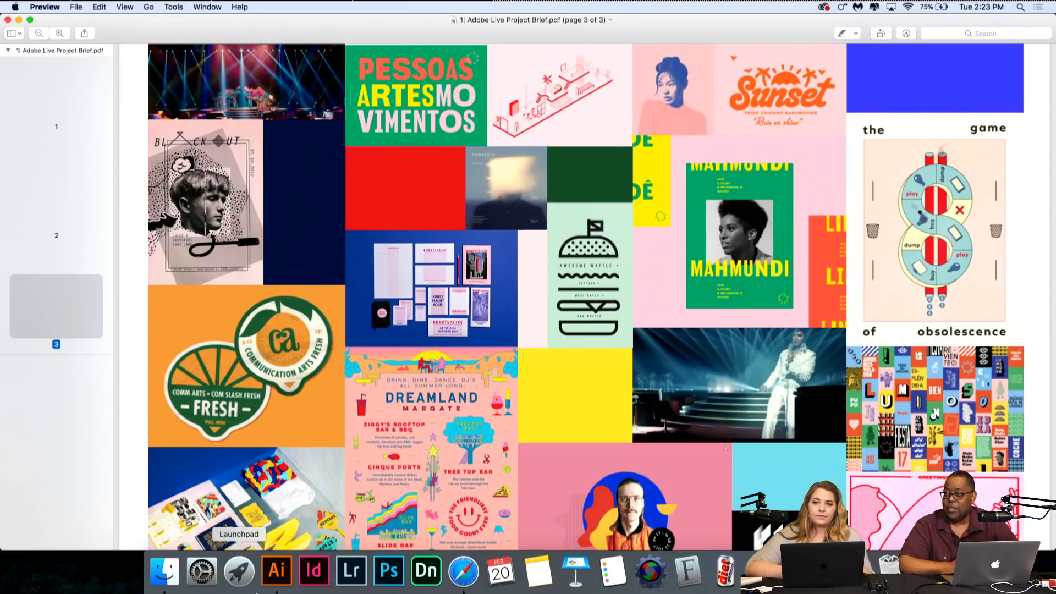
pyautogui.click(276, 572)
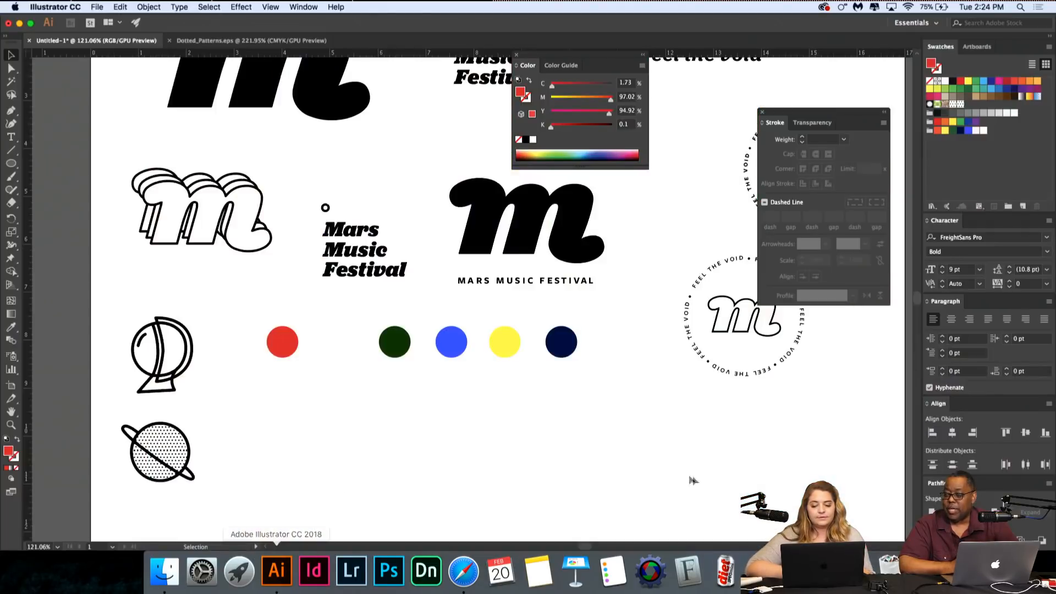
# Step: Draw a red circle below the colour palette and run placeholder text around it with the Type on a Path tool
pyautogui.hscroll(5, 664, 467)
pyautogui.scroll(-2, 664, 466)
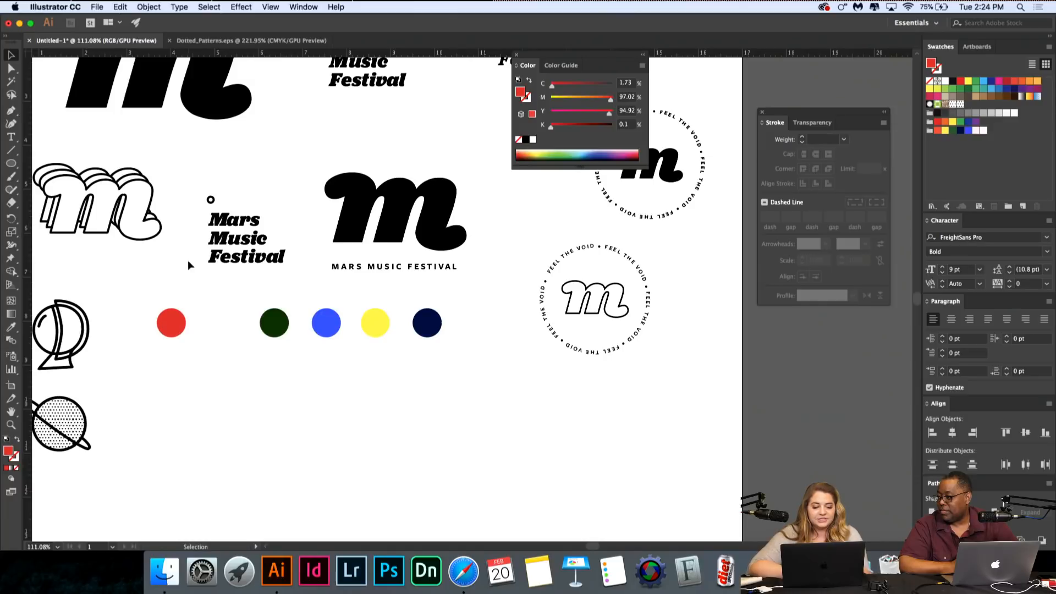
pyautogui.click(11, 164)
pyautogui.moveTo(408, 388); pyautogui.dragTo(505, 484)
pyautogui.click(12, 139)
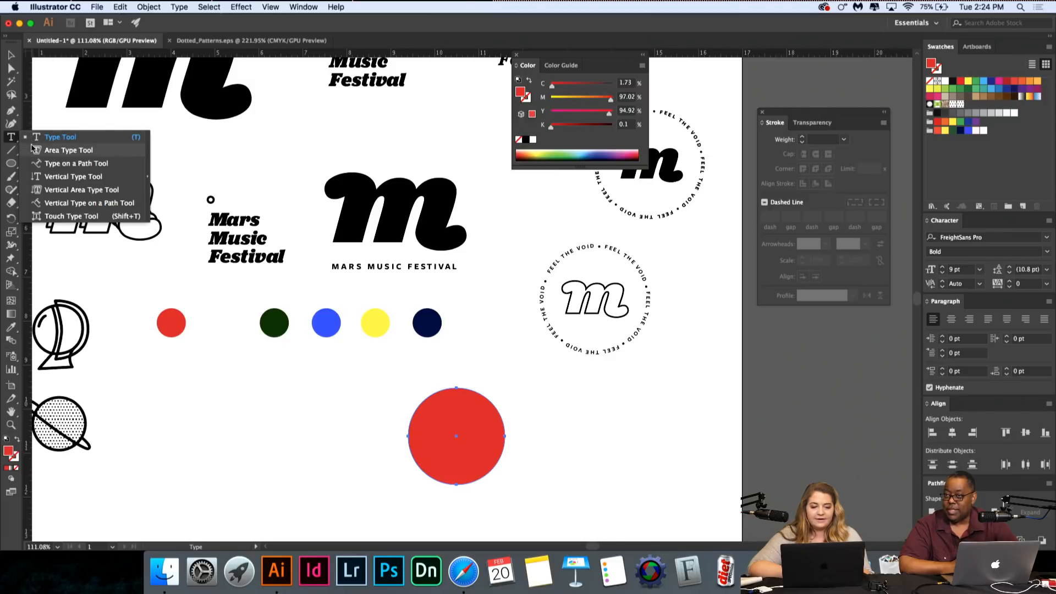
pyautogui.click(76, 164)
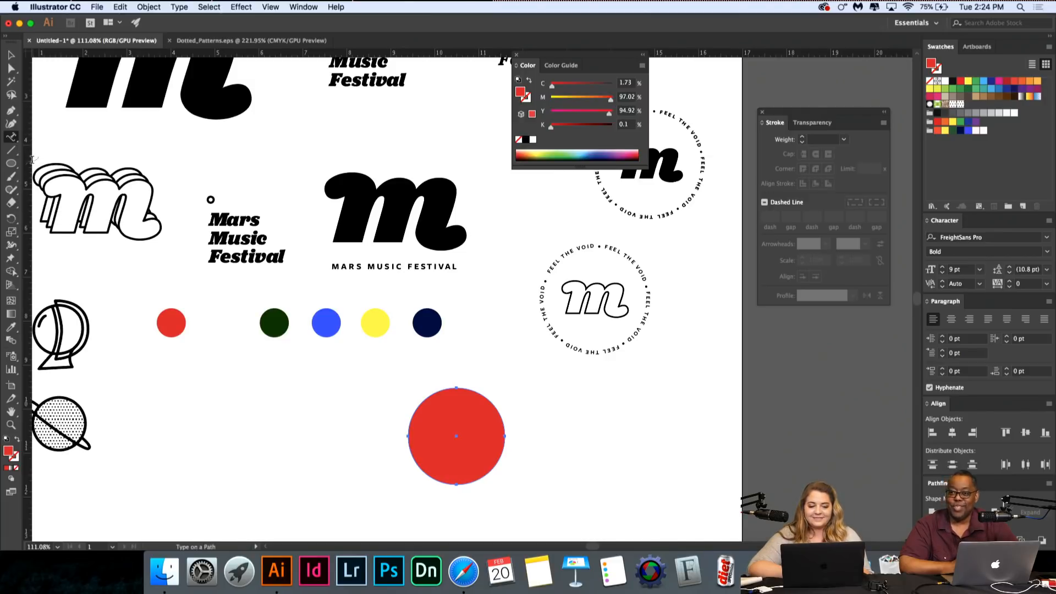
pyautogui.click(416, 407)
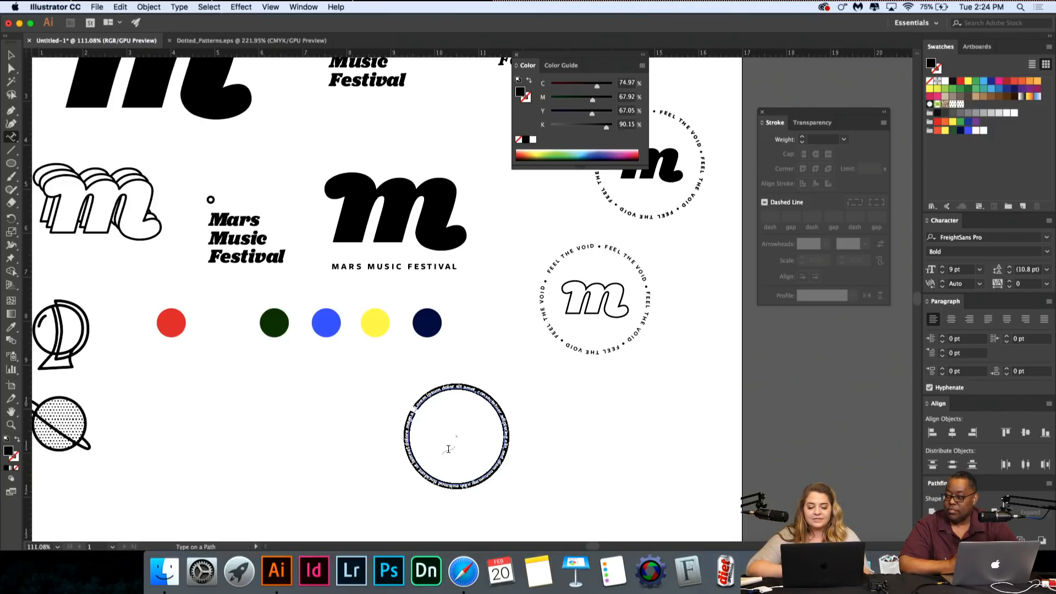
pyautogui.scroll(2, 448, 448)
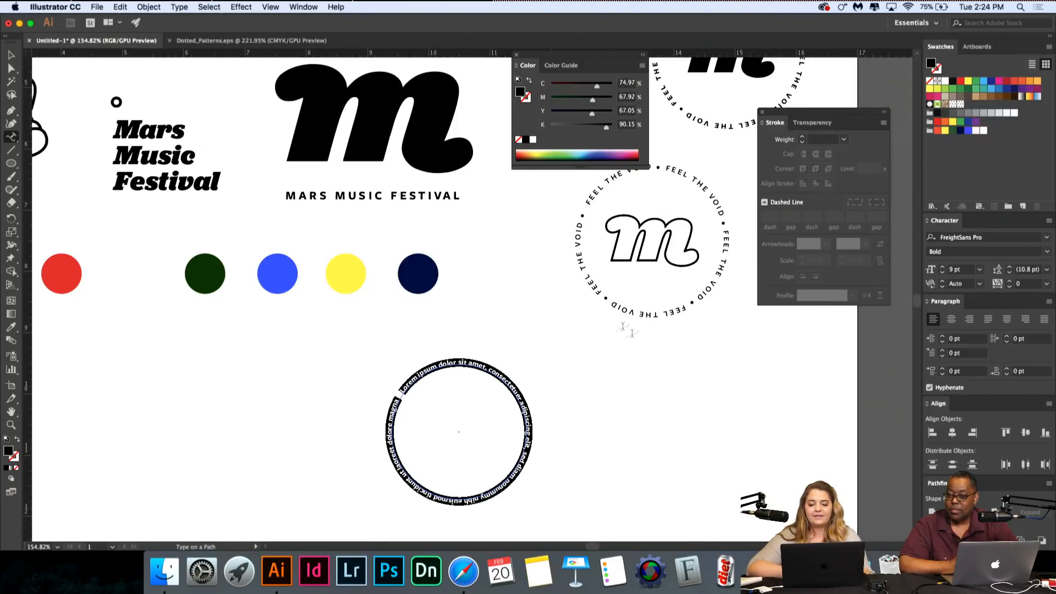
pyautogui.scroll(3, 656, 354)
pyautogui.hscroll(4, 655, 354)
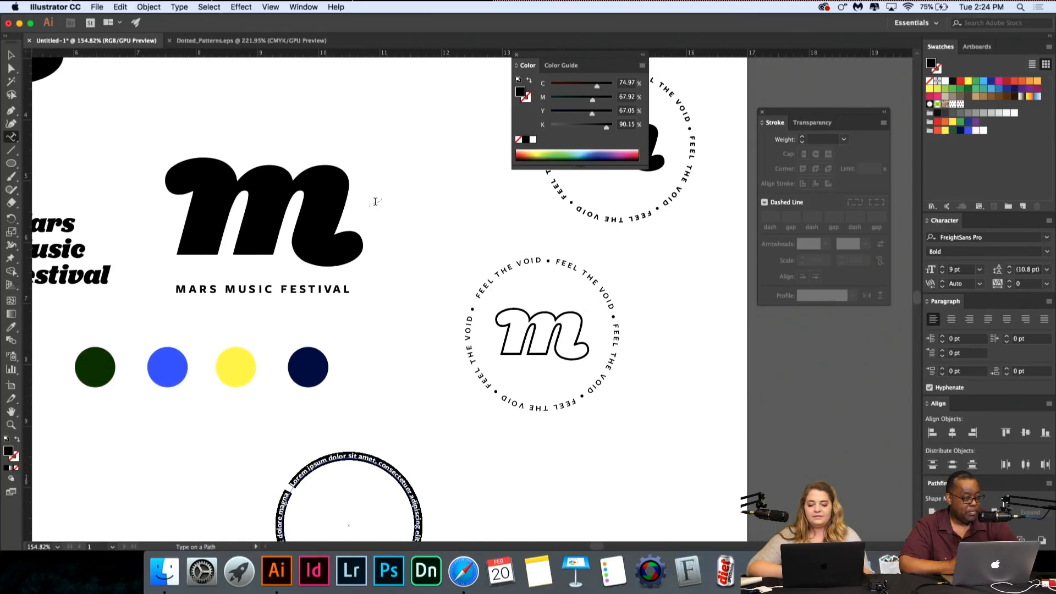
# Step: Delete the circular placeholder text below the palette
pyautogui.click(12, 56)
pyautogui.scroll(-3, 160, 207)
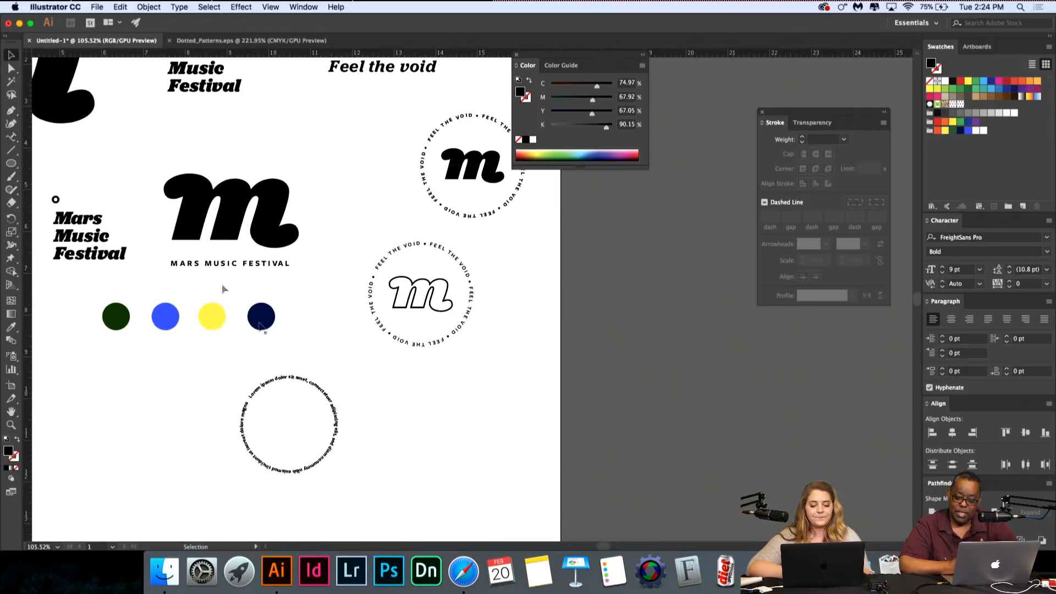
pyautogui.hscroll(-3, 261, 329)
pyautogui.scroll(1, 262, 328)
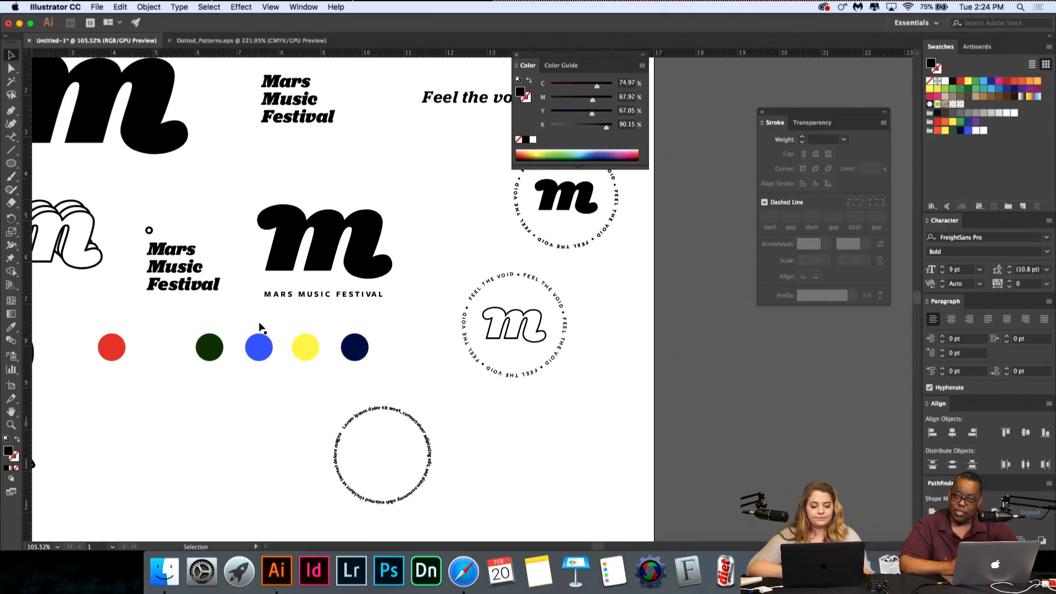
pyautogui.click(394, 411)
pyautogui.press('Delete')
# Step: Duplicate the dotted ringed planet and place the copy beside and slightly above the original
pyautogui.hscroll(-5, 394, 410)
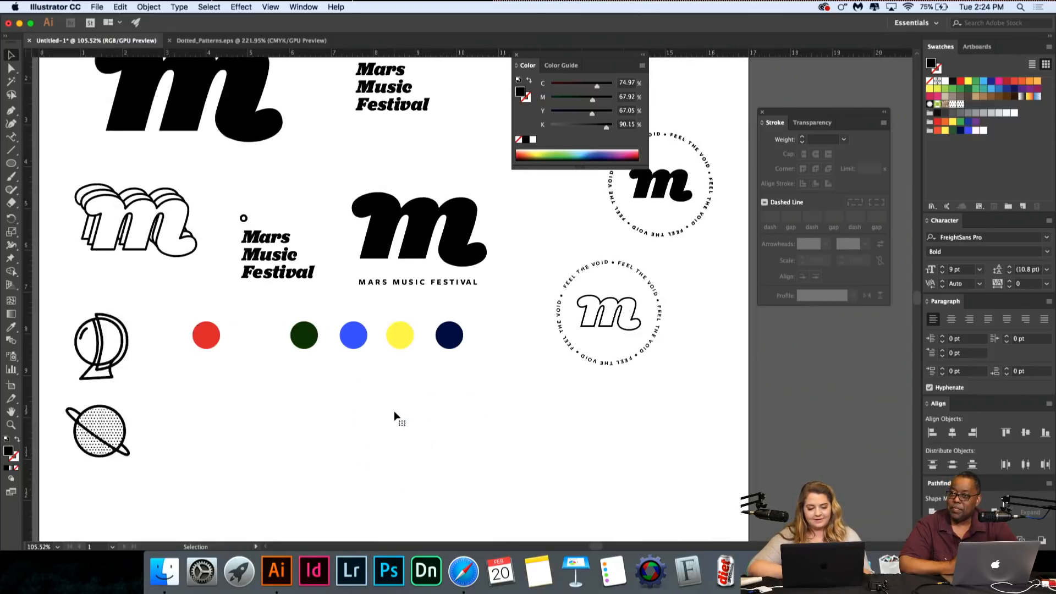
pyautogui.scroll(-5, 392, 481)
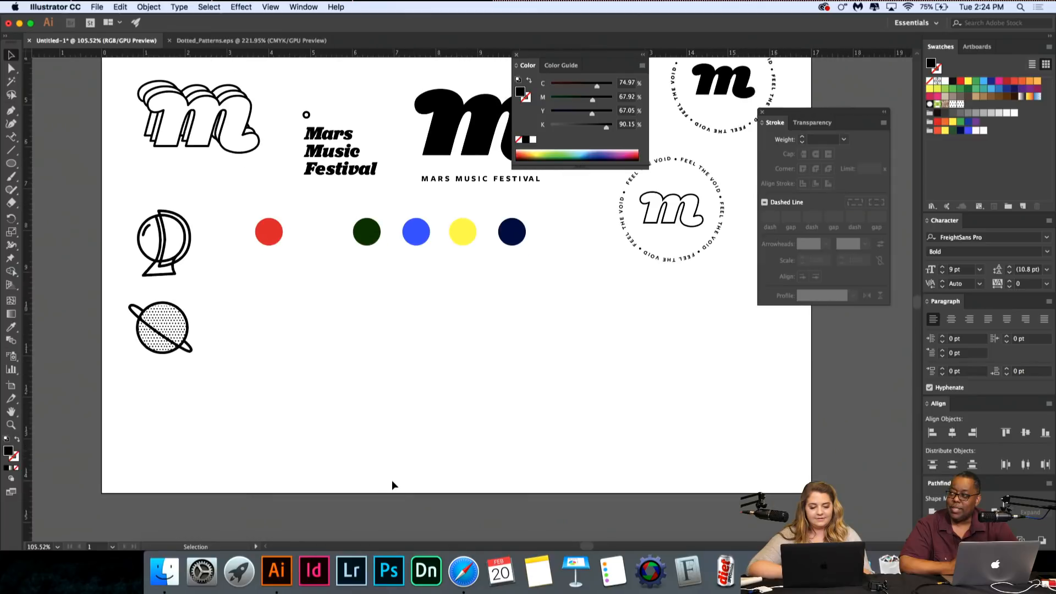
pyautogui.moveTo(238, 381)
pyautogui.mouseDown()
pyautogui.moveTo(122, 310)
pyautogui.moveTo(218, 304)
pyautogui.moveTo(213, 292)
pyautogui.mouseUp()
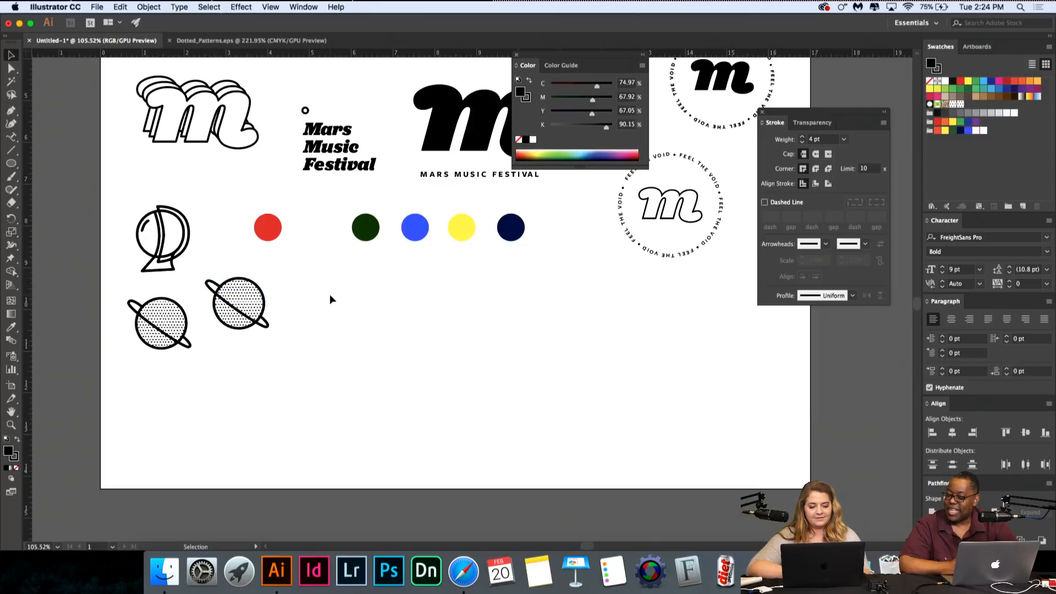
# Step: Copy the hex value of the first palette circle's red fill
pyautogui.click(269, 307)
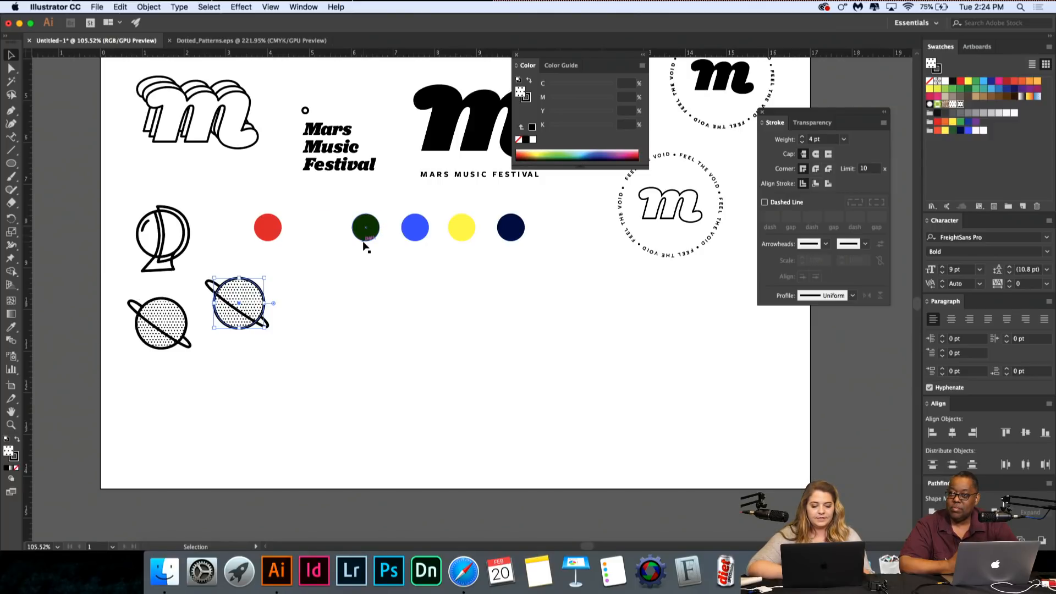
pyautogui.rightClick(281, 226)
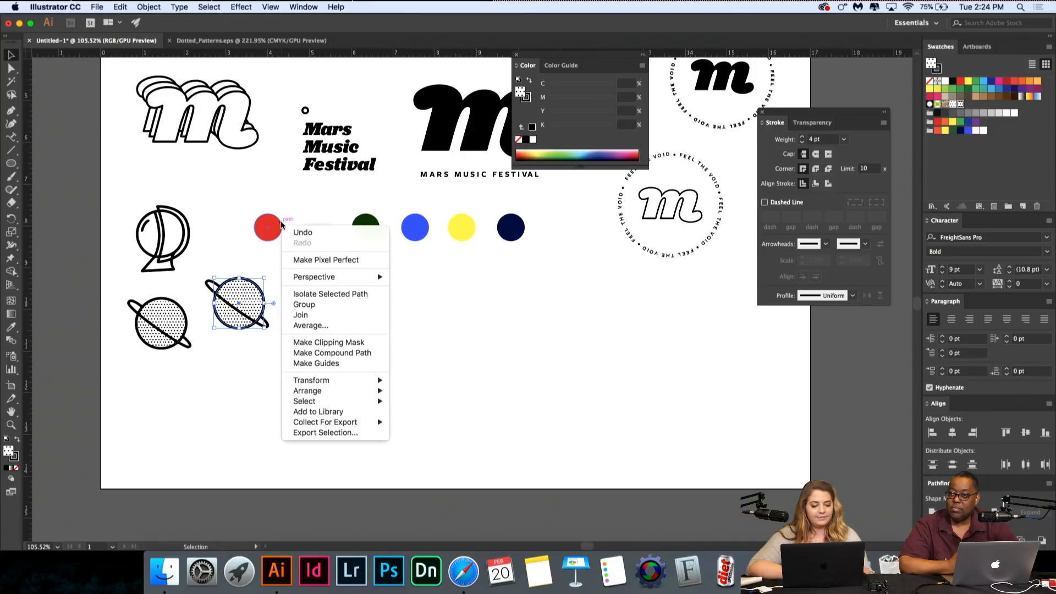
pyautogui.press('Escape')
pyautogui.click(267, 227)
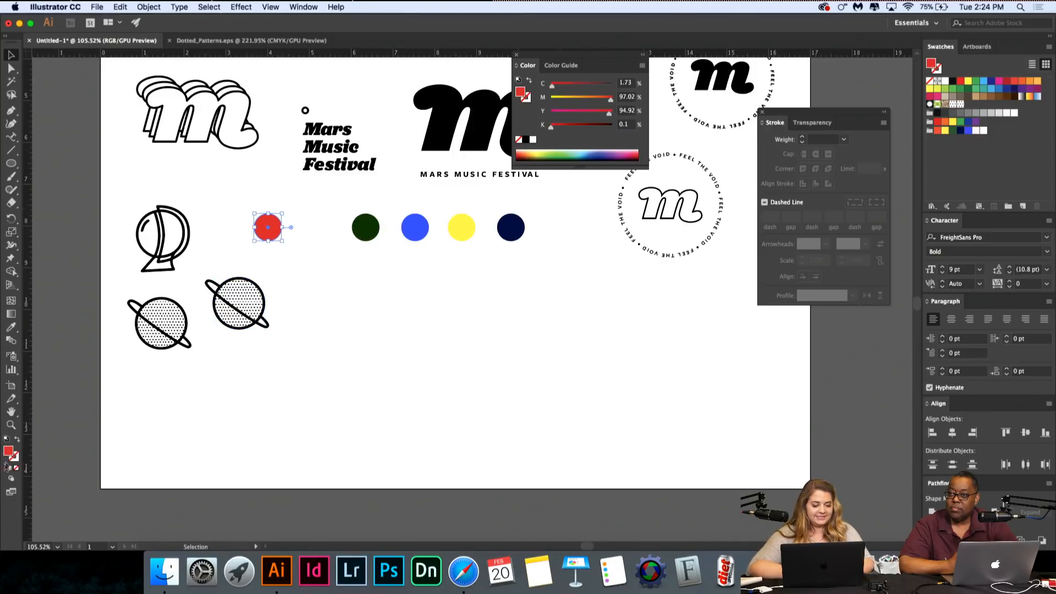
pyautogui.doubleClick(9, 454)
pyautogui.press('Return')
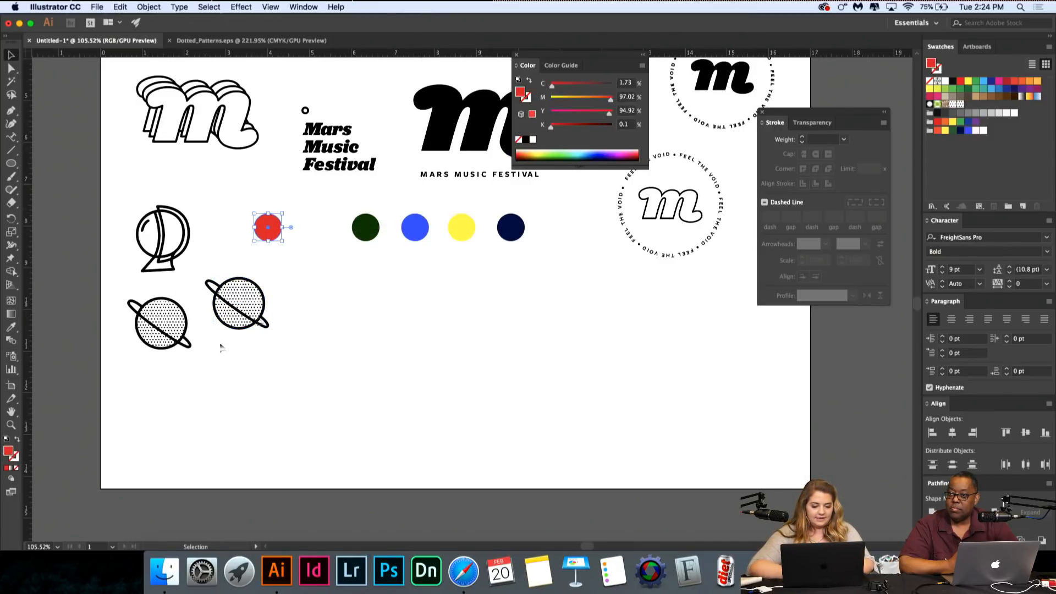
# Step: Hide the duplicate planet's dotted sphere and paste a copy of it onto the empty area below the palette
pyautogui.click(268, 309)
pyautogui.press('Delete')
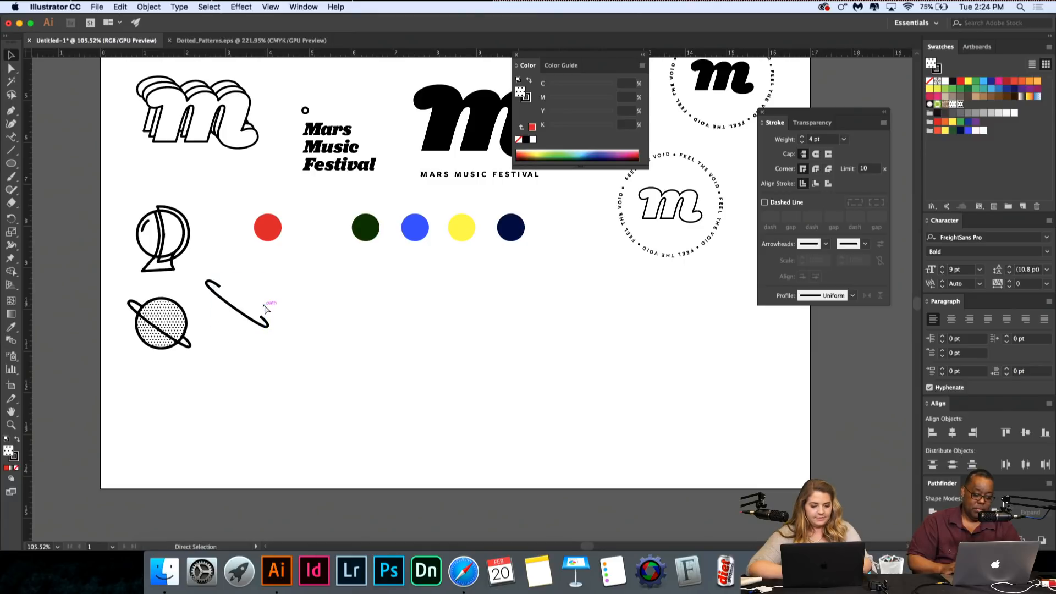
pyautogui.press('a')
pyautogui.hotkey('ctrl', 'z')
pyautogui.hotkey('ctrl', 'x')
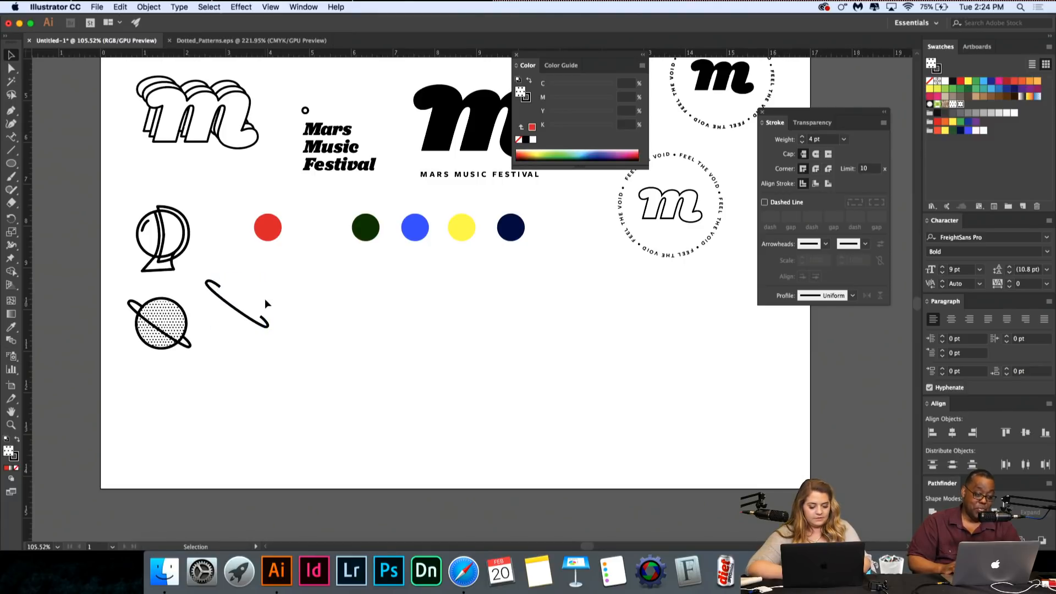
pyautogui.hotkey('ctrl', 'v')
pyautogui.press('v')
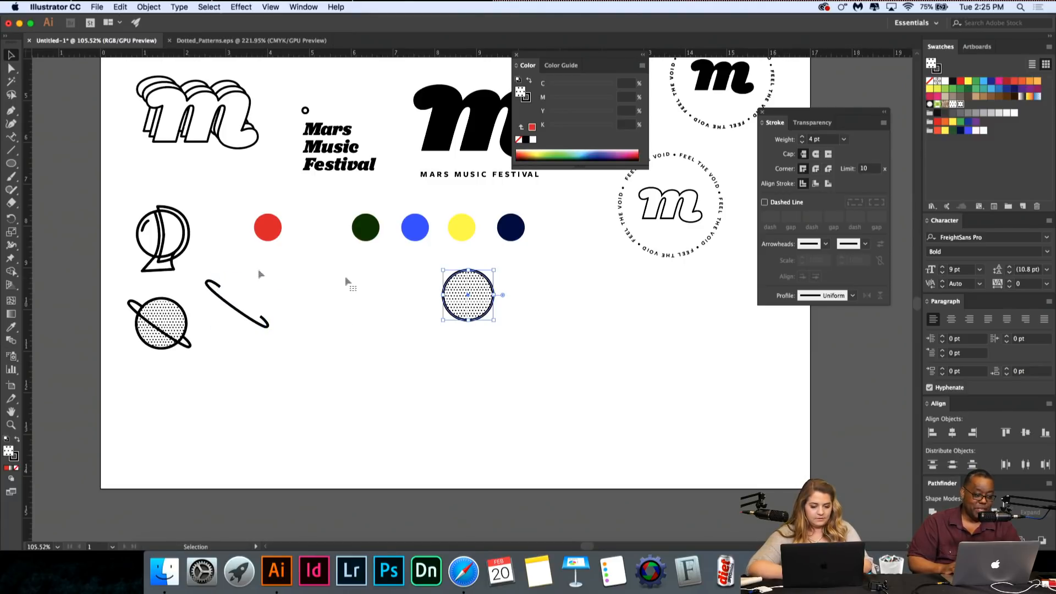
# Step: Fill the pasted dotted sphere with the first palette circle's red by copying over its hex value
pyautogui.doubleClick(9, 451)
pyautogui.press('Escape')
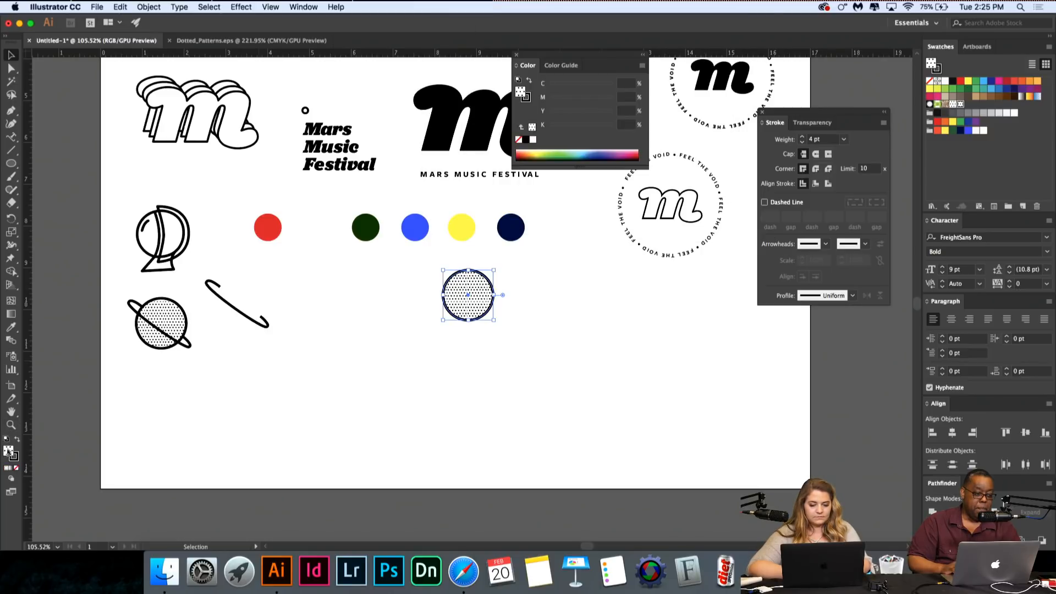
pyautogui.click(275, 220)
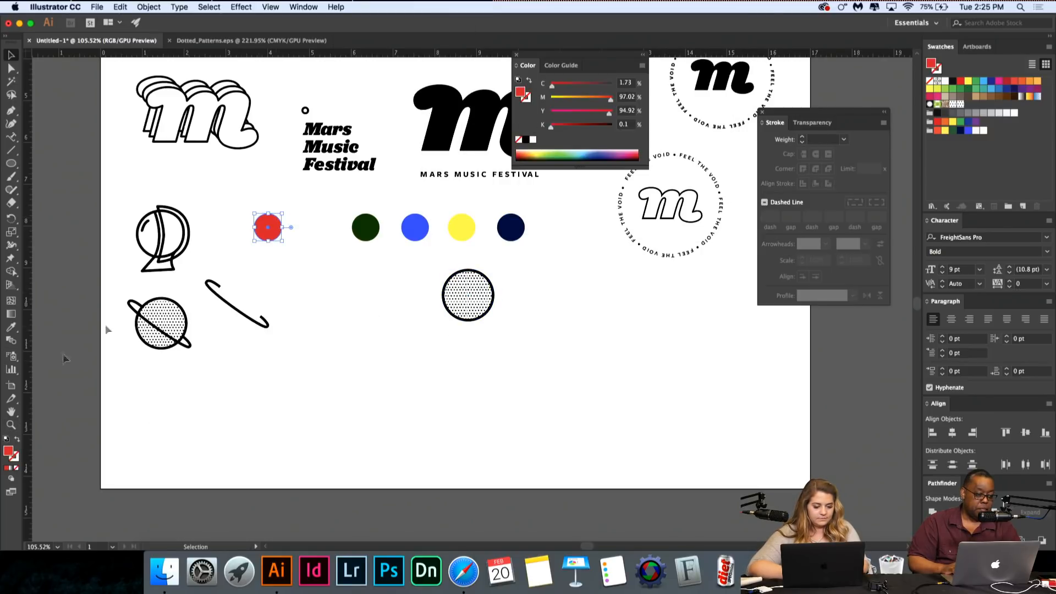
pyautogui.doubleClick(9, 451)
pyautogui.press('Escape')
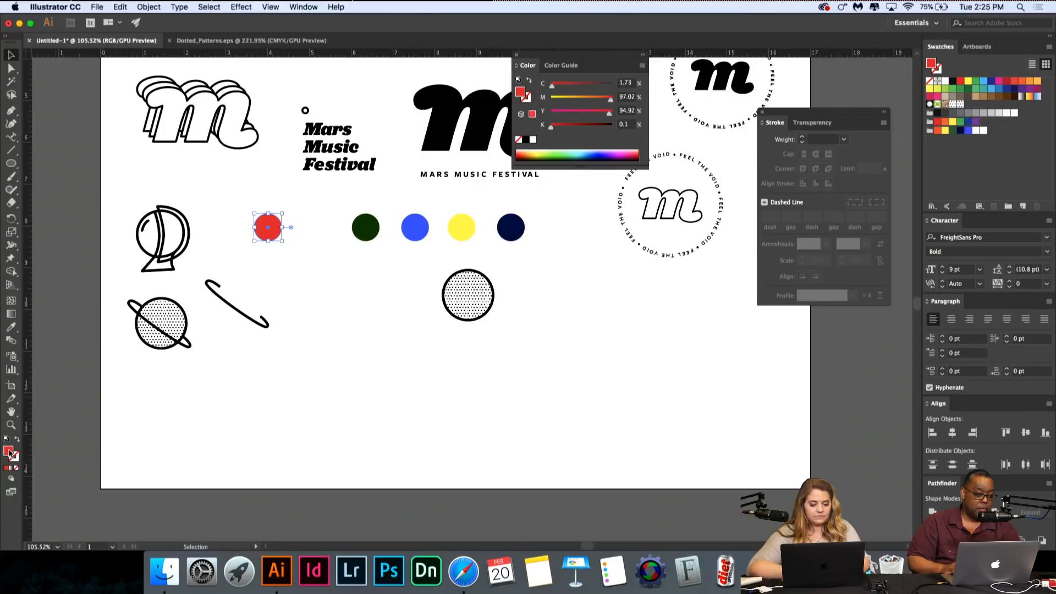
pyautogui.click(454, 297)
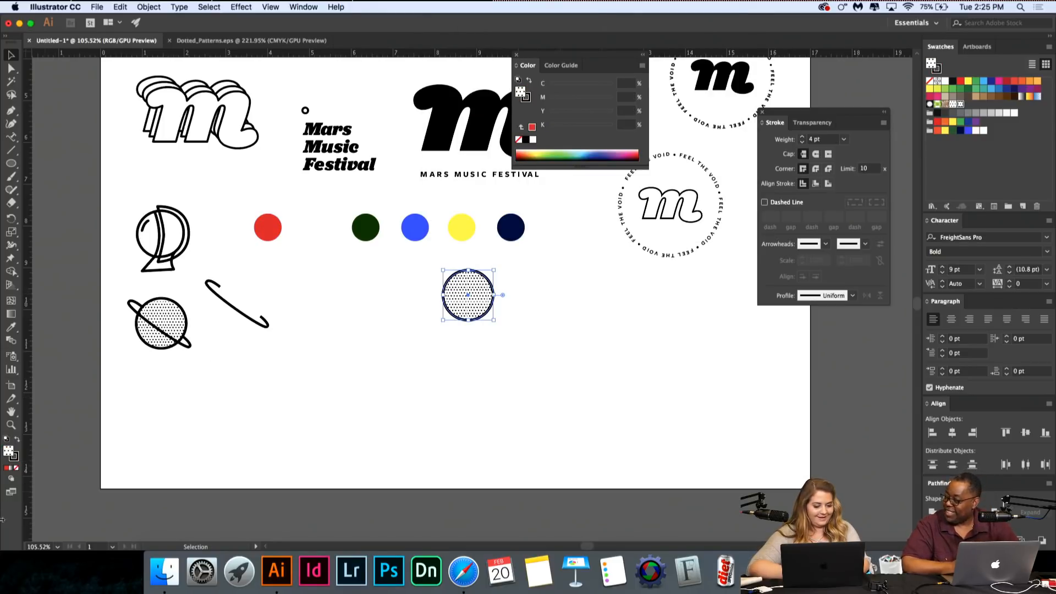
pyautogui.doubleClick(9, 452)
pyautogui.press('super+v')
pyautogui.press('Return')
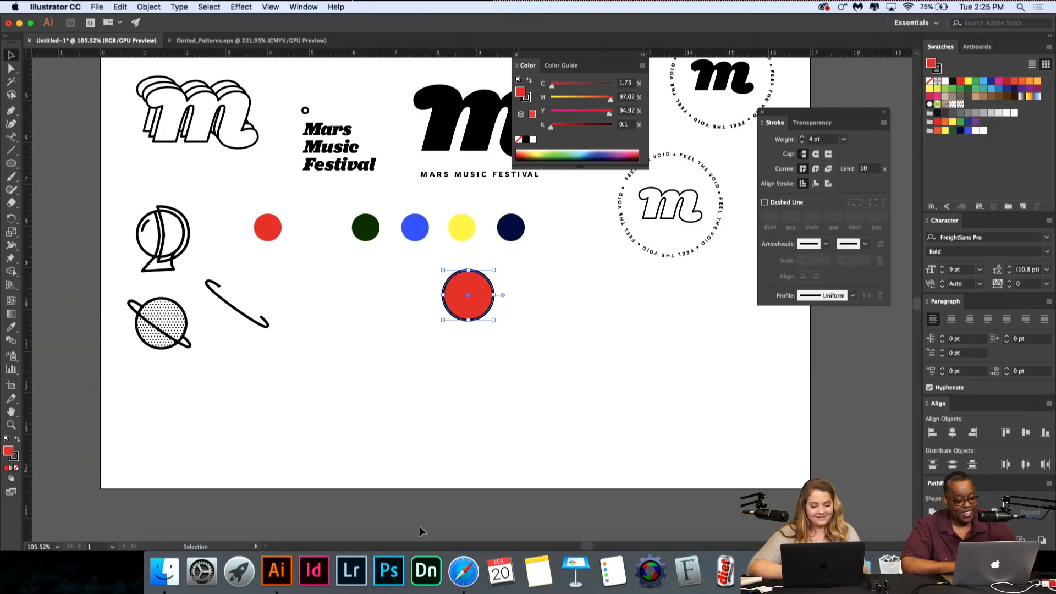
# Step: Move the red sphere onto the ring of the duplicate planet
pyautogui.moveTo(486, 309); pyautogui.dragTo(259, 317)
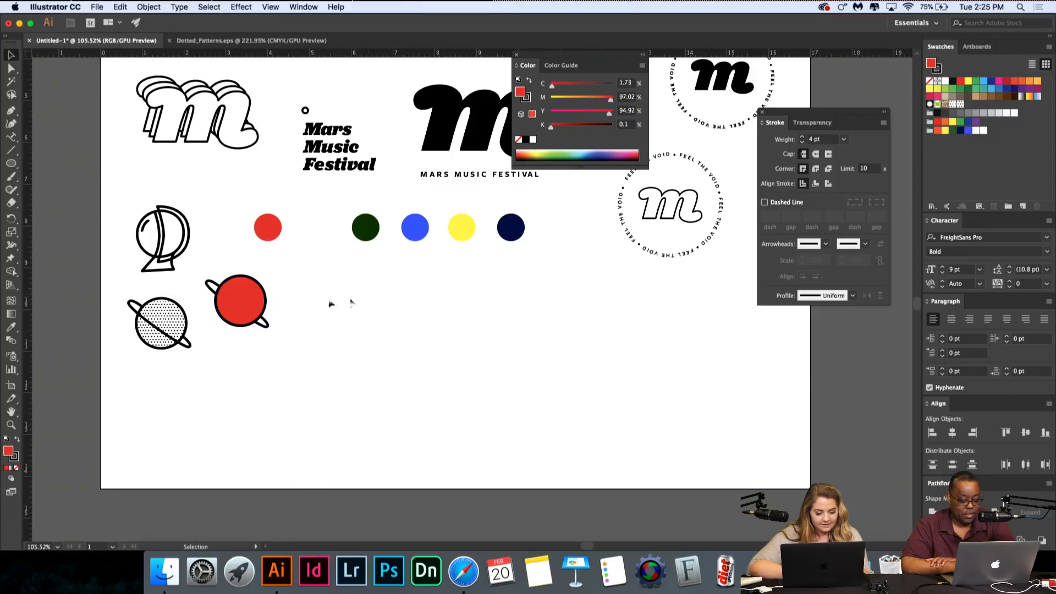
pyautogui.press('a')
pyautogui.click(239, 304)
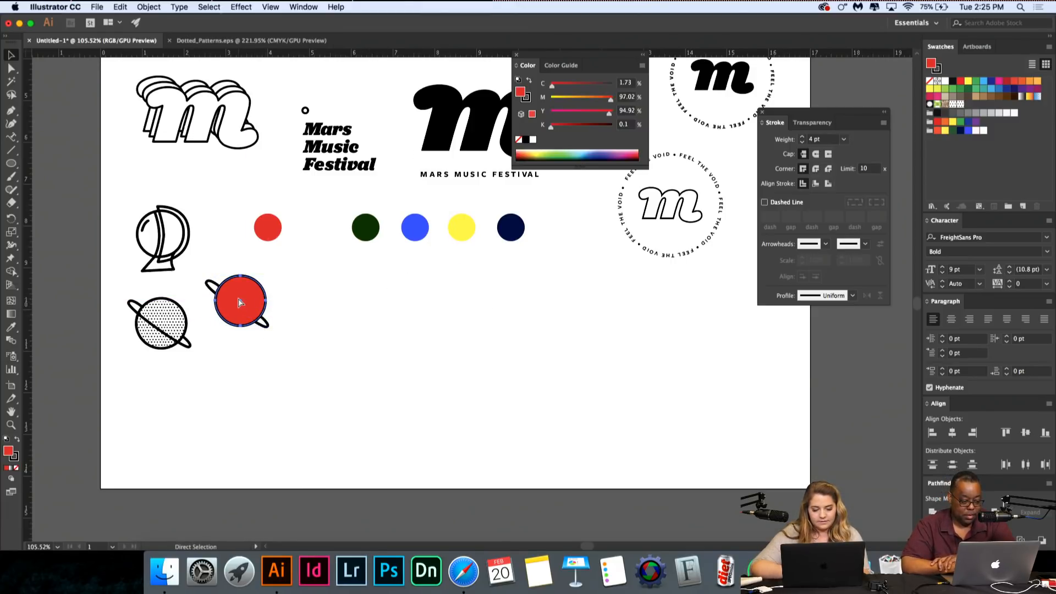
pyautogui.click(318, 339)
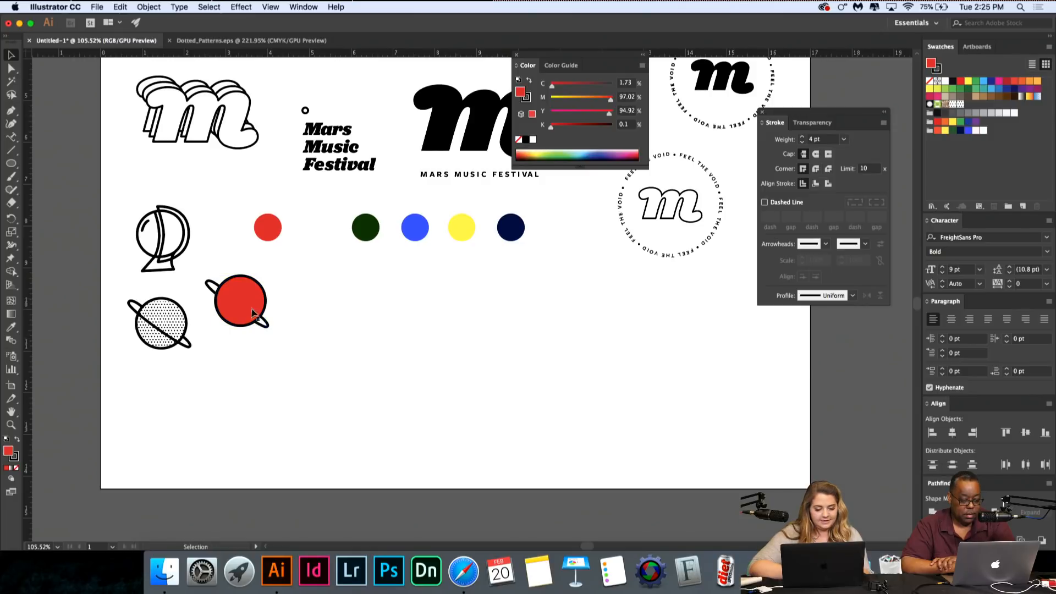
# Step: Send the red sphere behind the planet's ring and show the hidden dotted sphere again
pyautogui.click(252, 309)
pyautogui.press('v')
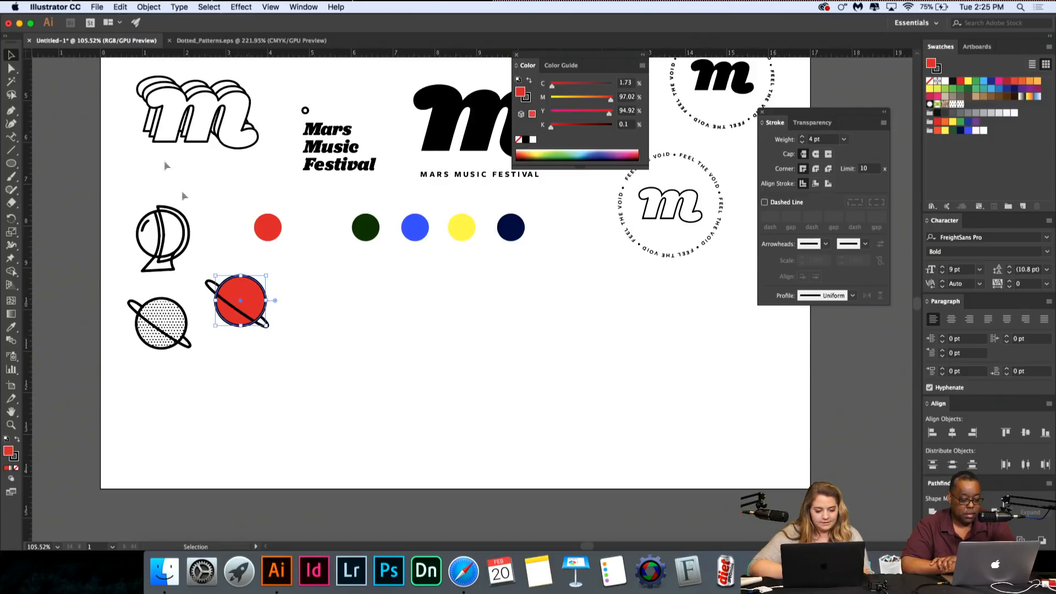
pyautogui.click(149, 6)
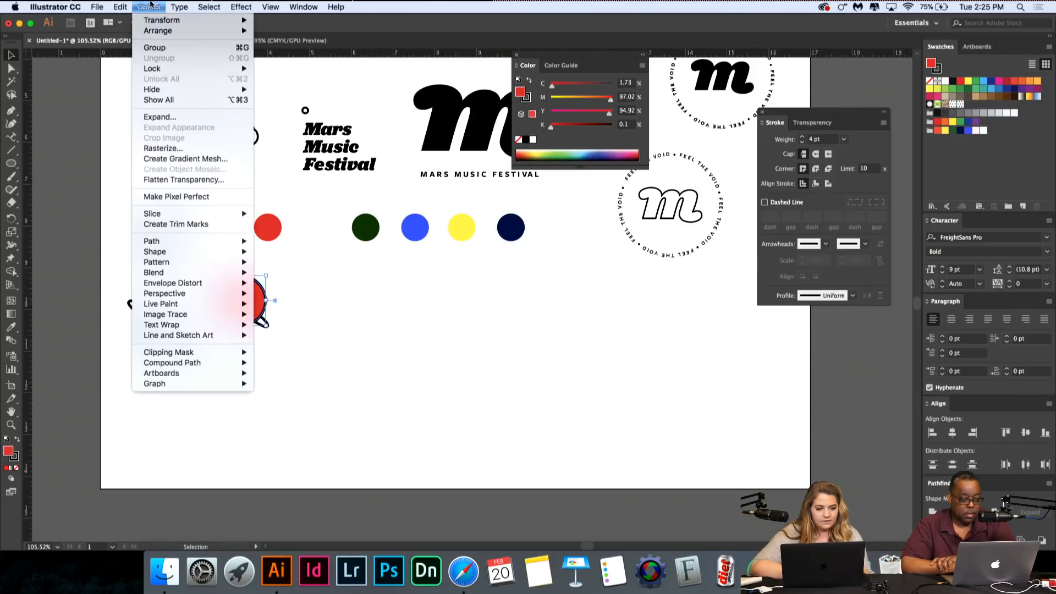
pyautogui.click(159, 99)
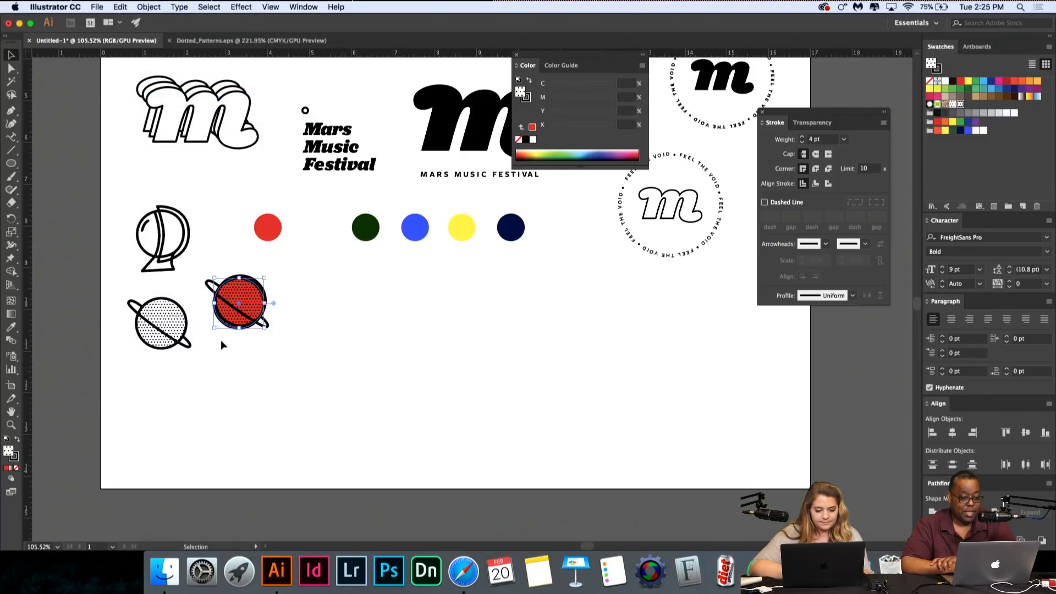
# Step: Inspect the red dotted planet and its ring up close, and review it together with the palette and the logos
pyautogui.scroll(5, 220, 340)
pyautogui.moveTo(281, 306); pyautogui.dragTo(310, 313)
pyautogui.click(437, 312)
pyautogui.scroll(-3, 437, 312)
pyautogui.scroll(2, 262, 349)
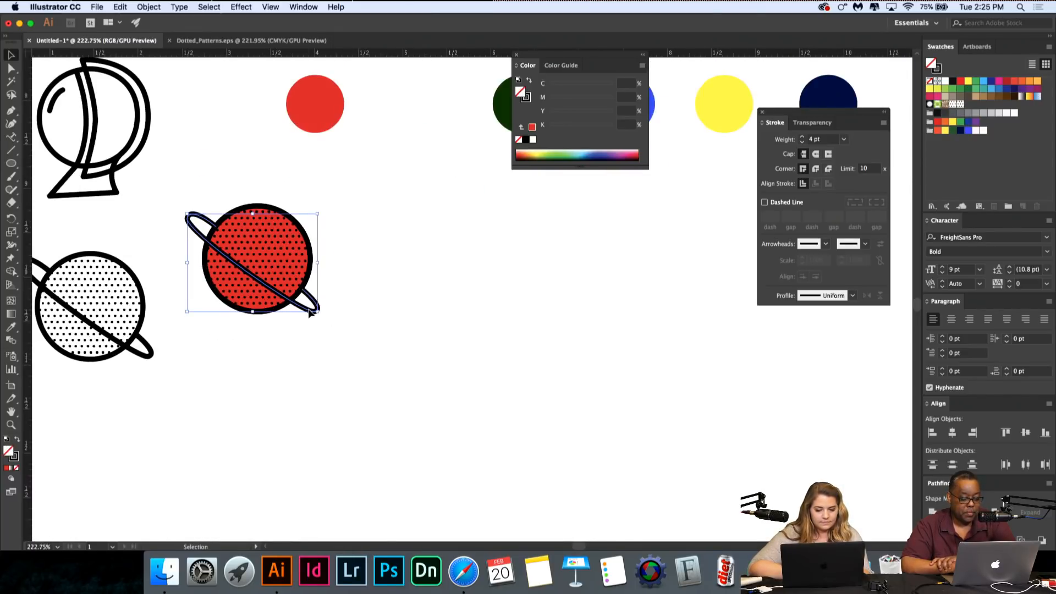
pyautogui.click(351, 465)
pyautogui.scroll(-2, 349, 466)
pyautogui.scroll(-1, 349, 465)
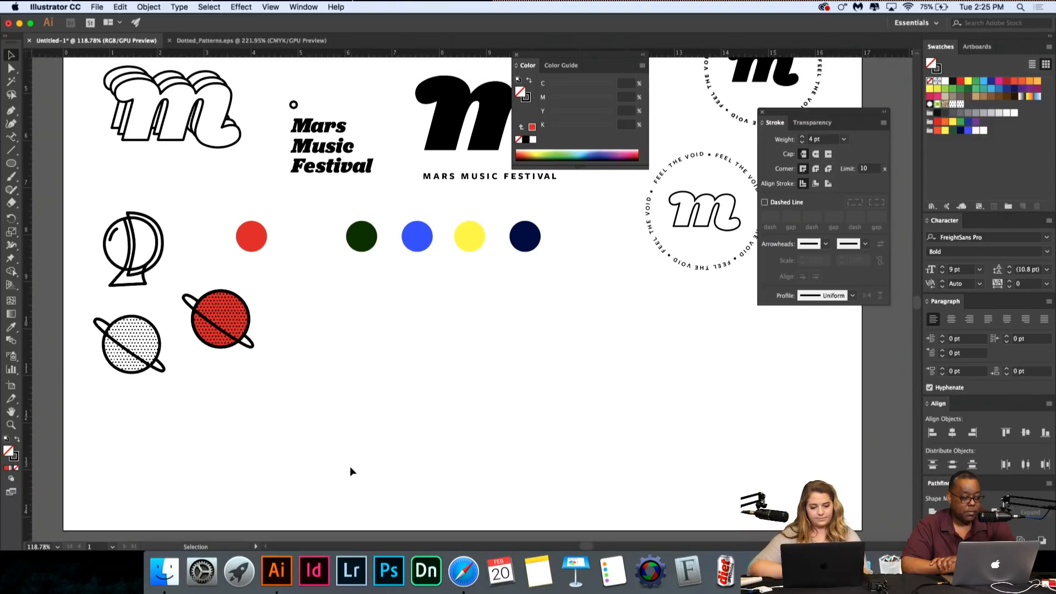
pyautogui.scroll(-1, 349, 467)
pyautogui.scroll(2, 350, 466)
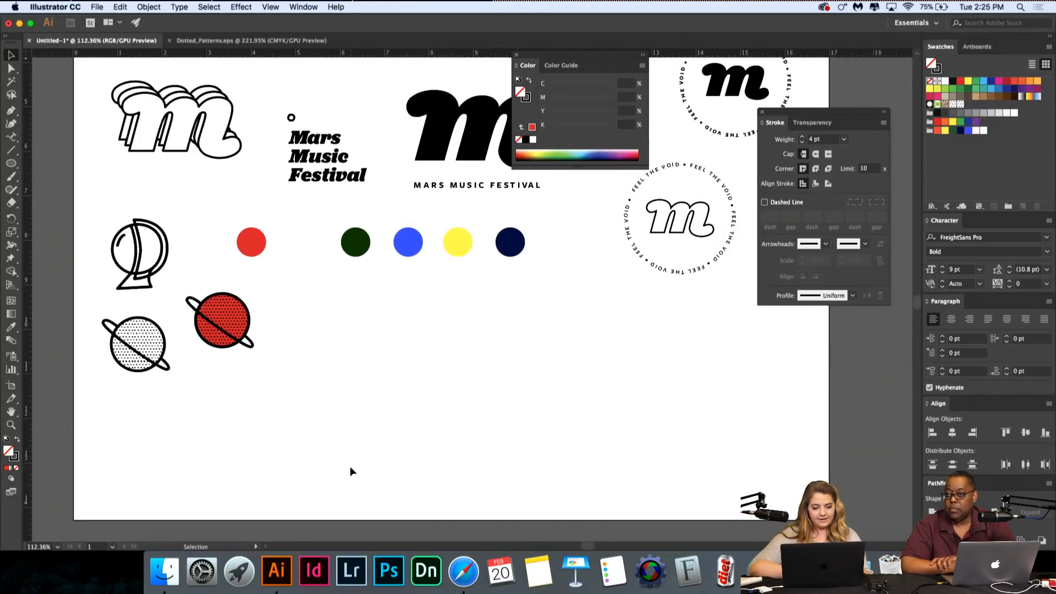
pyautogui.hscroll(3, 350, 466)
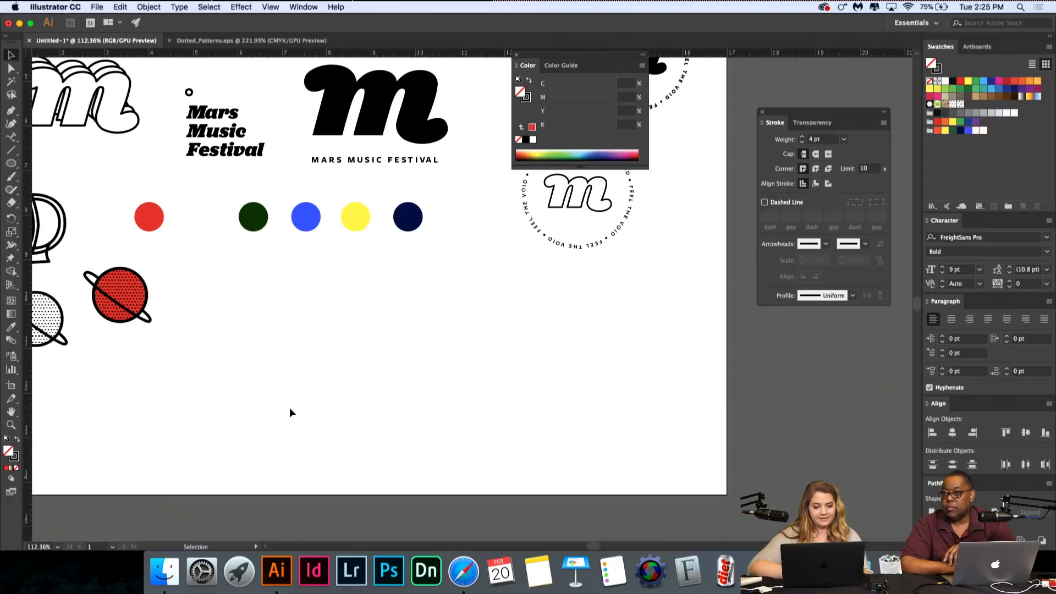
# Step: Rearrange the floating Color and Stroke panels so that Color sits directly above Stroke, away from the artwork
pyautogui.scroll(-2, 289, 407)
pyautogui.hscroll(5, 289, 406)
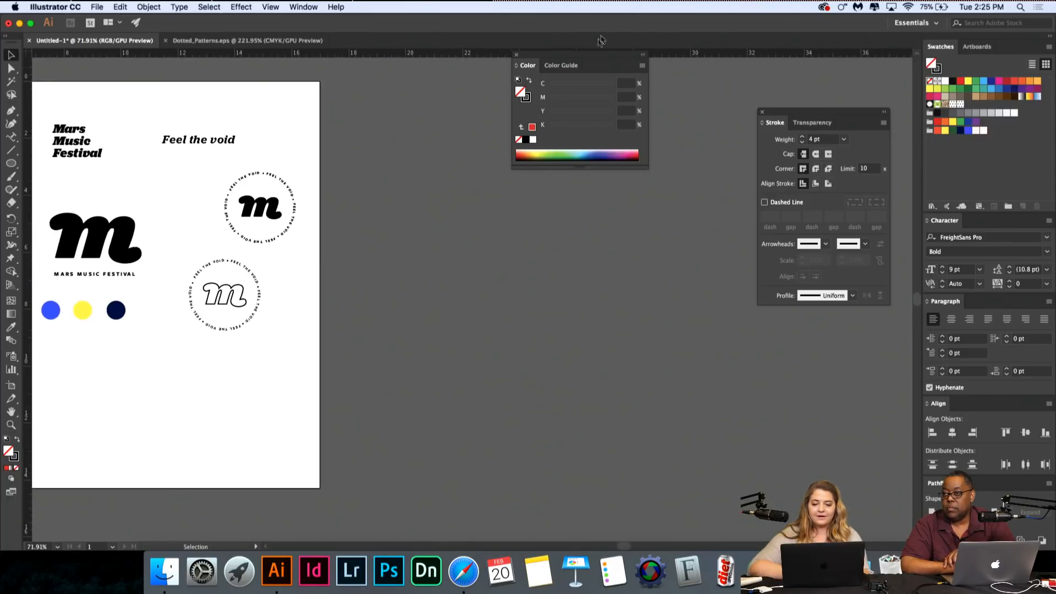
pyautogui.moveTo(599, 66); pyautogui.dragTo(855, 98)
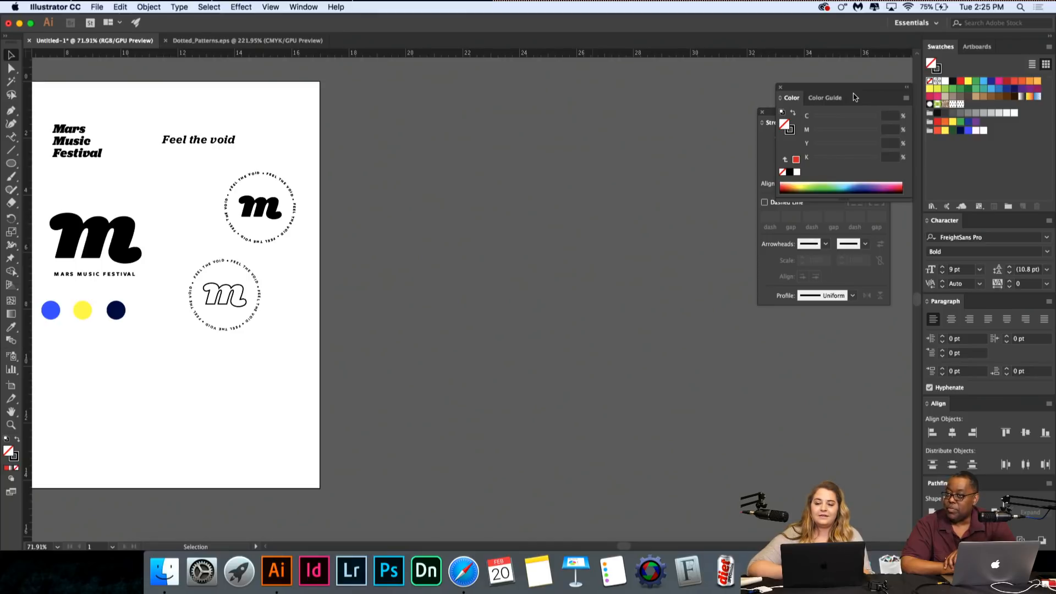
pyautogui.click(772, 140)
pyautogui.rightClick(793, 114)
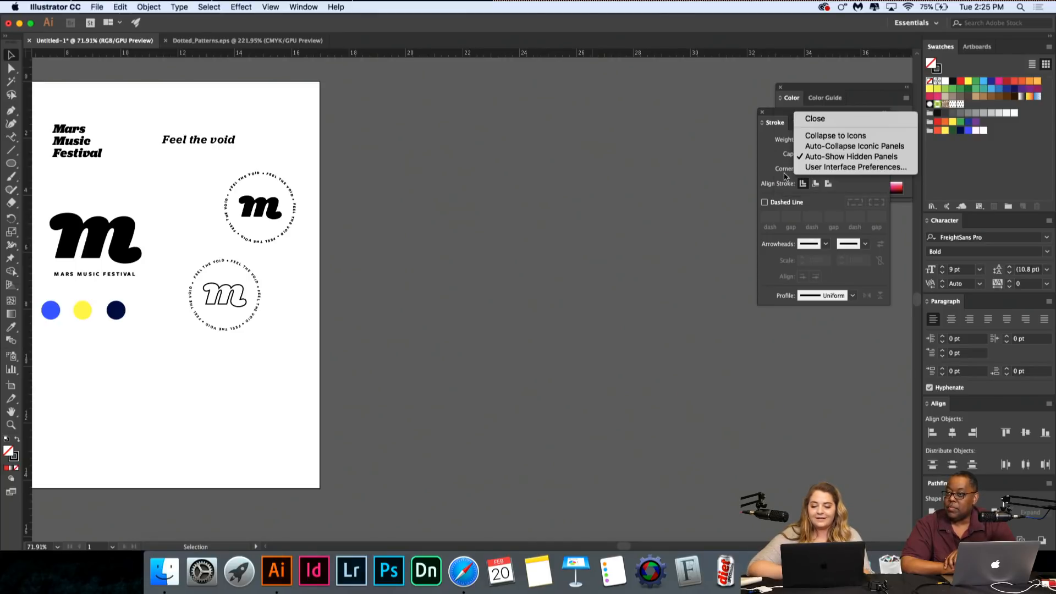
pyautogui.click(773, 165)
pyautogui.moveTo(771, 117)
pyautogui.mouseDown()
pyautogui.moveTo(777, 231)
pyautogui.moveTo(785, 210)
pyautogui.mouseUp()
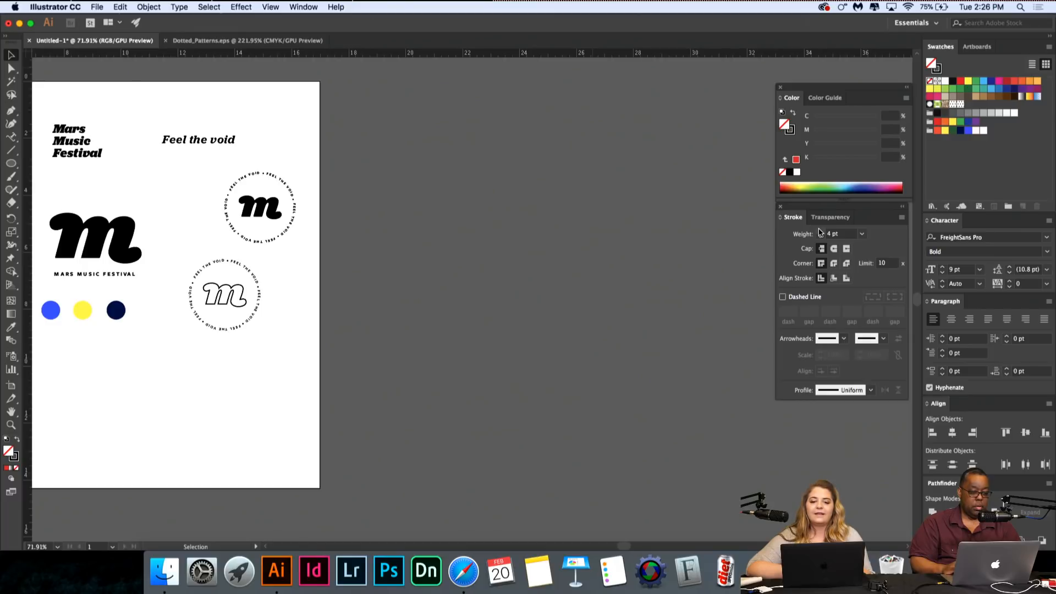
# Step: Check the mood board in Preview, return to Illustrator and draw a square about 3.3 in wide beside the artboard
pyautogui.press('super+Tab')
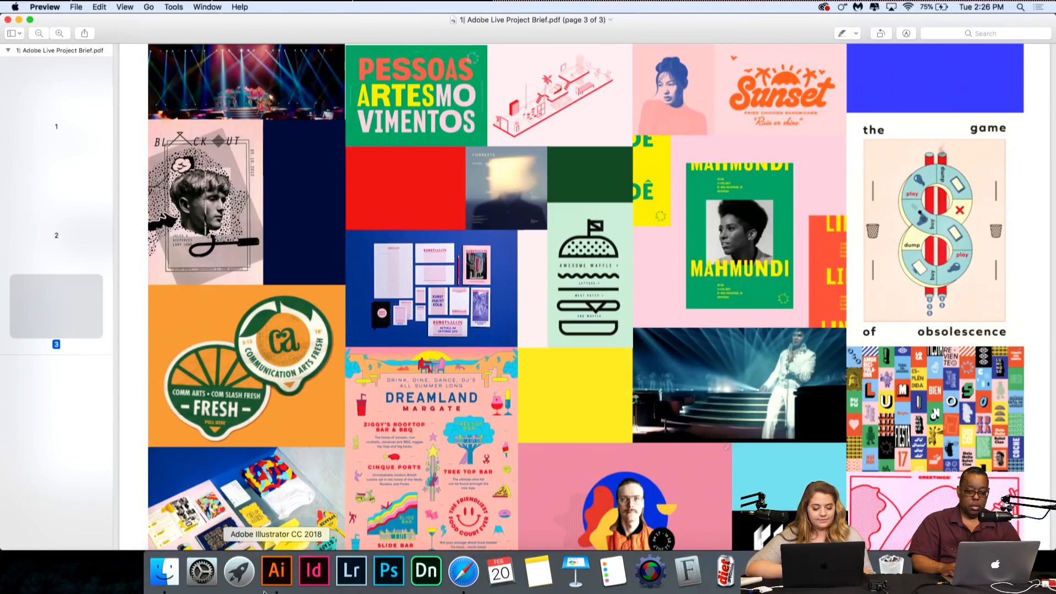
pyautogui.click(278, 583)
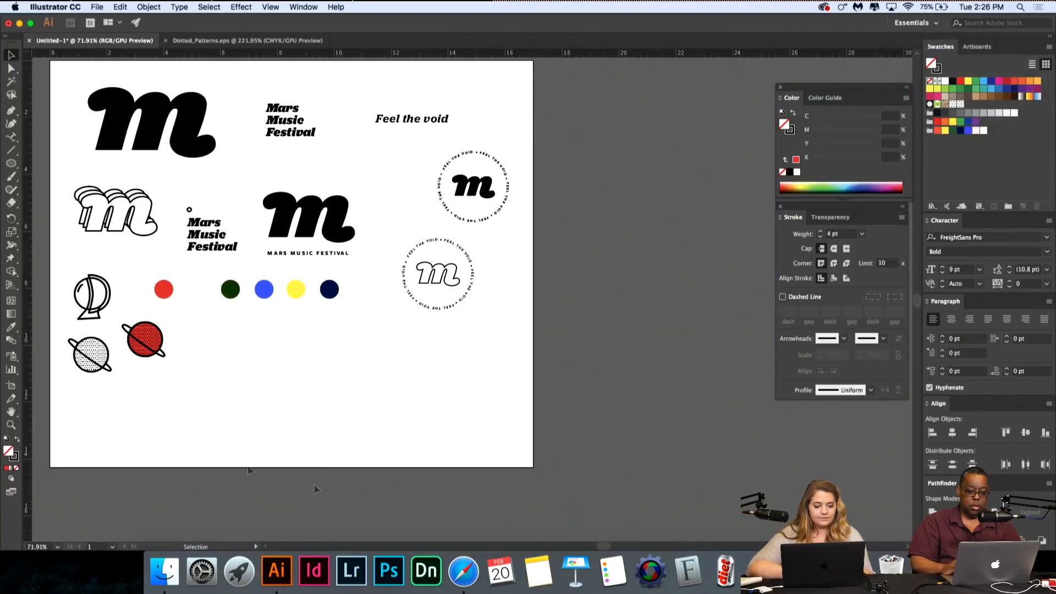
pyautogui.moveTo(10, 163); pyautogui.dragTo(49, 163)
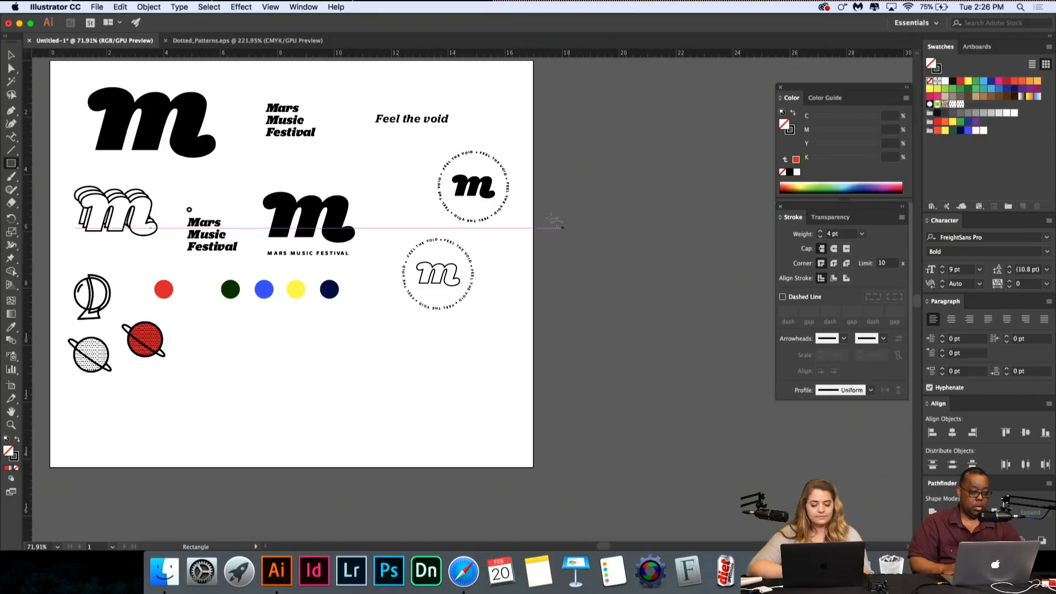
pyautogui.moveTo(555, 186); pyautogui.dragTo(648, 280)
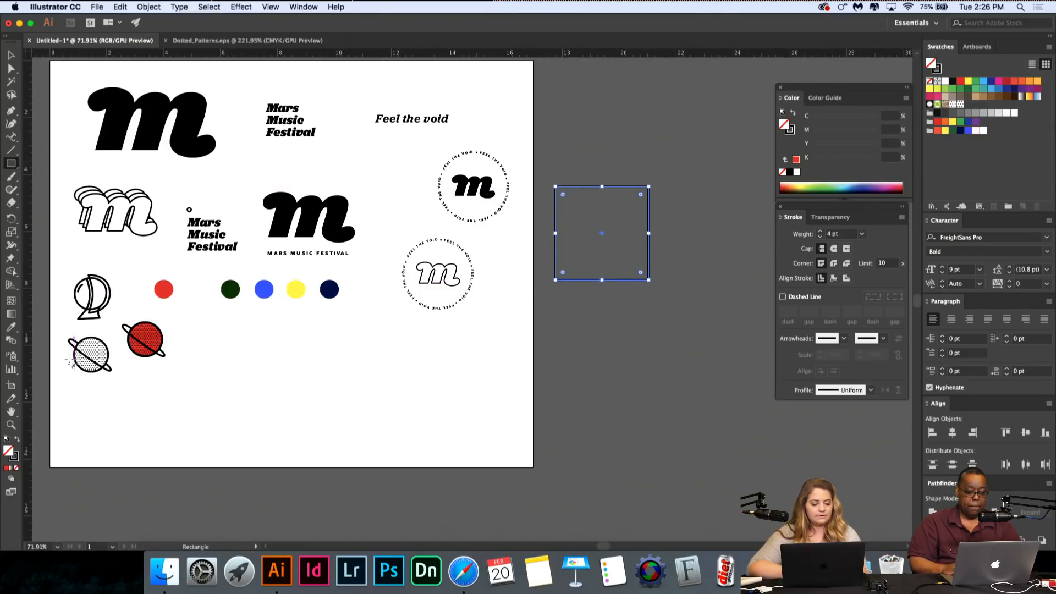
# Step: Fill the new square with the dark green sampled from the palette circle
pyautogui.click(11, 327)
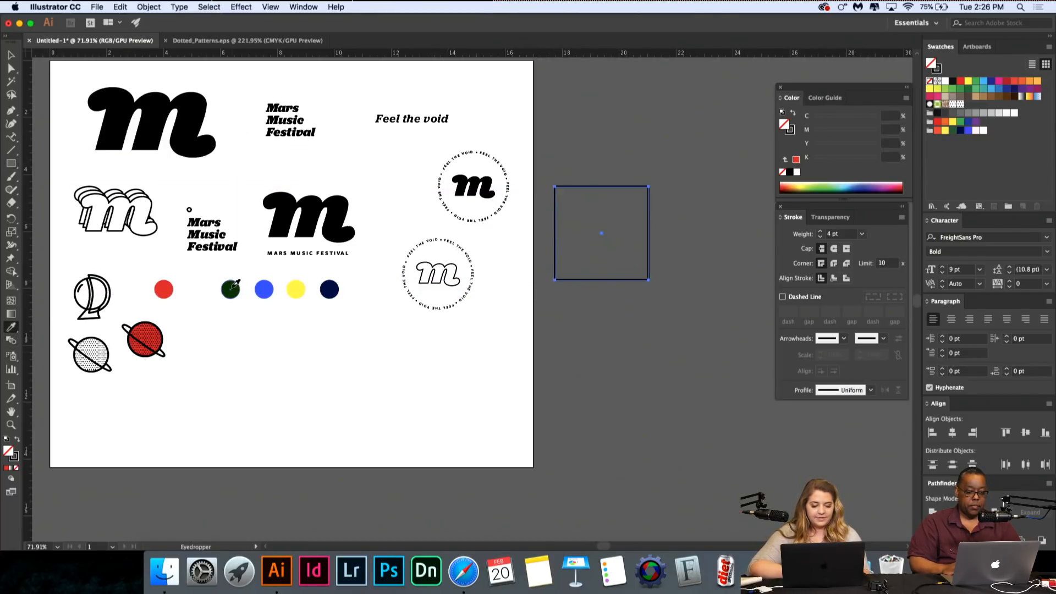
pyautogui.click(231, 286)
pyautogui.click(11, 55)
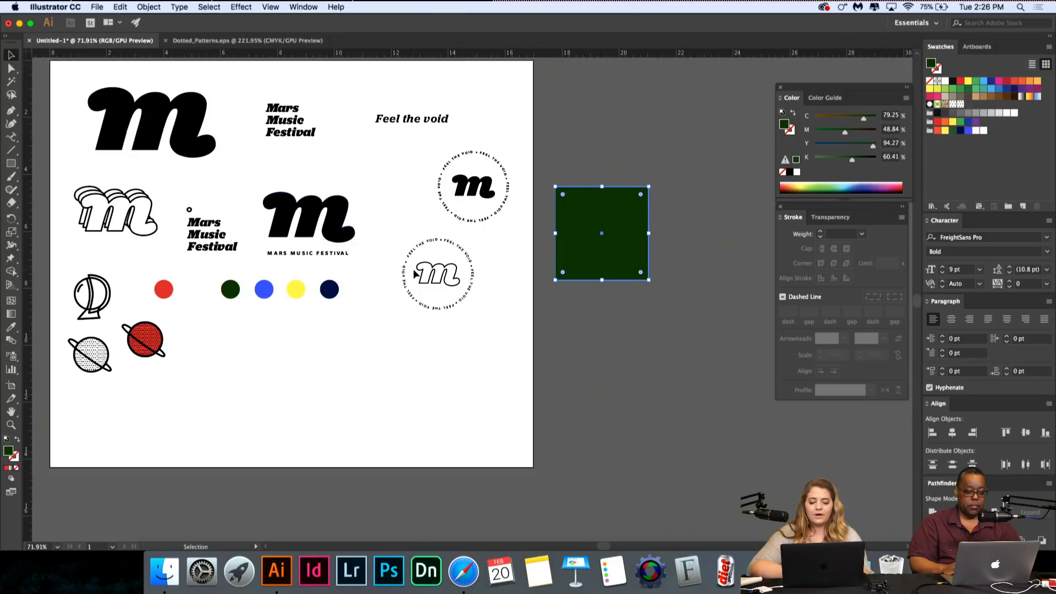
pyautogui.click(388, 260)
# Step: Widen the artboard to about 31 in so that it includes the green square
pyautogui.hscroll(5, 388, 260)
pyautogui.scroll(-5, 496, 222)
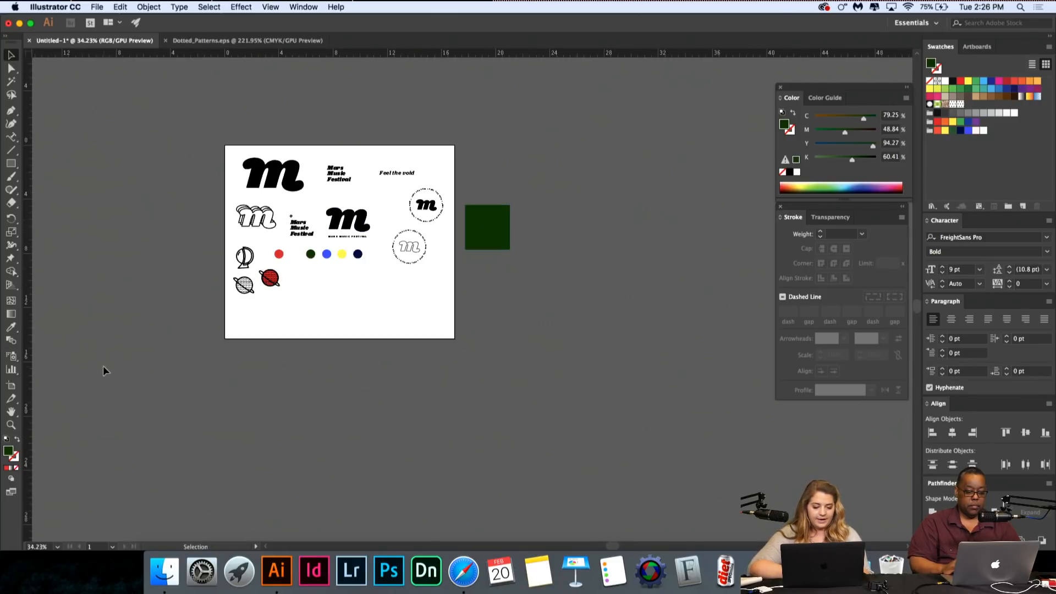
pyautogui.click(11, 385)
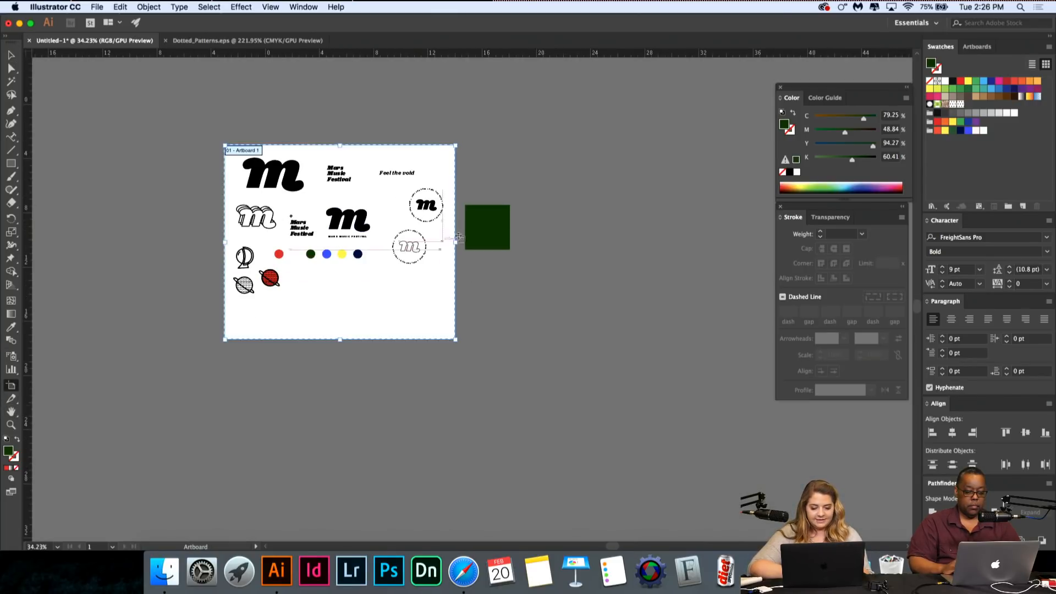
pyautogui.moveTo(456, 241); pyautogui.dragTo(650, 241)
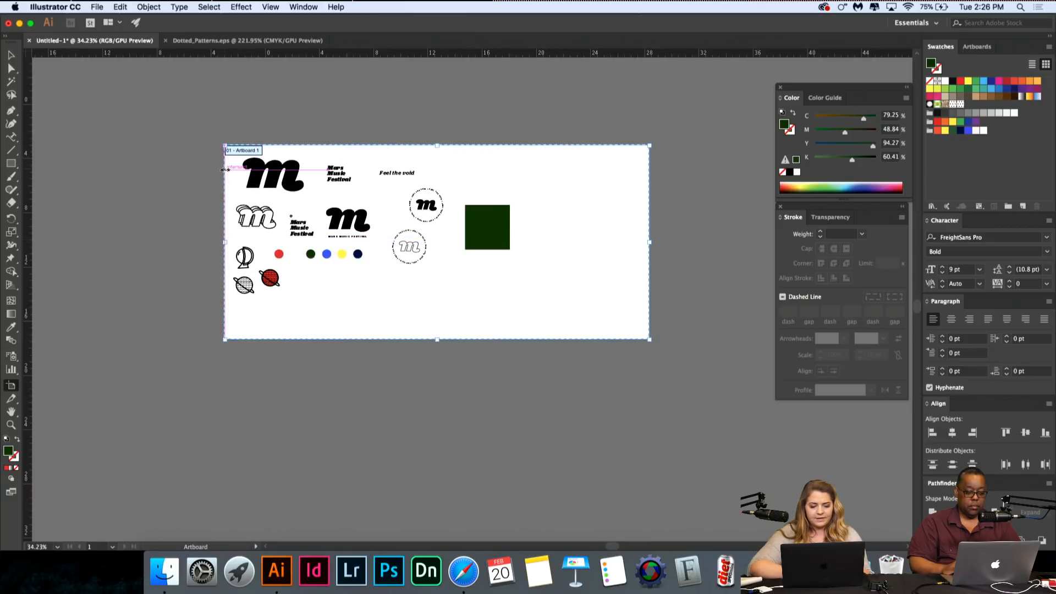
pyautogui.click(10, 55)
# Step: Move the green square up beside the tagline and place a duplicate next to it with a narrow gap
pyautogui.scroll(5, 520, 275)
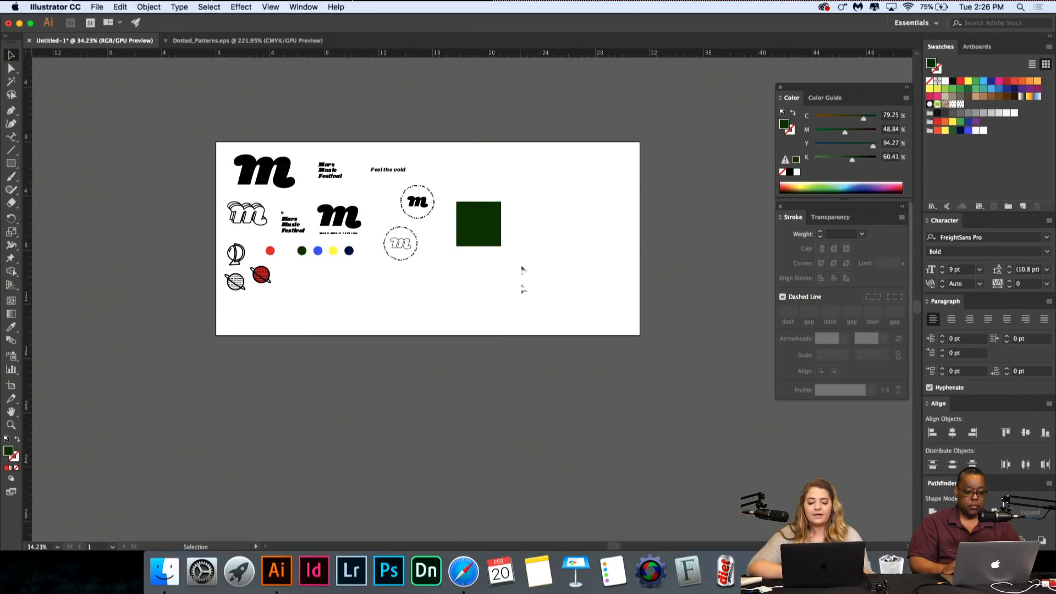
pyautogui.click(460, 209)
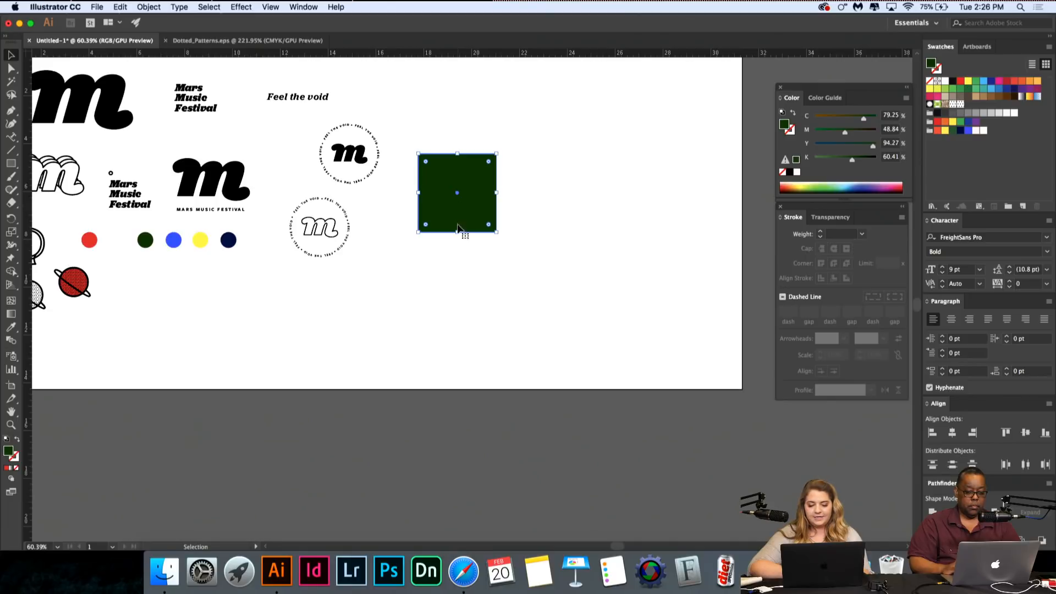
pyautogui.moveTo(462, 229); pyautogui.dragTo(533, 145)
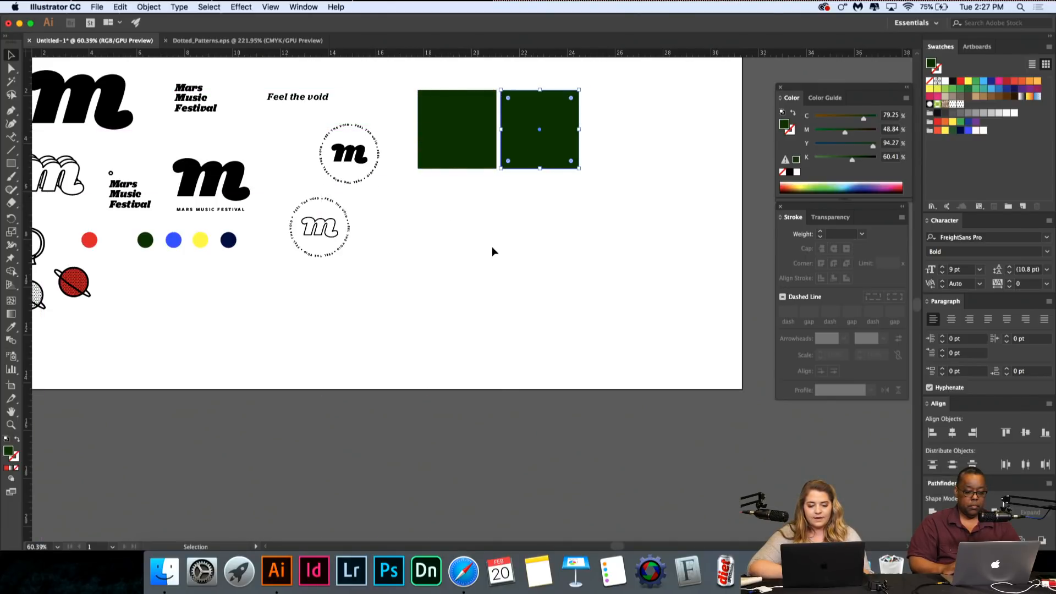
pyautogui.click(493, 248)
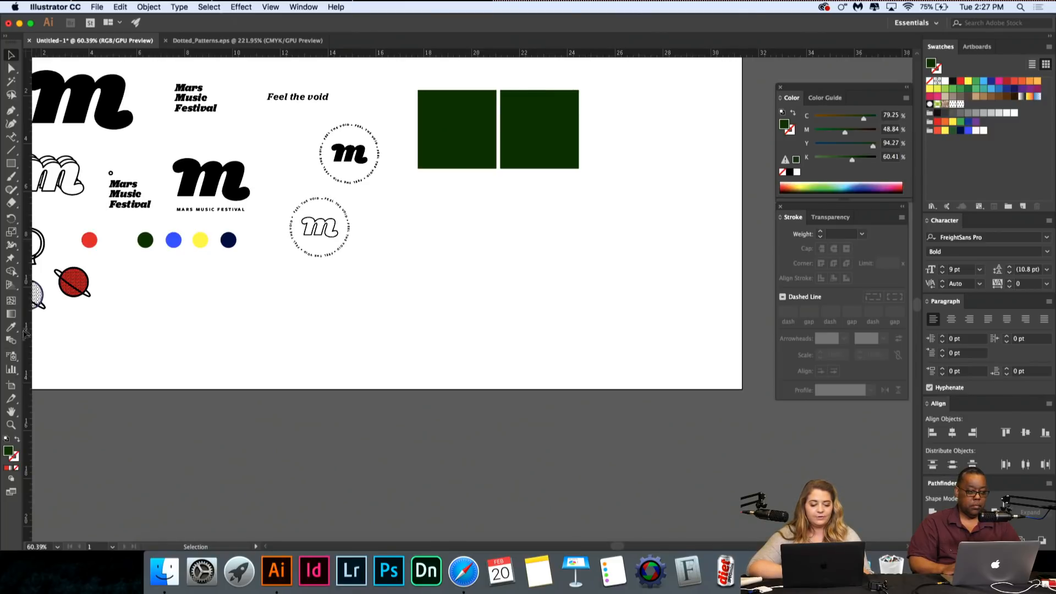
# Step: Place a copy of the large m logo below the green squares and fill it with the palette's pale pink
pyautogui.click(444, 150)
pyautogui.moveTo(102, 107); pyautogui.dragTo(484, 227)
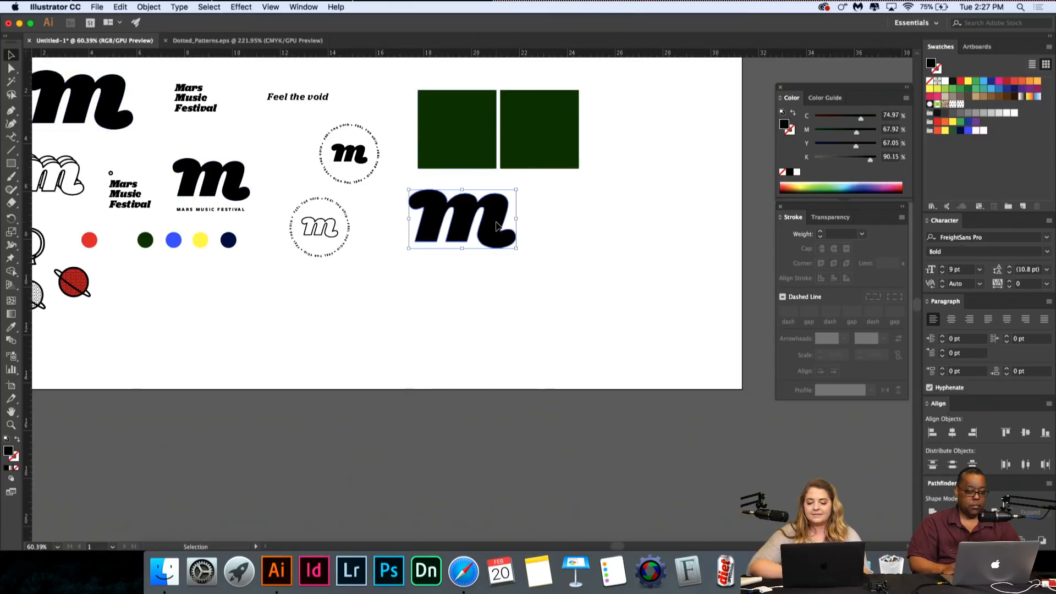
pyautogui.scroll(-2, 25, 363)
pyautogui.click(11, 326)
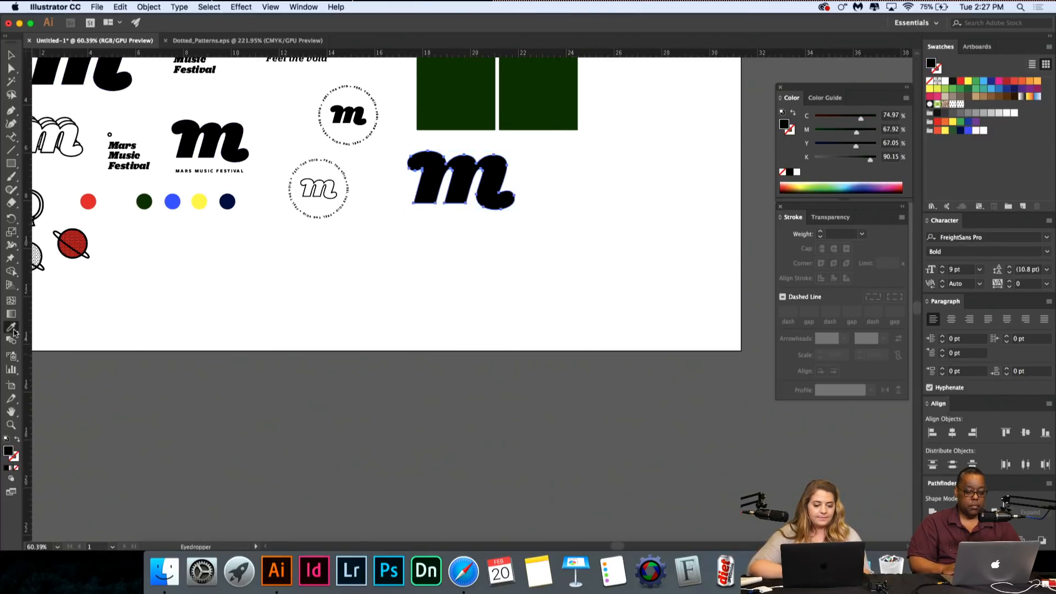
pyautogui.click(114, 210)
pyautogui.press('v')
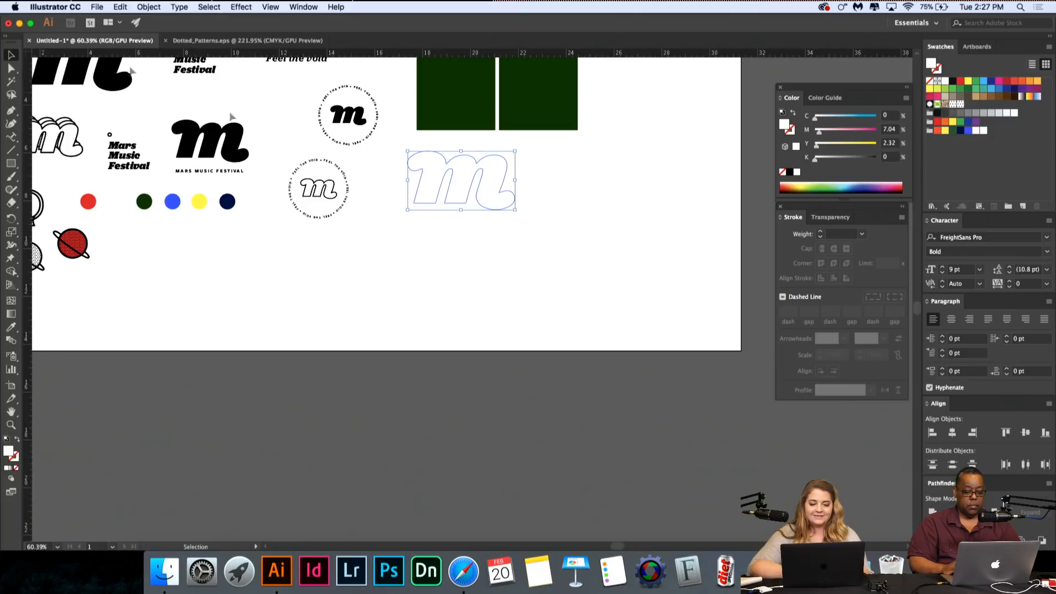
# Step: Scale the pale pink m down to about 2.2 in wide and place it on the first green square
pyautogui.scroll(2, 443, 273)
pyautogui.click(480, 341)
pyautogui.click(509, 283)
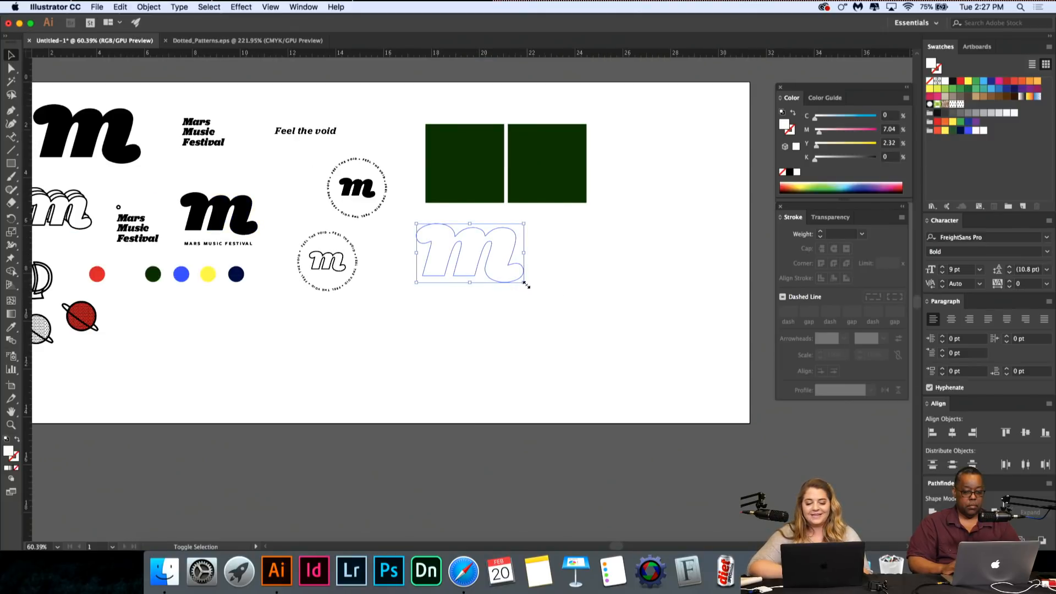
pyautogui.moveTo(522, 282); pyautogui.dragTo(472, 172)
pyautogui.press('a')
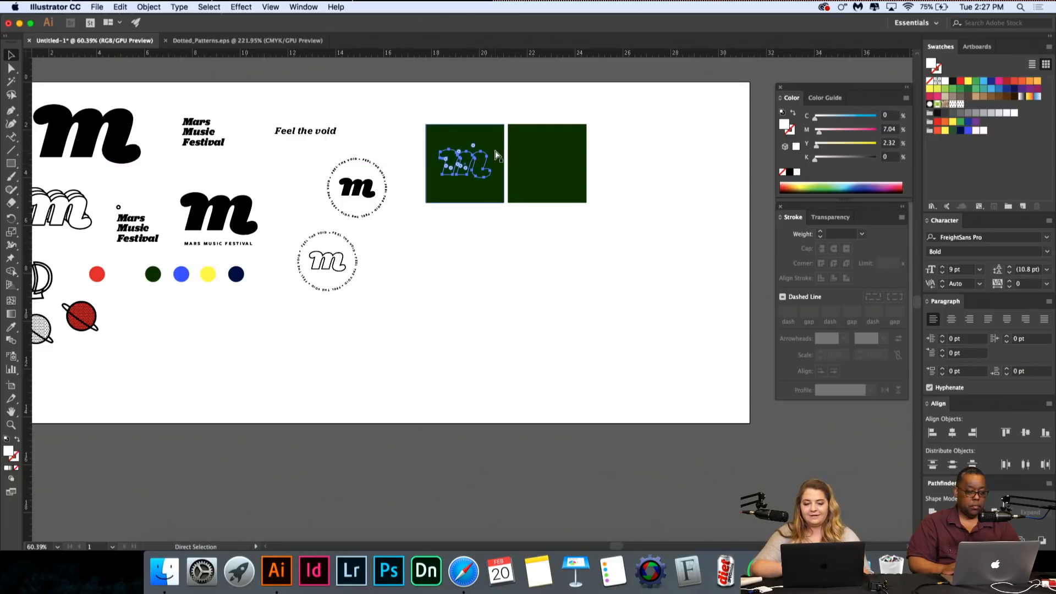
pyautogui.press('v')
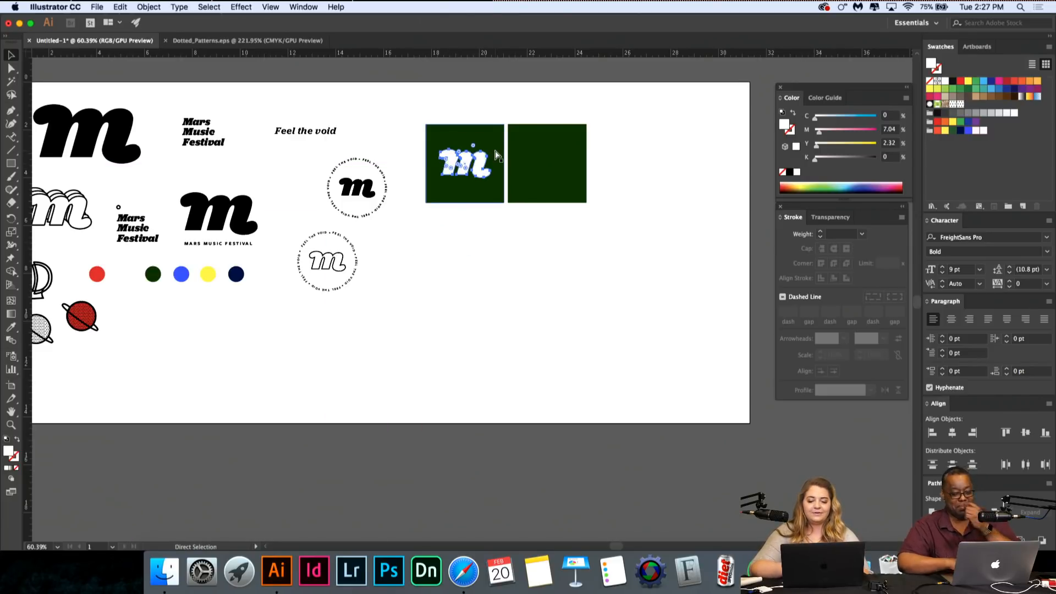
pyautogui.click(516, 169)
# Step: Shrink the pale m to about 1.4 in wide and align its centre with the first green square
pyautogui.scroll(5, 499, 182)
pyautogui.click(468, 136)
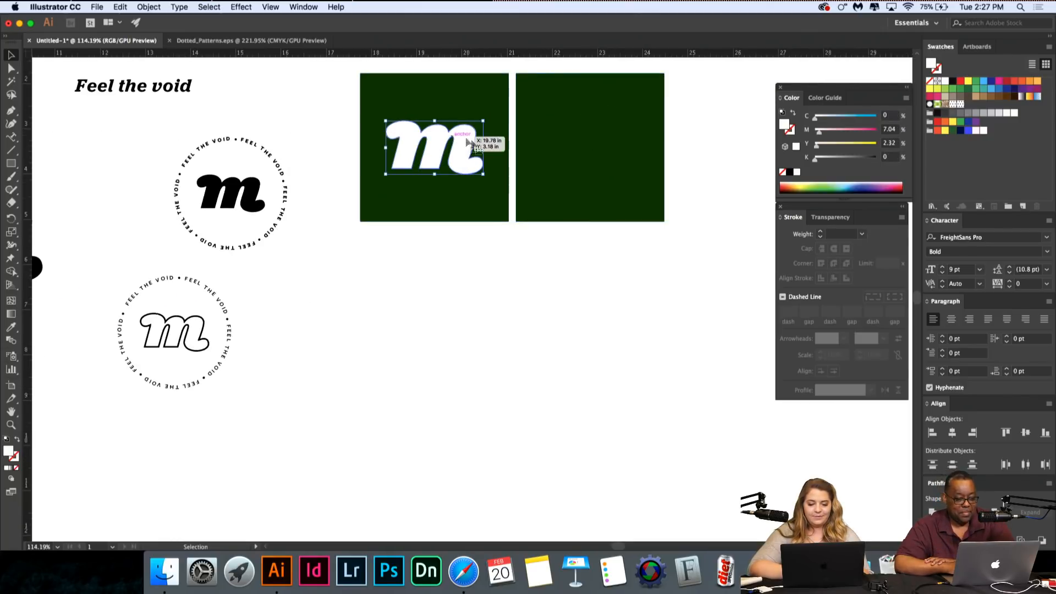
pyautogui.moveTo(483, 121); pyautogui.dragTo(454, 153)
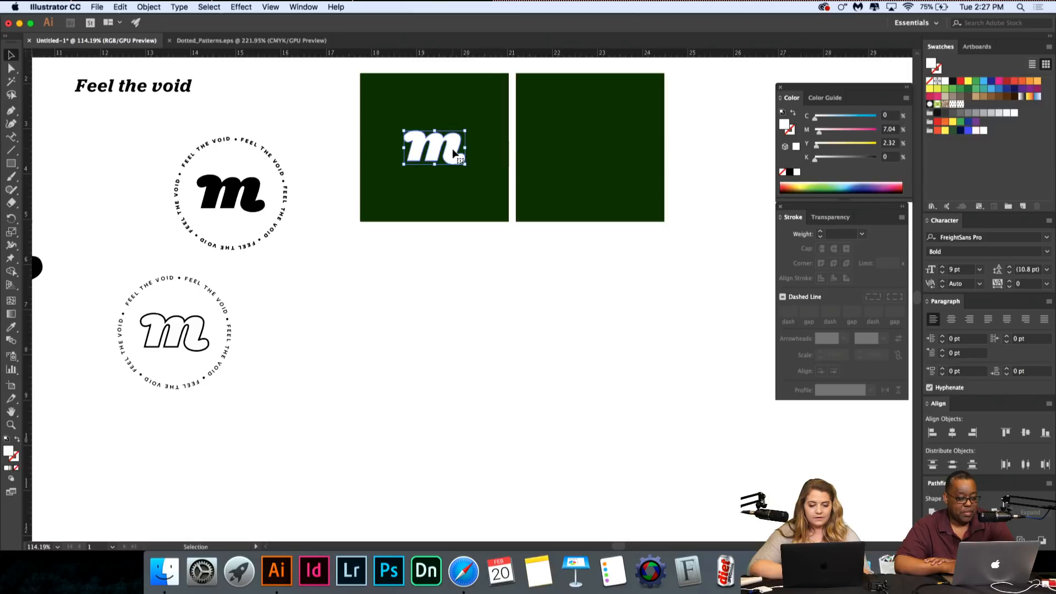
pyautogui.click(460, 250)
pyautogui.click(424, 101)
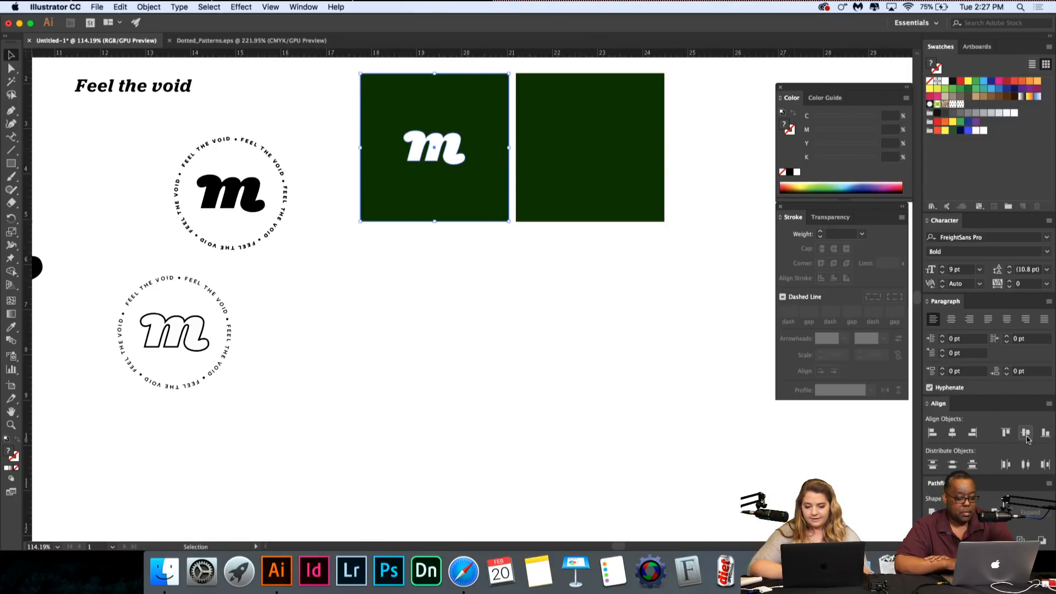
pyautogui.click(609, 401)
pyautogui.press('super+0')
# Step: Try the darker green 0b2802 as the fill of the first square behind the m
pyautogui.click(527, 294)
pyautogui.scroll(5, 532, 298)
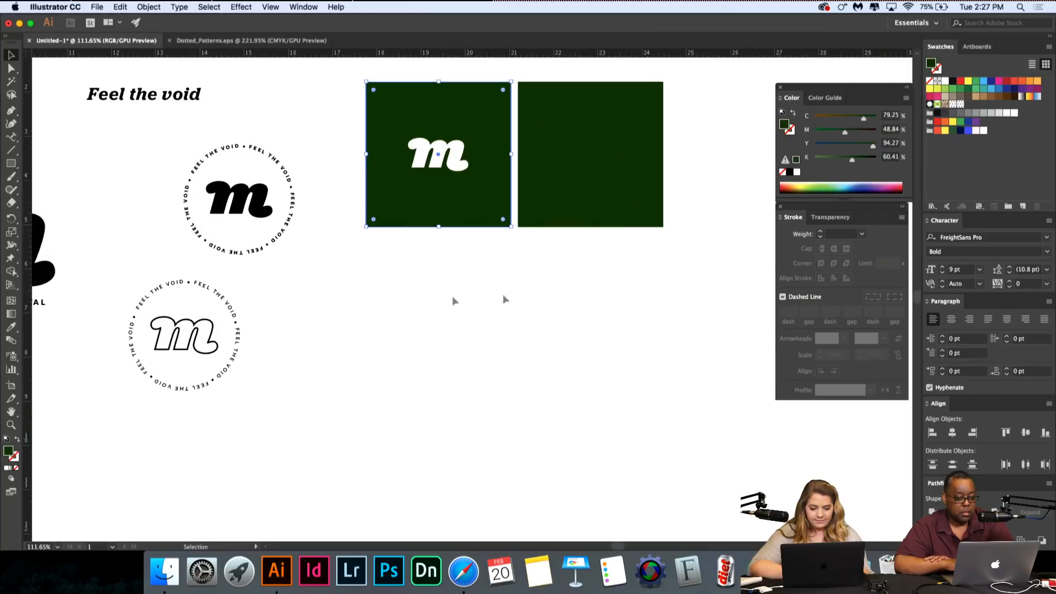
pyautogui.scroll(3, 174, 328)
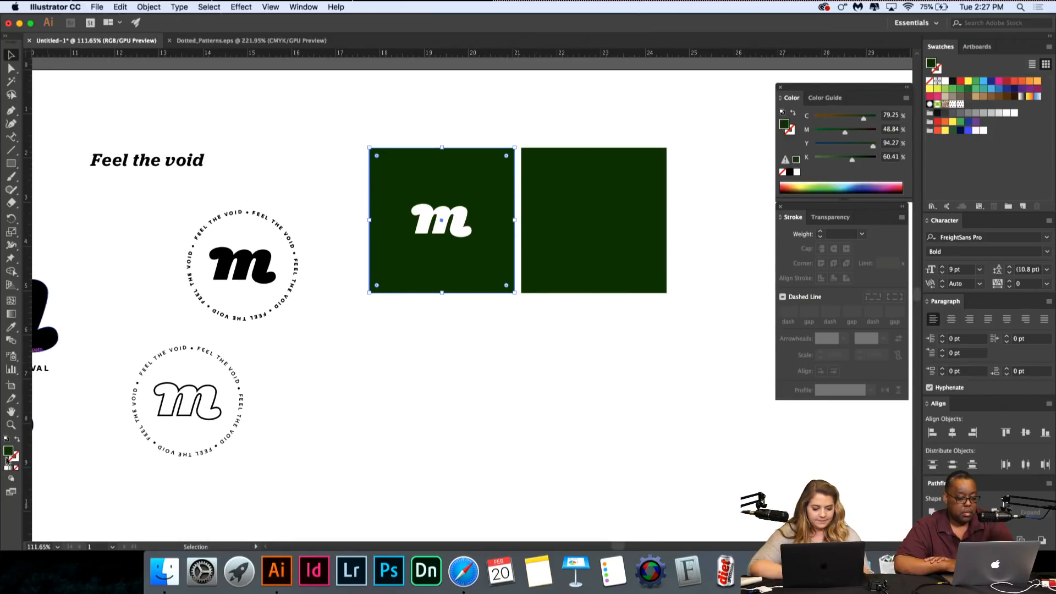
pyautogui.doubleClick(9, 452)
pyautogui.click(573, 167)
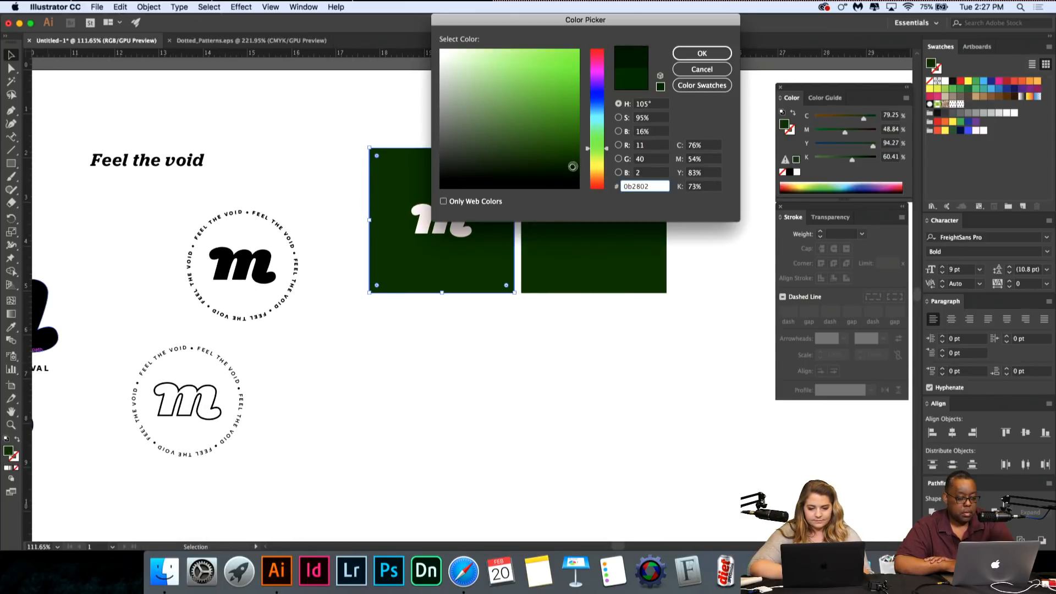
pyautogui.press('Return')
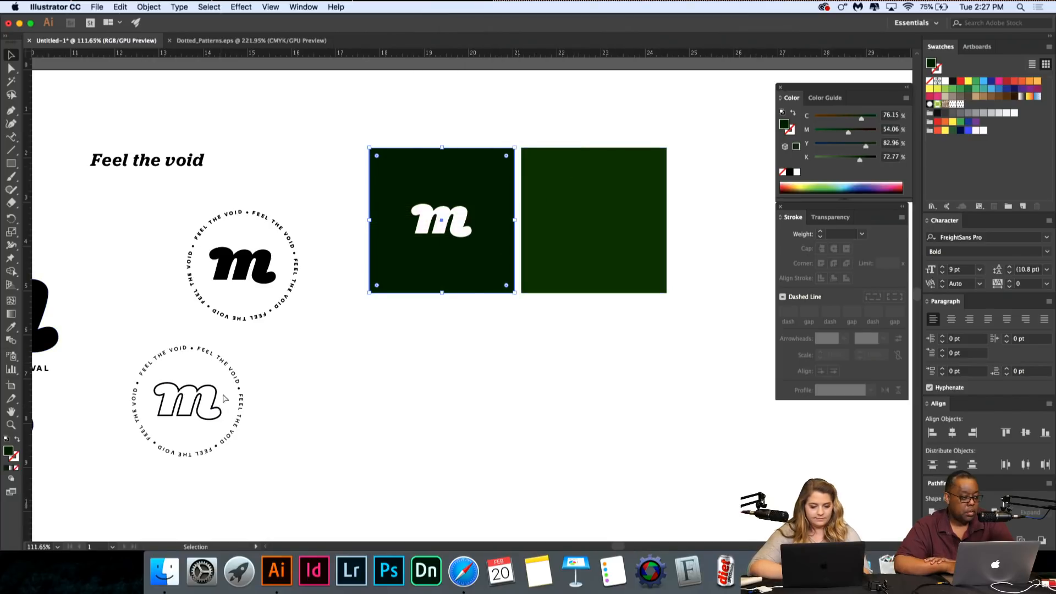
# Step: Try the dark green 0e3003 as the fill of the first square behind the m
pyautogui.doubleClick(8, 453)
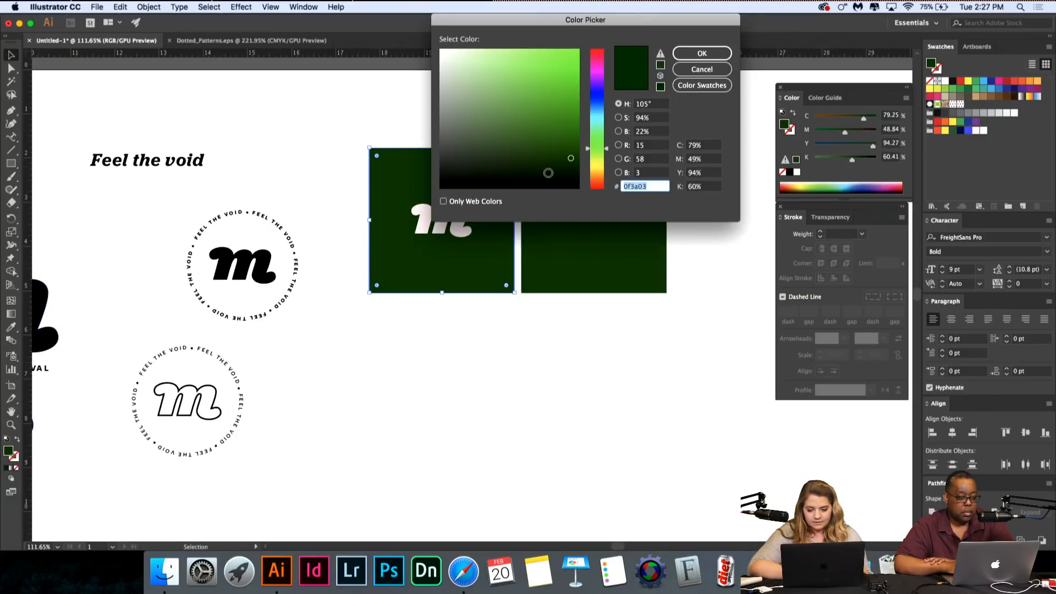
pyautogui.click(573, 164)
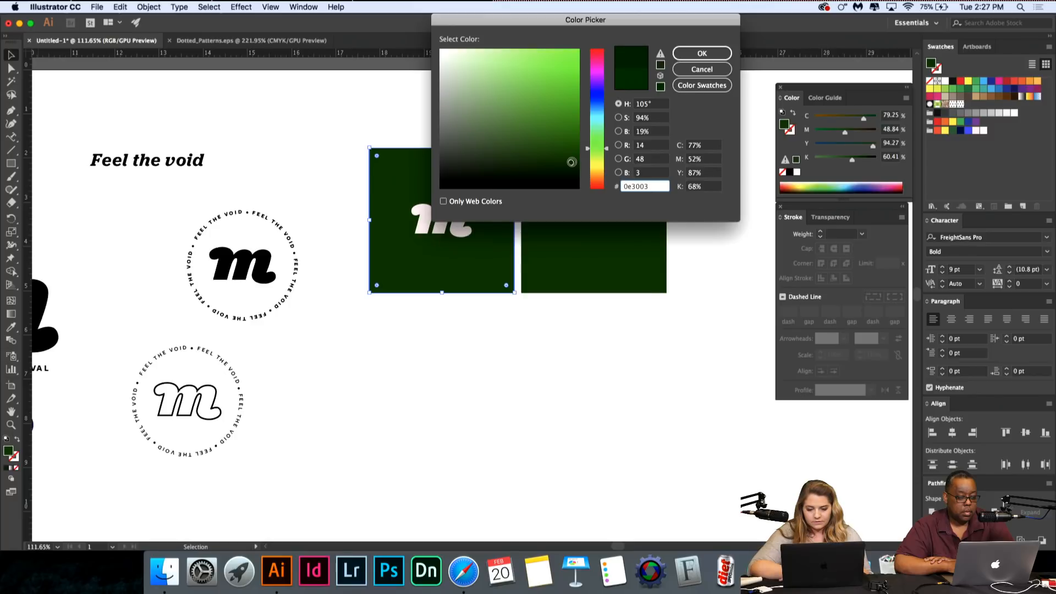
pyautogui.press('Return')
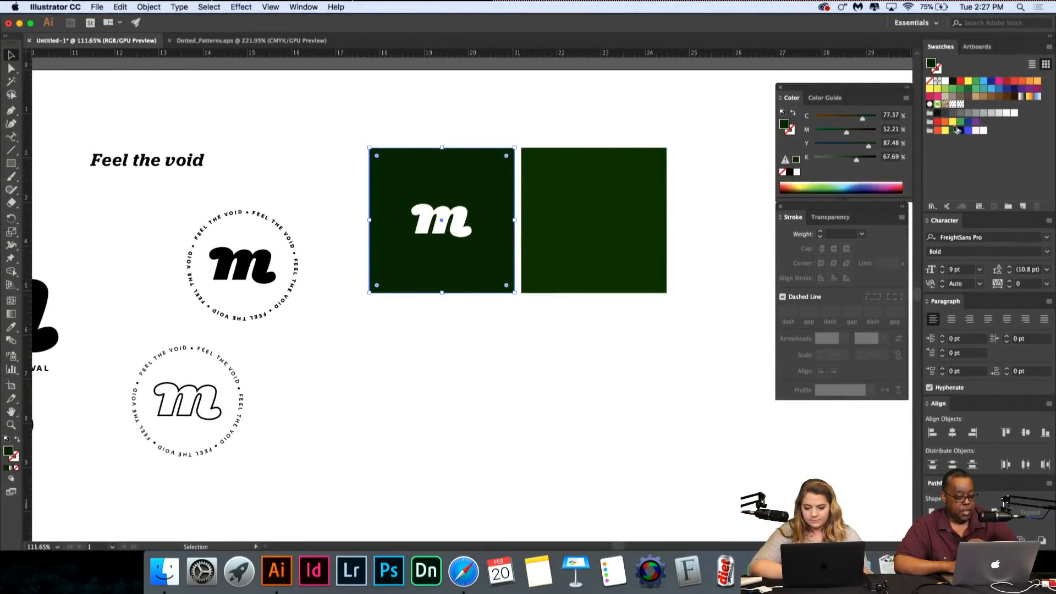
# Step: Fill the first square behind the m with the palette's medium green swatch and deselect it
pyautogui.click(954, 131)
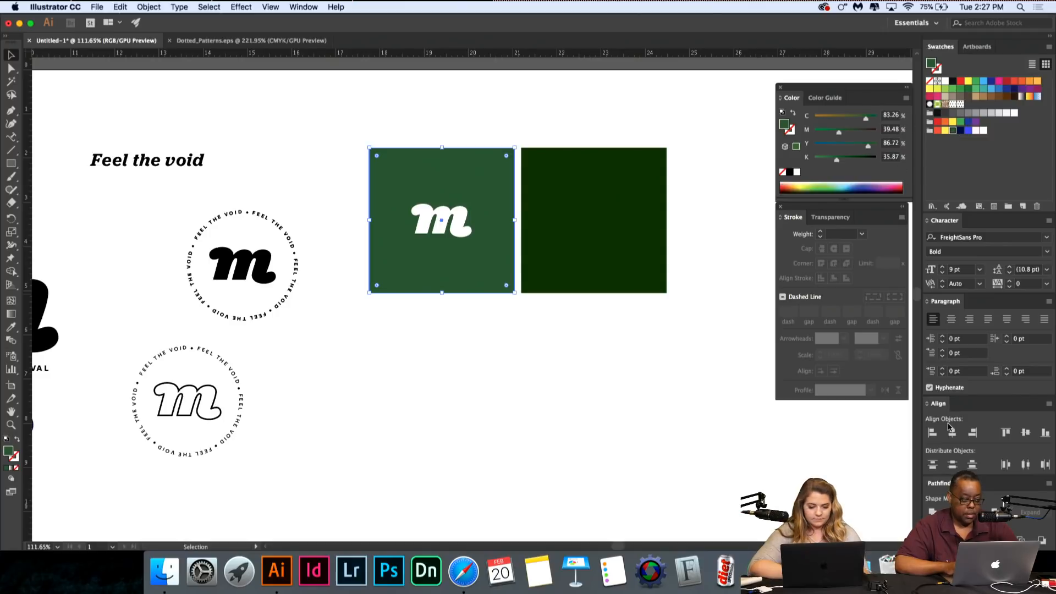
pyautogui.keyDown('alt'); pyautogui.scroll(-1, 520, 346); pyautogui.keyUp('alt')
pyautogui.click(498, 318)
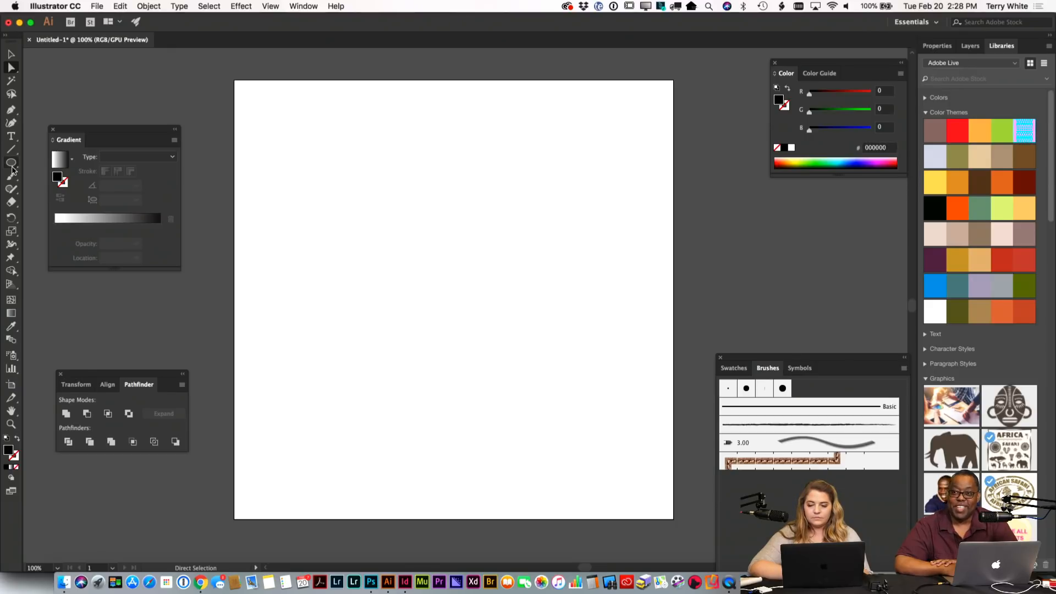
# Step: Draw a large circle in the lower middle of the blank artboard and swap its fill and stroke, leaving a black outline
pyautogui.click(11, 166)
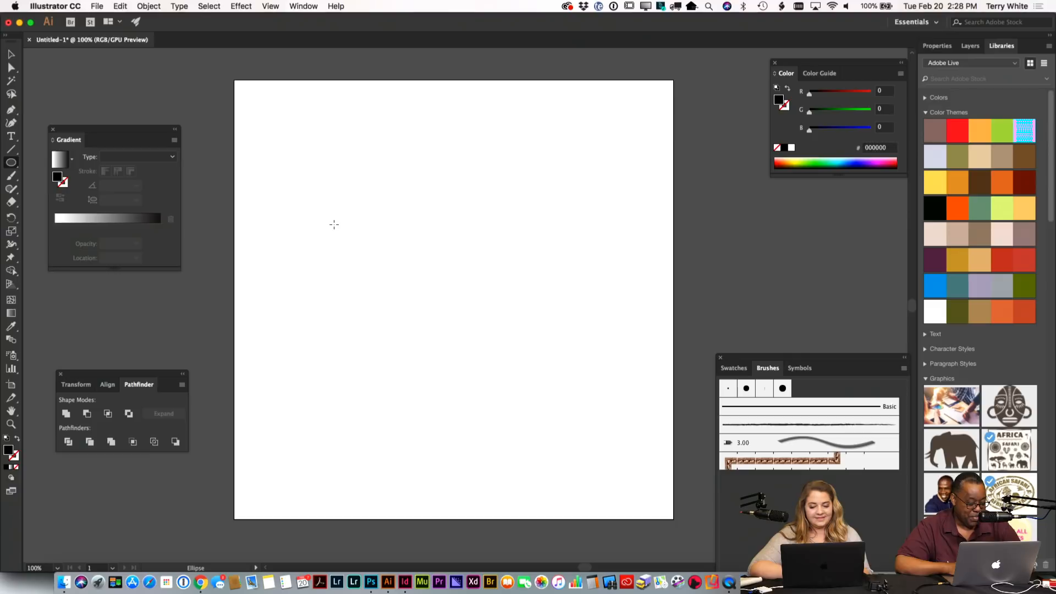
pyautogui.moveTo(334, 224); pyautogui.dragTo(593, 408)
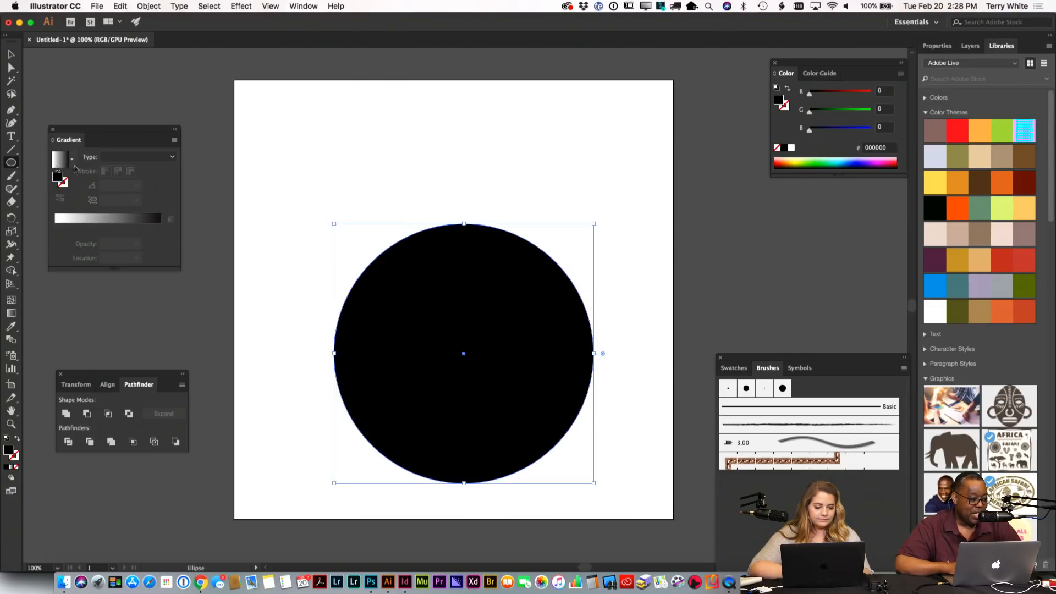
pyautogui.click(17, 439)
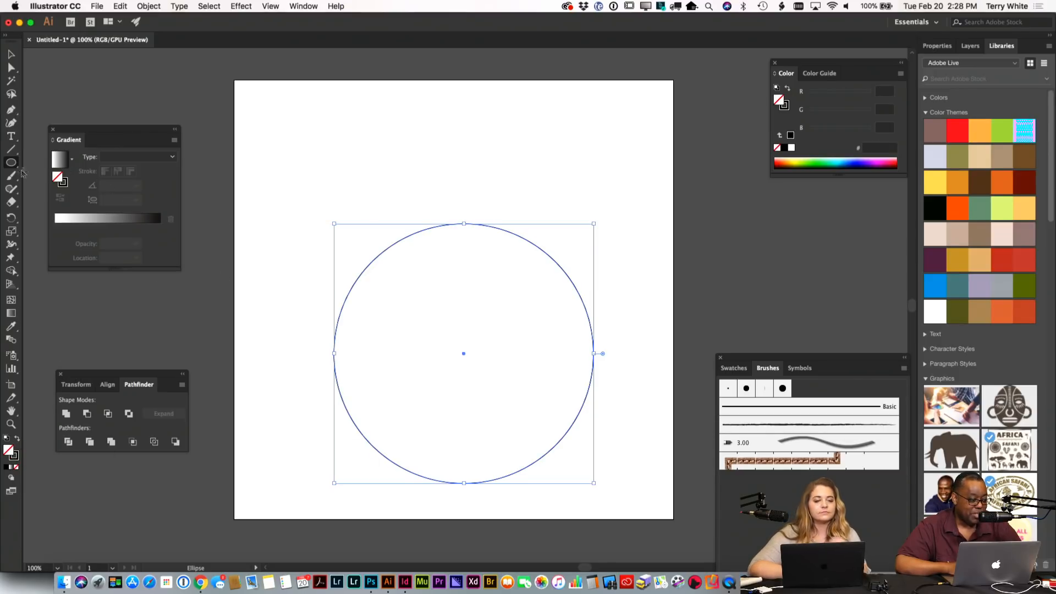
# Step: Add type on the circle's path starting at its upper-left edge, with the text beginning "This"
pyautogui.click(11, 138)
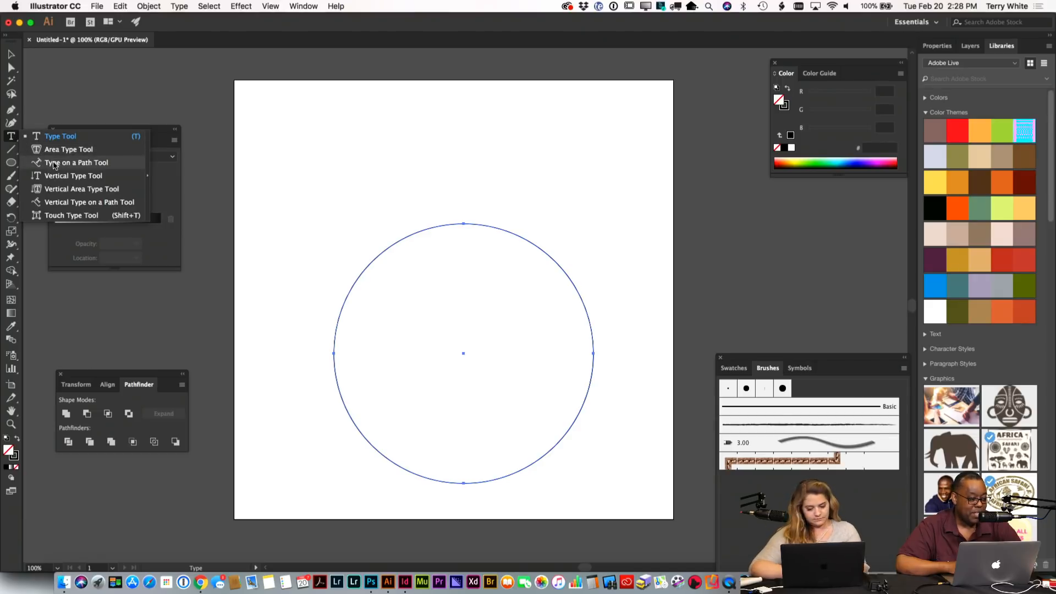
pyautogui.click(99, 165)
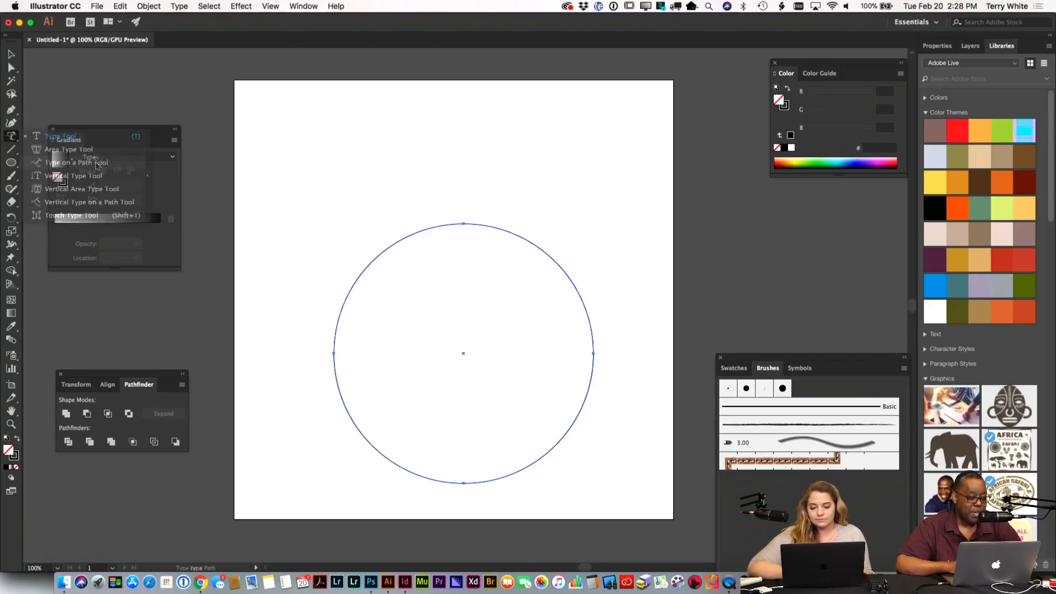
pyautogui.click(360, 270)
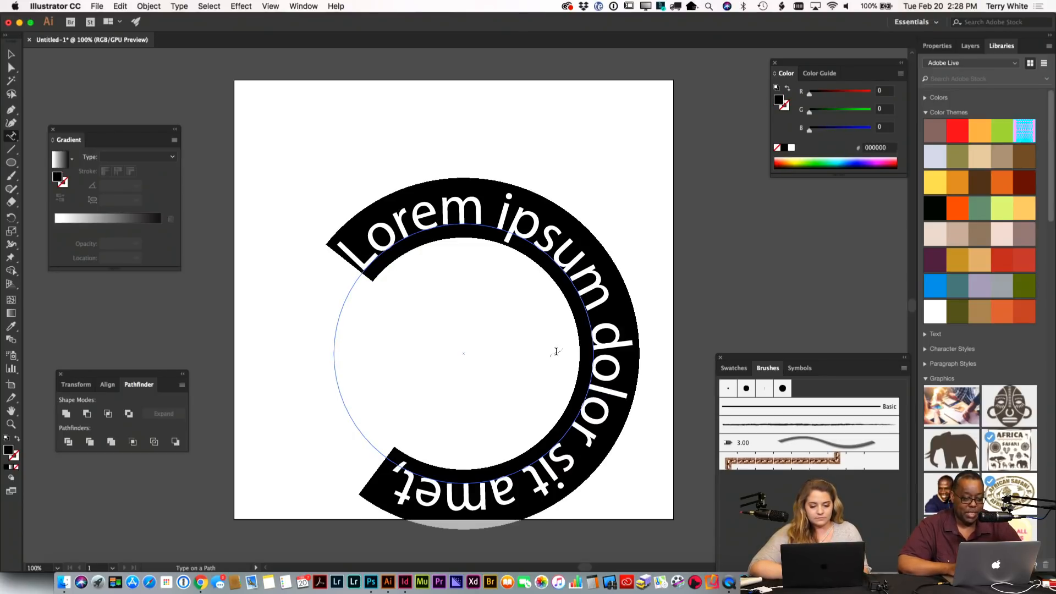
pyautogui.write('This ')
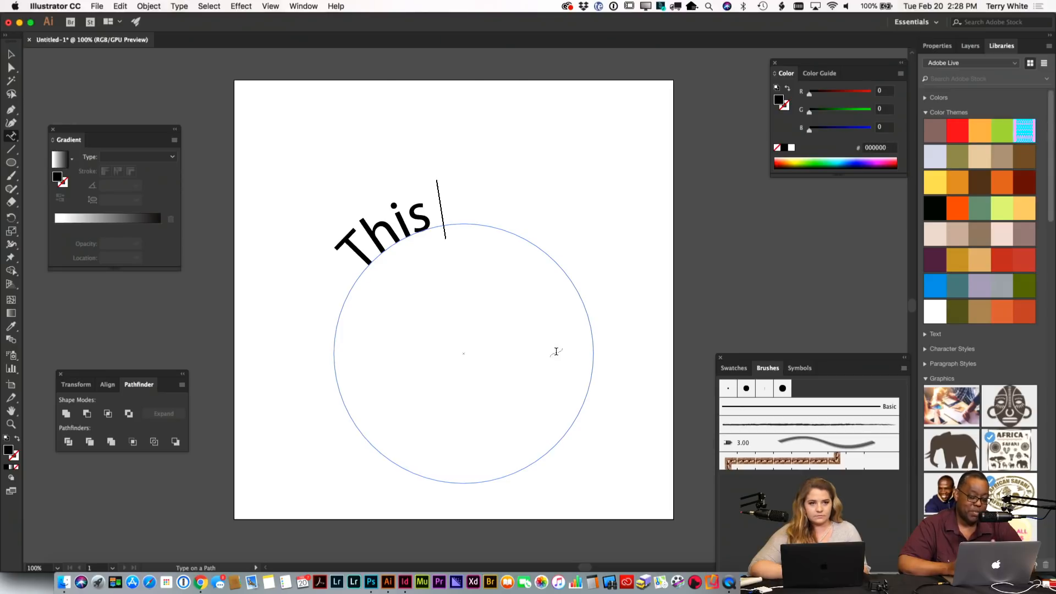
# Step: Complete the circular text as "This is type on a path" and slide its start along the circle so it arches over the upper half
pyautogui.write('is typ')
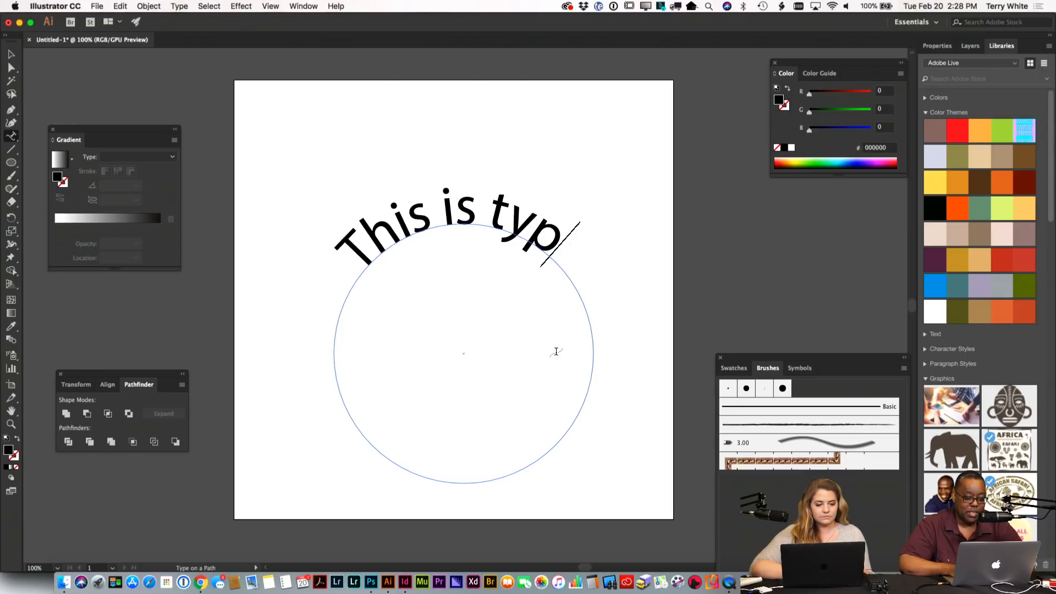
pyautogui.write('e on a path')
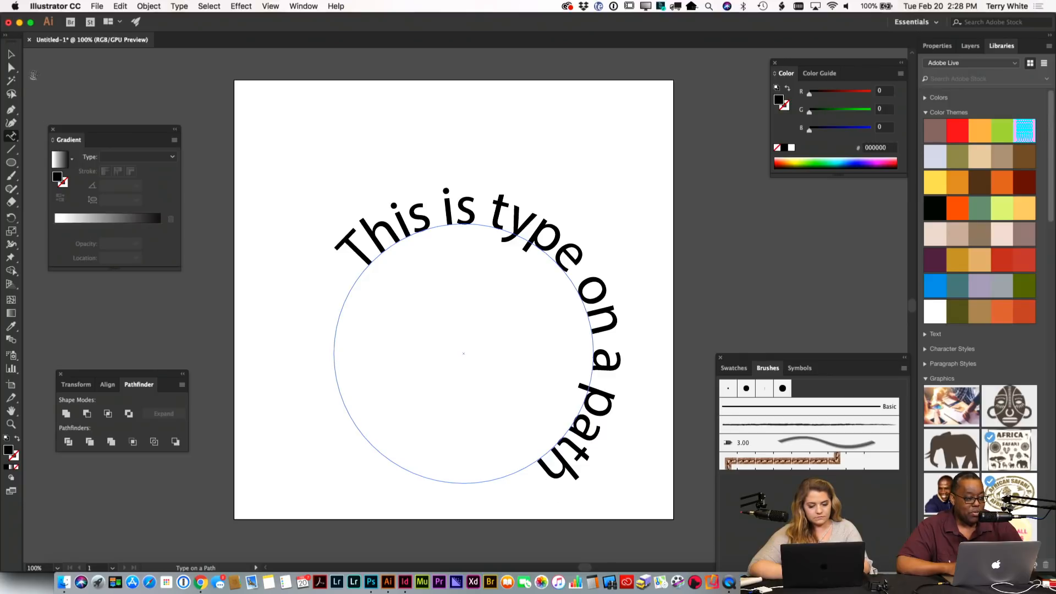
pyautogui.click(11, 67)
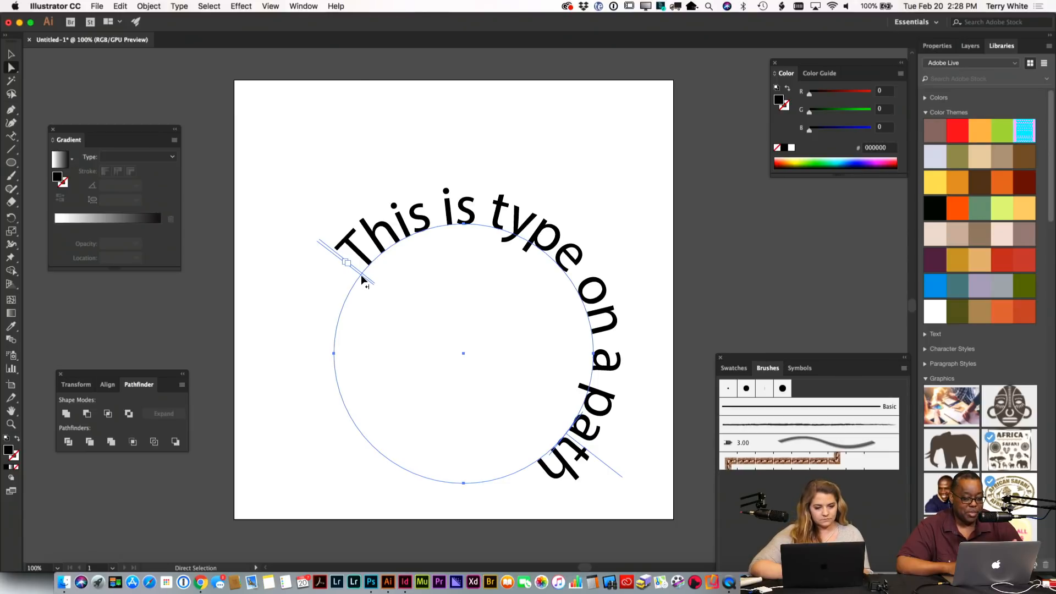
pyautogui.moveTo(361, 277); pyautogui.dragTo(499, 451)
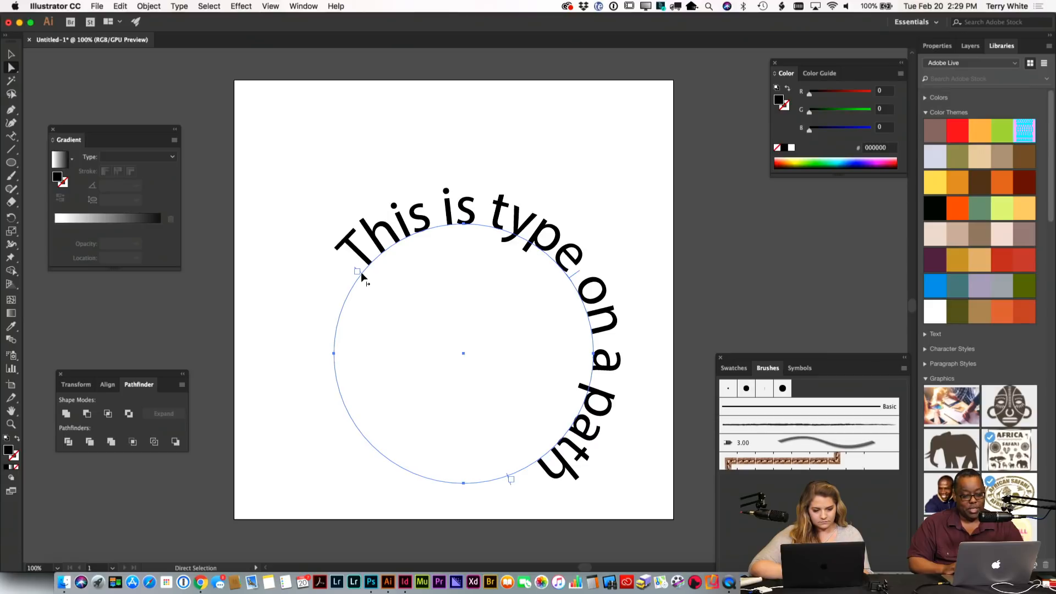
pyautogui.moveTo(361, 272); pyautogui.dragTo(331, 381)
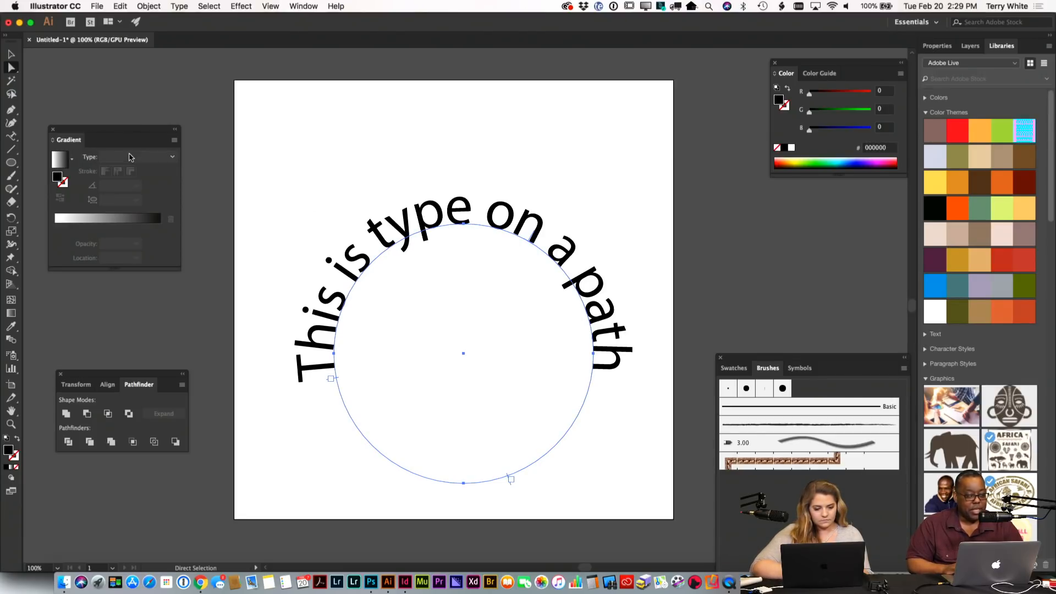
# Step: Move the path text's end bracket up to the circle's lower right side and flip the text to the inside of the circle
pyautogui.press('v')
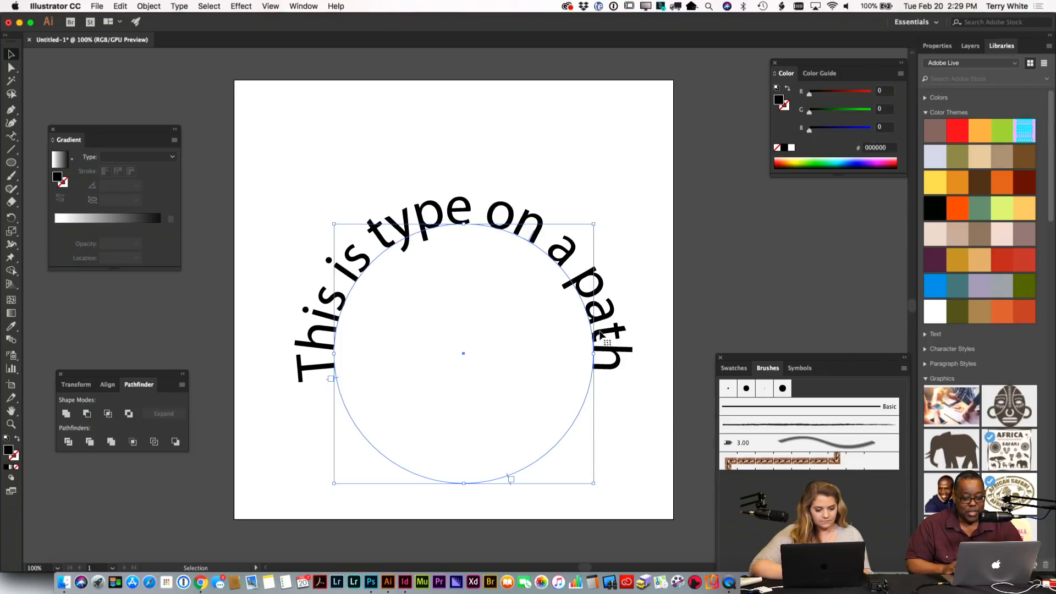
pyautogui.click(12, 67)
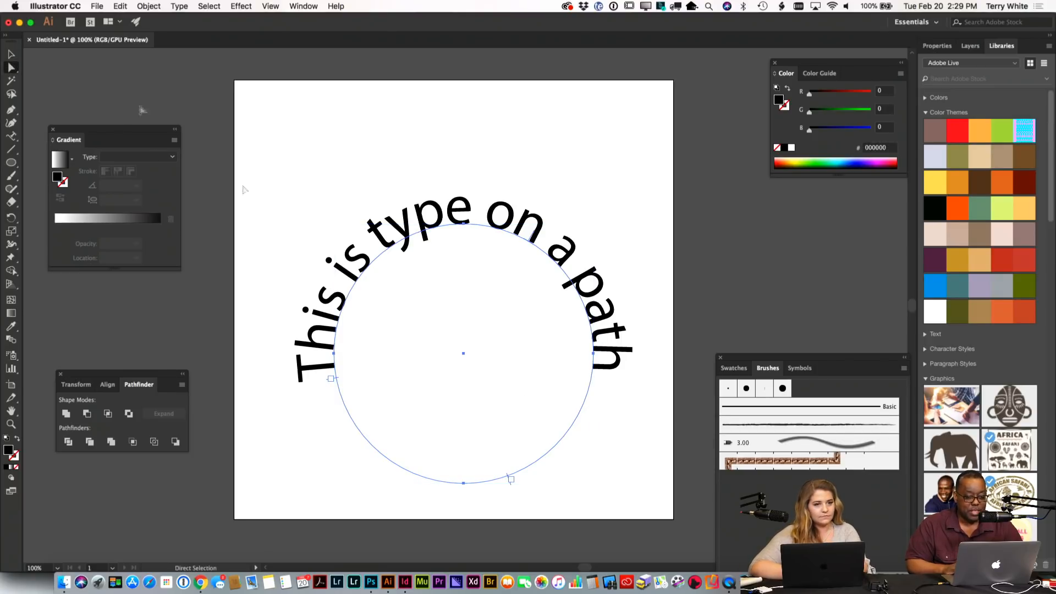
pyautogui.click(508, 477)
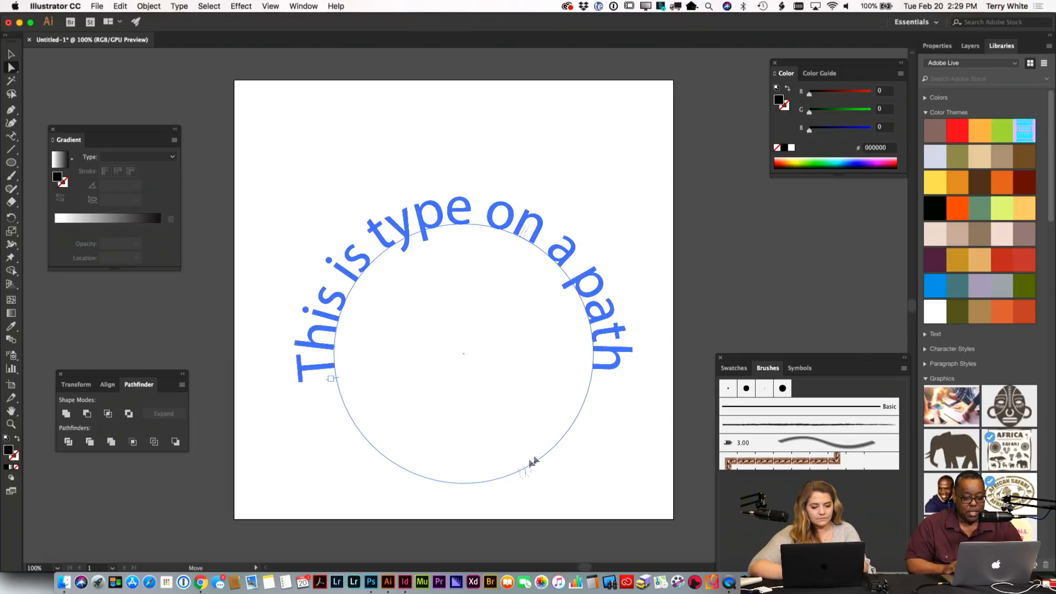
pyautogui.click(580, 398)
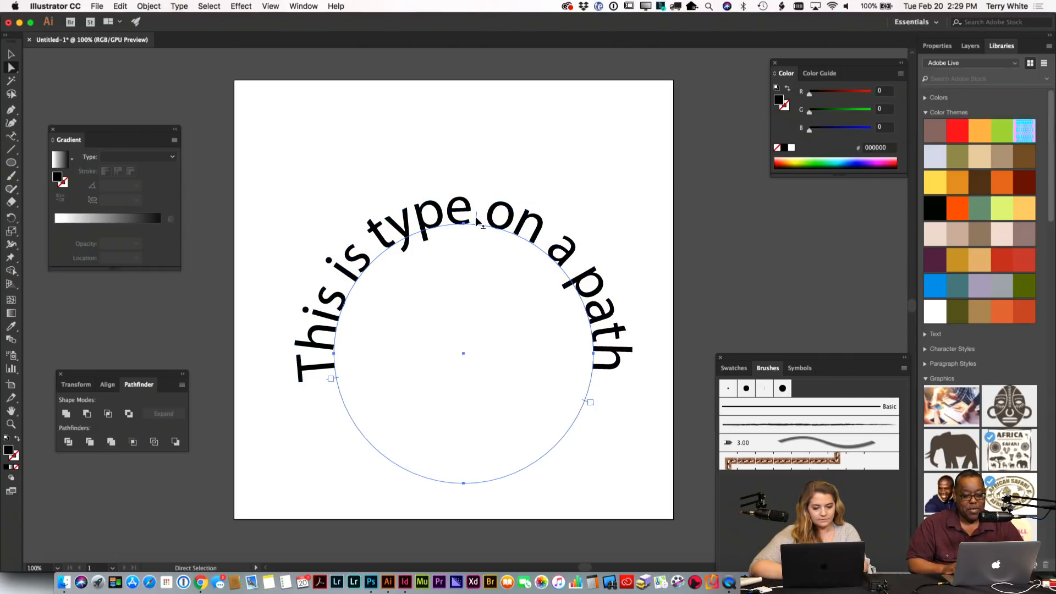
pyautogui.moveTo(476, 221); pyautogui.dragTo(474, 251)
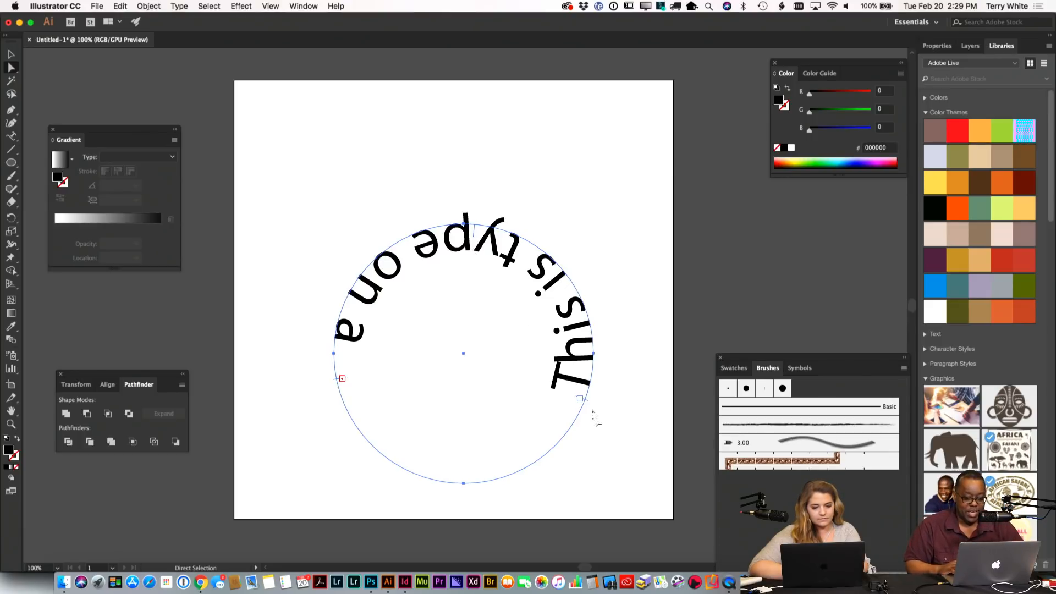
# Step: Reposition the flipped text's brackets so it curves along the inside of the circle's lower half
pyautogui.moveTo(585, 405); pyautogui.dragTo(430, 233)
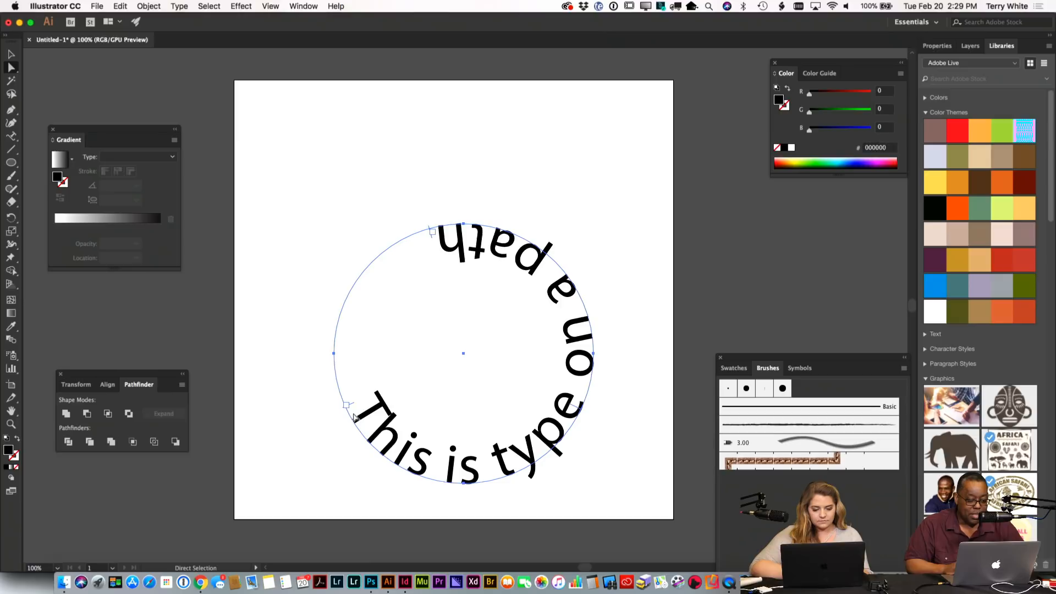
pyautogui.moveTo(350, 407); pyautogui.dragTo(333, 285)
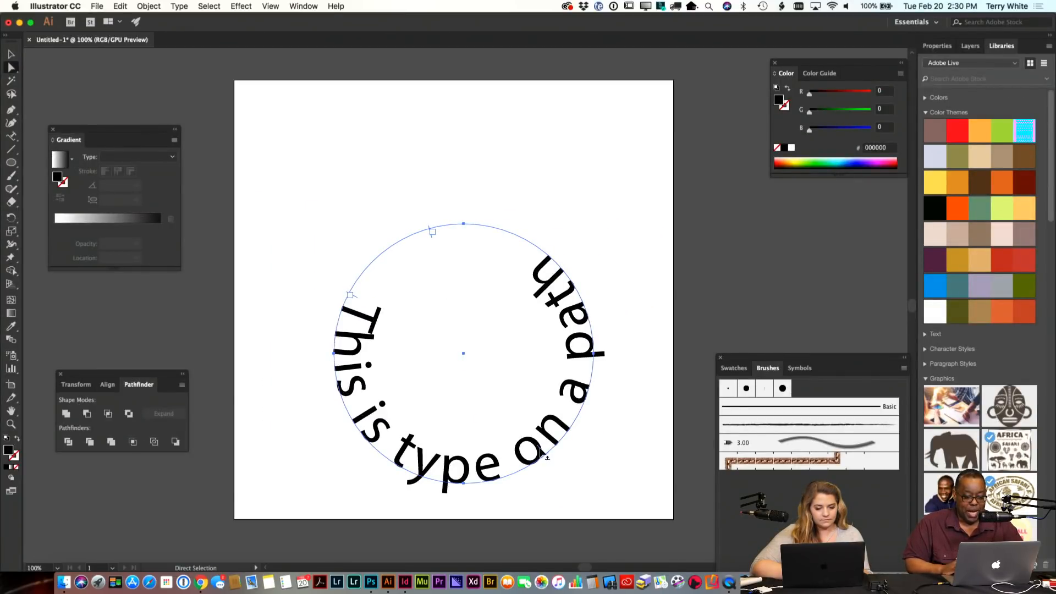
pyautogui.moveTo(541, 455); pyautogui.dragTo(604, 275)
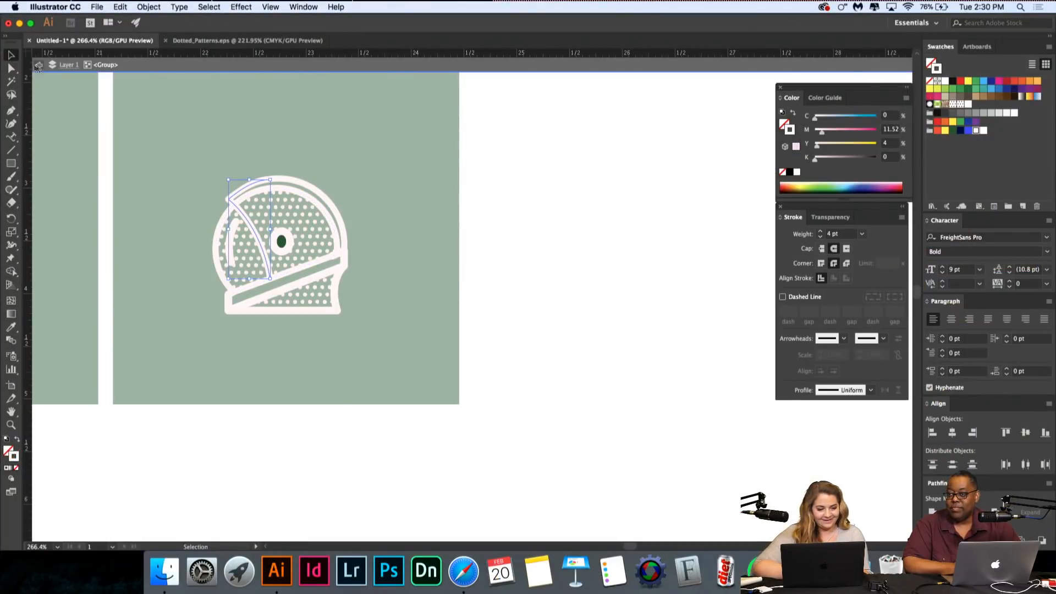
# Step: Examine the green m-logo and helmet squares next to the other festival logo designs
pyautogui.scroll(-3, 211, 144)
pyautogui.hscroll(-5, 236, 152)
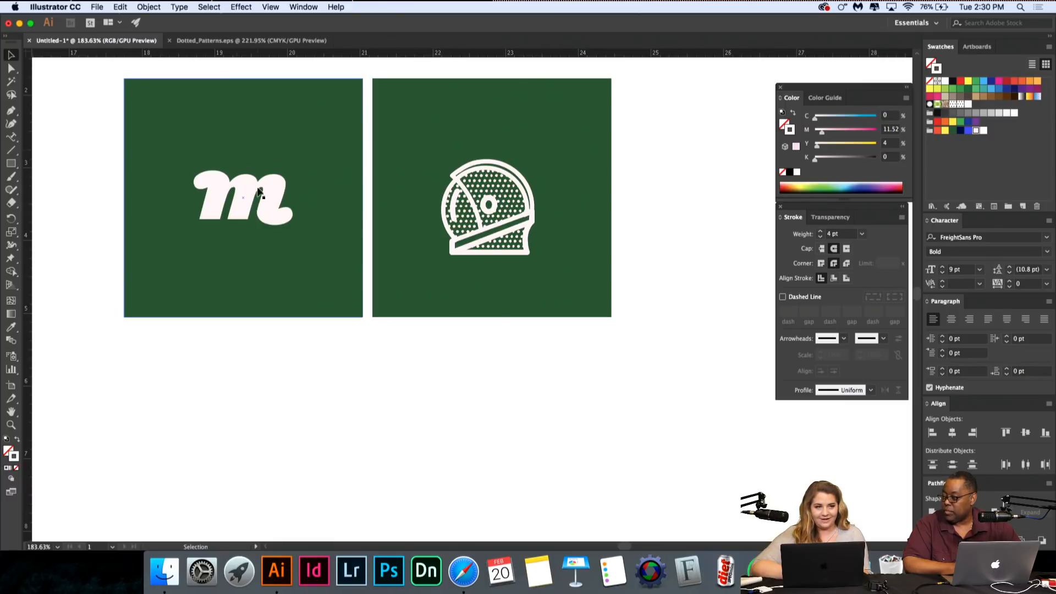
pyautogui.click(299, 225)
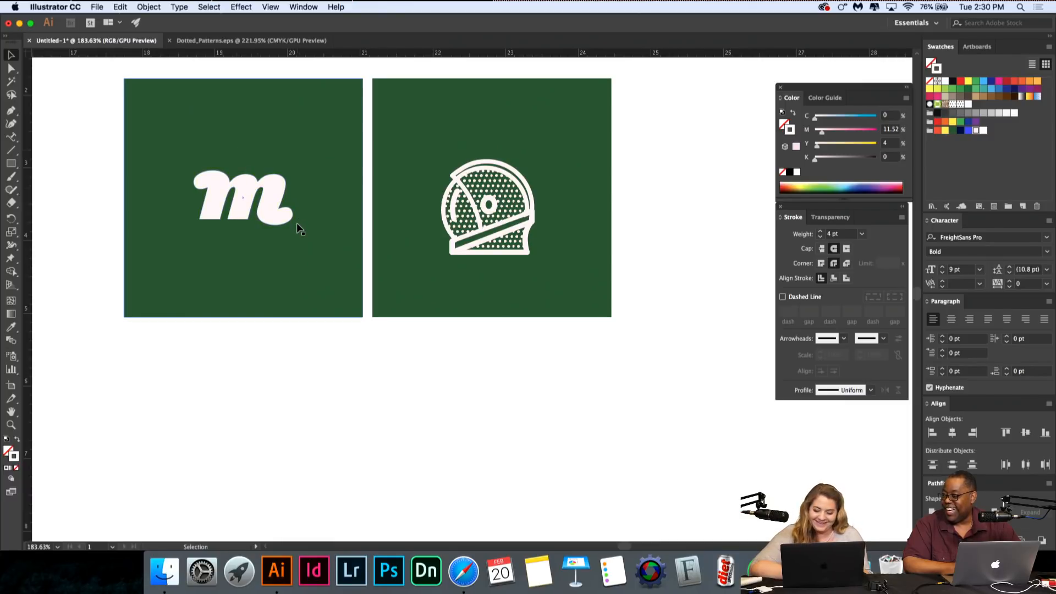
pyautogui.click(549, 436)
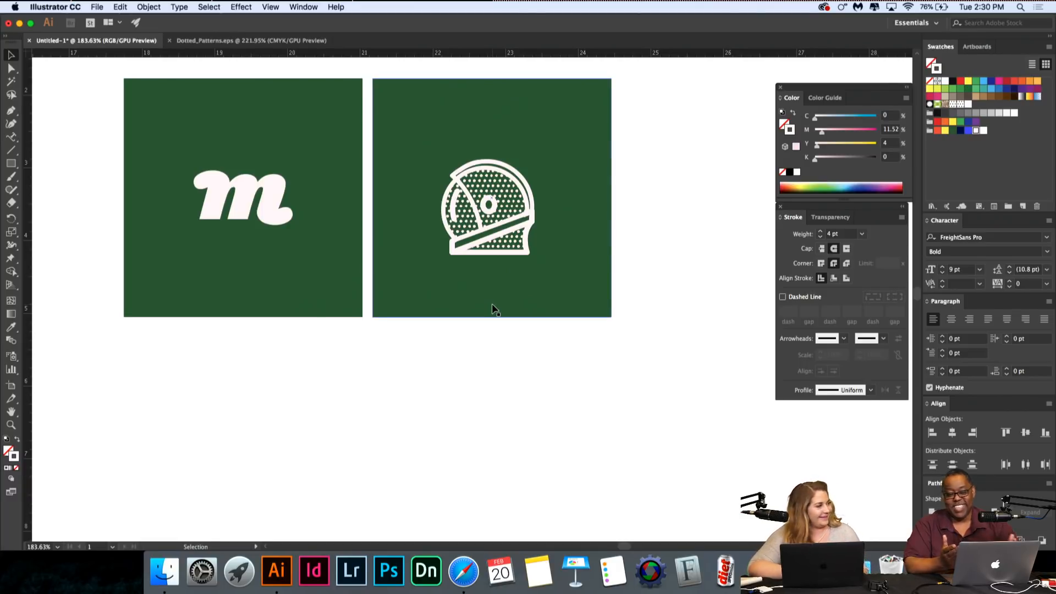
pyautogui.scroll(-5, 494, 309)
pyautogui.hscroll(-8, 493, 308)
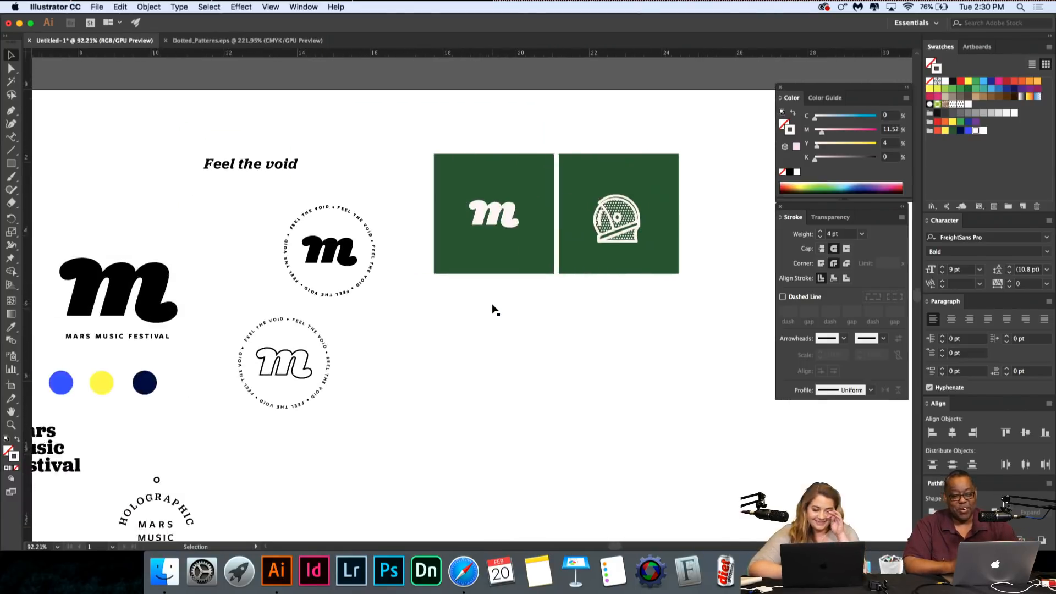
pyautogui.hscroll(4, 493, 308)
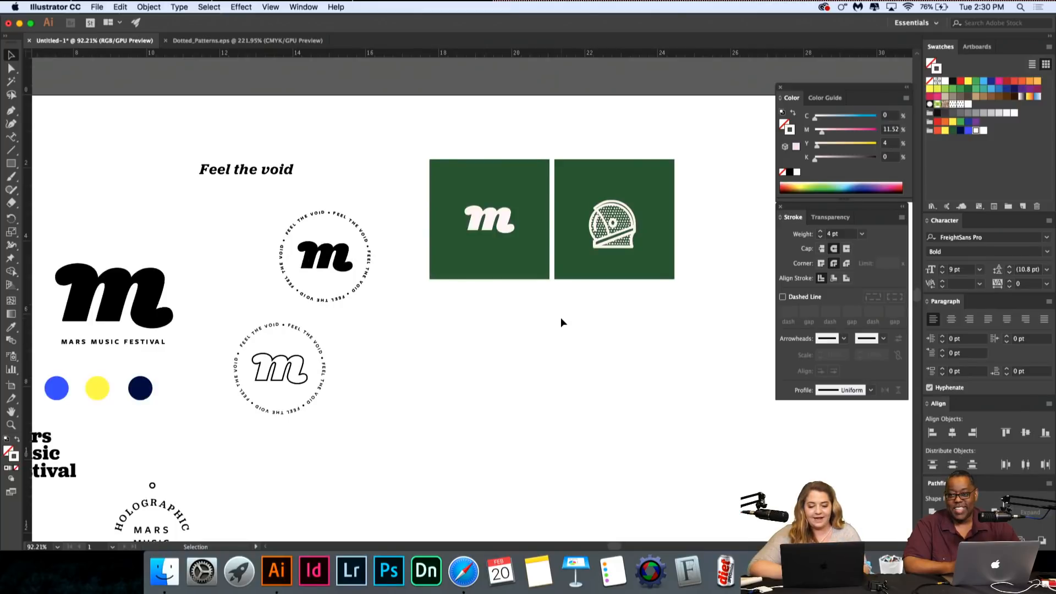
pyautogui.scroll(3, 559, 314)
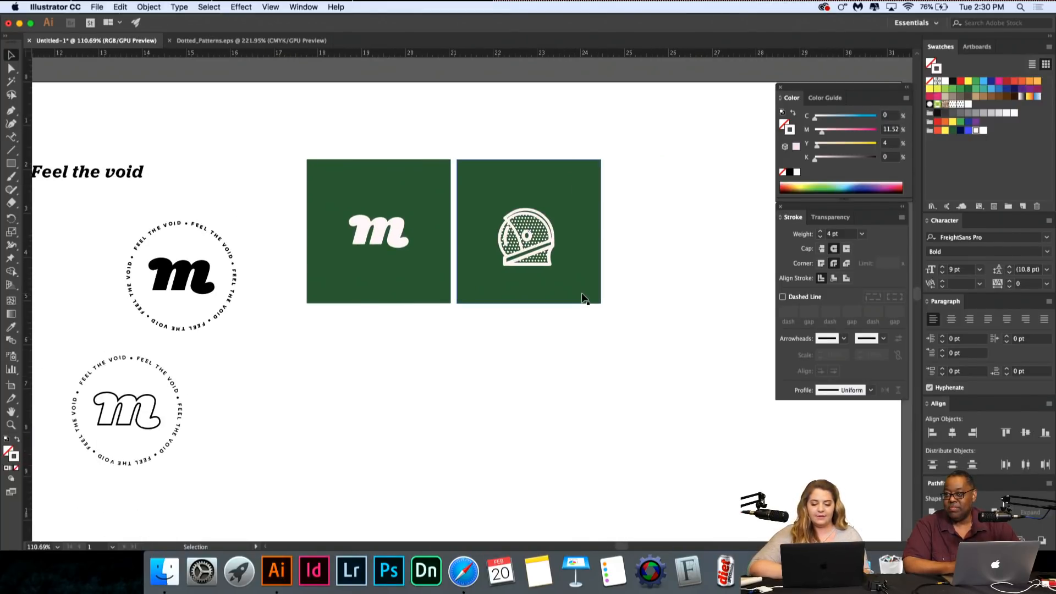
pyautogui.hscroll(-5, 584, 298)
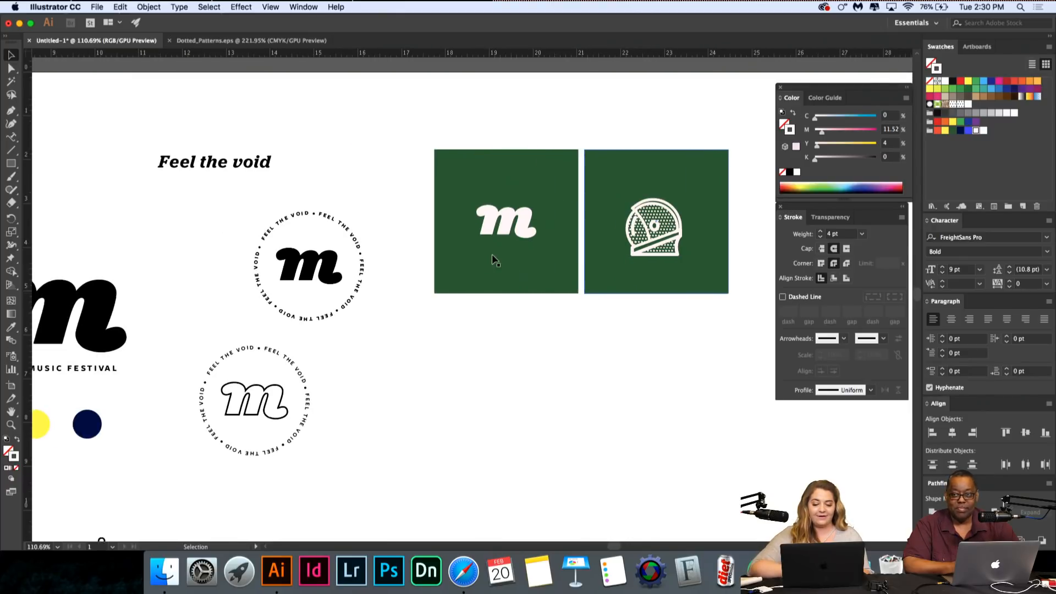
# Step: Duplicate the green square with the m logo into the space directly below the helmet square
pyautogui.scroll(-3, 494, 260)
pyautogui.rightClick(349, 137)
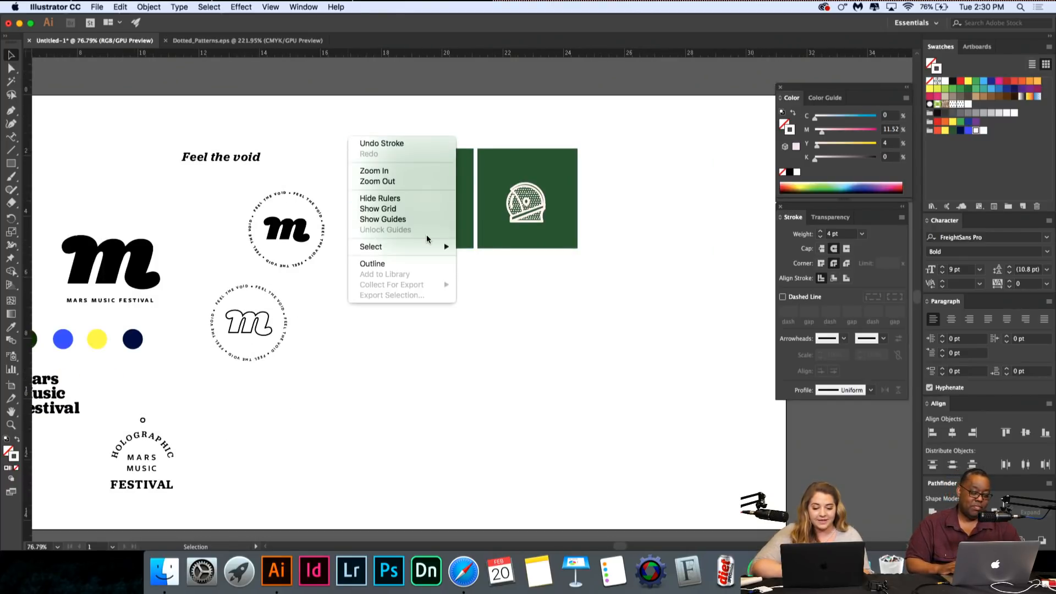
pyautogui.click(427, 235)
pyautogui.moveTo(335, 144); pyautogui.dragTo(463, 251)
pyautogui.moveTo(420, 198); pyautogui.dragTo(523, 301)
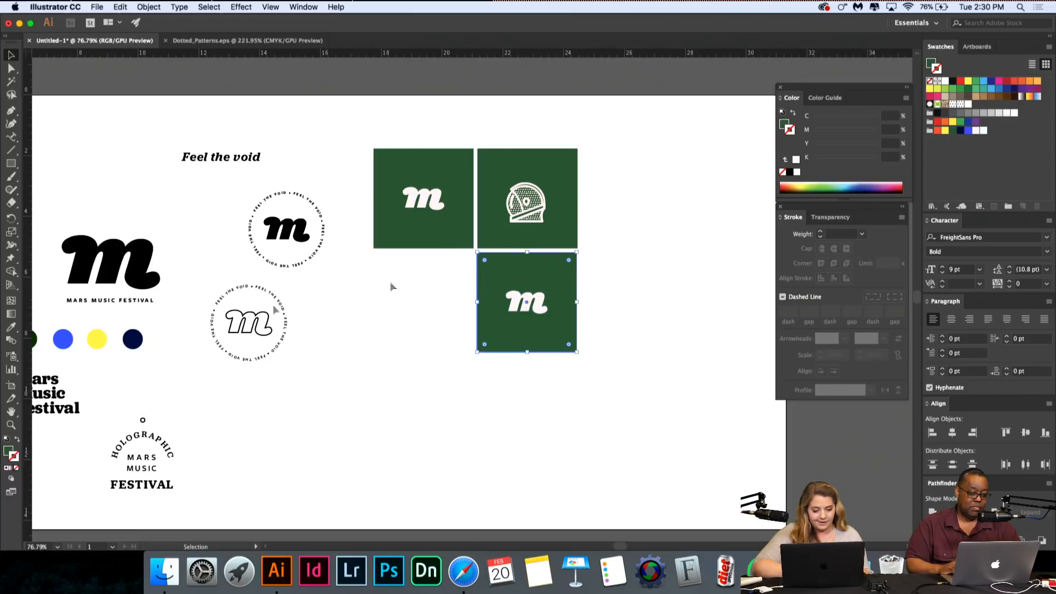
# Step: Fill the duplicated square's background with the yellow sampled from the palette circle
pyautogui.press('i')
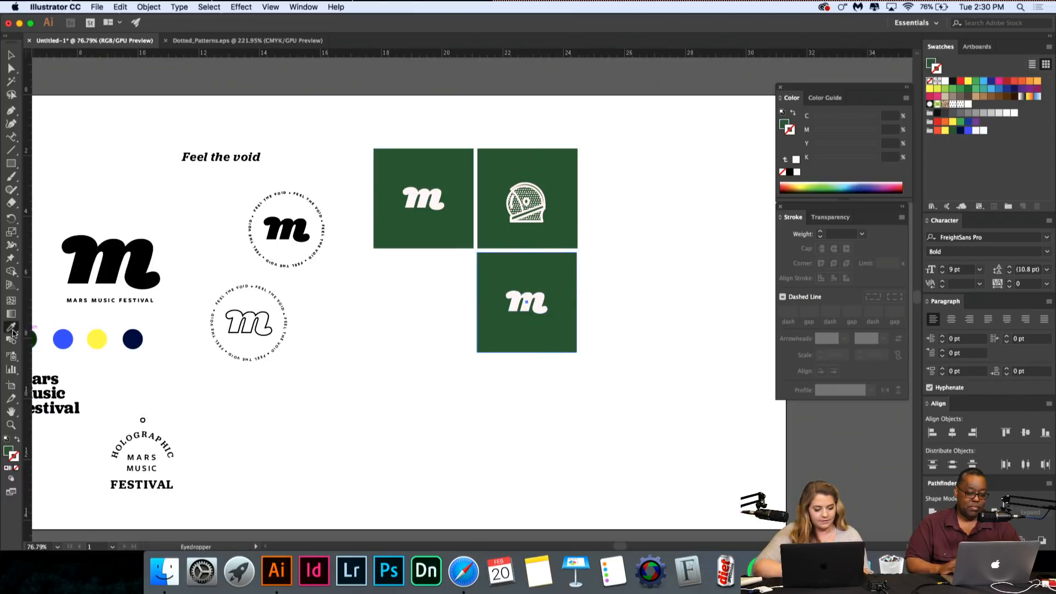
pyautogui.click(97, 332)
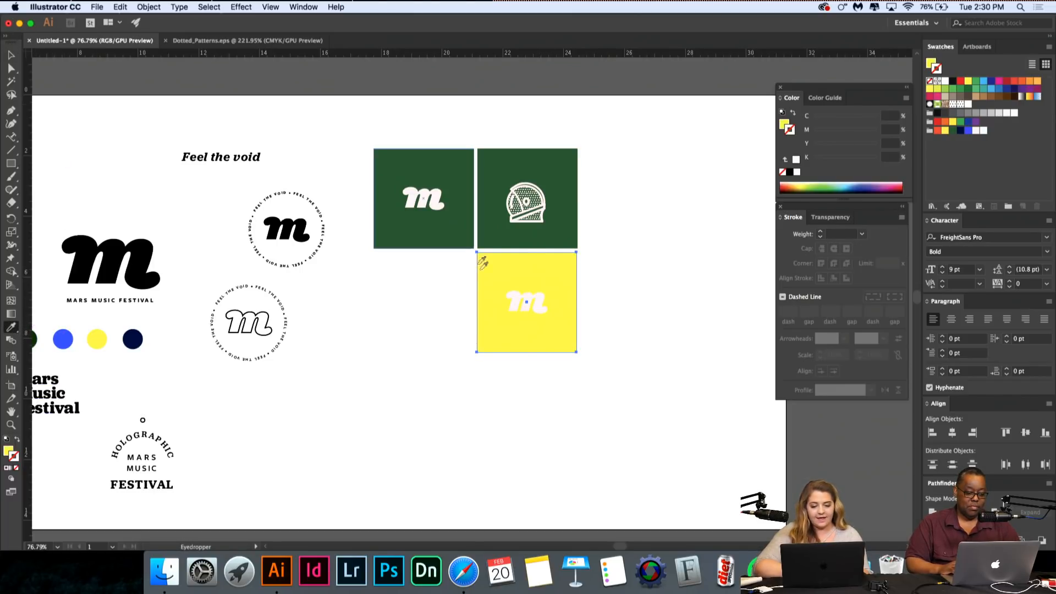
pyautogui.press('v')
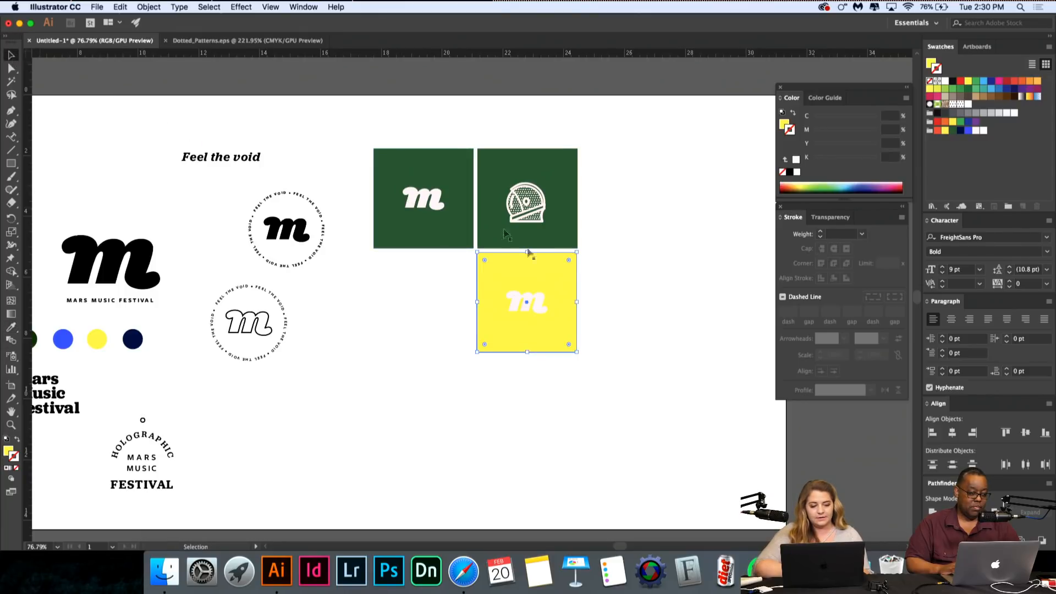
# Step: Recolor the m on the yellow square with the dark green sampled from the original logo square, and deselect it
pyautogui.click(525, 303)
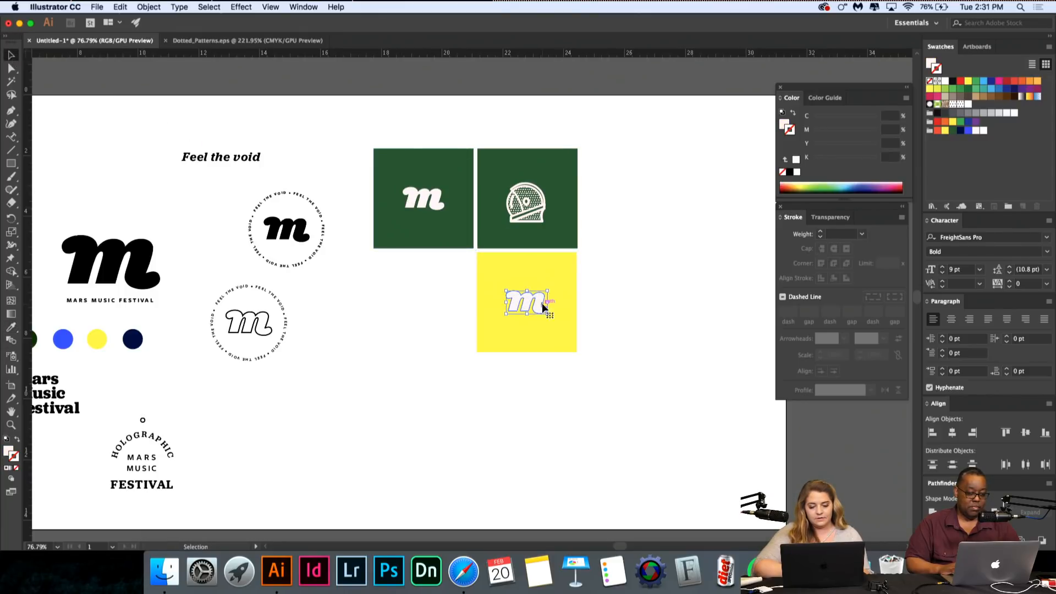
pyautogui.click(11, 328)
pyautogui.click(468, 157)
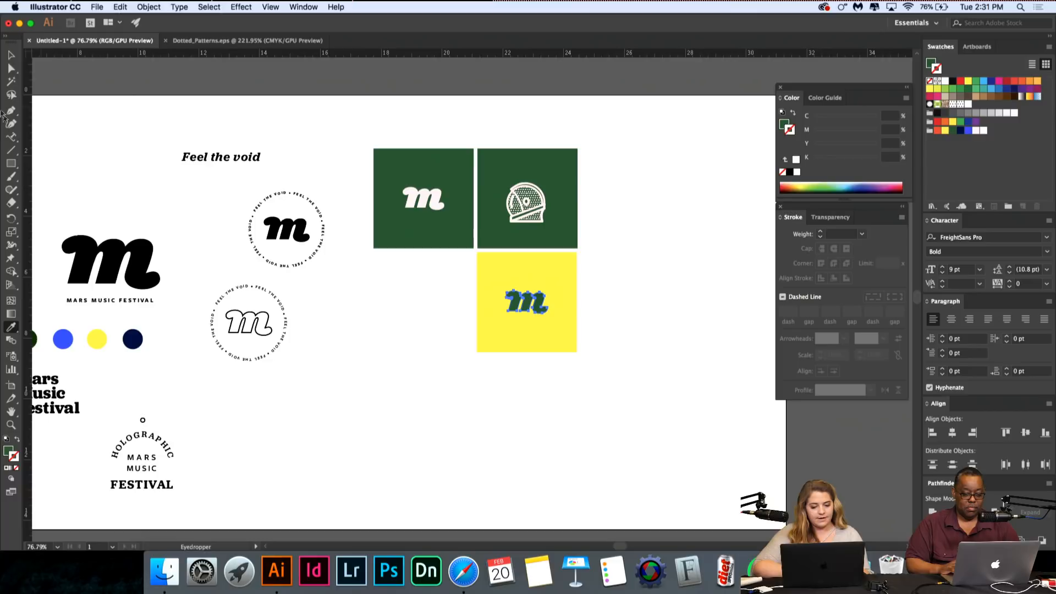
pyautogui.scroll(-1, 35, 106)
pyautogui.click(11, 55)
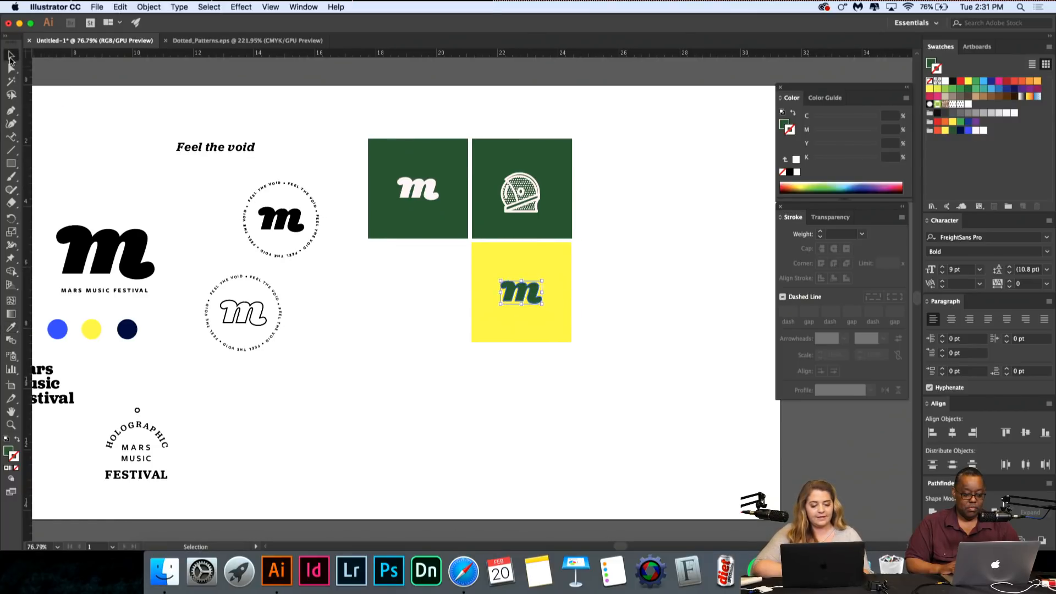
pyautogui.doubleClick(11, 57)
pyautogui.click(464, 361)
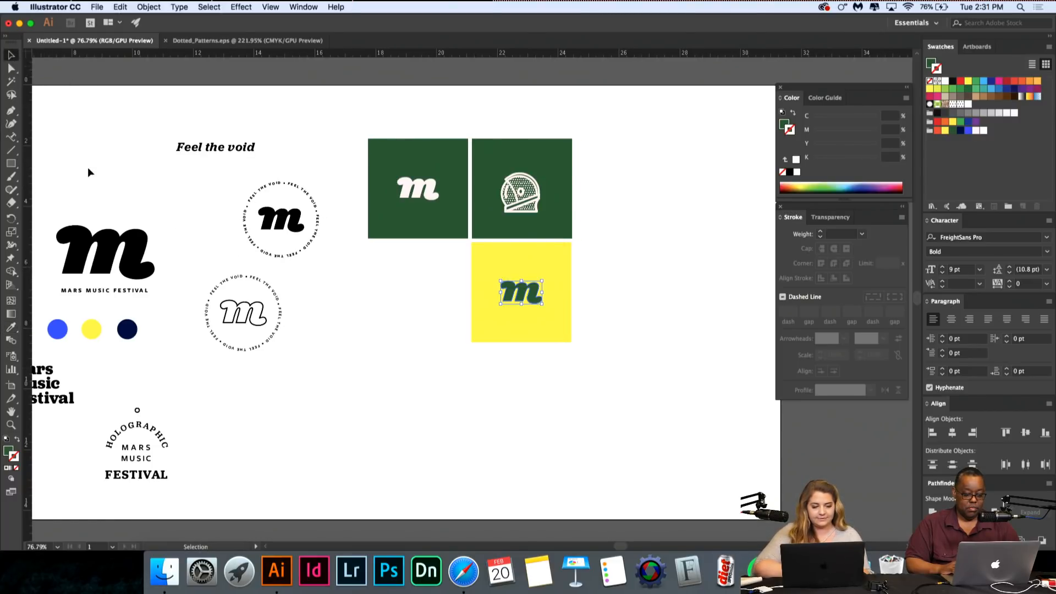
pyautogui.click(66, 133)
pyautogui.hscroll(-1, 486, 457)
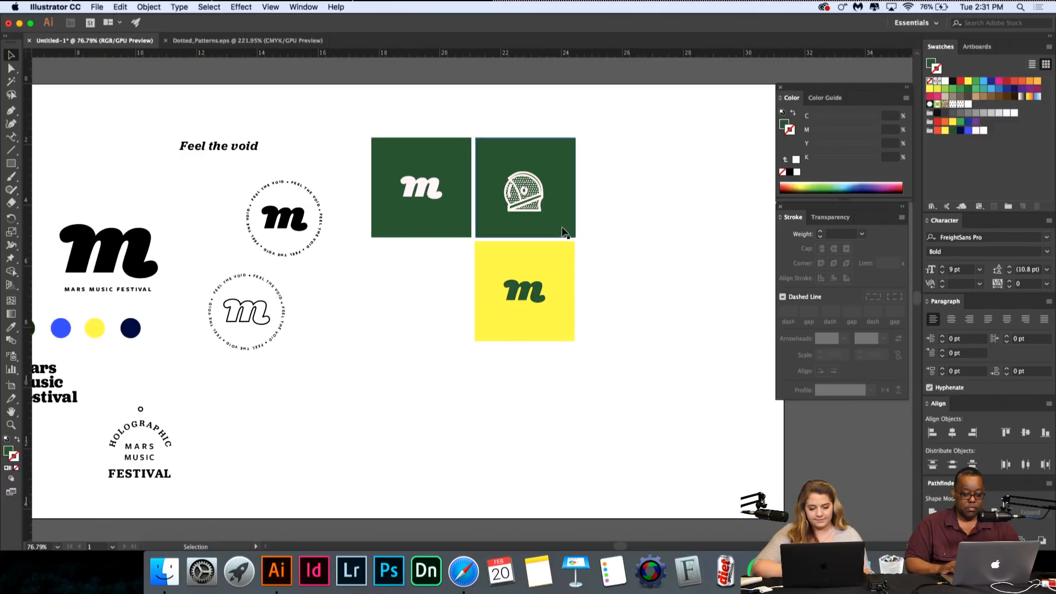
# Step: Duplicate the green helmet square into the empty spot below the green m-logo square, completing a two-by-two grid
pyautogui.scroll(2, 564, 235)
pyautogui.hscroll(-5, 562, 240)
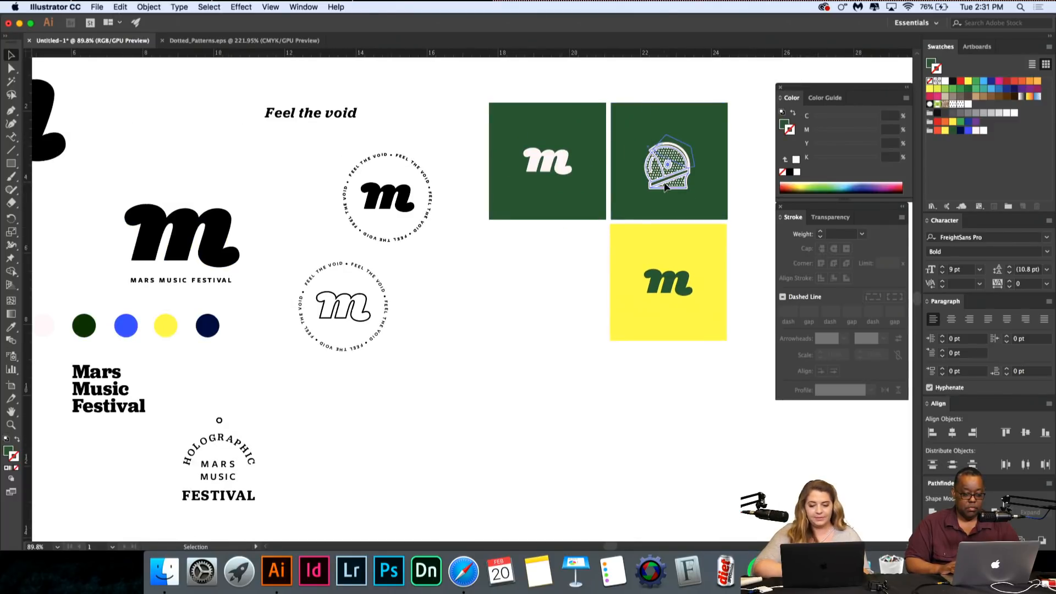
pyautogui.click(708, 112)
pyautogui.moveTo(718, 129); pyautogui.dragTo(598, 251)
# Step: Replace the helmet in the duplicated green square with a centered copy of the black-outlined dotted planet icon
pyautogui.scroll(-5, 487, 478)
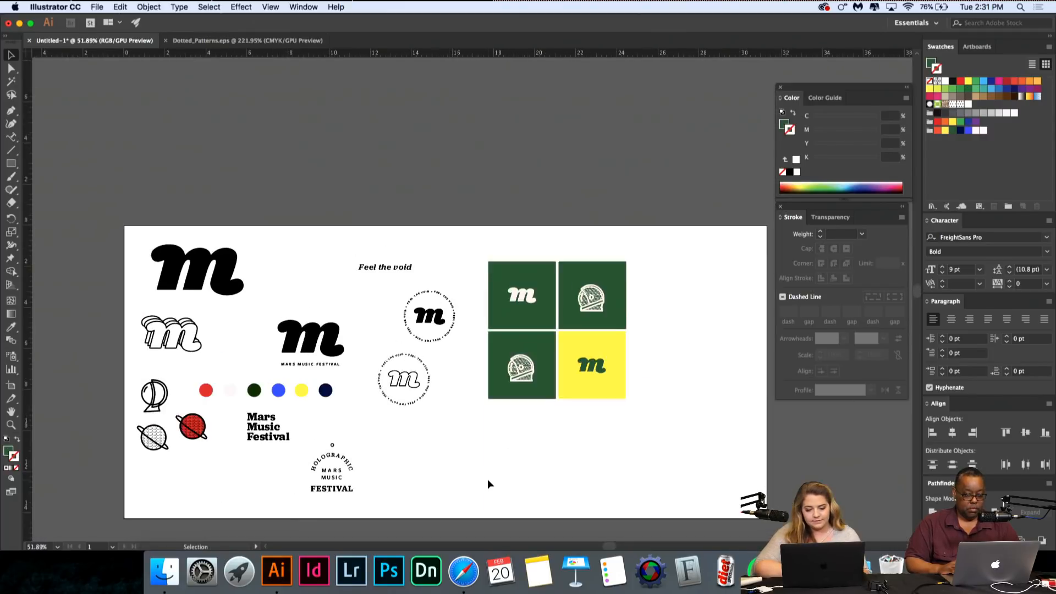
pyautogui.hscroll(-3, 487, 479)
pyautogui.click(242, 423)
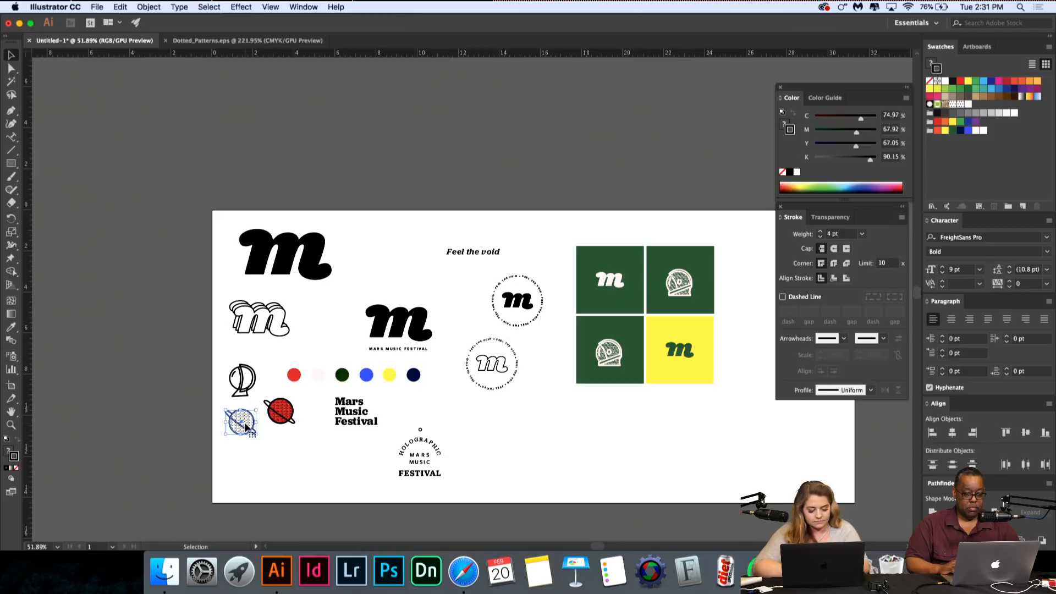
pyautogui.press('super+c')
pyautogui.scroll(7, 622, 338)
pyautogui.scroll(-2, 621, 338)
pyautogui.hscroll(3, 621, 338)
pyautogui.click(512, 321)
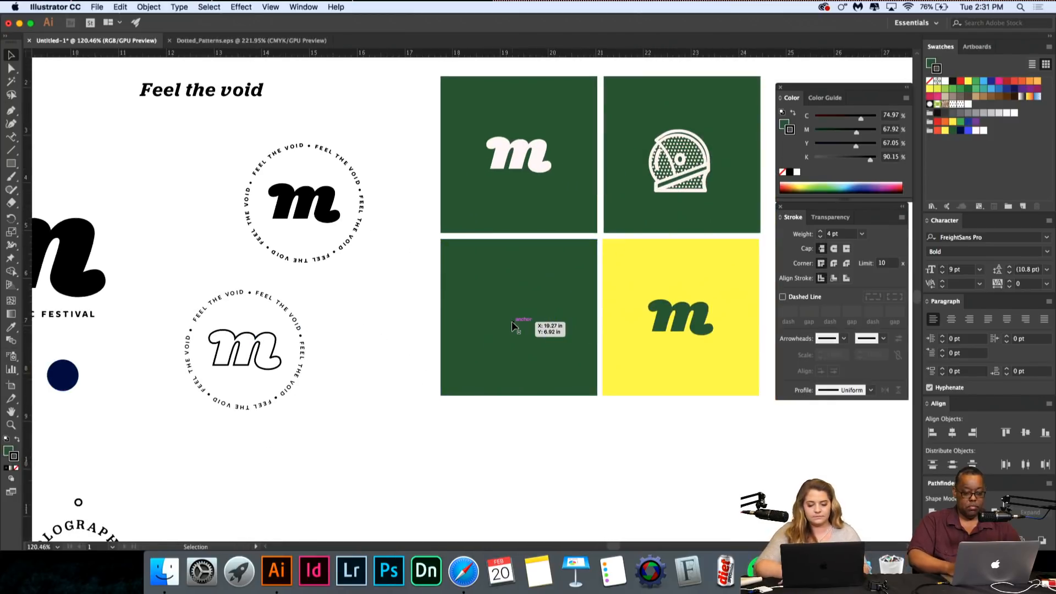
pyautogui.press('Delete')
pyautogui.press('super+v')
pyautogui.moveTo(495, 298); pyautogui.dragTo(547, 324)
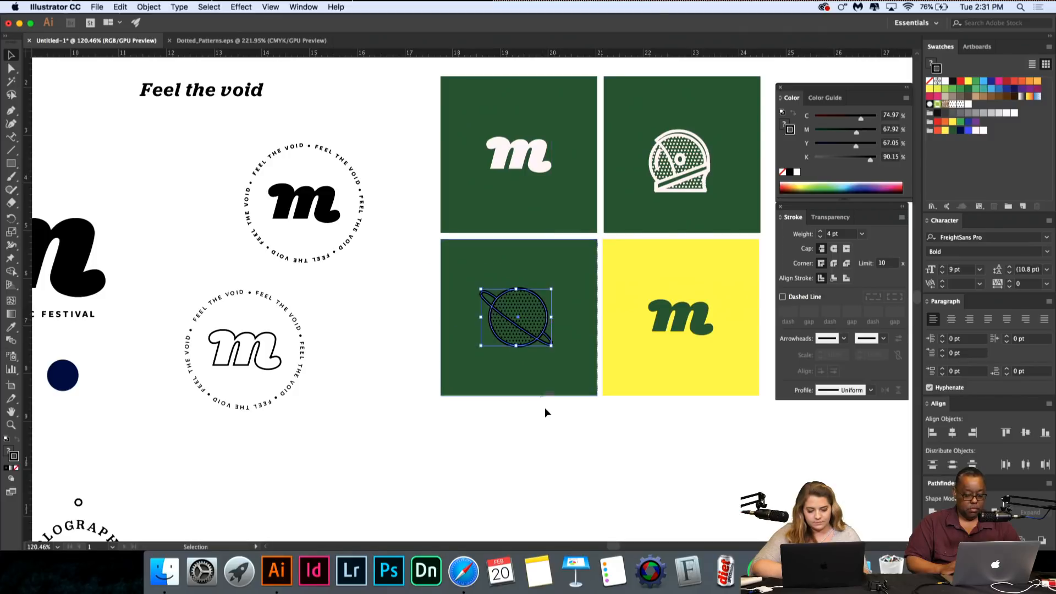
# Step: Set the planet ring's stroke to the yellow hex value copied from the adjacent yellow square's fill
pyautogui.scroll(2, 545, 410)
pyautogui.click(649, 336)
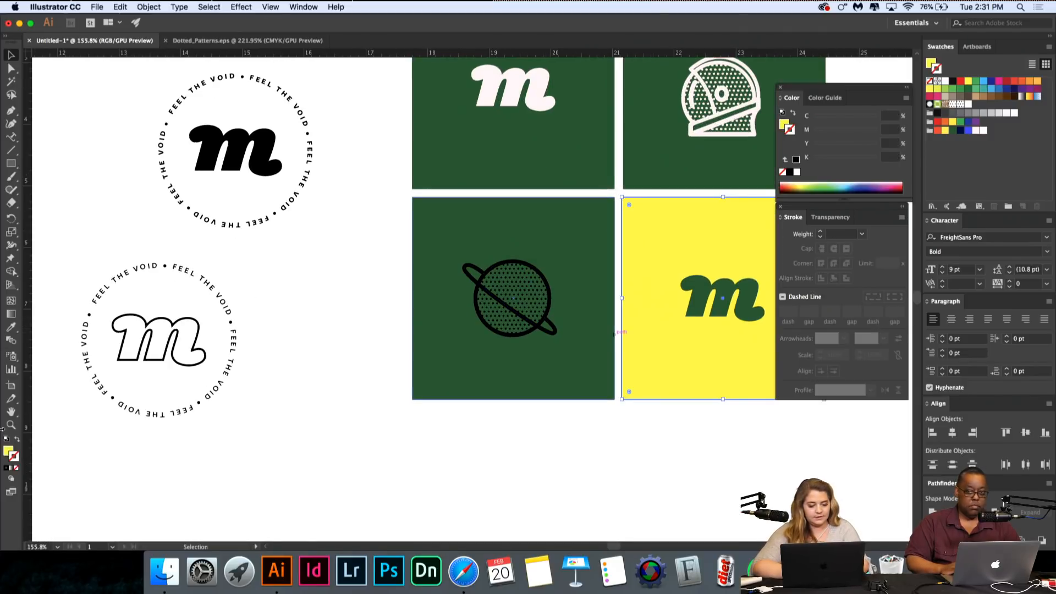
pyautogui.doubleClick(8, 450)
pyautogui.press('Return')
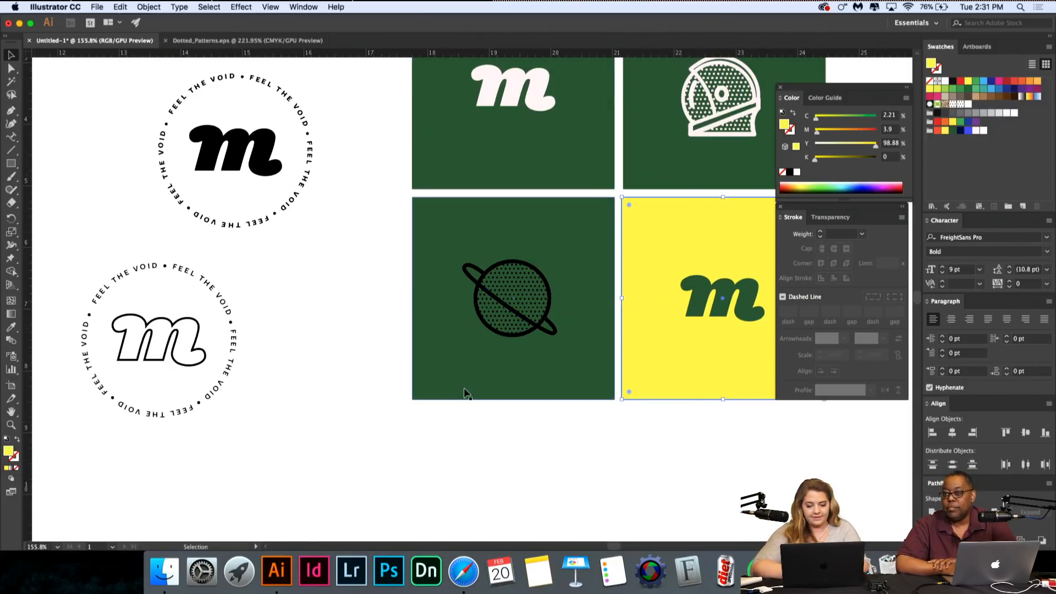
pyautogui.click(550, 333)
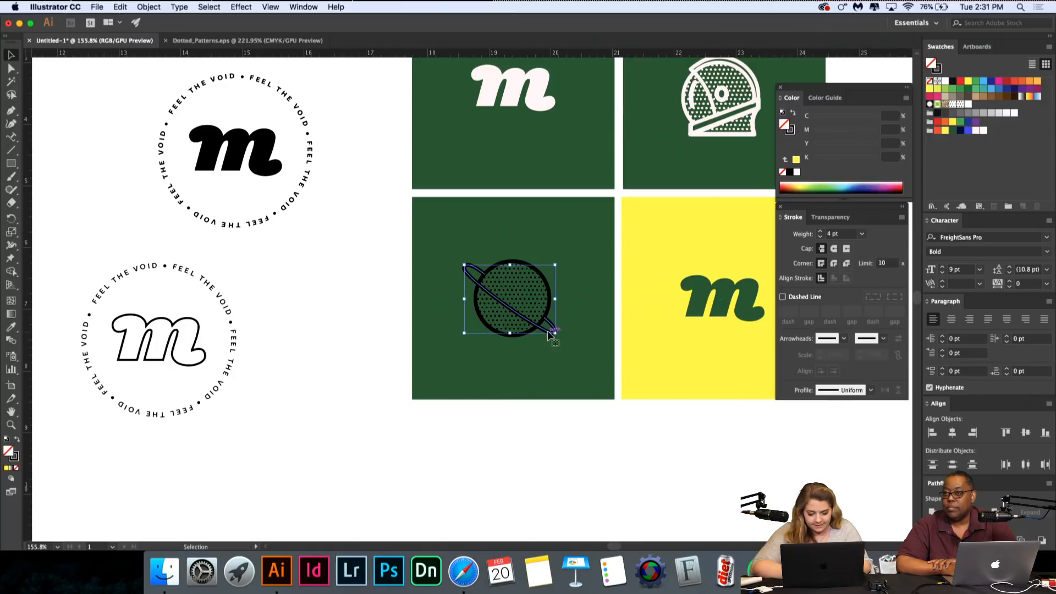
pyautogui.doubleClick(15, 455)
pyautogui.press('Return')
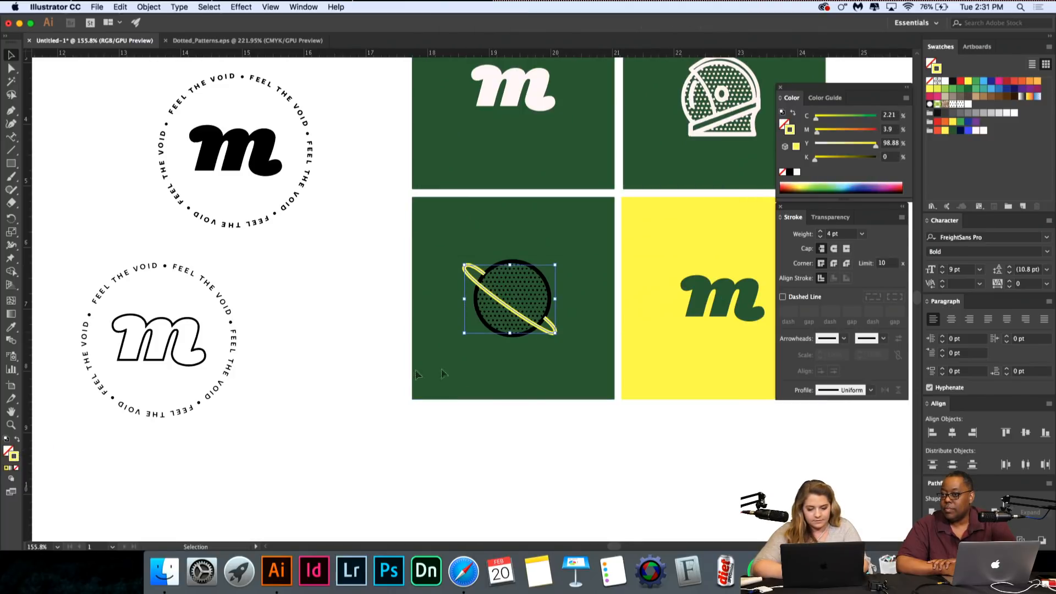
# Step: Set the planet circle's stroke to the same yellow, hex ffe600
pyautogui.click(499, 335)
pyautogui.doubleClick(12, 458)
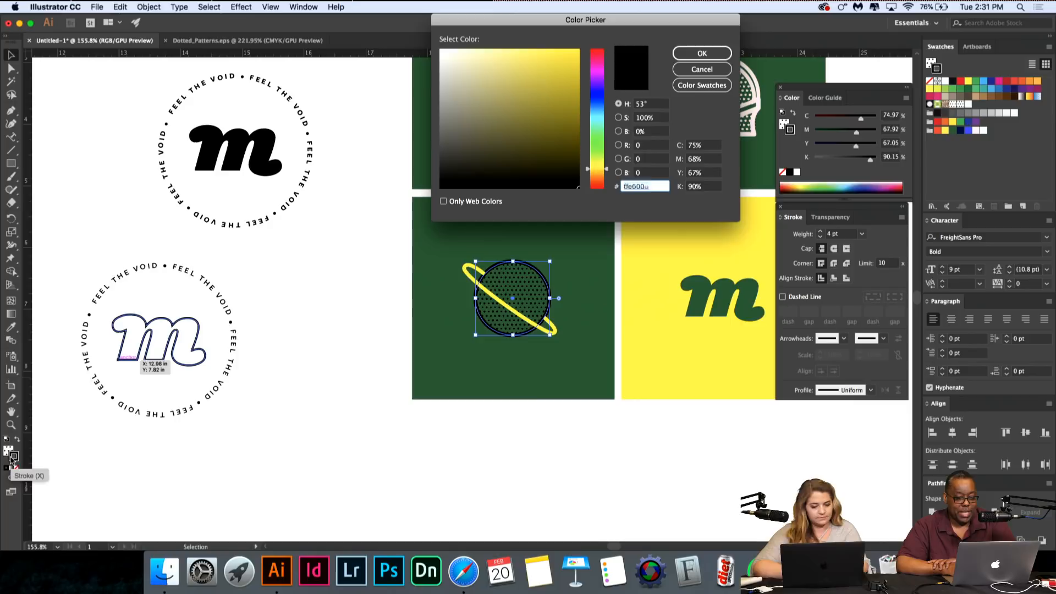
pyautogui.press('Return')
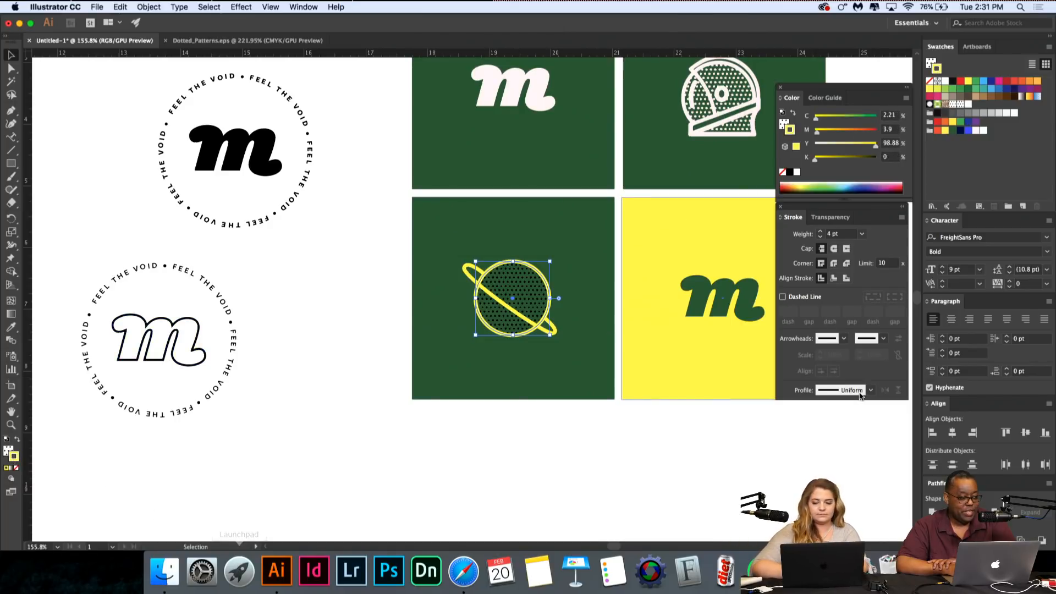
# Step: Undo the pattern swatch applied to the planet's outline and duplicate the dotted pattern swatch with the fill active
pyautogui.click(960, 105)
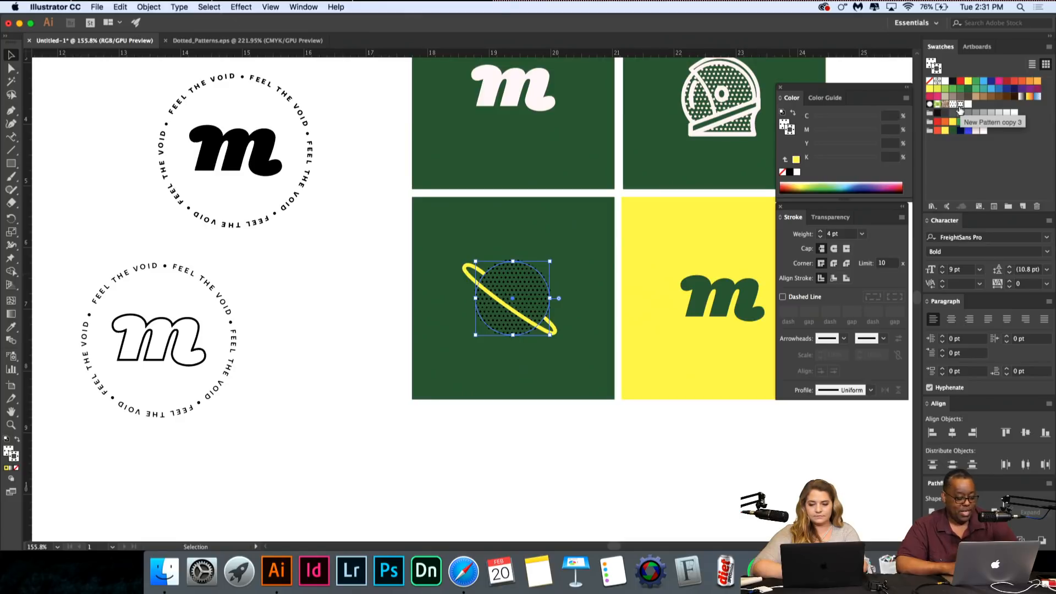
pyautogui.press('super+z')
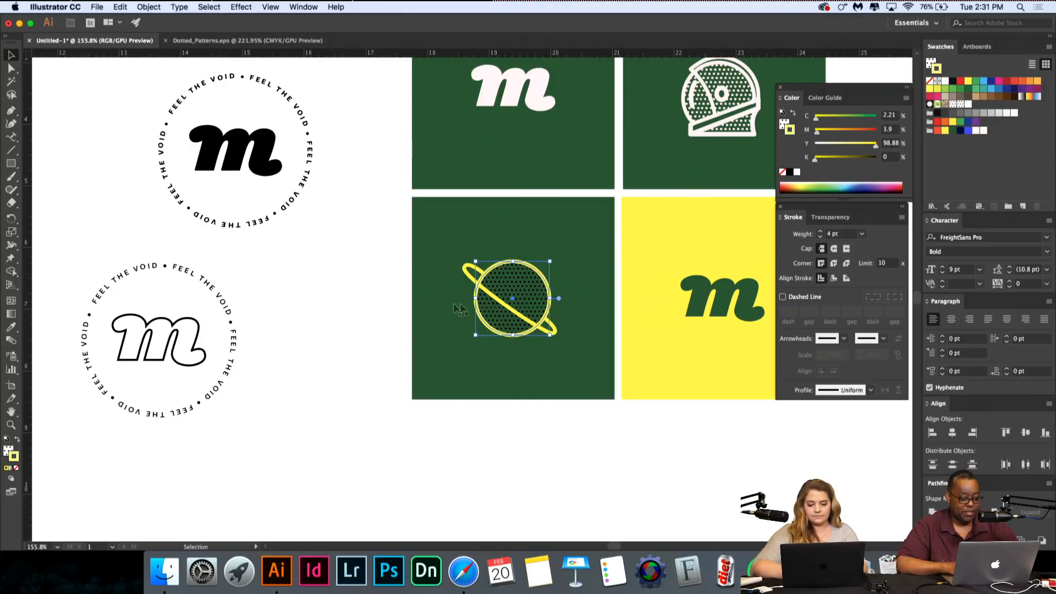
pyautogui.click(8, 450)
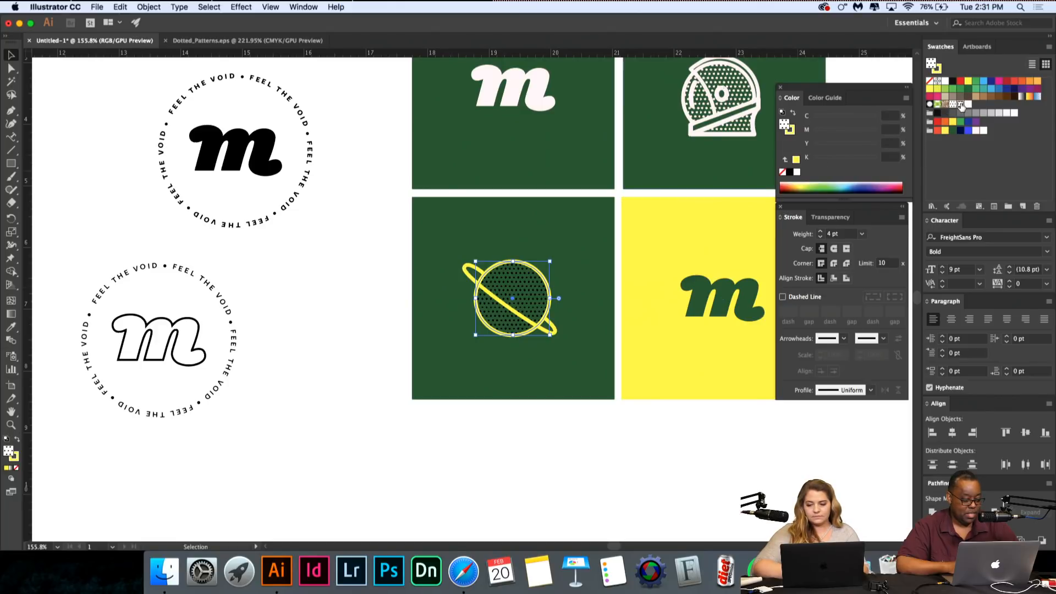
pyautogui.click(1048, 47)
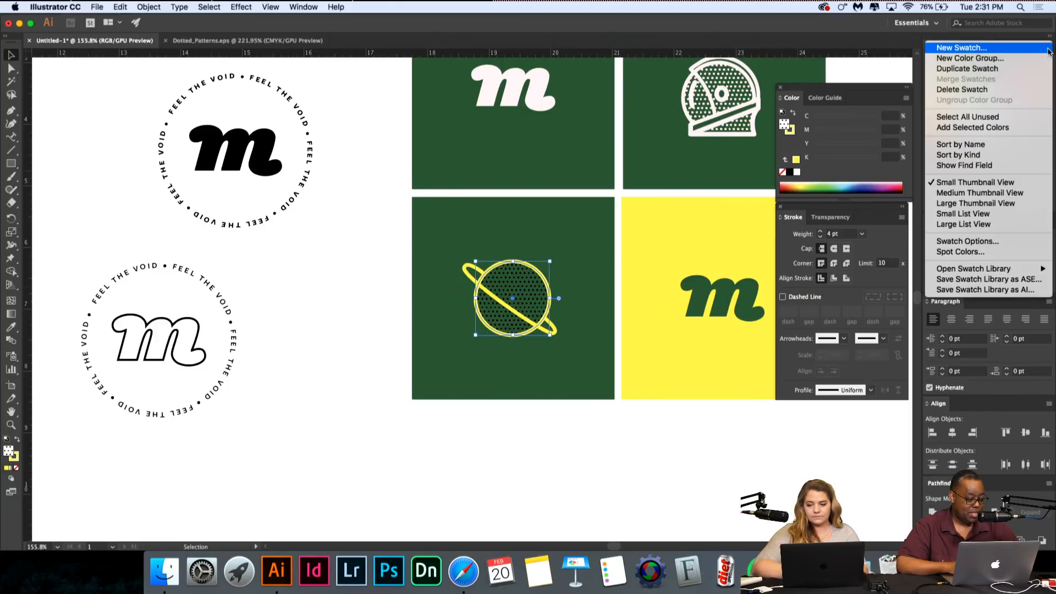
pyautogui.click(1014, 69)
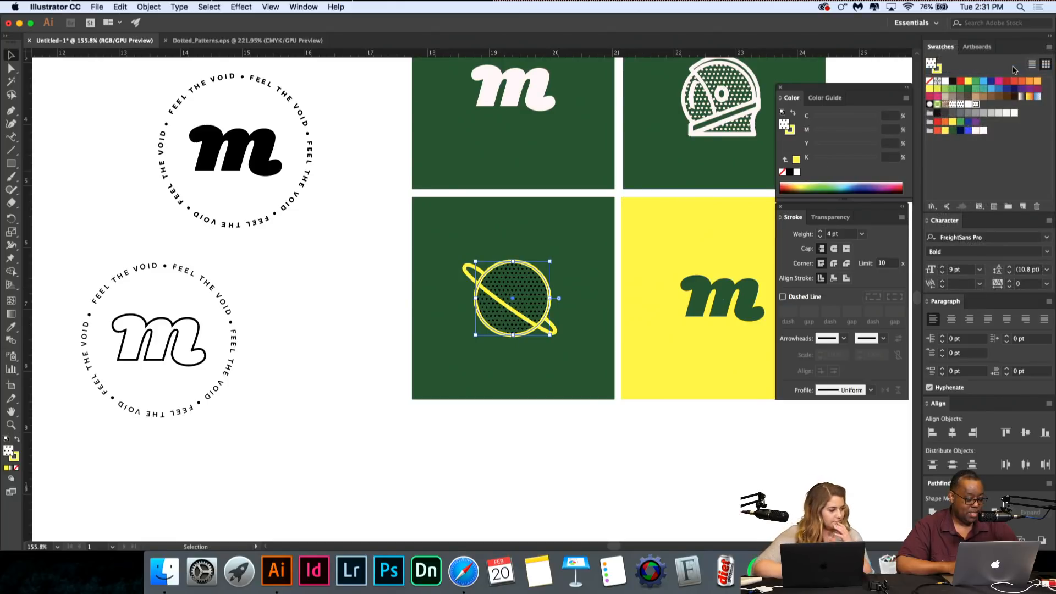
# Step: Apply the duplicated dotted pattern to the planet, recolor all its dots to ffe600, and finish editing the pattern
pyautogui.doubleClick(977, 104)
pyautogui.press('super+a')
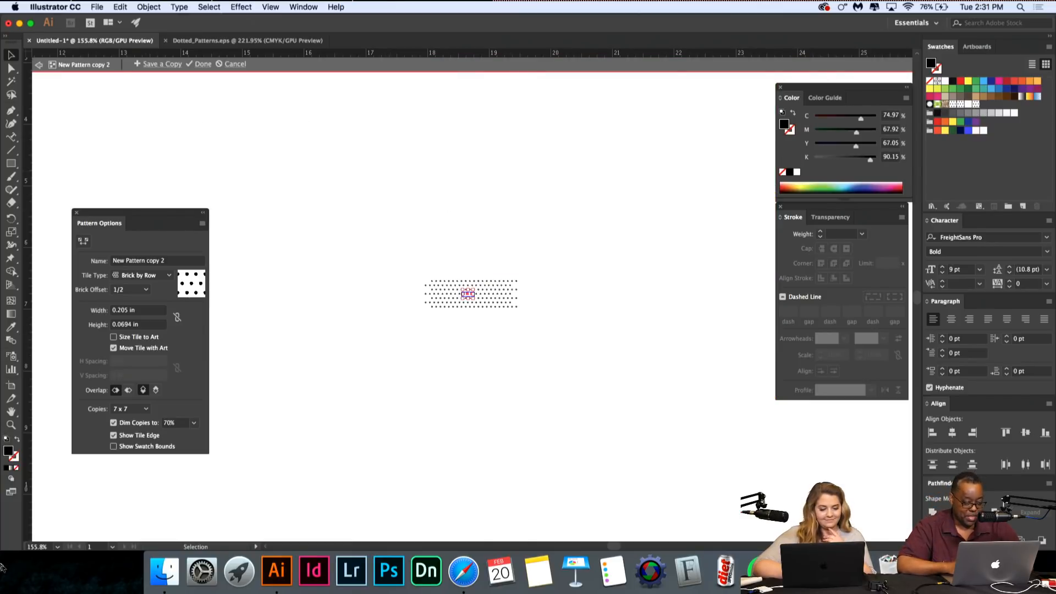
pyautogui.doubleClick(7, 452)
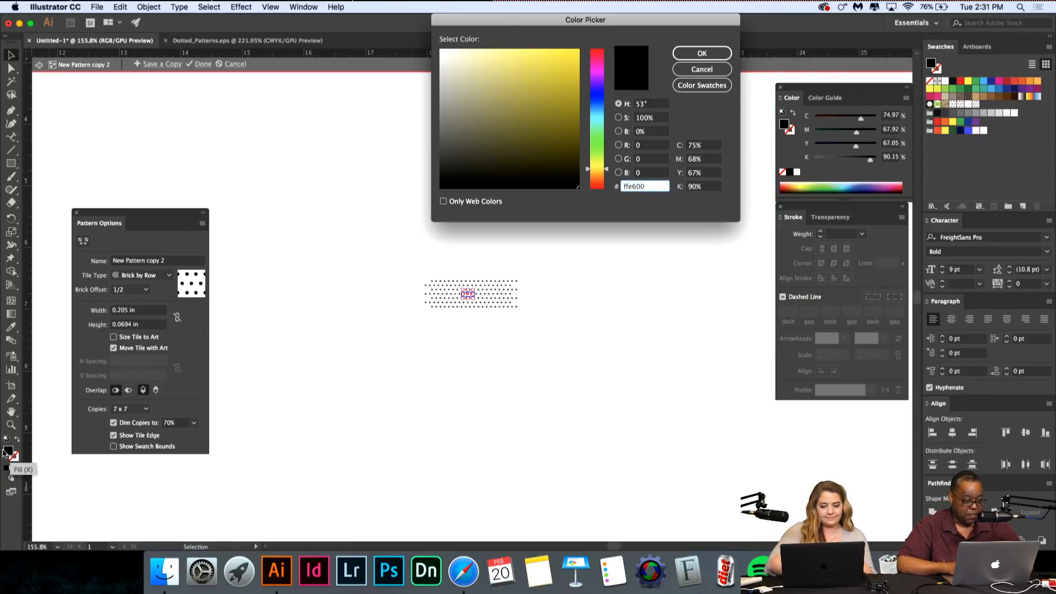
pyautogui.write('ffe600')
pyautogui.press('Return')
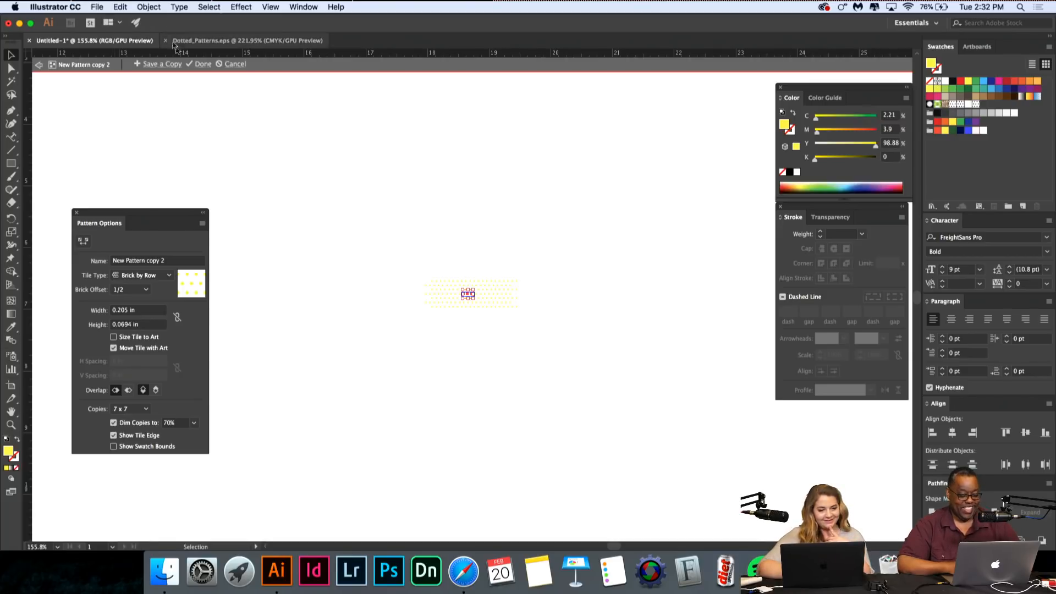
pyautogui.click(199, 64)
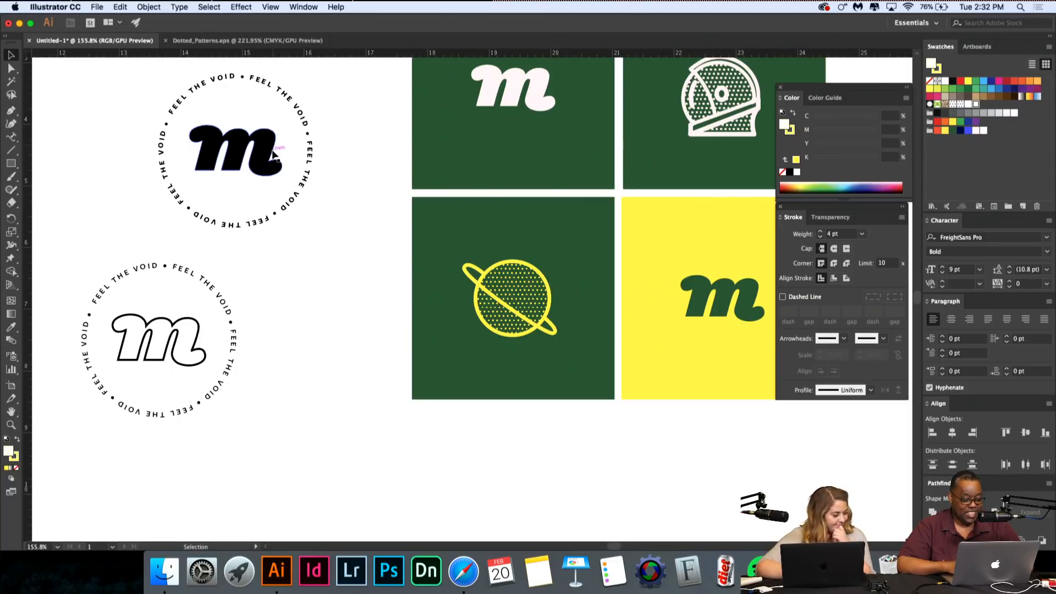
# Step: Delete the red planet icon and the black outlined helmet icon from the artboard
pyautogui.scroll(-5, 521, 399)
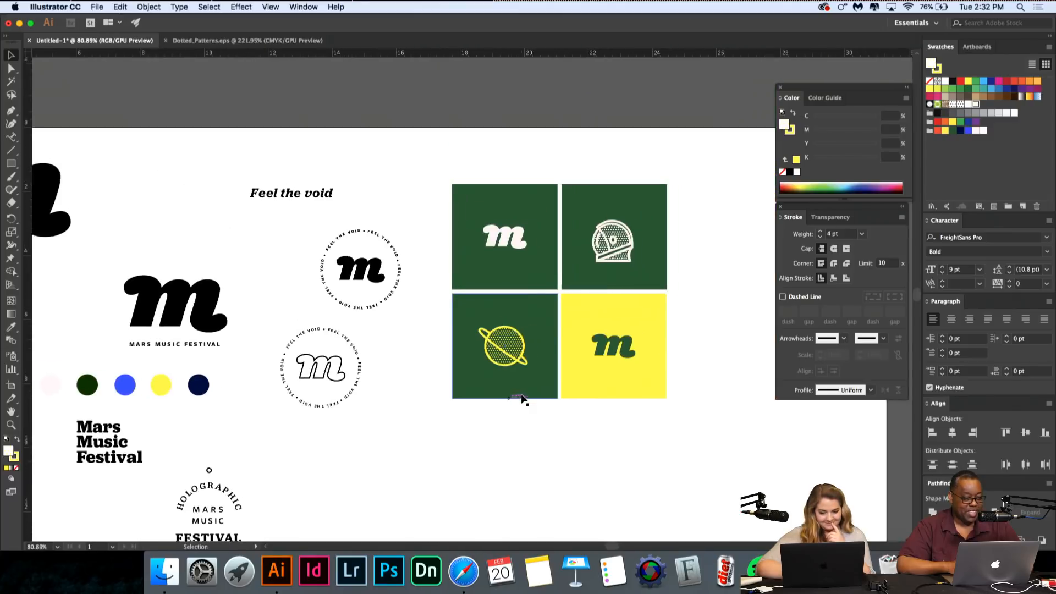
pyautogui.hscroll(4, 522, 400)
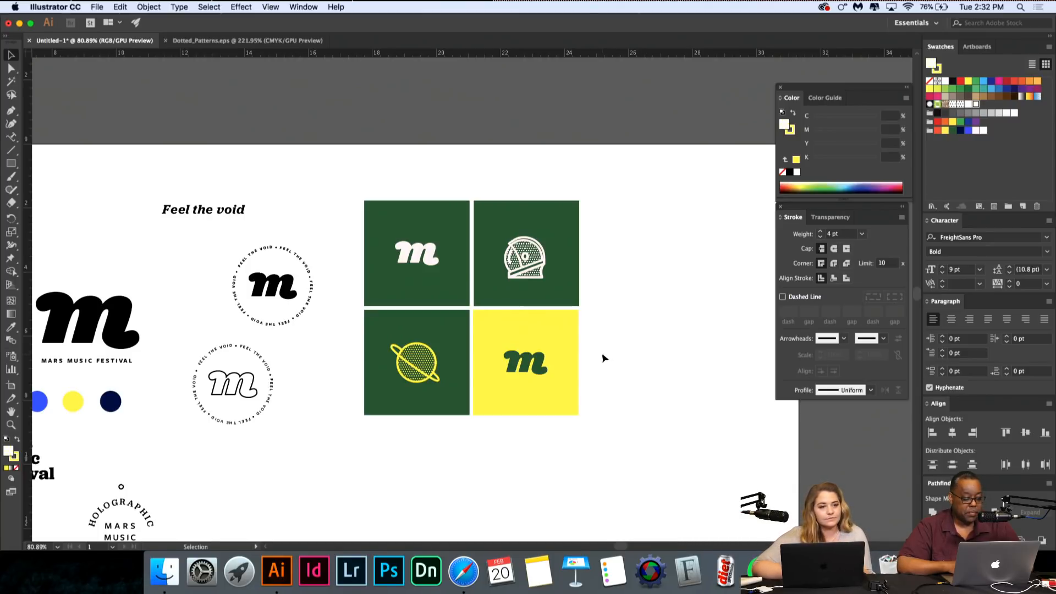
pyautogui.scroll(-2, 603, 352)
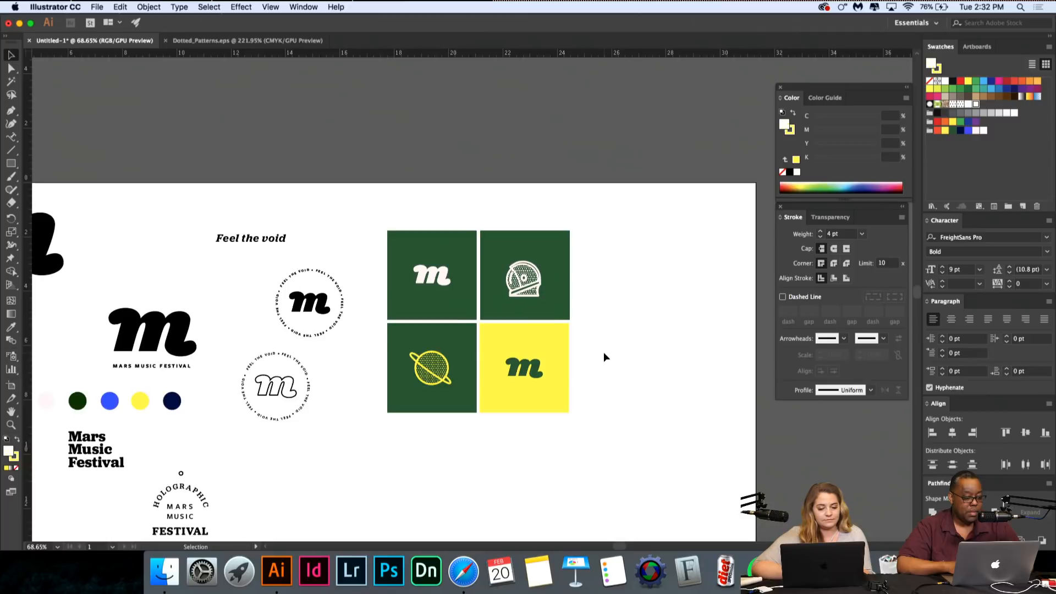
pyautogui.hscroll(-3, 603, 352)
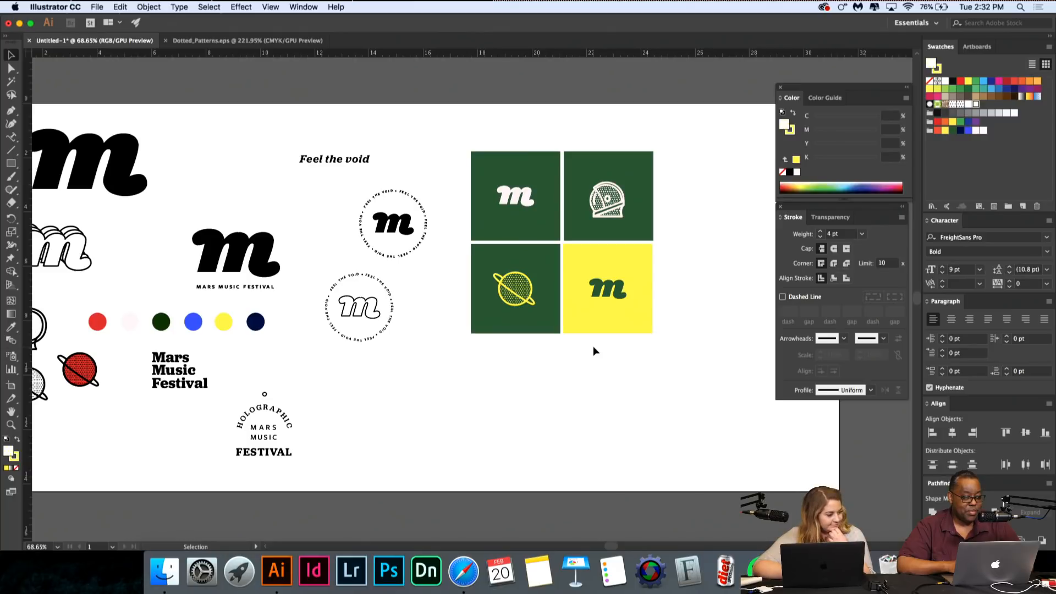
pyautogui.hscroll(-3, 504, 453)
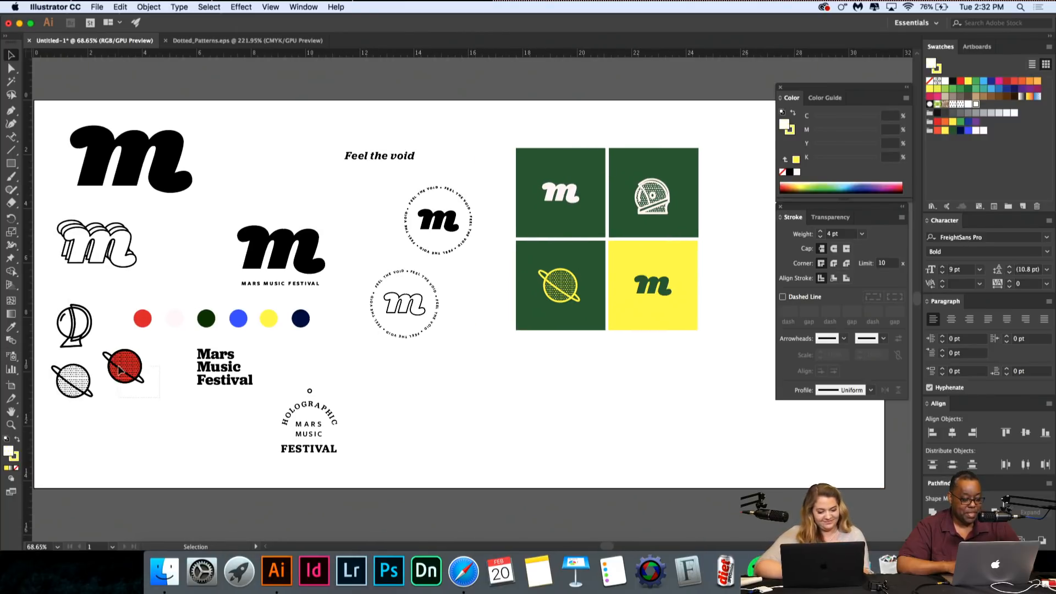
pyautogui.press('Delete')
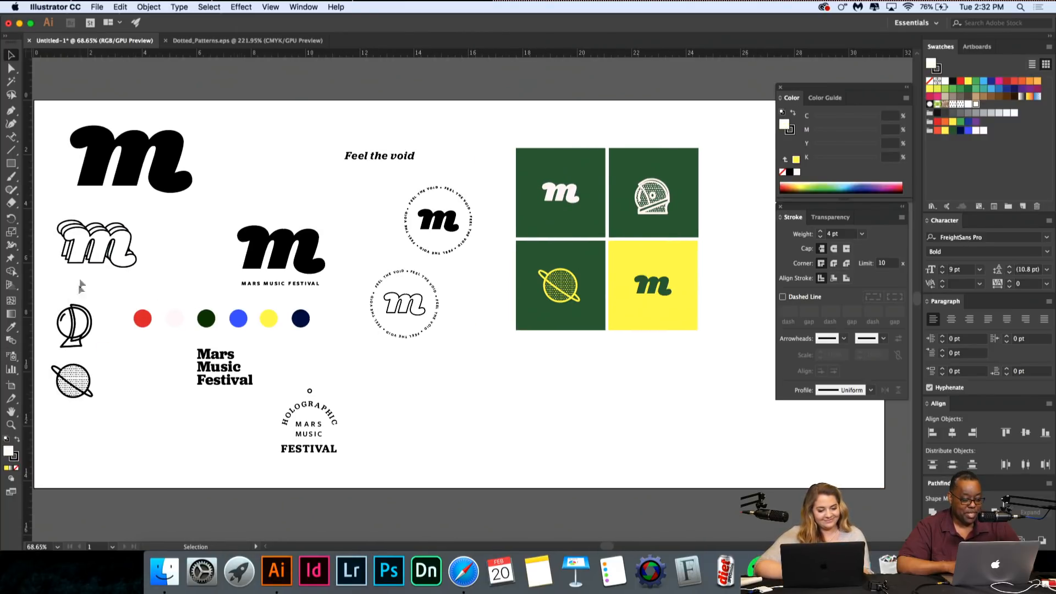
pyautogui.click(53, 345)
pyautogui.press('Delete')
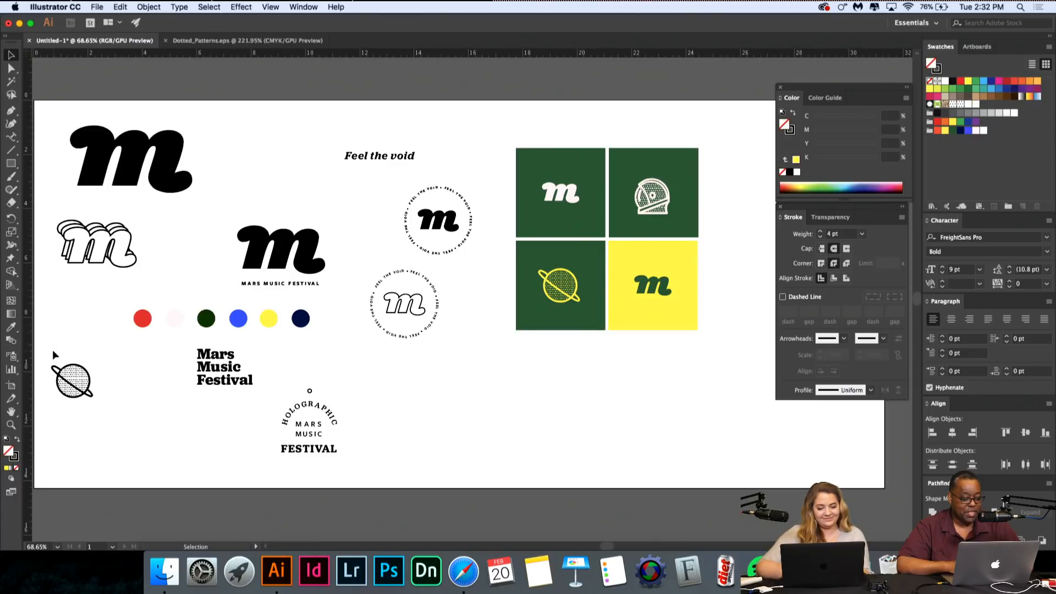
pyautogui.click(253, 42)
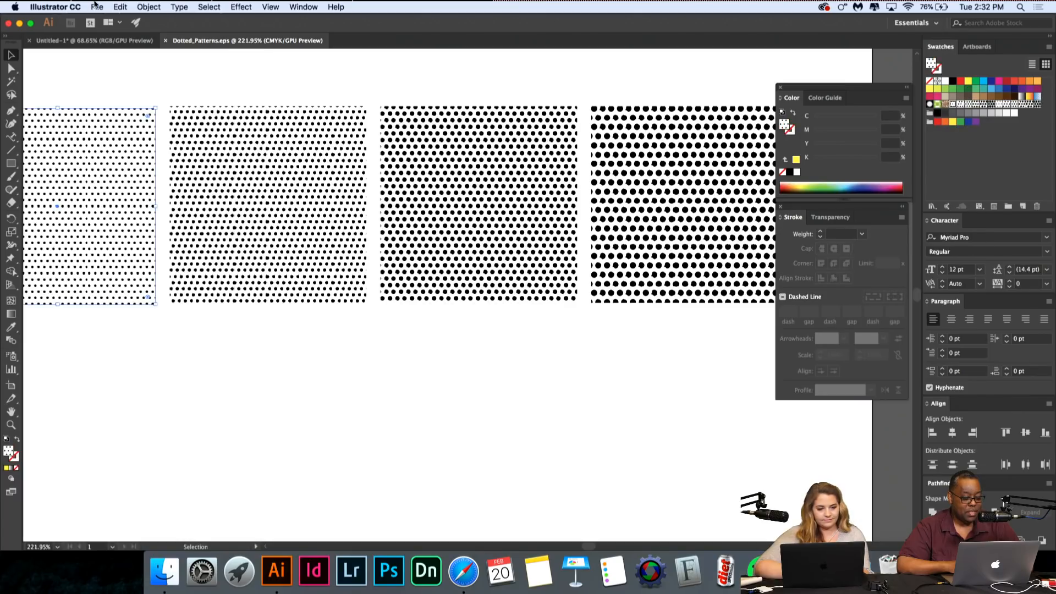
pyautogui.click(96, 5)
pyautogui.click(38, 65)
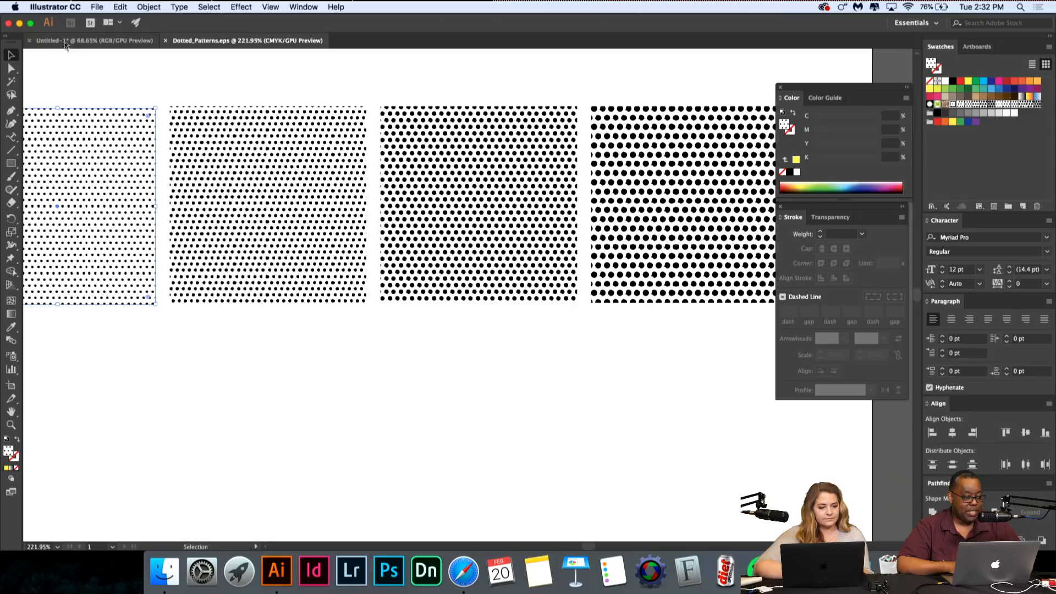
pyautogui.click(66, 43)
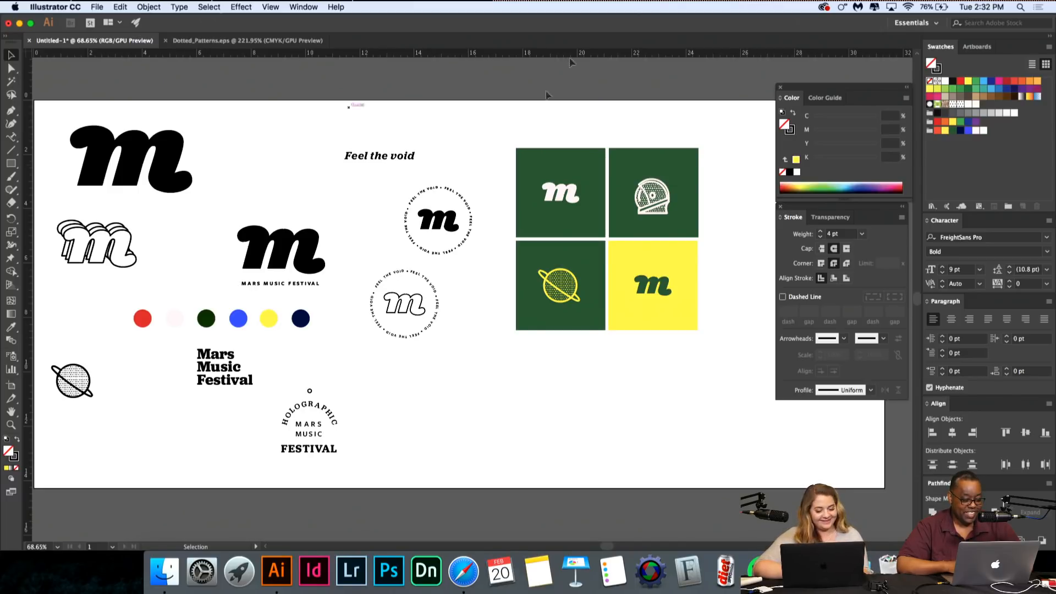
pyautogui.click(584, 286)
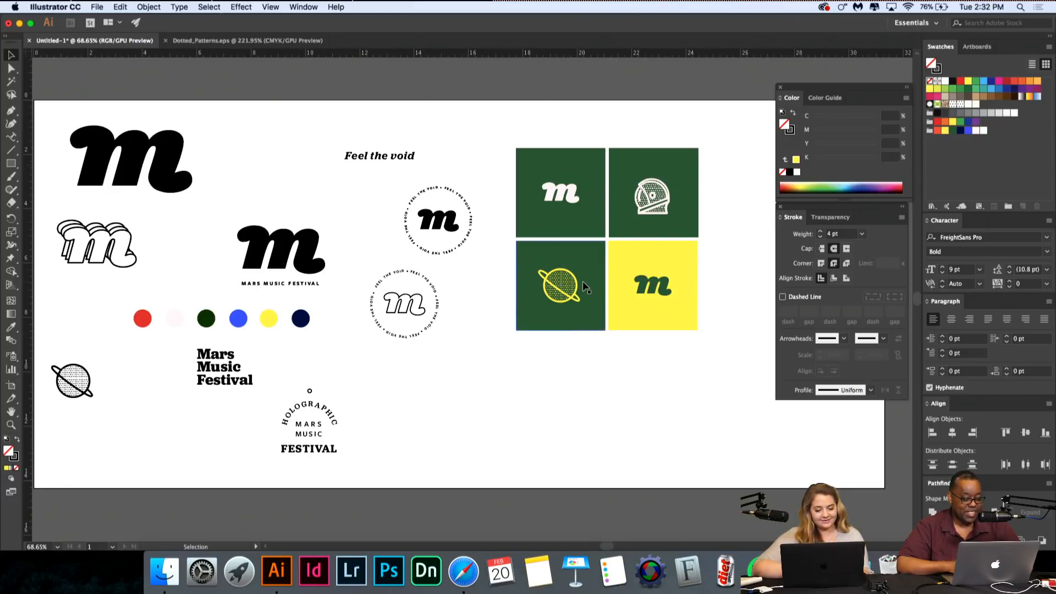
pyautogui.click(629, 455)
# Step: Recolor the m on the green square with the yellow sampled from the yellow square, and deselect it
pyautogui.scroll(-3, 629, 455)
pyautogui.hscroll(1, 629, 455)
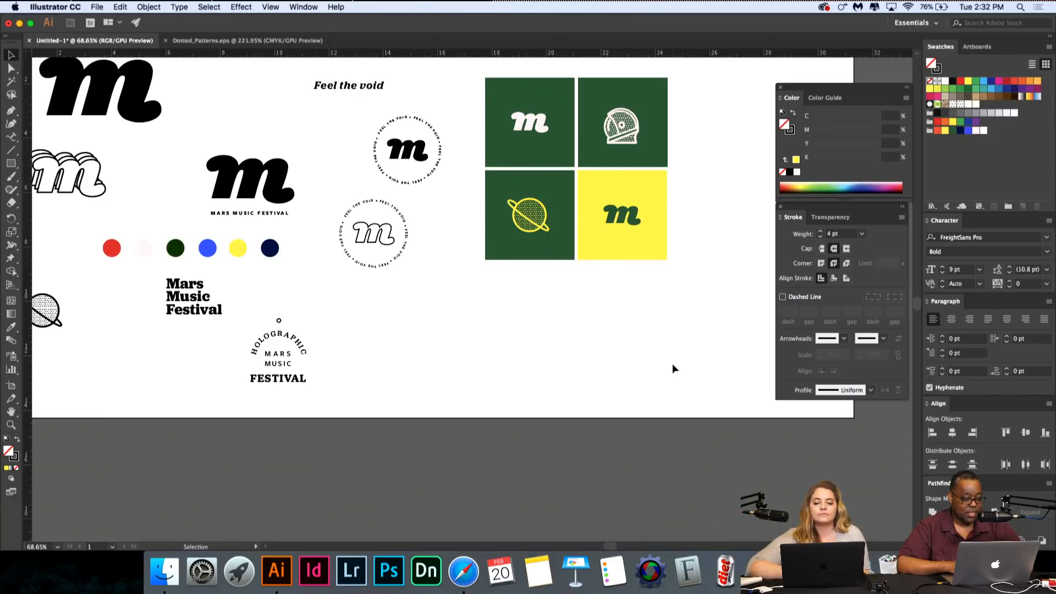
pyautogui.click(543, 130)
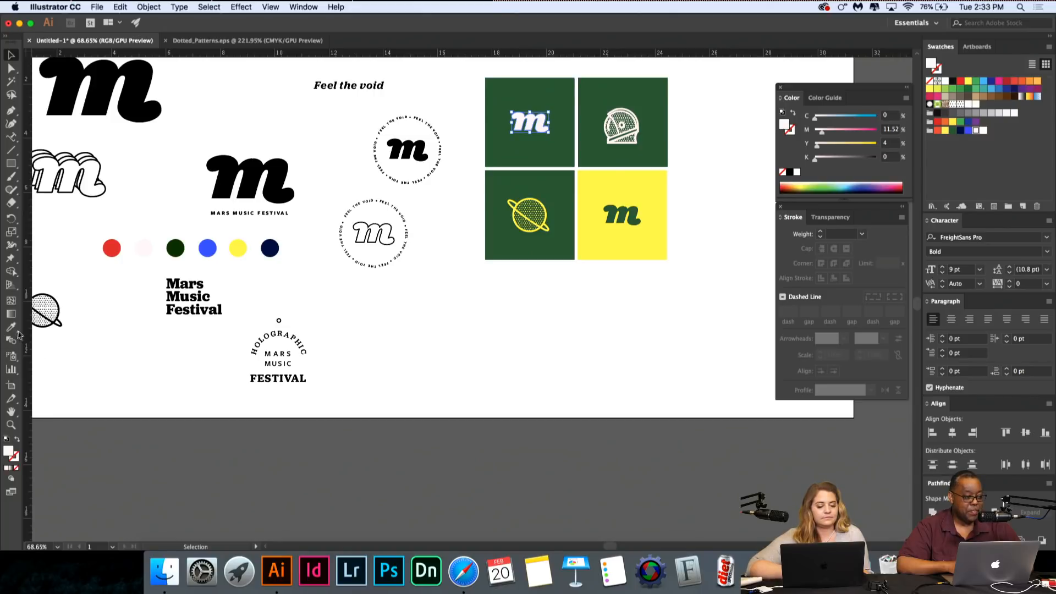
pyautogui.click(11, 328)
pyautogui.click(602, 199)
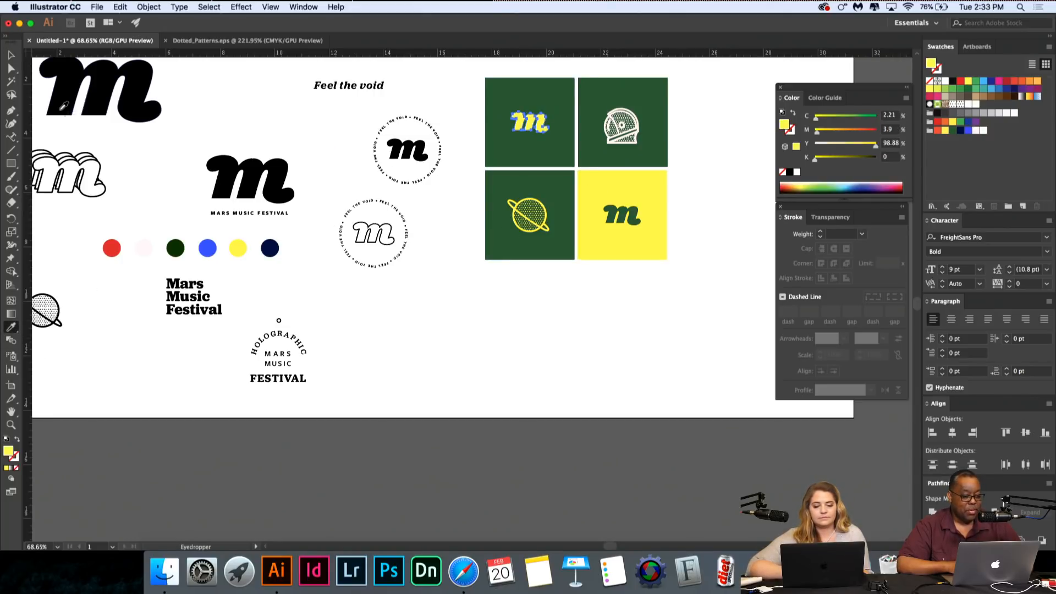
pyautogui.click(11, 55)
pyautogui.click(375, 308)
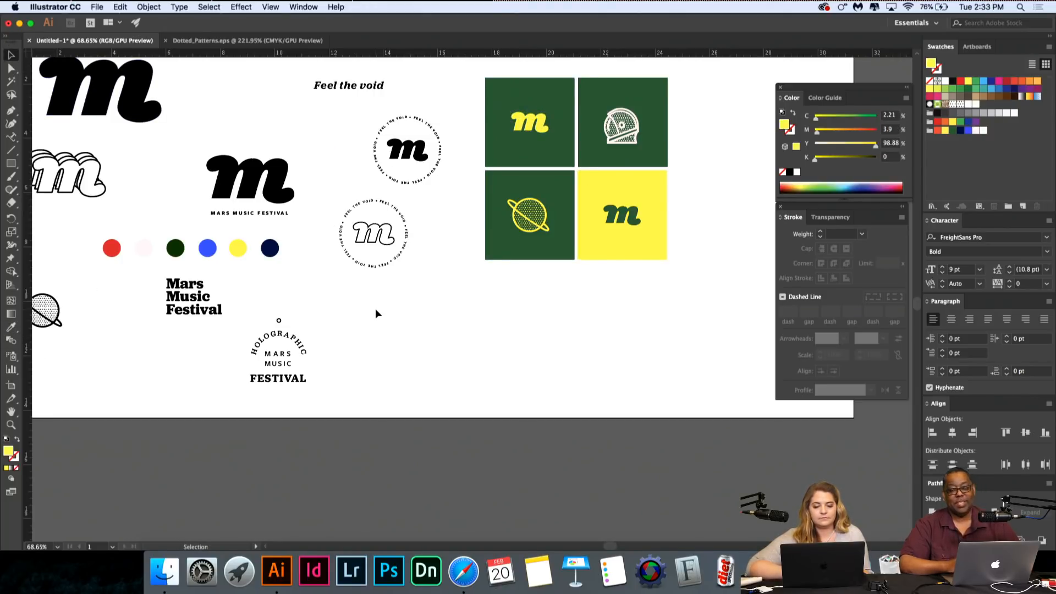
pyautogui.hscroll(3, 375, 308)
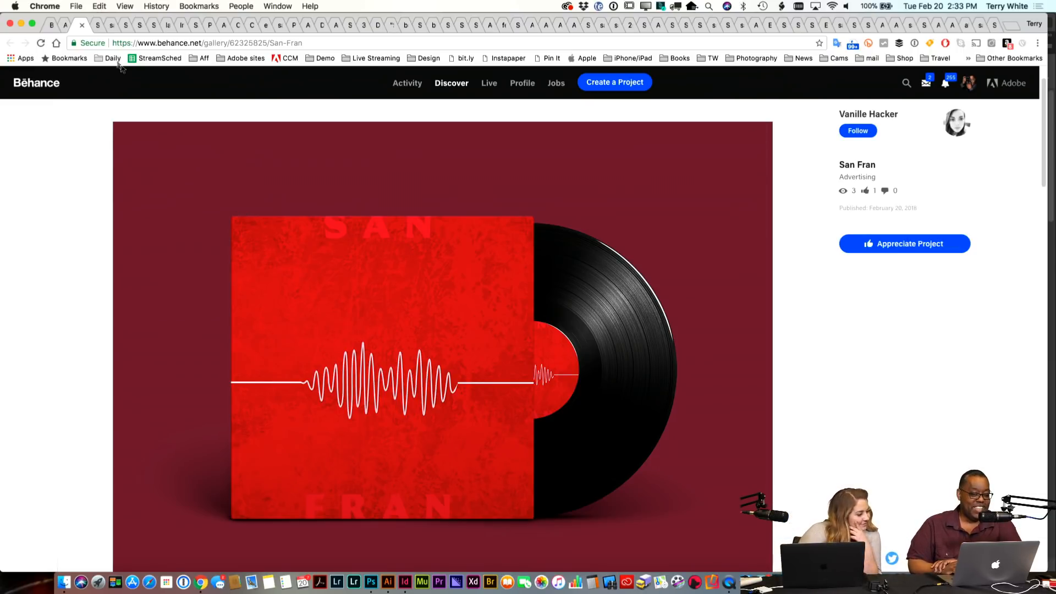
# Step: Check the contest responses spreadsheet, then view the first San Fran submissions from the red waveform cover to the repeated San-Fran-mockup.jpg
pyautogui.click(65, 26)
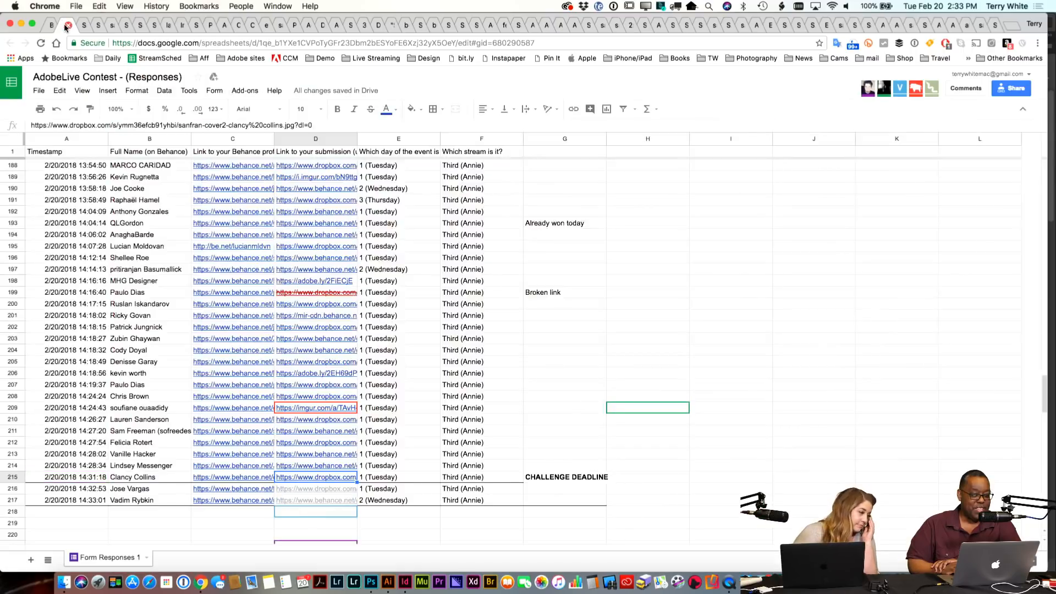
pyautogui.click(79, 27)
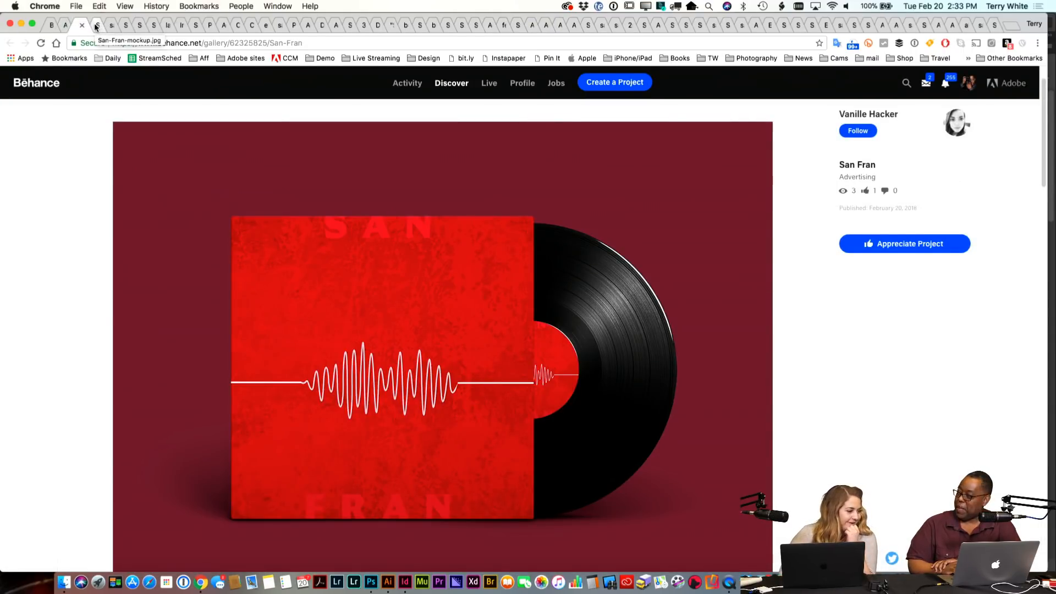
pyautogui.click(96, 27)
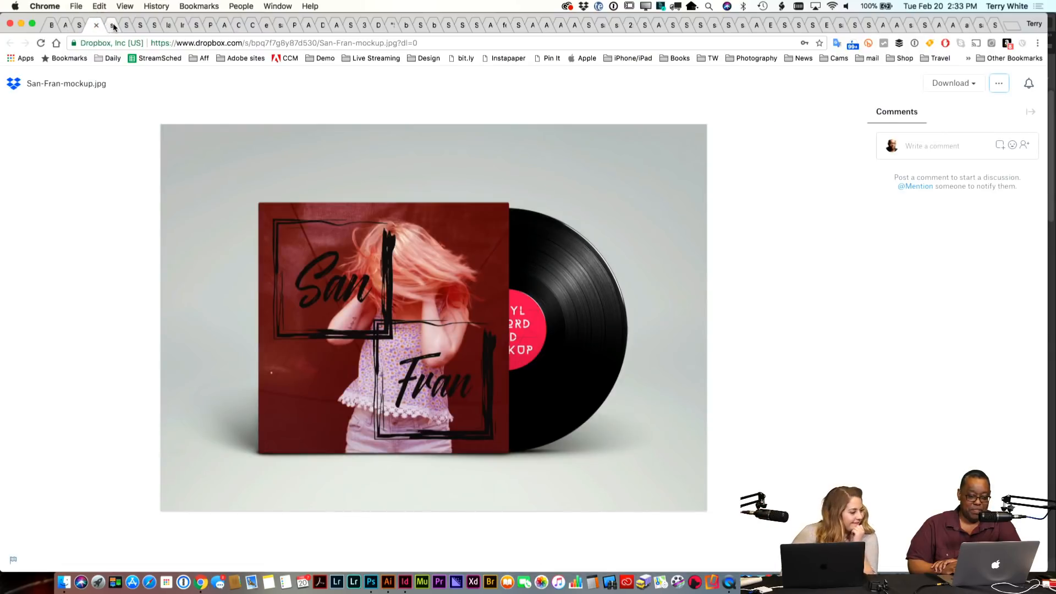
pyautogui.click(113, 26)
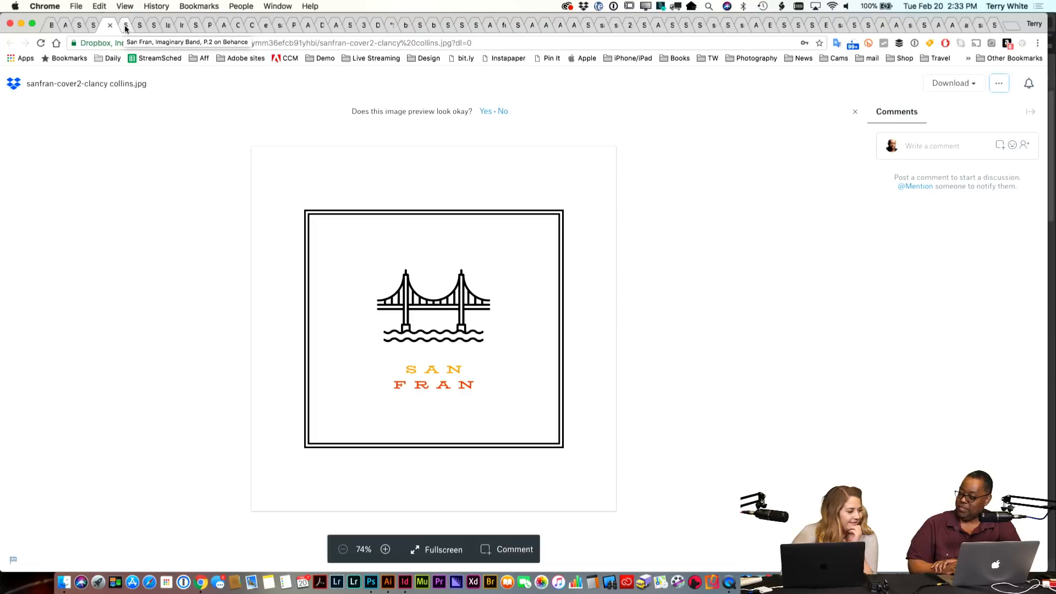
pyautogui.click(126, 27)
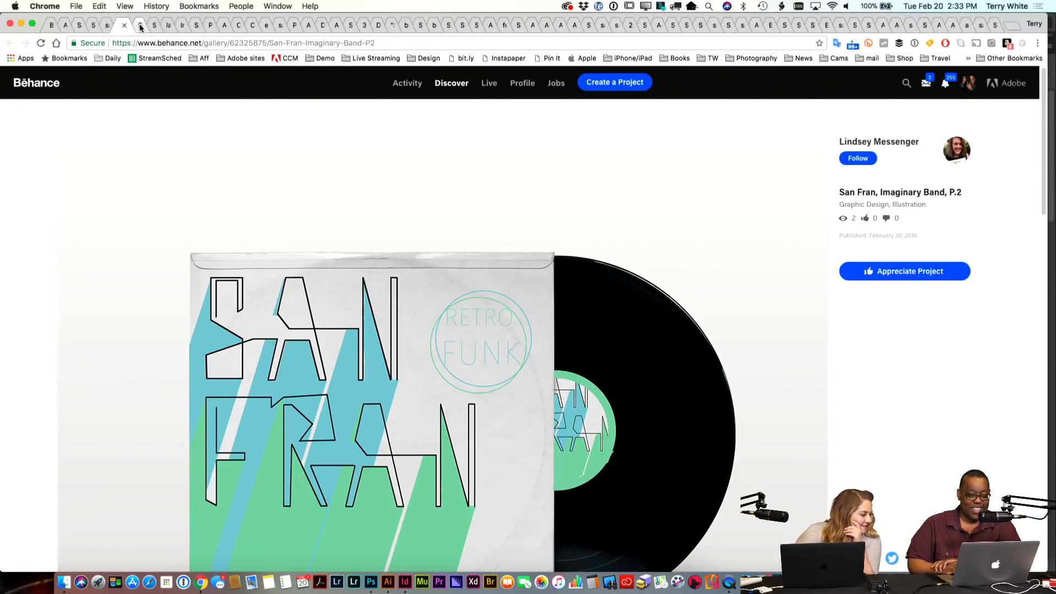
pyautogui.click(140, 27)
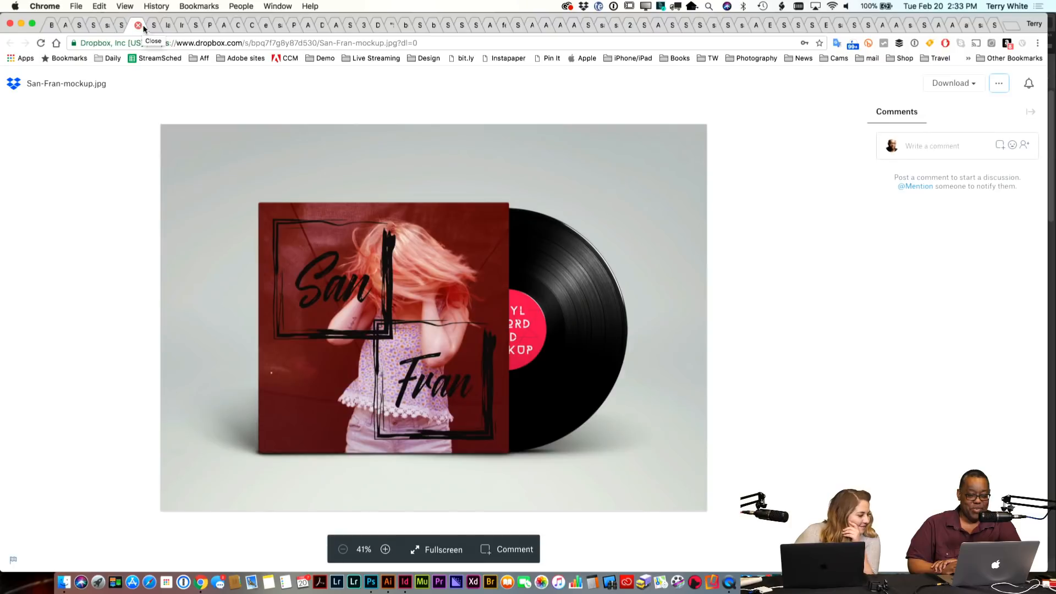
# Step: Close the duplicate San-Fran-mockup.jpg page beside the red waveform cover
pyautogui.click(79, 26)
pyautogui.click(95, 27)
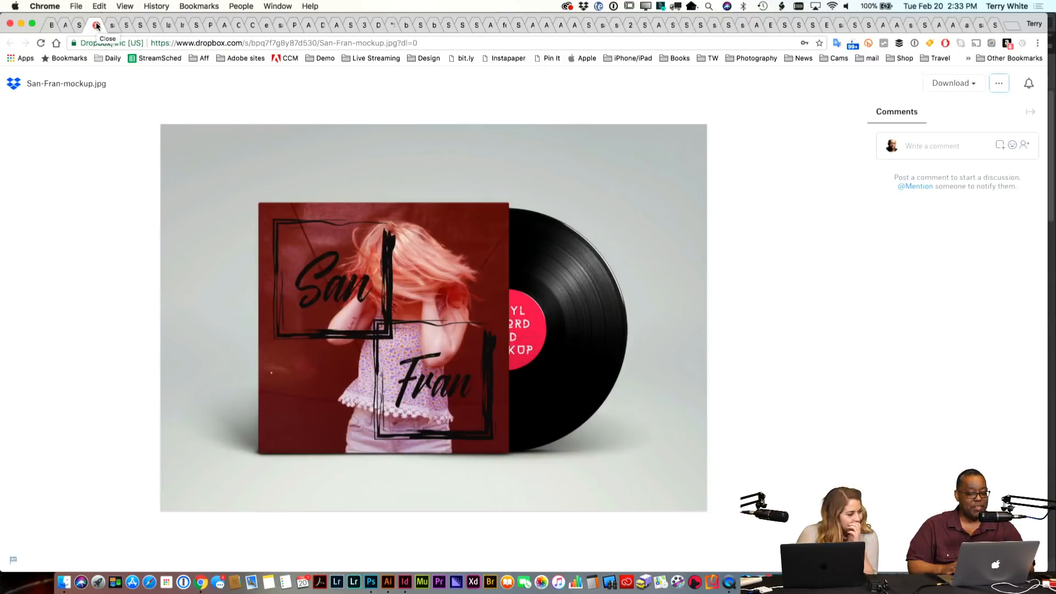
pyautogui.click(96, 25)
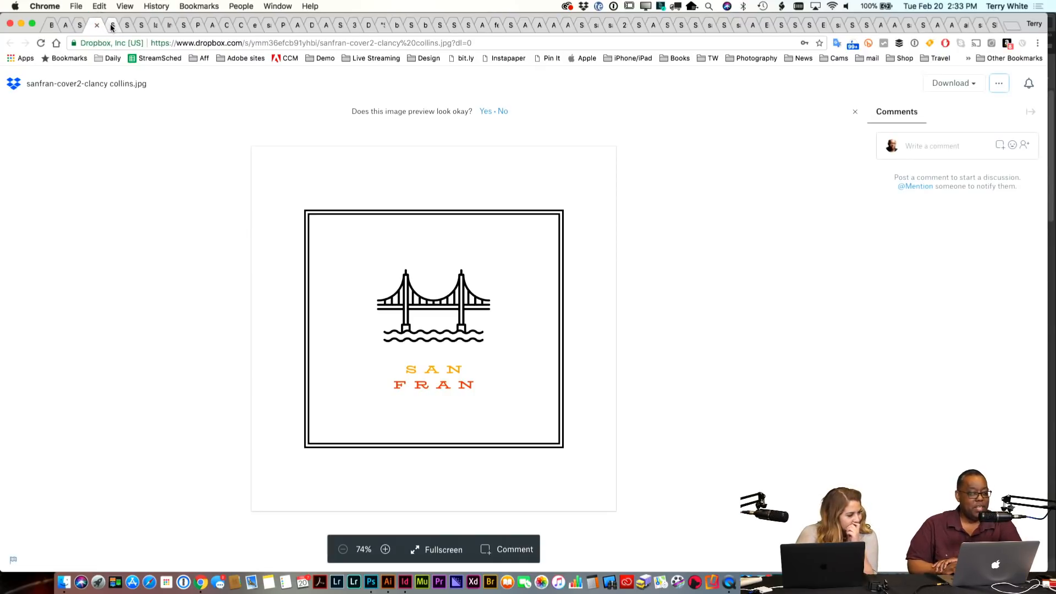
# Step: Review the submissions from the Retro Funk cover through the Music of Nature cover, returning to the Makin' Your Bacon cover
pyautogui.click(111, 27)
pyautogui.click(127, 27)
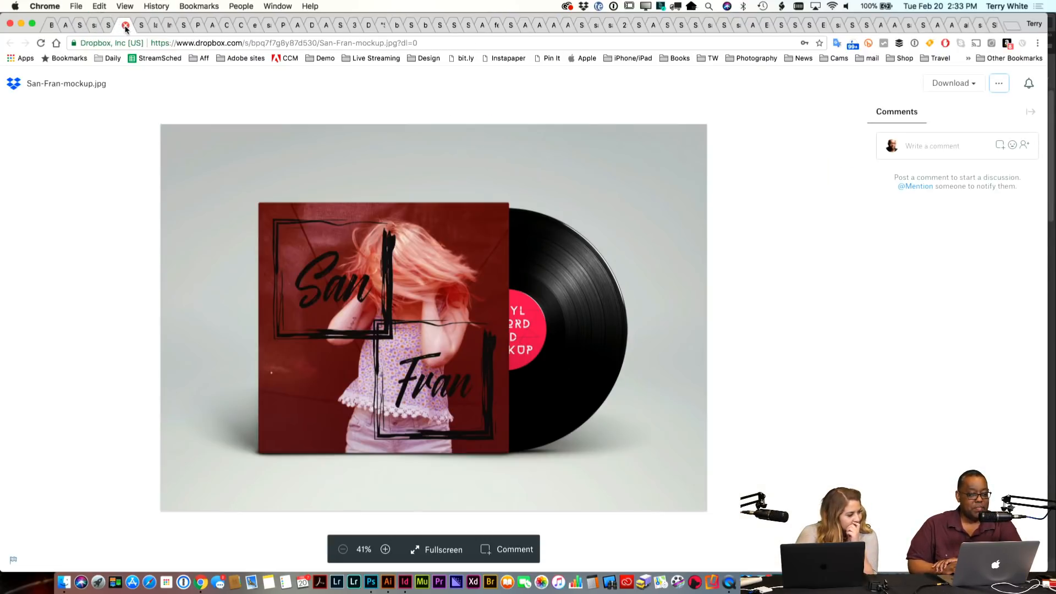
pyautogui.click(142, 26)
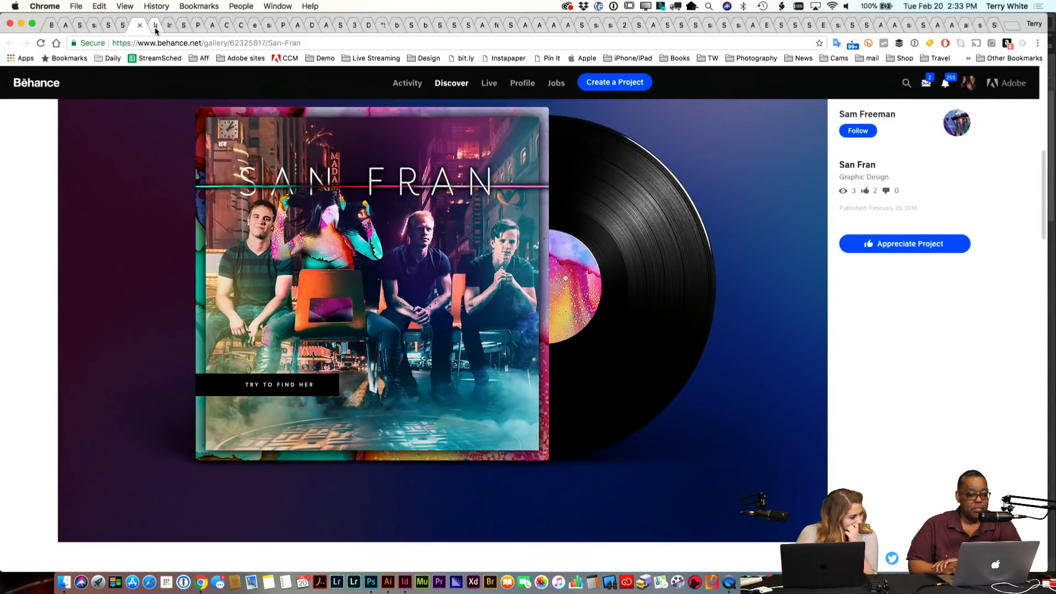
pyautogui.click(156, 28)
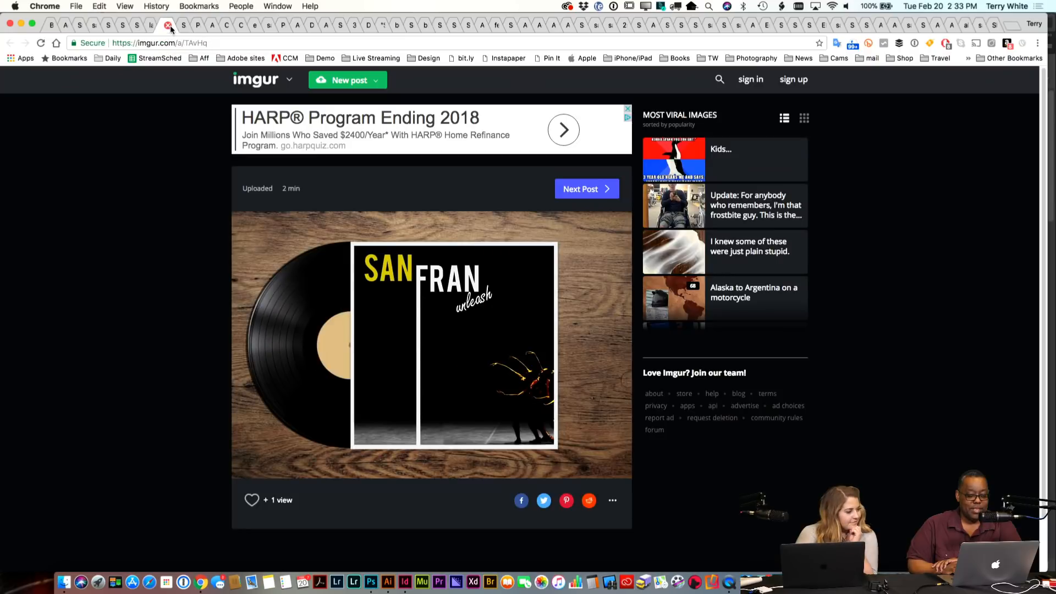
pyautogui.click(170, 28)
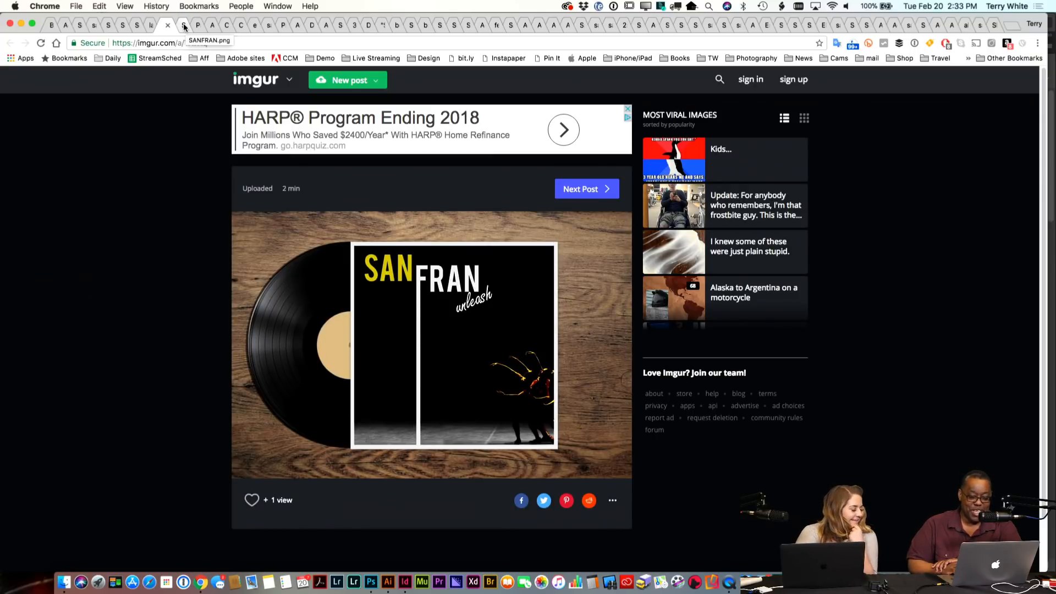
pyautogui.click(184, 27)
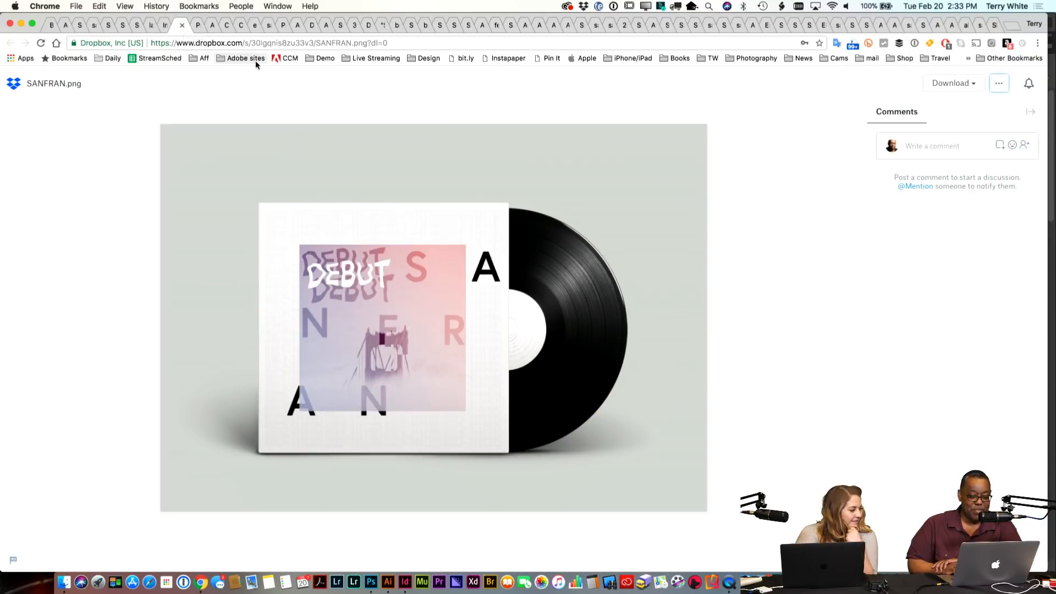
pyautogui.click(198, 26)
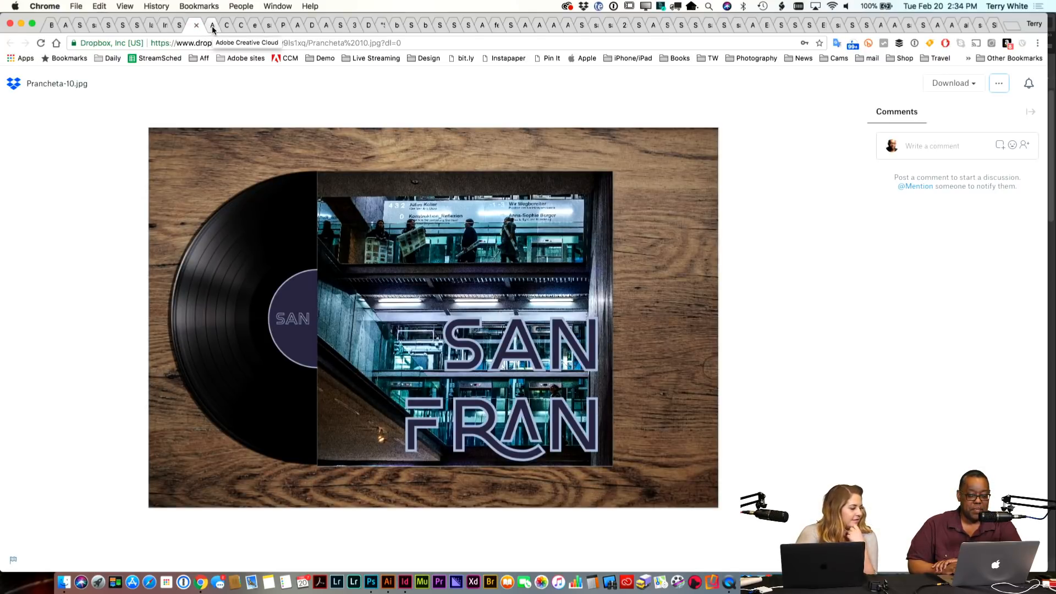
pyautogui.click(213, 28)
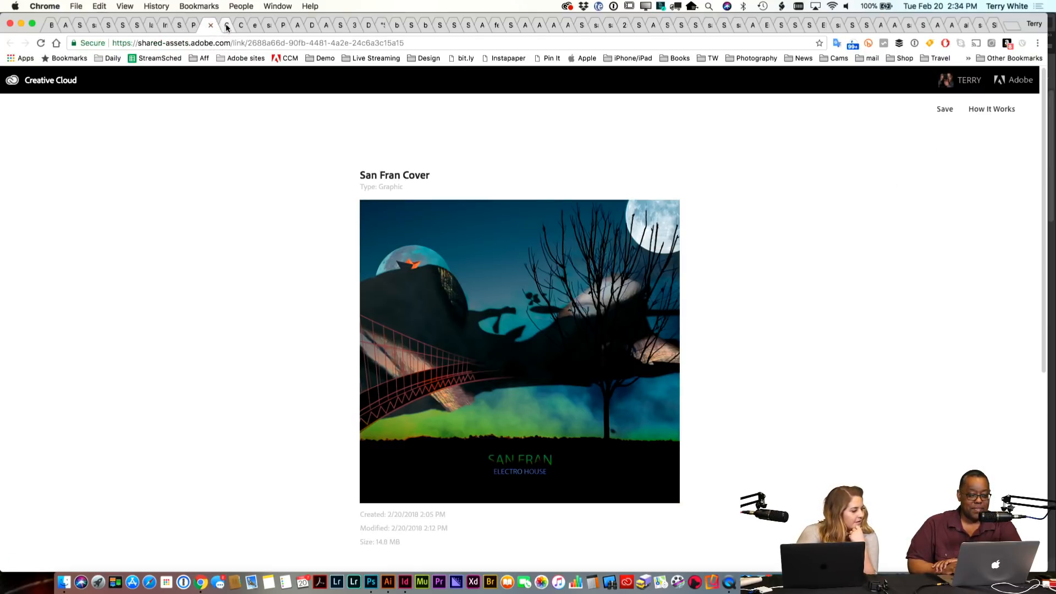
pyautogui.click(227, 26)
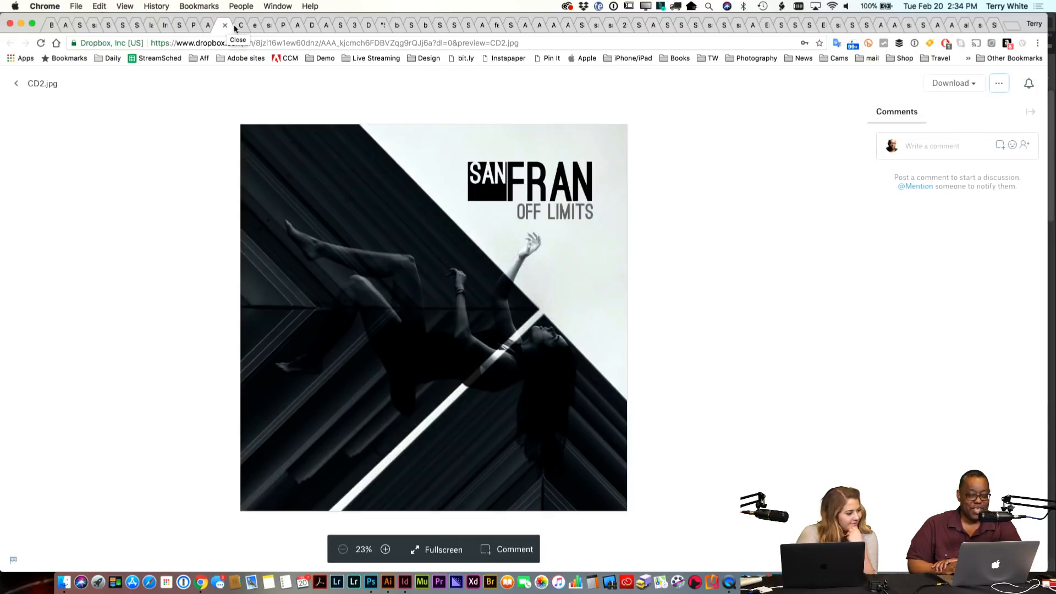
pyautogui.click(240, 28)
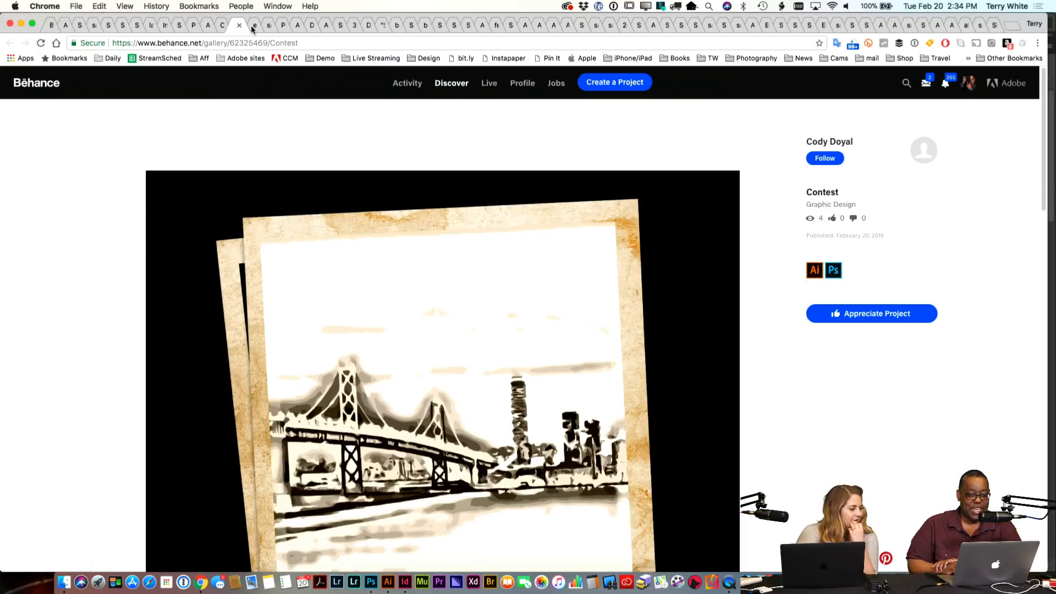
pyautogui.click(261, 28)
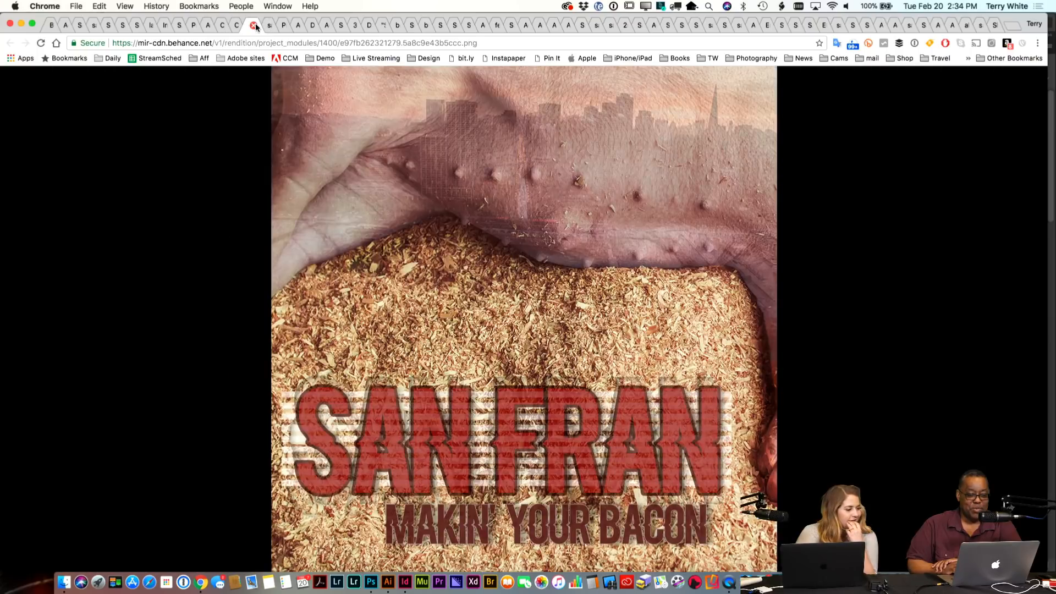
pyautogui.click(272, 29)
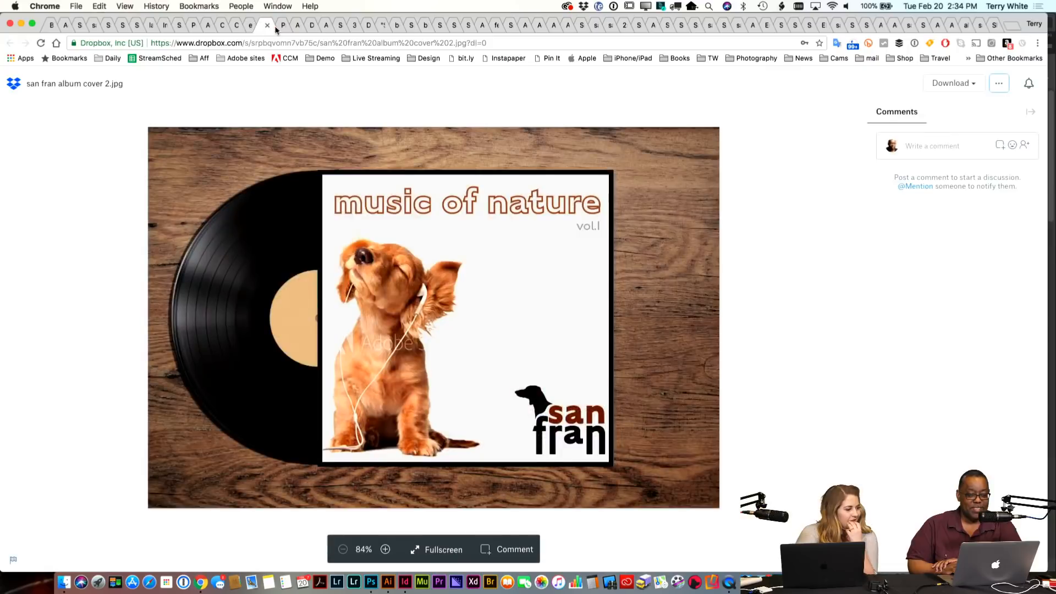
pyautogui.click(249, 28)
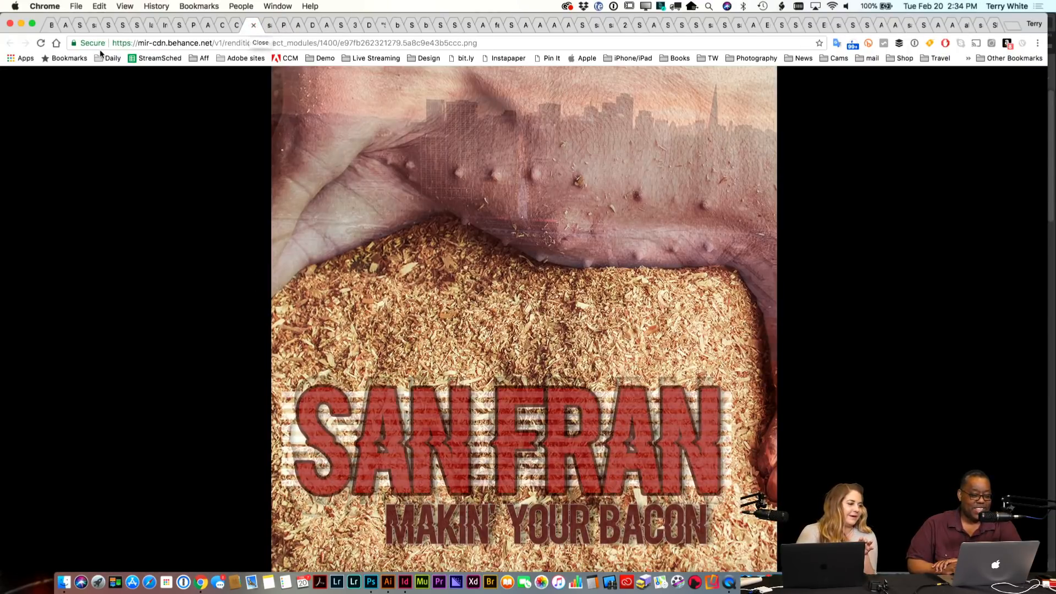
# Step: Go through the submissions a second time, from the red waveform cover to the Electro House cover, to compare the candidates
pyautogui.click(77, 28)
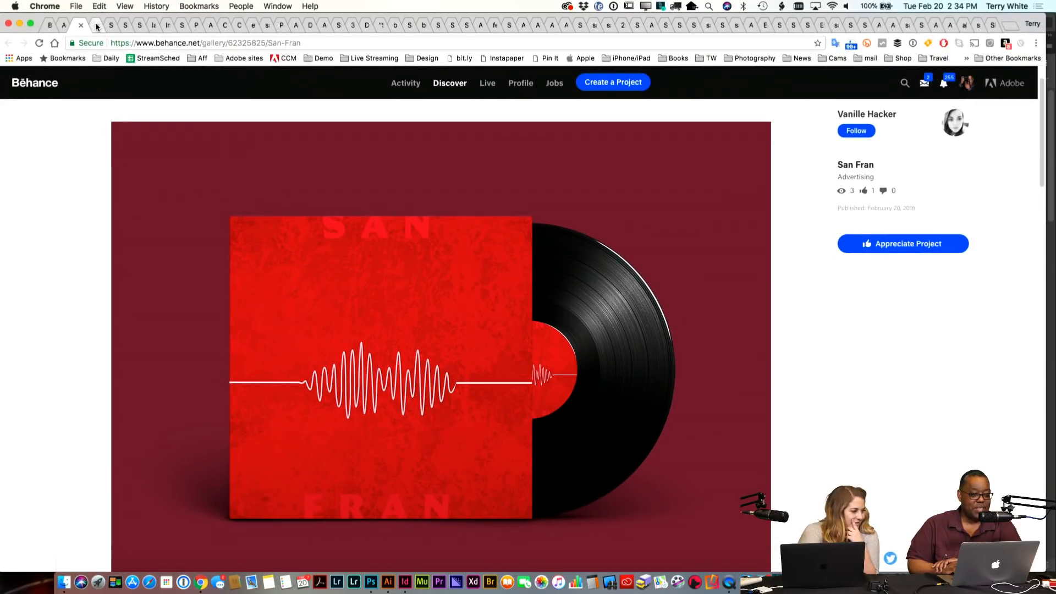
pyautogui.click(95, 26)
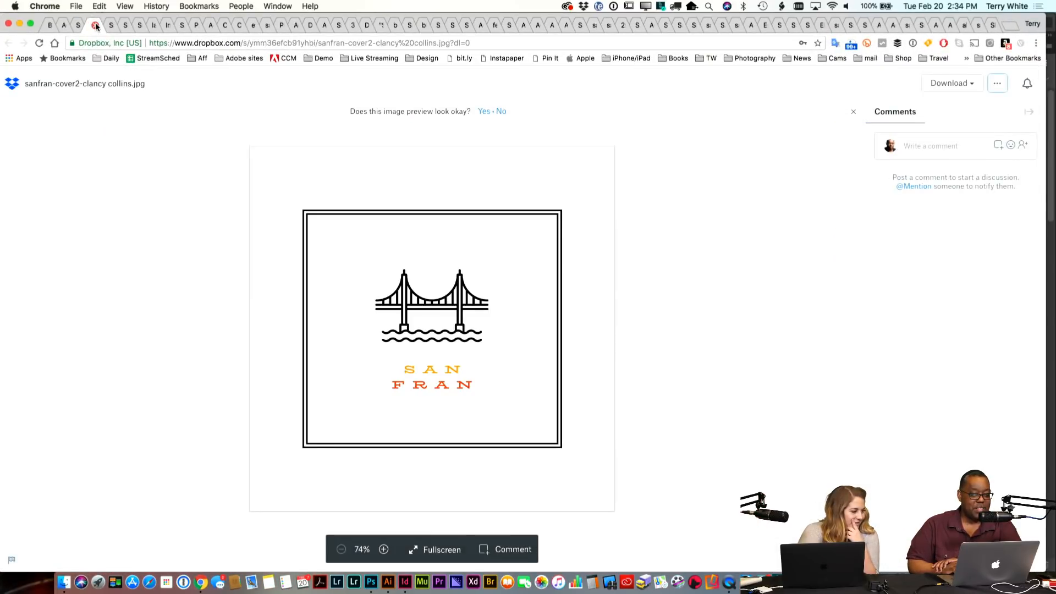
pyautogui.click(111, 26)
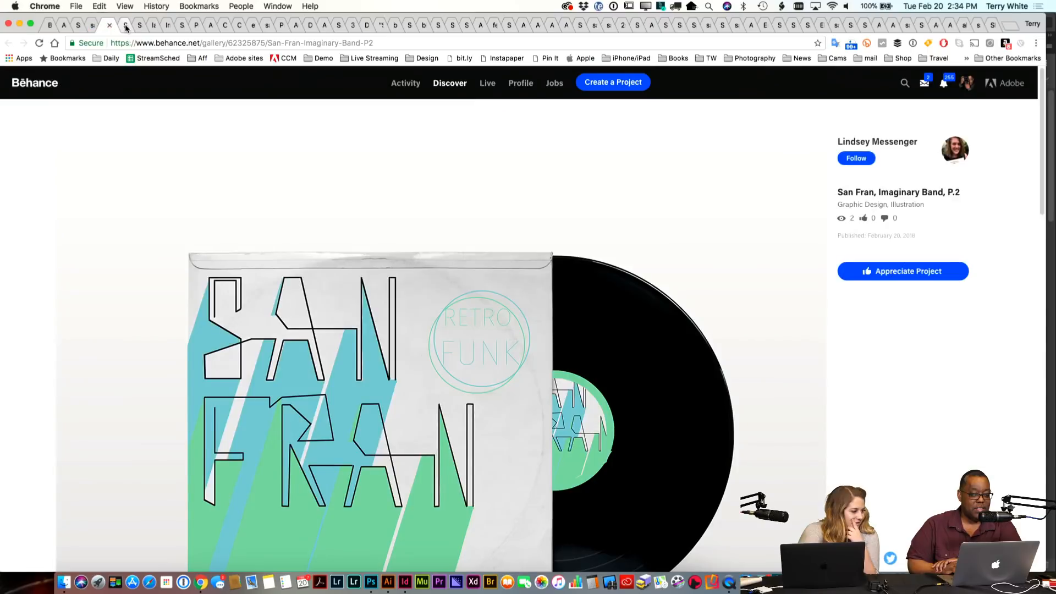
pyautogui.click(124, 27)
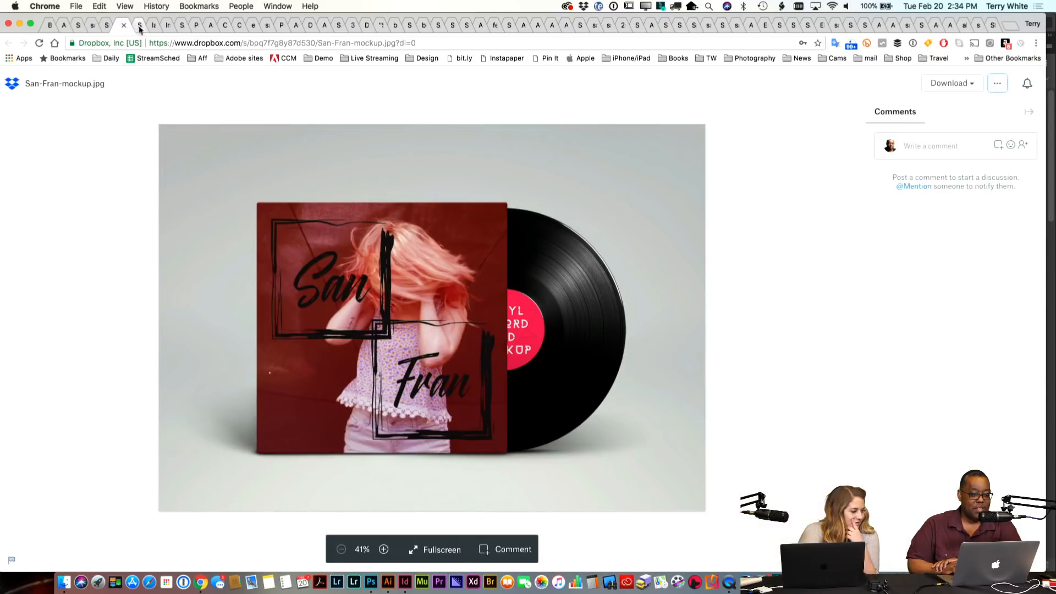
pyautogui.click(140, 26)
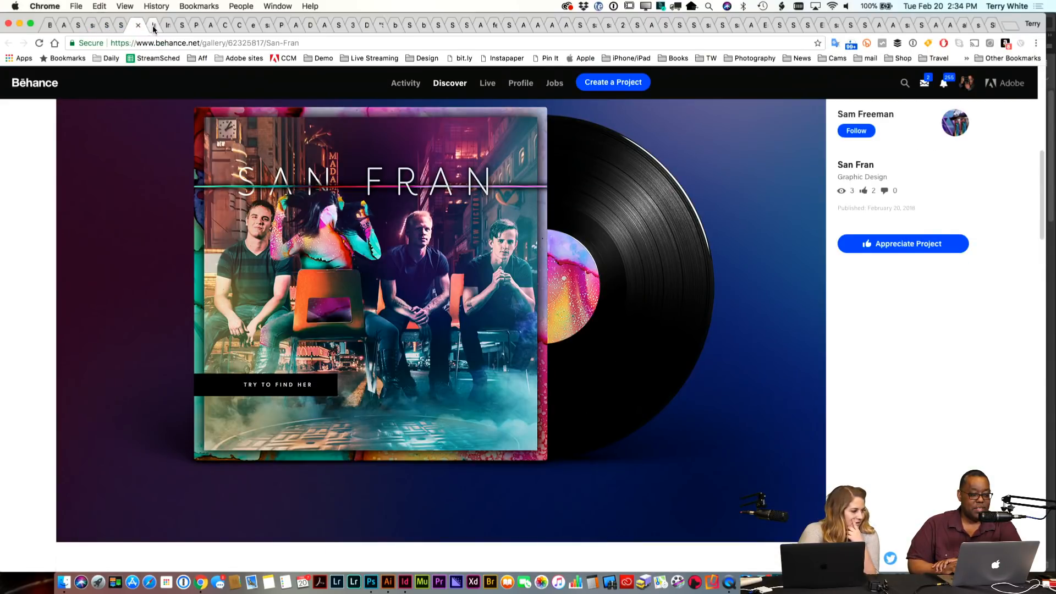
pyautogui.click(154, 26)
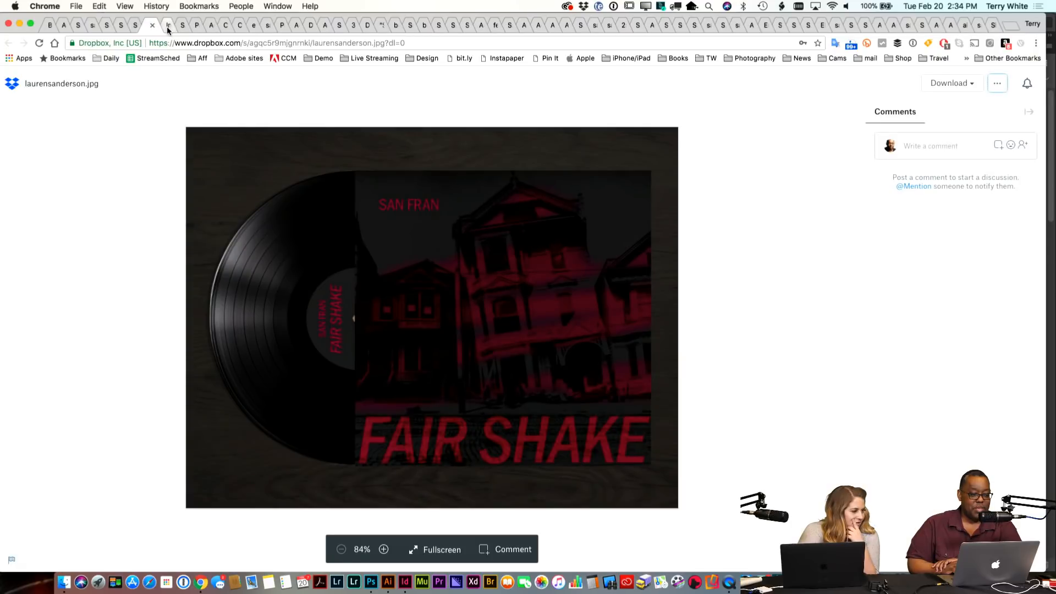
pyautogui.click(167, 27)
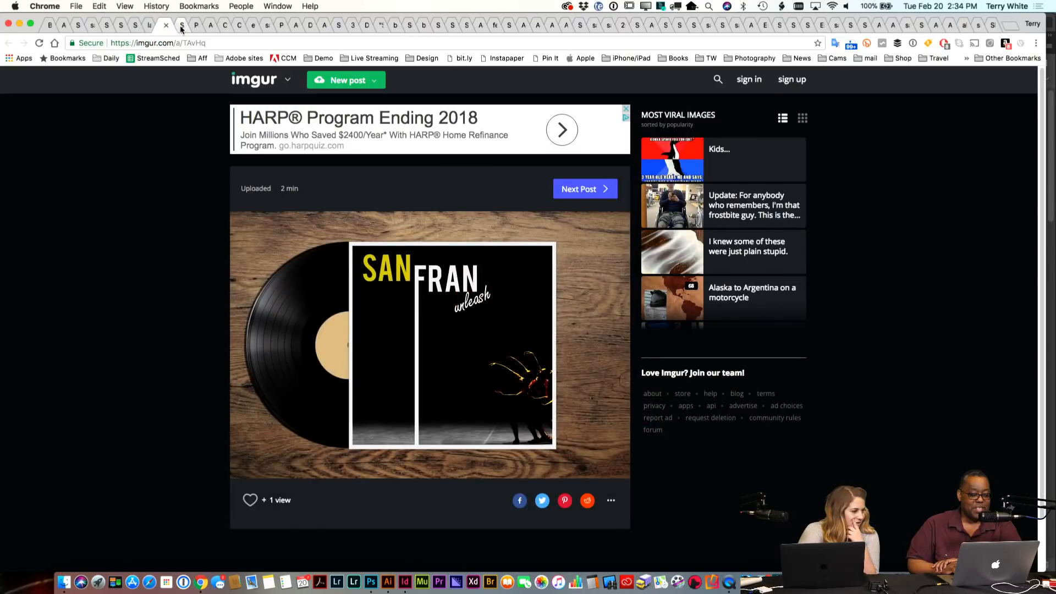
pyautogui.click(181, 27)
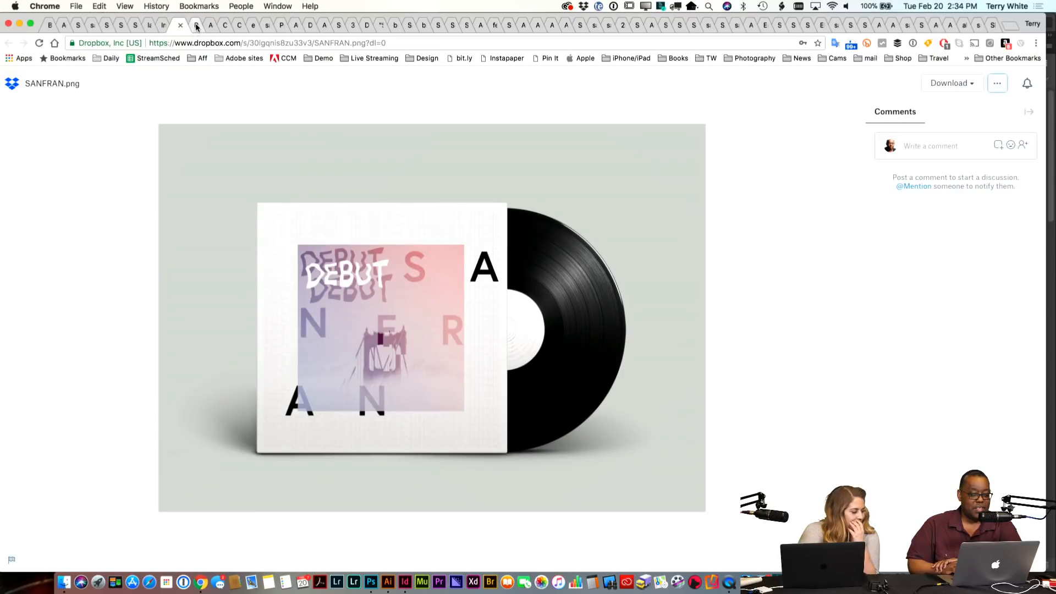
pyautogui.click(197, 25)
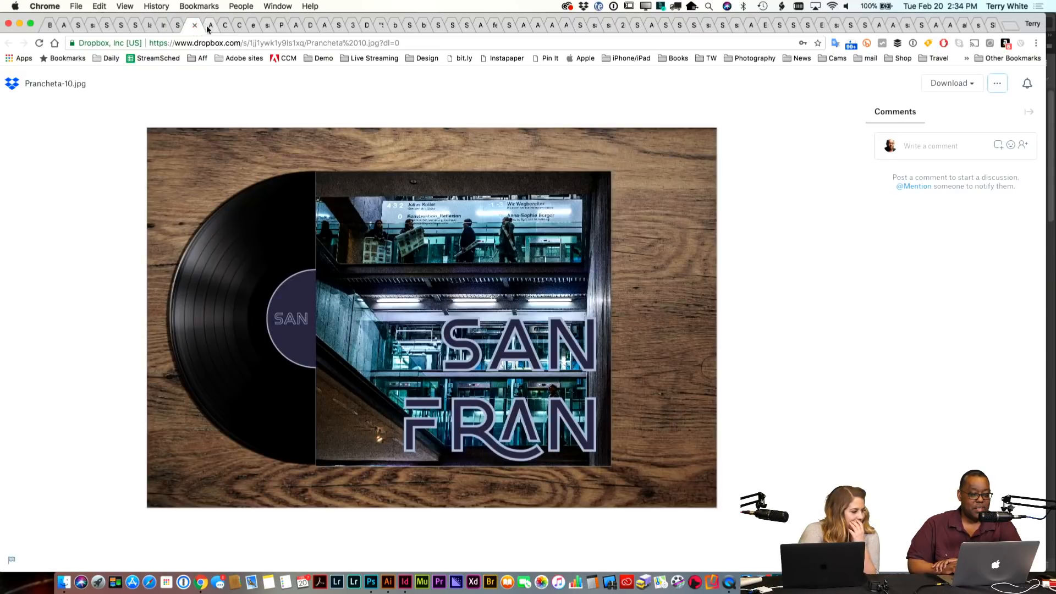
pyautogui.click(210, 28)
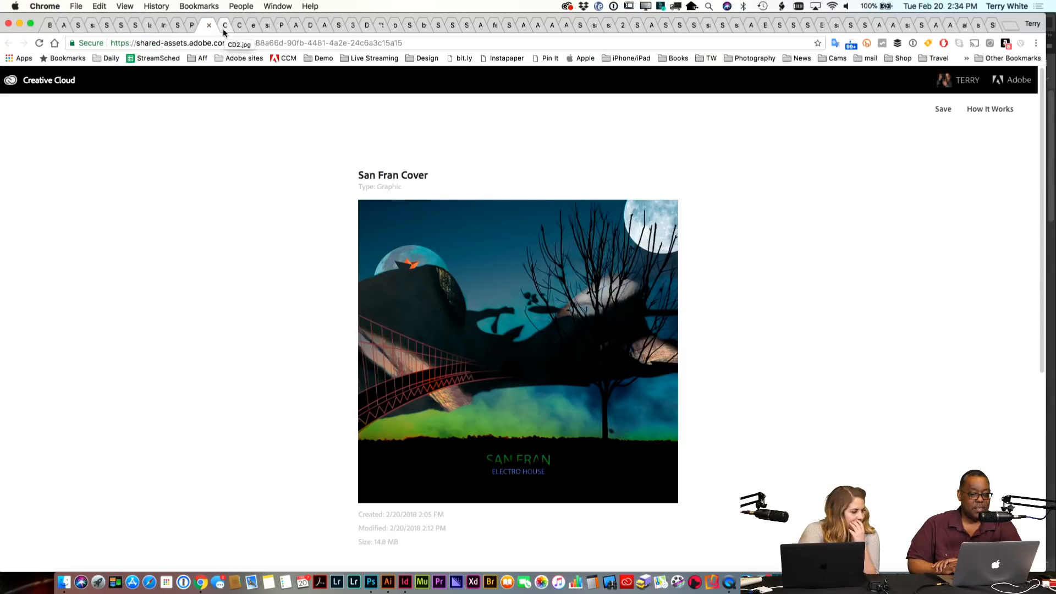
# Step: Separate the Off Limits cover, CD2.jpg, into its own browser window and return to the remaining submissions
pyautogui.click(226, 29)
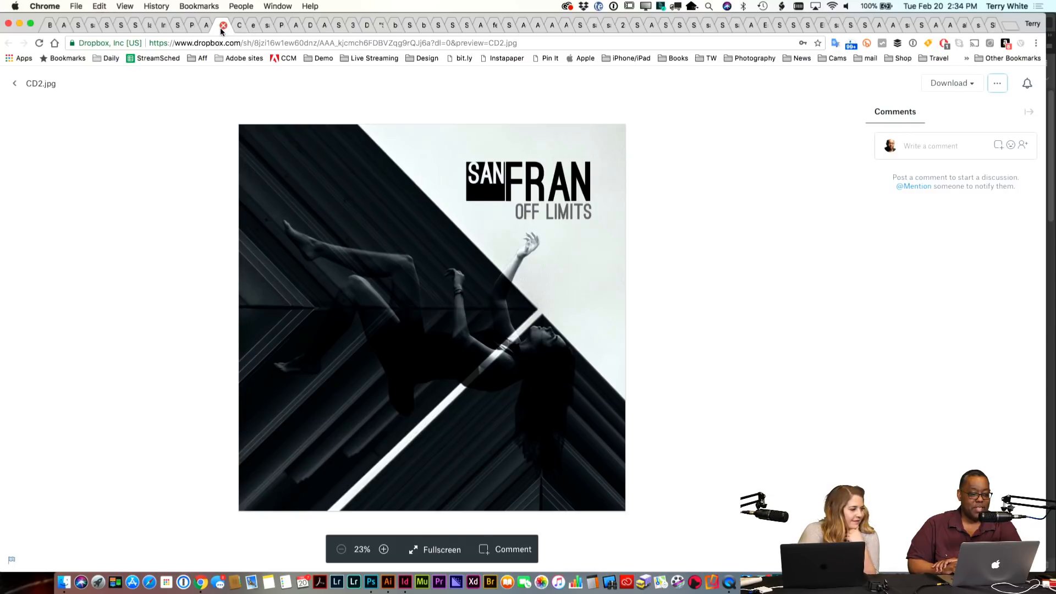
pyautogui.moveTo(226, 28); pyautogui.dragTo(171, 164)
pyautogui.click(226, 132)
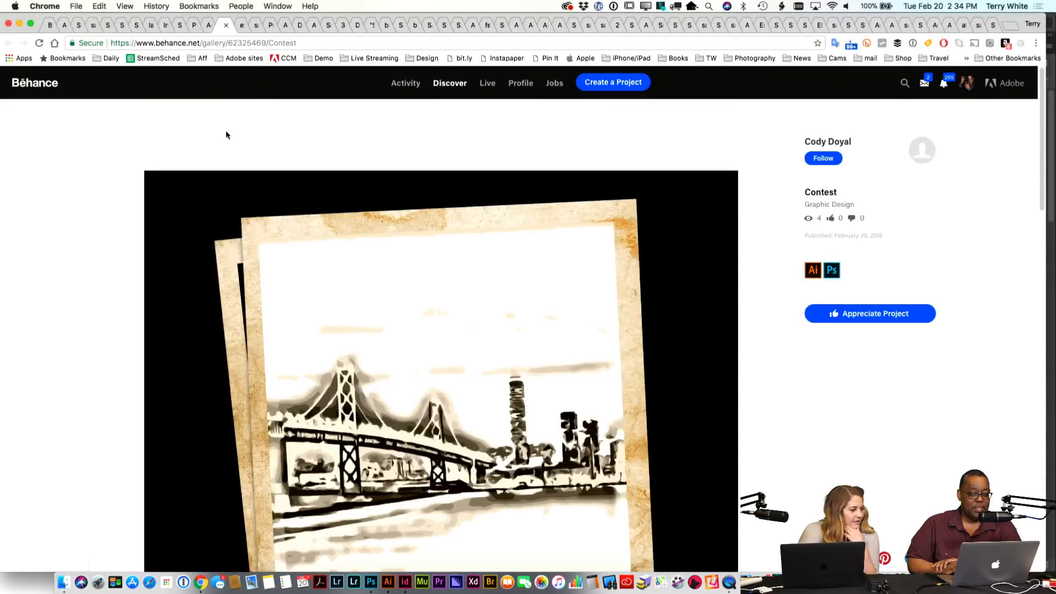
# Step: View the Makin' Your Bacon cover, then separate the Music of Nature cover, san fran album cover 2.jpg, into its own browser window
pyautogui.click(241, 28)
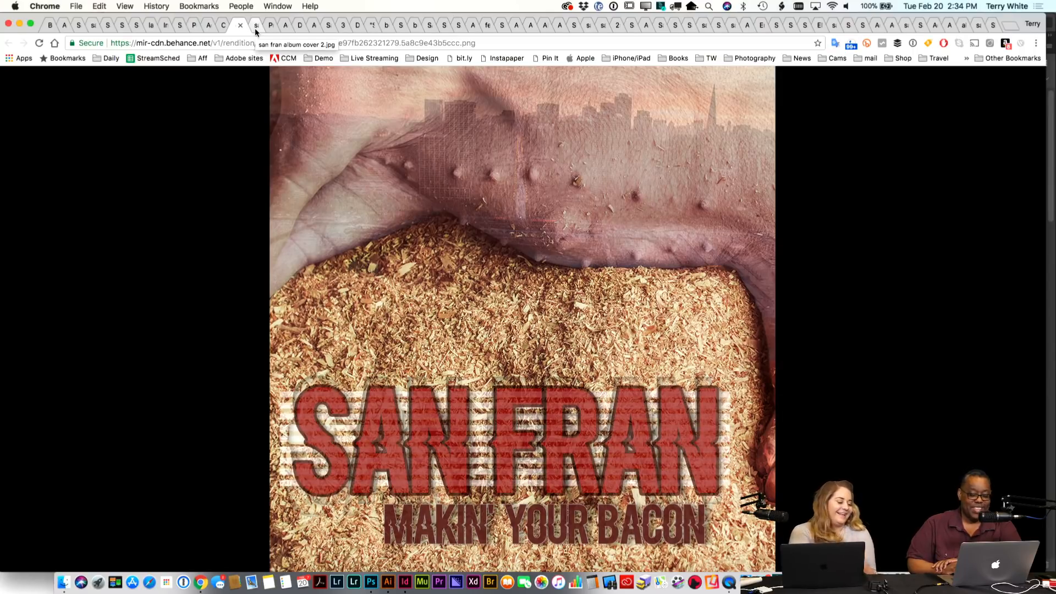
pyautogui.click(255, 28)
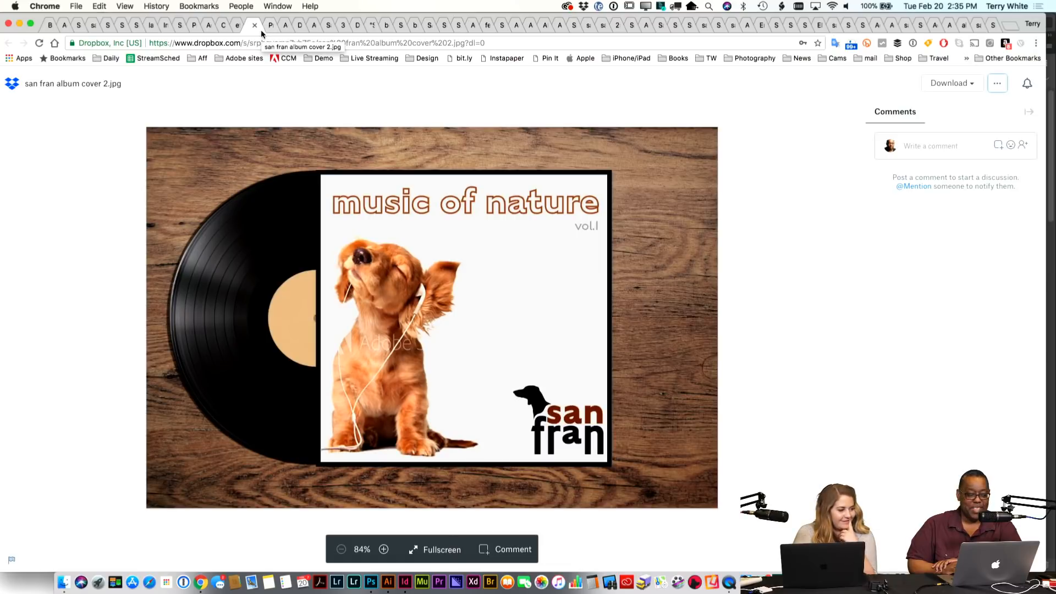
pyautogui.moveTo(251, 33); pyautogui.dragTo(243, 176)
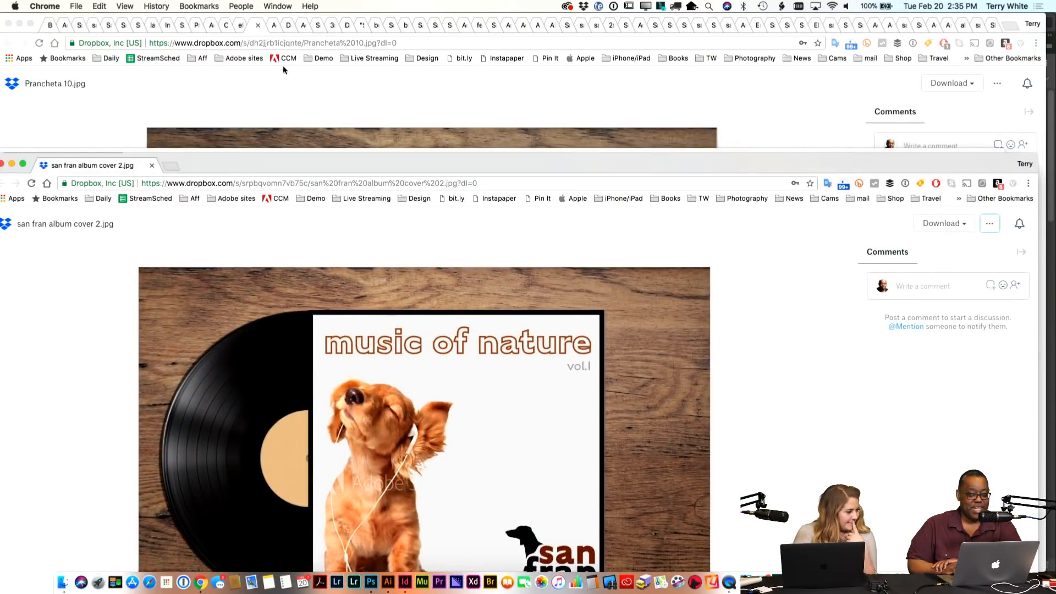
# Step: View the Alchemy Vol 1 cover, then separate the red and green concentric-circles cover into its own browser window
pyautogui.click(251, 30)
pyautogui.click(275, 27)
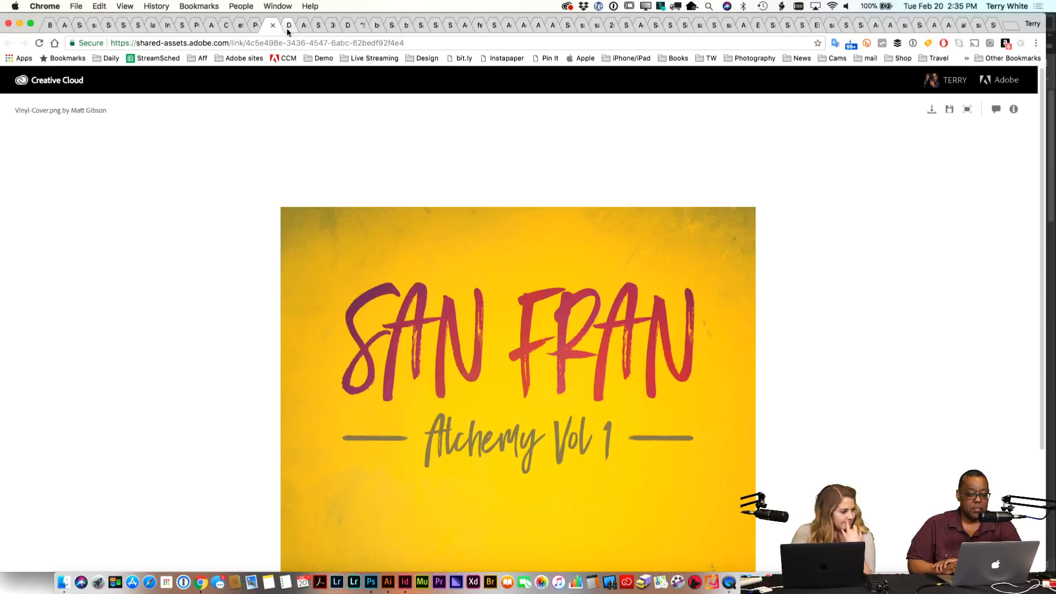
pyautogui.scroll(-3, 288, 78)
pyautogui.scroll(3, 289, 78)
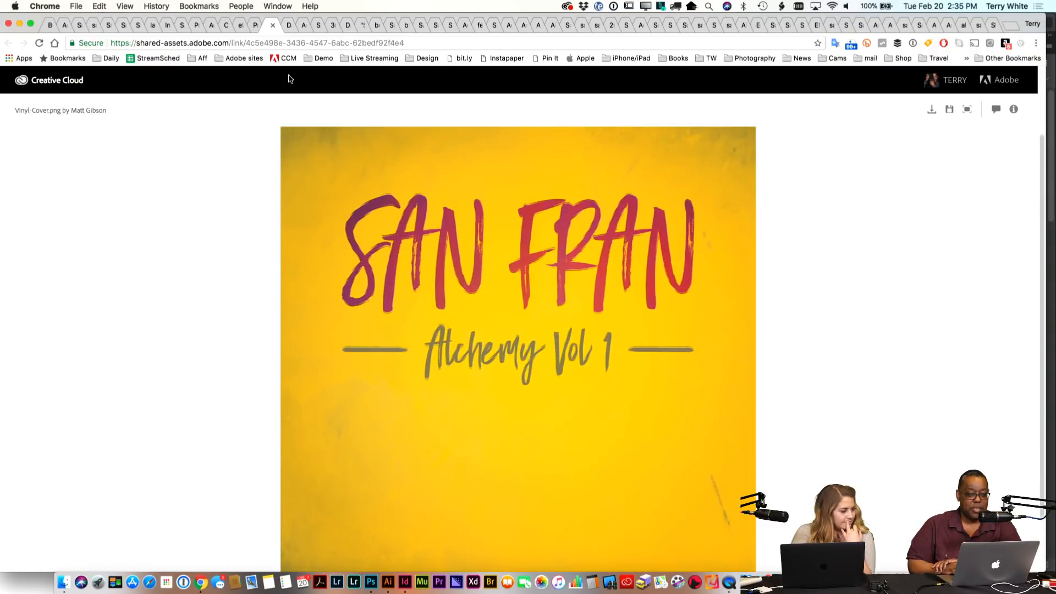
pyautogui.click(285, 30)
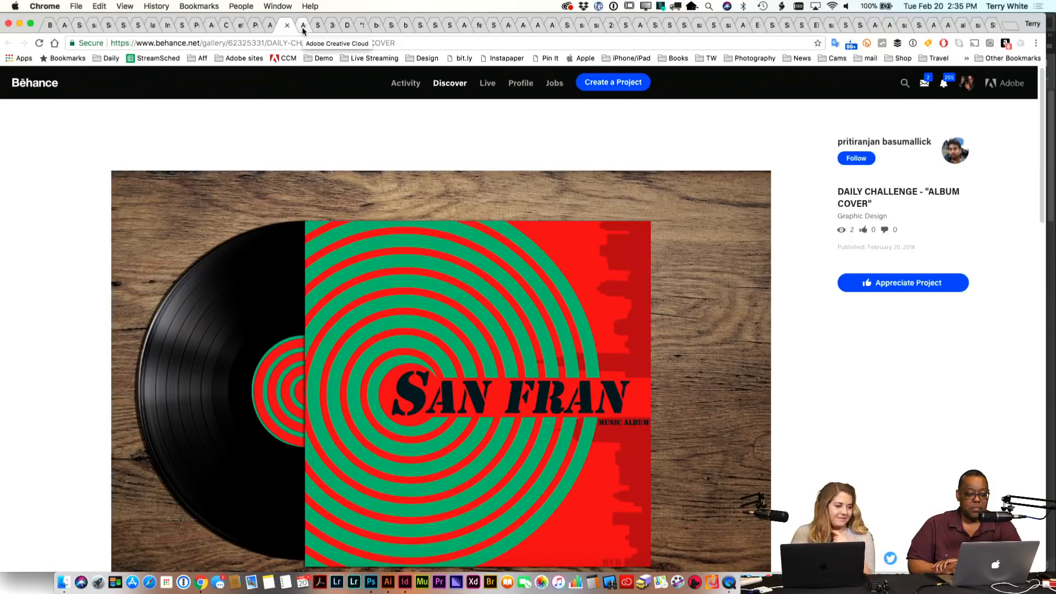
pyautogui.moveTo(282, 33); pyautogui.dragTo(273, 171)
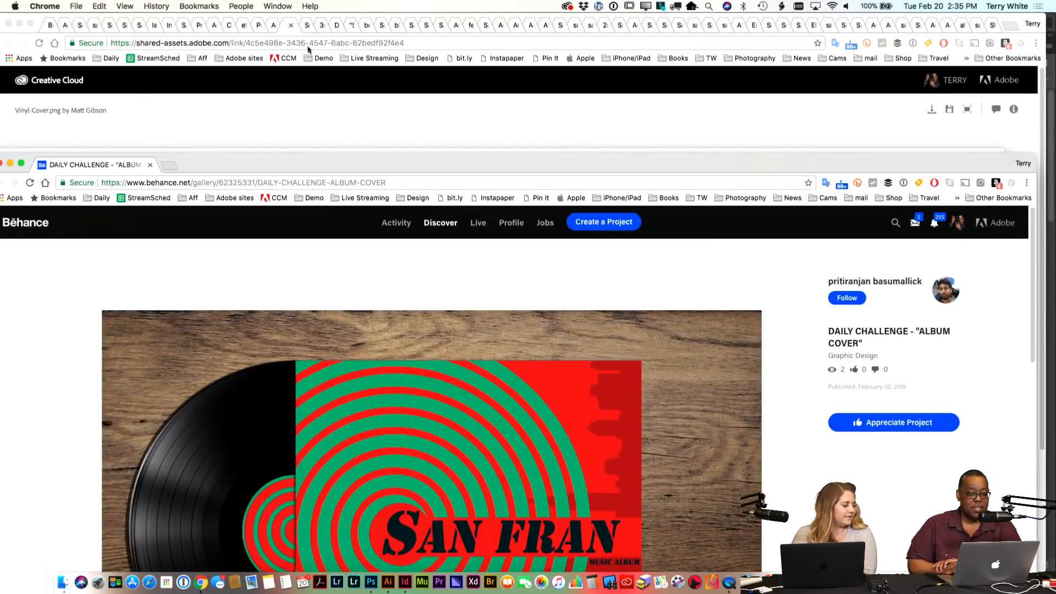
# Step: Look over the full Journey Home cover, then separate the black New Dark cover into its own browser window
pyautogui.click(305, 28)
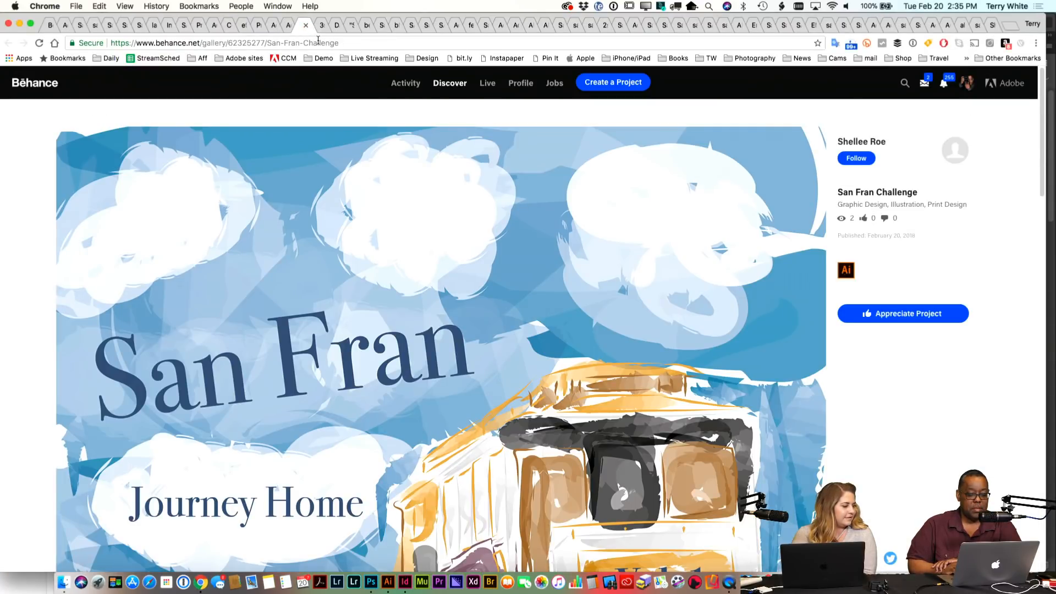
pyautogui.scroll(-10, 327, 241)
pyautogui.scroll(4, 327, 241)
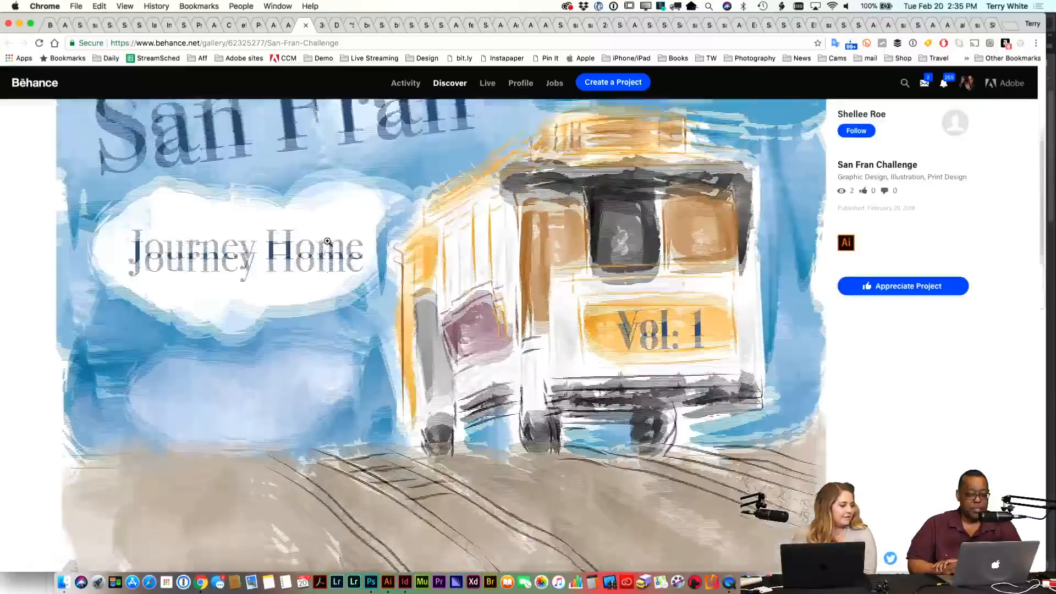
pyautogui.scroll(5, 328, 241)
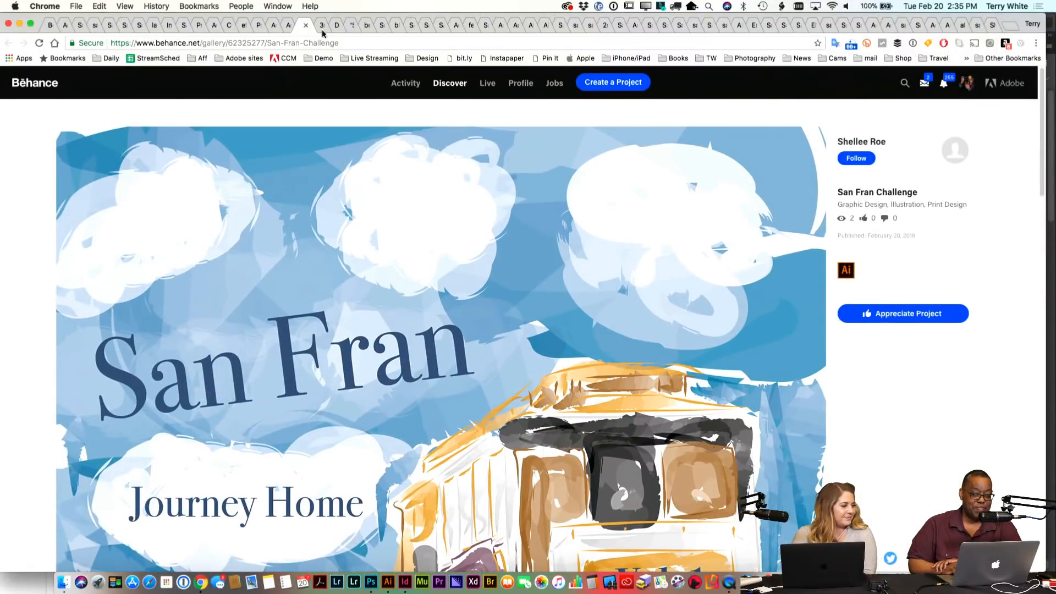
pyautogui.click(321, 27)
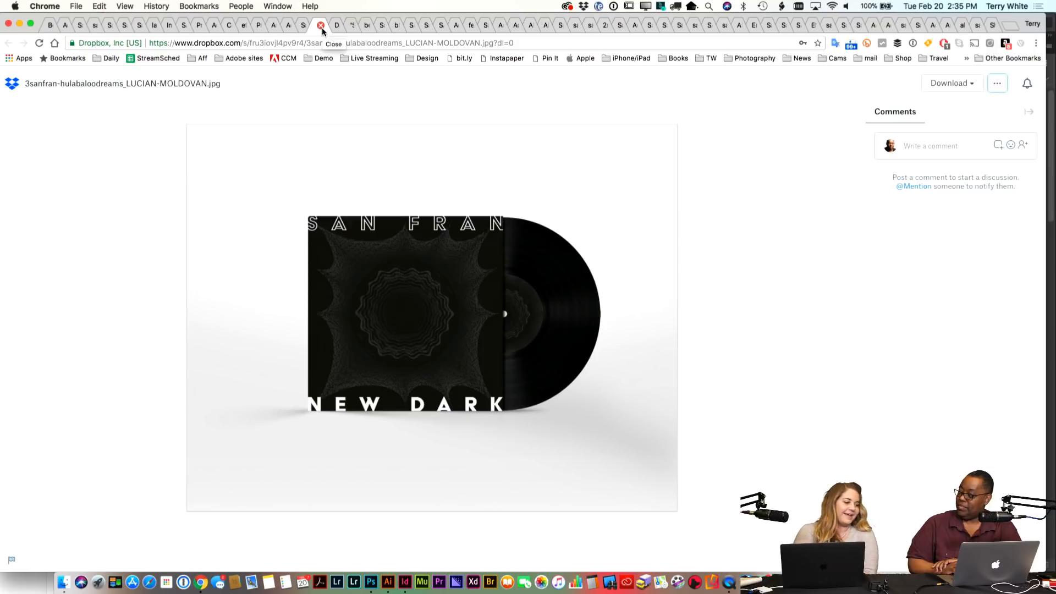
pyautogui.click(321, 26)
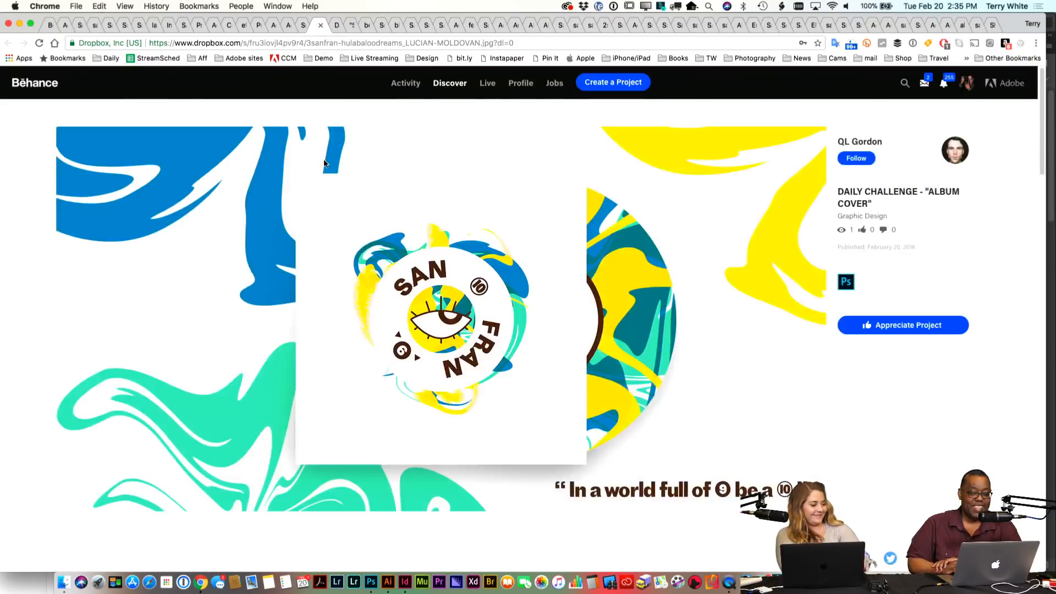
pyautogui.moveTo(324, 164); pyautogui.dragTo(311, 231)
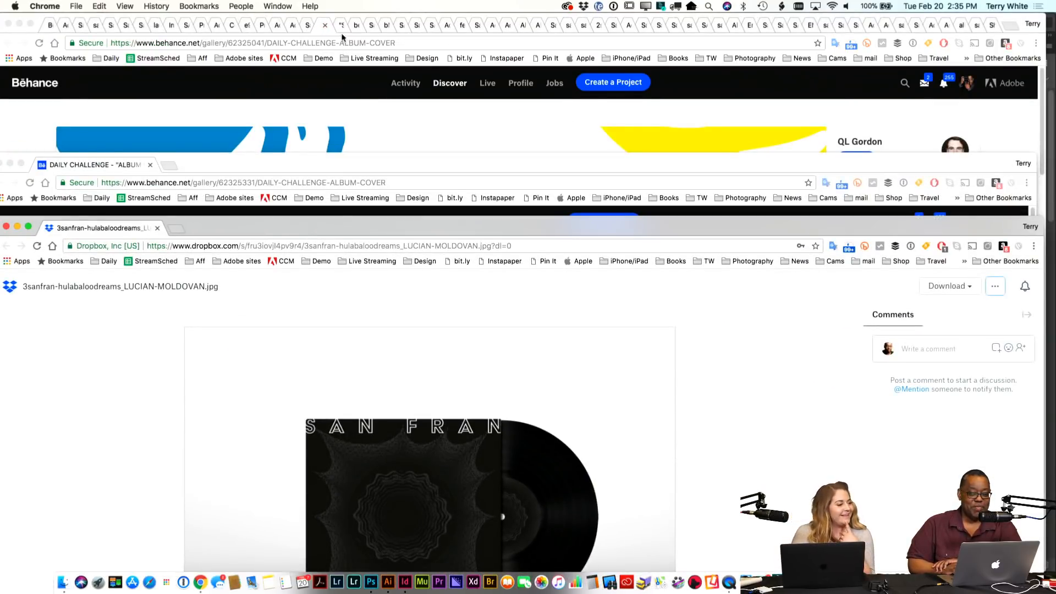
# Step: Review the eye-logo, orange cable car and Cults covers, then separate the Funky cover, San Fran Adobe live Project, into its own browser window
pyautogui.click(319, 32)
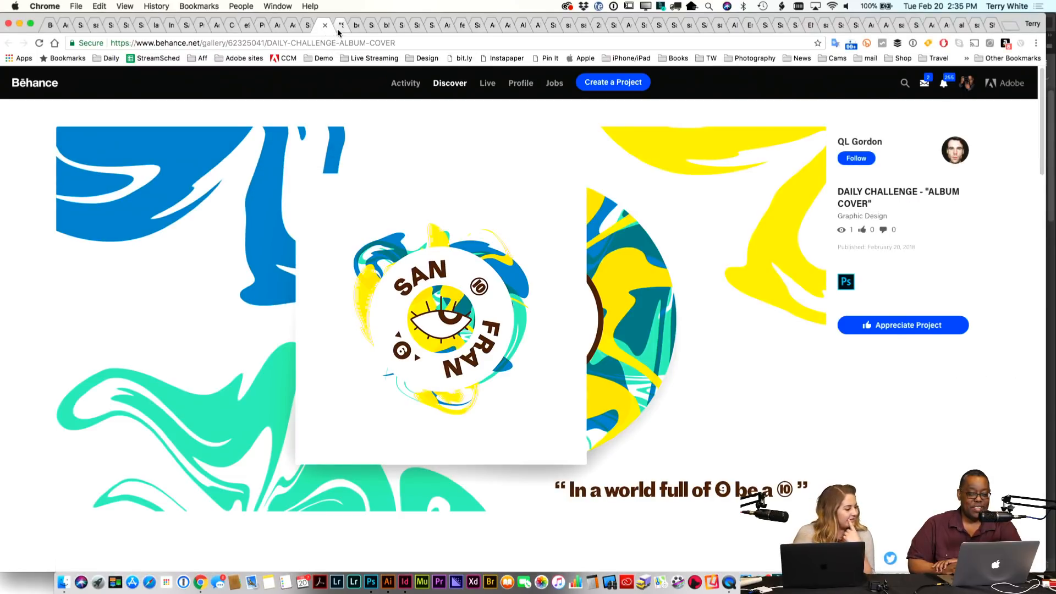
pyautogui.click(339, 26)
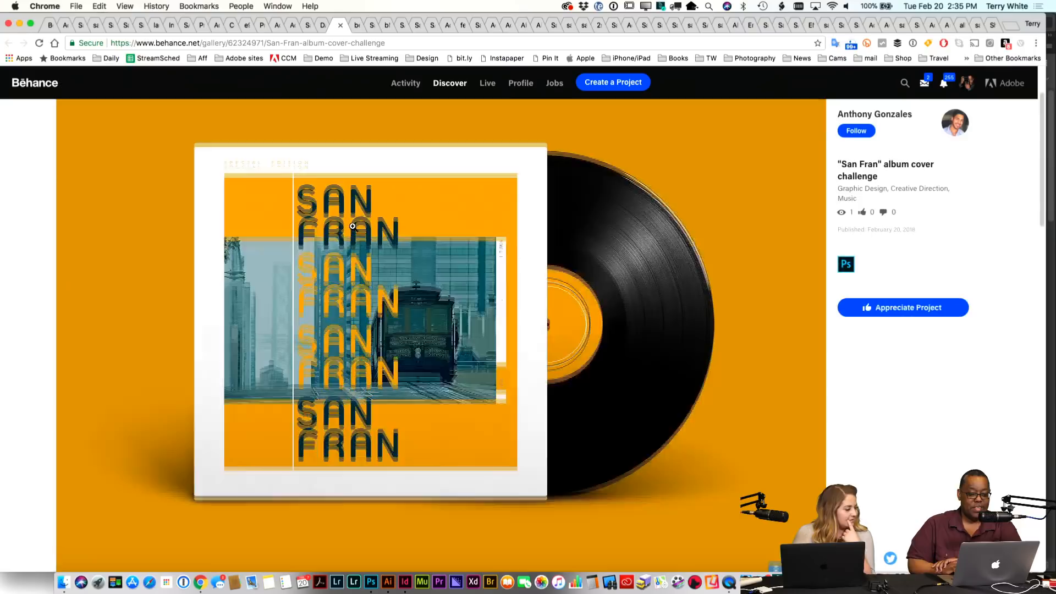
pyautogui.click(354, 28)
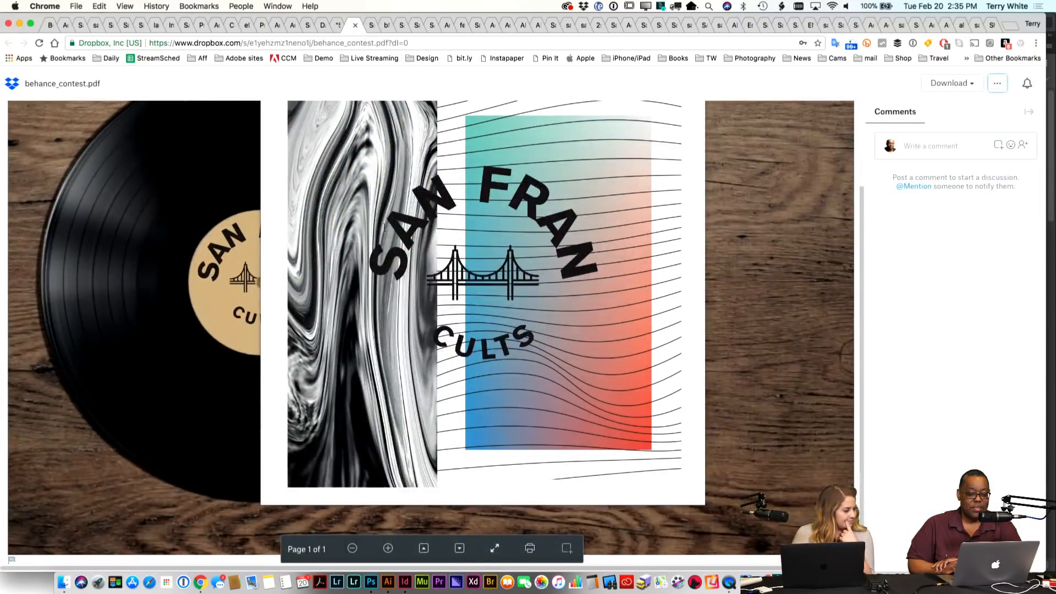
pyautogui.rightClick(384, 227)
pyautogui.press('Escape')
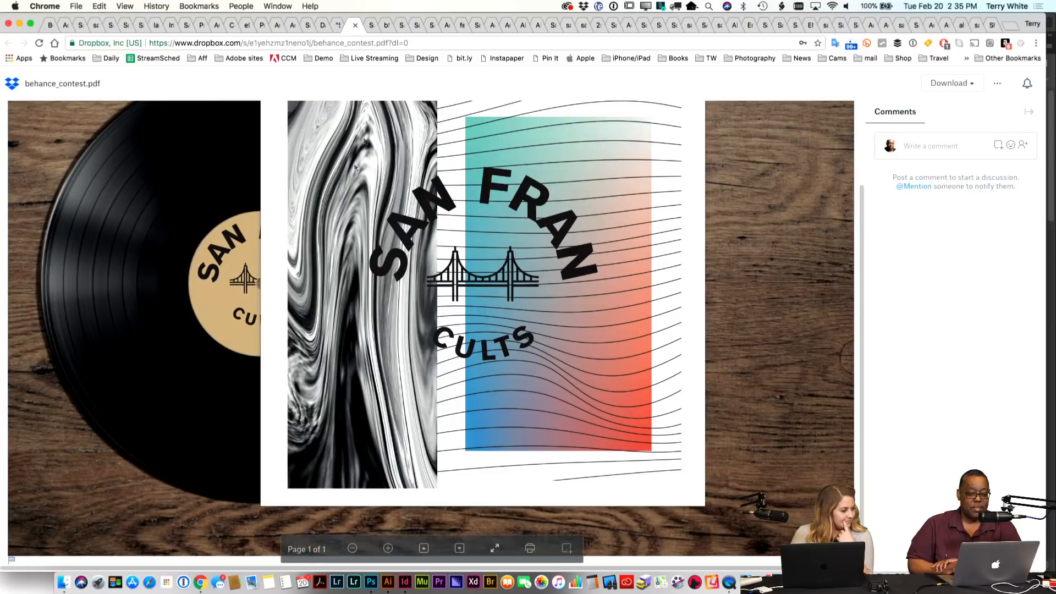
pyautogui.click(369, 28)
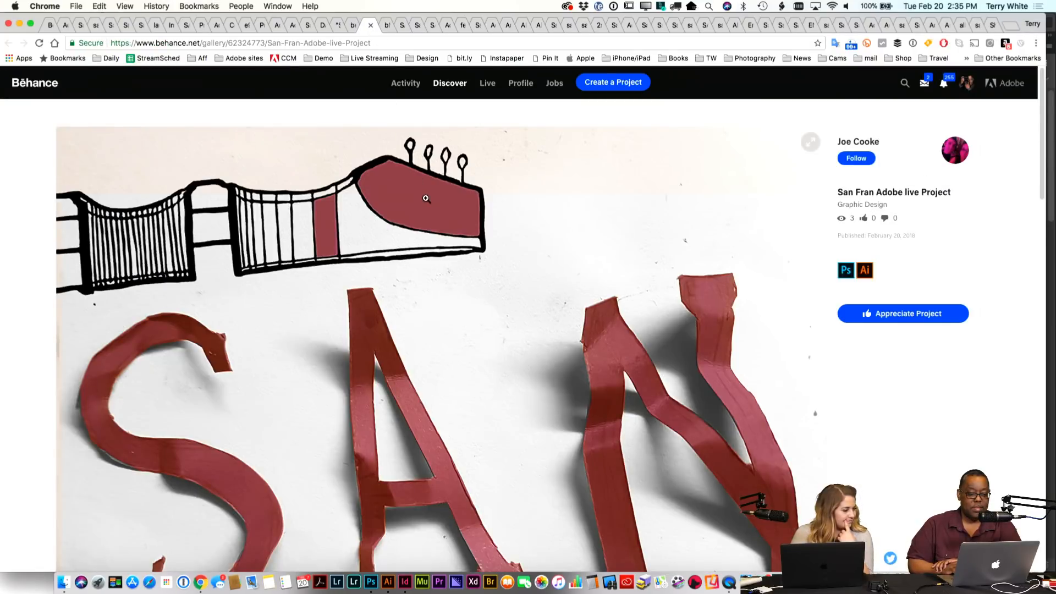
pyautogui.scroll(-5, 426, 199)
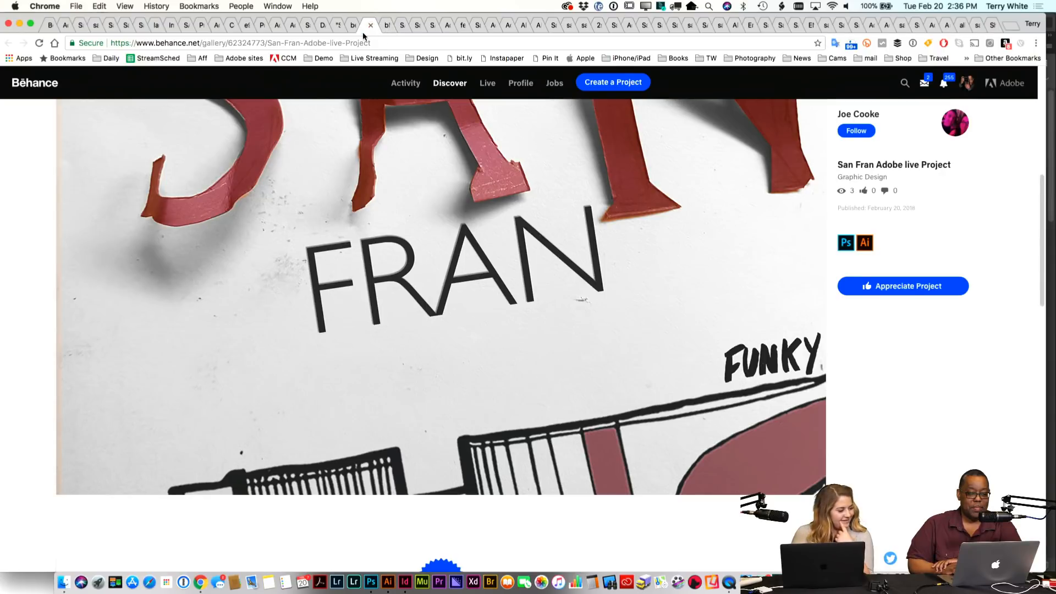
pyautogui.moveTo(362, 30); pyautogui.dragTo(355, 199)
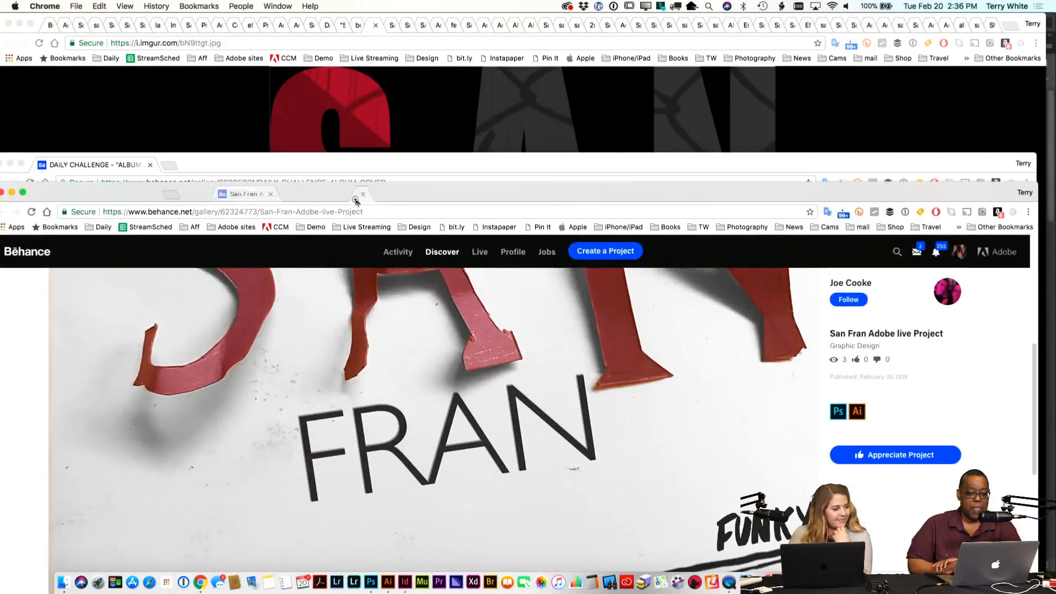
# Step: View the Golden Across the Sound and Your Dreams covers, then separate the San Fran Views cover into its own browser window
pyautogui.click(366, 29)
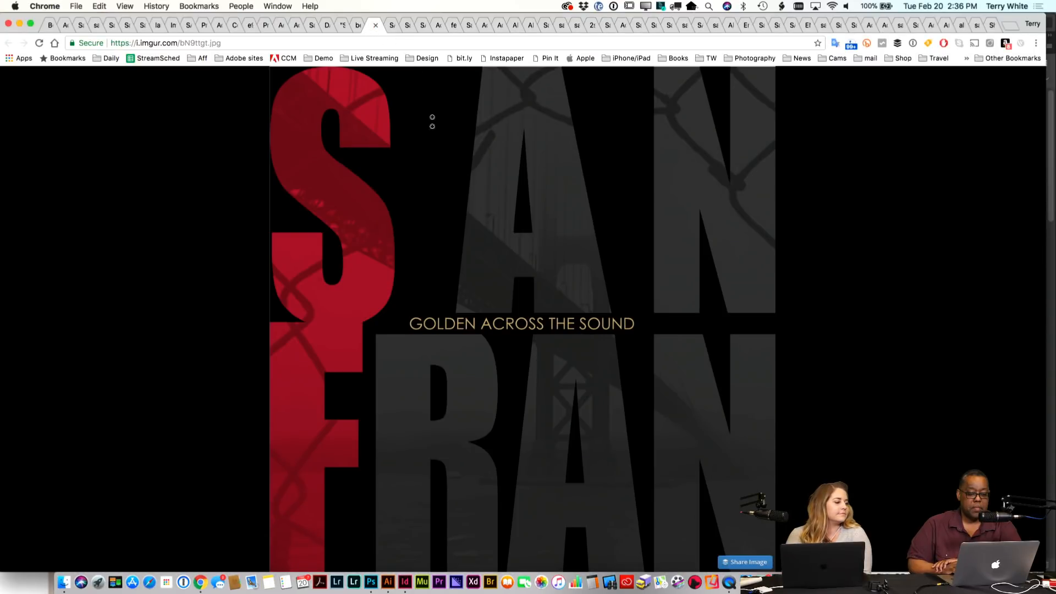
pyautogui.click(389, 32)
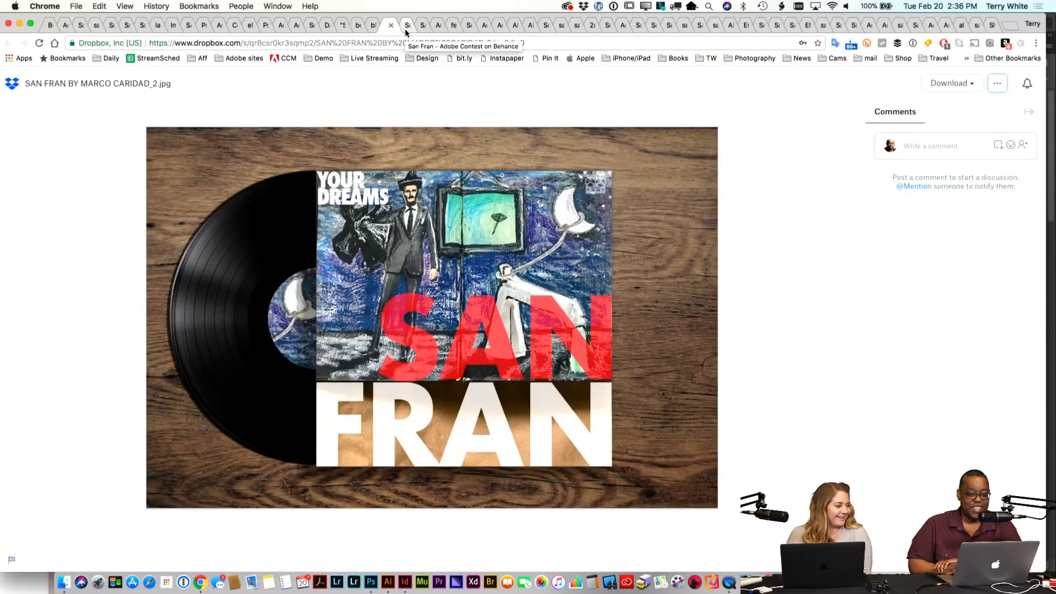
pyautogui.click(405, 28)
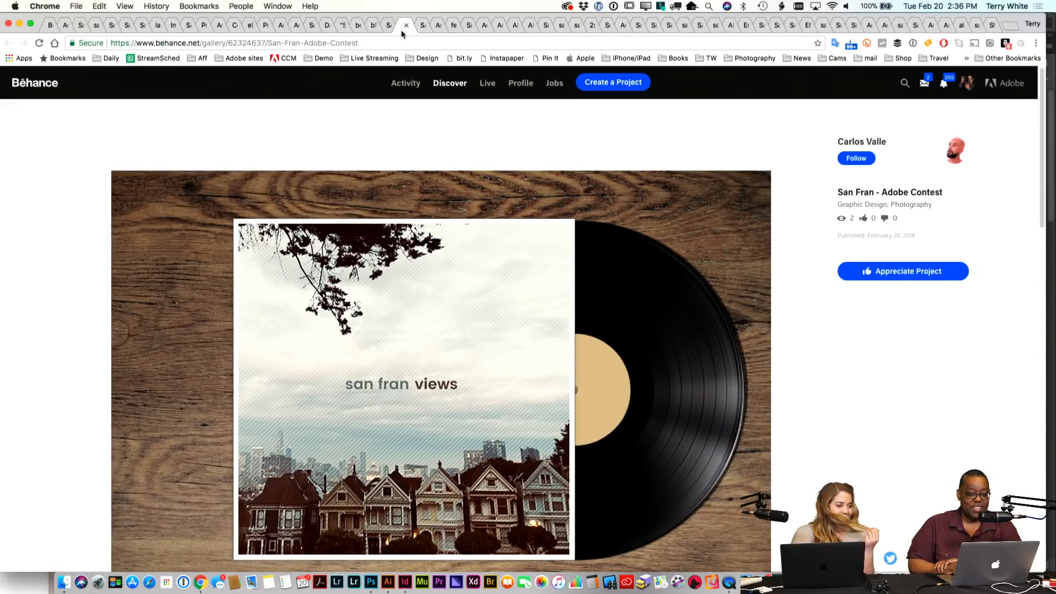
pyautogui.moveTo(401, 30); pyautogui.dragTo(395, 201)
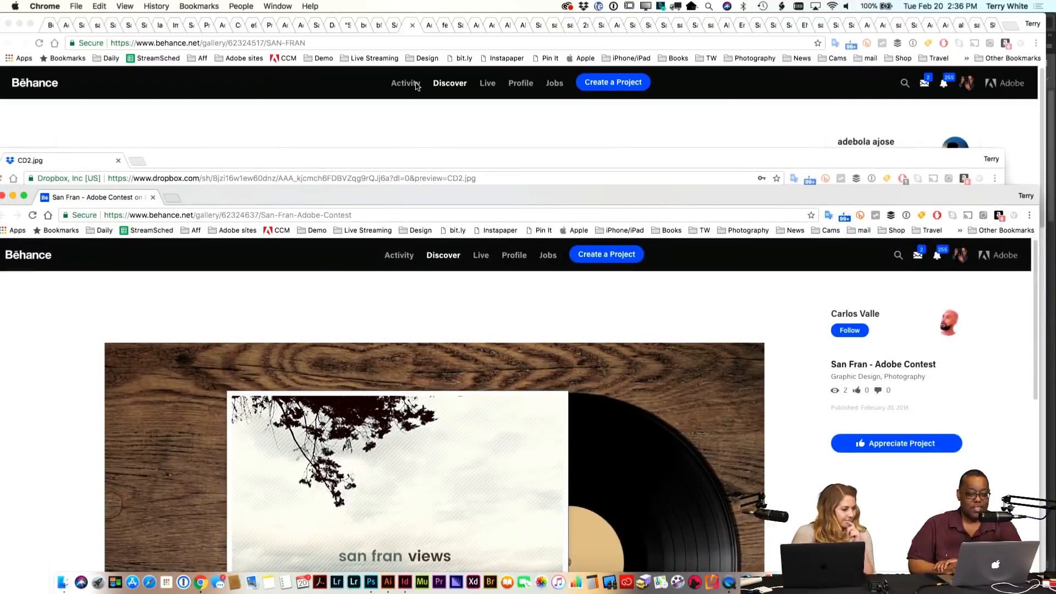
# Step: Compare the Great City, Bridge Over Water and red skyline covers, then separate the Out There race car cover into its own browser window
pyautogui.click(410, 31)
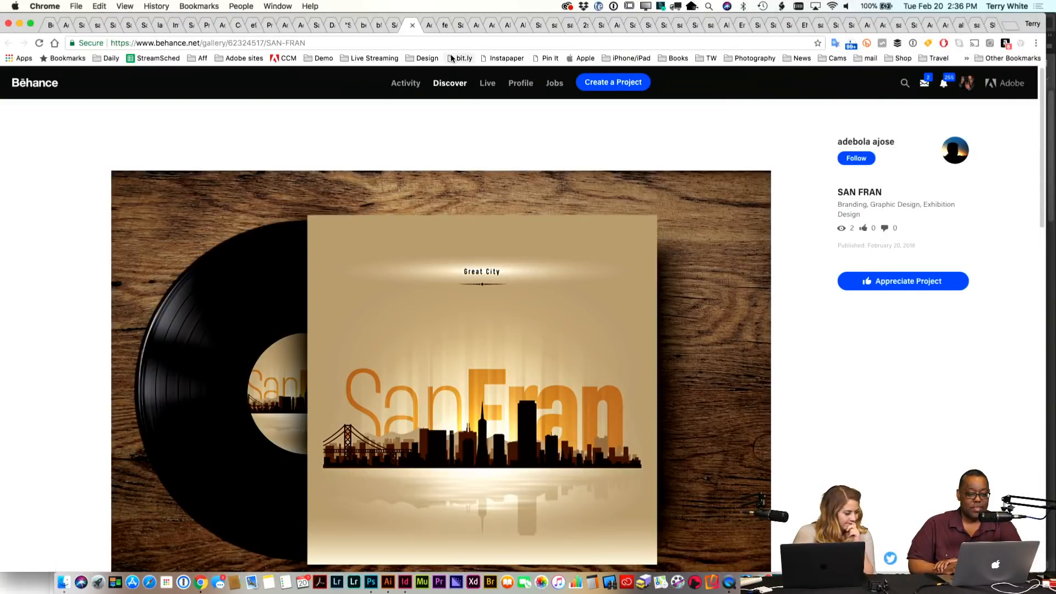
pyautogui.click(427, 28)
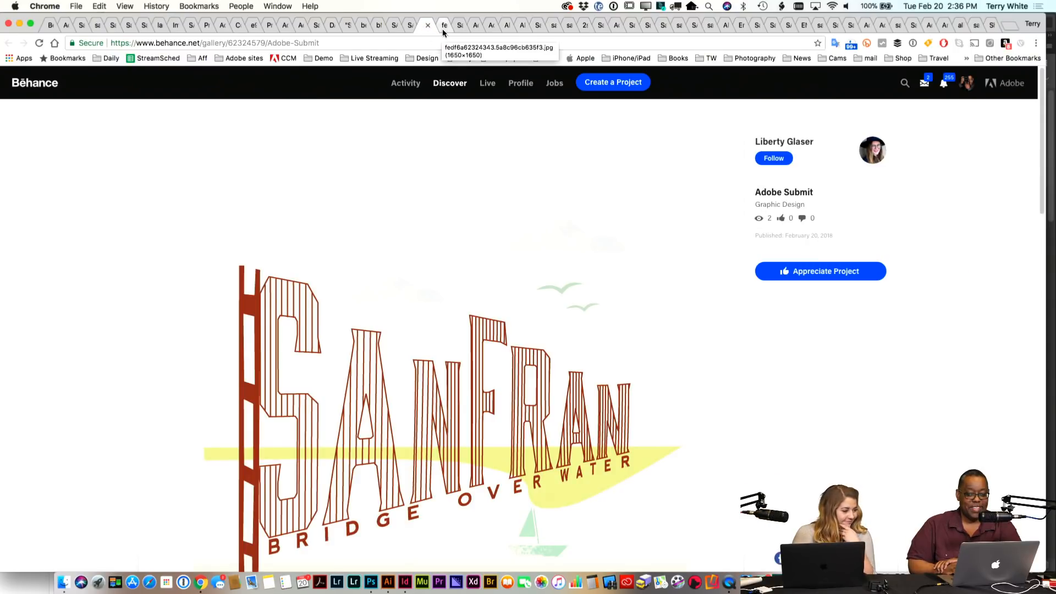
pyautogui.click(444, 27)
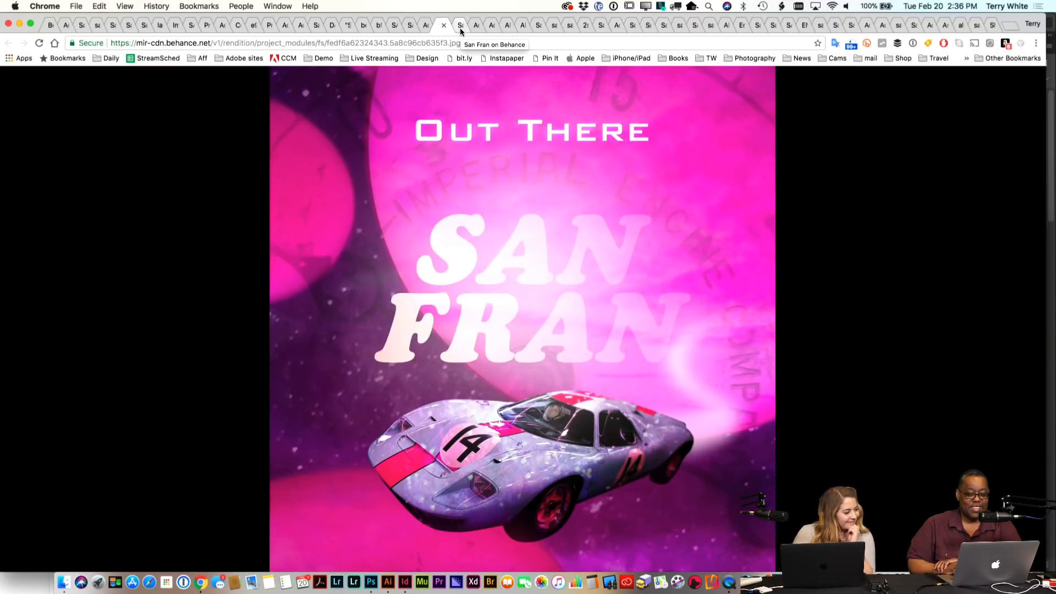
pyautogui.click(459, 29)
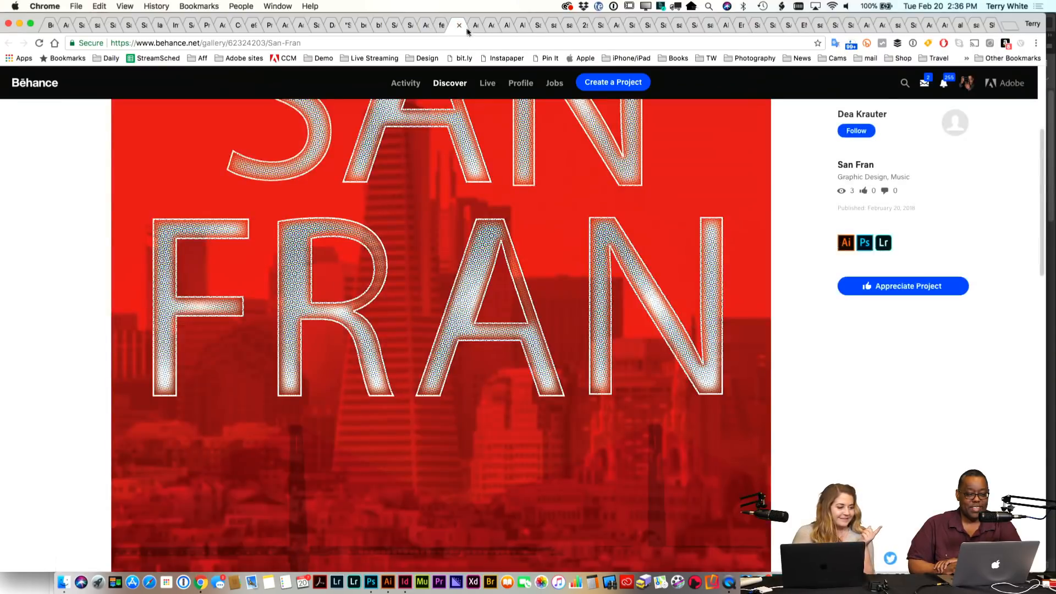
pyautogui.click(440, 31)
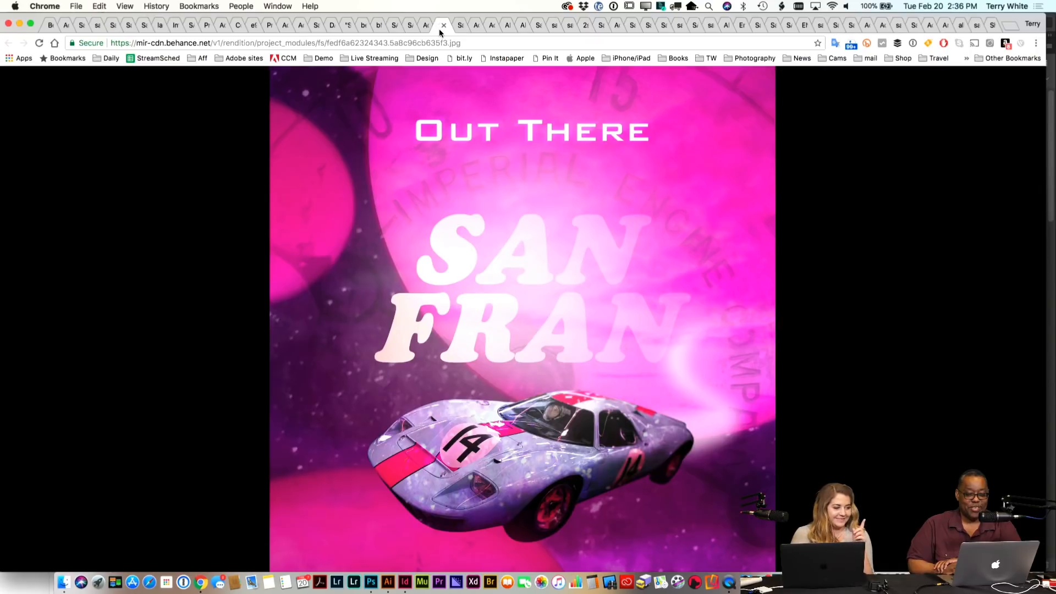
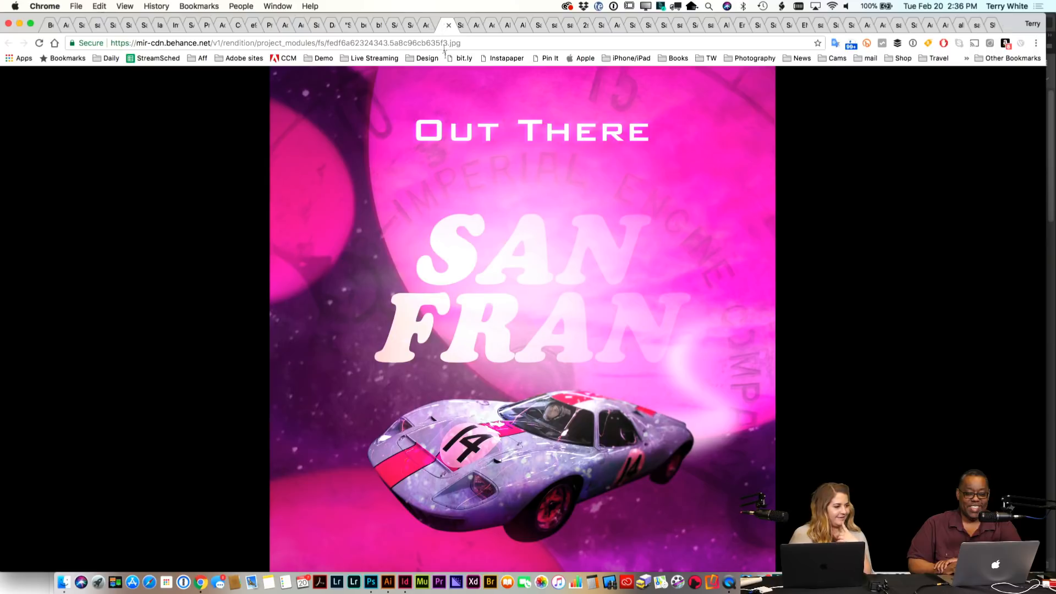
pyautogui.moveTo(447, 26); pyautogui.dragTo(434, 592)
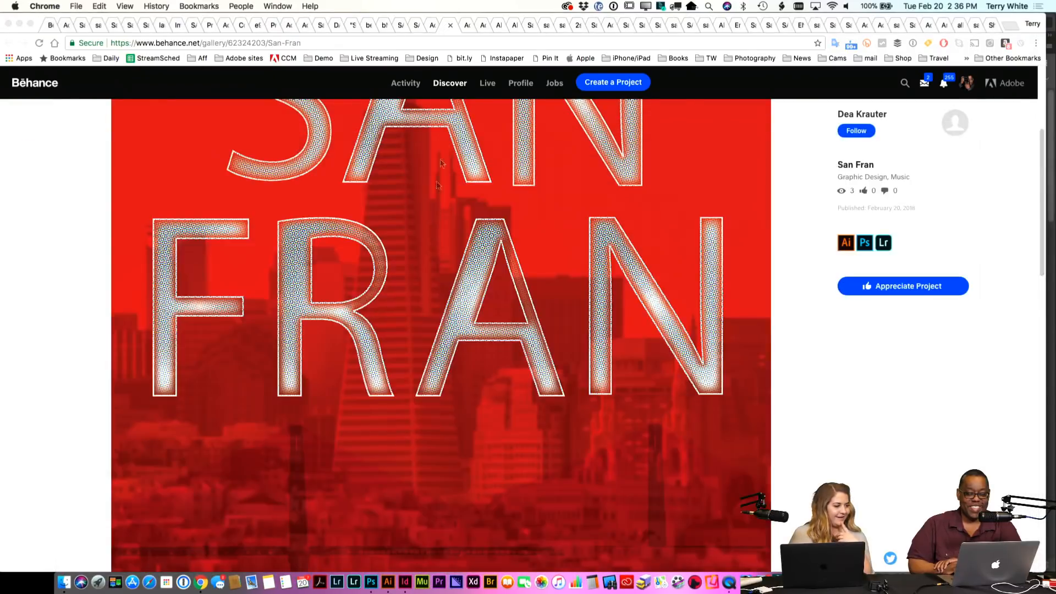
# Step: Return to the remaining submissions and examine the red skyline, Cosmos and San Fran Symphony Orchestra covers
pyautogui.click(444, 29)
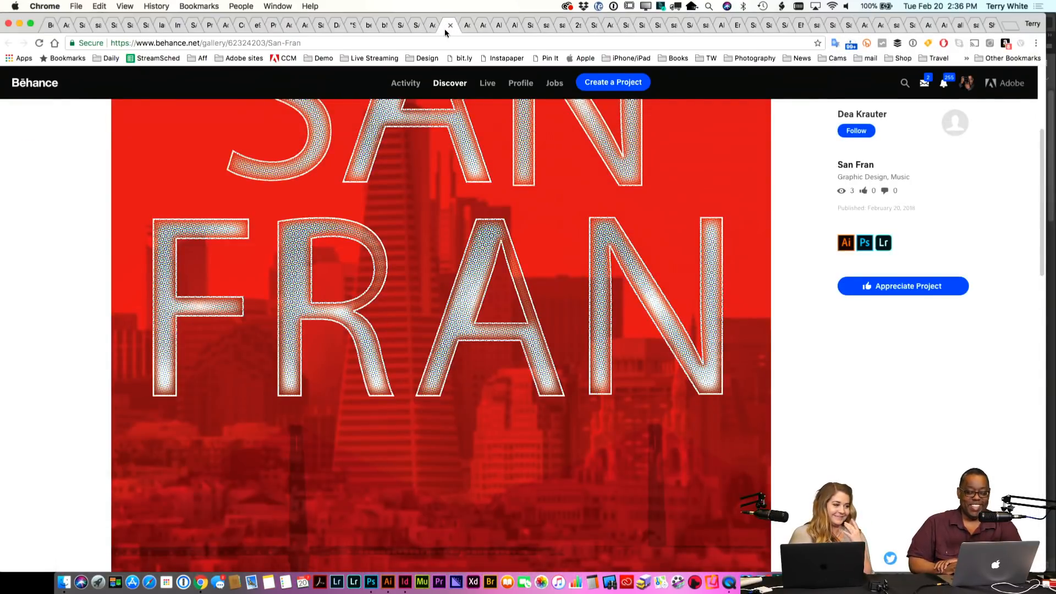
pyautogui.click(463, 29)
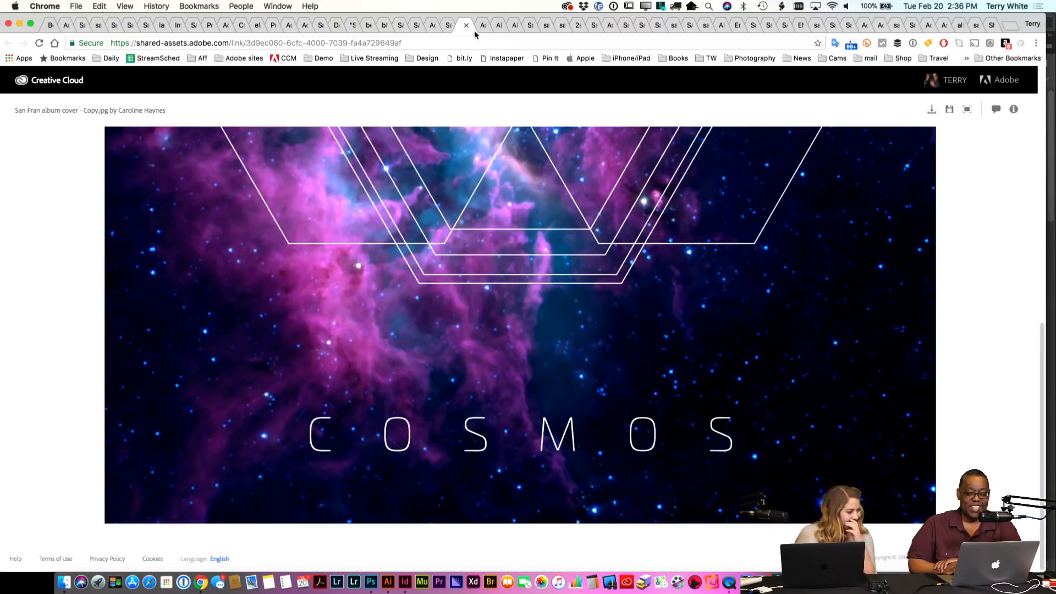
pyautogui.scroll(10, 515, 297)
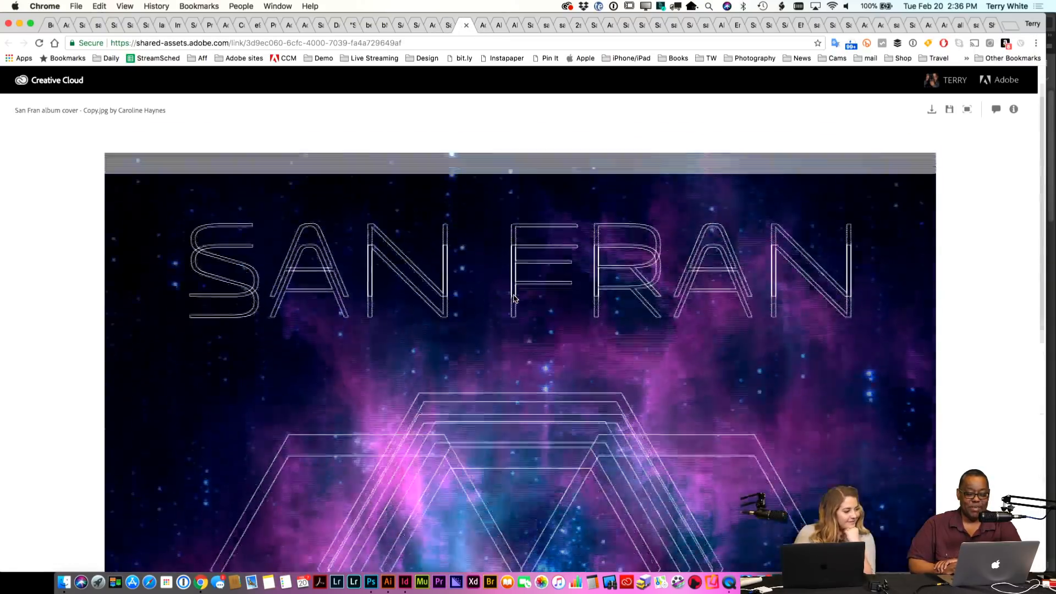
pyautogui.scroll(-8, 514, 297)
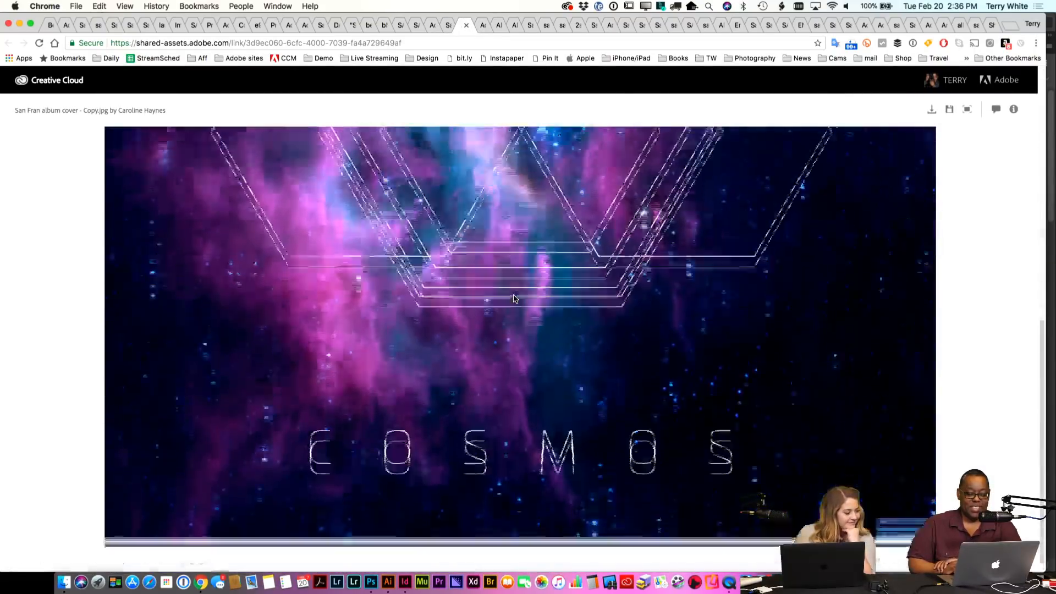
pyautogui.scroll(6, 515, 297)
pyautogui.scroll(3, 514, 295)
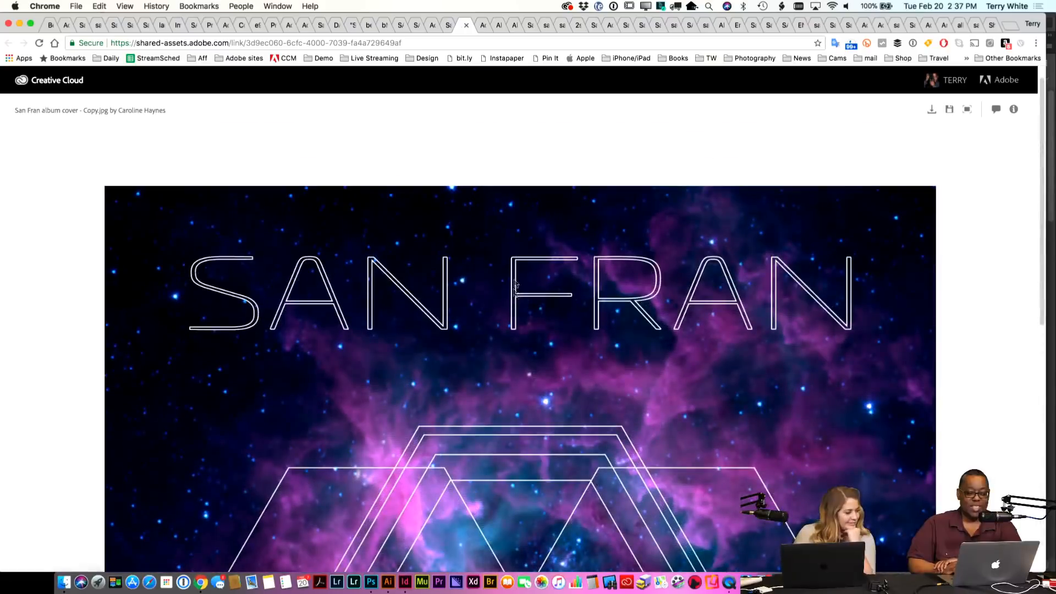
pyautogui.click(480, 27)
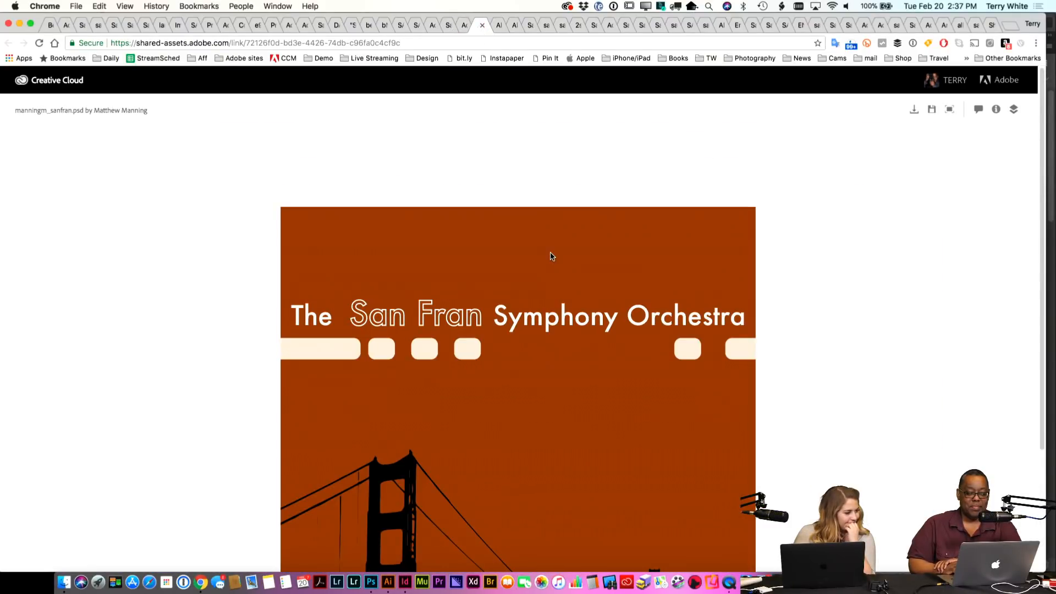
pyautogui.scroll(-3, 550, 256)
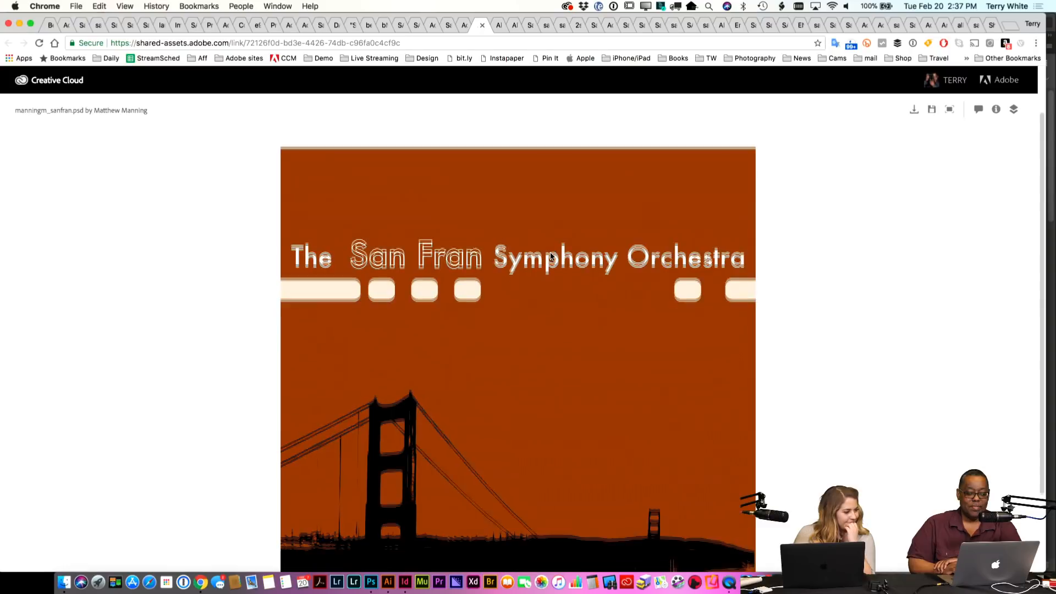
# Step: View the San Fran Live! and Kern All the Things covers, then separate the pink-to-blue gradient lettering cover, San-Fran.jpg, into its own browser window
pyautogui.click(500, 29)
pyautogui.scroll(-2, 495, 156)
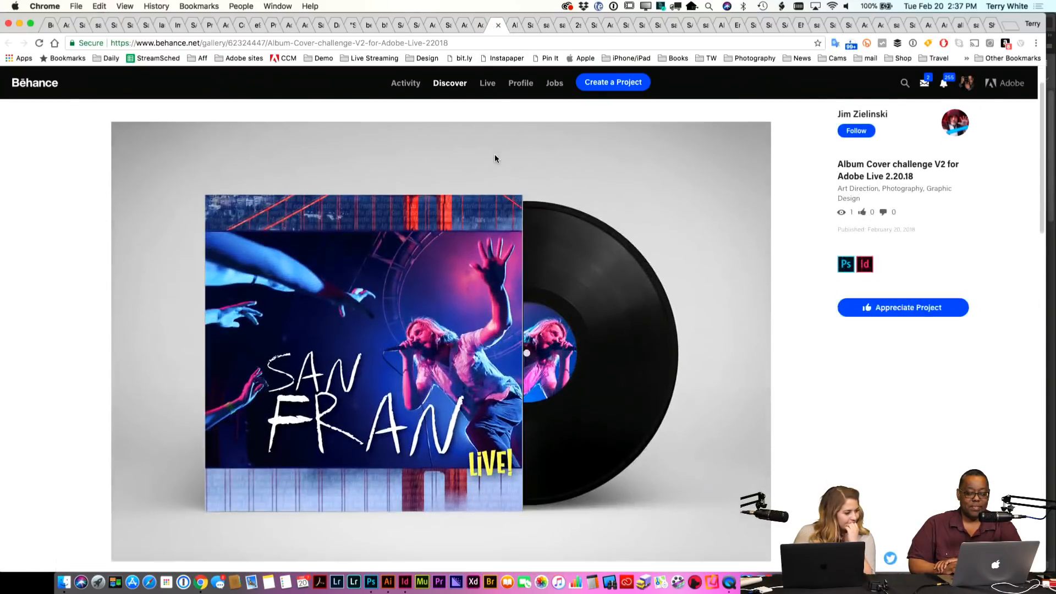
pyautogui.click(514, 27)
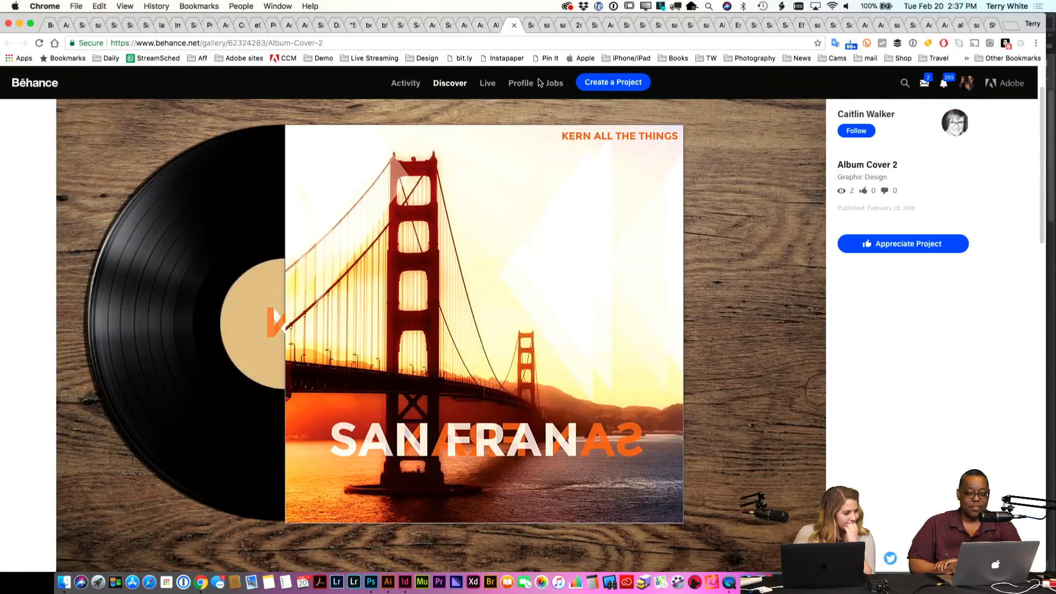
pyautogui.click(530, 28)
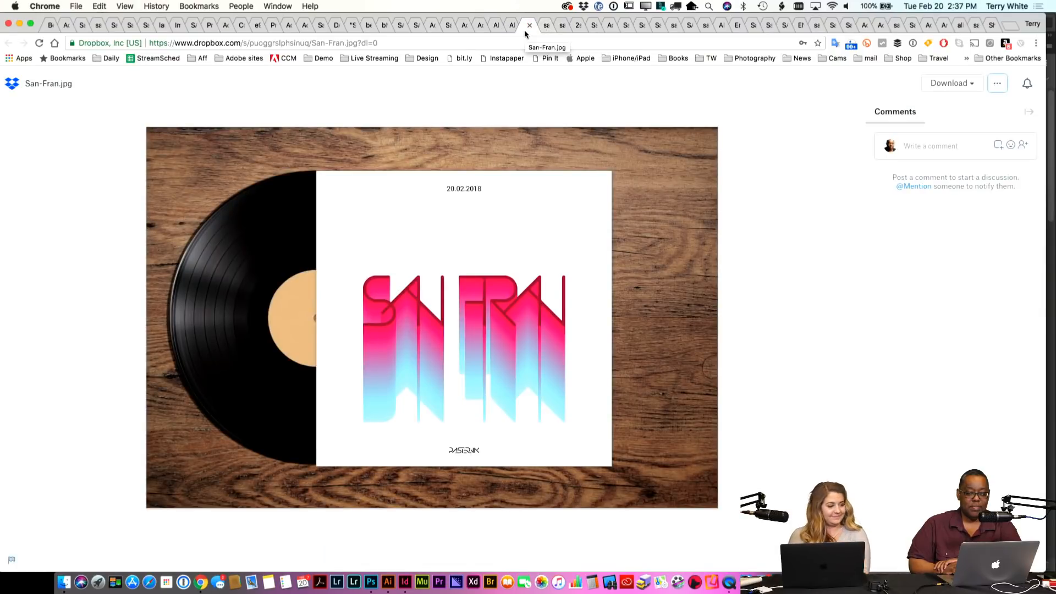
pyautogui.moveTo(522, 26); pyautogui.dragTo(513, 246)
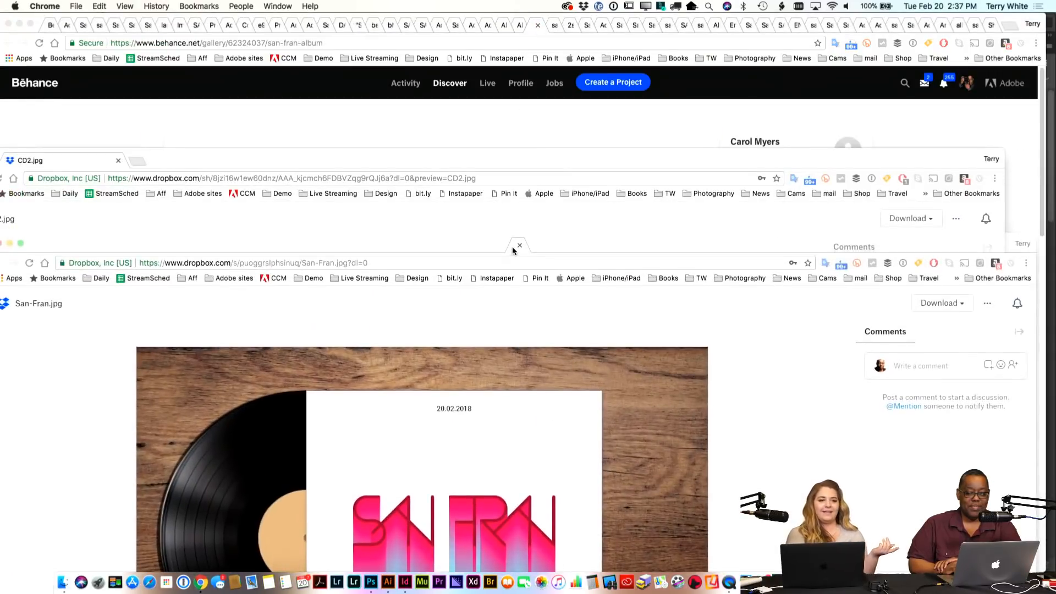
# Step: Return to the remaining submissions and examine the brick-wall trio, saxophone player, A Triangle Hootenanny and Grace Cathedral Hill covers
pyautogui.click(514, 110)
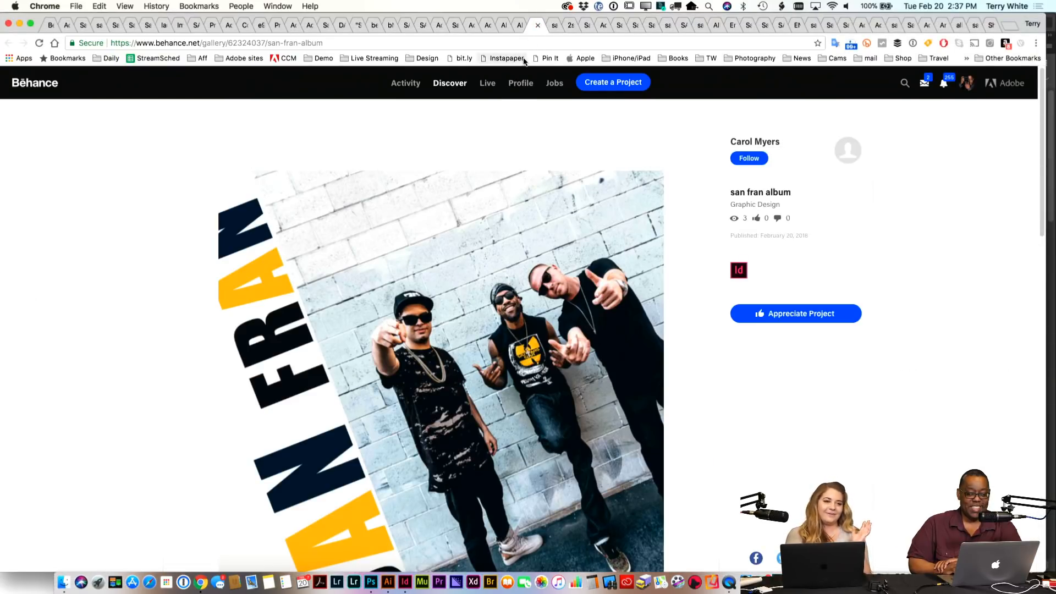
pyautogui.scroll(-1, 524, 81)
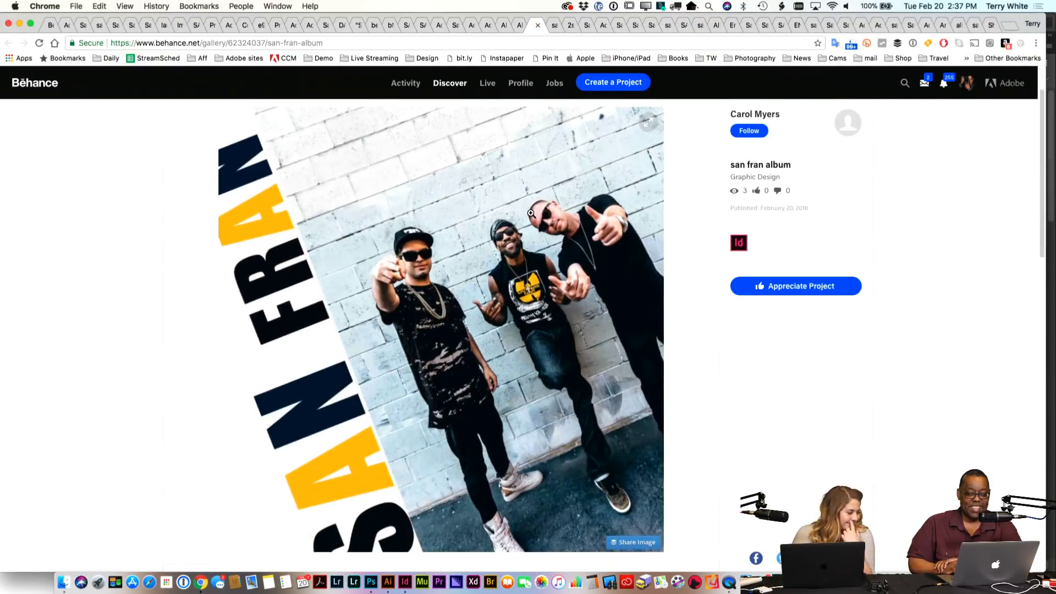
pyautogui.click(521, 26)
pyautogui.click(534, 28)
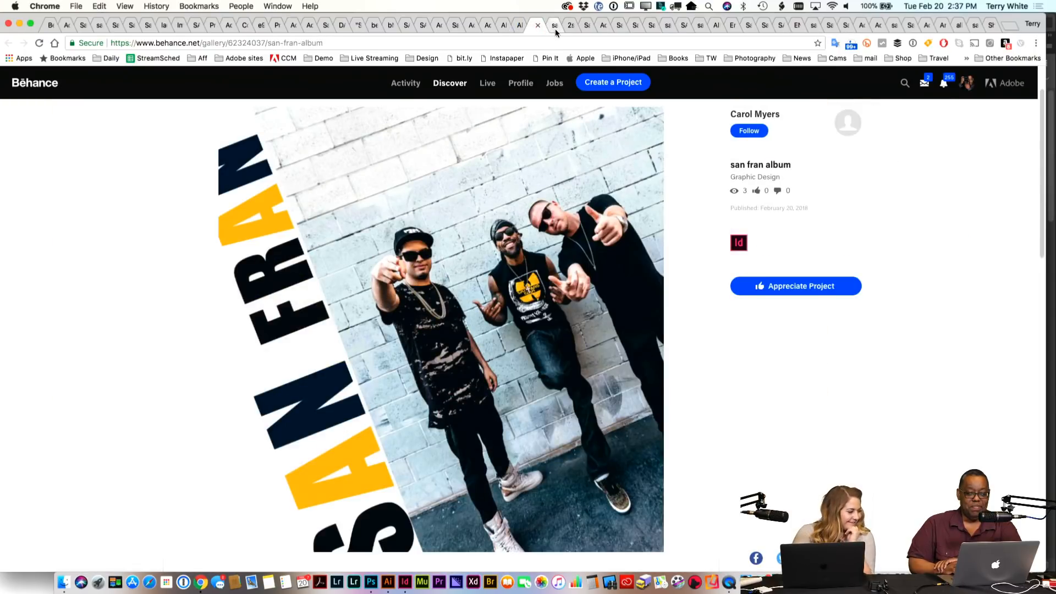
pyautogui.click(556, 28)
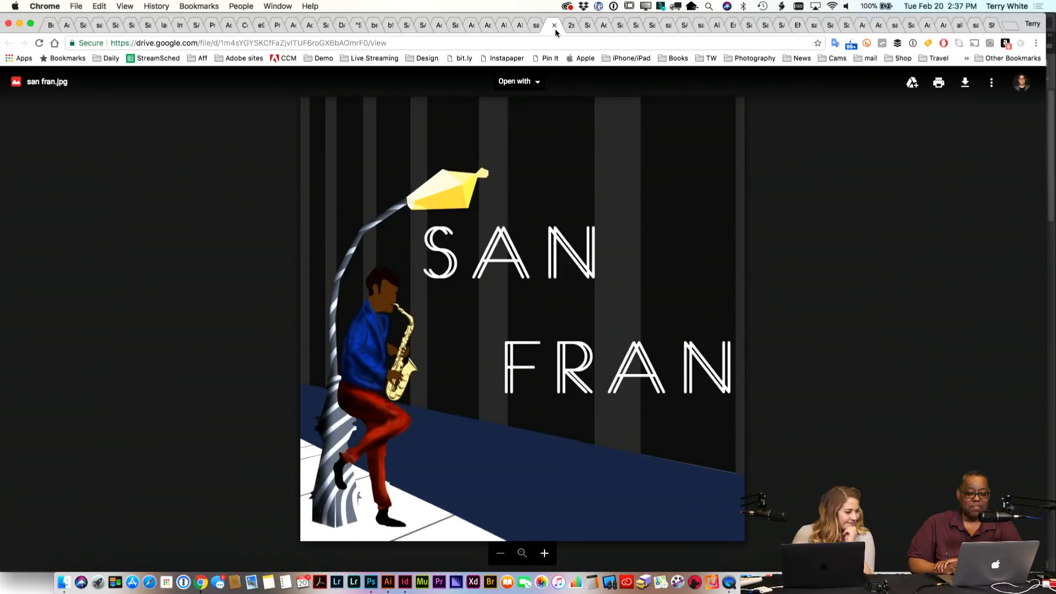
pyautogui.click(567, 29)
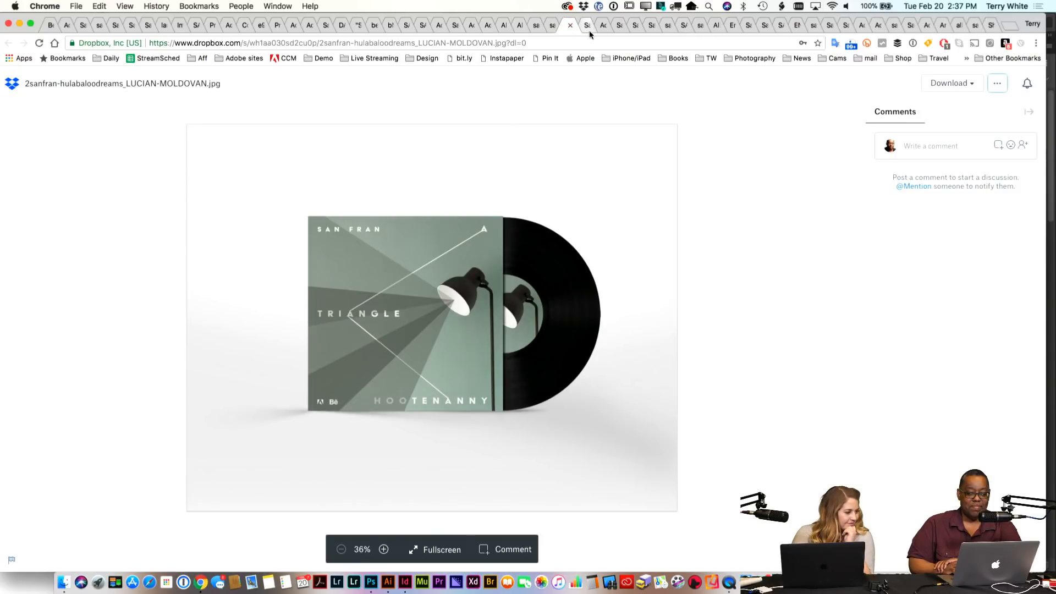
pyautogui.click(586, 29)
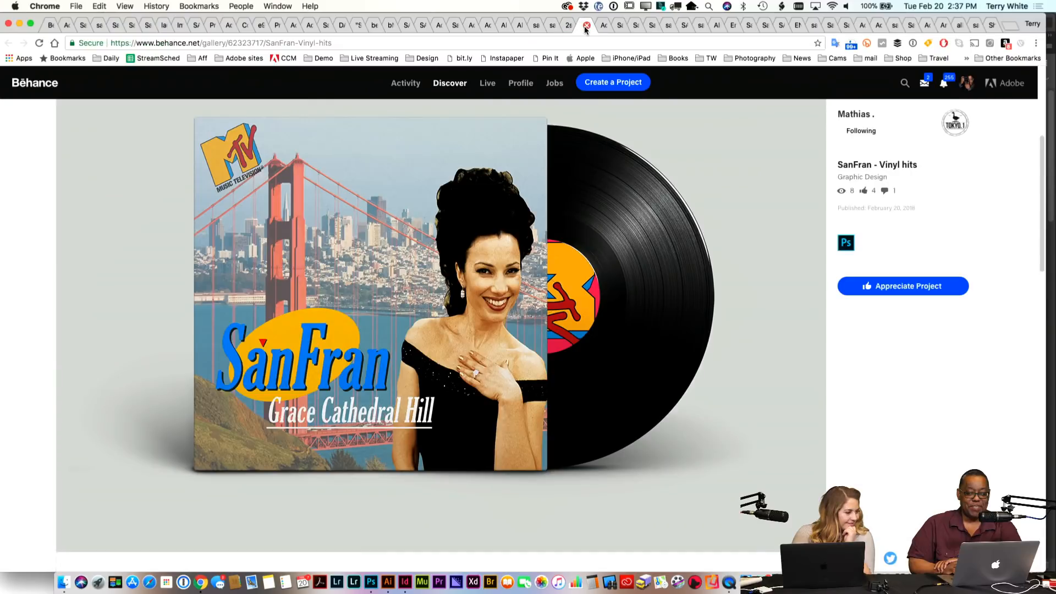
pyautogui.scroll(2, 632, 154)
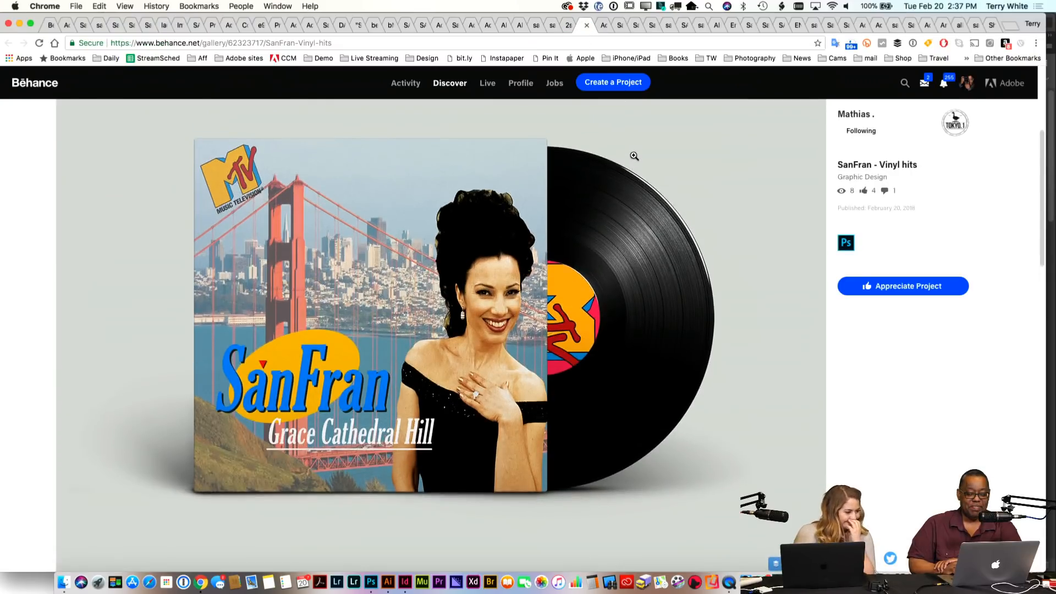
# Step: Review the My 15 Years Old, concert stage, gradient lettering, line-art skull, brick-wall trio and SANFRAN ALBUM COVER 2 submissions
pyautogui.click(603, 31)
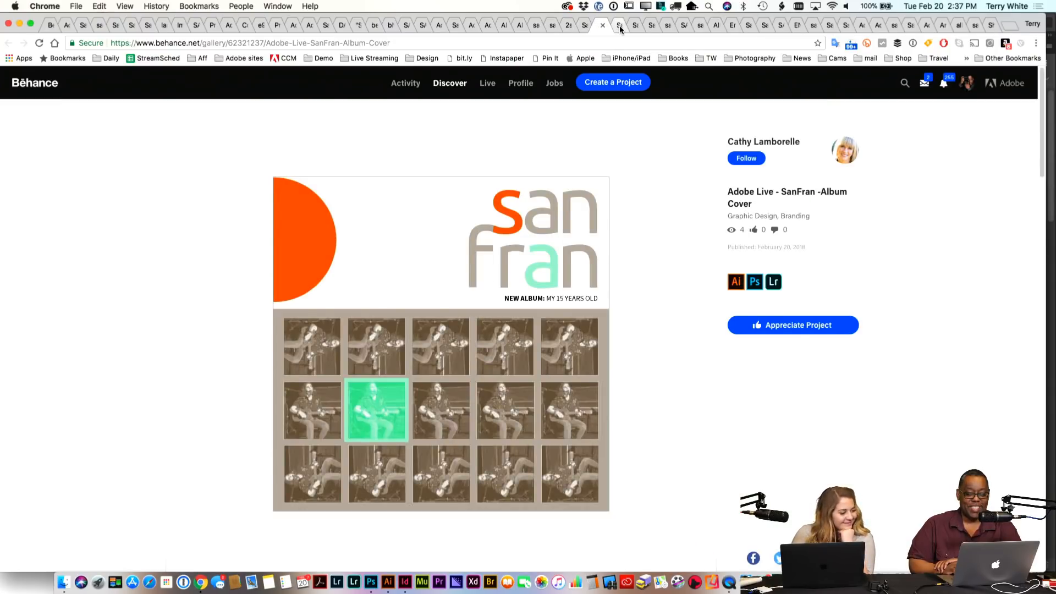
pyautogui.click(620, 29)
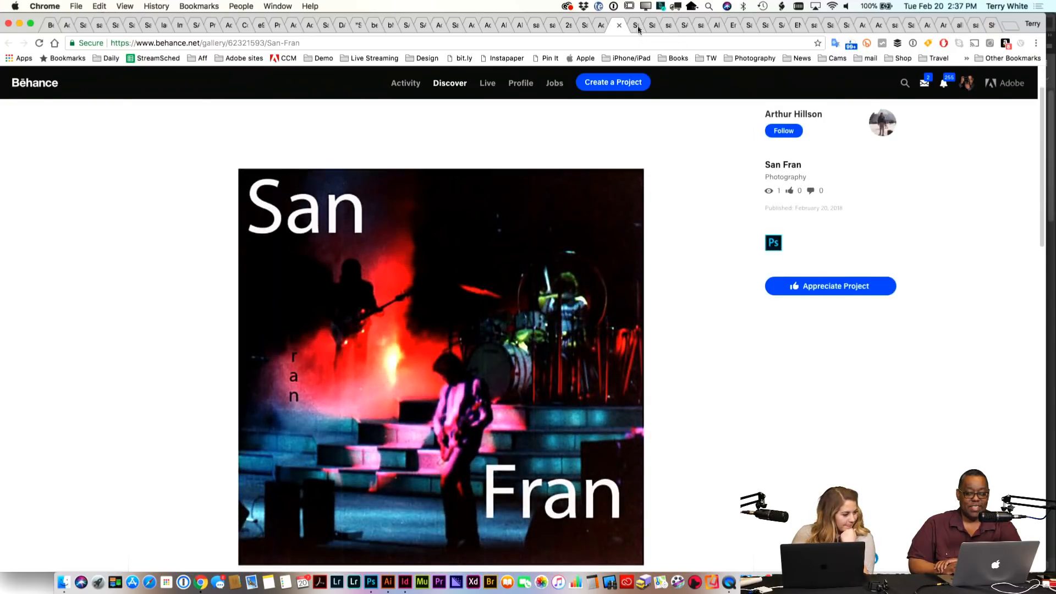
pyautogui.click(634, 28)
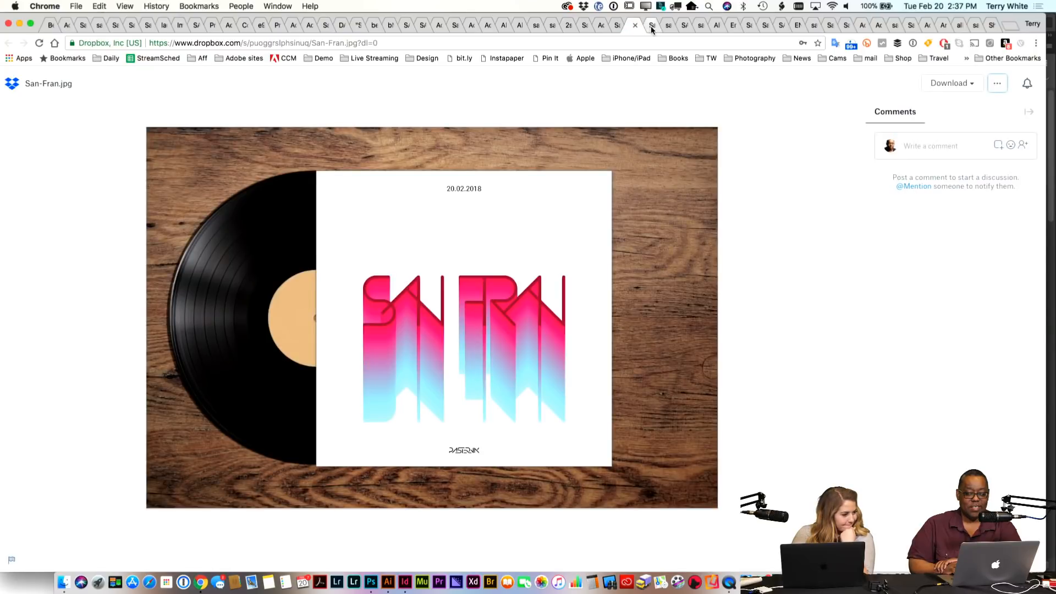
pyautogui.click(651, 25)
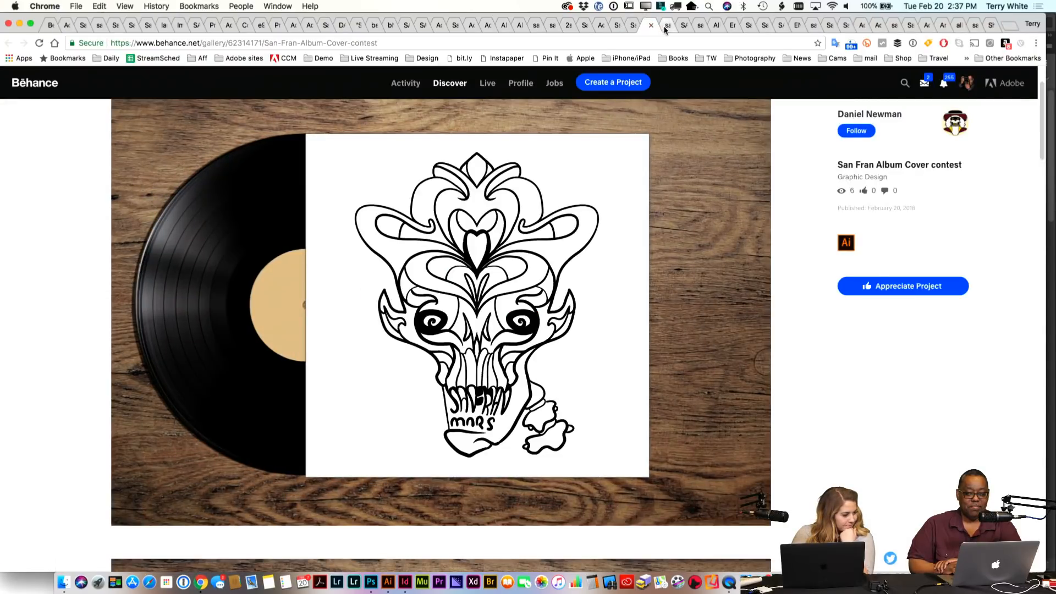
pyautogui.click(666, 27)
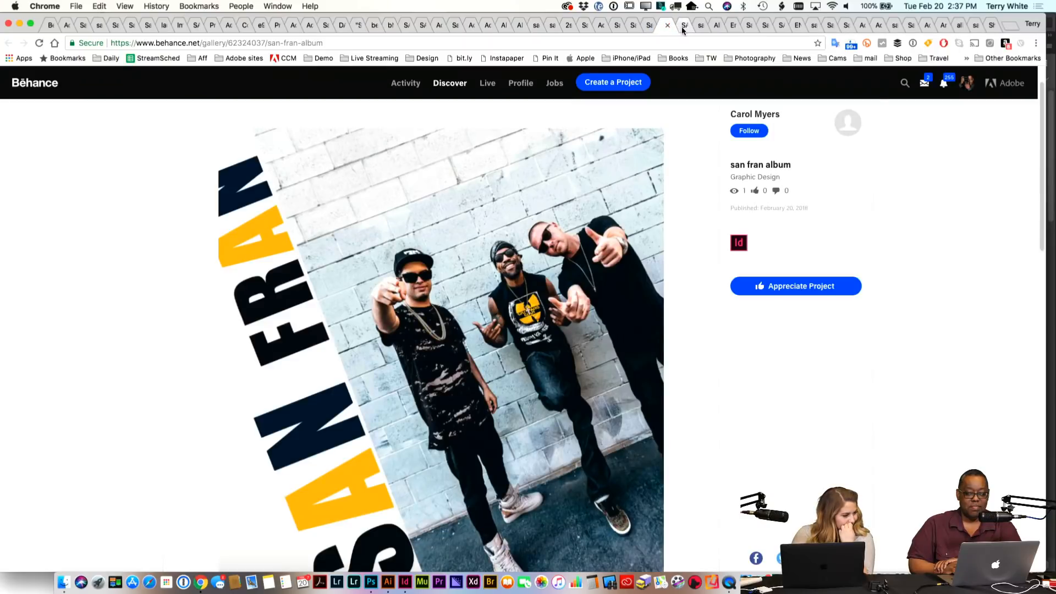
pyautogui.click(689, 29)
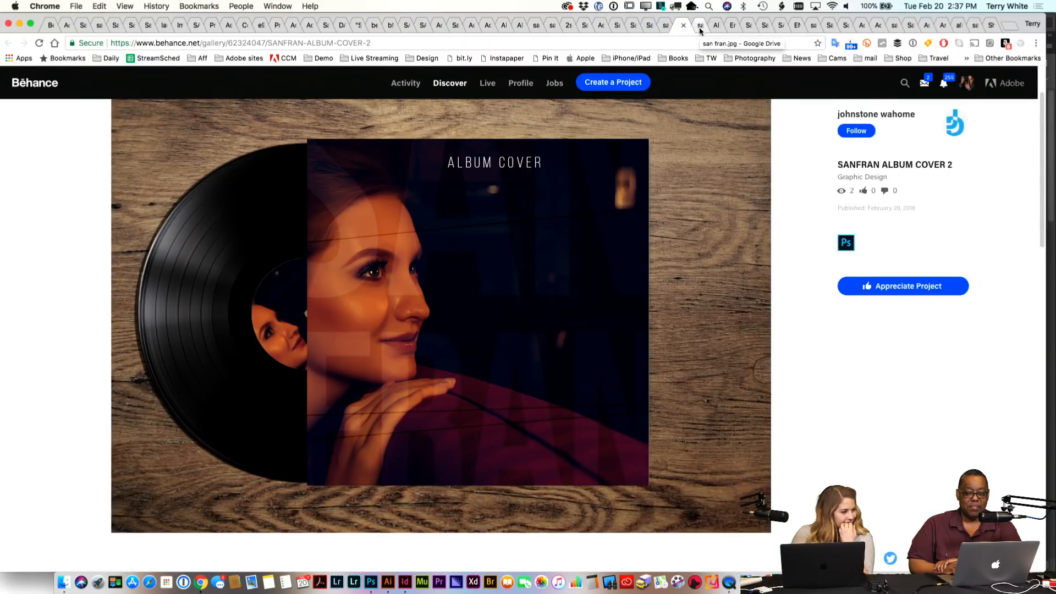
# Step: Review the saxophone player, Alien Among Us, San Fran Vinyl Graphic Design and San Fran Rocks covers
pyautogui.click(698, 27)
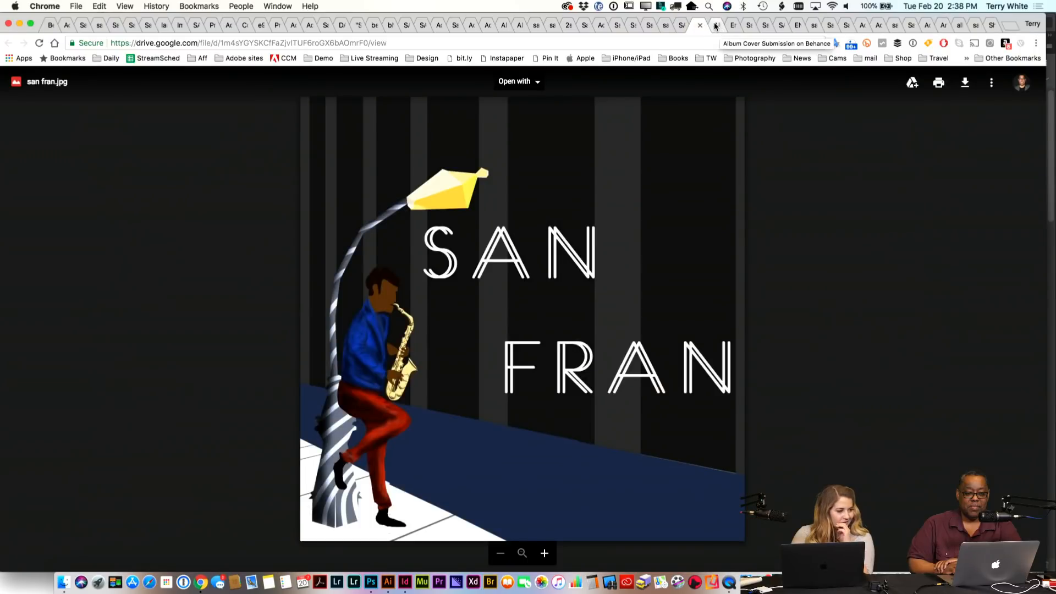
pyautogui.click(715, 26)
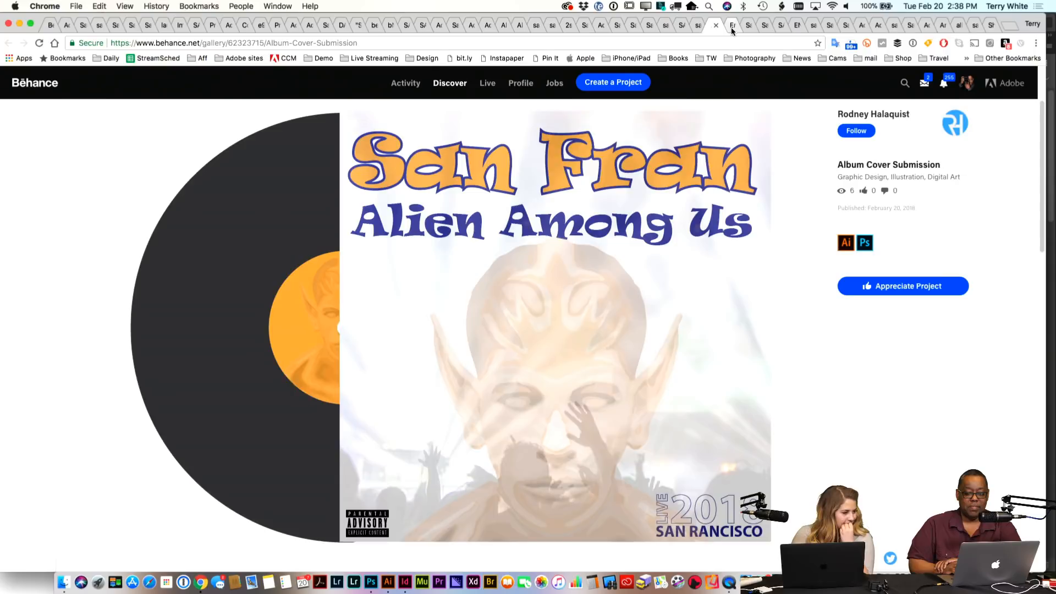
pyautogui.click(734, 28)
pyautogui.click(757, 29)
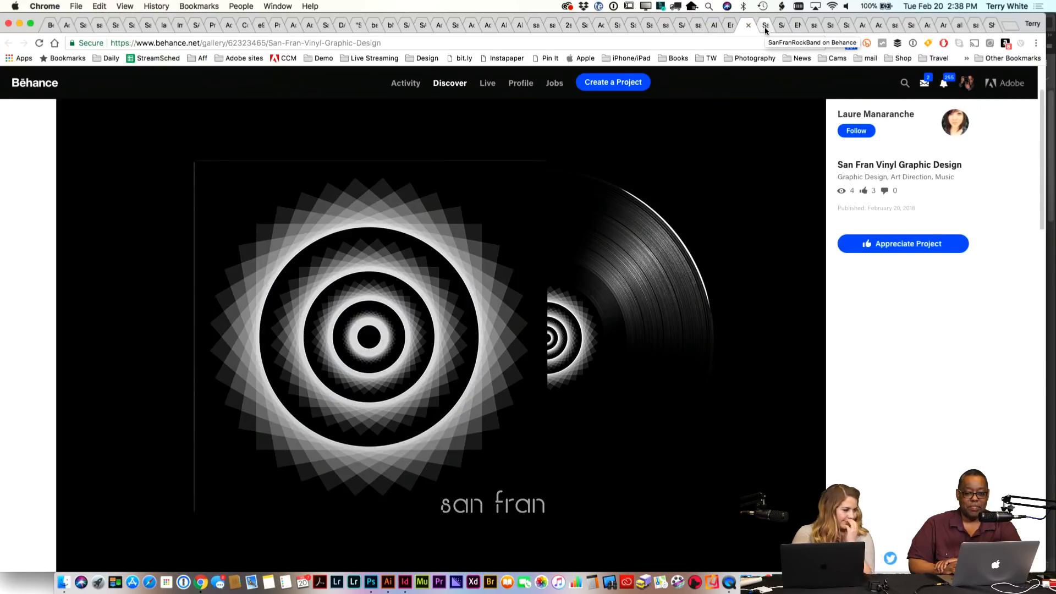
pyautogui.click(766, 27)
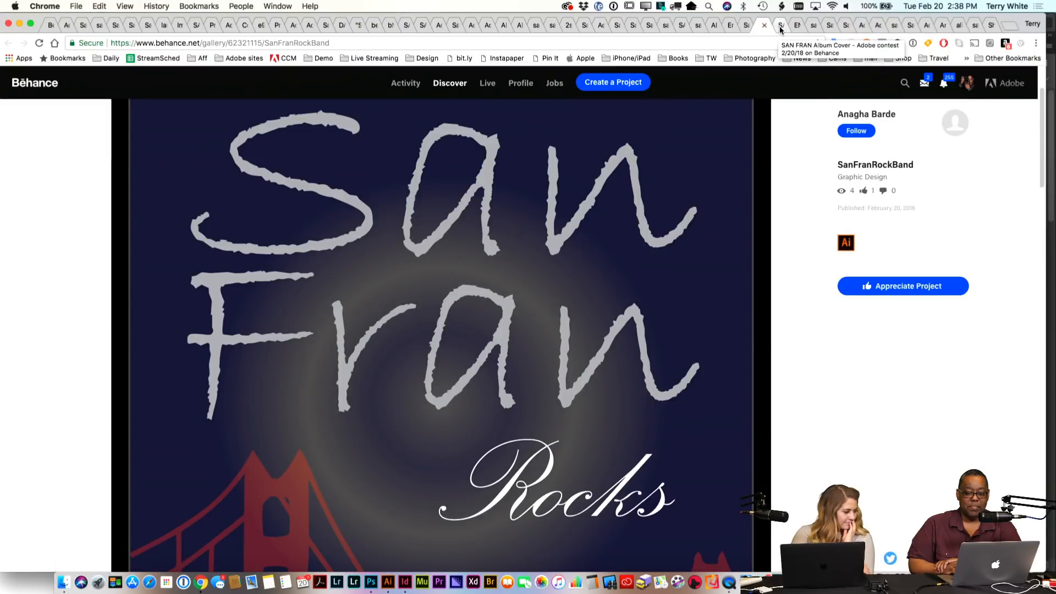
# Step: View the colourful sculpture and Red Over Blue covers, then separate the dark city street SANFRAN cover into its own browser window
pyautogui.click(780, 28)
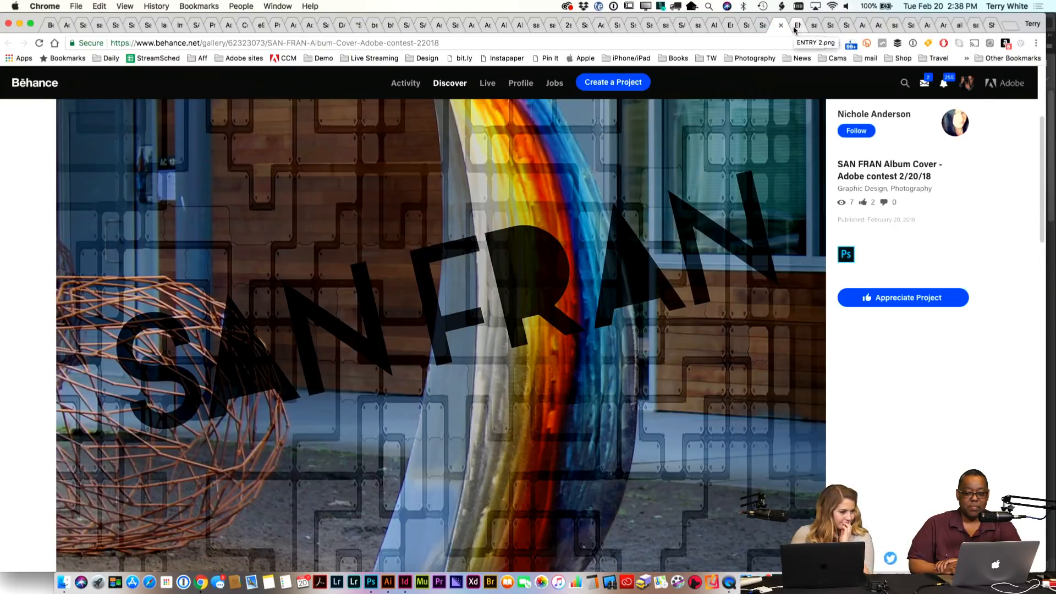
pyautogui.click(795, 28)
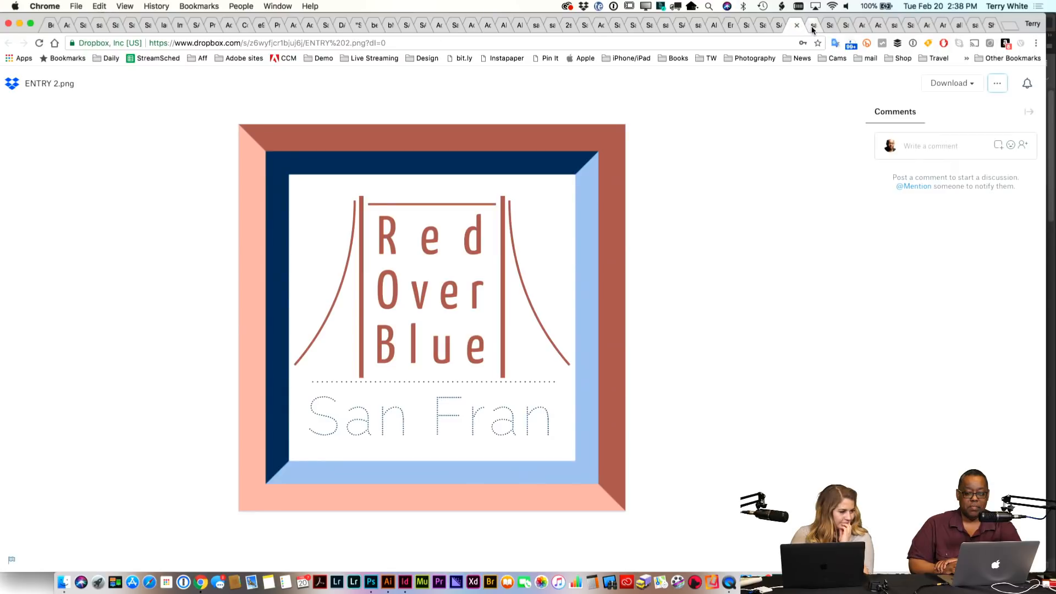
pyautogui.click(813, 28)
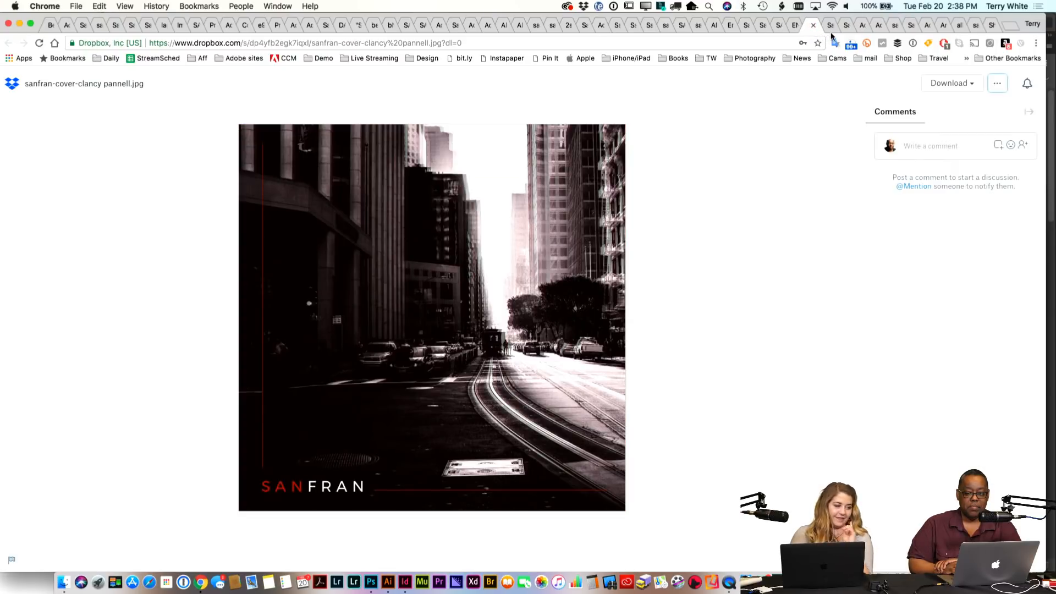
pyautogui.moveTo(806, 30); pyautogui.dragTo(754, 227)
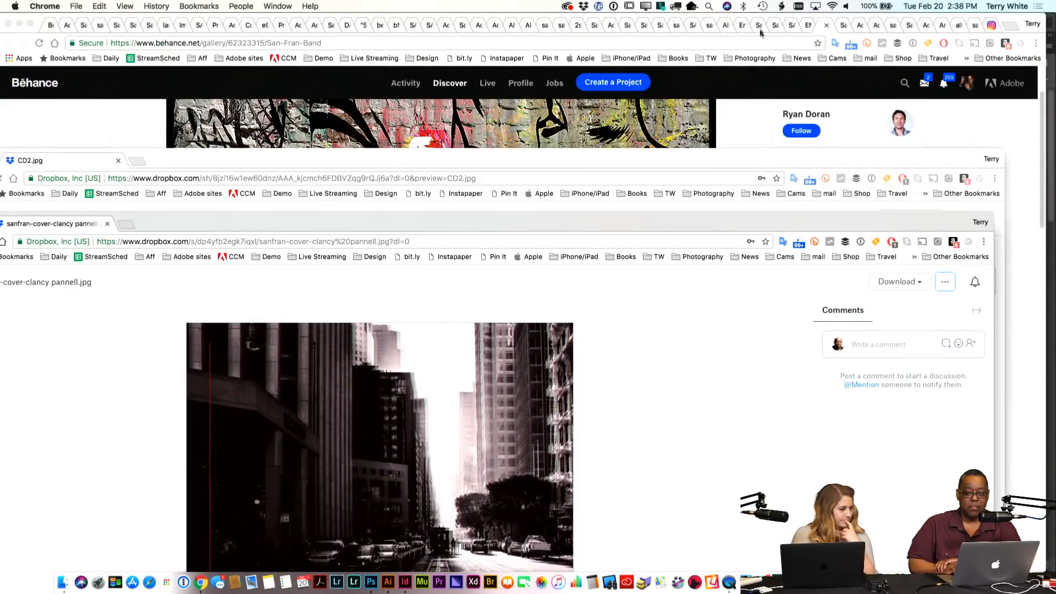
# Step: Return to the remaining submissions and examine the graffiti San Fran Band, paperclip Metal, A New Day, Crab Life and Legends of San Francisco covers
pyautogui.click(739, 114)
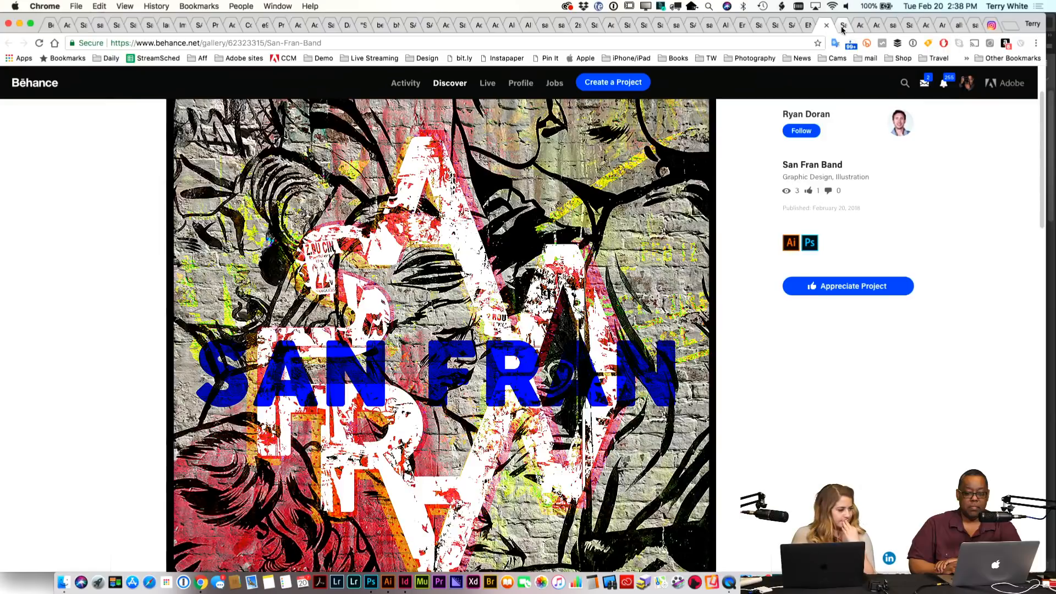
pyautogui.click(841, 28)
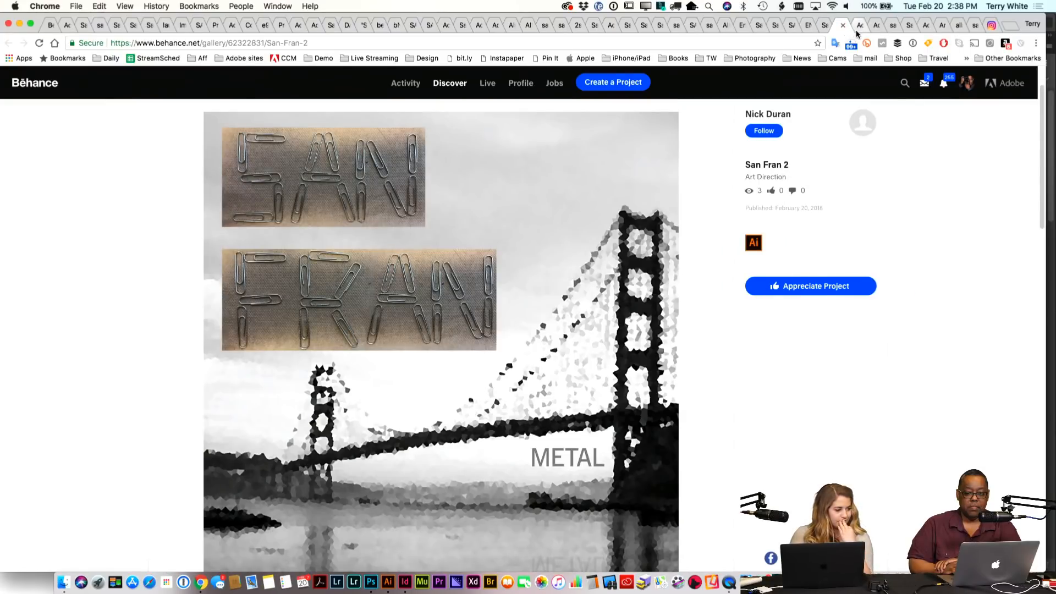
pyautogui.click(858, 27)
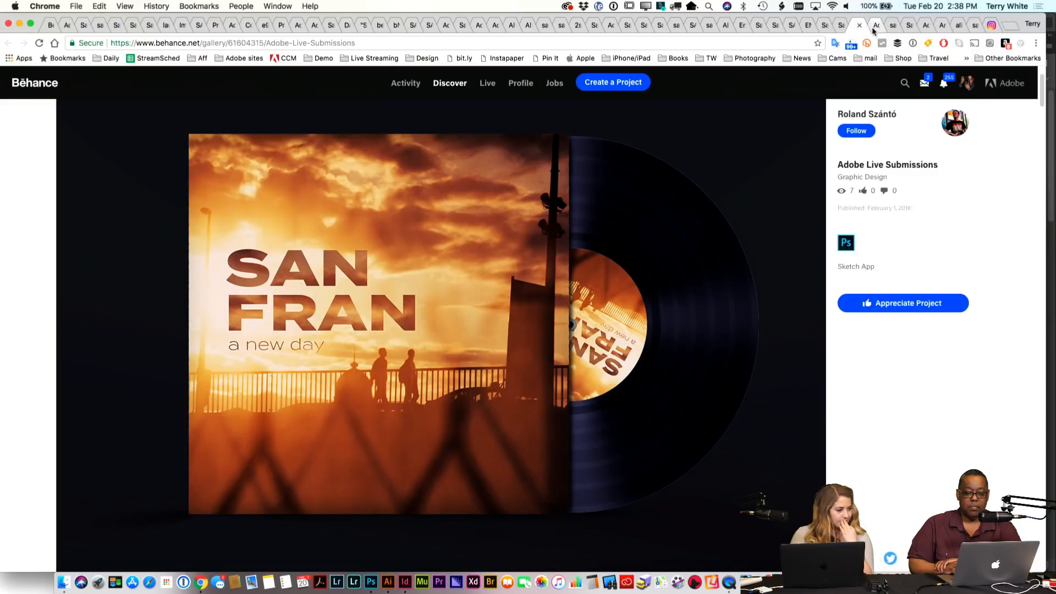
pyautogui.click(875, 29)
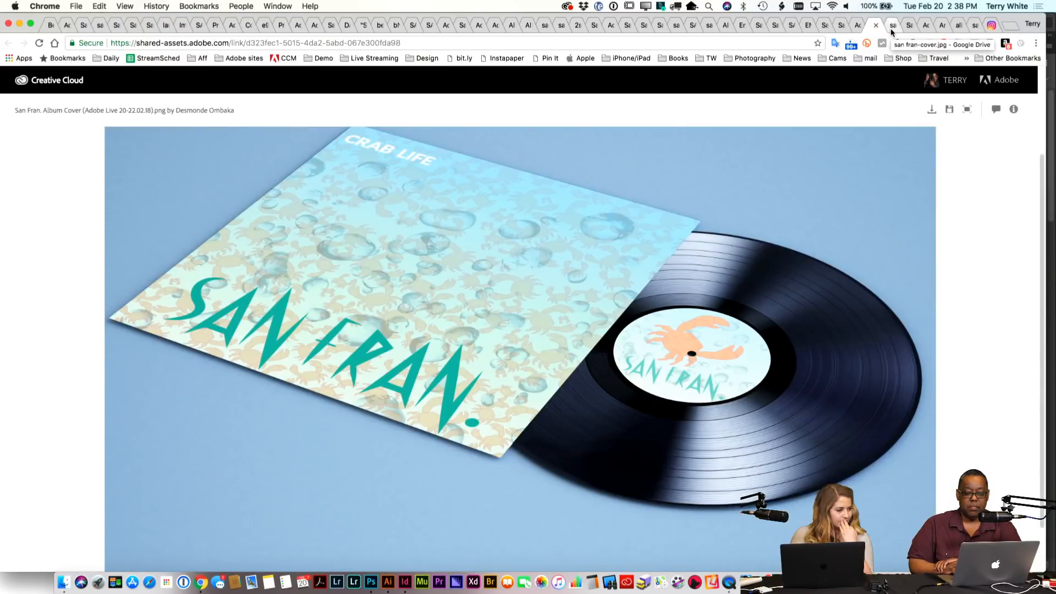
pyautogui.click(892, 32)
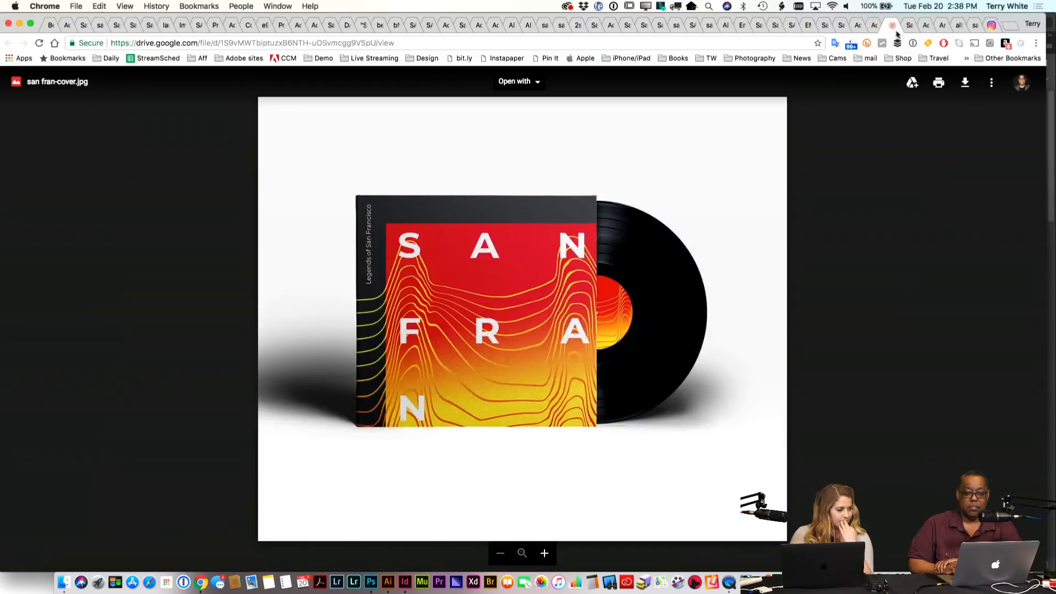
# Step: Review the green-lettered Adobe Competition, My 15 Years Old, Lost in Mind, abstract album.PNG and Hullabaloo Dreams covers
pyautogui.click(909, 31)
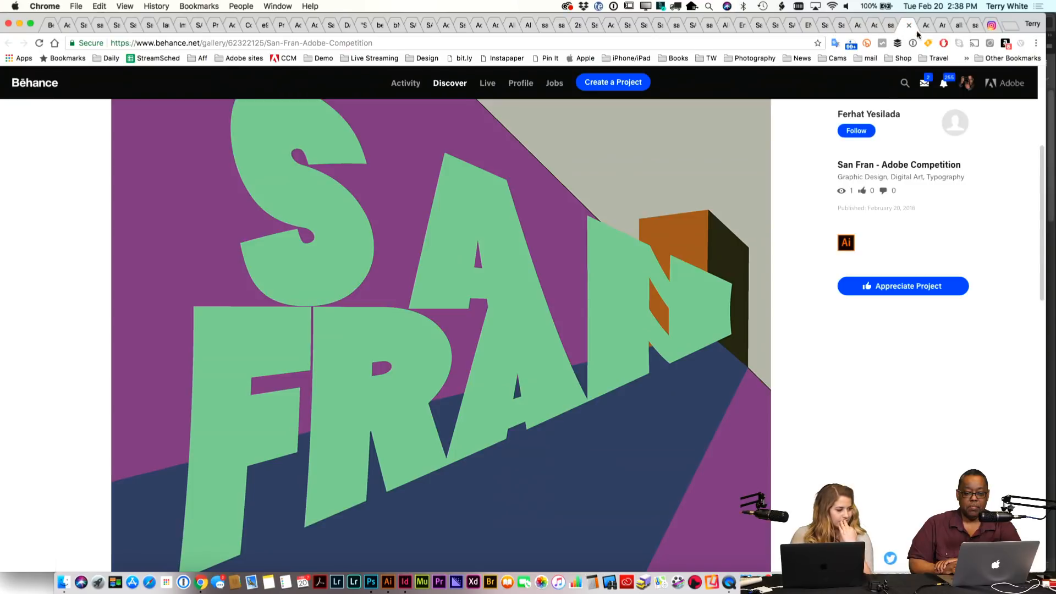
pyautogui.click(926, 30)
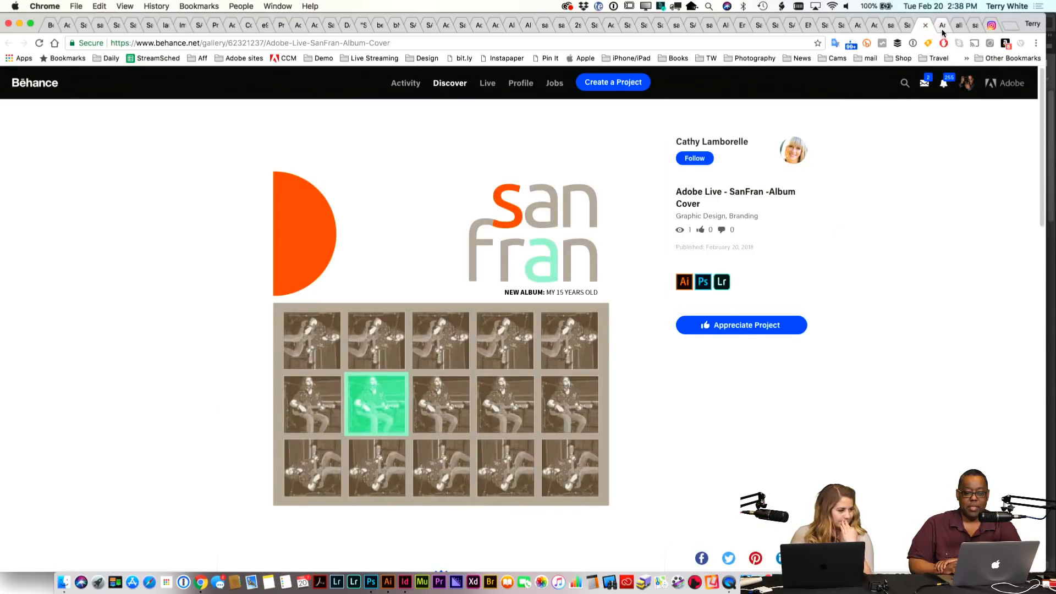
pyautogui.click(944, 30)
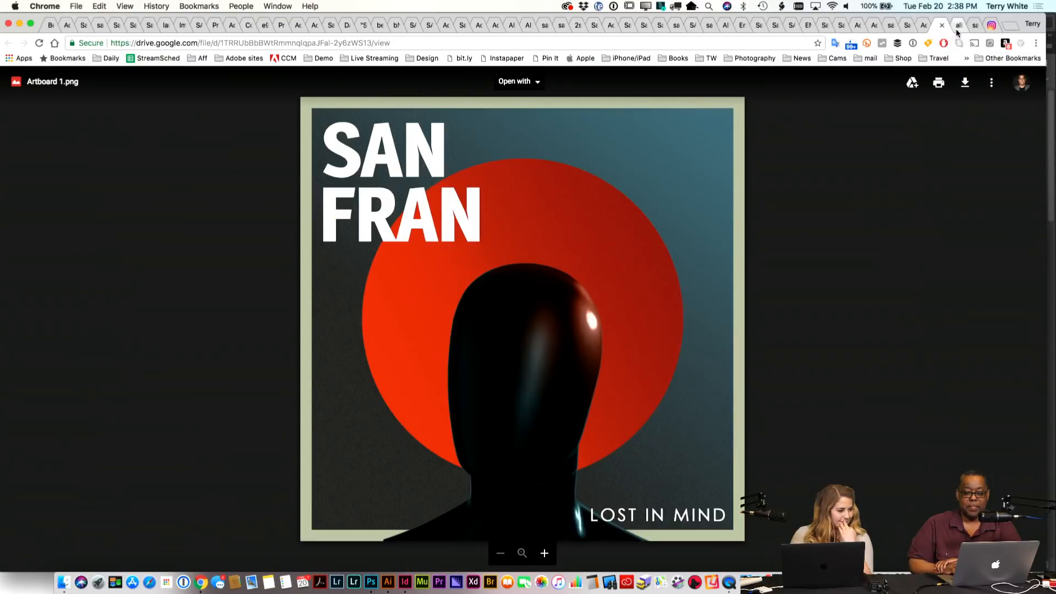
pyautogui.click(958, 30)
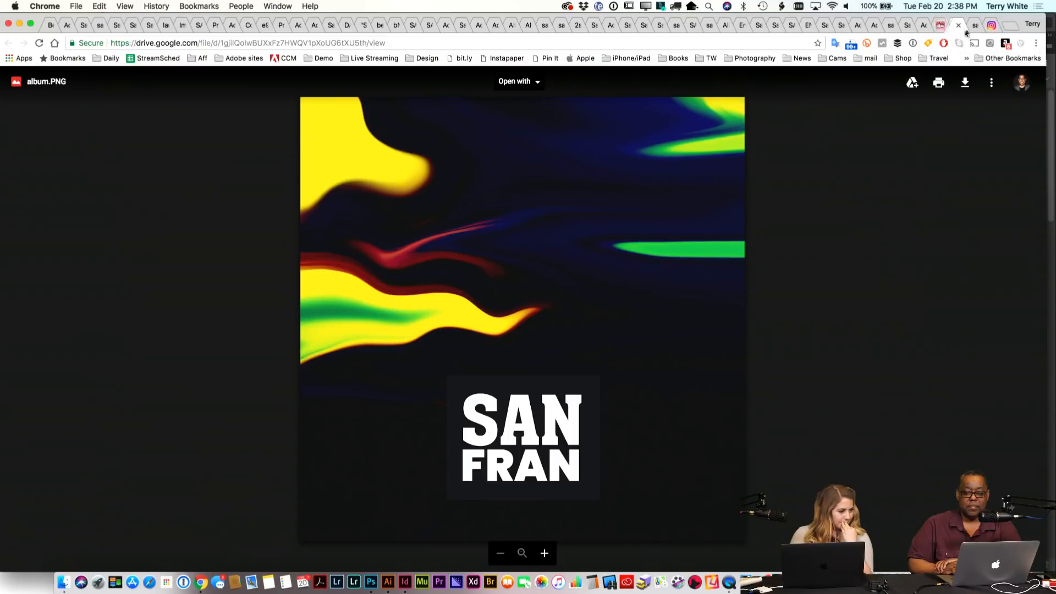
pyautogui.click(975, 30)
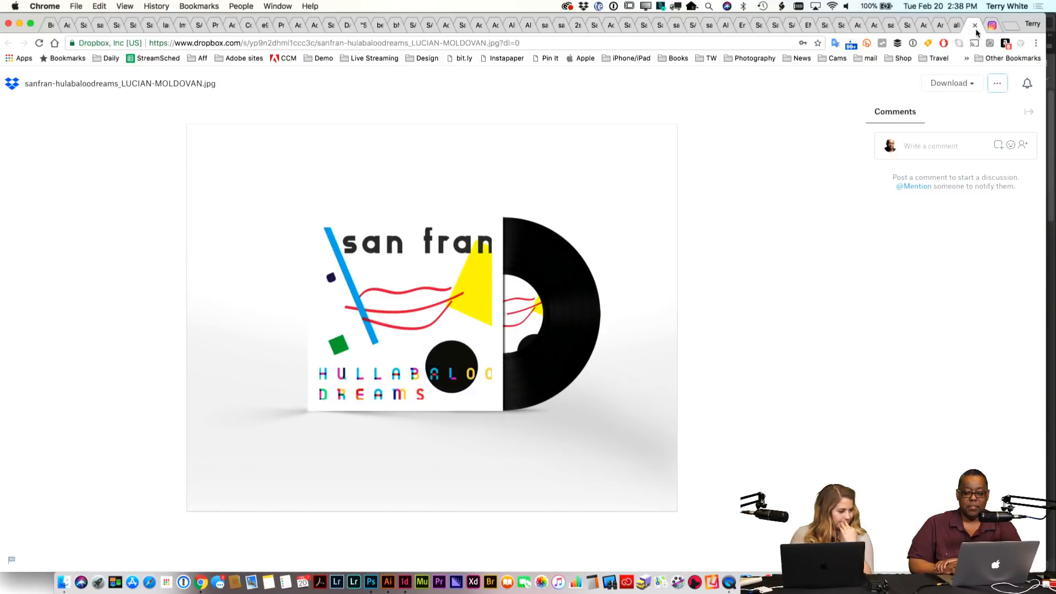
# Step: View the San Fran cactus and sunset cover on Instagram, then separate the Hullabaloo Dreams cover into its own browser window
pyautogui.click(991, 25)
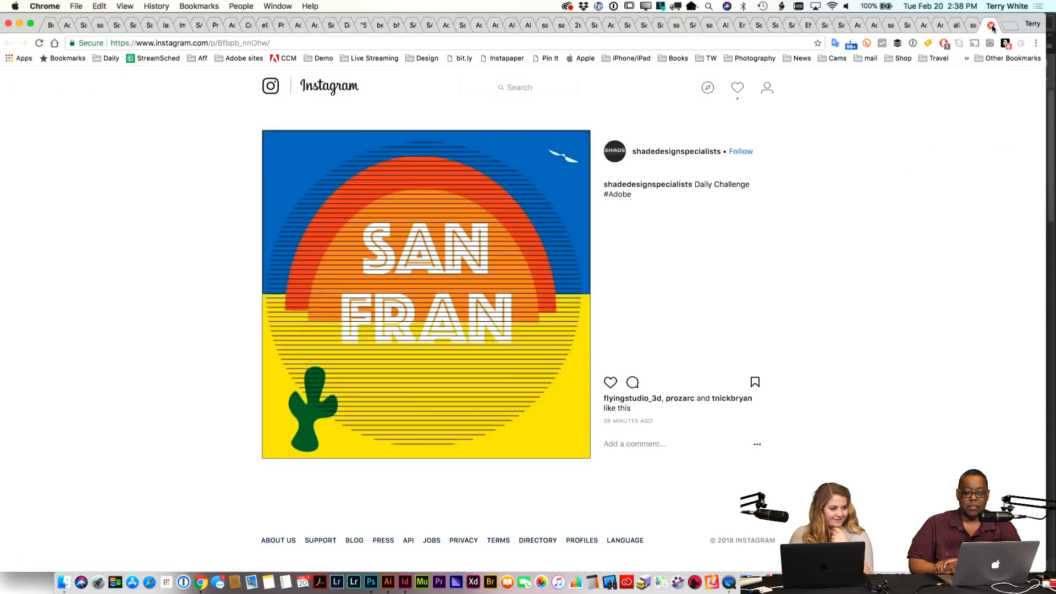
pyautogui.click(971, 30)
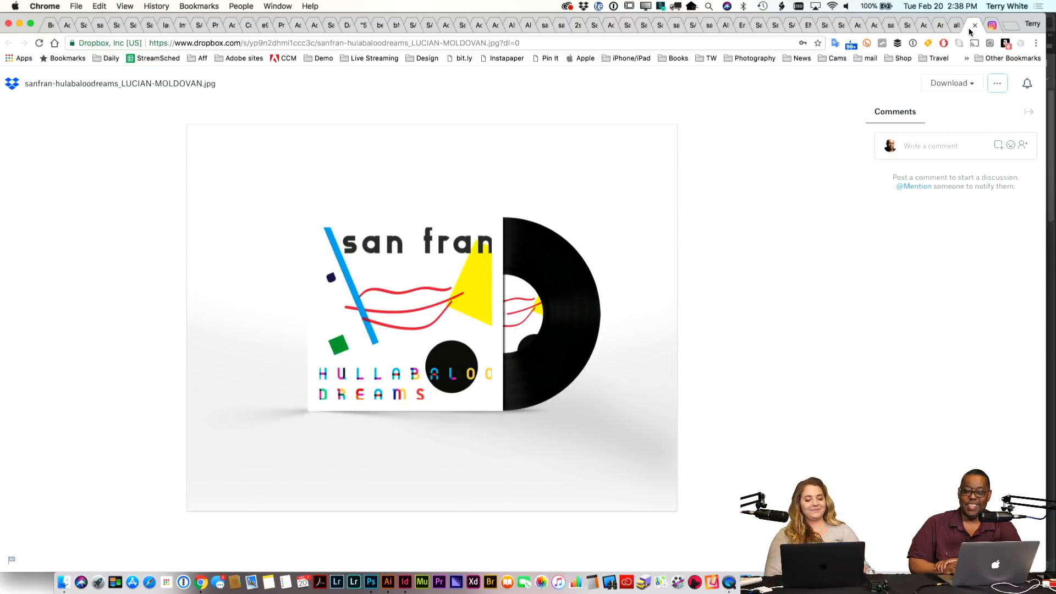
pyautogui.click(974, 26)
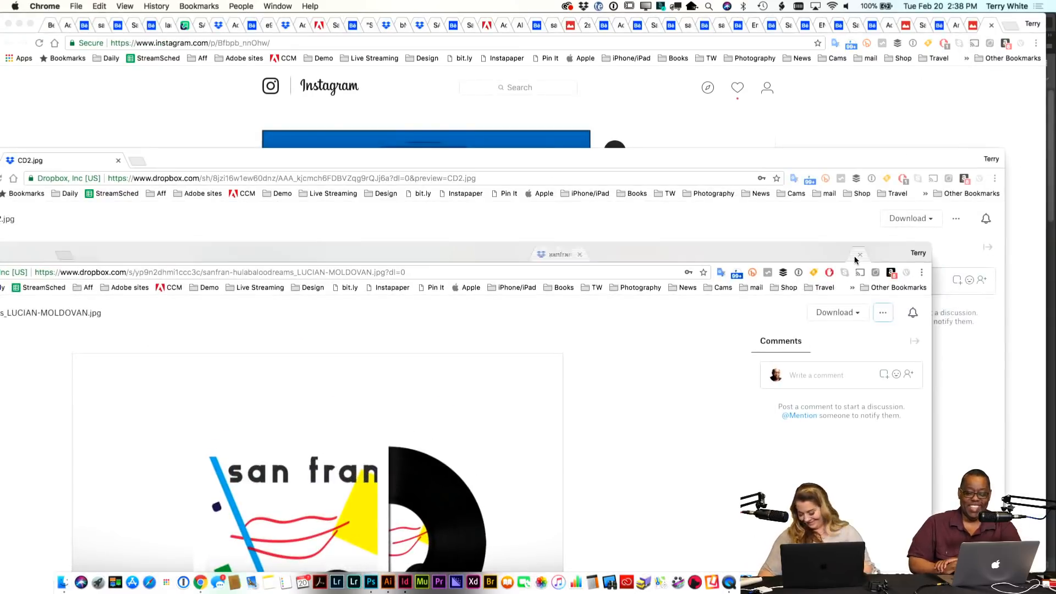
pyautogui.click(983, 29)
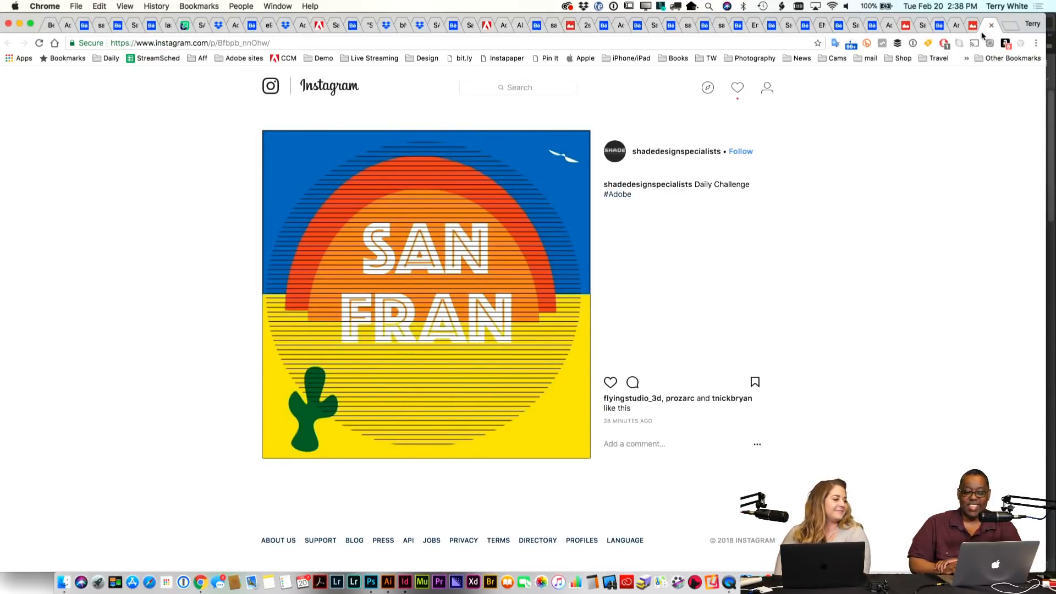
# Step: Minimise the main submissions window and merge the San Fran Views, Hullabaloo Dreams, dark city street and Out There covers into the Off Limits window
pyautogui.click(19, 23)
pyautogui.moveTo(200, 159); pyautogui.dragTo(325, 63)
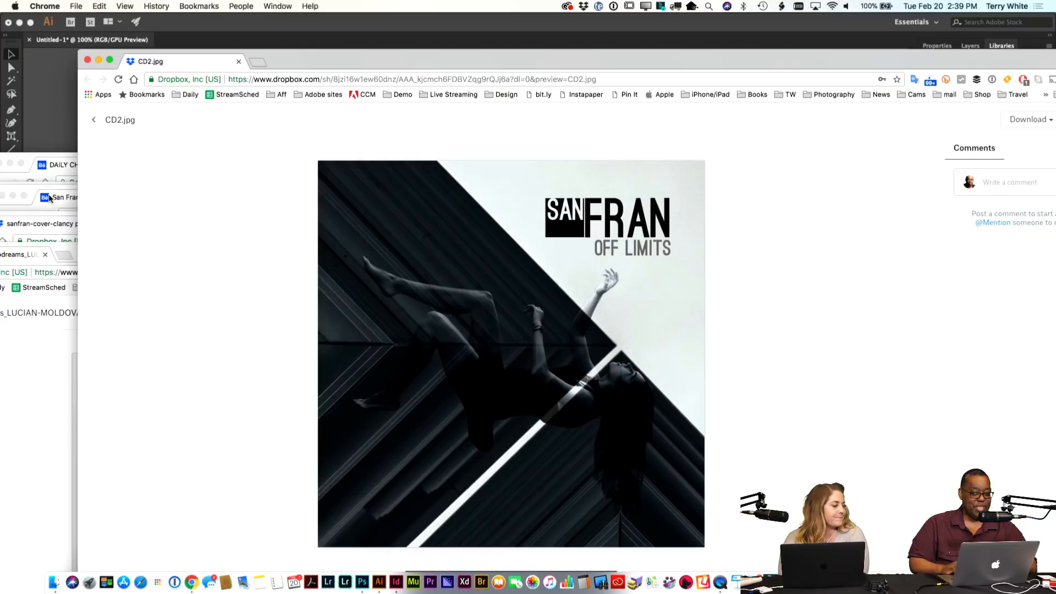
pyautogui.moveTo(49, 198); pyautogui.dragTo(263, 62)
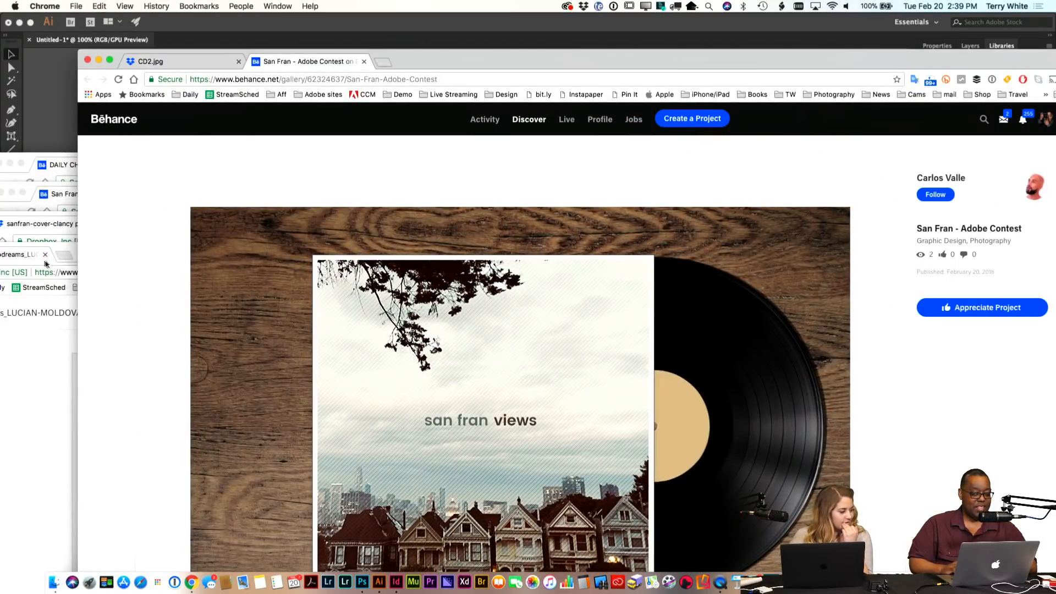
pyautogui.moveTo(25, 256); pyautogui.dragTo(436, 60)
pyautogui.click(28, 226)
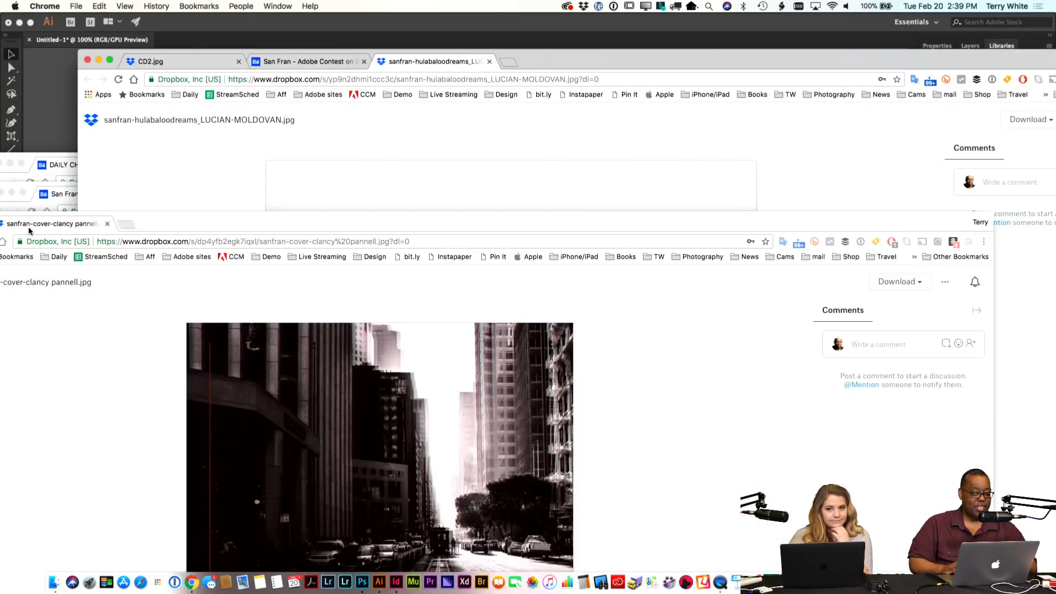
pyautogui.moveTo(28, 226); pyautogui.dragTo(538, 63)
pyautogui.moveTo(50, 228); pyautogui.dragTo(621, 60)
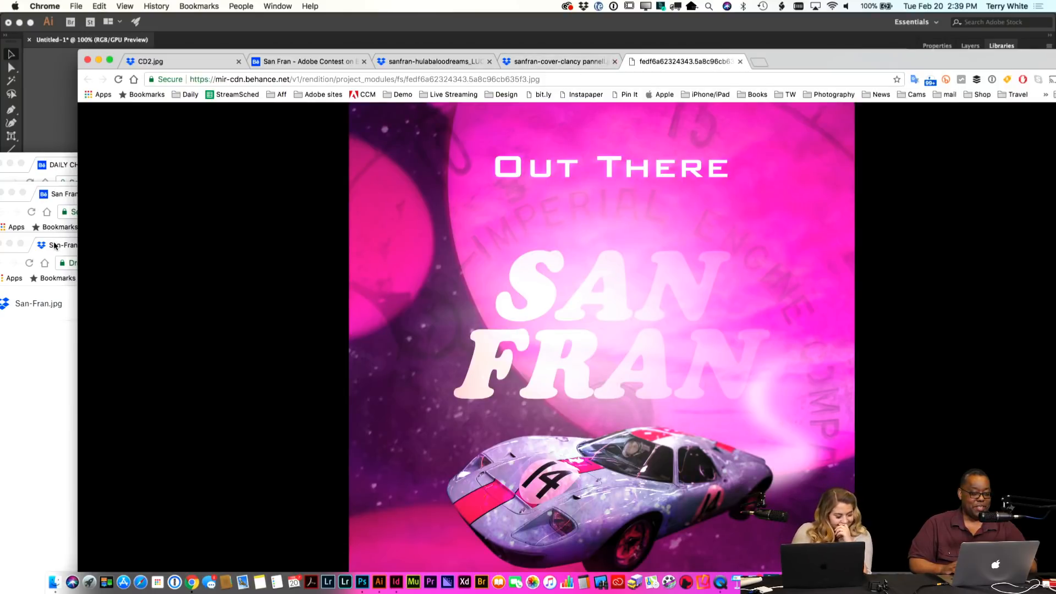
# Step: Add the pink-blue San-Fran.jpg, San Fran Adobe live Project and green-red DAILY CHALLENGE covers to the shared favourites window
pyautogui.moveTo(55, 244); pyautogui.dragTo(545, 61)
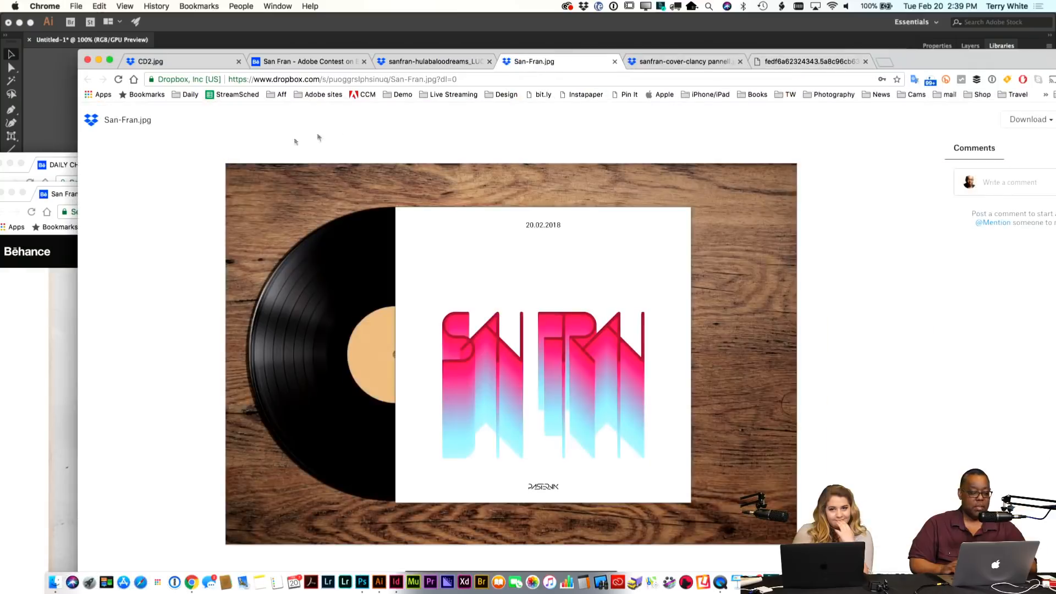
pyautogui.click(35, 326)
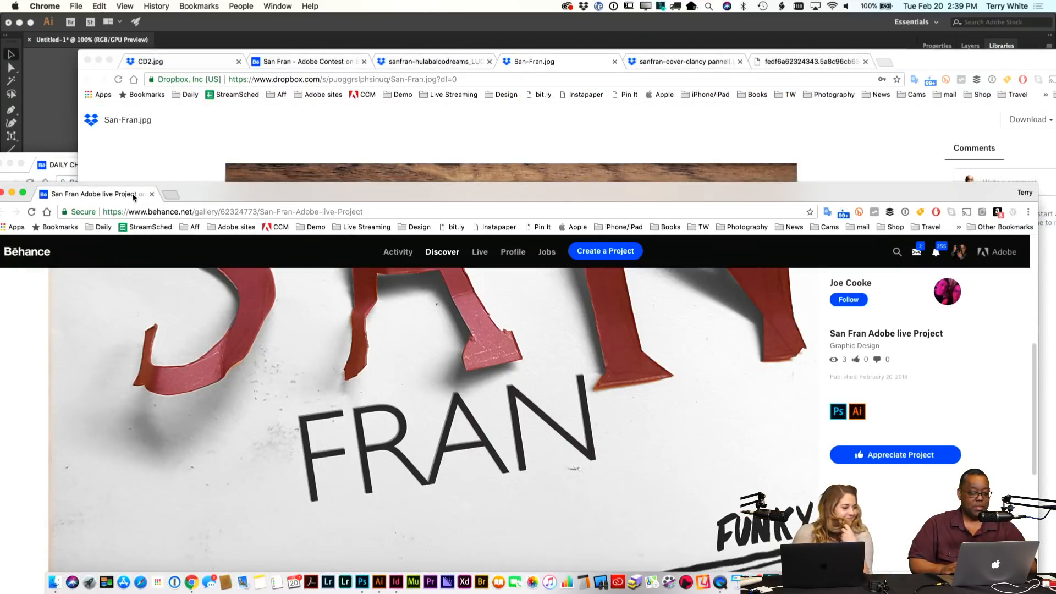
pyautogui.moveTo(128, 197); pyautogui.dragTo(340, 62)
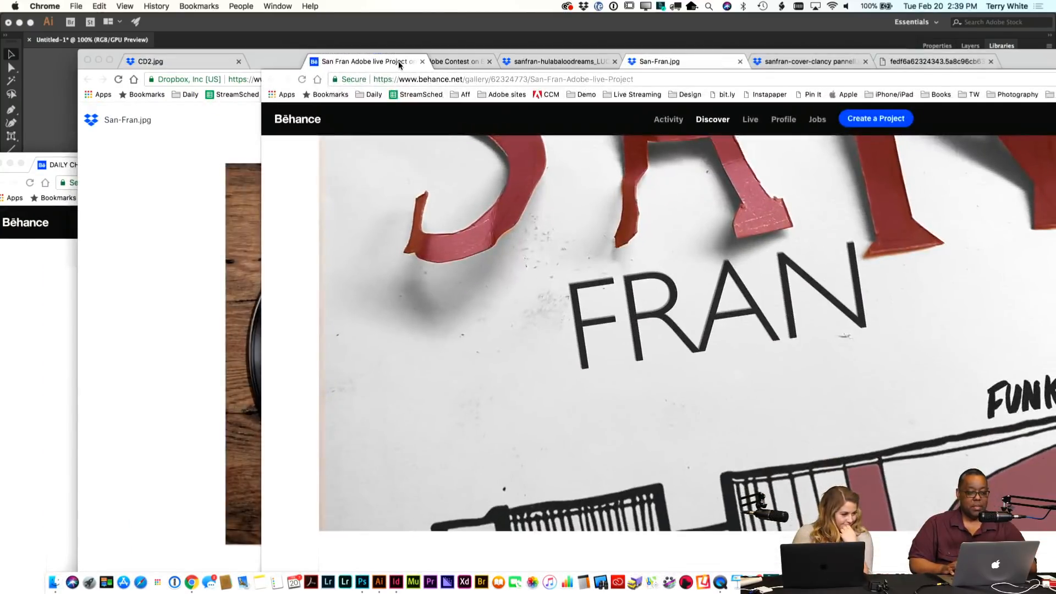
pyautogui.moveTo(55, 165); pyautogui.dragTo(297, 62)
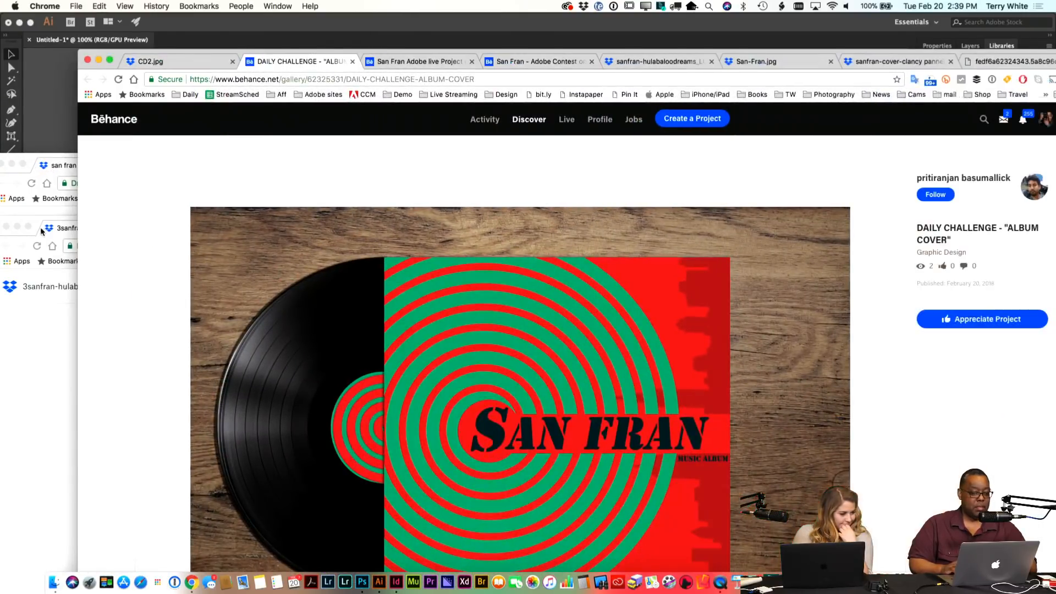
# Step: Add the New Dark and Music of Nature covers to the favourites window and reposition that window to fill the screen
pyautogui.click(34, 327)
pyautogui.moveTo(99, 230); pyautogui.dragTo(325, 62)
pyautogui.click(30, 295)
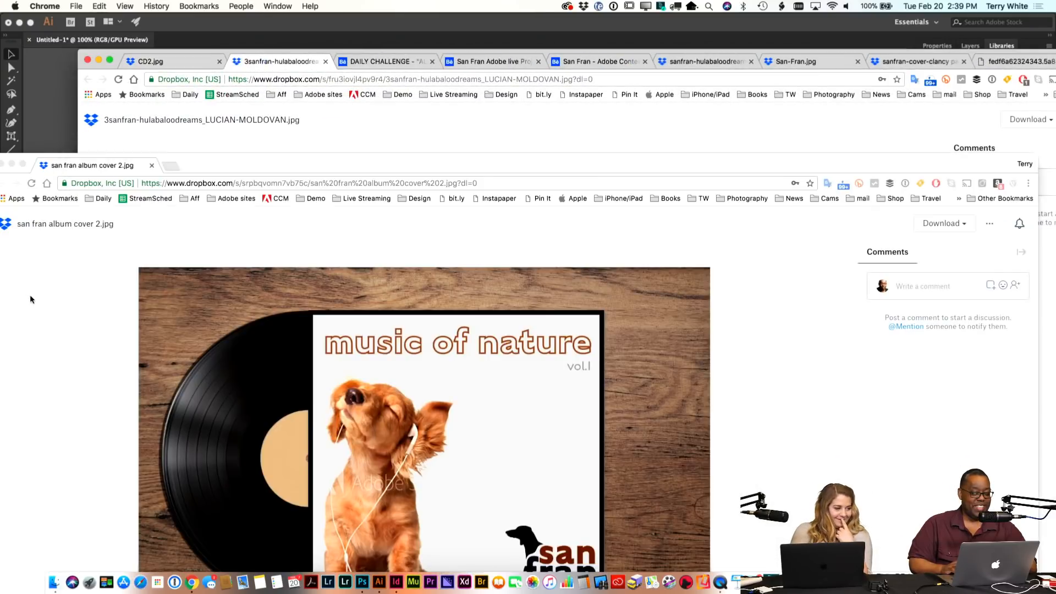
pyautogui.moveTo(142, 164); pyautogui.dragTo(302, 64)
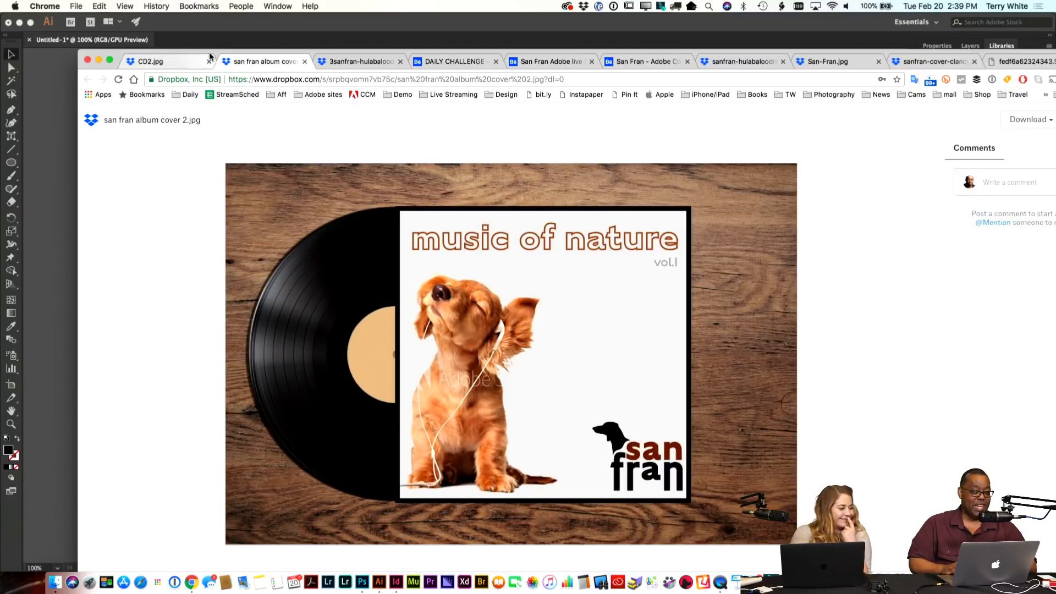
pyautogui.moveTo(209, 53); pyautogui.dragTo(129, 15)
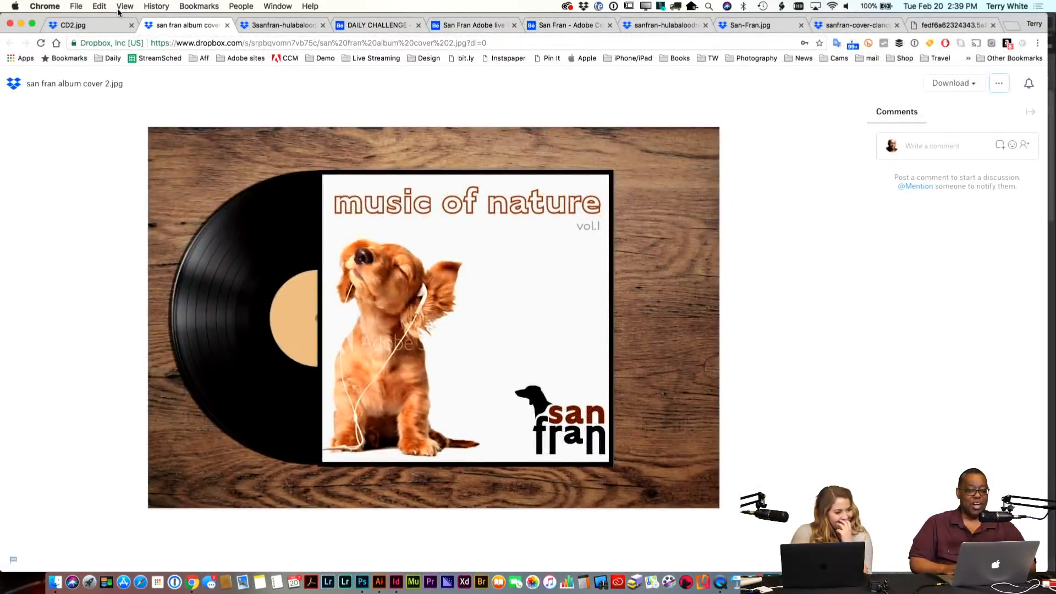
# Step: Review the Off Limits, Music of Nature, New Dark, green-red DAILY CHALLENGE and San Fran Adobe live Project finalist covers
pyautogui.click(101, 27)
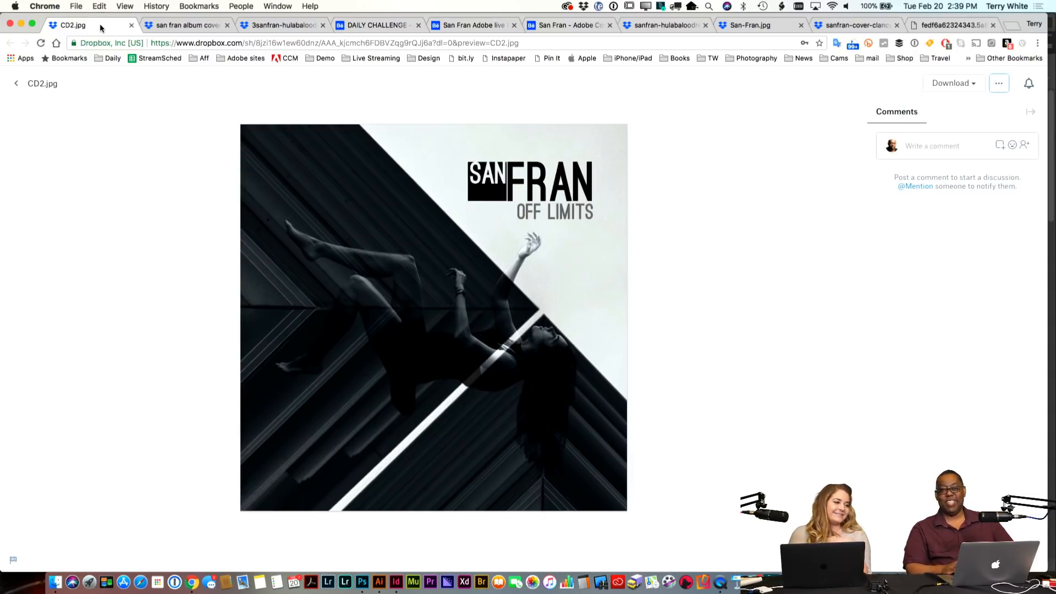
pyautogui.click(182, 29)
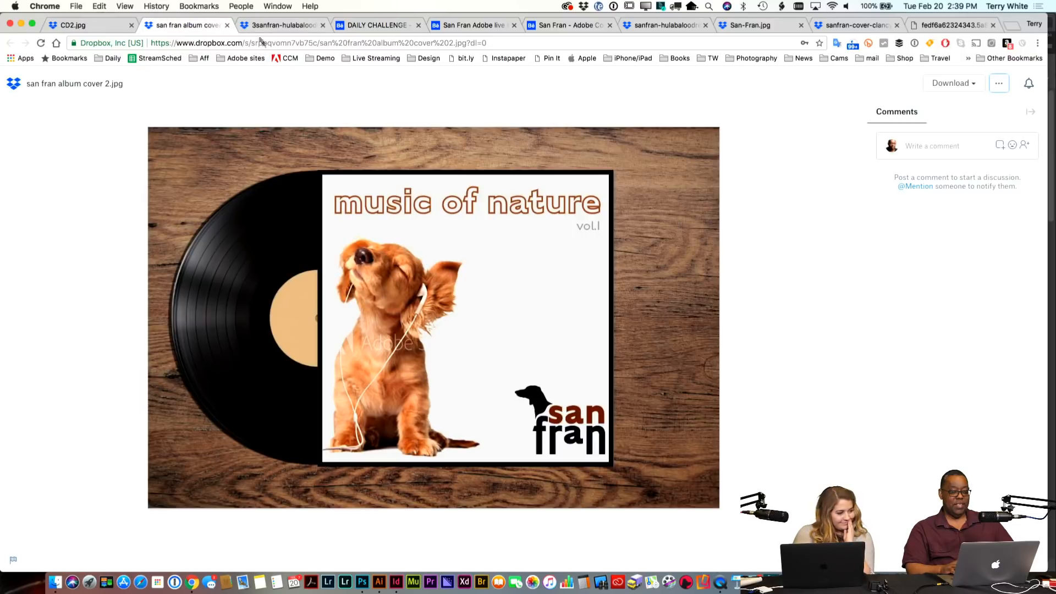
pyautogui.click(288, 27)
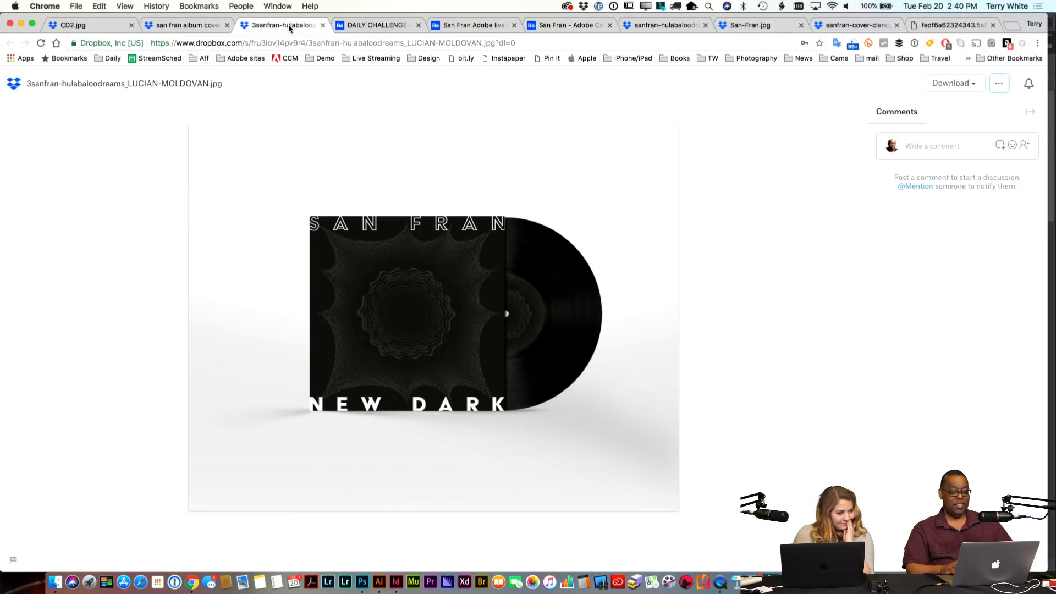
pyautogui.click(381, 25)
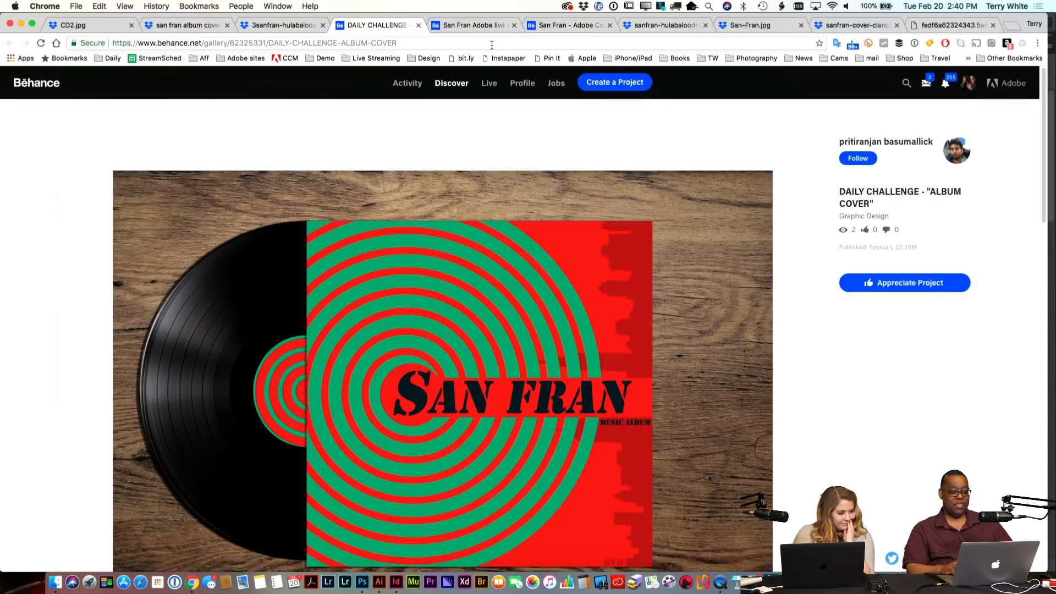
pyautogui.click(485, 27)
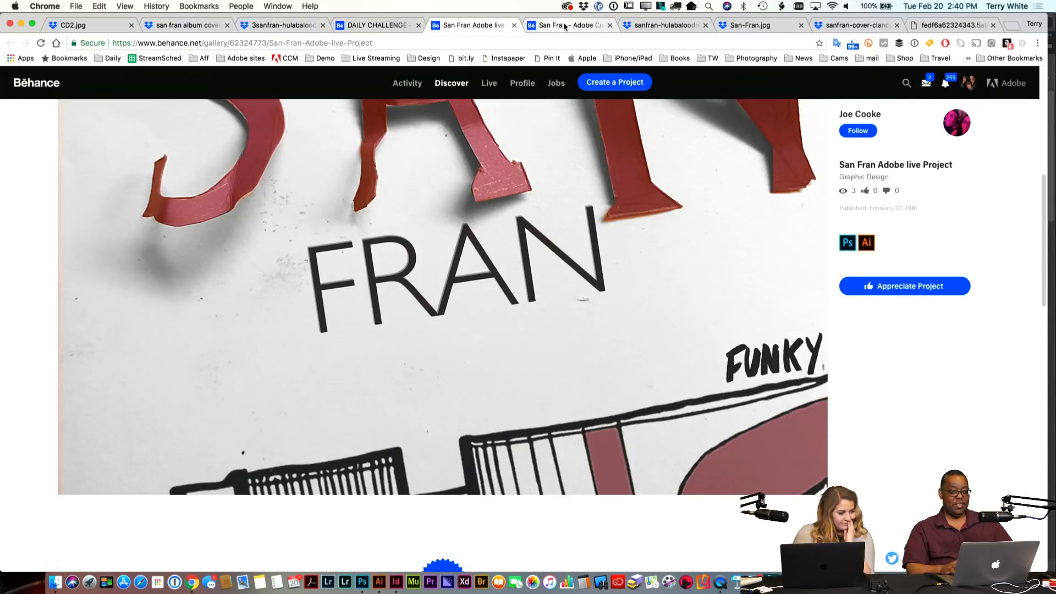
pyautogui.scroll(10, 601, 297)
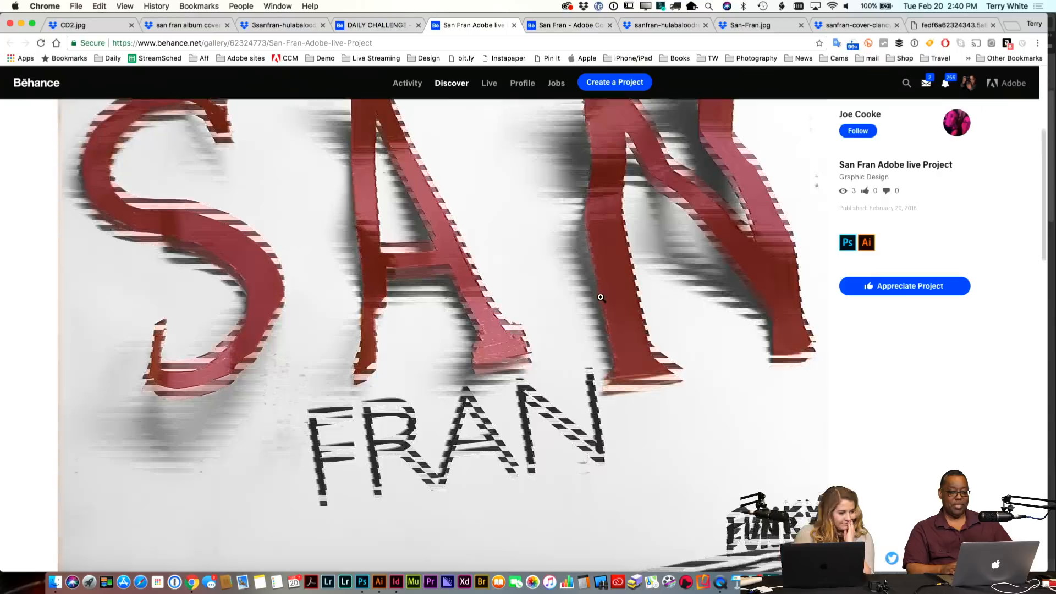
pyautogui.scroll(-5, 601, 297)
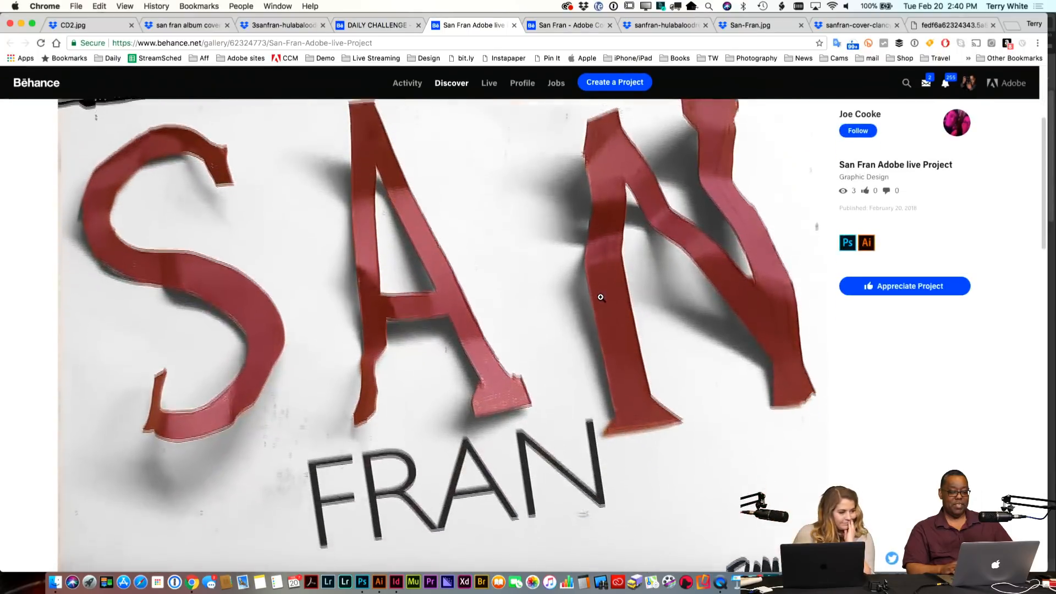
# Step: Review the San Fran Views, Hullabaloo Dreams, pink-blue San-Fran.jpg, dark city street and Out There finalist covers
pyautogui.click(562, 25)
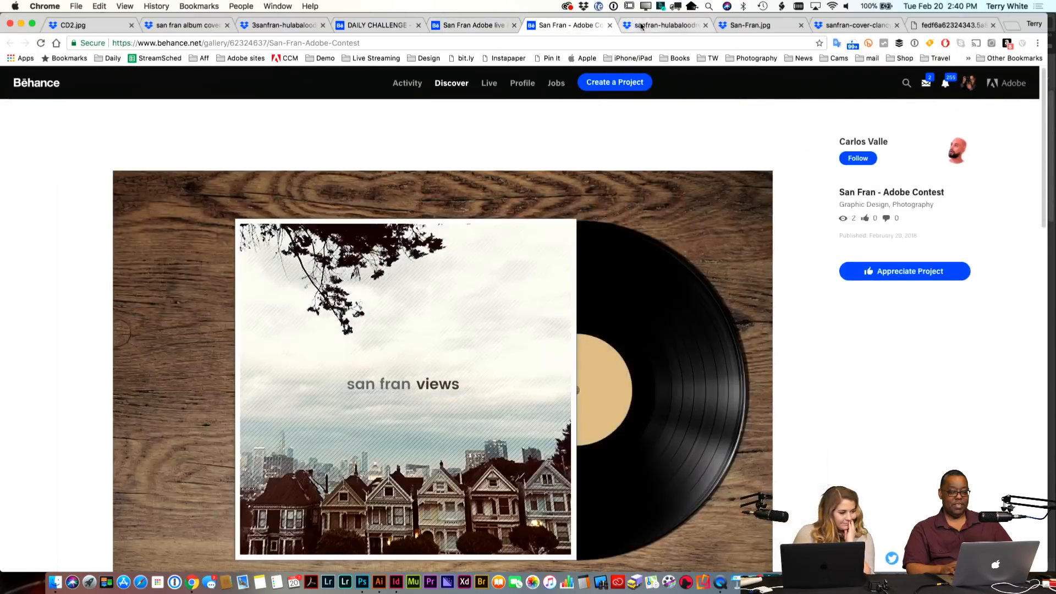
pyautogui.click(653, 28)
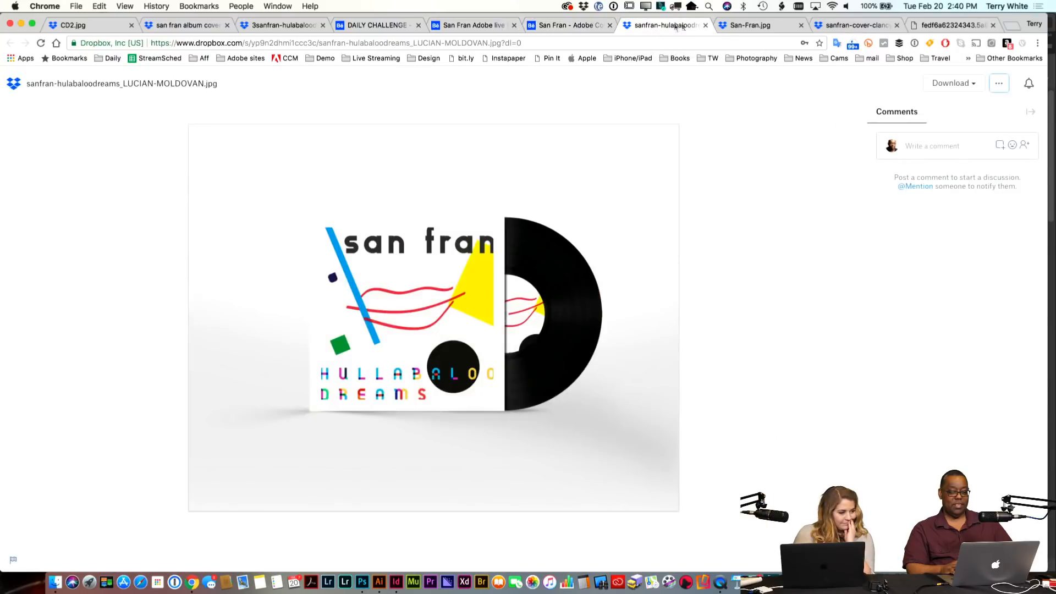
pyautogui.click(747, 27)
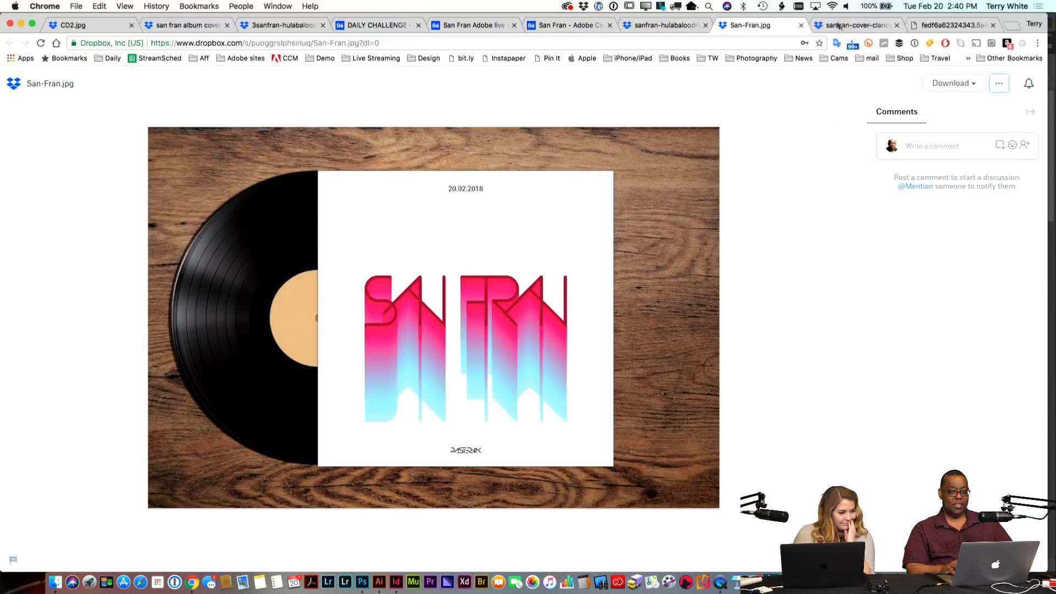
pyautogui.click(851, 25)
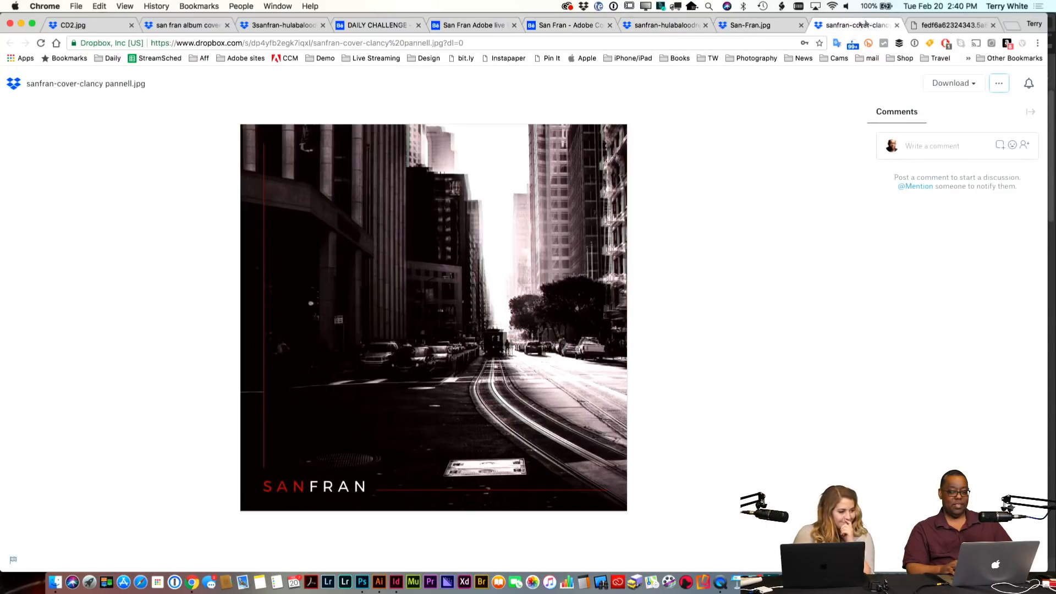
pyautogui.click(938, 26)
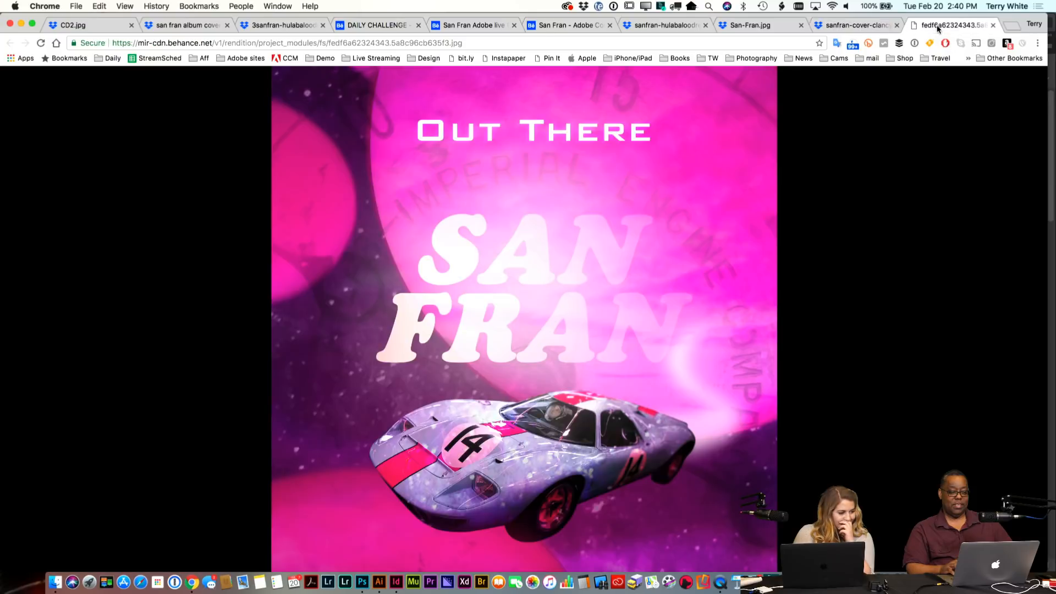
# Step: Go through the finalists a second time, from the Off Limits cover up to the Hullabaloo Dreams cover
pyautogui.click(71, 25)
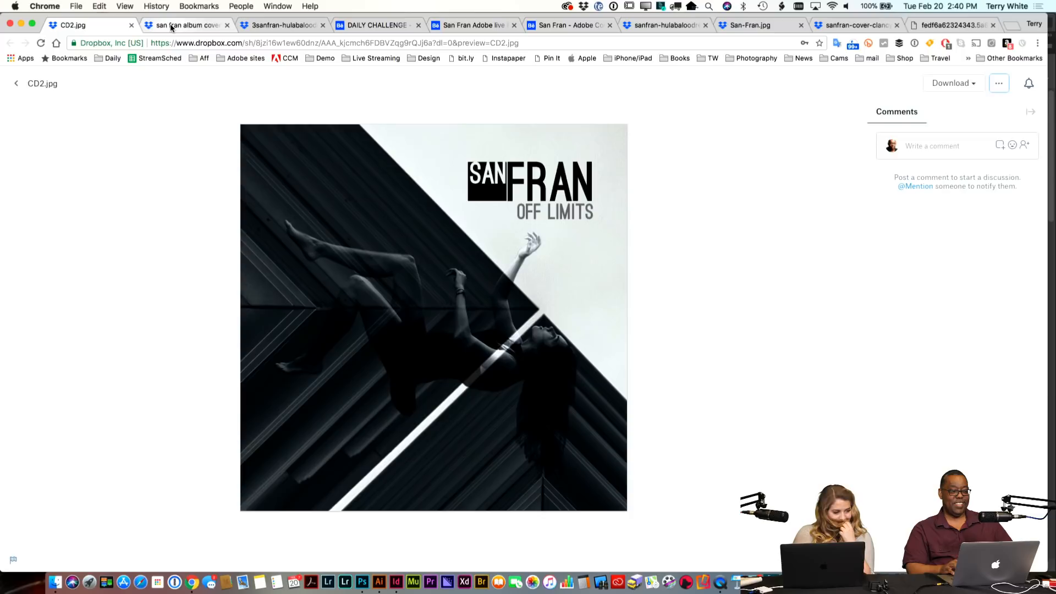
pyautogui.click(171, 26)
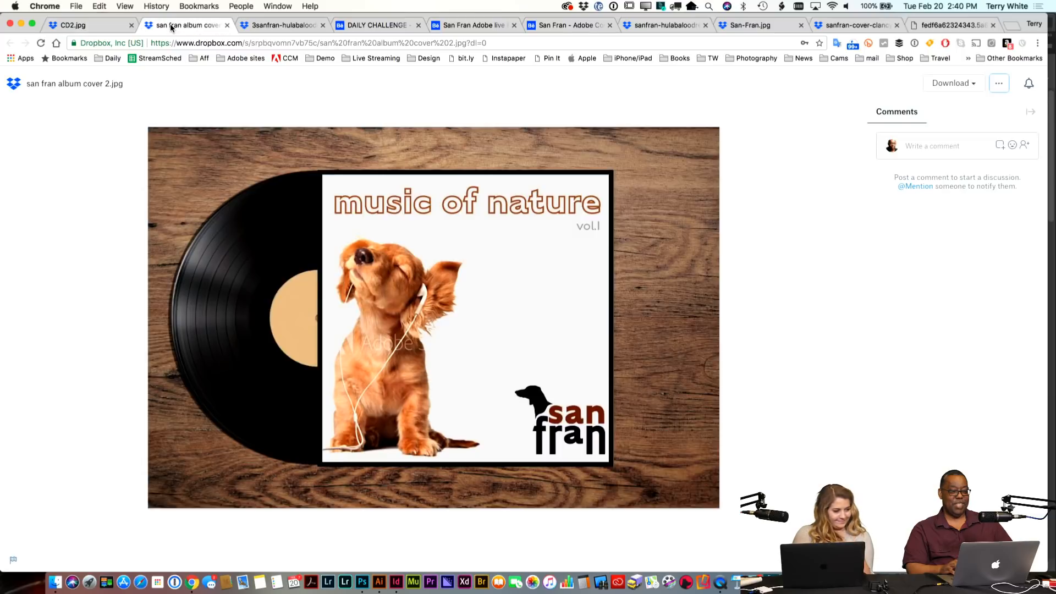
pyautogui.click(270, 28)
pyautogui.click(380, 27)
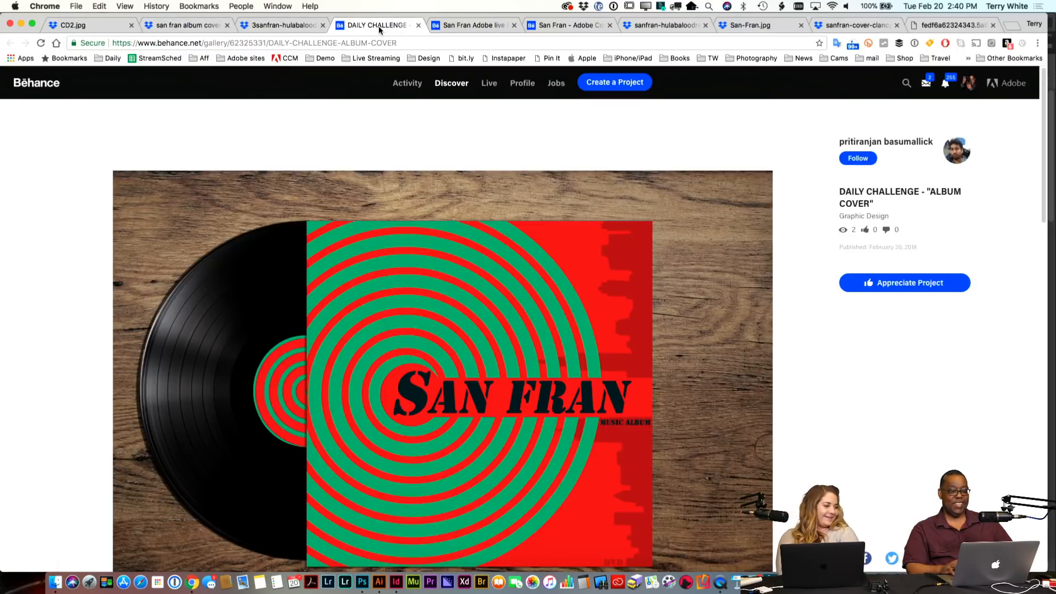
pyautogui.click(492, 25)
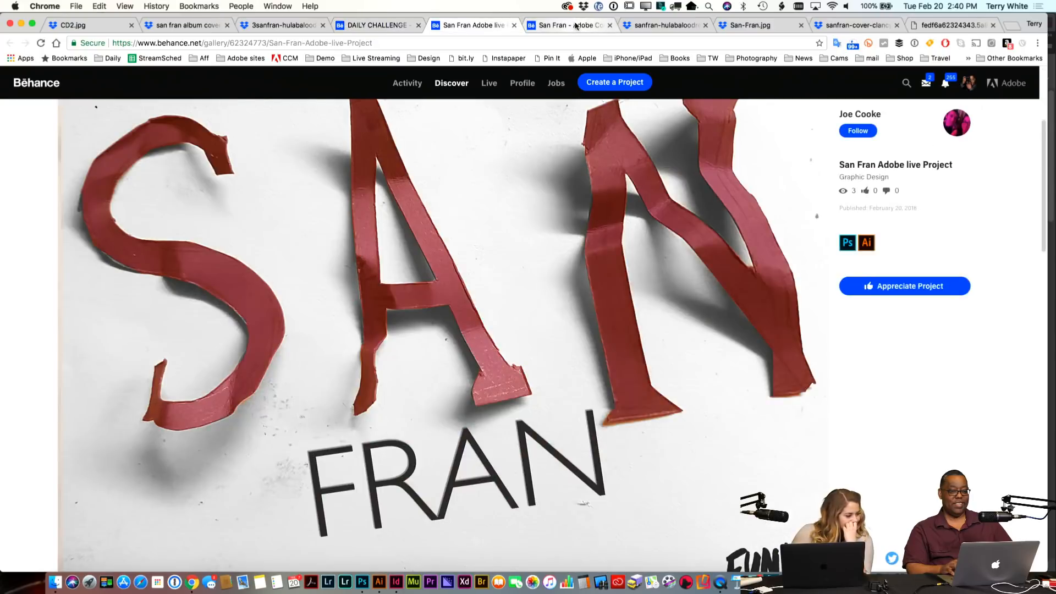
pyautogui.click(572, 27)
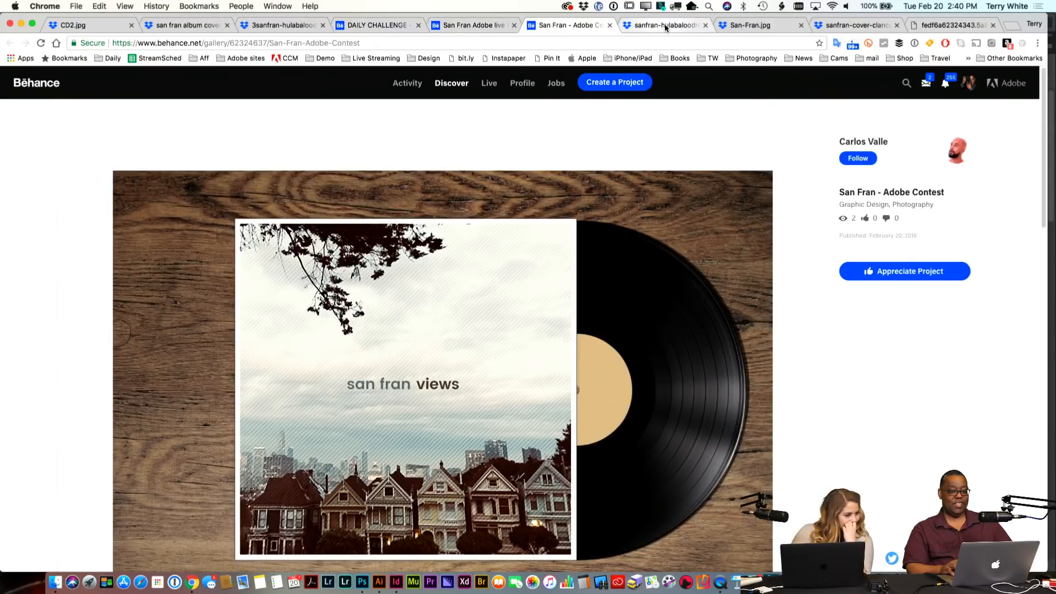
pyautogui.click(665, 27)
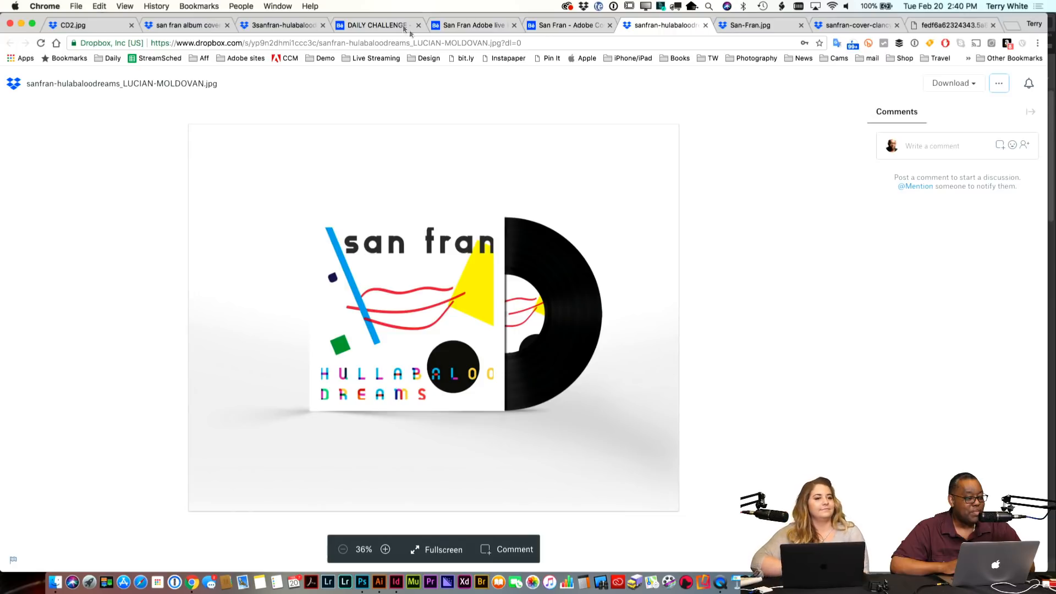
pyautogui.moveTo(374, 16)
pyautogui.mouseDown()
pyautogui.moveTo(525, 44)
pyautogui.moveTo(377, 3)
pyautogui.mouseUp()
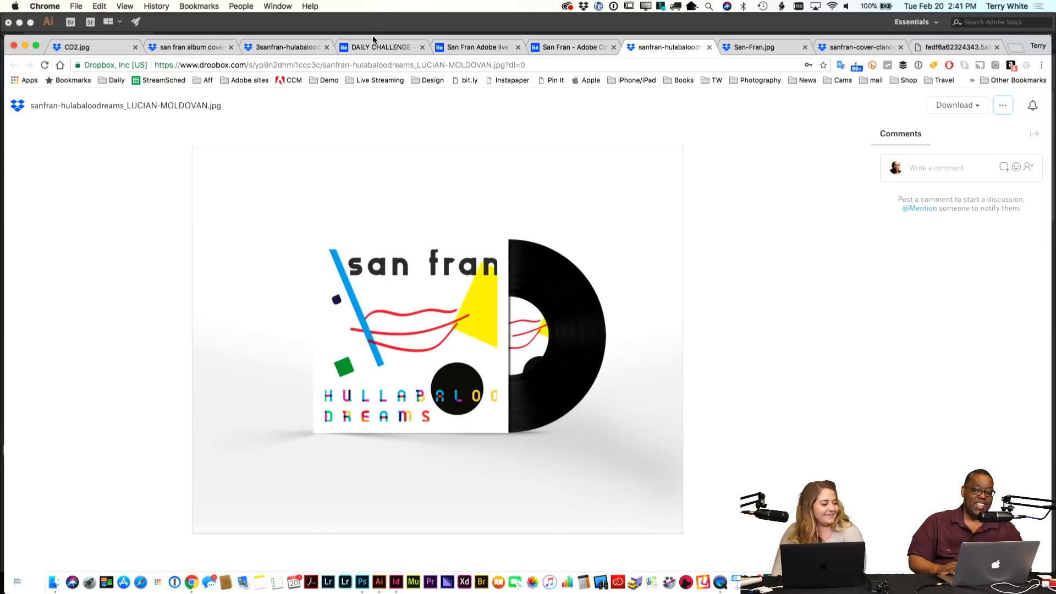
pyautogui.moveTo(371, 35); pyautogui.dragTo(375, 12)
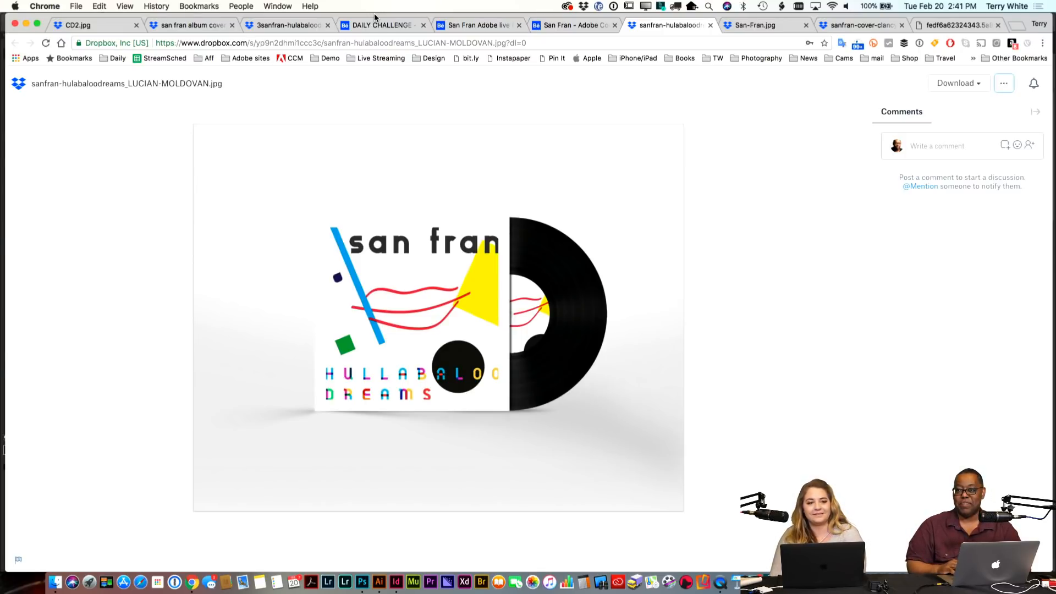
# Step: Switch to the Illustrator document and look over the Mars Music Festival artboard with its logos and coloured tiles
pyautogui.press('super+Tab')
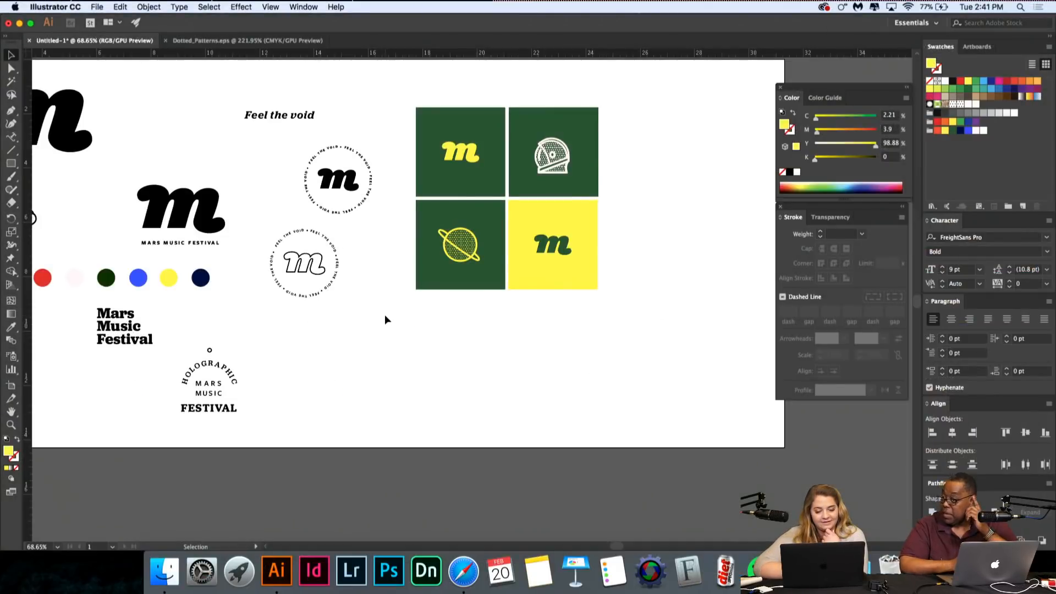
pyautogui.scroll(3, 385, 316)
pyautogui.hscroll(-2, 385, 316)
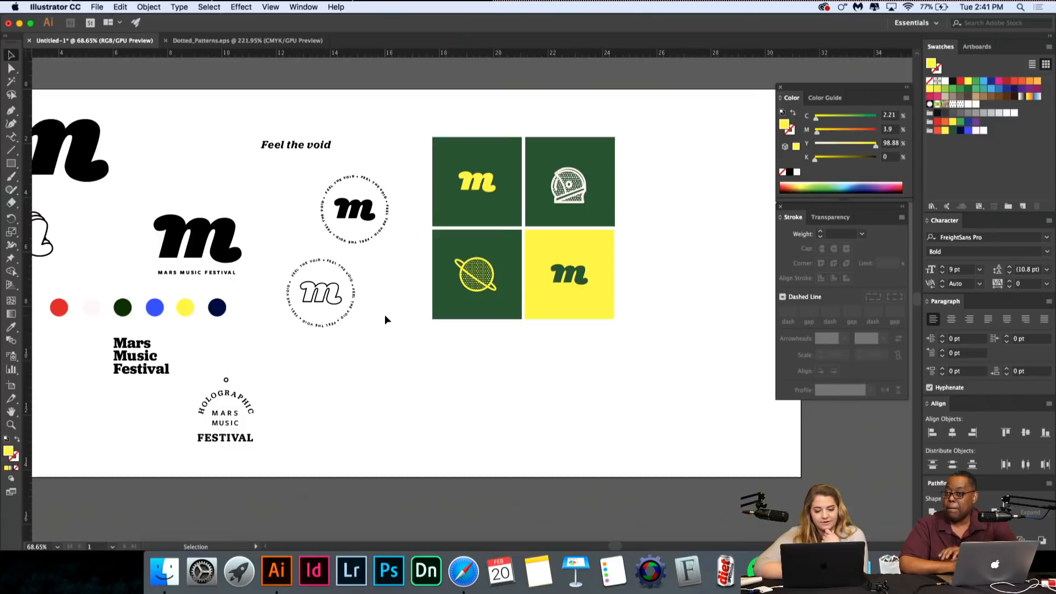
pyautogui.scroll(2, 480, 362)
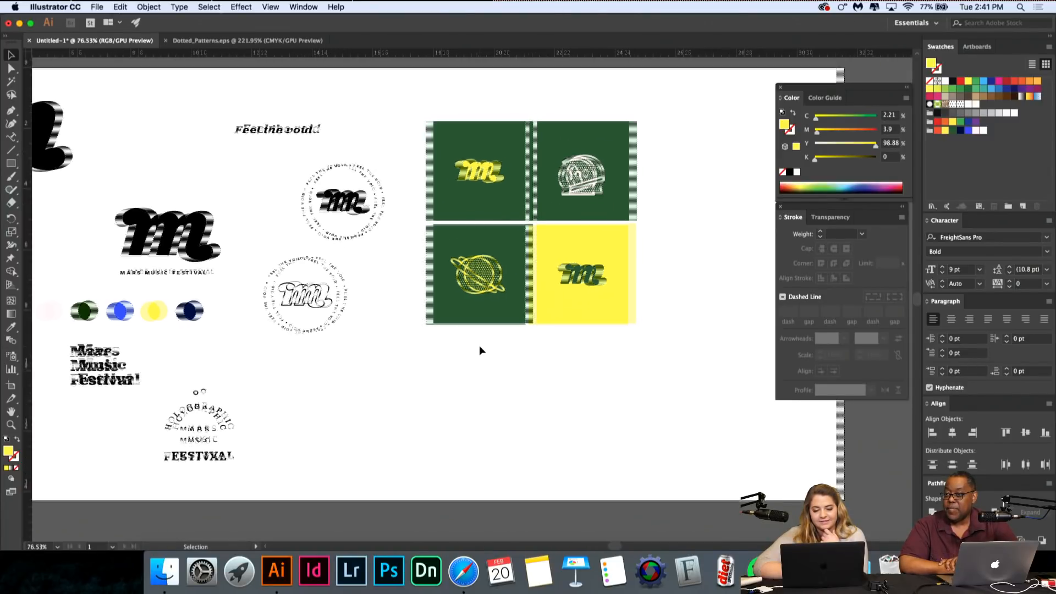
pyautogui.hscroll(2, 480, 344)
pyautogui.scroll(-3, 480, 344)
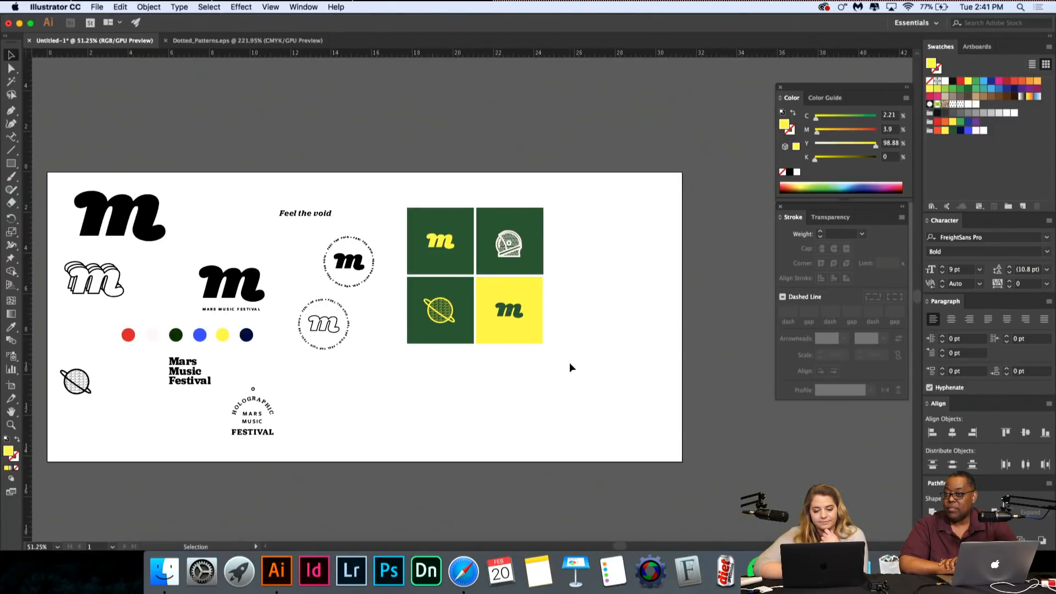
pyautogui.moveTo(478, 260); pyautogui.dragTo(455, 224)
pyautogui.click(623, 231)
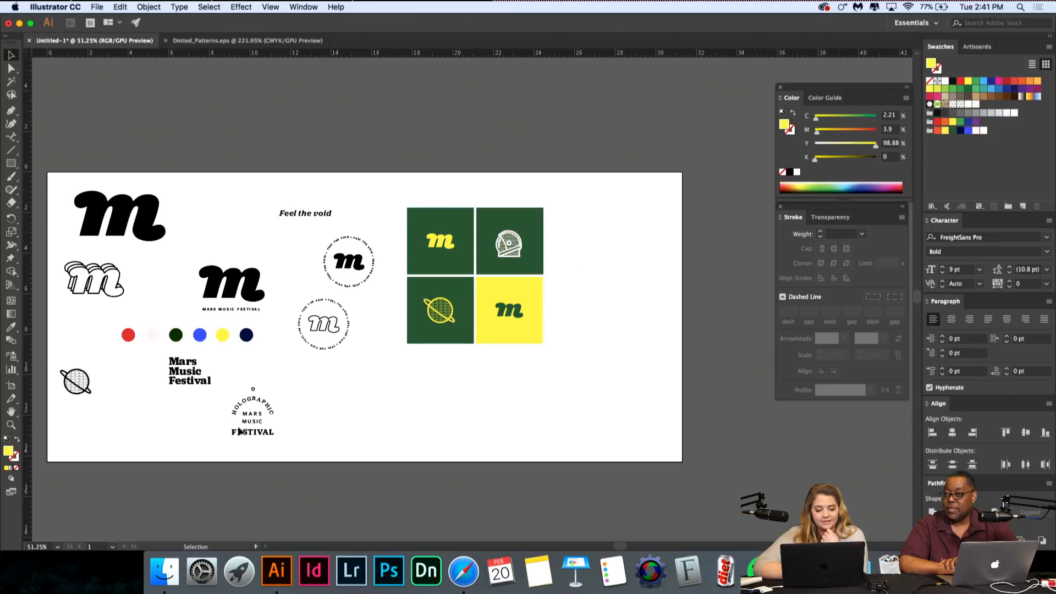
# Step: Move the Holographic Mars Music Festival badge slightly up and away from the stacked Mars Music Festival wordmark
pyautogui.scroll(2, 240, 415)
pyautogui.scroll(2, 240, 411)
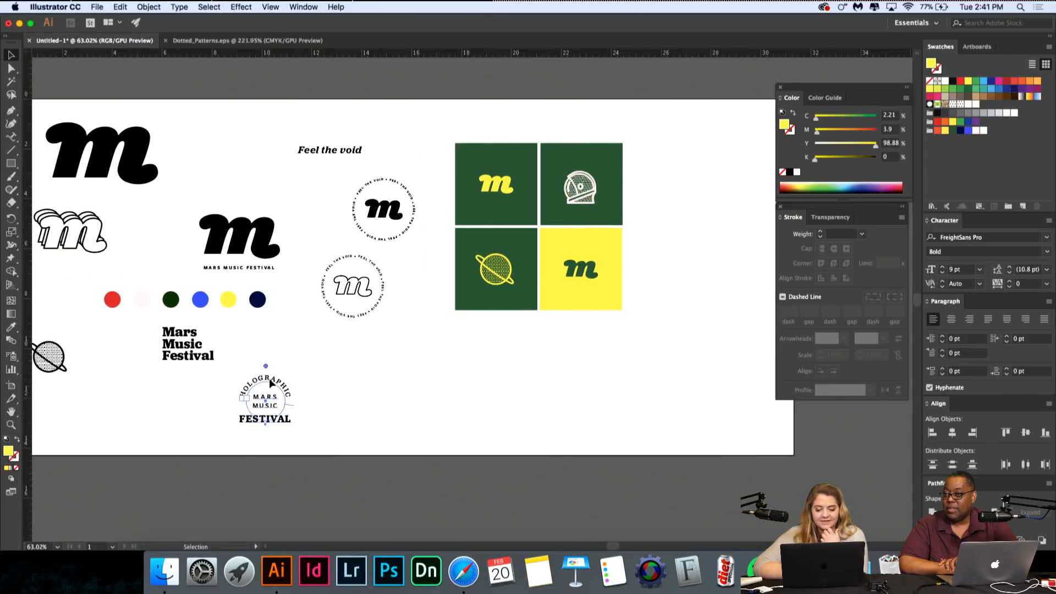
pyautogui.moveTo(269, 378); pyautogui.dragTo(306, 363)
pyautogui.click(354, 382)
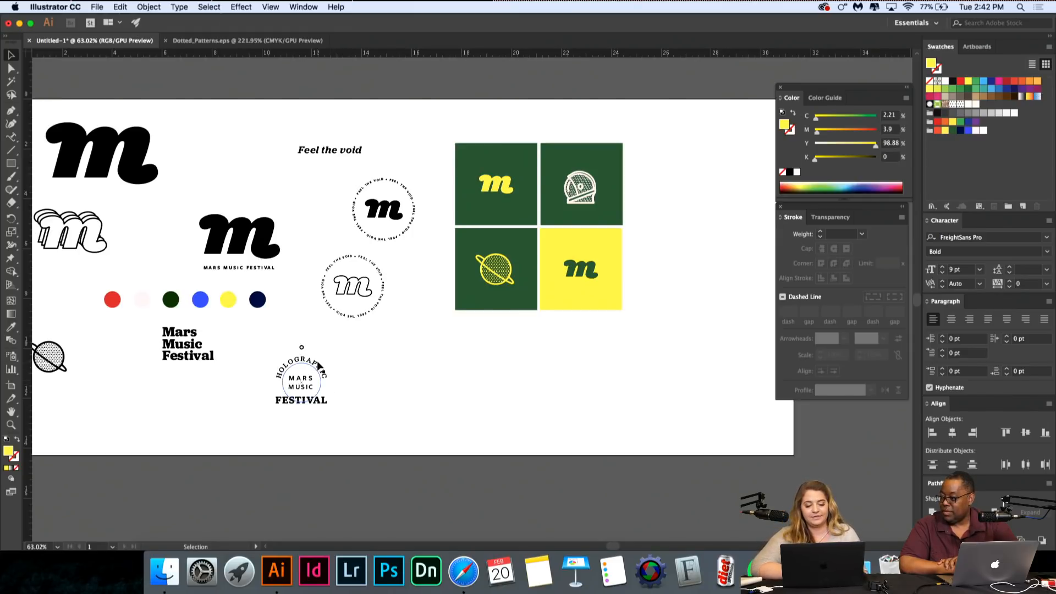
# Step: Enlarge the "Feel the void" tagline to about 43 pt and add a period at its end
pyautogui.tripleClick(345, 154)
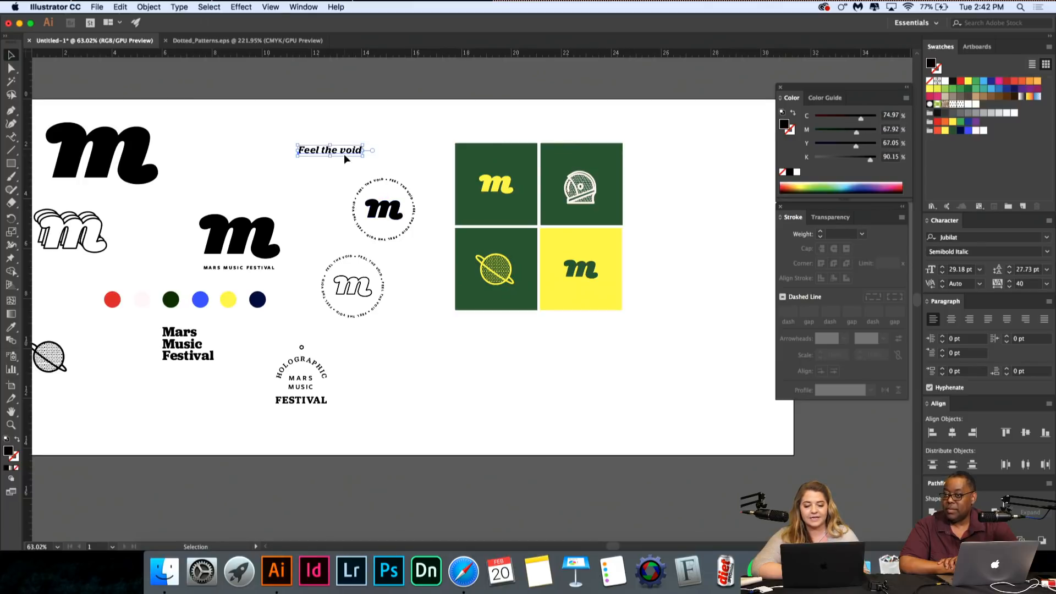
pyautogui.press('Escape')
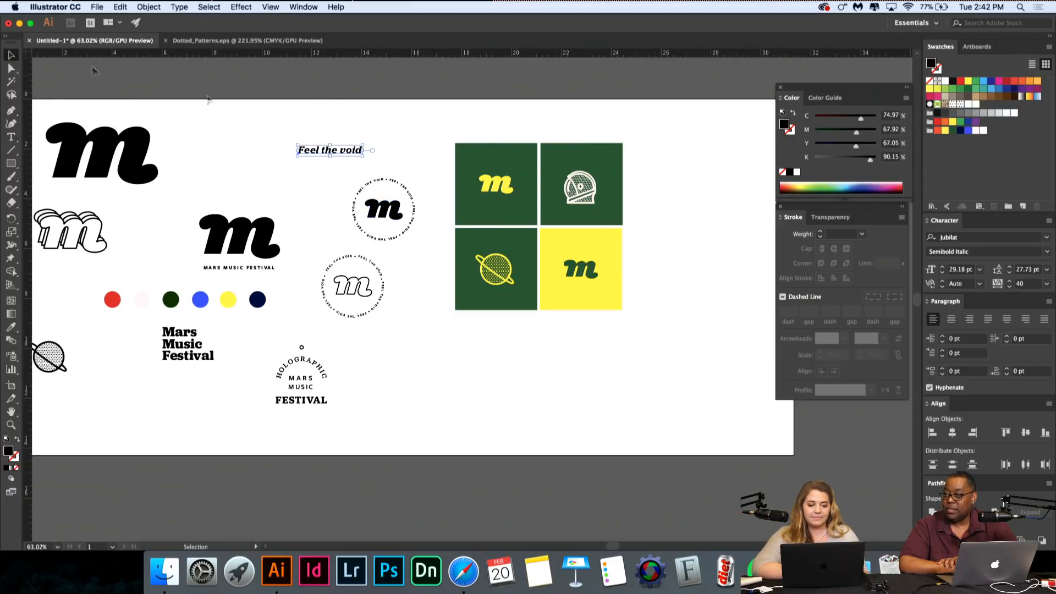
pyautogui.moveTo(362, 144)
pyautogui.mouseDown()
pyautogui.moveTo(393, 120)
pyautogui.moveTo(351, 155)
pyautogui.mouseUp()
pyautogui.press('t')
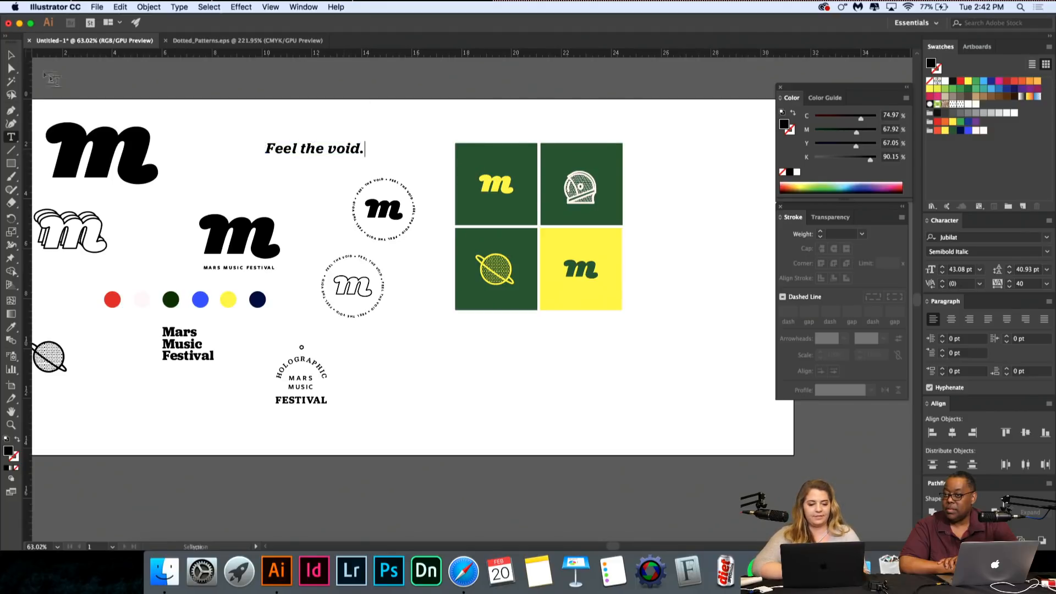
pyautogui.press('Escape')
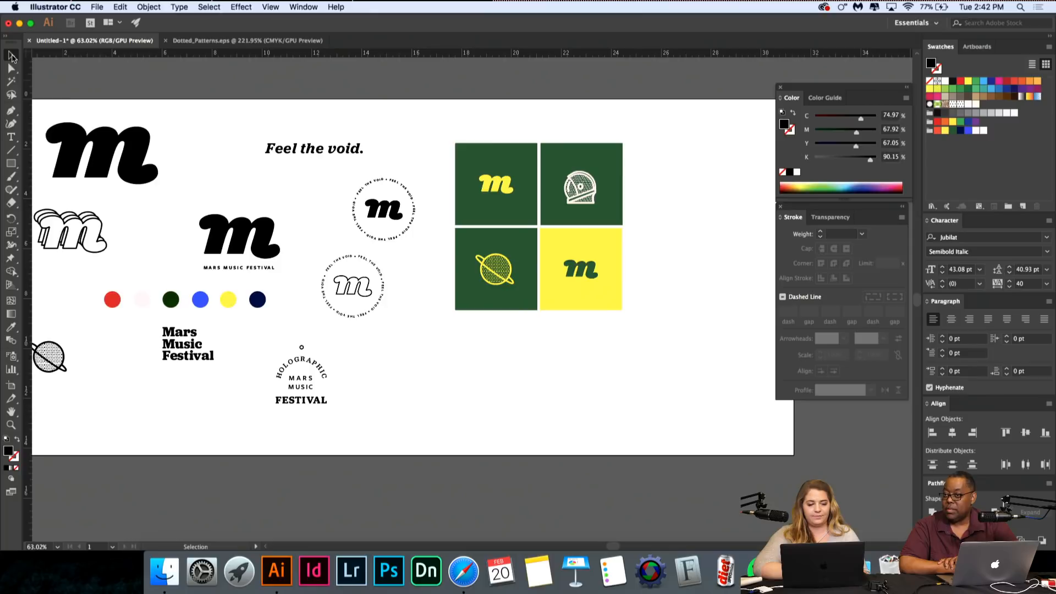
# Step: Place a copy of the "Feel the void." tagline below the coloured tiles and break its line after "Feel"
pyautogui.moveTo(310, 159); pyautogui.dragTo(458, 366)
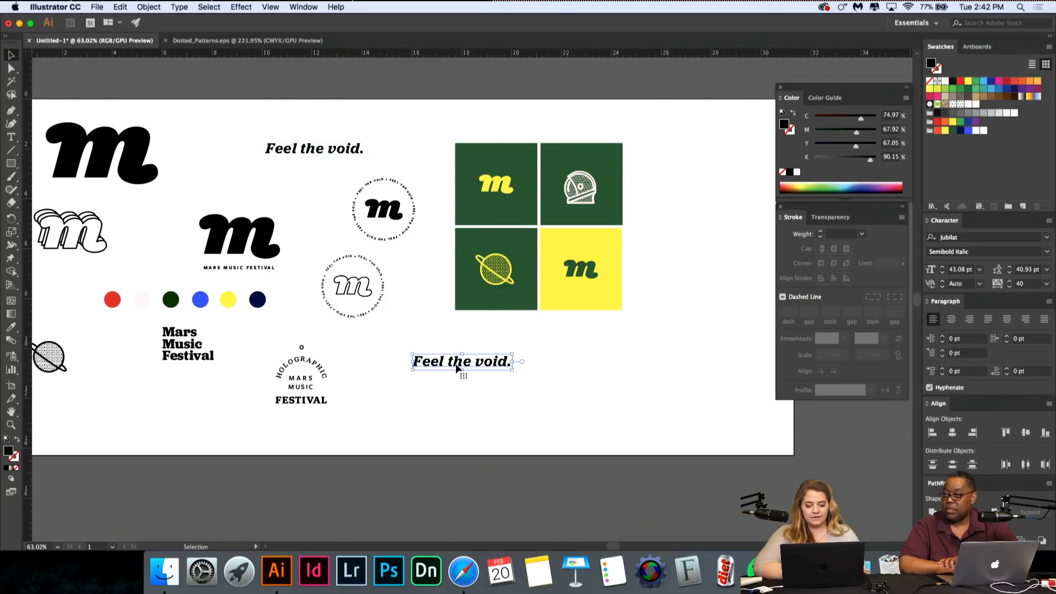
pyautogui.press('t')
pyautogui.click(448, 361)
pyautogui.press('Return')
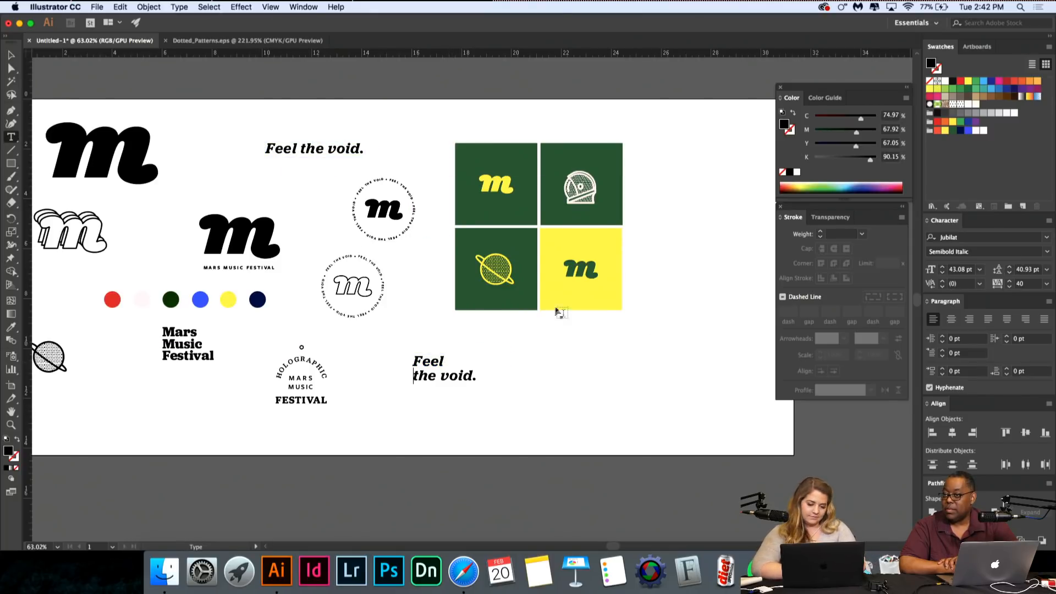
# Step: Try breaking the copied tagline before "void." instead, and return to the line break after "Feel"
pyautogui.press('super+a')
pyautogui.press('Right')
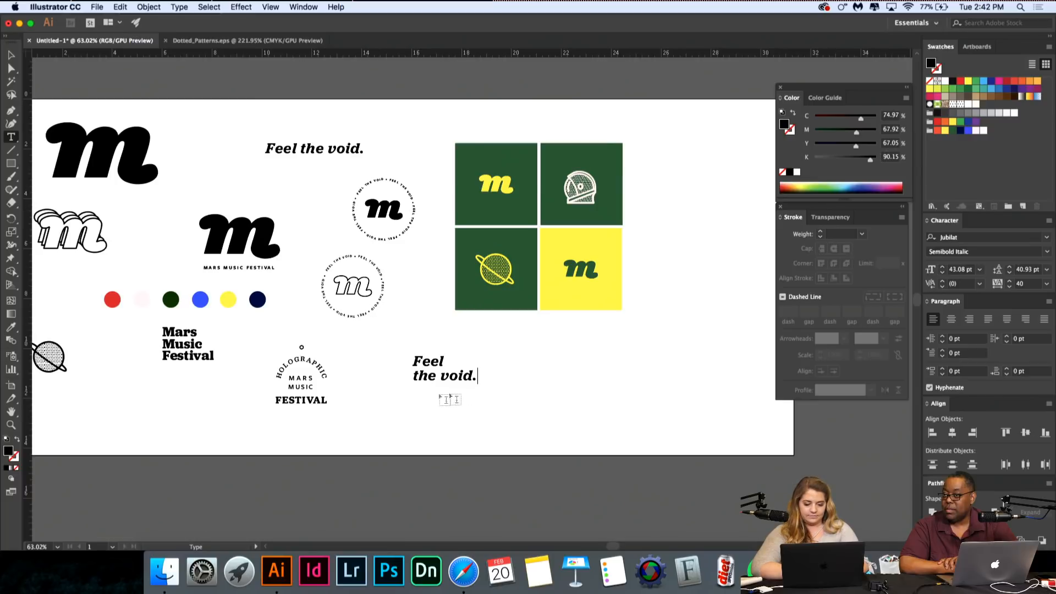
pyautogui.click(414, 375)
pyautogui.press('BackSpace')
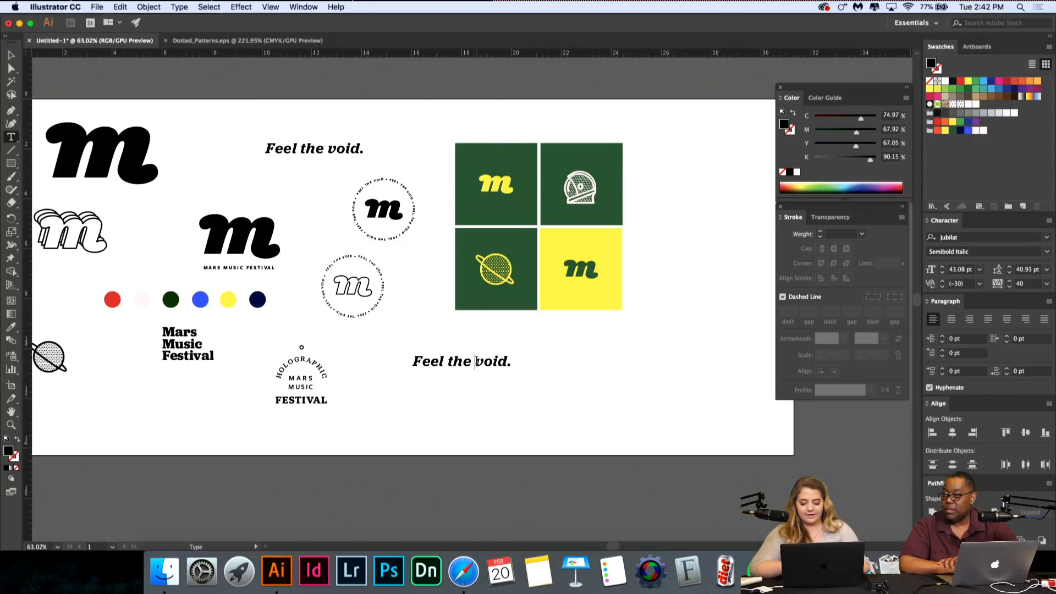
pyautogui.click(476, 362)
pyautogui.press('Return')
pyautogui.press('BackSpace')
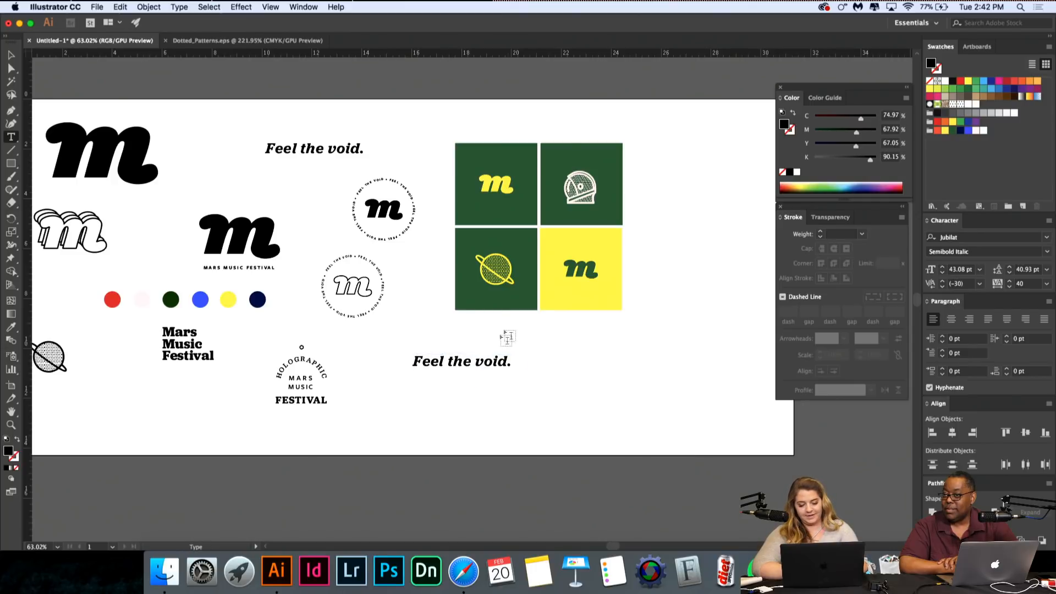
pyautogui.click(450, 361)
pyautogui.press('Return')
# Step: Tighten the letter kerning in "the void." on the two-line tagline, setting the gap between v and o to -40
pyautogui.scroll(5, 449, 362)
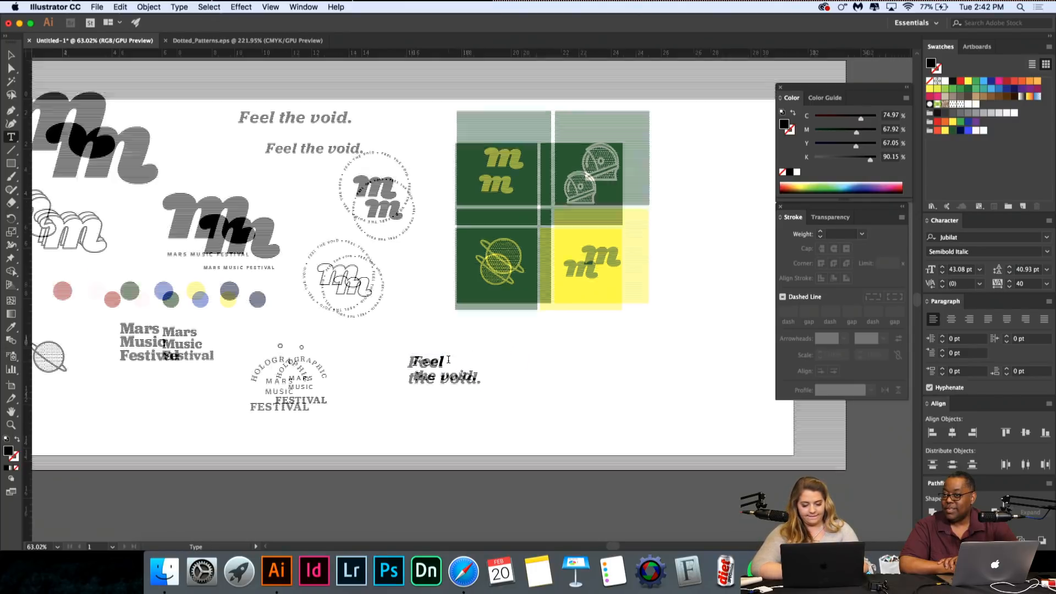
pyautogui.click(466, 374)
pyautogui.press('Right')
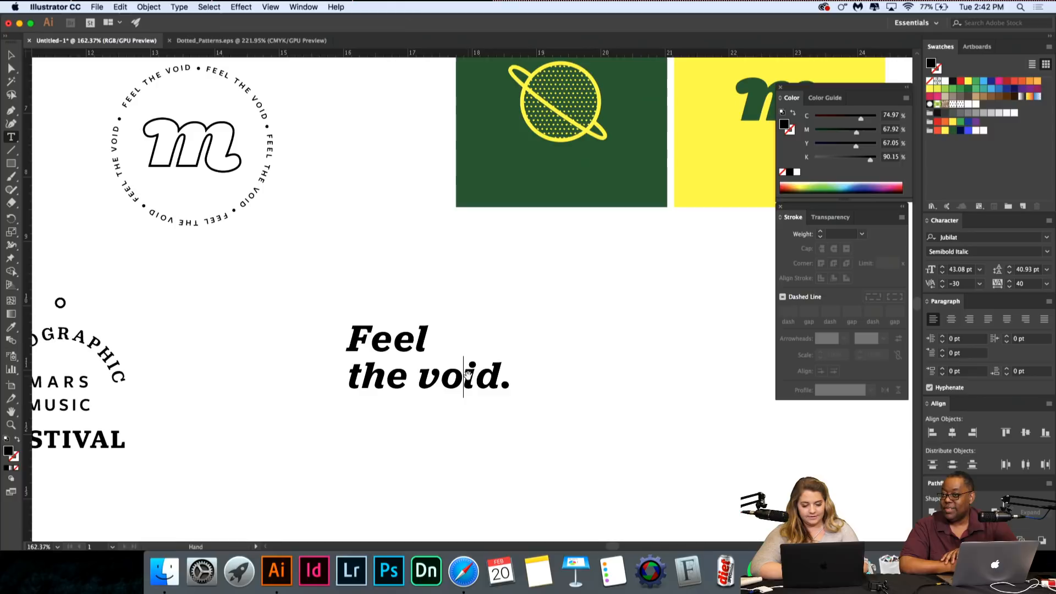
pyautogui.hotkey('alt', 'Left')
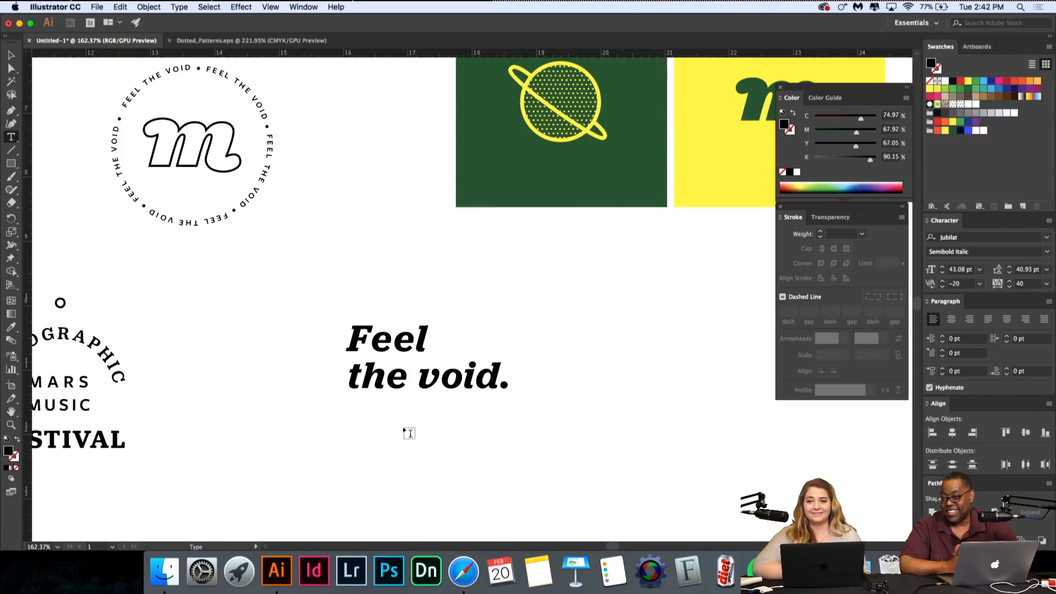
pyautogui.keyDown('super'); pyautogui.click(386, 382); pyautogui.keyUp('super')
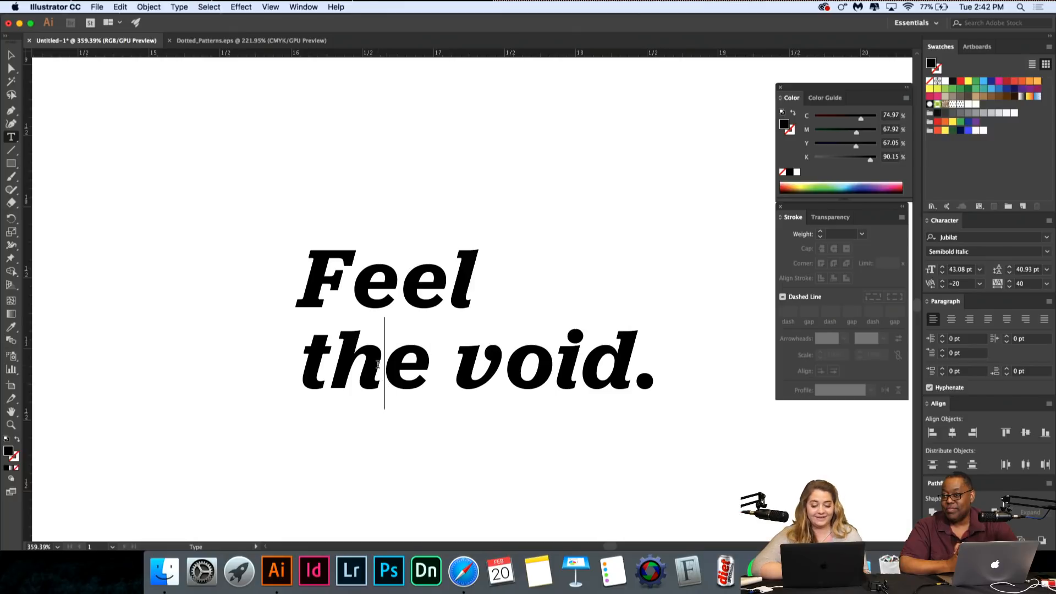
pyautogui.hotkey('alt', 'Left')
pyautogui.press('Right')
pyautogui.press('Right')
pyautogui.press('Right')
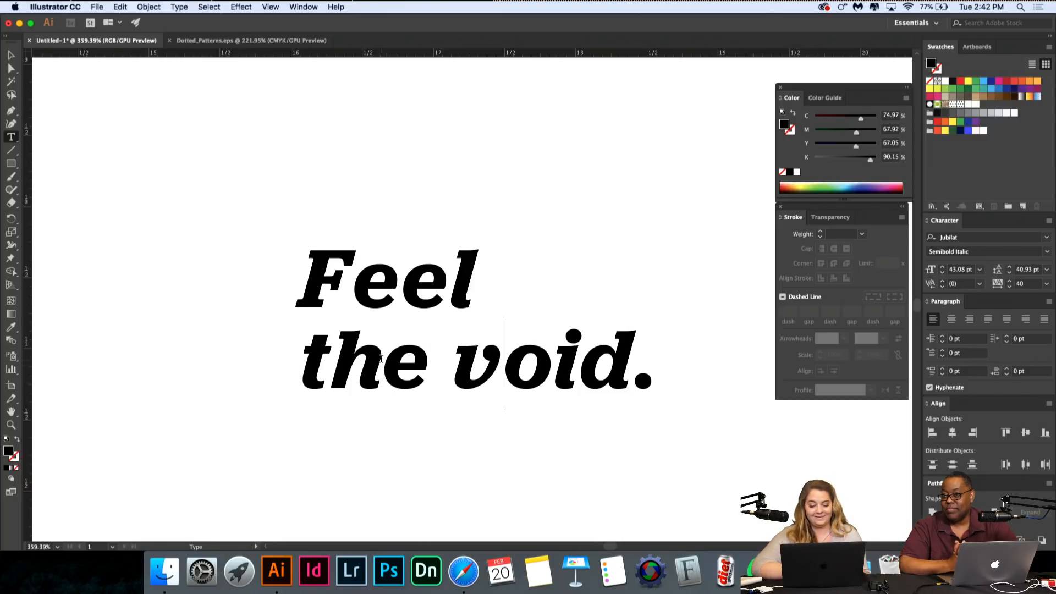
pyautogui.hotkey('alt', 'Left')
pyautogui.hotkey('alt', 'Left')
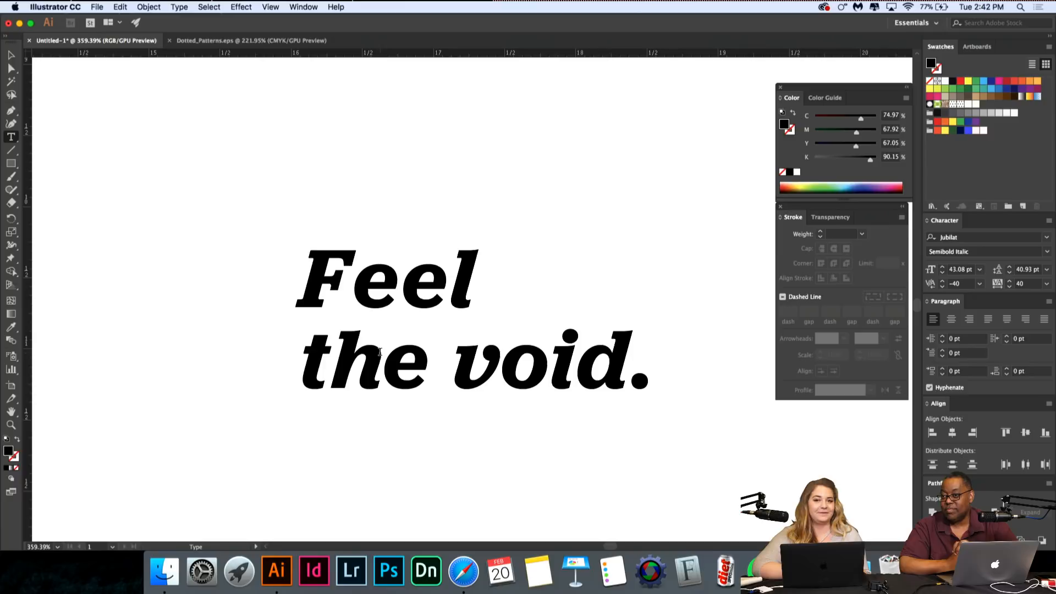
# Step: Tighten the kerning between i and d in "void" to -40
pyautogui.scroll(-5, 392, 301)
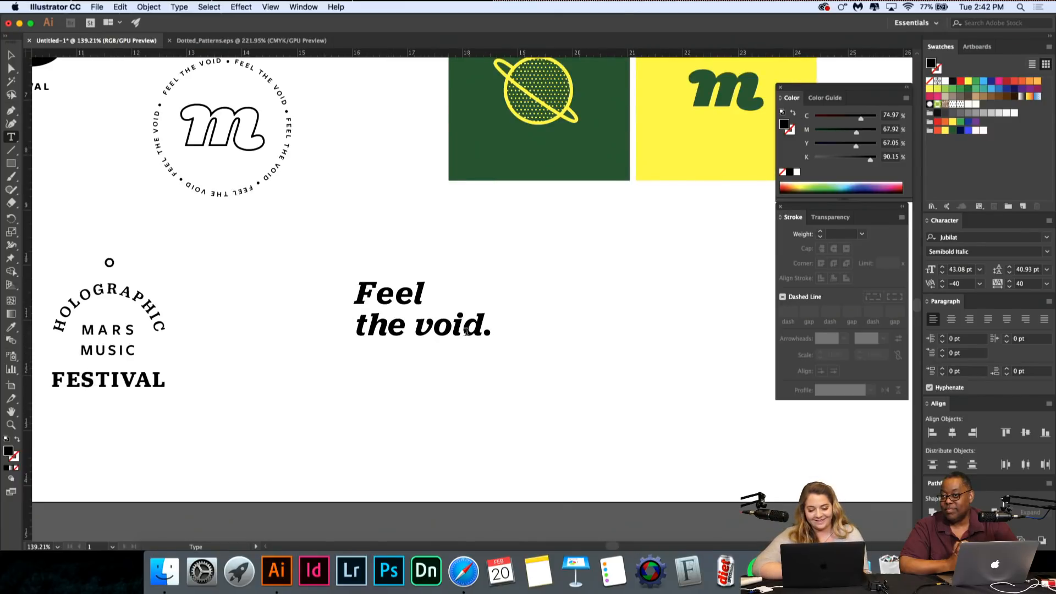
pyautogui.click(463, 332)
pyautogui.hotkey('alt', 'Left')
pyautogui.hotkey('alt', 'Left')
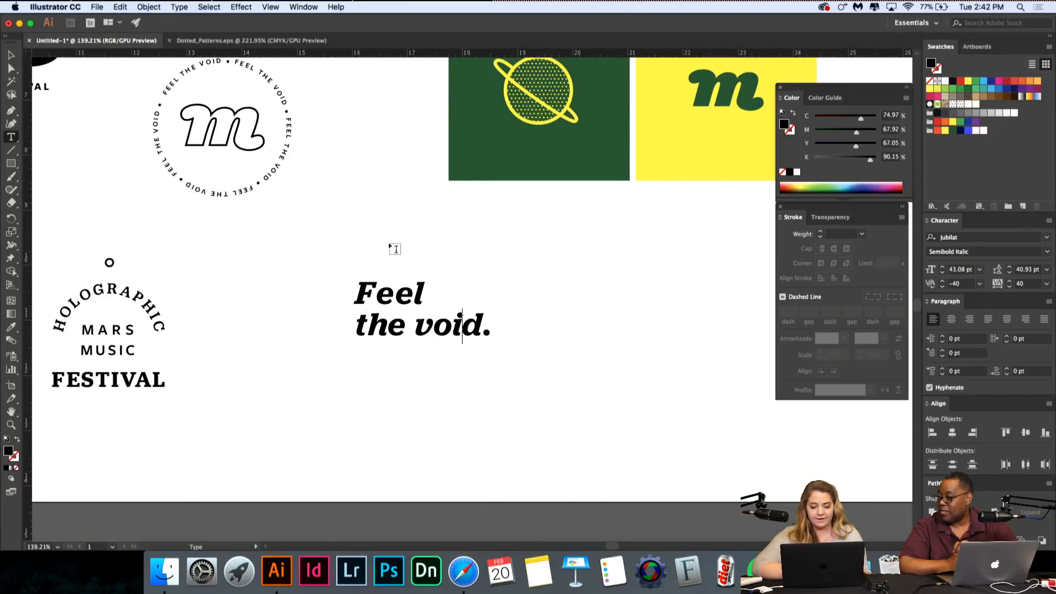
# Step: Tighten the kerning in "Feel" on the two-line tagline, setting the gap between F and e to -20
pyautogui.scroll(-3, 394, 245)
pyautogui.scroll(5, 395, 249)
pyautogui.click(368, 336)
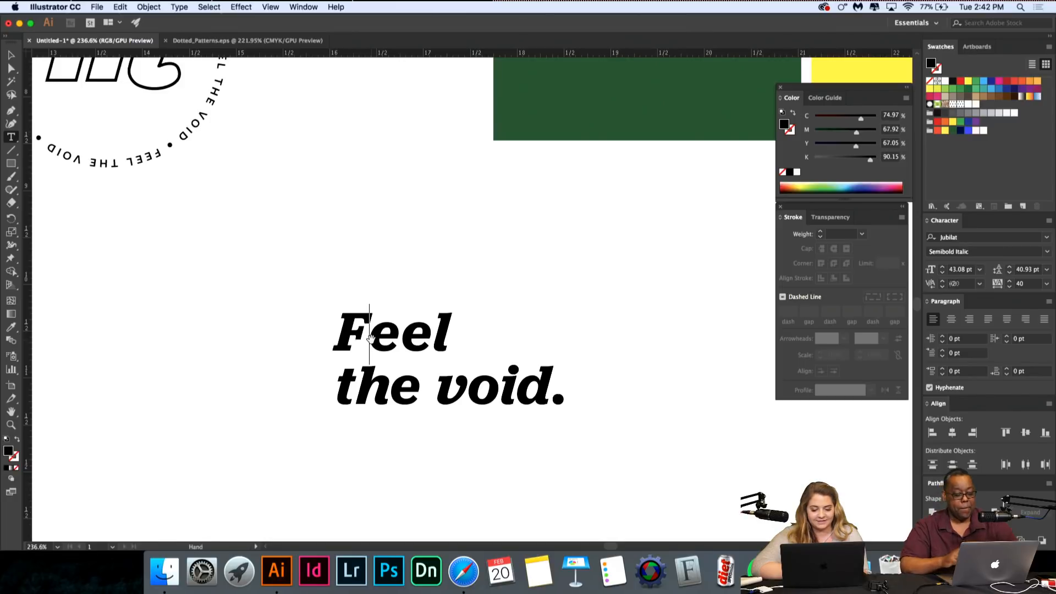
pyautogui.press('Right')
pyautogui.press('Right')
pyautogui.hotkey('alt', 'Left')
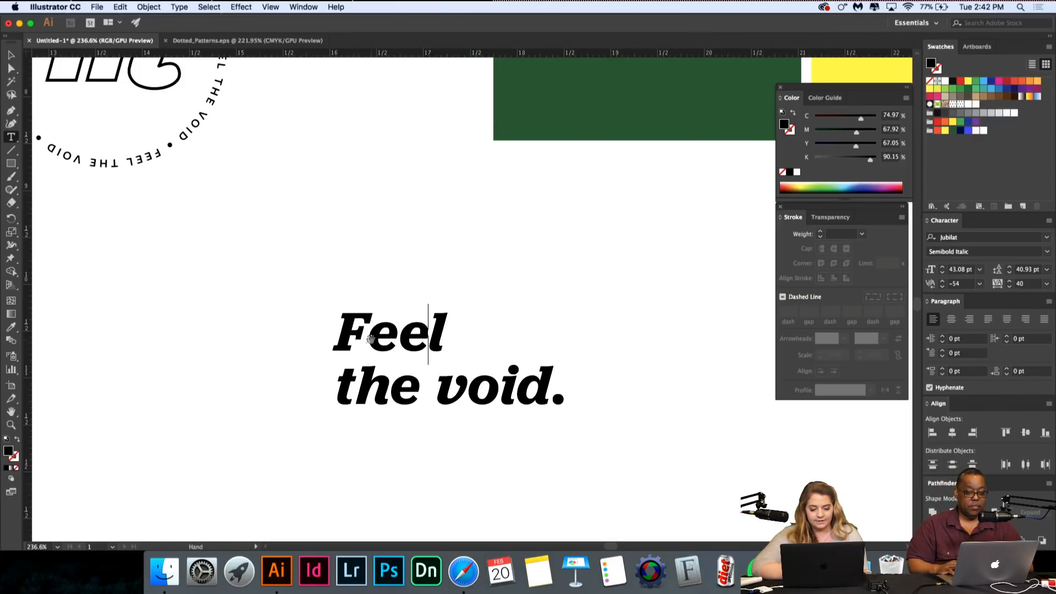
pyautogui.click(370, 339)
pyautogui.hotkey('alt', 'Left')
pyautogui.hotkey('alt', 'Left')
pyautogui.hotkey('alt', 'Left')
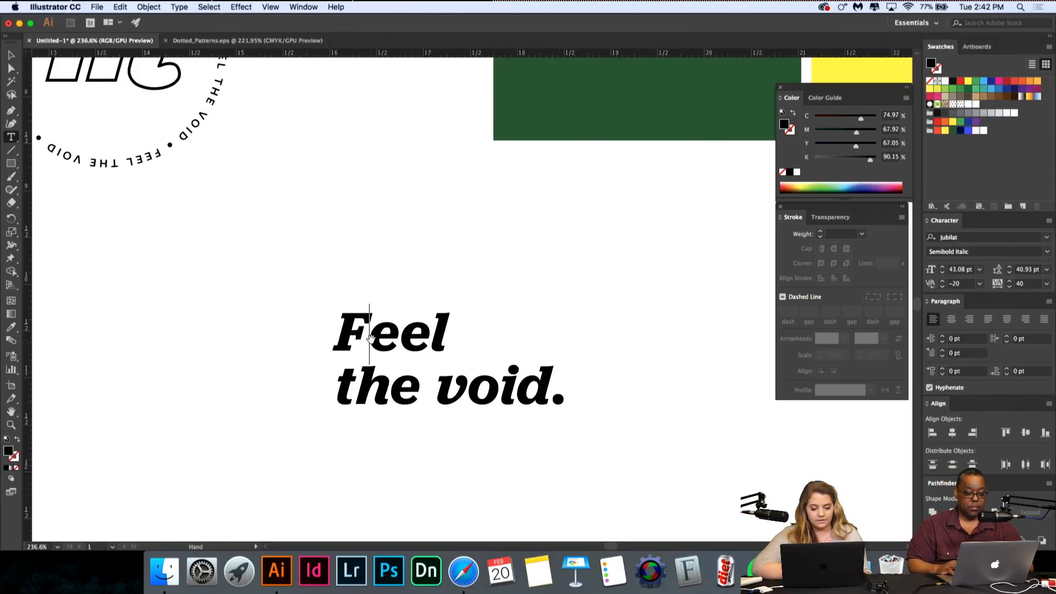
pyautogui.scroll(-2, 338, 302)
pyautogui.press('Escape')
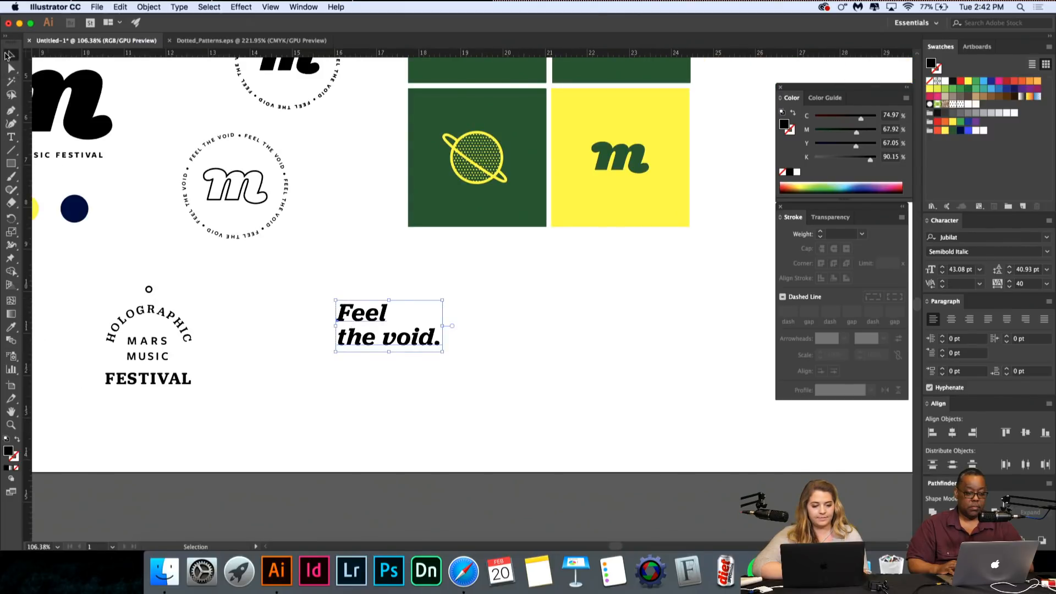
pyautogui.click(121, 174)
# Step: Make two copies of the yellow tile with the green m, side by side to the right of the tile grid
pyautogui.scroll(-3, 121, 174)
pyautogui.scroll(2, 200, 242)
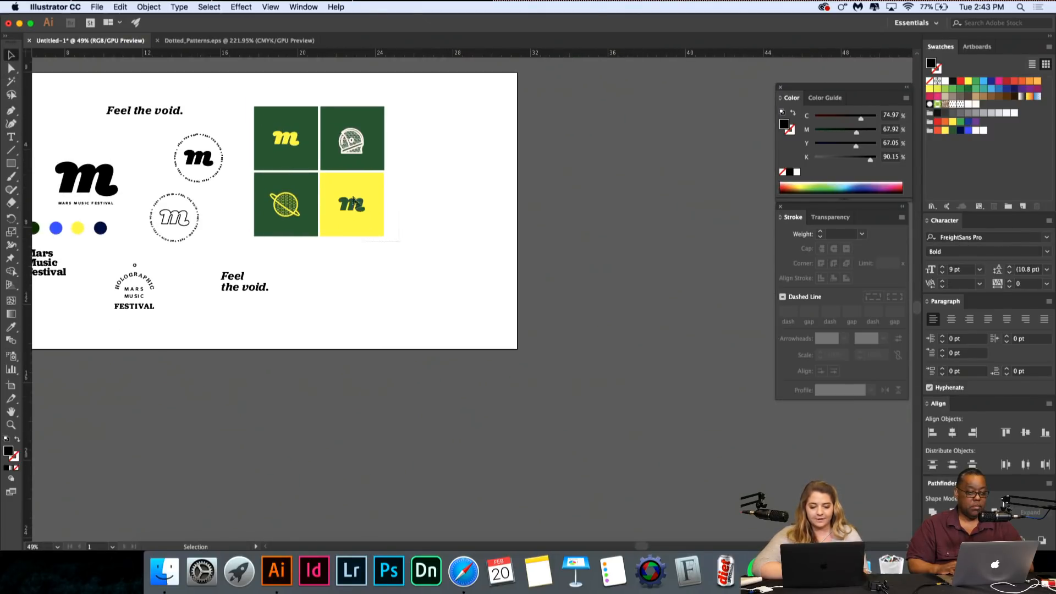
pyautogui.moveTo(351, 206); pyautogui.dragTo(473, 140)
pyautogui.click(458, 250)
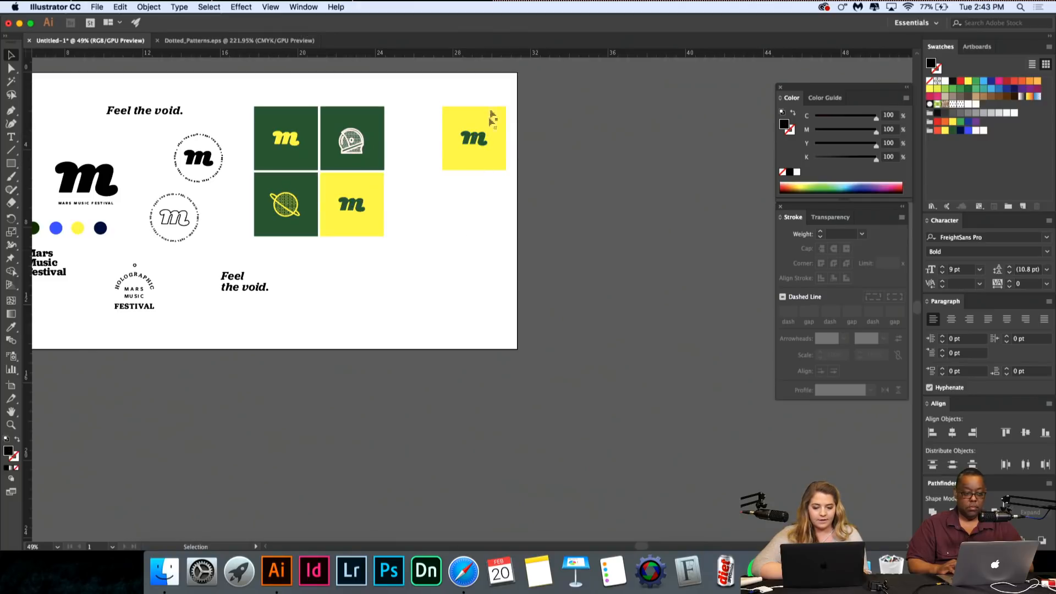
pyautogui.moveTo(432, 106); pyautogui.dragTo(529, 177)
pyautogui.moveTo(478, 154); pyautogui.dragTo(550, 155)
pyautogui.click(249, 216)
# Step: Widen the artboard to the right so that it holds both copied yellow tiles
pyautogui.click(11, 385)
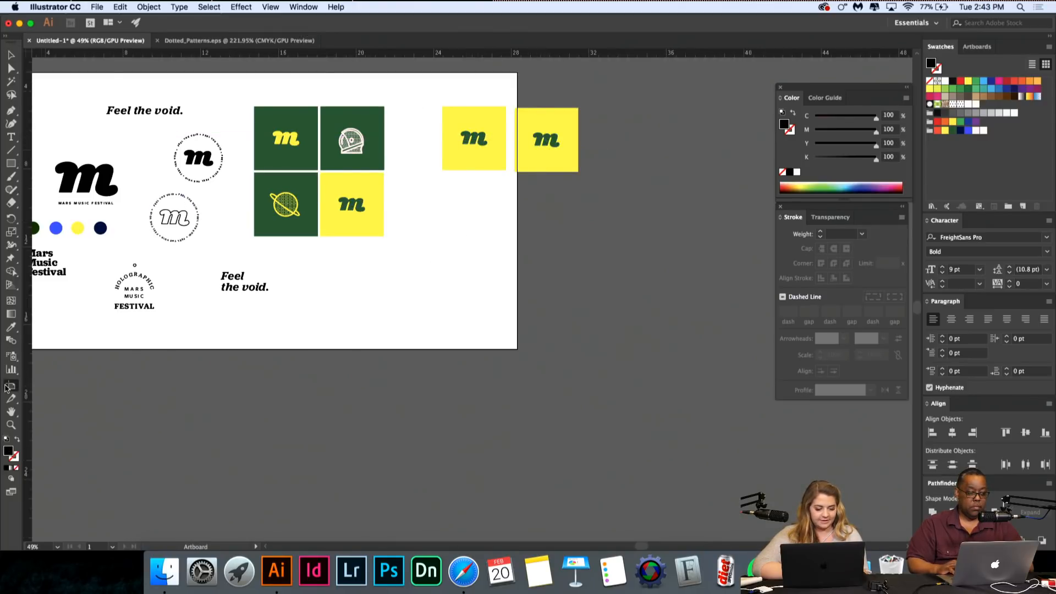
pyautogui.moveTo(518, 211); pyautogui.dragTo(619, 210)
pyautogui.click(11, 55)
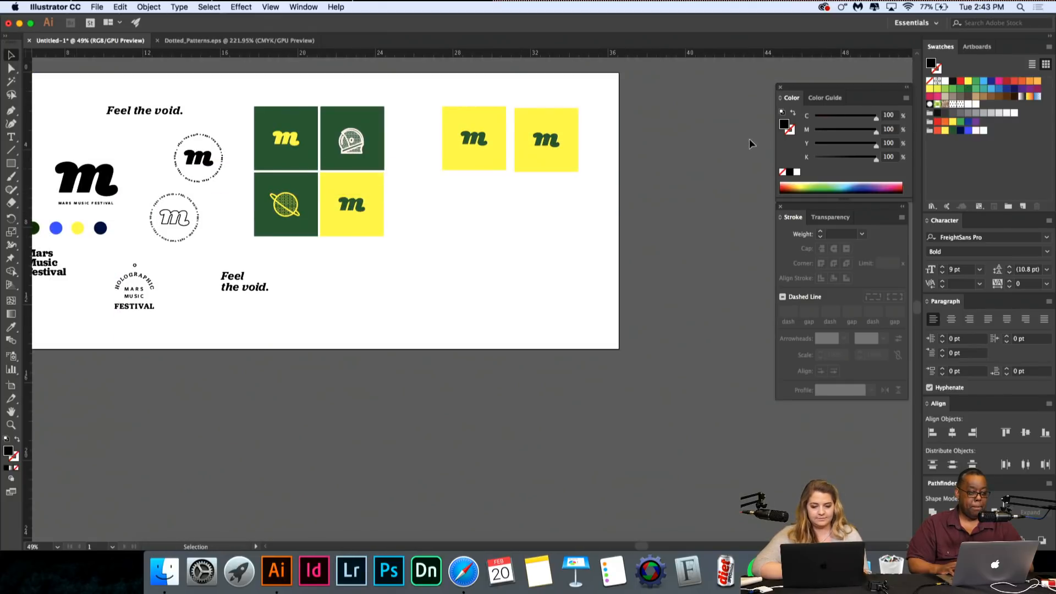
# Step: Align the second yellow tile beside the first with a narrow gap, and move the pair closer to the tile grid
pyautogui.scroll(5, 523, 112)
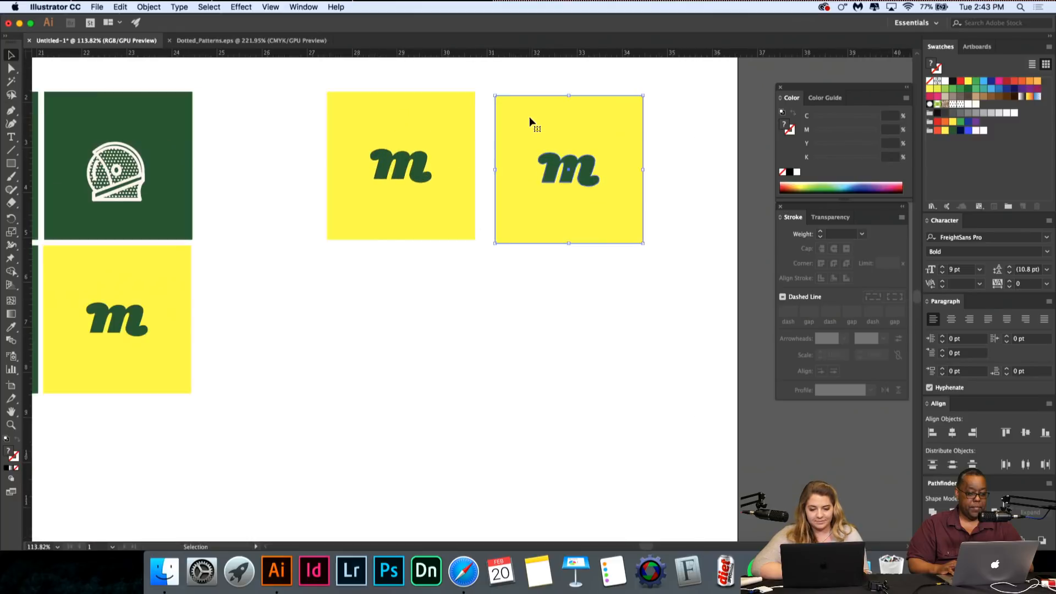
pyautogui.moveTo(528, 117); pyautogui.dragTo(514, 111)
pyautogui.click(561, 404)
pyautogui.scroll(-4, 561, 404)
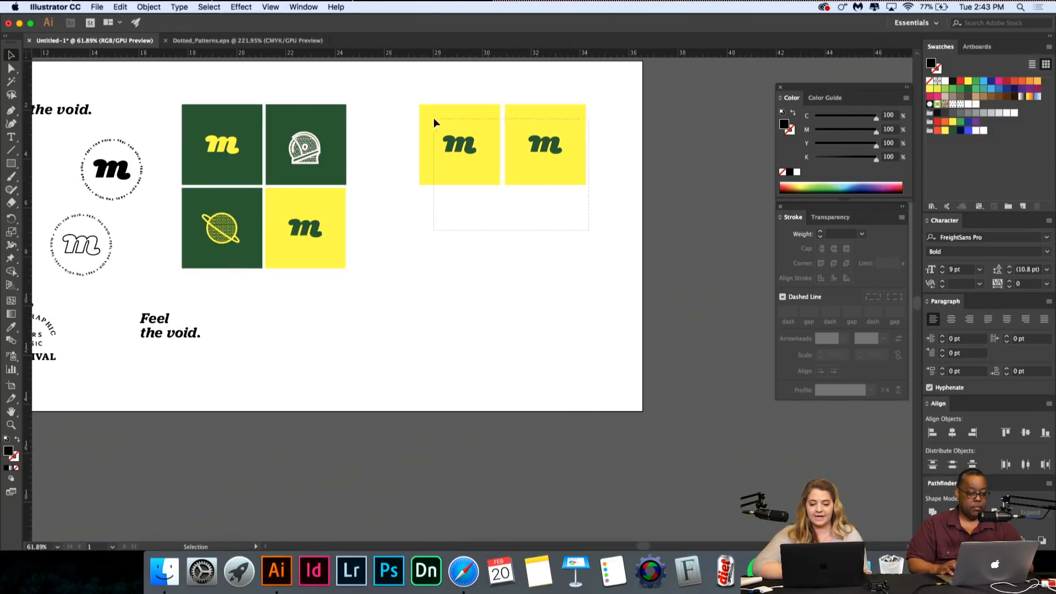
pyautogui.moveTo(434, 118); pyautogui.dragTo(418, 136)
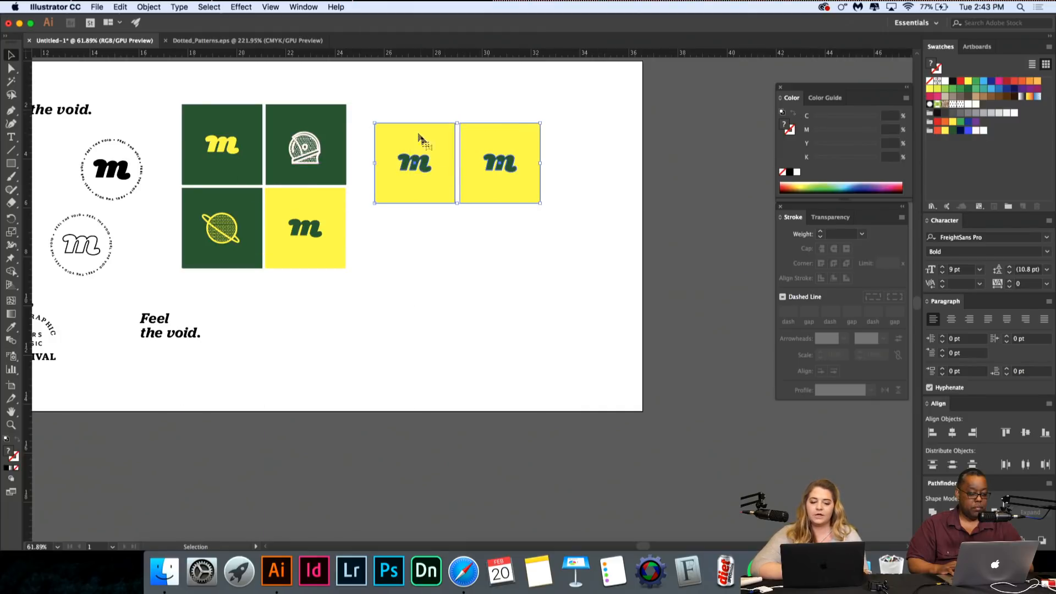
# Step: Duplicate the second yellow m tile to its right, keeping the same narrow gap, to form a row of three
pyautogui.click(514, 253)
pyautogui.click(484, 126)
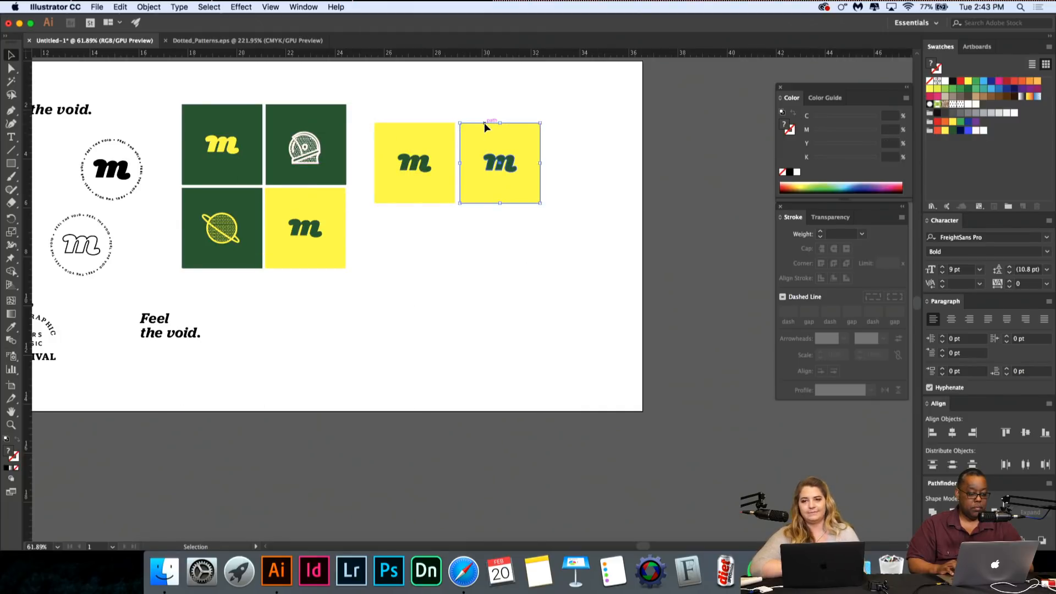
pyautogui.moveTo(506, 149); pyautogui.dragTo(592, 148)
pyautogui.click(544, 268)
pyautogui.hscroll(-4, 545, 268)
pyautogui.scroll(-5, 544, 268)
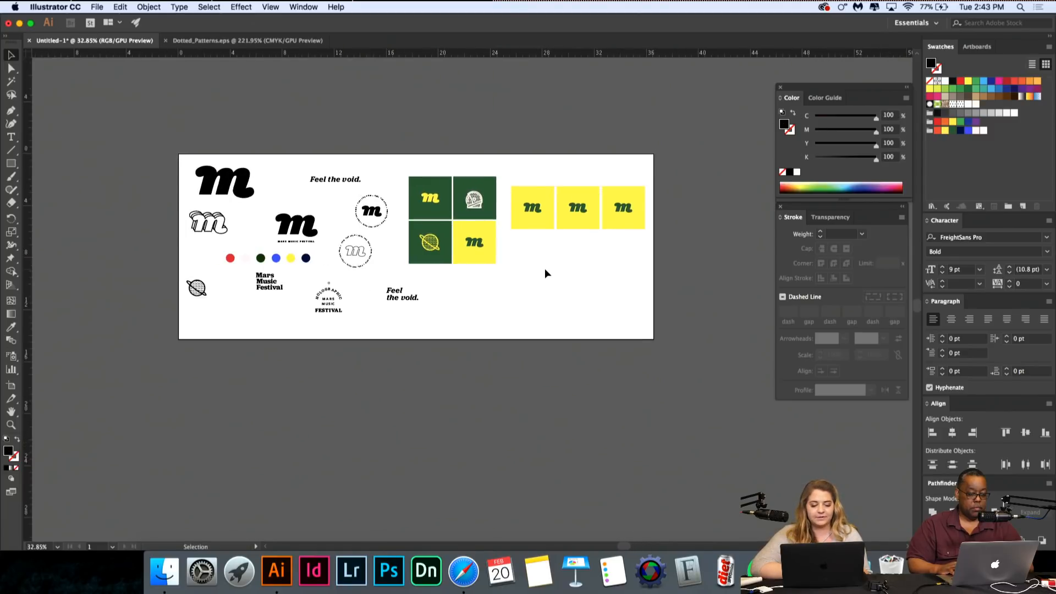
# Step: Move the row of six palette circles from below the main logo to just beneath the three yellow tiles
pyautogui.hscroll(-1, 544, 268)
pyautogui.scroll(5, 345, 285)
pyautogui.hscroll(-2, 336, 328)
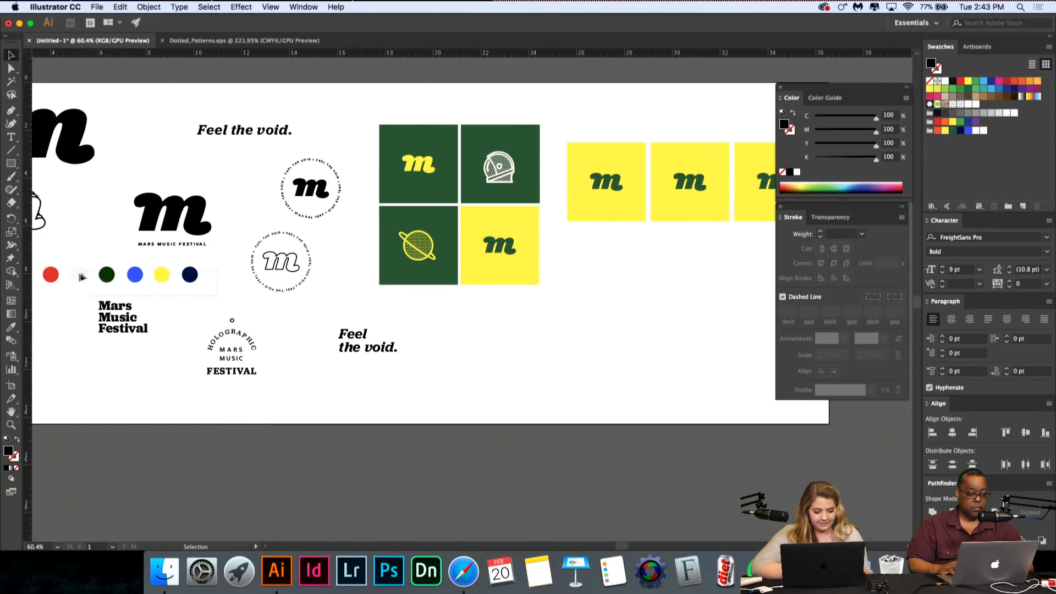
pyautogui.moveTo(82, 277); pyautogui.dragTo(617, 278)
pyautogui.click(580, 332)
pyautogui.hscroll(8, 579, 332)
pyautogui.moveTo(395, 271)
pyautogui.mouseDown()
pyautogui.moveTo(384, 275)
pyautogui.moveTo(410, 265)
pyautogui.mouseUp()
# Step: Recolour the first tile in the row with the palette's bright blue and its m with the off-white
pyautogui.click(408, 242)
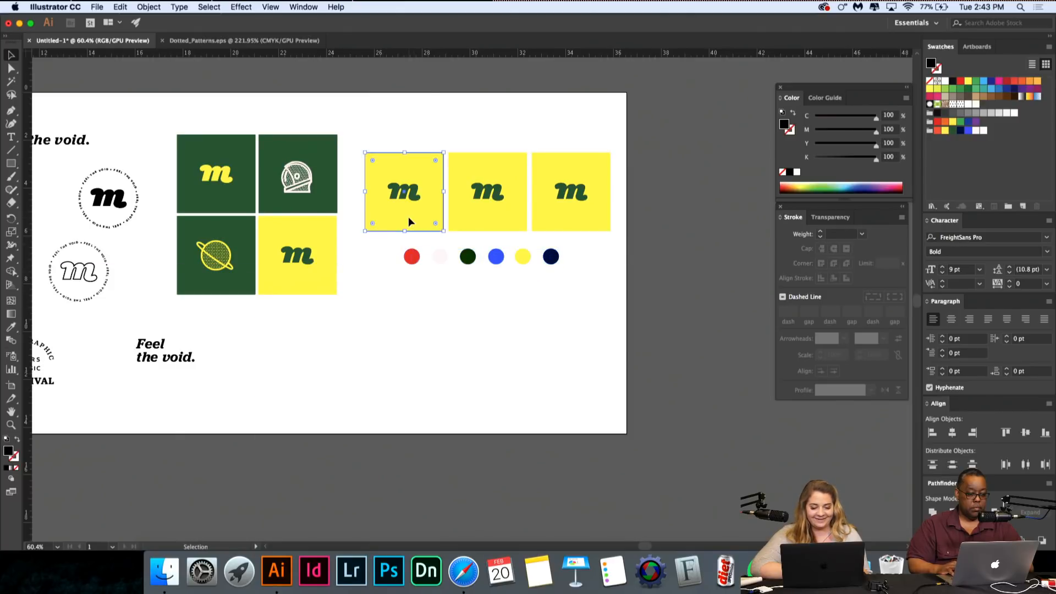
pyautogui.doubleClick(408, 217)
pyautogui.click(39, 64)
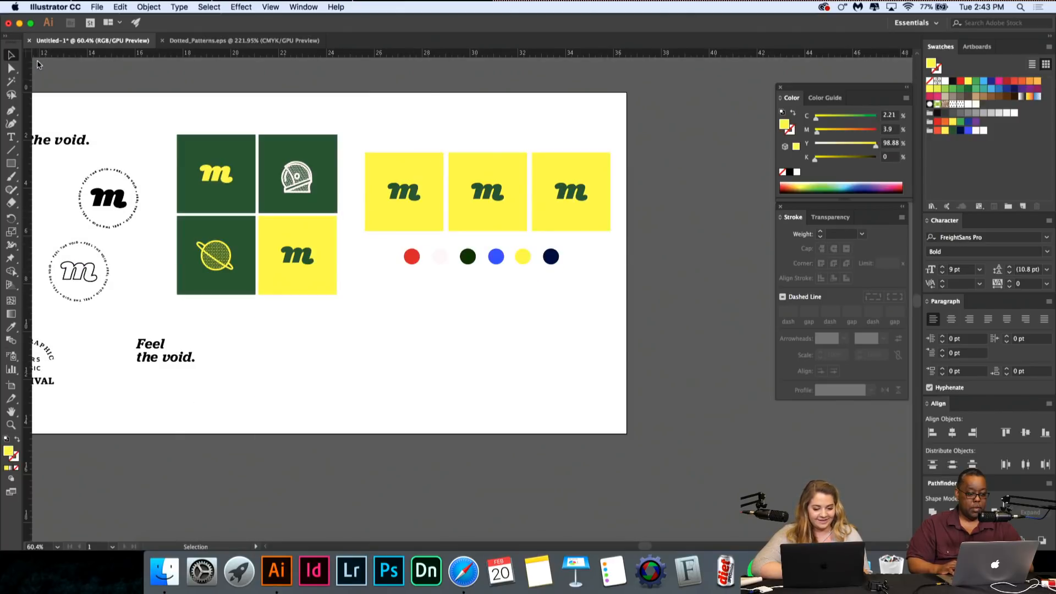
pyautogui.click(419, 227)
pyautogui.click(10, 328)
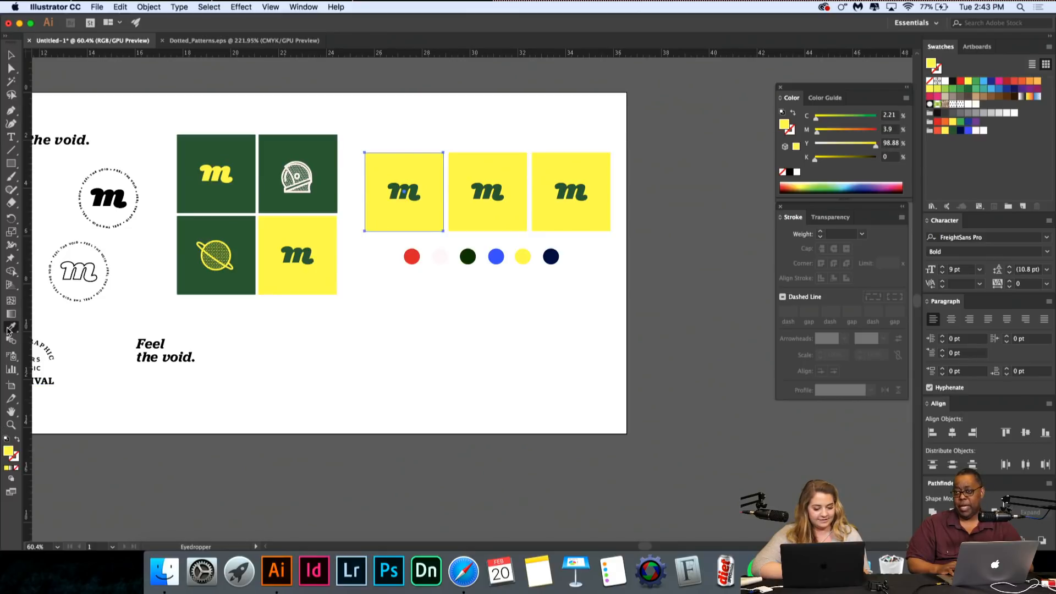
pyautogui.click(495, 258)
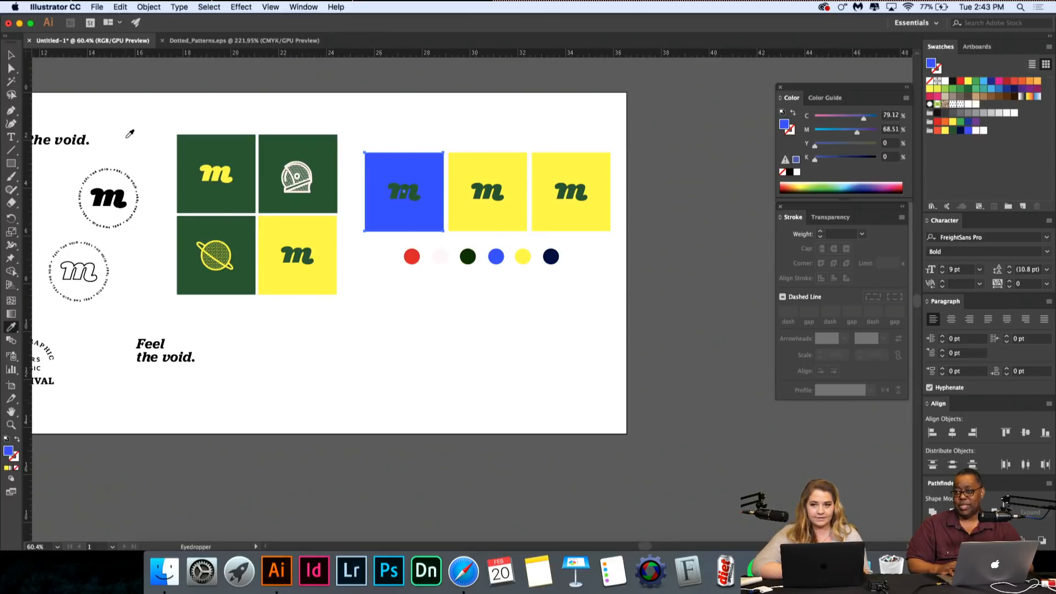
pyautogui.press('v')
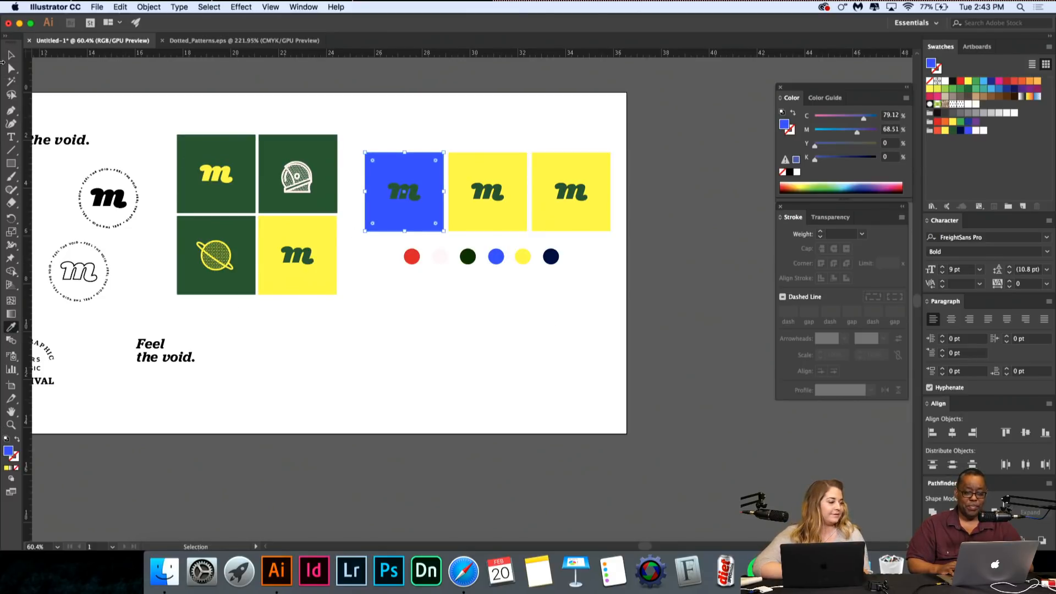
pyautogui.press('i')
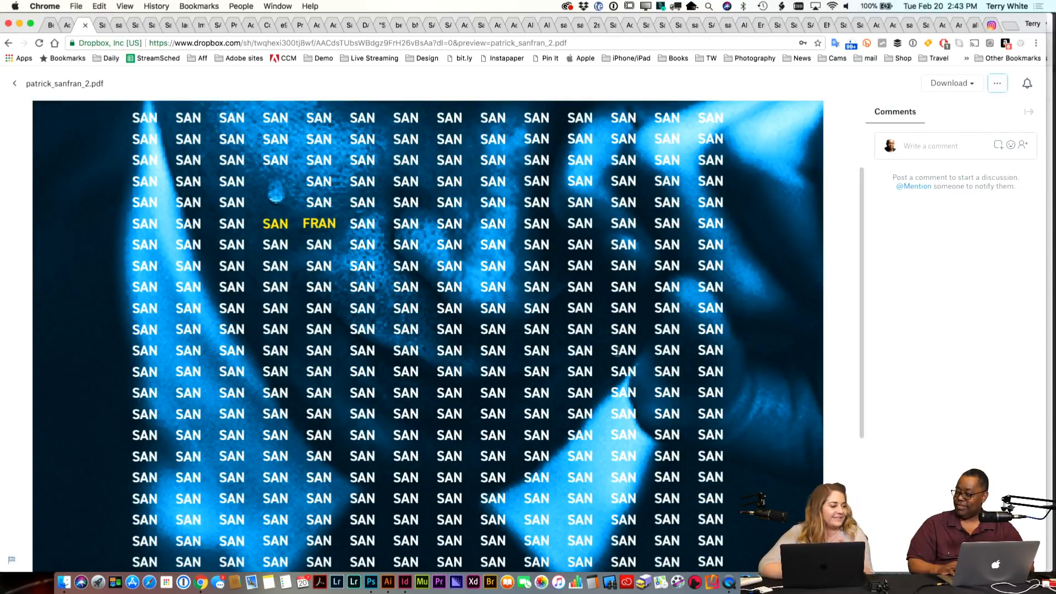
# Step: Look over the blue poster PDF with the repeated SAN text in the Dropbox preview
pyautogui.scroll(-15, 618, 352)
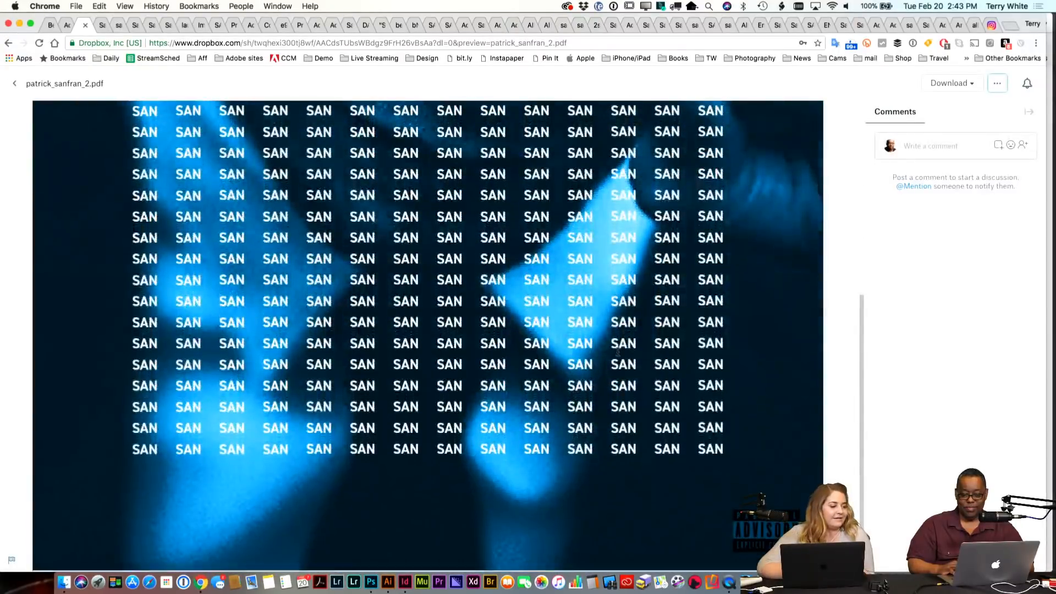
pyautogui.scroll(15, 618, 352)
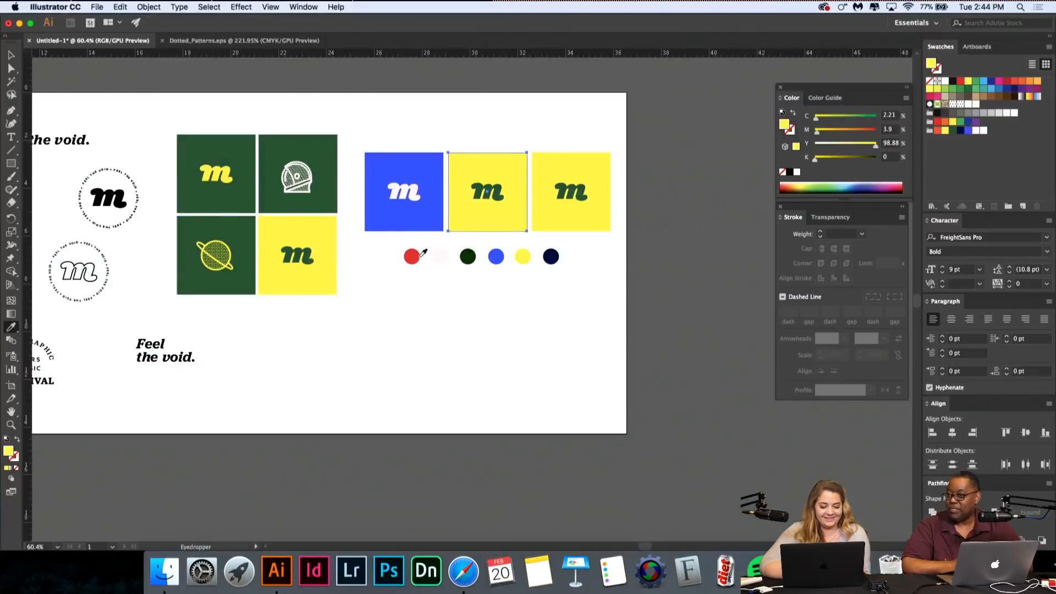
# Step: Recolour the middle tile with the palette's off-white and its m with the palette's red
pyautogui.click(440, 257)
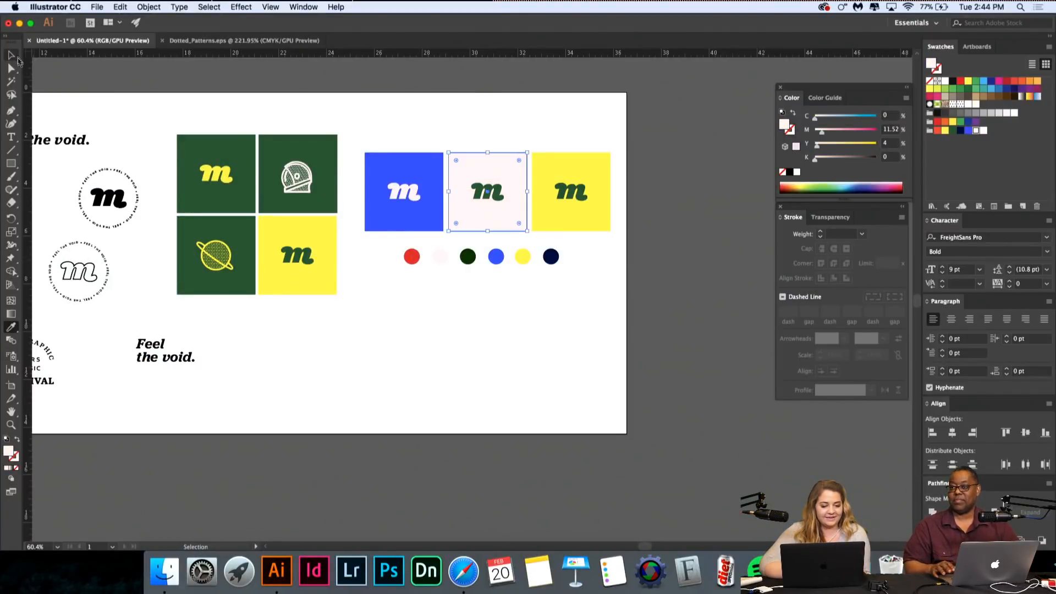
pyautogui.click(487, 191)
pyautogui.click(14, 332)
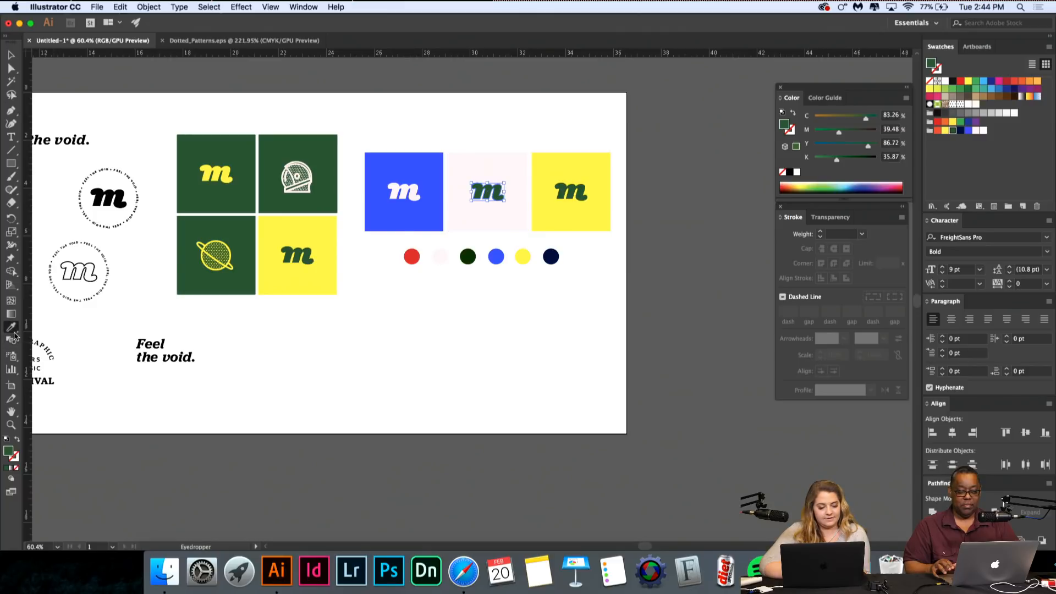
pyautogui.click(411, 256)
pyautogui.press('v')
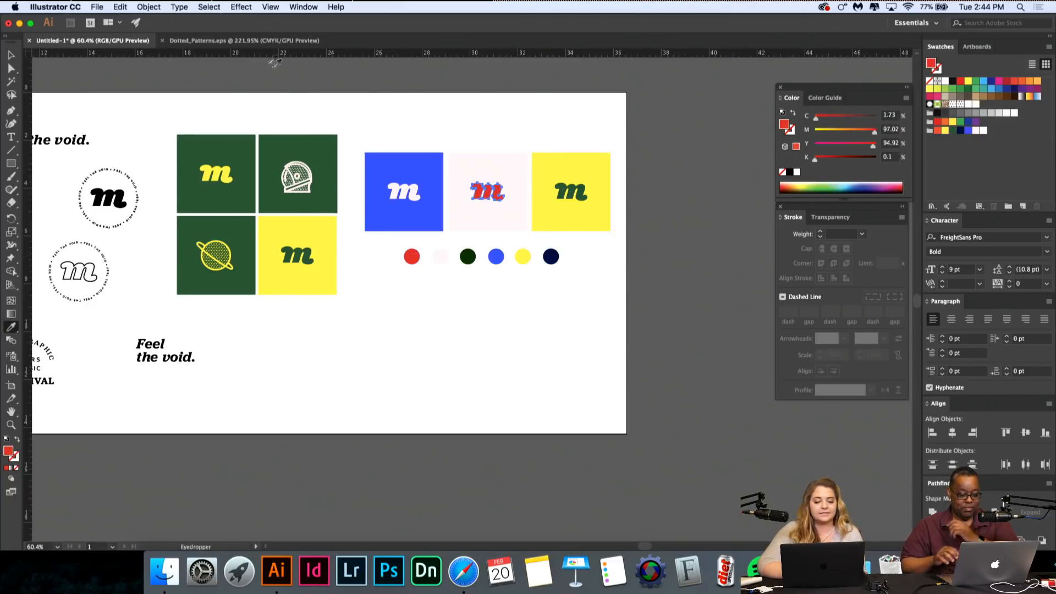
pyautogui.click(12, 55)
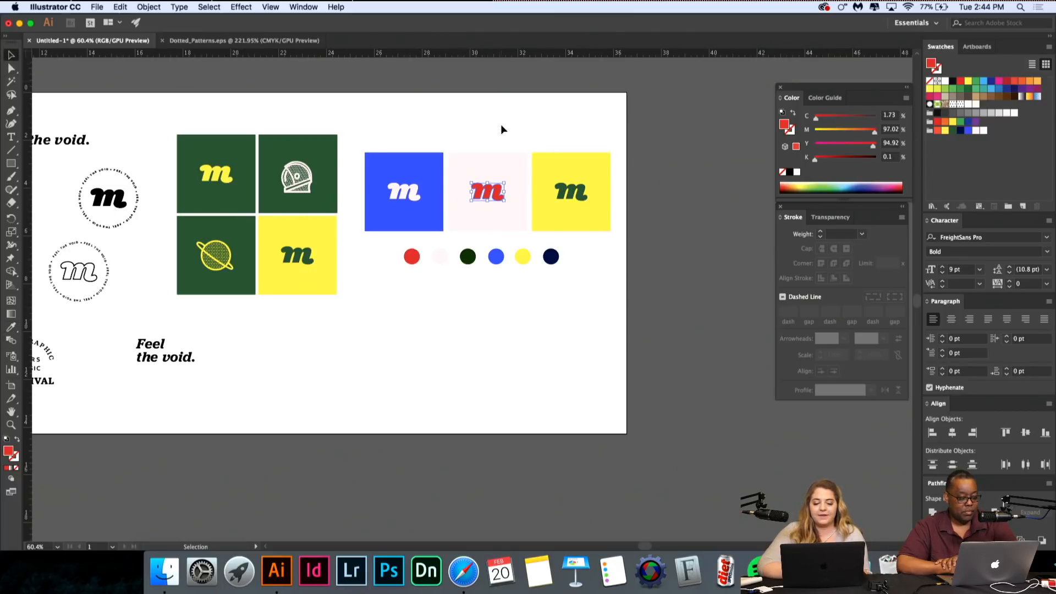
# Step: Recolour the third tile with the red of the middle tile's m and its own m with off-white
pyautogui.click(602, 192)
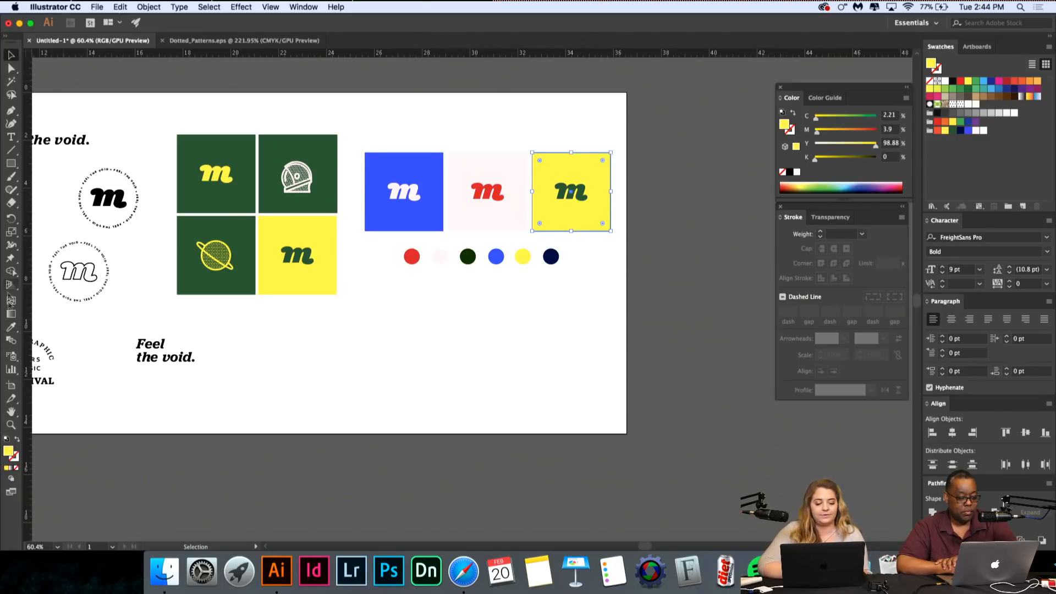
pyautogui.click(10, 326)
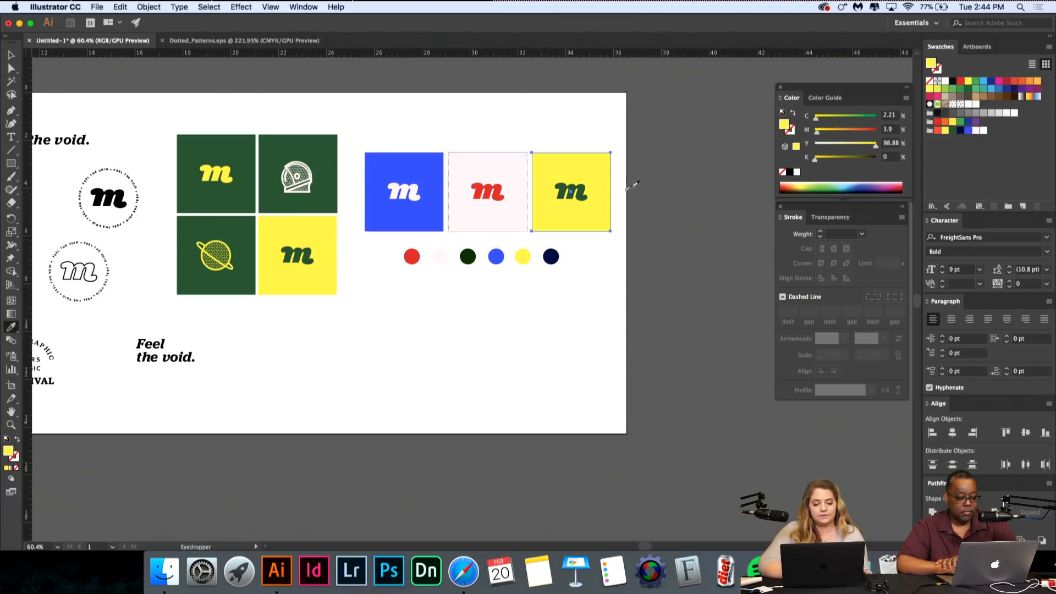
pyautogui.click(484, 190)
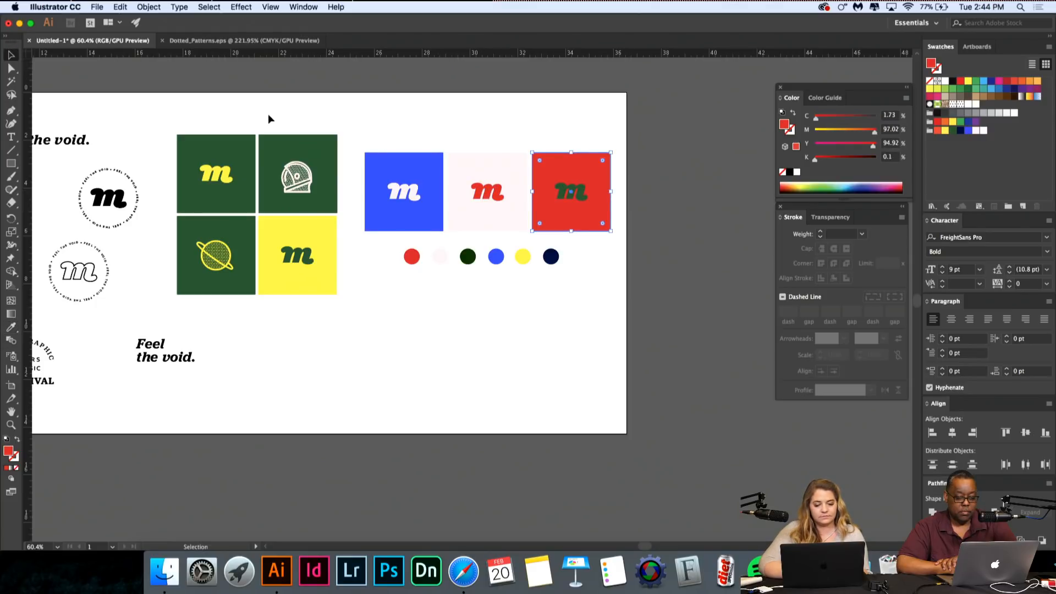
pyautogui.click(632, 199)
pyautogui.click(578, 197)
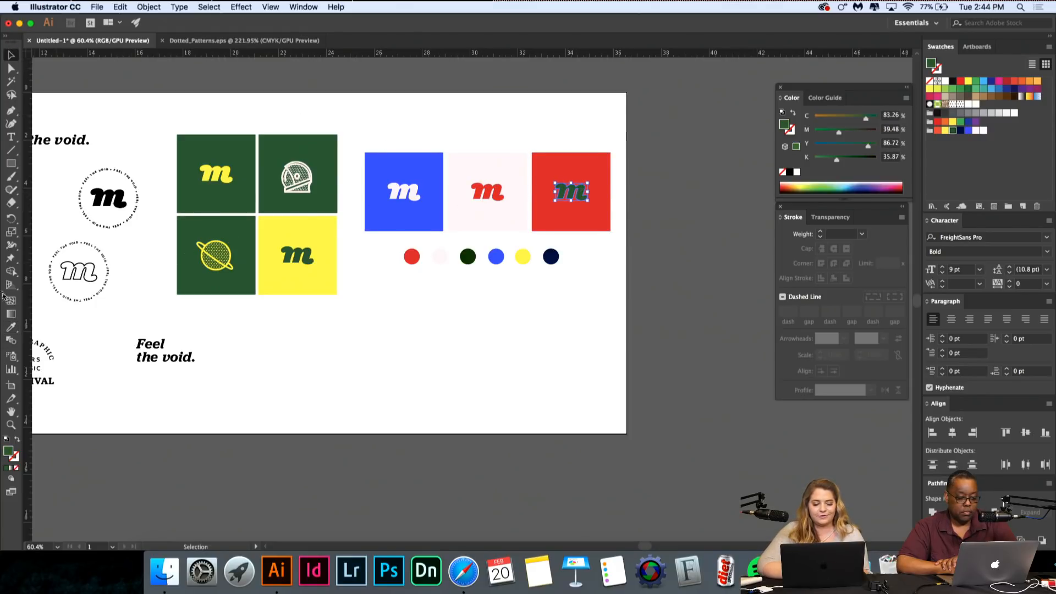
pyautogui.click(16, 330)
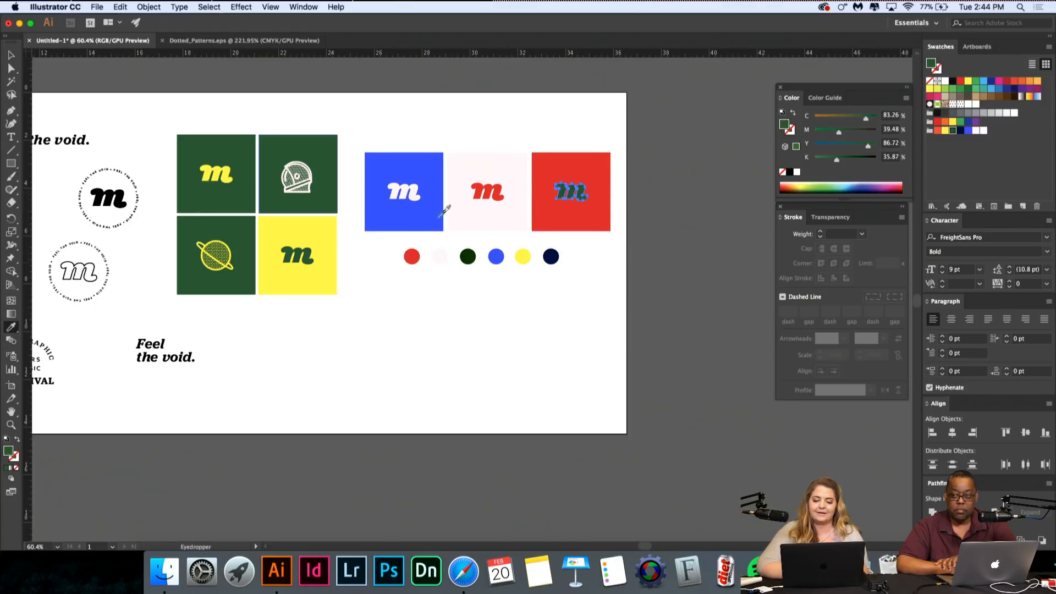
pyautogui.click(417, 188)
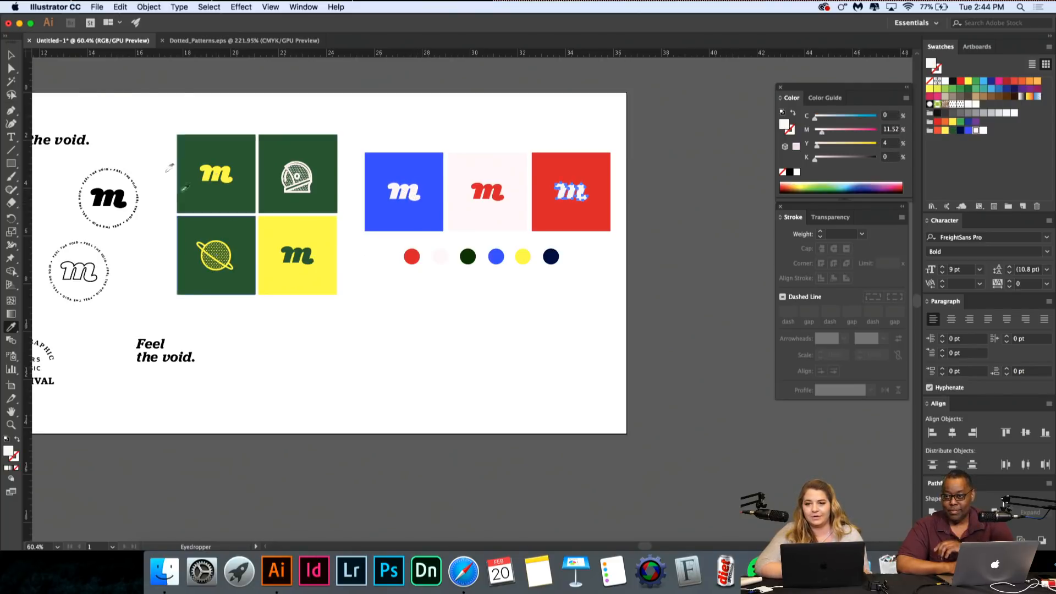
pyautogui.press('v')
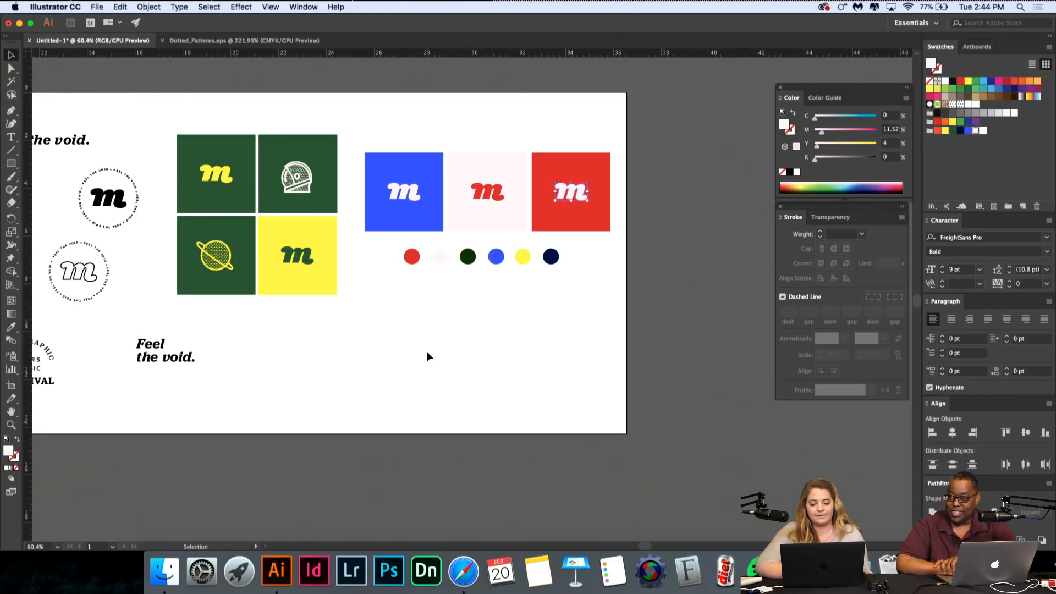
pyautogui.click(430, 356)
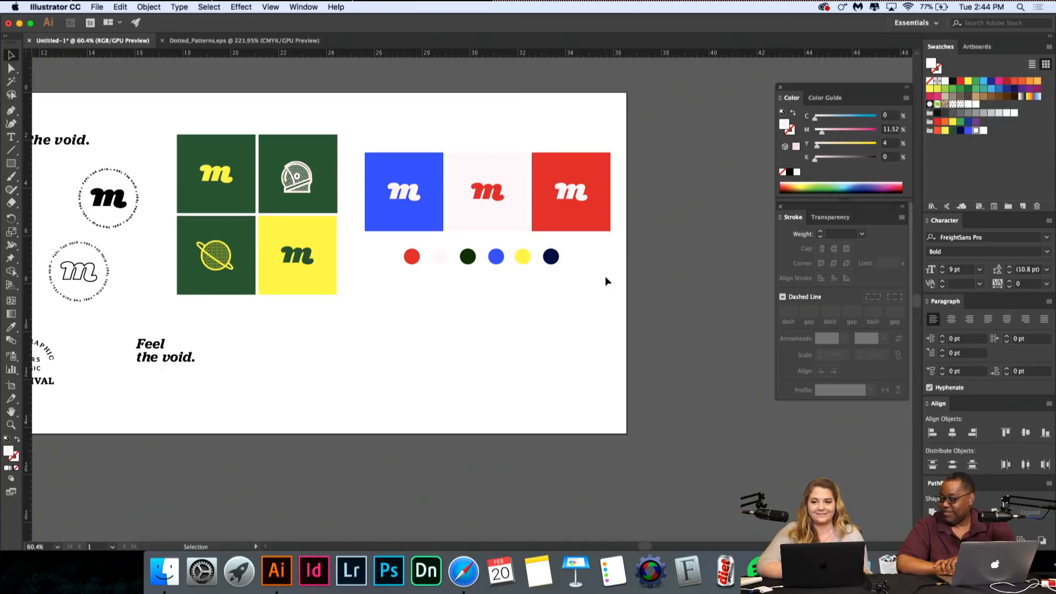
# Step: Move the six palette circles down and to the left, near the artboard's lower edge
pyautogui.moveTo(594, 309); pyautogui.dragTo(293, 389)
pyautogui.click(441, 321)
pyautogui.scroll(-1, 462, 302)
pyautogui.hscroll(-1, 462, 302)
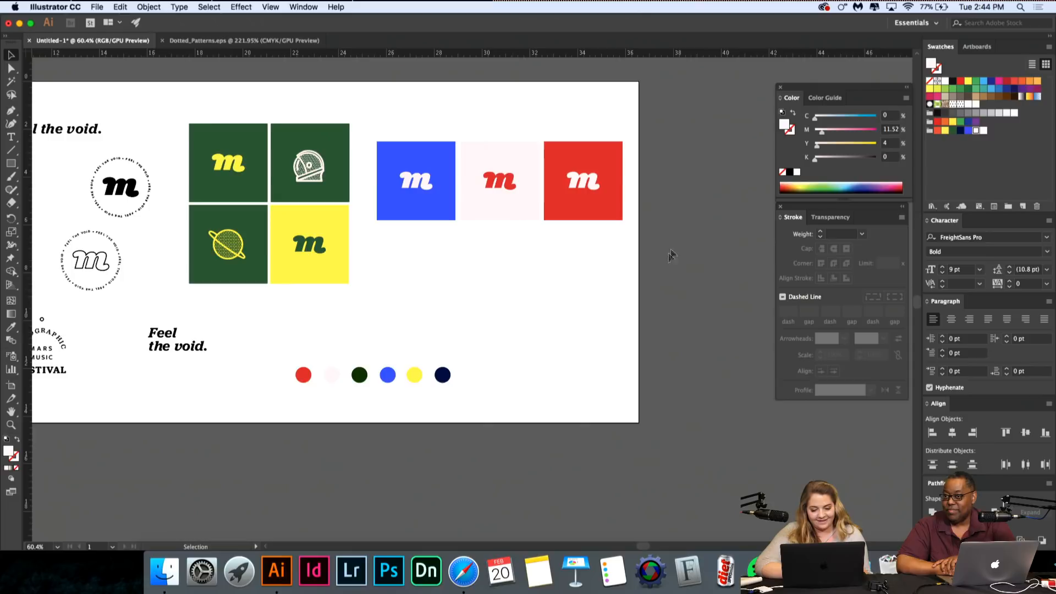
# Step: Duplicate the row of blue, off-white and red tiles directly below itself with a small gap
pyautogui.moveTo(670, 251); pyautogui.dragTo(383, 142)
pyautogui.moveTo(444, 171); pyautogui.dragTo(444, 265)
pyautogui.click(482, 352)
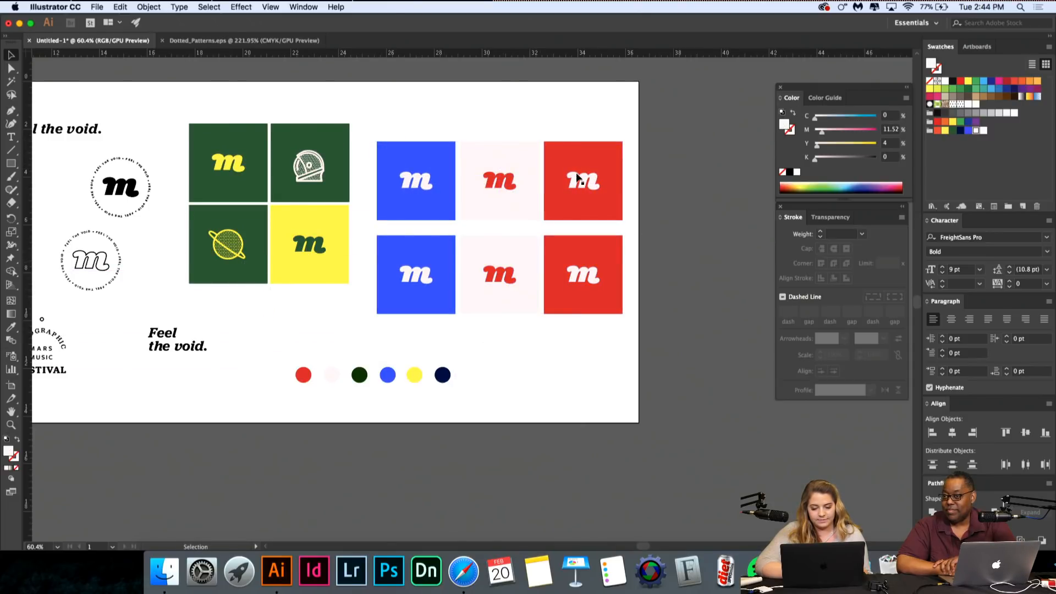
# Step: Recolour the m on the upper red tile with the bright blue of the first tile
pyautogui.click(583, 182)
pyautogui.click(11, 329)
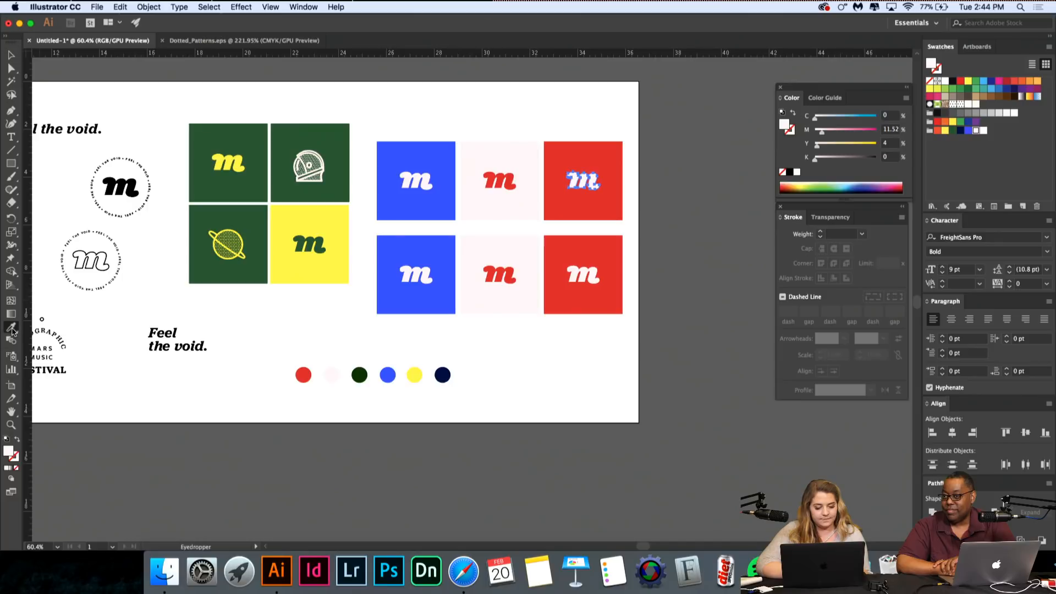
pyautogui.click(401, 184)
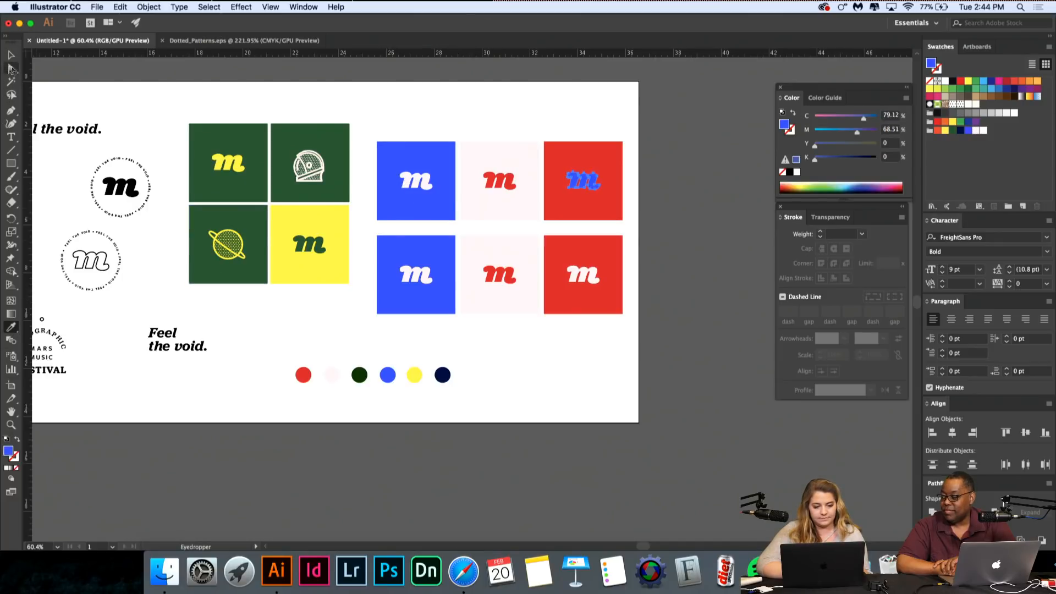
pyautogui.click(11, 55)
pyautogui.click(55, 105)
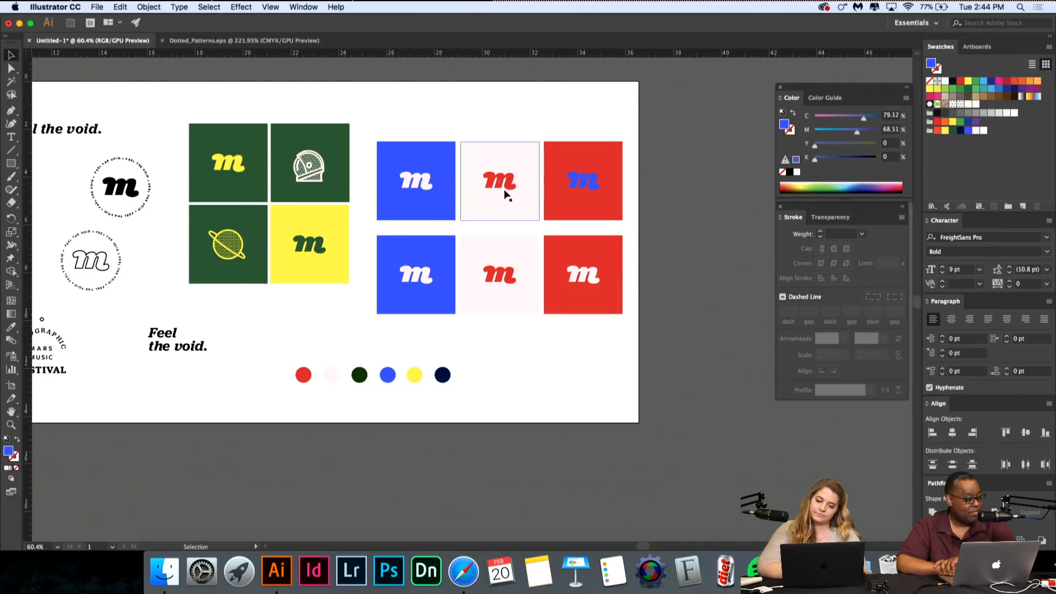
# Step: Try the bright blue of the first tile on the m of the upper off-white tile
pyautogui.click(503, 188)
pyautogui.press('i')
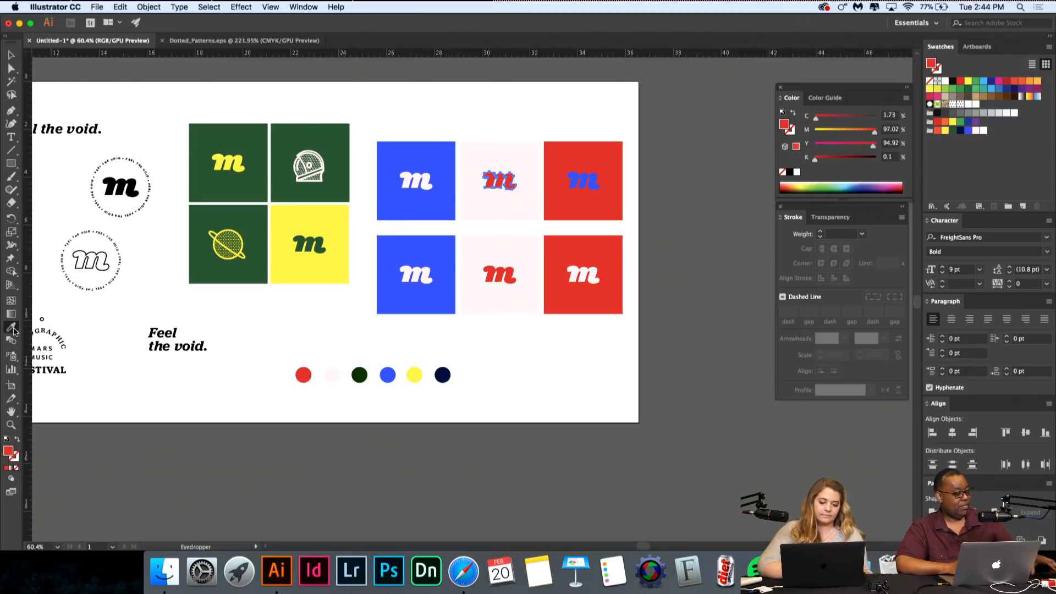
pyautogui.click(432, 148)
pyautogui.press('v')
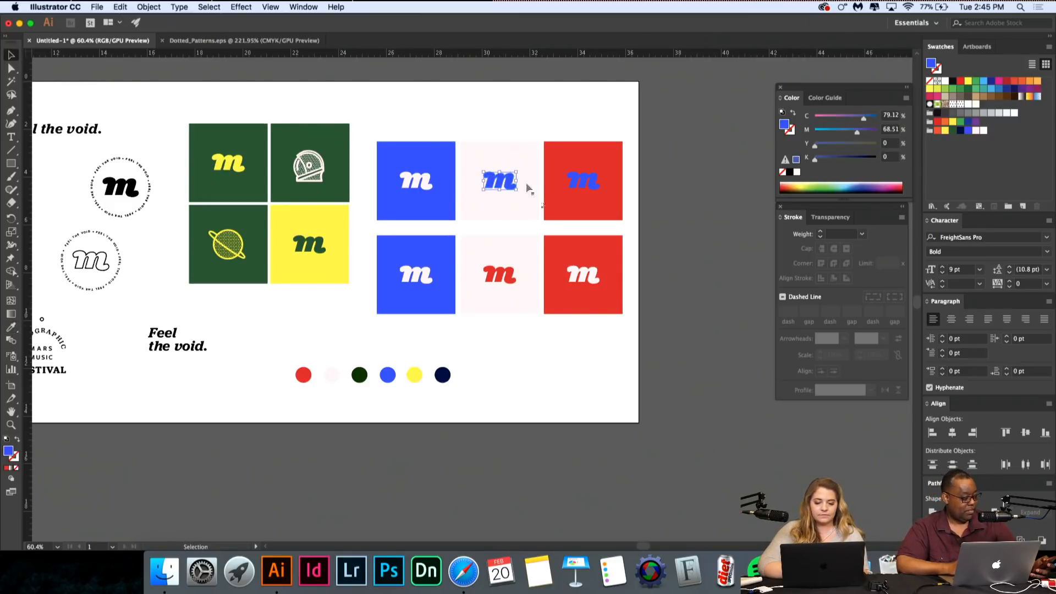
pyautogui.click(592, 191)
pyautogui.click(407, 186)
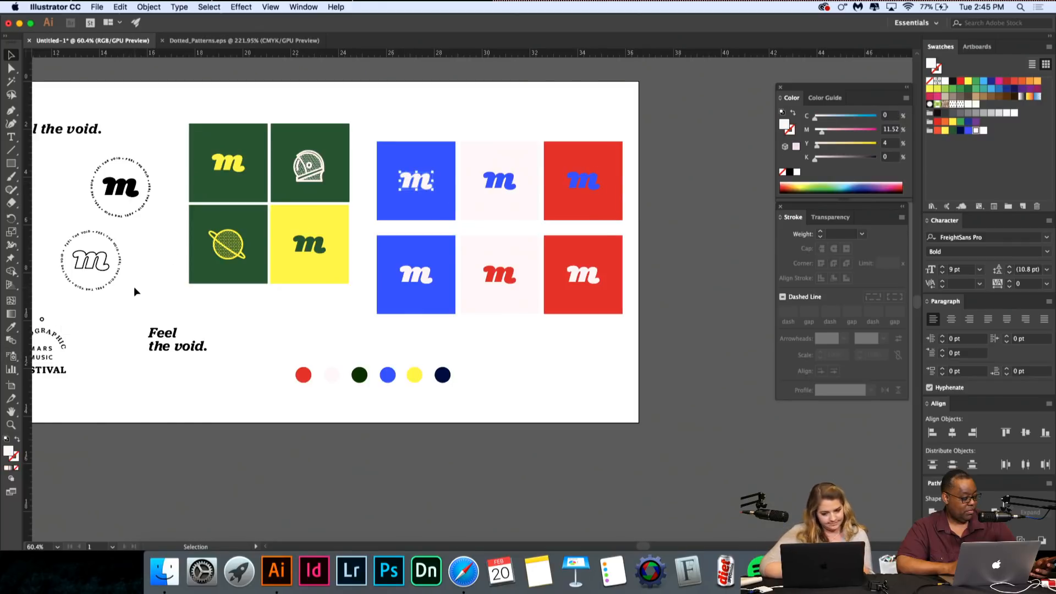
pyautogui.press('super+z')
pyautogui.click(696, 218)
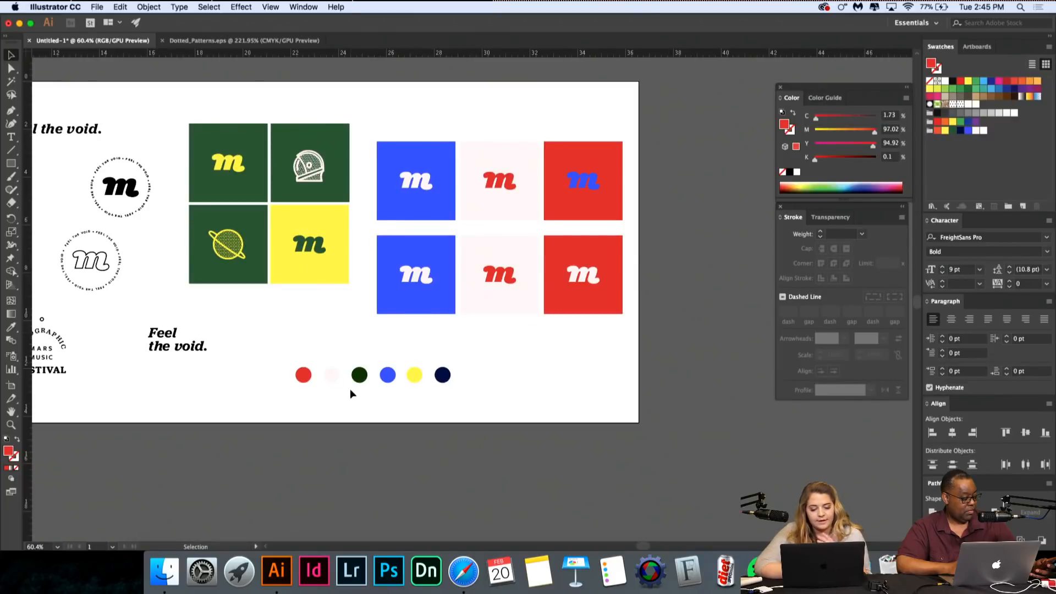
# Step: Recolour the blue tile in the lower row with the palette's dark navy
pyautogui.click(443, 286)
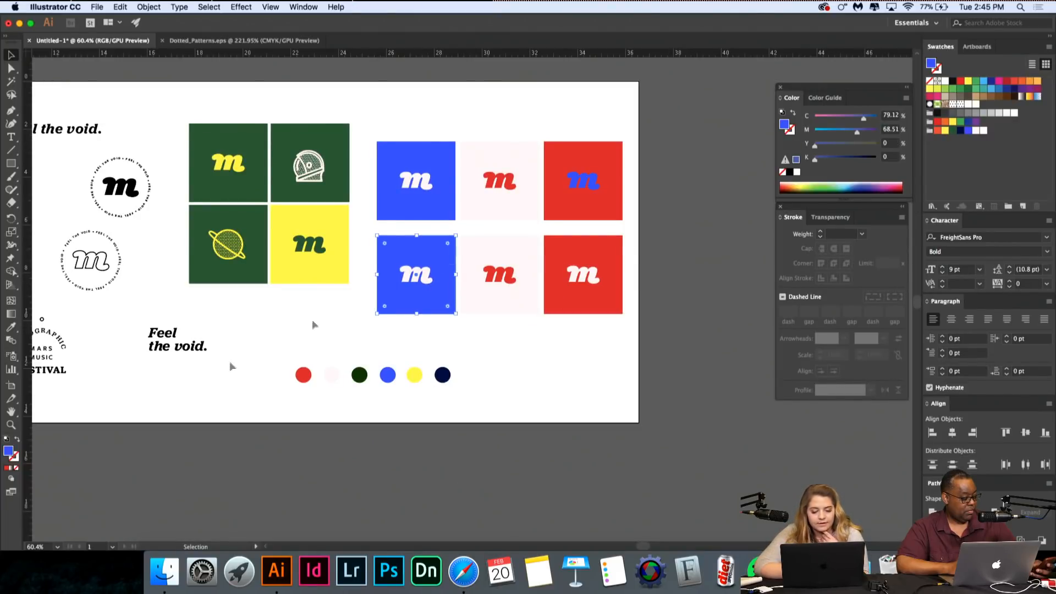
pyautogui.click(12, 328)
pyautogui.click(446, 378)
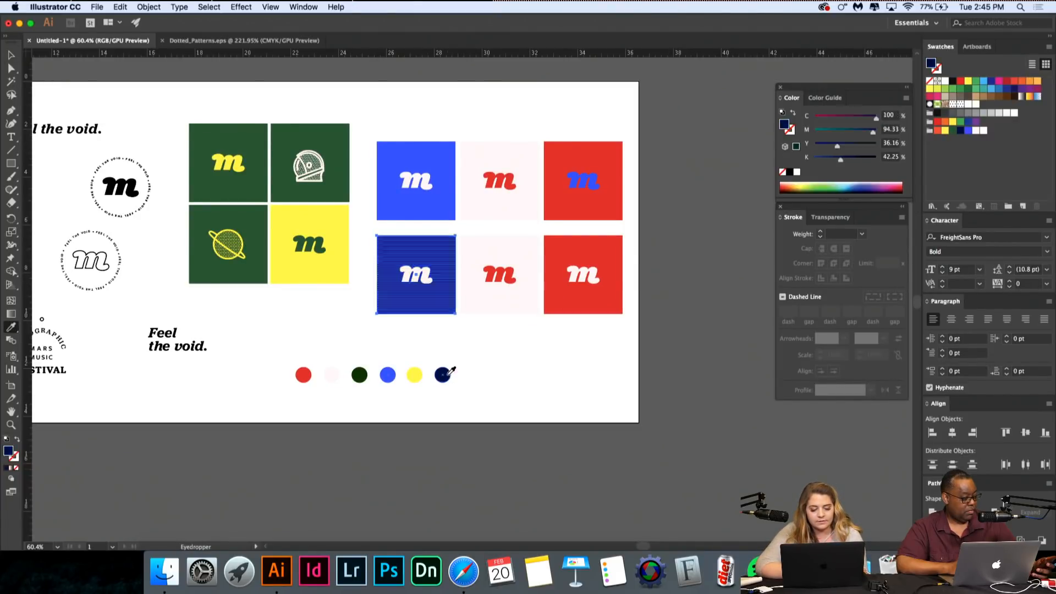
pyautogui.click(11, 55)
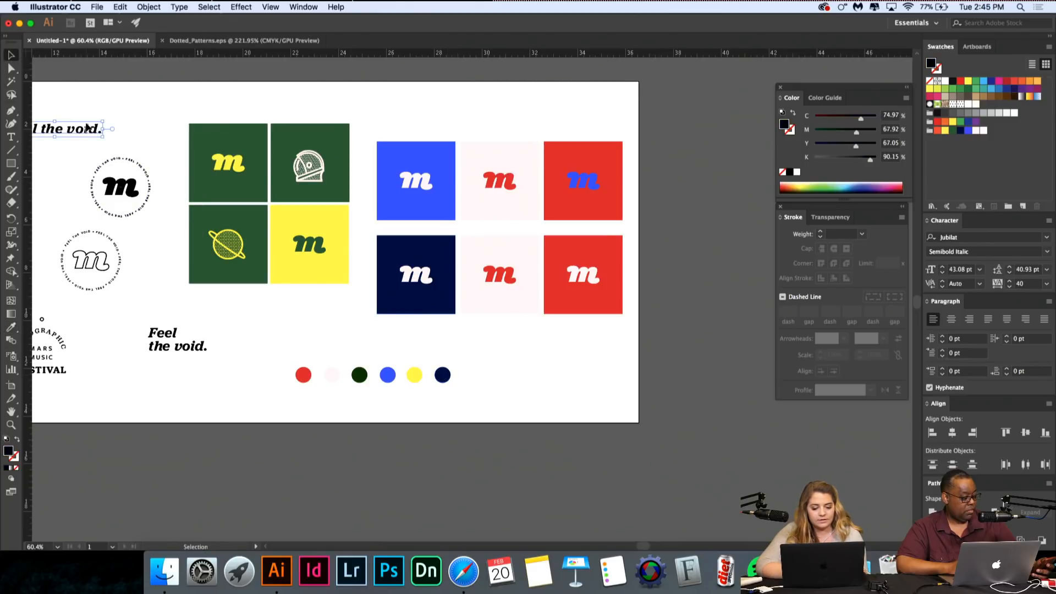
# Step: Try the palette's yellow on the red tile in the lower row
pyautogui.click(621, 247)
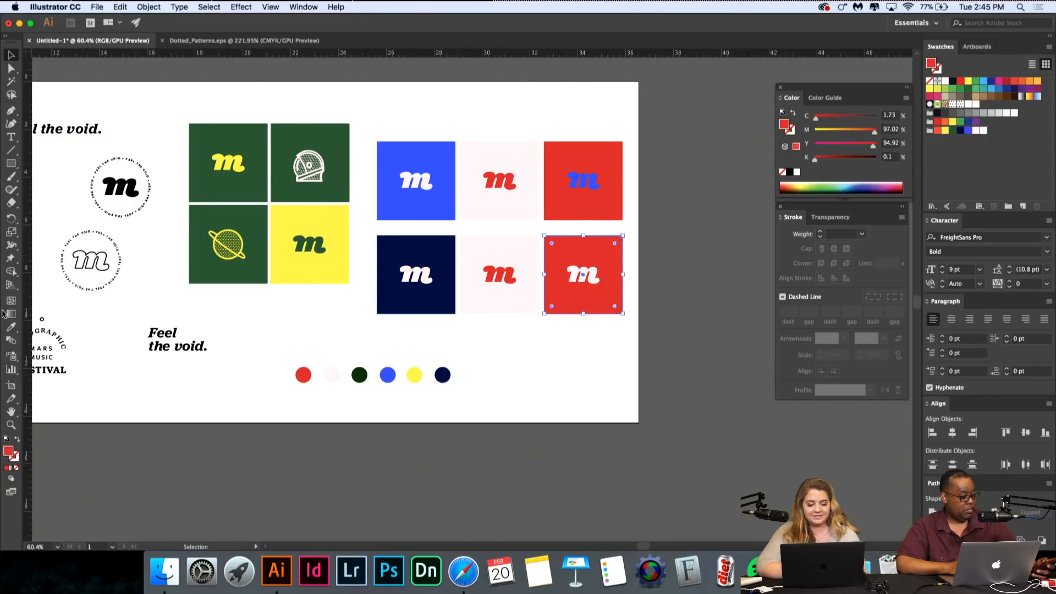
pyautogui.click(11, 327)
pyautogui.click(415, 375)
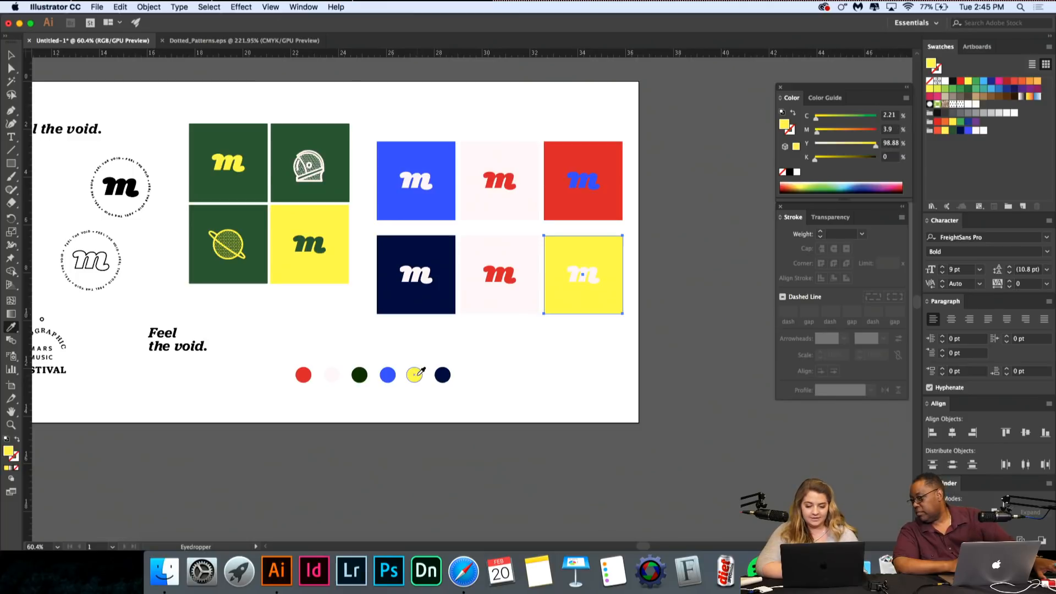
pyautogui.press('v')
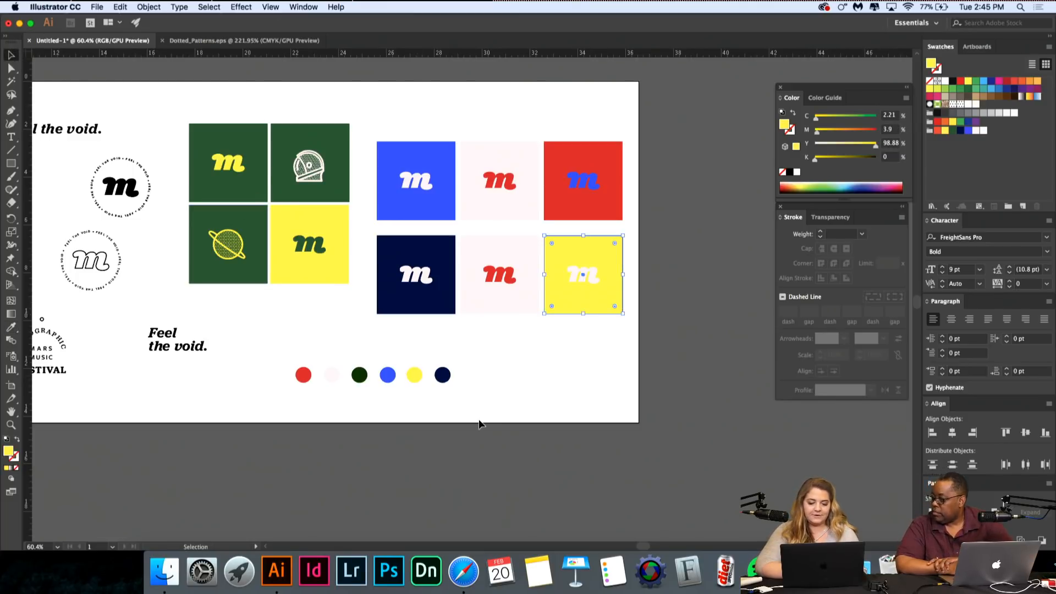
# Step: Recolour the last tile in the lower row with the palette's dark green
pyautogui.click(11, 314)
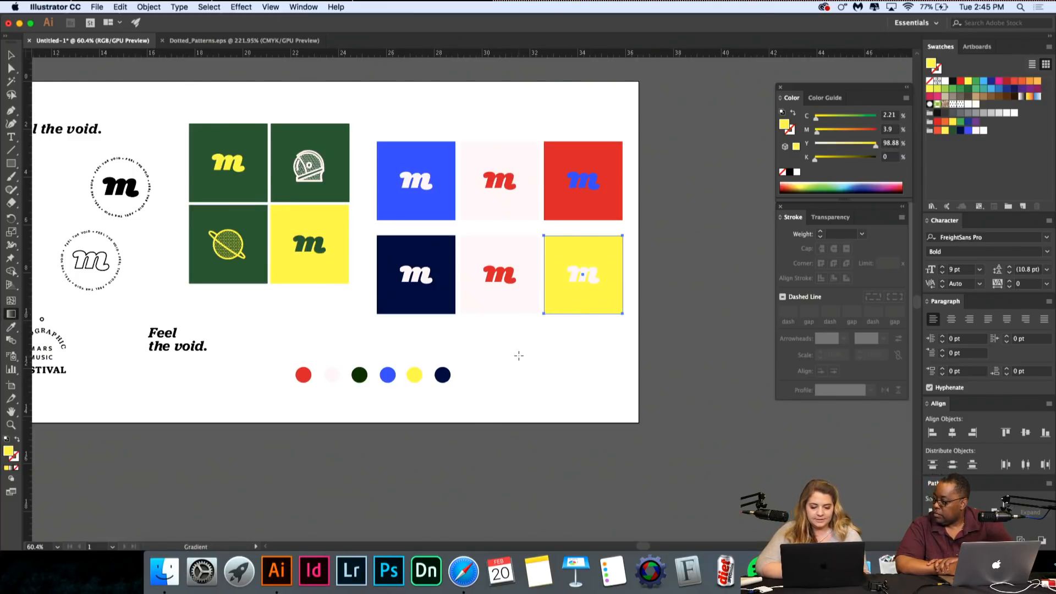
pyautogui.click(10, 327)
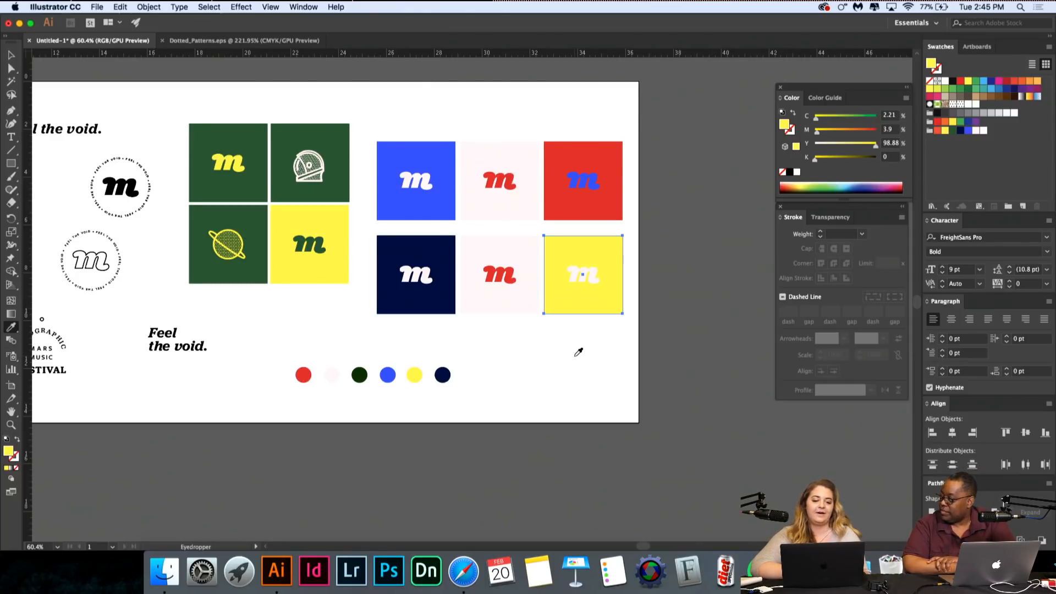
pyautogui.scroll(-1, 578, 353)
pyautogui.hscroll(-5, 578, 352)
pyautogui.hscroll(-2, 578, 353)
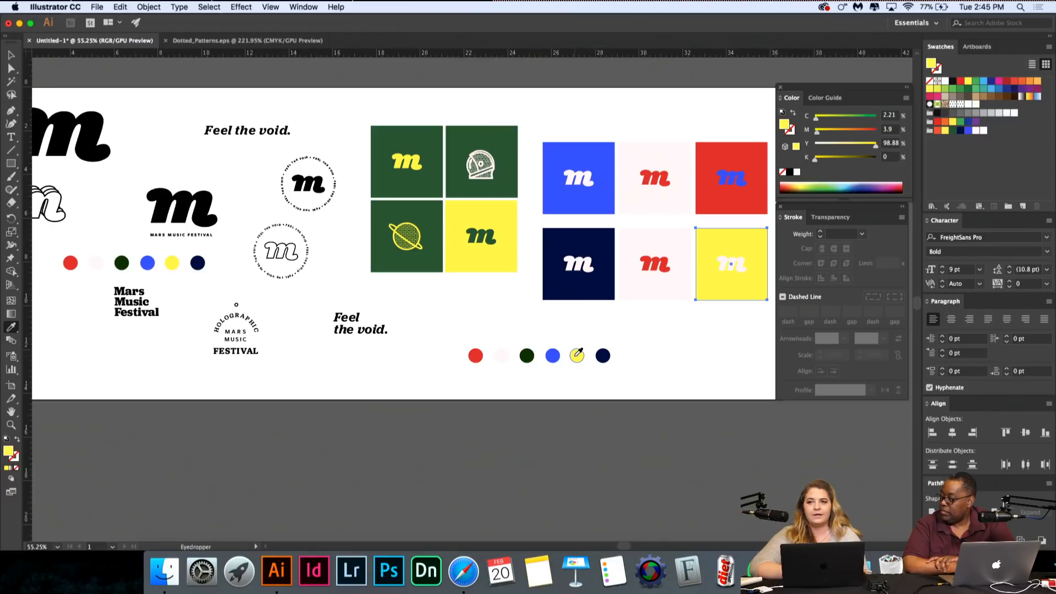
pyautogui.scroll(-2, 570, 314)
pyautogui.hscroll(2, 570, 314)
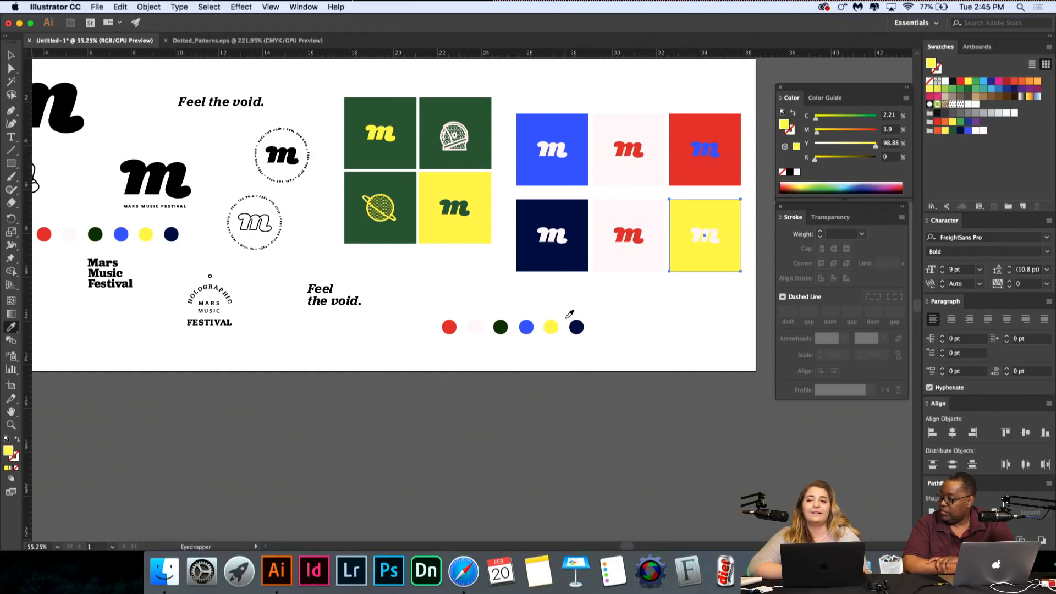
pyautogui.scroll(5, 569, 314)
pyautogui.hscroll(3, 483, 321)
pyautogui.scroll(2, 484, 321)
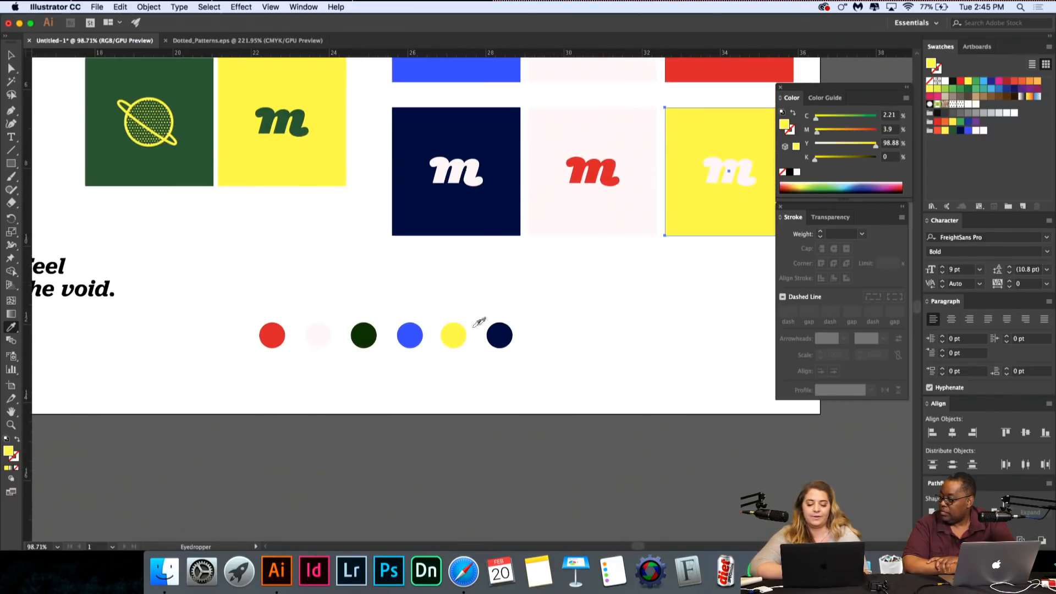
pyautogui.click(325, 359)
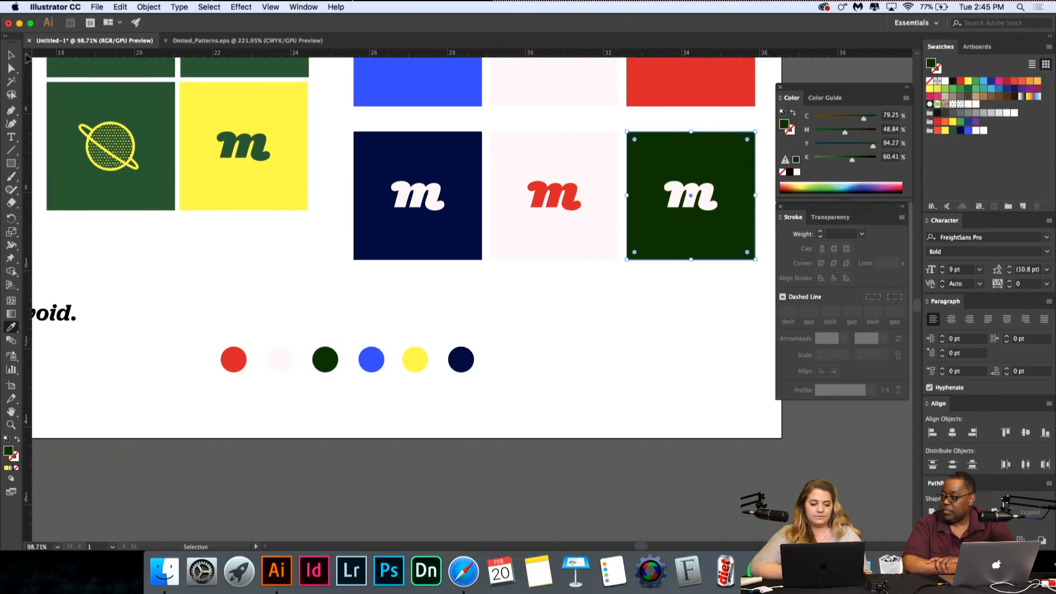
pyautogui.click(11, 55)
pyautogui.click(134, 229)
# Step: Recolour the m on the lower off-white tile with the dark navy of the neighbouring tile
pyautogui.click(401, 190)
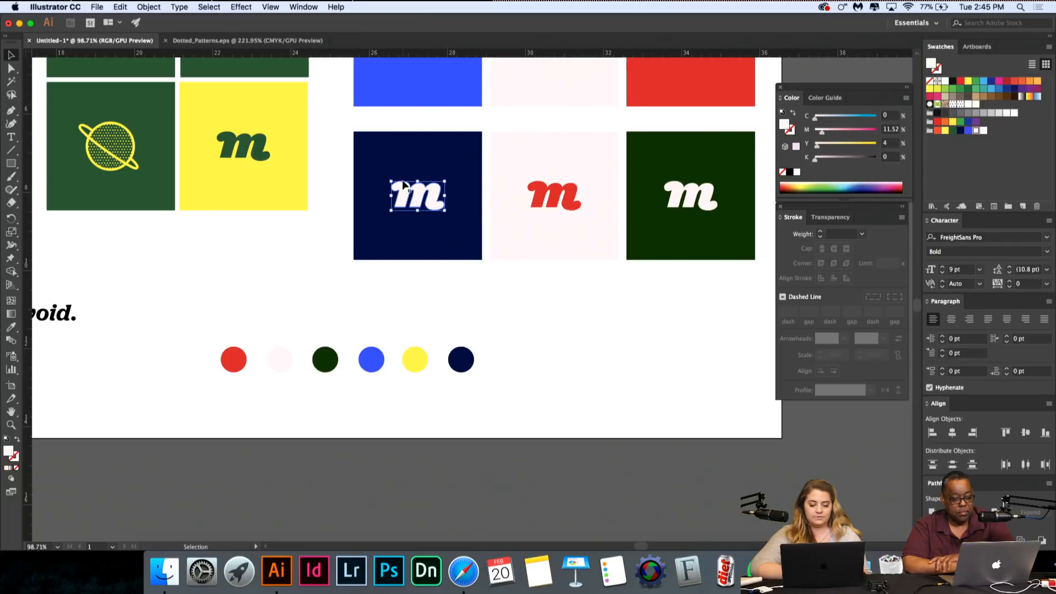
pyautogui.click(538, 192)
pyautogui.click(11, 326)
pyautogui.click(360, 165)
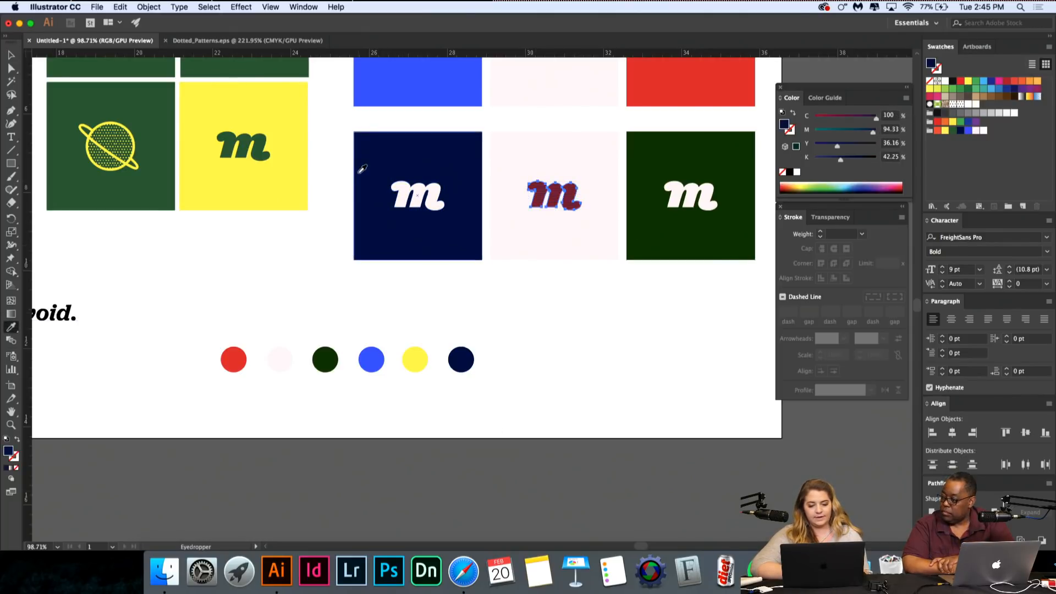
pyautogui.scroll(-4, 364, 175)
pyautogui.press('v')
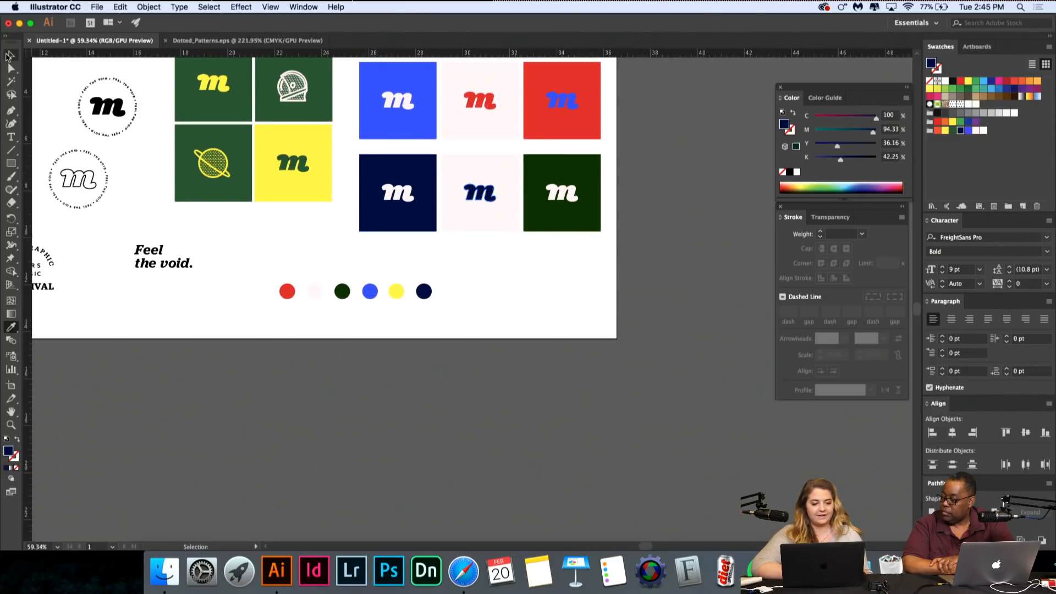
pyautogui.click(77, 153)
pyautogui.scroll(3, 77, 154)
pyautogui.hscroll(-3, 77, 154)
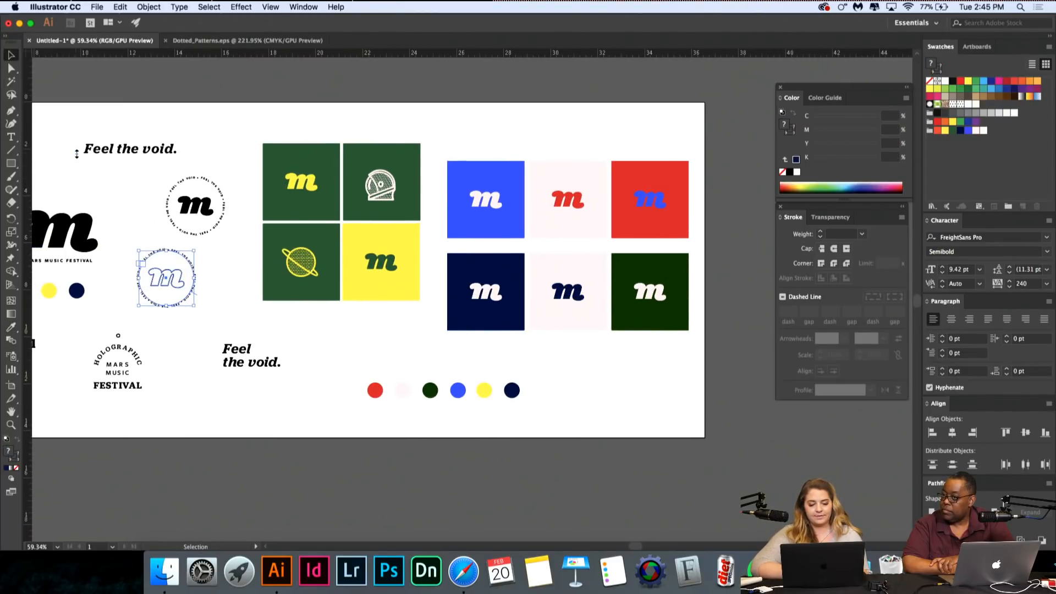
pyautogui.hscroll(-2, 77, 154)
pyautogui.scroll(-1, 77, 154)
pyautogui.click(109, 363)
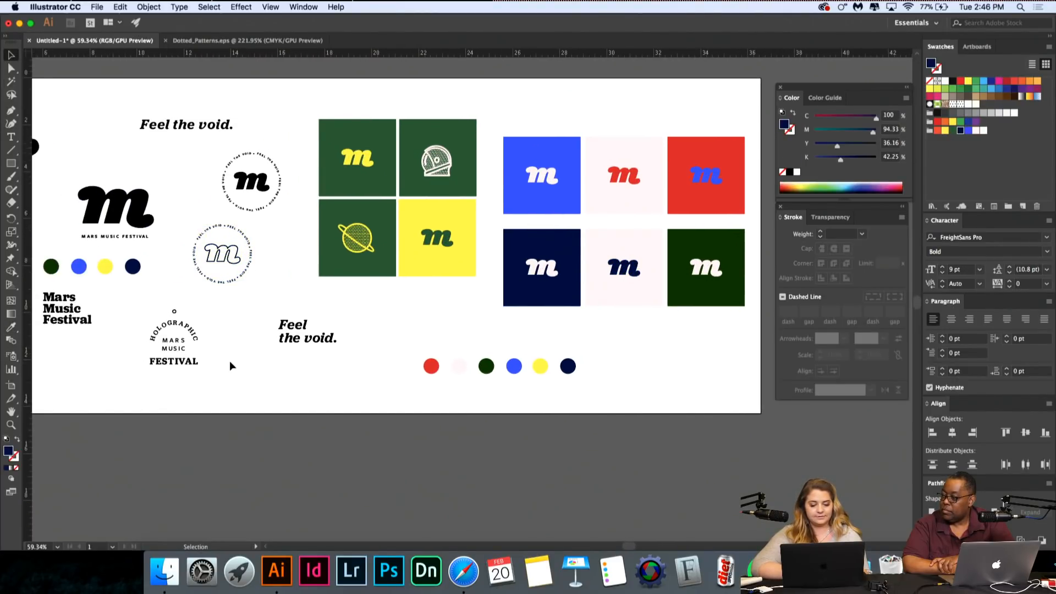
# Step: Duplicate the artboard with all its artwork directly above the original, leaving a small gap
pyautogui.scroll(-4, 401, 207)
pyautogui.hscroll(-4, 401, 207)
pyautogui.scroll(4, 395, 202)
pyautogui.hscroll(-4, 395, 202)
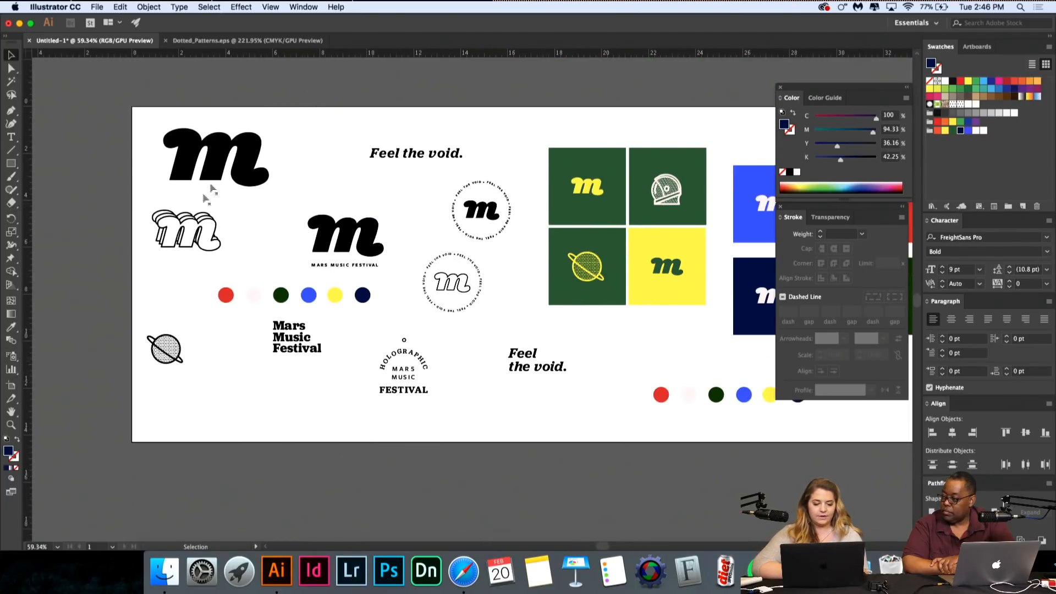
pyautogui.scroll(-6, 187, 232)
pyautogui.scroll(2, 187, 233)
pyautogui.hscroll(-1, 187, 232)
pyautogui.scroll(6, 187, 232)
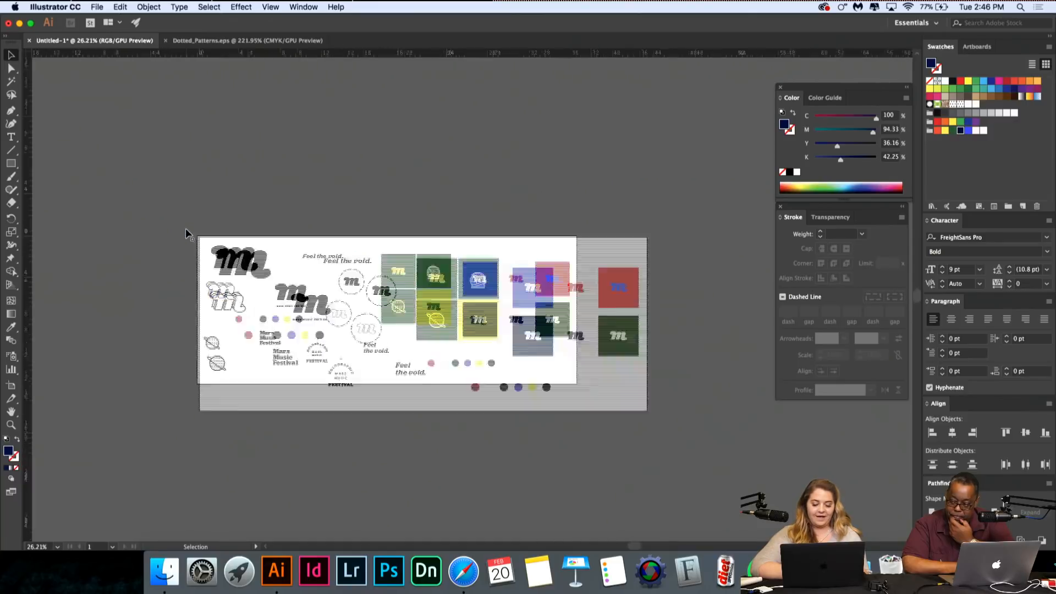
pyautogui.hscroll(4, 333, 351)
pyautogui.scroll(-4, 333, 352)
pyautogui.scroll(2, 346, 312)
pyautogui.hscroll(3, 347, 312)
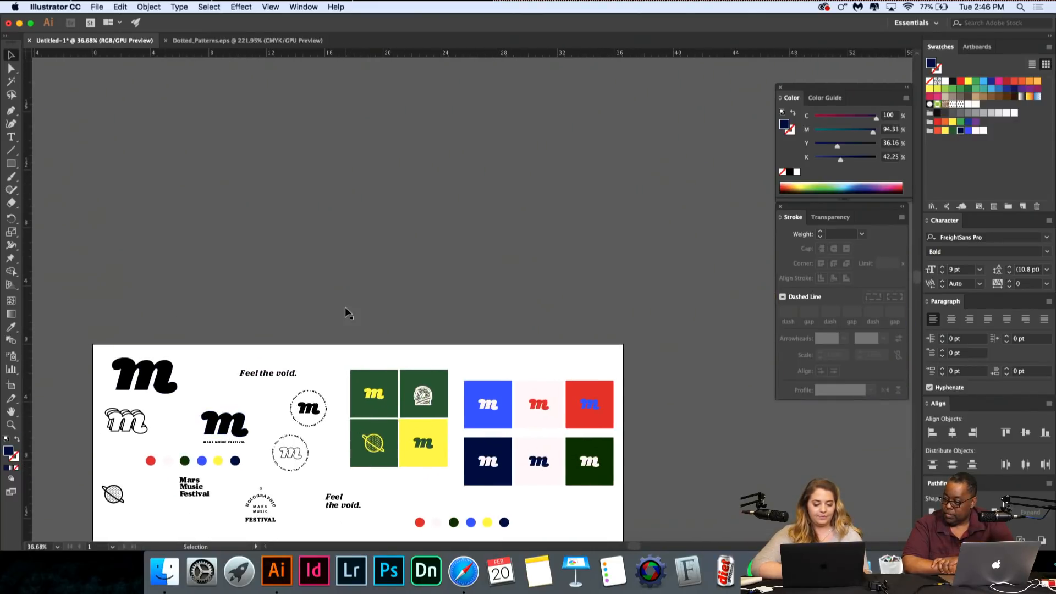
pyautogui.click(16, 387)
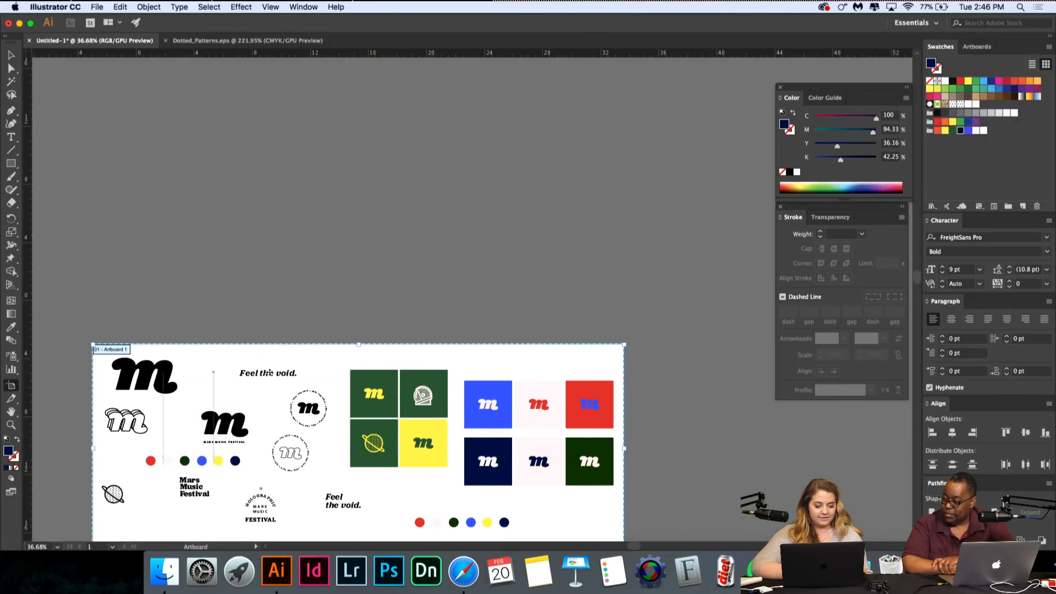
pyautogui.scroll(-3, 271, 371)
pyautogui.moveTo(300, 412); pyautogui.dragTo(299, 275)
pyautogui.click(18, 56)
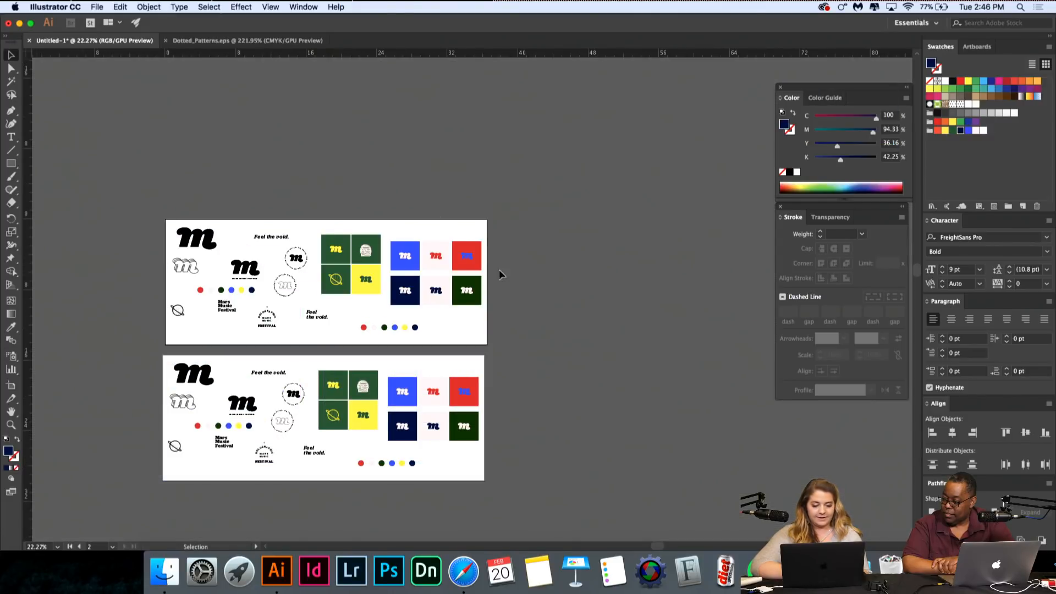
# Step: Delete all artwork on the upper artboard and copy the large black m from the lower artboard onto it
pyautogui.moveTo(168, 244); pyautogui.dragTo(153, 219)
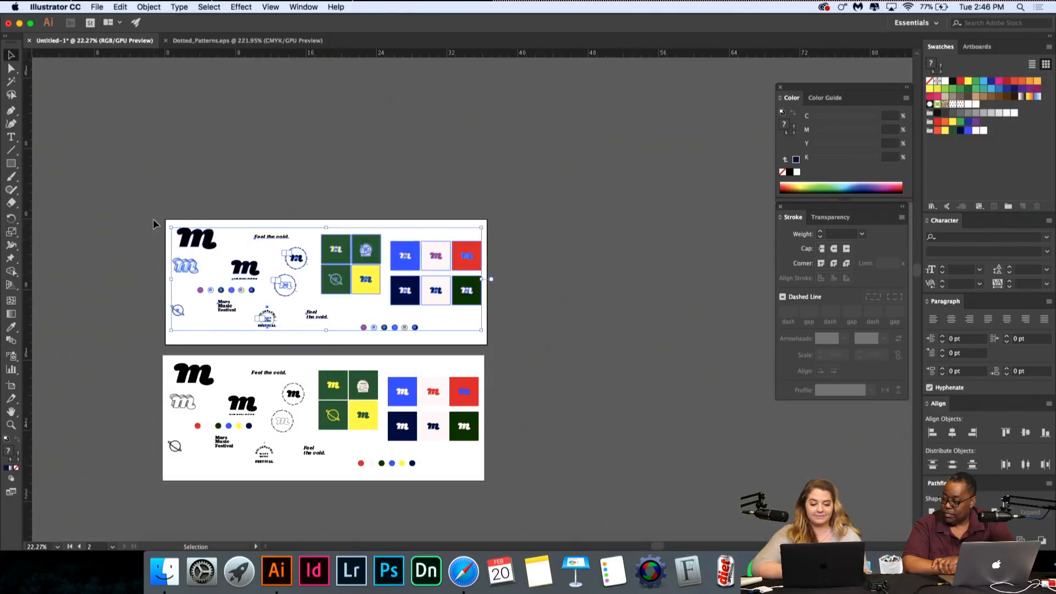
pyautogui.press('Delete')
pyautogui.click(196, 377)
pyautogui.moveTo(196, 376); pyautogui.dragTo(211, 243)
pyautogui.scroll(2, 249, 307)
pyautogui.hscroll(-3, 250, 307)
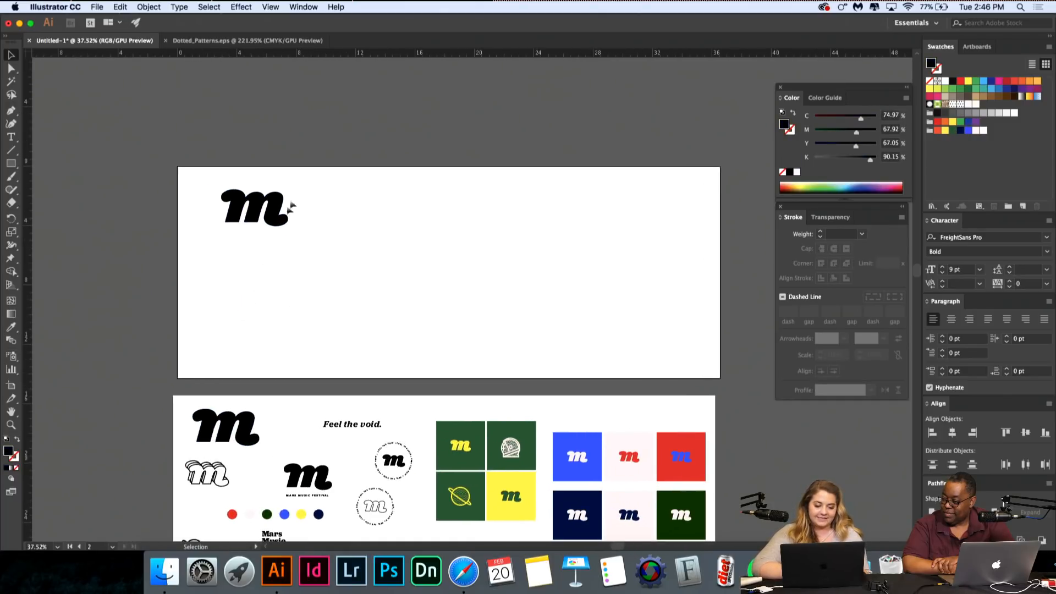
# Step: Scale the copied m down slightly and place it near the upper-left corner of the empty artboard
pyautogui.click(276, 212)
pyautogui.moveTo(288, 190); pyautogui.dragTo(225, 192)
pyautogui.click(287, 250)
pyautogui.click(276, 316)
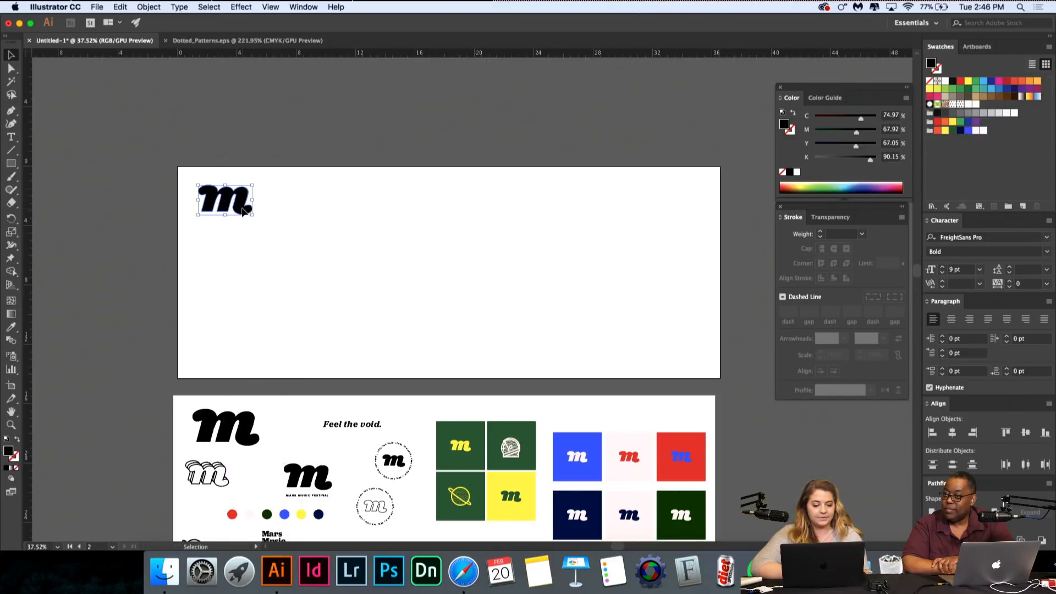
pyautogui.click(283, 240)
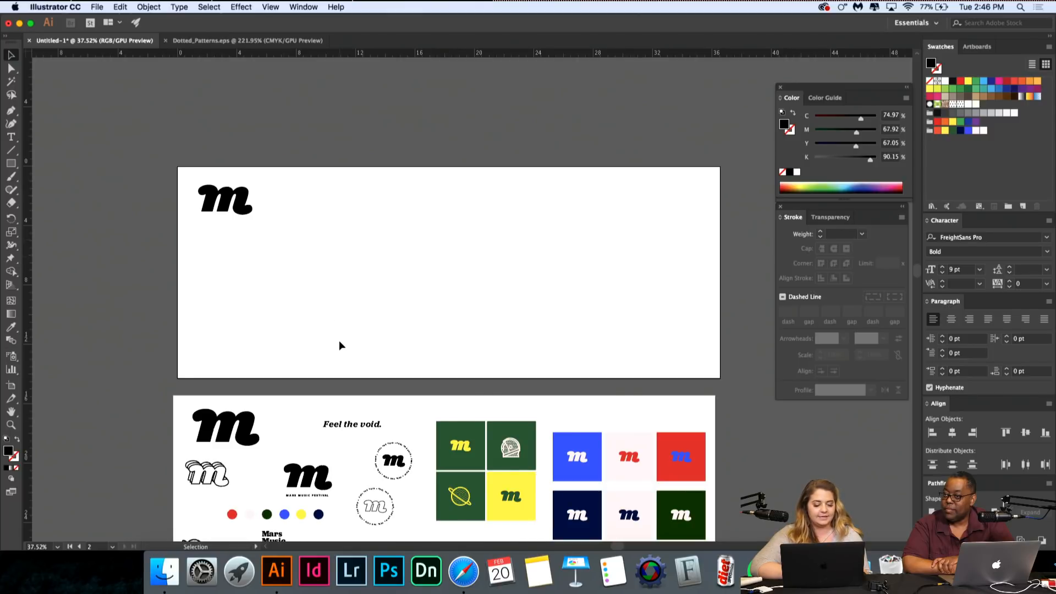
# Step: Copy the stacked Mars Music Festival wordmark below the m on the upper artboard and duplicate it to its right
pyautogui.scroll(-3, 339, 341)
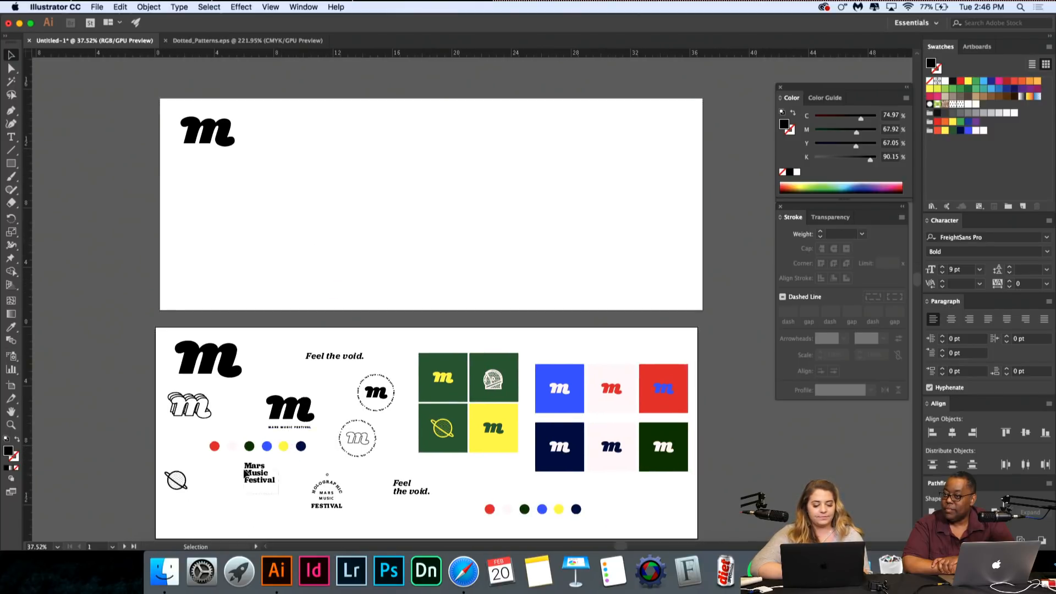
pyautogui.moveTo(261, 468); pyautogui.dragTo(241, 230)
pyautogui.click(257, 216)
pyautogui.scroll(6, 249, 203)
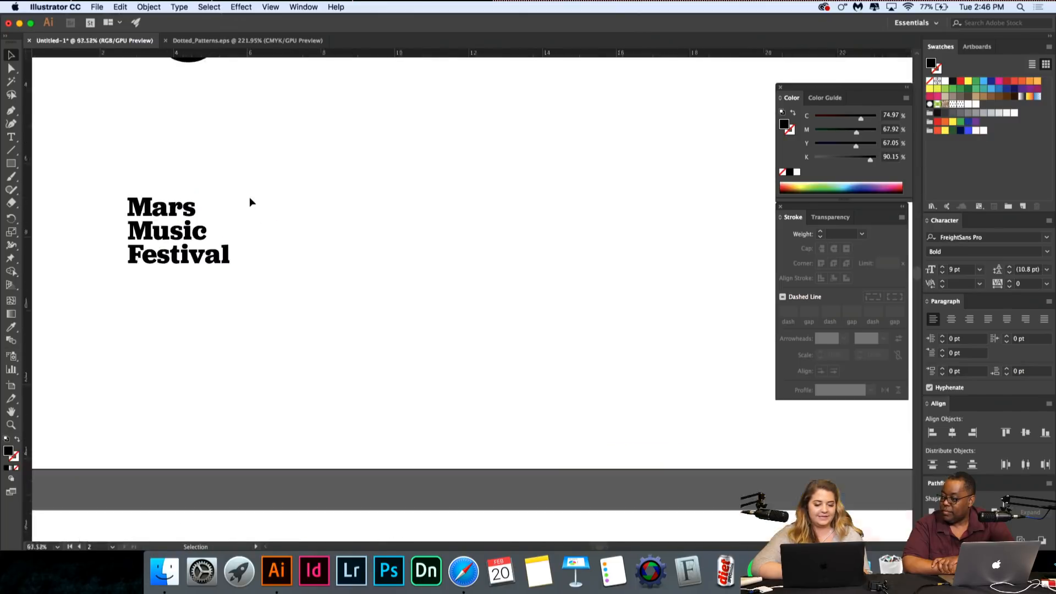
pyautogui.hscroll(-1, 249, 203)
pyautogui.scroll(-5, 249, 204)
pyautogui.moveTo(225, 247); pyautogui.dragTo(279, 206)
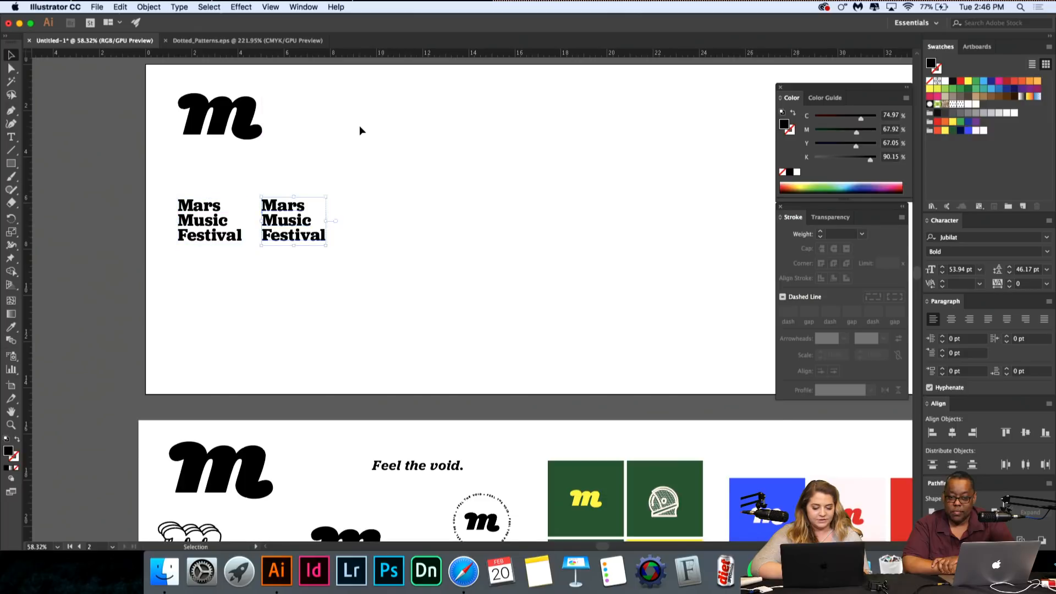
# Step: Draw a small circle with the Ellipse tool above the start of the second wordmark
pyautogui.scroll(5, 299, 245)
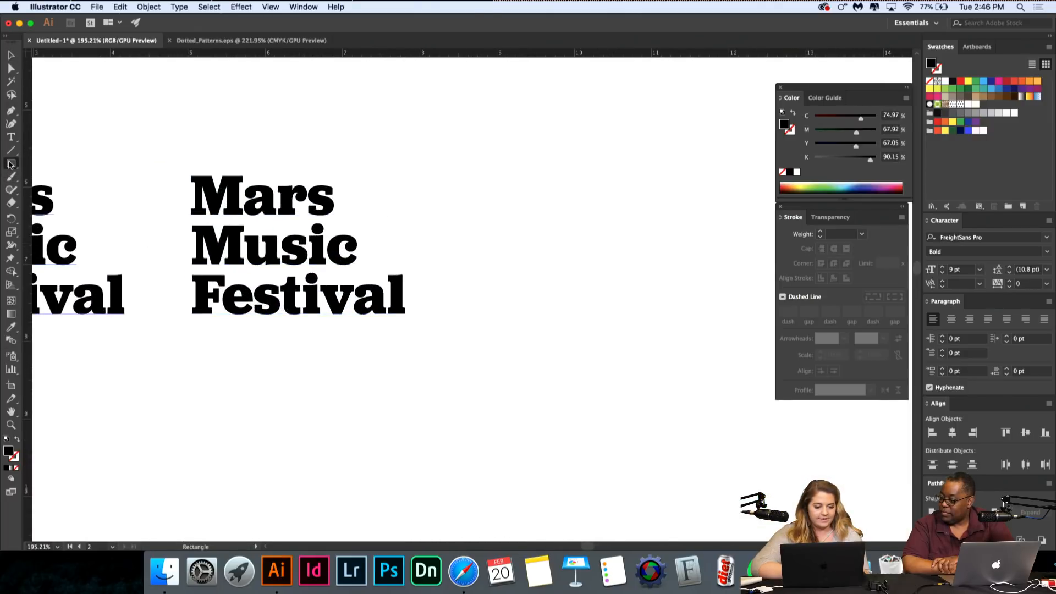
pyautogui.moveTo(11, 164); pyautogui.dragTo(49, 190)
pyautogui.moveTo(198, 122); pyautogui.dragTo(219, 137)
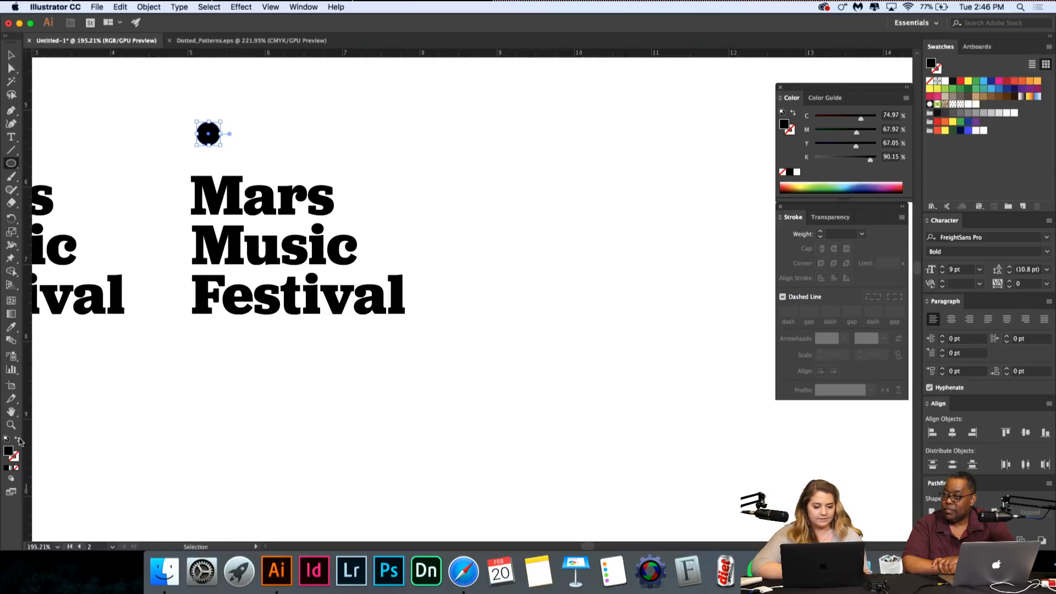
# Step: Turn the circle into an unfilled black ring with a 4 pt stroke
pyautogui.click(17, 439)
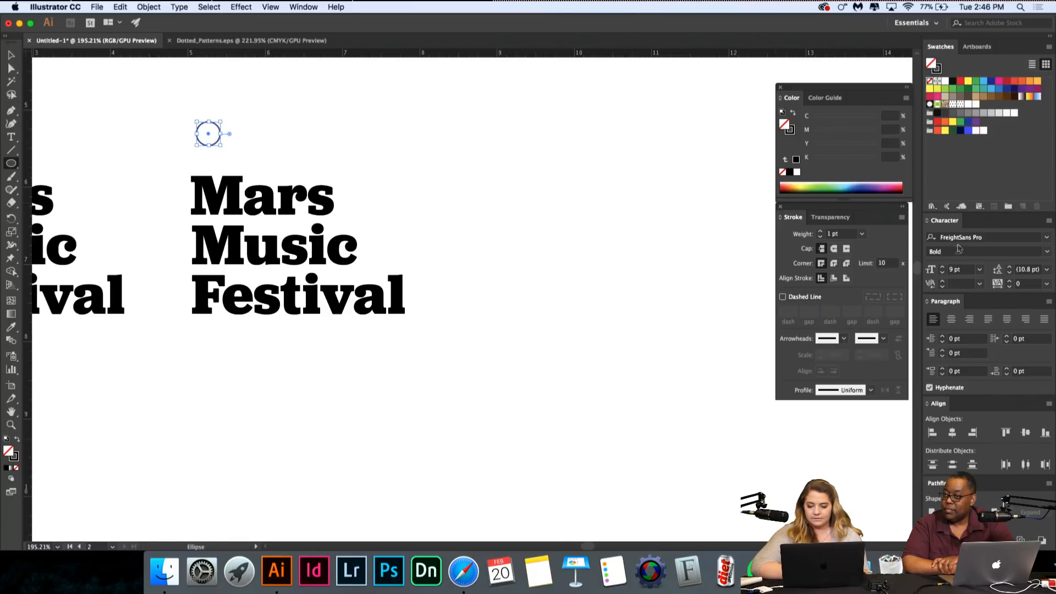
pyautogui.click(821, 232)
pyautogui.click(821, 232)
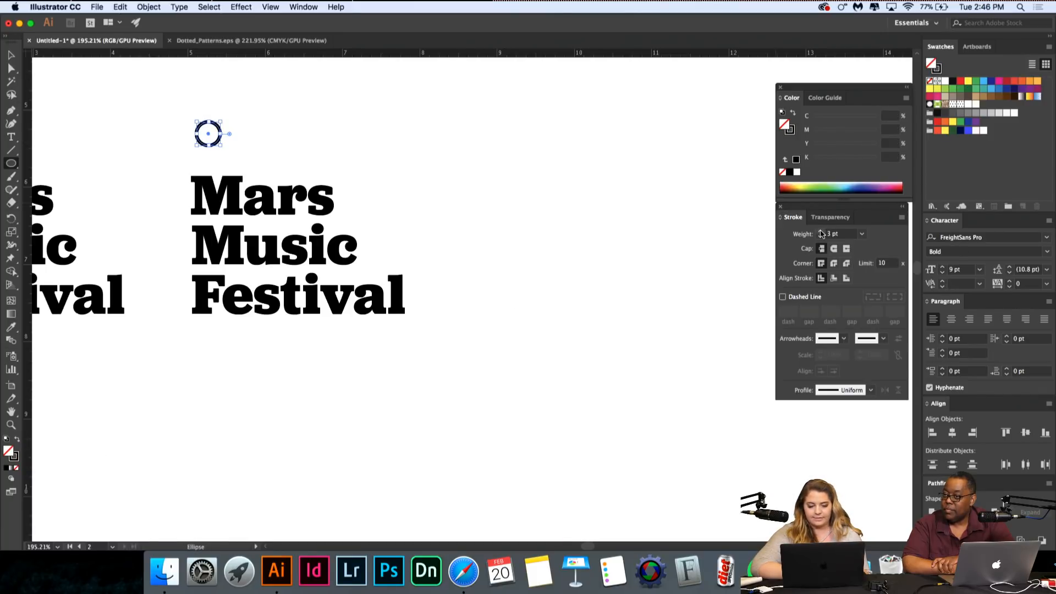
pyautogui.click(821, 232)
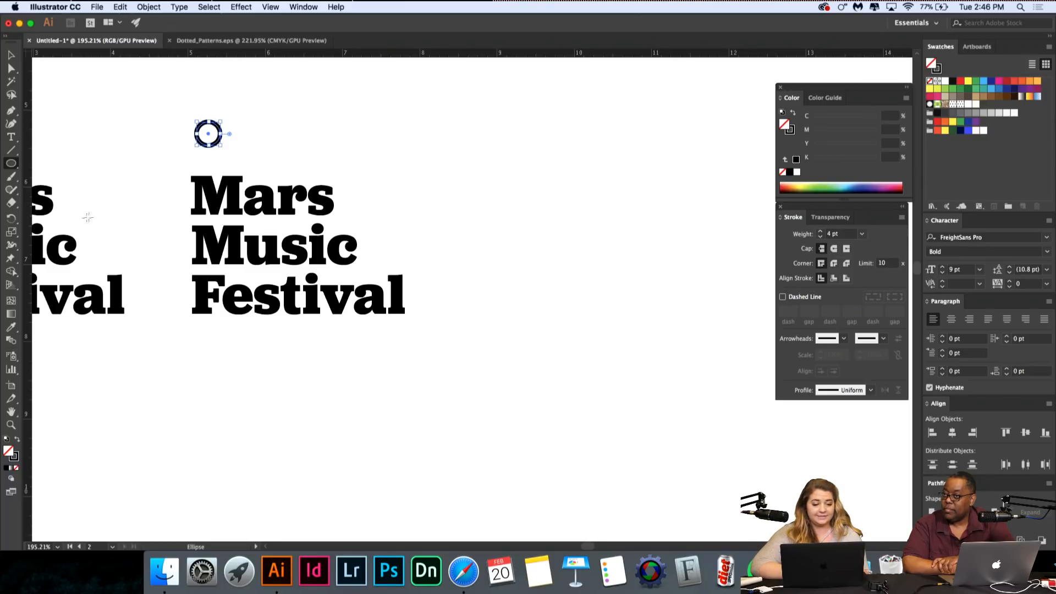
pyautogui.press('v')
pyautogui.click(108, 143)
# Step: Scale the ring down slightly so it sits above the M of the second wordmark
pyautogui.hscroll(-1, 107, 143)
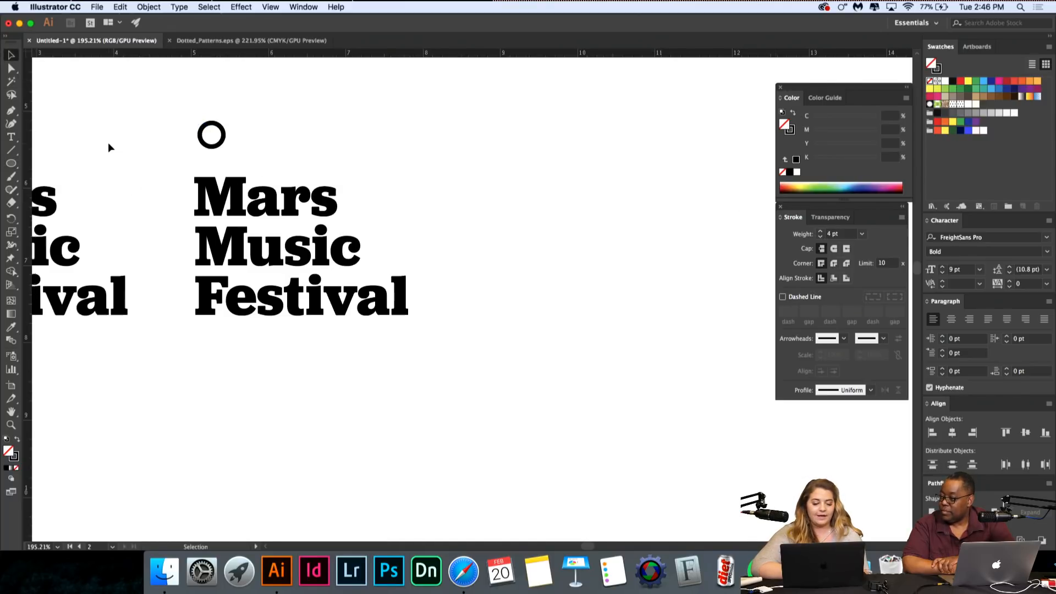
pyautogui.hscroll(-3, 108, 143)
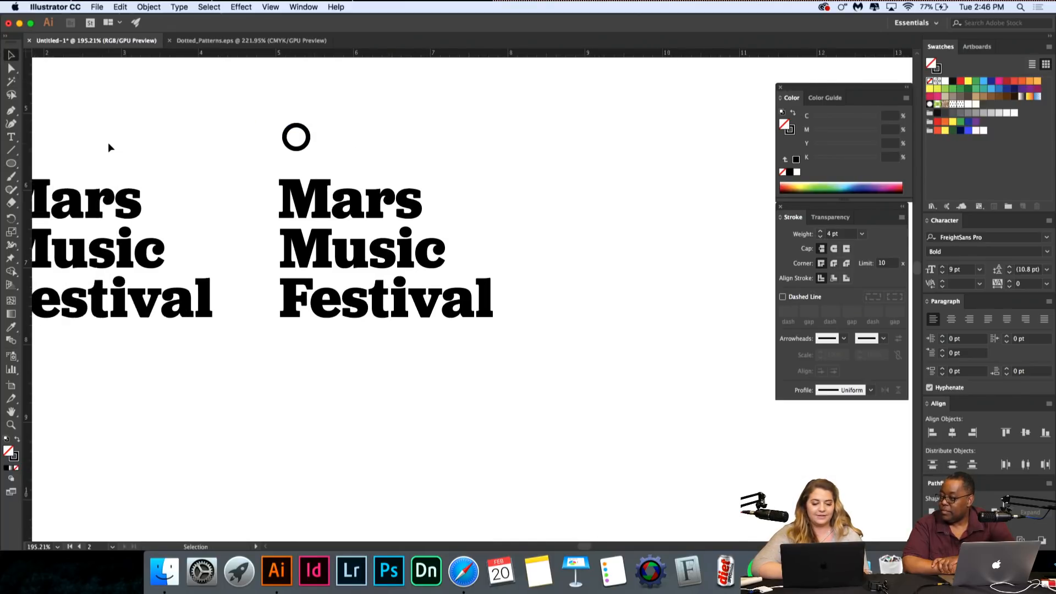
pyautogui.click(309, 136)
pyautogui.moveTo(308, 125); pyautogui.dragTo(301, 132)
pyautogui.click(341, 128)
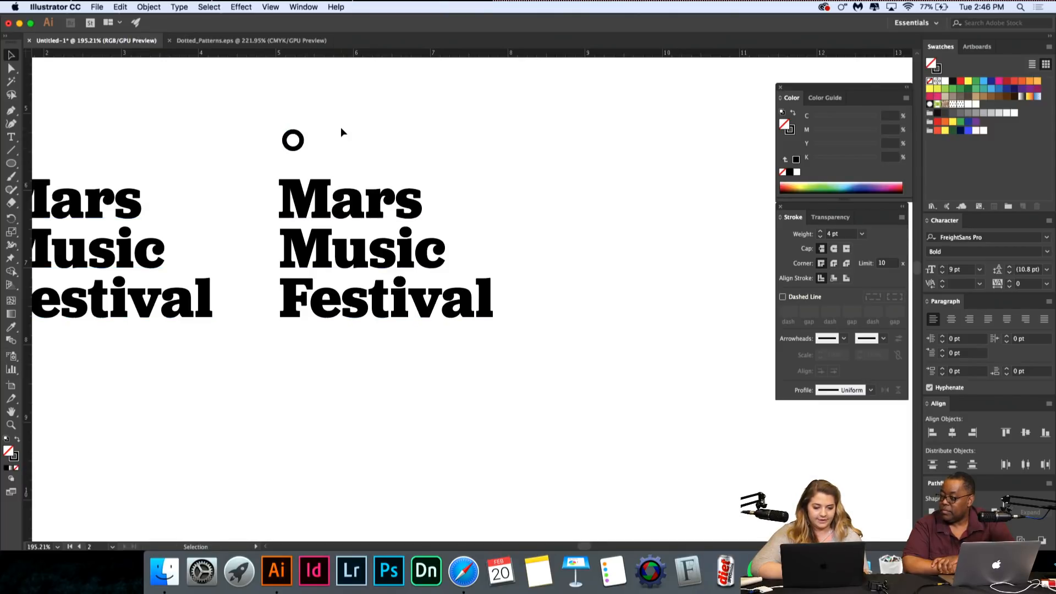
# Step: Align the small ring with the left edge of the second wordmark and nudge it down closer to the M
pyautogui.scroll(-5, 341, 128)
pyautogui.moveTo(402, 219); pyautogui.dragTo(318, 130)
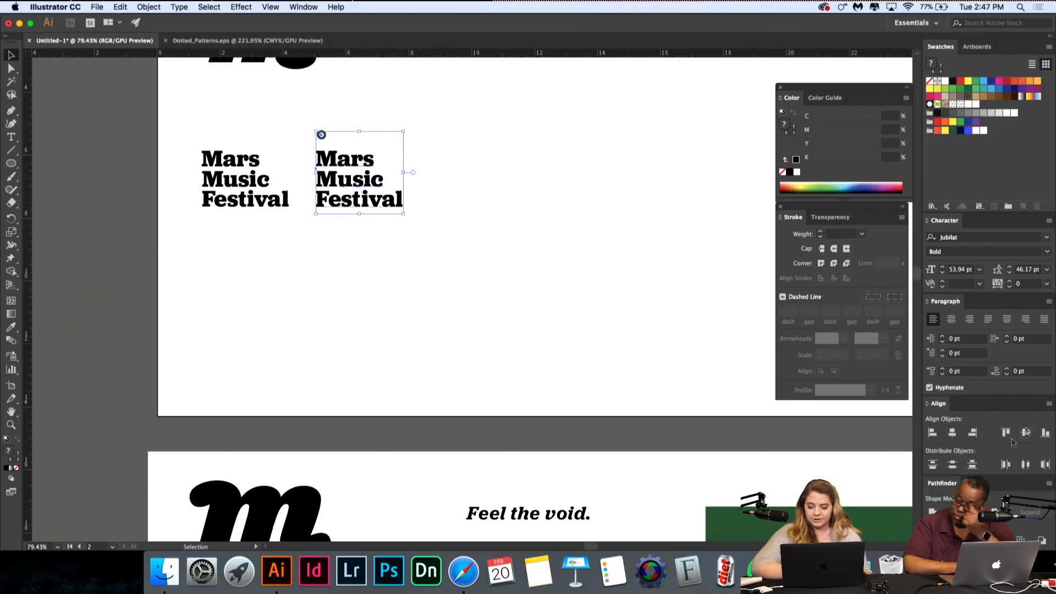
pyautogui.click(547, 341)
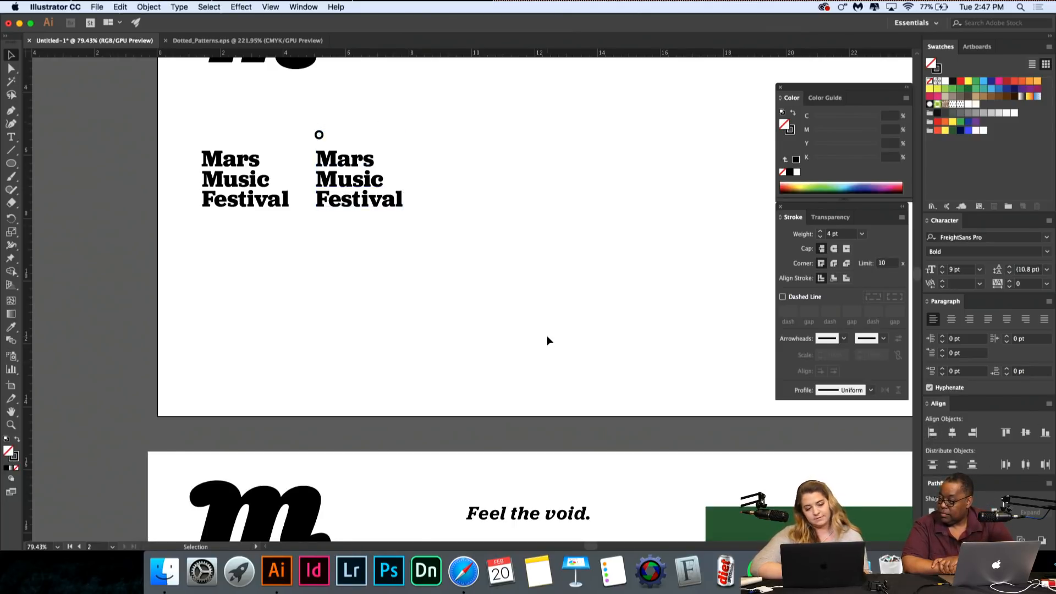
pyautogui.scroll(-3, 547, 341)
pyautogui.scroll(2, 467, 285)
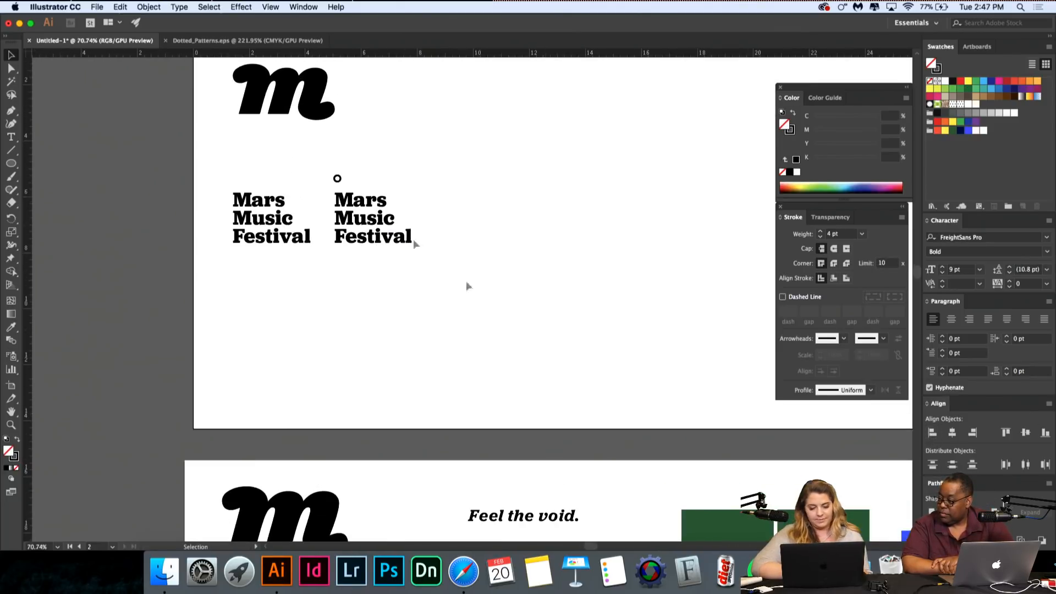
pyautogui.click(337, 182)
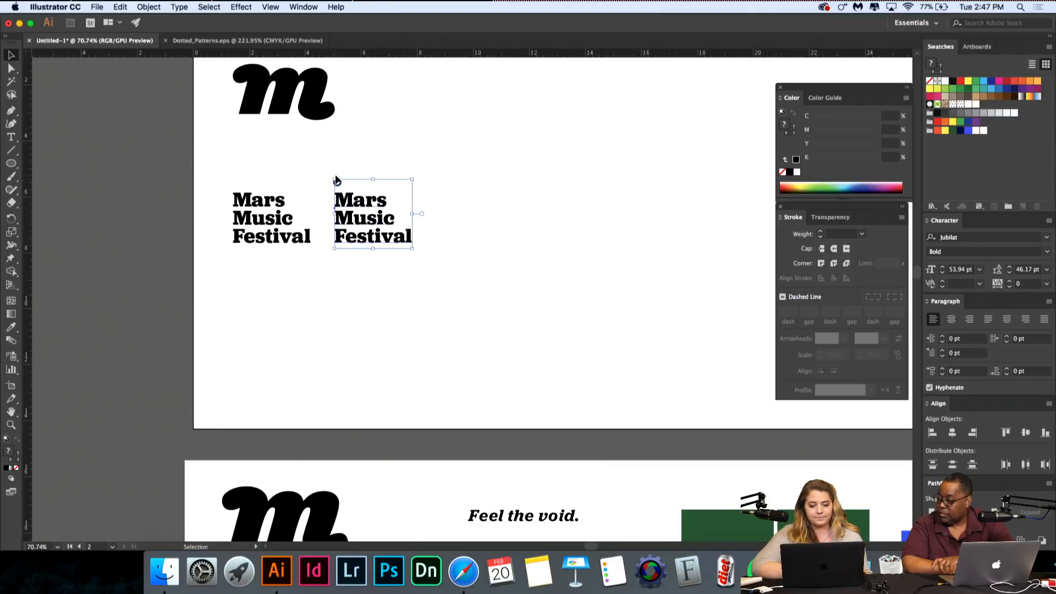
pyautogui.press('super+shift+g')
pyautogui.click(490, 374)
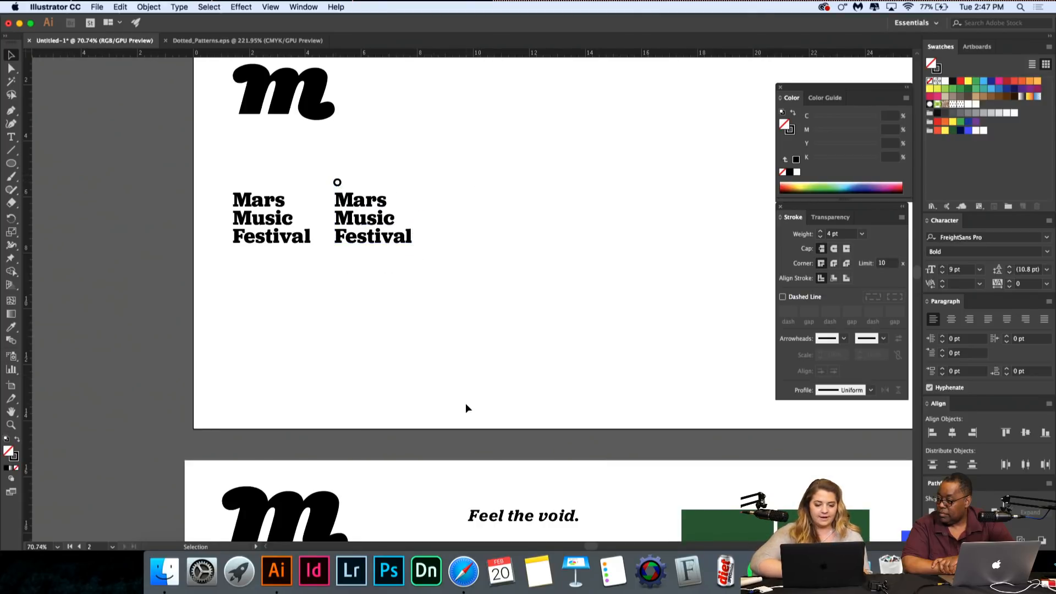
# Step: Move the two circular Feel the Void badges, outlined and solid m, from the lower artboard to the upper artboard
pyautogui.scroll(-5, 465, 404)
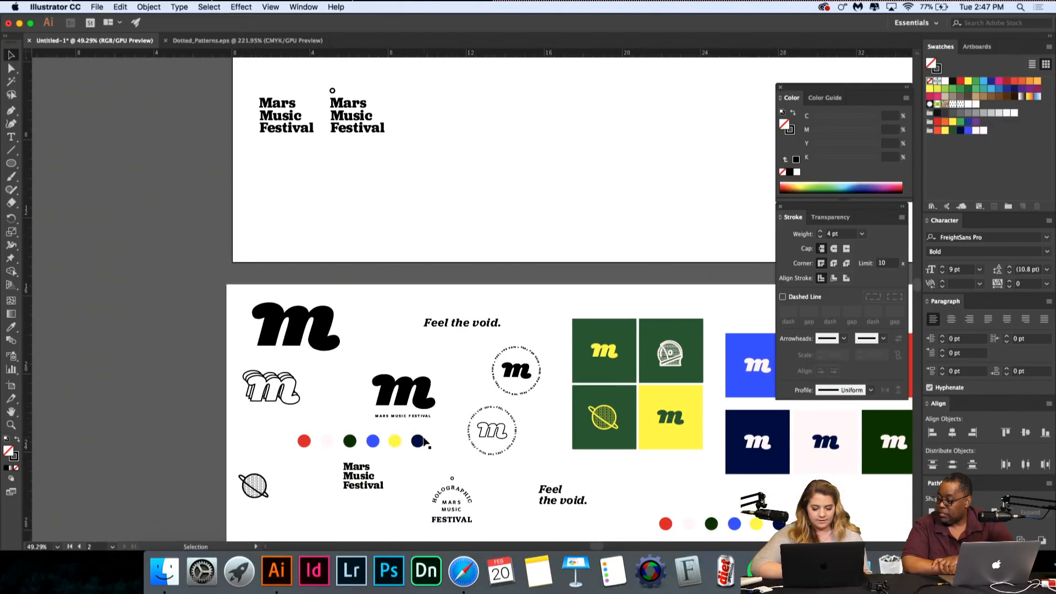
pyautogui.scroll(-2, 424, 440)
pyautogui.hscroll(1, 423, 440)
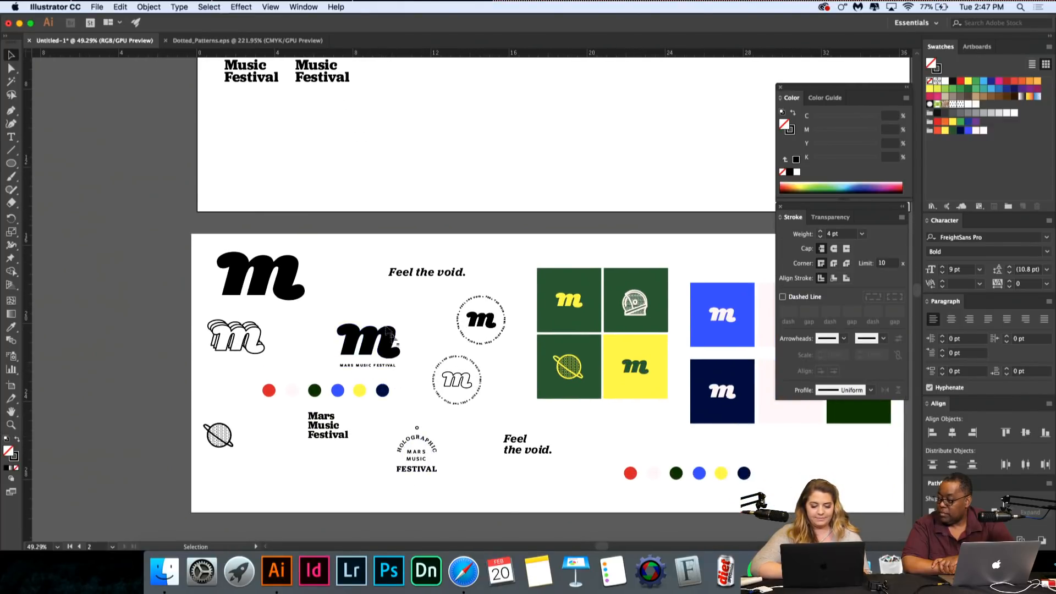
pyautogui.scroll(5, 358, 340)
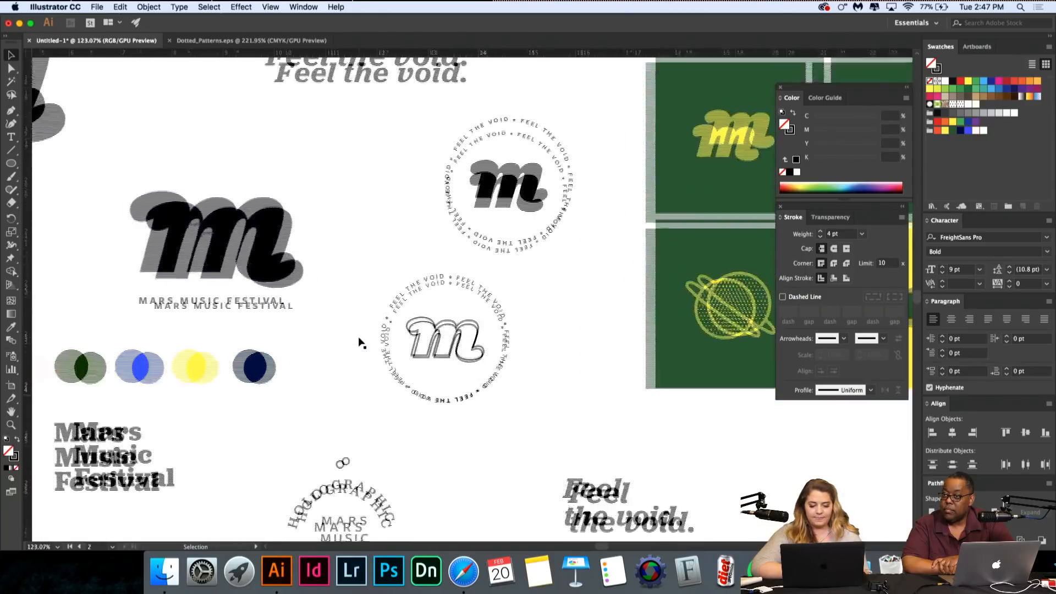
pyautogui.scroll(-2, 409, 343)
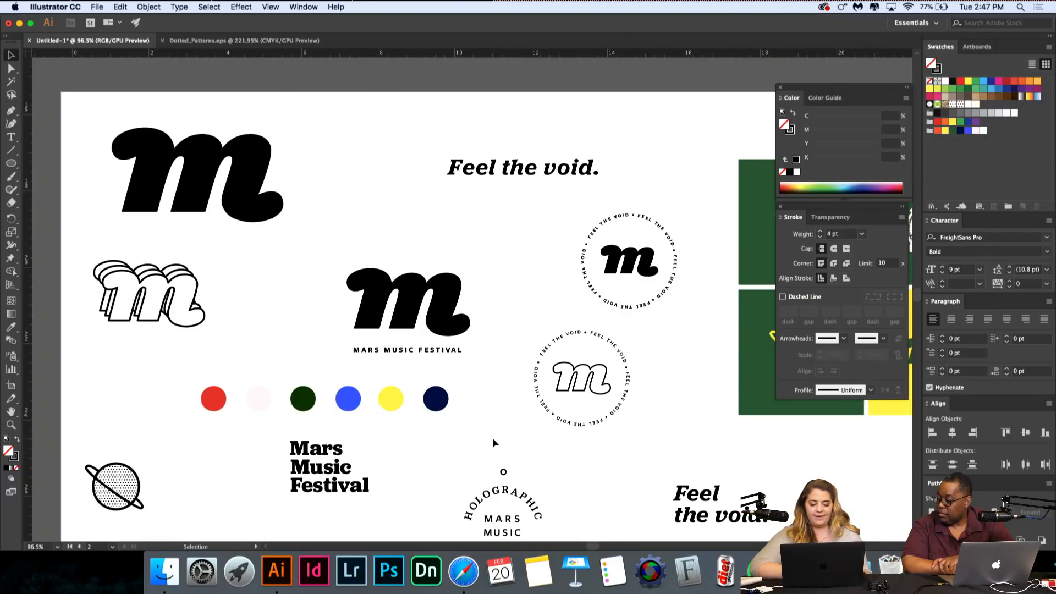
pyautogui.scroll(-3, 500, 447)
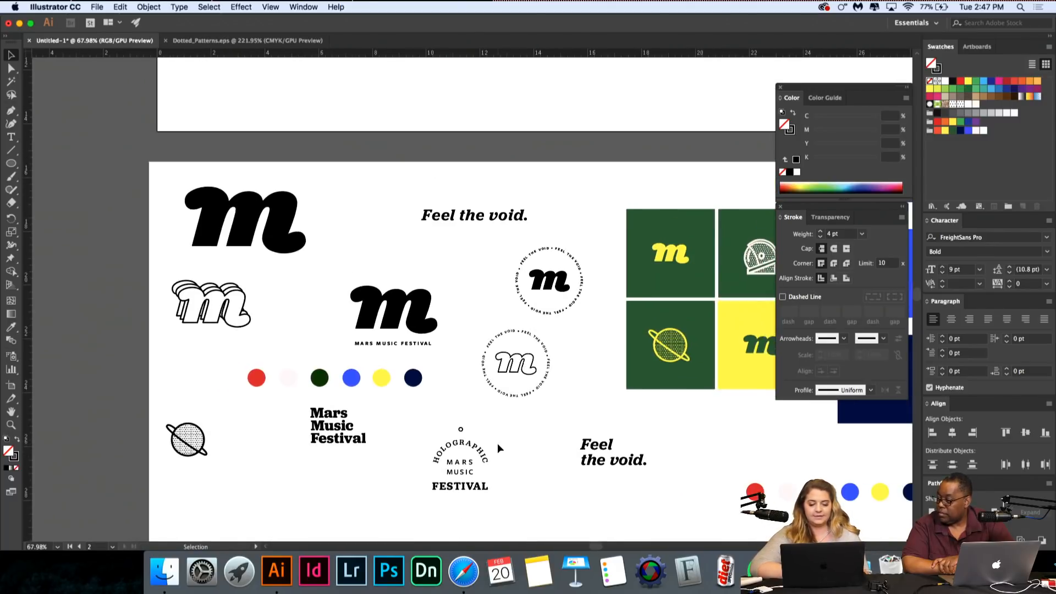
pyautogui.scroll(-2, 497, 444)
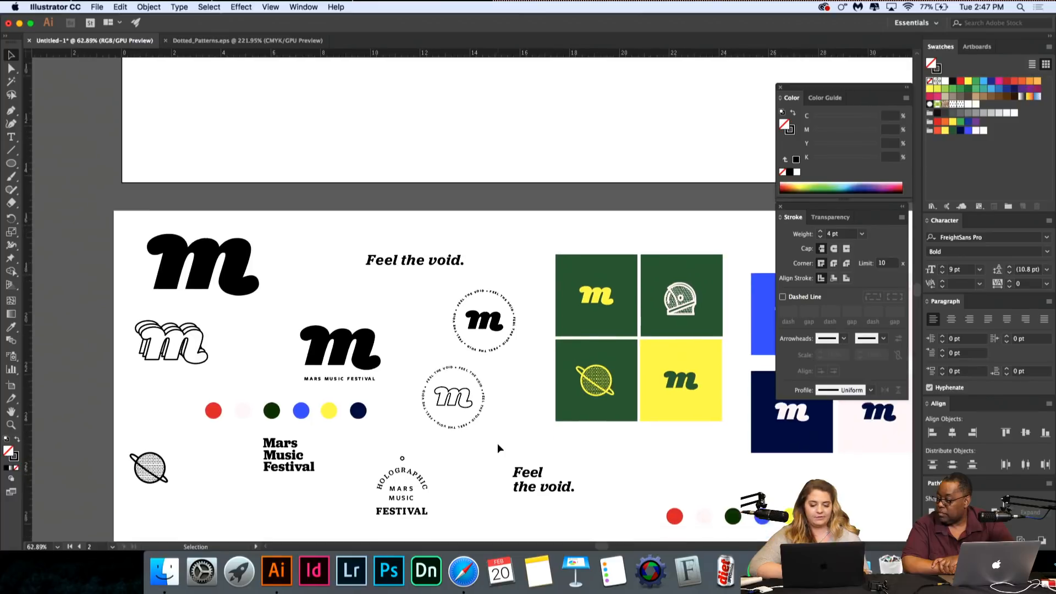
pyautogui.click(456, 361)
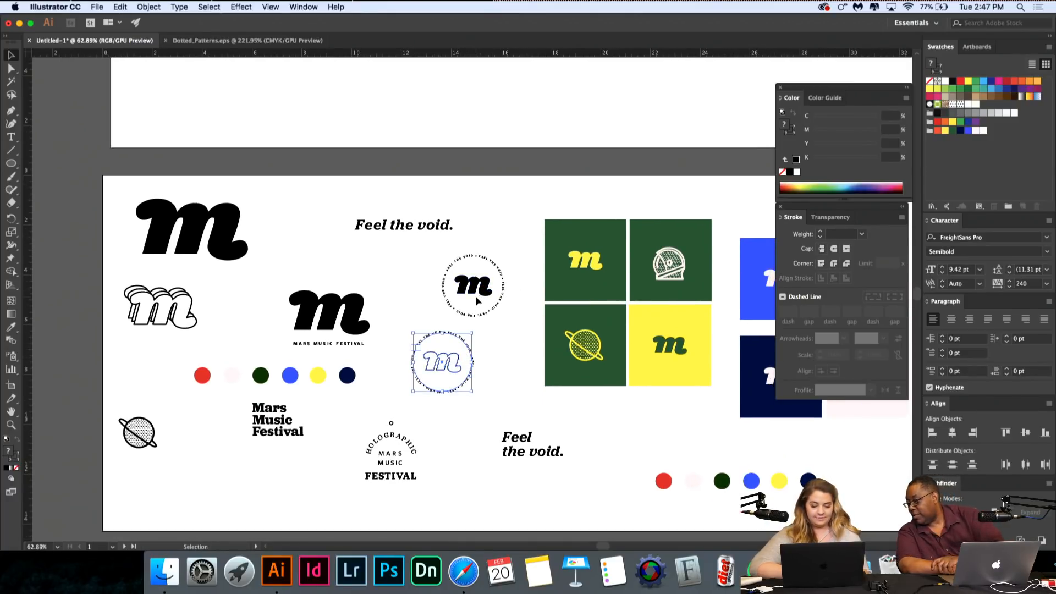
pyautogui.hscroll(3, 513, 490)
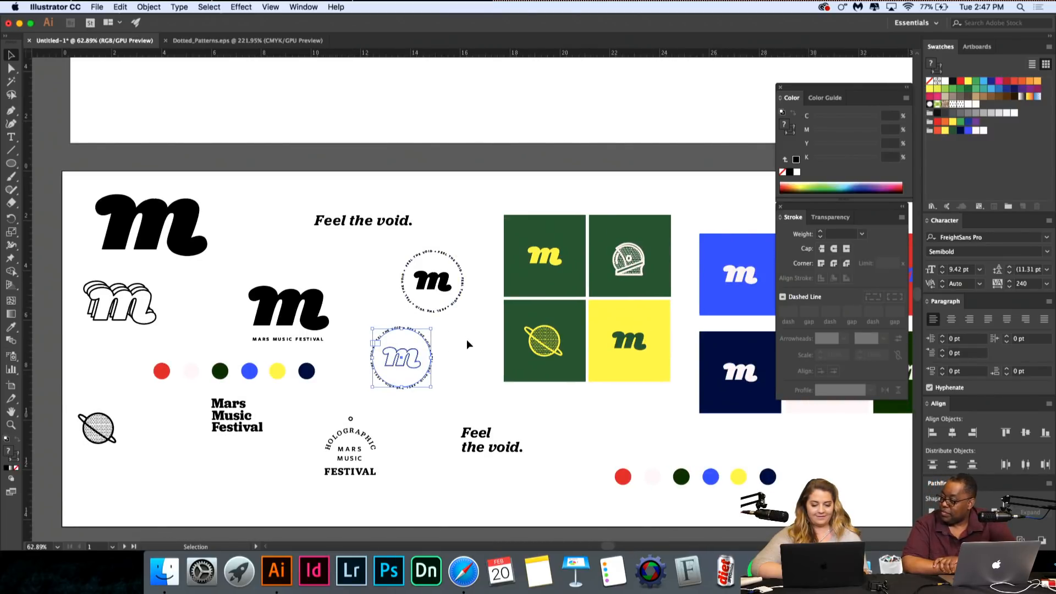
pyautogui.scroll(3, 589, 355)
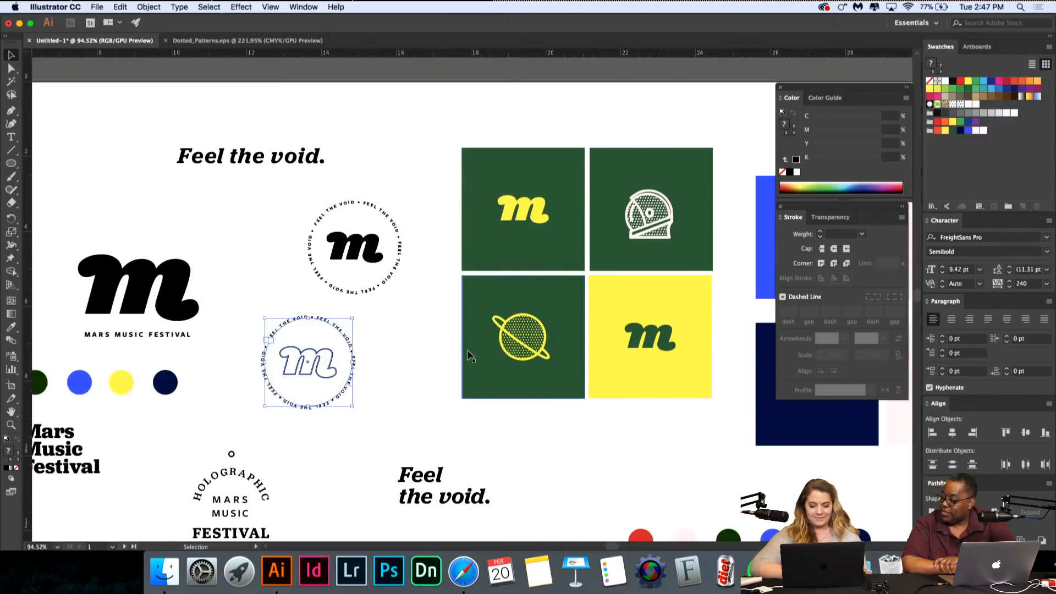
pyautogui.keyDown('shift'); pyautogui.click(346, 246); pyautogui.keyUp('shift')
pyautogui.scroll(-5, 348, 252)
pyautogui.scroll(2, 348, 252)
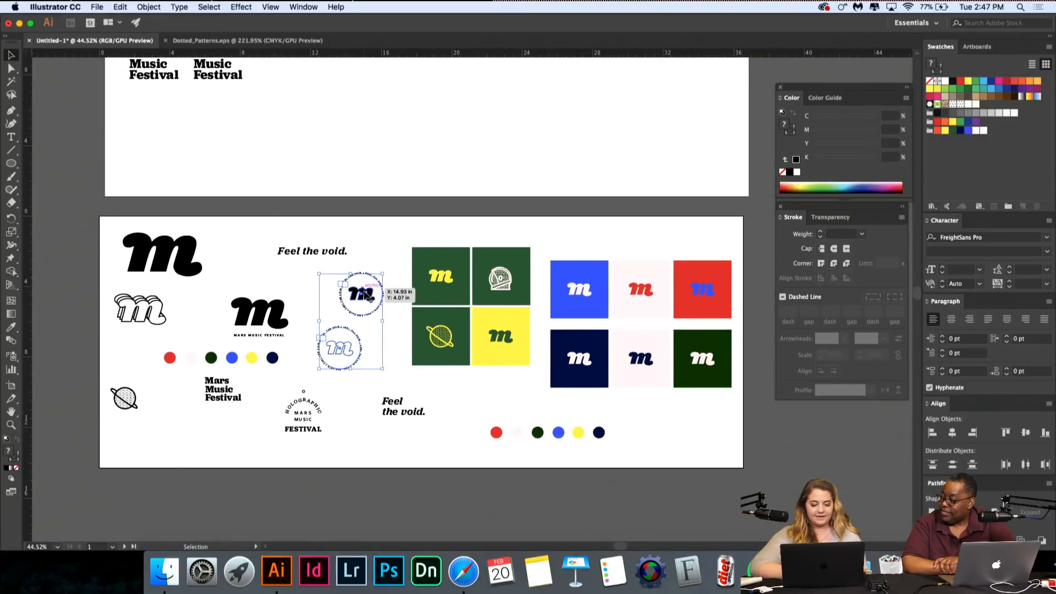
pyautogui.moveTo(373, 284); pyautogui.dragTo(404, 116)
pyautogui.scroll(3, 404, 114)
pyautogui.hscroll(-3, 405, 114)
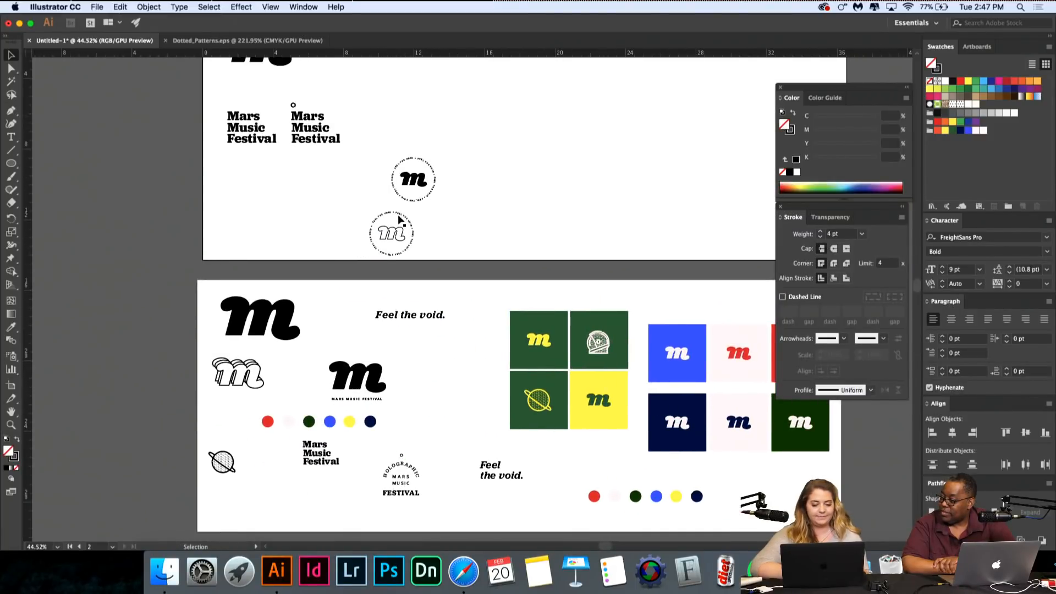
# Step: Arrange the two circular badges side by side below the wordmarks, with the outlined m first and the solid m second
pyautogui.moveTo(399, 228); pyautogui.dragTo(231, 194)
pyautogui.moveTo(412, 172); pyautogui.dragTo(299, 193)
pyautogui.scroll(3, 440, 259)
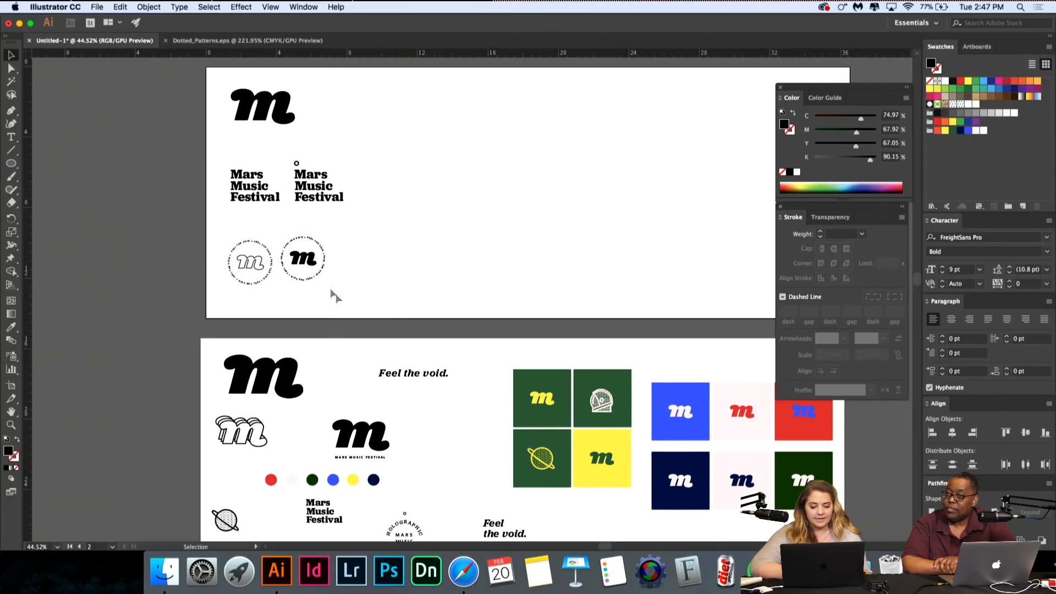
pyautogui.moveTo(309, 262); pyautogui.dragTo(308, 265)
pyautogui.click(403, 353)
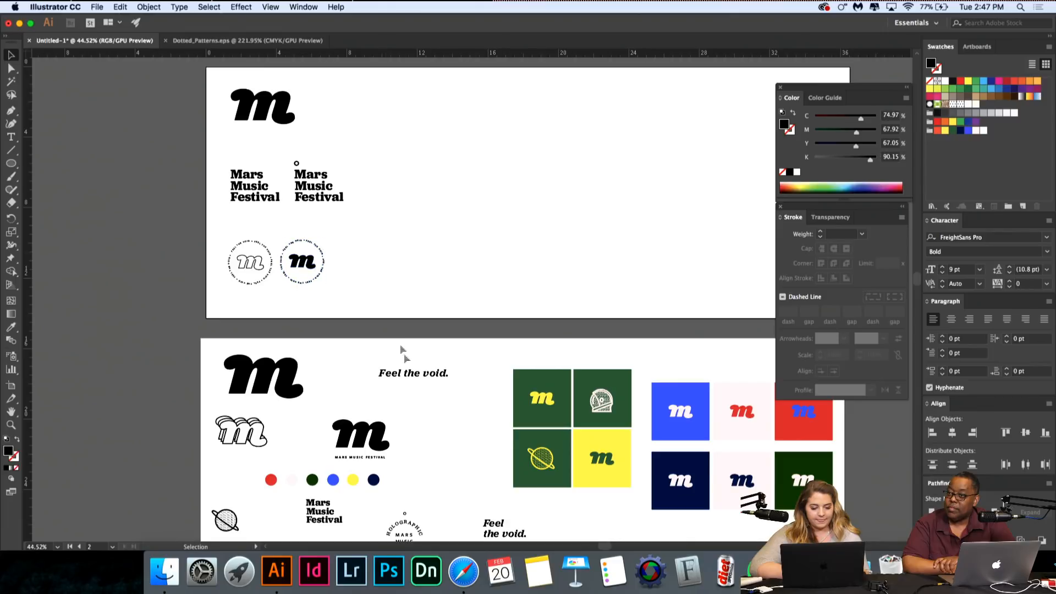
# Step: Copy the one-line "Feel the void." tagline from the lower artboard to the upper artboard, level with the large m
pyautogui.click(409, 376)
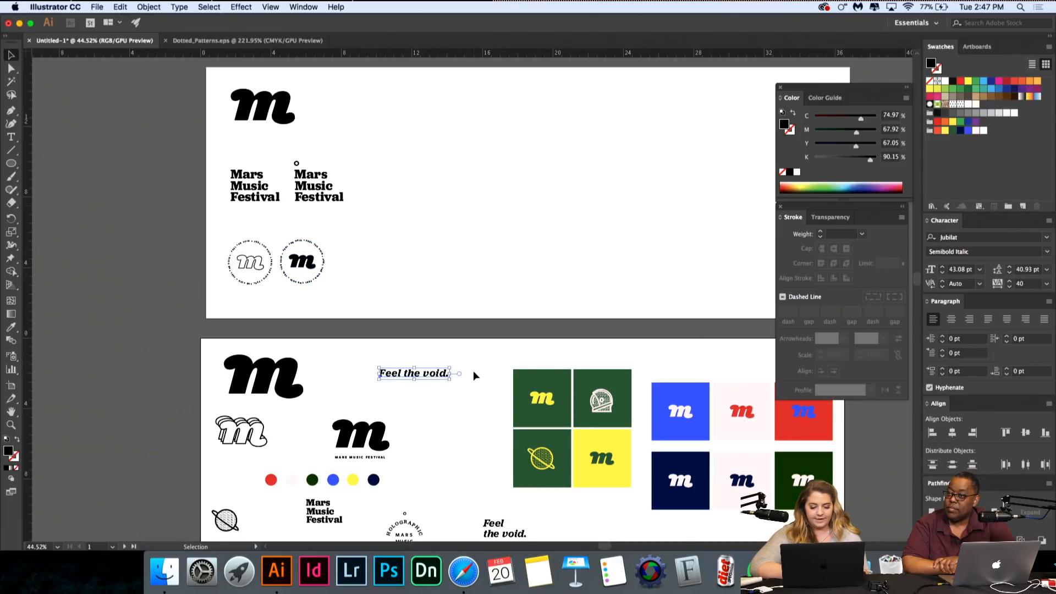
pyautogui.moveTo(425, 377); pyautogui.dragTo(464, 115)
pyautogui.click(565, 172)
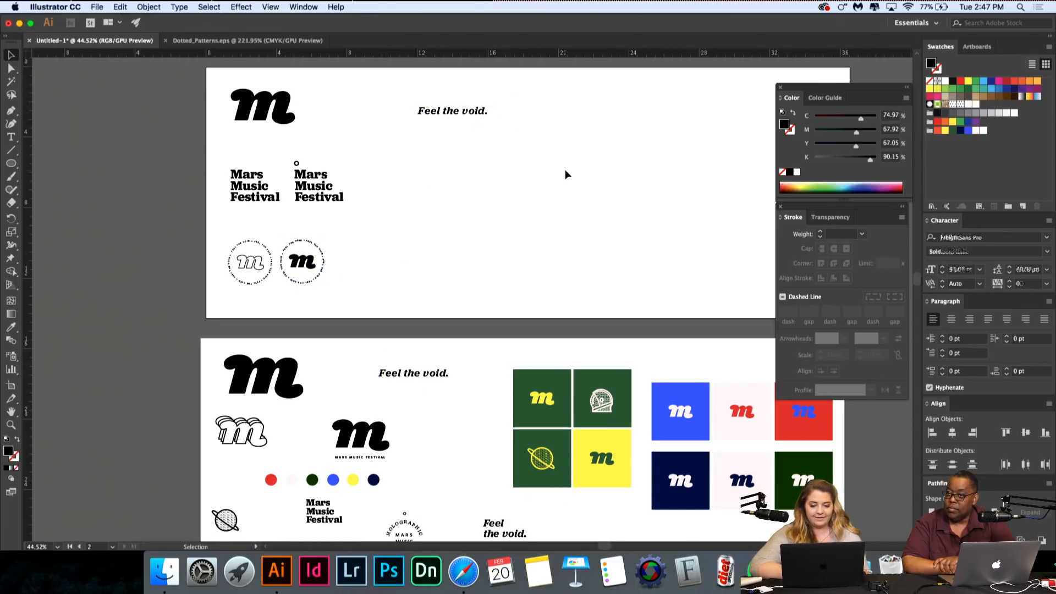
# Step: Copy the Holographic Mars Music Festival lockup to the upper artboard and place it just below the "Feel the void." tagline
pyautogui.scroll(-2, 570, 315)
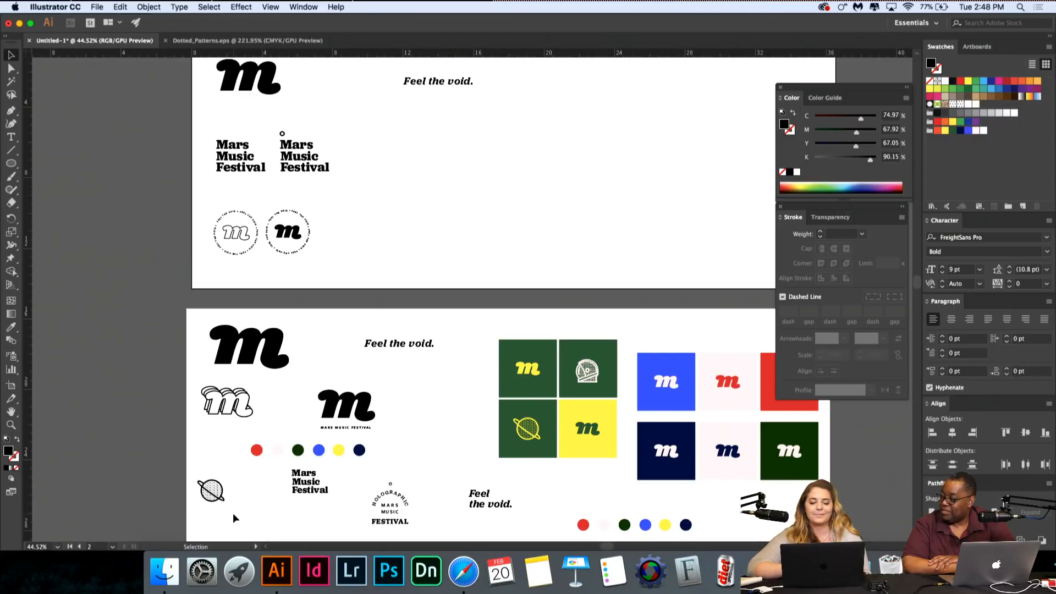
pyautogui.scroll(3, 396, 286)
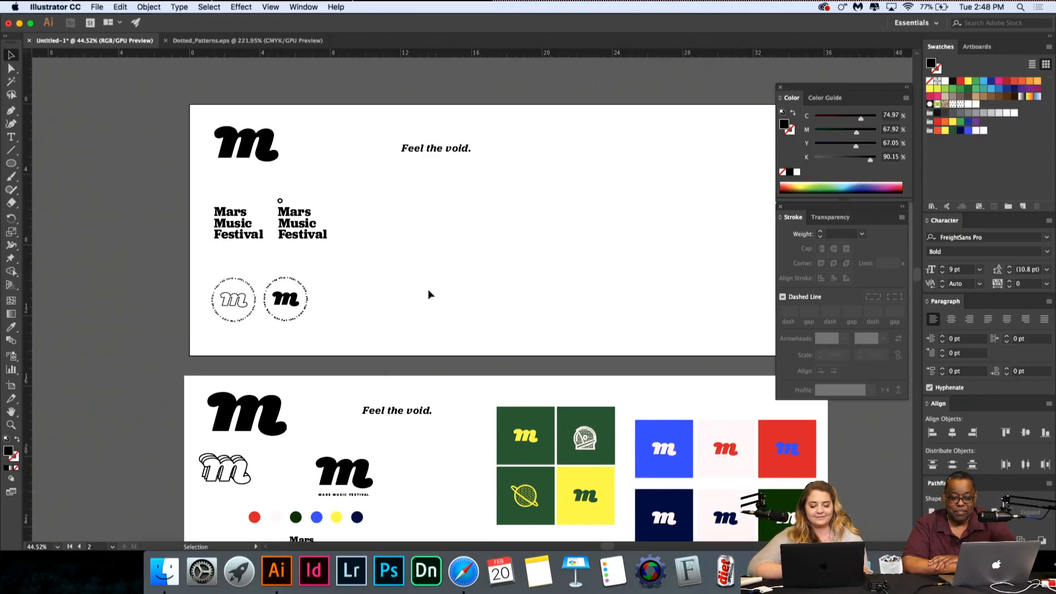
pyautogui.scroll(-5, 428, 290)
pyautogui.moveTo(325, 412); pyautogui.dragTo(196, 396)
pyautogui.scroll(2, 222, 408)
pyautogui.moveTo(336, 487); pyautogui.dragTo(373, 147)
pyautogui.press('super+equal')
pyautogui.press('super+equal')
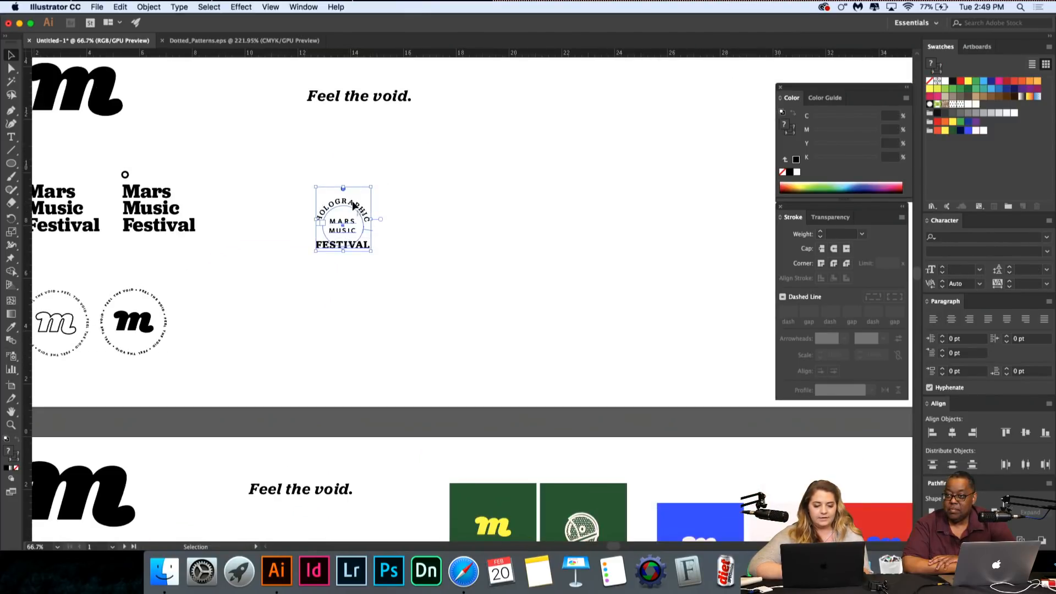
pyautogui.moveTo(352, 201); pyautogui.dragTo(365, 150)
pyautogui.click(431, 147)
pyautogui.scroll(-5, 431, 147)
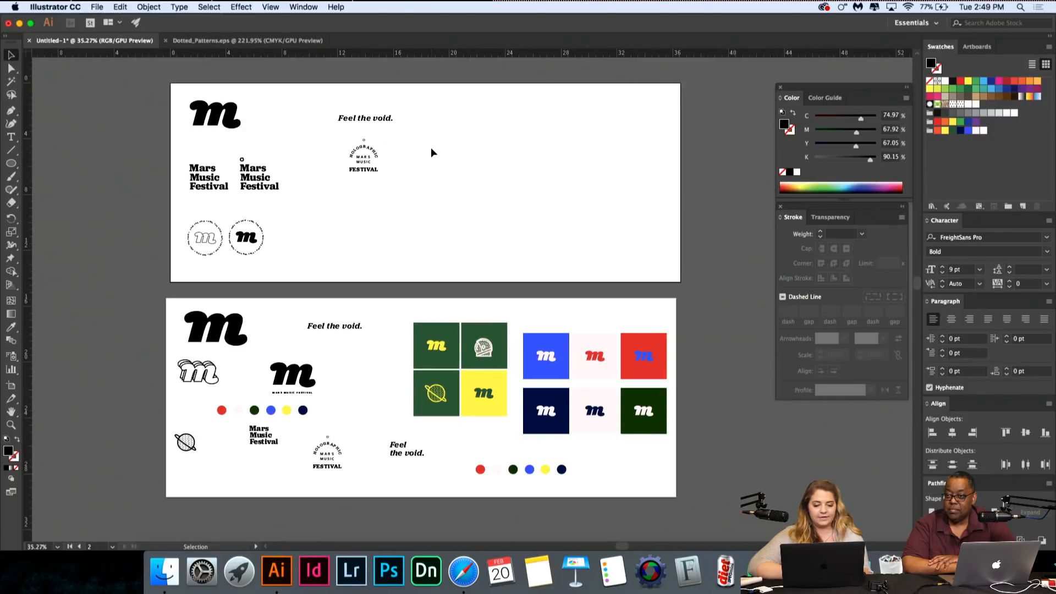
# Step: Move the row of six palette circles below the color tiles to the upper artboard, beside the circular badges
pyautogui.scroll(-2, 429, 152)
pyautogui.click(219, 369)
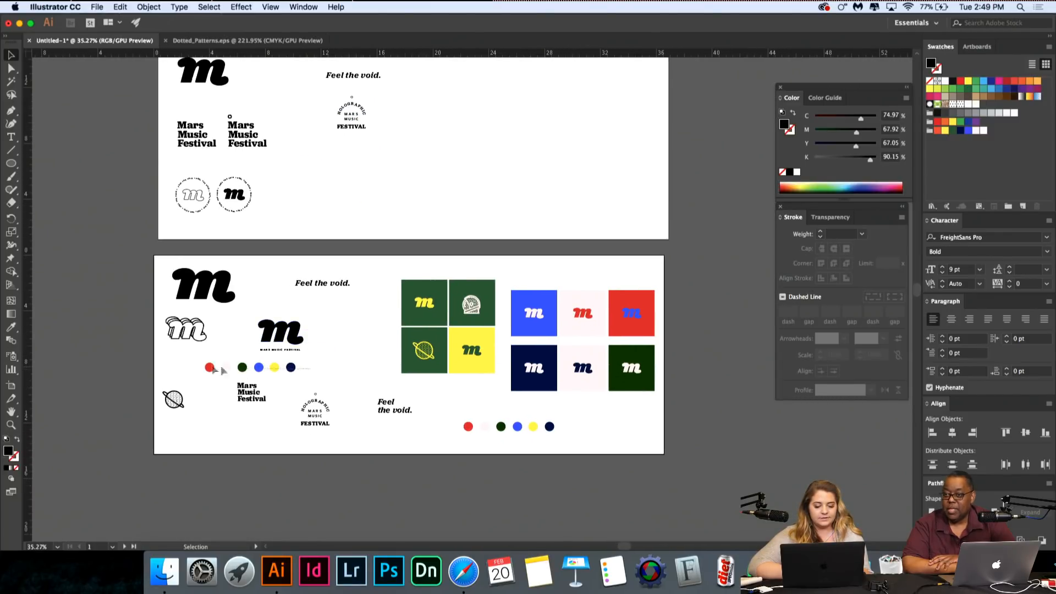
pyautogui.moveTo(571, 456); pyautogui.dragTo(318, 196)
pyautogui.scroll(3, 495, 122)
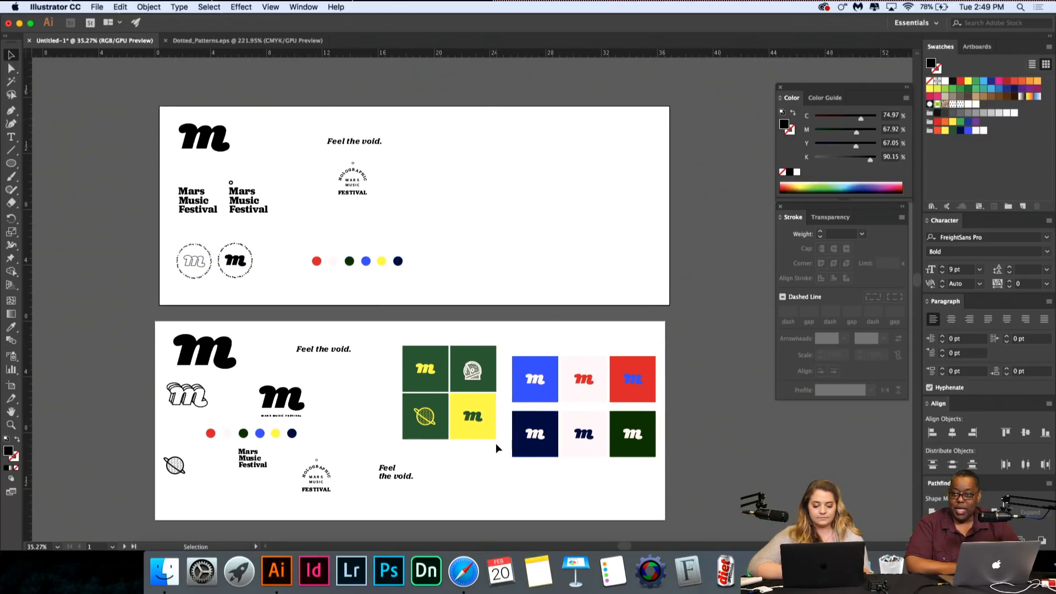
# Step: Move both tile grids to the upper artboard and scale down the six-tile grid to fit beside the four-tile grid
pyautogui.moveTo(496, 444); pyautogui.dragTo(438, 273)
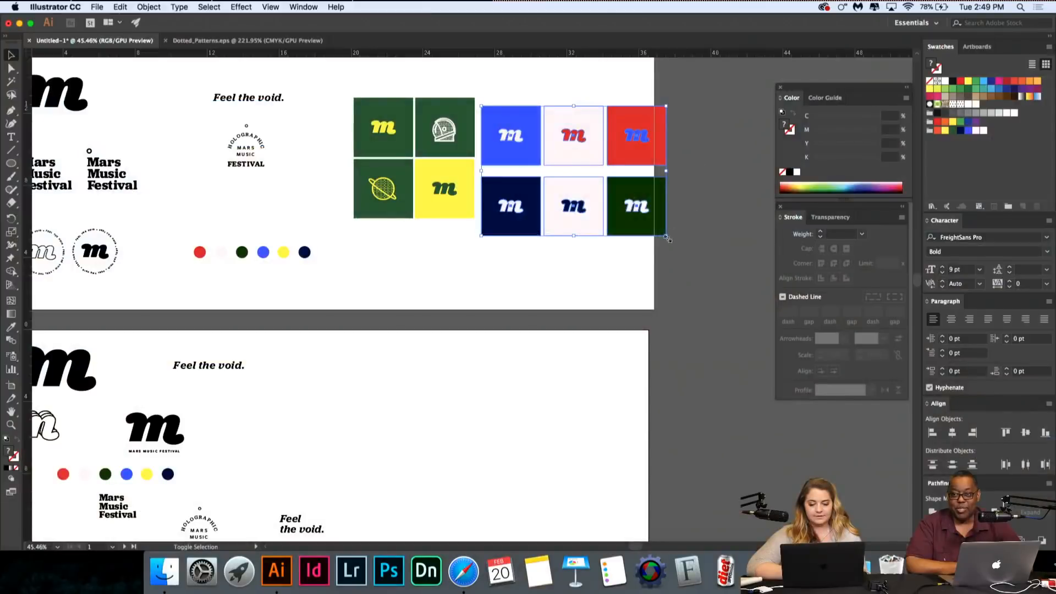
pyautogui.moveTo(666, 238); pyautogui.dragTo(637, 214)
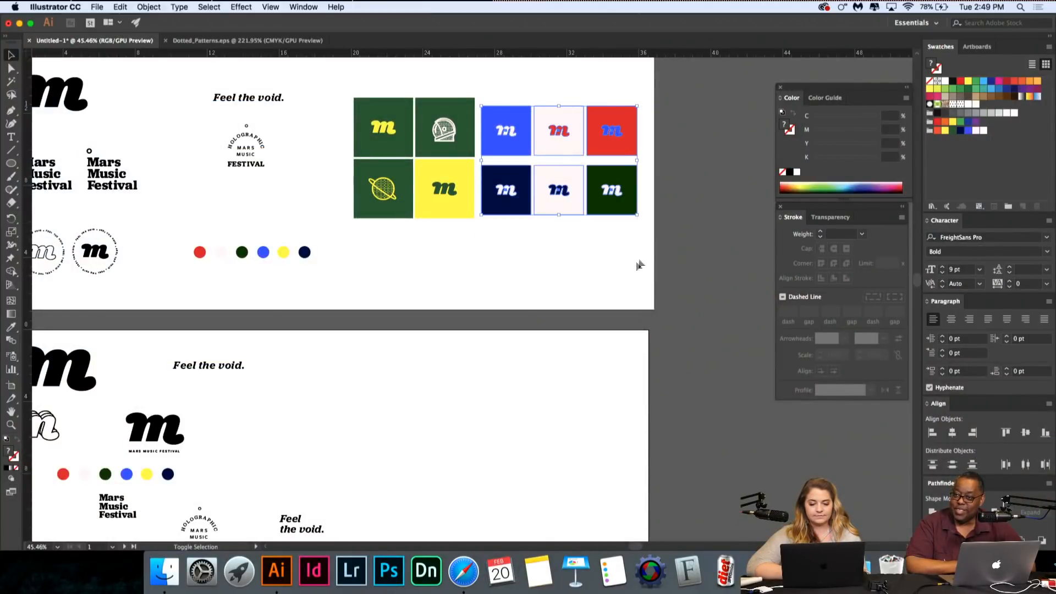
pyautogui.moveTo(614, 133); pyautogui.dragTo(620, 141)
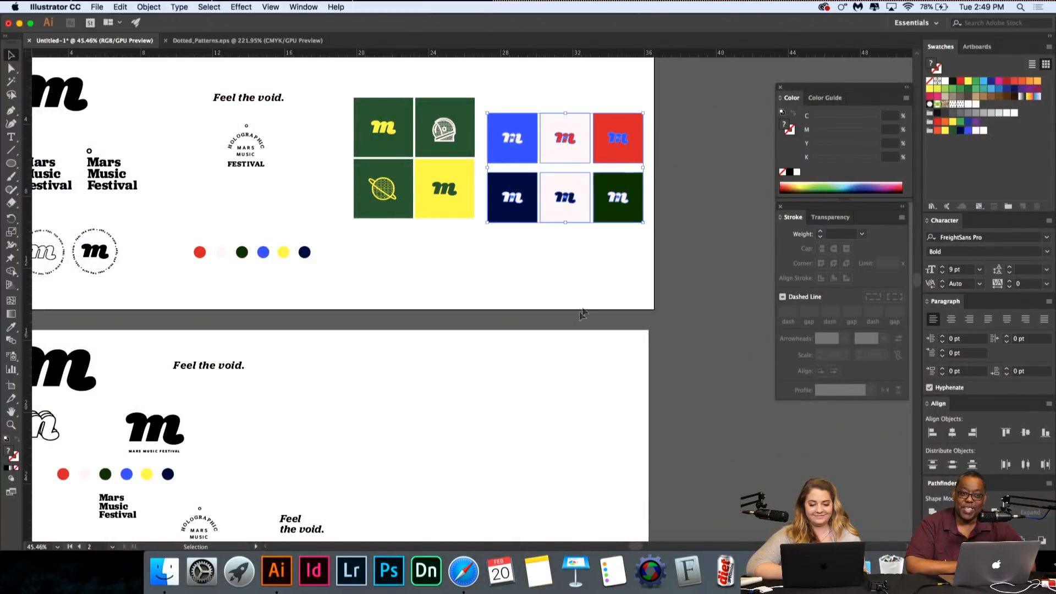
pyautogui.click(610, 238)
pyautogui.hscroll(-4, 610, 238)
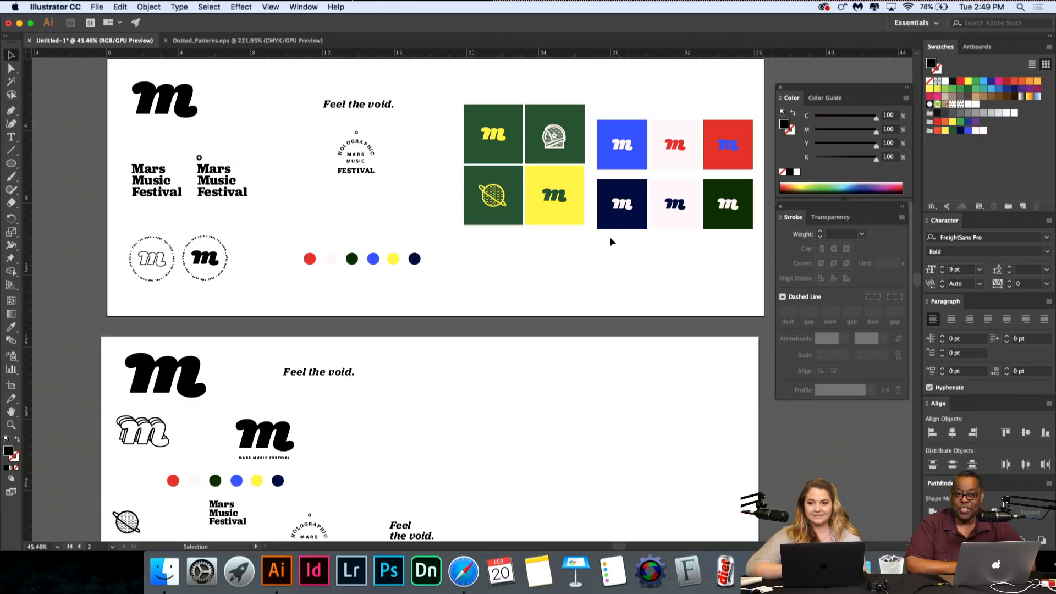
# Step: Shift the Holographic Mars Music Festival lockup slightly down, away from the "Feel the void." tagline
pyautogui.scroll(3, 595, 268)
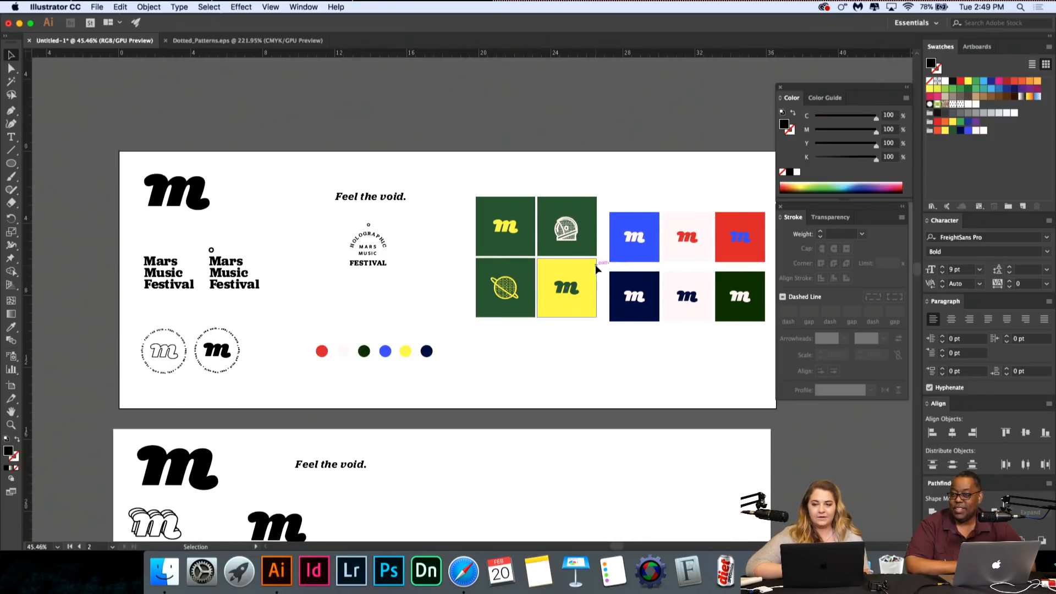
pyautogui.scroll(3, 521, 339)
pyautogui.hscroll(-5, 520, 340)
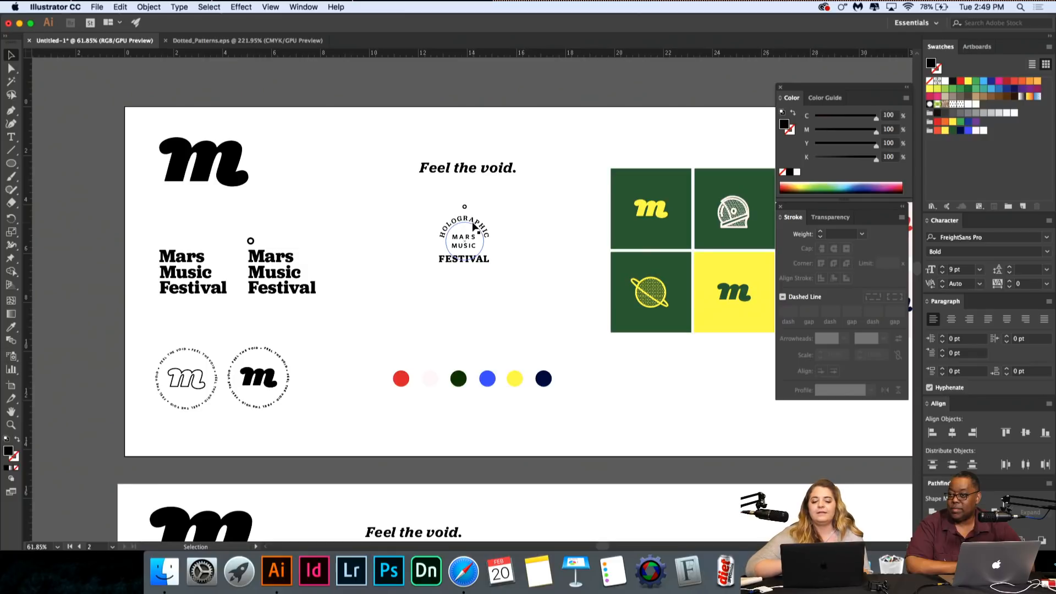
pyautogui.scroll(4, 470, 265)
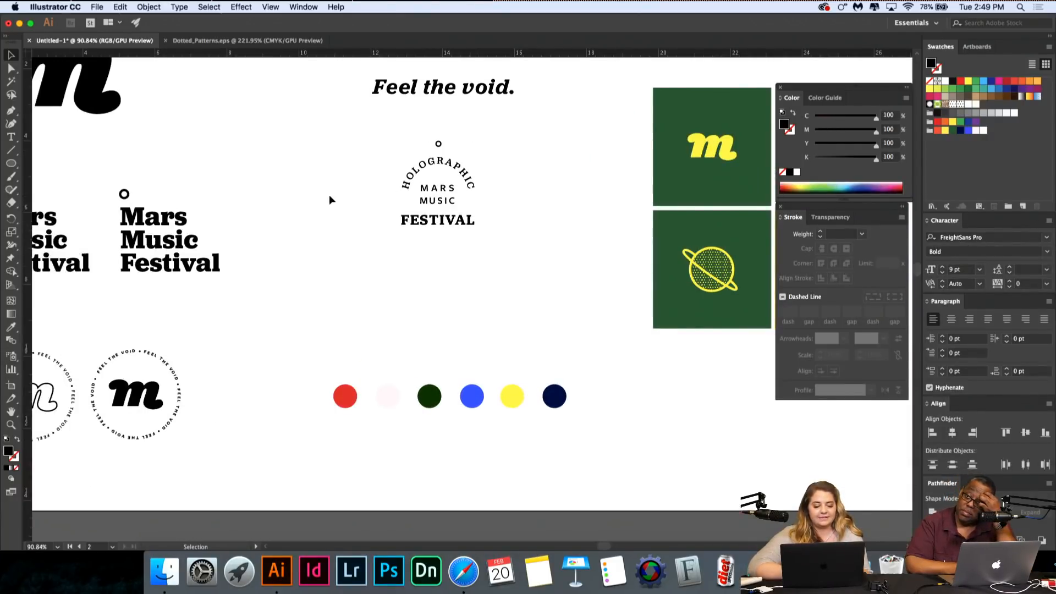
pyautogui.scroll(-2, 329, 199)
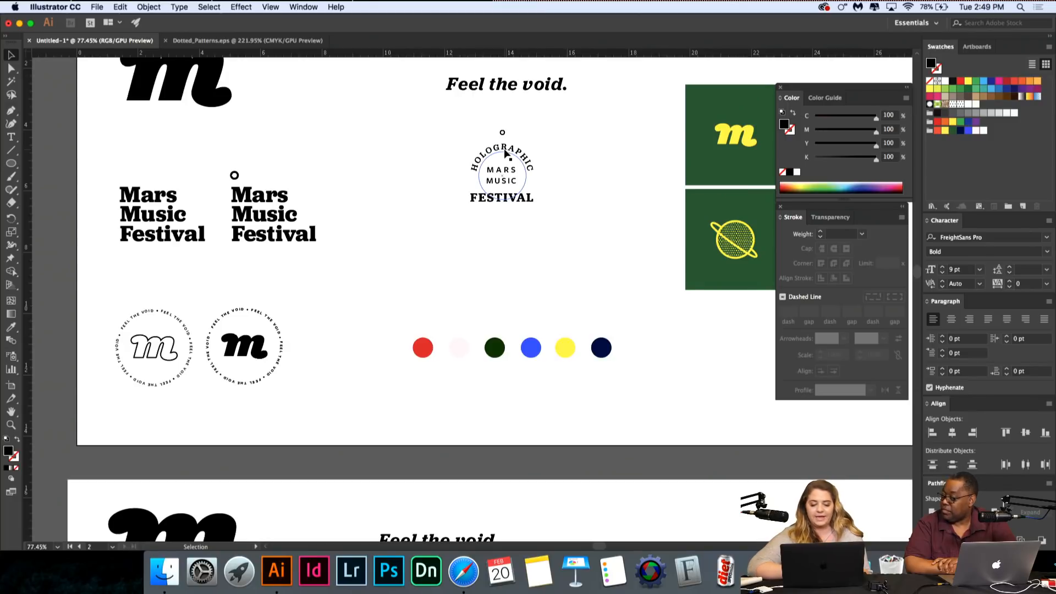
pyautogui.moveTo(504, 152); pyautogui.dragTo(507, 161)
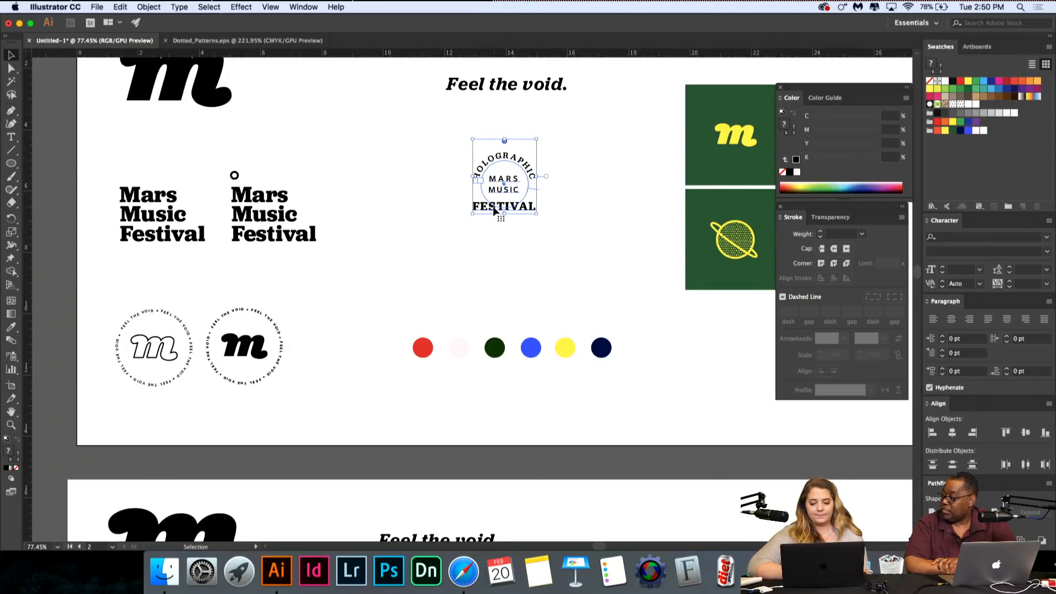
# Step: Rearrange the six palette circles on the upper artboard into two rows of three, with blue, yellow and navy below
pyautogui.scroll(-4, 522, 343)
pyautogui.moveTo(605, 363); pyautogui.dragTo(526, 345)
pyautogui.moveTo(529, 347); pyautogui.dragTo(447, 372)
pyautogui.scroll(-3, 539, 353)
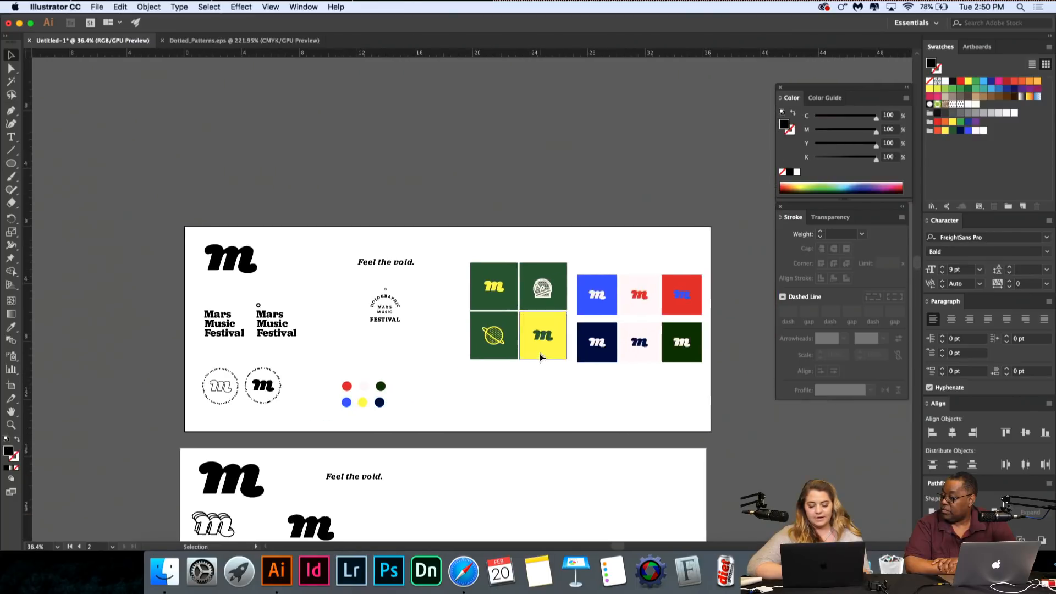
pyautogui.scroll(4, 539, 353)
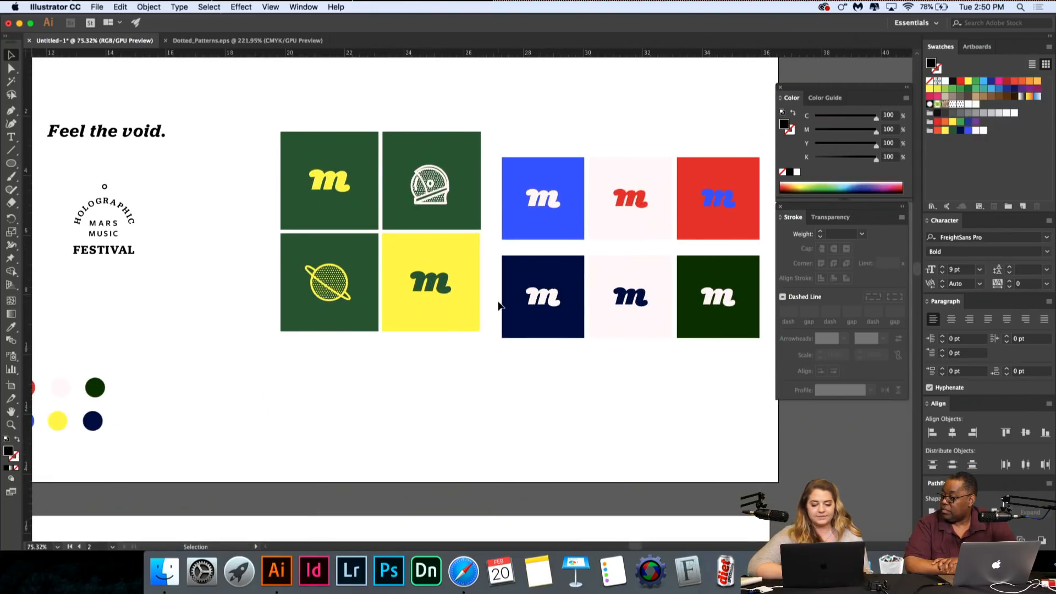
pyautogui.hscroll(-10, 499, 306)
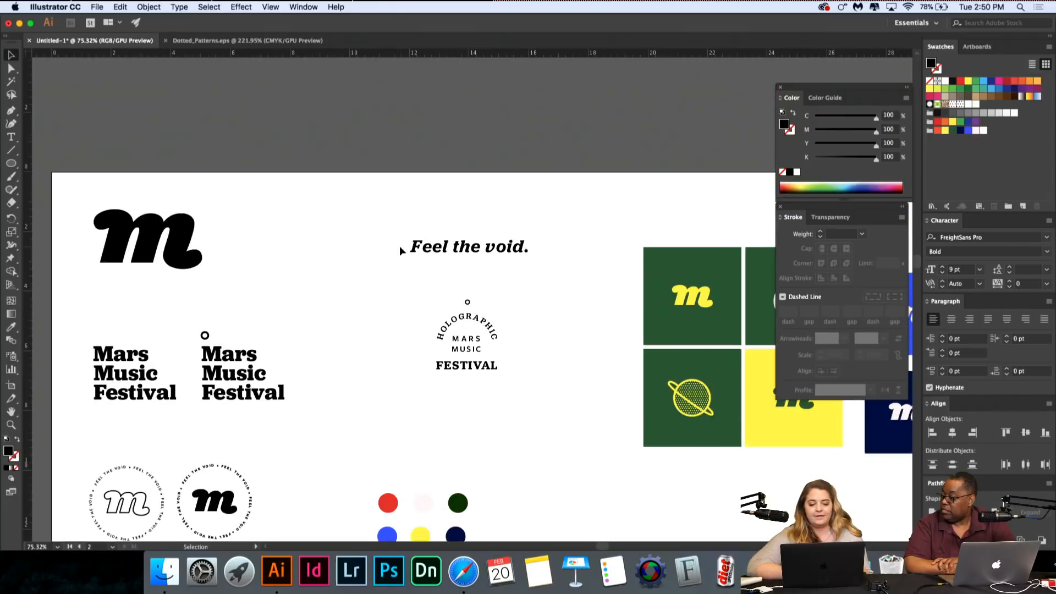
pyautogui.hscroll(5, 399, 246)
pyautogui.scroll(-3, 400, 246)
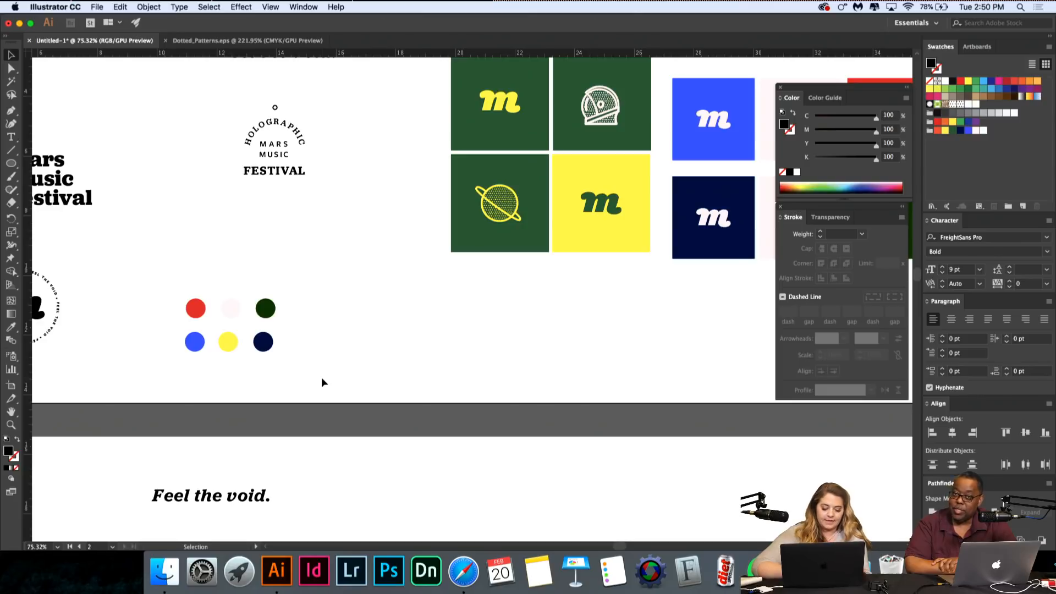
# Step: Set the tracking of the "Feel the void." tagline on the upper artboard to 20
pyautogui.hscroll(-6, 255, 365)
pyautogui.scroll(2, 253, 365)
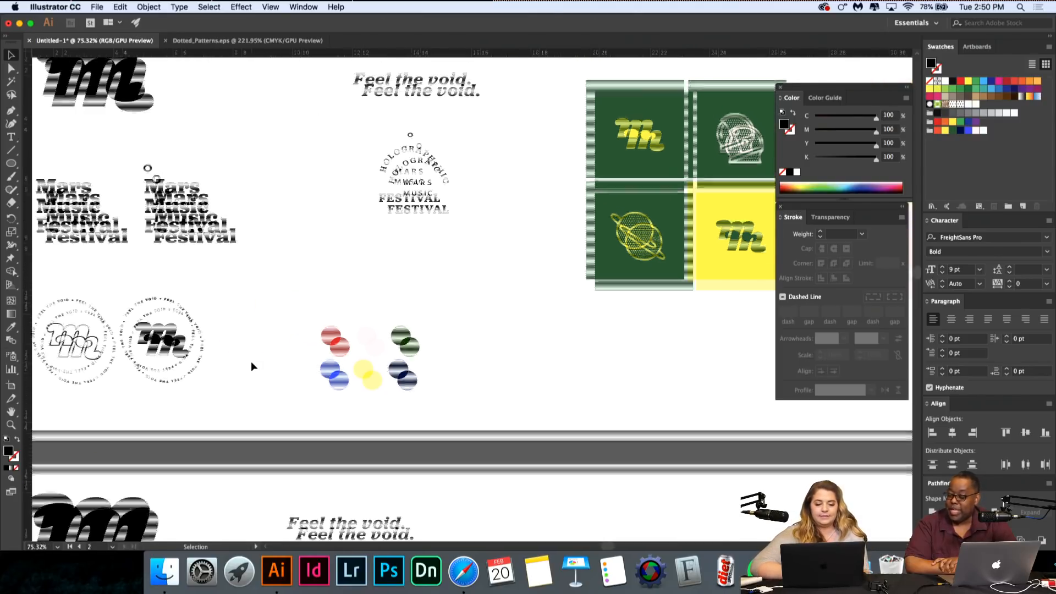
pyautogui.tripleClick(484, 110)
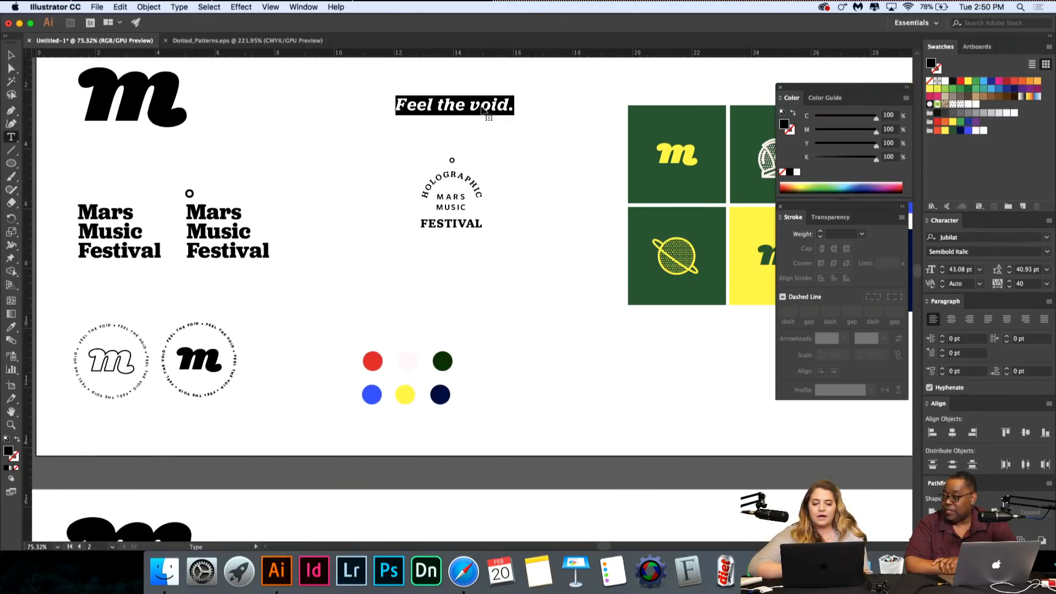
pyautogui.scroll(5, 482, 108)
pyautogui.scroll(10, 482, 108)
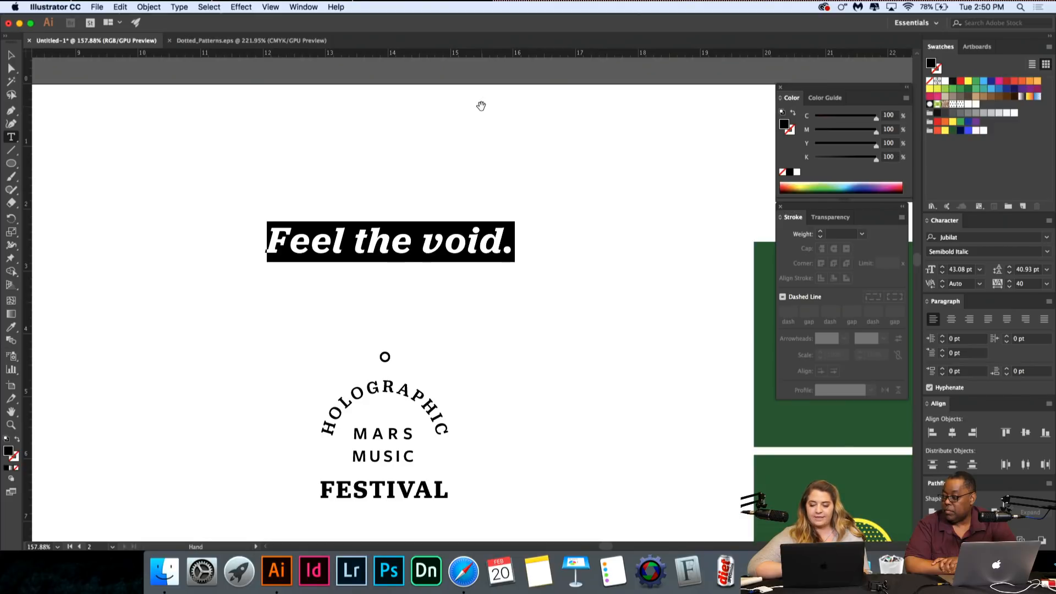
pyautogui.hotkey('alt', 'Left')
pyautogui.hotkey('alt', 'Left')
pyautogui.hotkey('alt', 'Right')
pyautogui.hotkey('alt', 'Right')
pyautogui.hotkey('alt', 'Right')
pyautogui.hotkey('alt', 'Right')
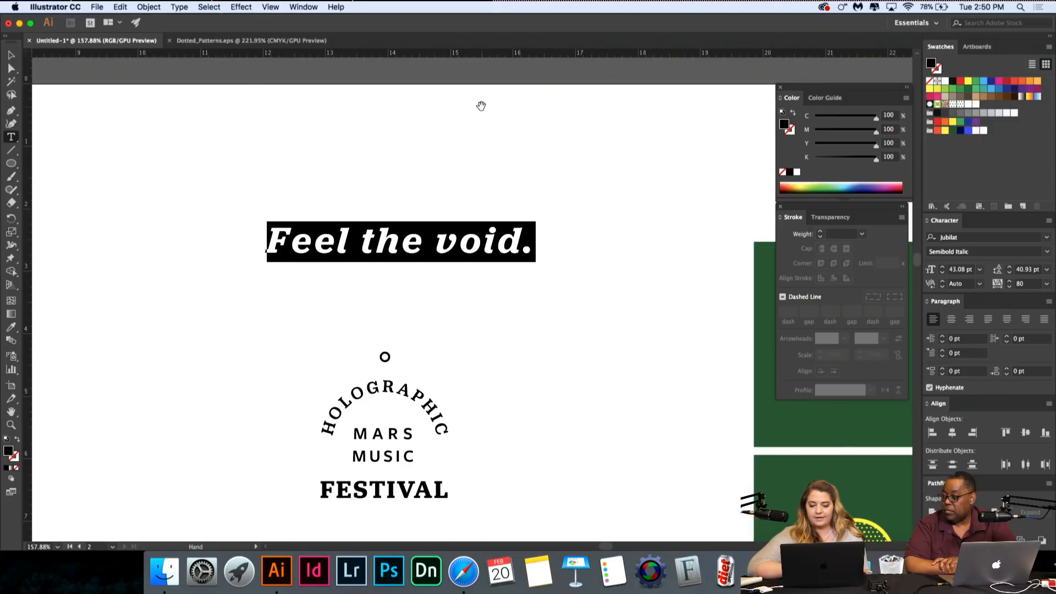
pyautogui.hotkey('alt', 'Left')
pyautogui.hotkey('alt', 'Left')
pyautogui.hotkey('alt', 'Left')
# Step: Duplicate the tagline text onto a second line within the same text object and select both lines
pyautogui.click(335, 247)
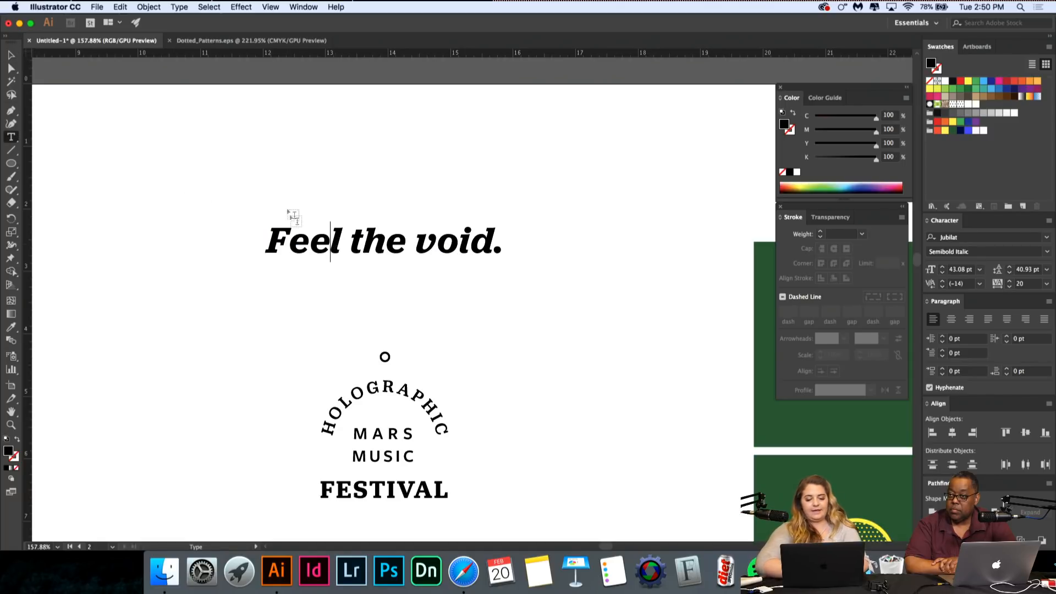
pyautogui.press('super+a')
pyautogui.press('super+c')
pyautogui.press('Right')
pyautogui.press('Return')
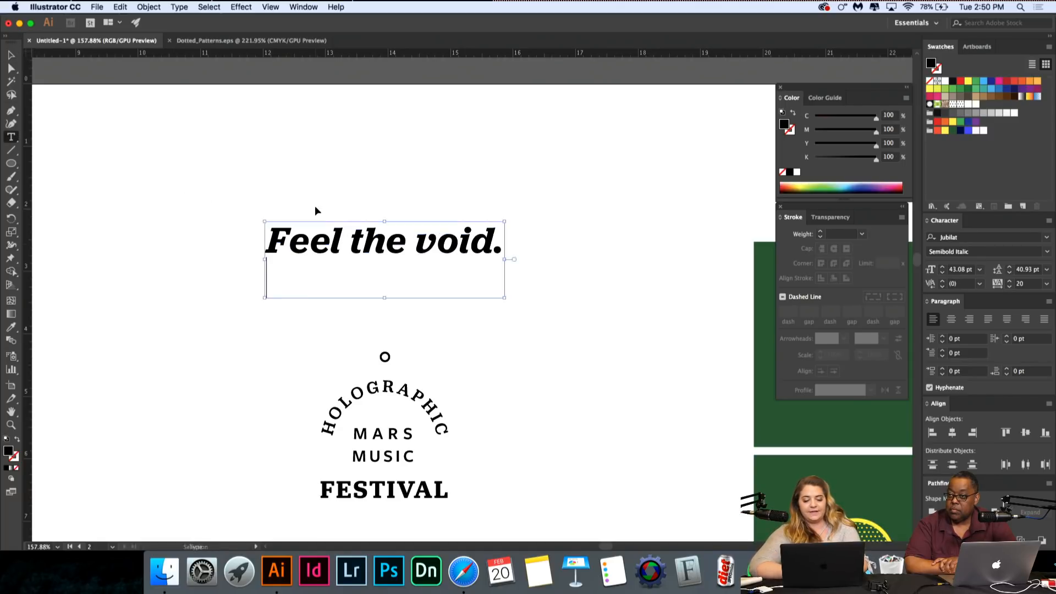
pyautogui.press('super+v')
pyautogui.press('super+a')
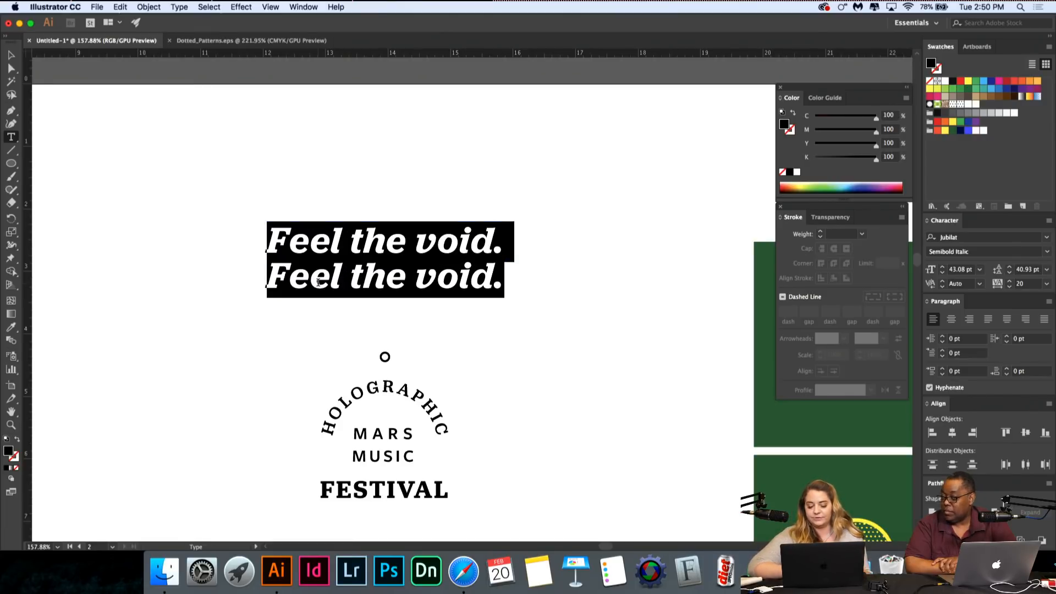
# Step: Increase the leading of the two tagline lines to 56.93 pt
pyautogui.press('alt')
pyautogui.hotkey('alt', 'Down')
pyautogui.hotkey('alt', 'Down')
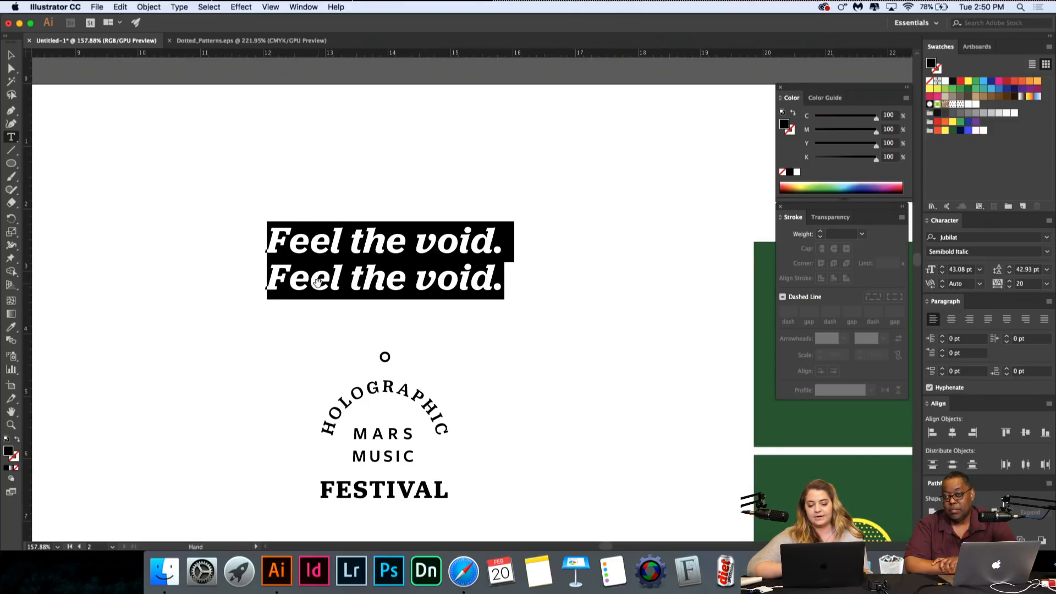
pyautogui.hotkey('alt', 'Down')
pyautogui.hotkey('alt', 'Down')
pyautogui.hotkey('alt', 'Down')
pyautogui.hotkey('alt', 'Down')
pyautogui.hotkey('alt', 'Down')
pyautogui.hotkey('alt', 'Down')
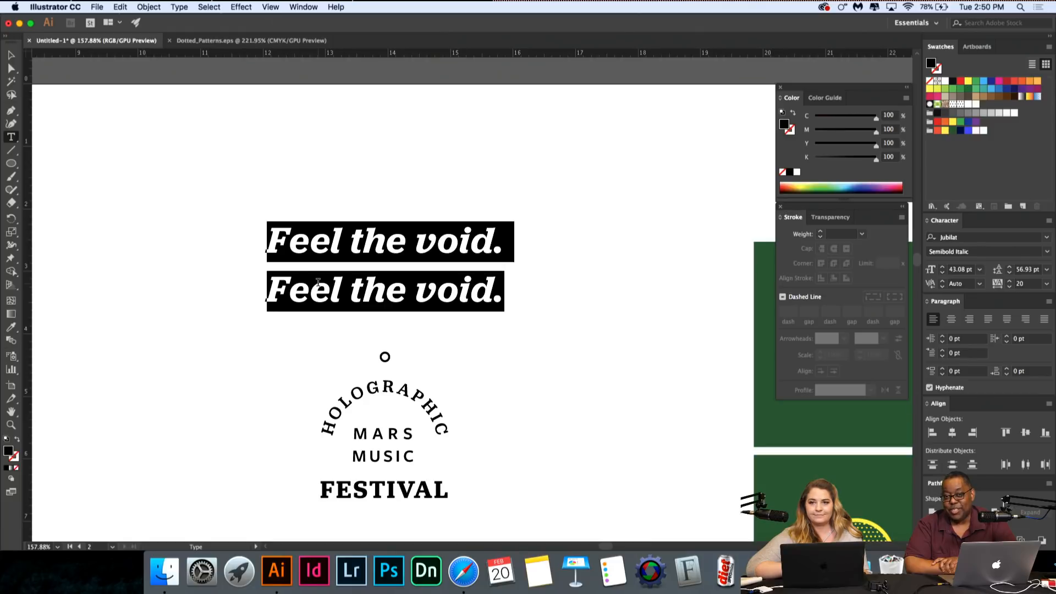
# Step: Delete the duplicate second line and its line break from the tagline, and deselect the text
pyautogui.click(318, 281)
pyautogui.tripleClick(318, 281)
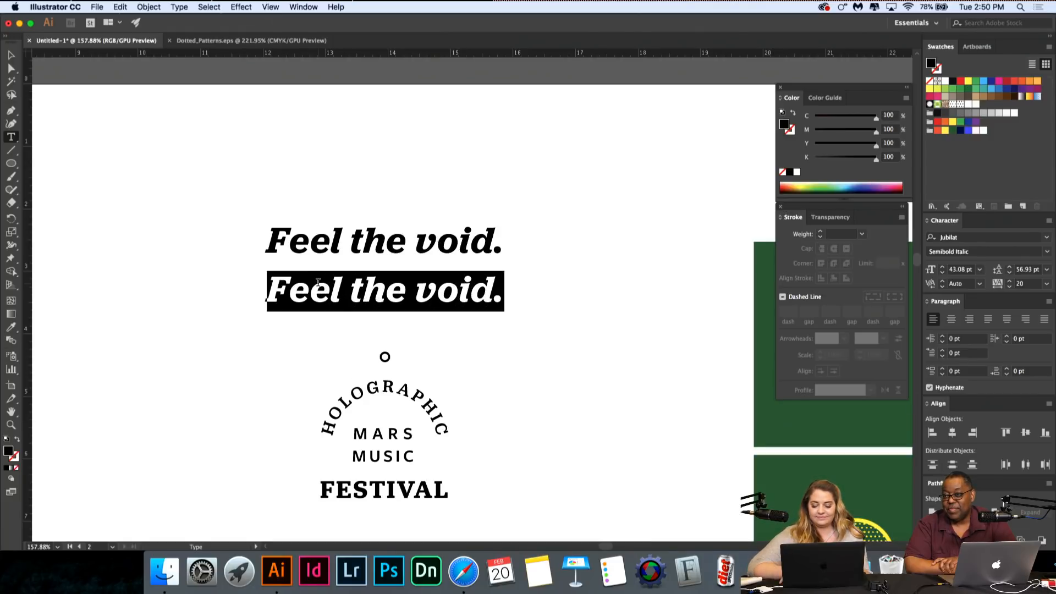
pyautogui.press('BackSpace')
pyautogui.press('Escape')
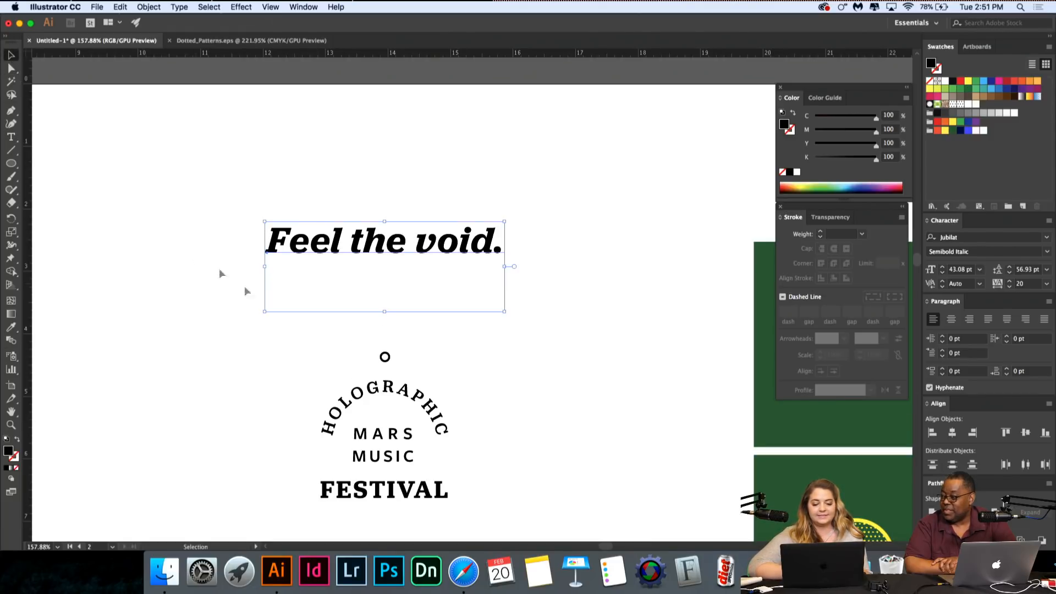
pyautogui.press('super+shift+a')
pyautogui.press('t')
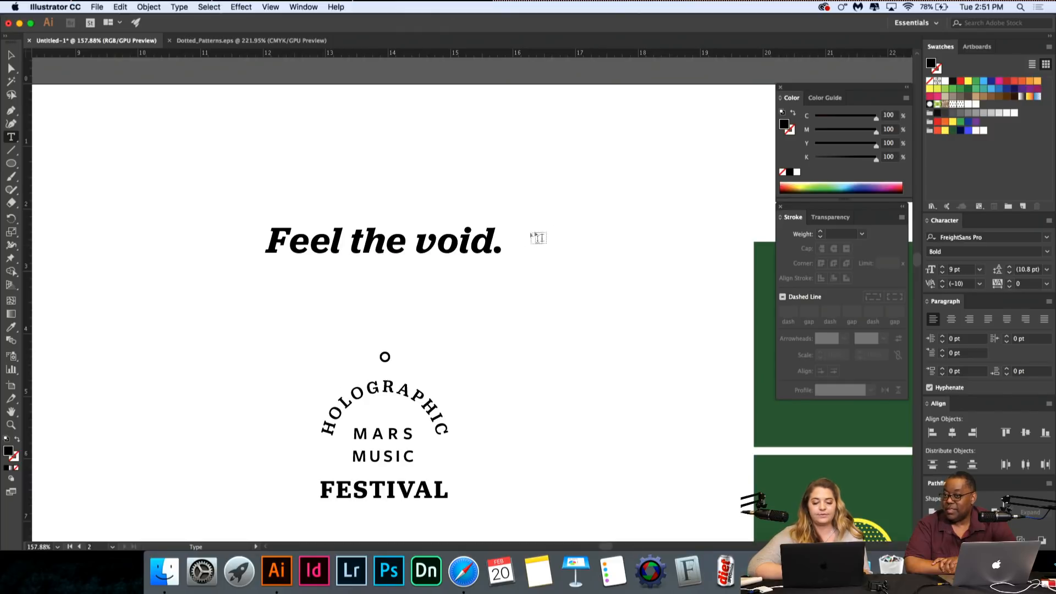
pyautogui.click(502, 242)
pyautogui.press('BackSpace')
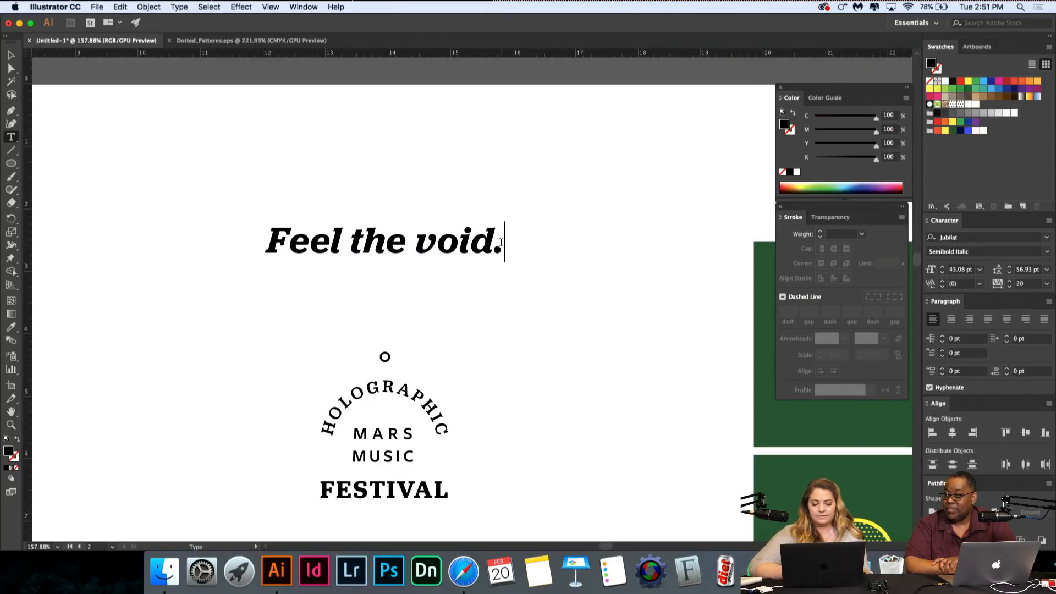
pyautogui.click(10, 56)
pyautogui.click(128, 243)
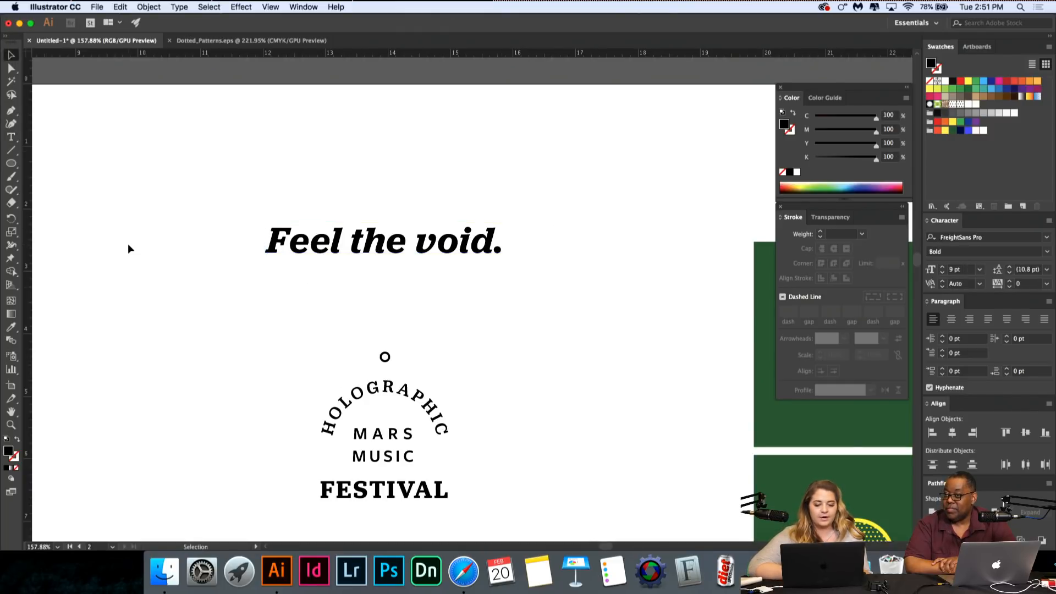
# Step: Move the circular badge with the solid m slightly right and up, widening its gap from the outlined m badge
pyautogui.scroll(-5, 128, 243)
pyautogui.scroll(-5, 123, 229)
pyautogui.scroll(-3, 123, 229)
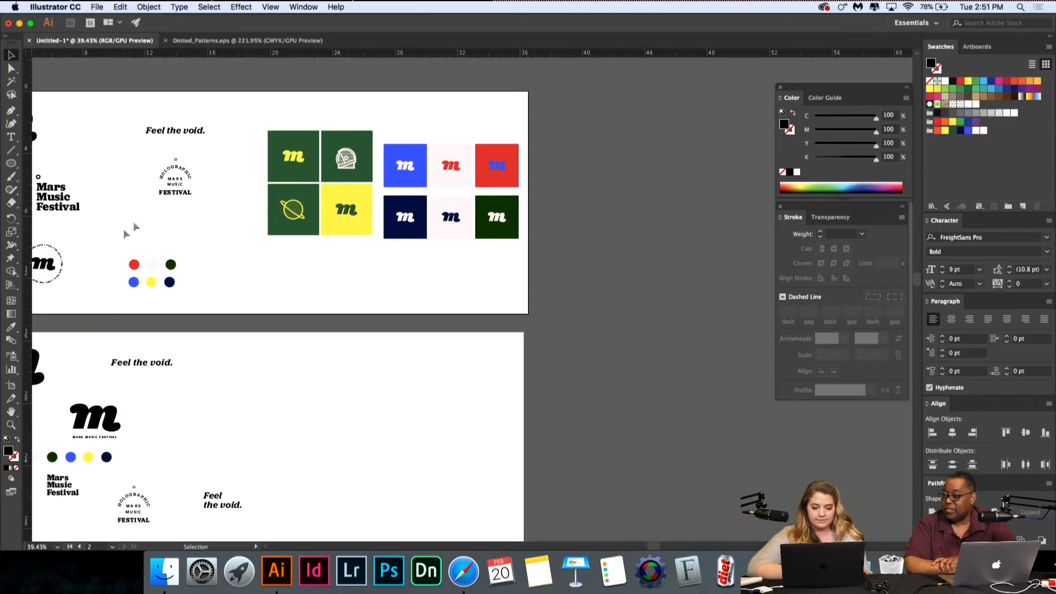
pyautogui.scroll(3, 472, 244)
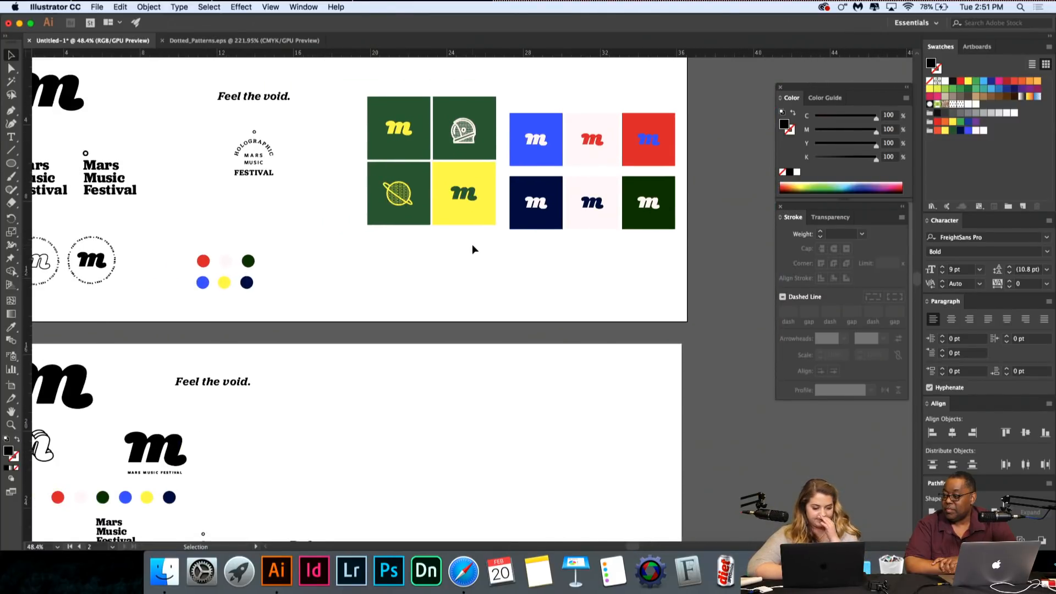
pyautogui.scroll(-2, 472, 249)
pyautogui.hscroll(-2, 472, 249)
pyautogui.moveTo(146, 214); pyautogui.dragTo(163, 206)
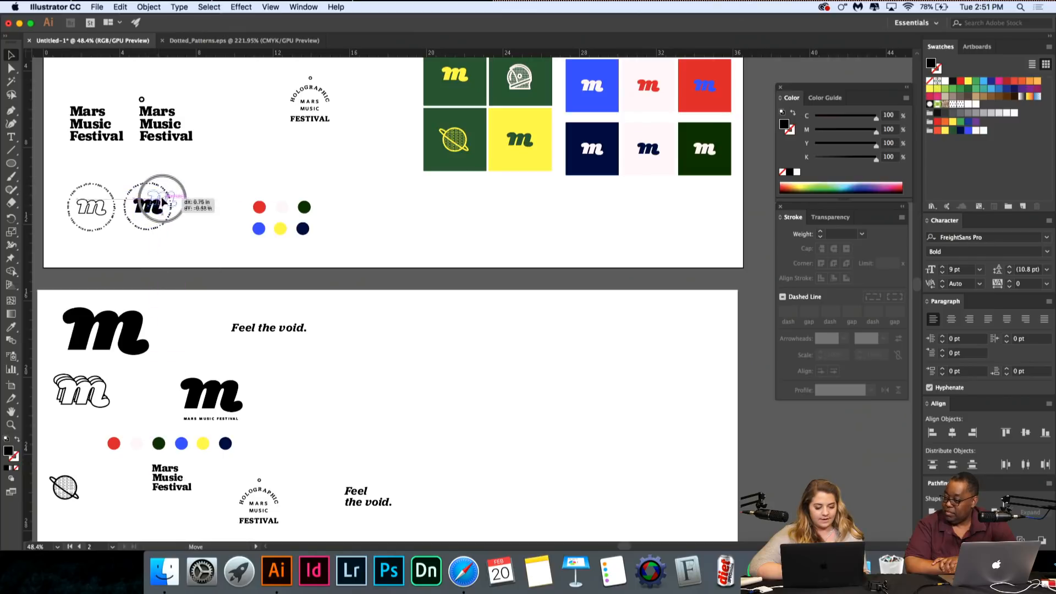
# Step: Nudge the rearmost outline of the layered m on the lower artboard slightly to the right
pyautogui.scroll(-4, 215, 217)
pyautogui.hscroll(-4, 215, 216)
pyautogui.scroll(3, 212, 217)
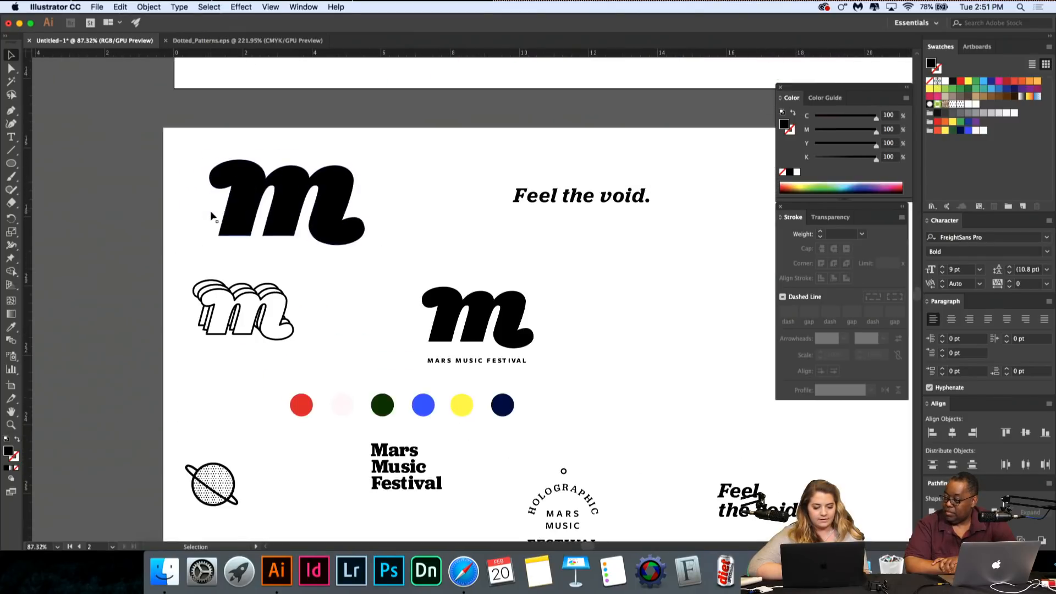
pyautogui.scroll(5, 405, 358)
pyautogui.scroll(-2, 419, 437)
pyautogui.hscroll(1, 419, 437)
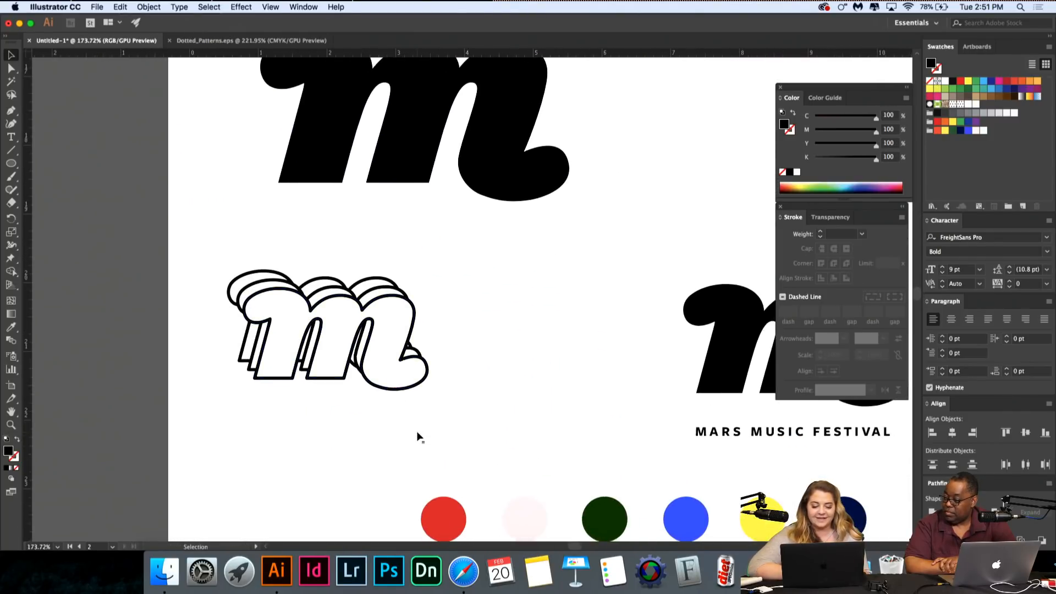
pyautogui.scroll(2, 339, 325)
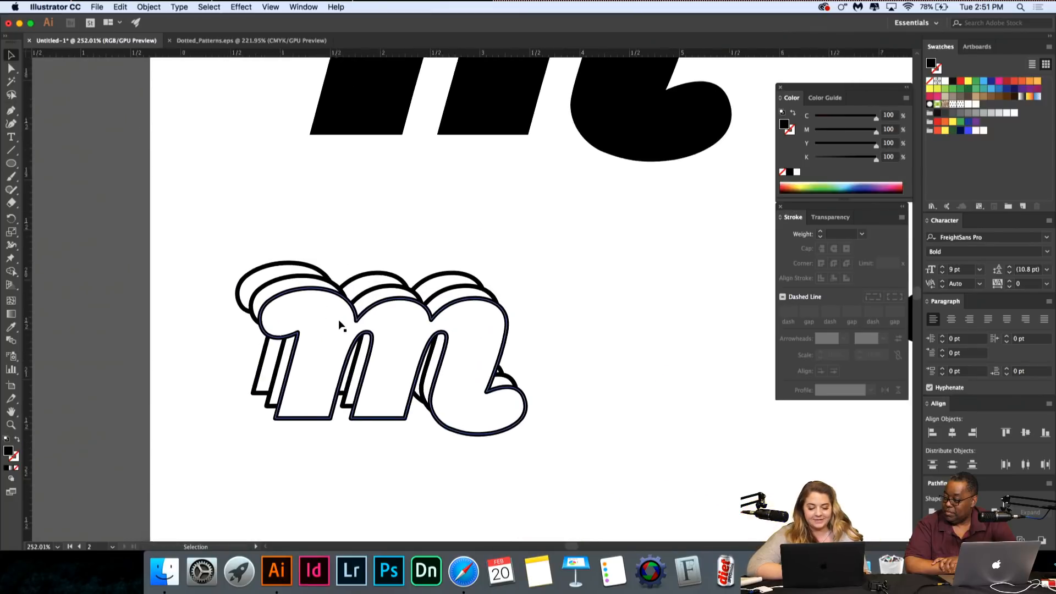
pyautogui.click(413, 342)
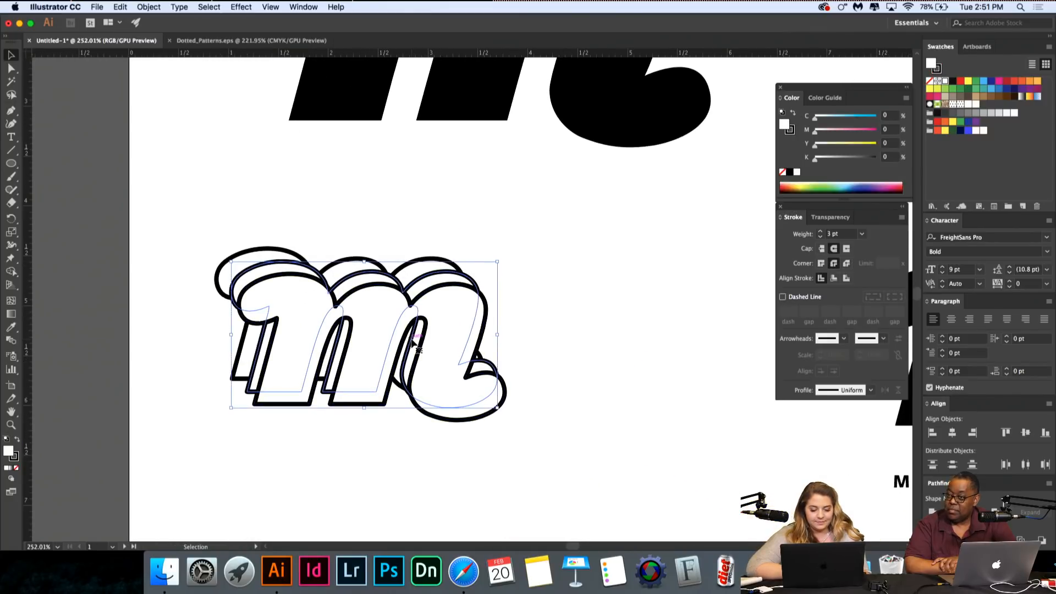
pyautogui.click(557, 384)
pyautogui.scroll(-1, 557, 383)
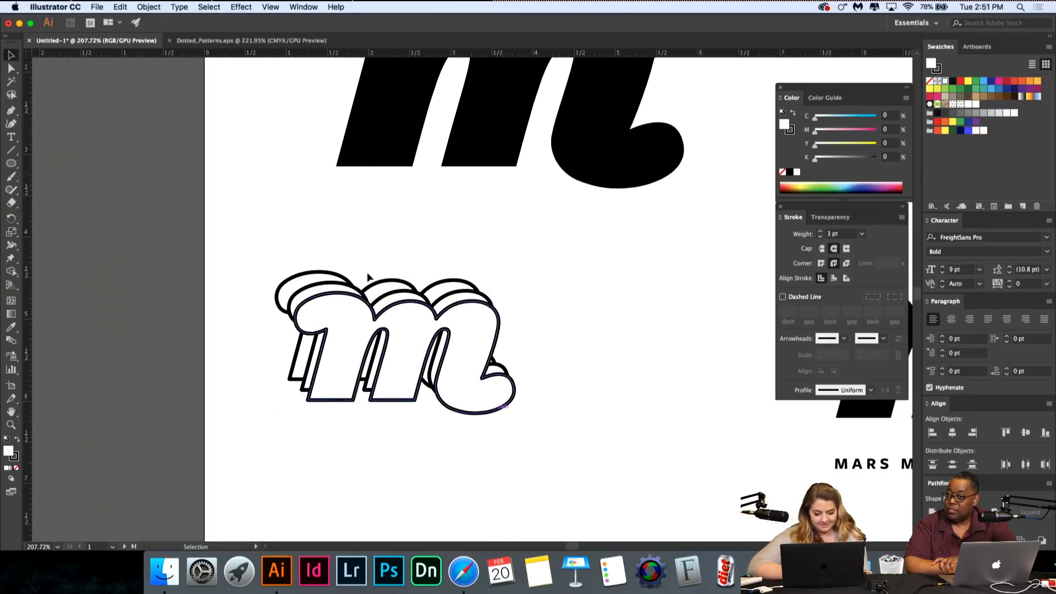
pyautogui.moveTo(336, 276); pyautogui.dragTo(339, 276)
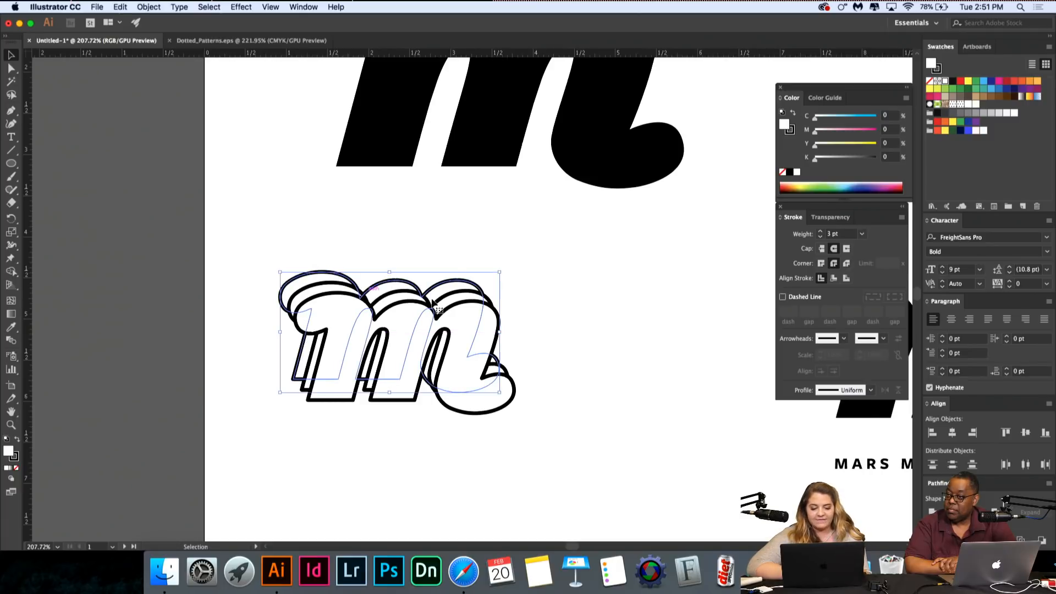
pyautogui.click(458, 249)
# Step: Copy the complete layered outline m to the upper artboard and place it above the palette circles, right of the wordmarks
pyautogui.scroll(-2, 457, 249)
pyautogui.moveTo(538, 420); pyautogui.dragTo(324, 308)
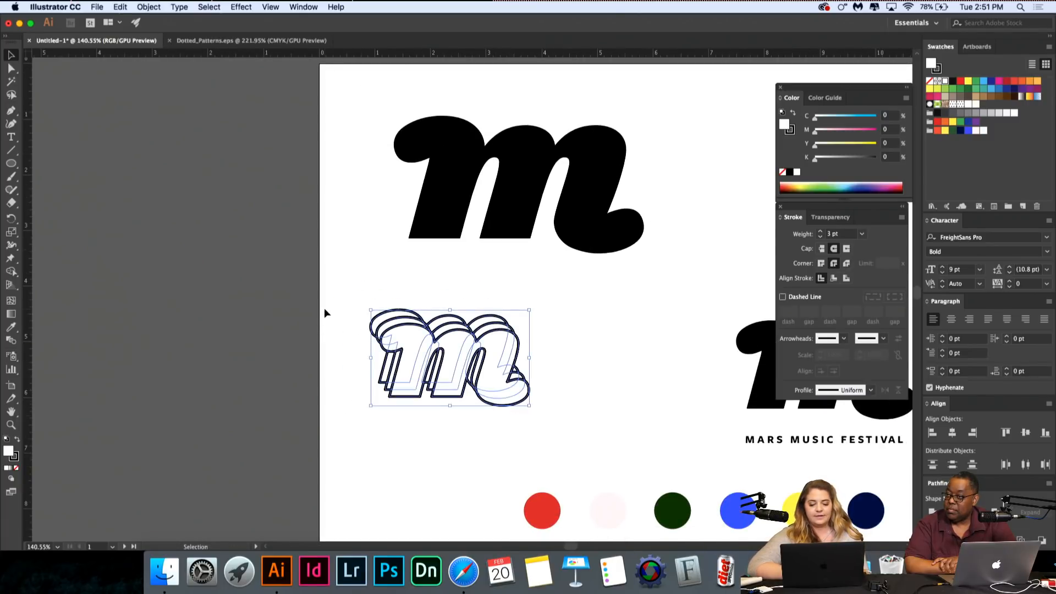
pyautogui.click(585, 337)
pyautogui.moveTo(556, 306); pyautogui.dragTo(352, 448)
pyautogui.scroll(-3, 452, 456)
pyautogui.scroll(3, 452, 455)
pyautogui.hscroll(5, 452, 455)
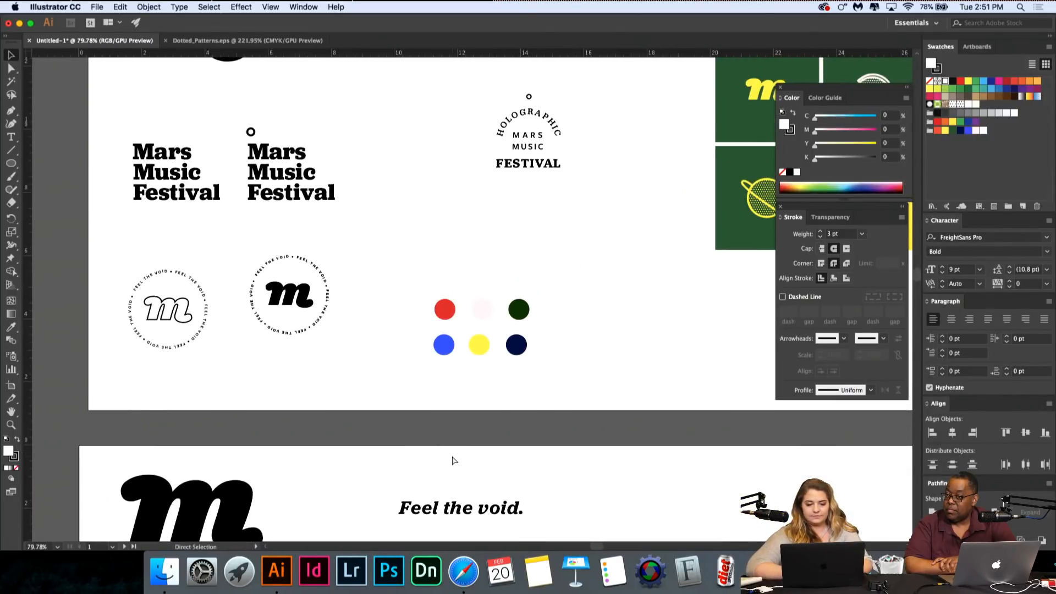
pyautogui.hotkey('ctrl', 'v')
pyautogui.moveTo(507, 297); pyautogui.dragTo(462, 218)
pyautogui.click(570, 220)
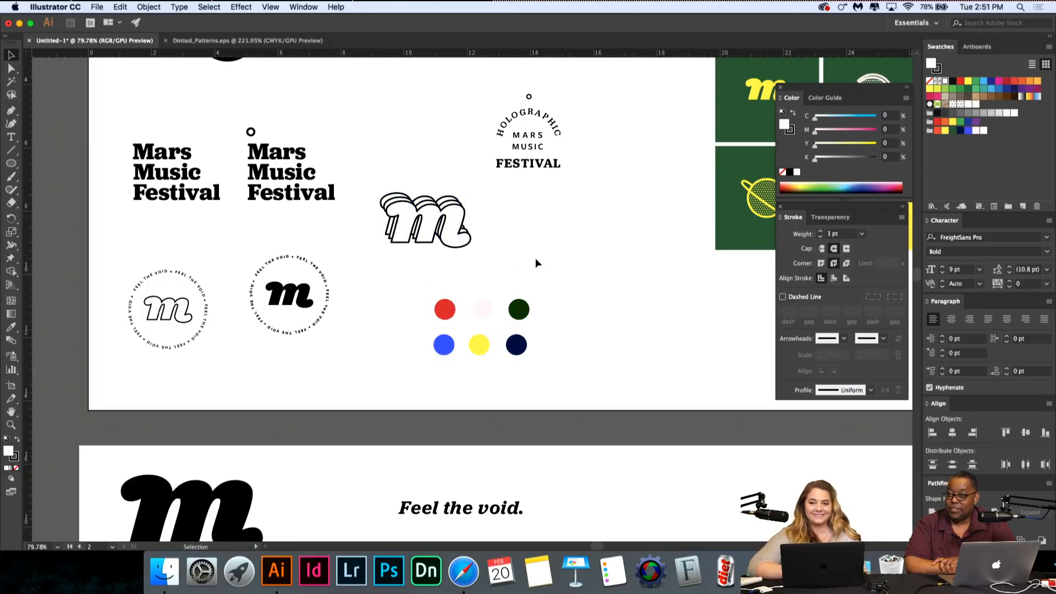
# Step: Inspect the pasted layered outline m up close, including its overlapping contours and its place among the surrounding elements
pyautogui.scroll(2, 454, 253)
pyautogui.hscroll(1, 454, 253)
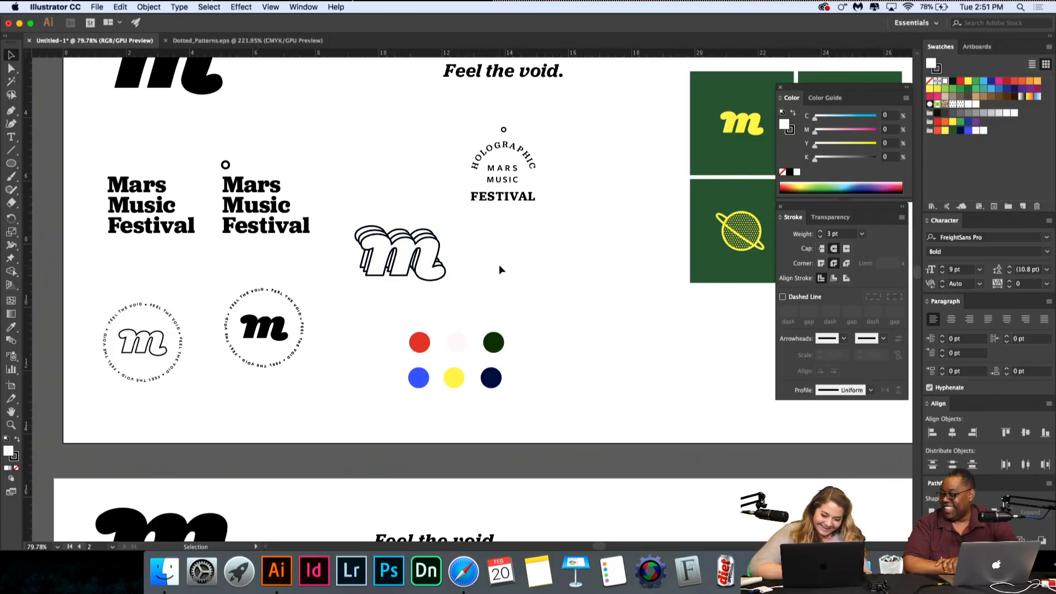
pyautogui.scroll(3, 499, 266)
pyautogui.scroll(3, 499, 265)
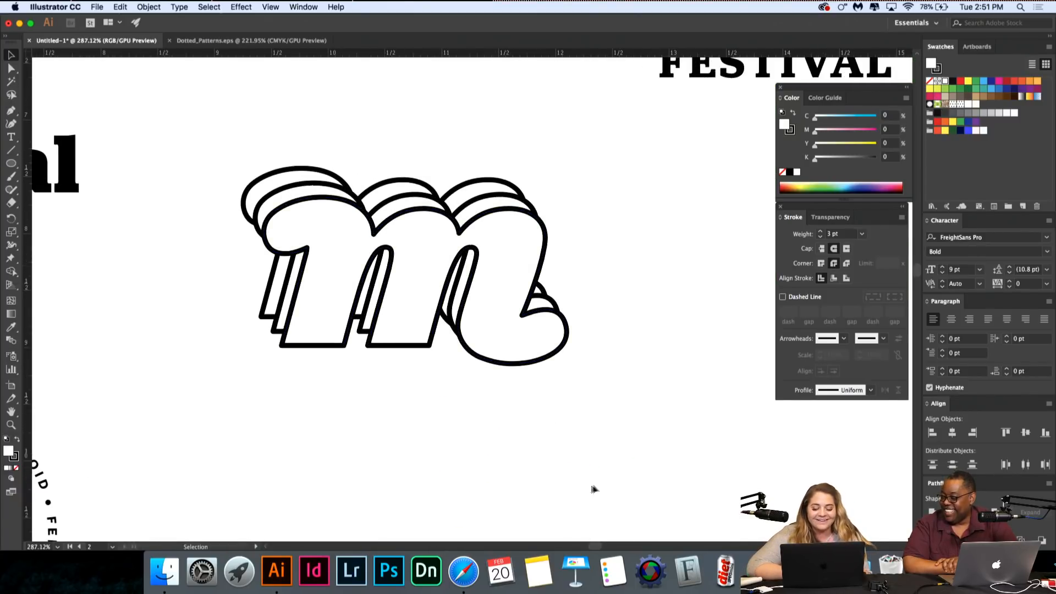
pyautogui.moveTo(318, 308); pyautogui.dragTo(220, 122)
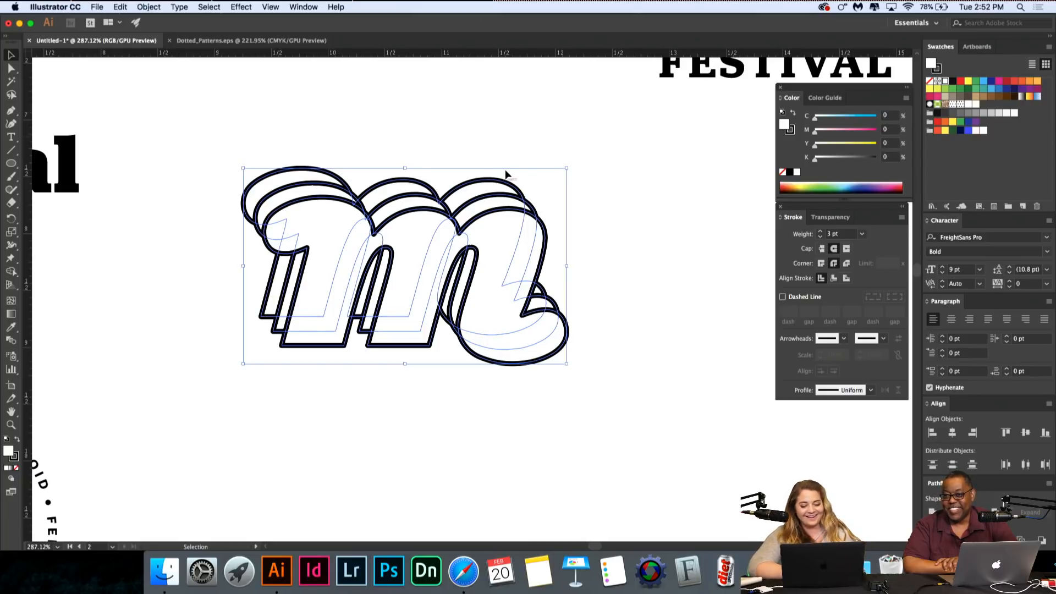
pyautogui.click(503, 128)
pyautogui.scroll(-6, 503, 127)
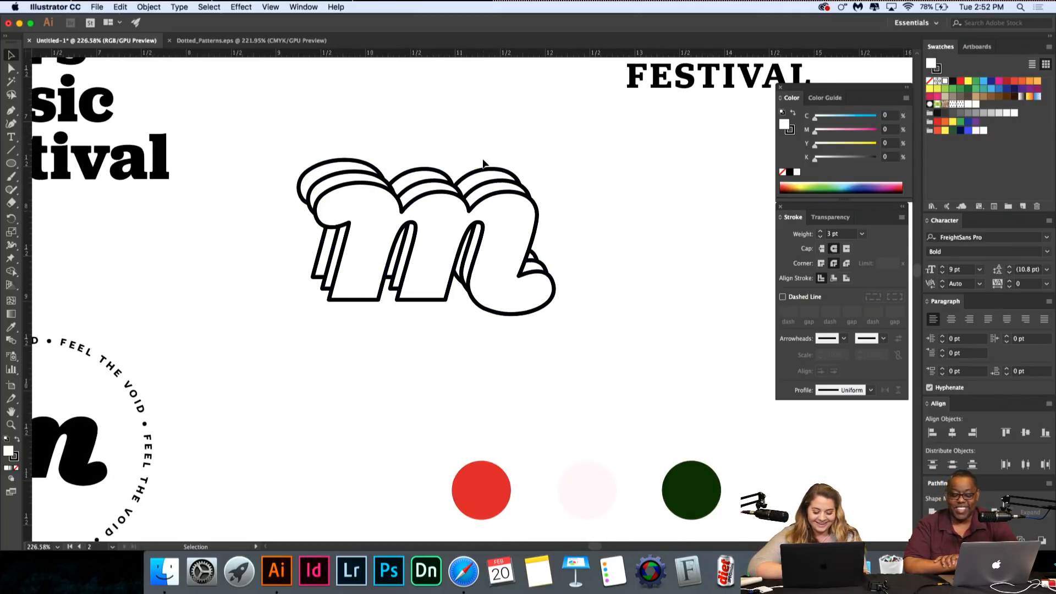
pyautogui.scroll(-1, 483, 164)
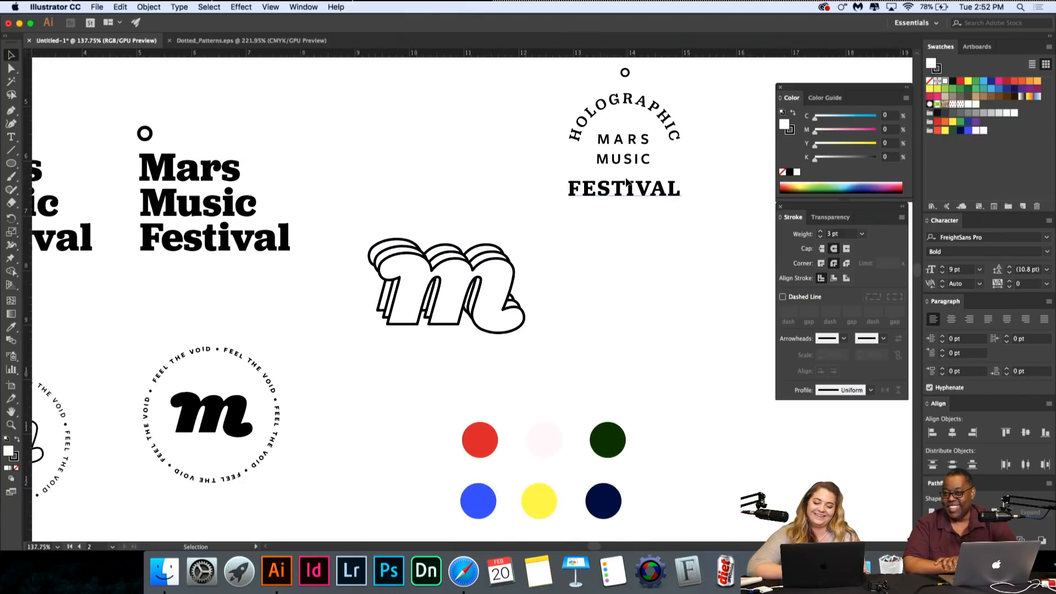
# Step: Move the large solid m logo down closer to the Mars Music Festival wordmark and shift it slightly left
pyautogui.scroll(-1, 679, 466)
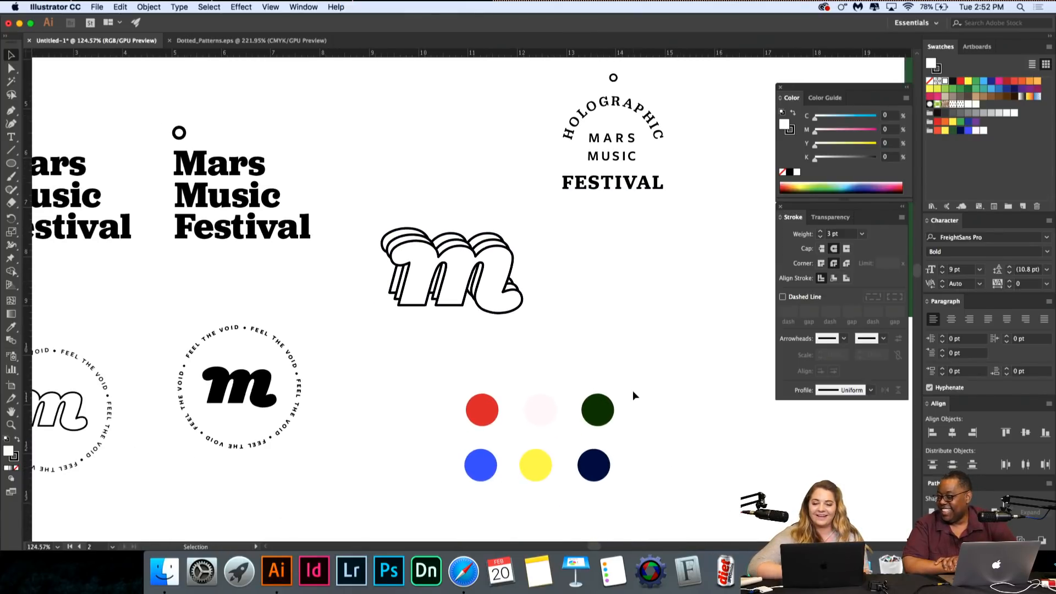
pyautogui.hscroll(-3, 633, 392)
pyautogui.scroll(-2, 632, 391)
pyautogui.scroll(3, 622, 391)
pyautogui.hscroll(2, 622, 391)
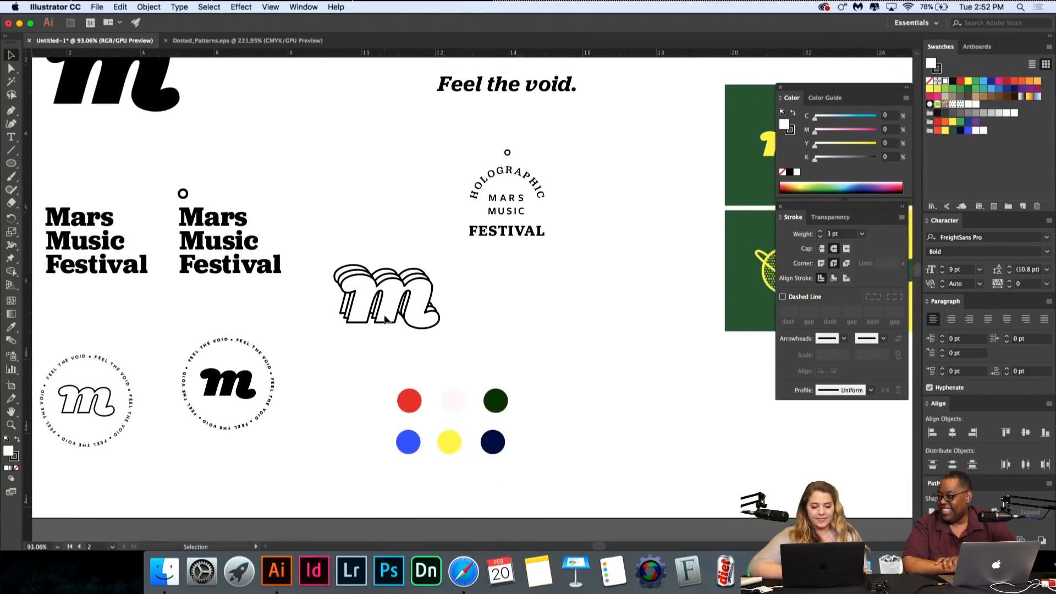
pyautogui.moveTo(139, 129); pyautogui.dragTo(136, 146)
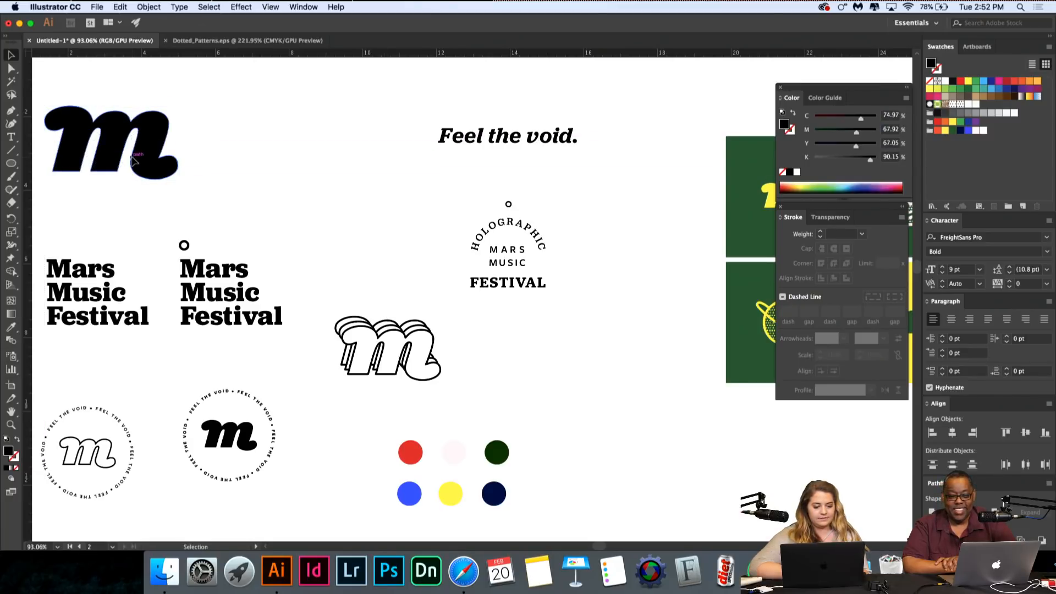
pyautogui.click(235, 186)
pyautogui.hscroll(-3, 235, 186)
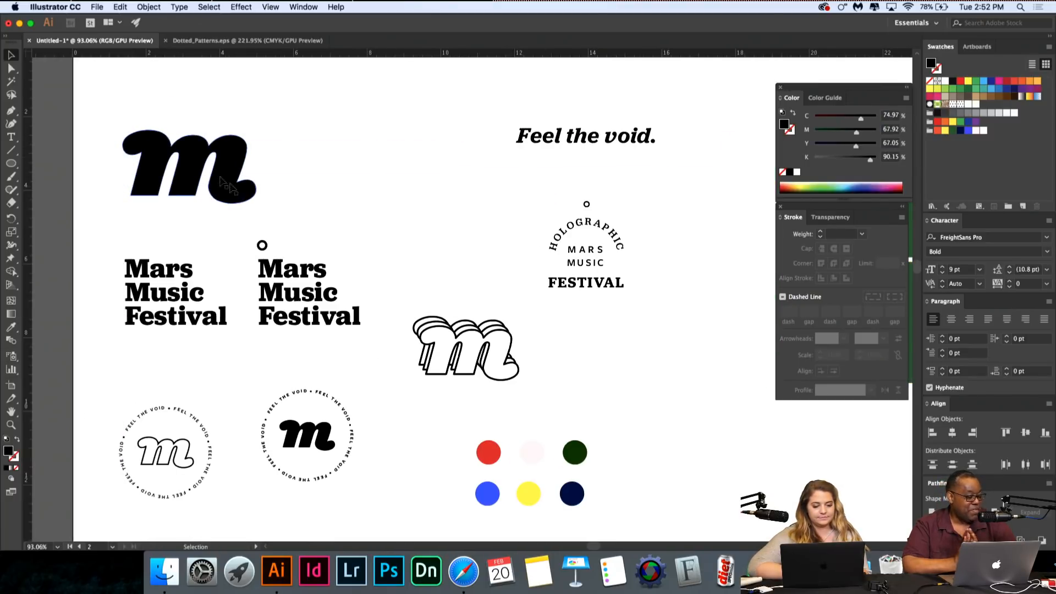
pyautogui.moveTo(189, 144); pyautogui.dragTo(174, 145)
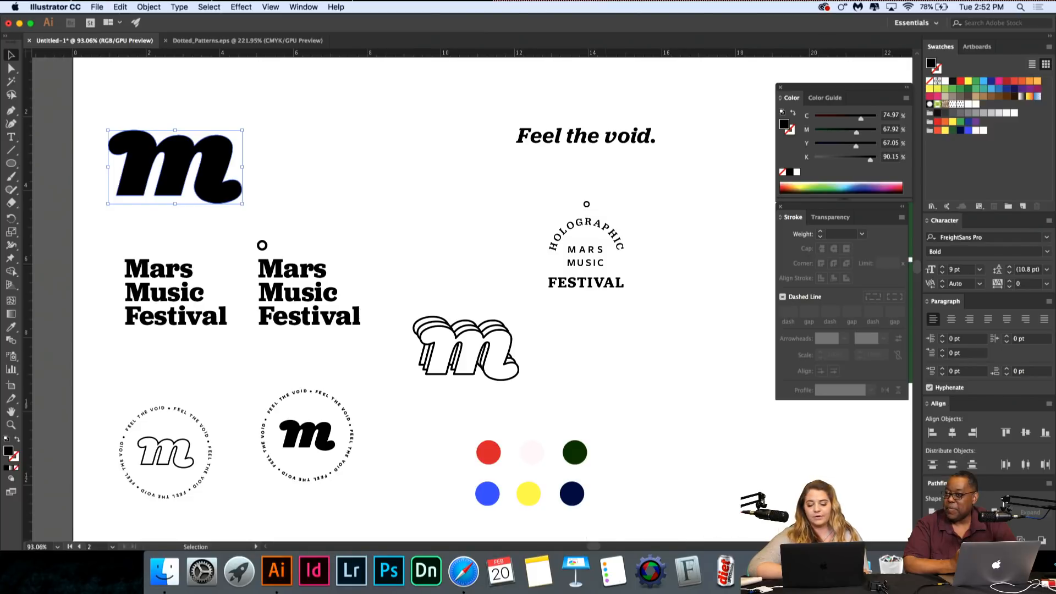
# Step: Switch to Preview and show page 2 of the Adobe Live project brief to read the daily goals
pyautogui.click(800, 572)
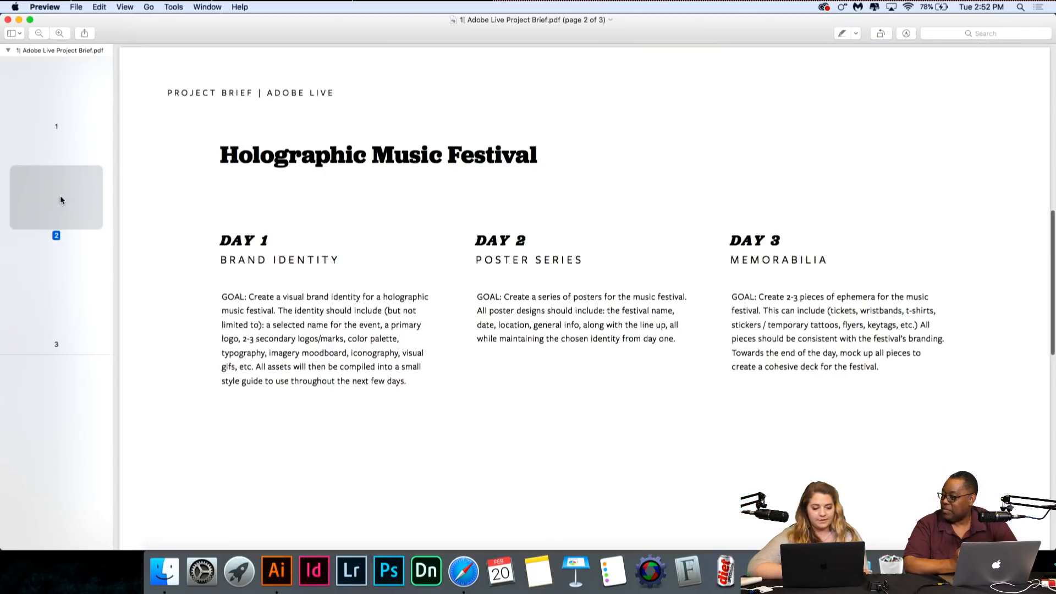
pyautogui.click(60, 198)
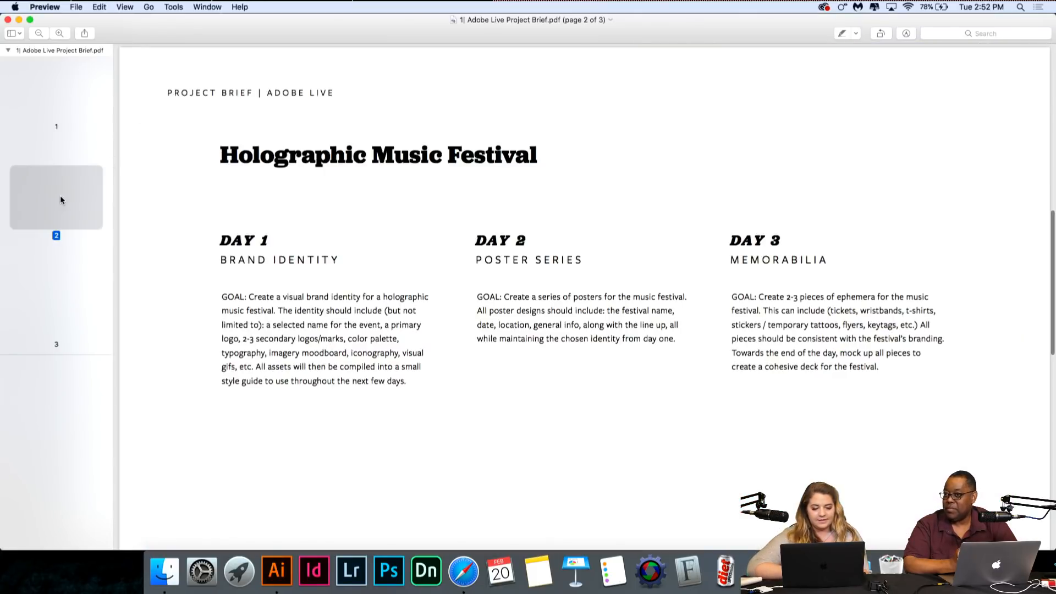